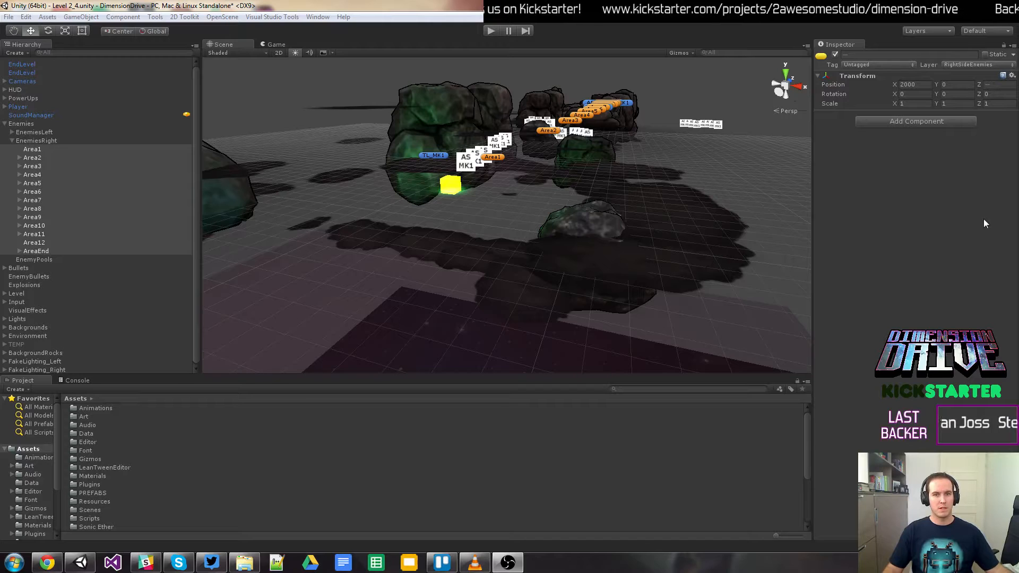
Step: Collapse the EnemiesRight group in the hierarchy and look at the level in the game view before returning to the scene view
left_click(13, 141)
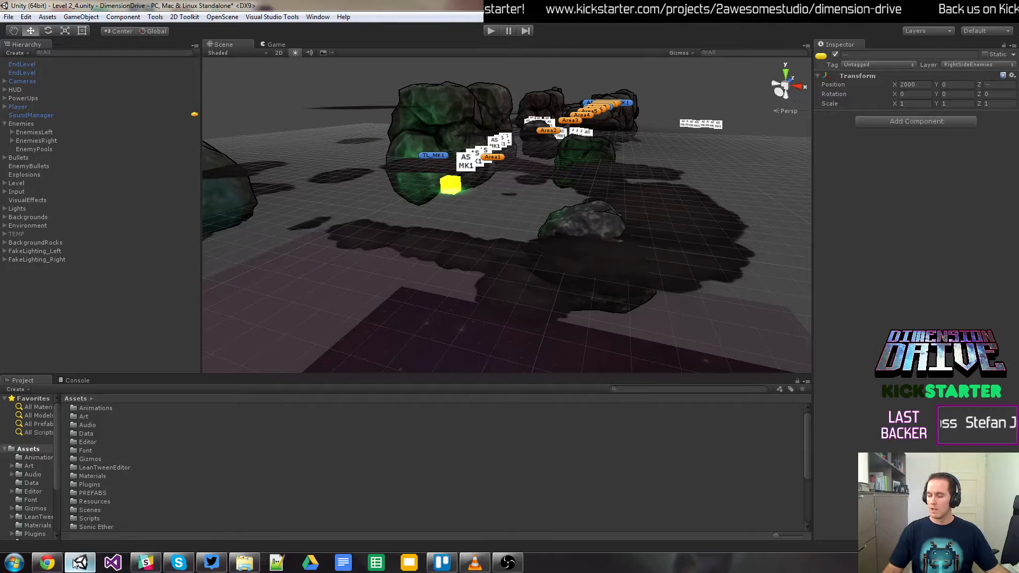
mouse_move(79, 563)
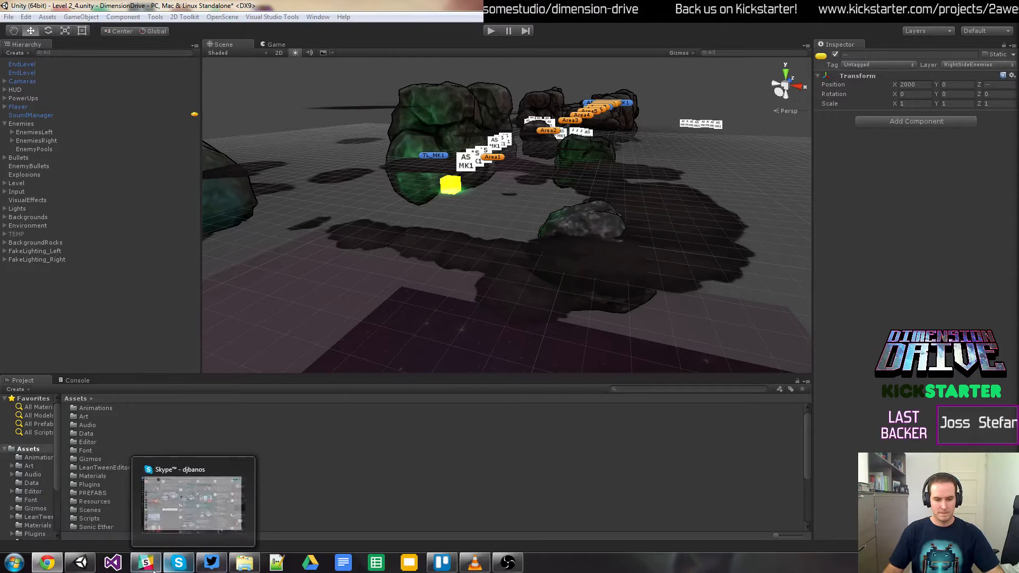
mouse_move(152, 569)
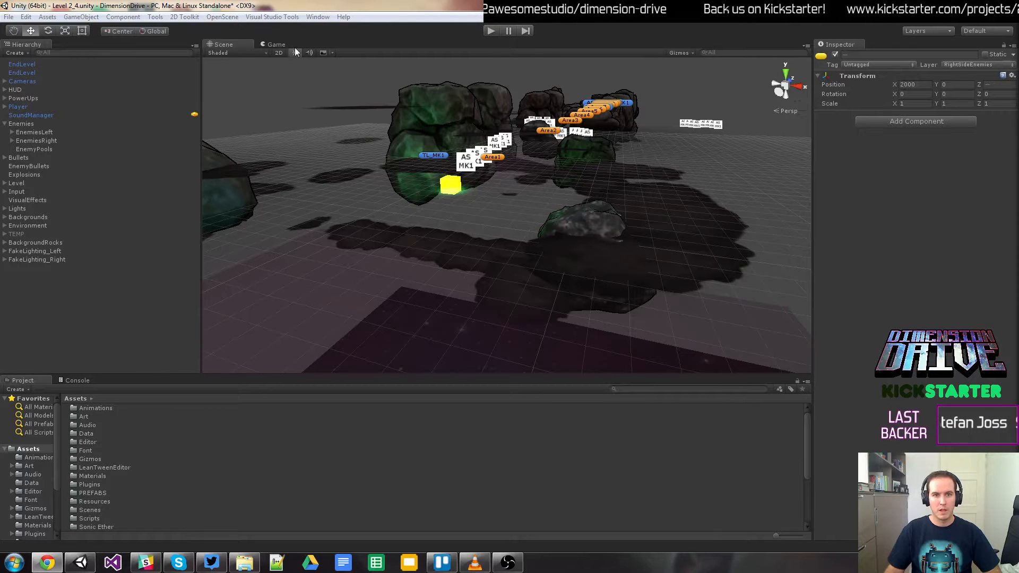
left_click(273, 45)
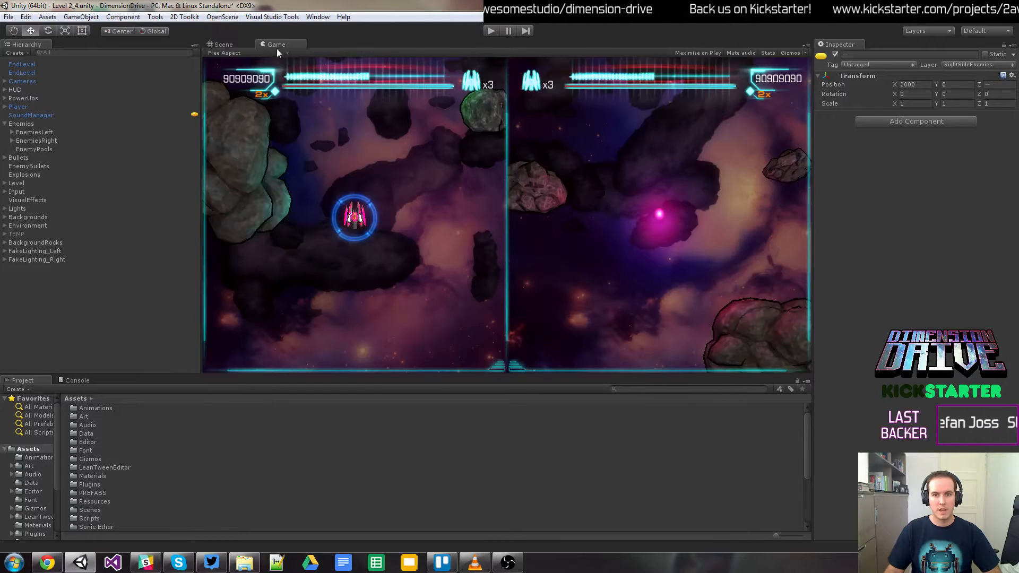
left_click(230, 46)
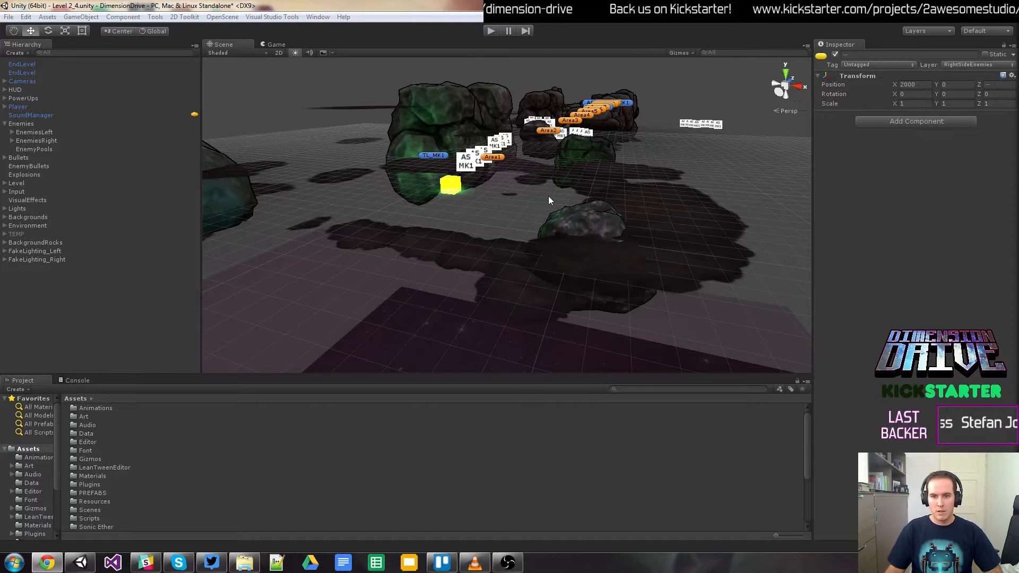
Step: Play-test the level, pause it to examine the player ship in the scene and game views, and stop the test
left_click(489, 31)
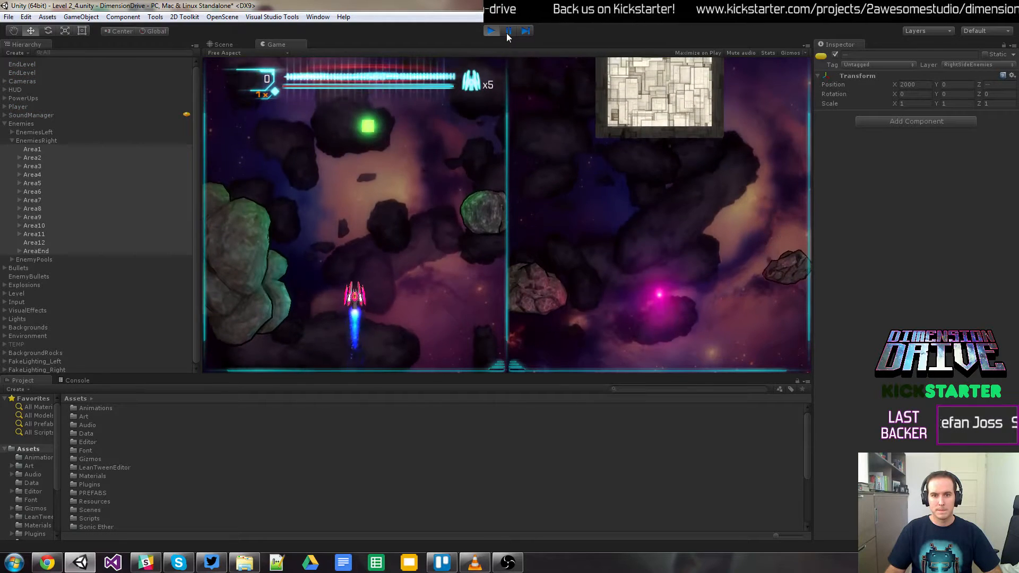
left_click(507, 33)
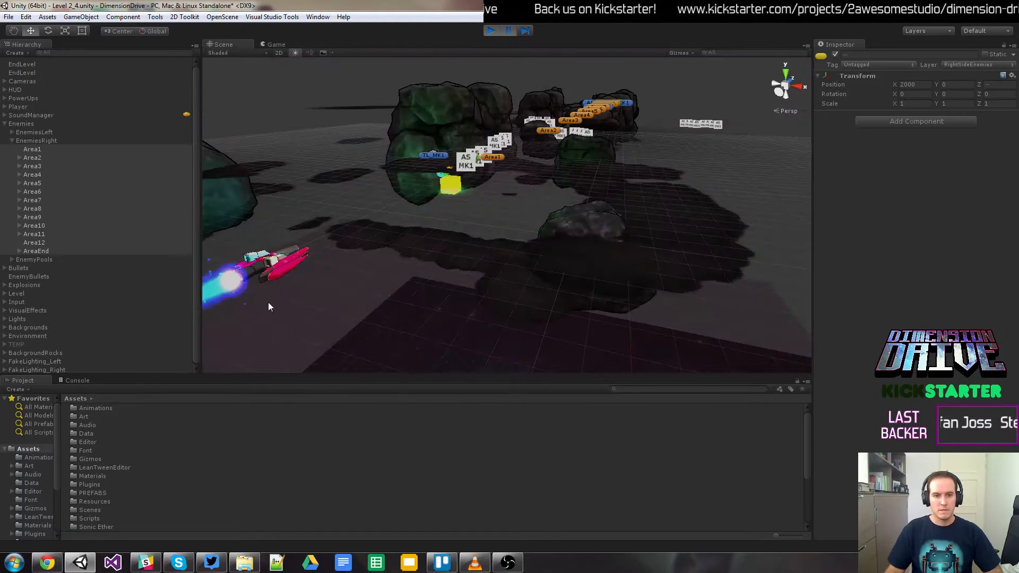
left_click(262, 276)
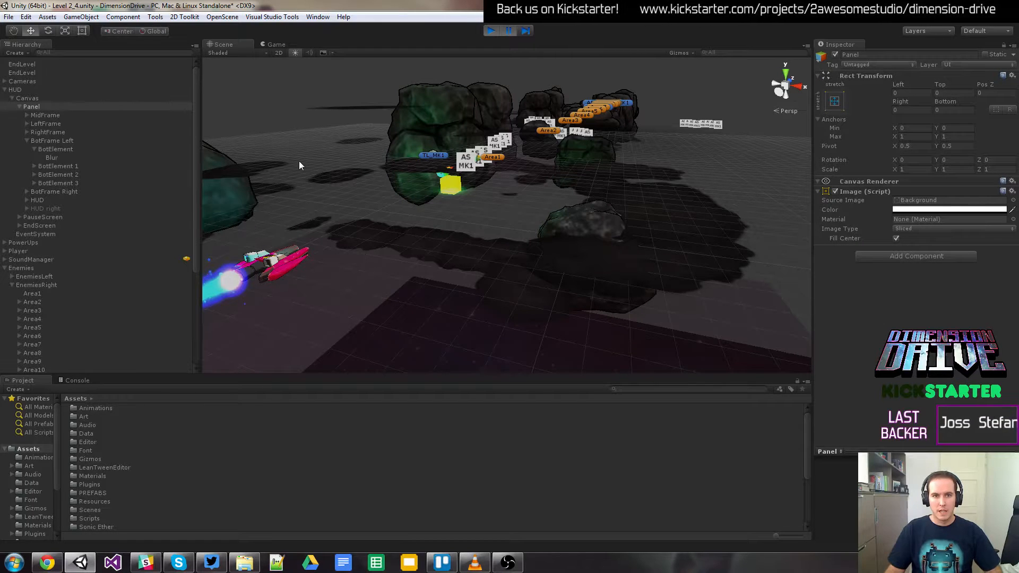
left_click(275, 44)
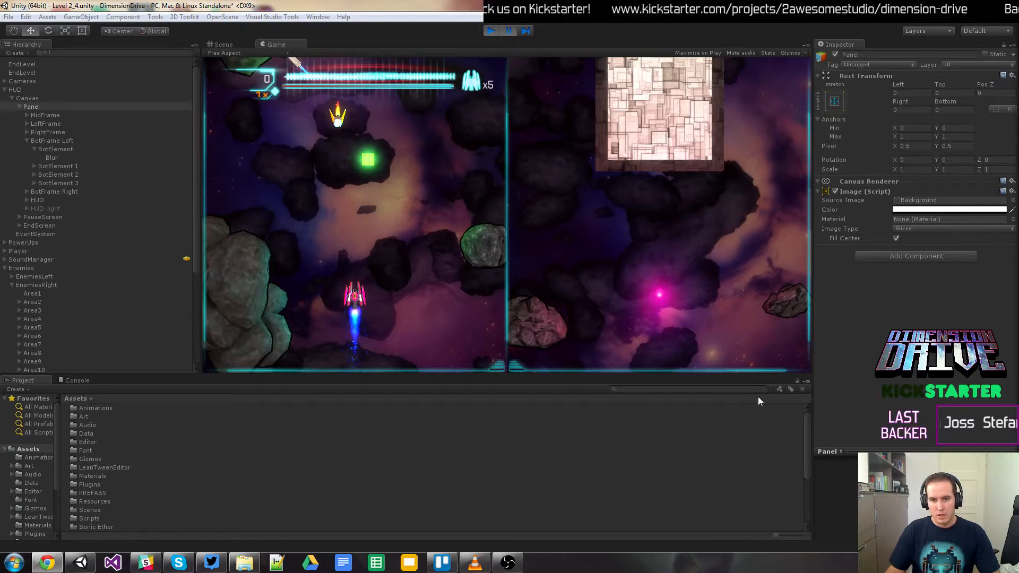
left_click(223, 45)
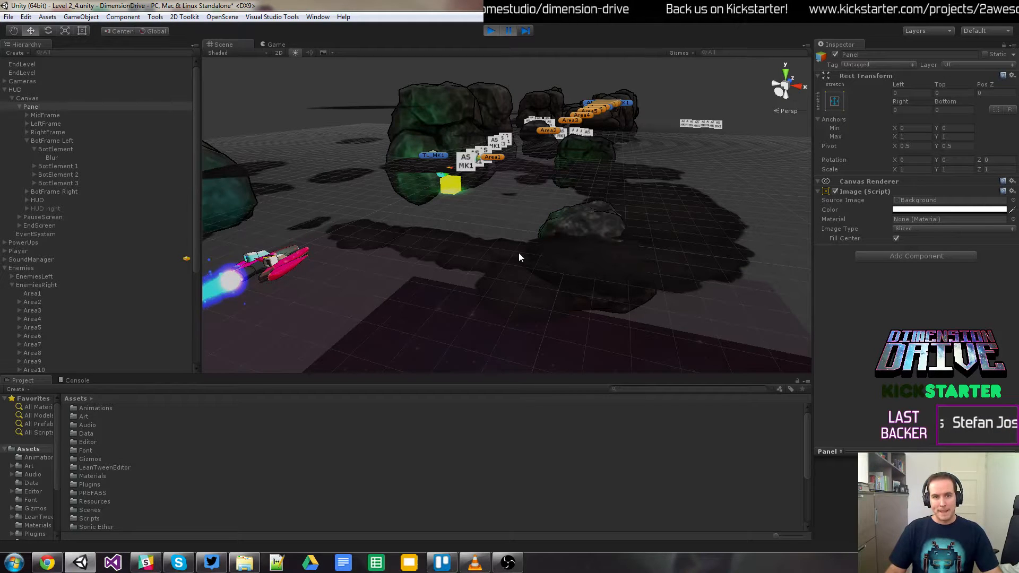
left_click(492, 30)
left_click(274, 45)
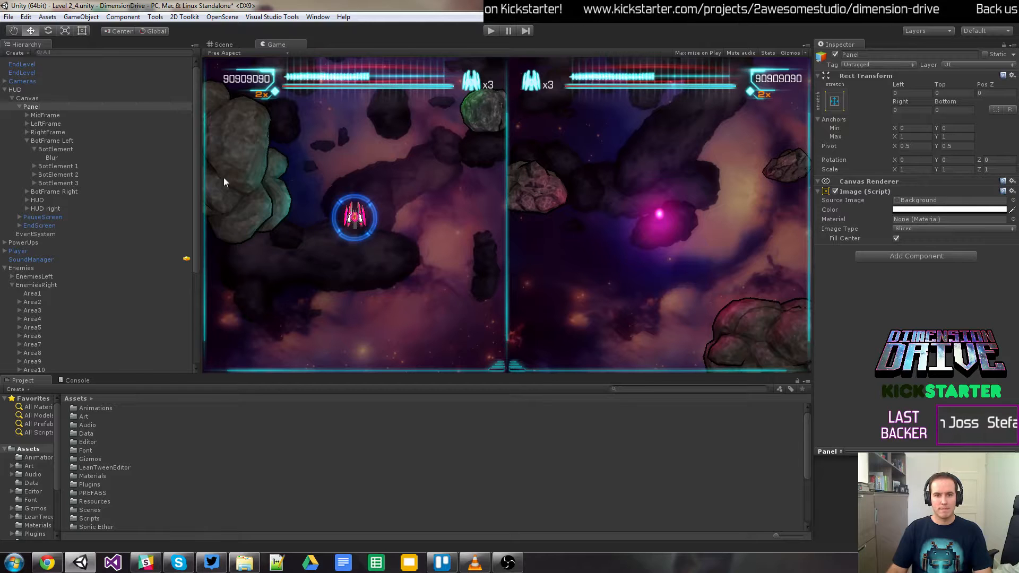
Step: Examine the left and right enemy area lanes in the 3D scene from an elevated perspective
left_click(224, 44)
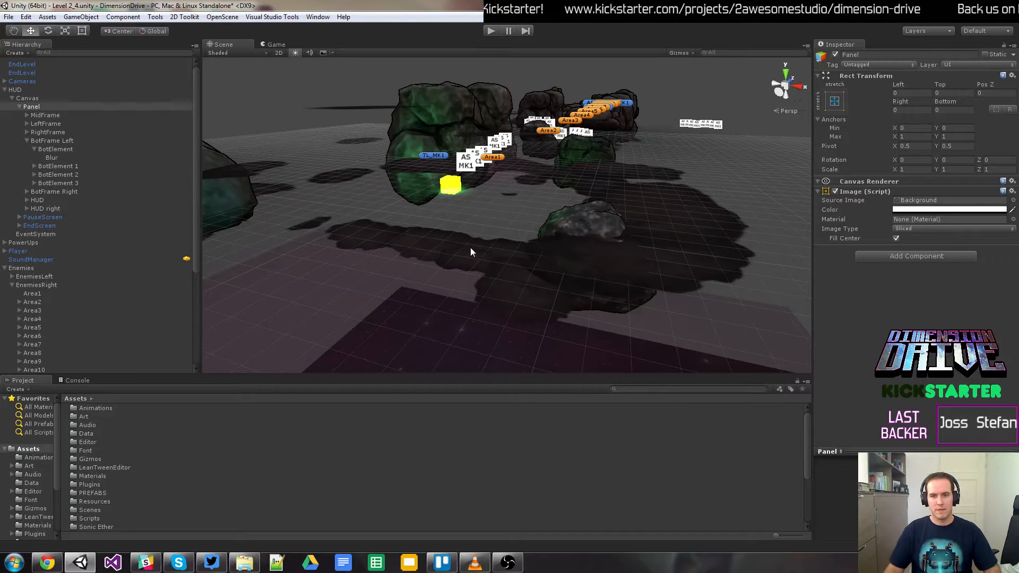
right_click_drag(564, 211, 490, 234)
right_click_drag(700, 169, 479, 212)
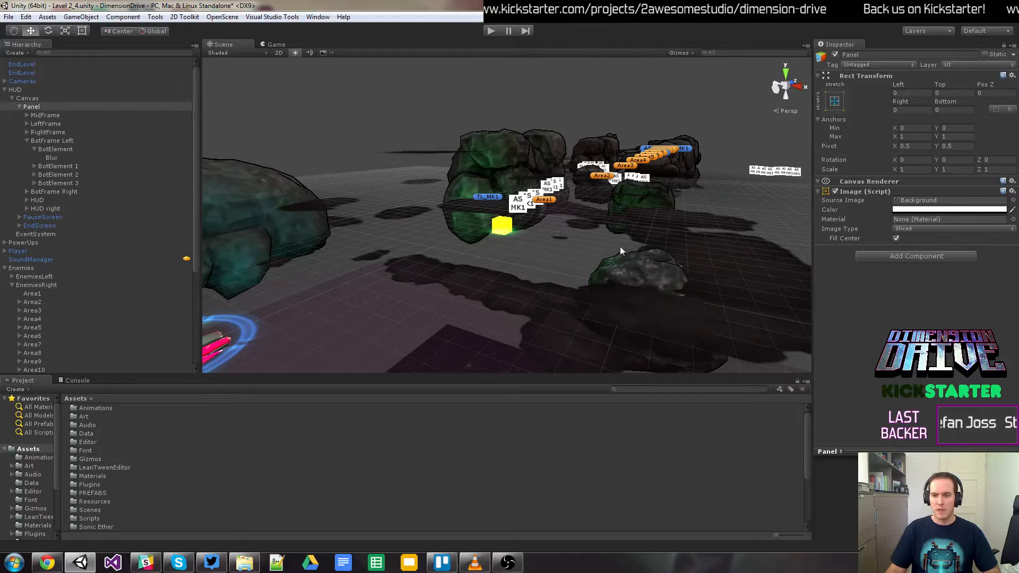
scroll(622, 233, "down", 6)
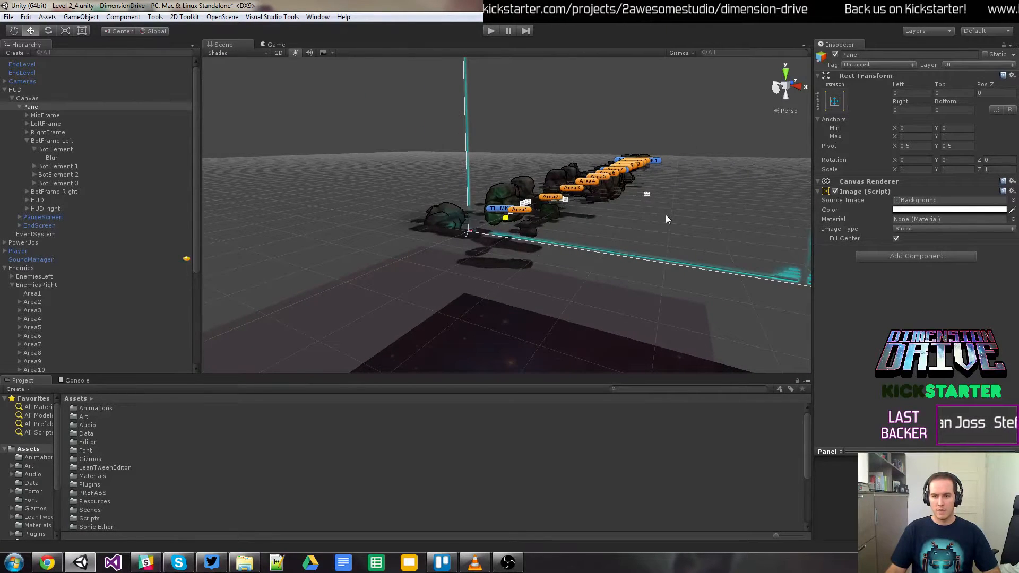
scroll(667, 207, "down", 8)
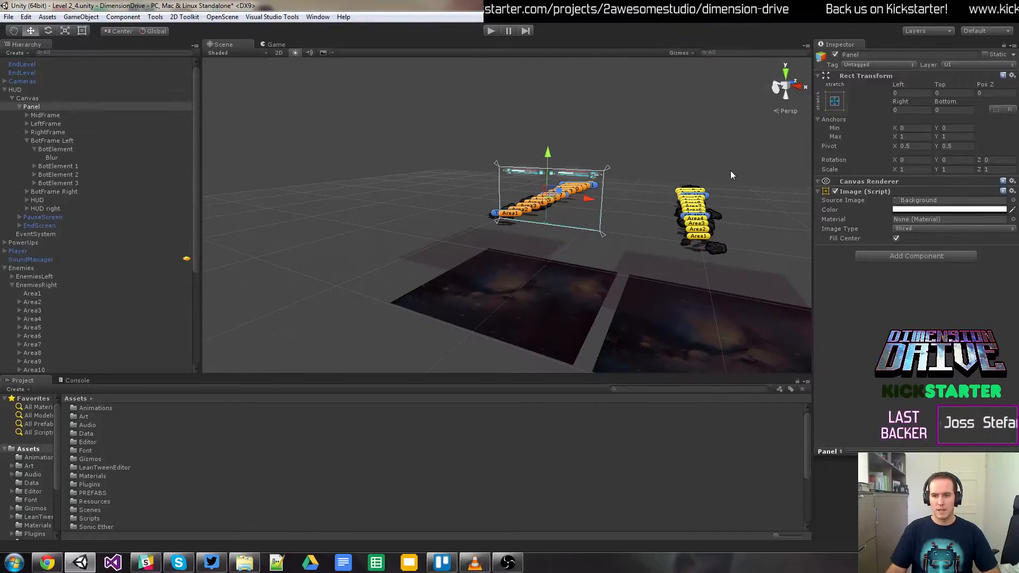
middle_click_drag(760, 164, 594, 289)
scroll(531, 308, "up", 3)
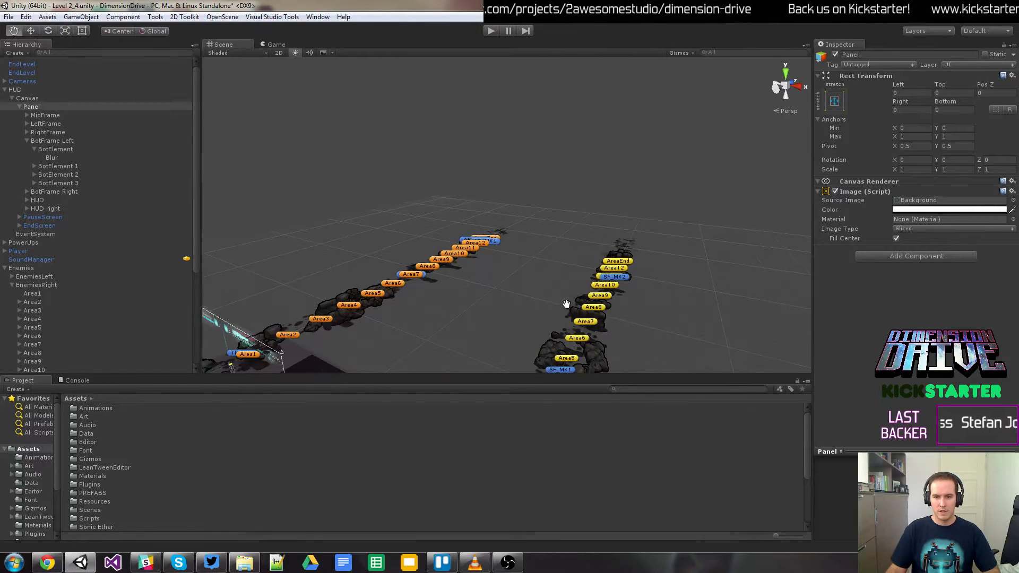
left_click_drag(455, 326, 429, 368, "alt")
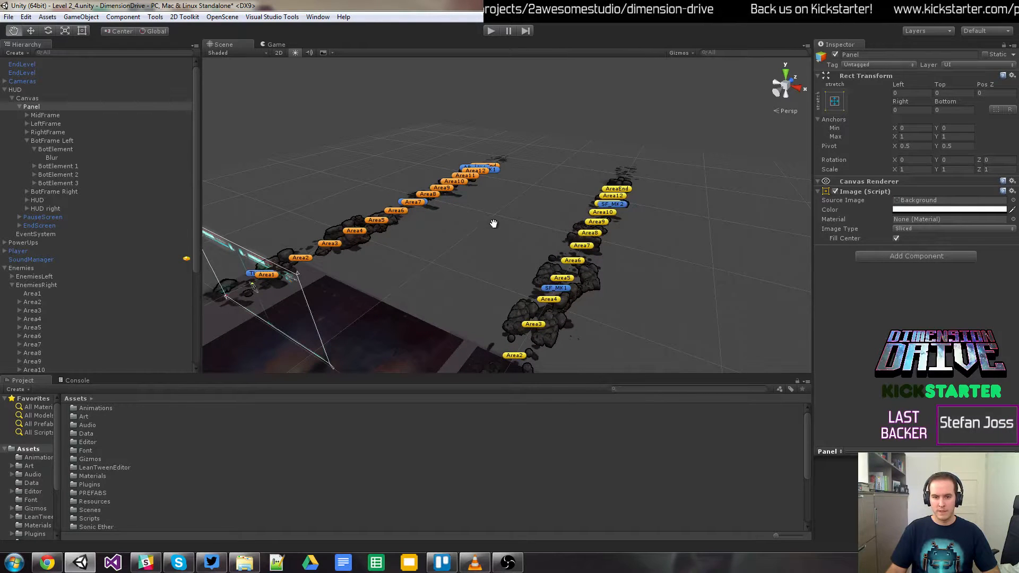
left_click_drag(494, 224, 447, 249, "alt")
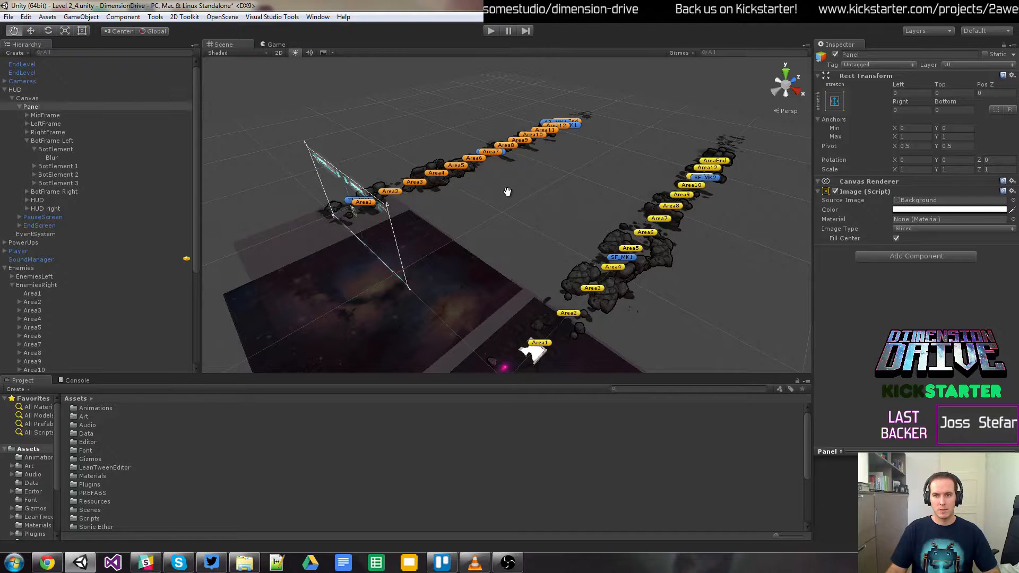
left_click_drag(455, 264, 465, 262)
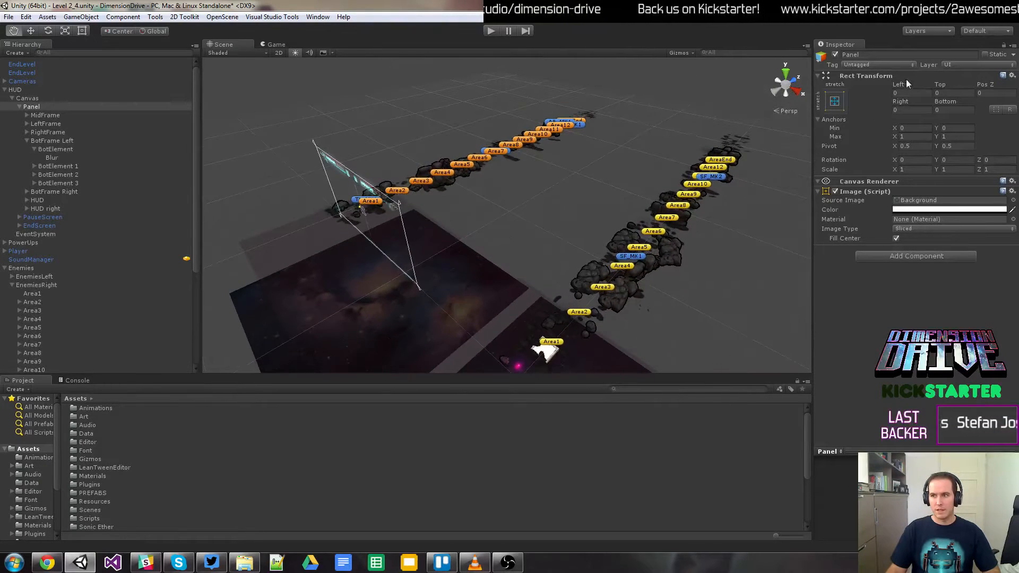
Step: Switch the editor to the Dual Level Design layout and close its SpriteCollection tab
left_click(977, 30)
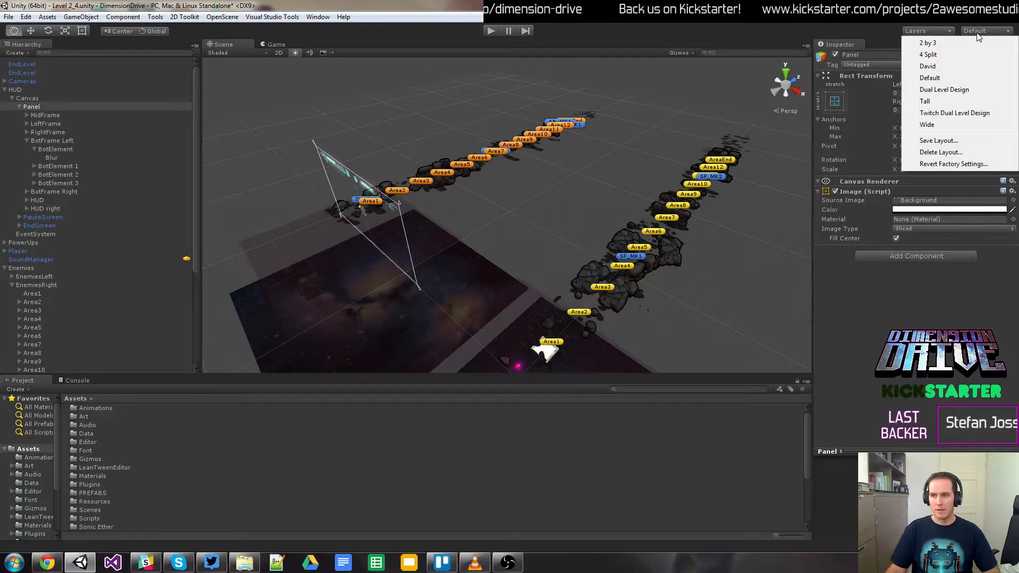
left_click(965, 90)
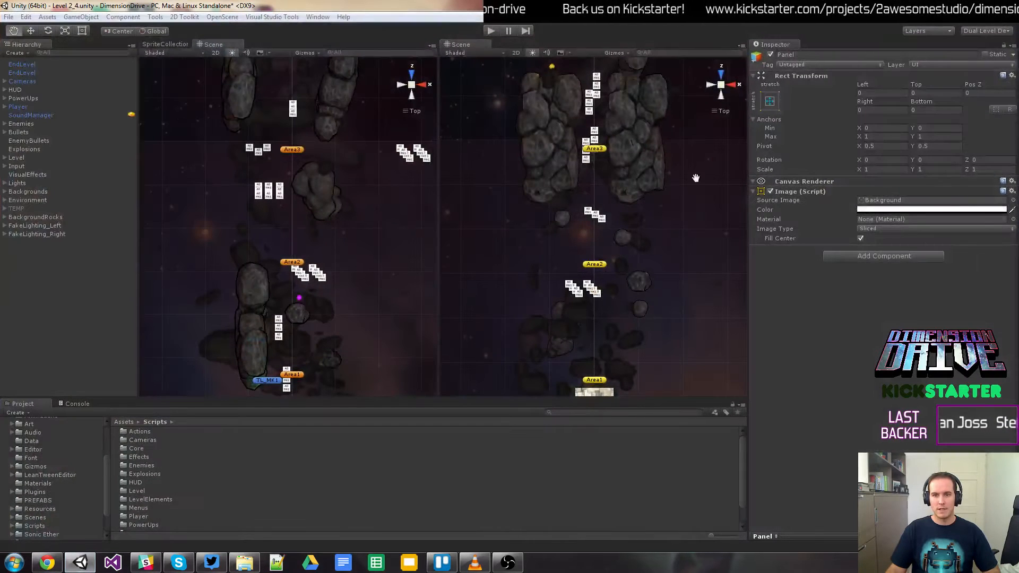
right_click(170, 46)
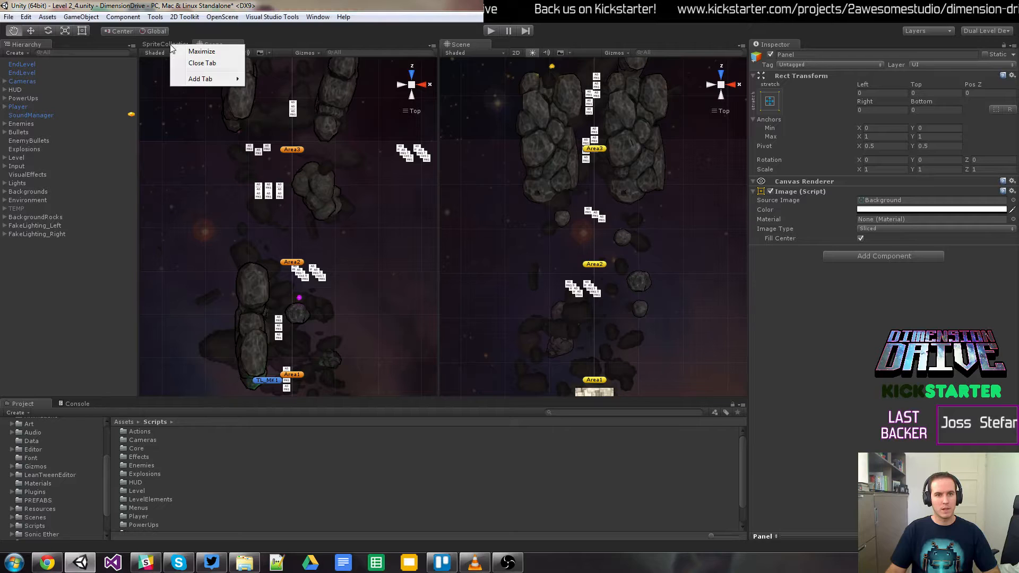
left_click(189, 64)
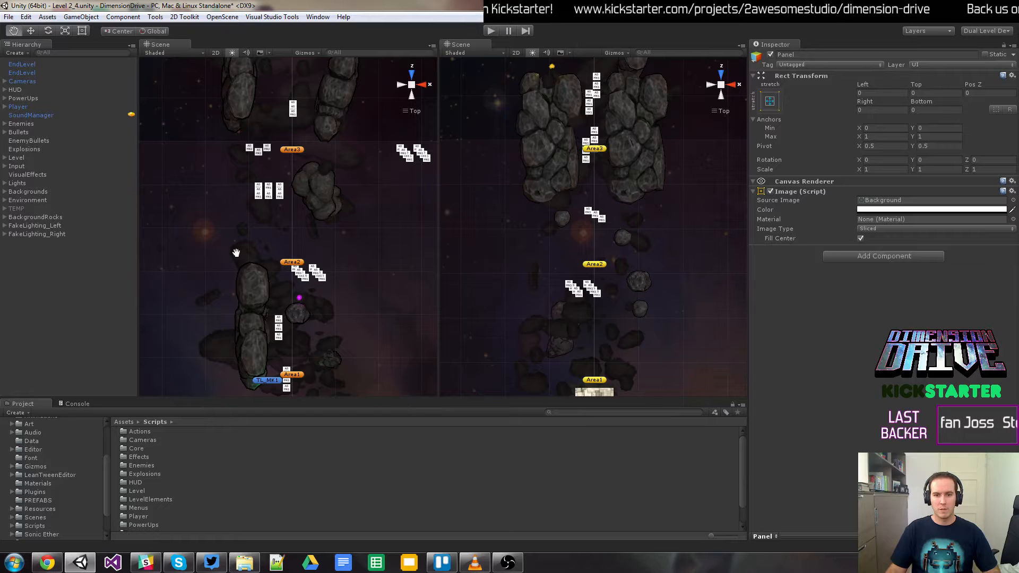
Step: Frame the level start in both top-down scene views and bring the floating Game window over the editor
left_click_drag(368, 377, 368, 214)
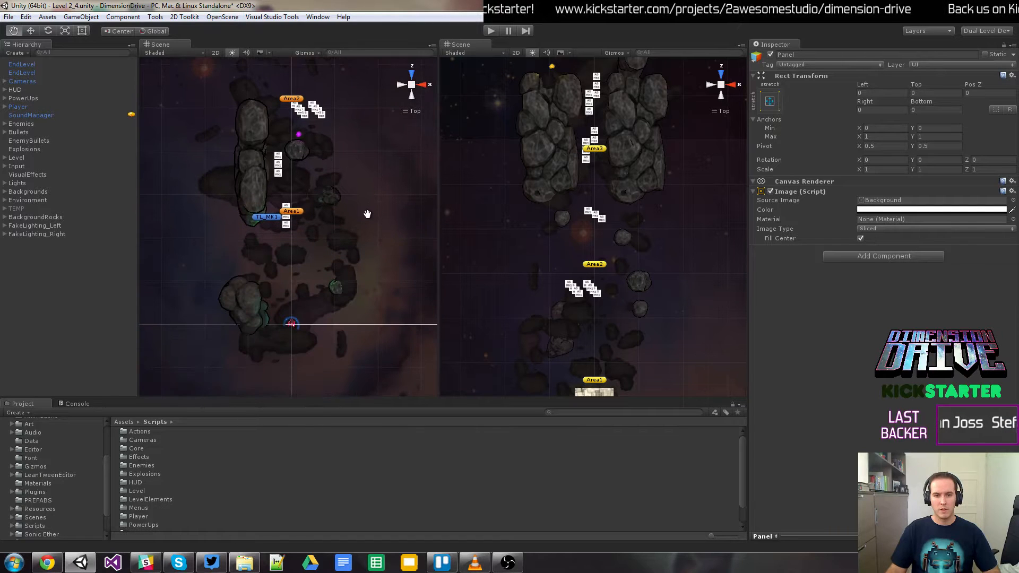
left_click_drag(536, 370, 542, 200)
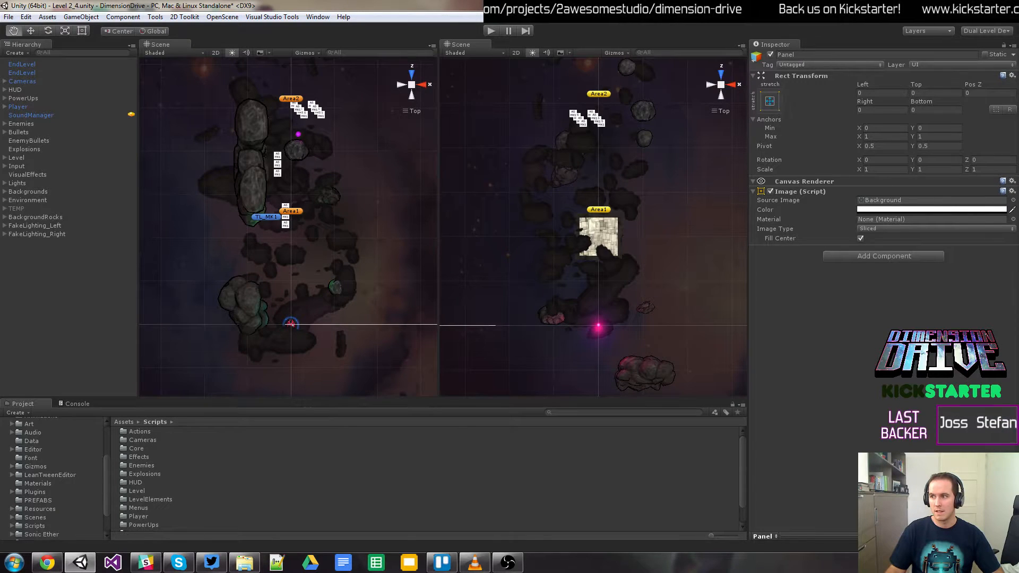
left_click_drag(1018, 19, 208, 64)
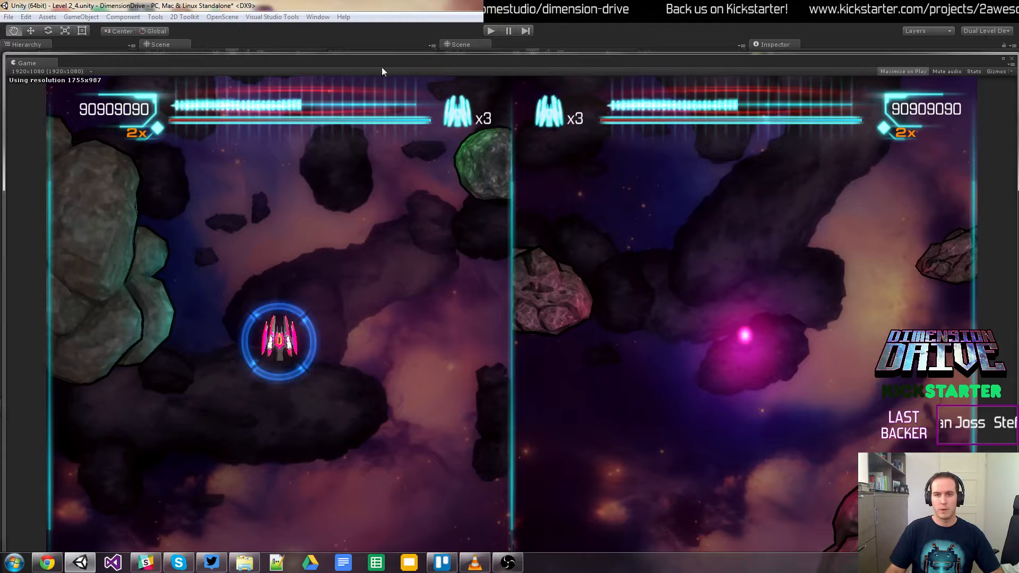
Step: Switch the editor to the Twitch Dual Level Design layout and check its game view before returning to the second scene view
left_click(988, 30)
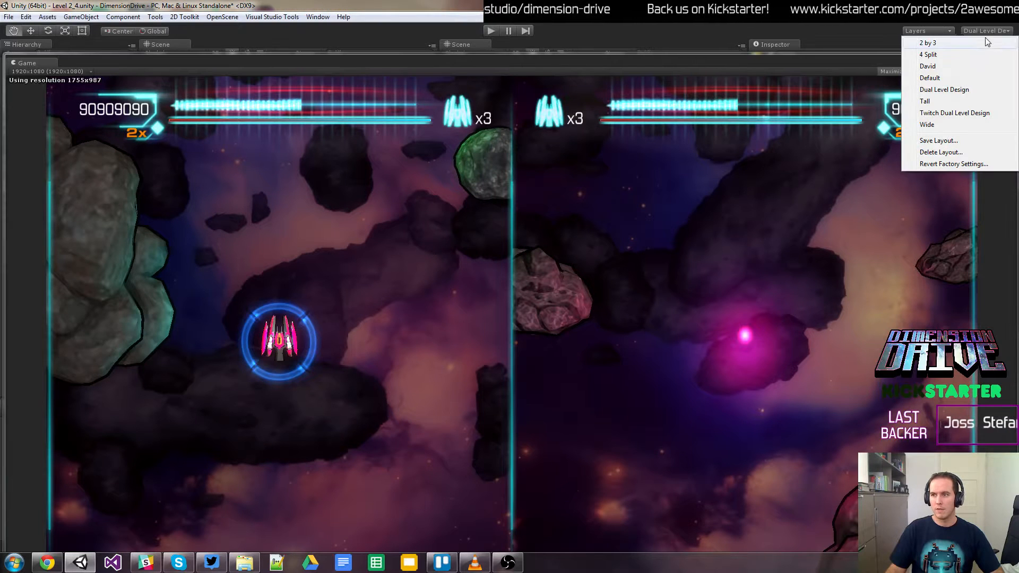
left_click(950, 113)
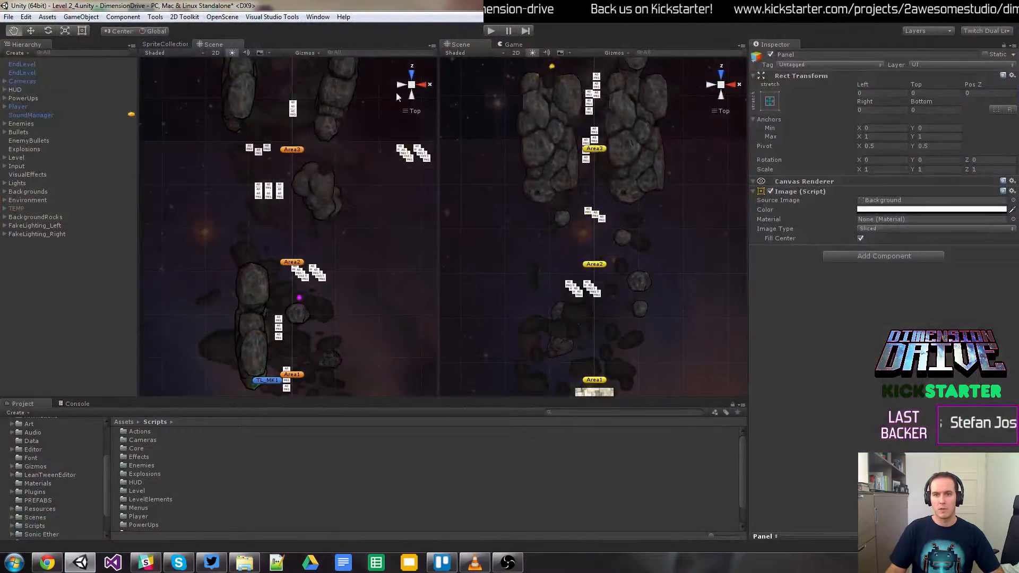
left_click(517, 43)
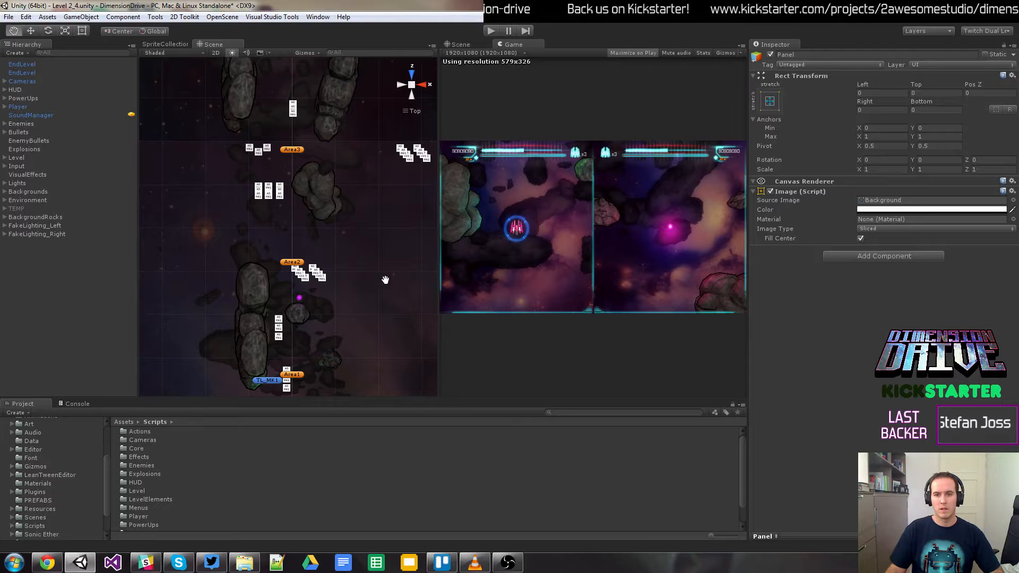
left_click(462, 43)
left_click(511, 43)
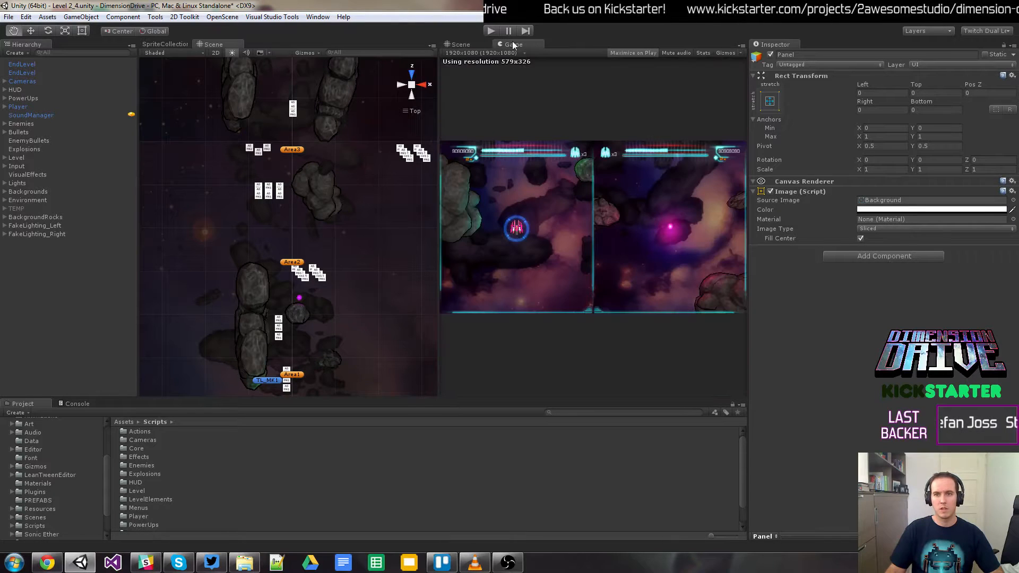
left_click(472, 44)
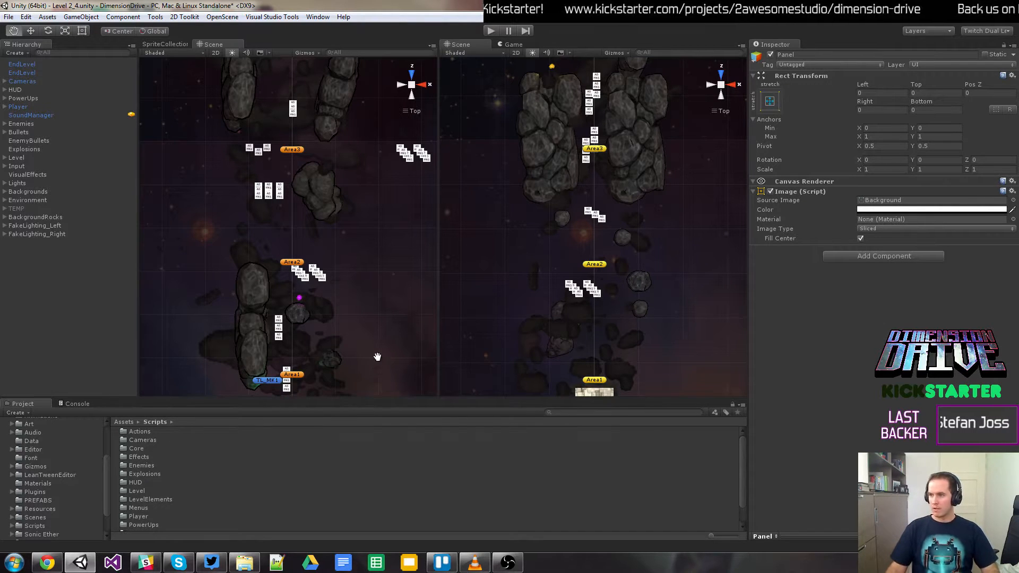
Step: Align both top-down scene views at the same height on the start of the level
left_click_drag(364, 381, 376, 220)
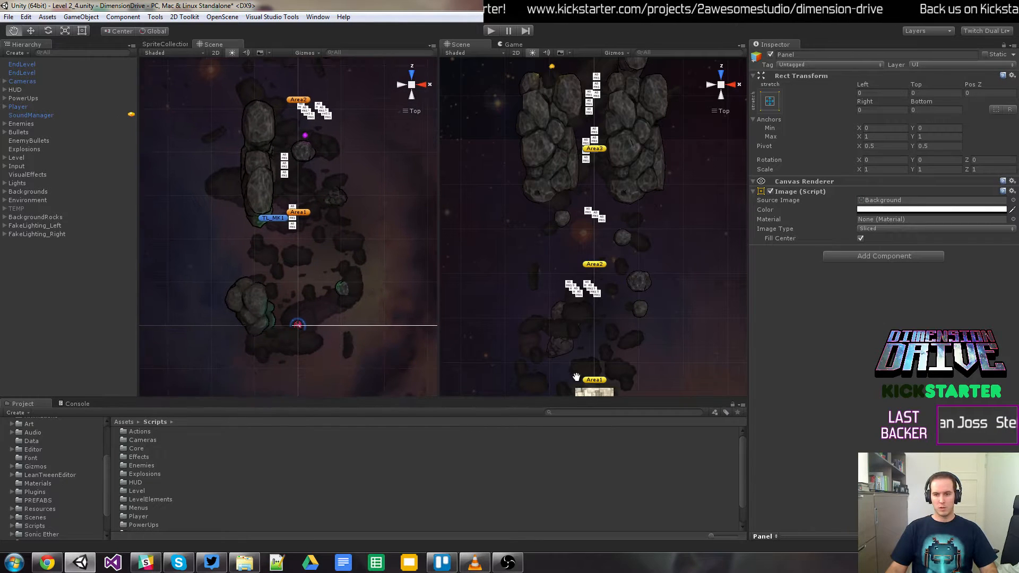
left_click_drag(575, 377, 573, 278)
left_click_drag(577, 357, 579, 279)
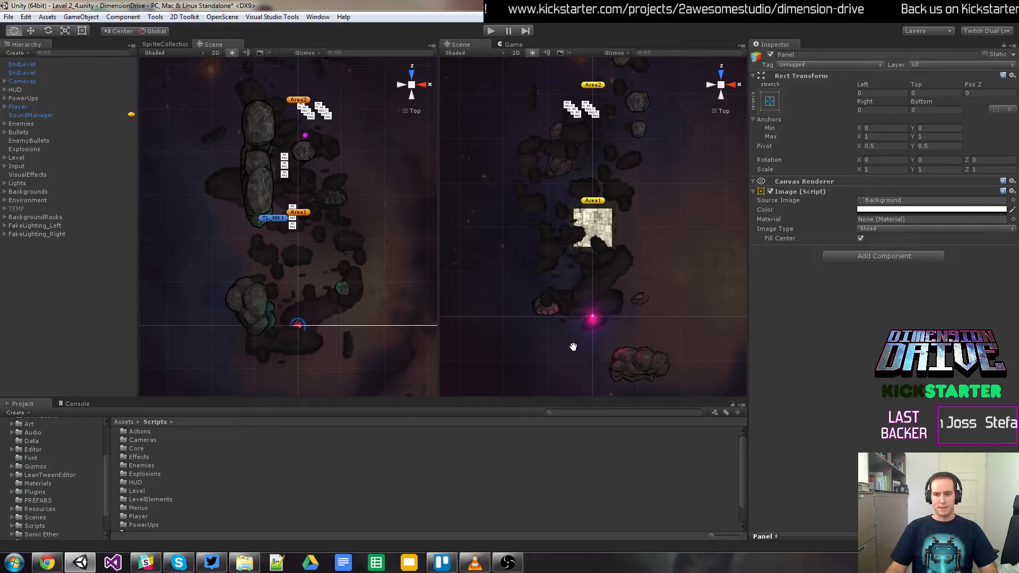
mouse_move(573, 352)
left_mouse_down()
mouse_move(572, 317)
mouse_move(571, 359)
left_mouse_up()
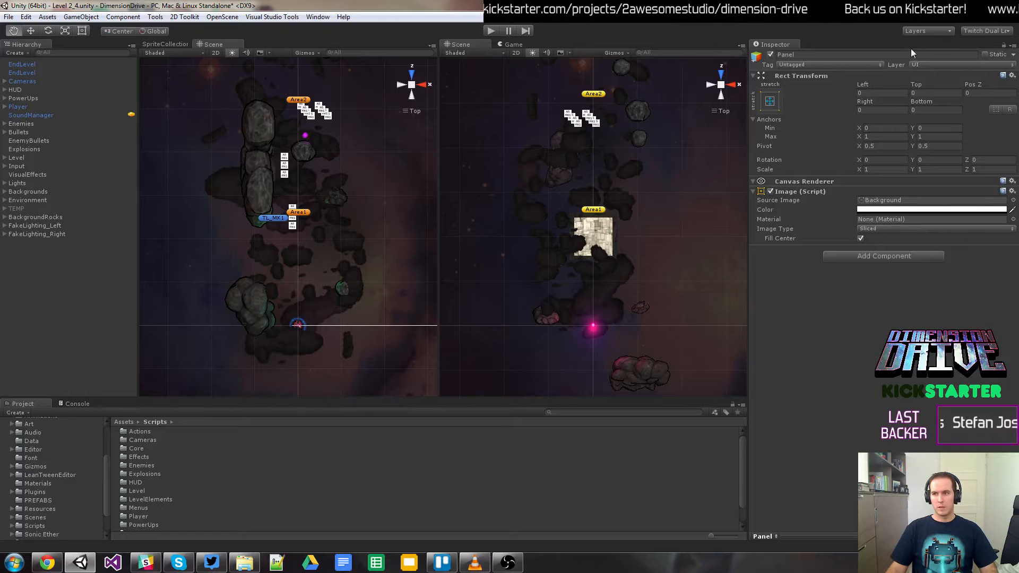
Step: Hide the LeftBackground, RighBackground, LeftBackground_2D and RighBackground_2D layers in the scene views
left_click(943, 33)
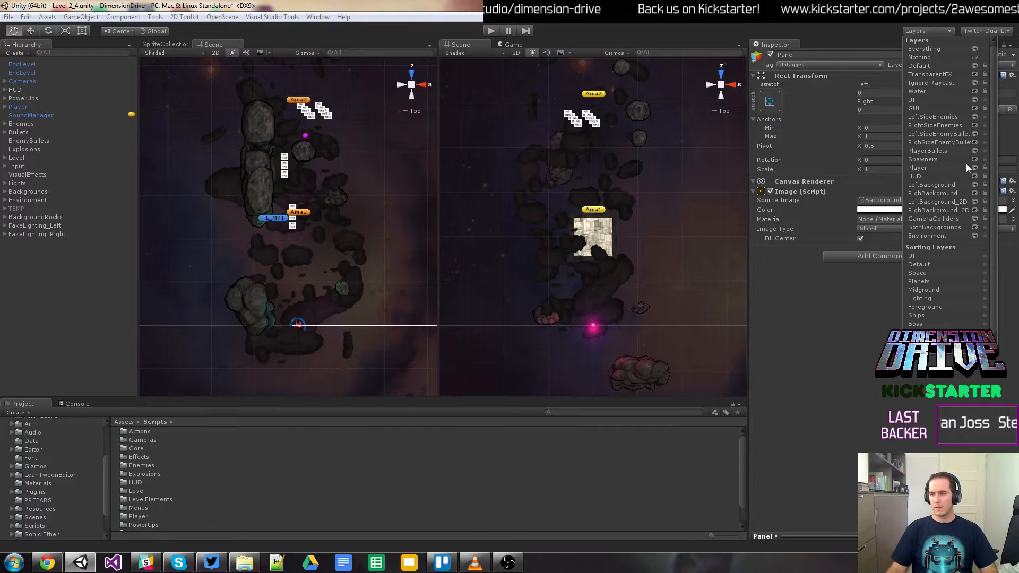
left_click(976, 203)
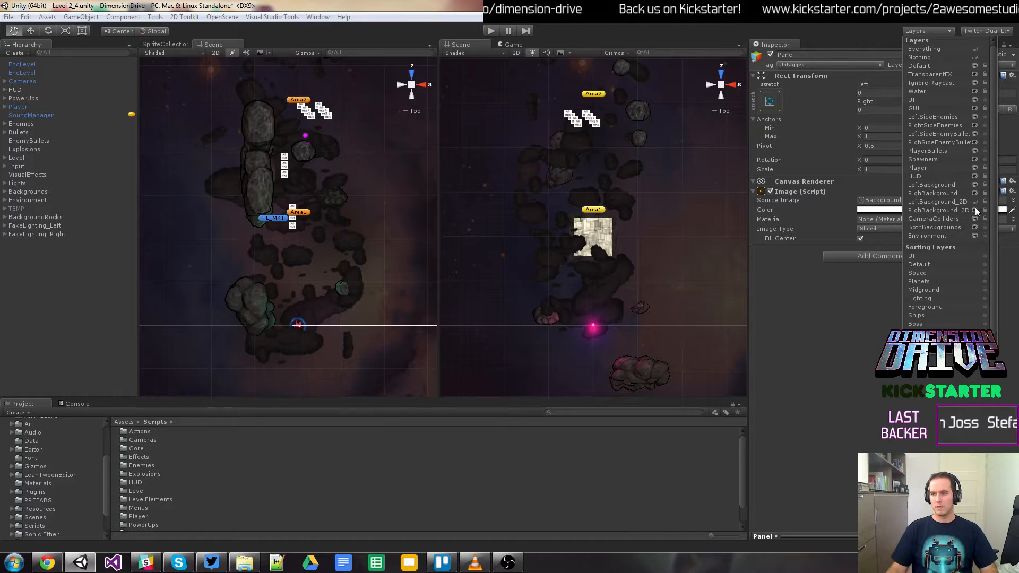
left_click(975, 210)
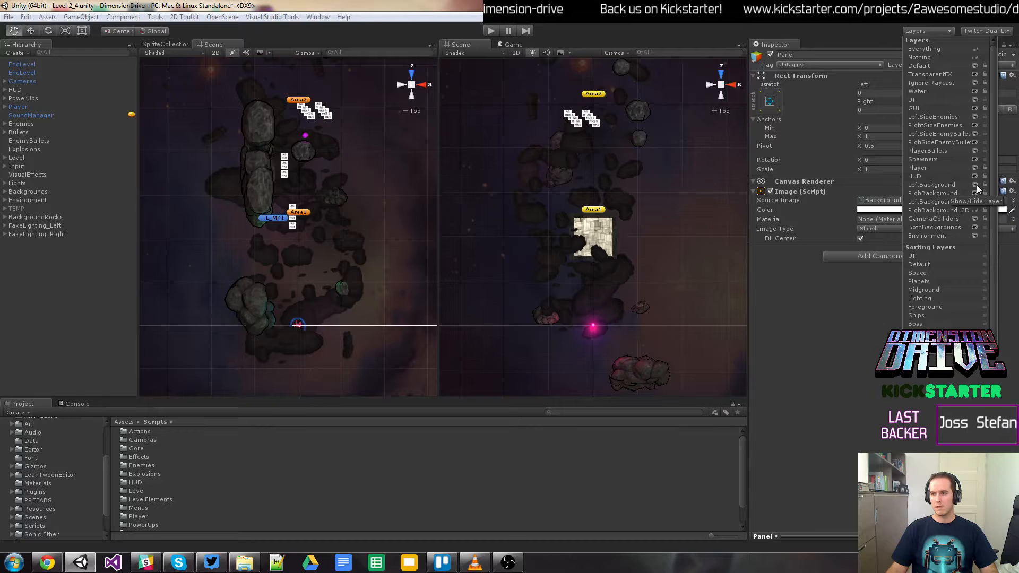
left_click(977, 185)
left_click(976, 193)
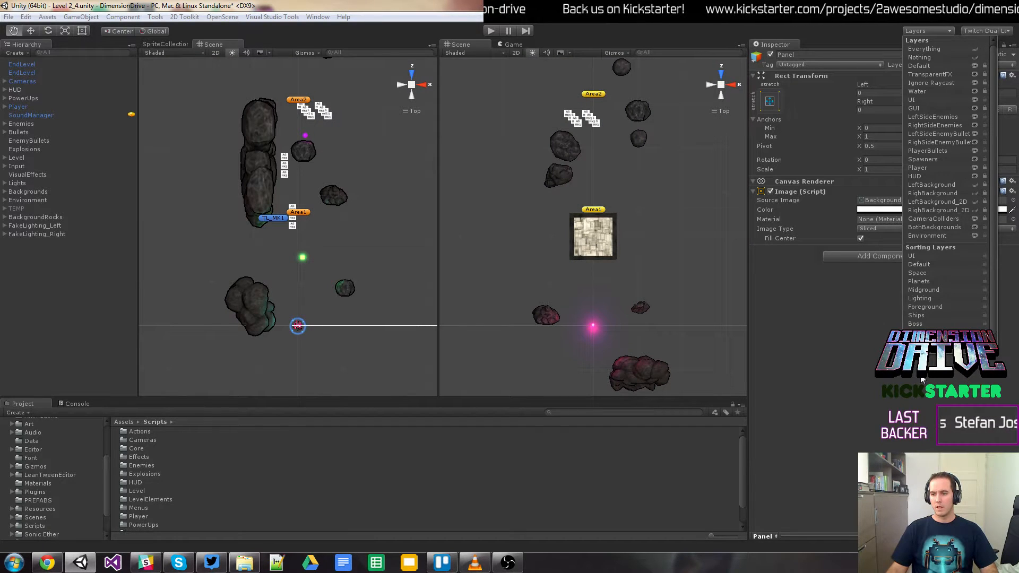
left_click(982, 22)
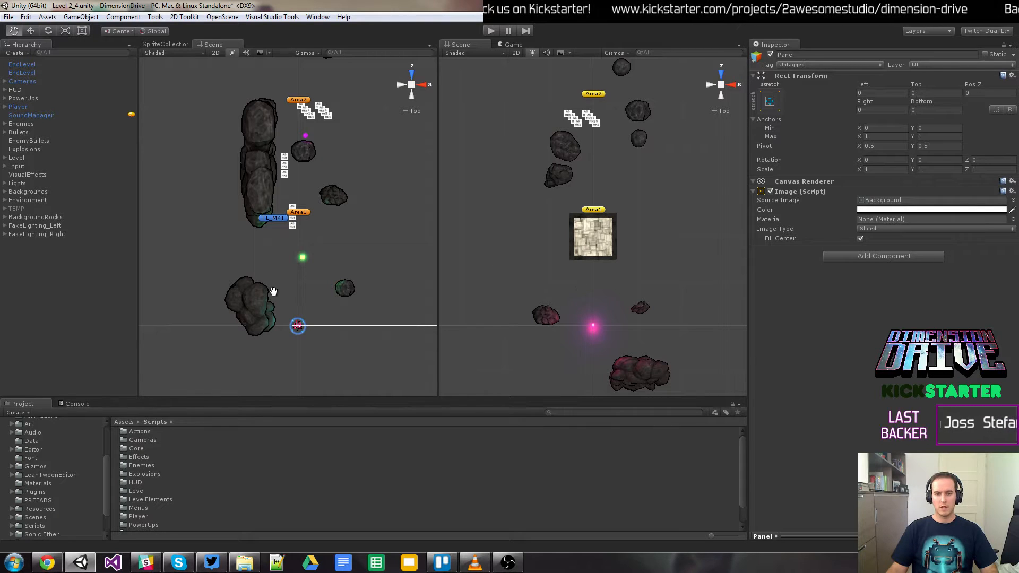
Step: Check the game view against the second scene view, and activate the TEMP object in the hierarchy
left_click(507, 46)
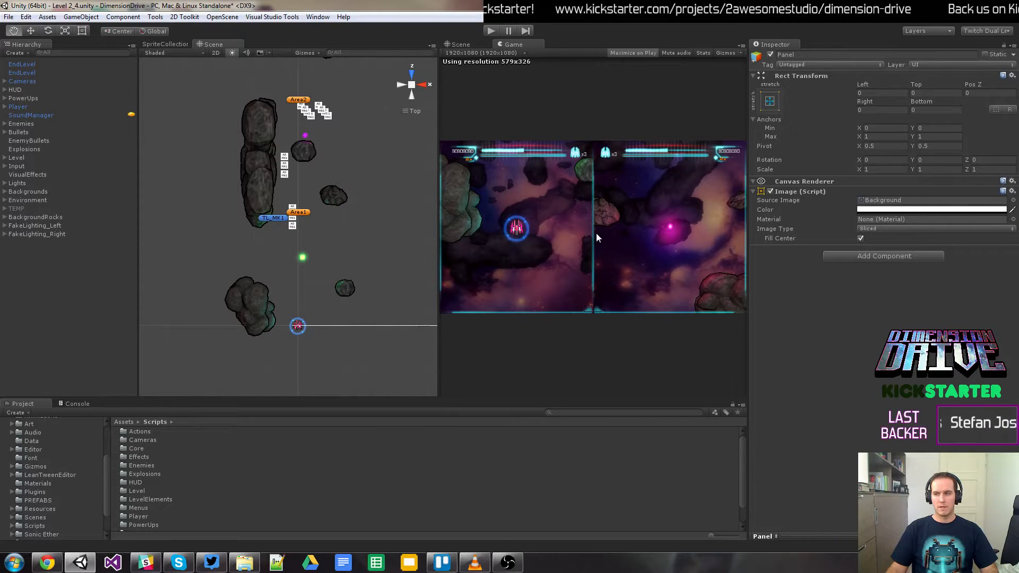
left_click(474, 43)
left_click(33, 209)
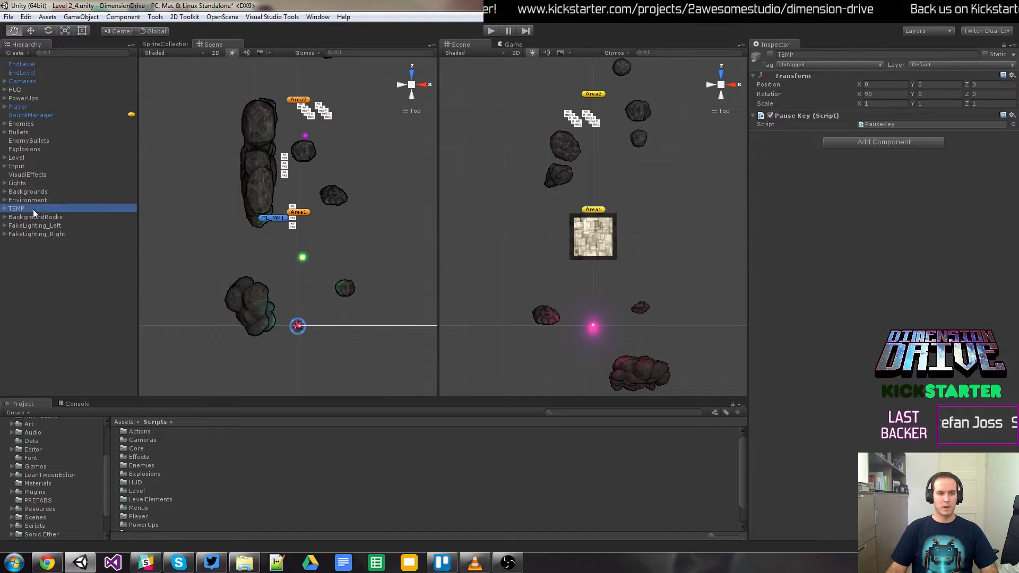
left_click(770, 55)
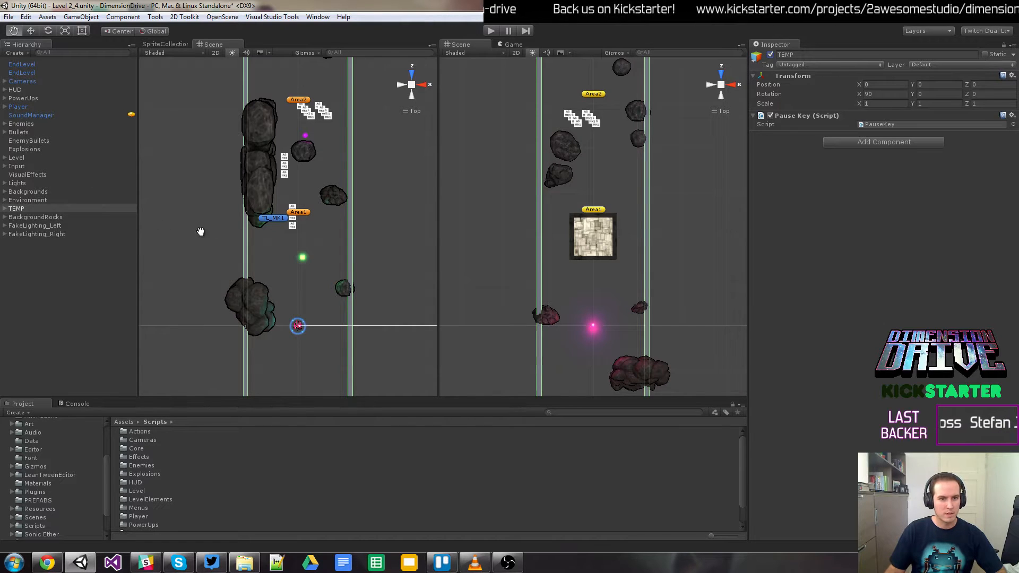
Step: Examine the left side's rocks and enemy areas Area1 and Area3, and compare both sides of the level up to Area4
key("w")
left_click(258, 197)
left_click(276, 272)
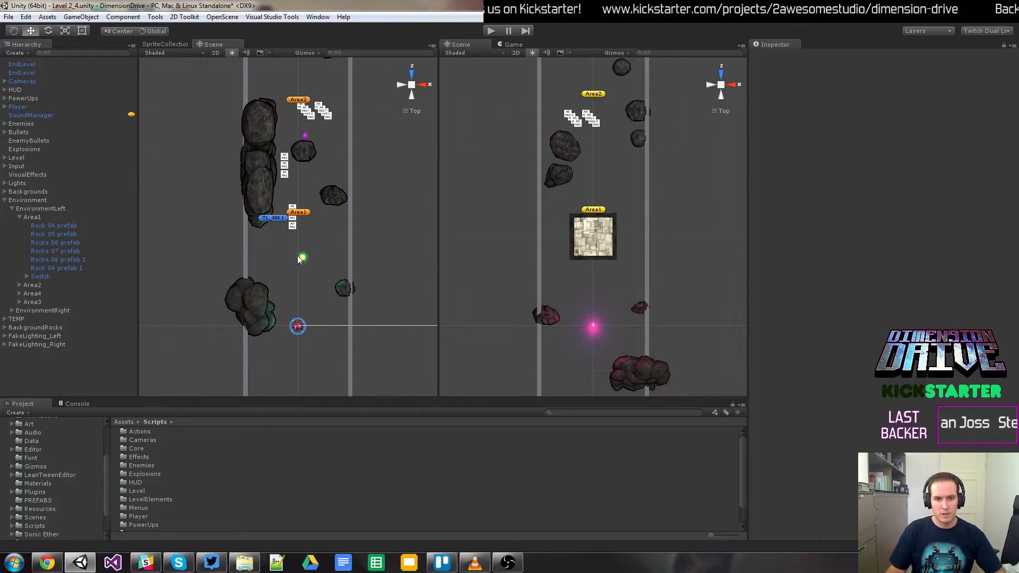
key("q")
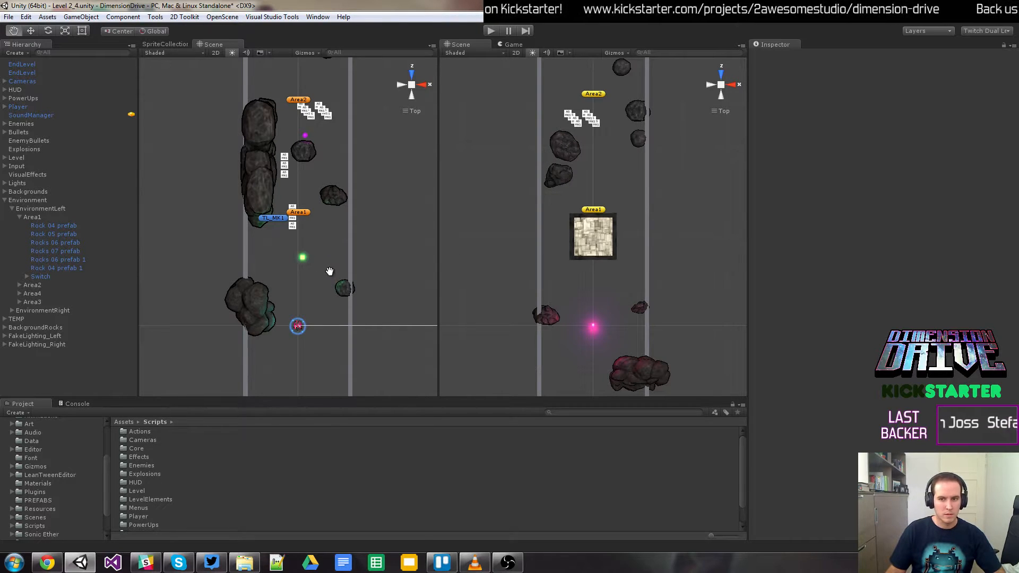
left_click(305, 214)
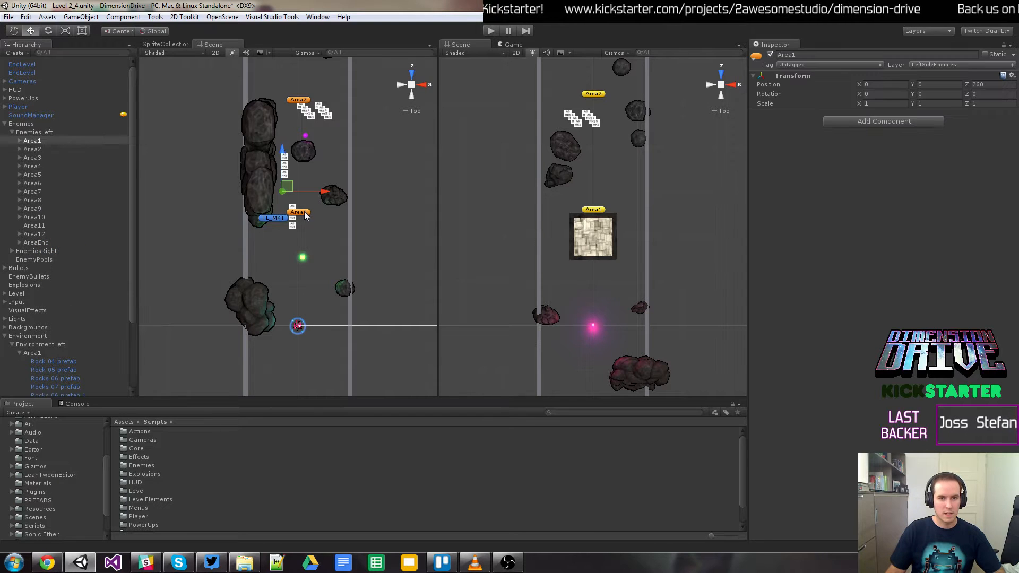
left_click(42, 158)
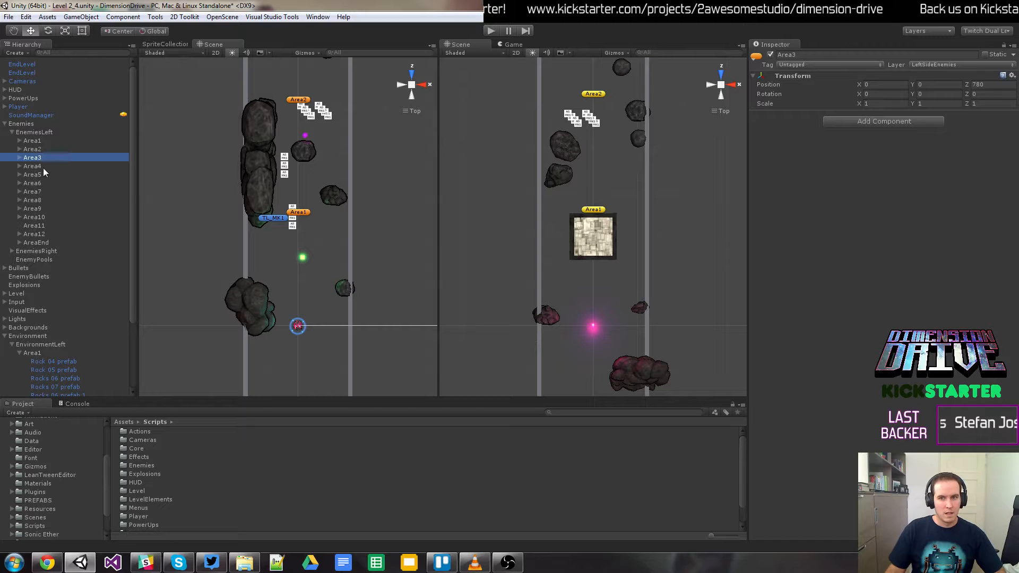
left_click(11, 132)
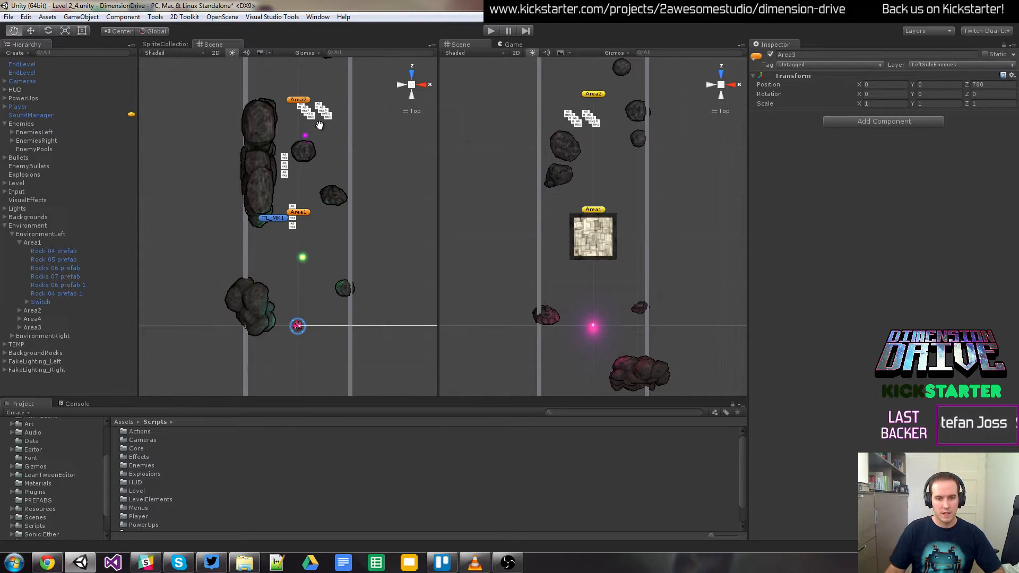
left_click_drag(330, 149, 327, 245)
left_click_drag(568, 115, 577, 257)
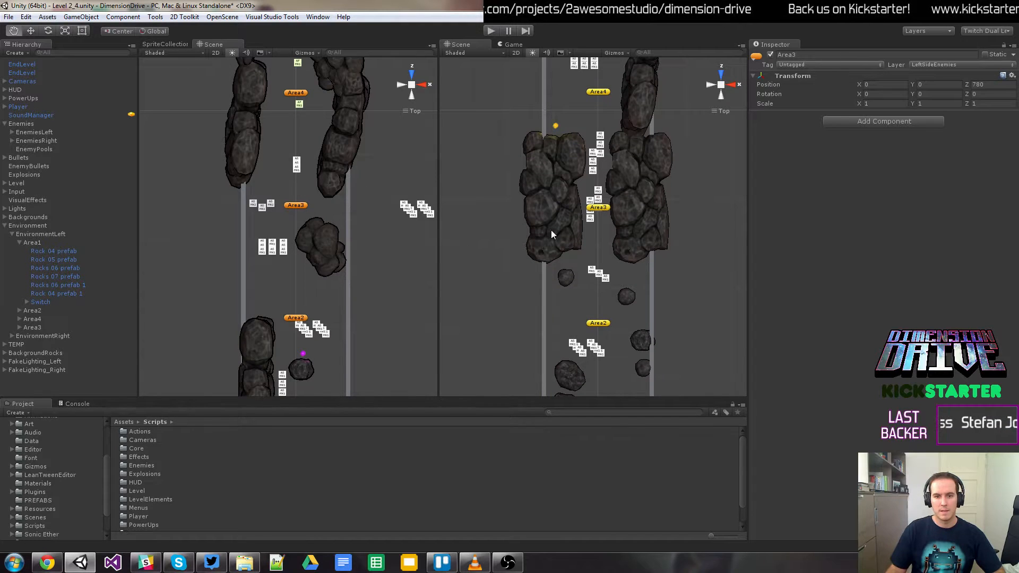
Step: Deactivate all enemy areas from Area1 to AreaEnd in the EnemiesLeft group
left_click(11, 133)
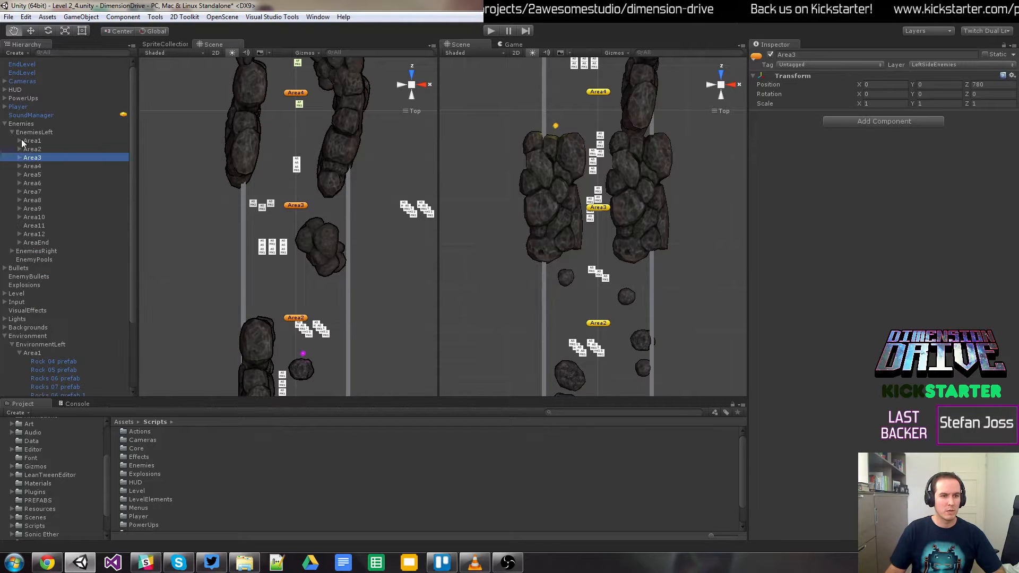
left_click(18, 141)
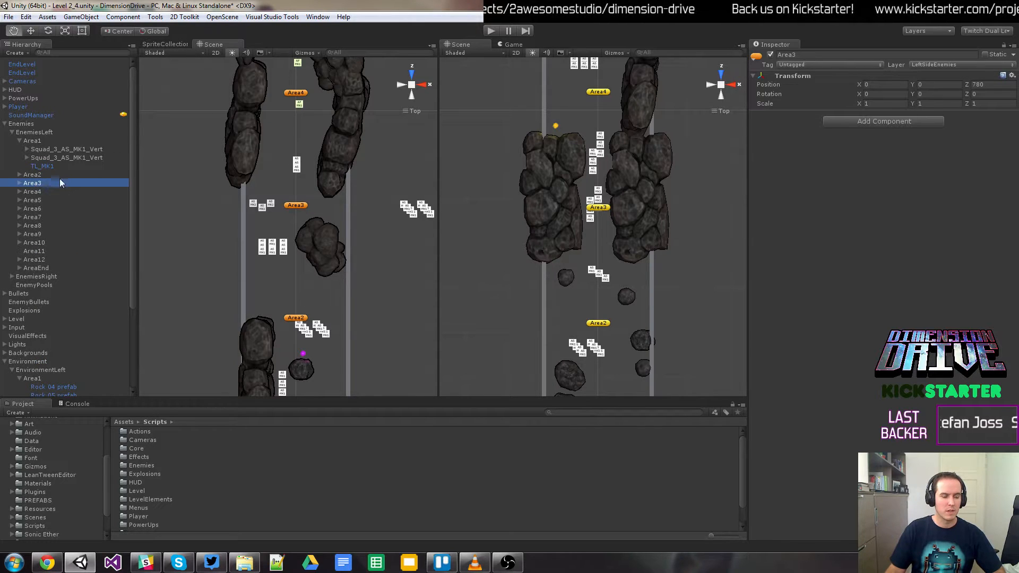
left_click(11, 133)
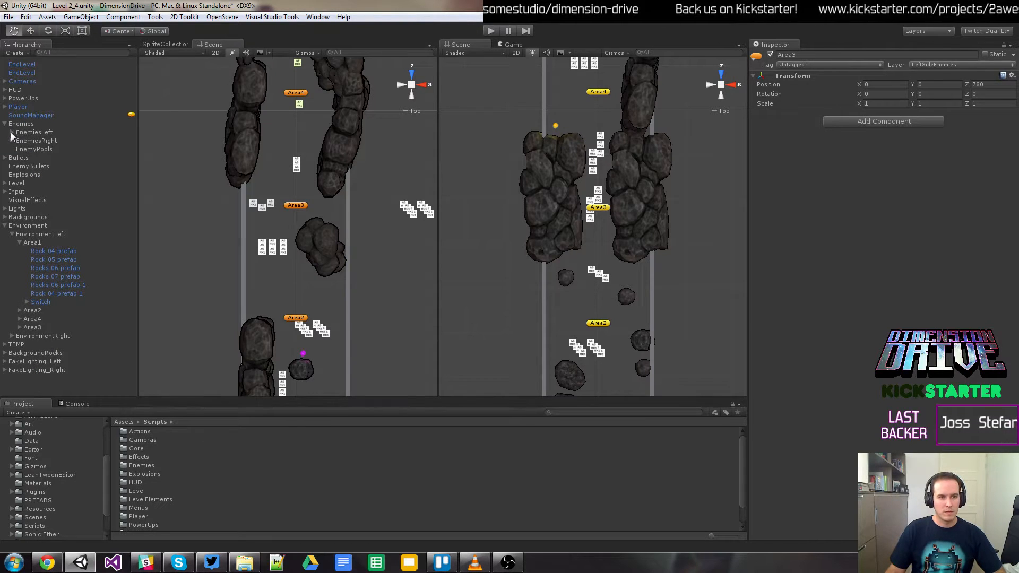
left_click(11, 132)
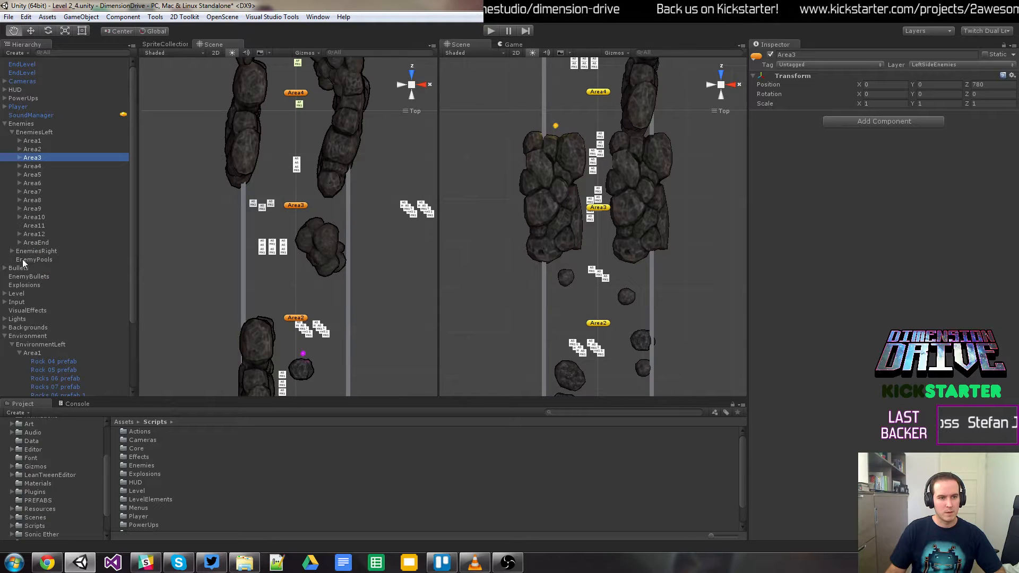
left_click(33, 141)
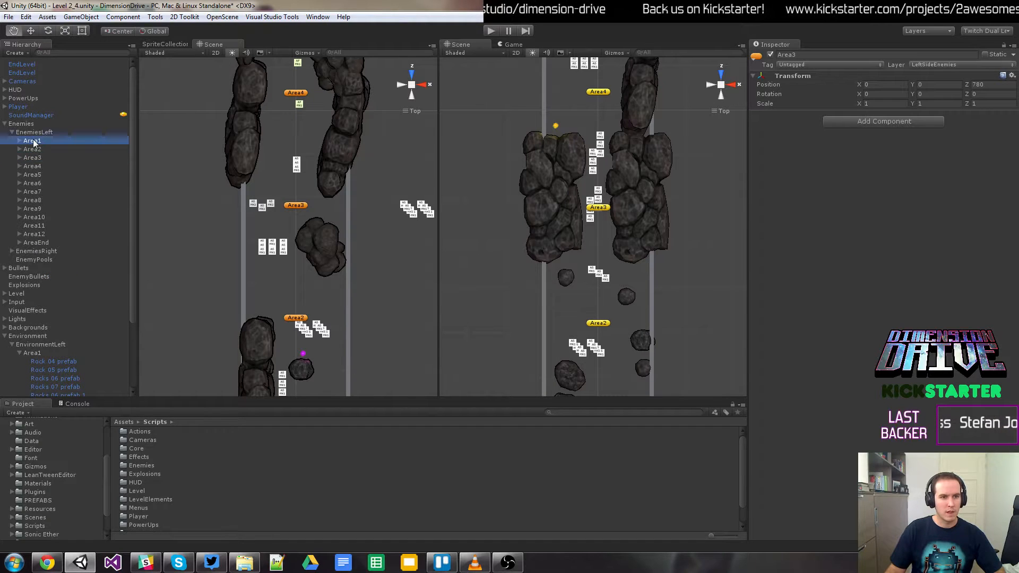
left_click(50, 242, "shift")
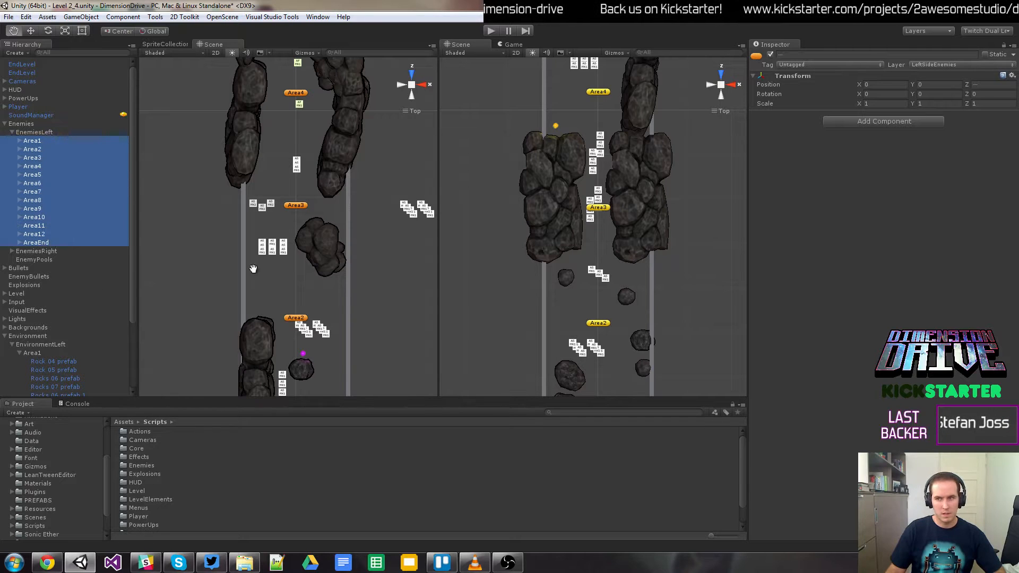
left_click(772, 53)
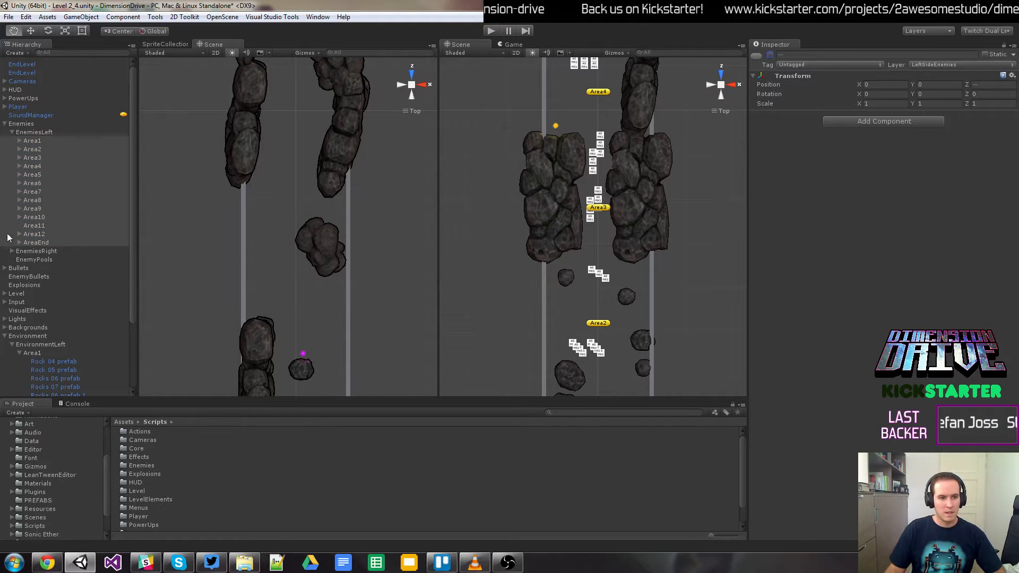
Step: Deactivate all enemy areas from Area1 to AreaEnd in EnemiesRight and collapse the whole Enemies hierarchy
left_click(11, 252)
left_click(35, 260)
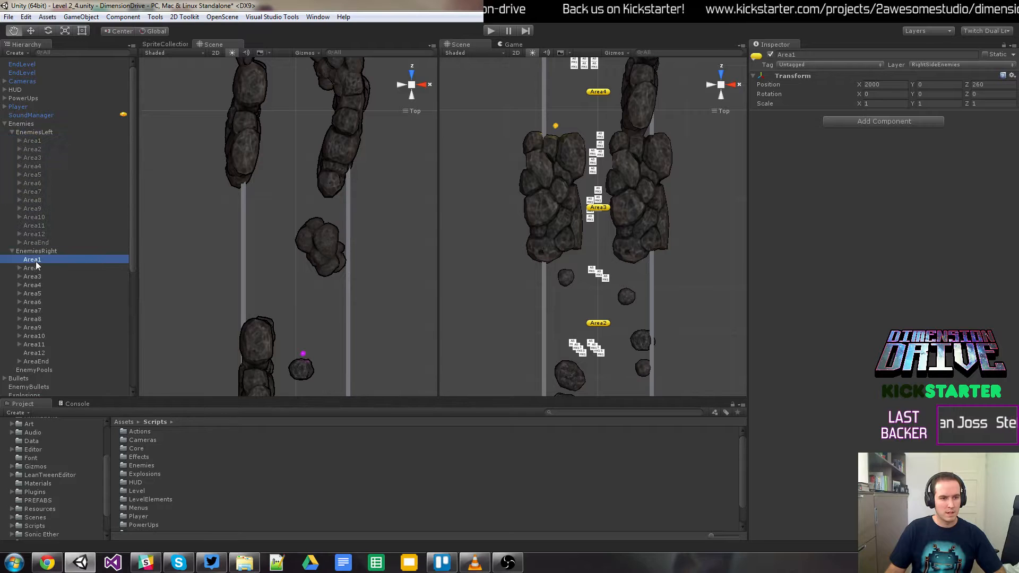
left_click(53, 361, "shift")
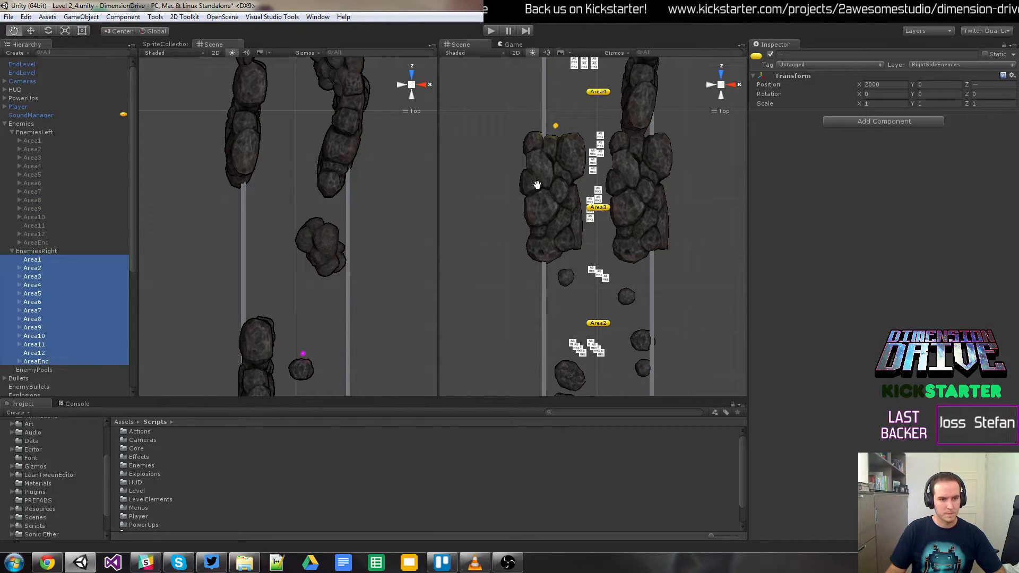
left_click(770, 54)
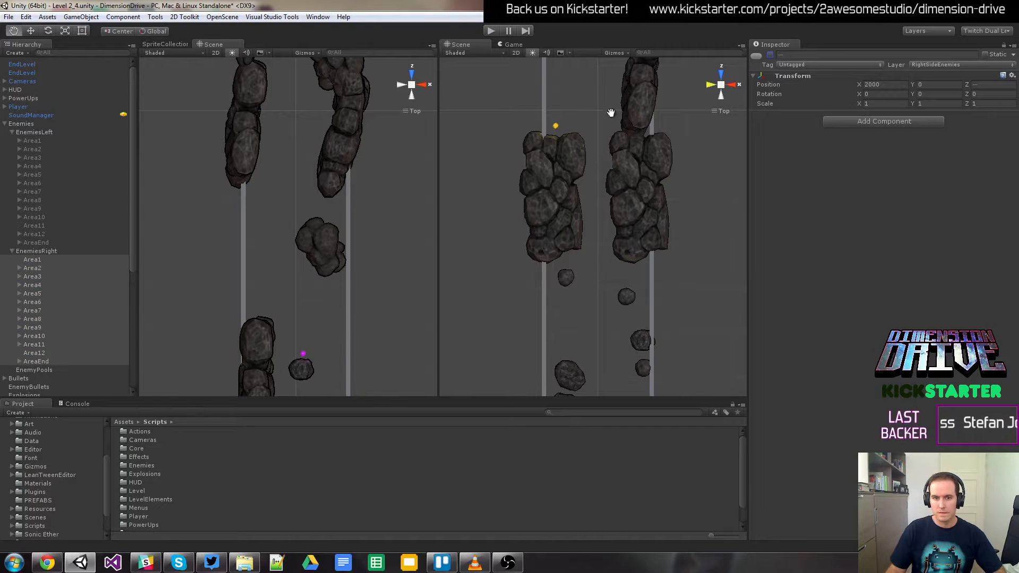
left_click(11, 132)
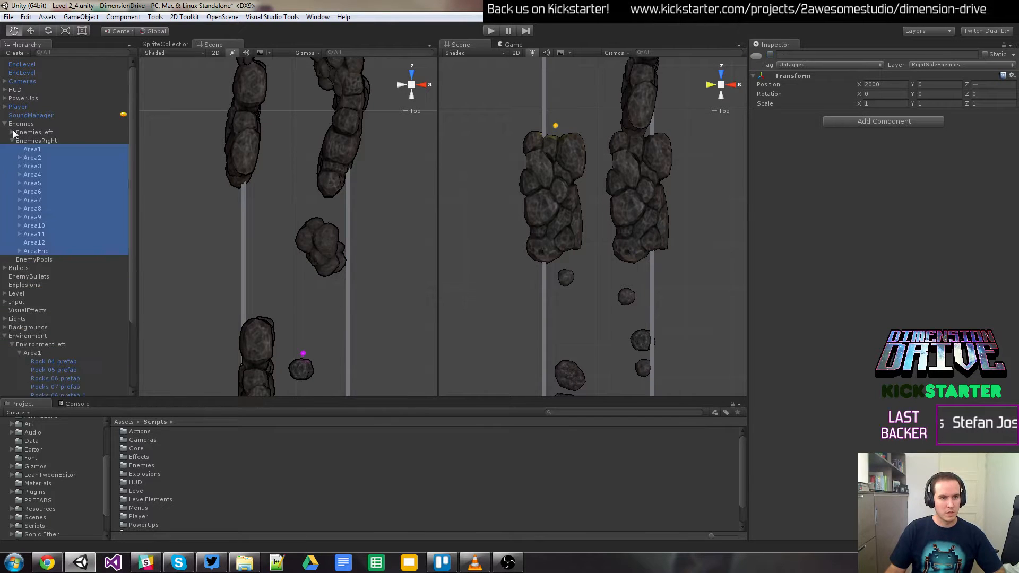
left_click(11, 141)
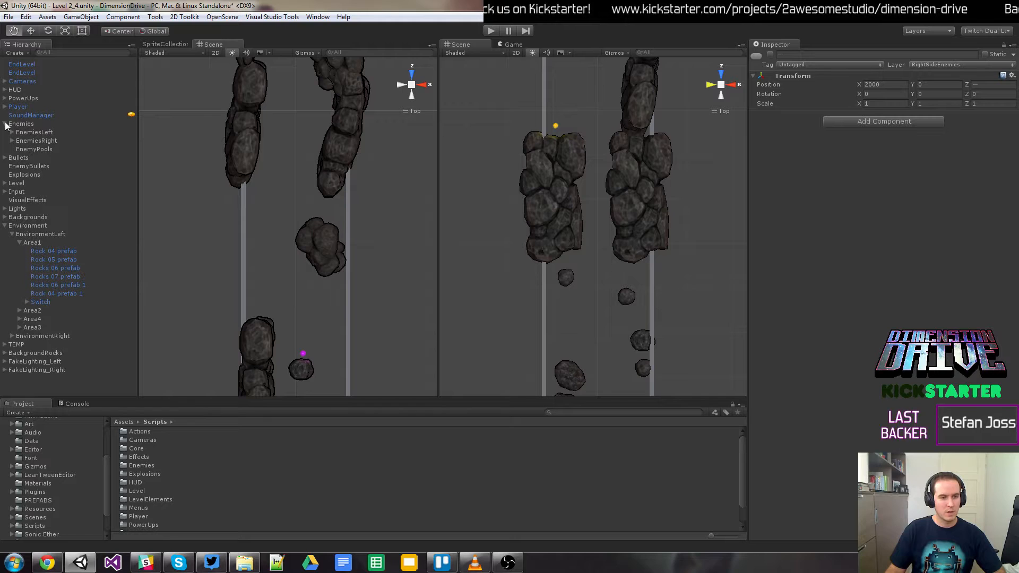
left_click(5, 123)
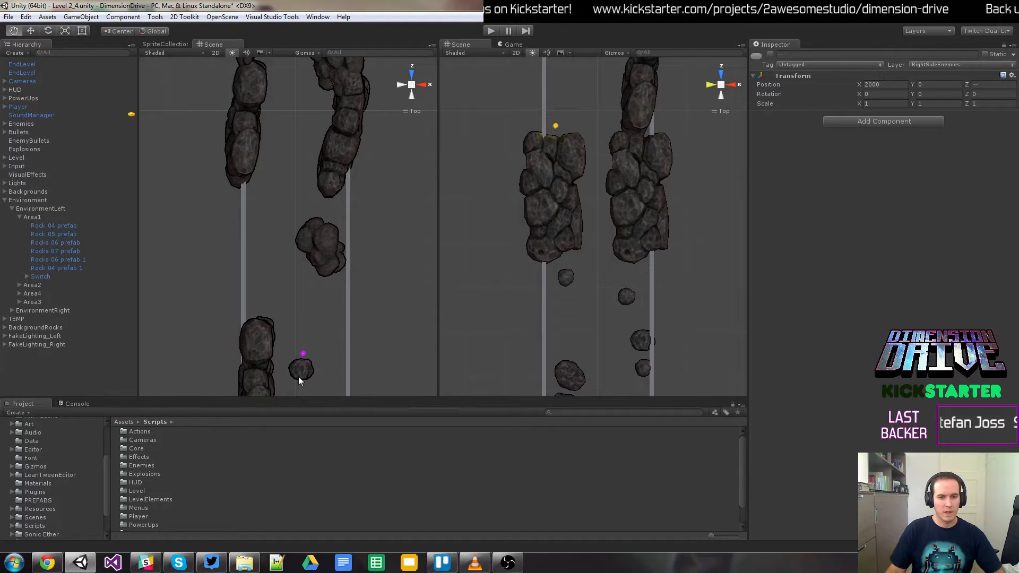
Step: Bring both top-down scene views back to the start of the level at the same height
left_click_drag(300, 364, 299, 307)
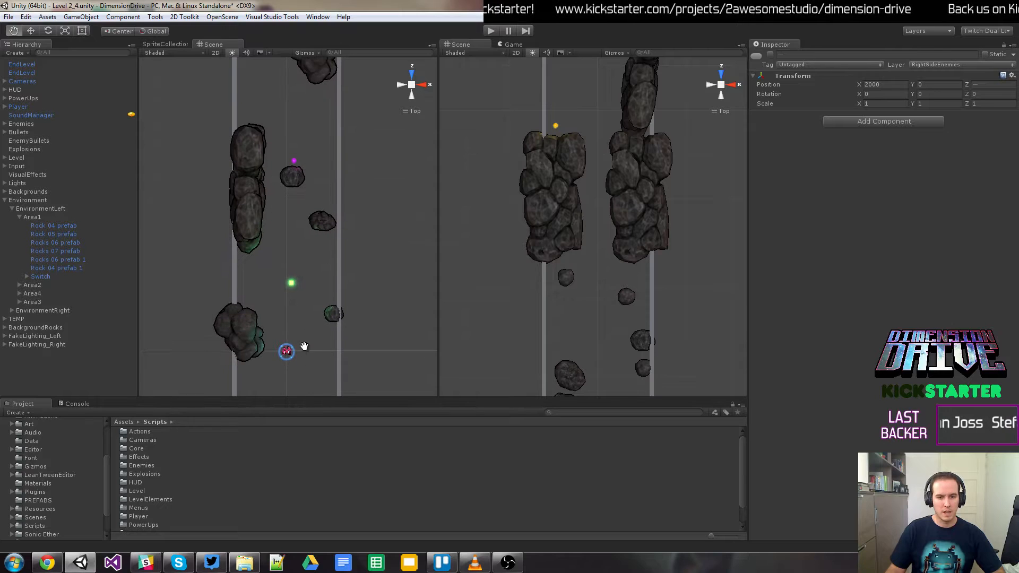
left_click_drag(575, 378, 562, 270)
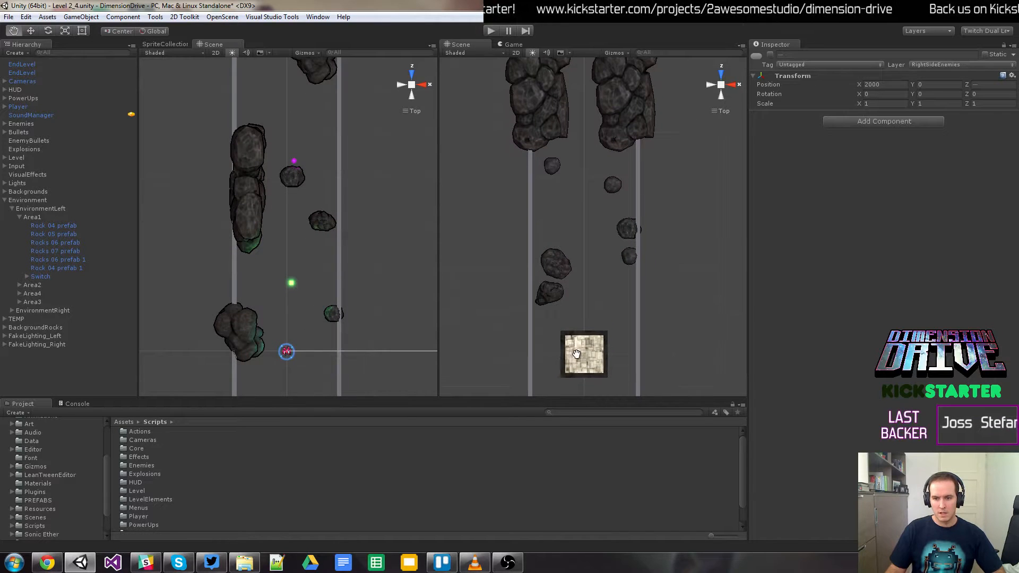
left_click_drag(576, 359, 576, 279)
mouse_move(584, 338)
left_mouse_down()
mouse_move(588, 307)
mouse_move(592, 356)
left_mouse_up()
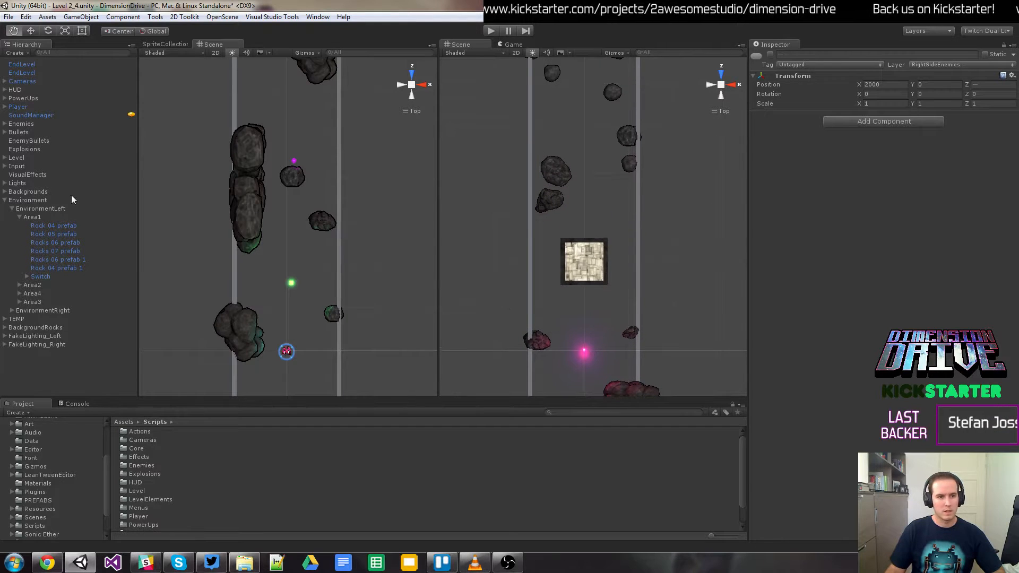
Step: Reactivate all enemy areas from Area1 to AreaEnd in the EnemiesLeft group
left_click(4, 124)
left_click(12, 132)
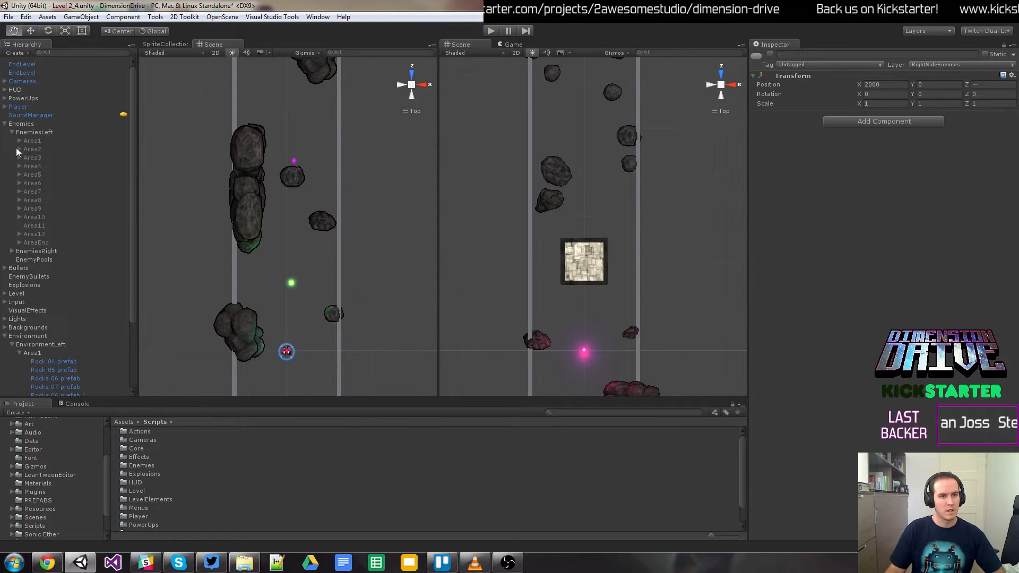
left_click(20, 140)
left_click(19, 141)
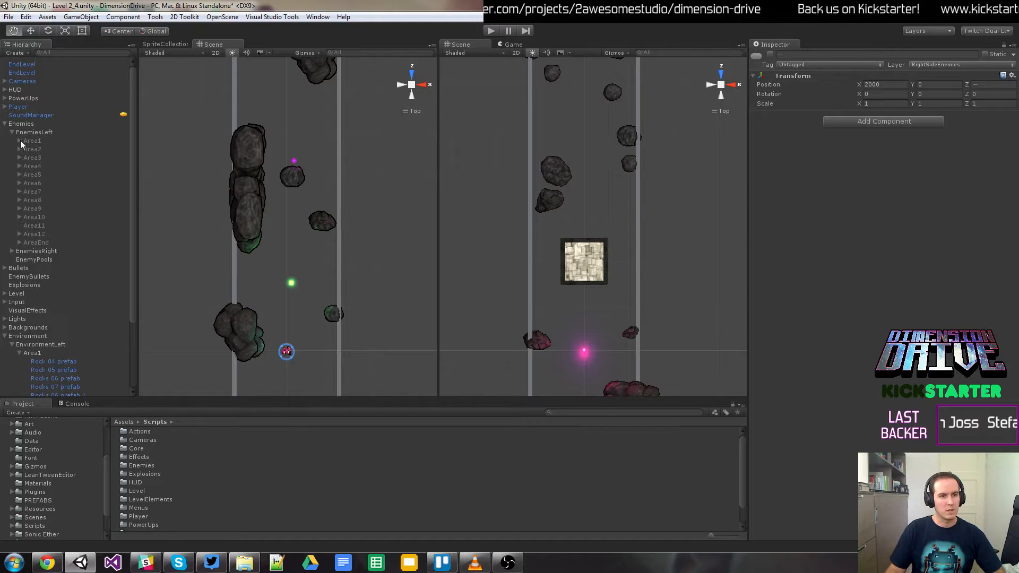
left_click(24, 140)
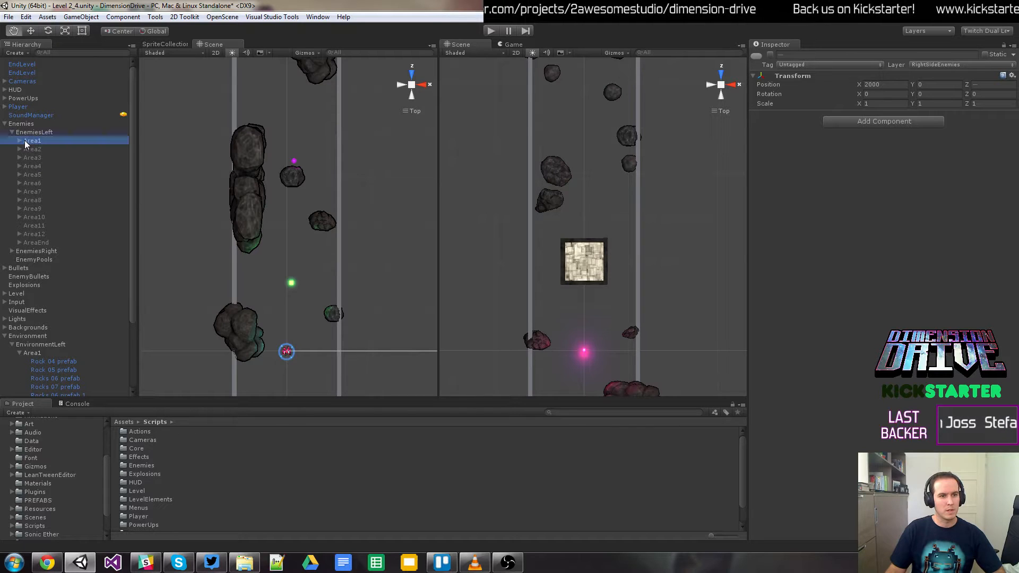
left_click(42, 243, "shift")
left_click(770, 54)
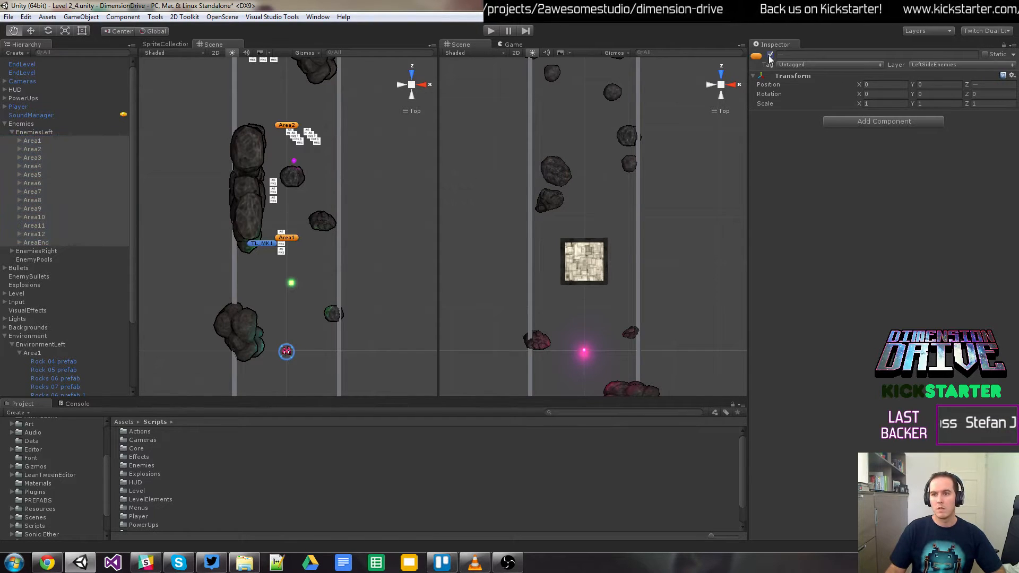
Step: Reactivate all enemy areas from Area1 to AreaEnd in the EnemiesRight group
left_click(12, 251)
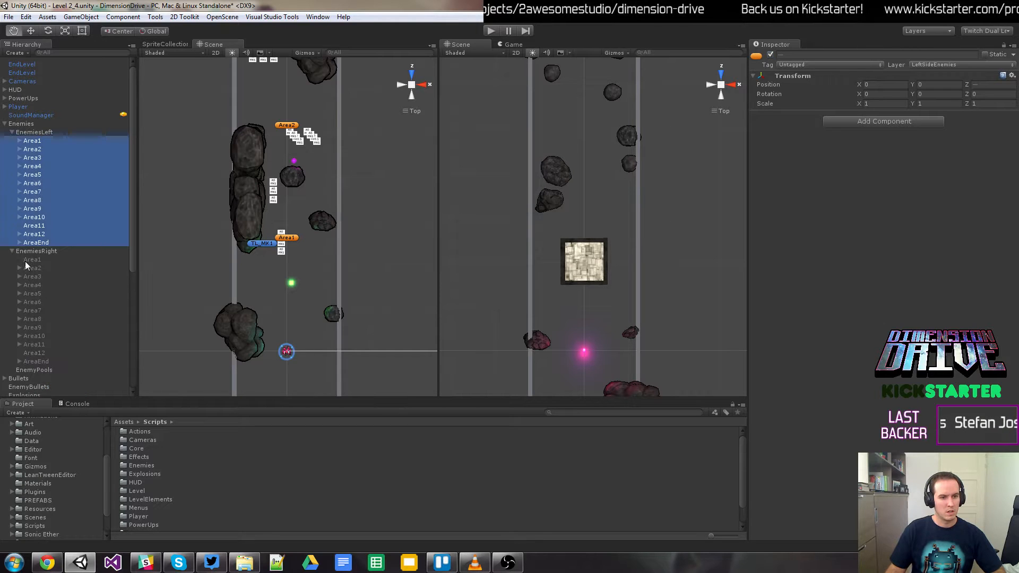
left_click(24, 260)
left_click(41, 361, "shift")
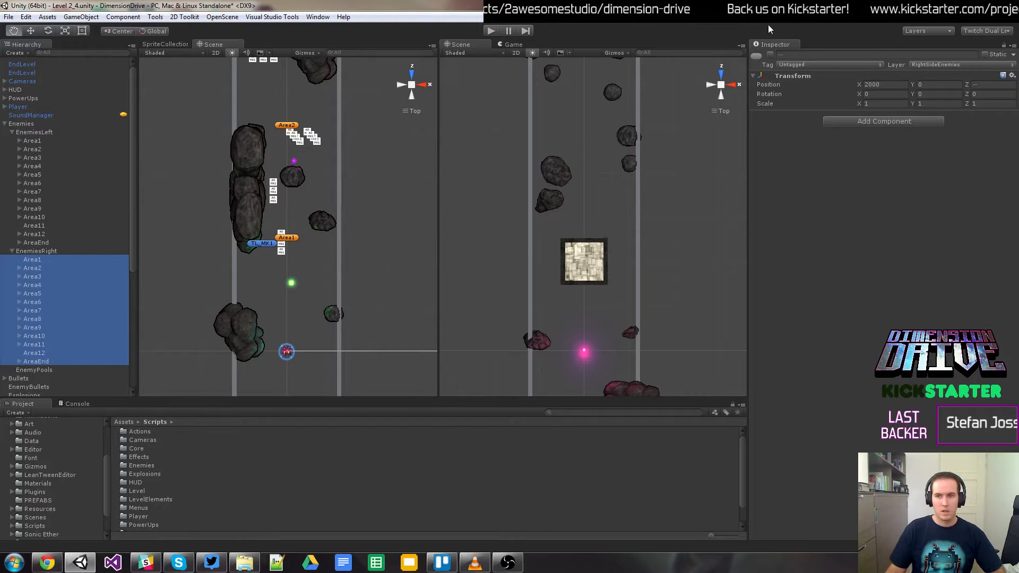
left_click(771, 55)
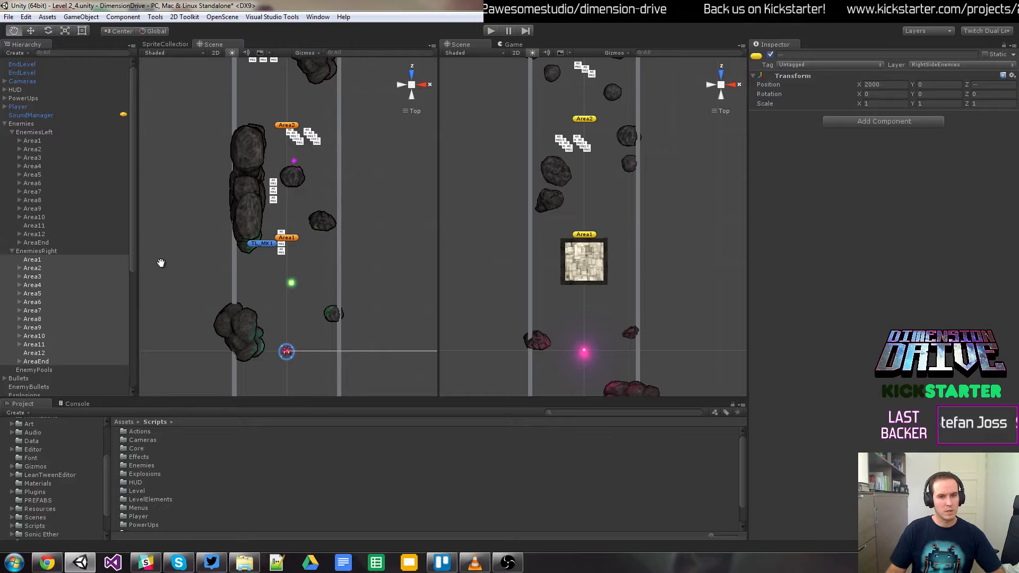
Step: Deactivate the enemy areas from Area3 to AreaEnd in the EnemiesLeft group
left_click(42, 150)
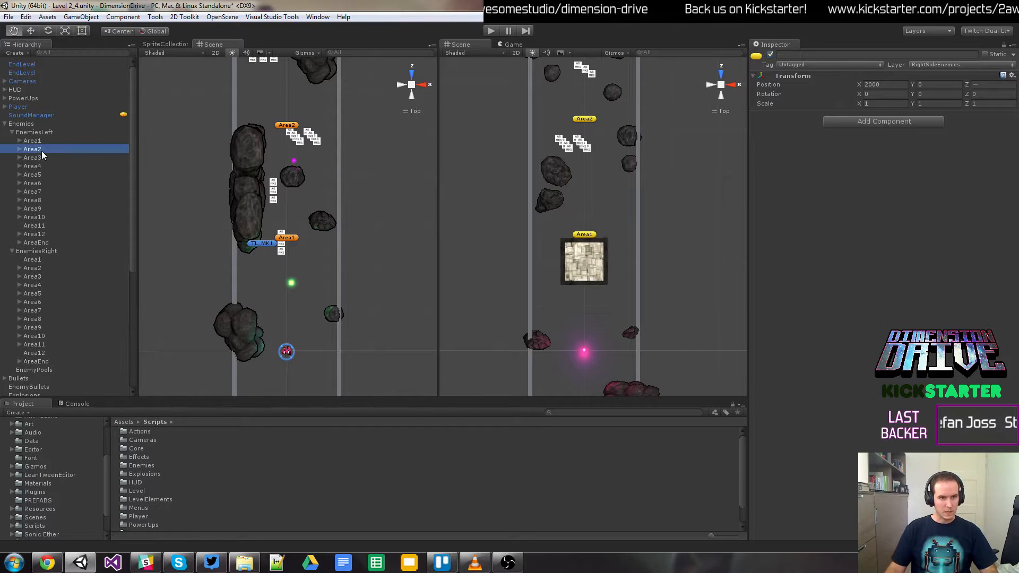
left_click(40, 158)
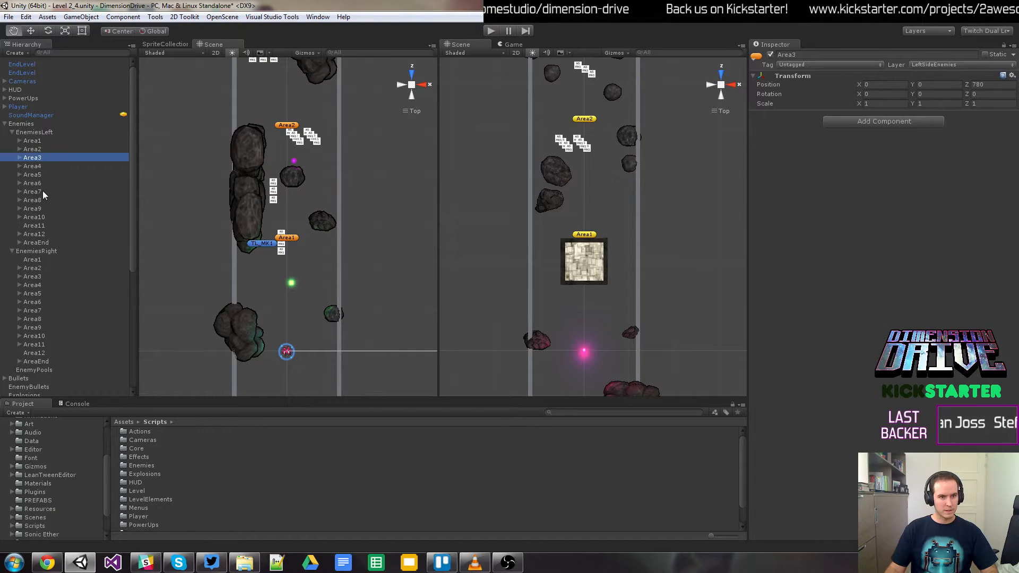
left_click(46, 243, "shift")
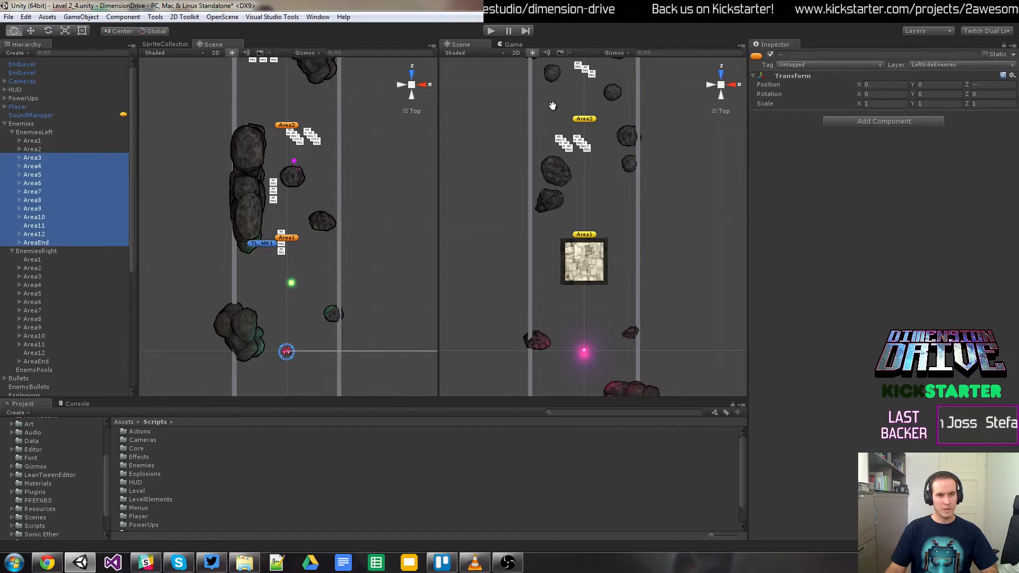
left_click(767, 83)
Step: Deactivate the enemy areas from Area3 to AreaEnd in the EnemiesRight group
left_click(40, 277)
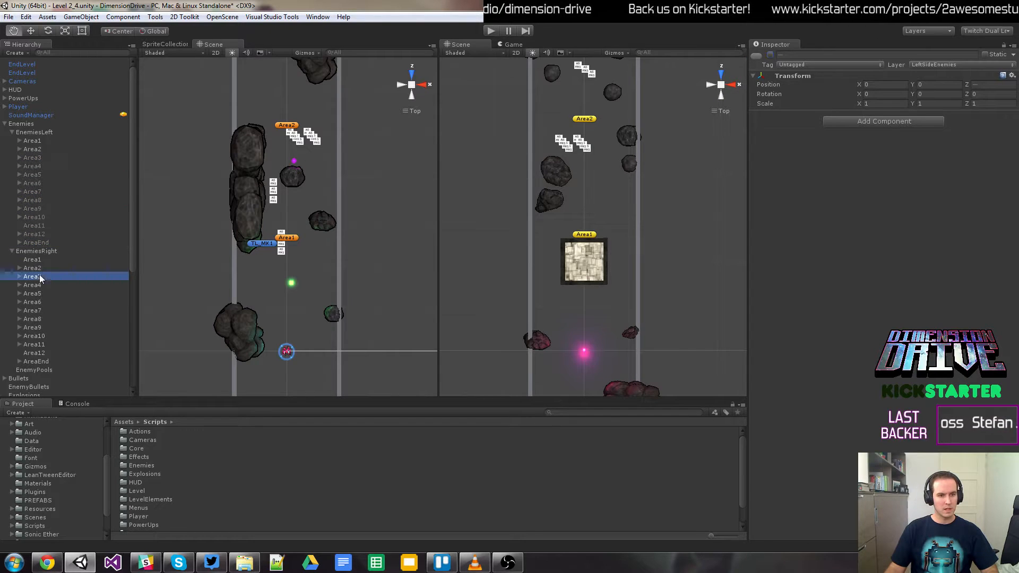
left_click(58, 359, "shift")
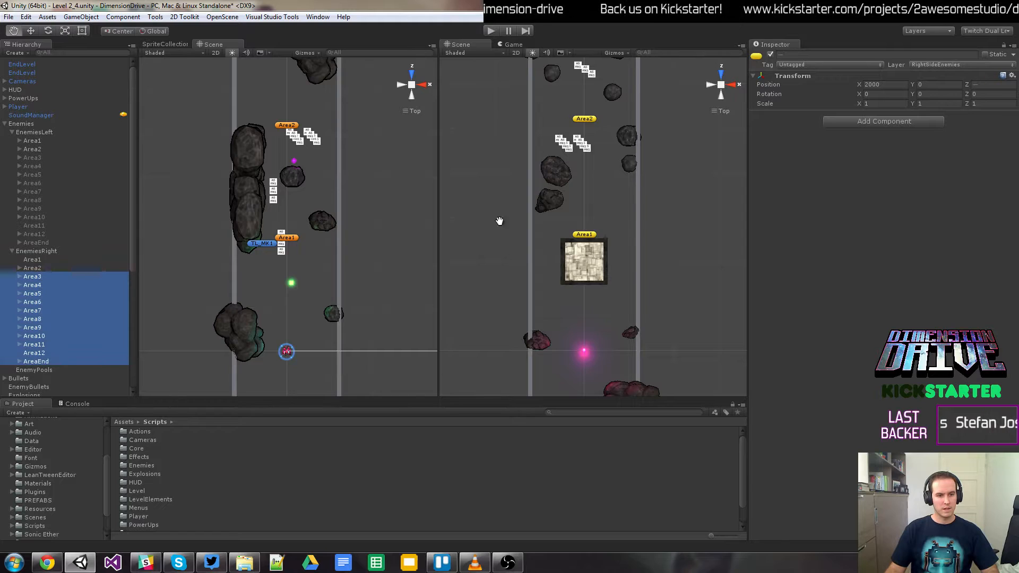
left_click(771, 56)
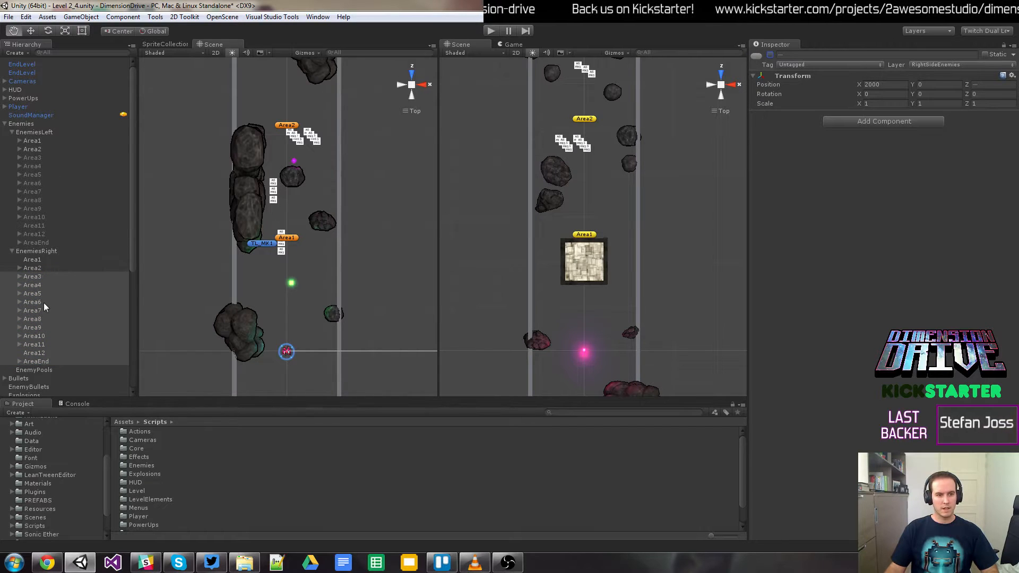
Step: Deactivate both Squad_3_AS_MK1_Vert squads and the TL_MK1 enemy in Area1 of EnemiesLeft
left_click(18, 141)
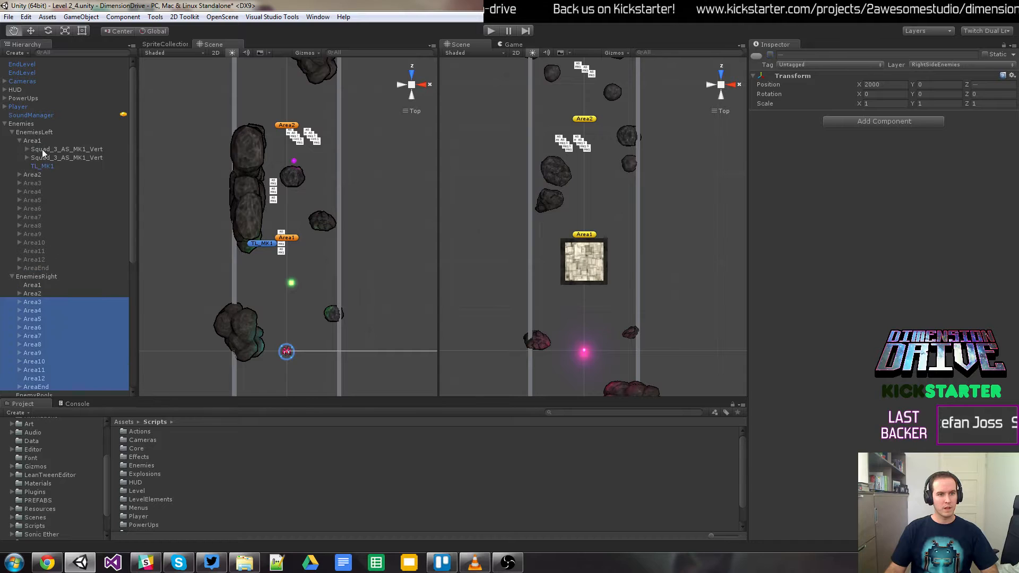
left_click(42, 150)
left_click(47, 165, "shift")
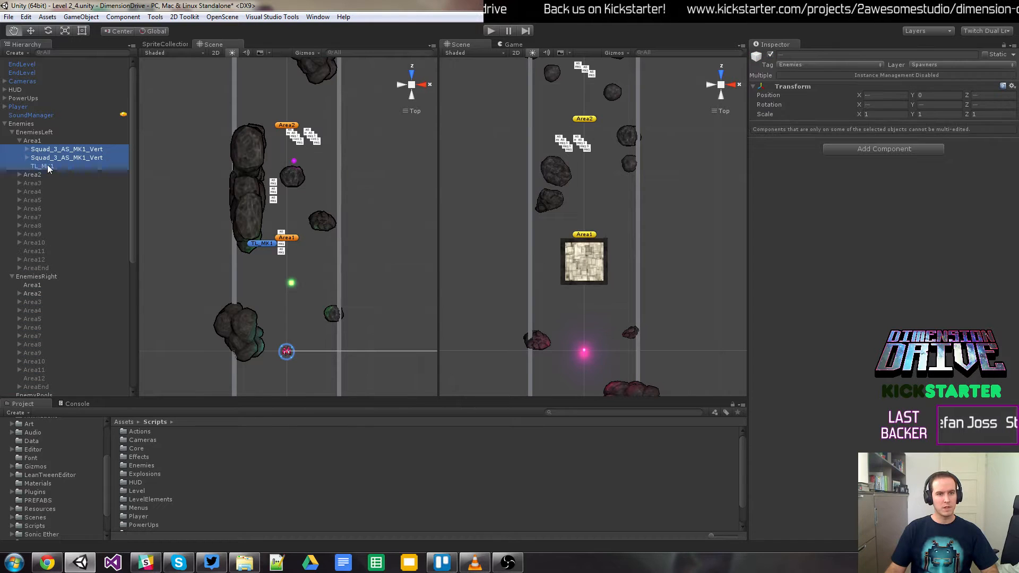
left_click(771, 55)
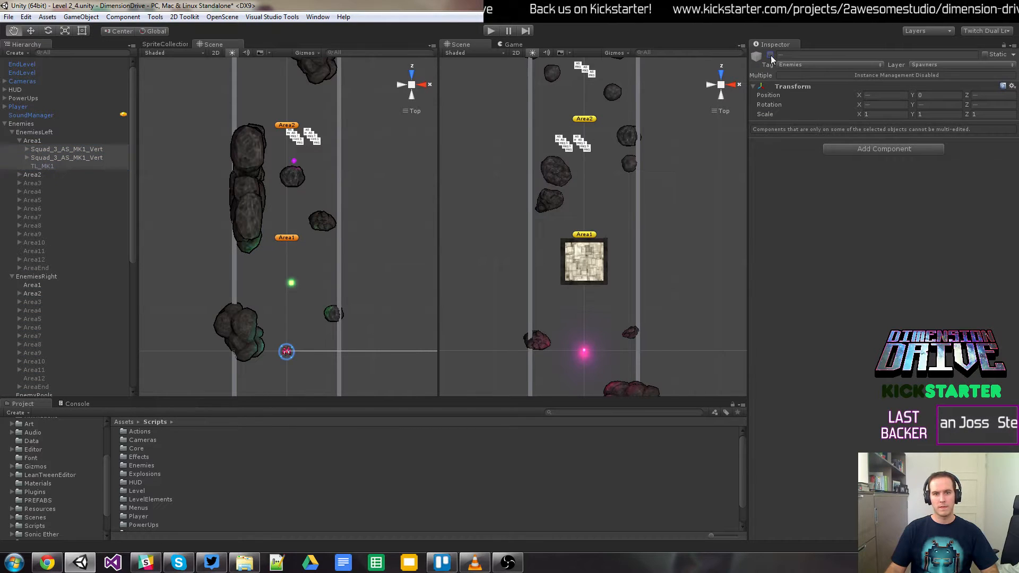
Step: Deactivate both Squad_4_AS_MK1_-45deg squads in Area2 of EnemiesLeft
left_click(19, 175)
left_click(46, 184)
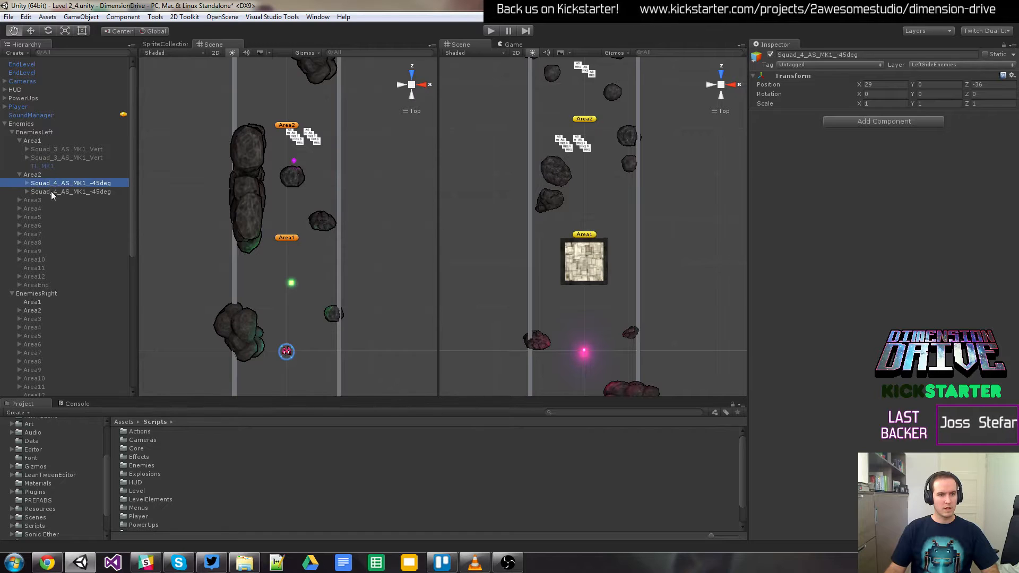
left_click(51, 192, "shift")
left_click(771, 55)
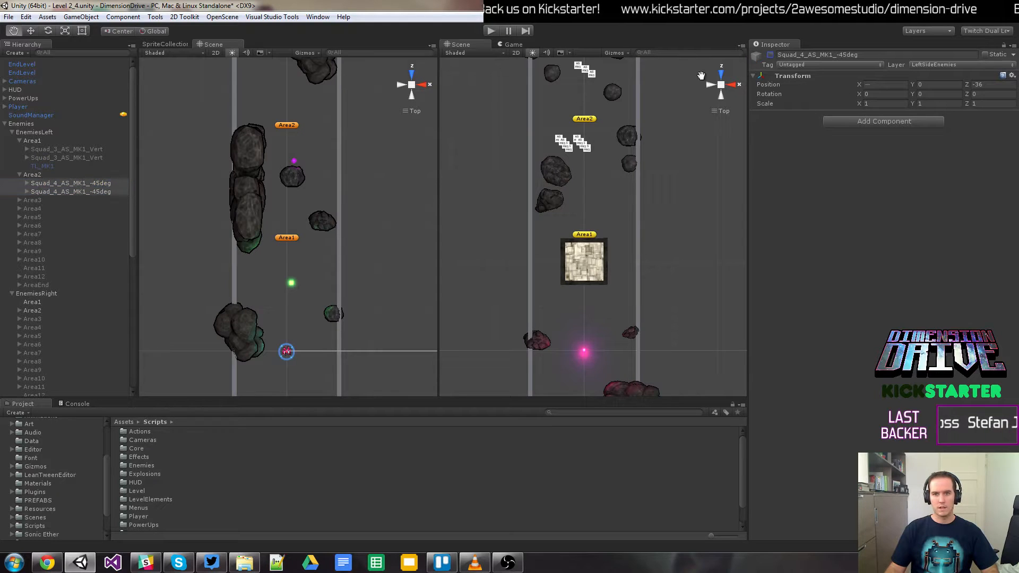
Step: Deactivate the two Squad_4_AS_MK1_-45deg squads and Squad_3_AS_MK1_40deg in Area2 of EnemiesRight
left_click(20, 311)
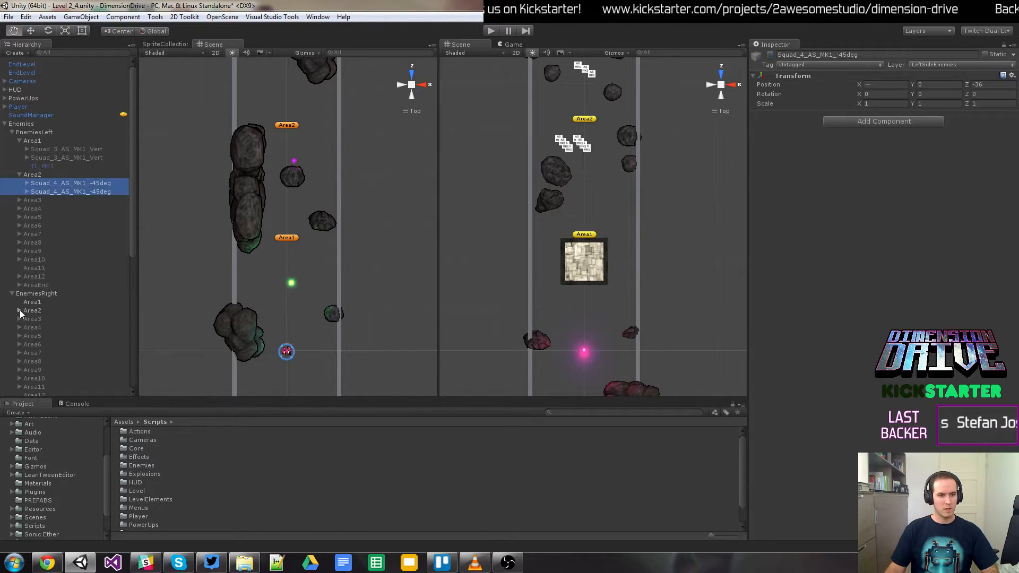
left_click(49, 322, "shift")
left_click(56, 330)
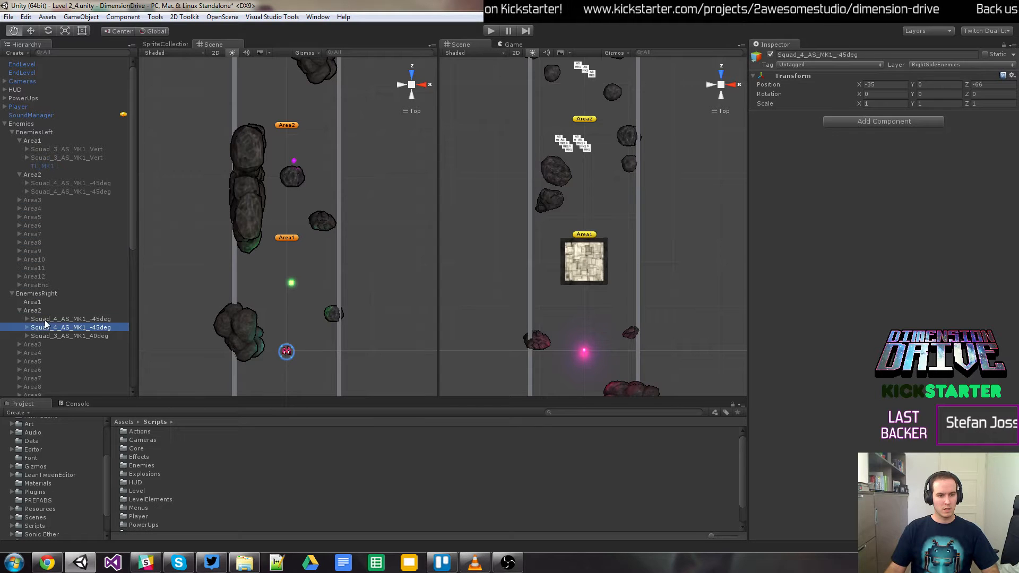
left_click(46, 321)
left_click(59, 338, "shift")
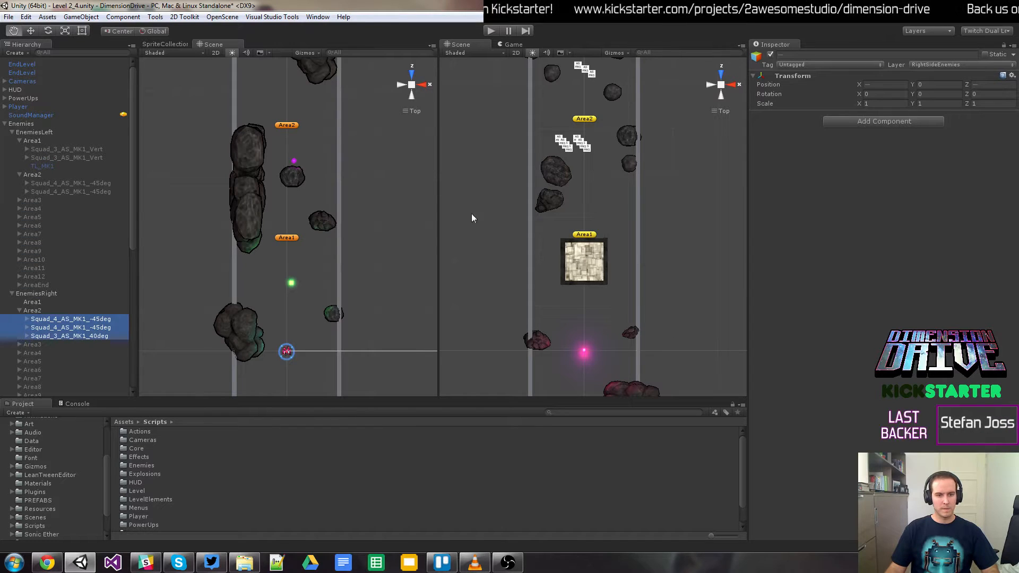
left_click(772, 54)
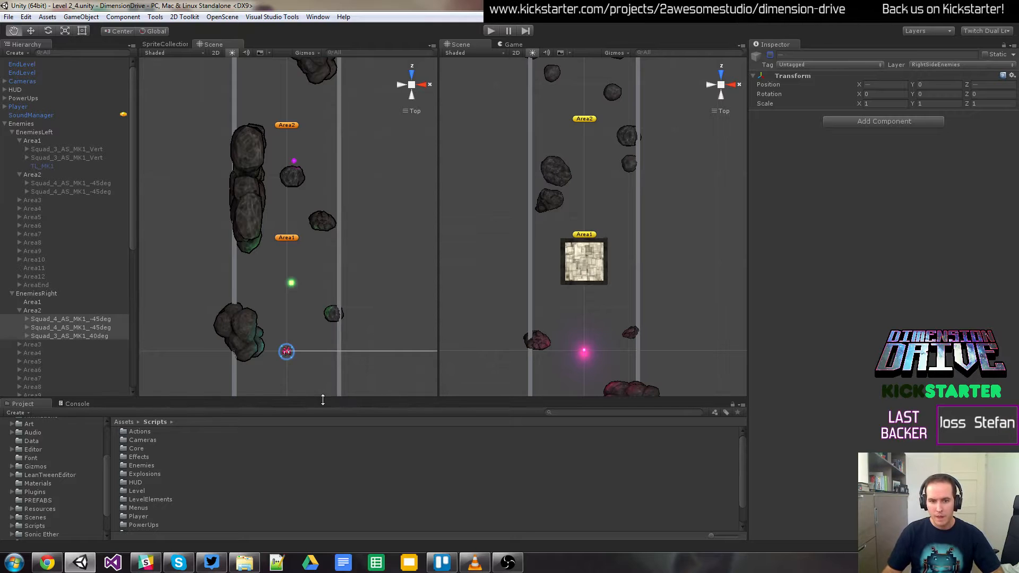
Step: Playtest the opening section of the level three times in the Game view, stopping play mode after each run
left_click_drag(321, 367, 321, 341)
left_click_drag(556, 371, 559, 344)
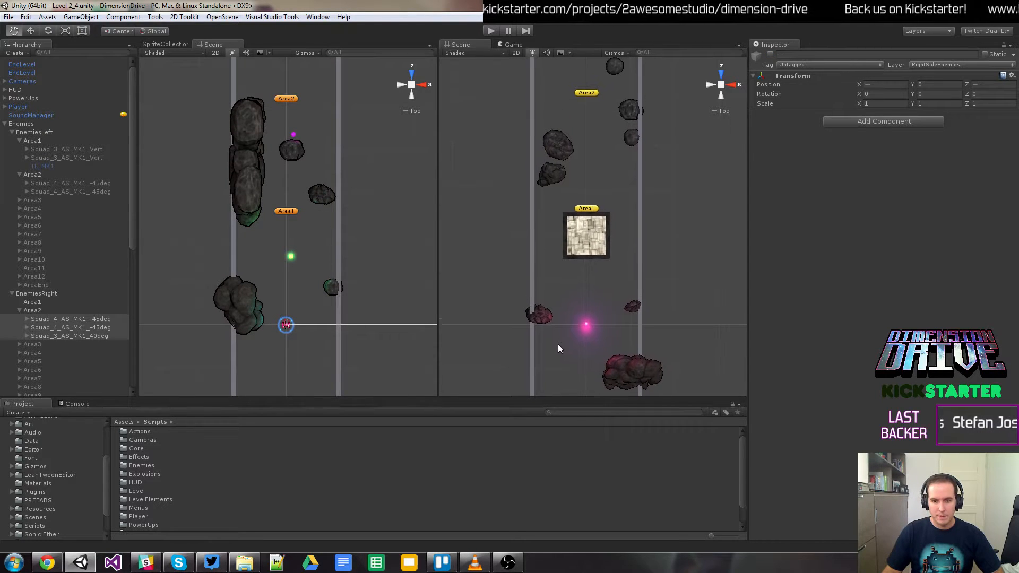
left_click(503, 44)
left_click(484, 31)
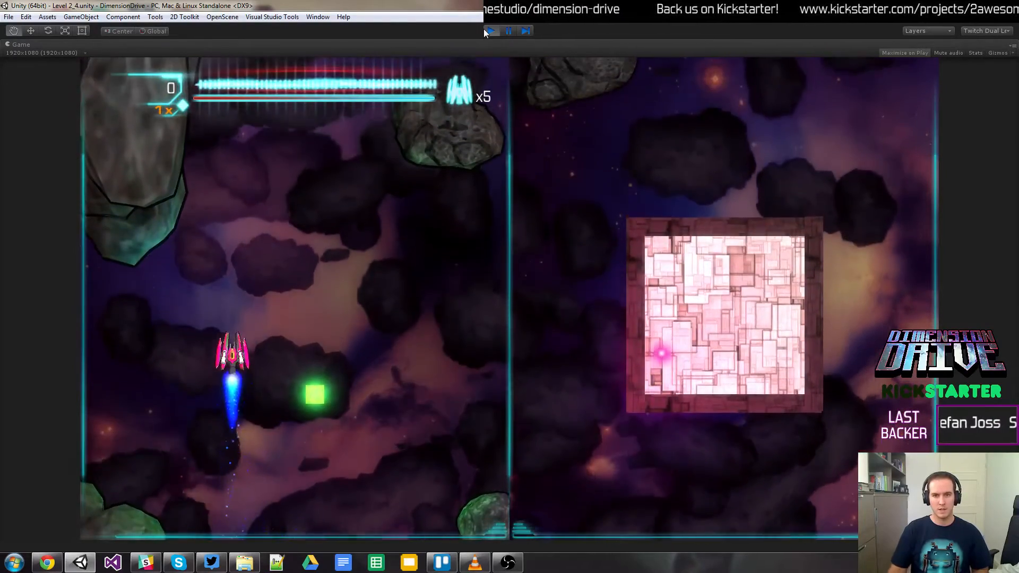
left_click(485, 31)
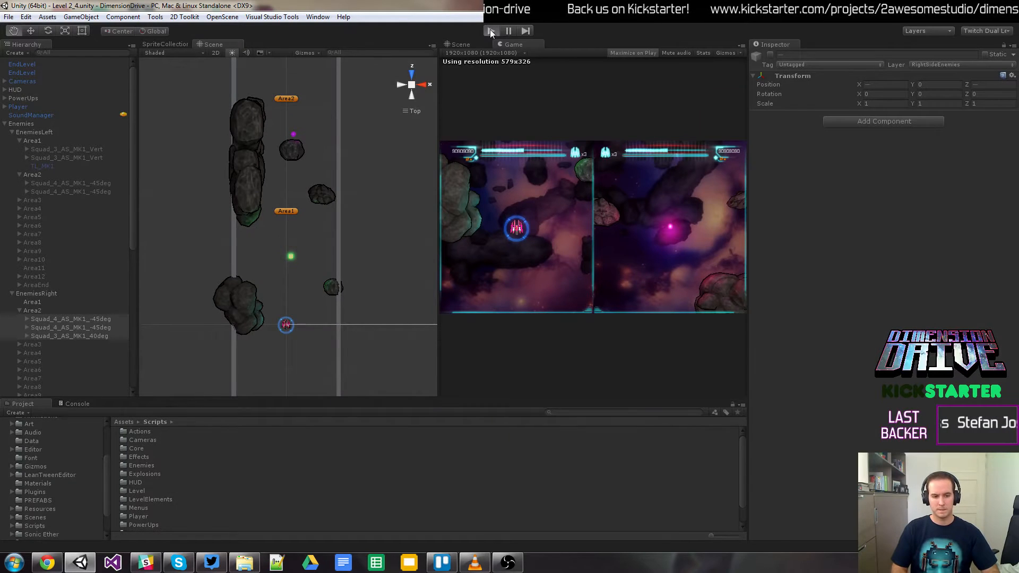
left_click(491, 30)
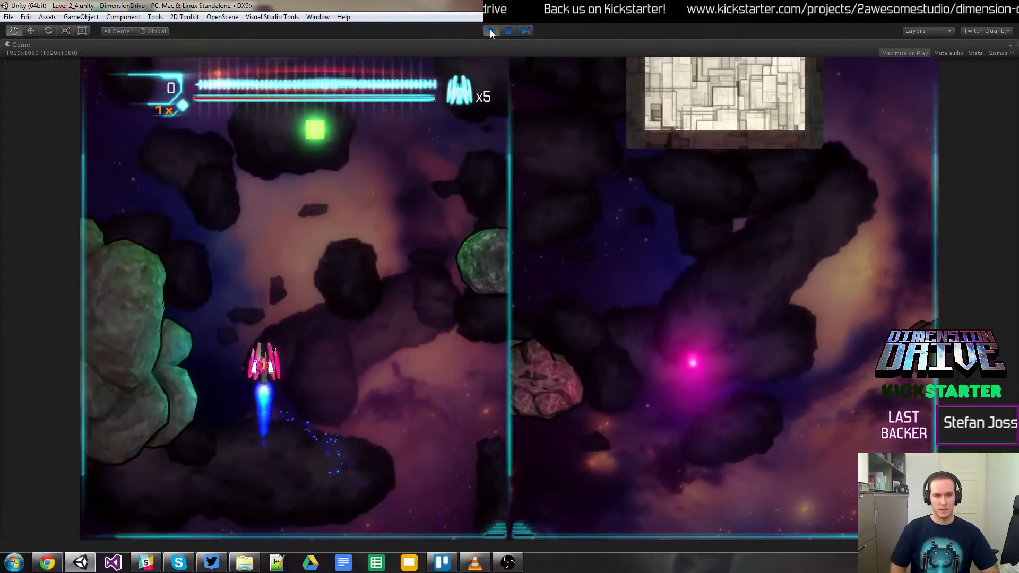
left_click(490, 30)
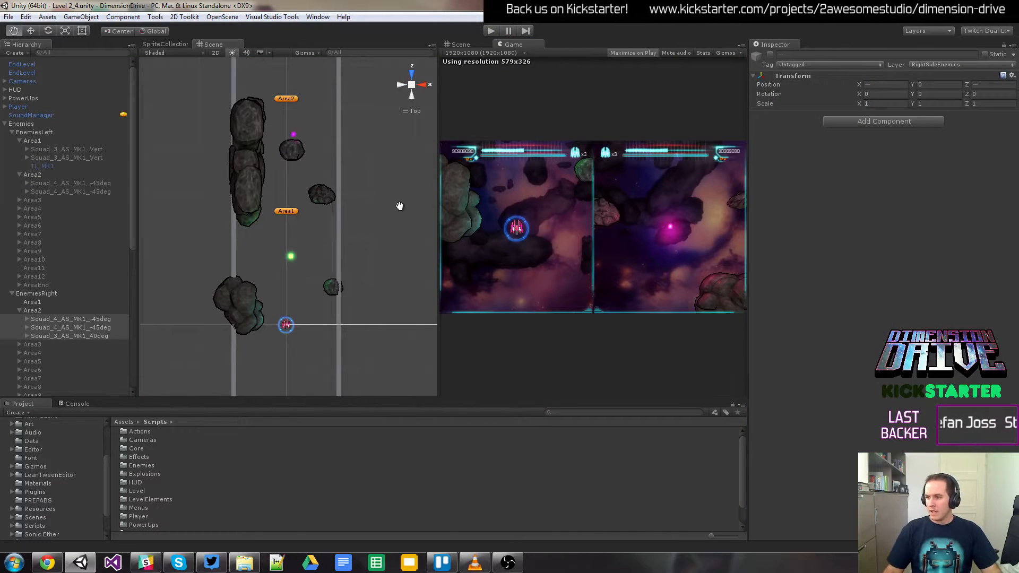
left_click(489, 30)
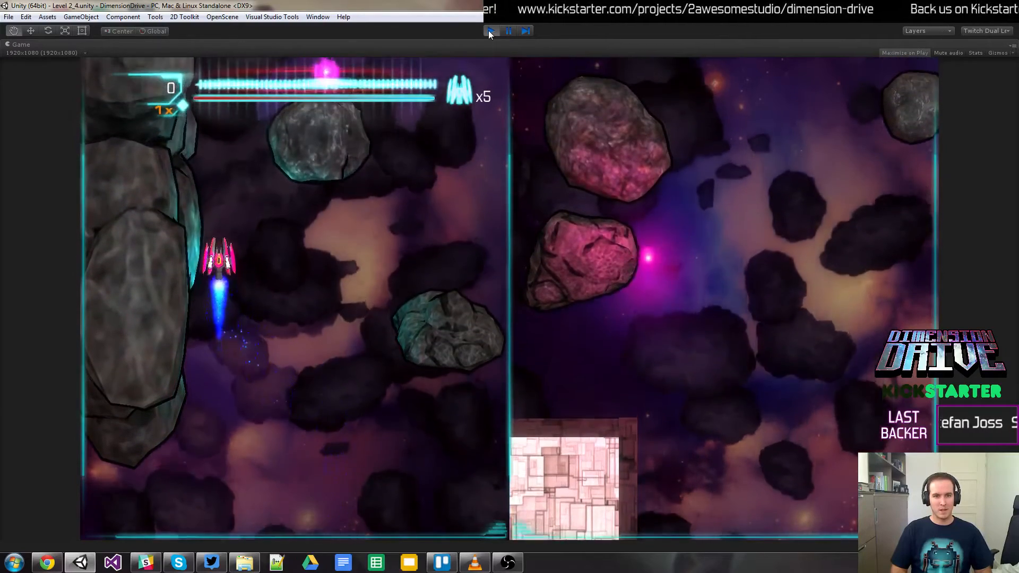
left_click(488, 30)
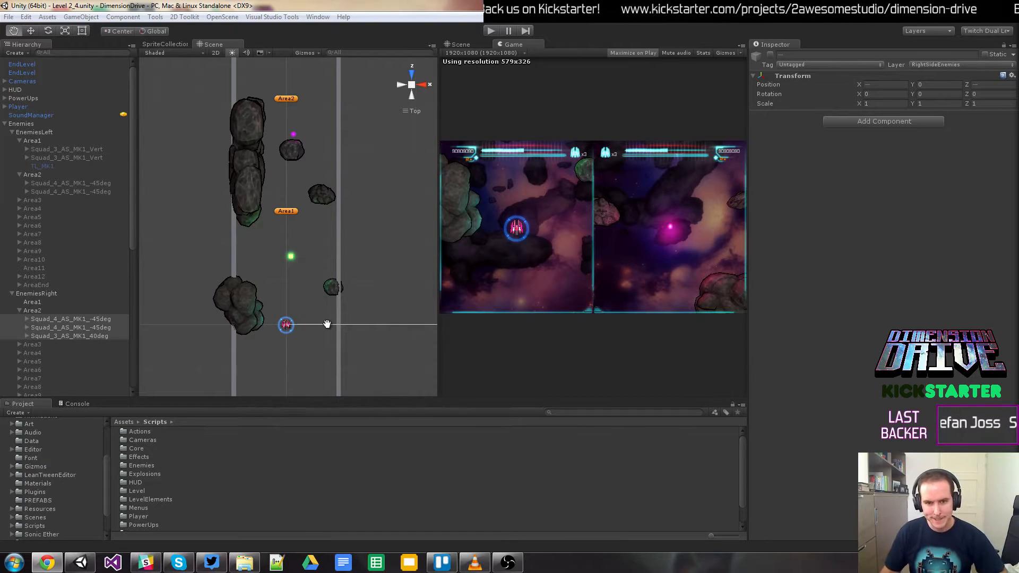
Step: Bring back the second scene view and collapse the Enemies hierarchy and Area1 of EnvironmentLeft
left_click(466, 44)
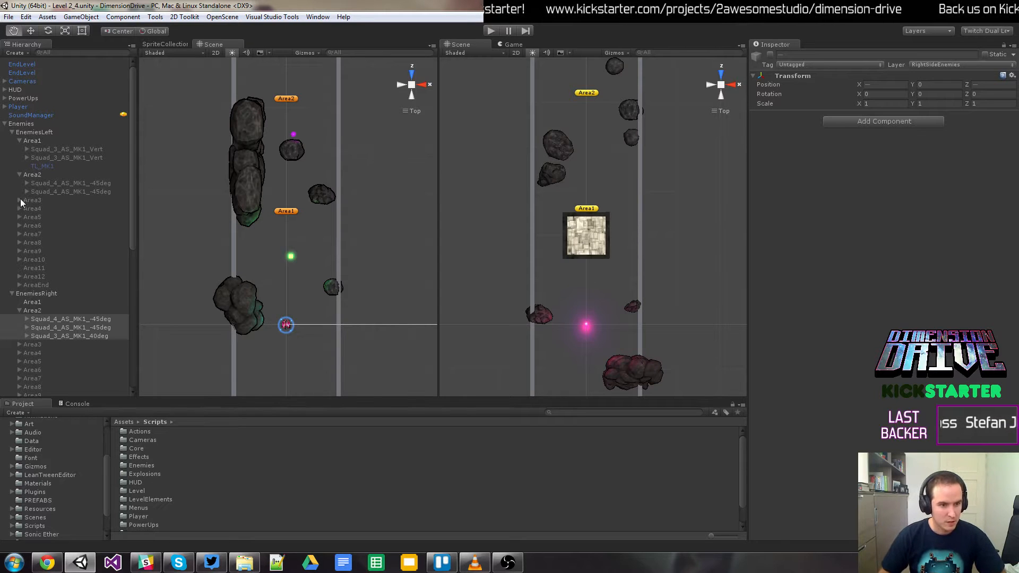
left_click(19, 141)
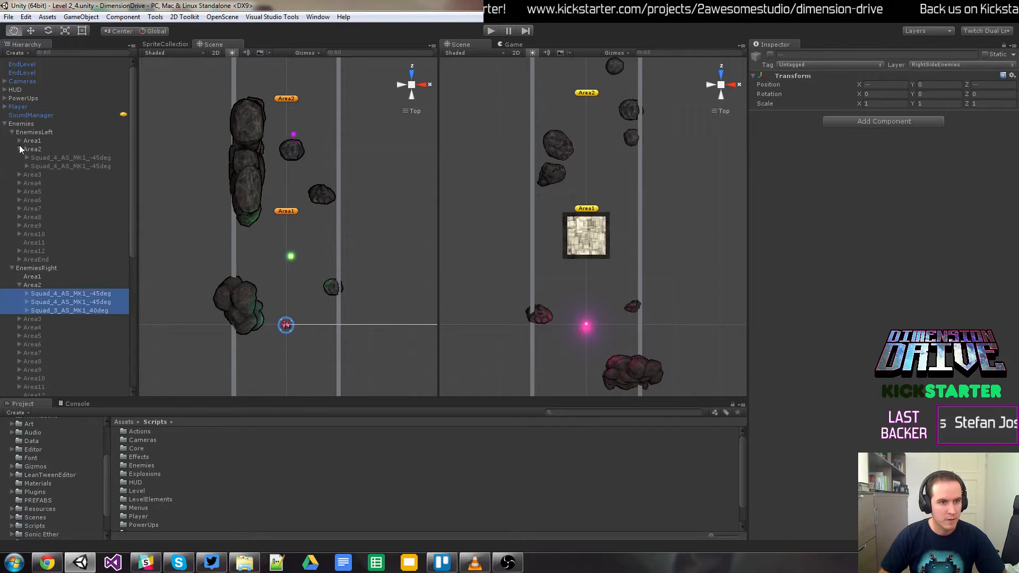
left_click(19, 149)
left_click(19, 268)
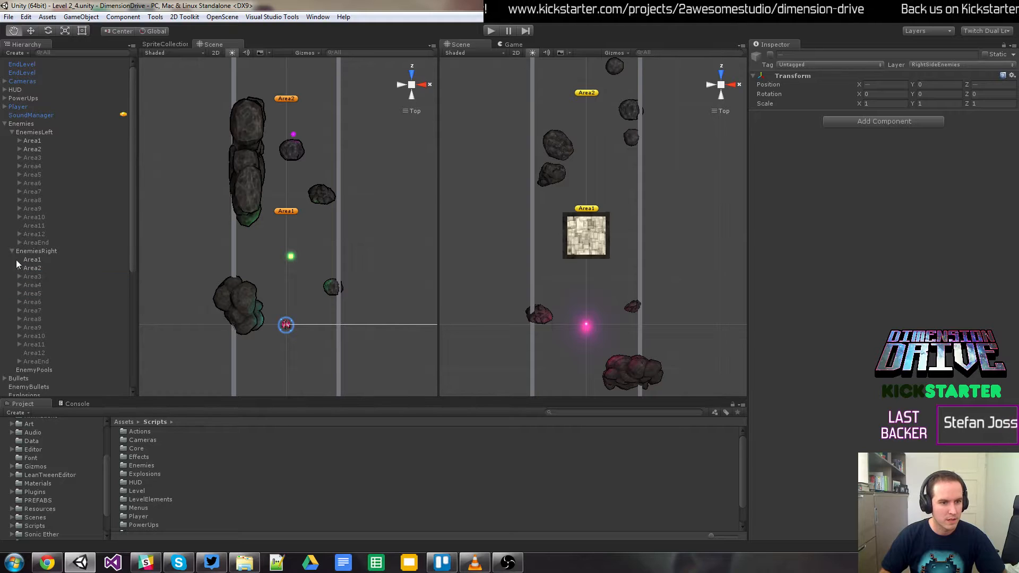
left_click(4, 124)
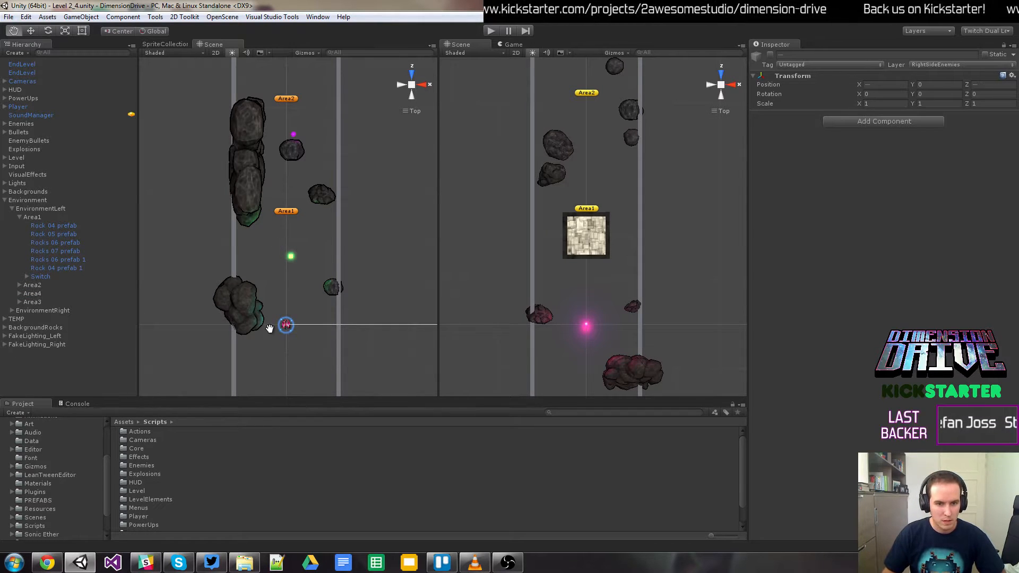
left_click(19, 216)
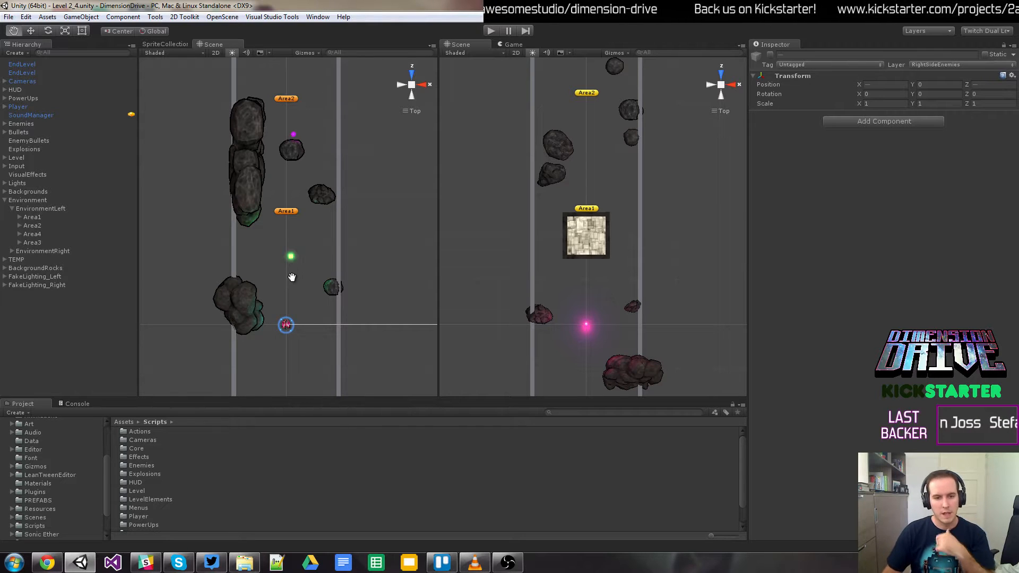
Step: Select the green switch in Area1 of EnvironmentLeft and examine it up close and against the surrounding rocks
scroll(292, 277, "up", 4)
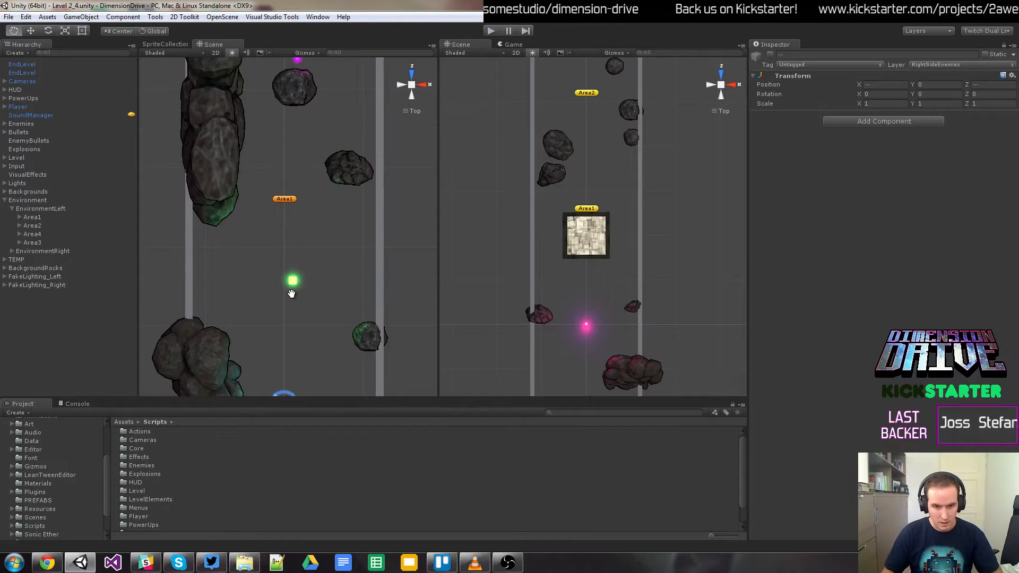
key("w")
left_click(292, 280)
scroll(307, 340, "up", 3)
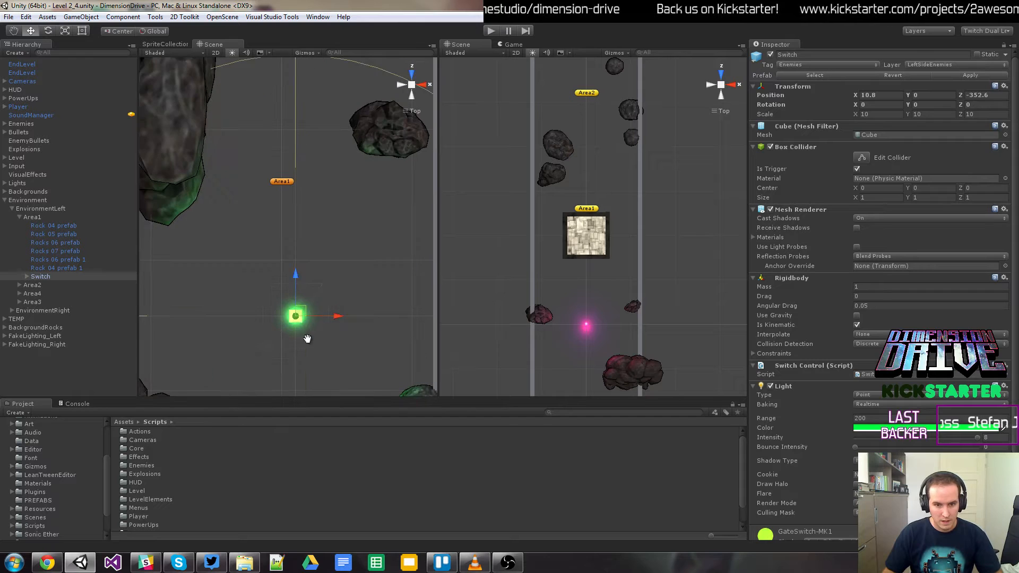
key("q")
left_click_drag(334, 365, 337, 221)
scroll(329, 260, "up", 4)
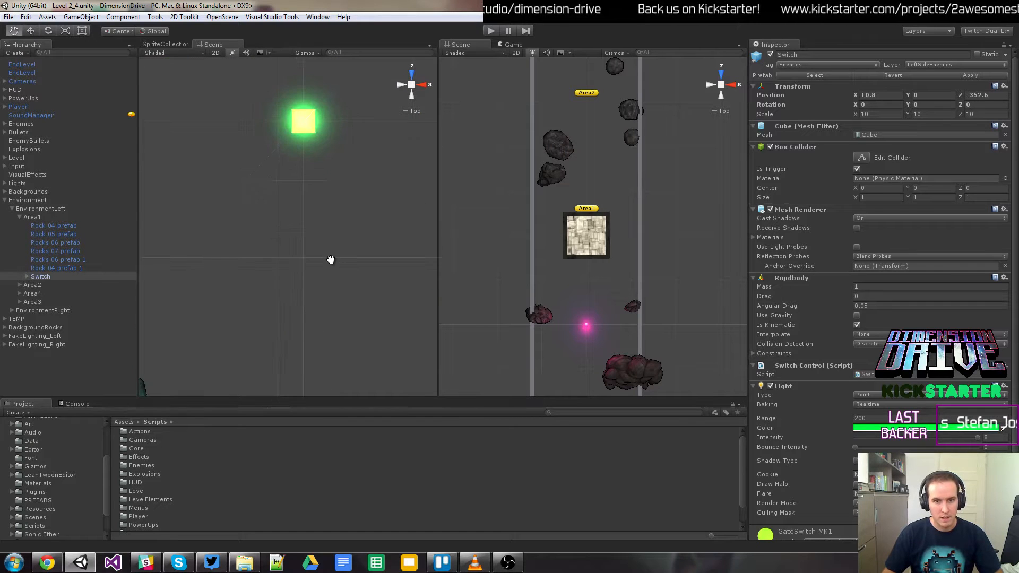
scroll(331, 259, "down", 8)
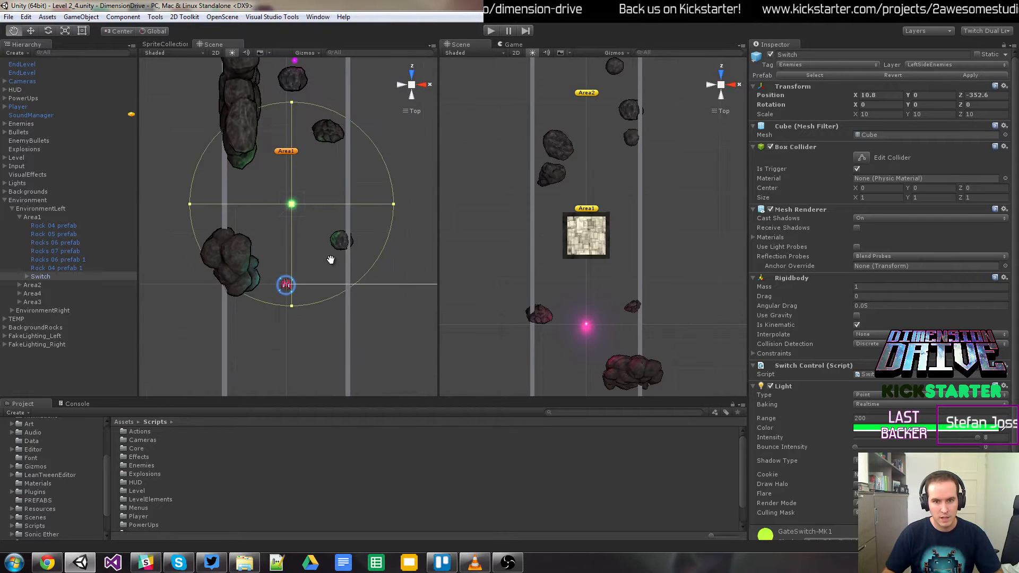
scroll(308, 259, "down", 6)
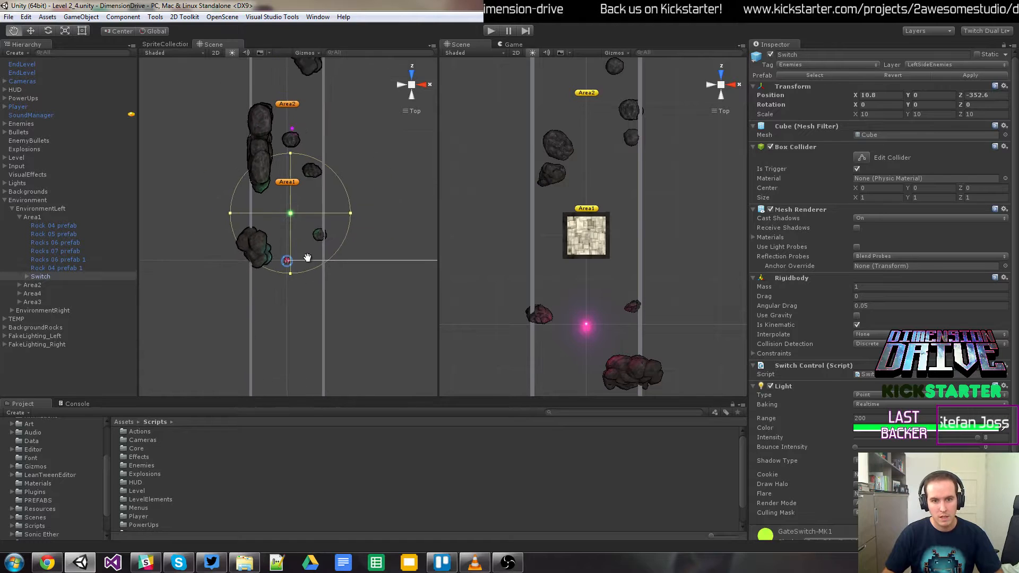
Step: Move Rocks 06 prefab 1 from below the pink light to the switch door's left side and rotate it about 90 degrees
left_click_drag(332, 305, 388, 324)
scroll(351, 346, "up", 4)
scroll(371, 308, "up", 3)
scroll(382, 286, "up", 1)
scroll(382, 284, "down", 1)
key("w")
left_click(593, 244)
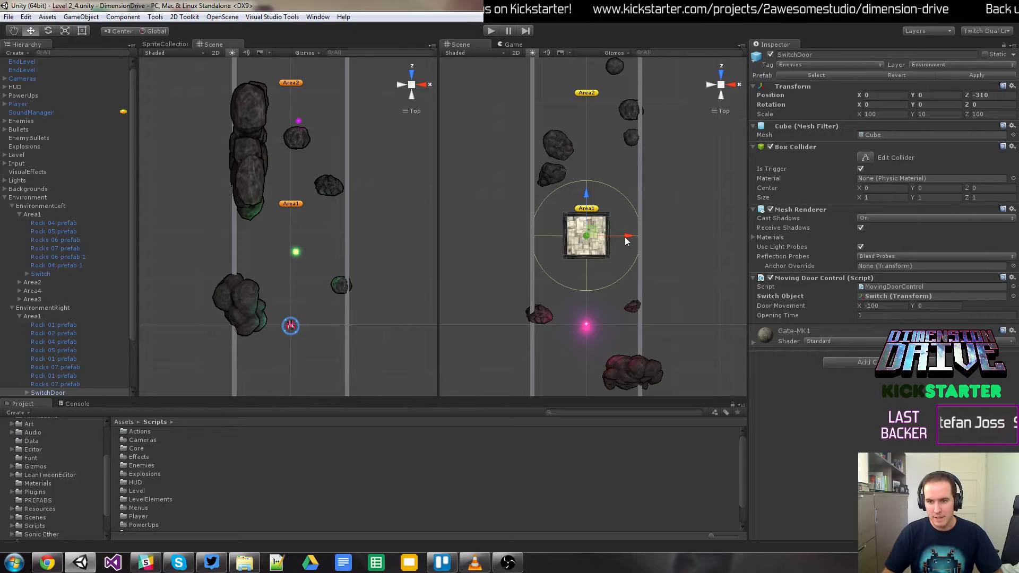
left_click(638, 385)
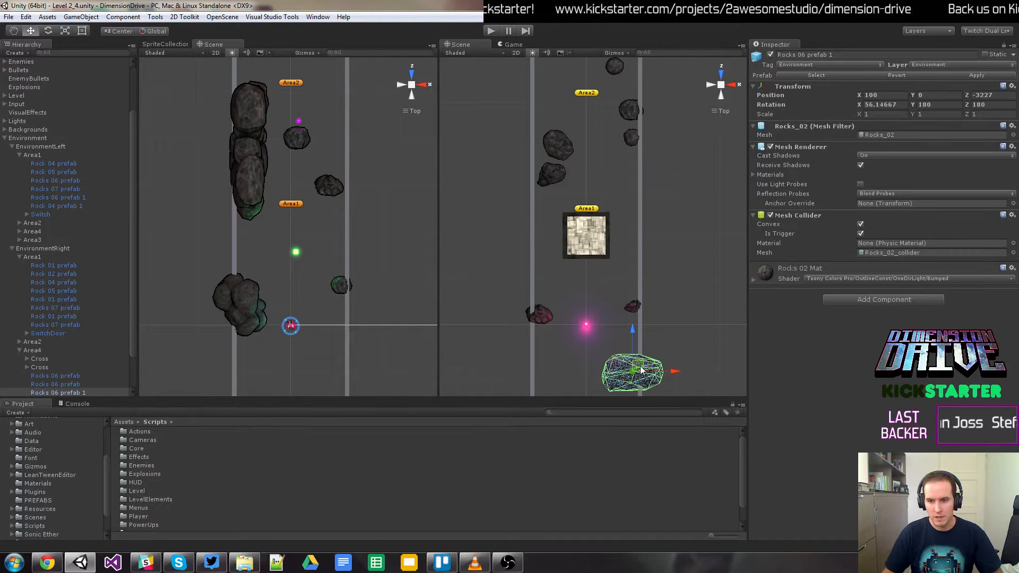
left_click_drag(642, 370, 539, 229)
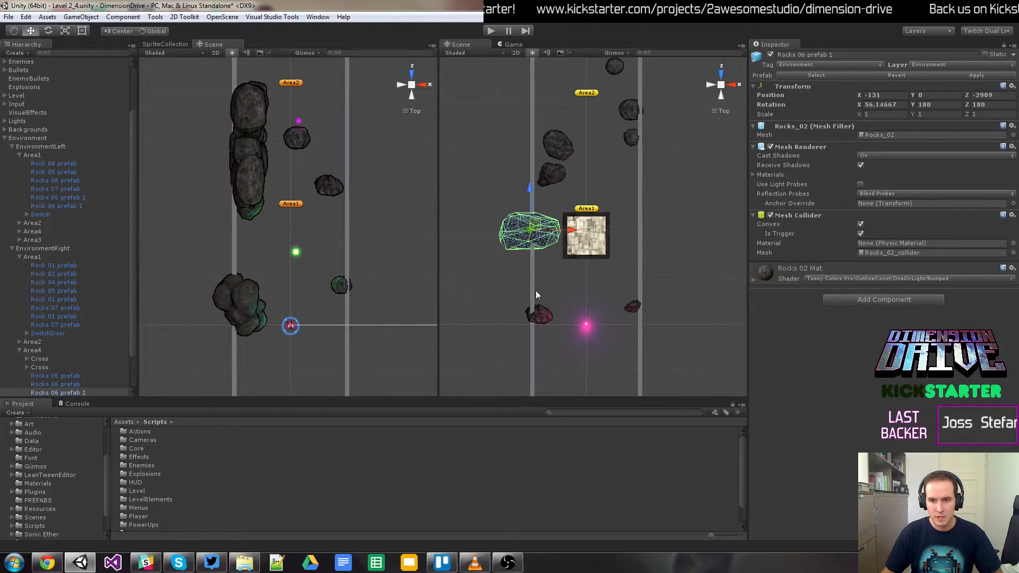
key("e")
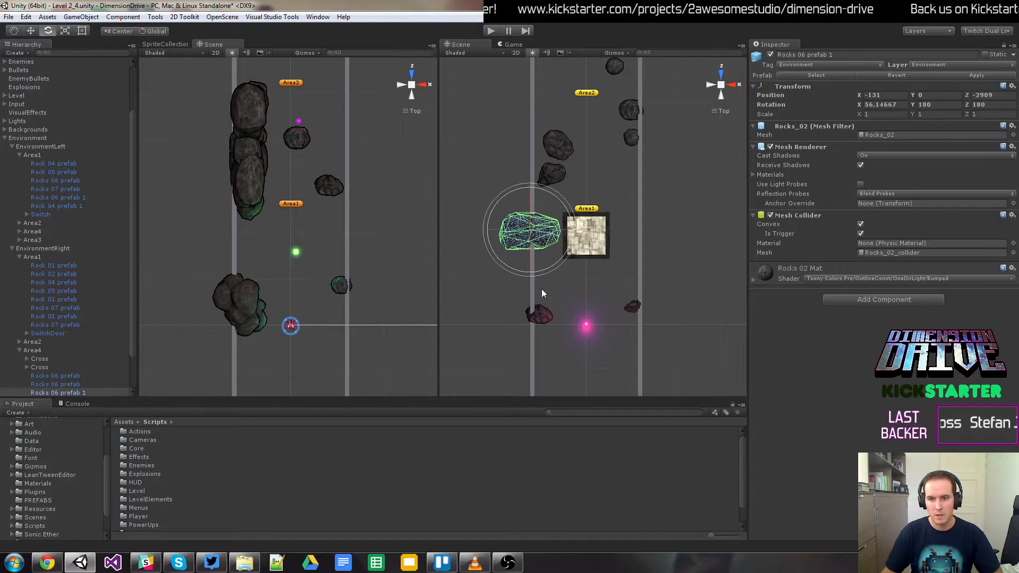
left_click_drag(558, 202, 668, 270)
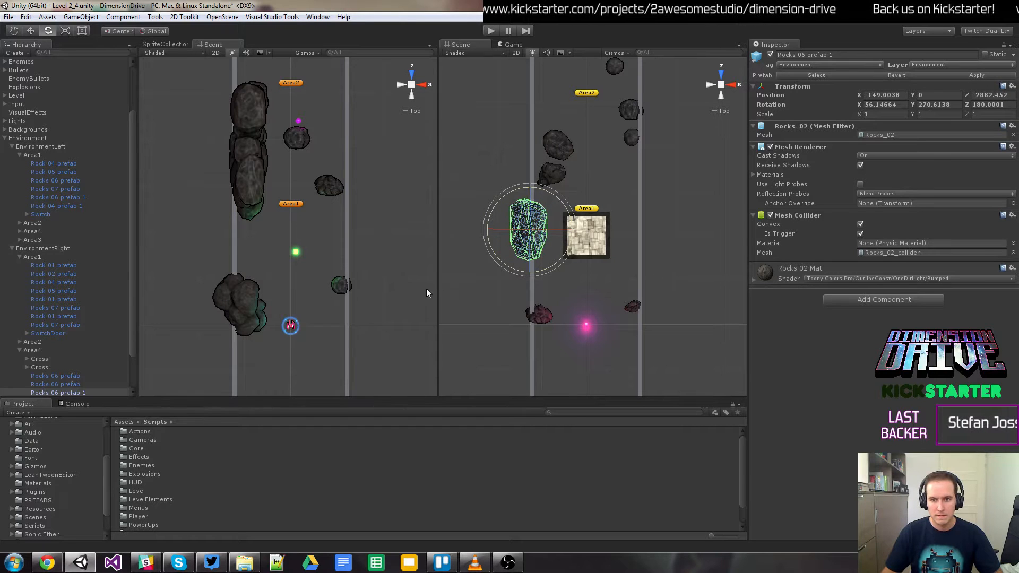
Step: Duplicate the large Rocks 07 prefab further up the right-hand environment, in its Area2
middle_click_drag(651, 166, 652, 252)
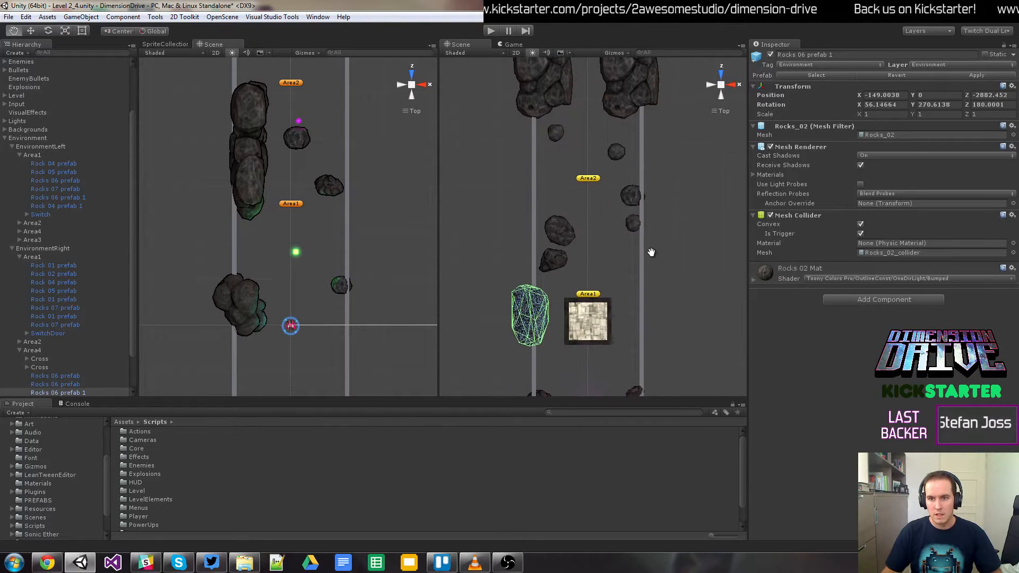
middle_click_drag(653, 302, 646, 356)
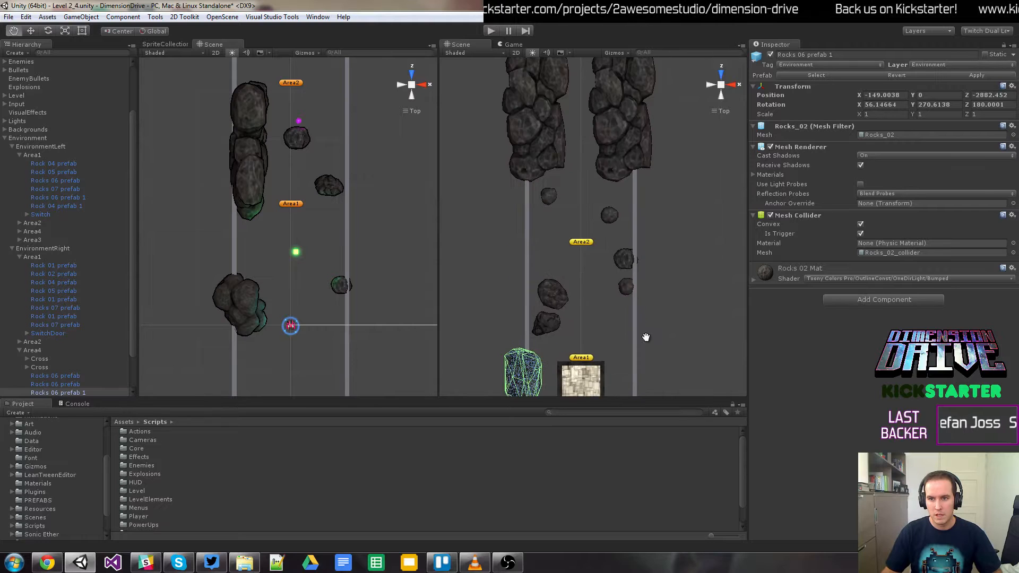
middle_click_drag(655, 154, 660, 328)
middle_click_drag(654, 205, 652, 282)
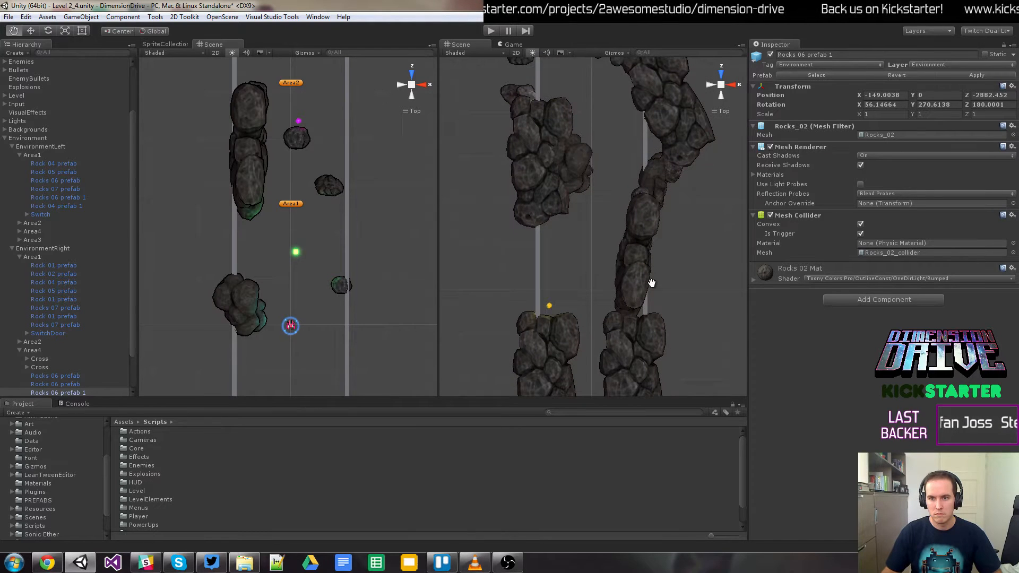
left_click(545, 187)
key("ctrl+d")
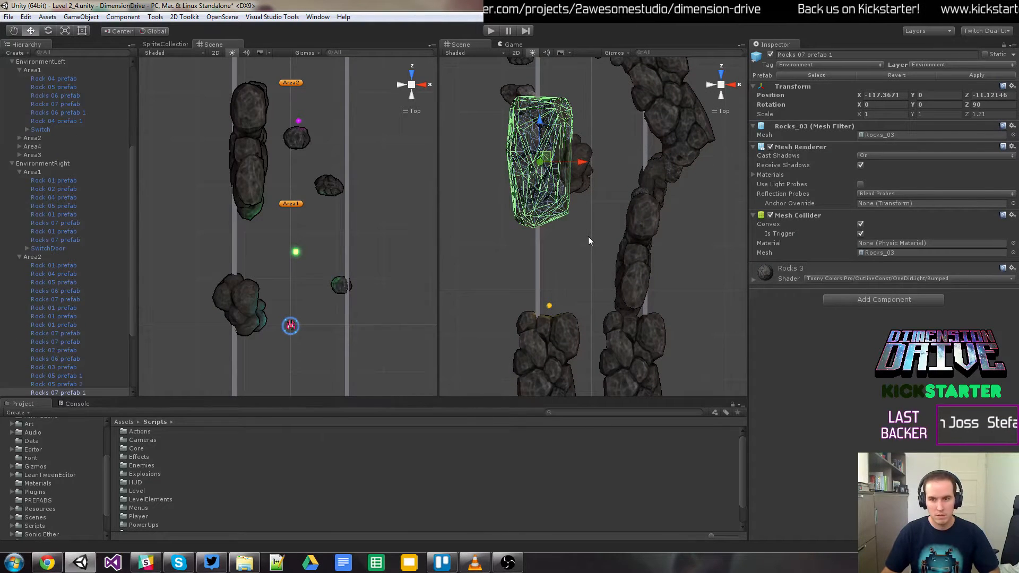
Step: Move the duplicated Rocks 07 prefab 1 down to the right side of the switch door, opposite the rotated rock
left_click_drag(552, 159, 653, 340)
middle_click_drag(653, 339, 698, 107)
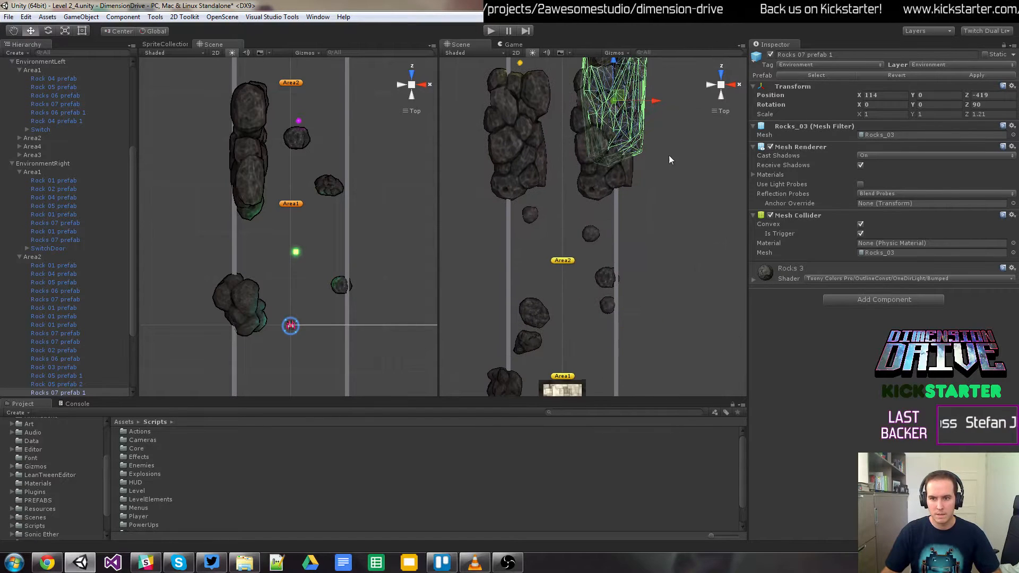
left_click_drag(628, 94, 636, 317)
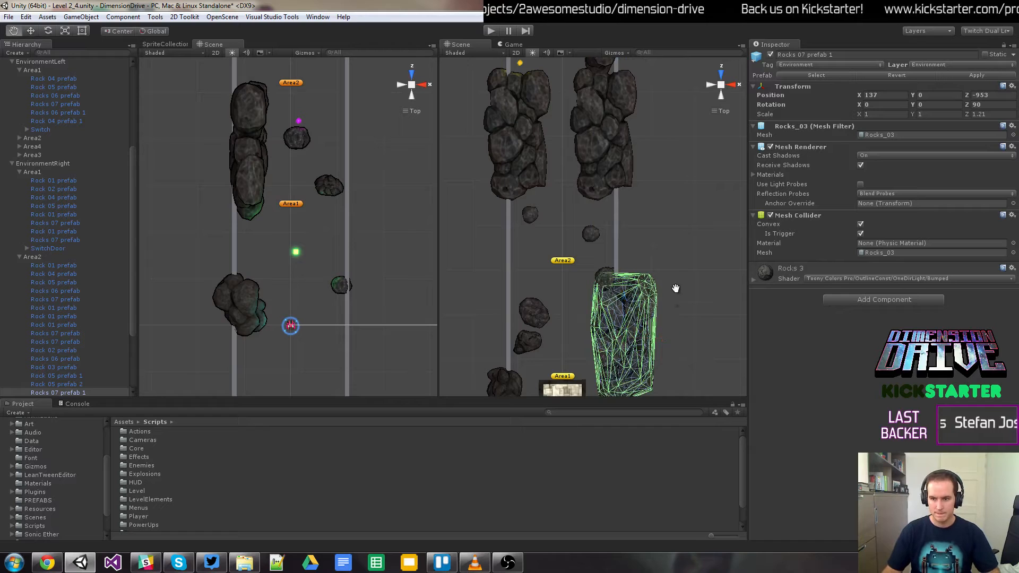
middle_click_drag(683, 338, 669, 223)
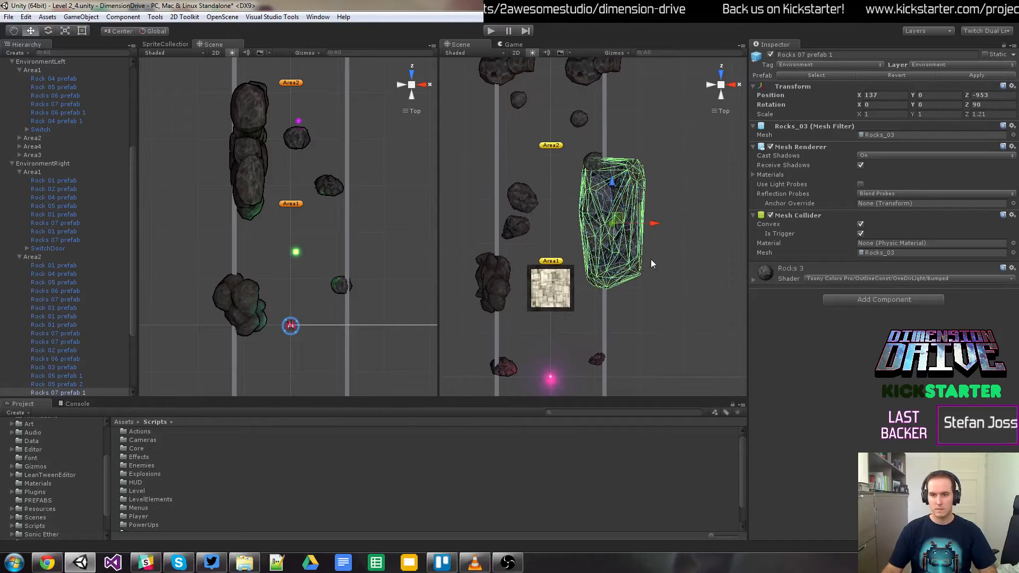
left_click_drag(623, 224, 623, 283)
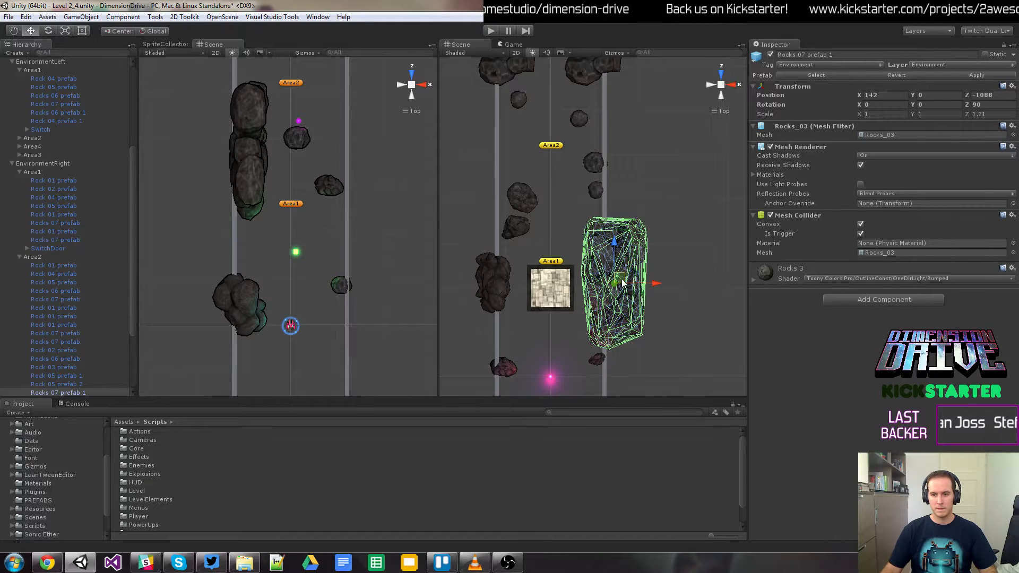
left_click_drag(622, 283, 601, 285)
Step: Shift the SwitchDoor in EnvironmentRight's Area1 left to X -85, partly under the left rock
middle_click_drag(624, 341, 672, 230)
left_click(597, 175)
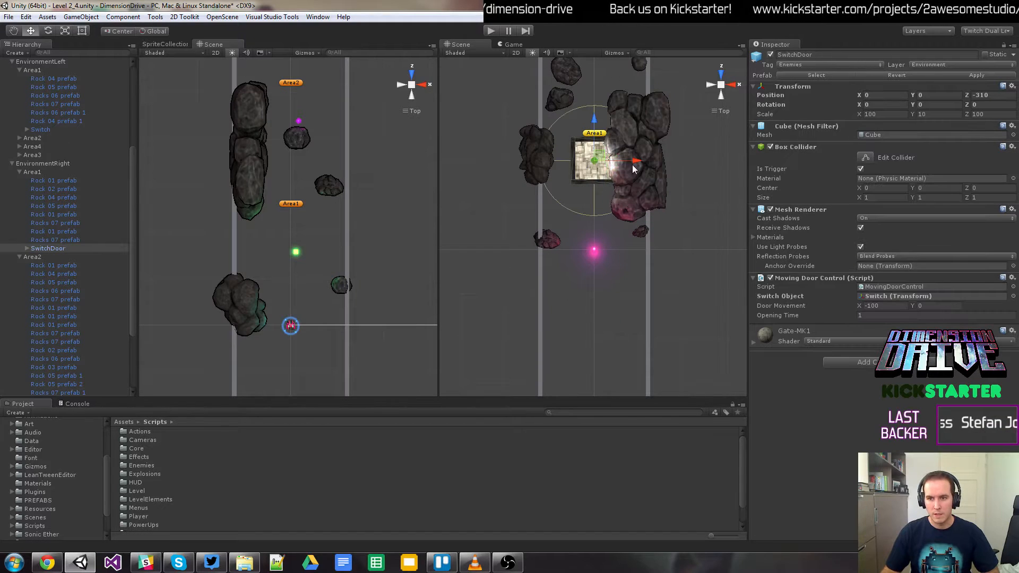
left_click_drag(632, 164, 598, 168)
Step: Toggle the SwitchDoor's point light off and on to examine its effect on the door, leaving it enabled
left_click(26, 248)
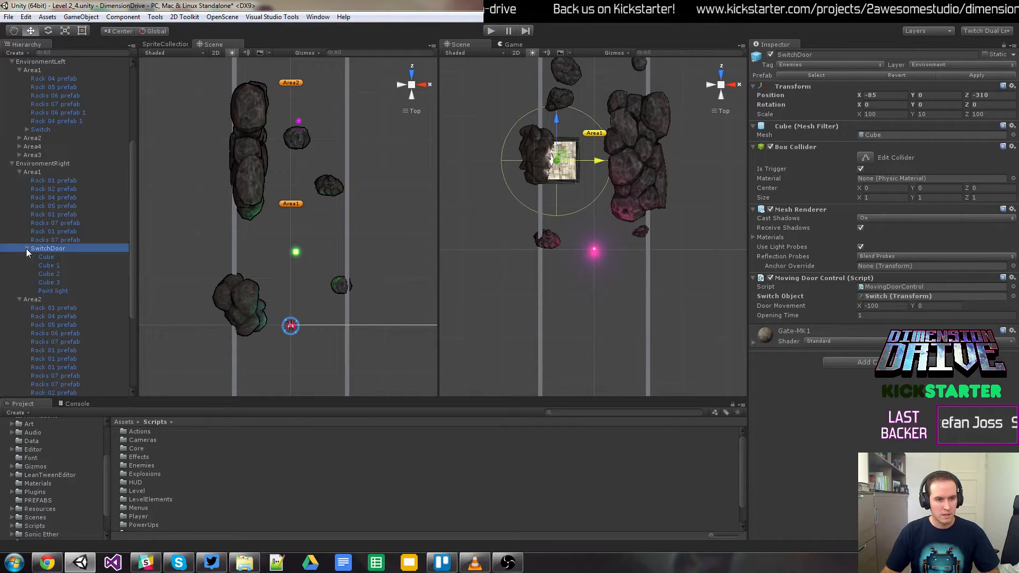
left_click(49, 291)
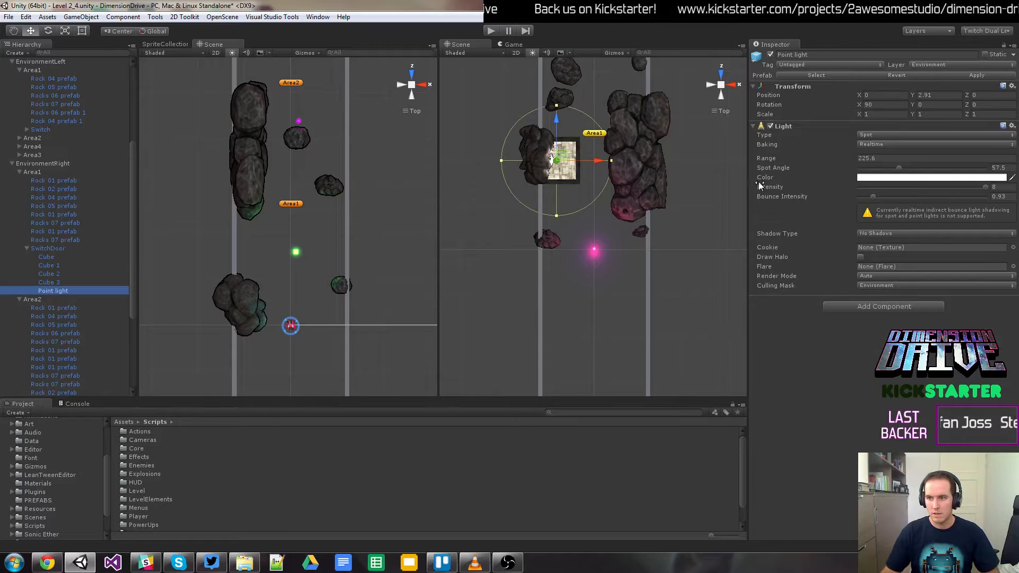
left_click(780, 127)
left_click(771, 126)
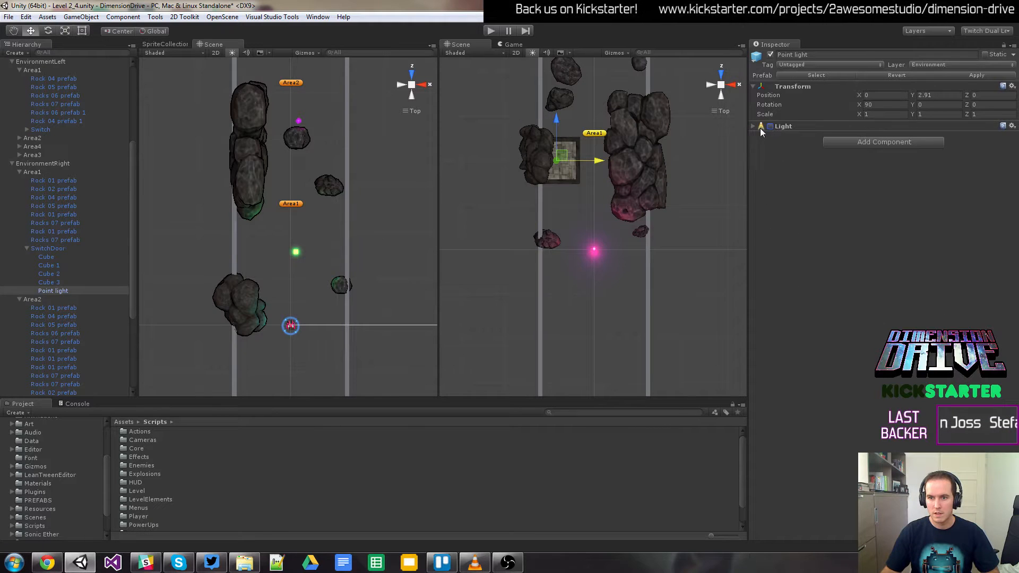
left_click(771, 126)
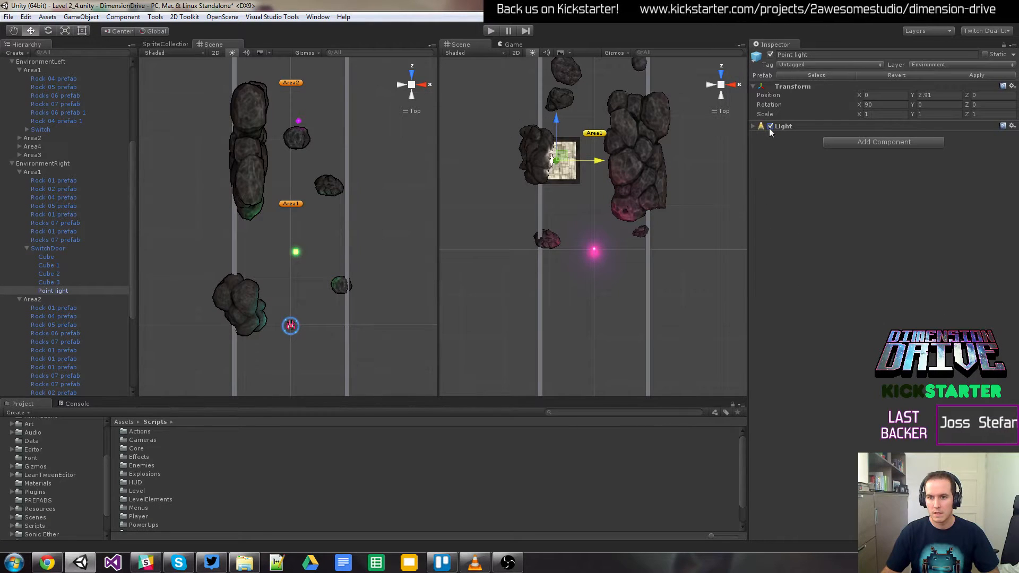
left_click(771, 127)
left_click(771, 127)
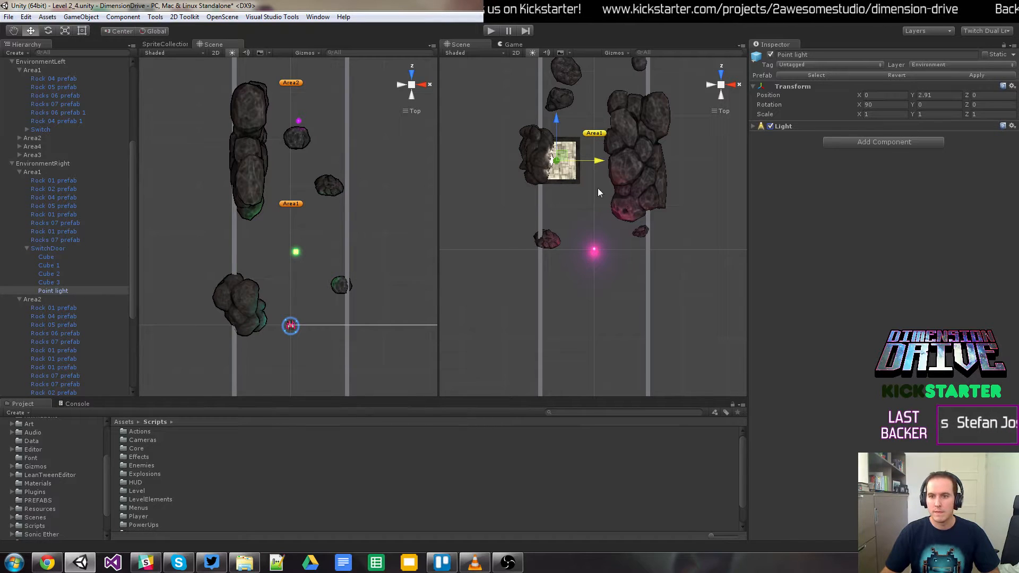
Step: Duplicate the SwitchDoor in EnvironmentRight's Area1 and rename the copy SwitchDoor
left_click(56, 250)
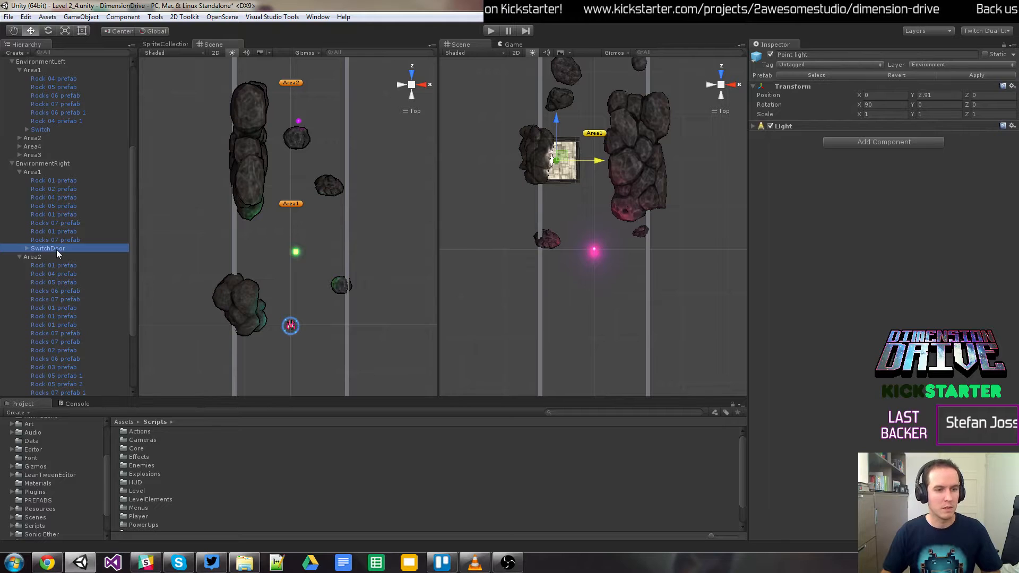
key("ctrl+d")
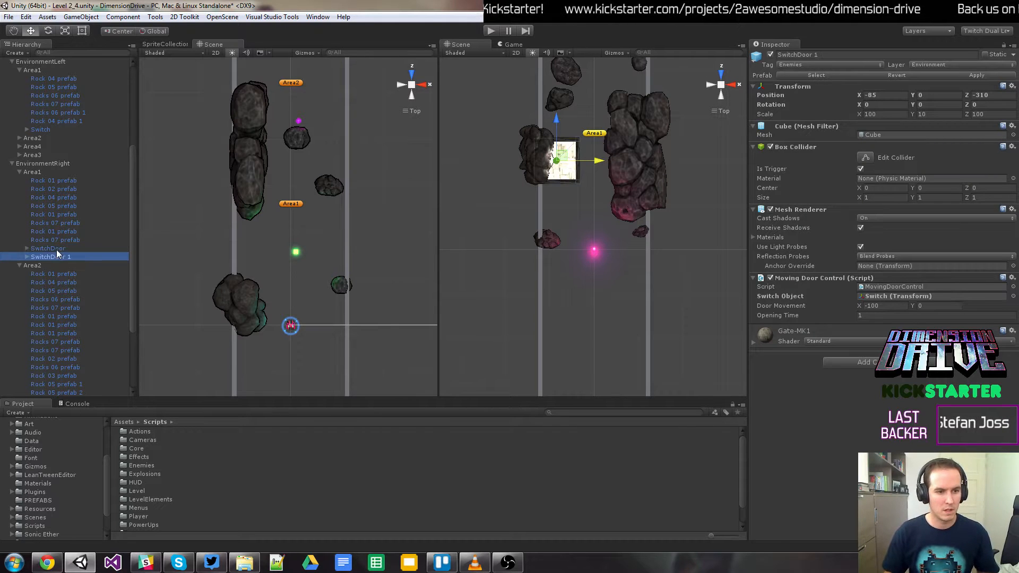
left_click(64, 258)
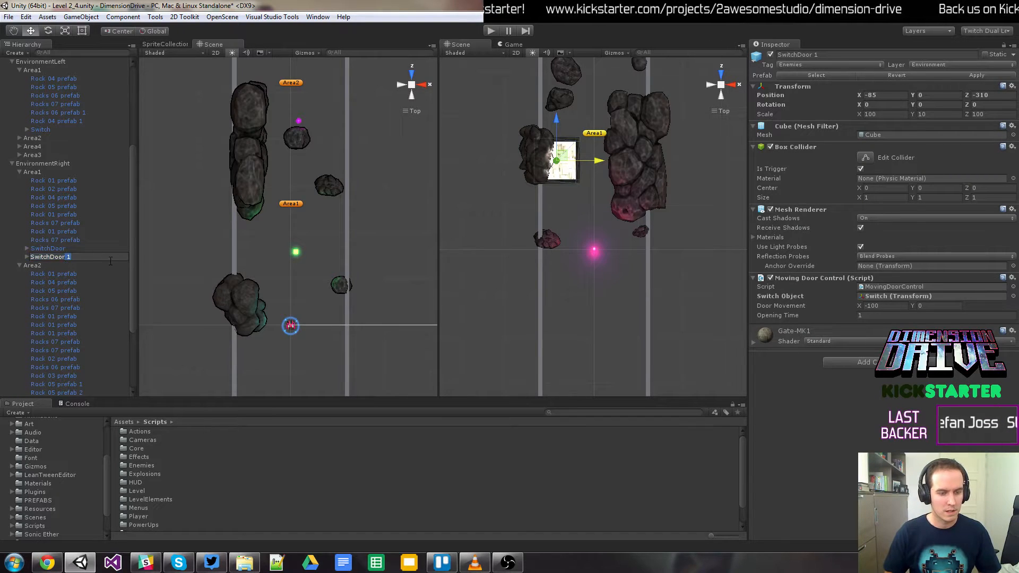
key("BackSpace")
key("Return")
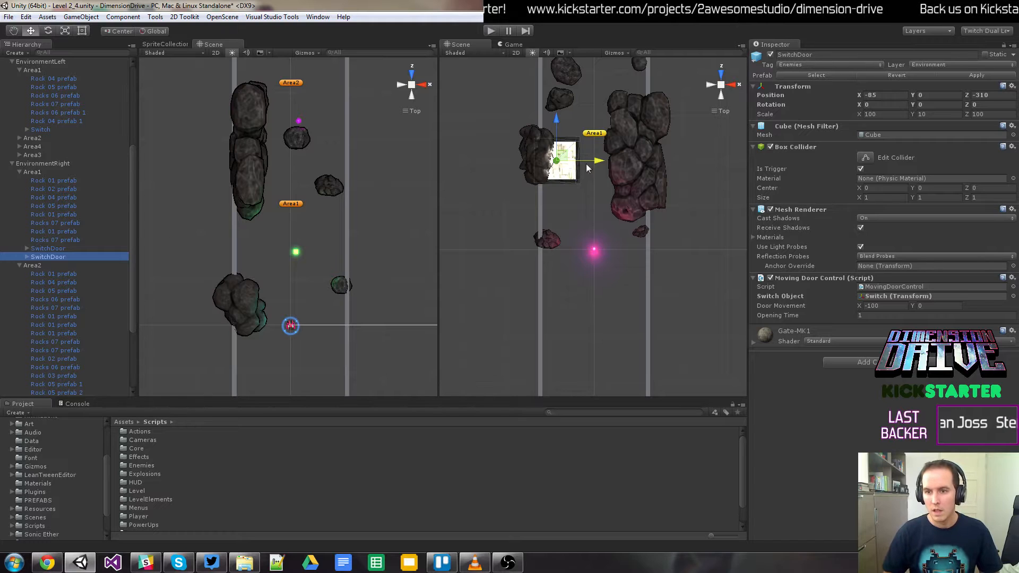
Step: Move the copied SwitchDoor right and vertex-snap its edge against the first door, at X 18, Y 2, Z -311
left_click_drag(599, 162, 656, 162)
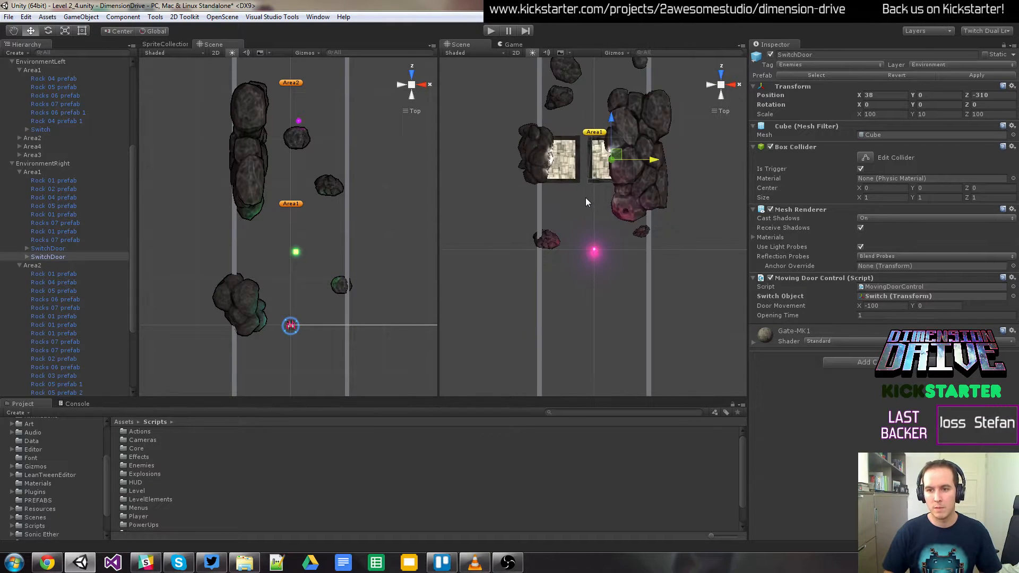
middle_click_drag(586, 202, 590, 258)
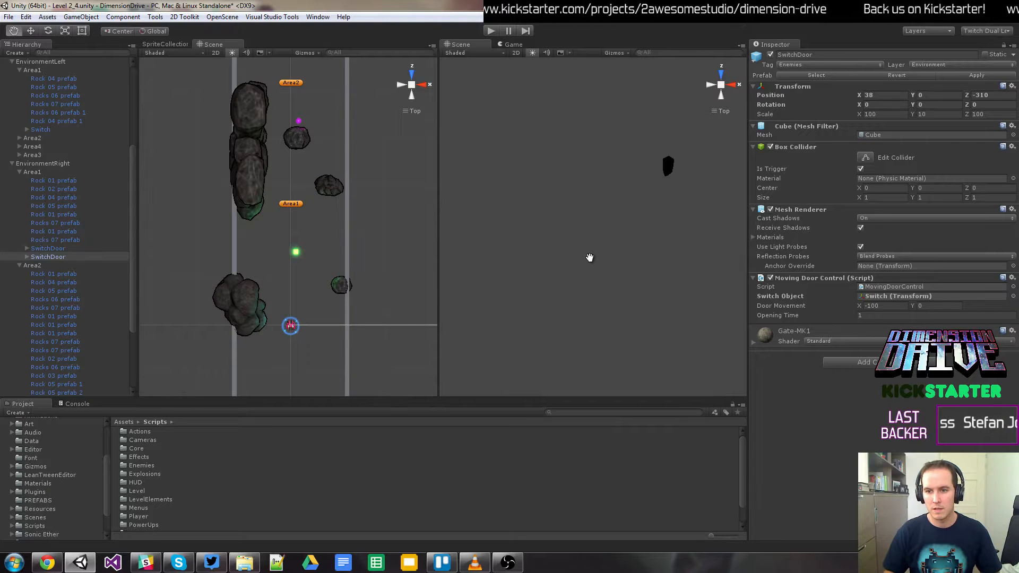
scroll(592, 238, "down", 1)
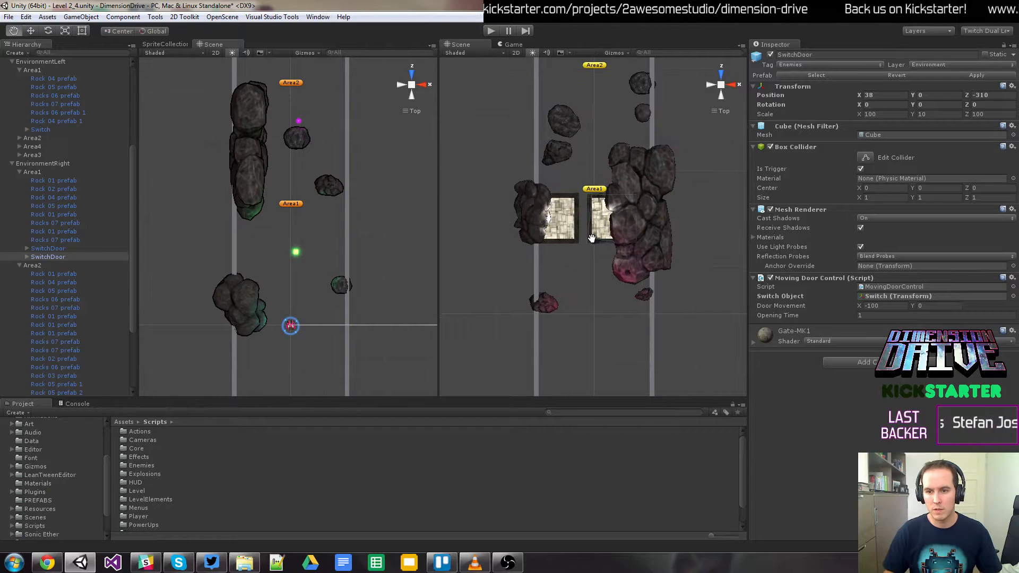
key("w")
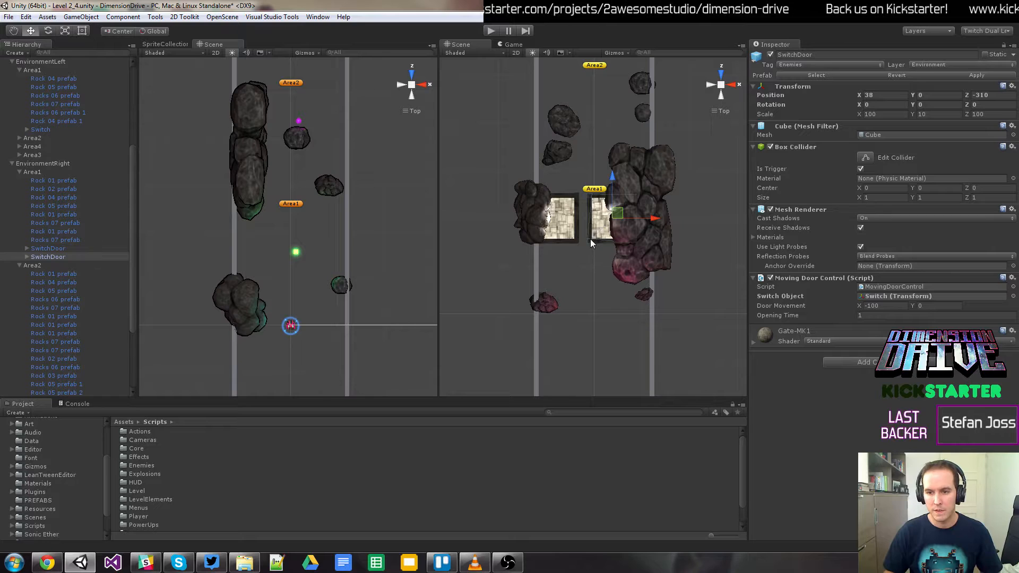
key("v")
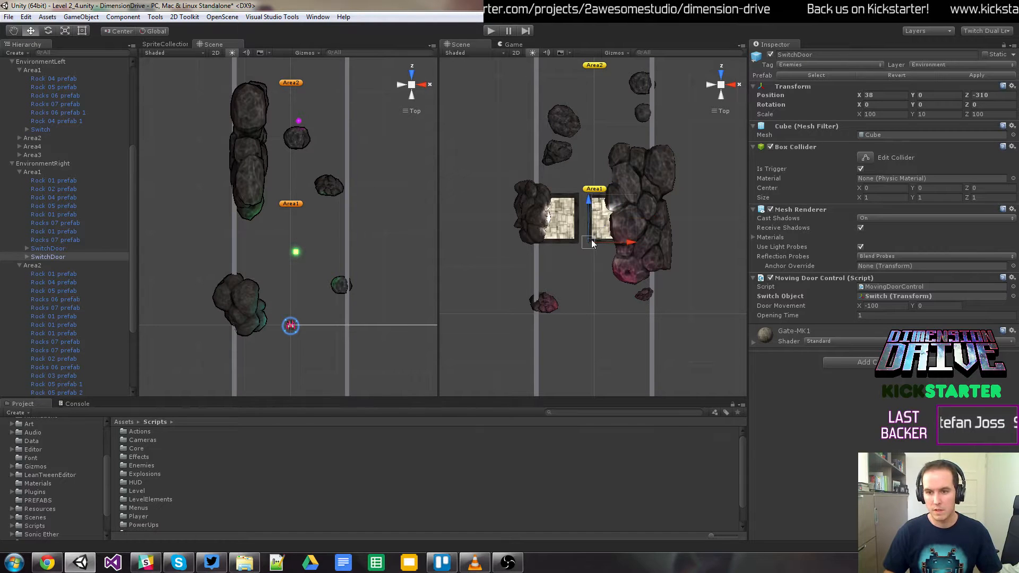
left_click_drag(590, 241, 587, 242)
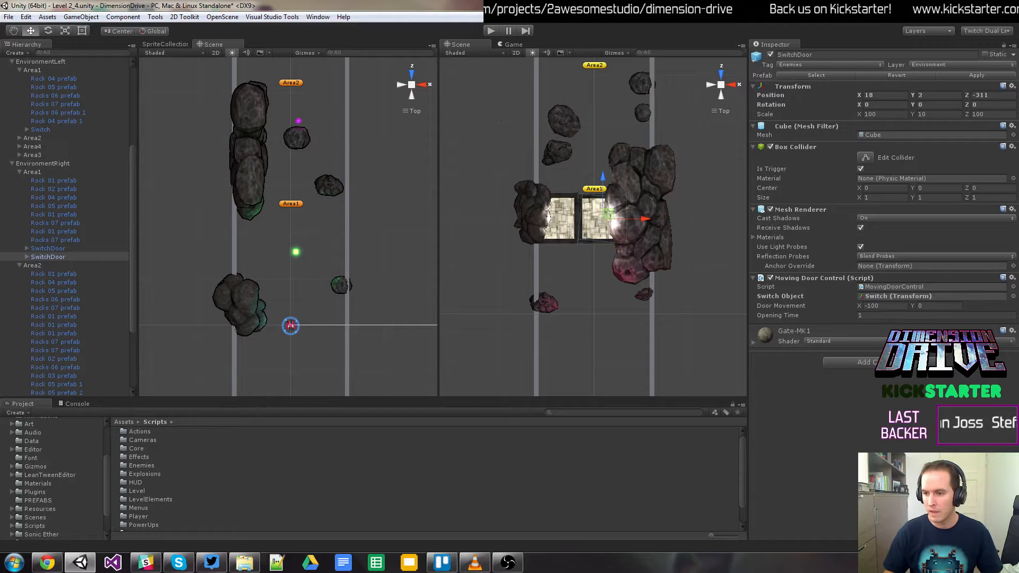
Step: Set the right switch door's Door Movement X to 100 and check the Switch Object reference on both doors
left_click(557, 223)
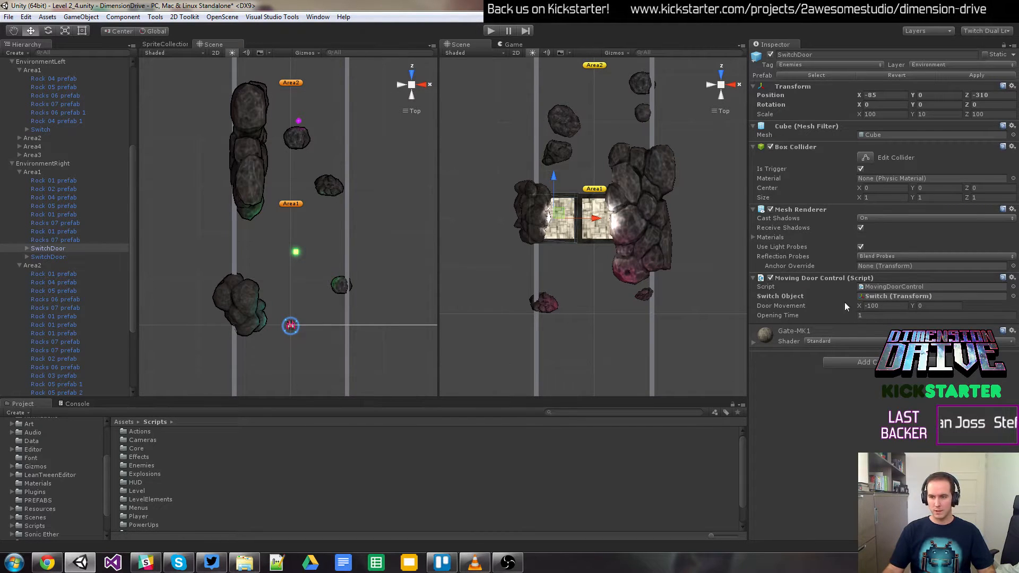
left_click(587, 238)
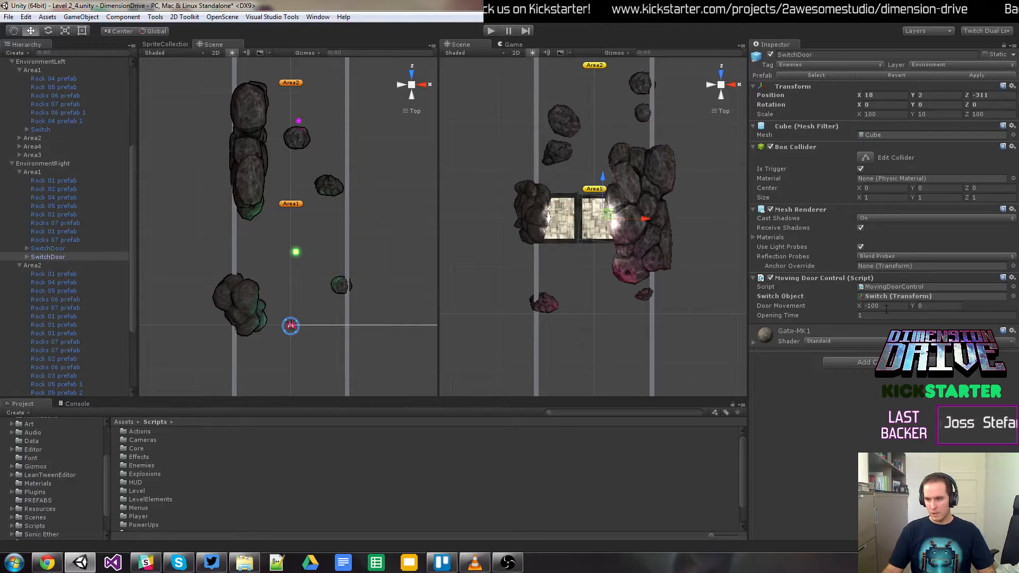
type("100")
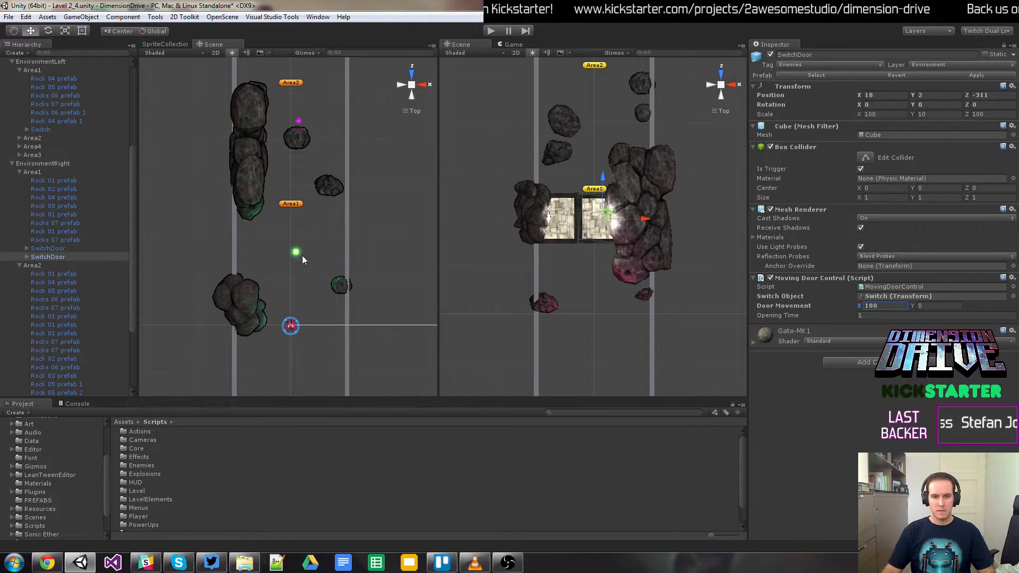
left_click(938, 296)
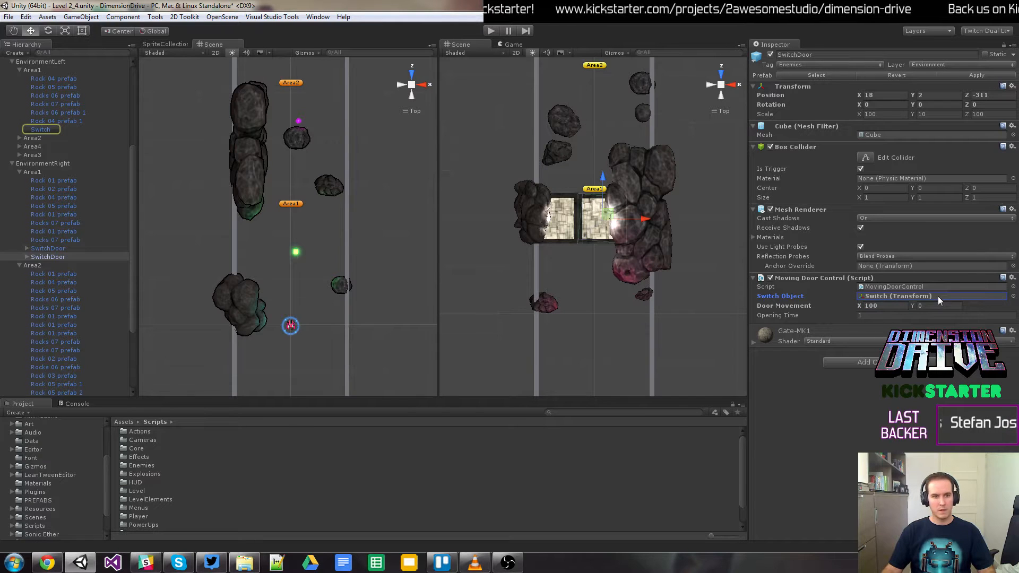
left_click(562, 219)
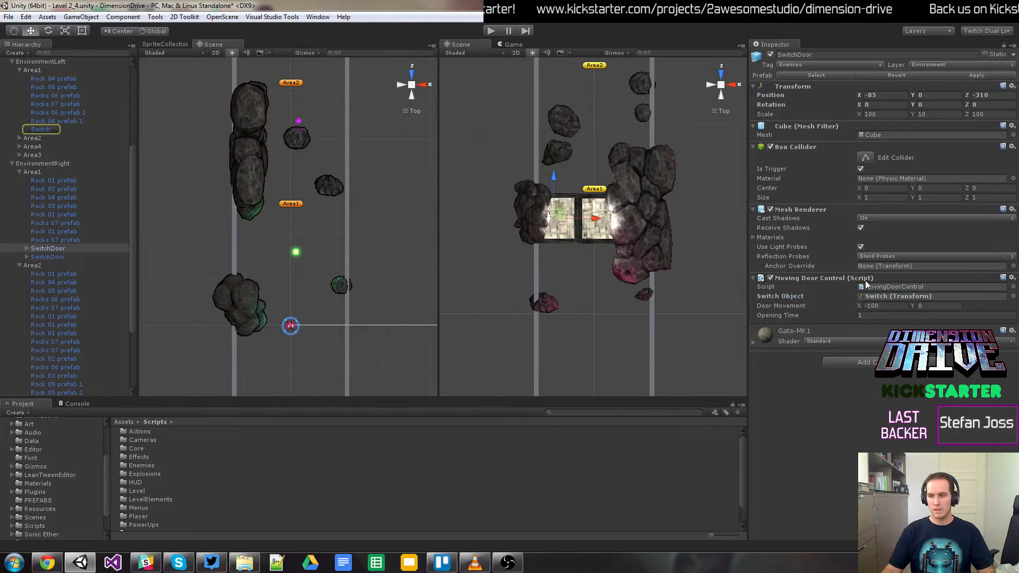
left_click(906, 296)
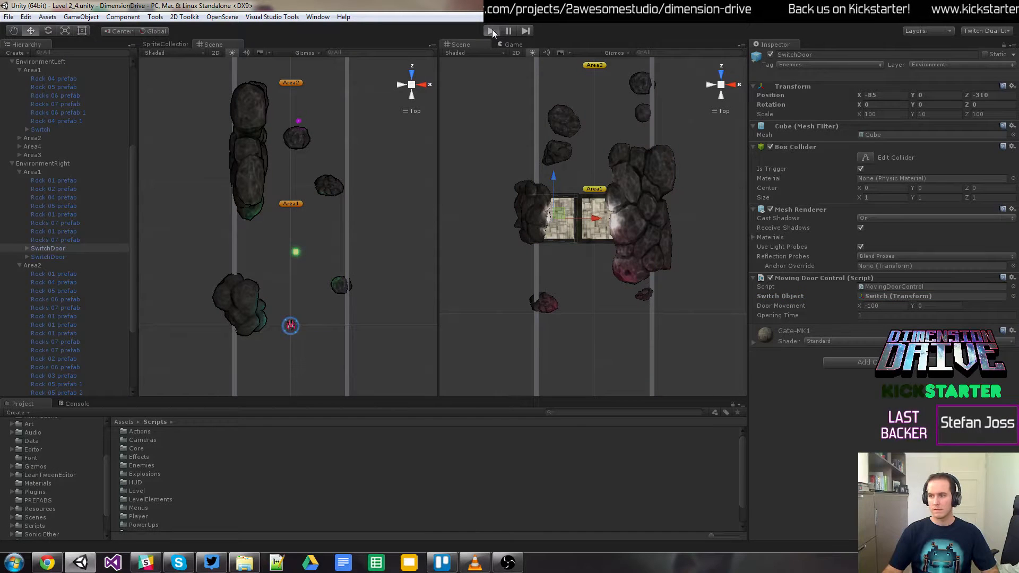
Step: Run the level briefly to check how the two switch doors line up in play
left_click(492, 30)
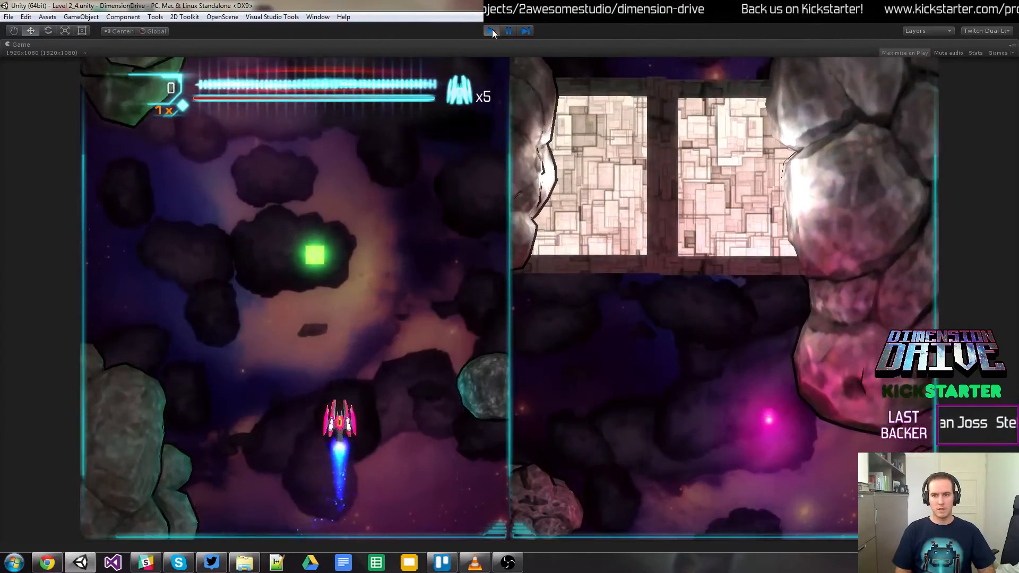
left_click(492, 30)
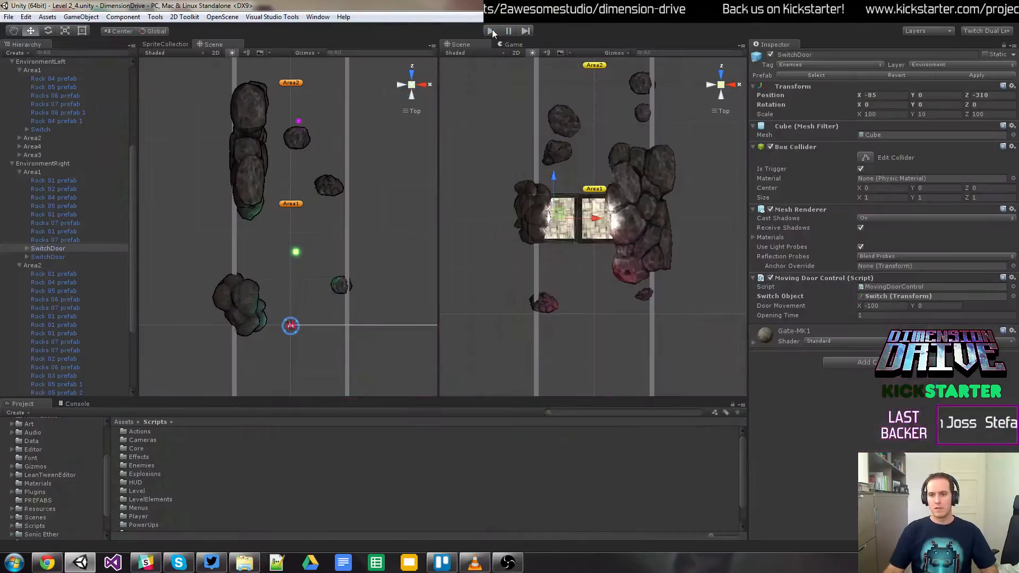
left_click(581, 302)
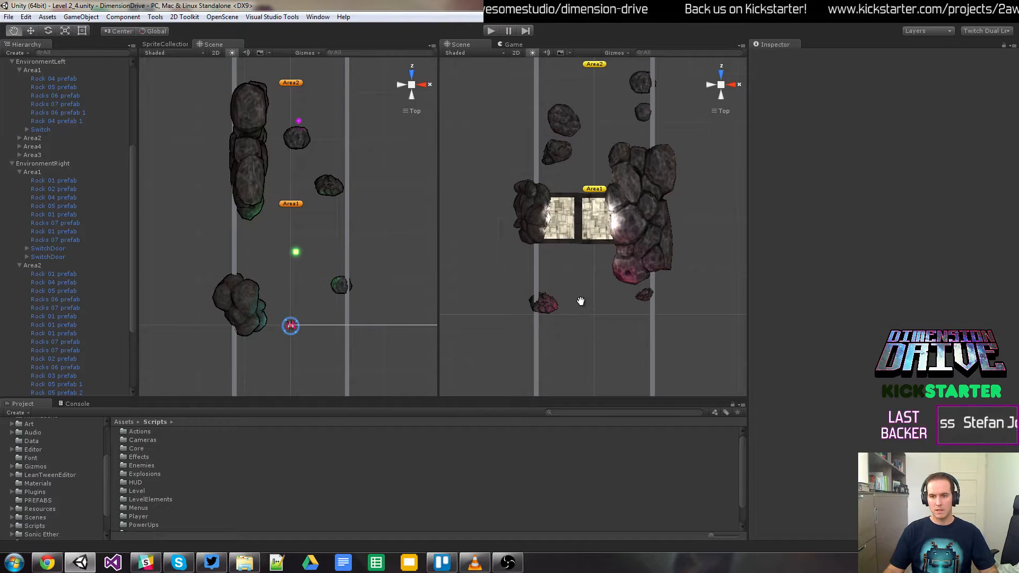
Step: Snap the left SwitchDoor against the right one at X -78, Z -312, and set its Y position to 0
middle_click_drag(581, 301, 578, 267)
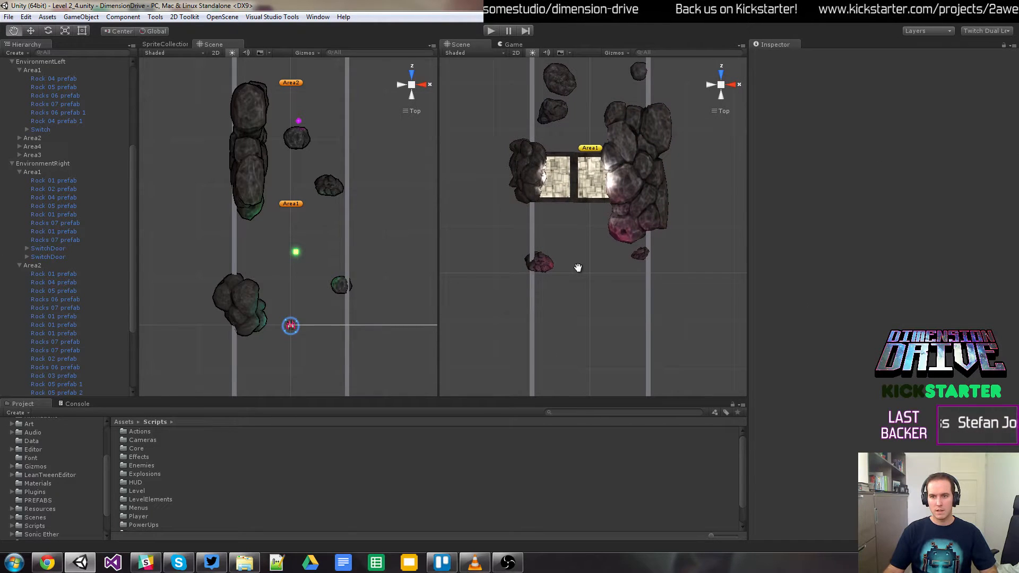
left_click(561, 186)
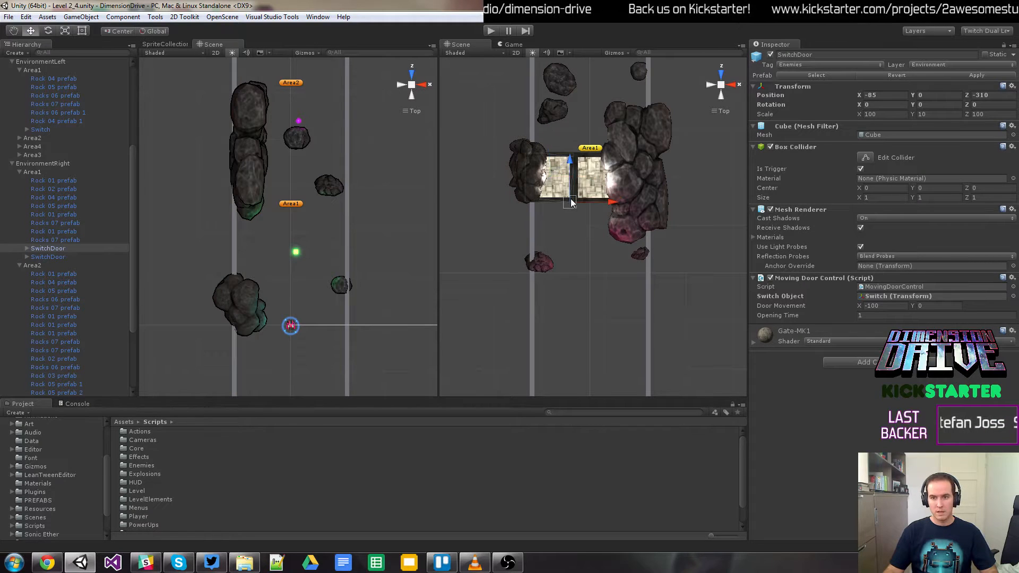
left_click_drag(571, 198, 572, 206)
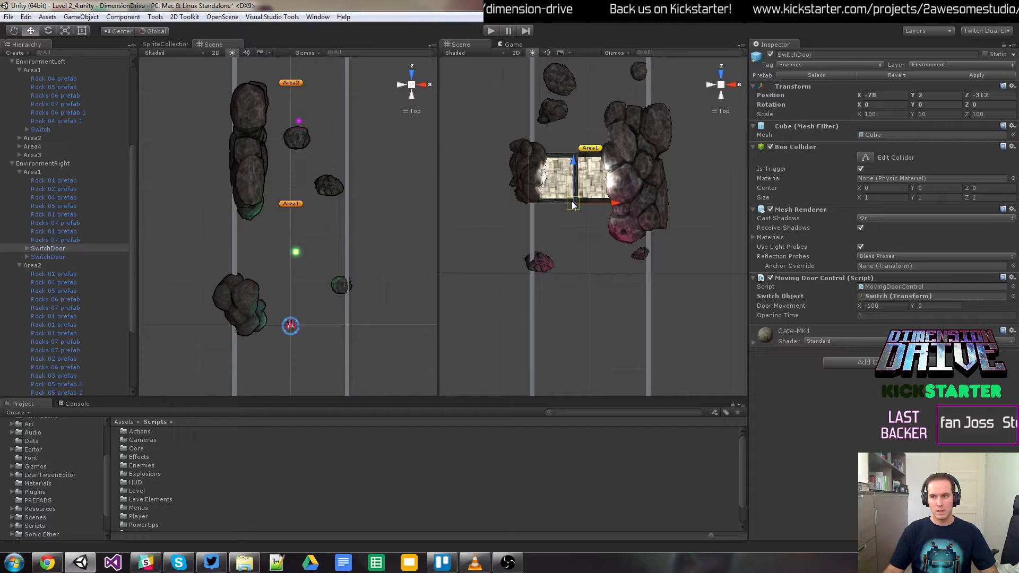
left_click(929, 95)
type("0")
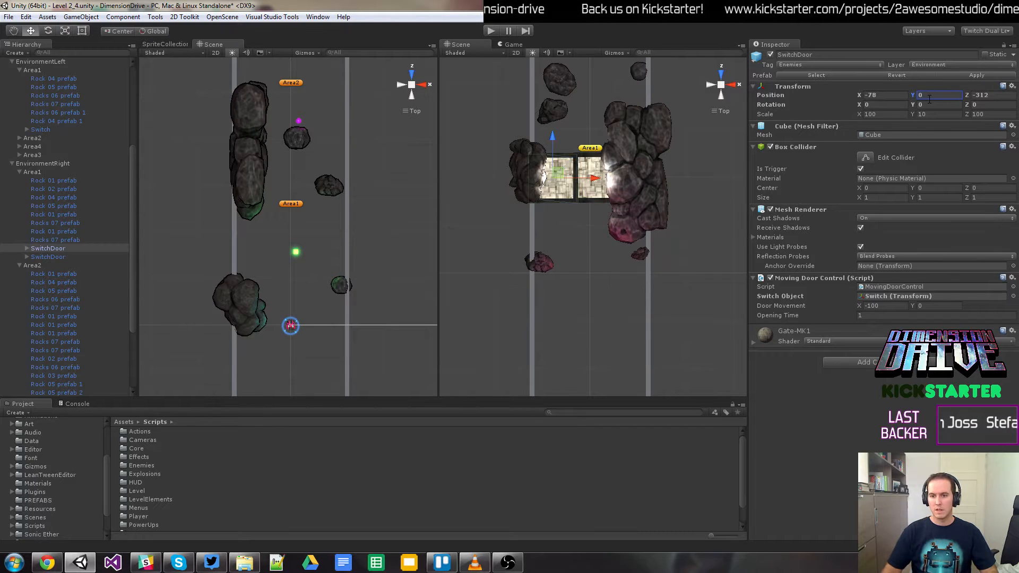
Step: Set the right SwitchDoor's Y position to 0
left_click(600, 190)
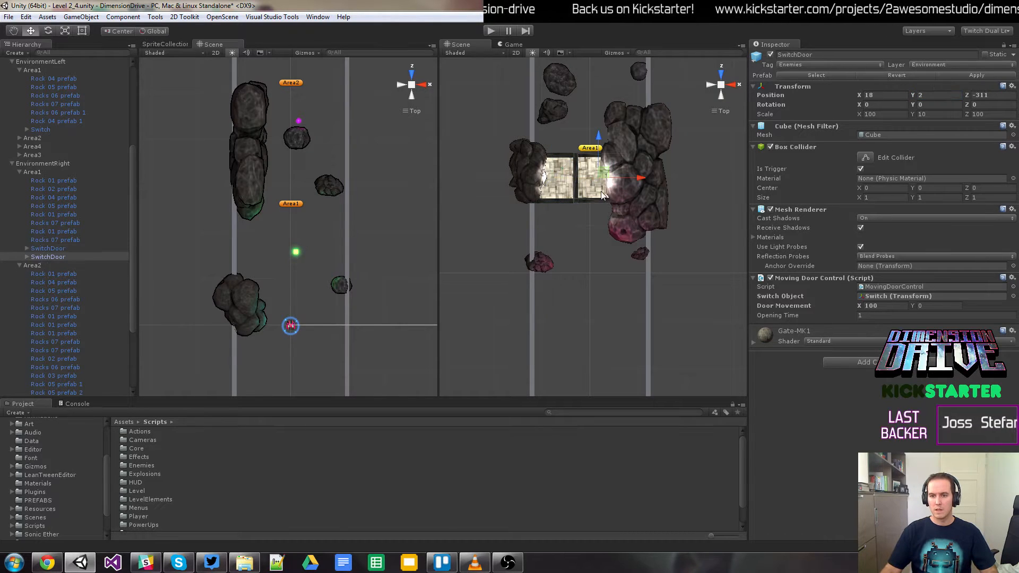
left_click(943, 96)
key("BackSpace")
type("0")
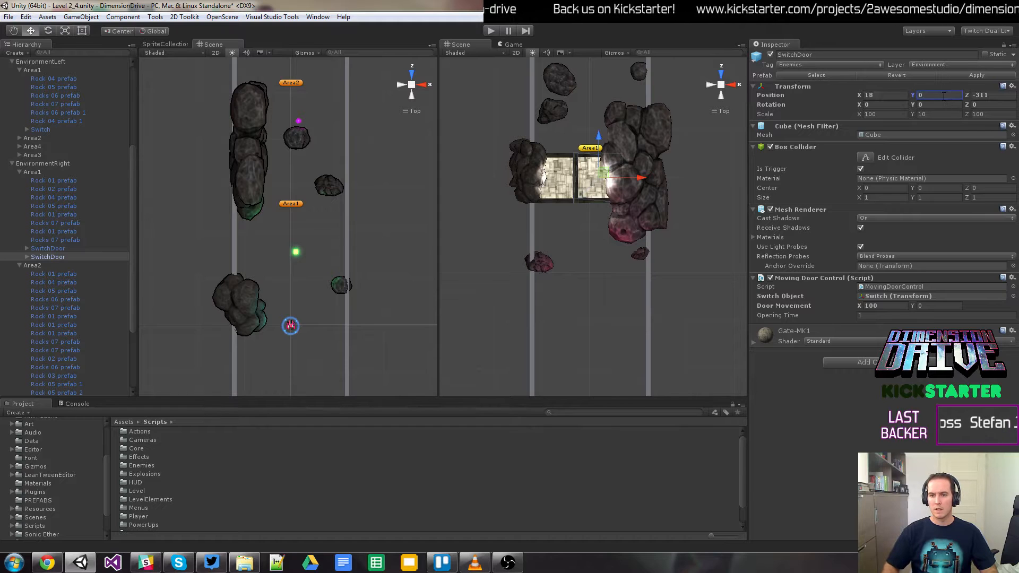
Step: Playtest the level, triggering the switch and swapping the ship between both sides while passing the double door
left_click(493, 31)
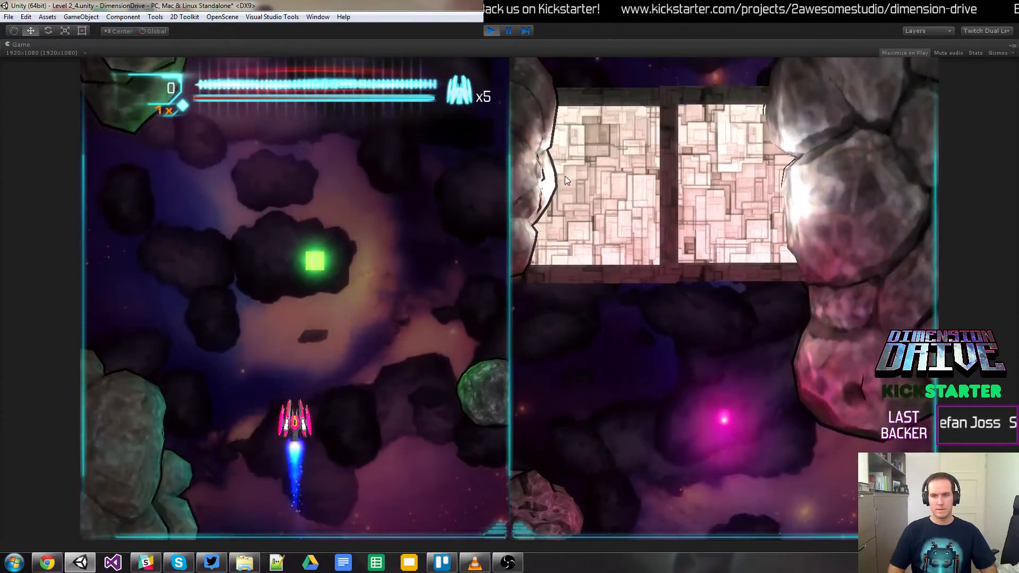
key("Left")
key("space")
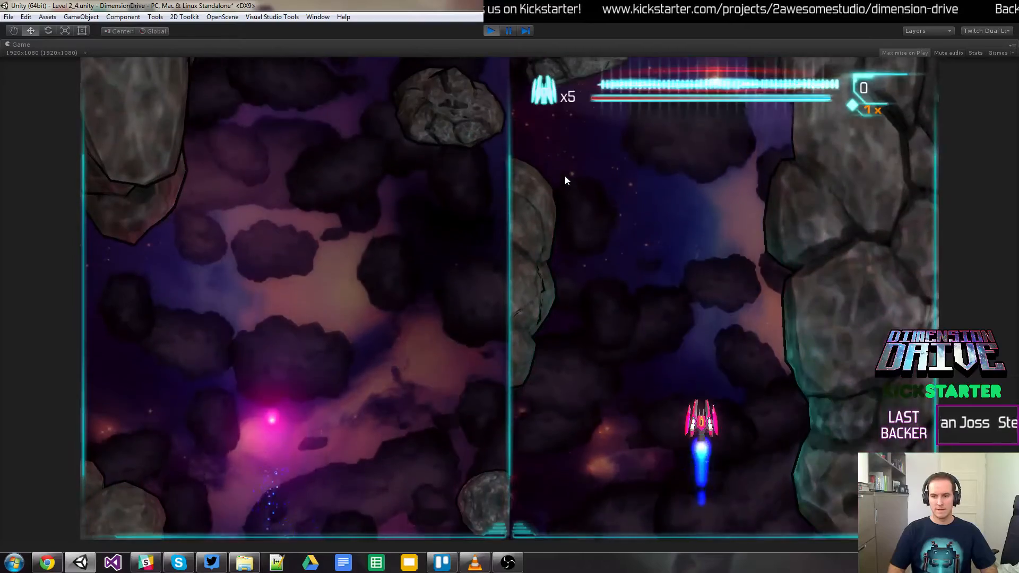
key("Up")
key("Left")
key("Down")
key("space")
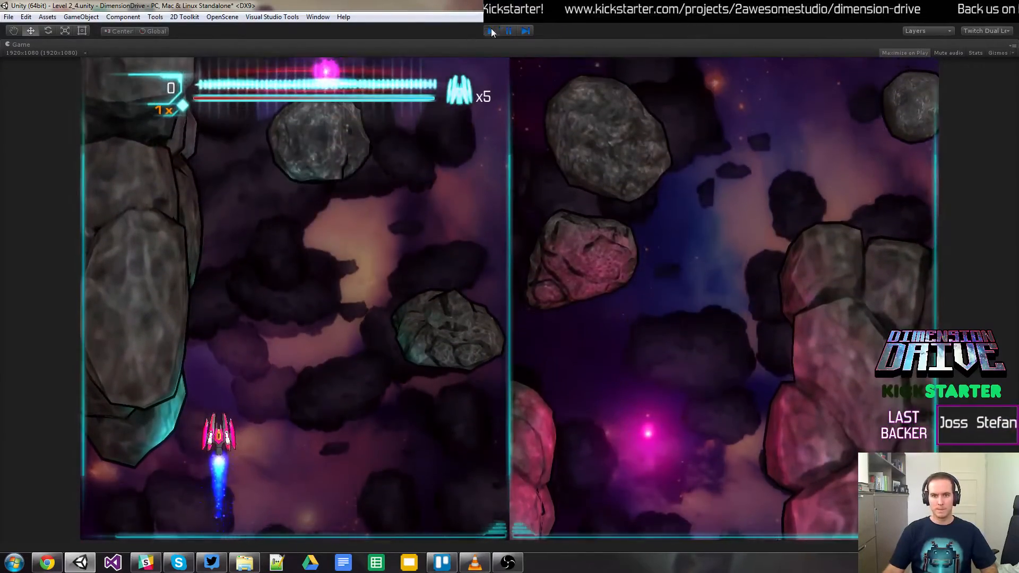
left_click(492, 31)
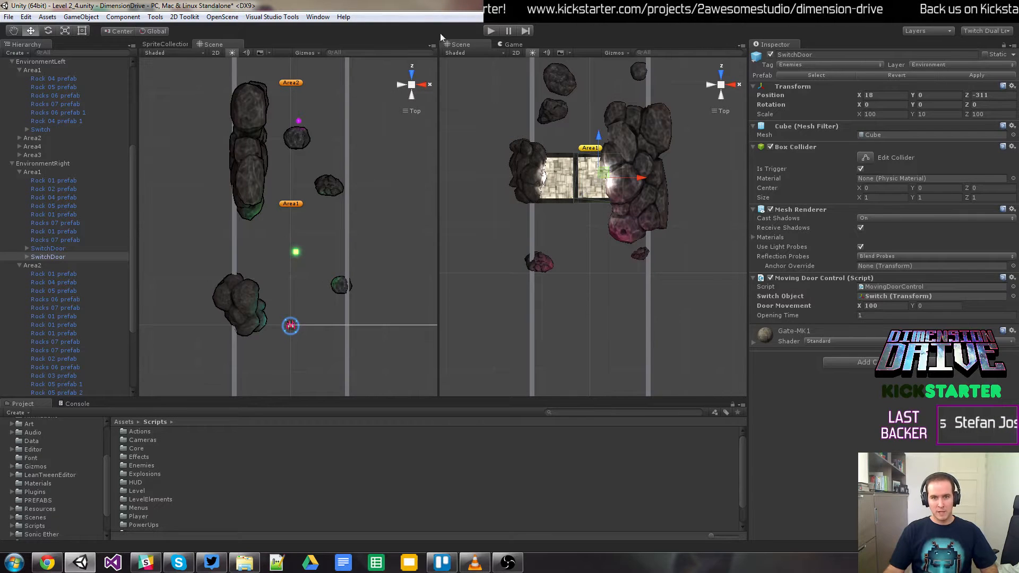
Step: Replay the opening from the start, opening the double door from the left side and teleporting right beyond it
left_click(489, 31)
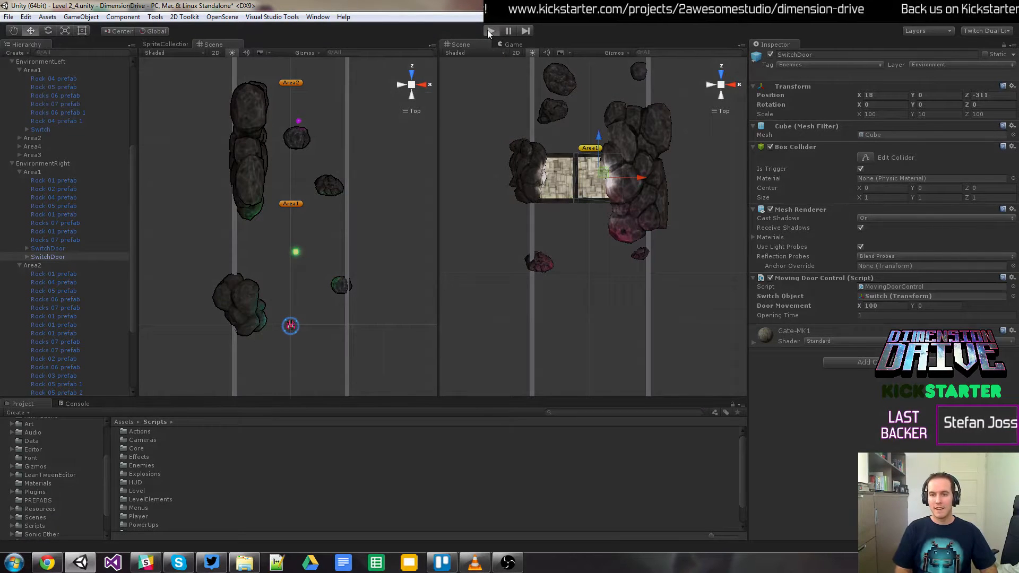
key("Right")
key("Up")
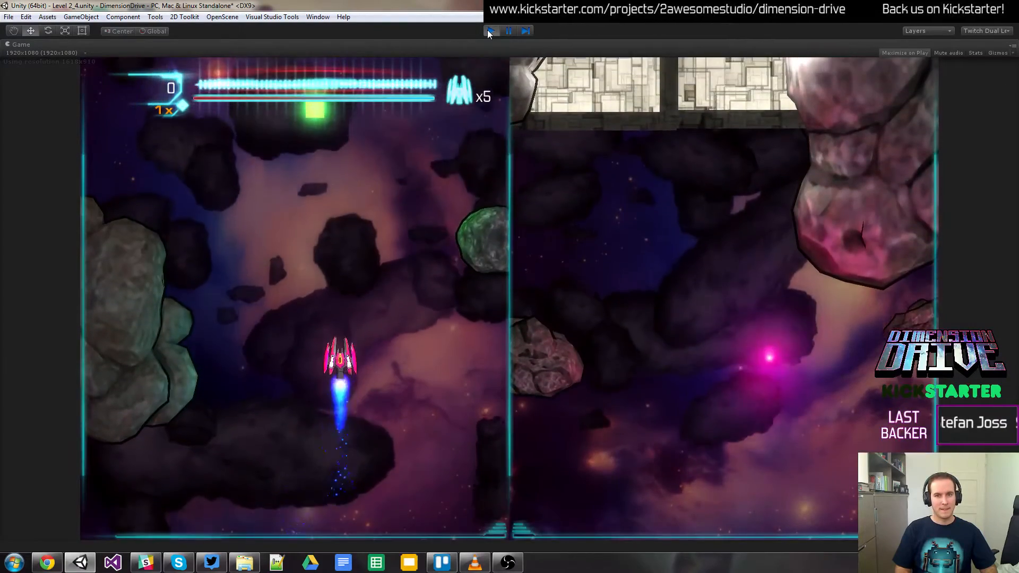
key("Left")
key("Up")
key("Down")
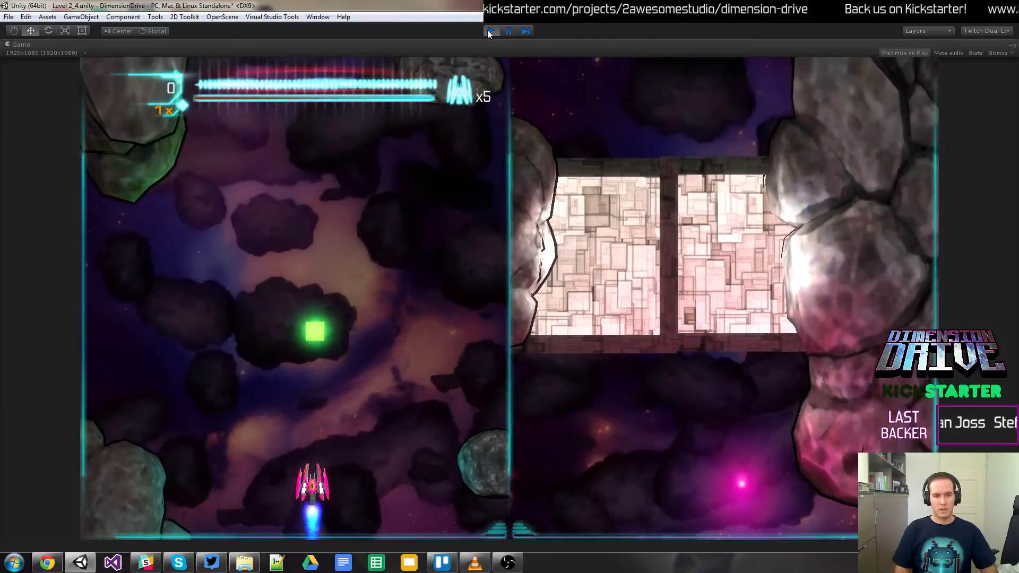
key("Up")
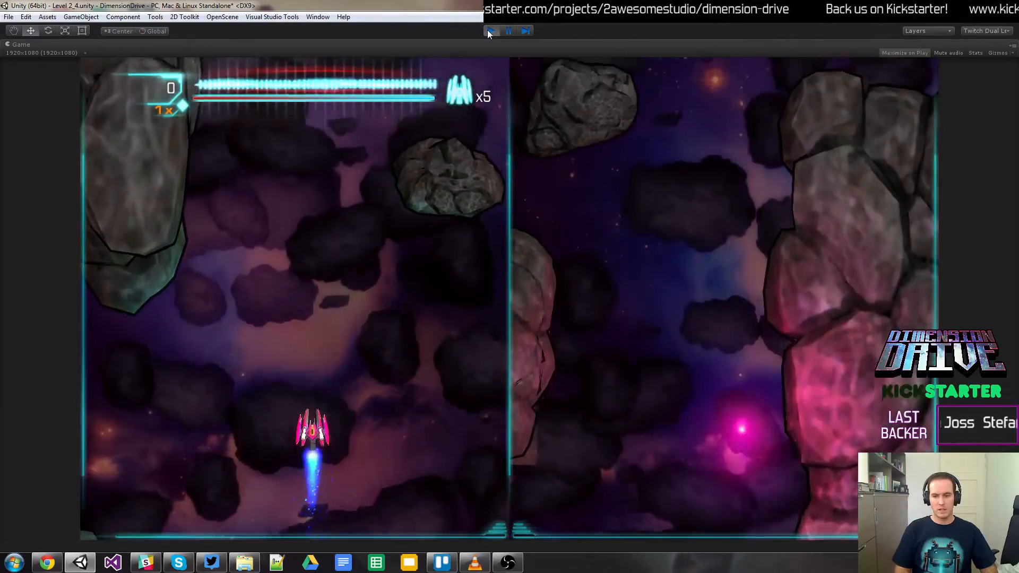
key("space")
key("Up")
key("Left")
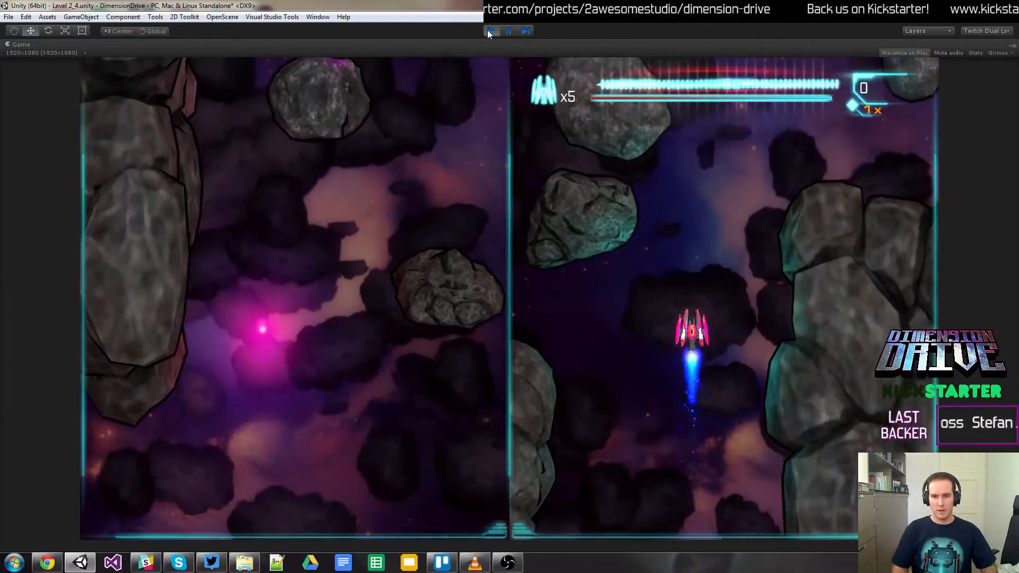
left_click(489, 31)
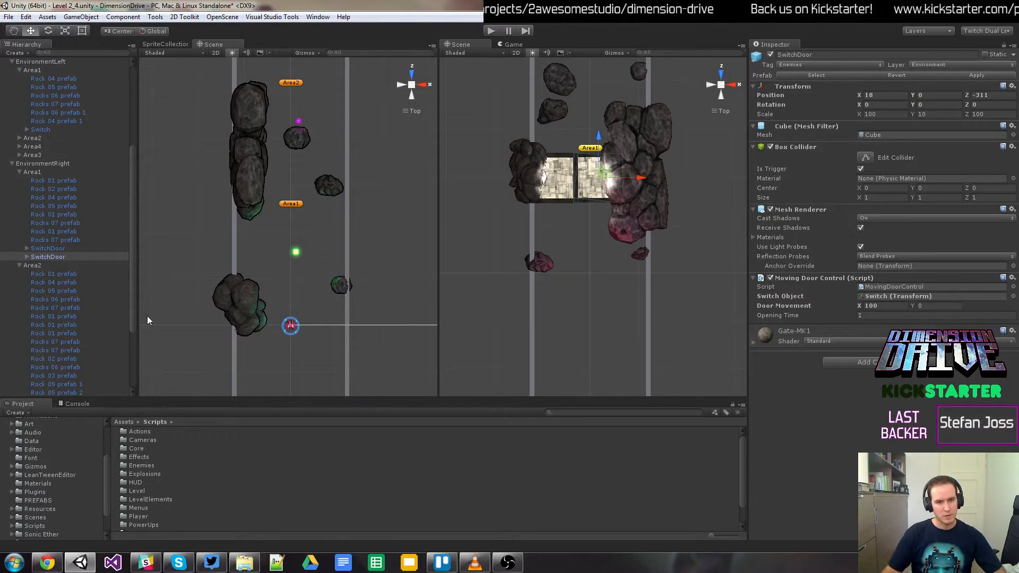
Step: Move EnvironmentLeft's Switch to X -85, Z -323, and rotate the long Rocks 07 prefab to about 92 degrees on Y
left_click(295, 252)
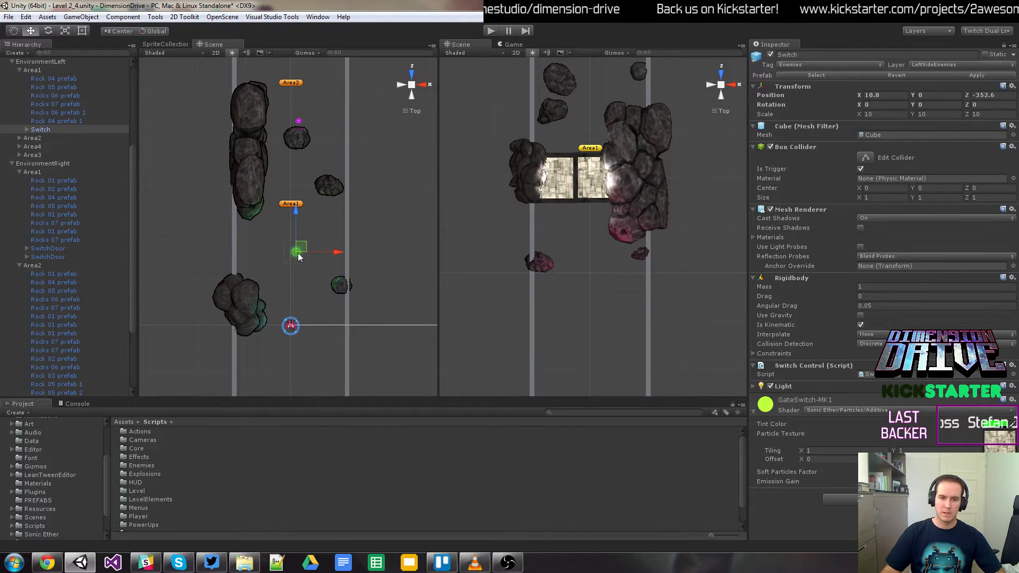
left_click_drag(298, 253, 257, 240)
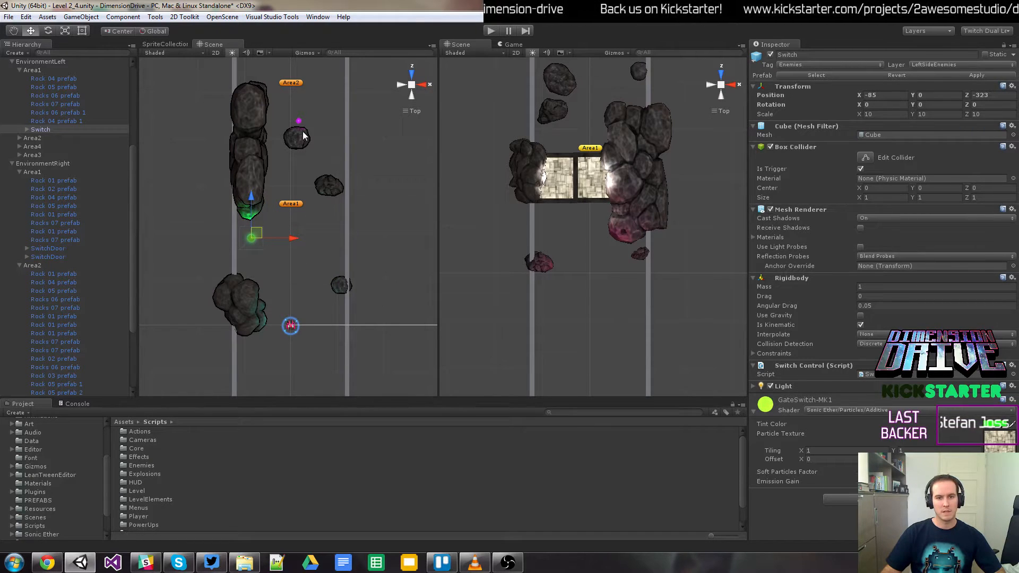
left_click(245, 162)
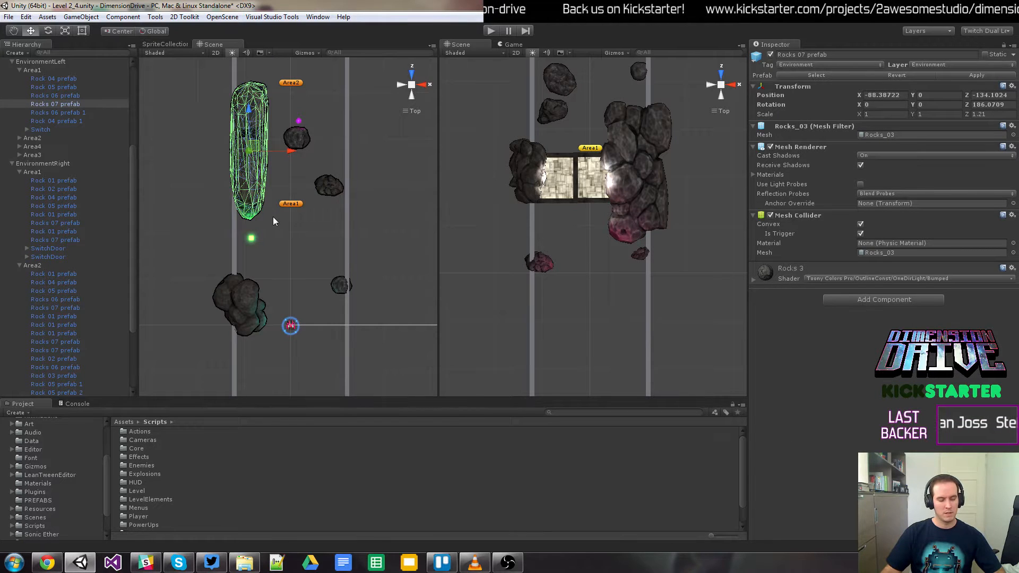
key("e")
left_click_drag(280, 123, 305, 278)
key("w")
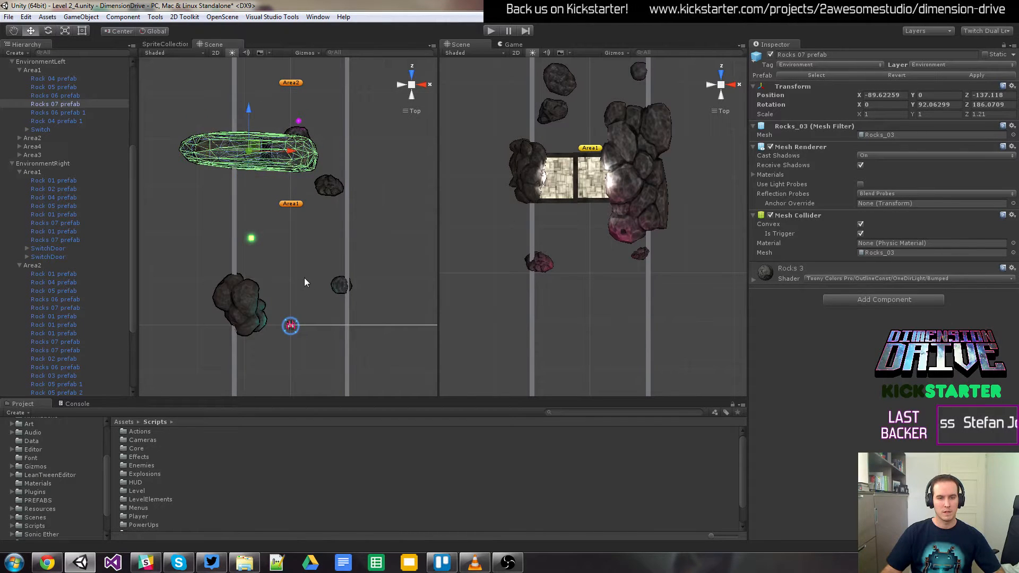
Step: Form a rock barrier across the left lane with Rocks 07 prefab at X -61, Z -209 and Rock 05 prefab at X 107, Z -238
left_click(335, 188)
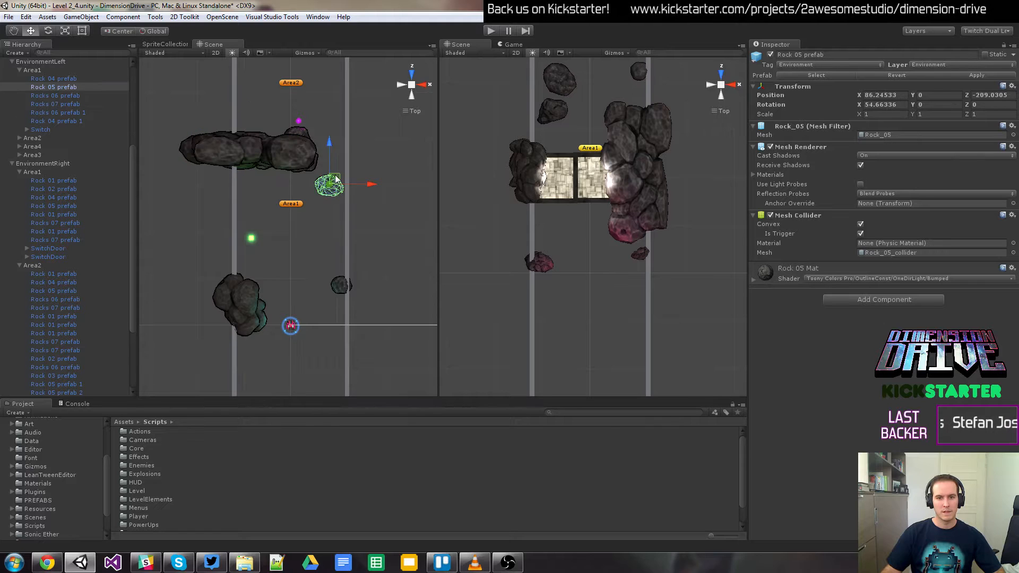
left_click_drag(336, 180, 353, 182)
left_click(239, 144)
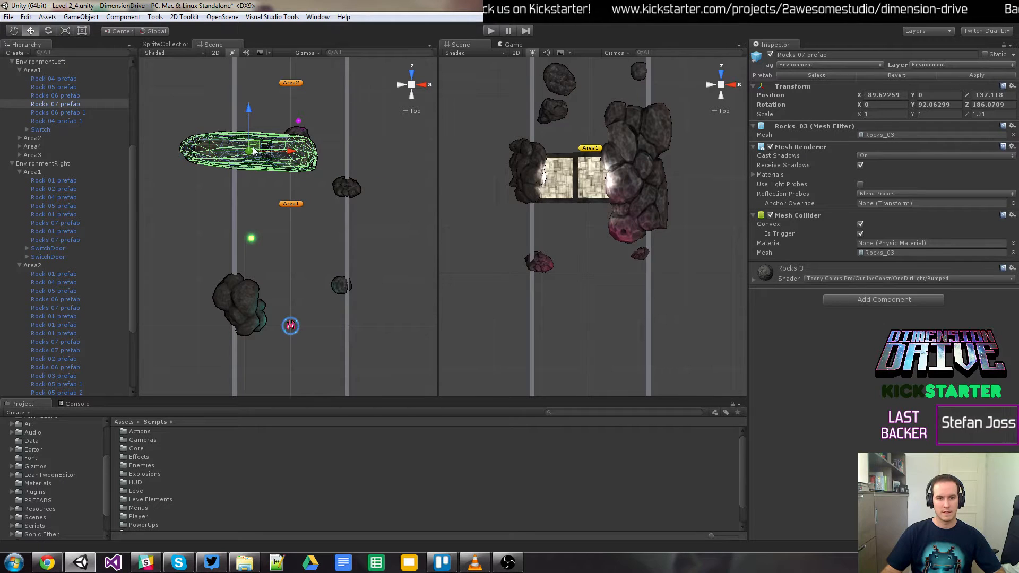
left_click_drag(253, 151, 267, 183)
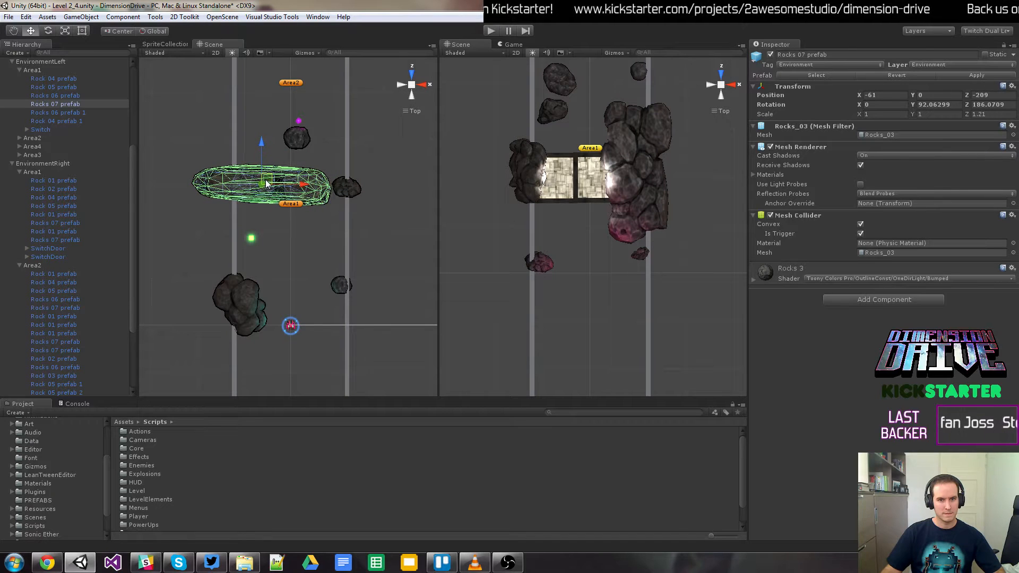
left_click(348, 196)
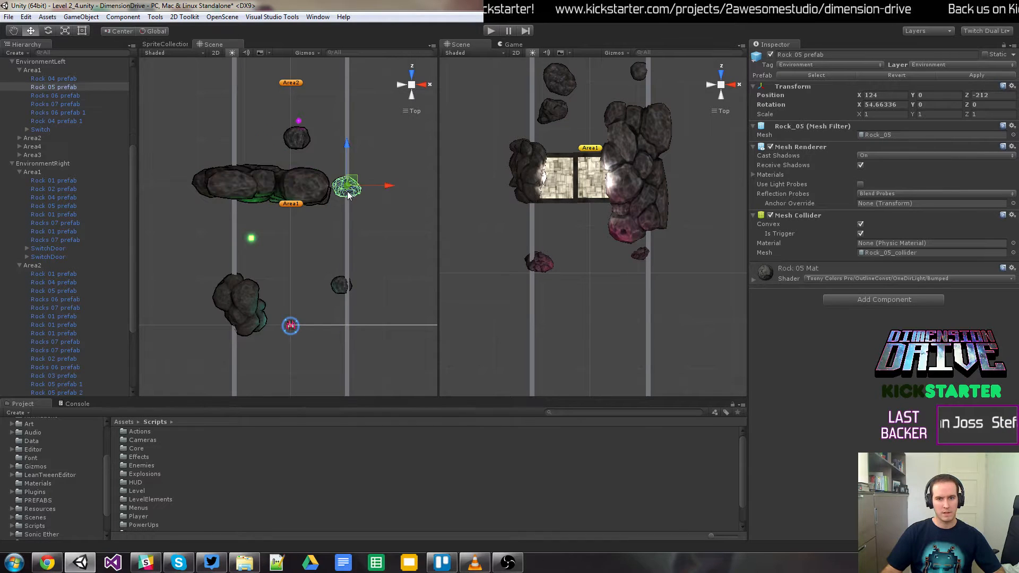
left_click_drag(354, 187, 346, 198)
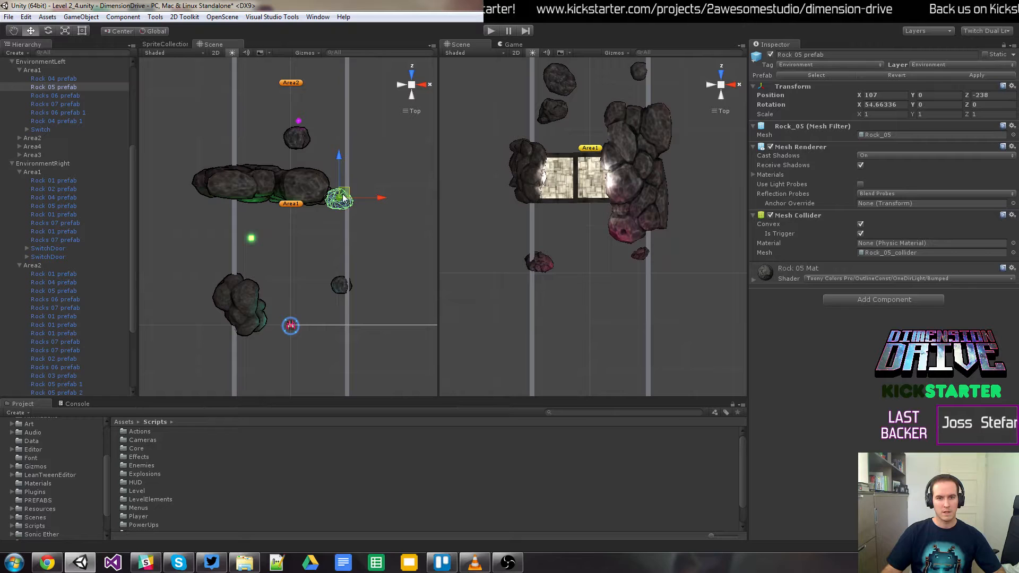
Step: Move the Switch up to Z -271 below the barrier and place Rock 04 prefab beside it at X -22, Z -289
left_click(252, 240)
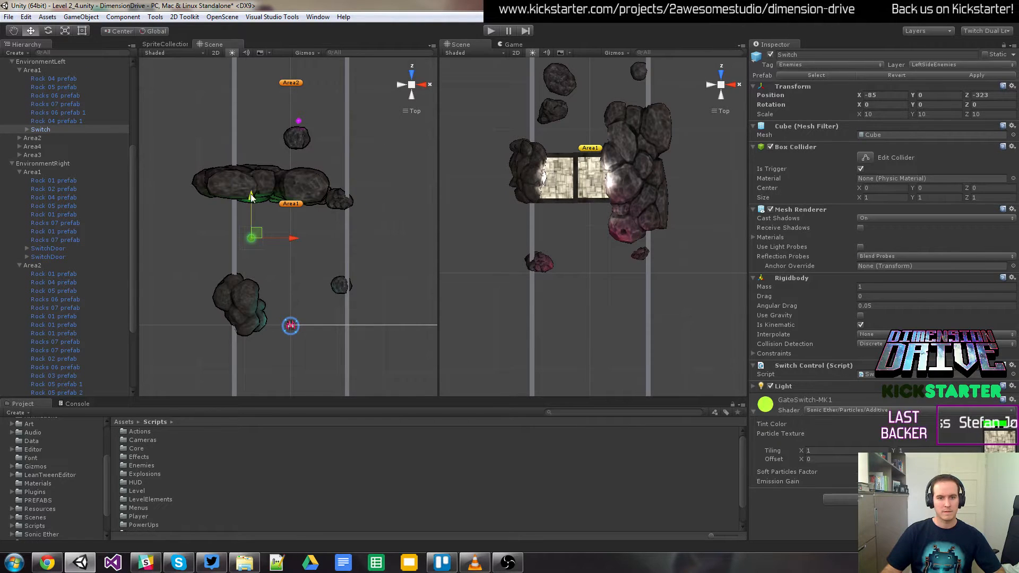
left_click_drag(251, 198, 251, 173)
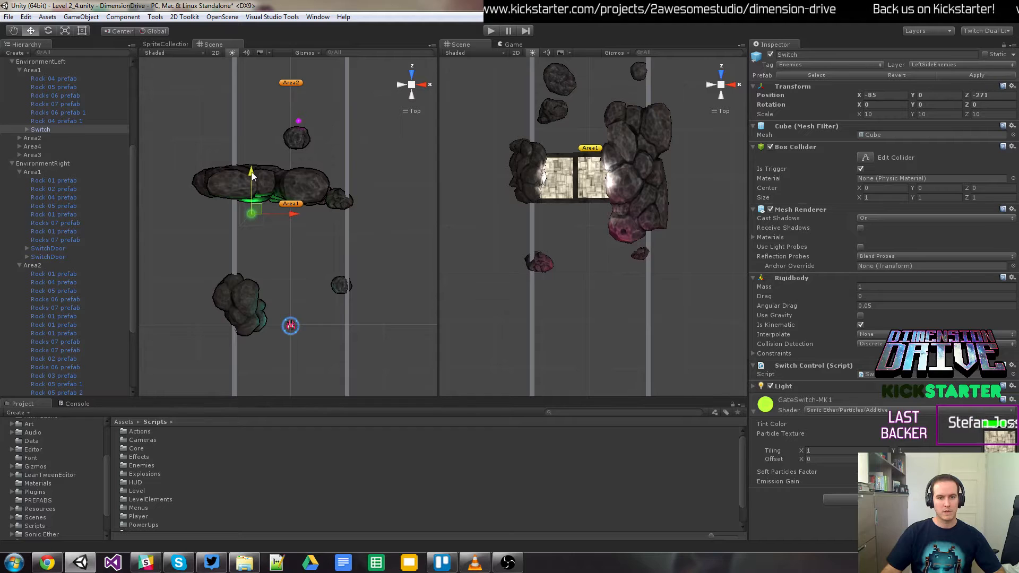
left_click(303, 141)
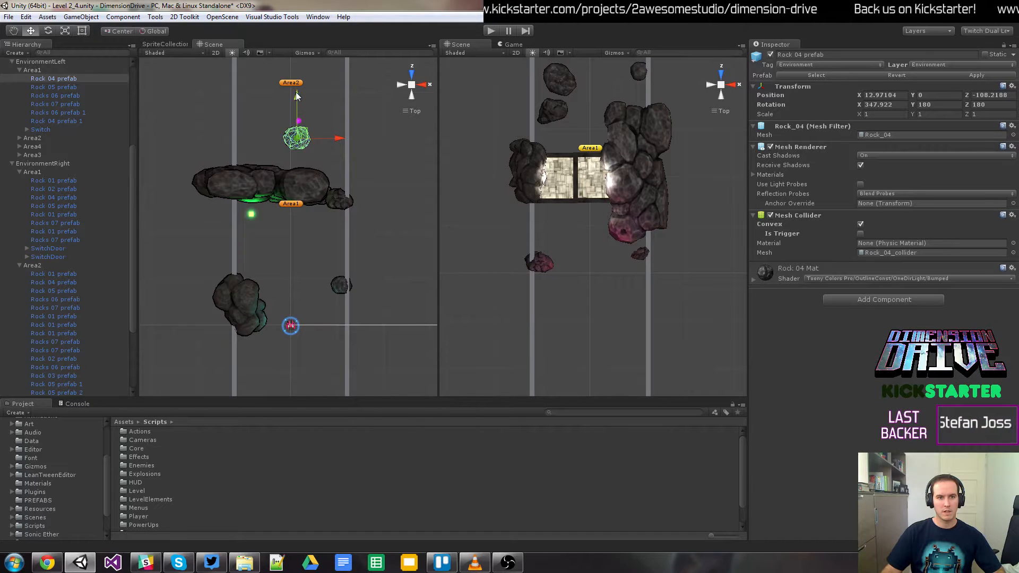
left_click_drag(295, 92, 295, 191)
left_click_drag(306, 231, 289, 218)
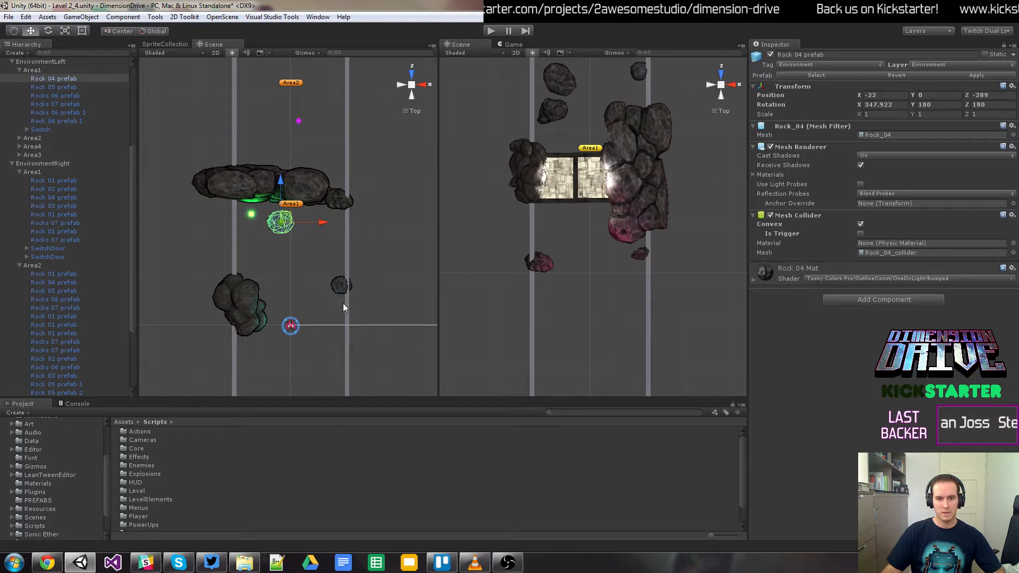
Step: Shift Rock 04 prefab up against the barrier and place Rock 04 prefab 1 beneath it at X -15, Z -293
left_click(237, 306)
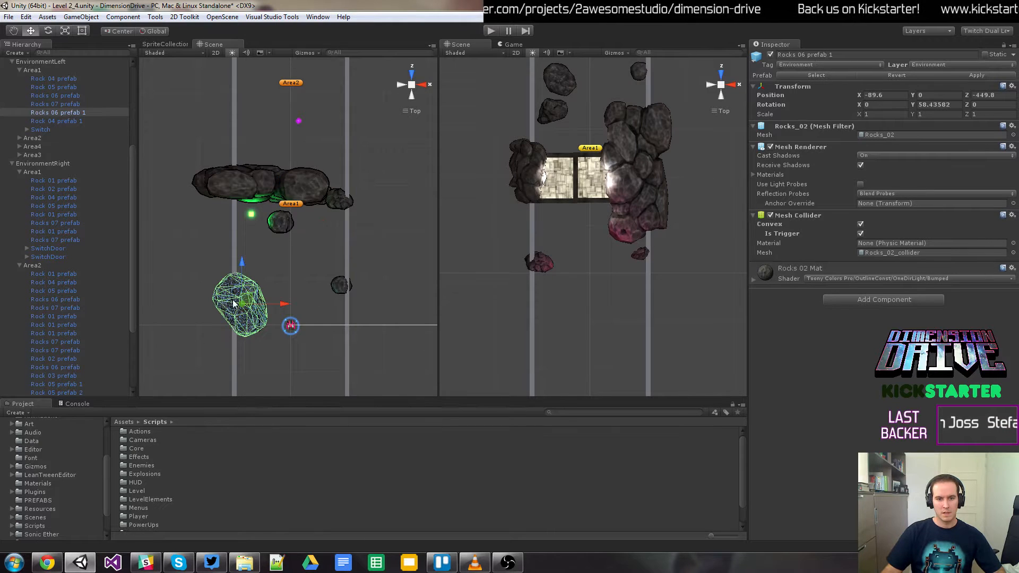
left_click(341, 288)
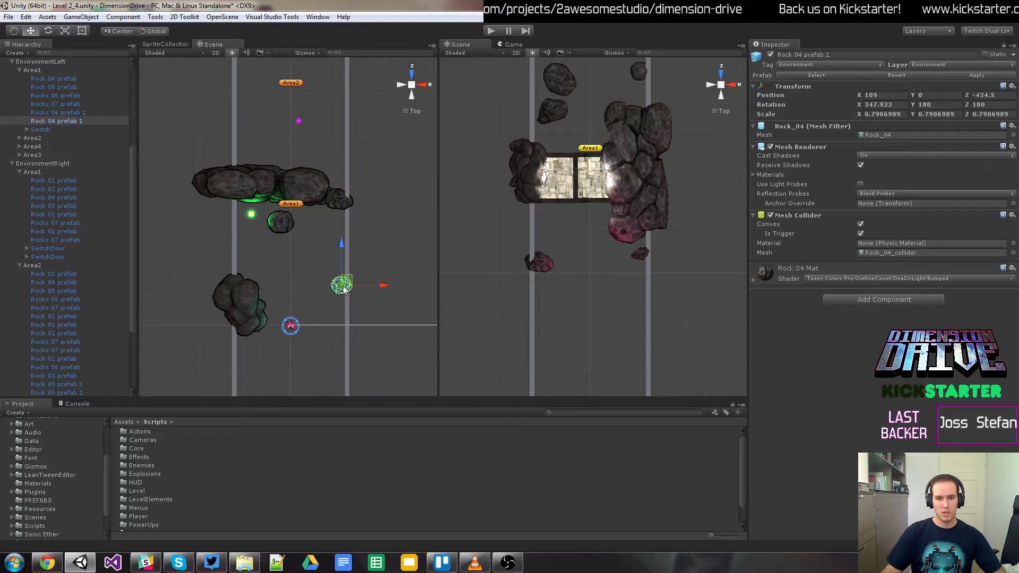
left_click(281, 228)
left_click_drag(286, 220, 289, 209)
left_click(343, 288)
left_click_drag(343, 287, 291, 219)
left_click(302, 273)
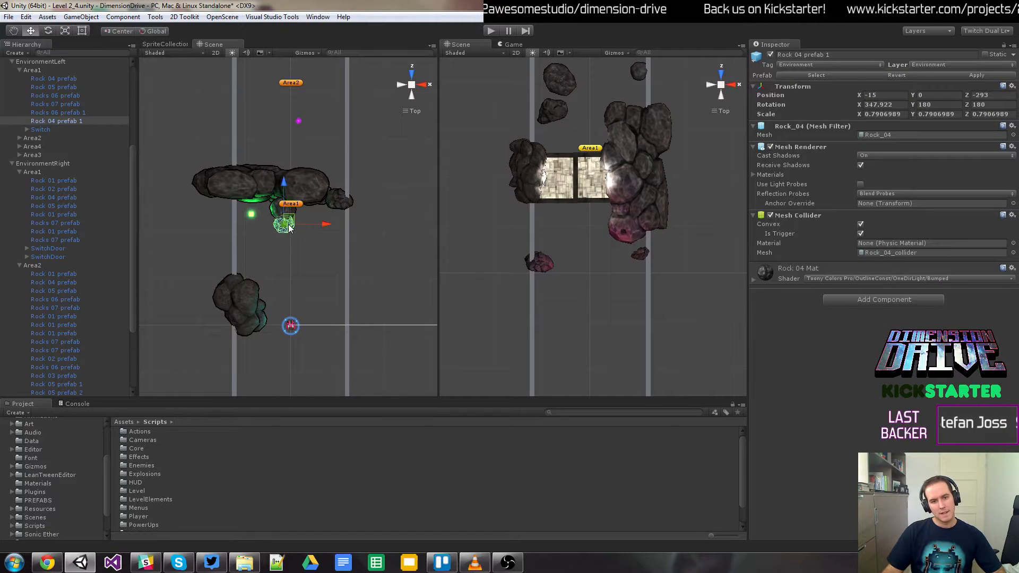
Step: Move Rock 04 prefab 1 to X -24, Z -292 and place Rocks 06 prefab 1 beneath it at X 23, Z -357
left_click_drag(289, 227, 284, 225)
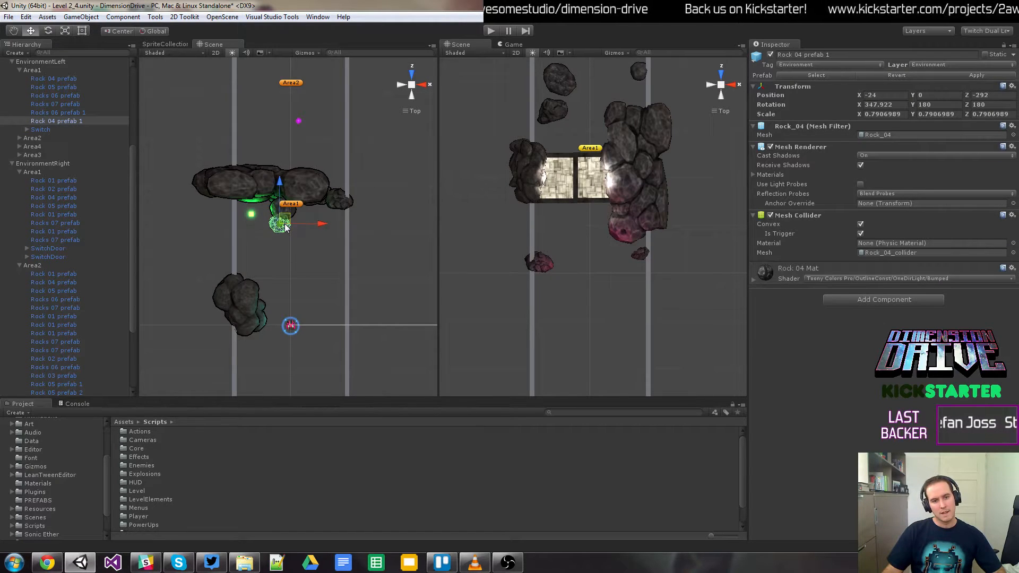
left_click(254, 307)
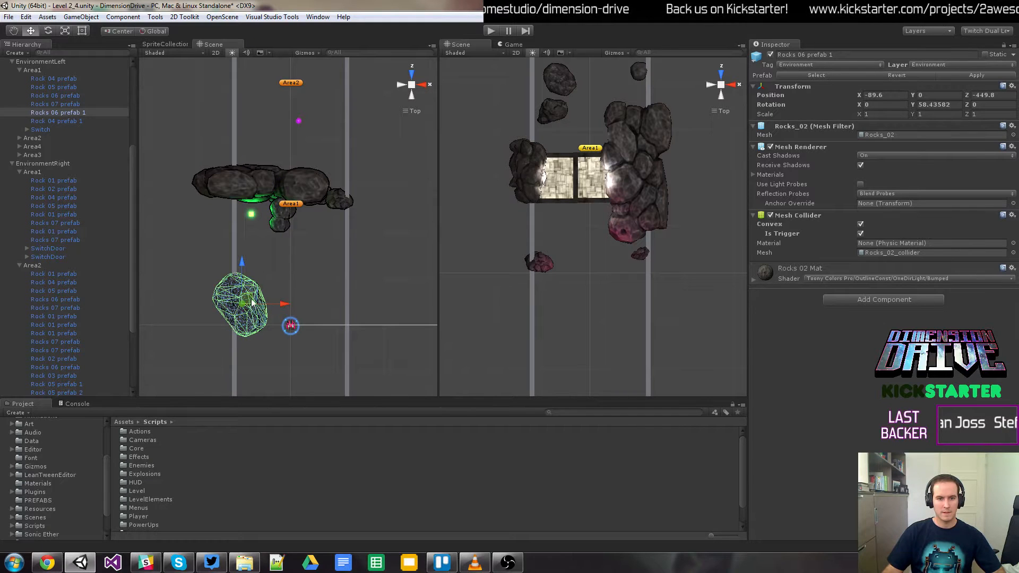
left_click_drag(251, 301, 338, 319)
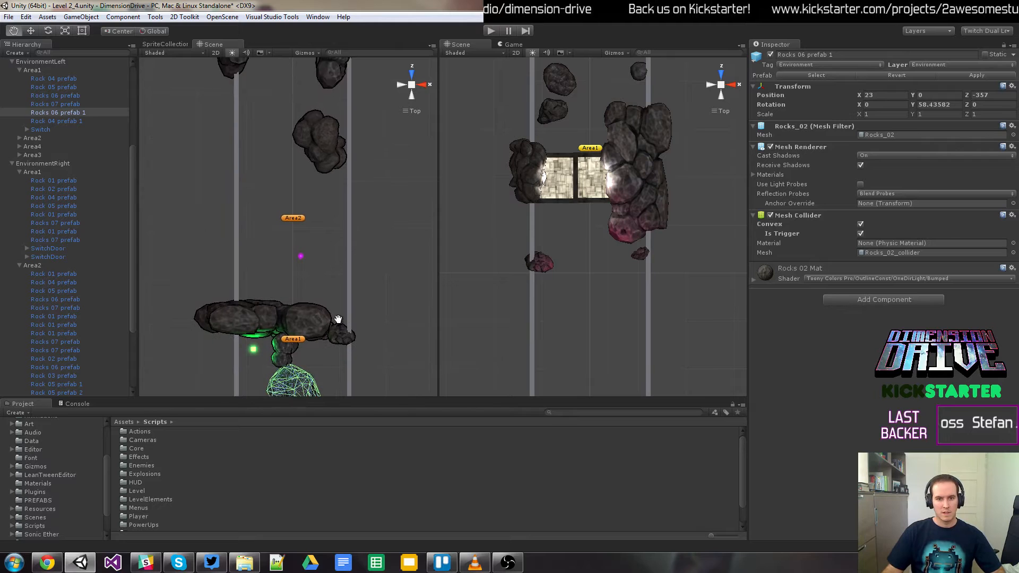
key("w")
Step: Duplicate EnvironmentLeft Area1's Rocks 06 prefab and place the copy beside Rocks 06 prefab 1 at X 78, Z -317
left_click(327, 146)
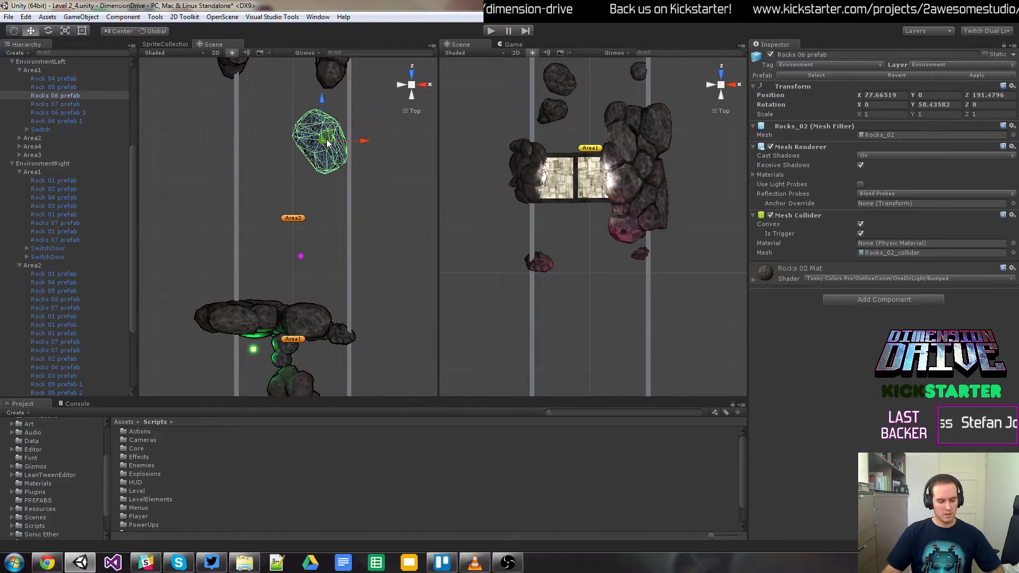
key("ctrl+d")
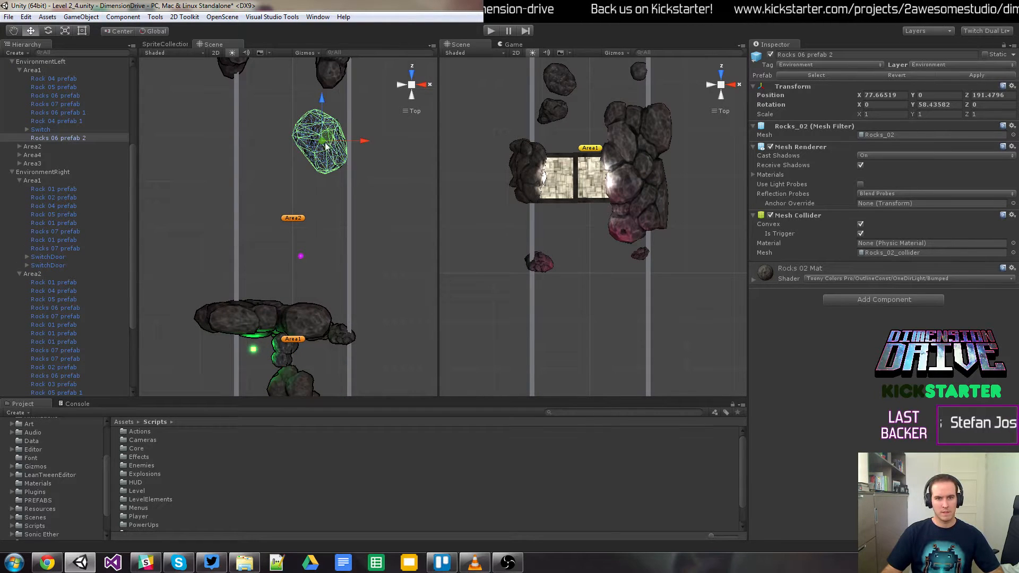
left_click_drag(328, 139, 328, 376)
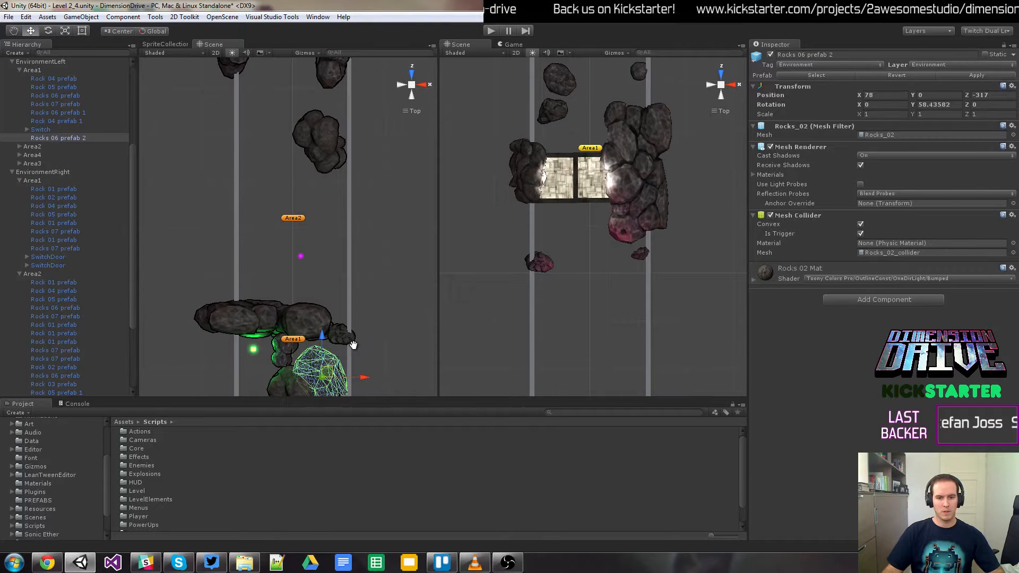
mouse_move(354, 346)
middle_mouse_down()
mouse_move(352, 265)
mouse_move(349, 355)
middle_mouse_up()
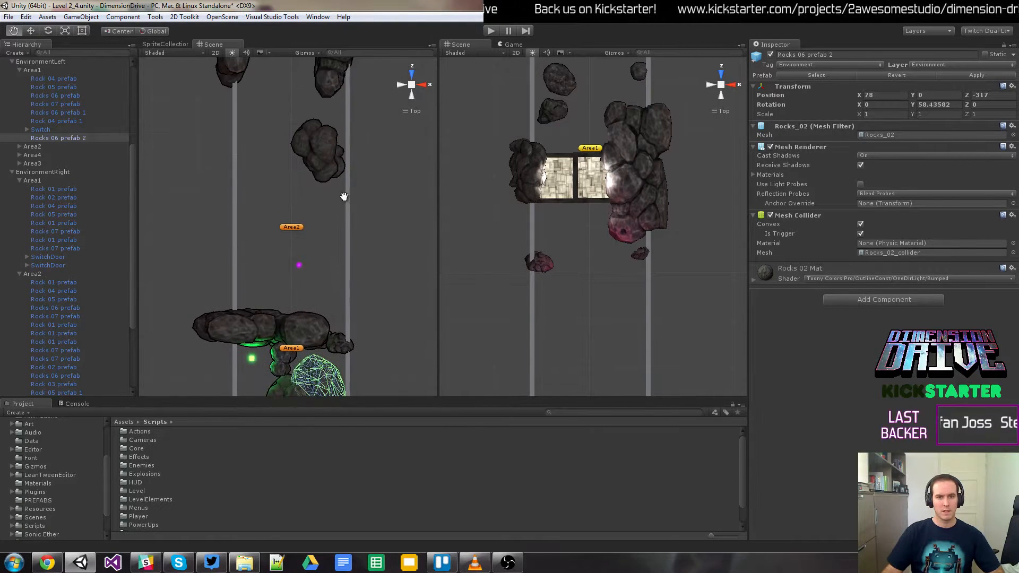
Step: Duplicate Area2's Rocks 06 prefab at X 104, rotate the copy to about 6 degrees on Y, and wedge it between the barrier and lower rocks
middle_click_drag(344, 196, 331, 346)
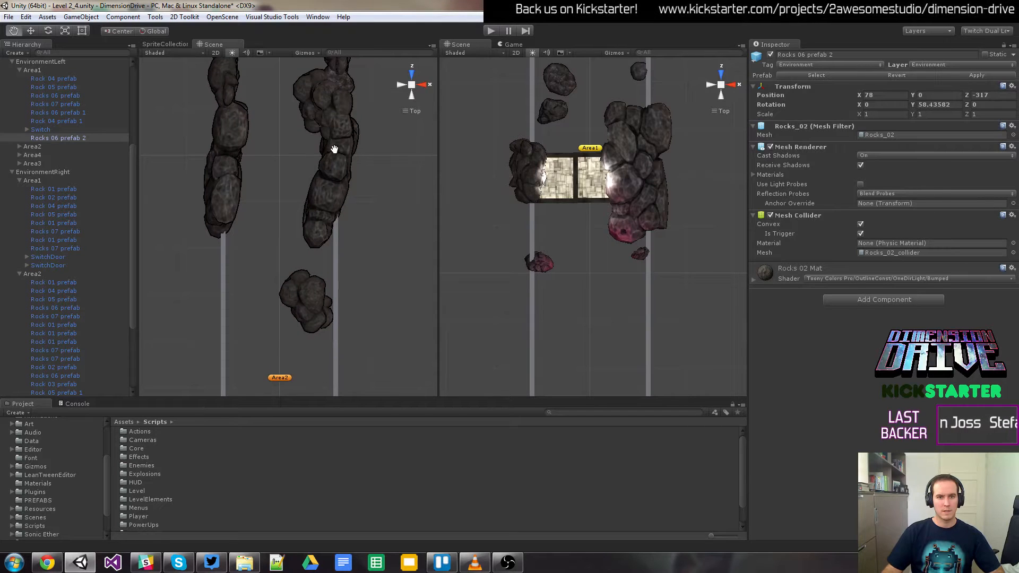
left_click(326, 101)
left_click(307, 89)
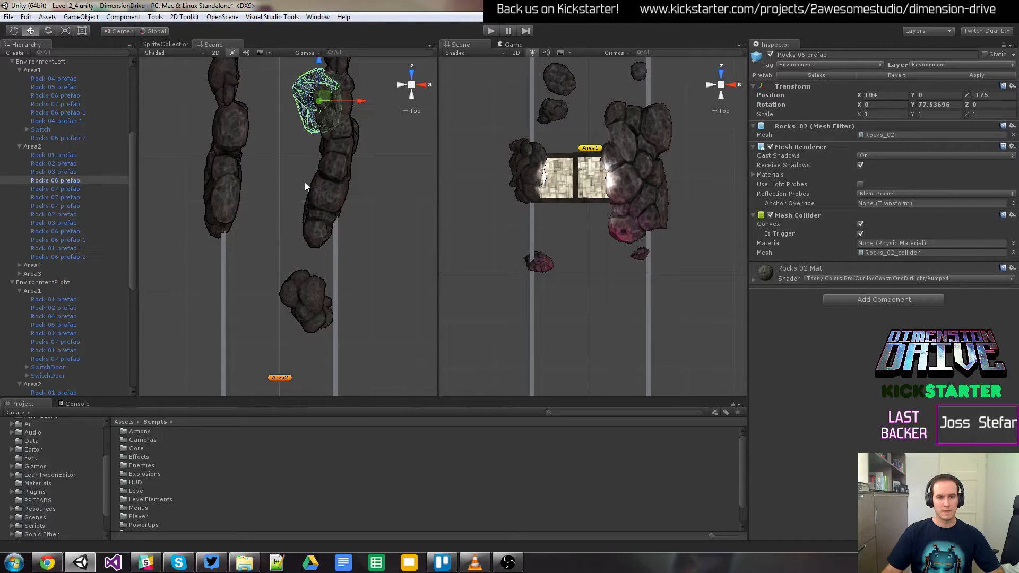
key("ctrl+d")
left_click_drag(325, 98, 285, 346)
middle_click_drag(323, 363, 341, 175)
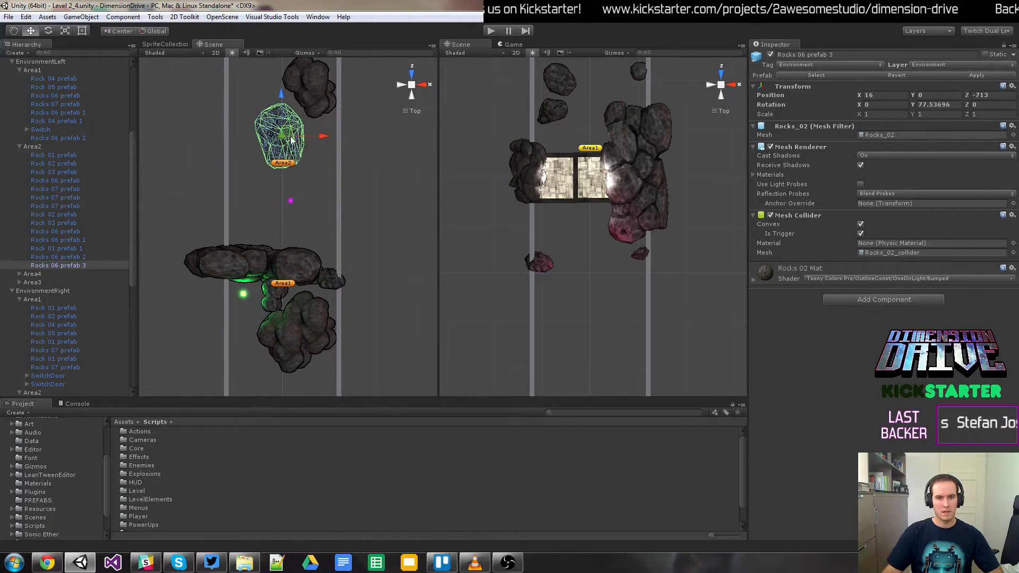
left_click_drag(291, 139, 332, 202)
key("e")
key("w")
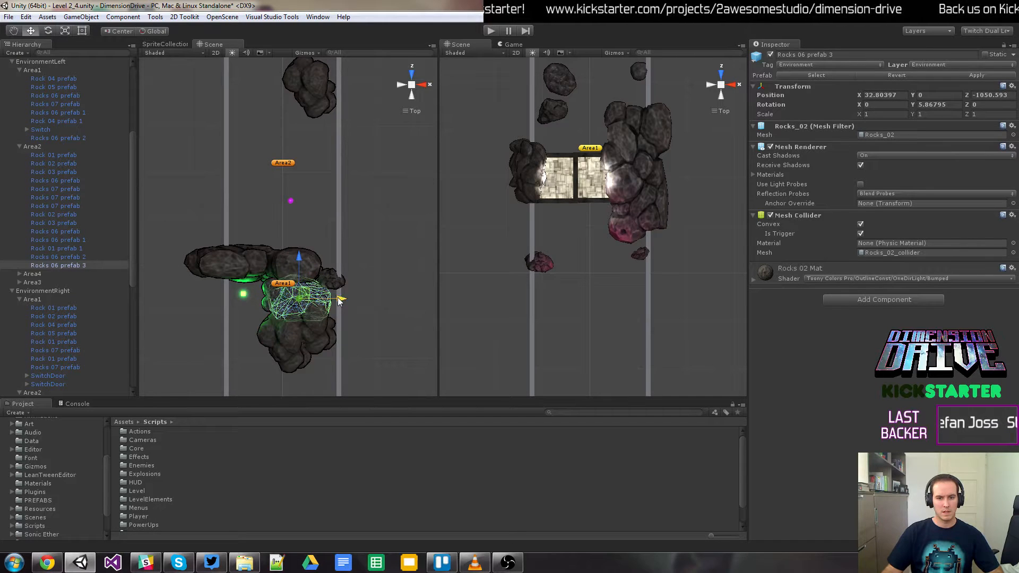
left_click_drag(339, 300, 349, 301)
left_click(356, 348)
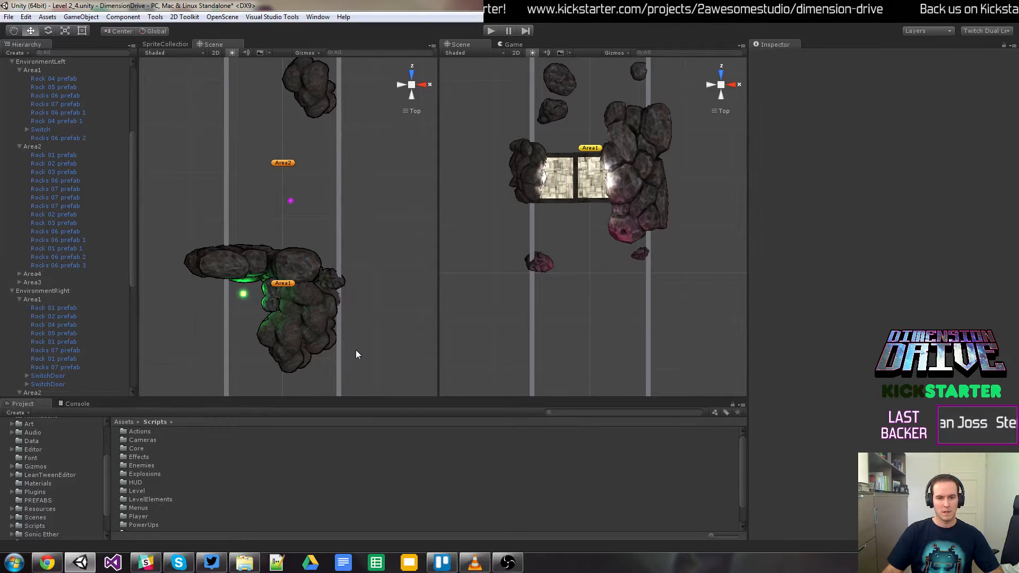
Step: Playtest the level briefly to check the left lane's rock barrier and stop the game
middle_click_drag(330, 363, 327, 247)
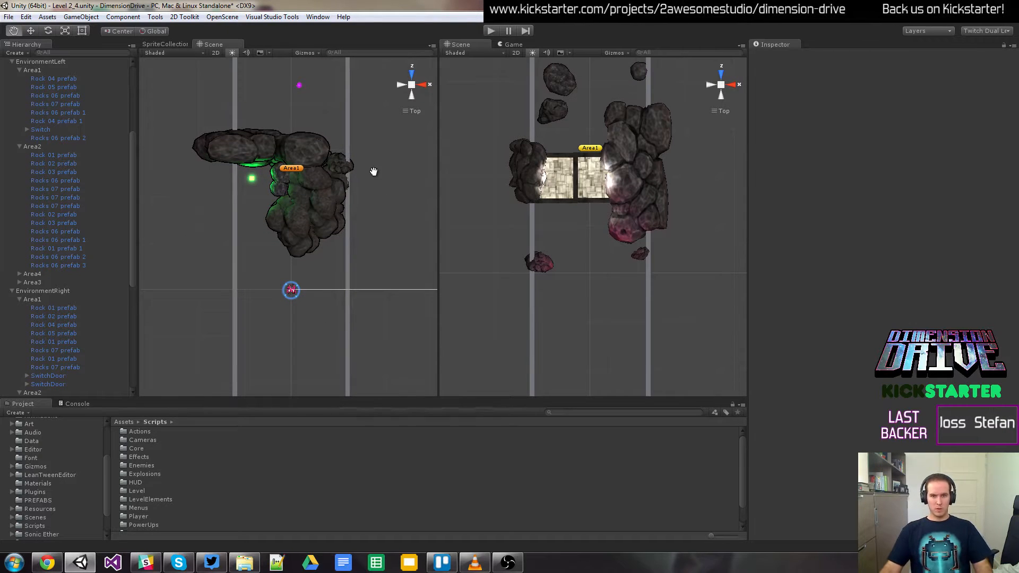
key("w")
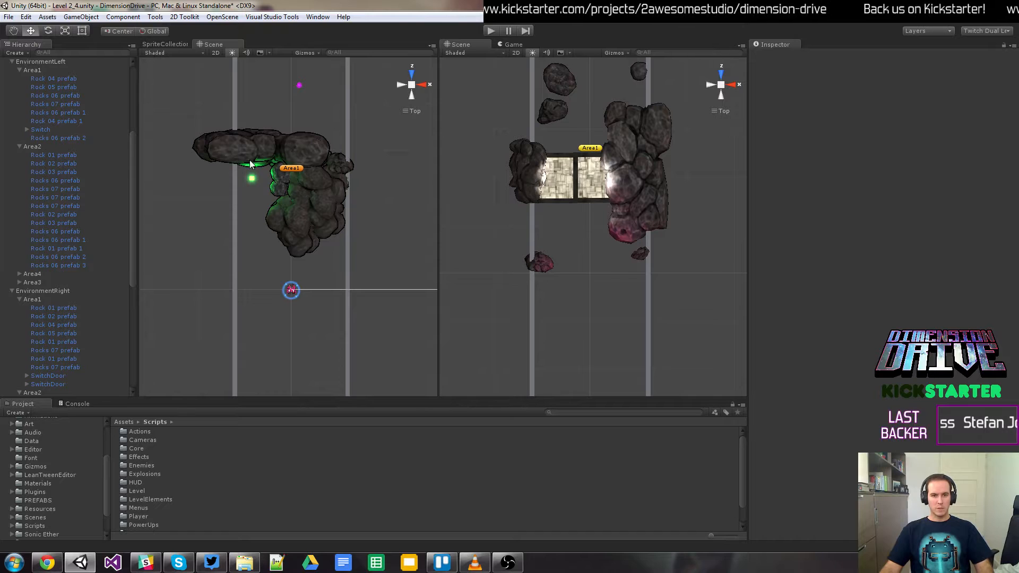
left_click(236, 159)
left_click(342, 166, "shift")
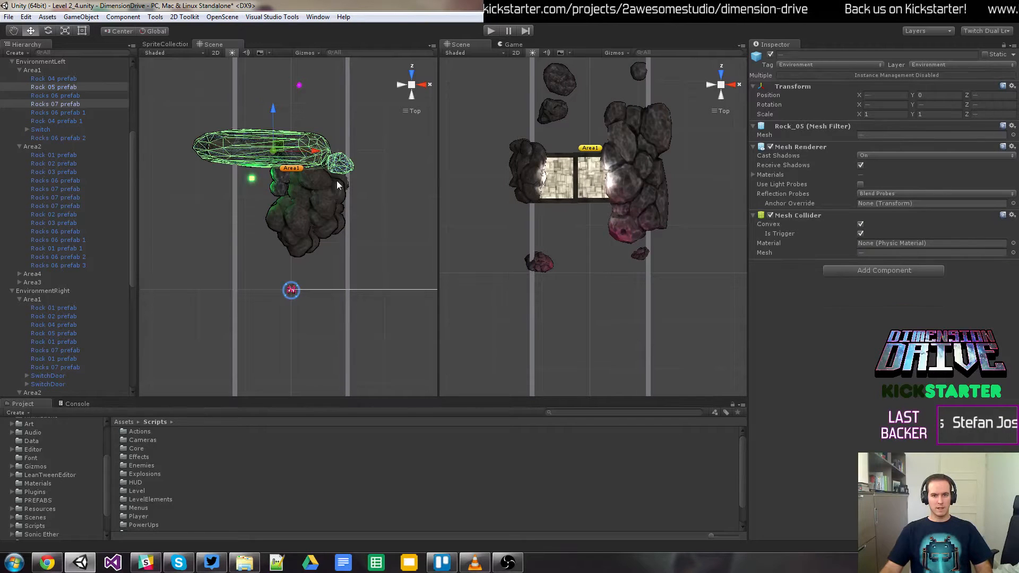
left_click(339, 183, "shift")
left_click(493, 31)
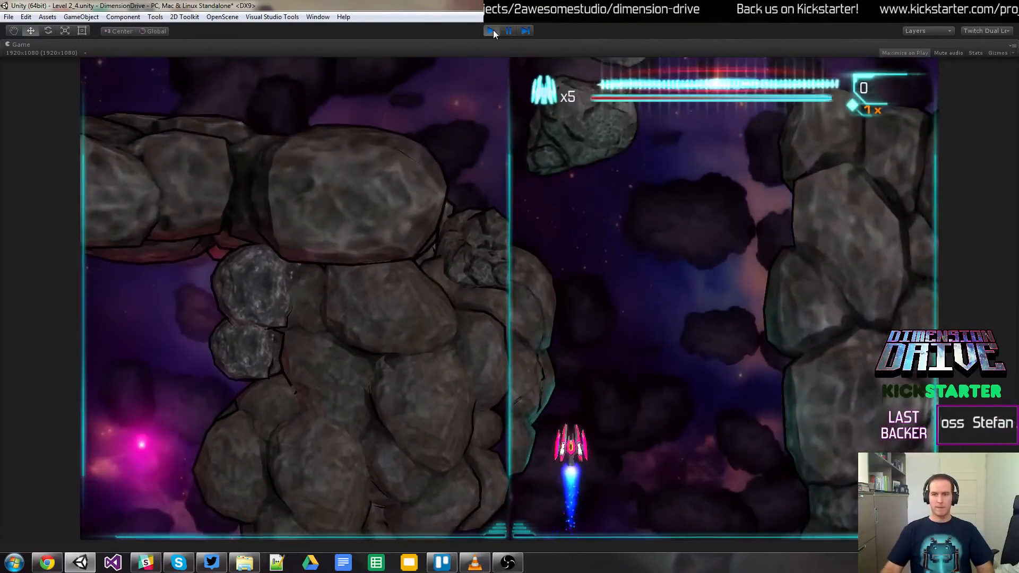
left_click(493, 29)
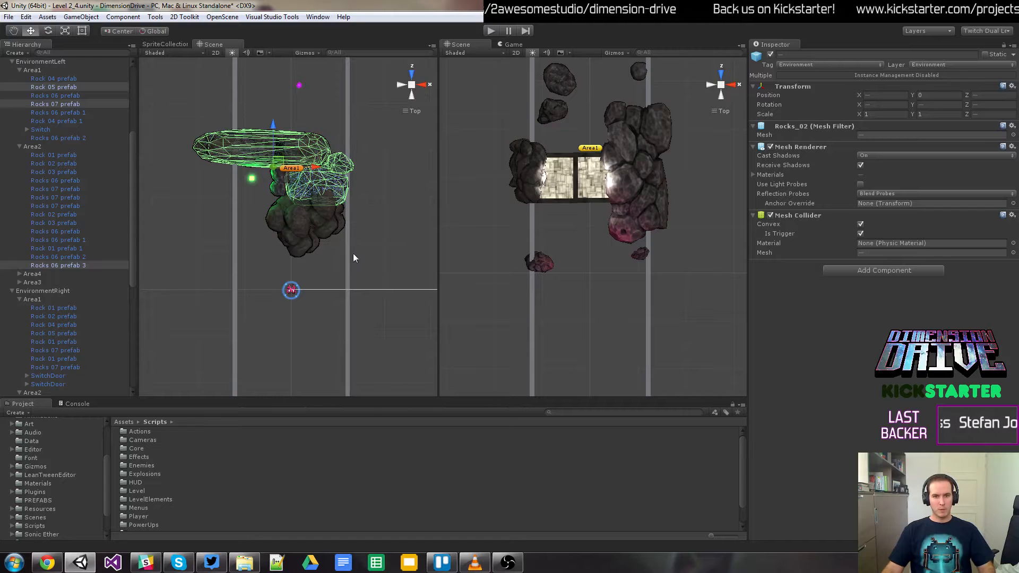
Step: Shift the left lane's barrier rocks and Switch together slightly up along Z, leaving the Area1 parent in place
left_click_drag(377, 264, 183, 103)
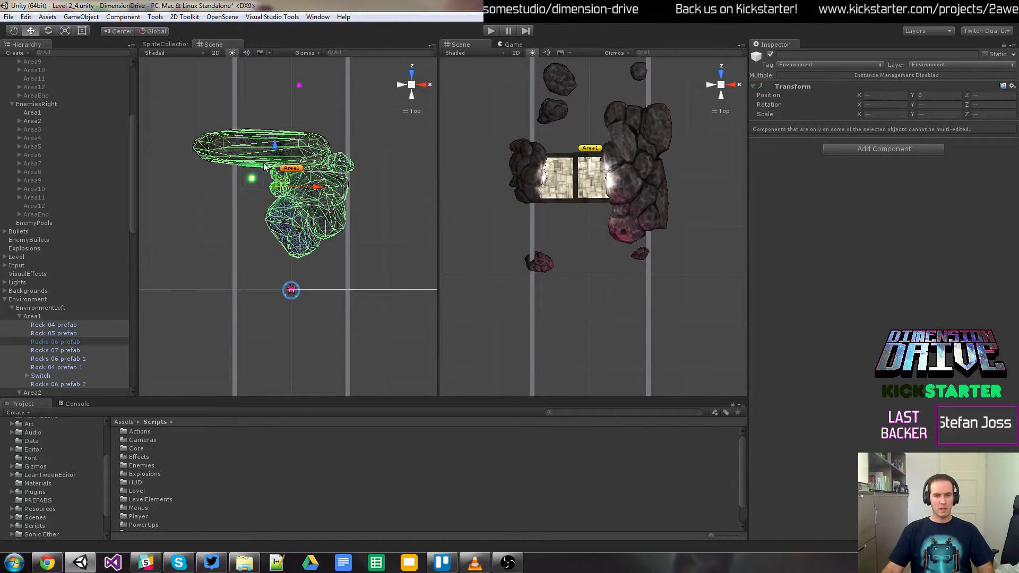
left_click_drag(276, 149, 276, 129)
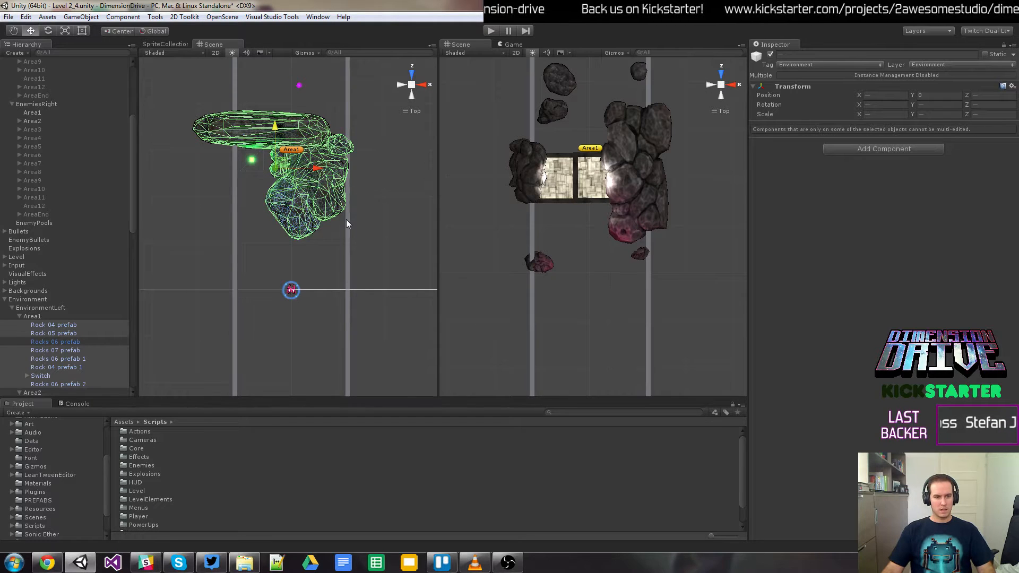
key("ctrl+z")
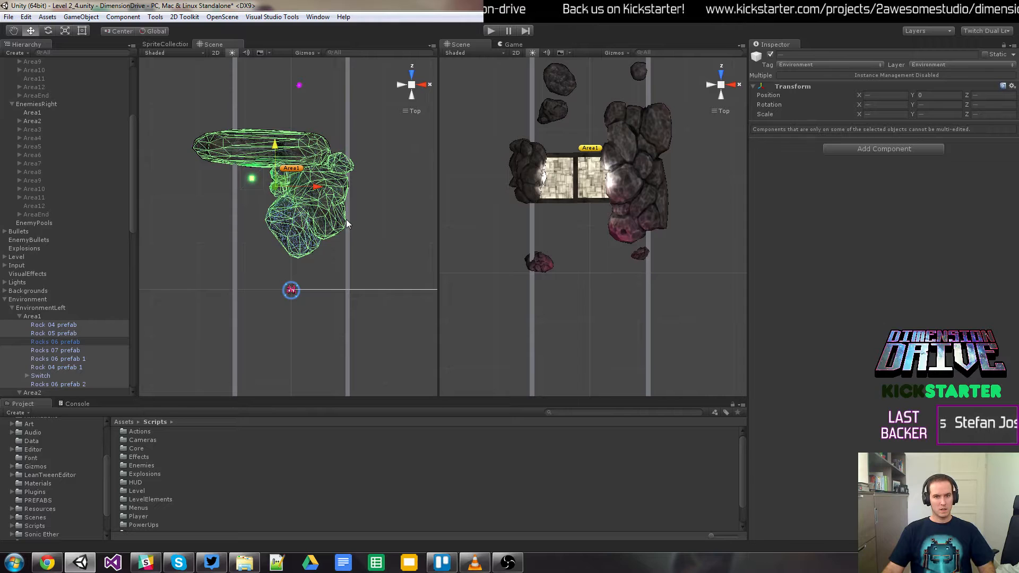
key("ctrl+z")
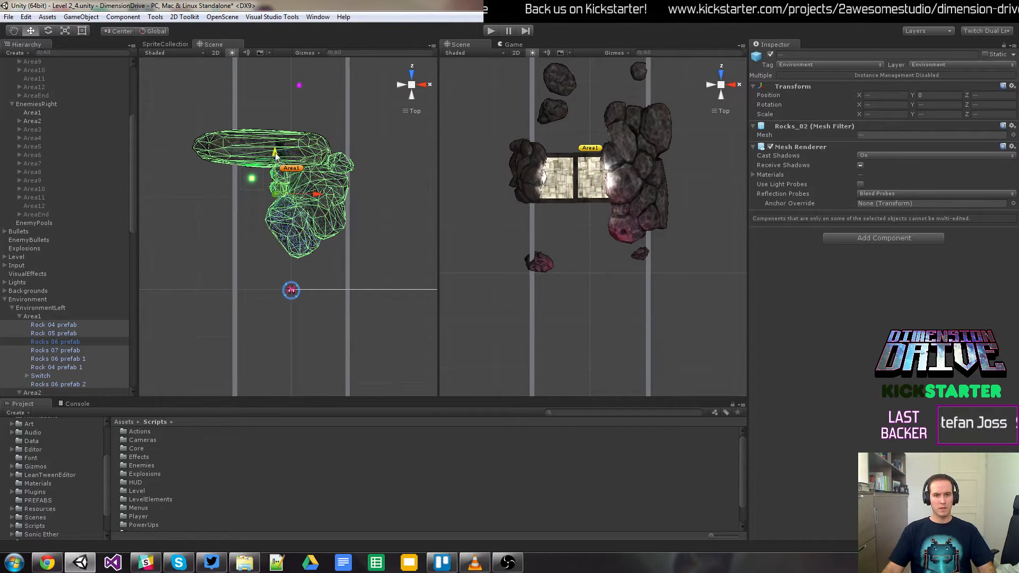
left_click_drag(275, 153, 273, 132)
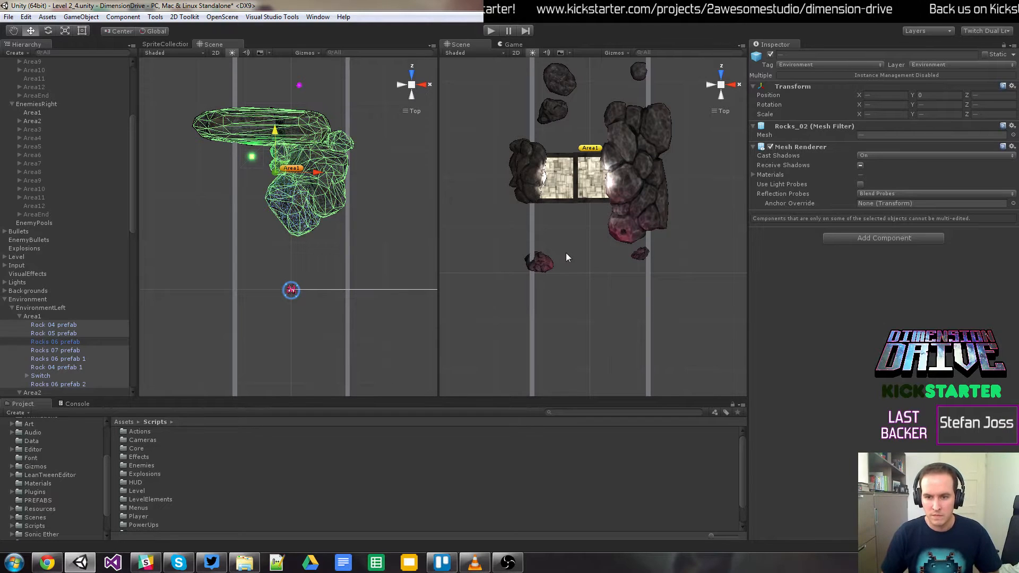
Step: Move both SwitchDoors in the right lane and the large rocks flanking them together up along Z
middle_click_drag(572, 236, 572, 246)
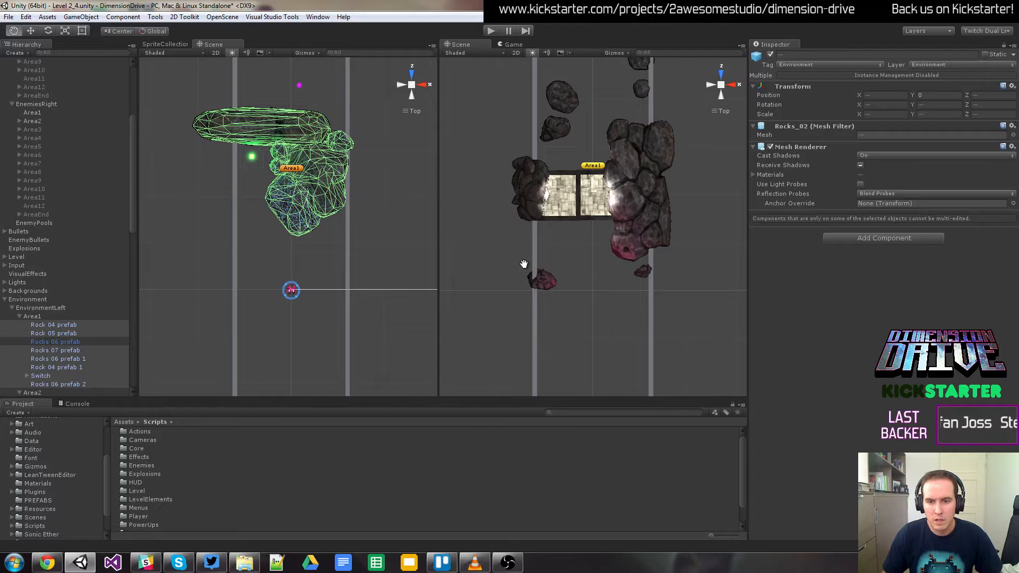
scroll(536, 273, "down", 2)
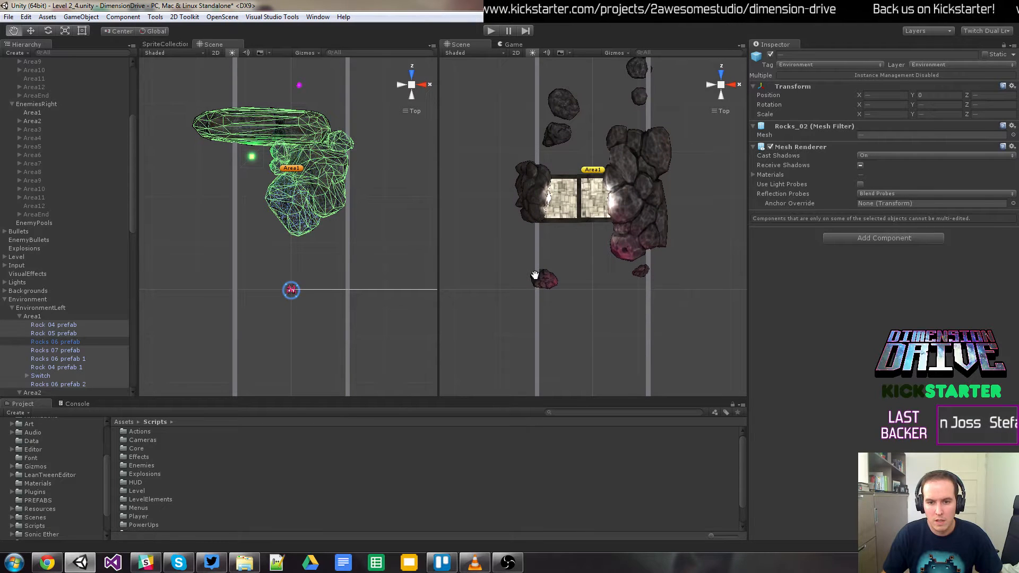
key("w")
left_click(566, 202)
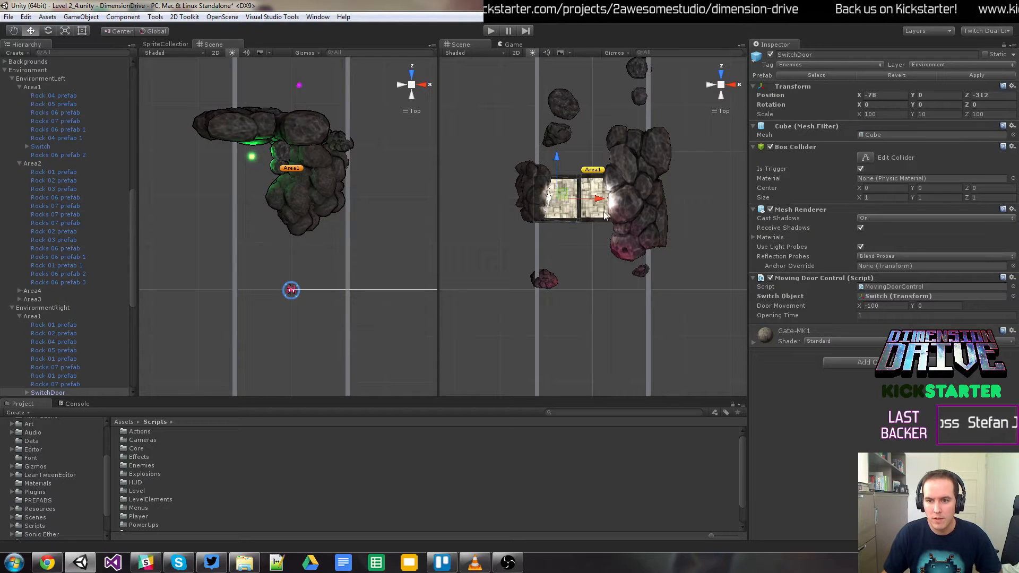
left_click(605, 212, "shift")
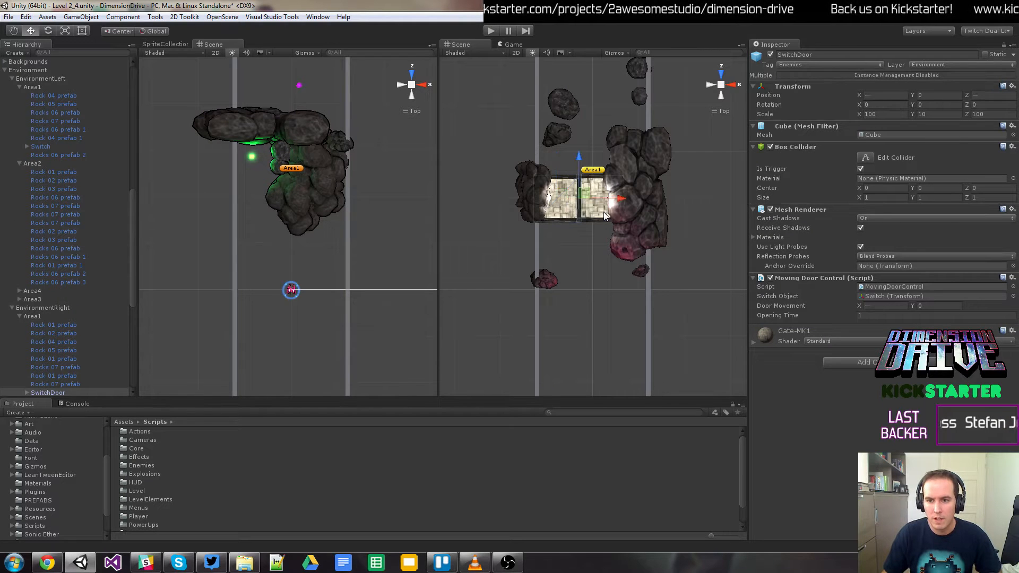
left_click(527, 179, "shift")
left_click(649, 213, "shift")
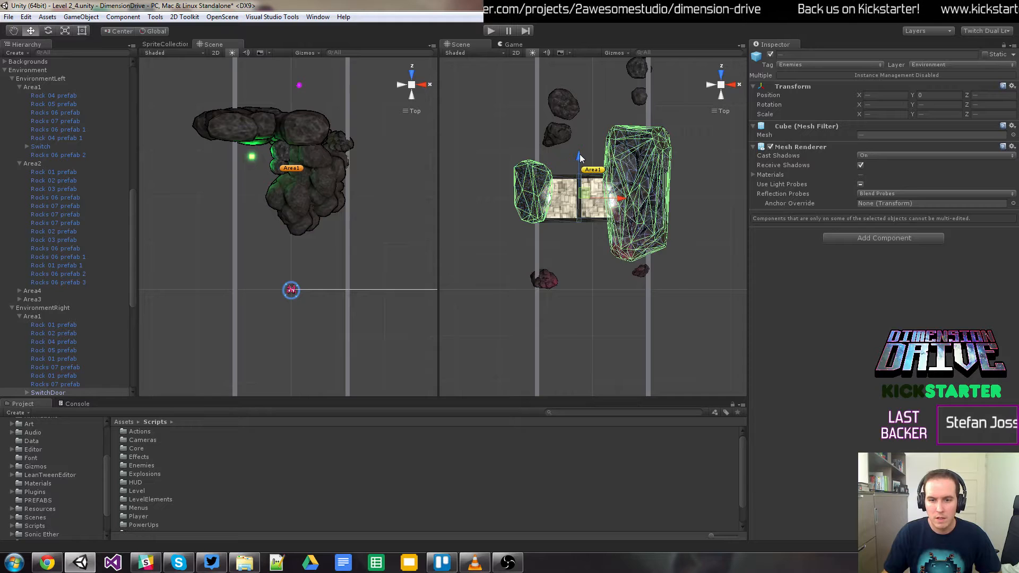
left_click_drag(580, 159, 576, 82)
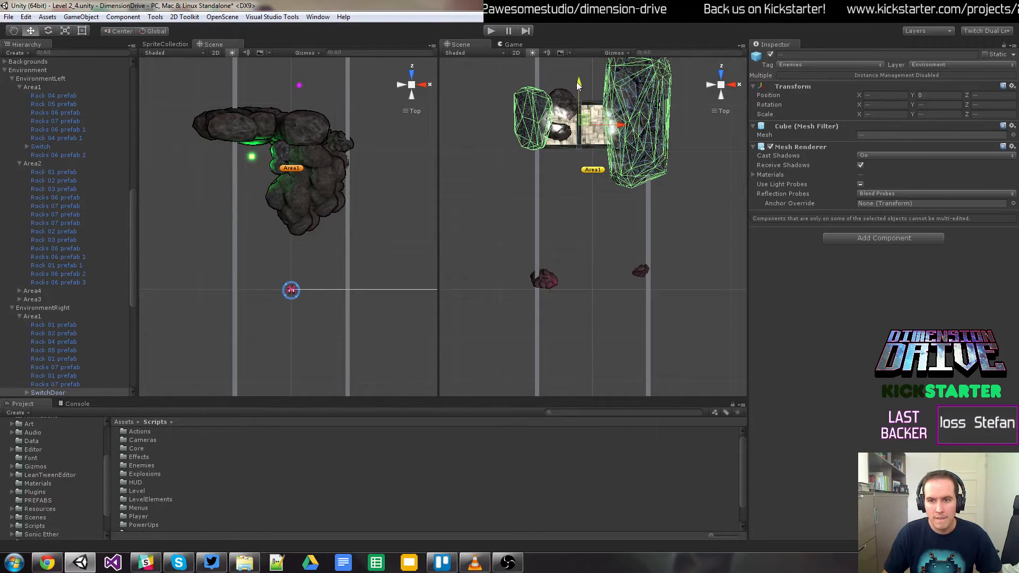
Step: Move Rock 05 prefab down along Z below the double door and Rock 02 prefab to X 108, Z -362
left_click(561, 139)
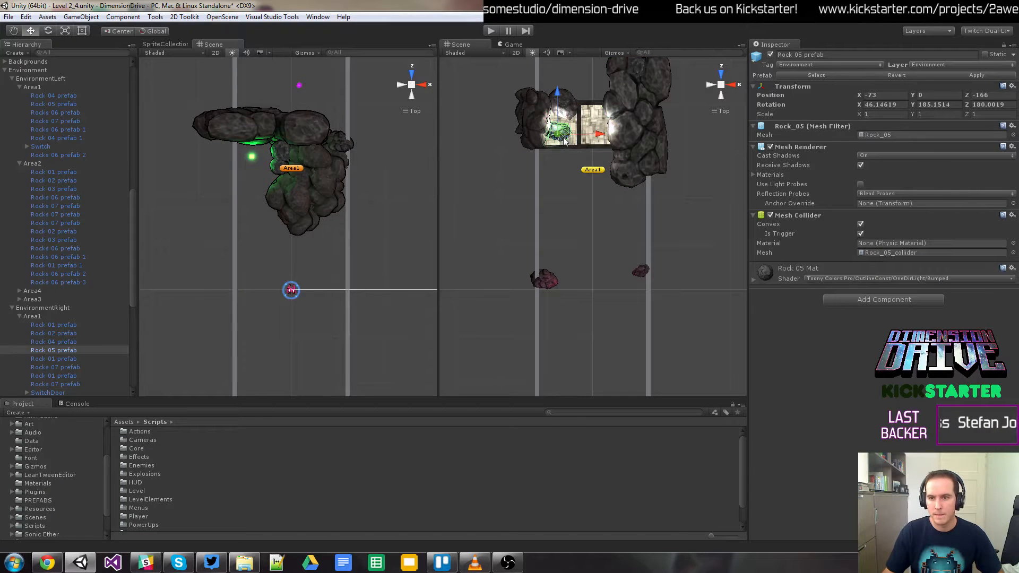
left_click_drag(557, 93, 558, 192)
left_click(559, 106)
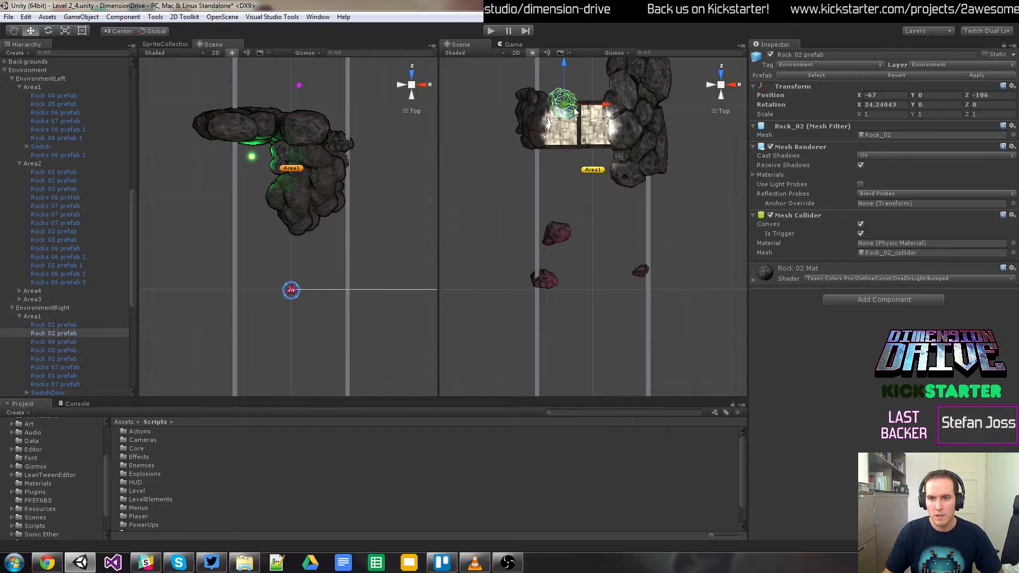
left_click_drag(559, 106, 648, 222)
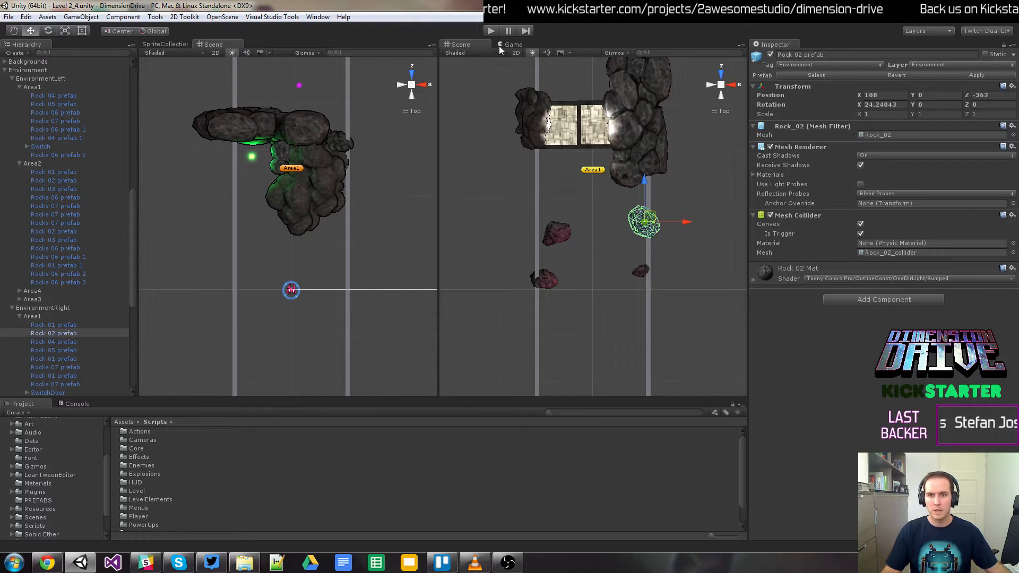
Step: Playtest the level by flying past the left rock barrier, switching lanes through the double door area and back, and stop the game
left_click(494, 31)
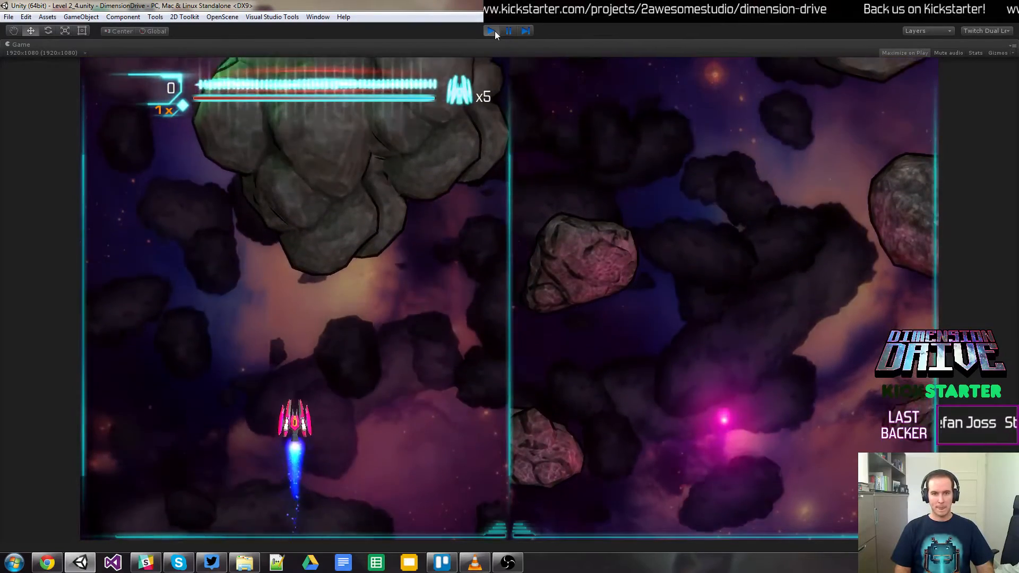
key("Left")
key("Up")
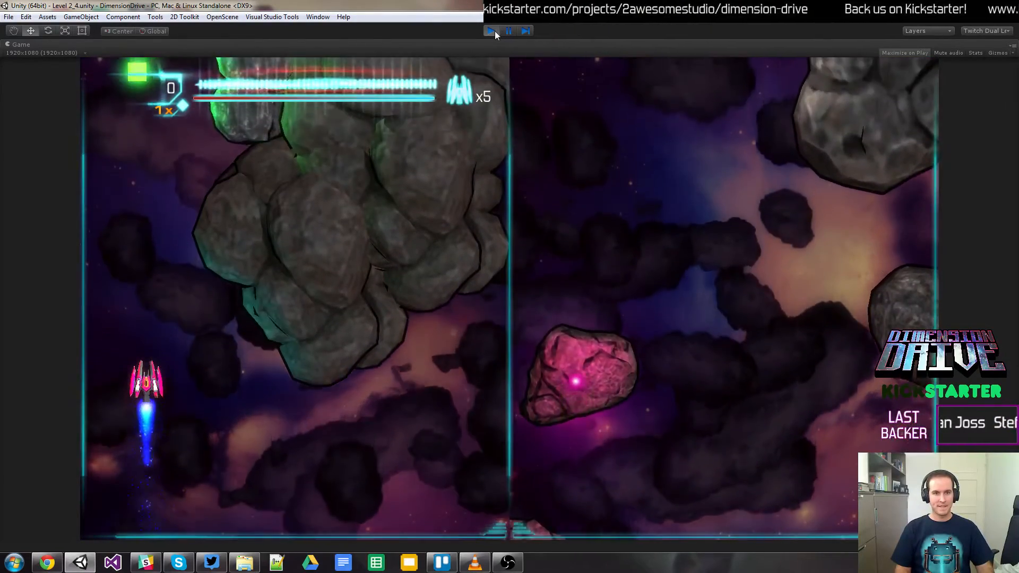
key("Left")
key("Right")
key("Left")
key("Up")
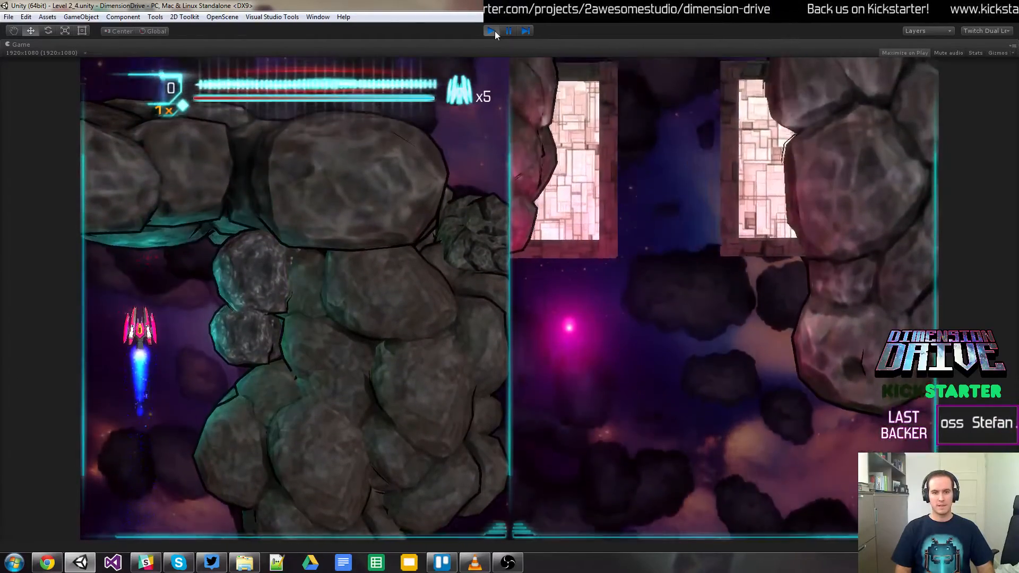
key("space")
key("Right")
key("Up")
key("Left")
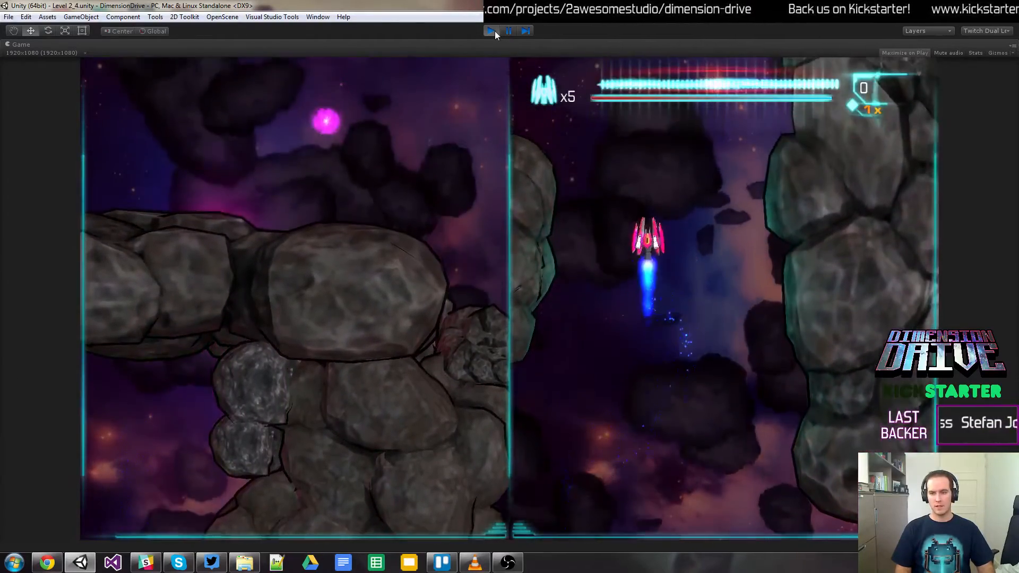
key("Right")
key("space")
key("Down")
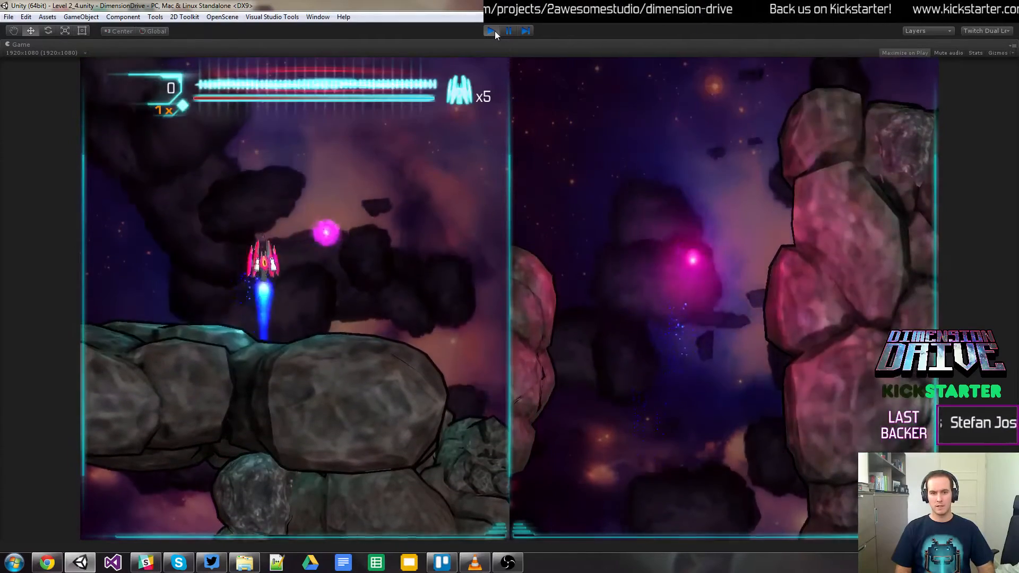
key("Right")
key("Left")
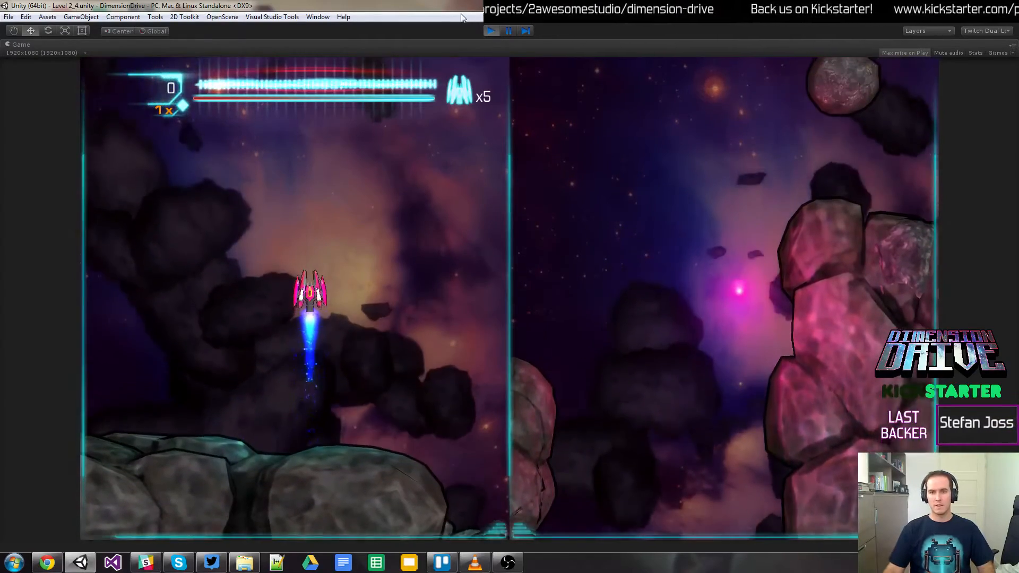
left_click(492, 31)
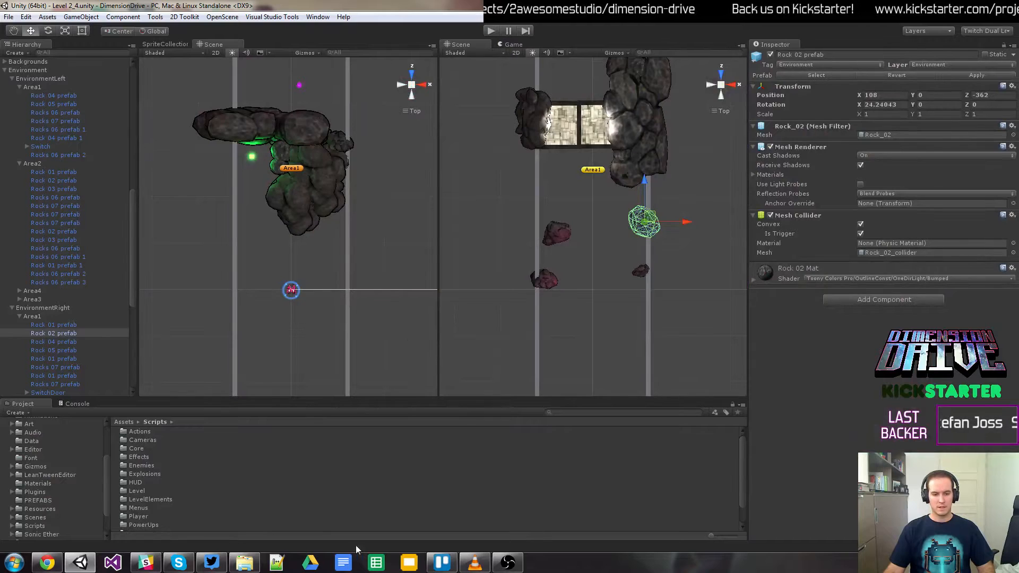
Step: Quit Skype
right_click(192, 560)
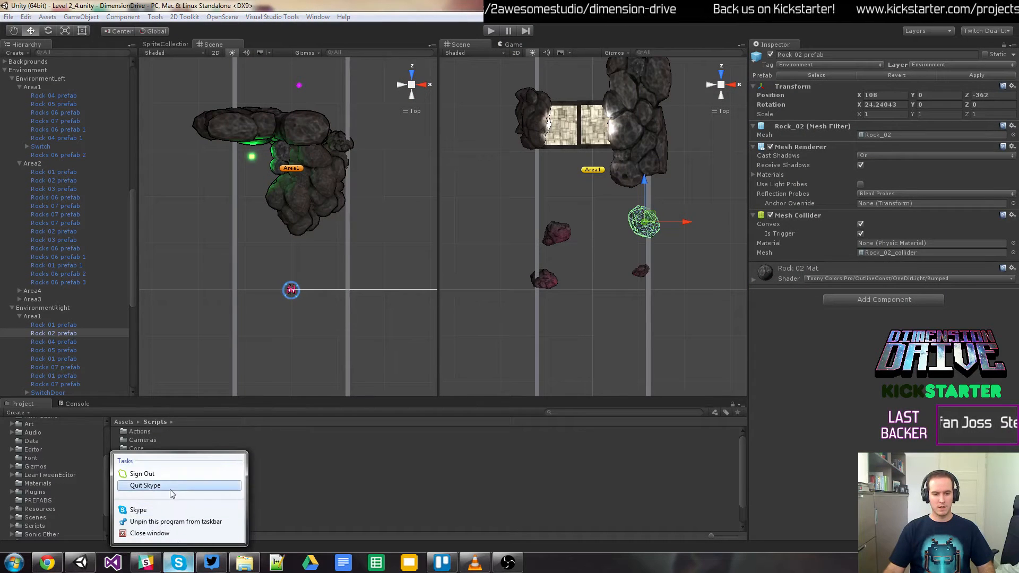
left_click(172, 498)
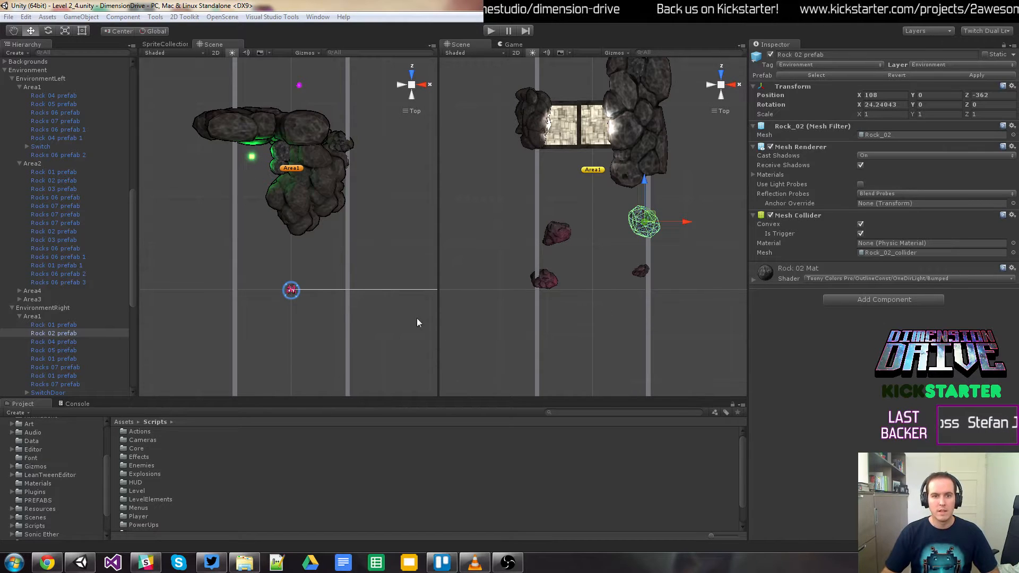
Step: Examine the rock layout from Area1 up into Area2 in both the left and right lane views
left_click(331, 205)
left_click(334, 248)
key("q")
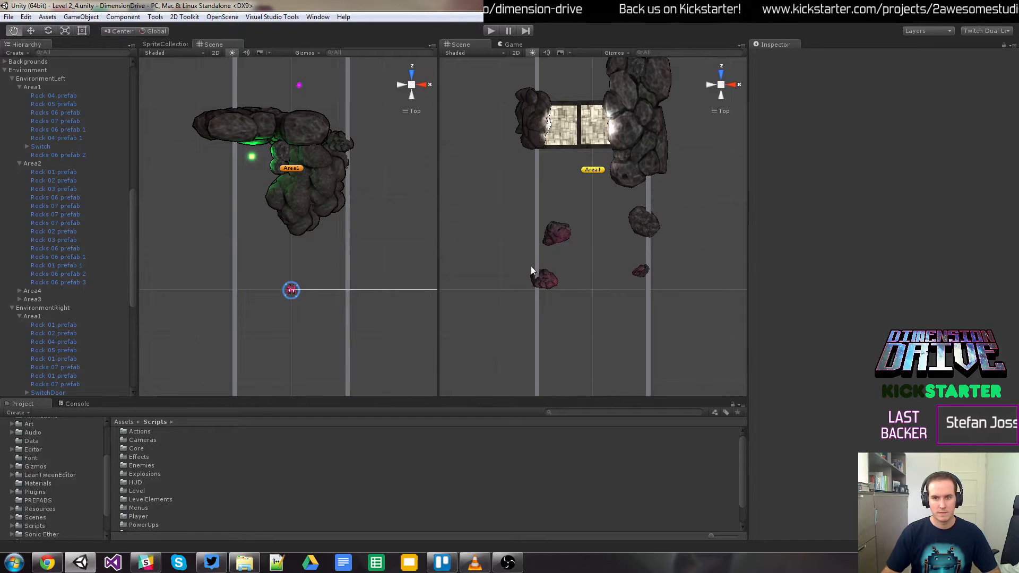
left_click_drag(598, 205, 600, 258)
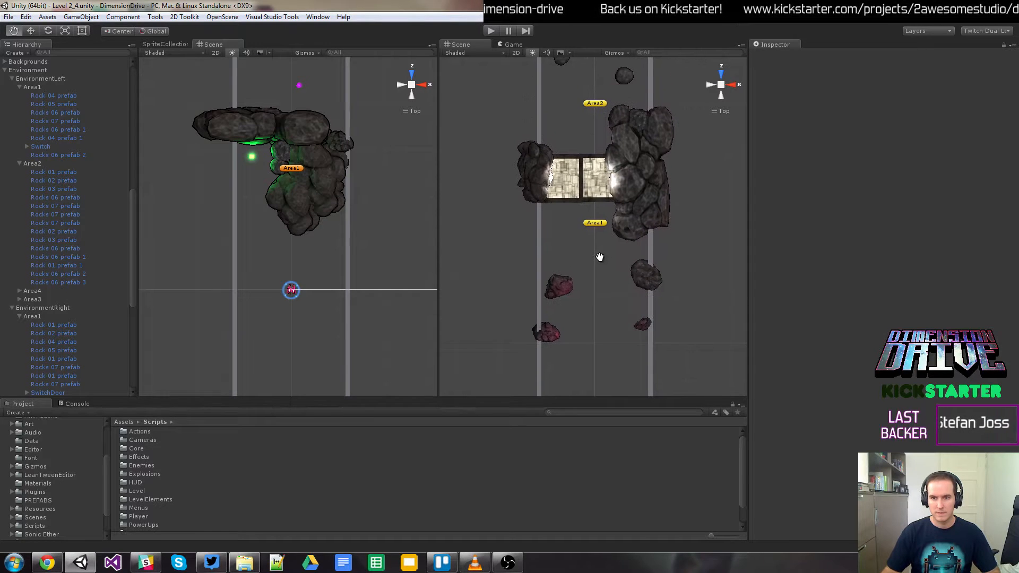
left_click_drag(305, 114, 307, 189)
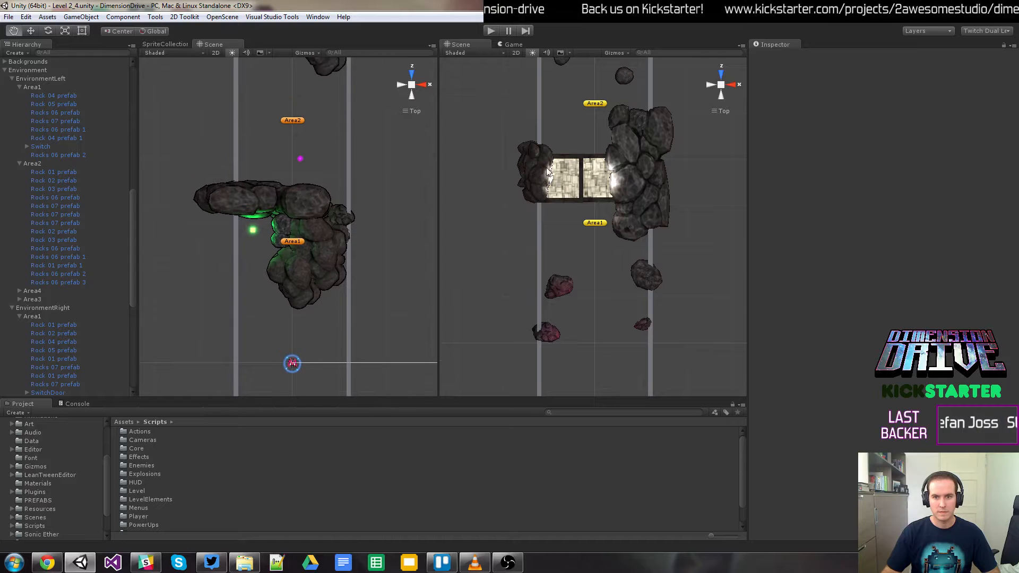
left_click_drag(587, 131, 587, 160)
left_click_drag(333, 164, 320, 231)
left_click_drag(565, 184, 566, 252)
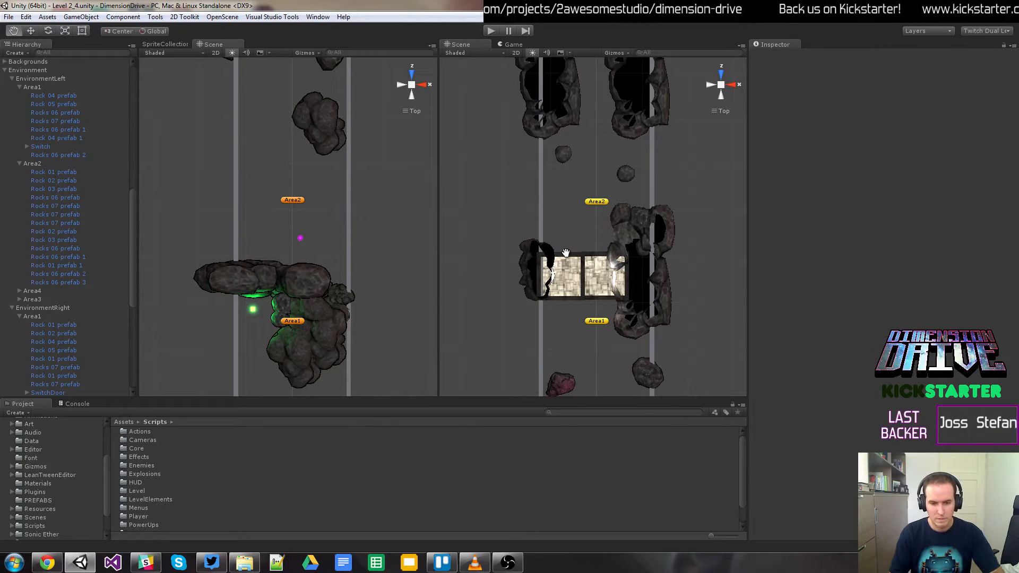
scroll(566, 276, "down", 1)
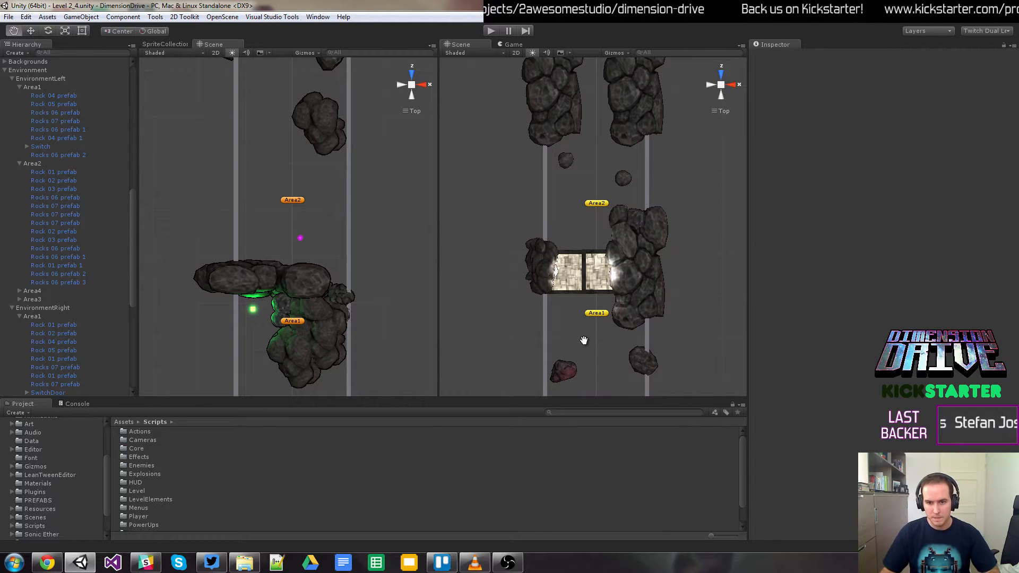
left_click_drag(584, 347, 584, 356)
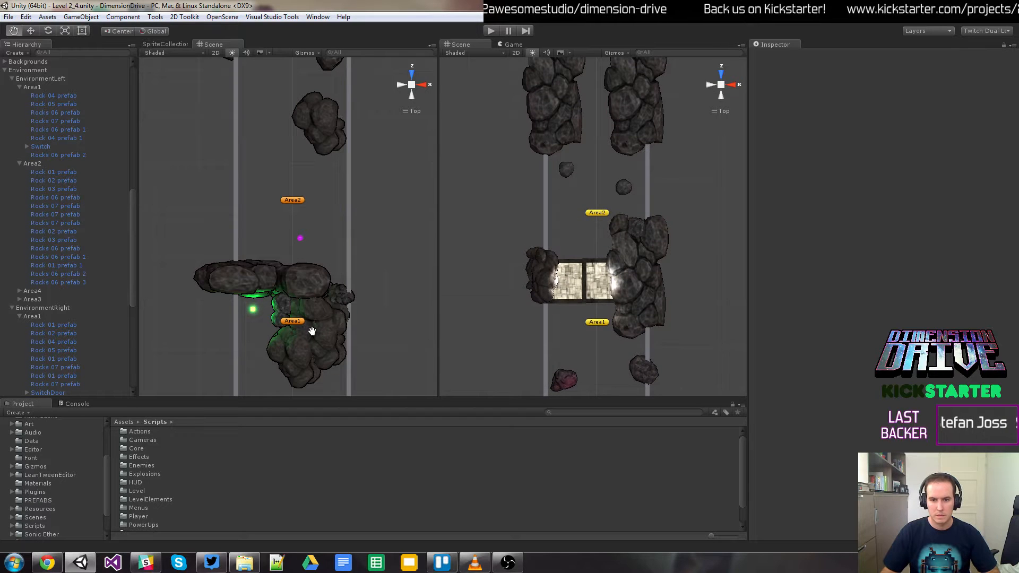
scroll(312, 331, "down", 1)
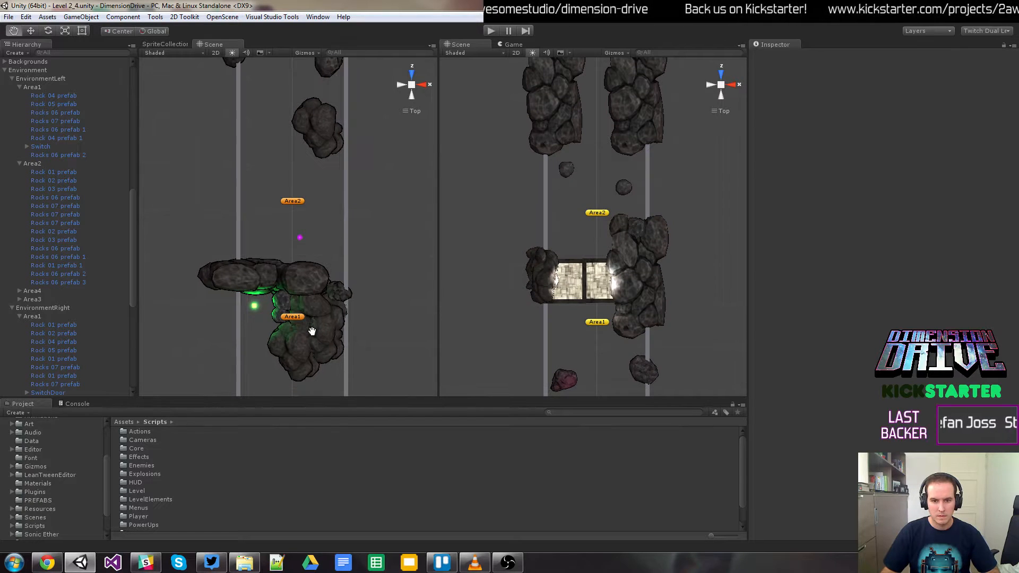
scroll(312, 332, "down", 2)
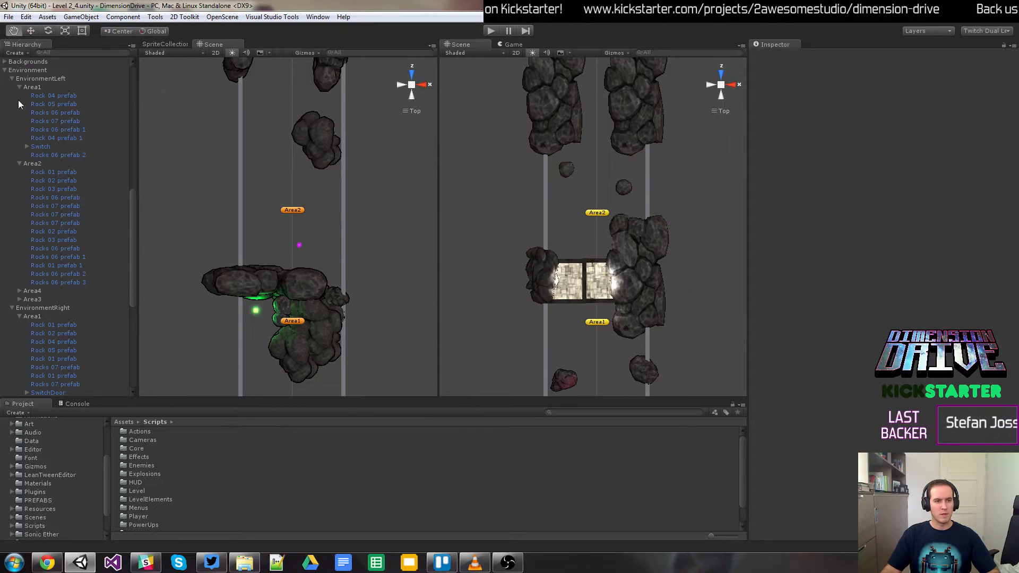
Step: Collapse the Environment group and look through the project's Resources folders, including the prefabs in LevelElements
left_click(7, 72)
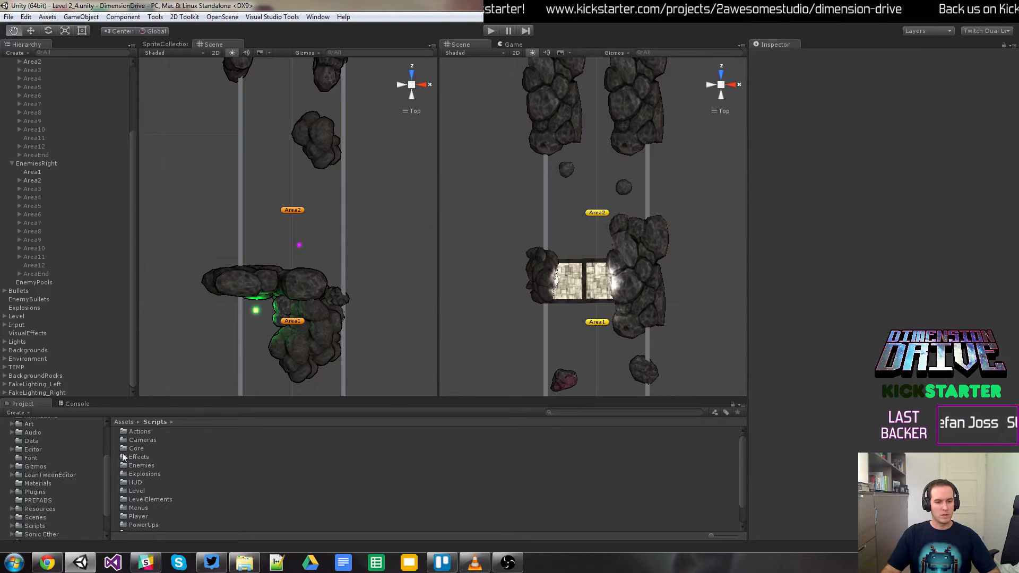
left_click(32, 510)
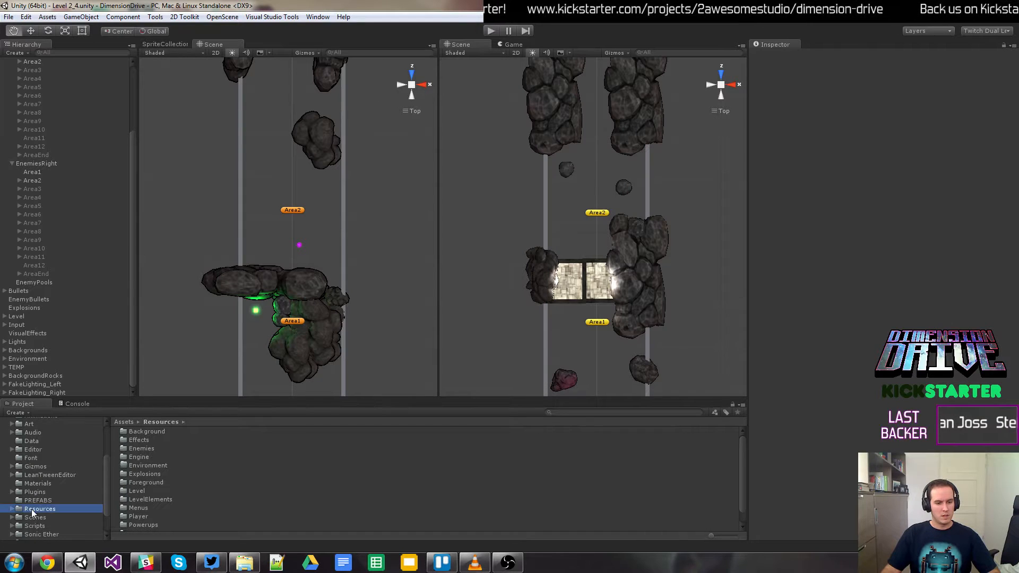
left_click(140, 517)
scroll(153, 488, "down", 1)
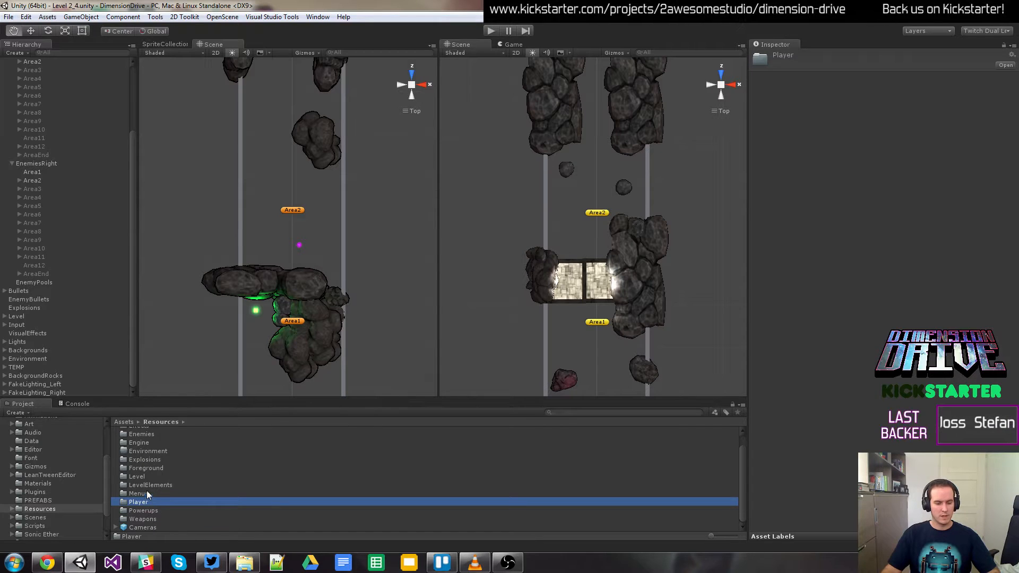
scroll(148, 492, "up", 1)
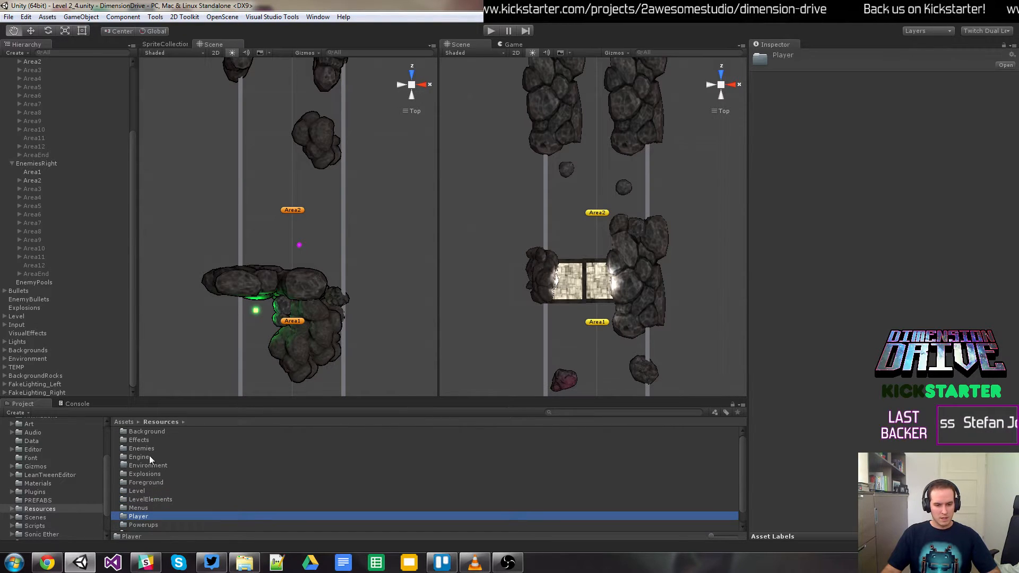
left_click(144, 500)
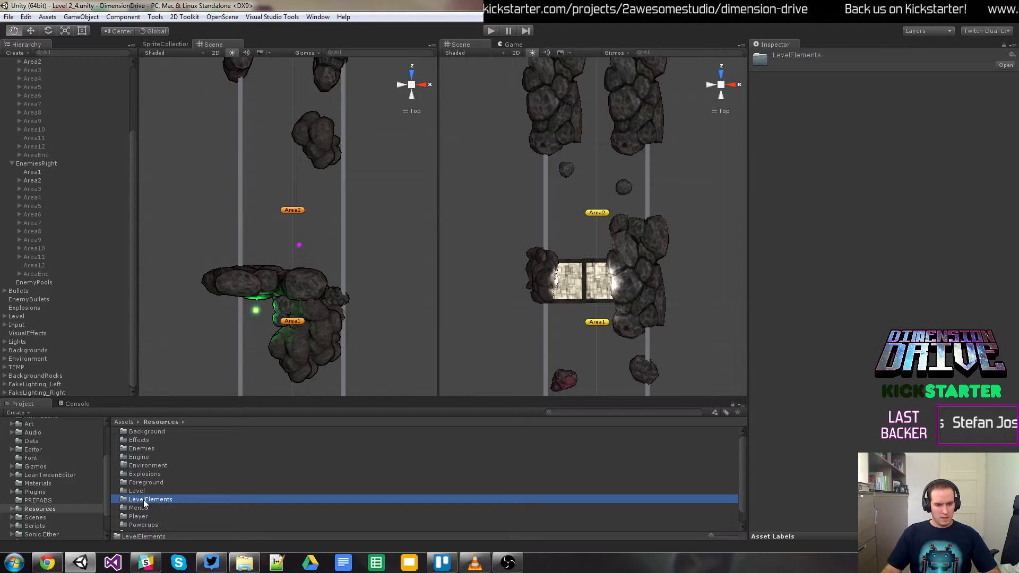
double_click(142, 500)
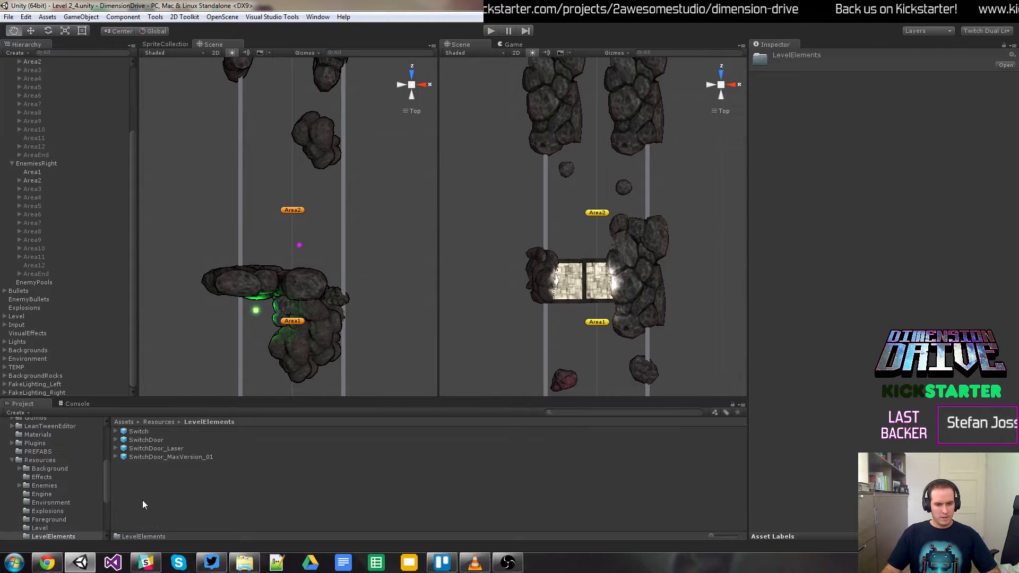
left_click(152, 422)
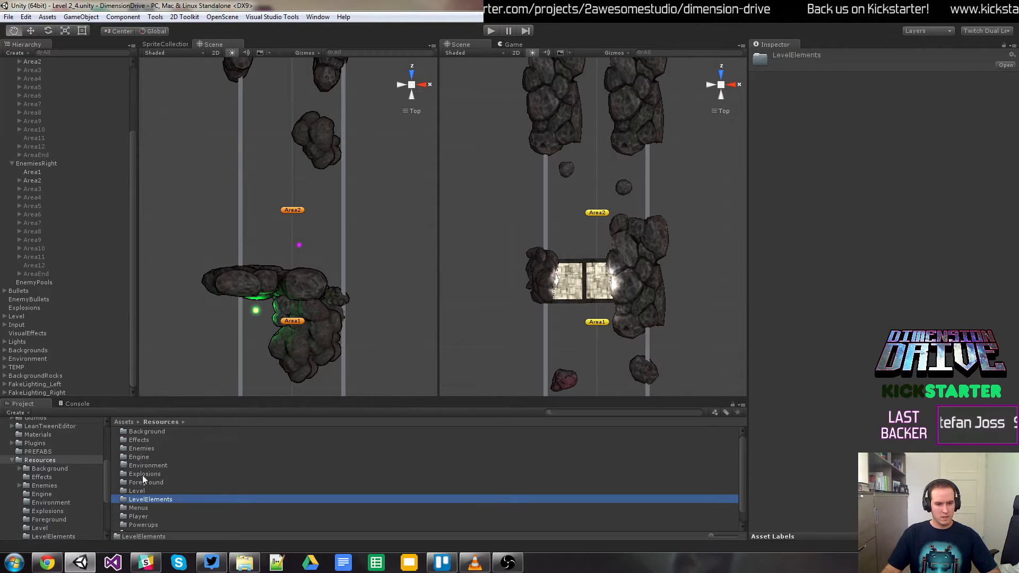
Step: Find the TL_MK1 prefab in the Spawner folder of the (TL) Ashajul Laser Turret enemy resources
double_click(142, 449)
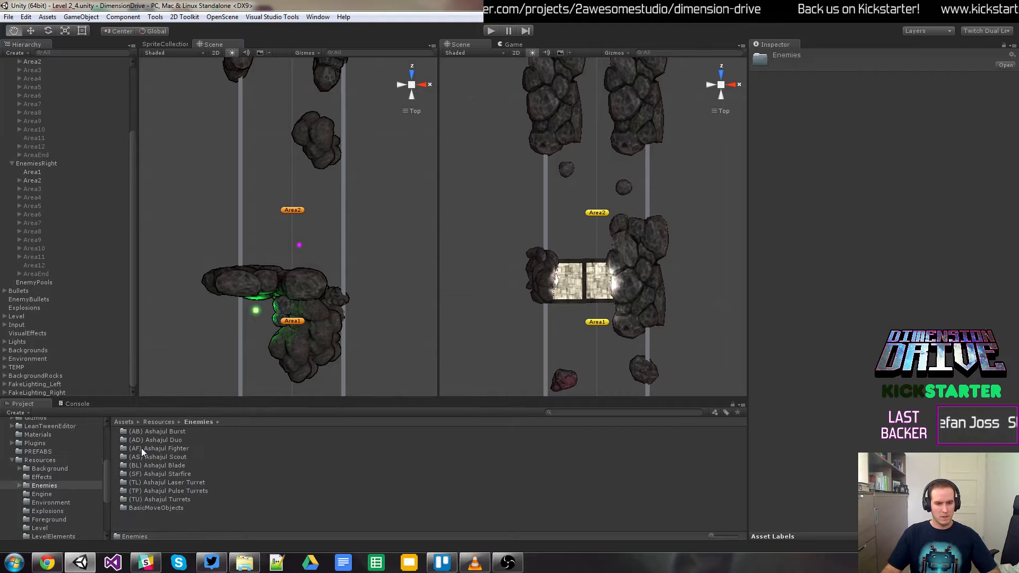
double_click(168, 500)
left_click(197, 422)
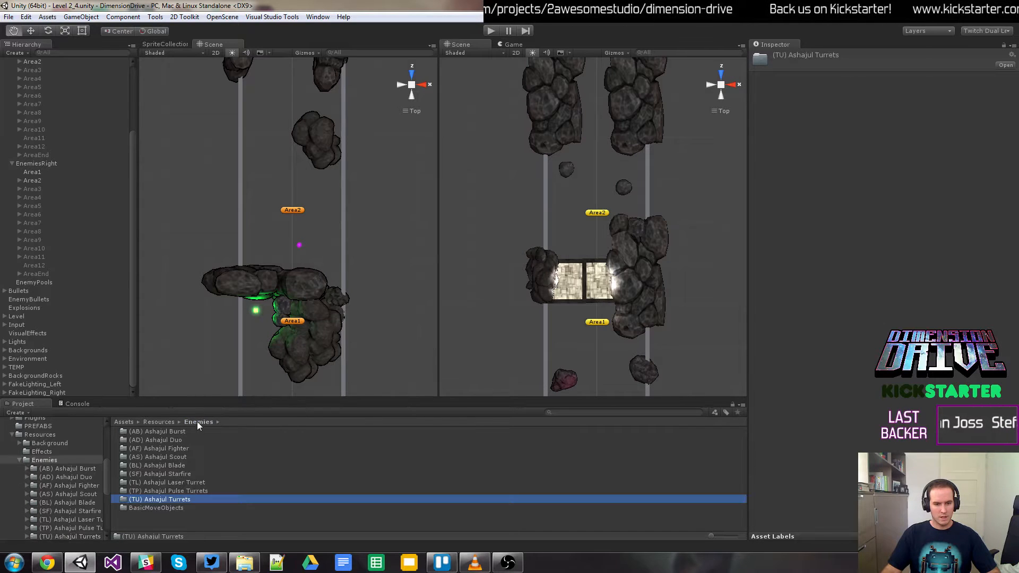
double_click(150, 484)
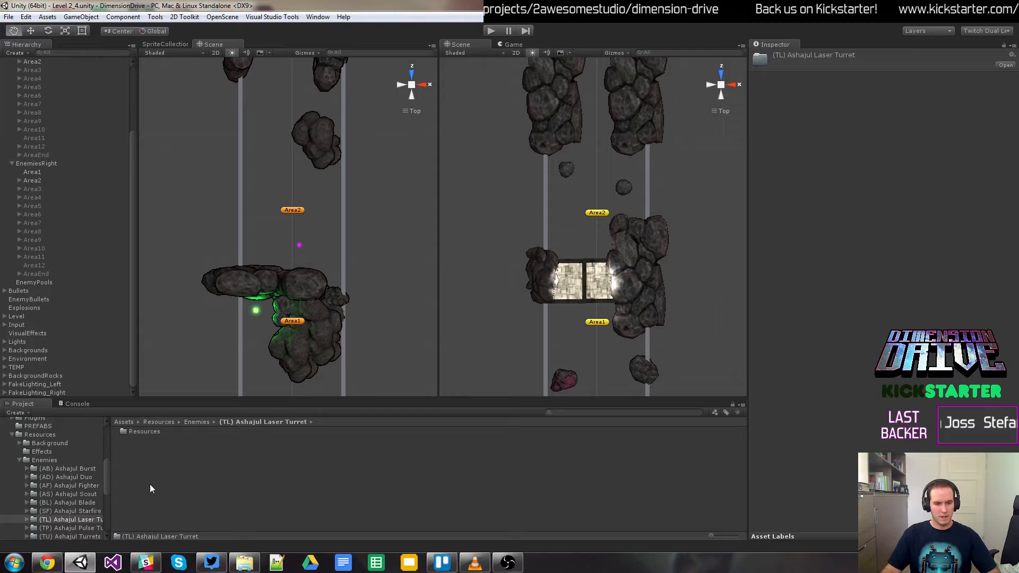
double_click(138, 433)
double_click(136, 449)
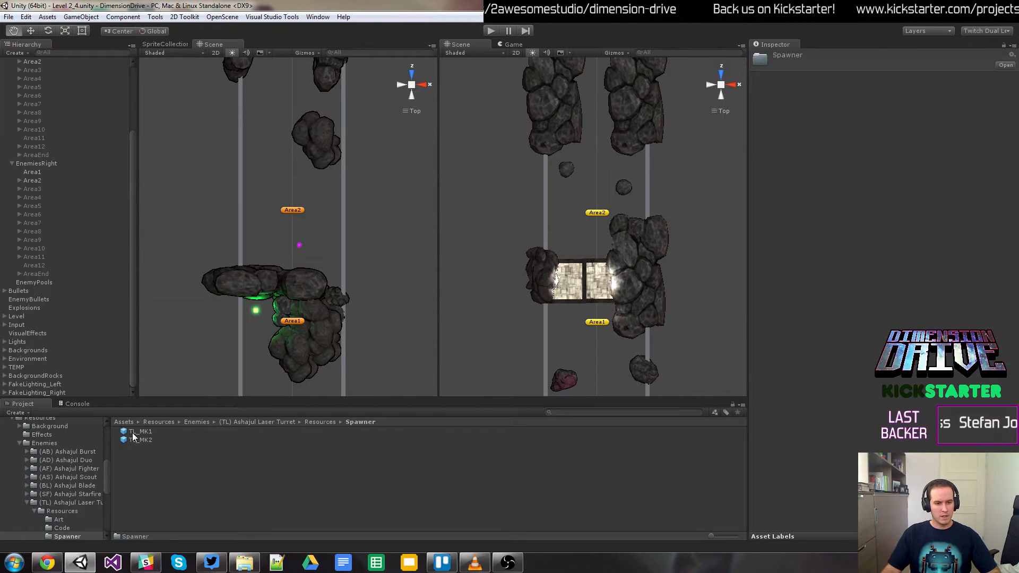
left_click(139, 433)
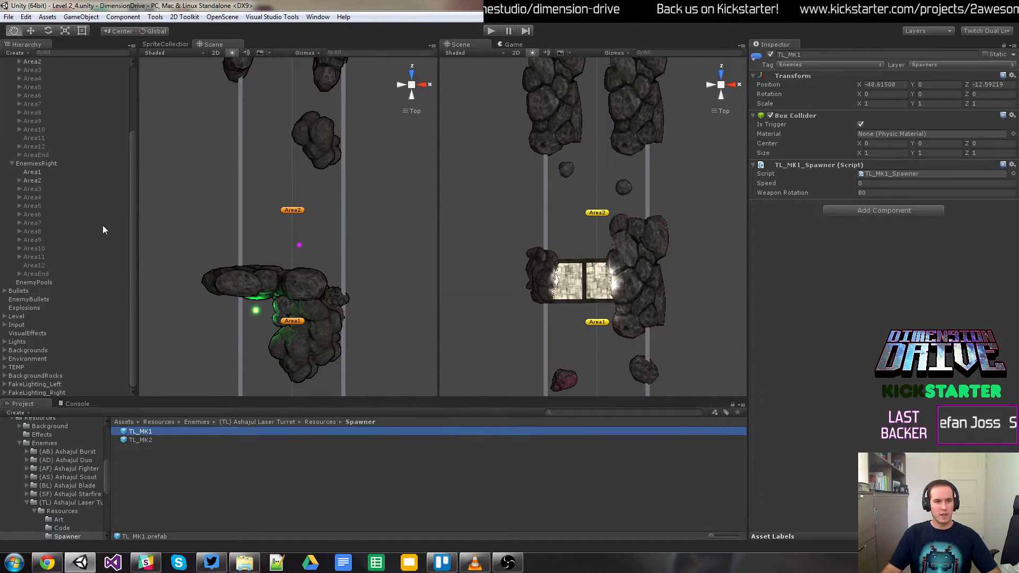
Step: Add the TL_MK1 spawner to Area2 of EnemiesRight and position it above the double door at X -60, Z -23
left_click(20, 181)
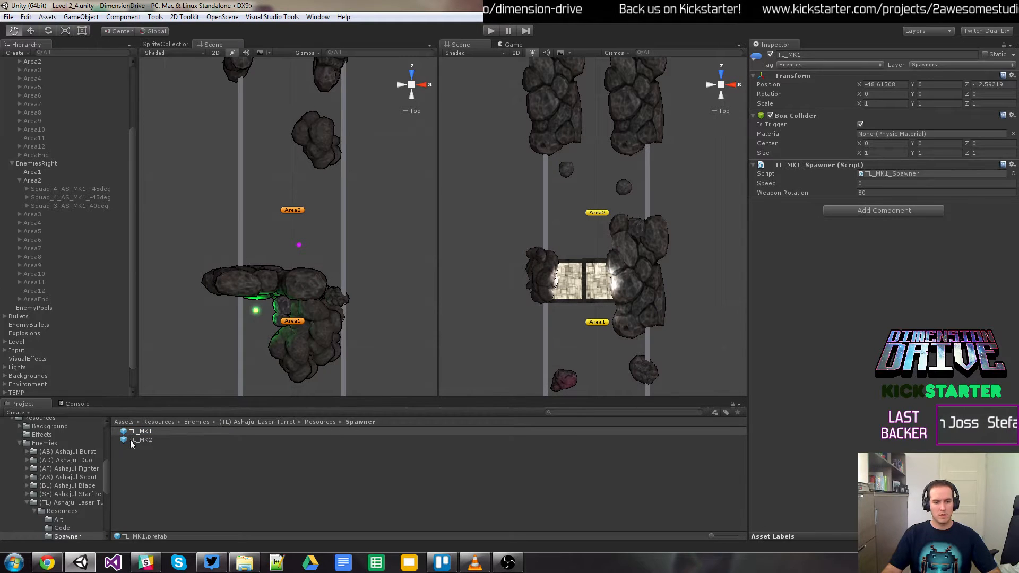
left_click_drag(138, 432, 39, 181)
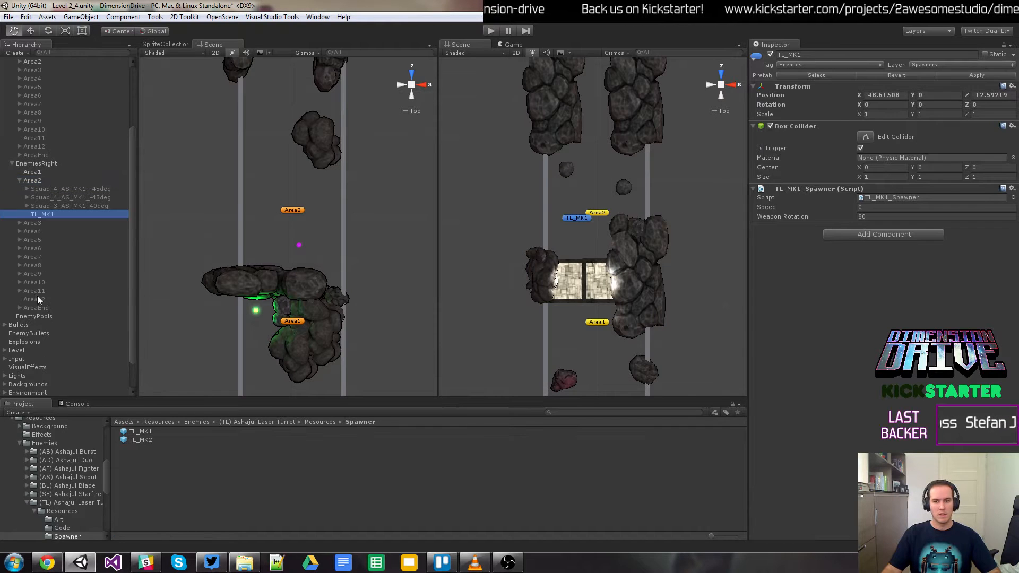
key("w")
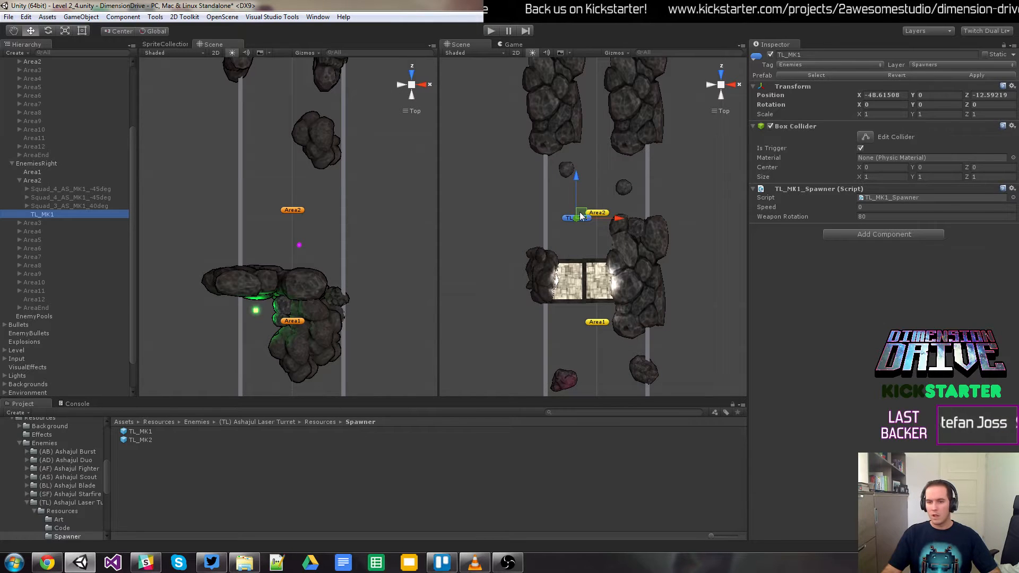
mouse_move(580, 216)
left_mouse_down("ctrl")
mouse_move(577, 184)
mouse_move(577, 221)
left_mouse_up("ctrl")
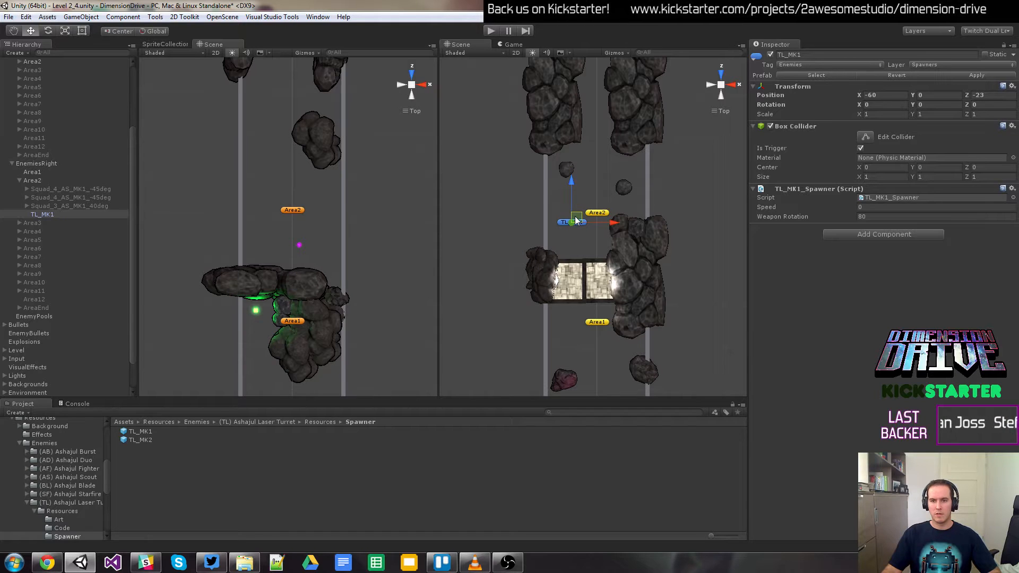
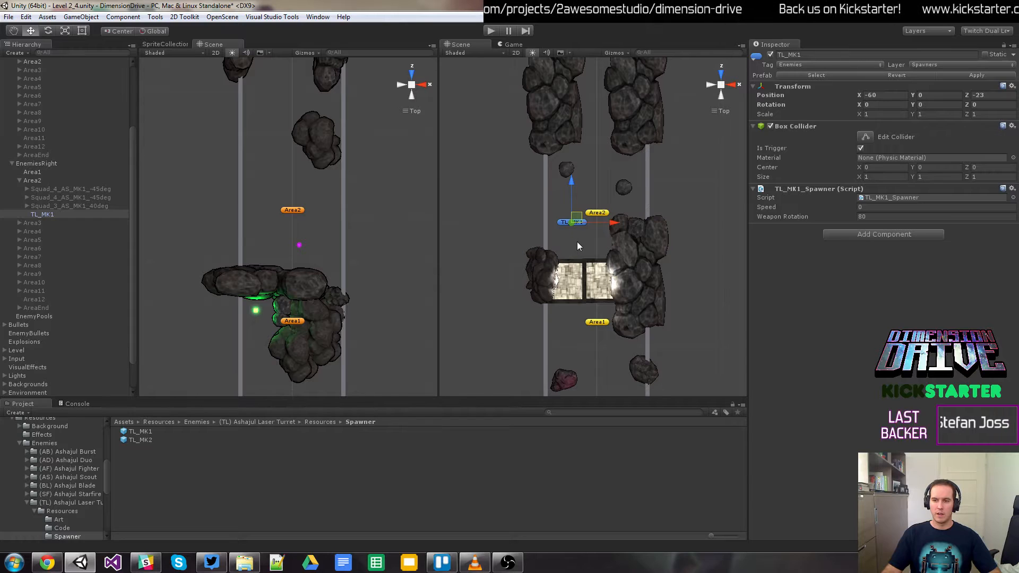
scroll(575, 235, "up", 2)
scroll(577, 244, "down", 2)
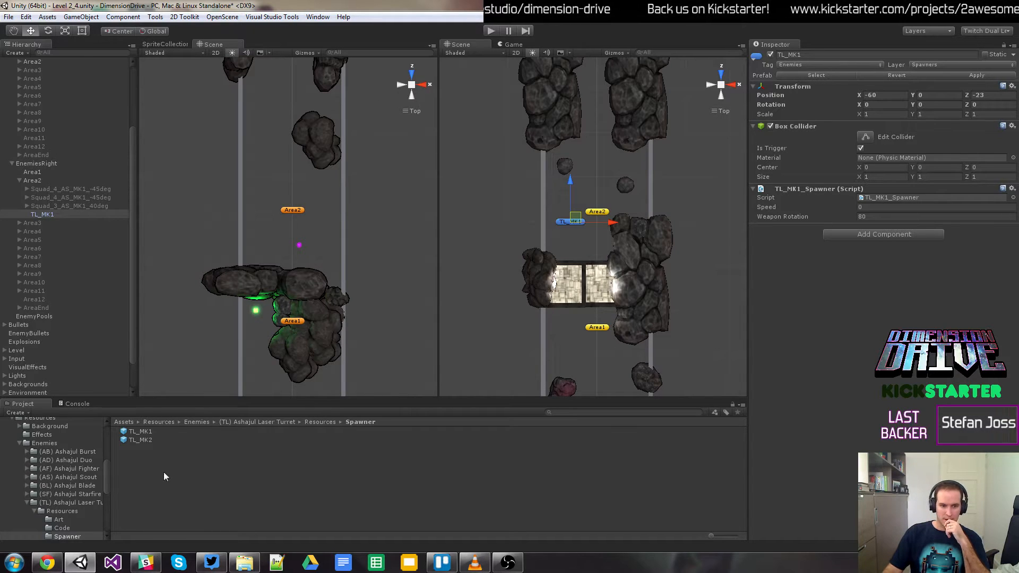
Step: Select the Cameras object and examine its view bounds against the rocks, door and area markers in both lane views
left_click(62, 513)
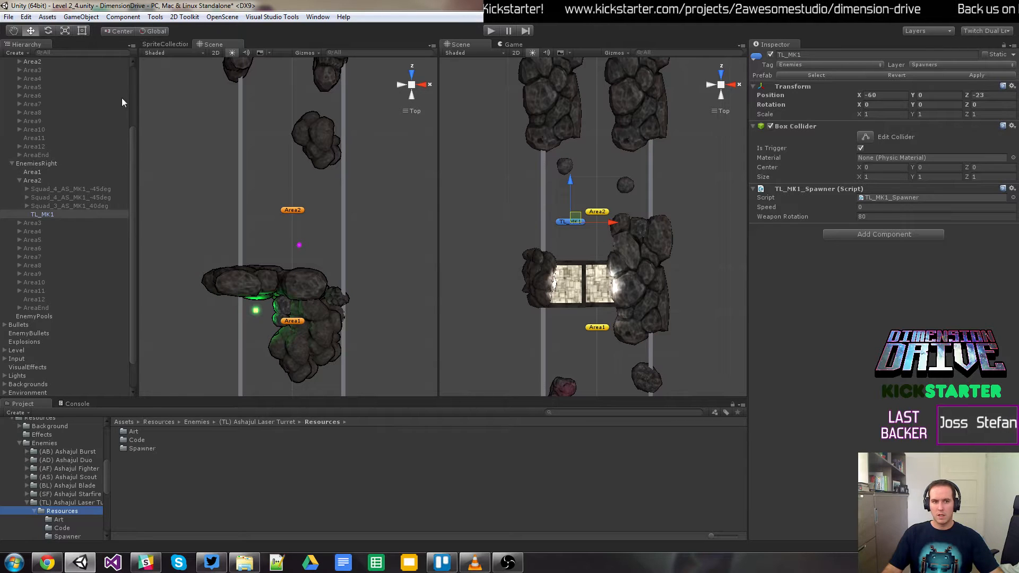
scroll(128, 96, "up", 4)
left_click(30, 82)
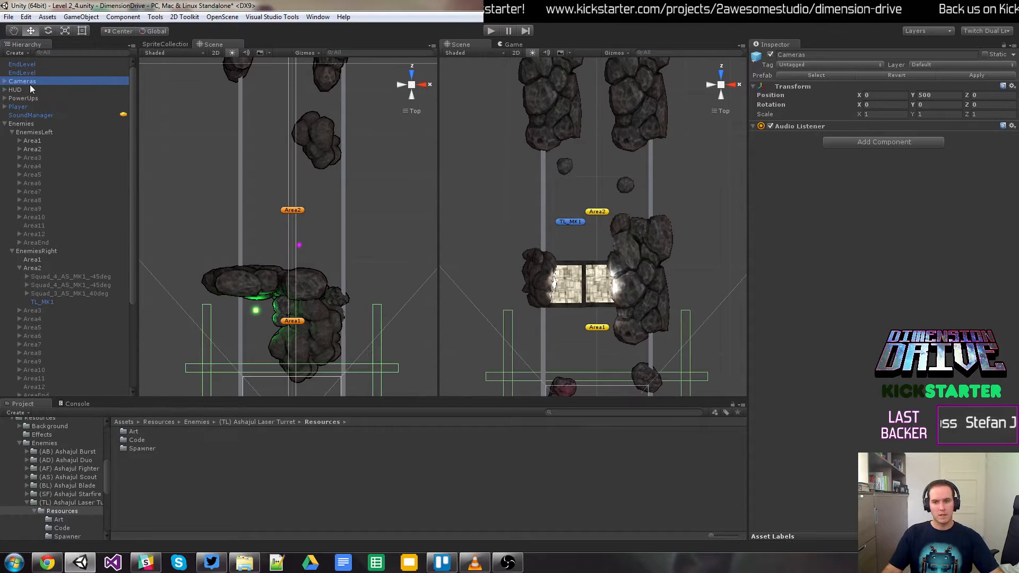
middle_click_drag(603, 332, 602, 241)
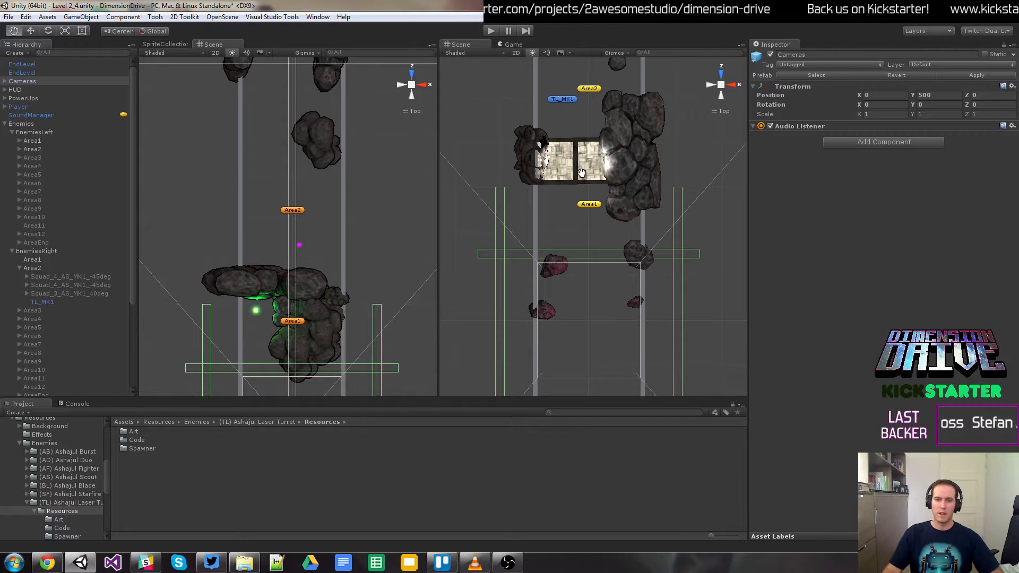
left_click_drag(582, 162, 580, 242)
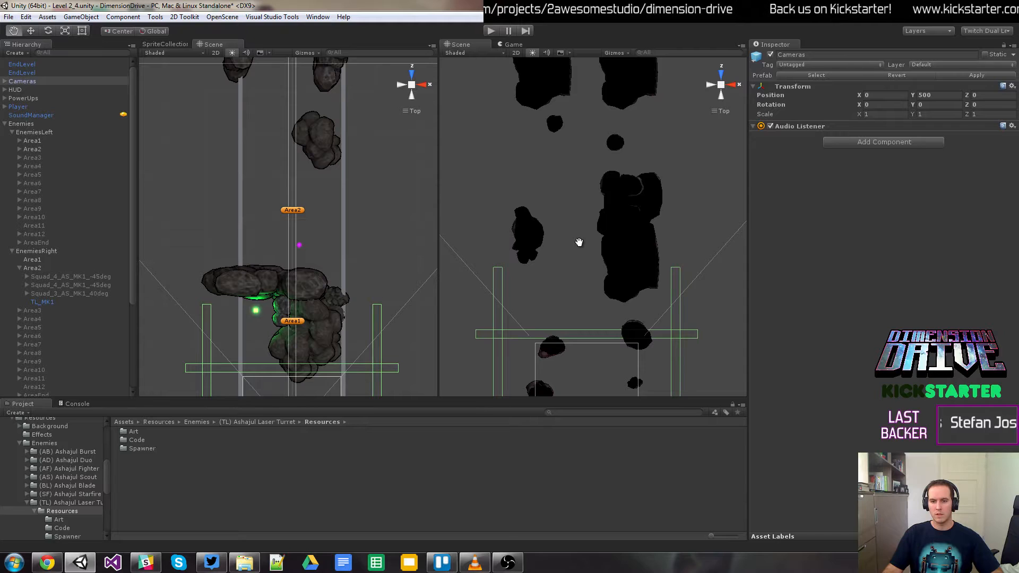
scroll(568, 283, "down", 3)
left_click_drag(567, 281, 567, 290)
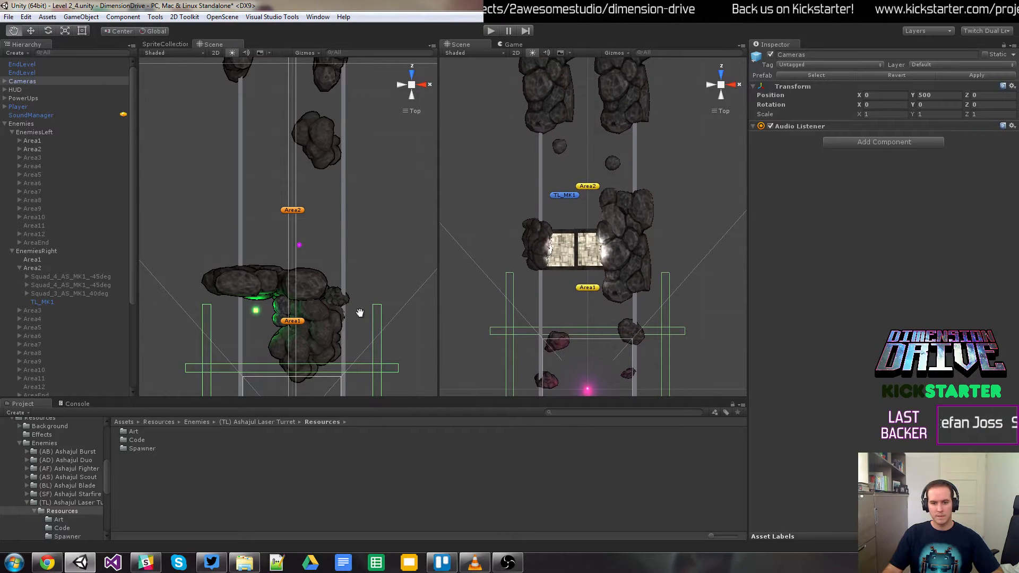
scroll(357, 331, "down", 1)
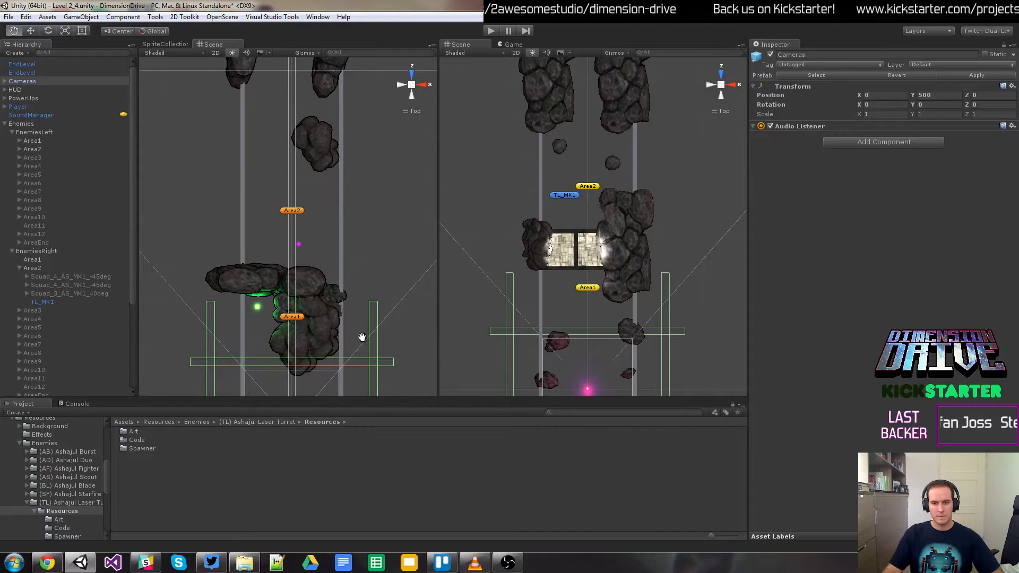
mouse_move(362, 338)
left_mouse_down()
mouse_move(365, 314)
mouse_move(364, 342)
left_mouse_up()
scroll(365, 342, "down", 1)
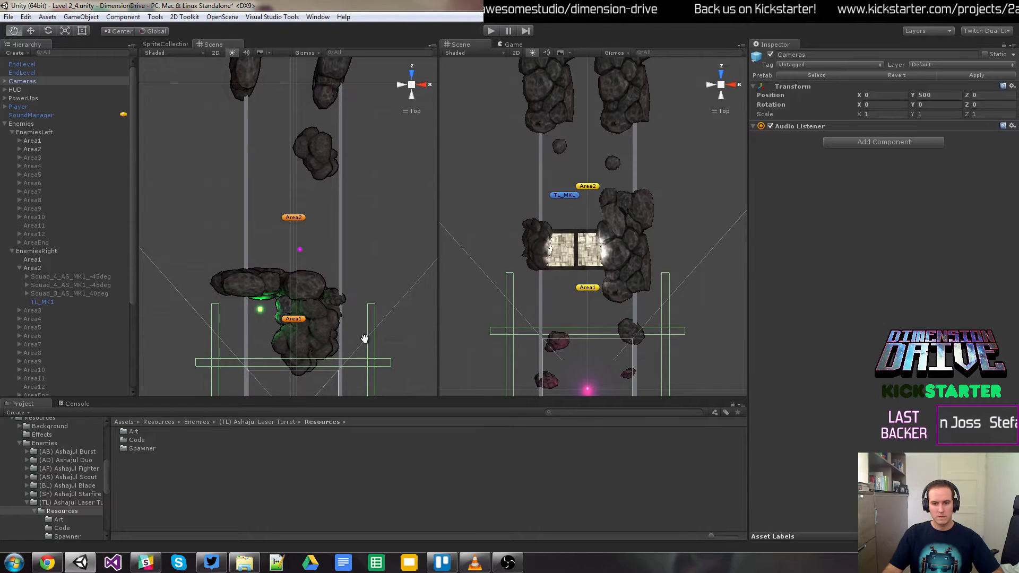
scroll(363, 345, "down", 3)
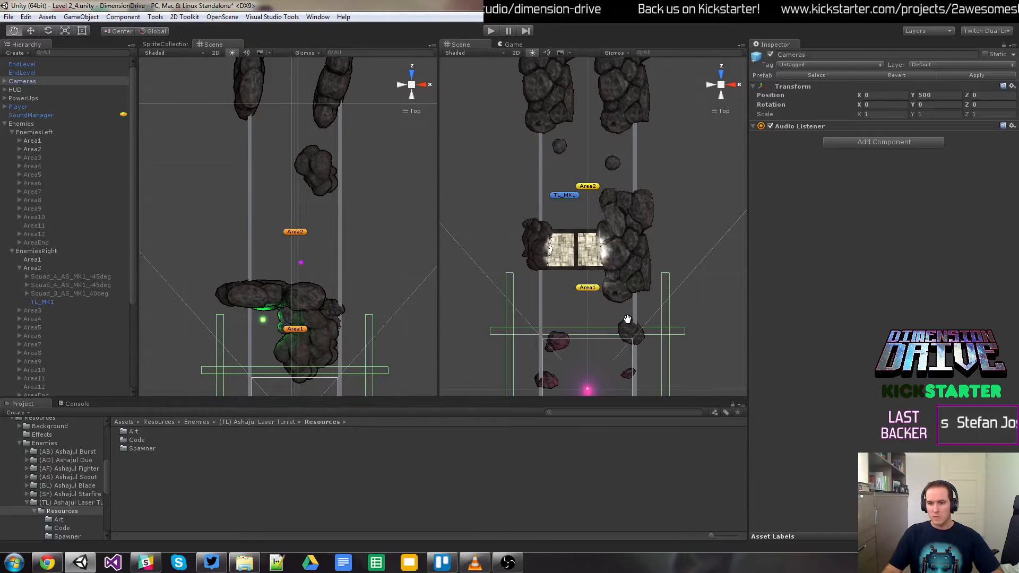
Step: Select the TL_MK1 spawner, start a playtest and fly the ship up the left lane past the green switch
left_click(567, 195)
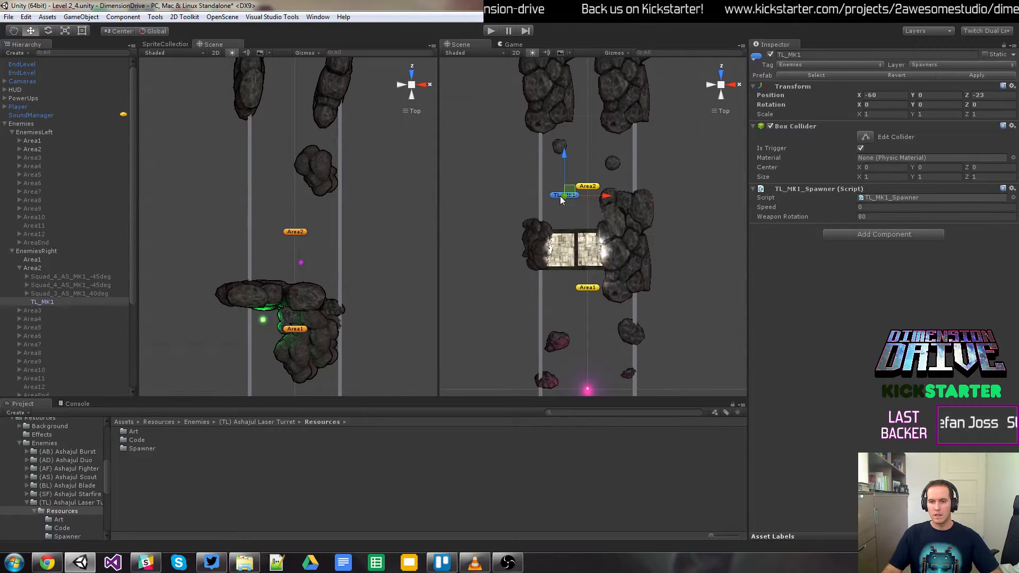
left_click(489, 31)
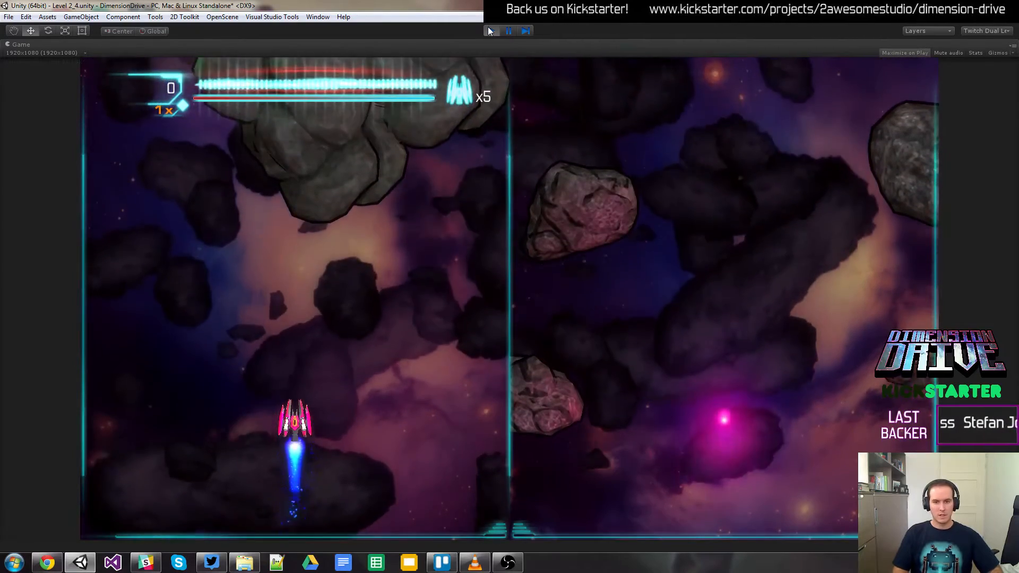
key("Left")
key("Left")
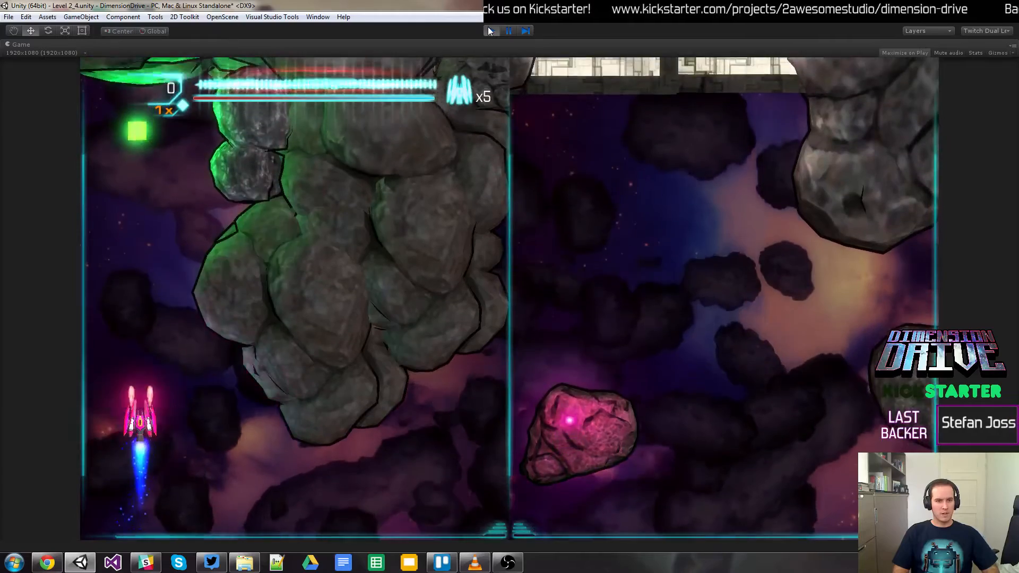
key("Up")
key("Up")
Step: Jump the ship to the right lane and fly through the doorway towards the laser turret to check its beam
key("space")
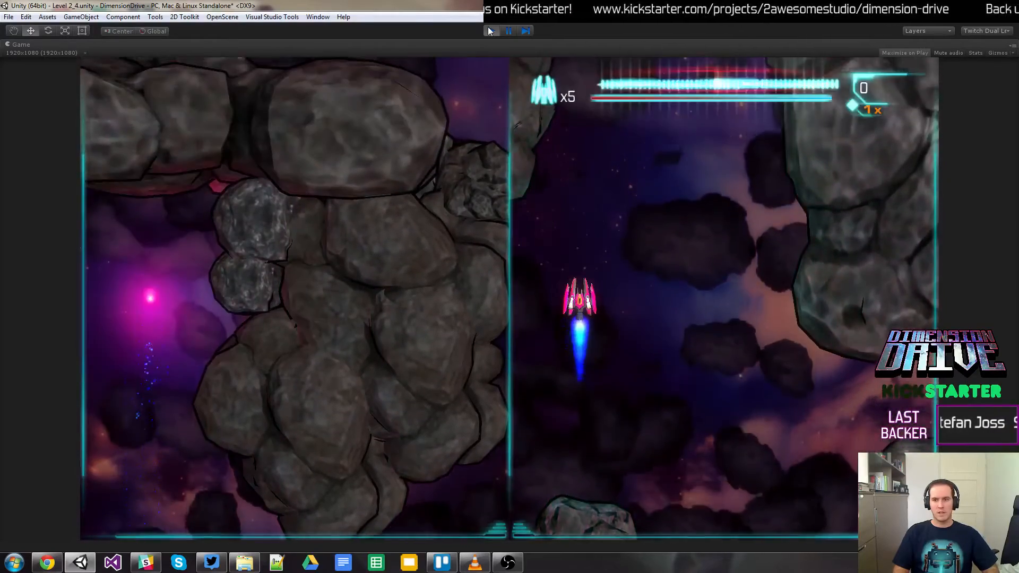
key("Right")
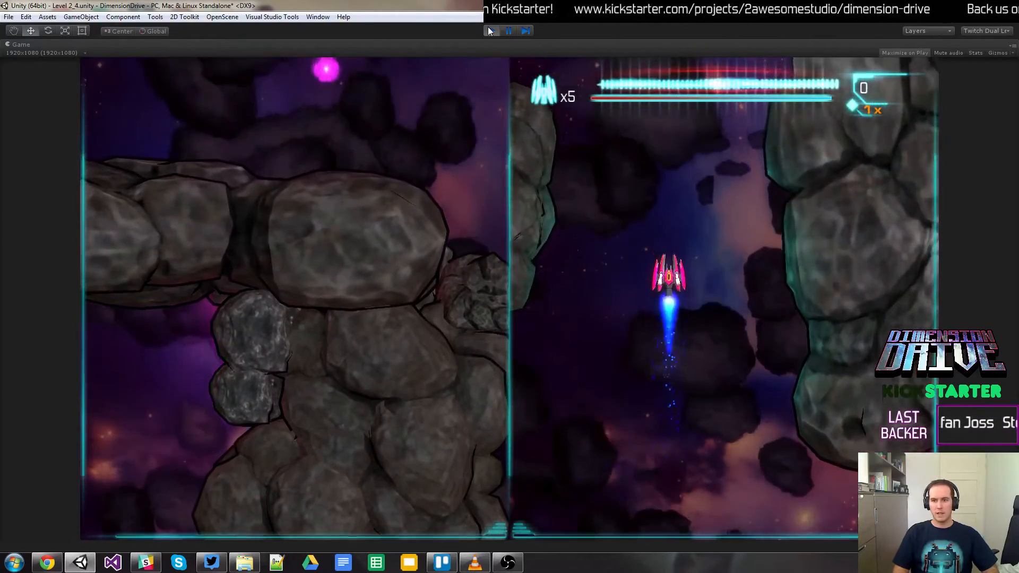
key("Left")
key("Right")
key("Down")
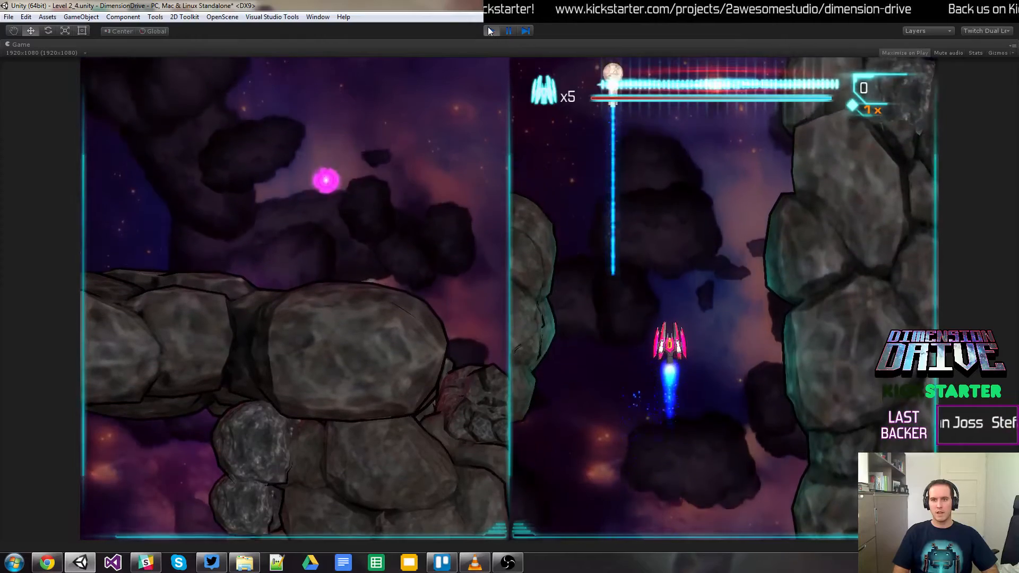
key("Up")
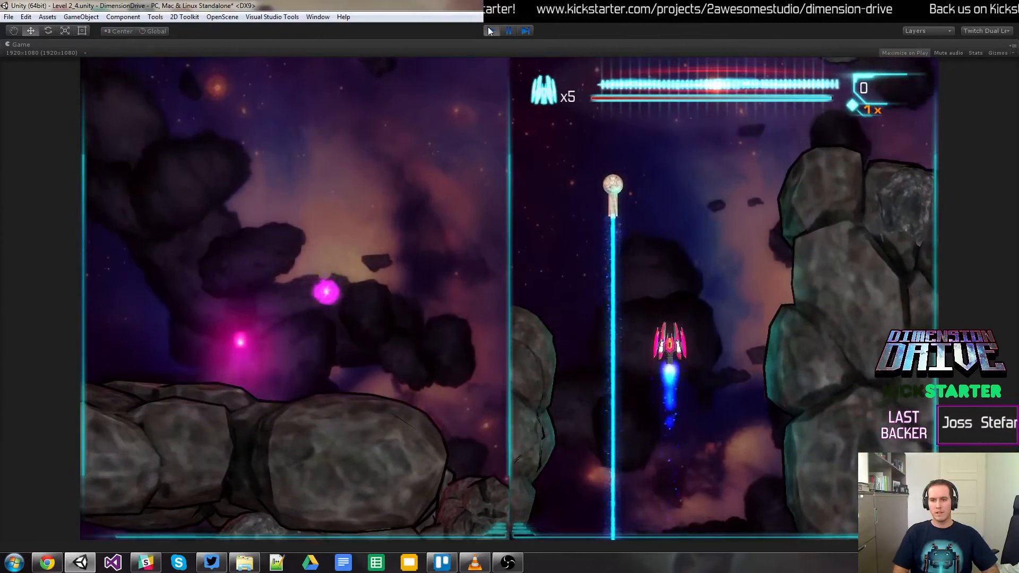
Step: Jump the ship back to the left lane to bypass the laser turret and end the playtest
key("space")
key("Down")
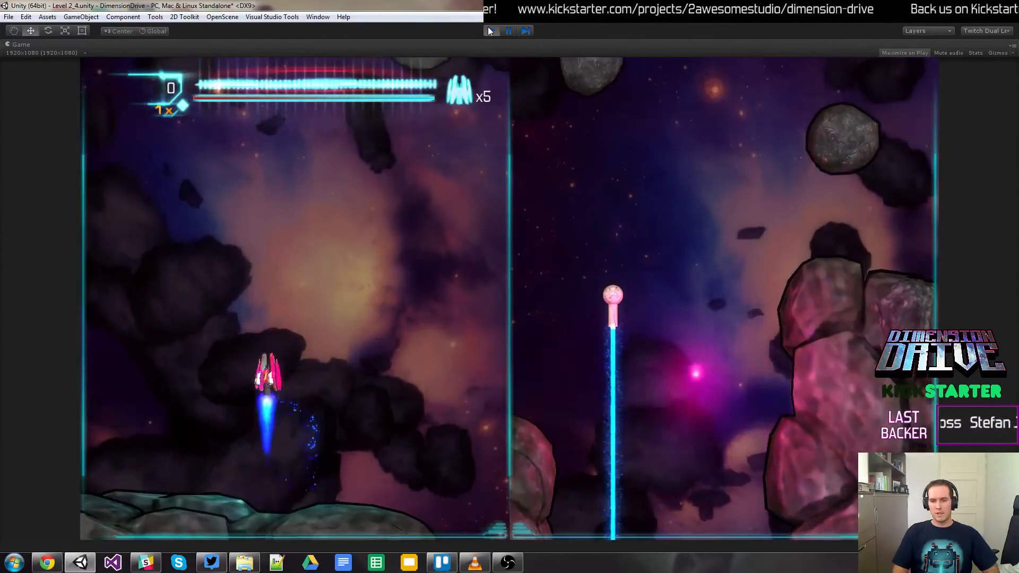
key("Left")
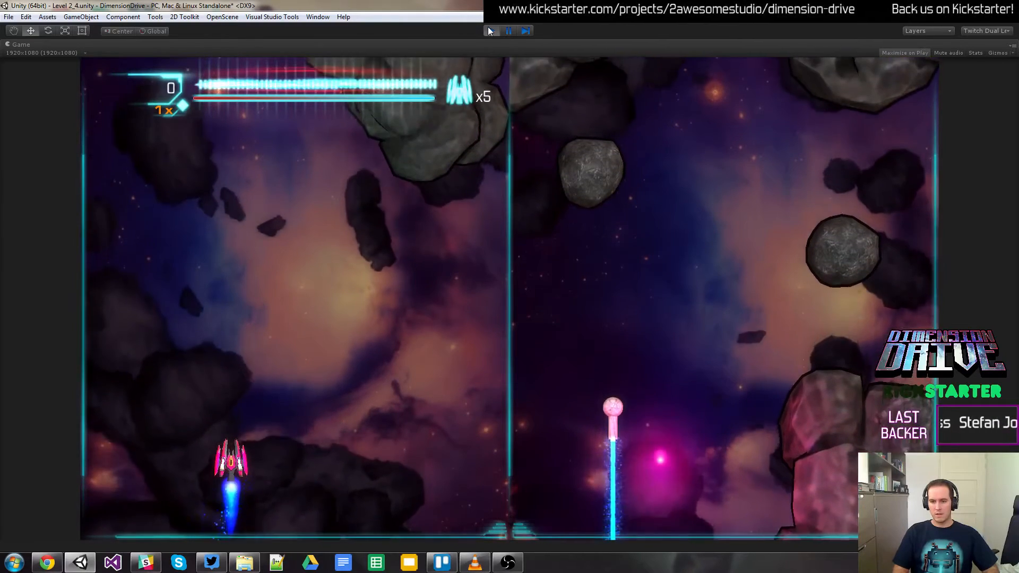
left_click(490, 31)
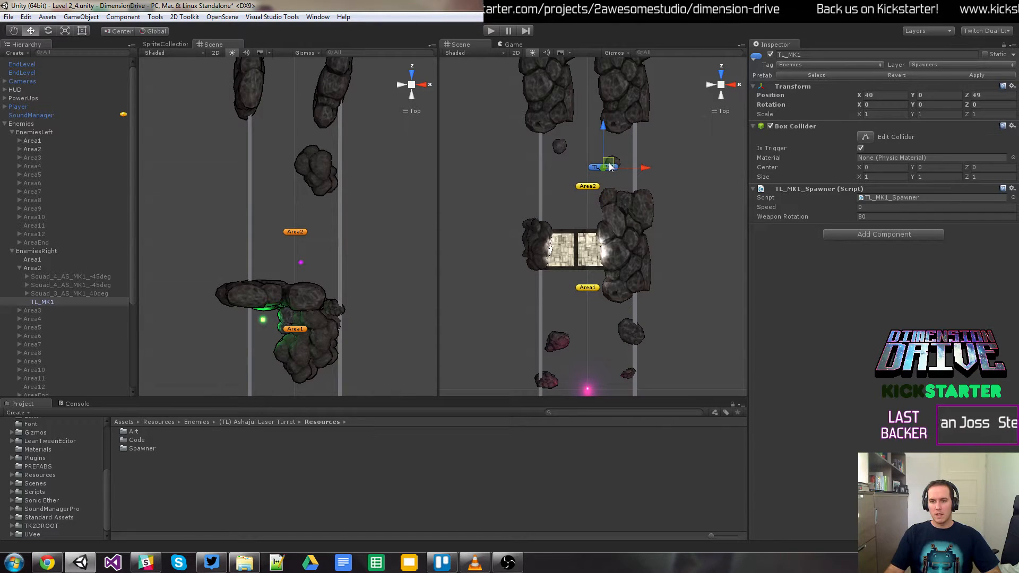
Step: Reposition the TL_MK1 spawner beside the small rock above Area2 at X 32, Z 49 and rotate it about 44.7 degrees around Y
left_click(721, 86)
scroll(579, 249, "down", 5)
scroll(587, 242, "up", 7)
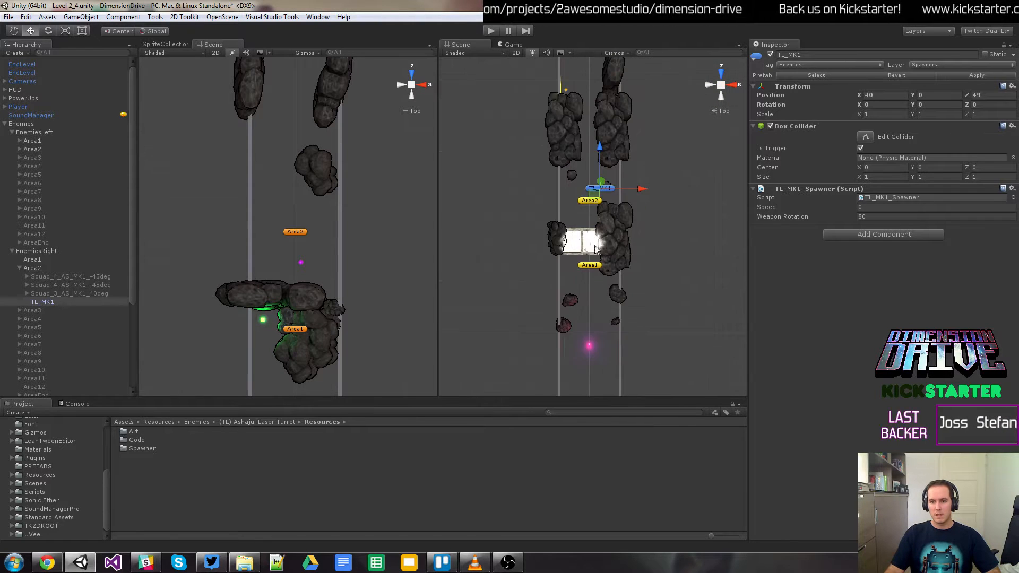
scroll(607, 228, "down", 2)
scroll(607, 227, "down", 3)
key("q")
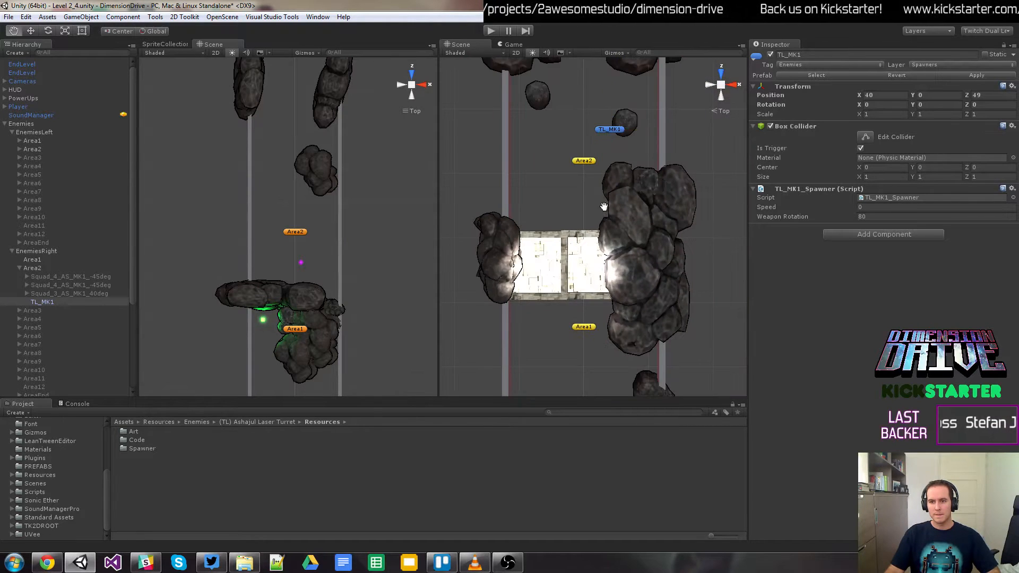
left_click_drag(622, 164, 621, 196)
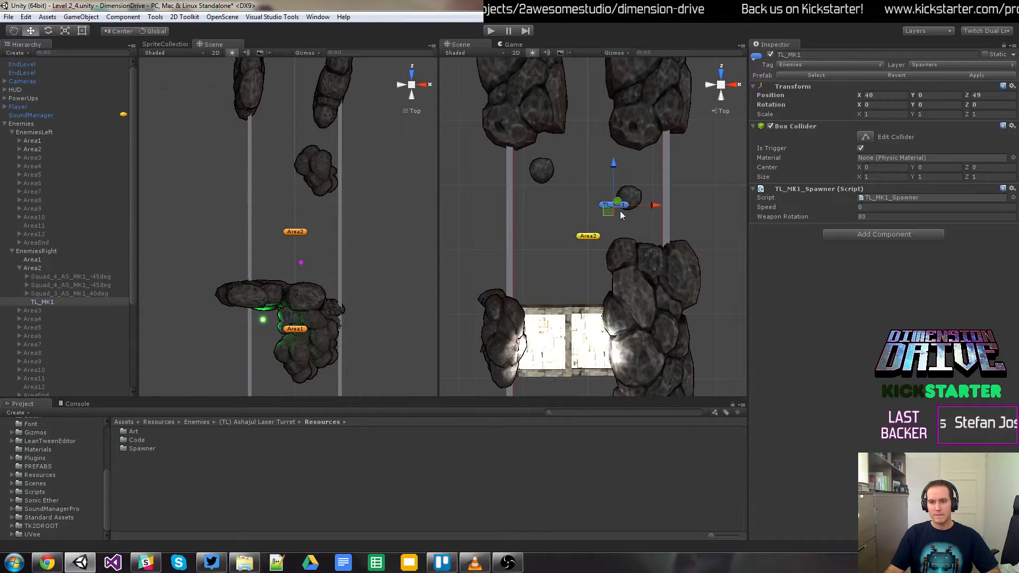
left_click(721, 87)
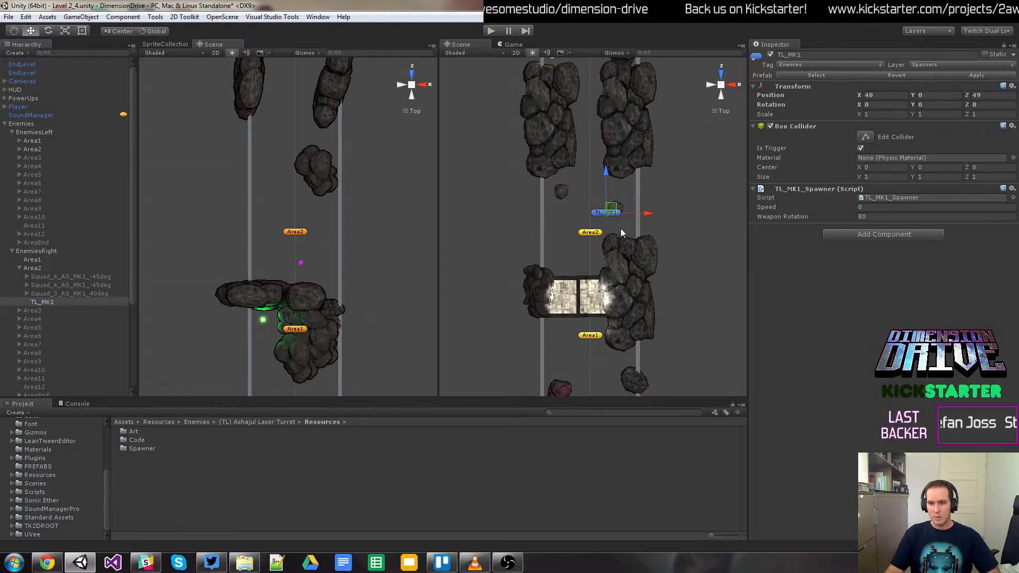
left_click(621, 233)
left_click(609, 213)
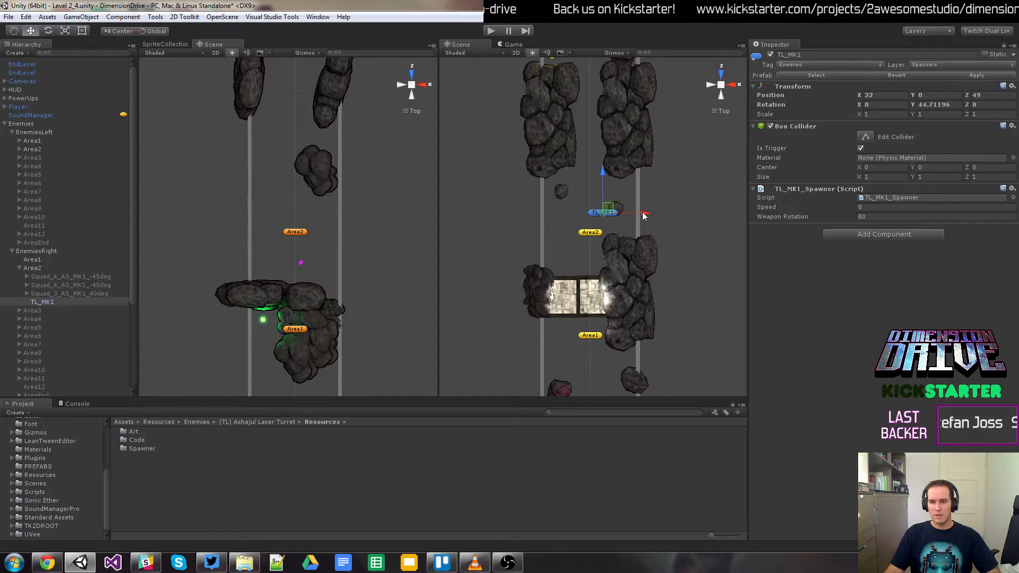
Step: Frame the TL_MK1 spawner in the right lane view and shift it closer to the small rock at X 37.9
left_click(722, 112)
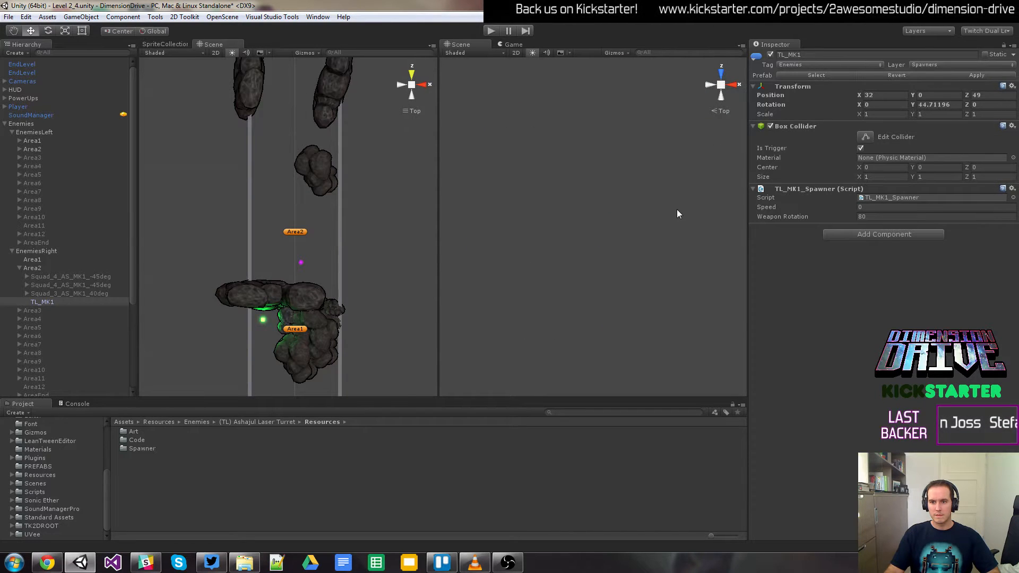
key("f")
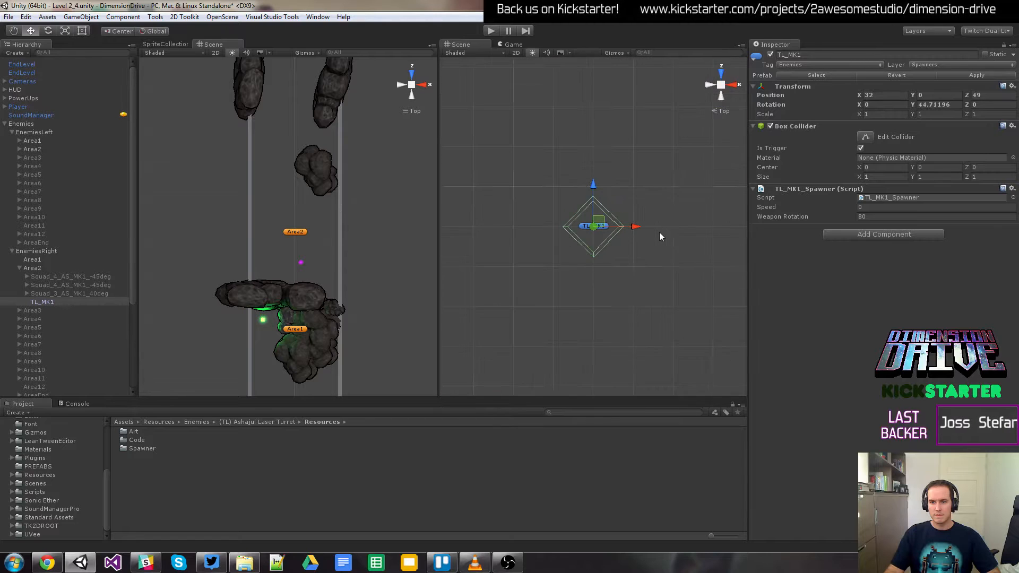
scroll(660, 232, "down", 20)
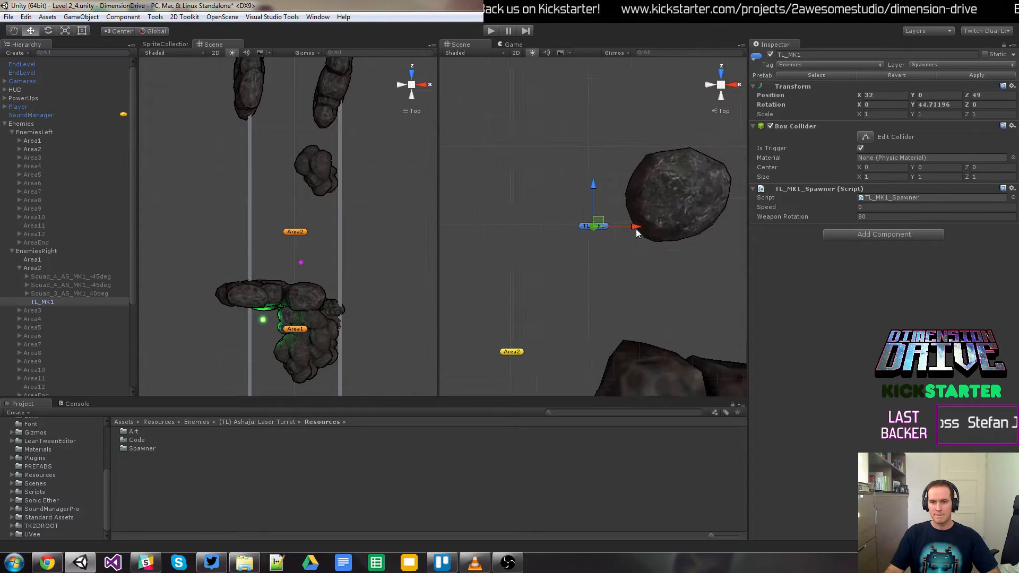
scroll(636, 233, "down", 3)
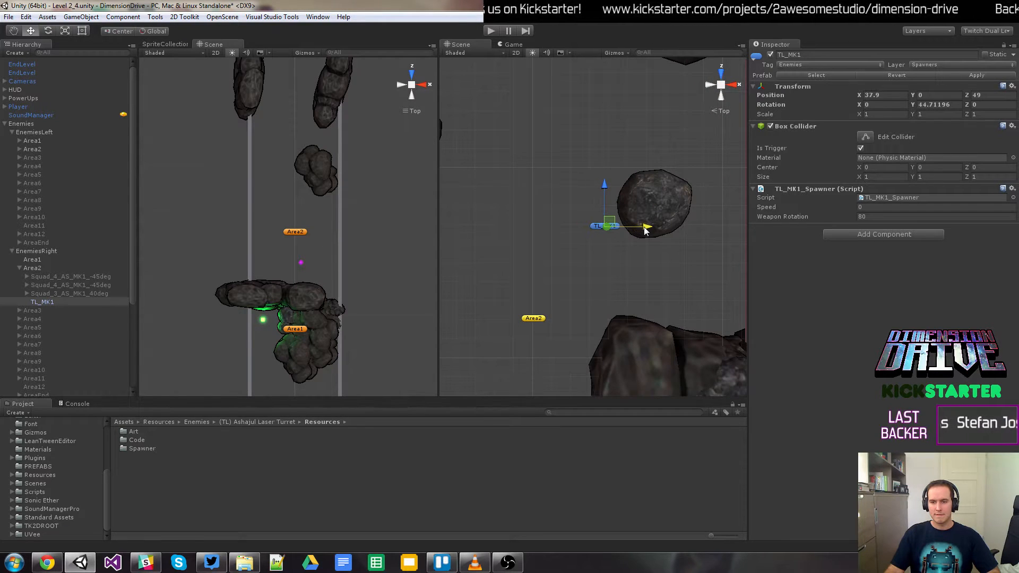
scroll(642, 231, "down", 10)
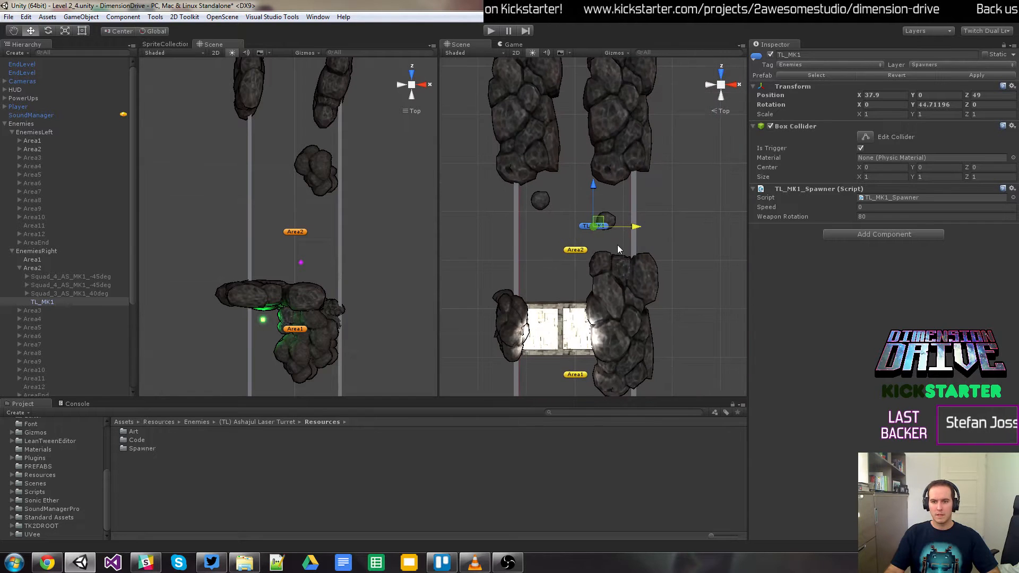
scroll(617, 244, "down", 3)
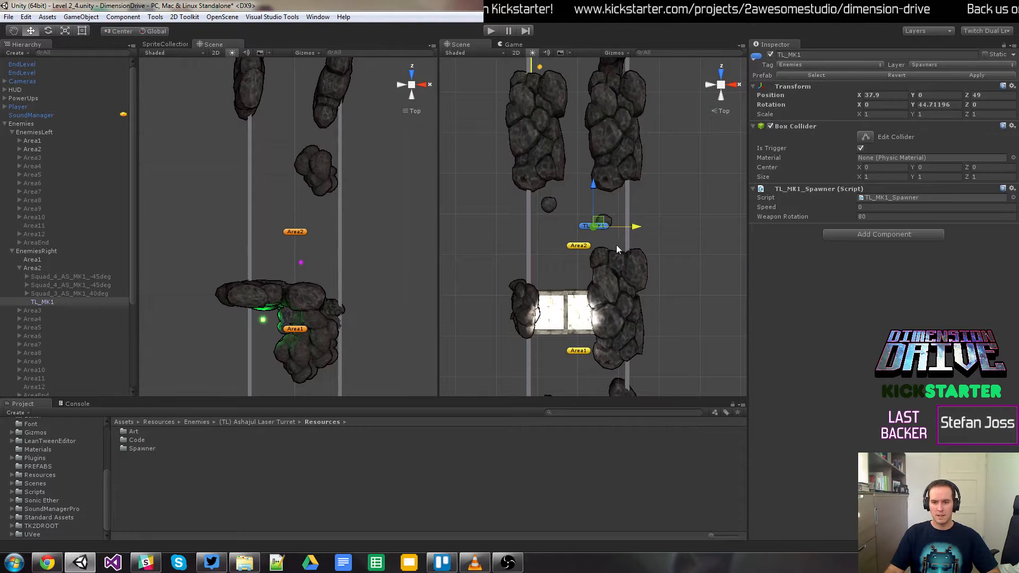
Step: Start a new playtest and fly the ship up the left lane through the gap beside the large rocks
left_click(490, 31)
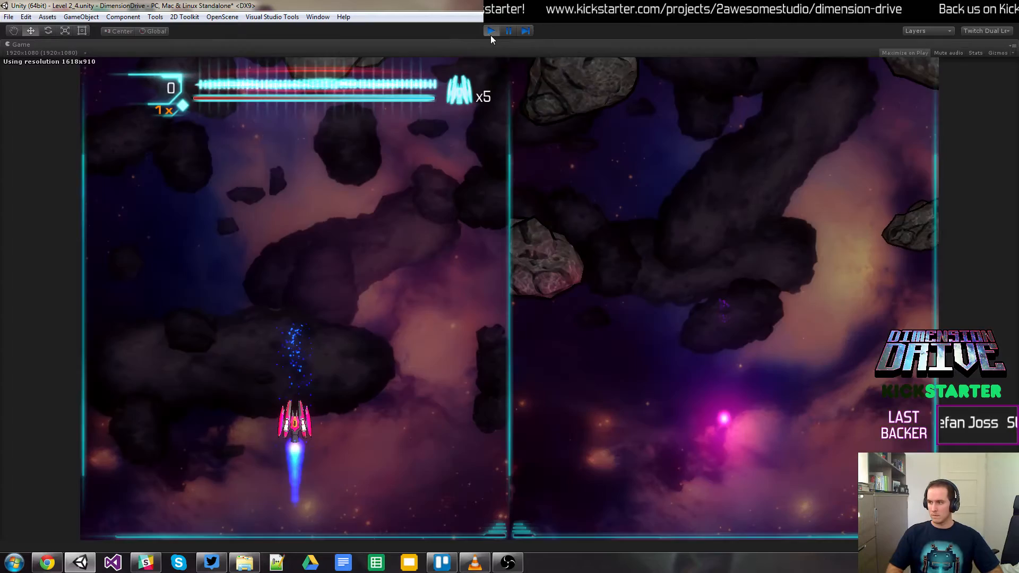
key("Left")
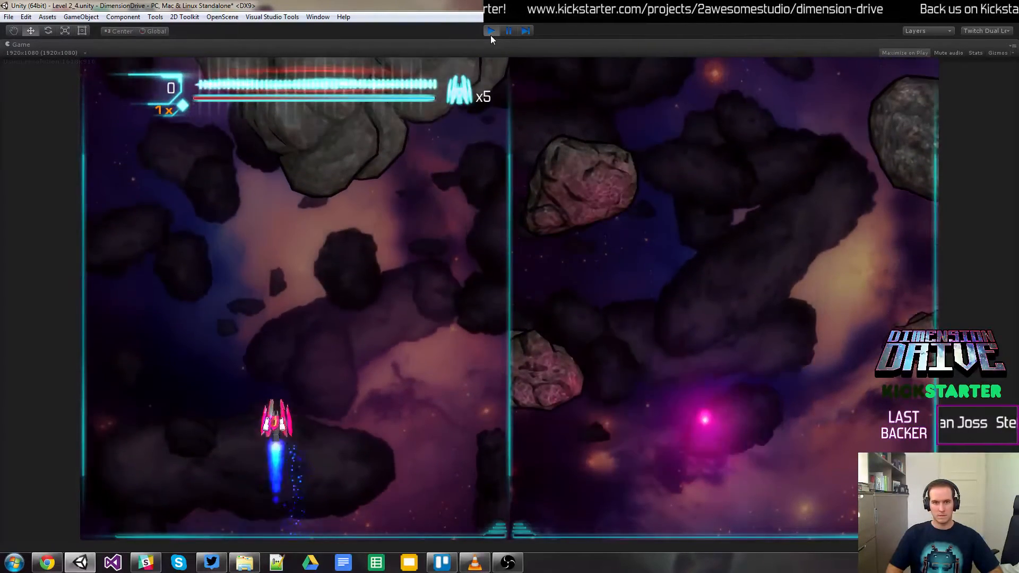
key("Up")
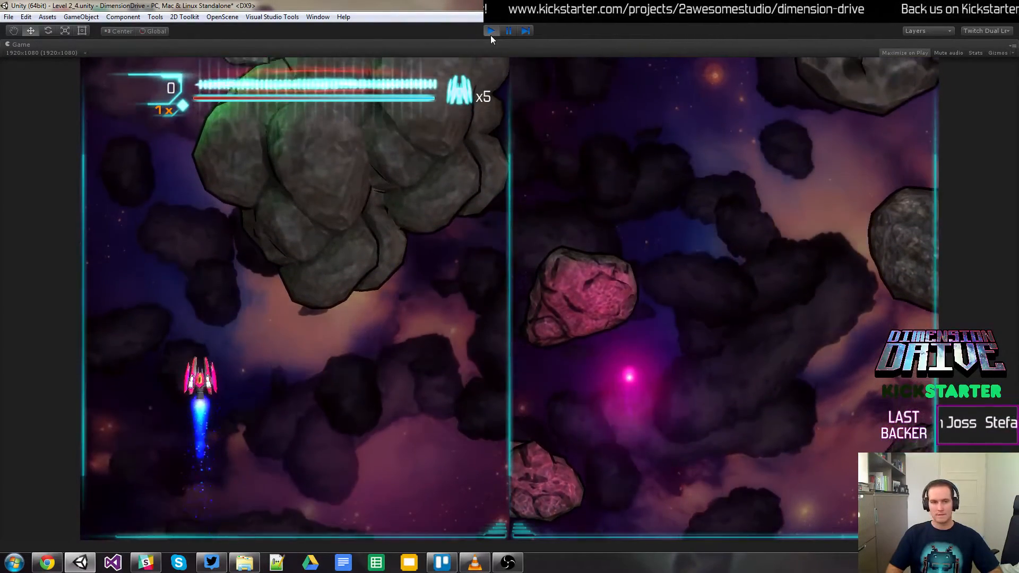
key("Left")
key("Up")
key("Up")
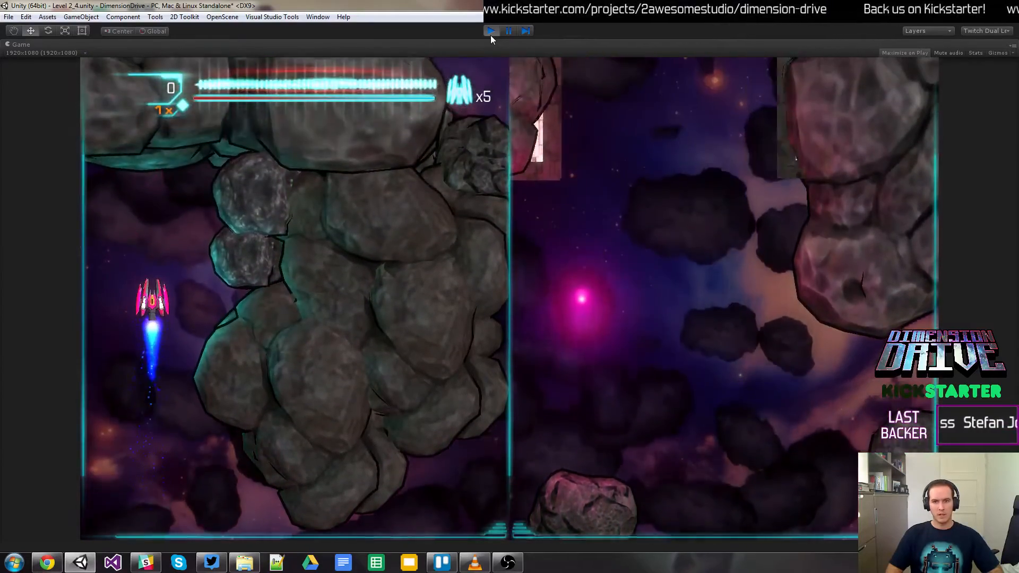
key("Up")
Step: Jump the ship from the left lane to the right lane beyond the double door and fly it up between the rocks
key("space")
key("Right")
key("Up")
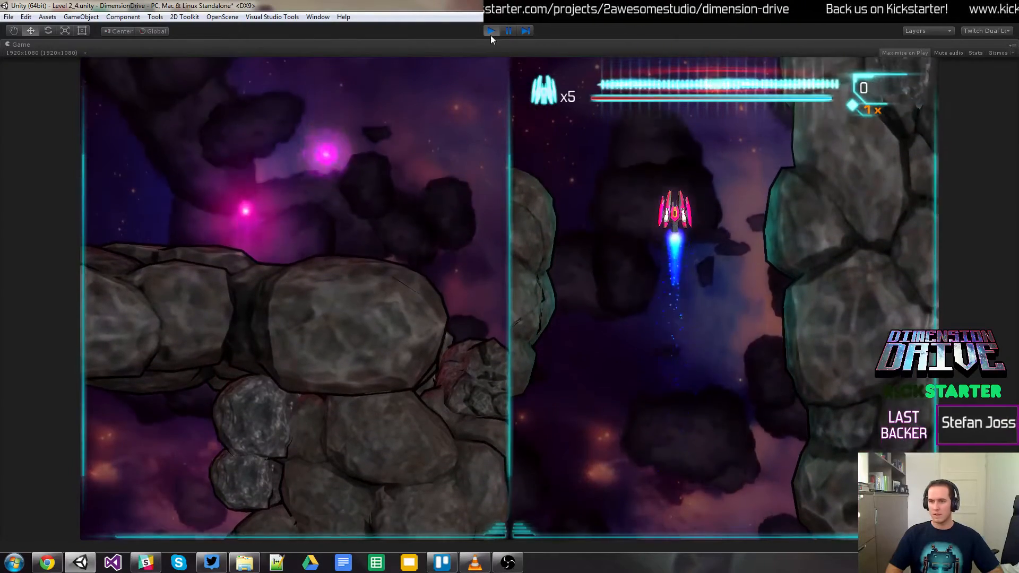
key("Down")
key("Left")
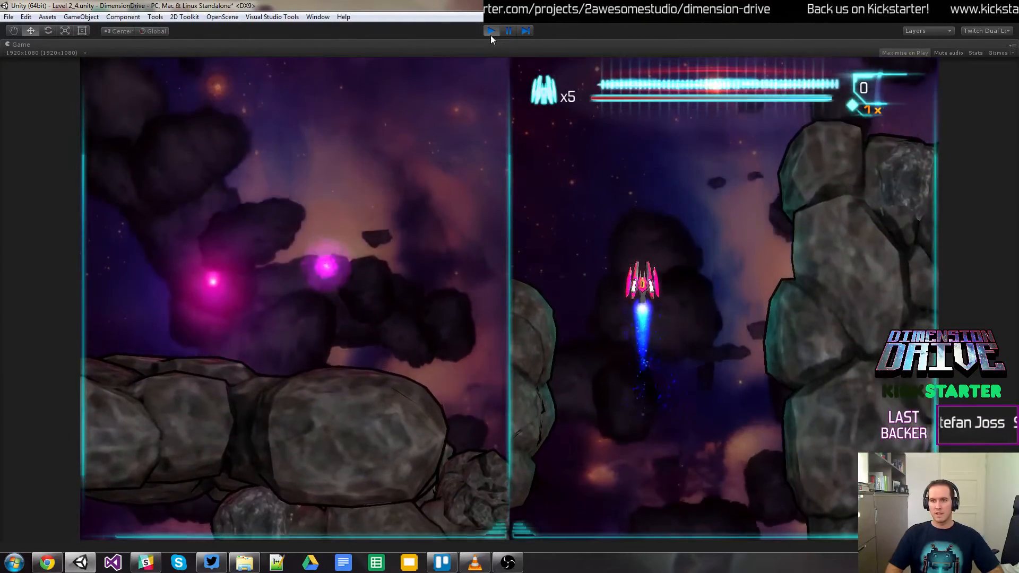
Step: Keep the ship below the turret's laser beam, jump back to the left lane to bypass it, and end the playtest
key("Down")
key("Right")
key("Down")
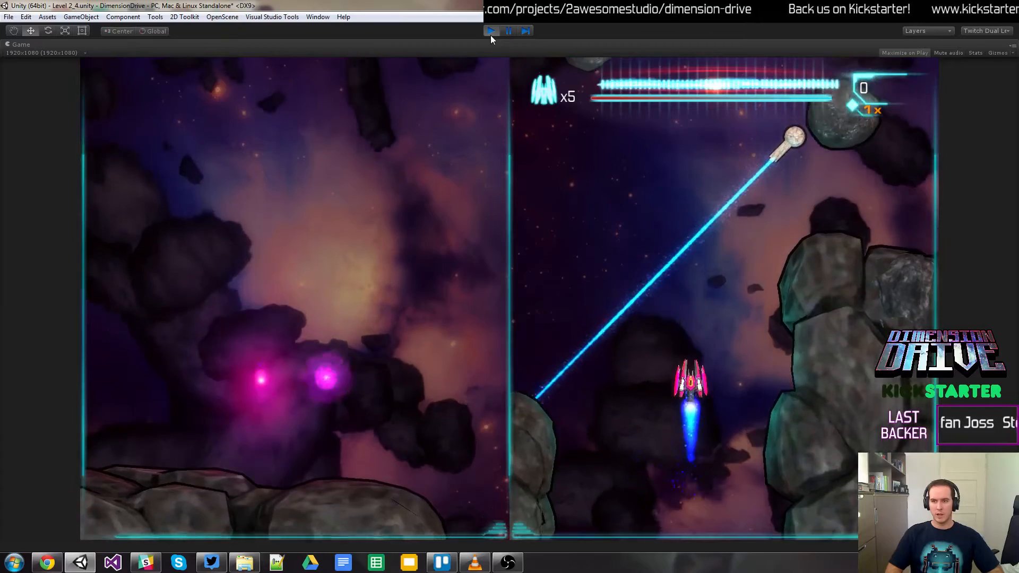
key("Right")
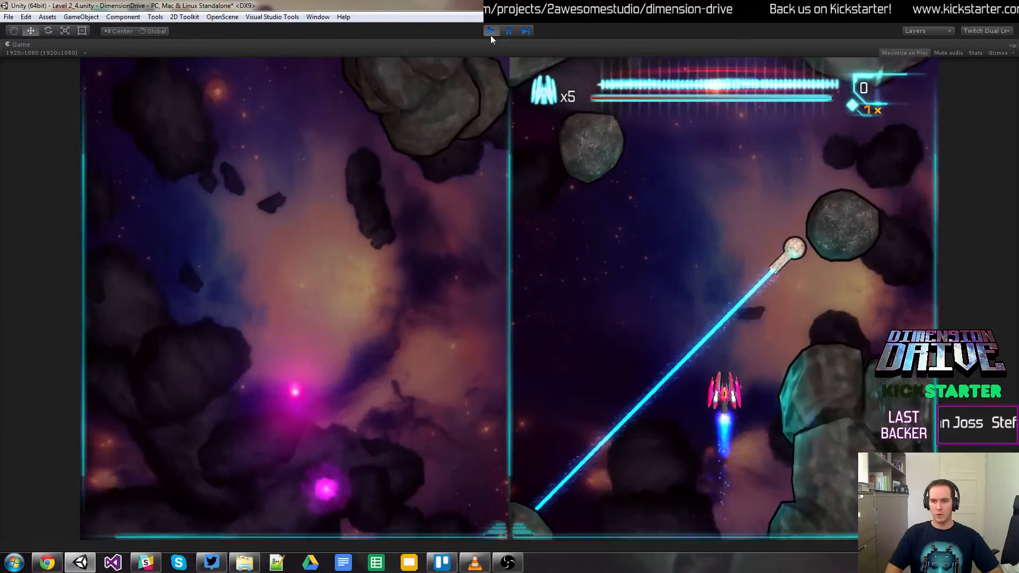
key("Down")
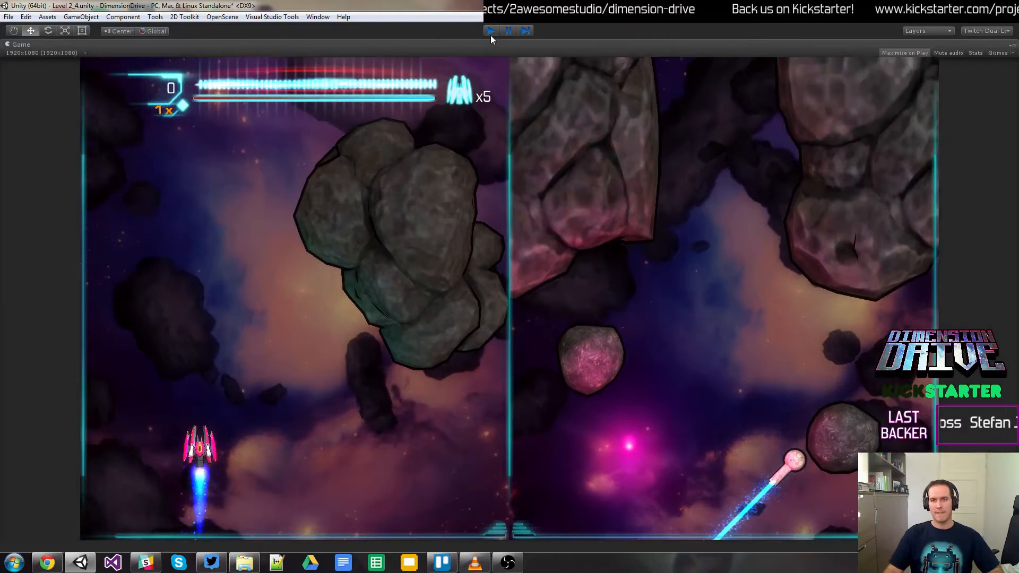
left_click(491, 34)
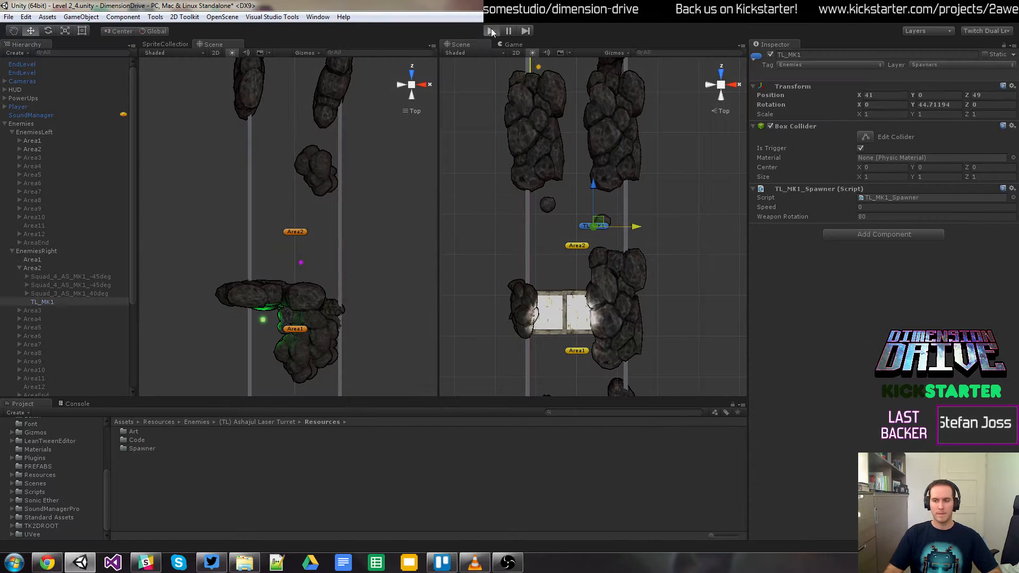
Step: Start another playtest, fly the ship up the left lane past the green block and large rocks, and end the run
left_click(492, 32)
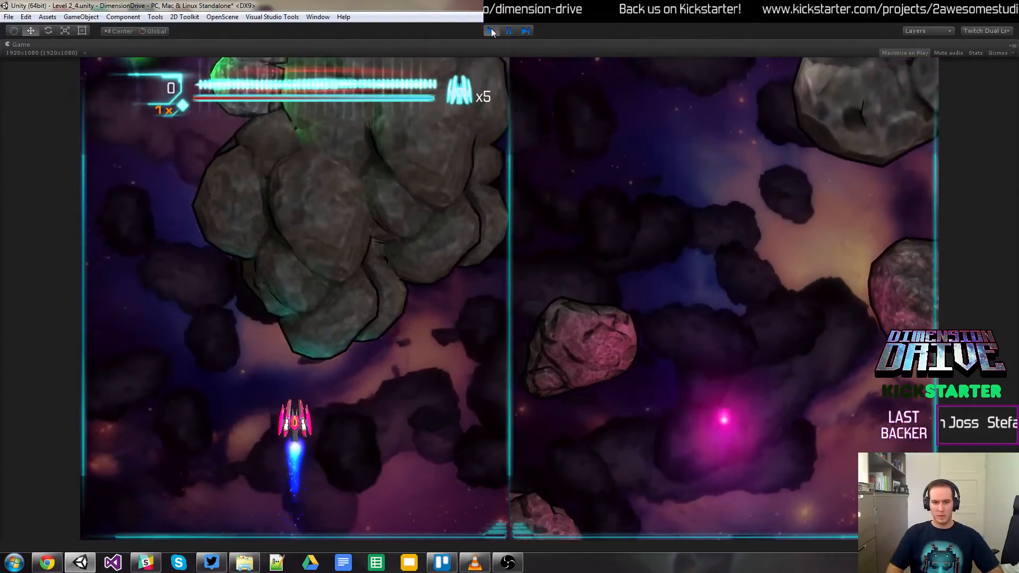
key("Left")
key("Up")
key("Up")
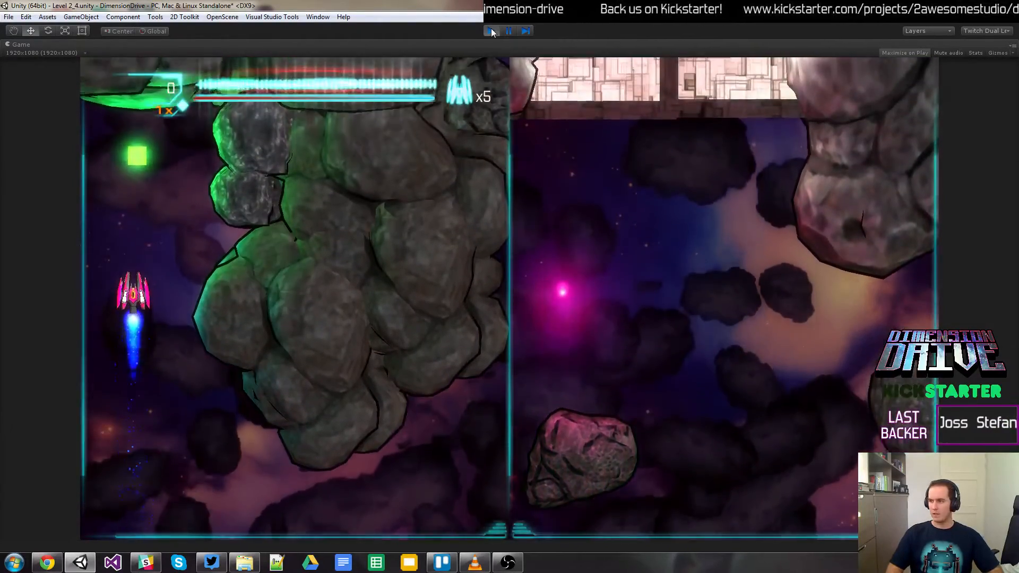
key("Right")
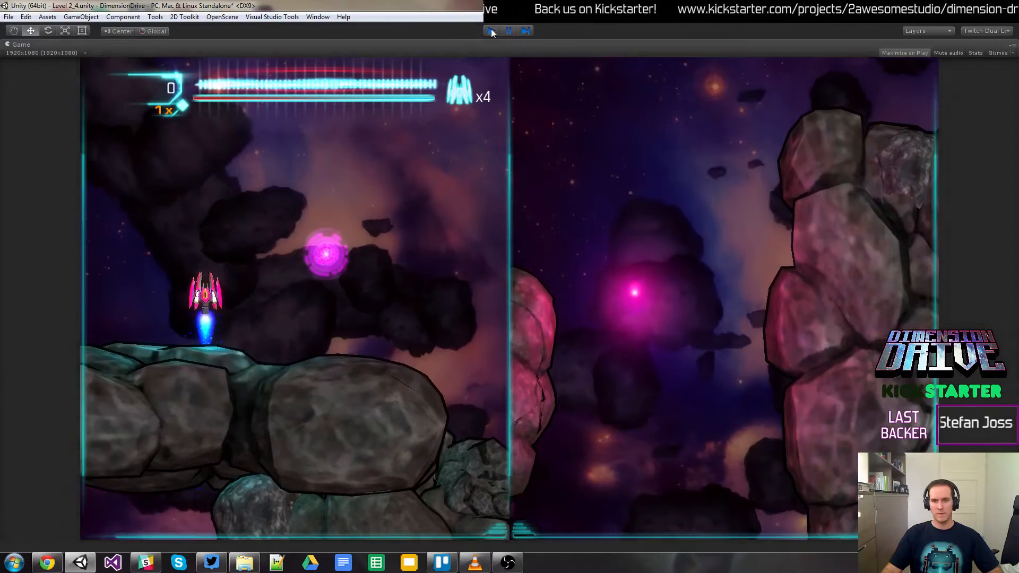
left_click(491, 31)
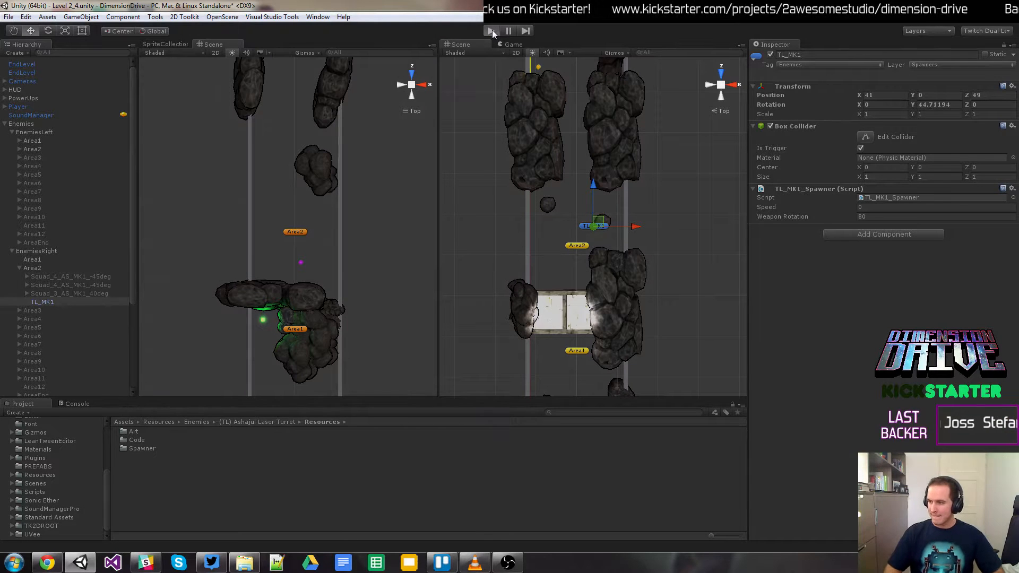
Step: Restart the playtest and fly the ship up the left lane, clearing the green block beside the large rocks
left_click(491, 30)
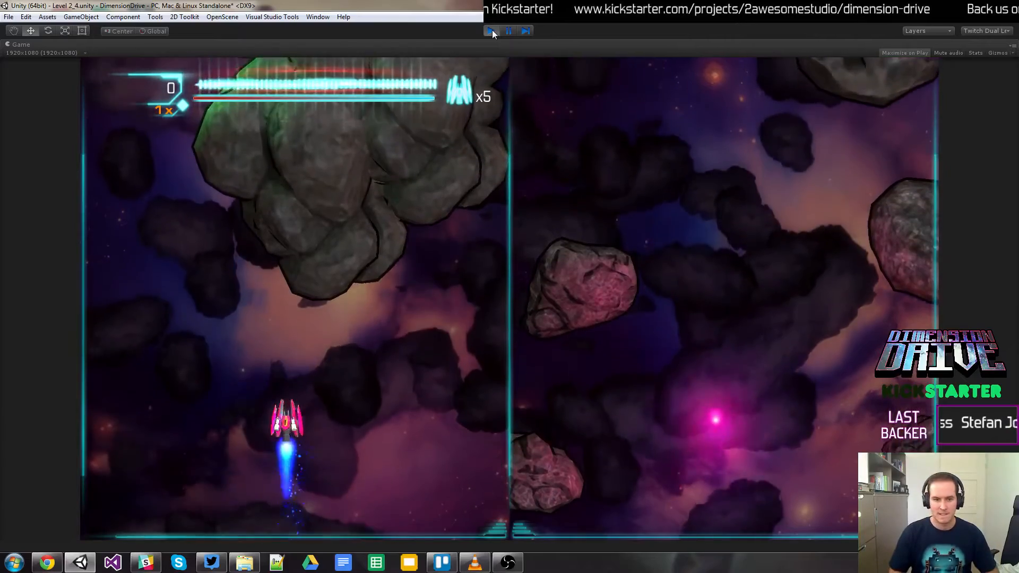
key("Left")
key("Up")
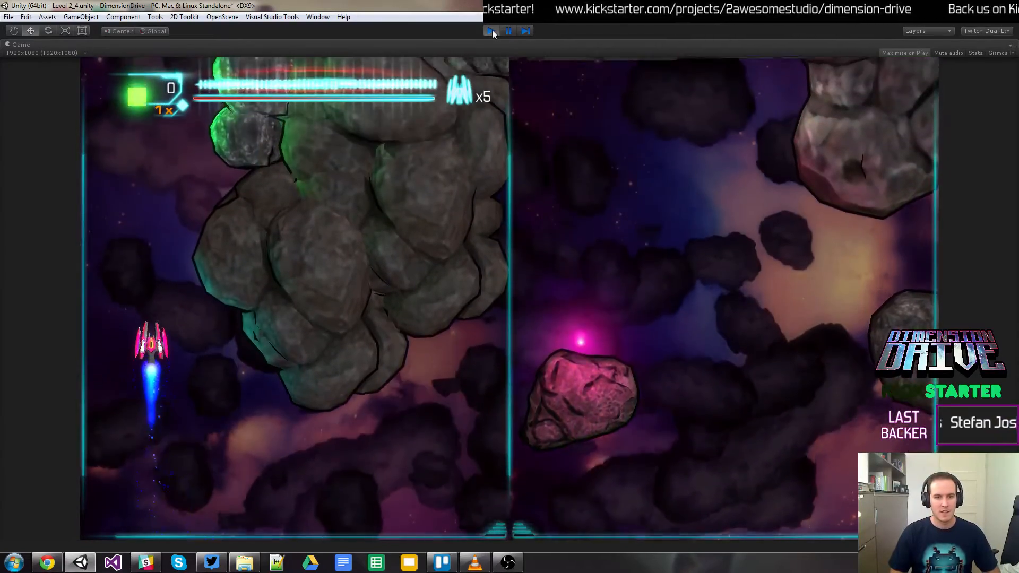
key("Left")
key("space")
key("Up")
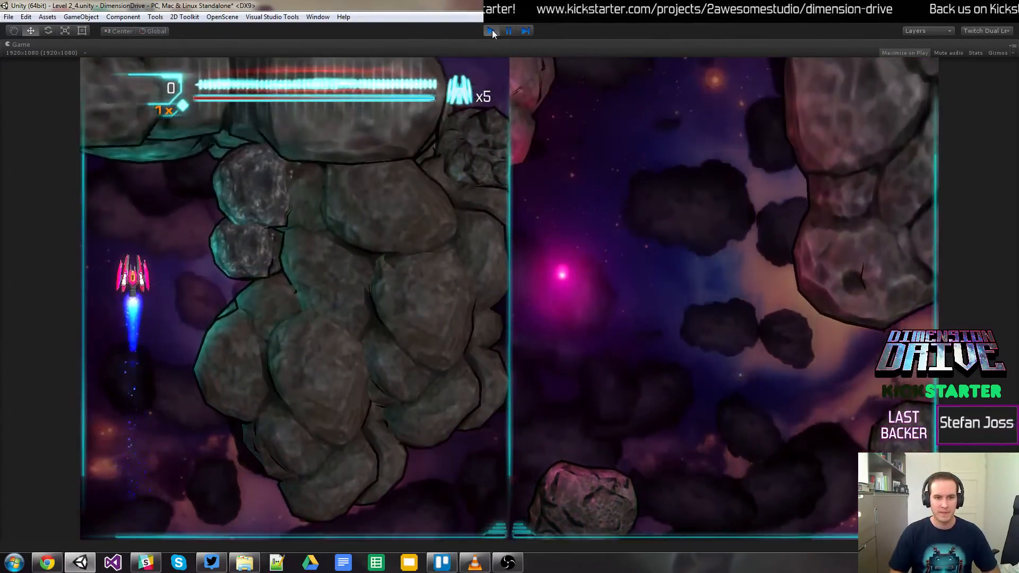
Step: Jump the ship to the right lane above the opened doors and continue up the rock passage
key("Right")
key("space")
key("Right")
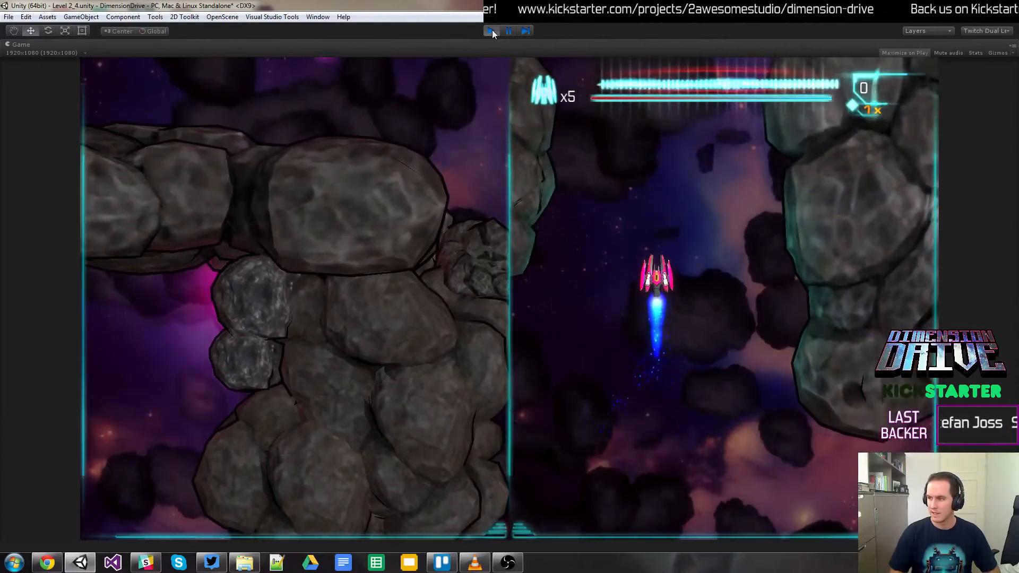
key("Up")
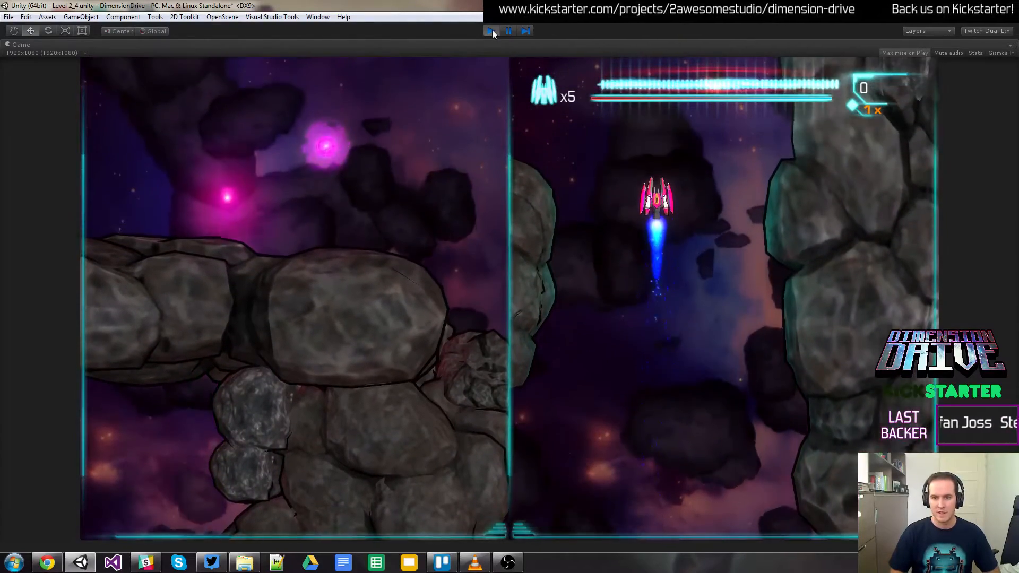
Step: Manoeuvre the ship below the laser turret in the right lane, destroy the turret, and end the playtest
key("Right")
key("Down")
key("Left")
key("Right")
key("Down")
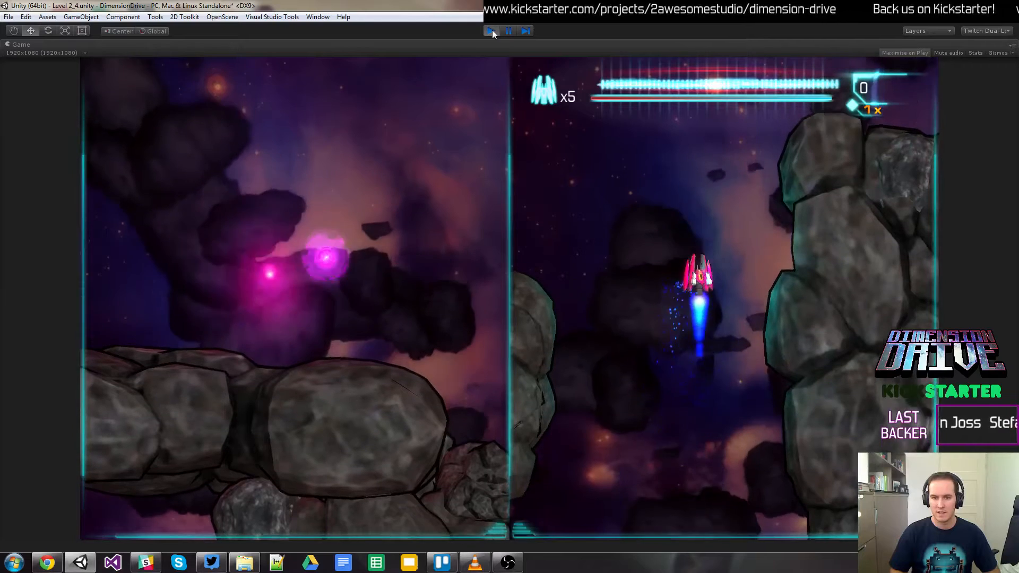
key("Down")
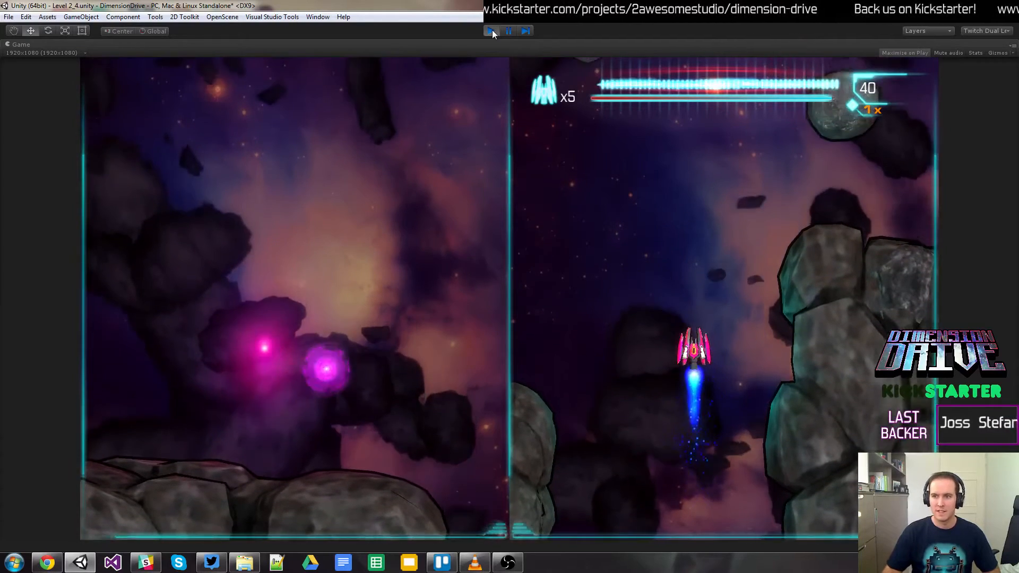
left_click(492, 31)
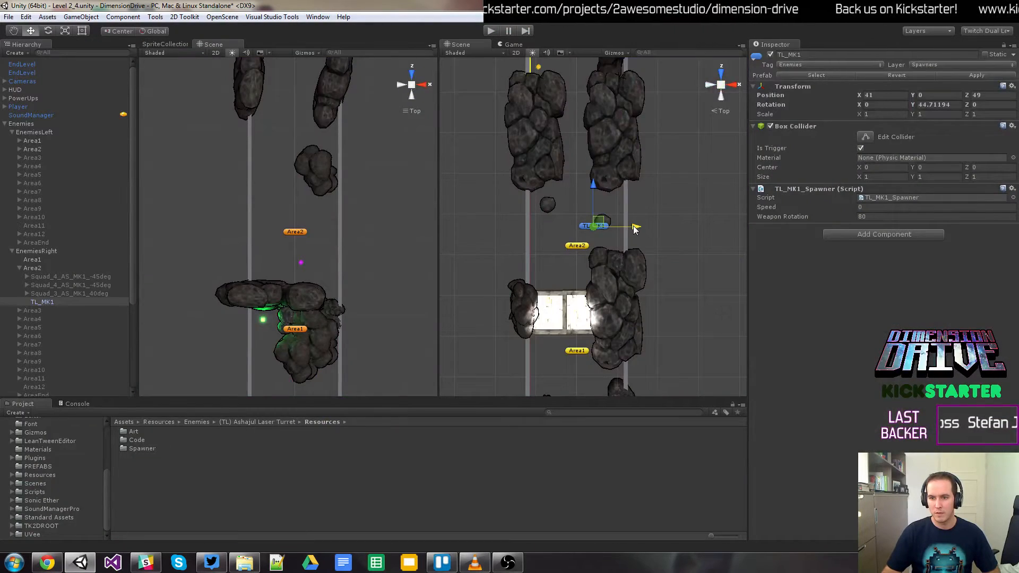
Step: Run one more playtest, staying in the left lane beside the active laser turret, and end it
left_click(491, 32)
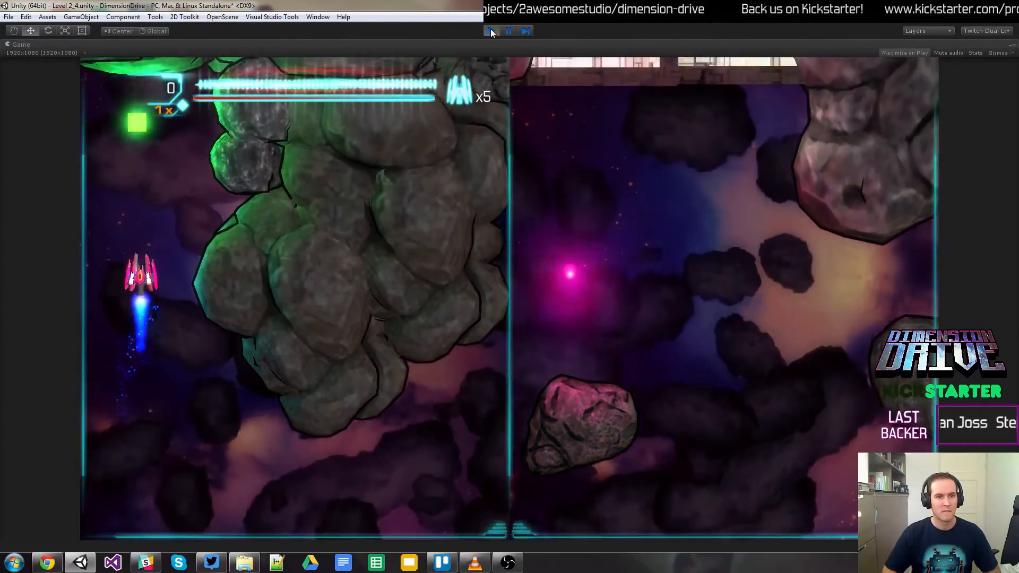
key("space")
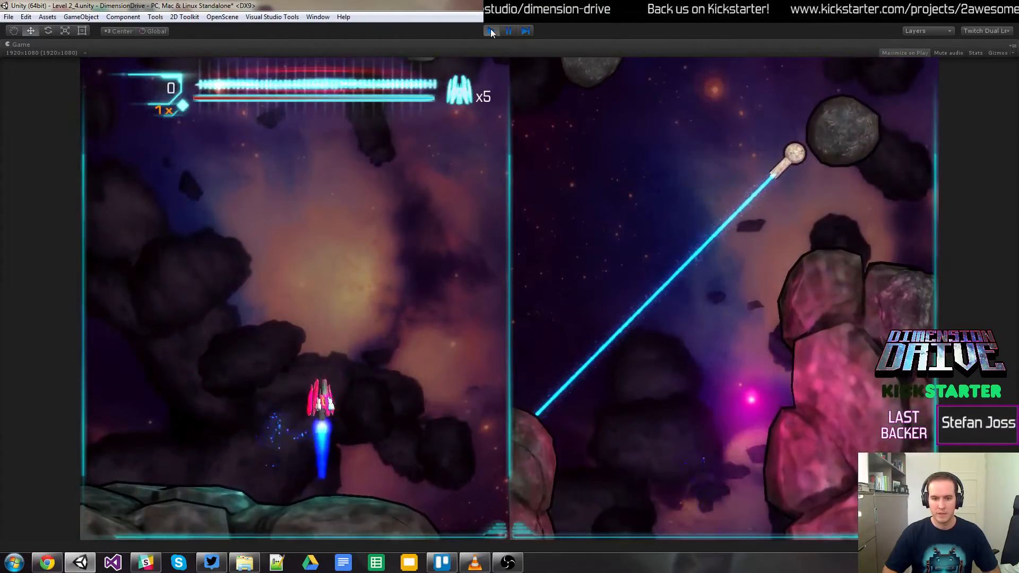
left_click(491, 32)
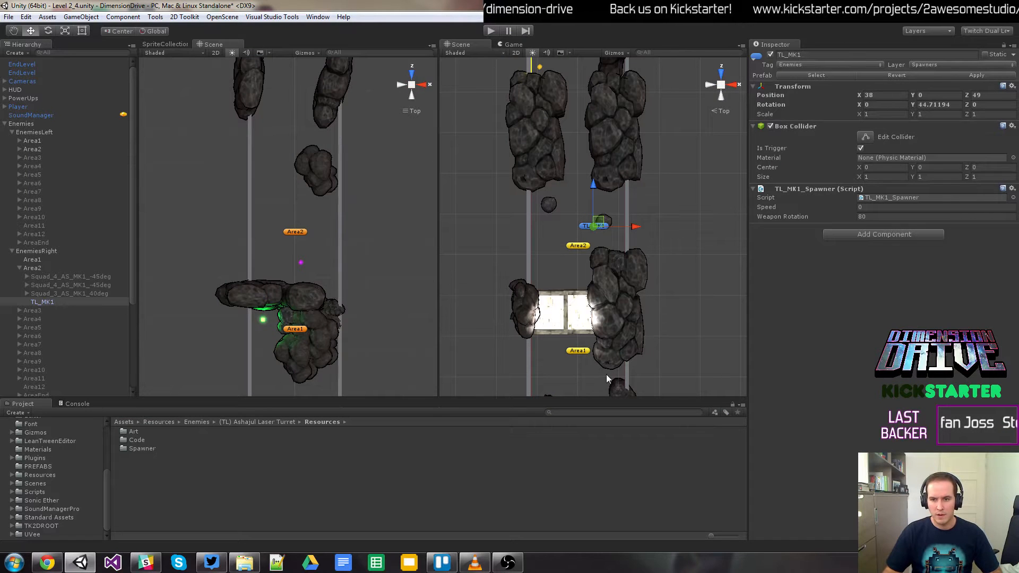
Step: Delete the disabled TL_MK1 spawner from Area1 of EnemiesLeft
key("q")
left_click_drag(604, 375, 608, 257)
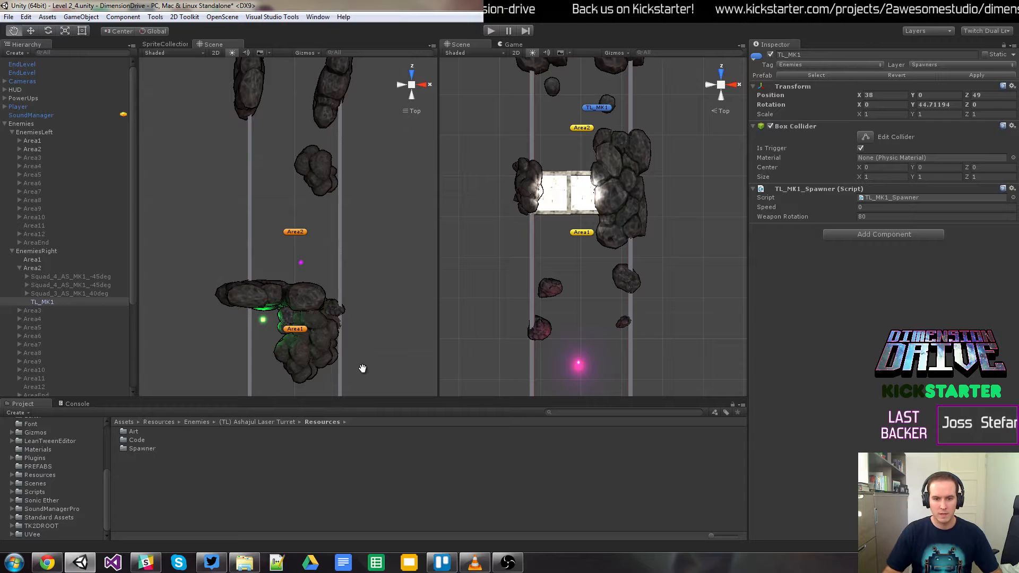
left_click_drag(362, 373, 361, 285)
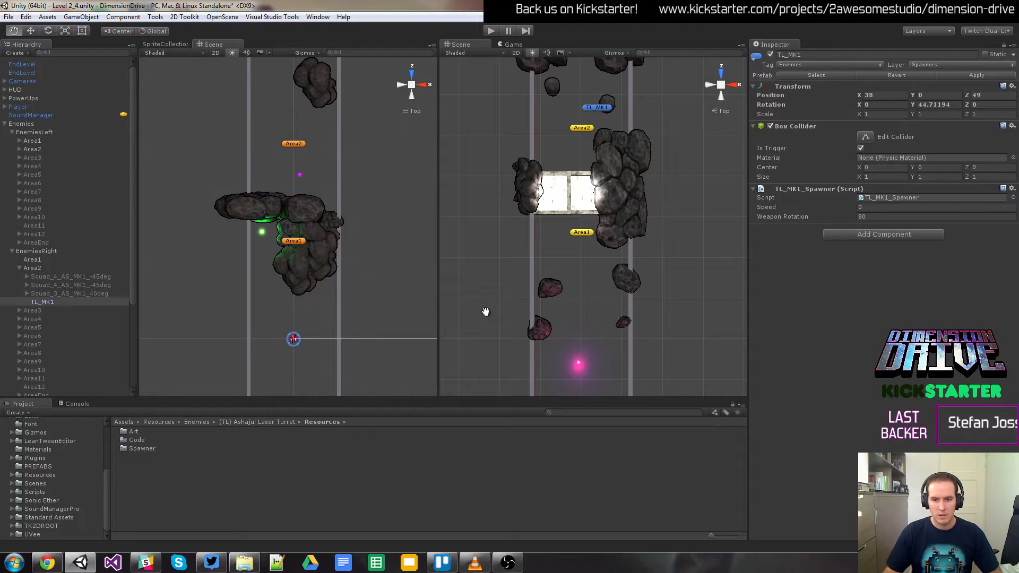
scroll(508, 333, "down", 1)
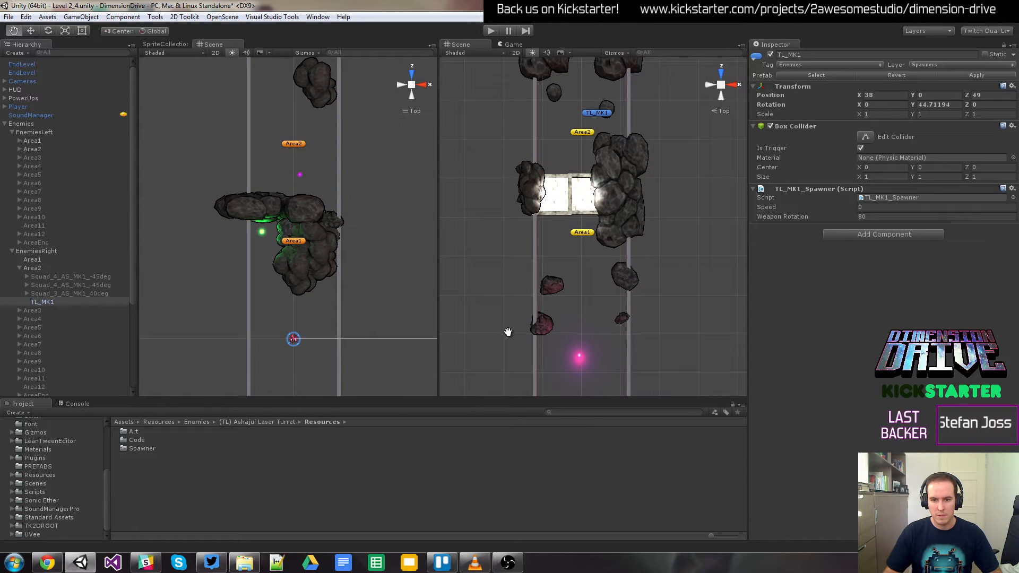
left_click_drag(505, 317, 505, 323)
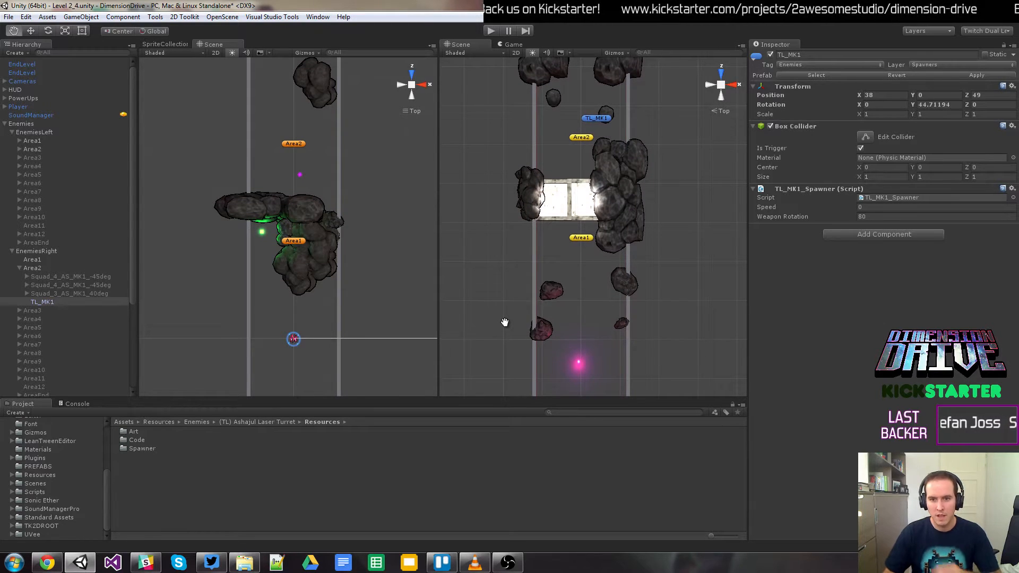
left_click_drag(505, 322, 506, 325)
scroll(506, 322, "down", 1)
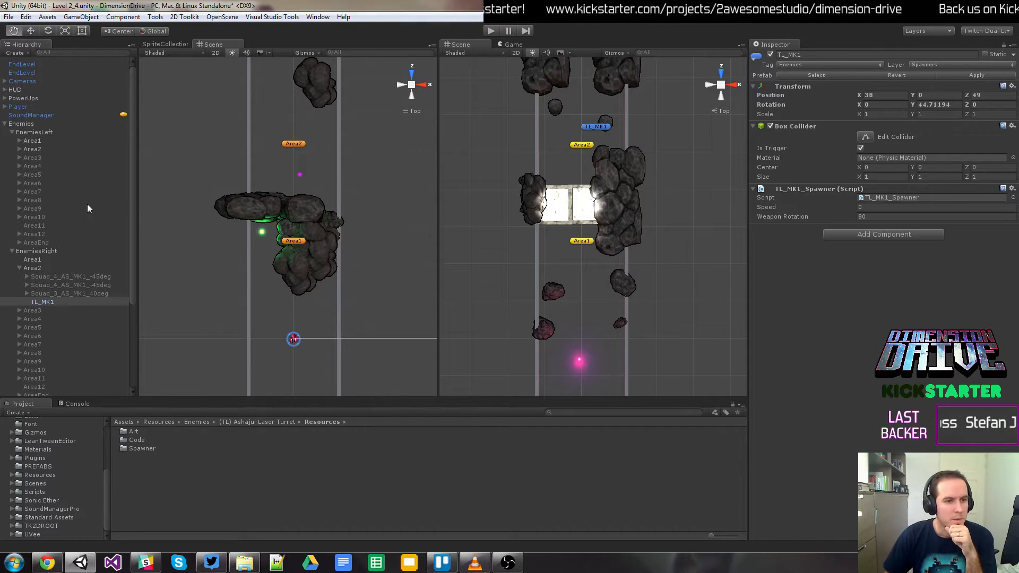
left_click(19, 268)
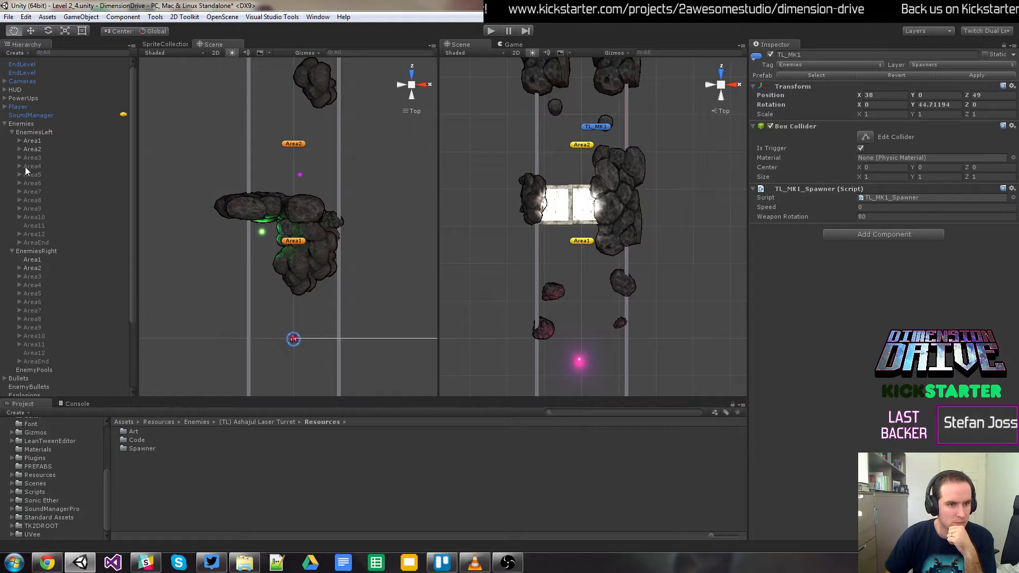
left_click(20, 140)
left_click(32, 148)
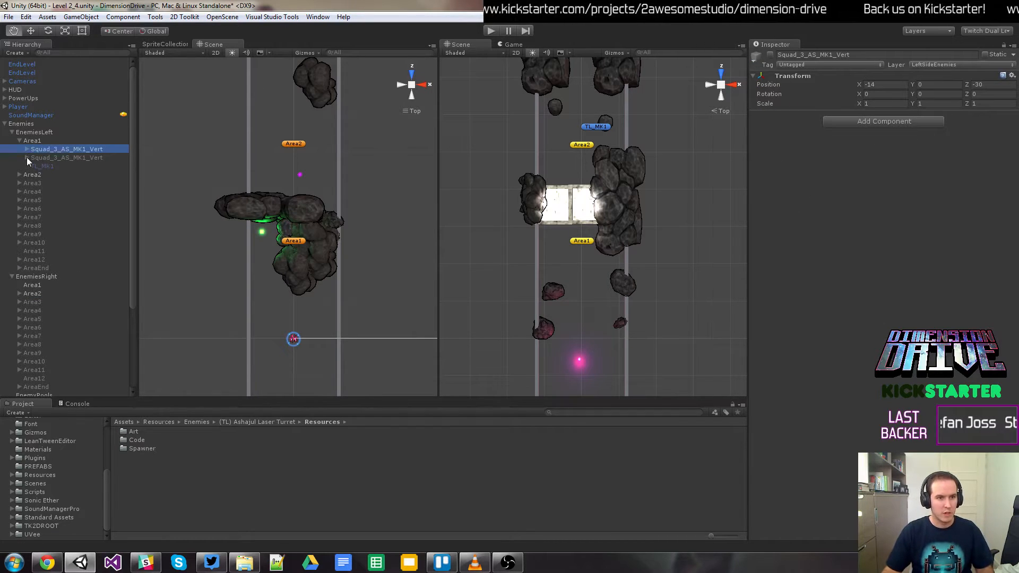
left_click(47, 167)
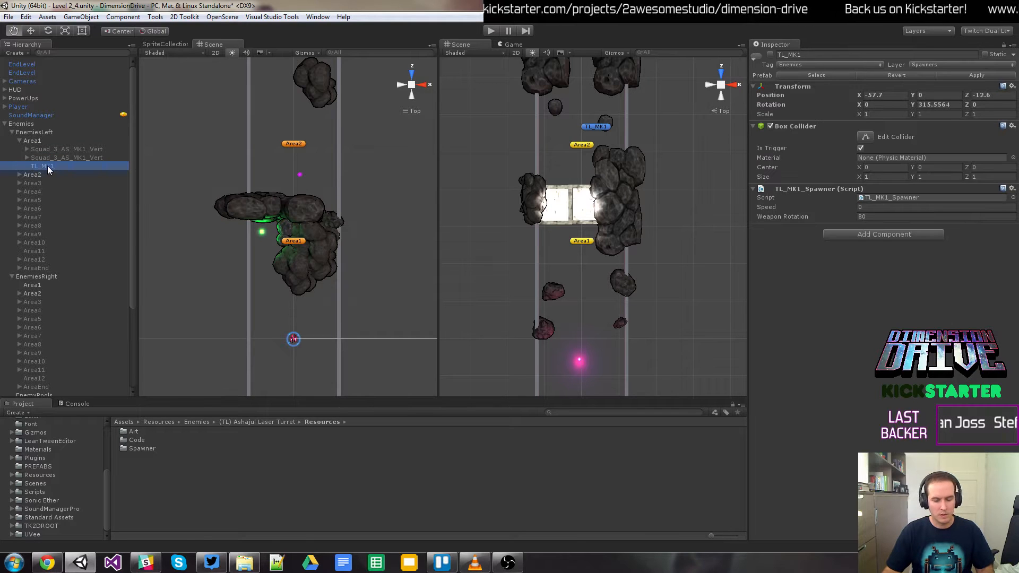
key("Delete")
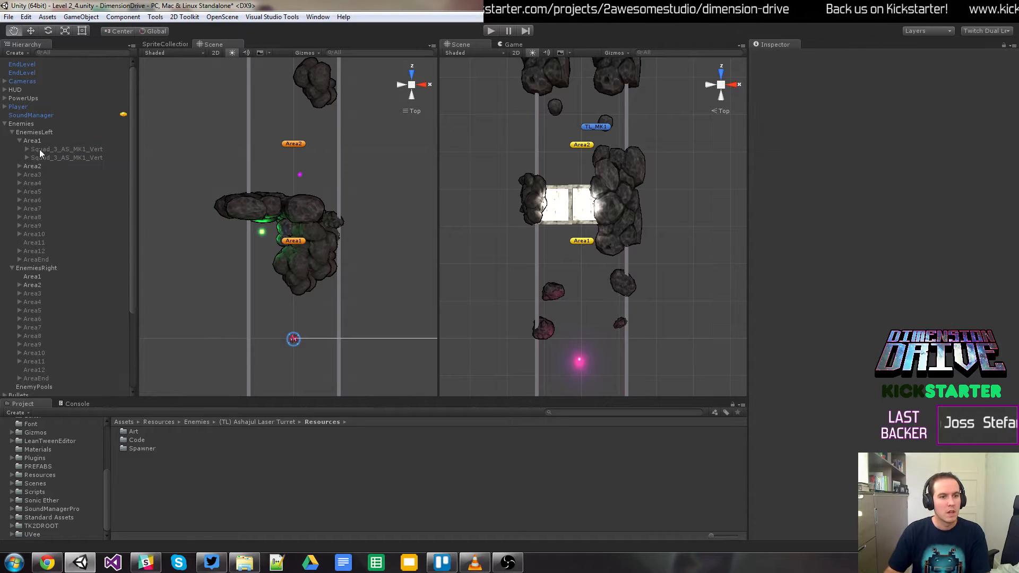
Step: Enable both Squad_3_AS_MK1_Vert groups in Area1 of EnemiesLeft
left_click(47, 163, "shift")
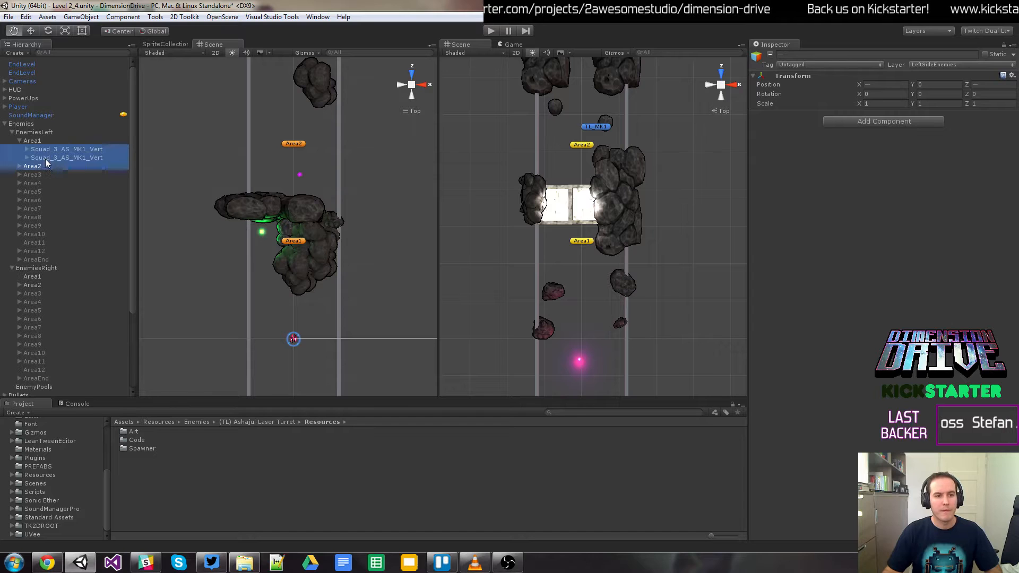
left_click(45, 158, "shift")
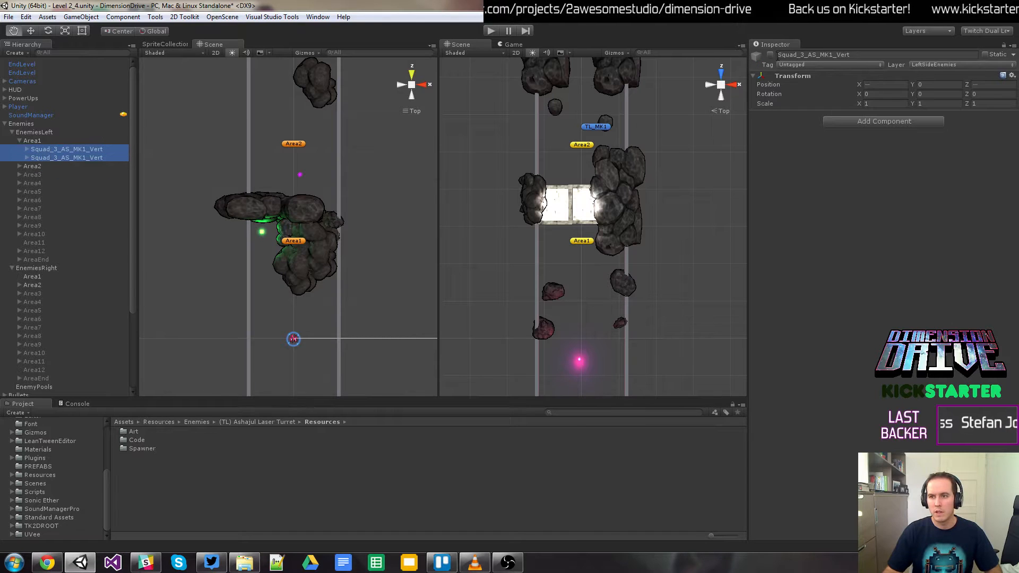
left_click(690, 66)
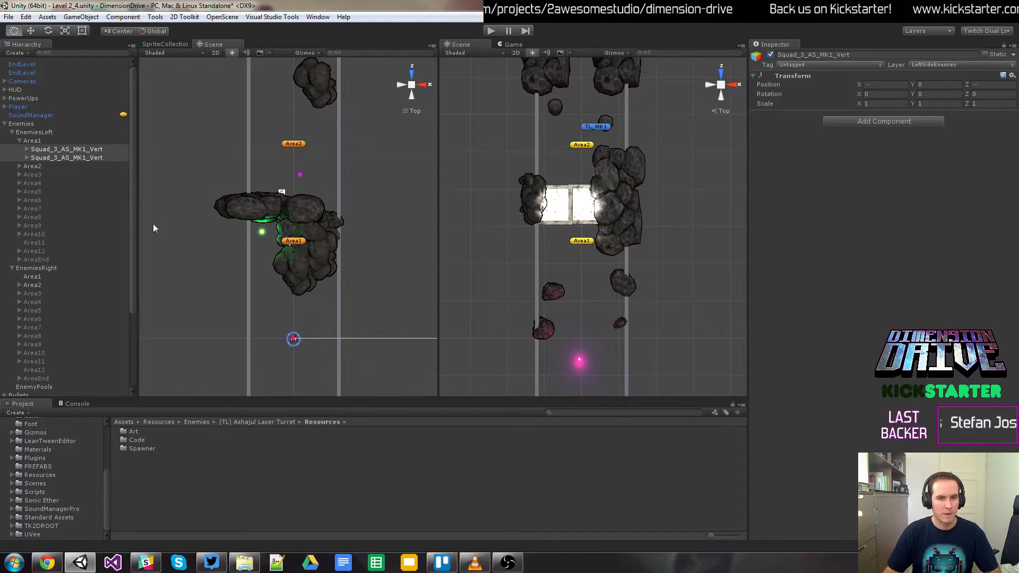
Step: Move both Squad_3_AS_MK1_Vert groups toward the left lane's outer side and down between the large rocks and the ship's start
key("w")
left_click_drag(318, 223, 306, 223)
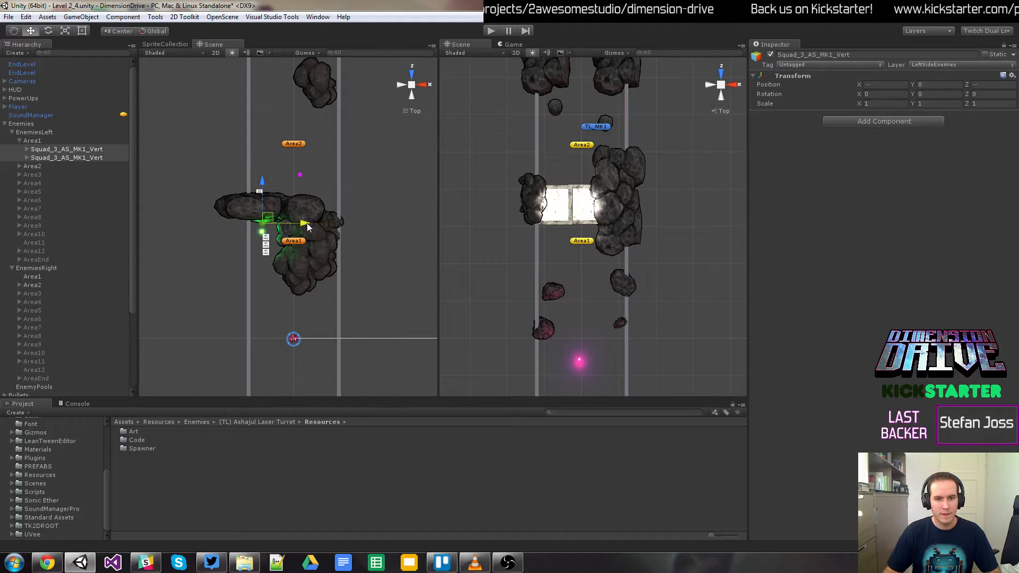
left_click_drag(264, 182, 261, 257)
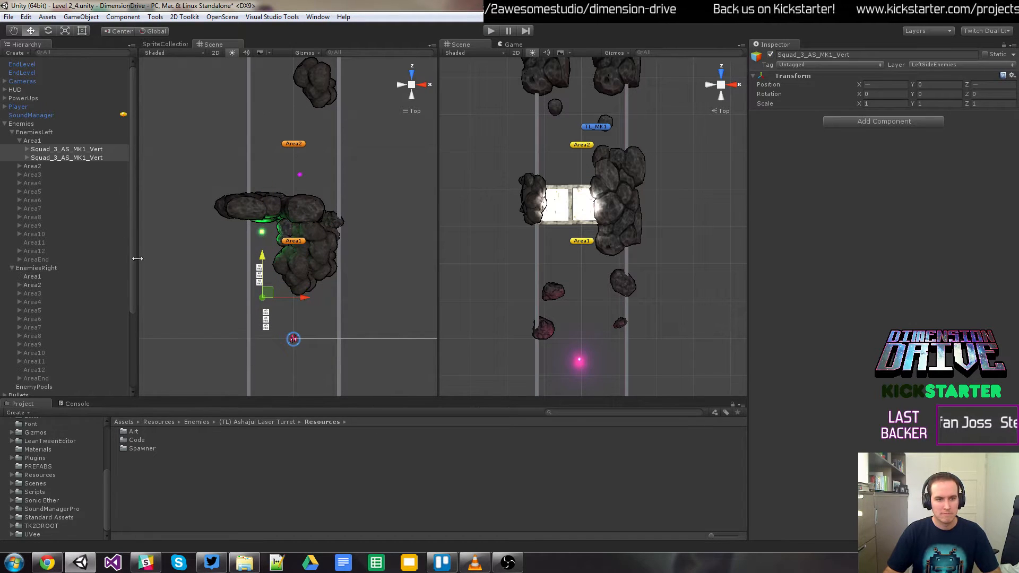
Step: Reposition the two Squad_3_AS_MK1_Vert groups beside the left lane's rocks, one at X -59, Z -159 and the other at X -89, Z -94
left_click(80, 149)
left_click(90, 157)
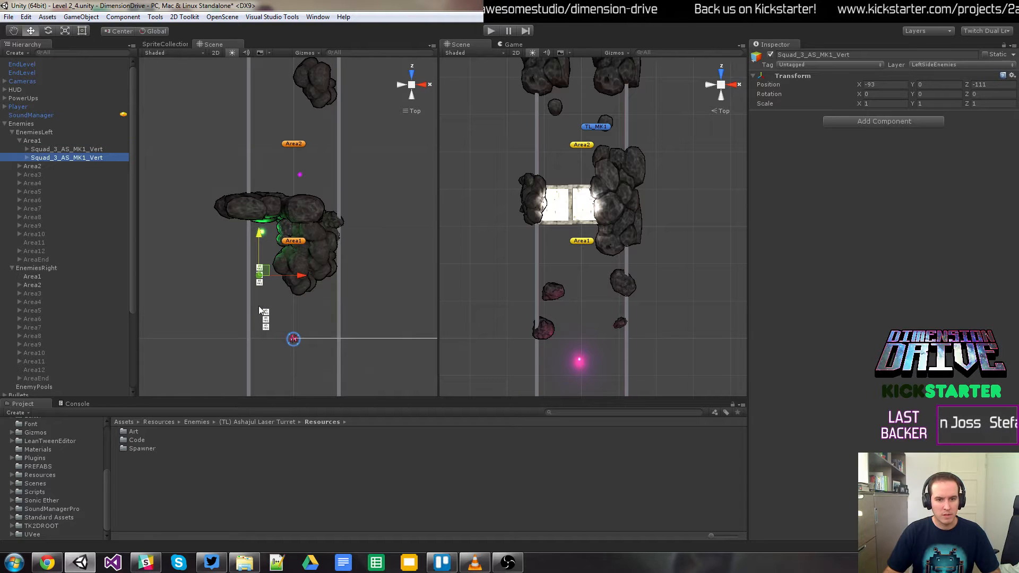
left_click(109, 149)
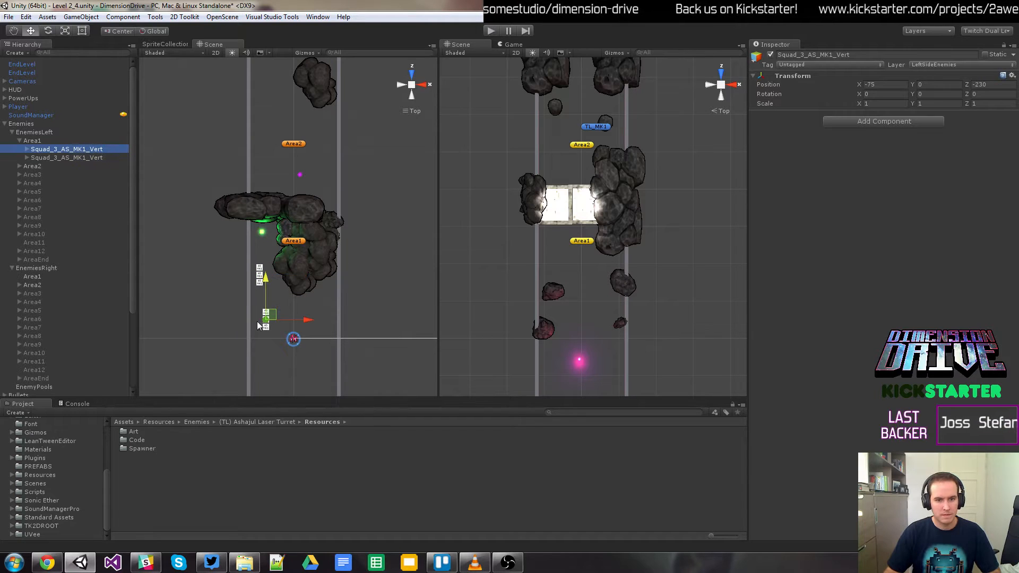
left_click_drag(266, 272, 284, 299)
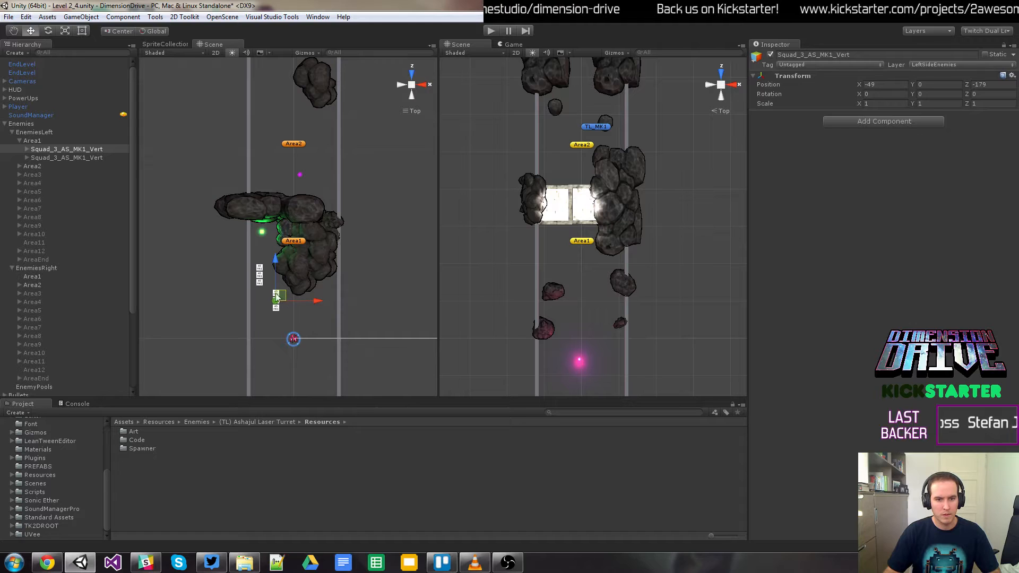
left_click(71, 158)
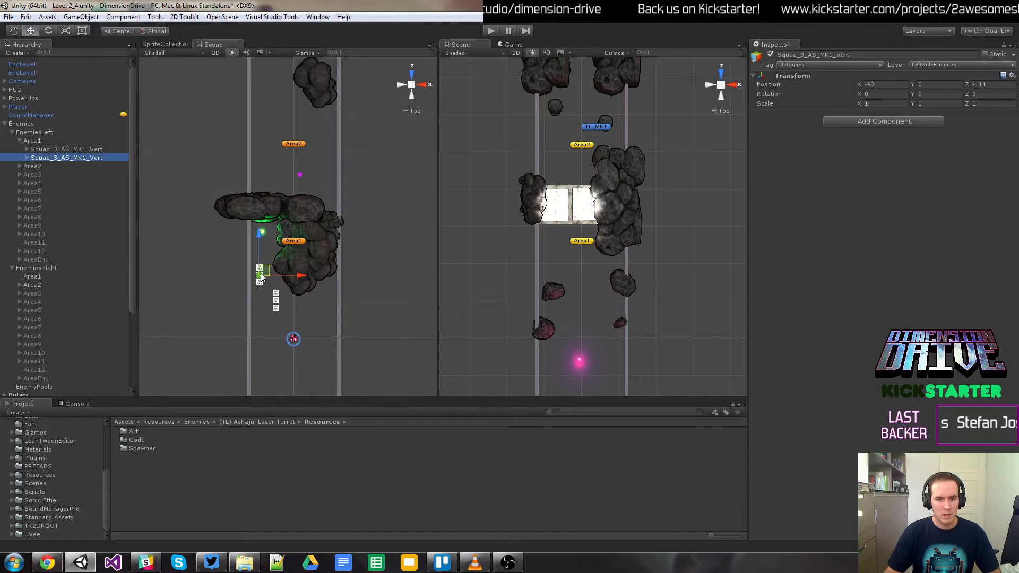
left_click_drag(266, 271, 269, 267)
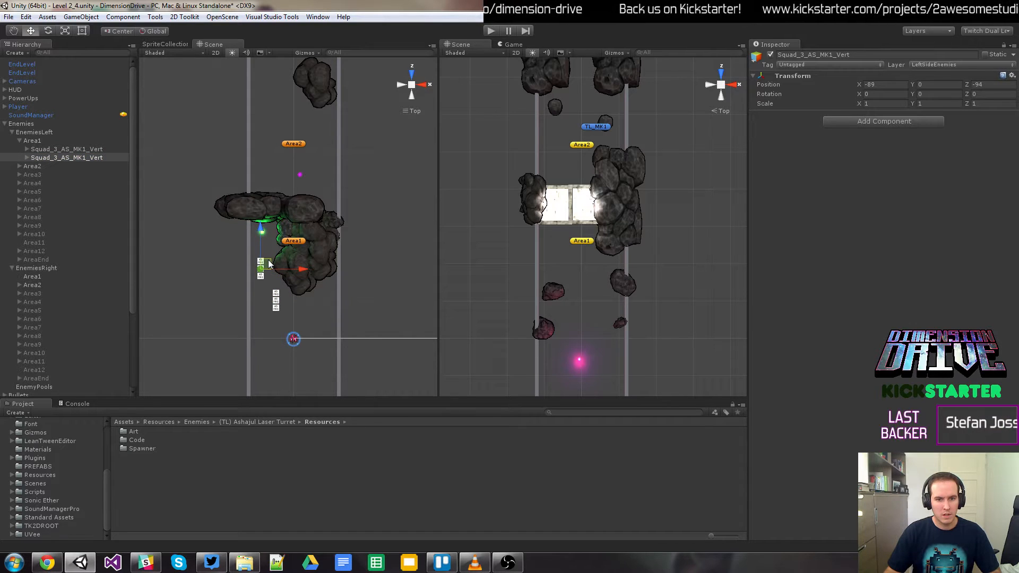
left_click(84, 149)
left_click_drag(276, 302, 283, 298)
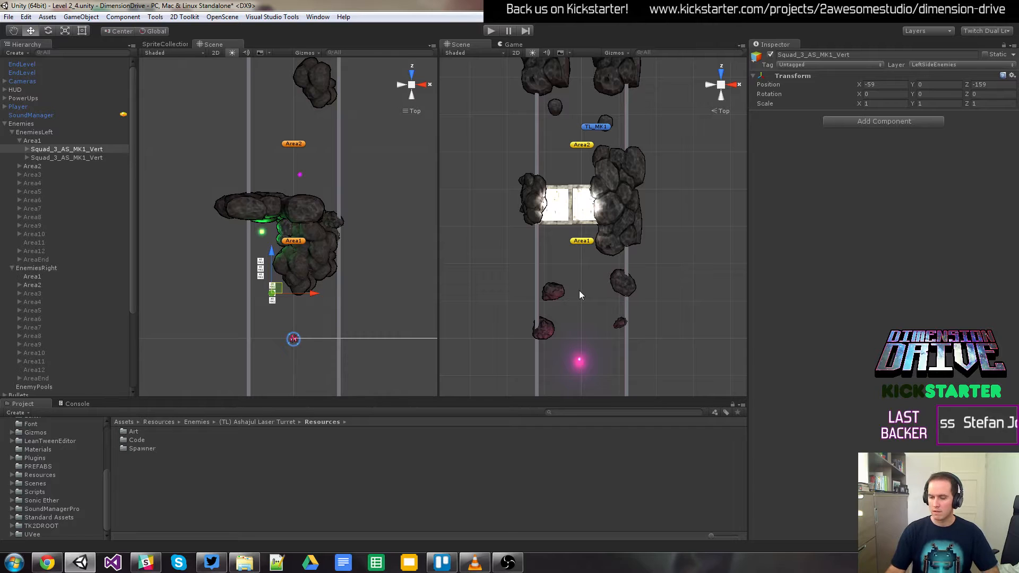
Step: Examine where the three disabled squads in Area2 of EnemiesRight sit in the right lane
left_click(20, 284)
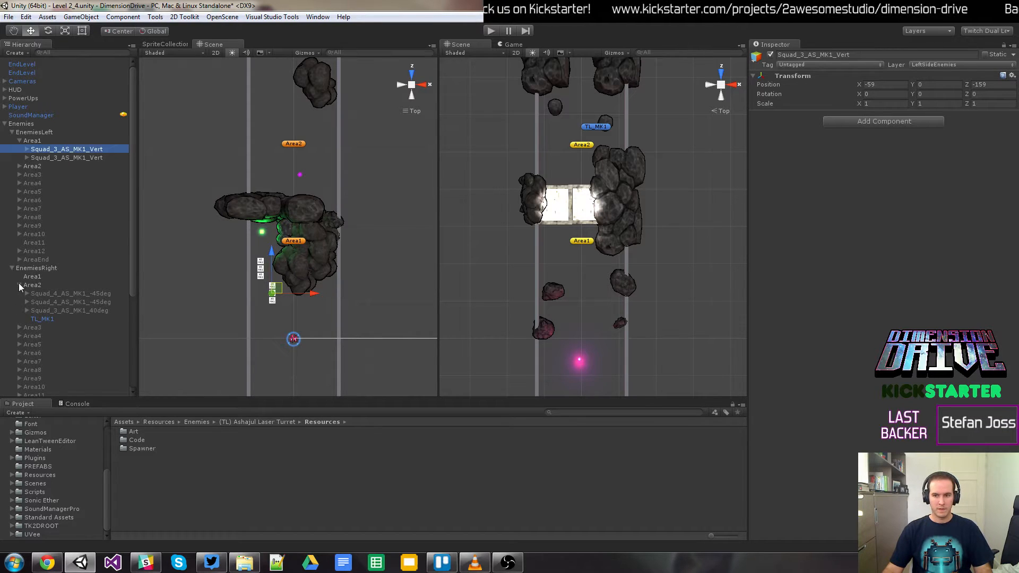
left_click(19, 284)
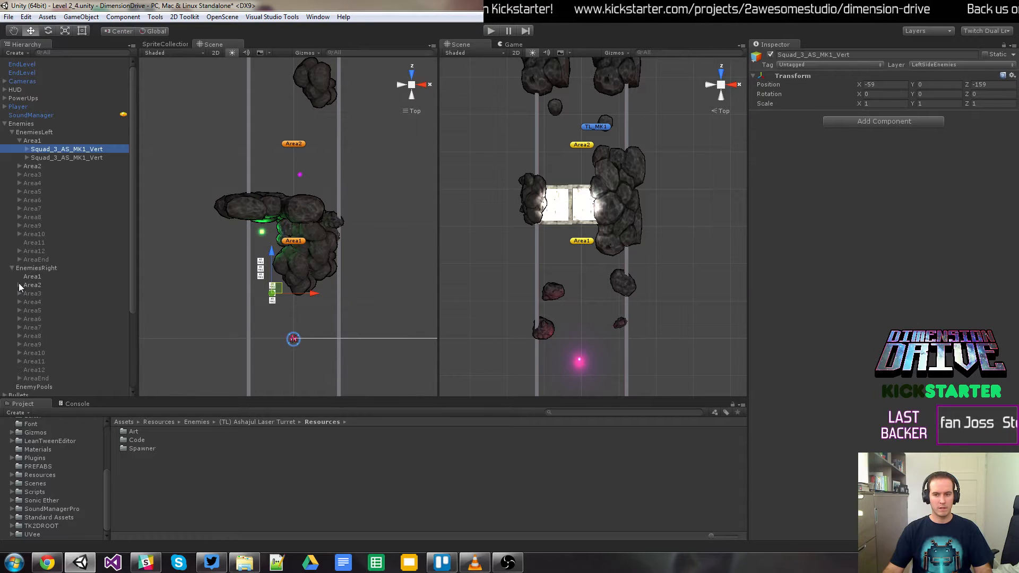
left_click(19, 286)
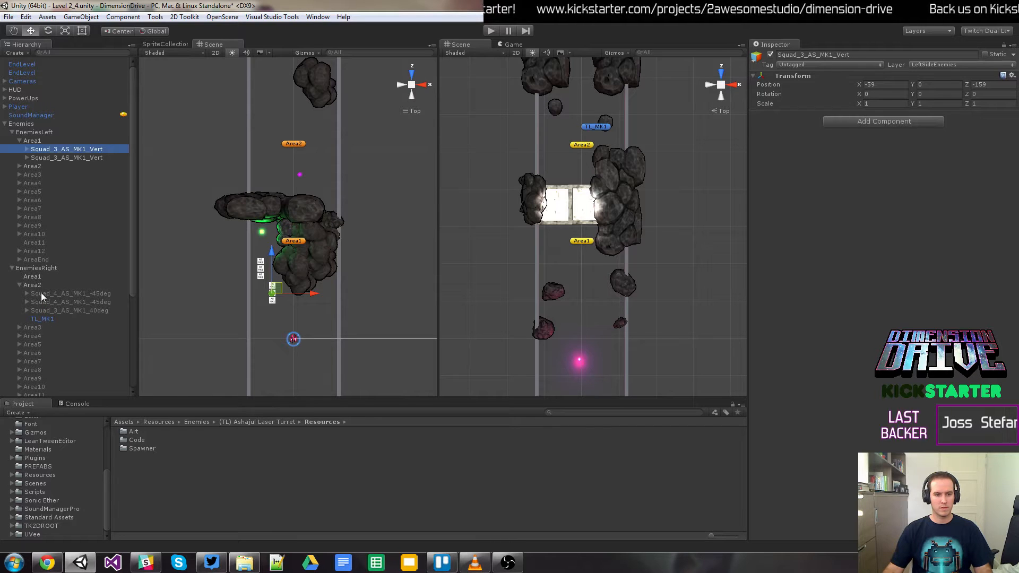
left_click(41, 293)
left_click(44, 309, "shift")
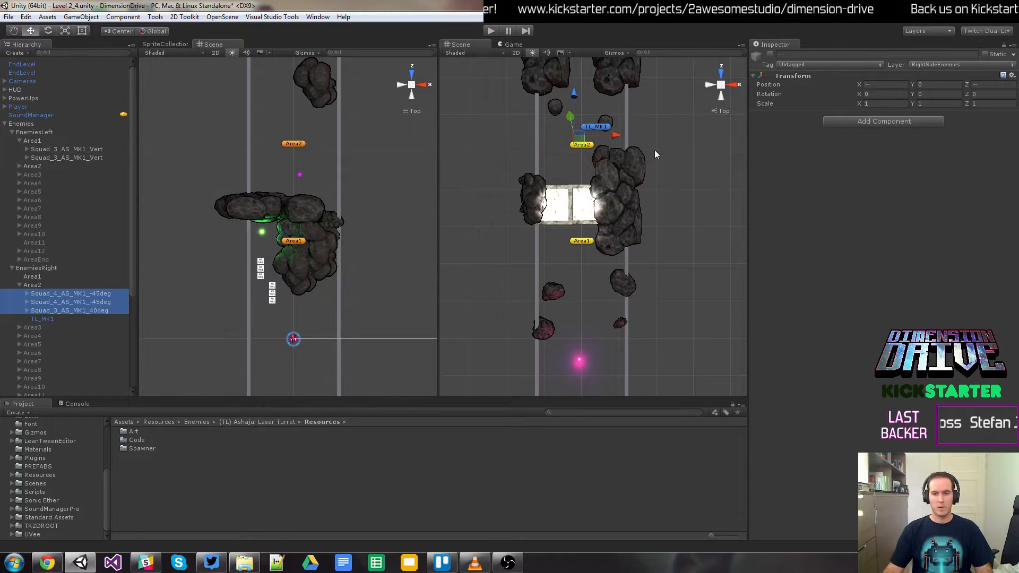
left_click(721, 85)
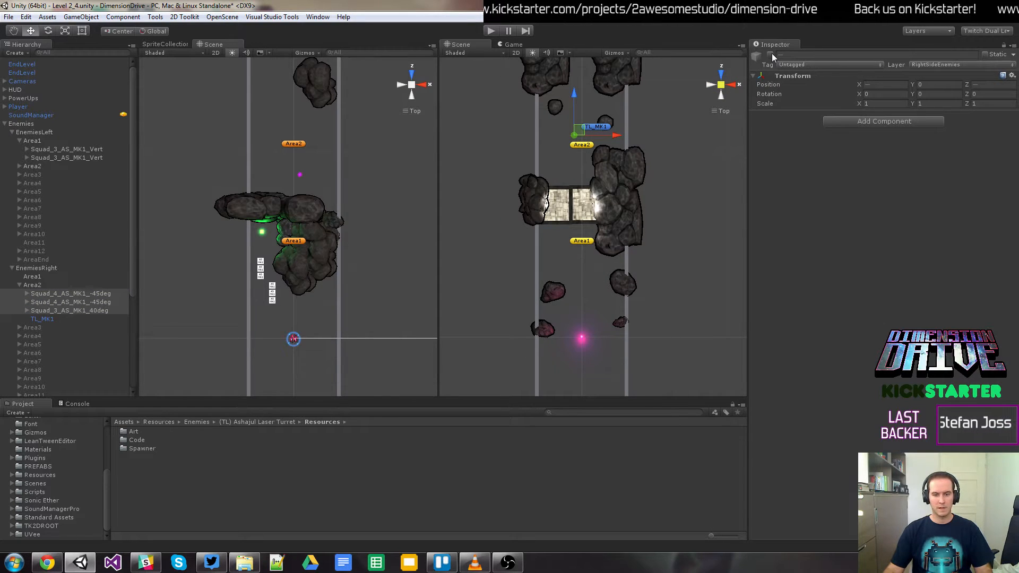
Step: Duplicate the TL_MK1 turret spawner in Area2 of EnemiesRight and place the copy just below the large rocks at about X 54, Z -303
left_click(81, 319)
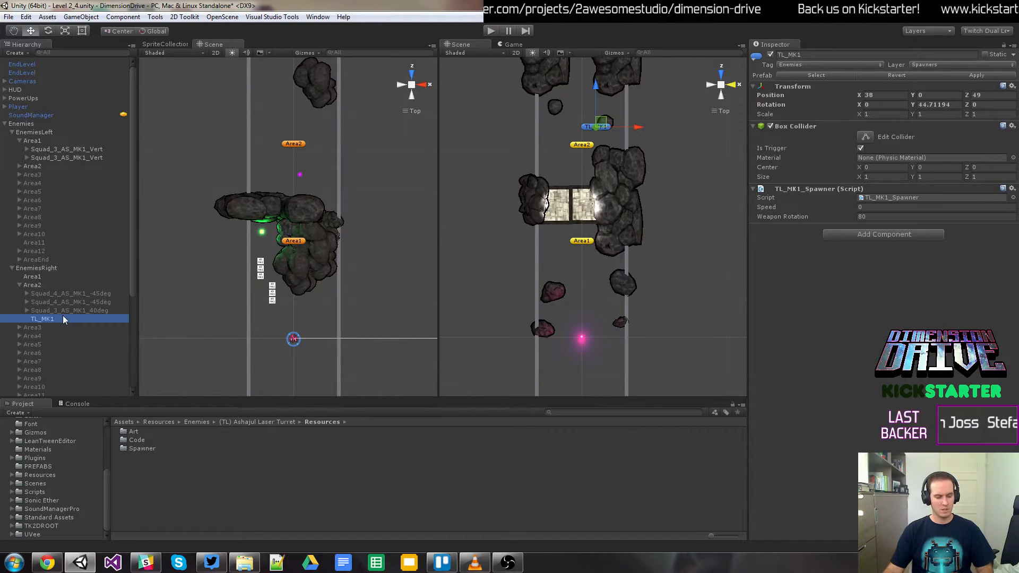
key("ctrl+d")
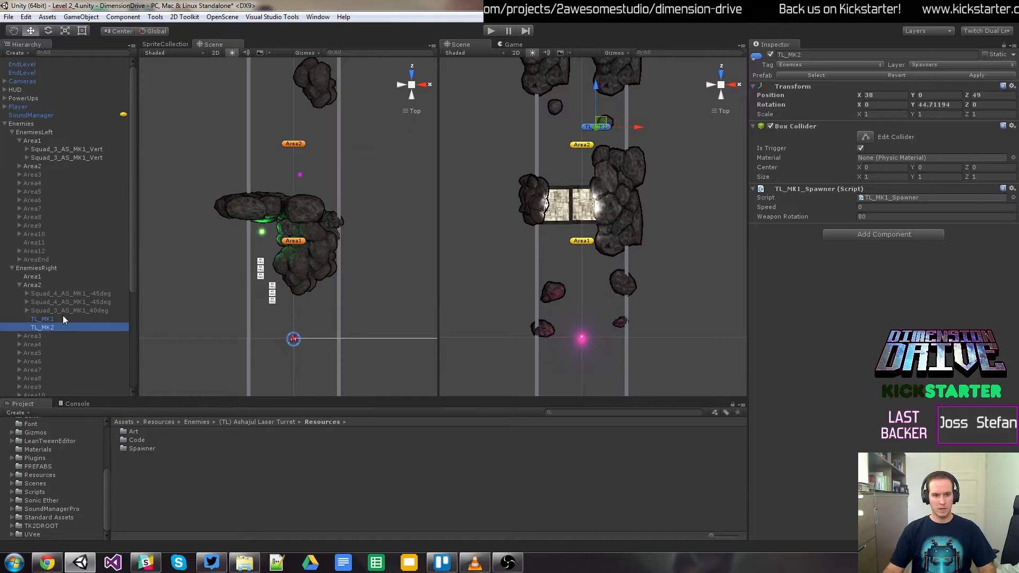
left_click_drag(595, 85, 609, 257)
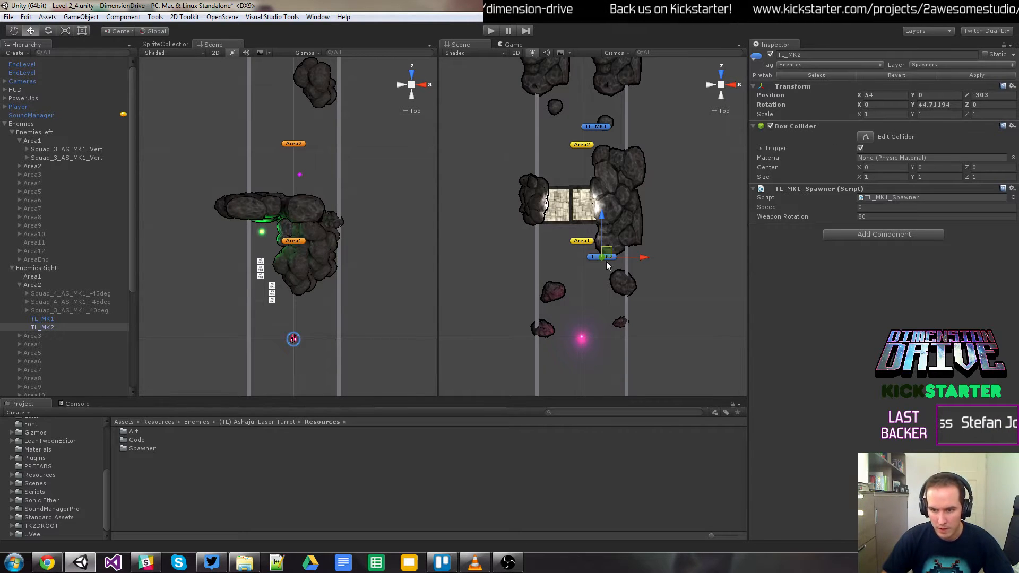
key("e")
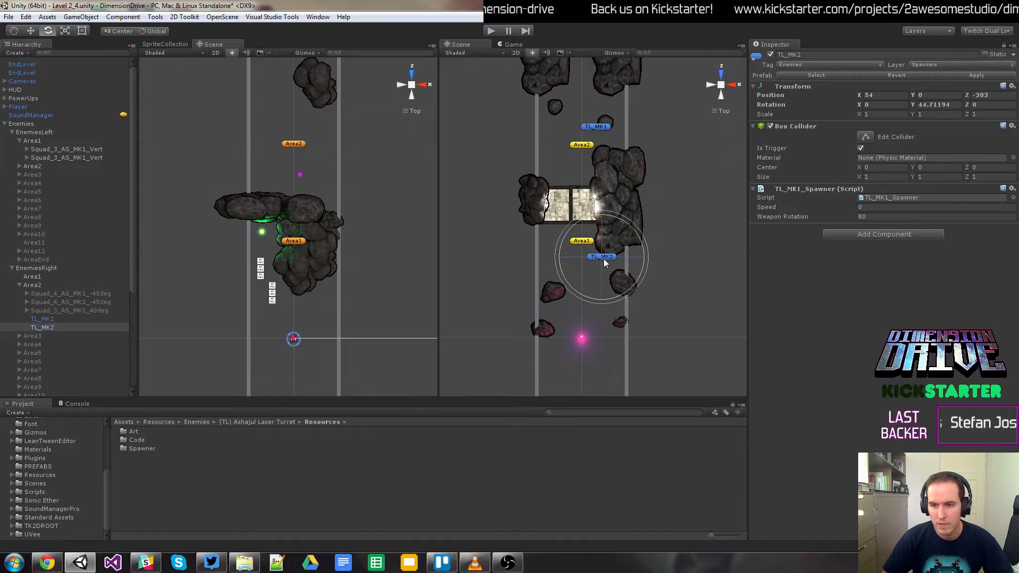
key("w")
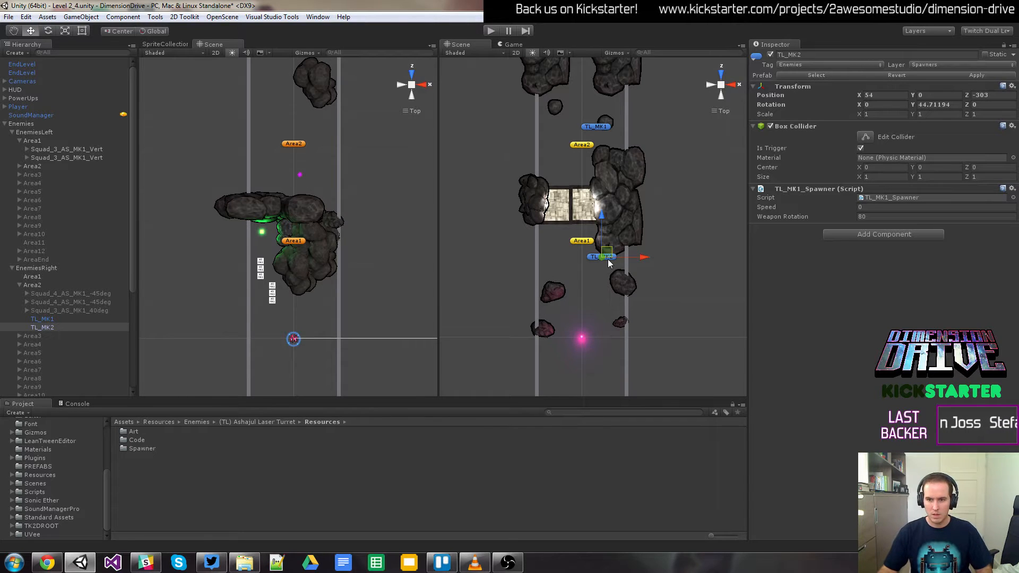
Step: Duplicate the TL_MK2 spawner, place the copy across the lane at about X -39, Z -400, and rotate it to about -62 degrees around Y
key("ctrl+d")
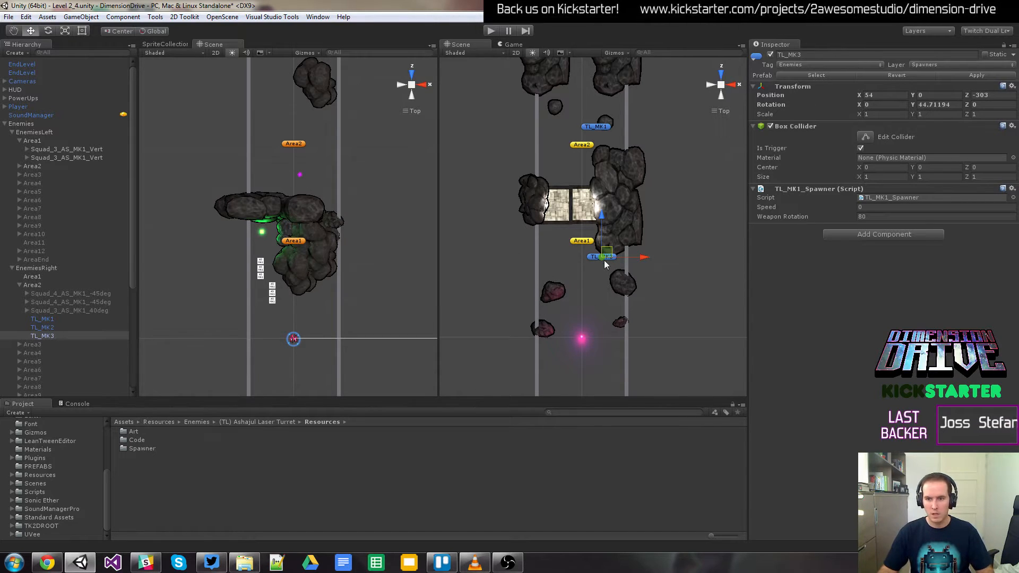
left_click_drag(604, 260, 570, 294)
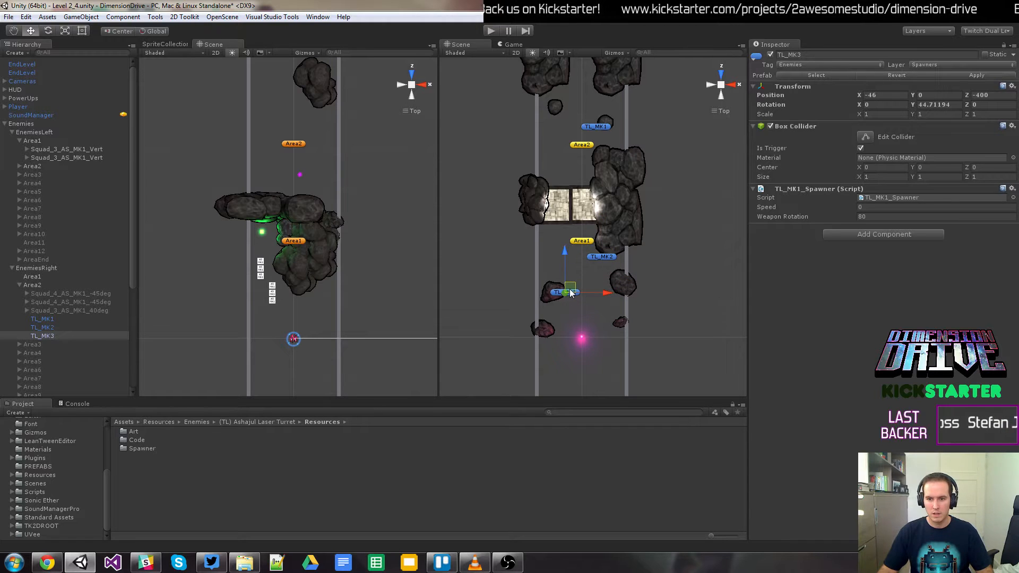
left_click(938, 104)
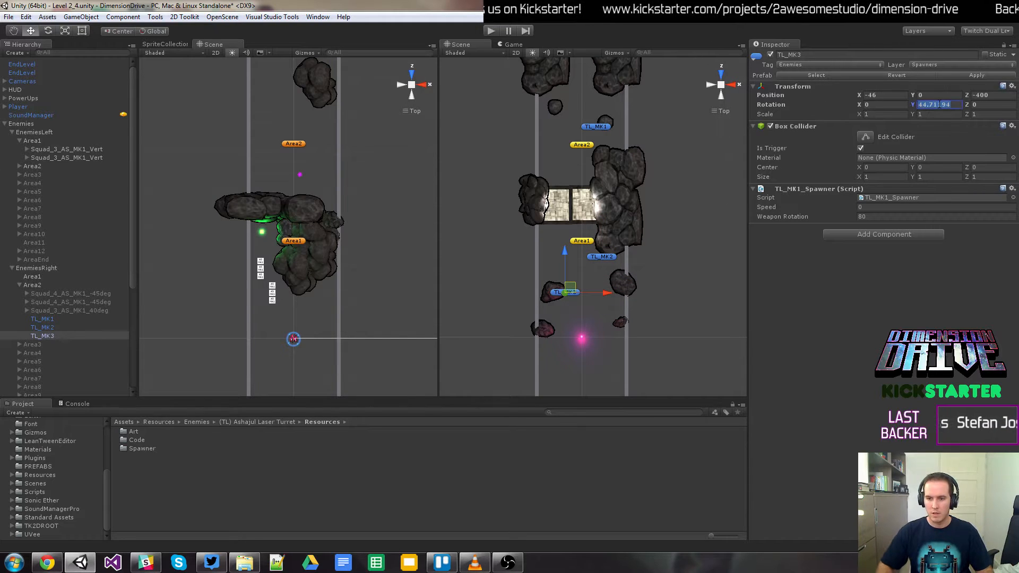
type("0")
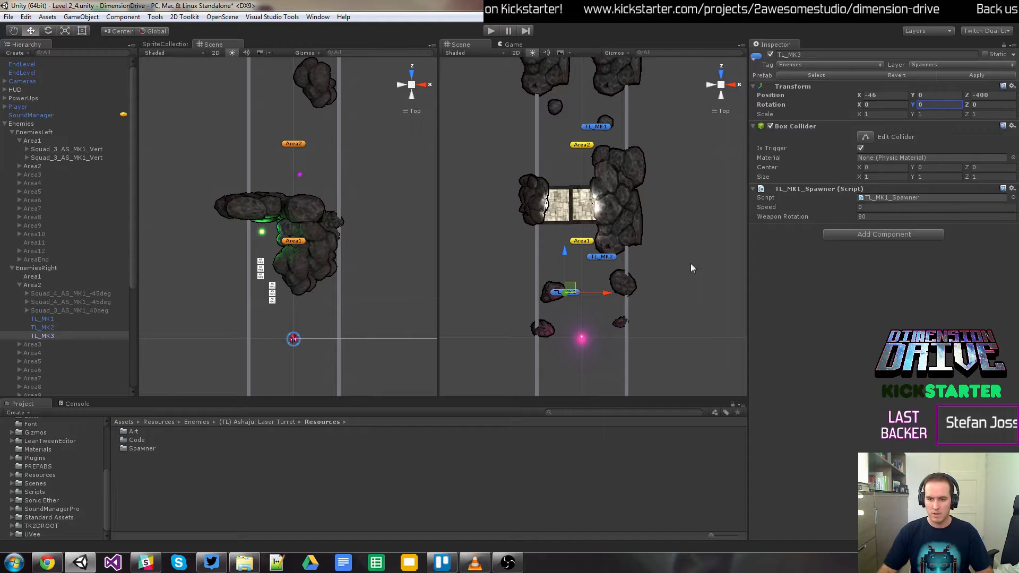
type("e")
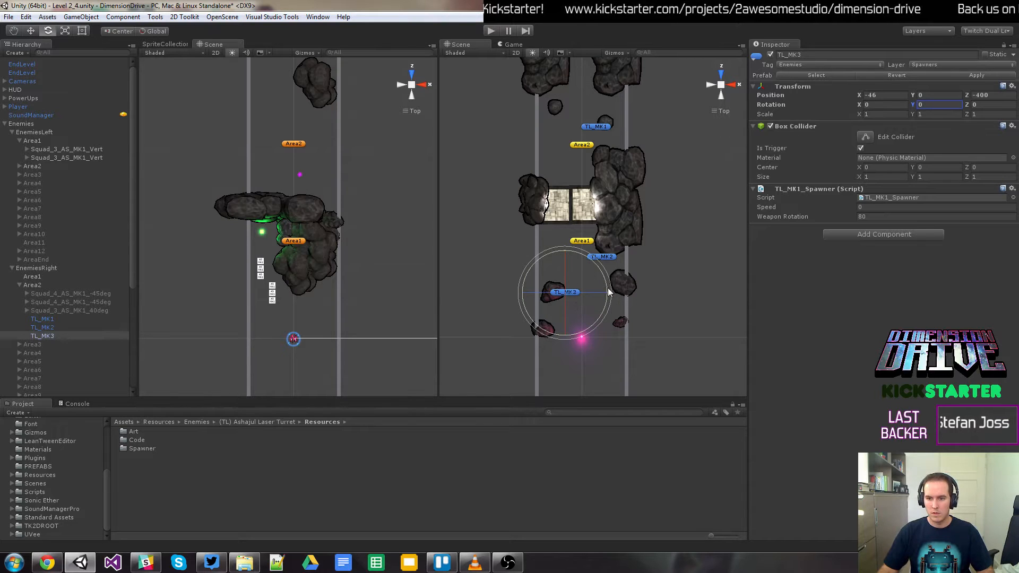
left_click_drag(611, 291, 308, 237)
key("w")
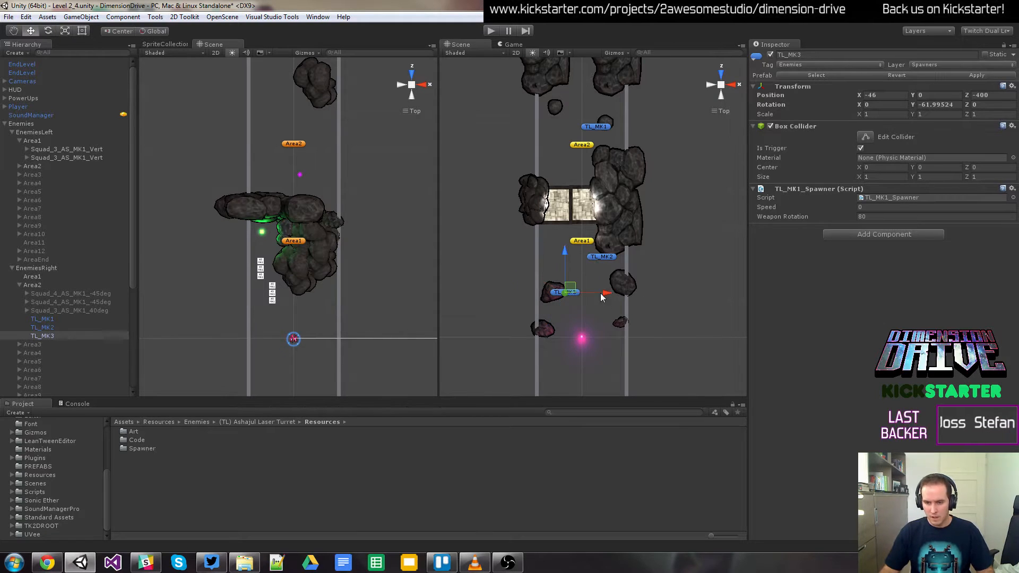
left_click_drag(599, 294, 614, 253)
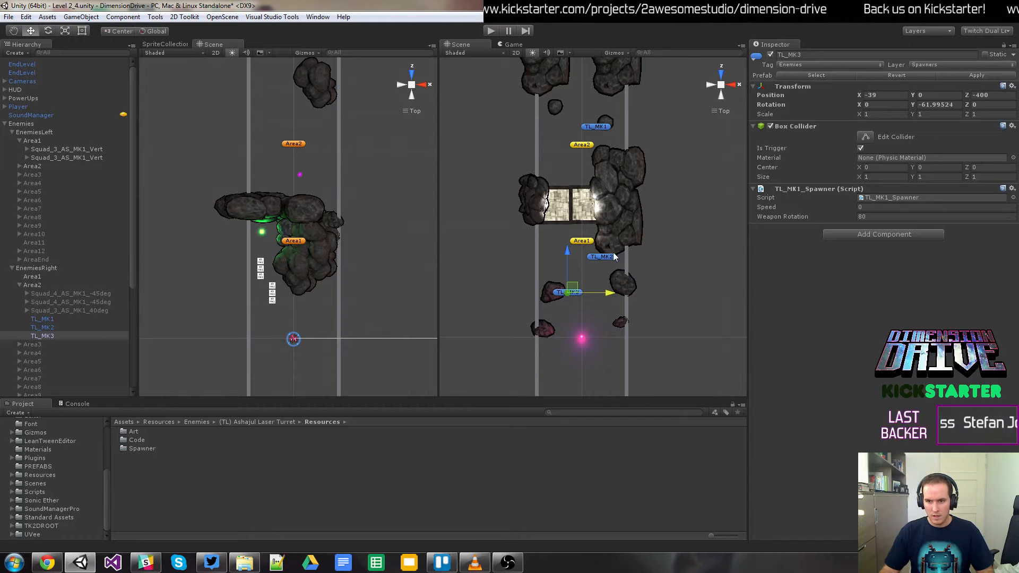
Step: Run a short playtest, end it, and inspect the camera object behind the latest console error
left_click(491, 32)
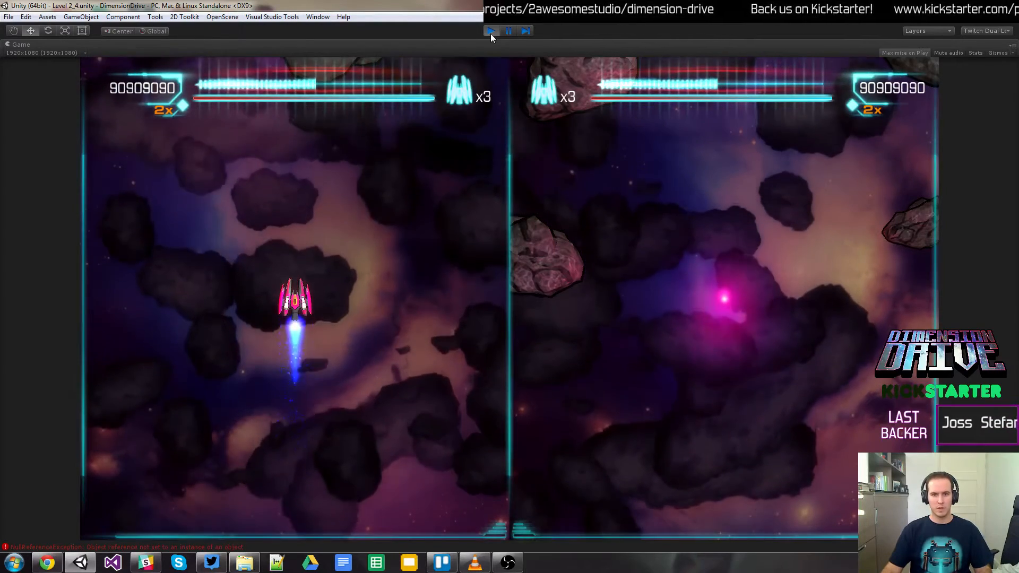
left_click(490, 34)
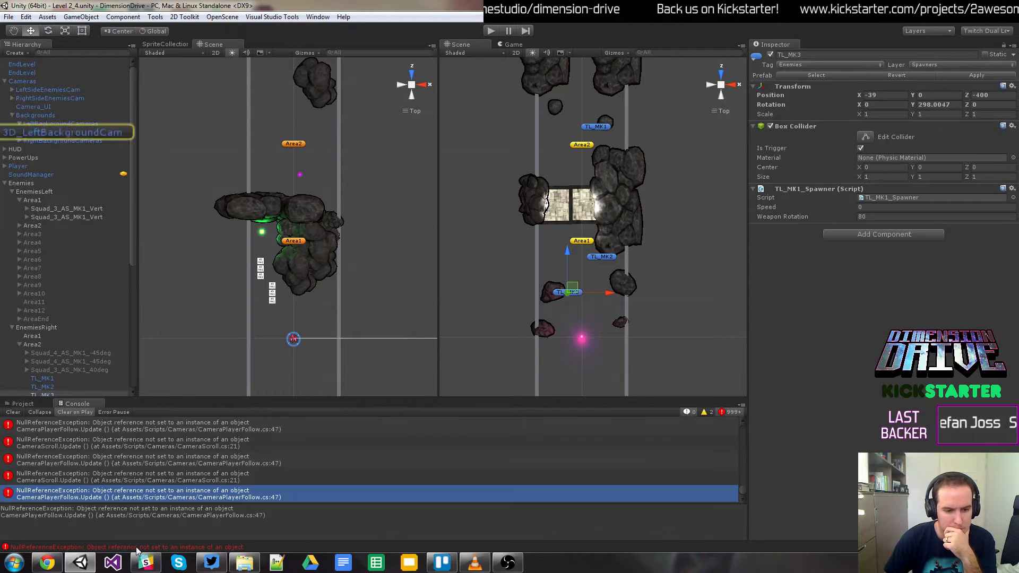
left_click(224, 546)
left_click(64, 133)
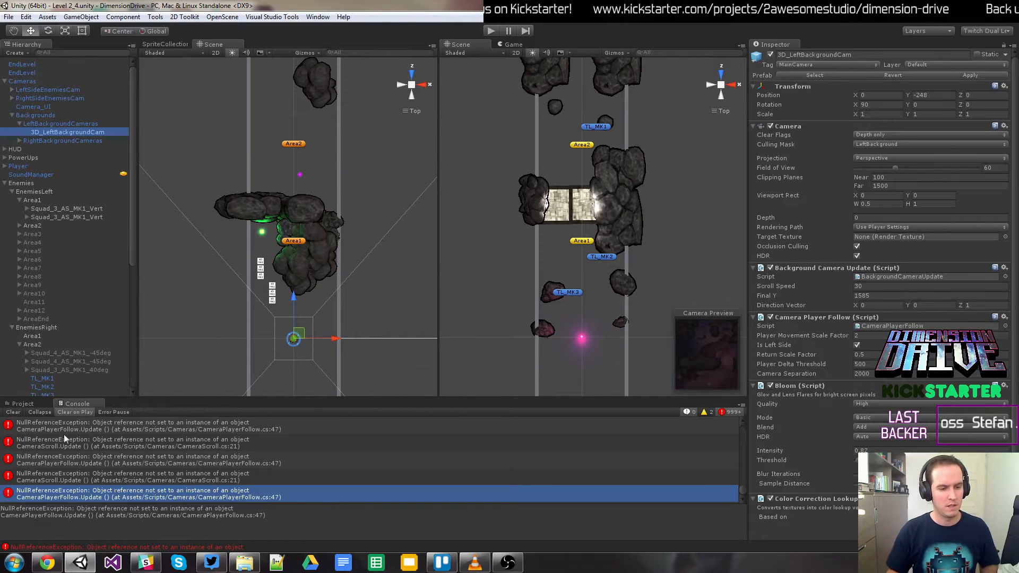
left_click(24, 404)
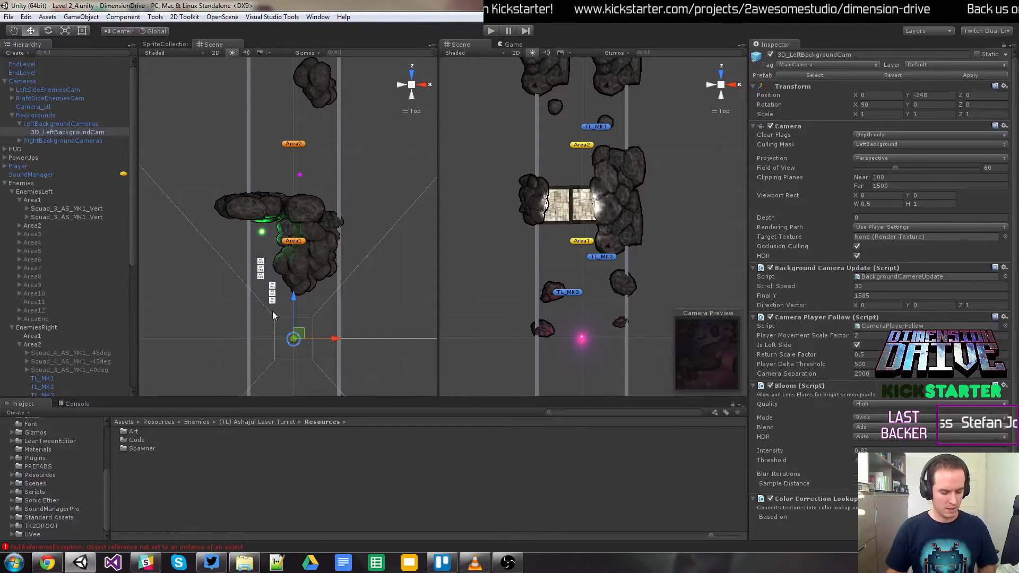
Step: Examine the opening rocks in both lanes and the Area groups under EnemiesLeft and EnemiesRight in the scene hierarchy
left_click(305, 266)
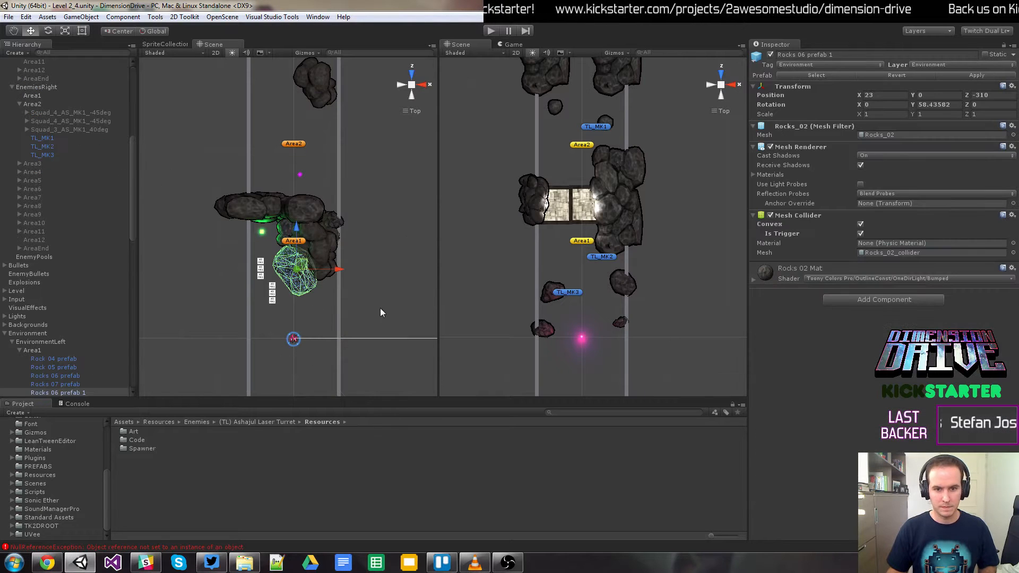
left_click(621, 323)
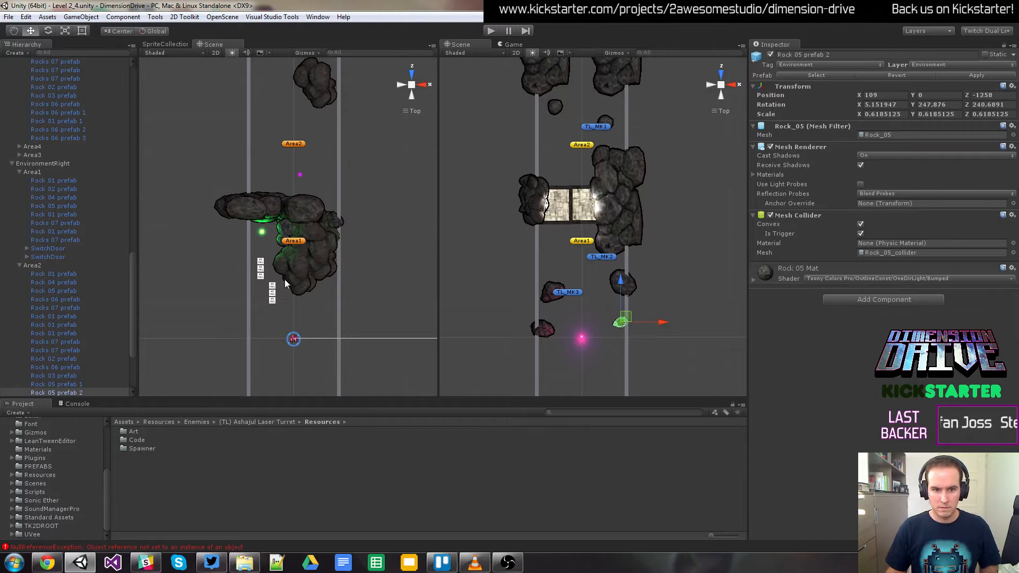
left_click_drag(131, 299, 132, 135)
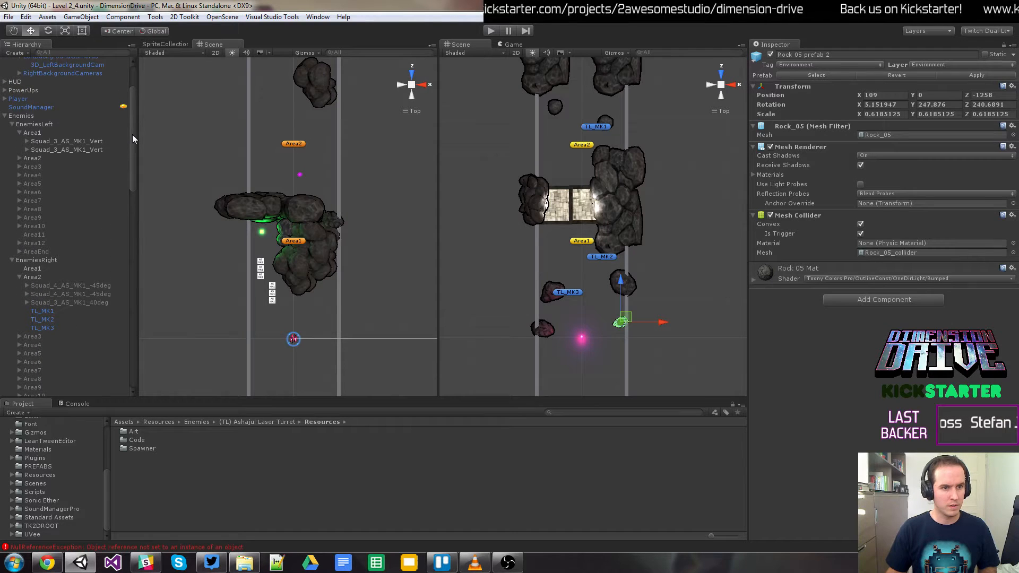
left_click(19, 159)
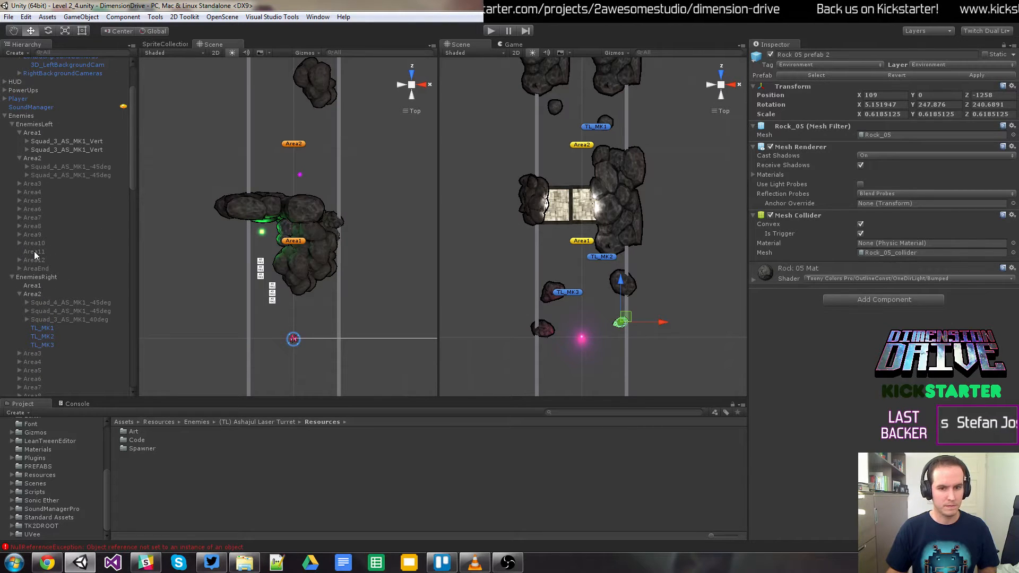
left_click(19, 294)
left_click(30, 286)
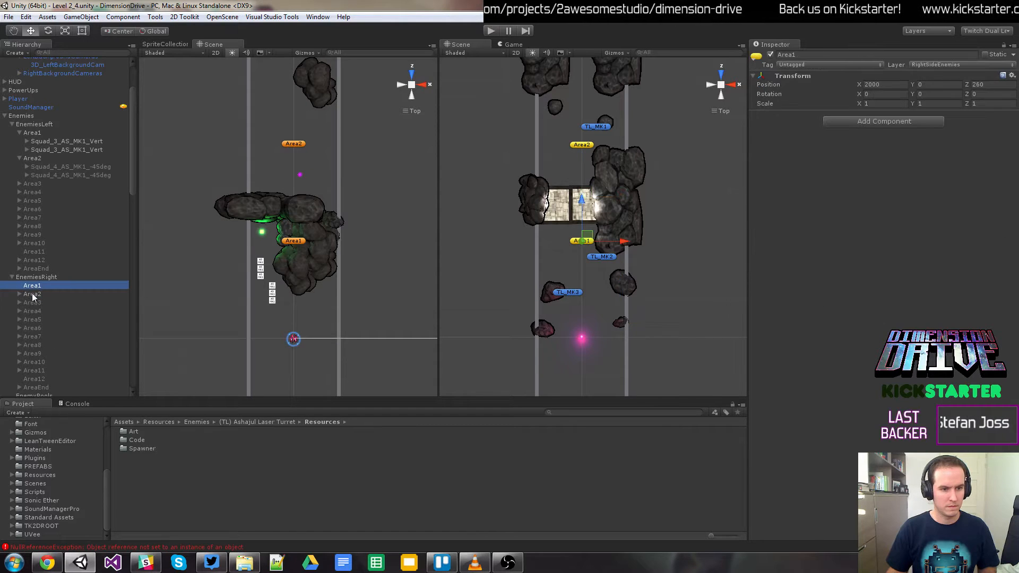
left_click(32, 301)
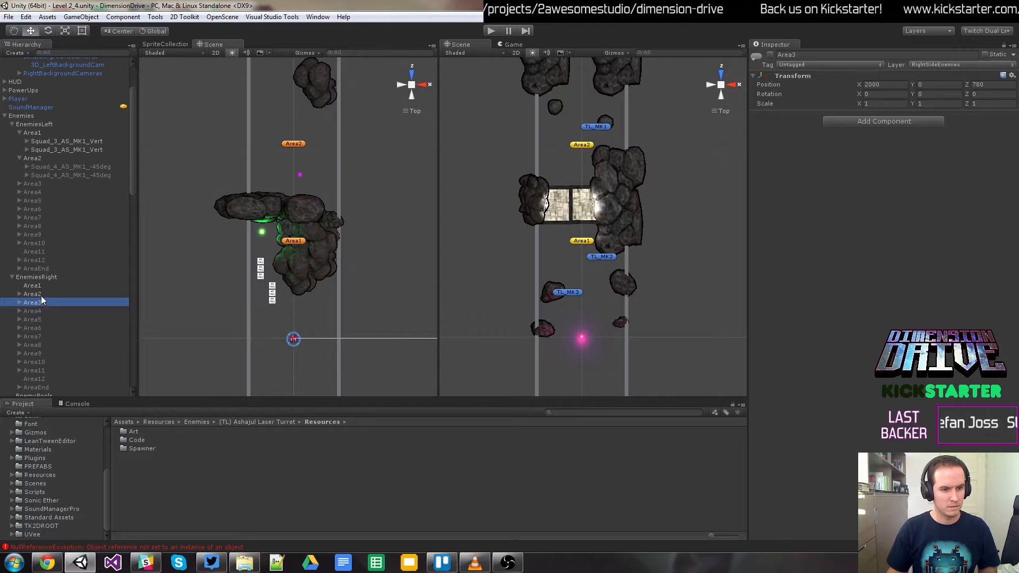
left_click(40, 295)
left_click(39, 288)
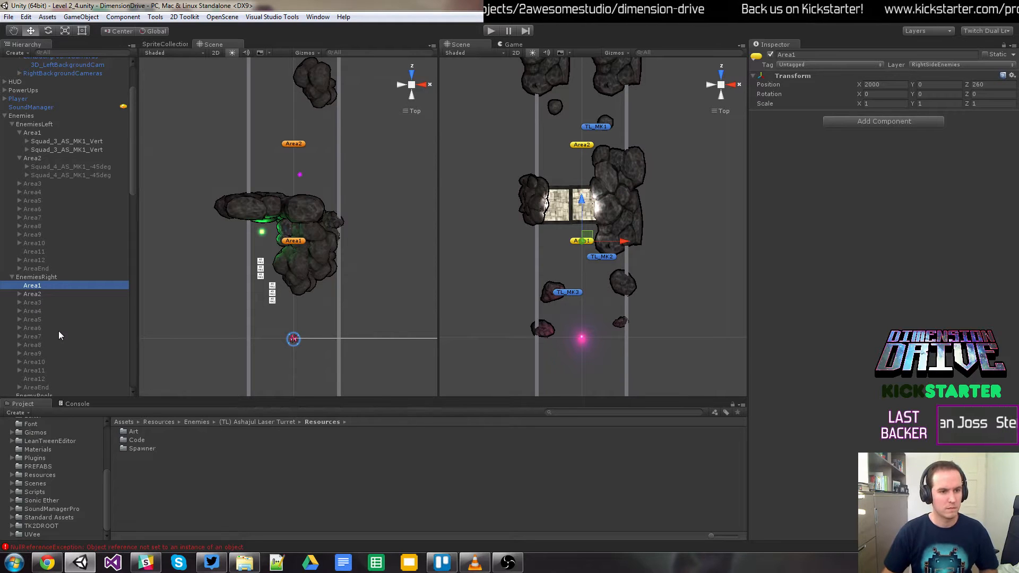
scroll(55, 320, "down", 5)
scroll(56, 316, "up", 2)
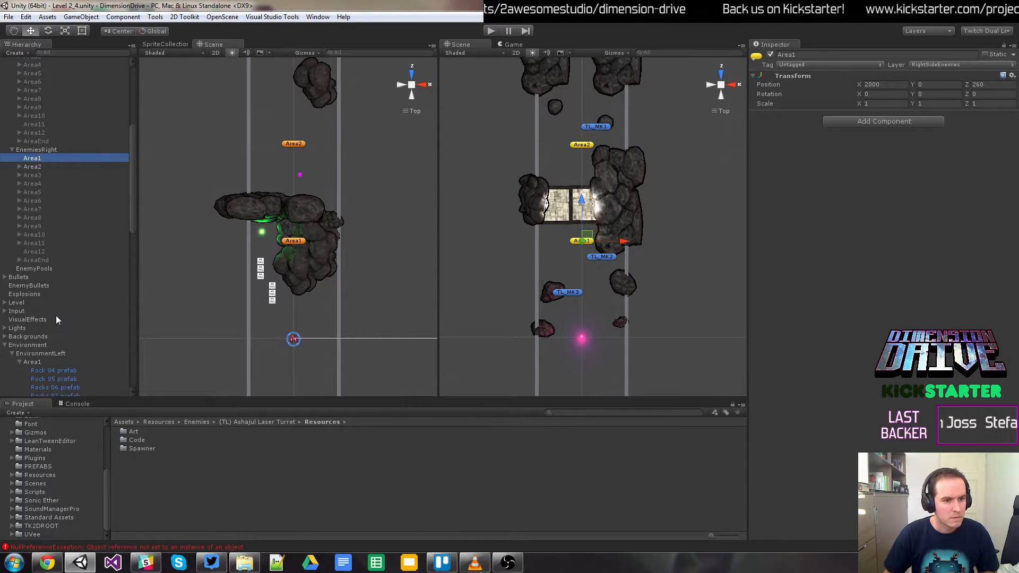
Step: Undo the latest turret edits in EnemiesRight's Area2, removing the TL_MK3 copy and returning TL_MK2 to the TL_MK1 spawner's position
scroll(549, 320, "up", 1)
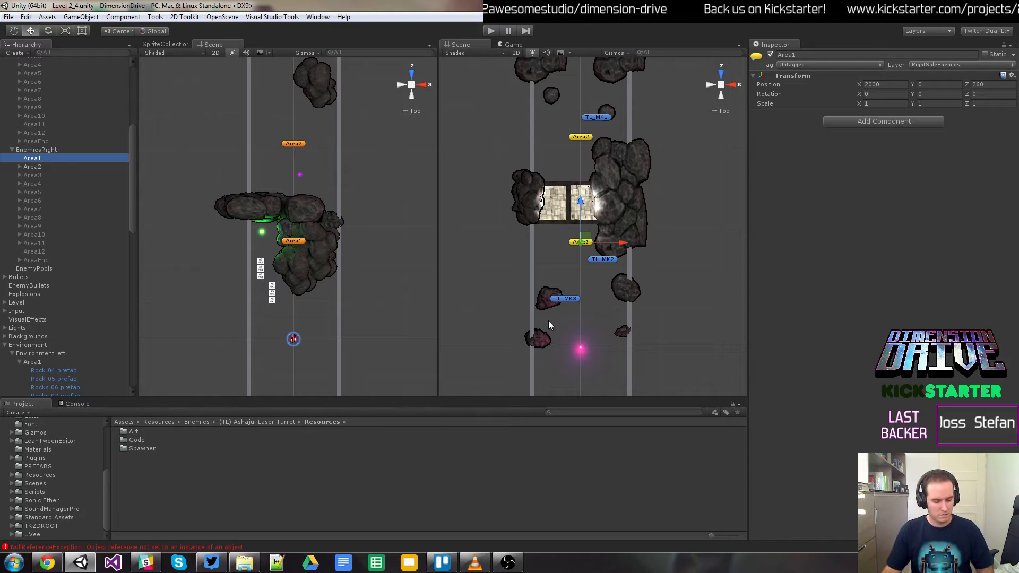
key("Down")
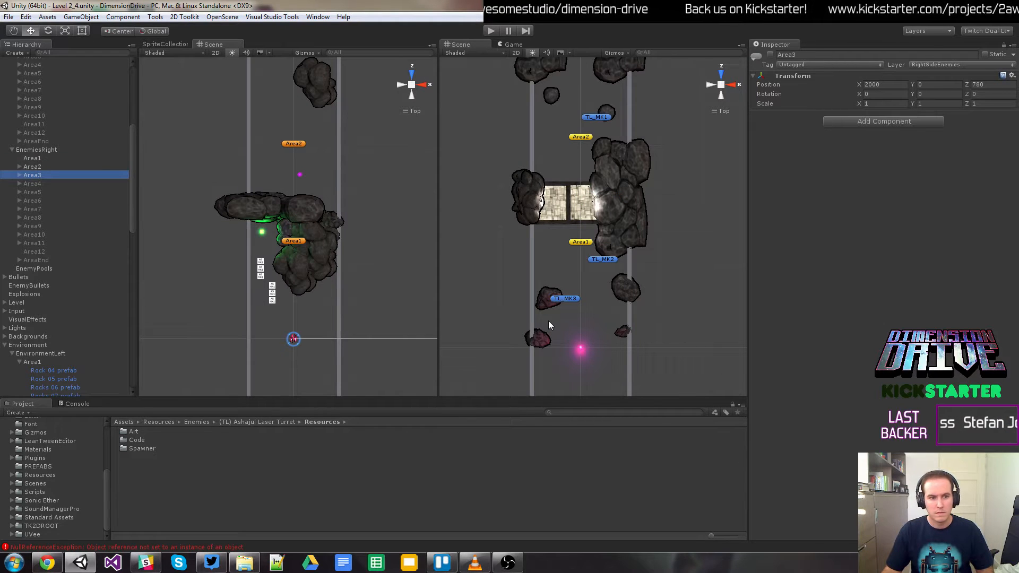
key("Up")
key("Up")
key("Down")
key("ctrl+z")
key("ctrl+z")
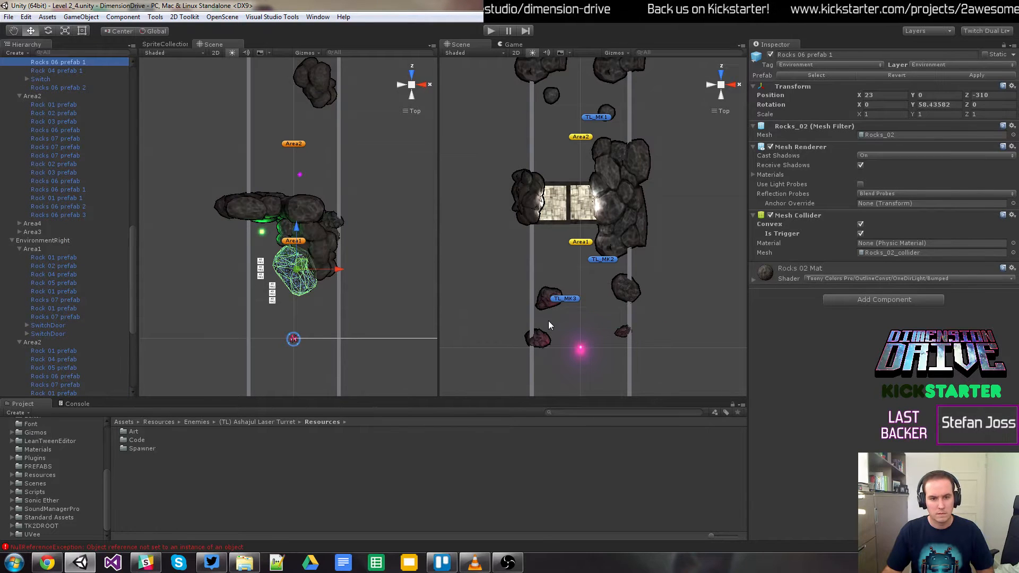
key("ctrl+z")
key("ctrl+z")
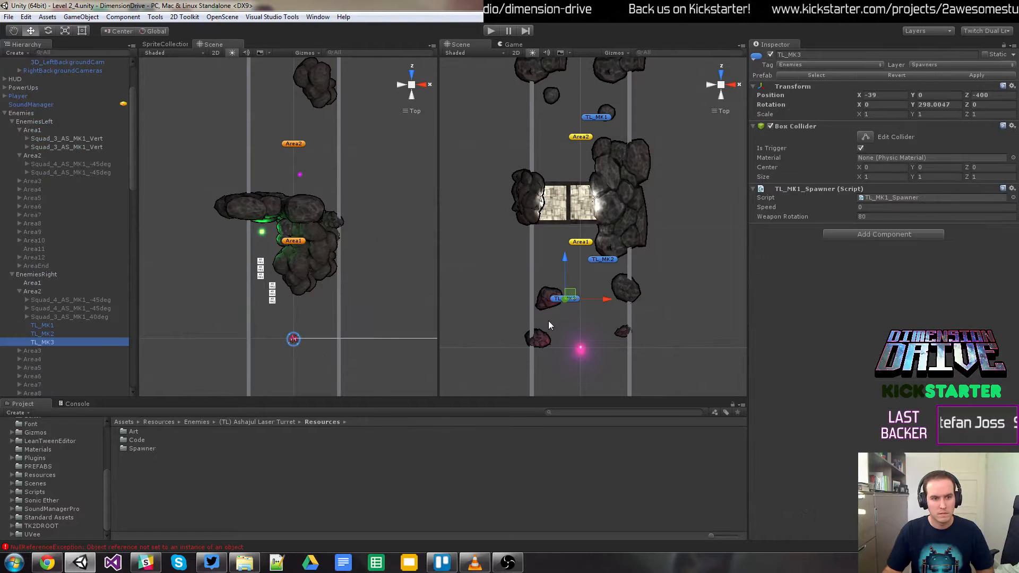
key("ctrl+z")
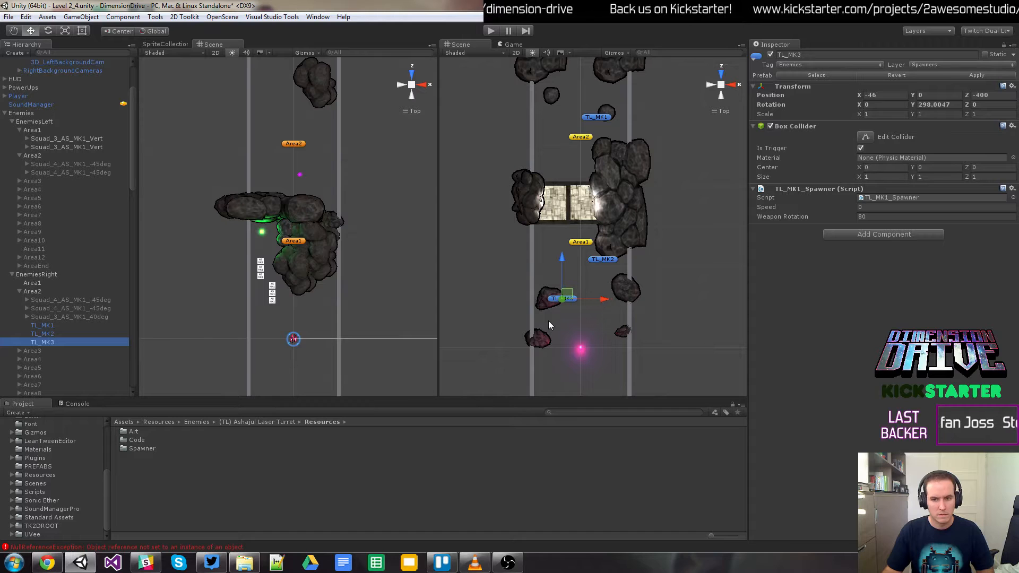
key("ctrl+z")
key("ctrl+z")
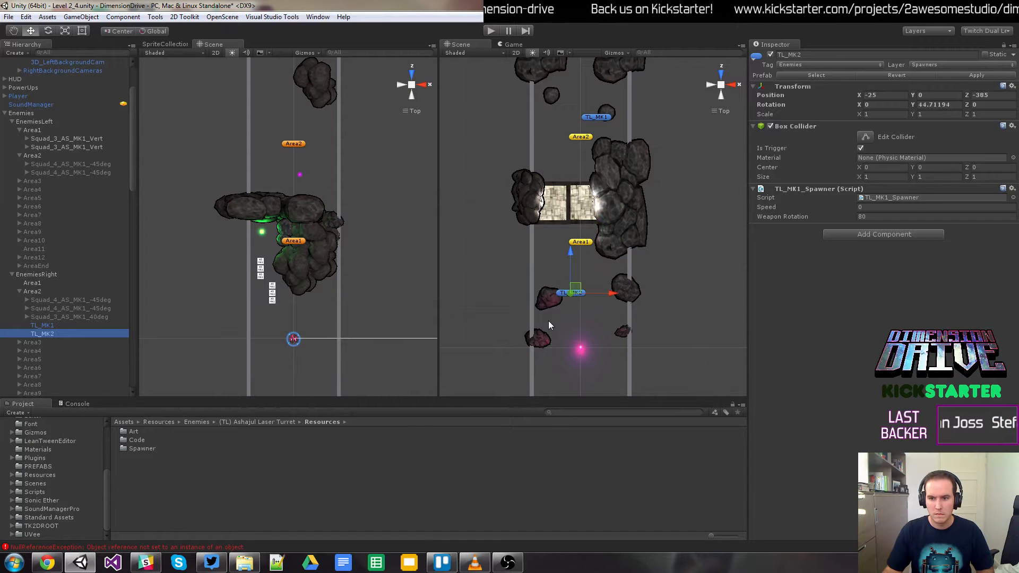
key("ctrl+z")
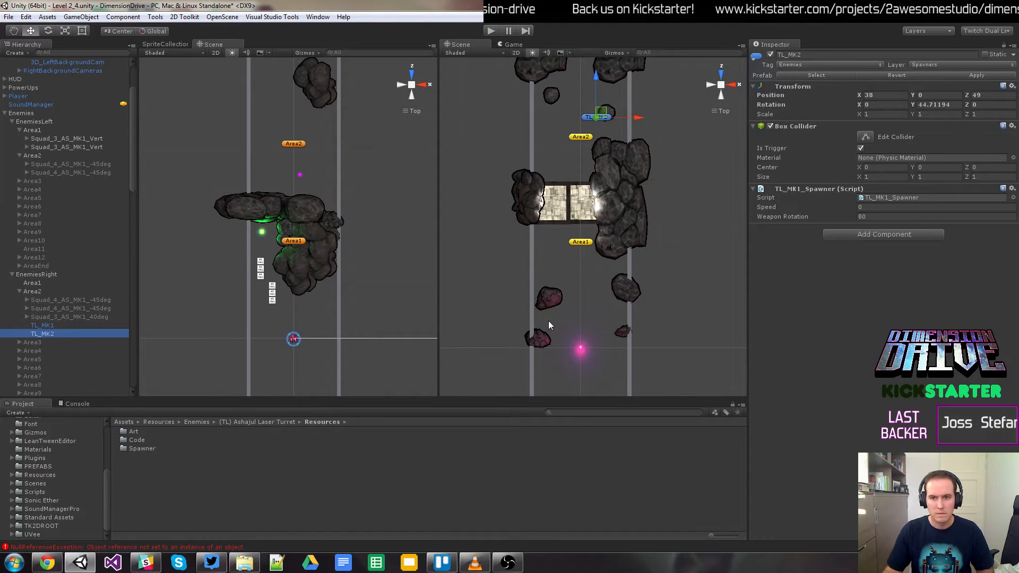
Step: Run a short playtest, end it, and move the TL_MK2 spawner down the right lane to about Z -285
left_click(492, 31)
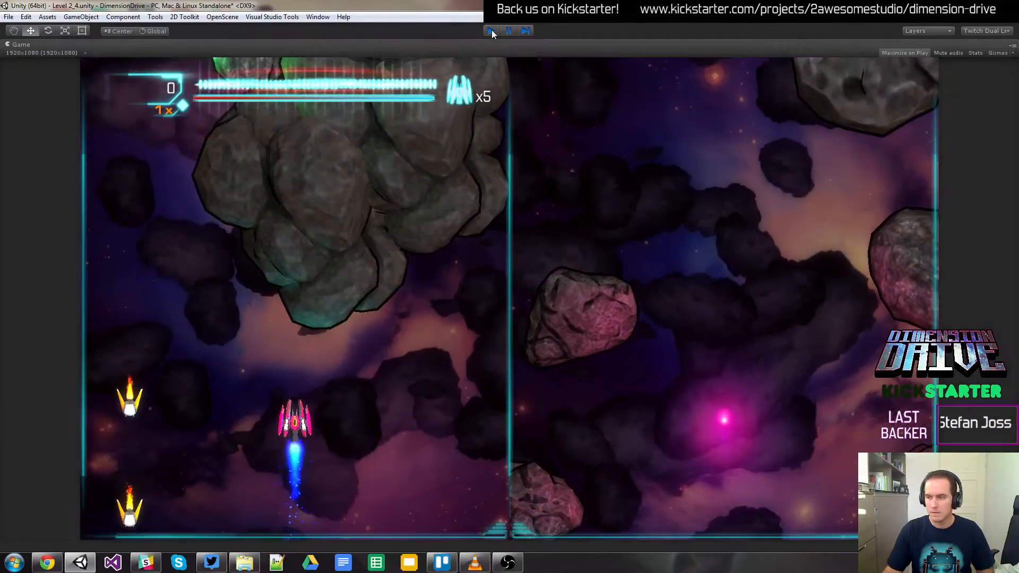
left_click(491, 31)
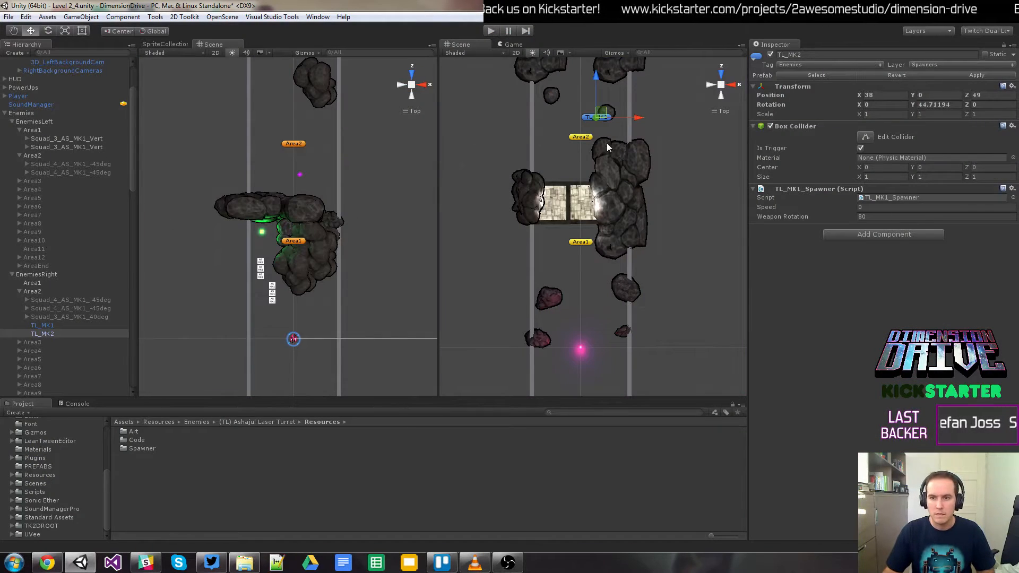
left_click(55, 334)
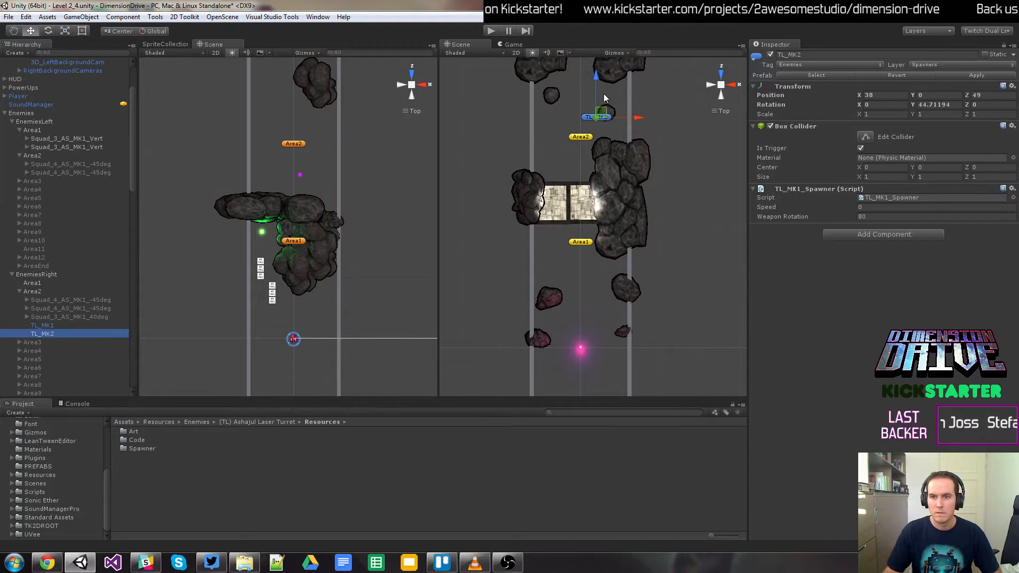
left_click_drag(597, 79, 604, 214)
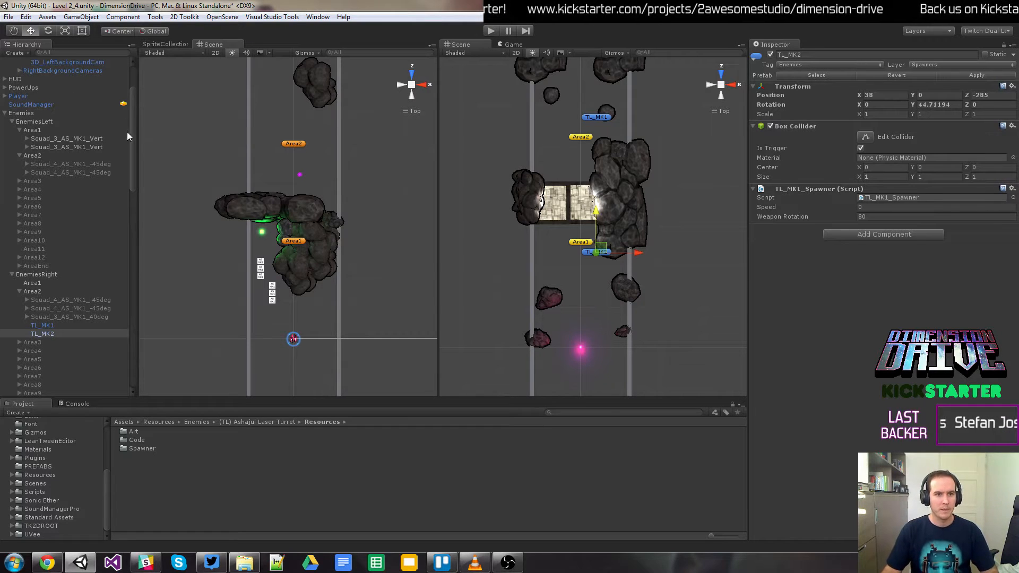
Step: Check the RightSideEnemiesCam framing and move the TL_MK2 spawner down inside the camera's opening view, to about Z -424
left_click_drag(136, 137, 131, 131)
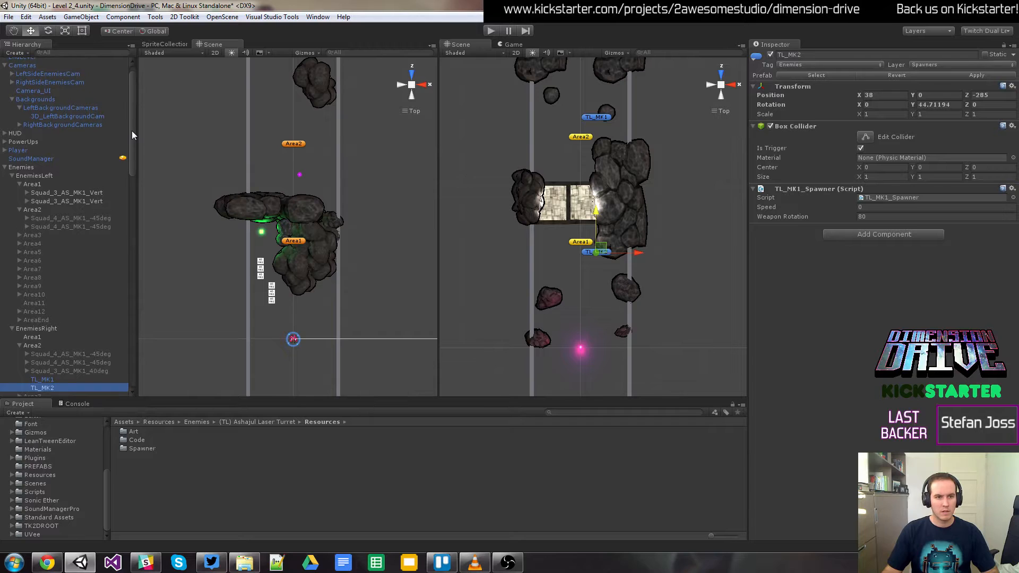
left_click(42, 101)
left_click(46, 82)
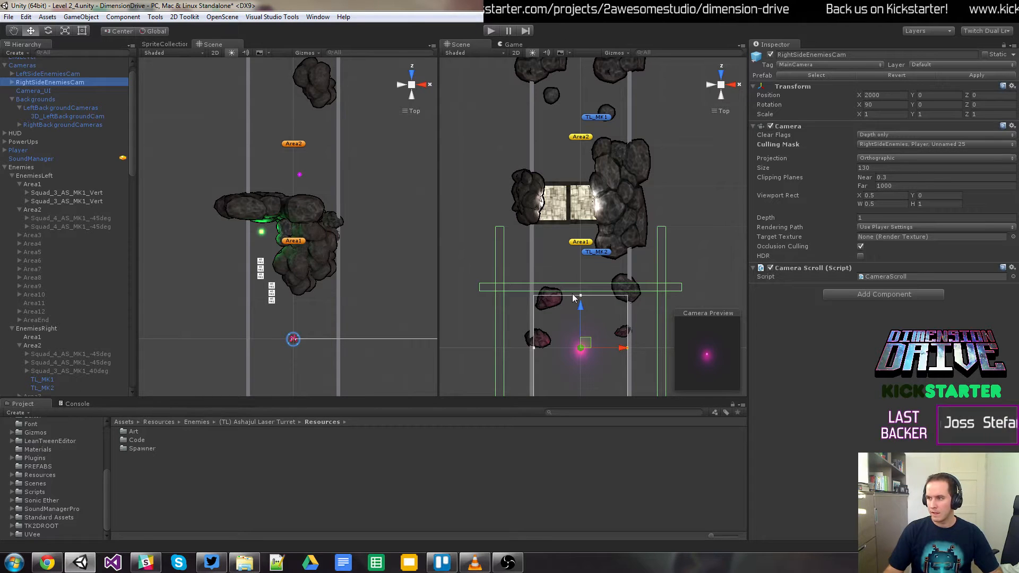
left_click(591, 253)
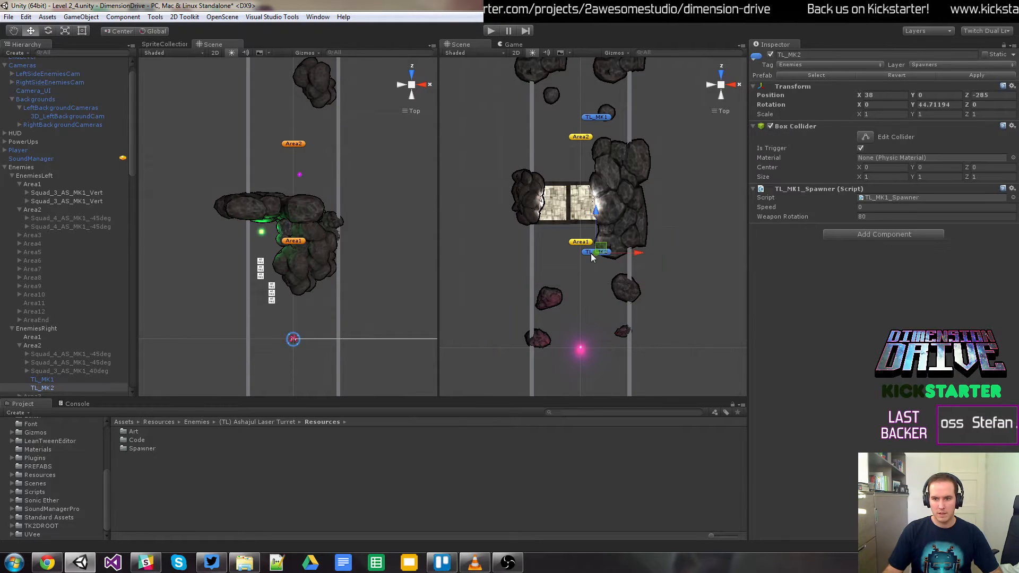
left_click_drag(596, 210, 596, 272)
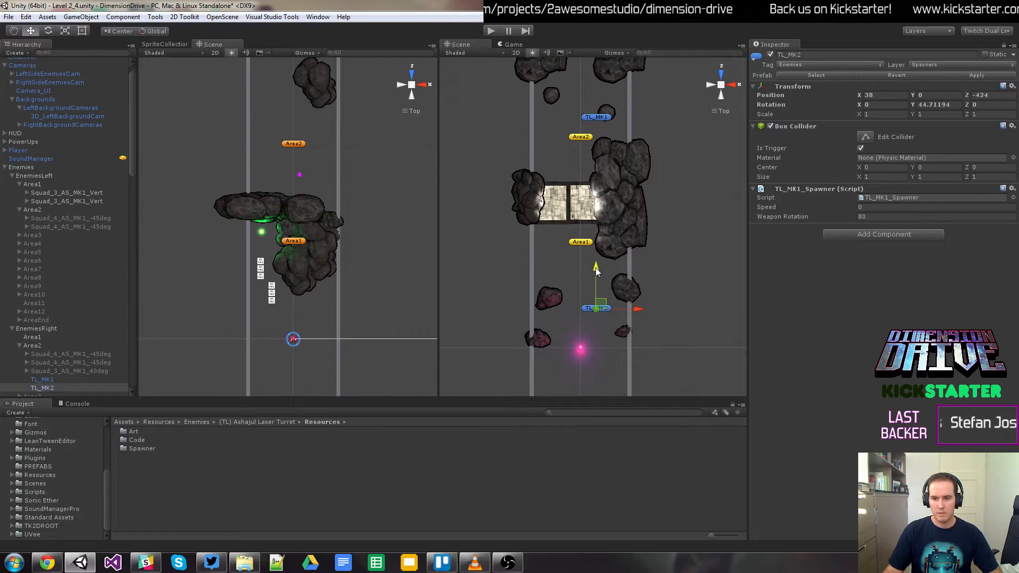
Step: Run a short playtest of the turret, end it, and inspect the Cameras object's framing over both lanes
left_click(489, 31)
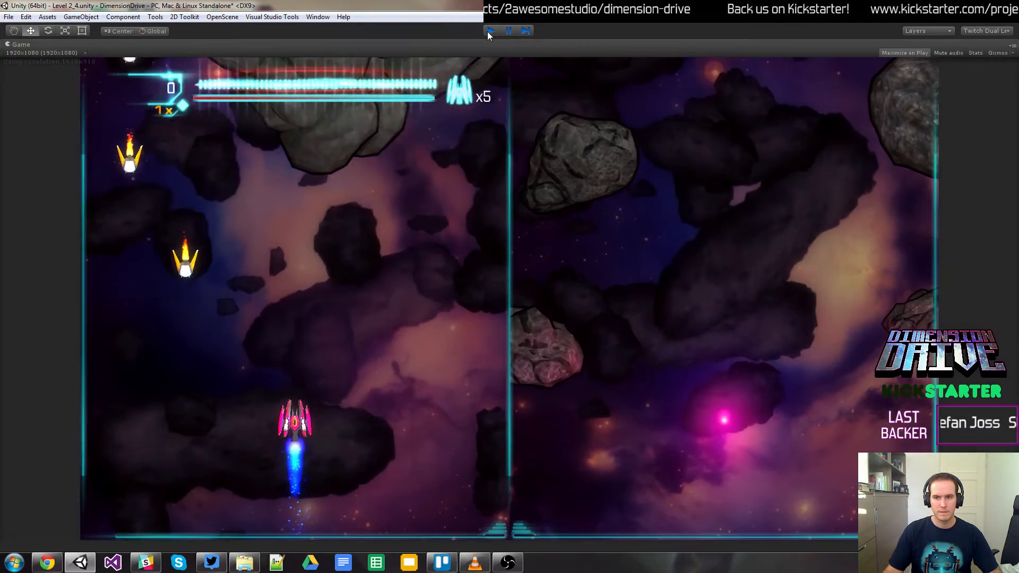
left_click(488, 31)
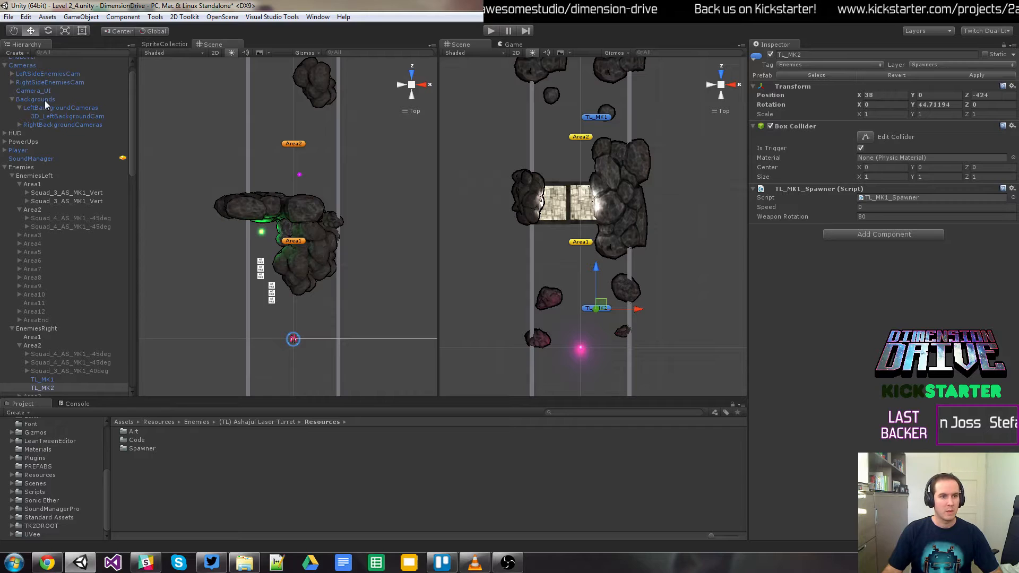
left_click(13, 99)
left_click(31, 66)
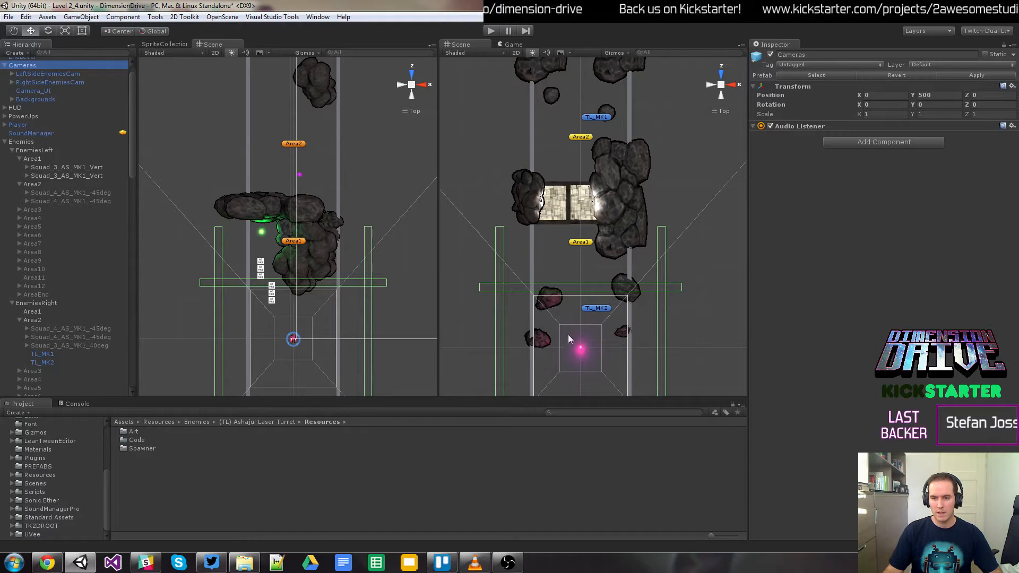
Step: Place the TL_MK2 spawner just below the large right-lane rocks at about X 52, Z -305, and rotate it to about 43 degrees around Y
left_click(597, 309)
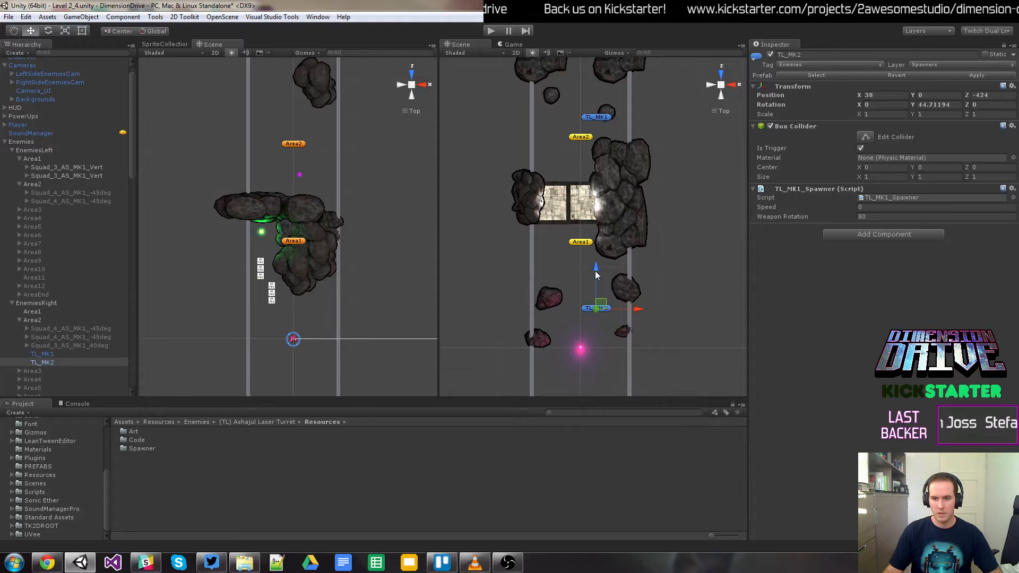
left_click_drag(596, 271, 595, 228)
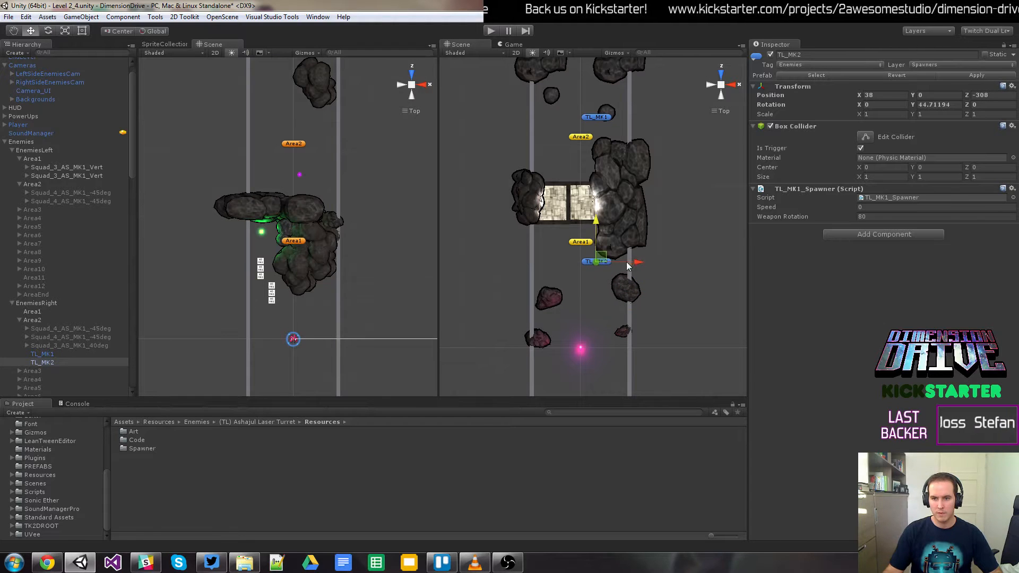
left_click_drag(627, 263, 638, 263)
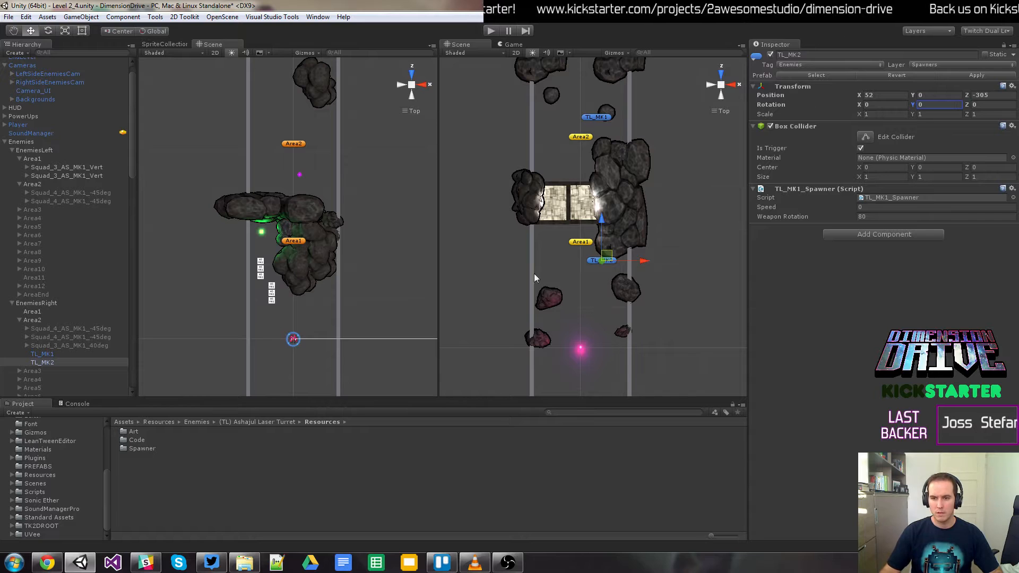
key("e")
left_click_drag(639, 243, 645, 332)
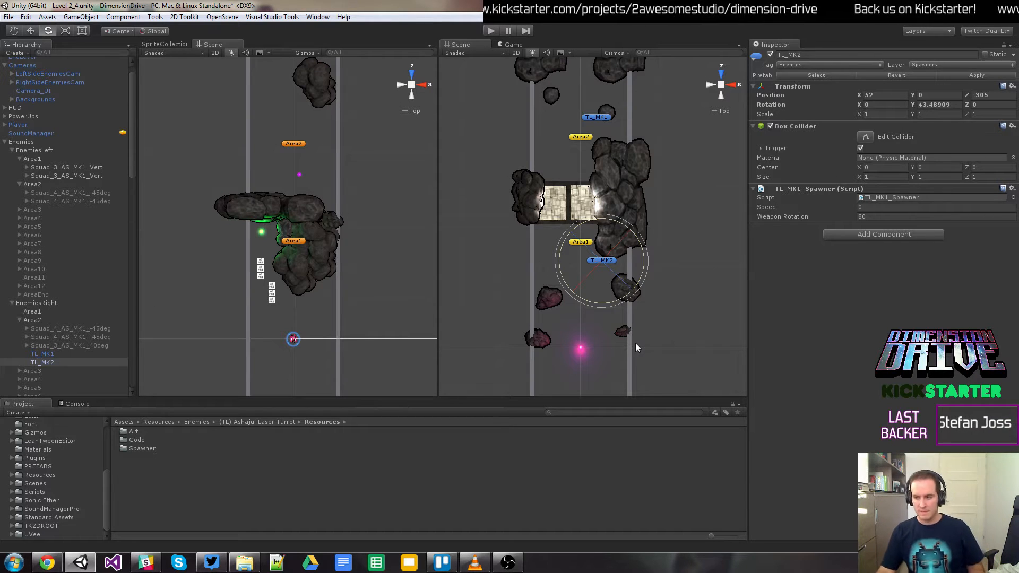
Step: Playtest the turret's laser briefly, end the run, and nudge the TL_MK2 spawner to about X 55, Z -301
left_click(488, 33)
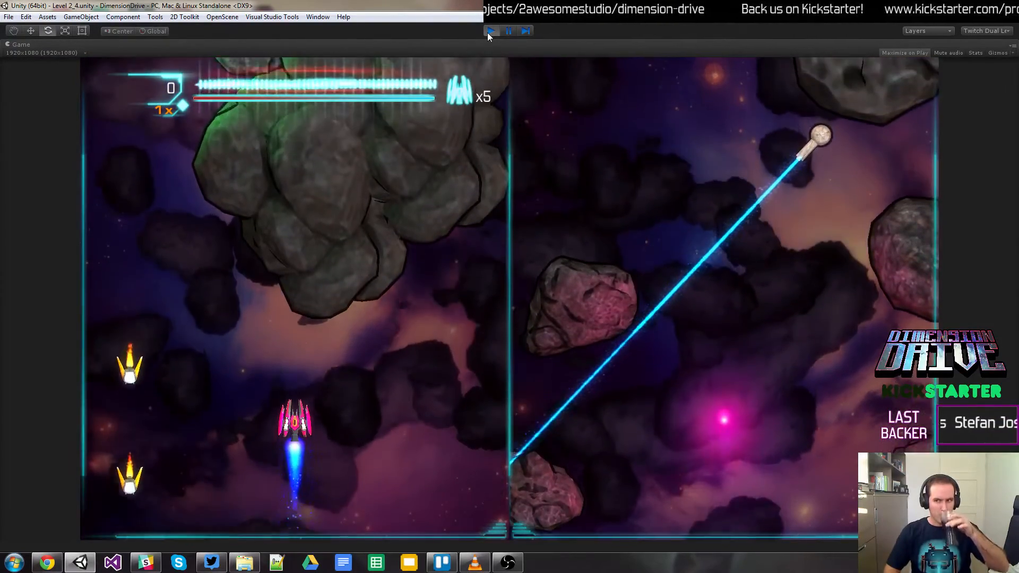
left_click(488, 32)
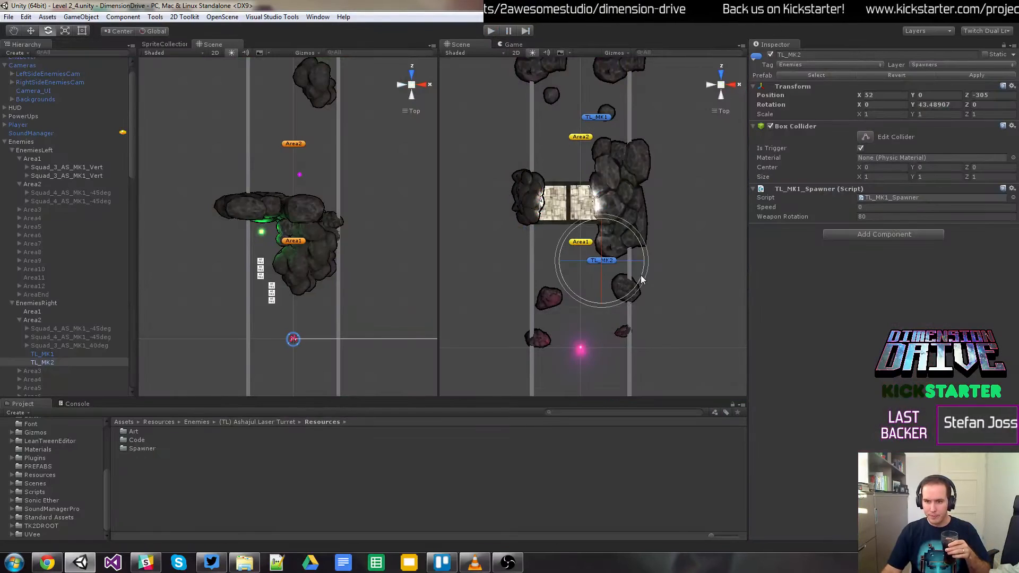
key("w")
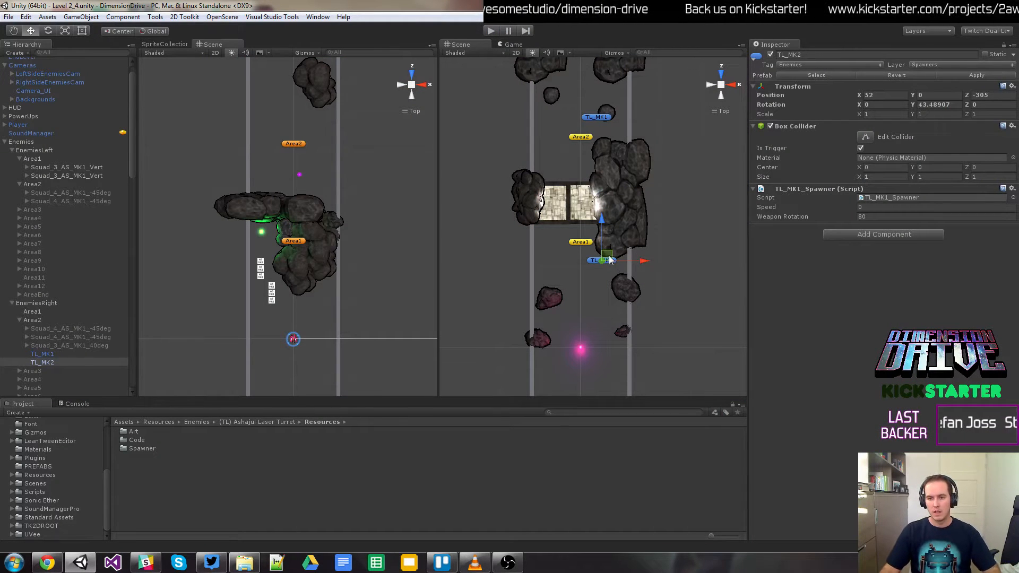
left_click_drag(610, 261, 613, 259)
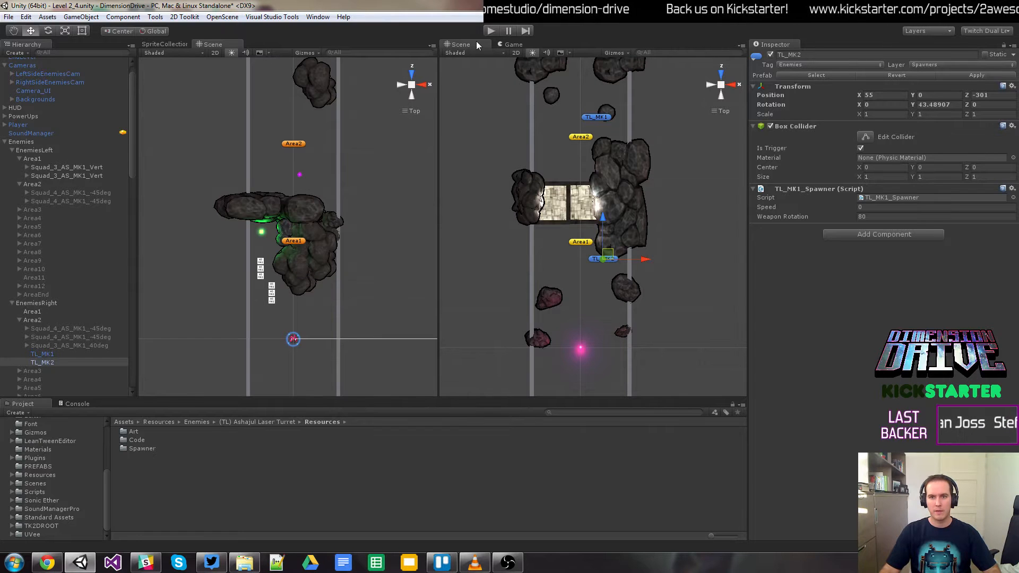
Step: Playtest the level's opening, switching the ship to the right lane to face the turret's laser, and end the run
left_click(485, 31)
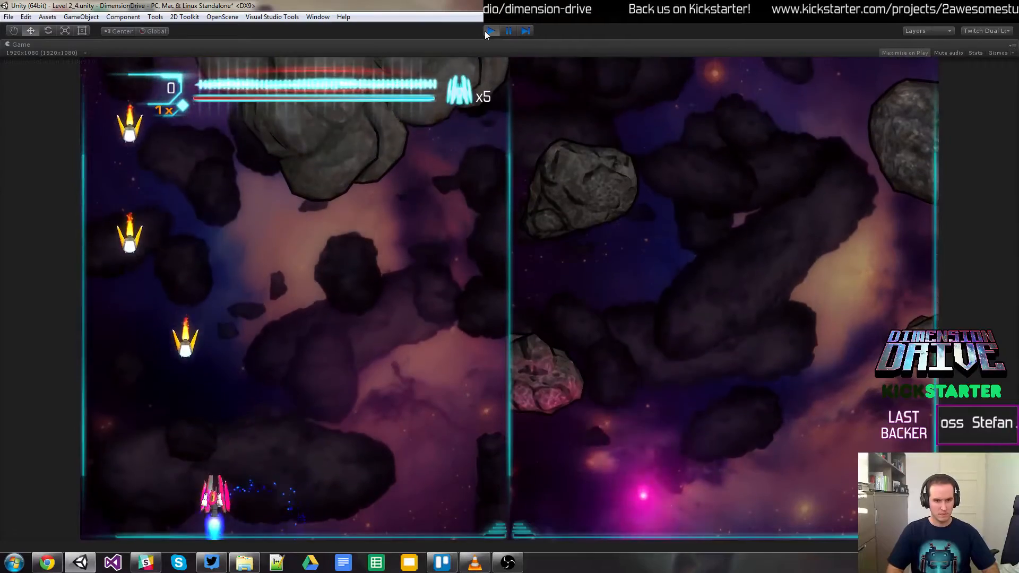
key("Left")
key("space")
key("Right")
key("Up")
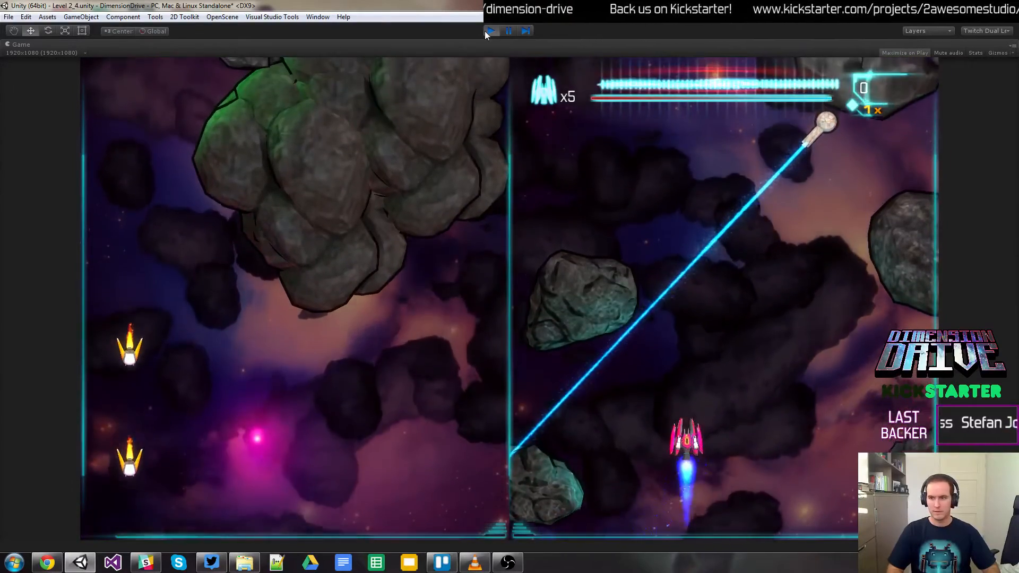
left_click(486, 31)
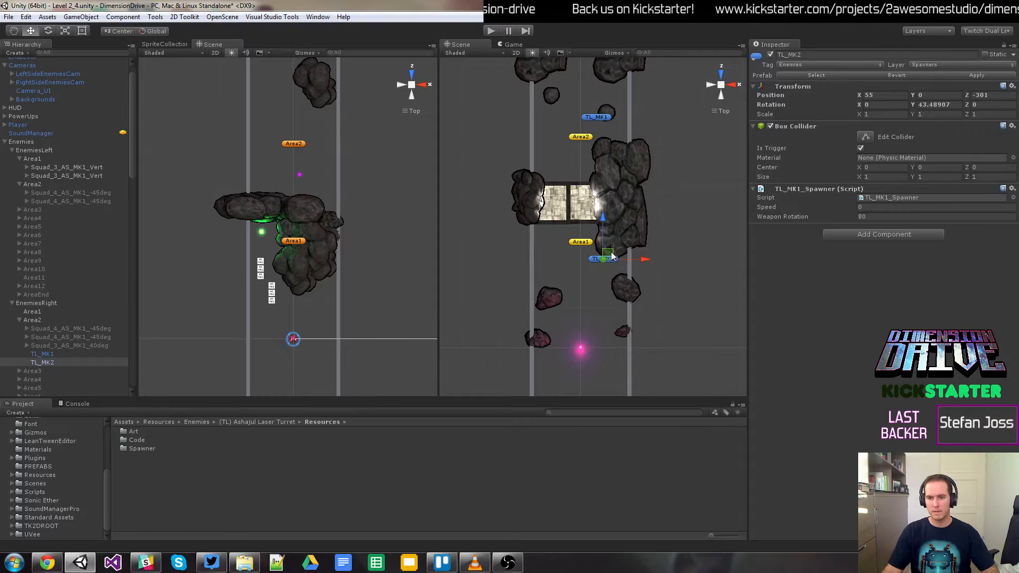
Step: Move the TL_MK2 turret spawner to X 58, Z -300 and playtest the level, flying the ship up the left lane
left_click_drag(612, 256, 613, 256)
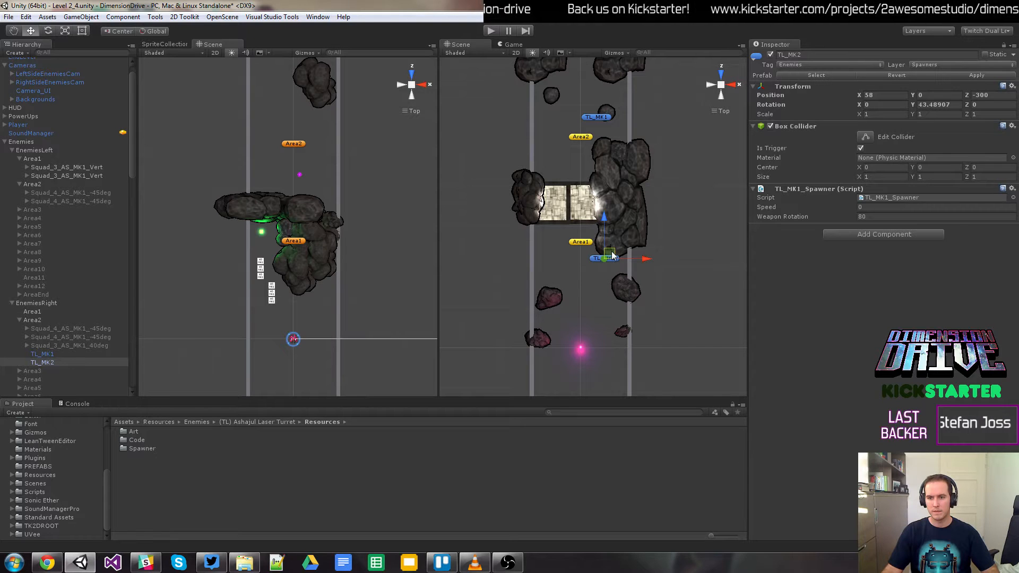
left_click(492, 31)
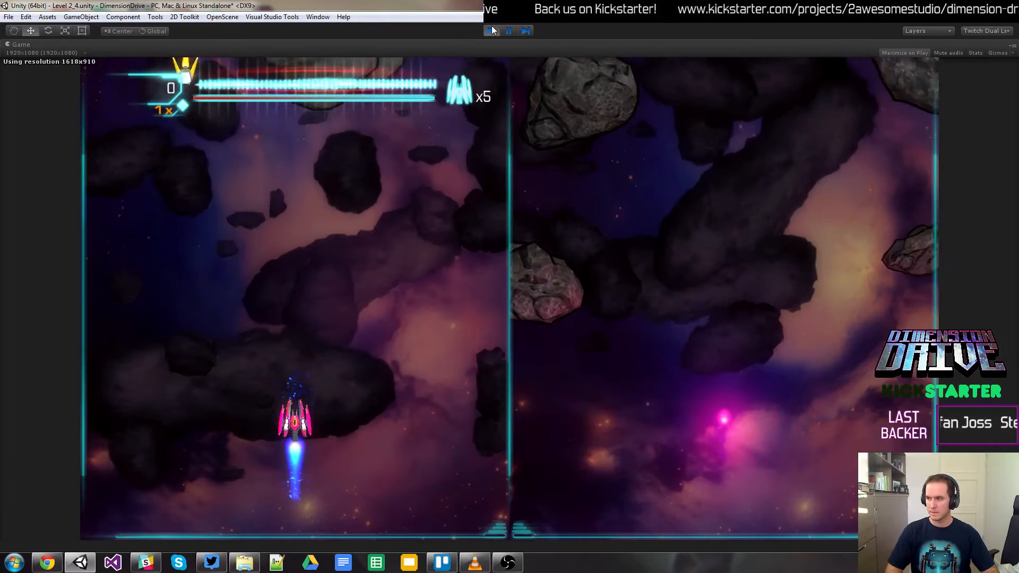
key("Left")
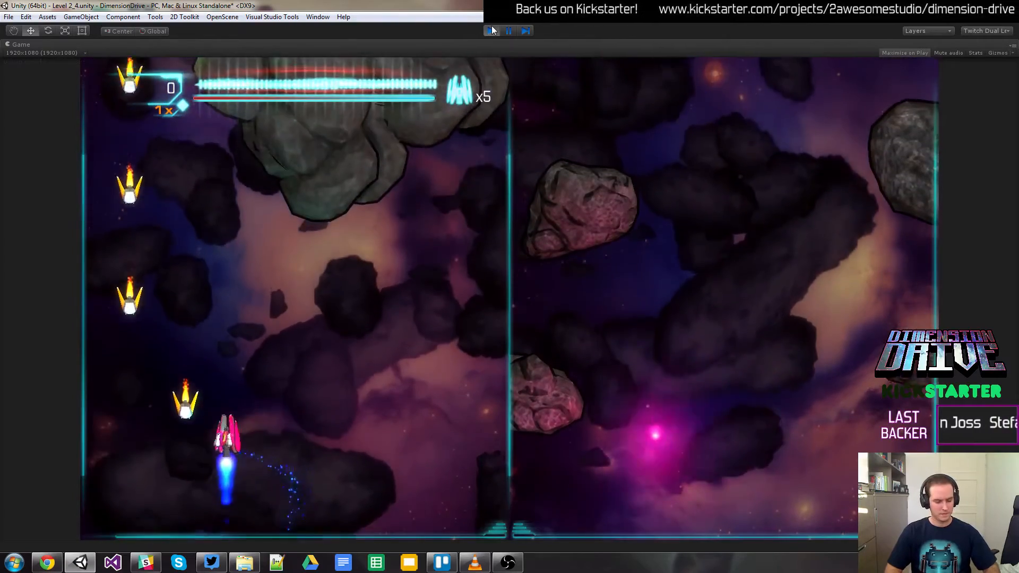
key("Down")
key("Right")
key("space")
key("Left")
key("Up")
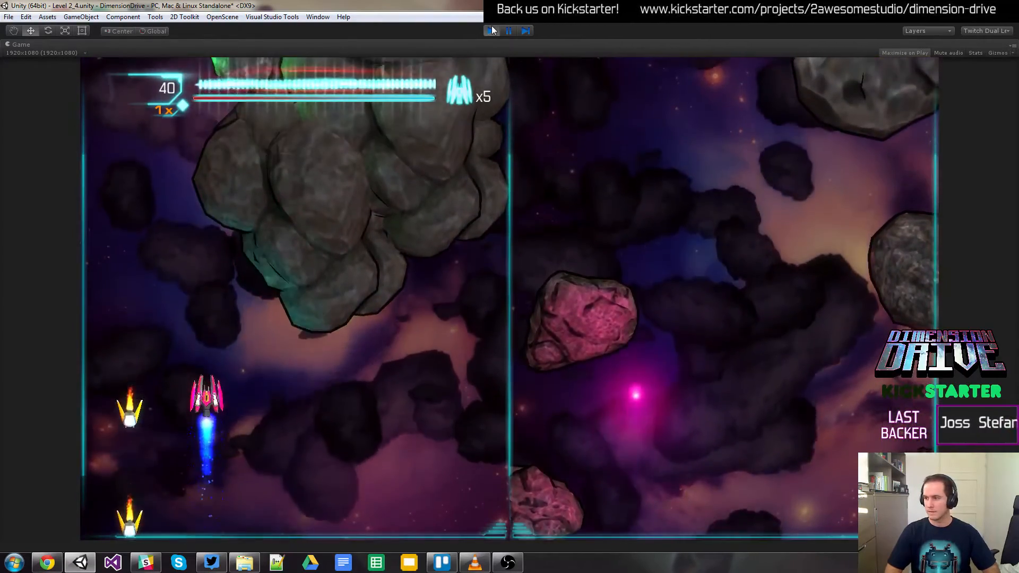
key("Left")
key("space")
key("Up")
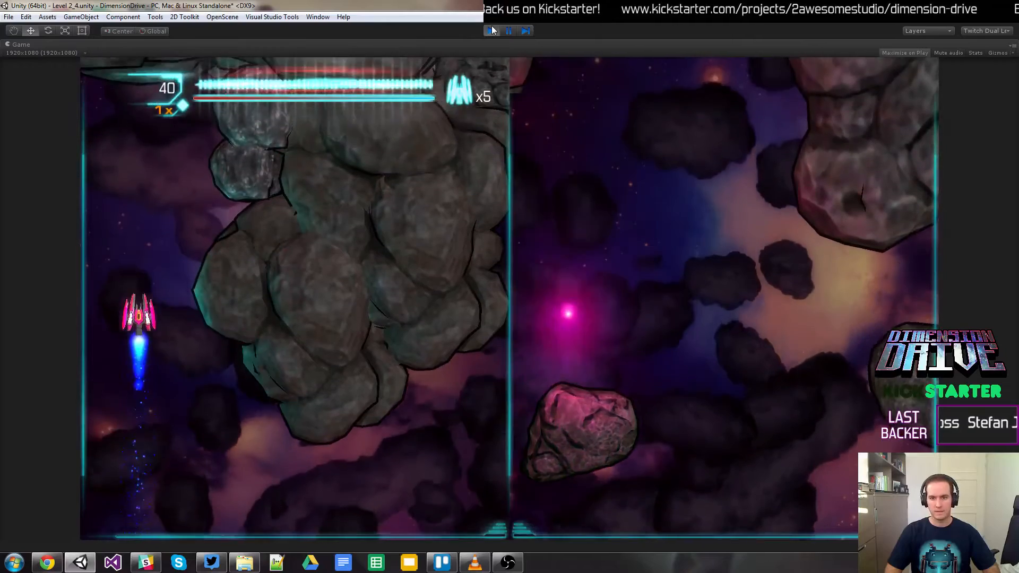
key("space")
key("Right")
key("Down")
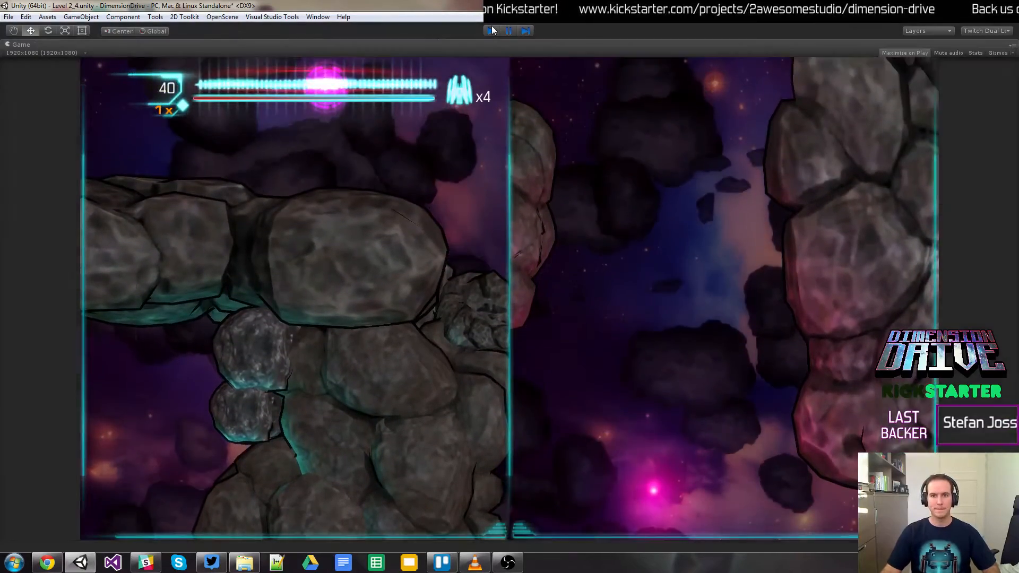
left_click(492, 31)
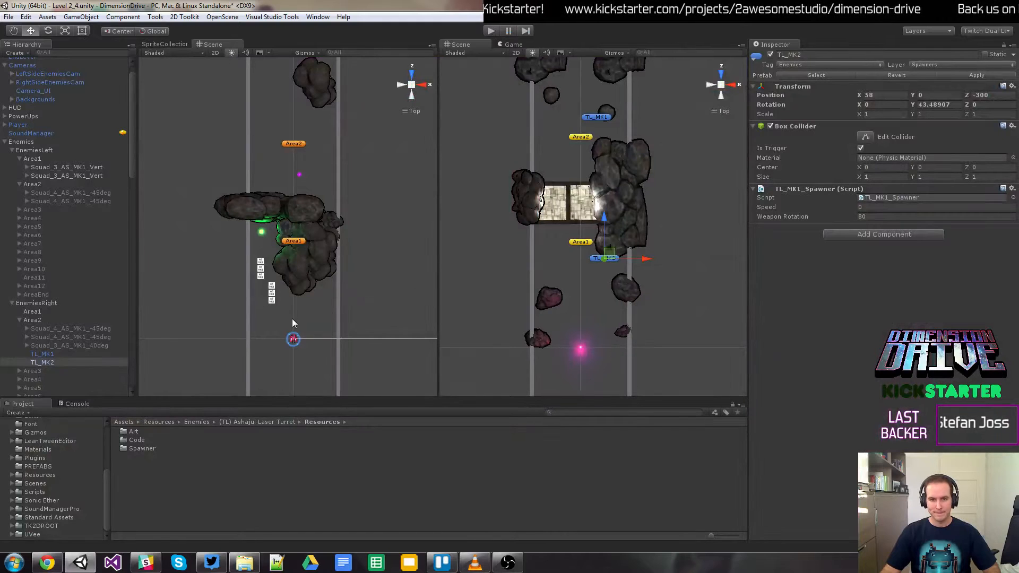
Step: Playtest the level again, shooting at the enemy squads in the left lane, and stop the run
left_click(489, 31)
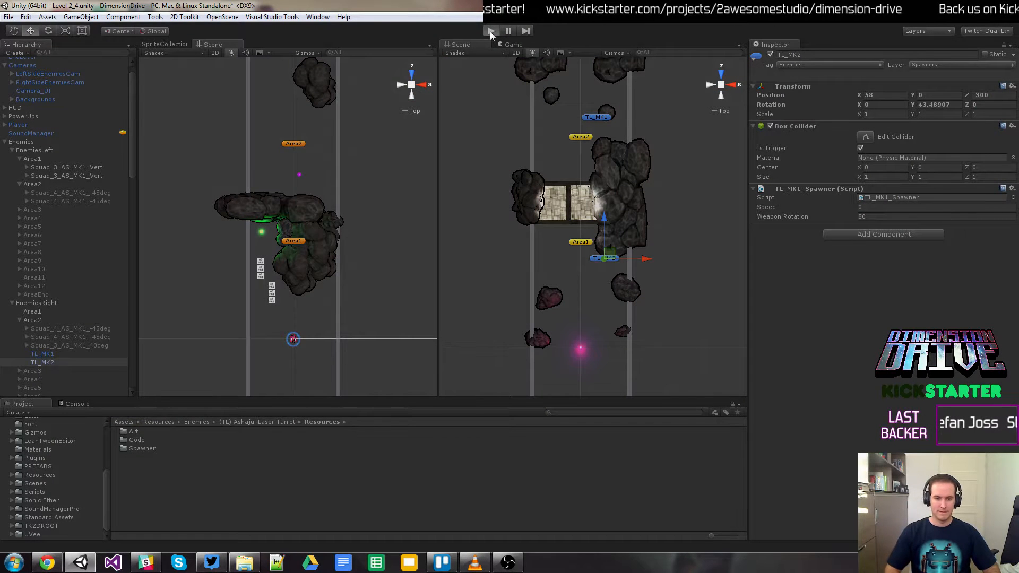
key("Left")
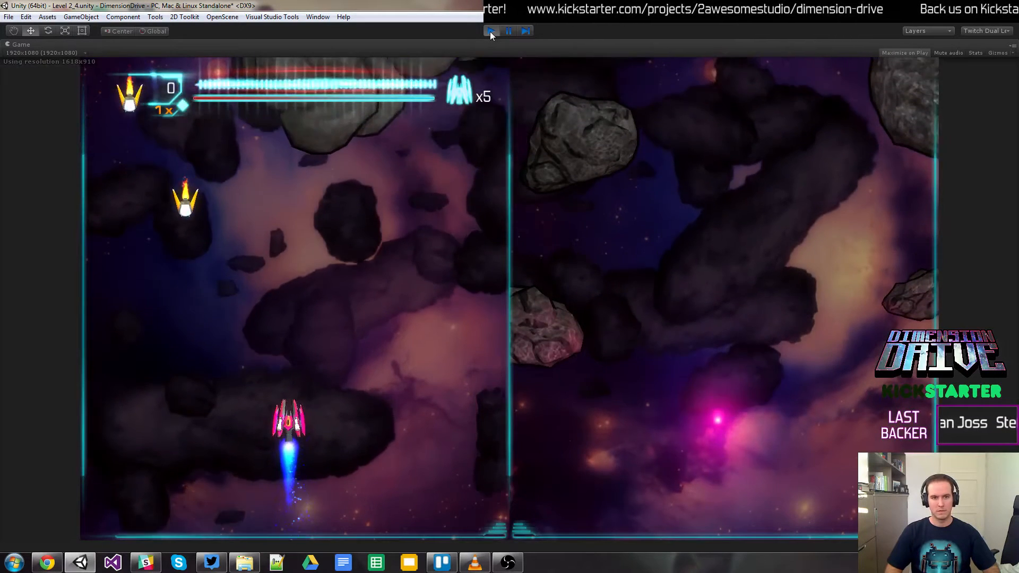
key("space")
key("Down")
key("Right")
key("Up")
key("Left")
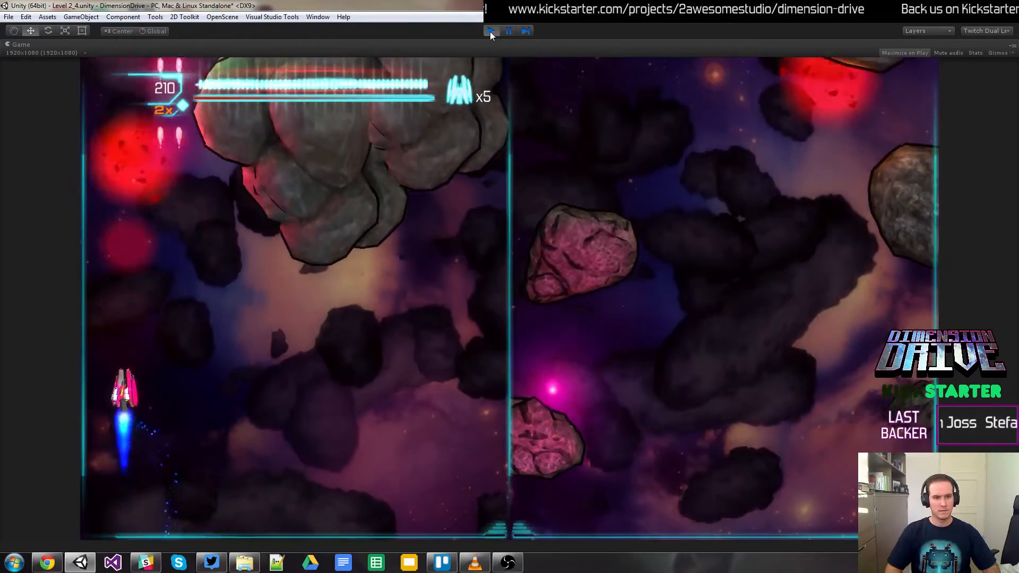
key("Right")
left_click(489, 31)
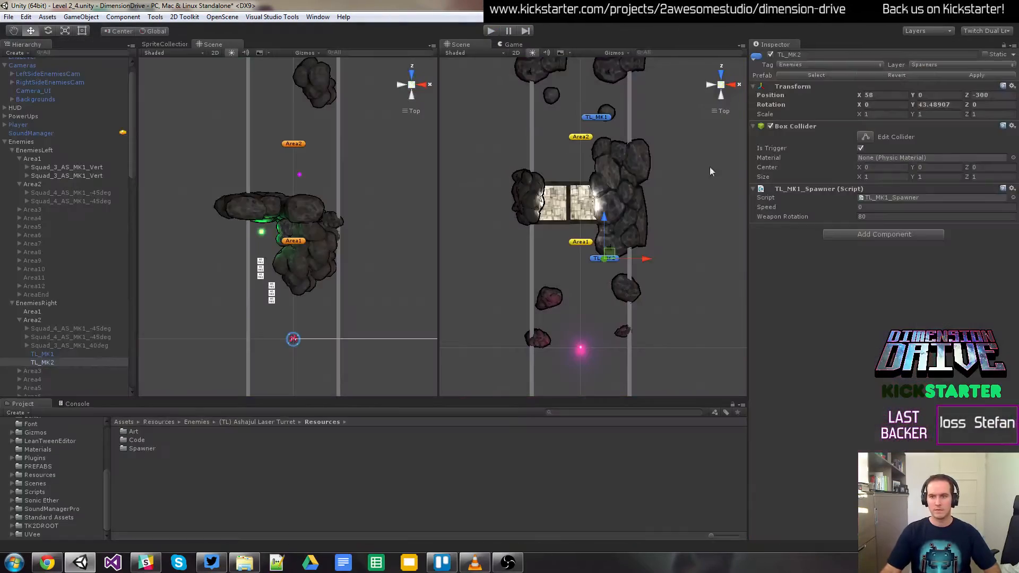
Step: Nudge the TL_MK2 turret spawner to X 57, Z -301 and playtest its placement beside the right-side rocks
left_click_drag(647, 259, 645, 259)
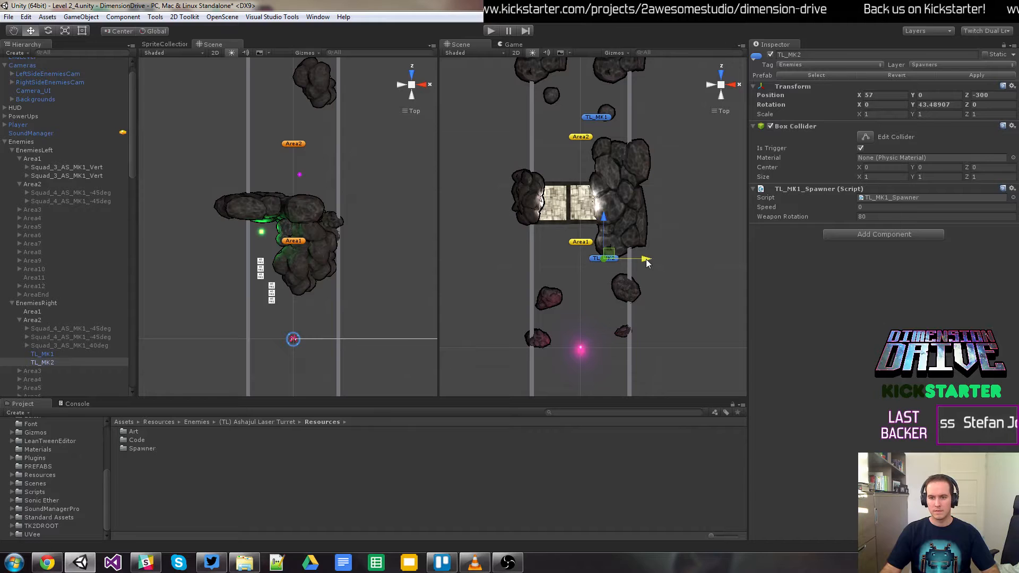
left_click_drag(604, 217, 603, 219)
left_click(489, 35)
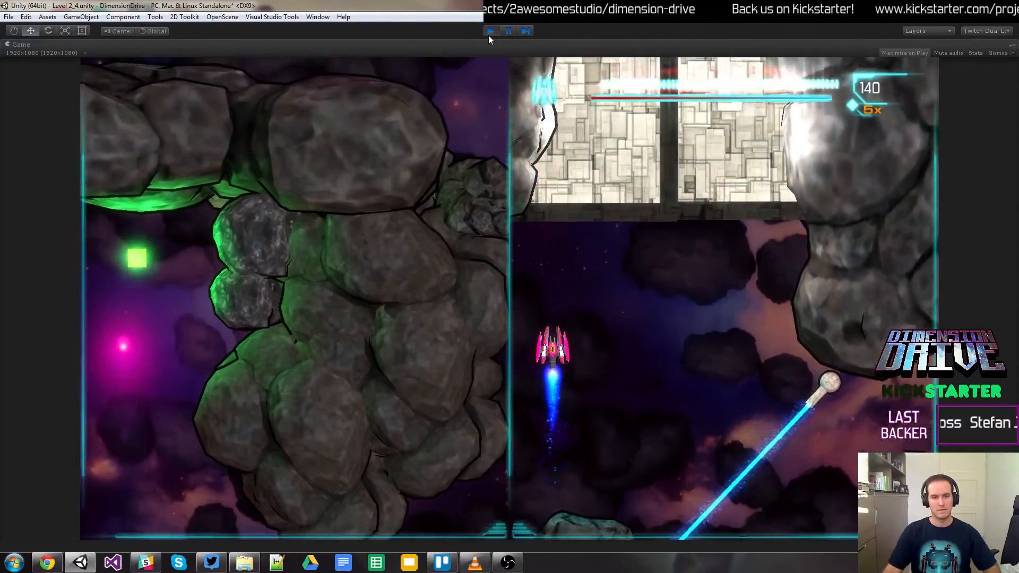
left_click(488, 35)
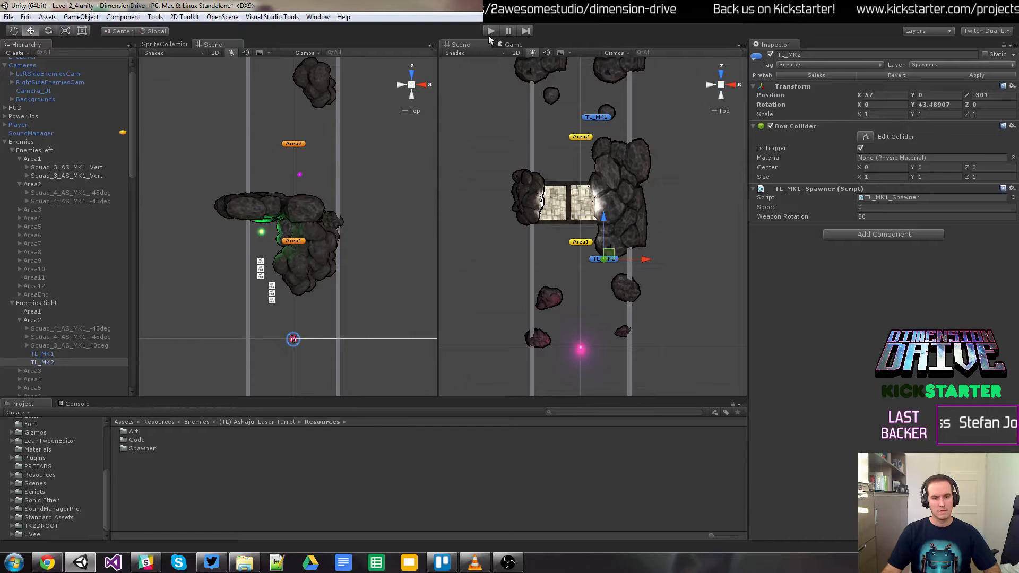
Step: In EnemiesLeft Area1, move the Squad_3_AS_MK1_Vert nearest the player start to X -65, Z -35, and delete it
left_click(50, 169)
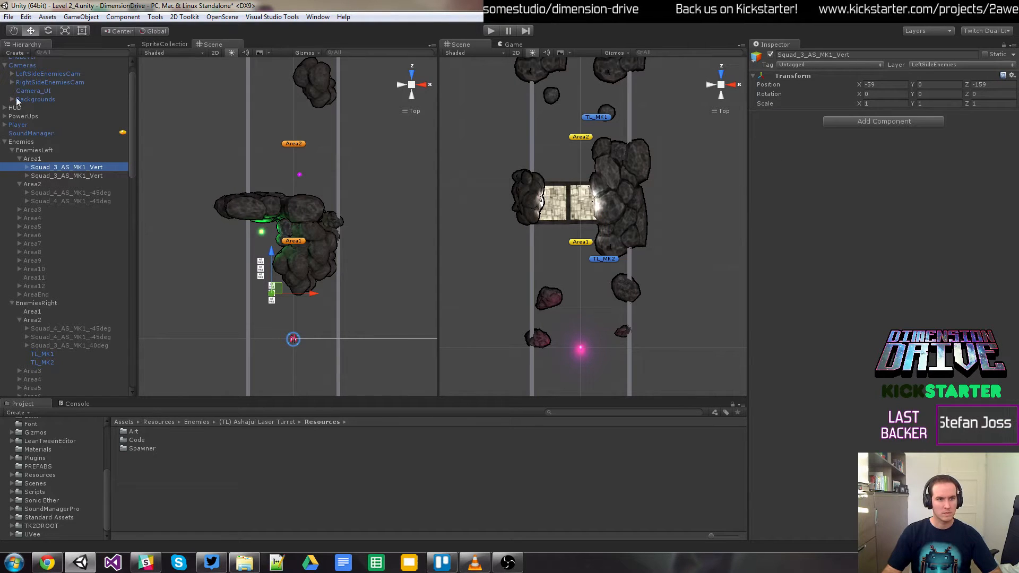
left_click(25, 65)
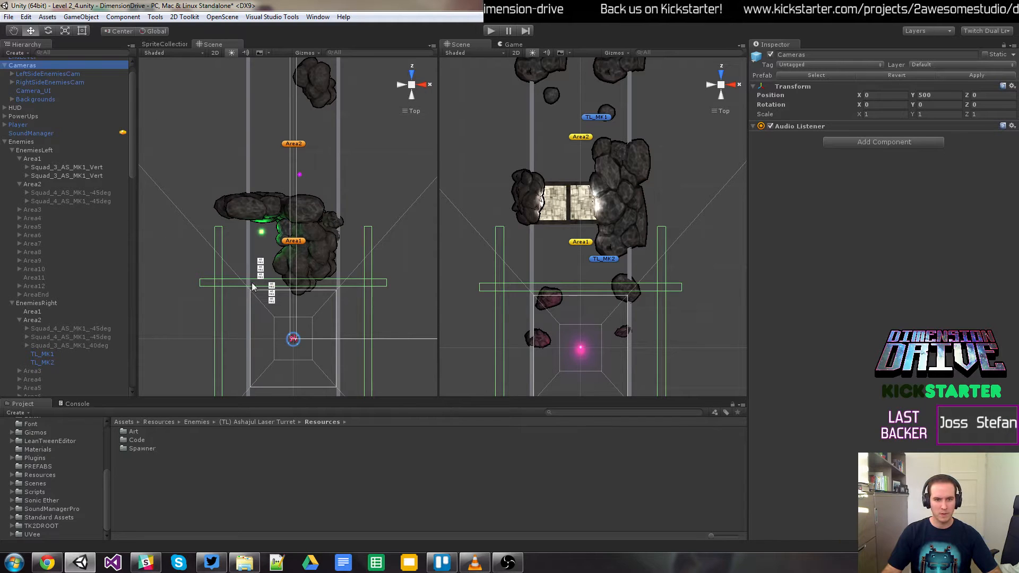
left_click(74, 176)
left_click(88, 168)
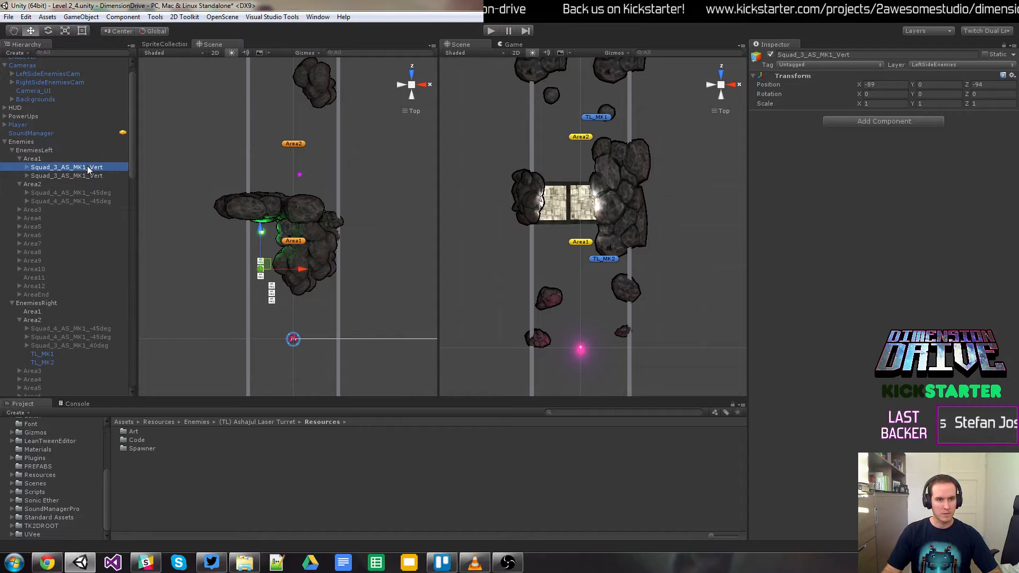
mouse_move(275, 258)
left_mouse_down()
mouse_move(269, 208)
mouse_move(274, 241)
left_mouse_up()
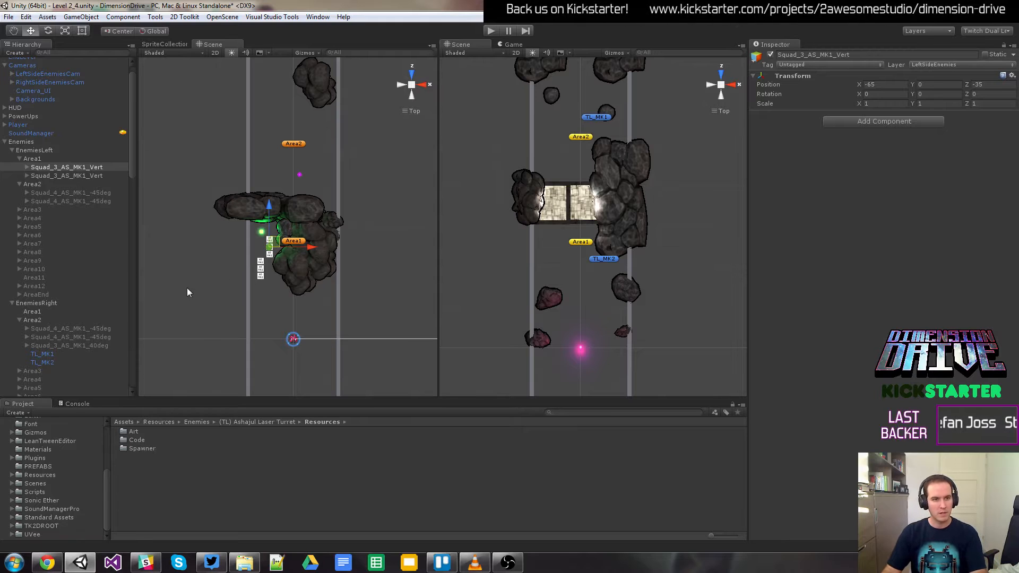
key("Delete")
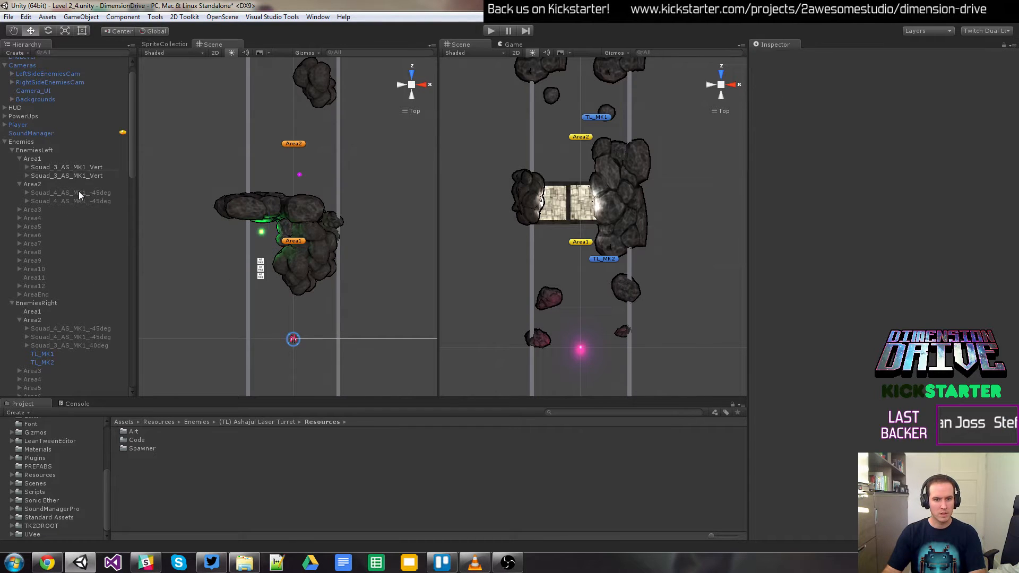
Step: Move the remaining Squad_3_AS_MK1_Vert in EnemiesLeft Area1 to X -93, Z -58, check the left enemy camera's coverage and playtest the level
left_click(55, 169)
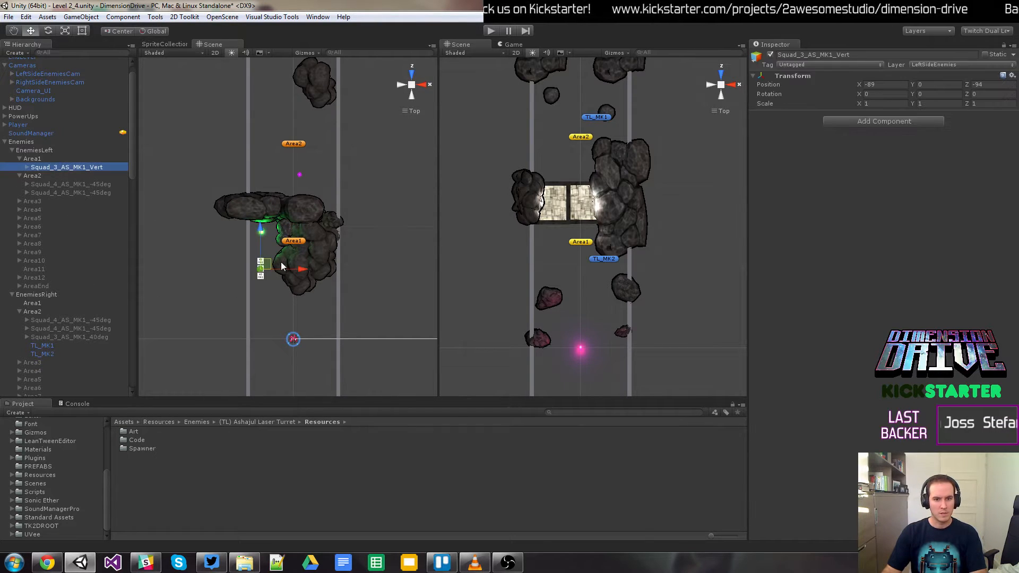
left_click_drag(267, 271, 265, 258)
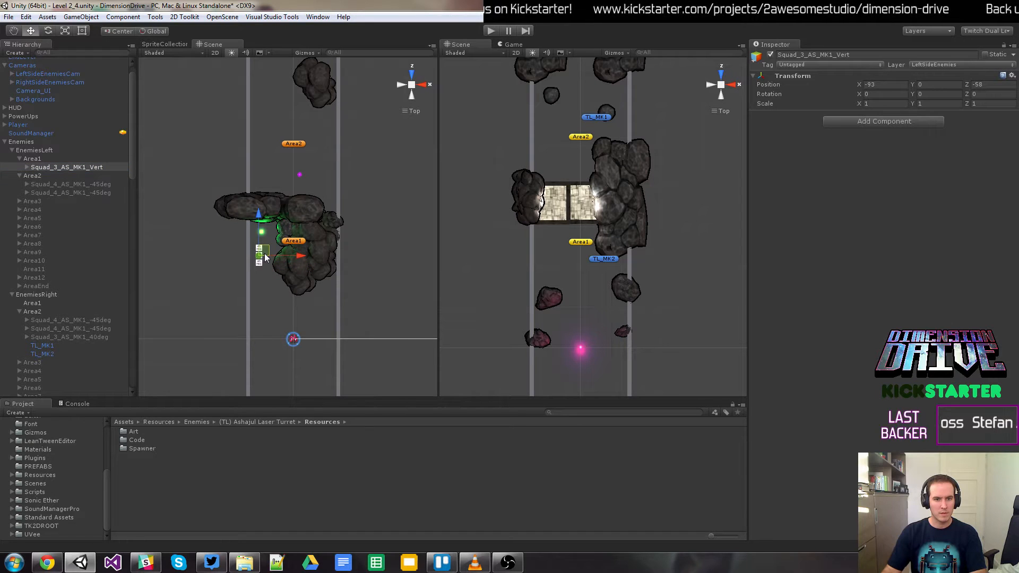
left_click(67, 74)
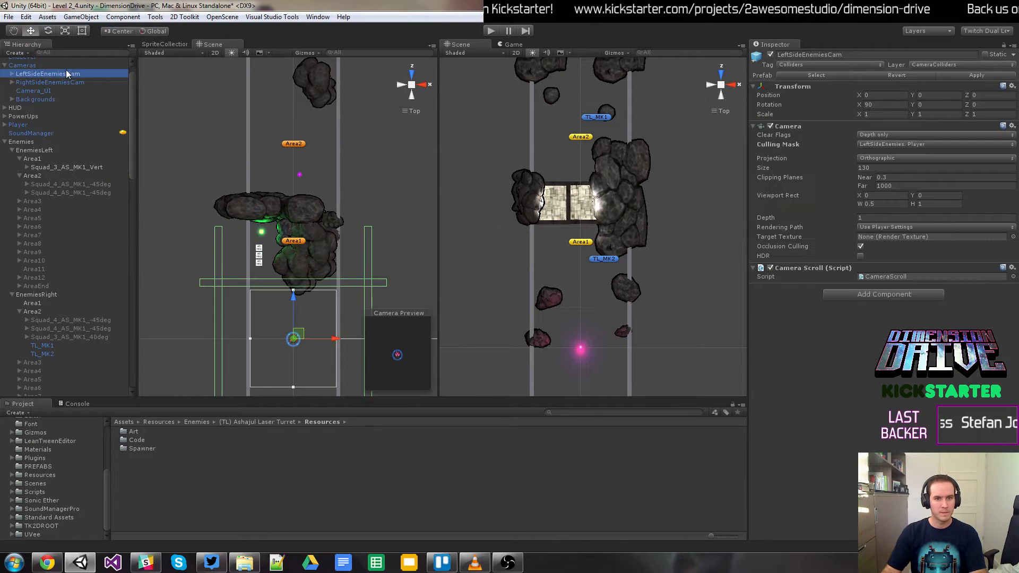
left_click(491, 31)
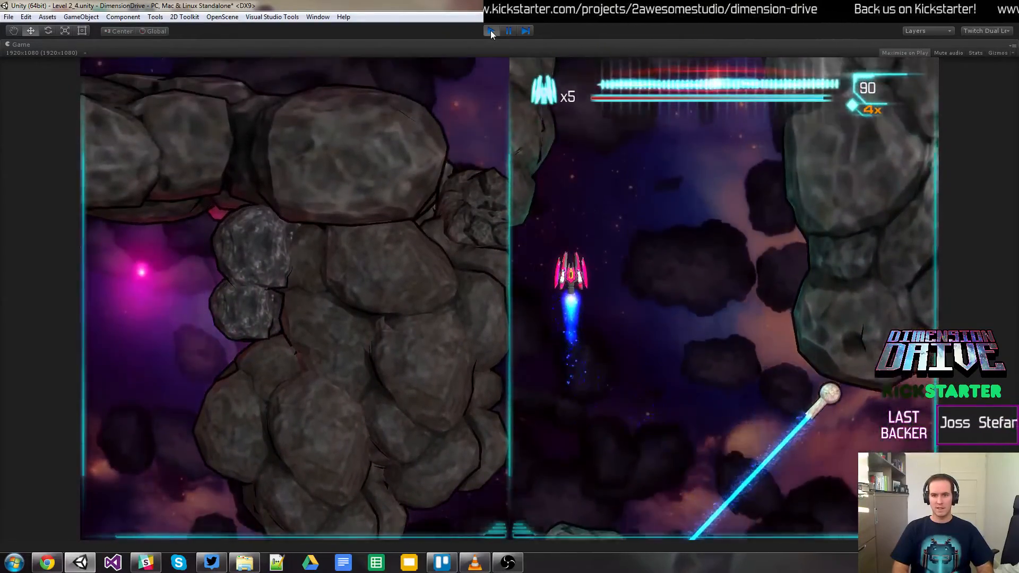
left_click(491, 32)
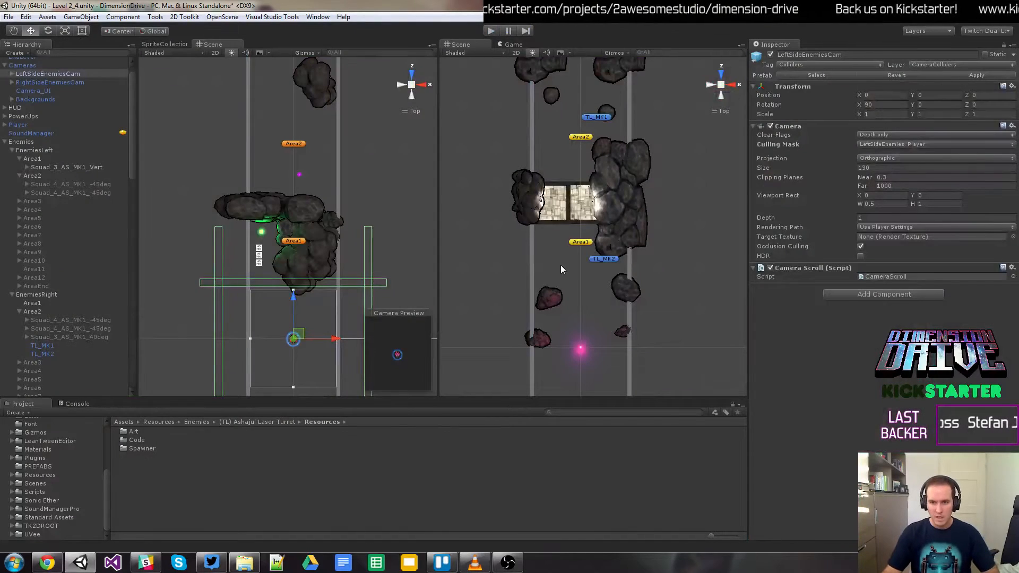
Step: Shift both SwitchDoors and the rock formations on either side of them together along Z toward the player start
left_click(610, 231)
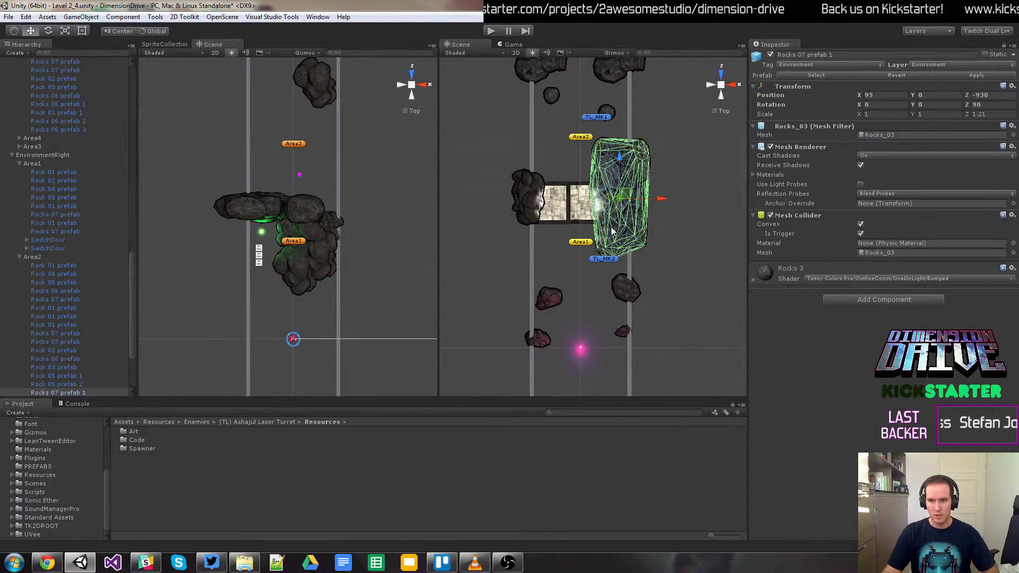
left_click(582, 211, "shift")
left_click(562, 213, "shift")
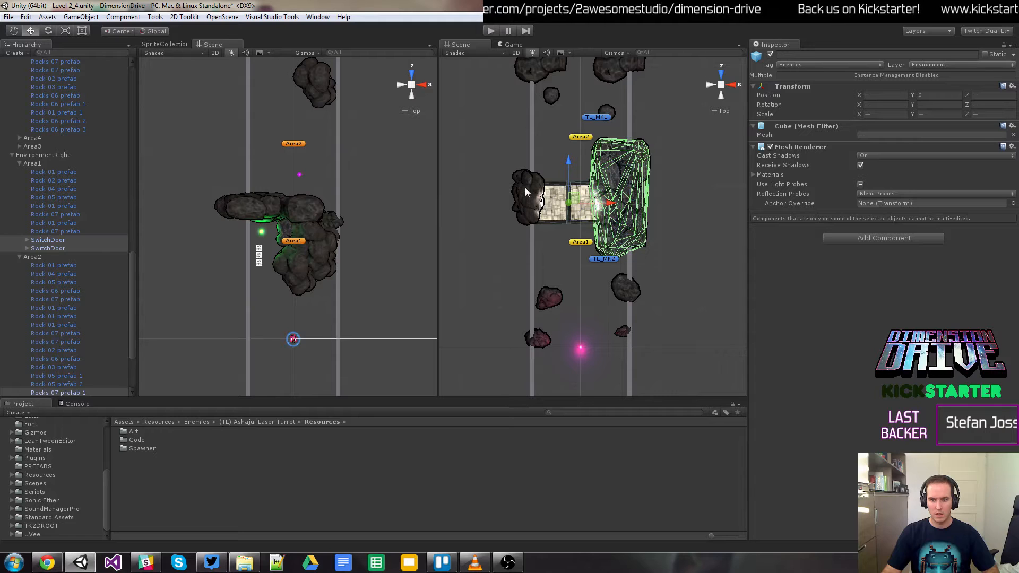
left_click(526, 193, "shift")
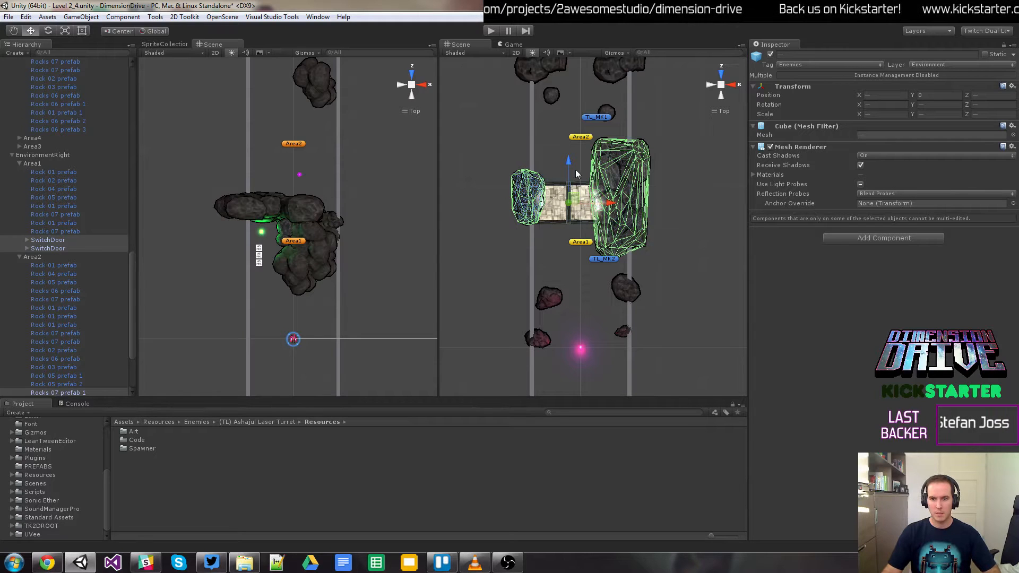
left_click_drag(568, 163, 567, 178)
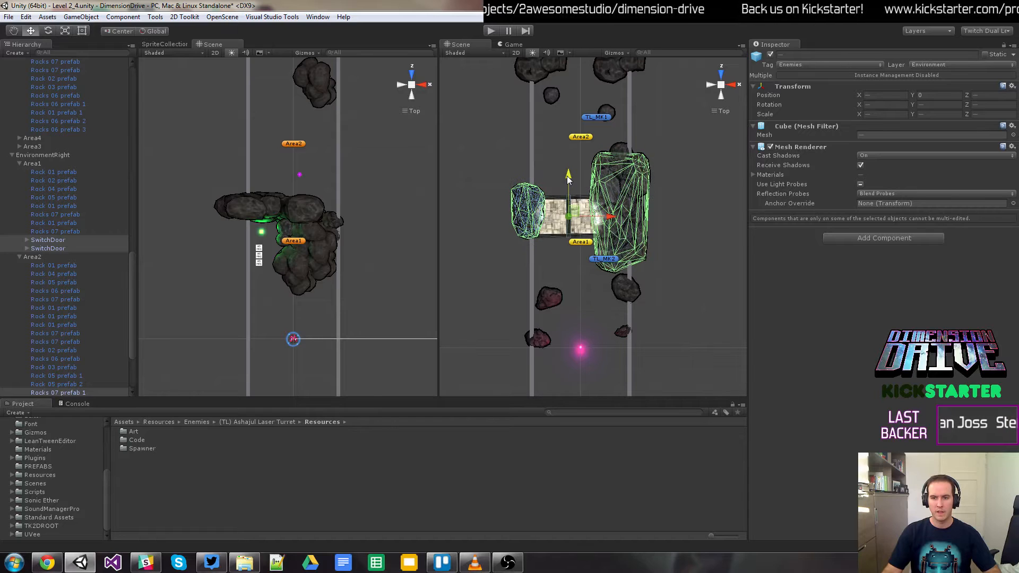
Step: Playtest the level in the left lane to check when the right-side doors scroll into view relative to the green switch
left_click(492, 32)
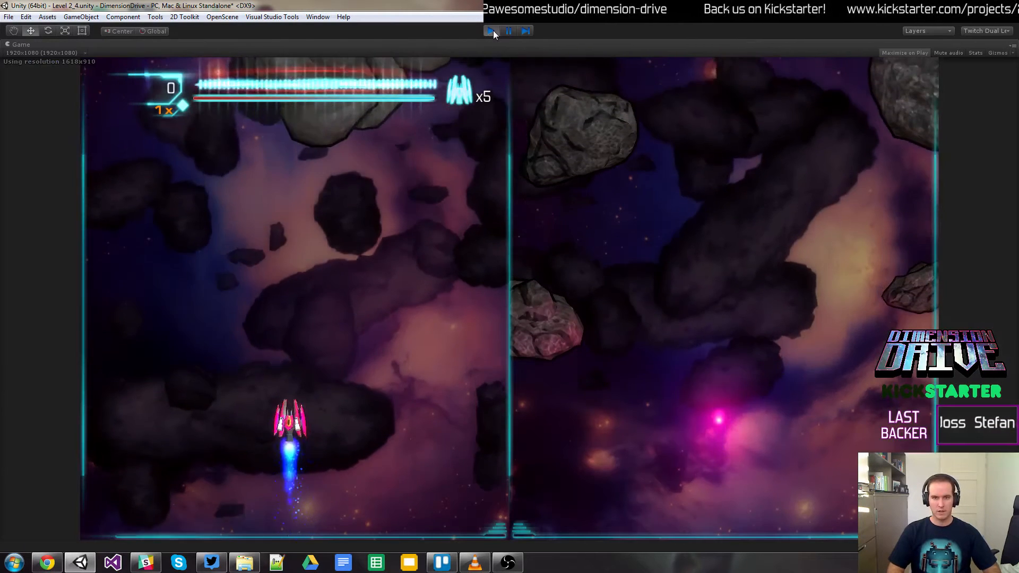
key("Left")
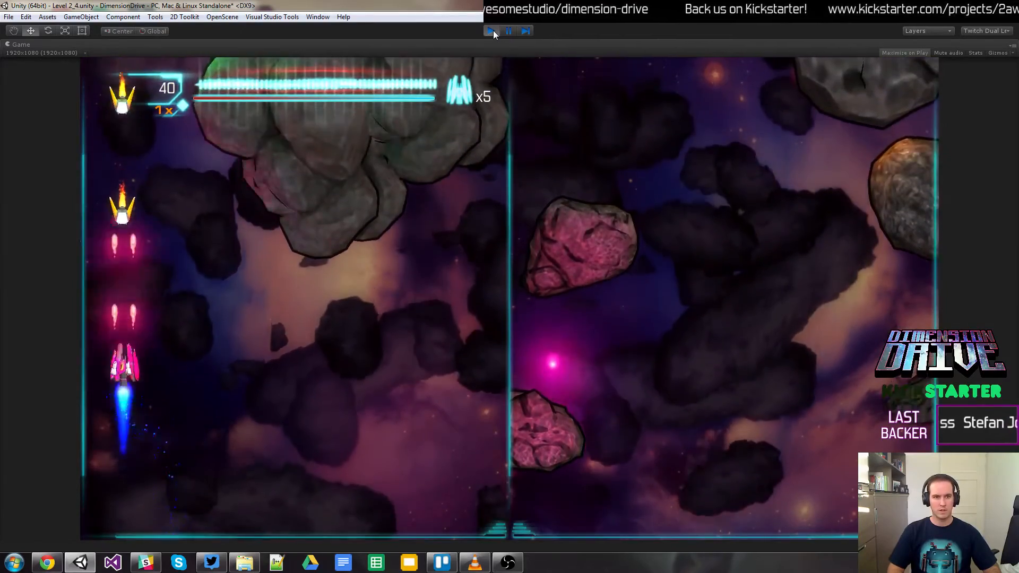
key("Up")
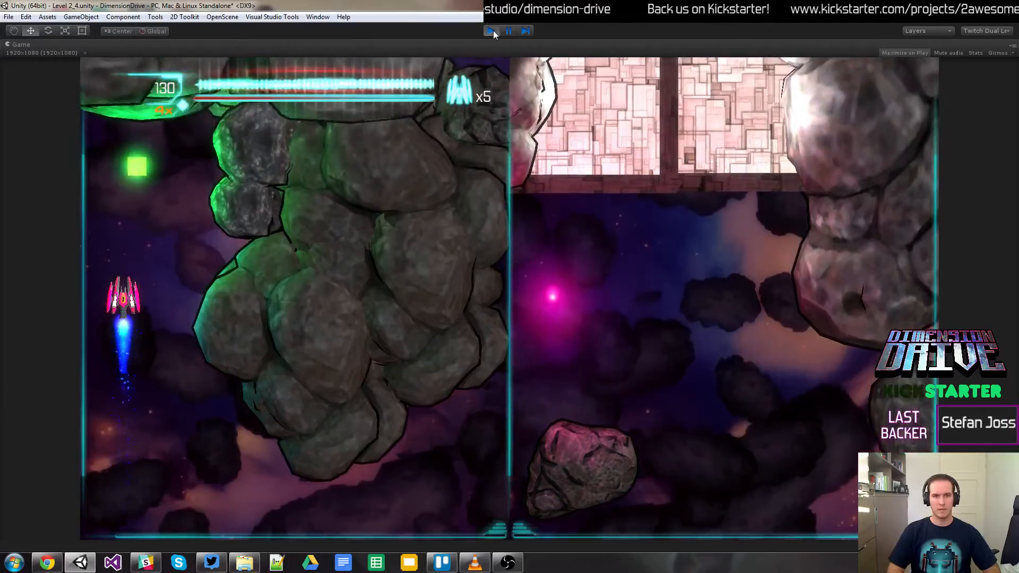
key("Down")
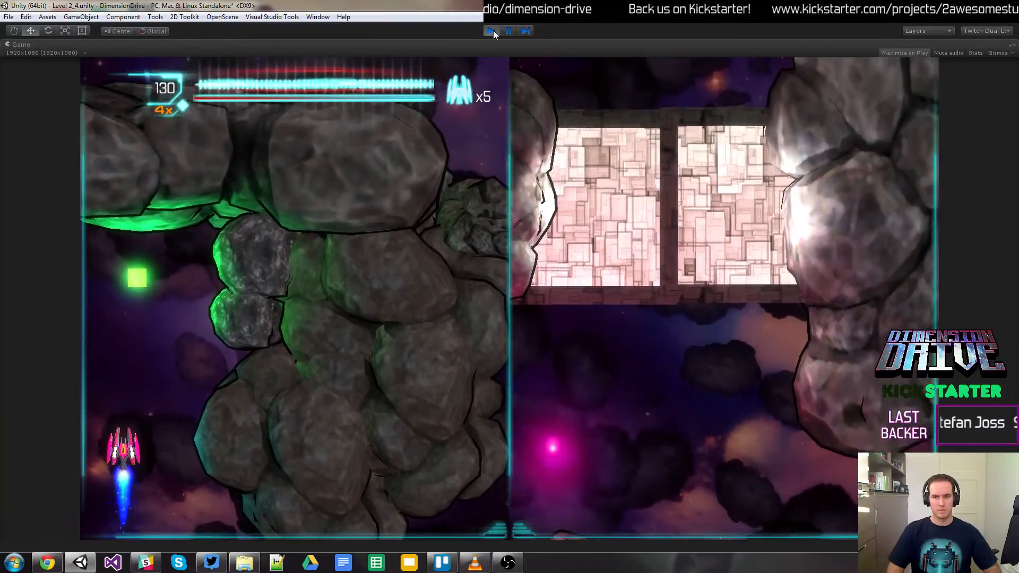
left_click(492, 32)
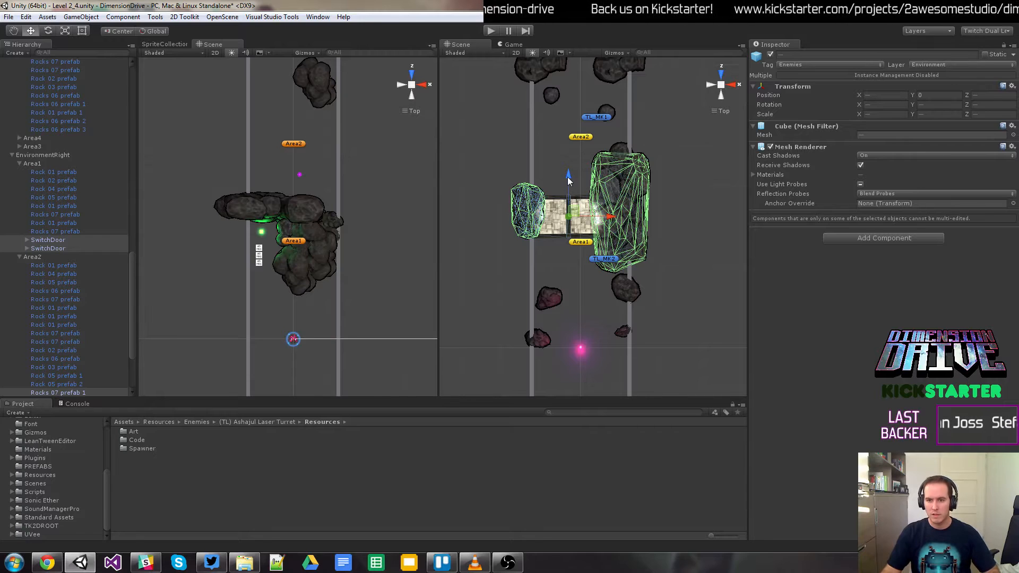
Step: Move the selected SwitchDoors and their flanking rocks further along Z toward the player start, to about the Area1 marker
left_click(510, 45)
left_click(457, 45)
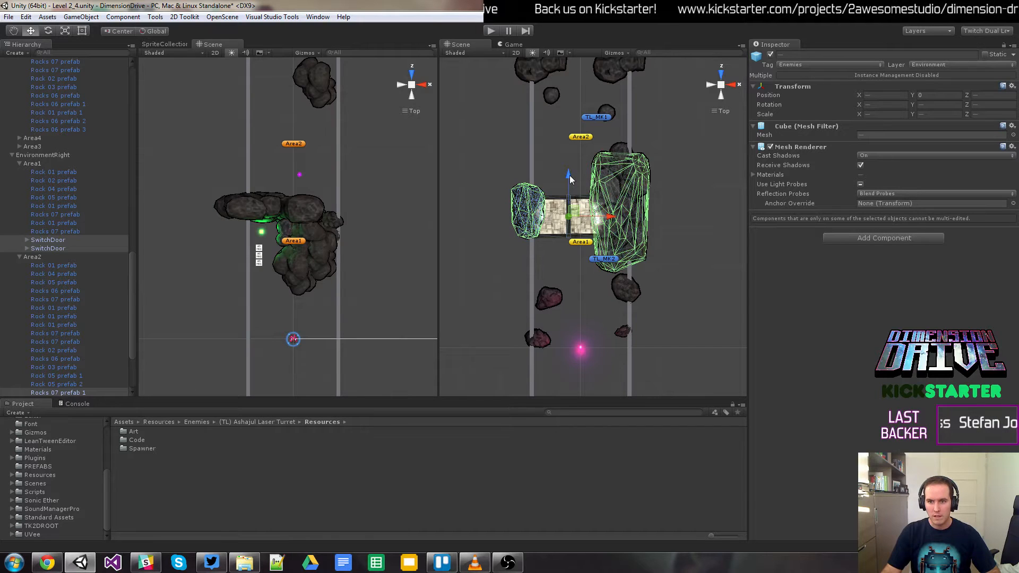
left_click_drag(569, 175, 569, 190)
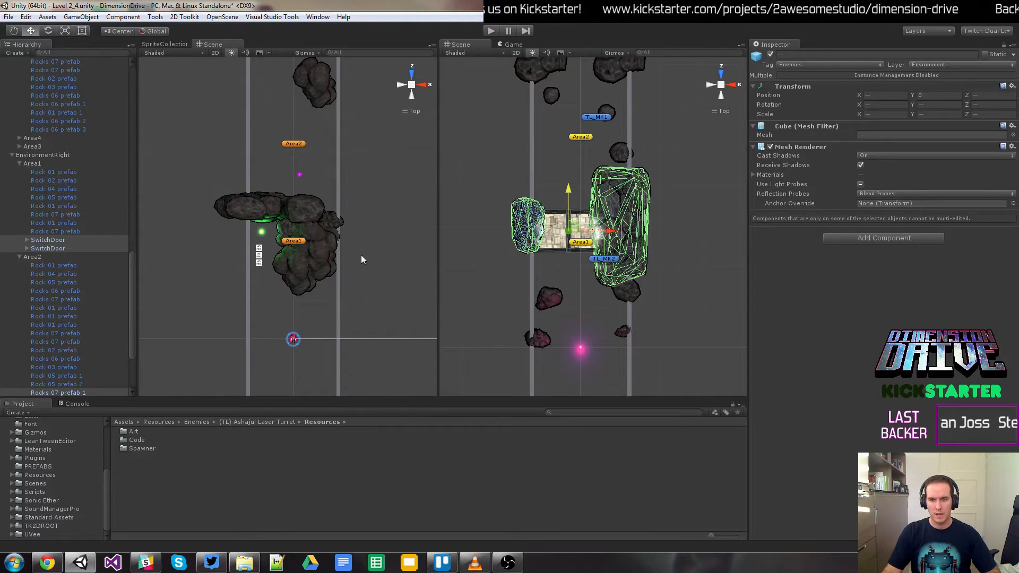
Step: Playtest the level by flying up the left lane and jumping to the right lane to check the doors' and rocks' new placement
left_click(492, 31)
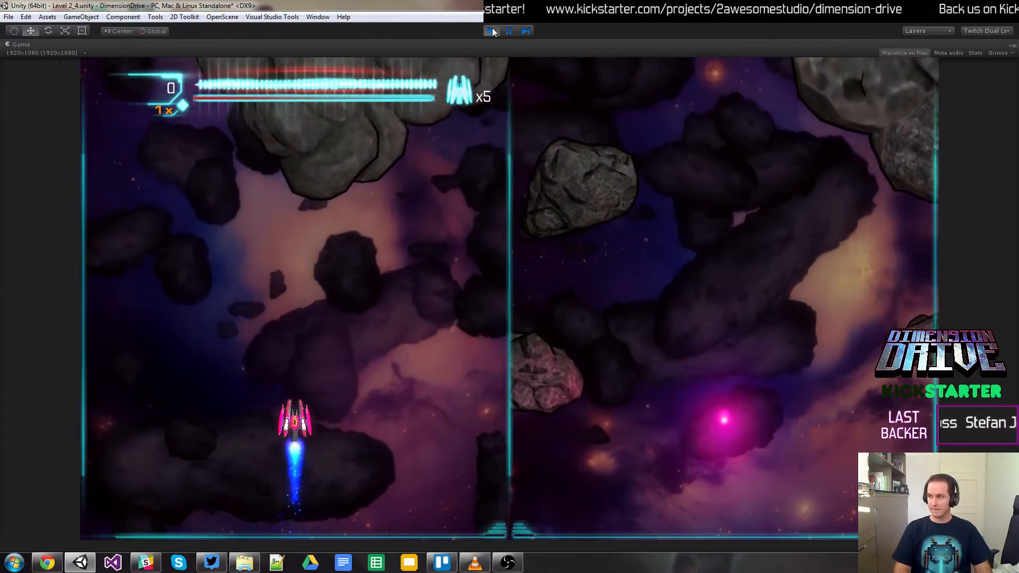
key("Left")
key("space")
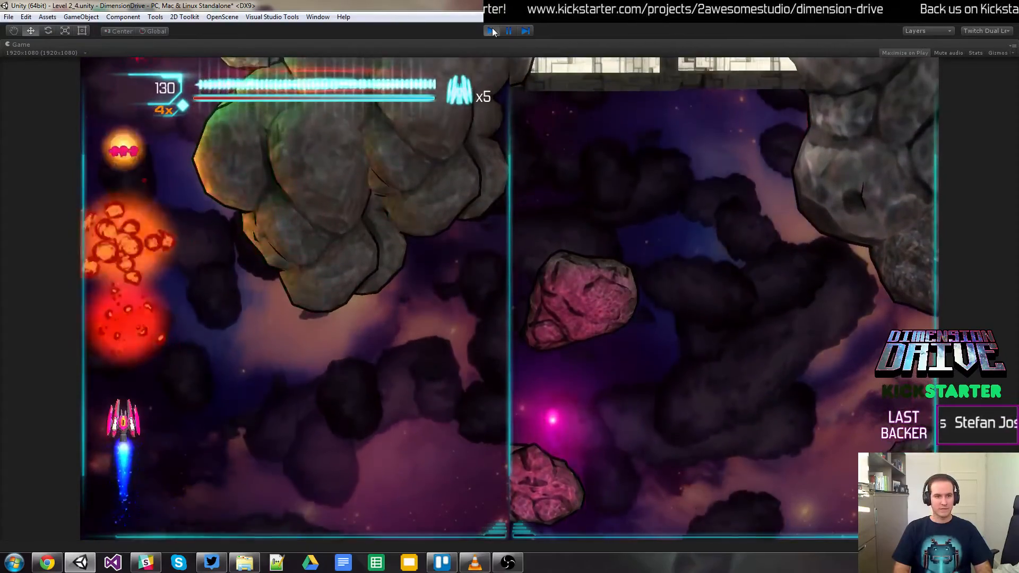
key("Up")
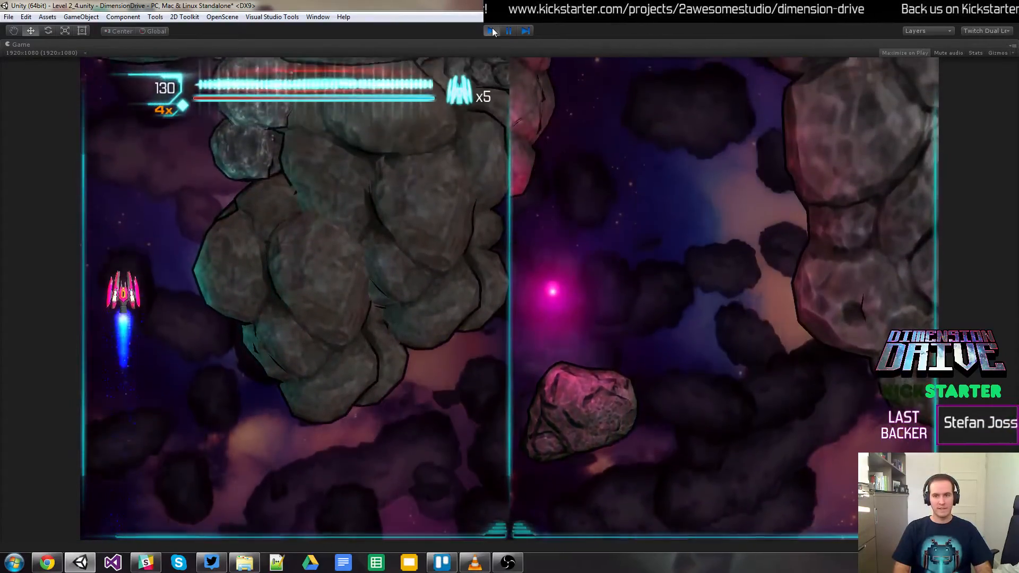
key("space")
key("Right")
key("Up")
key("Right")
key("Down")
key("Left")
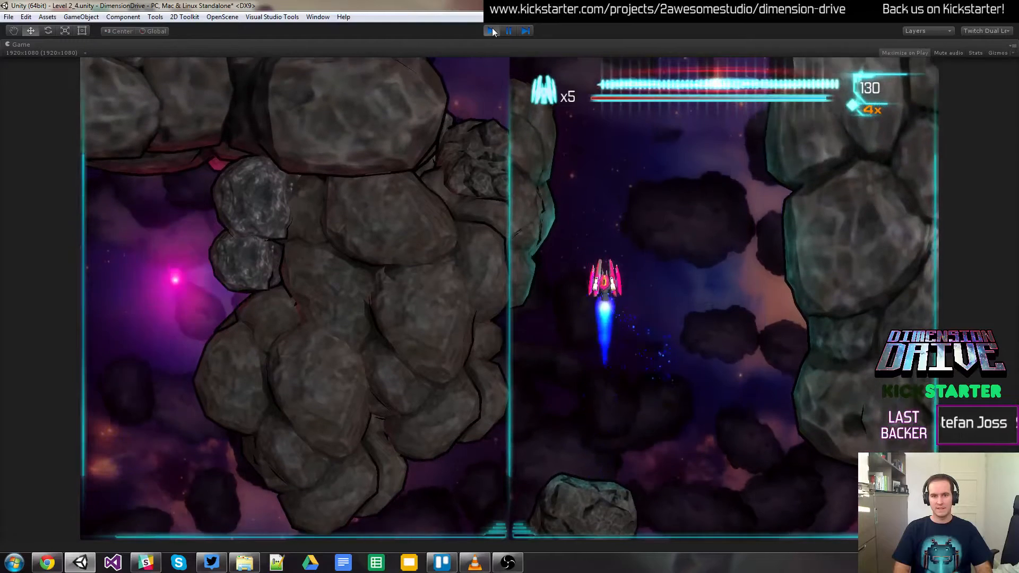
left_click(491, 31)
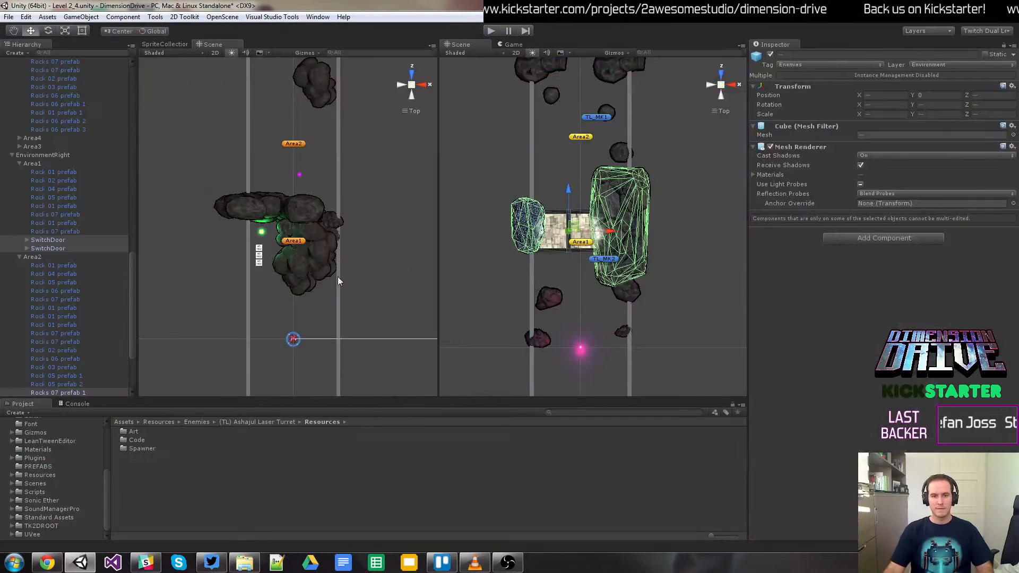
Step: Try deleting Rock 04 prefab 1 beside the left Area1 marker and moving the green Switch to X -48, Z -217
left_click(288, 238)
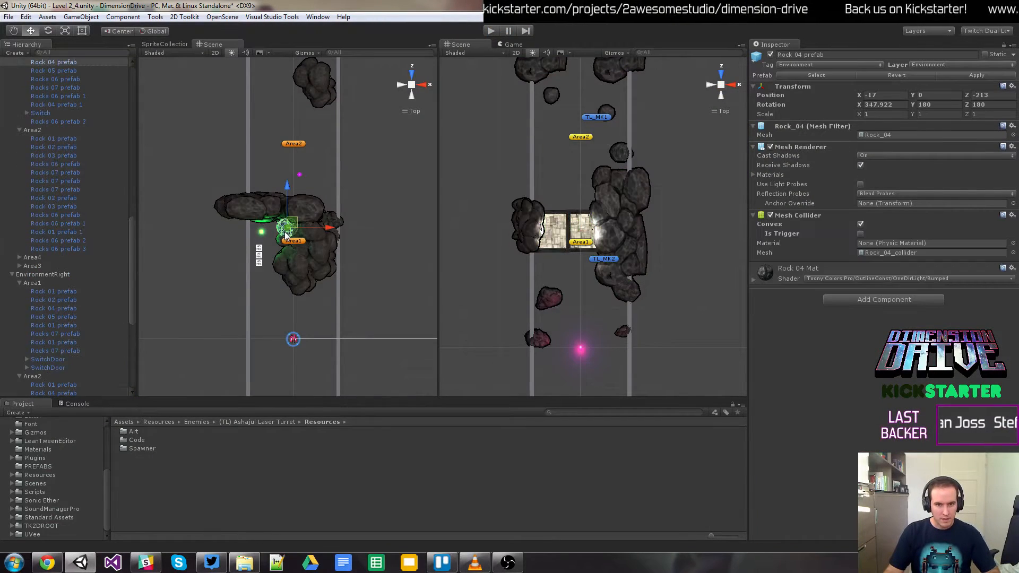
left_click(283, 243)
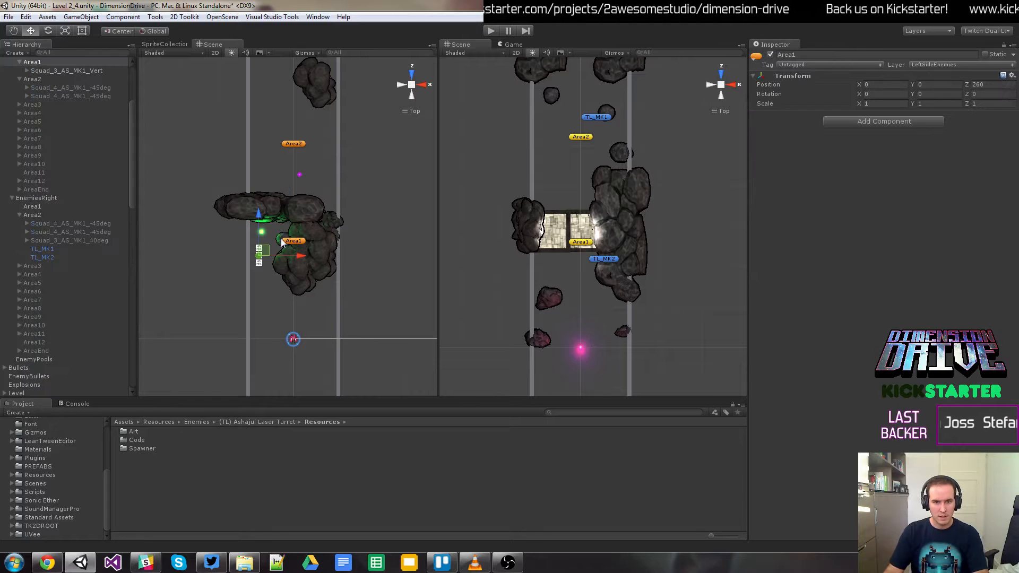
left_click(297, 280)
left_click(281, 238)
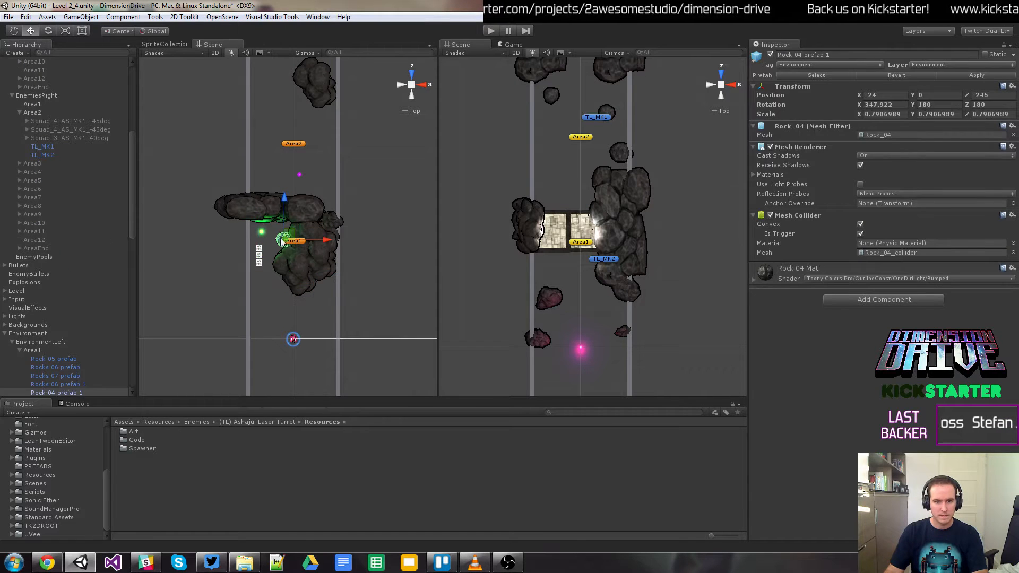
key("Delete")
left_click(262, 234)
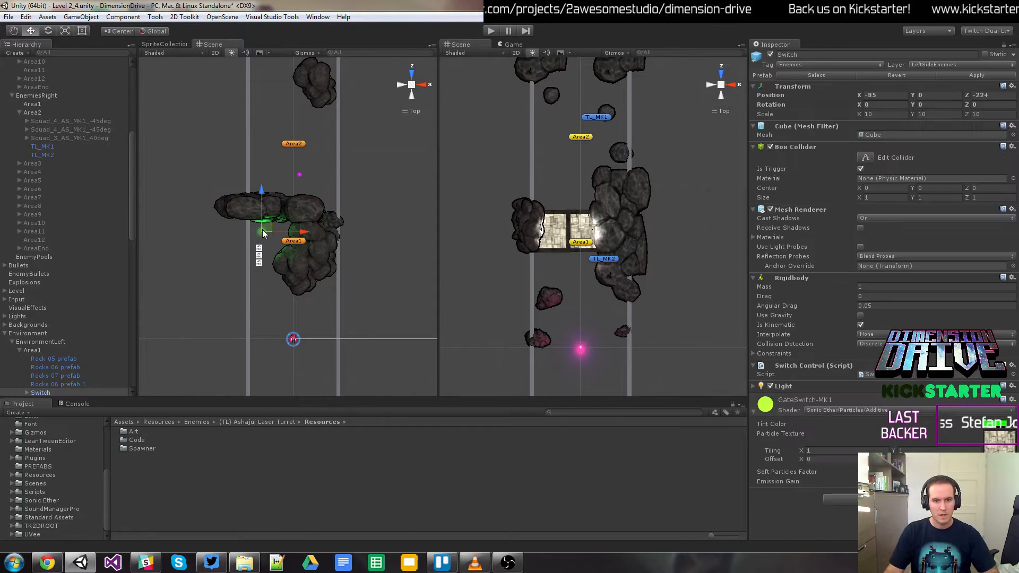
left_click_drag(268, 230, 281, 227)
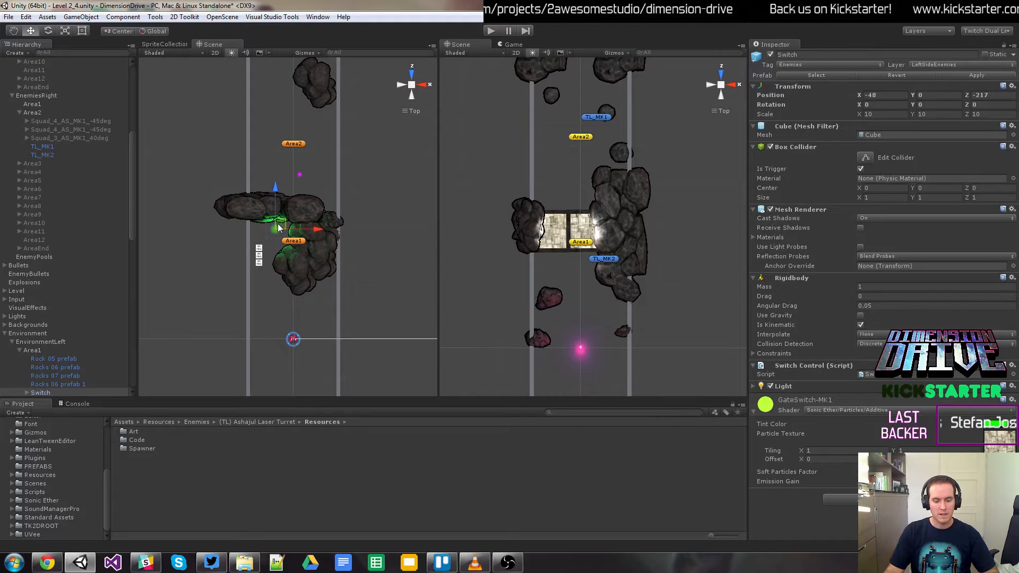
Step: Try rotating Rocks 06 prefab 1 to about 140° on Y nearer the player start, and undo the rock and Switch edits
left_click(287, 267)
left_click_drag(301, 266, 303, 276)
key("e")
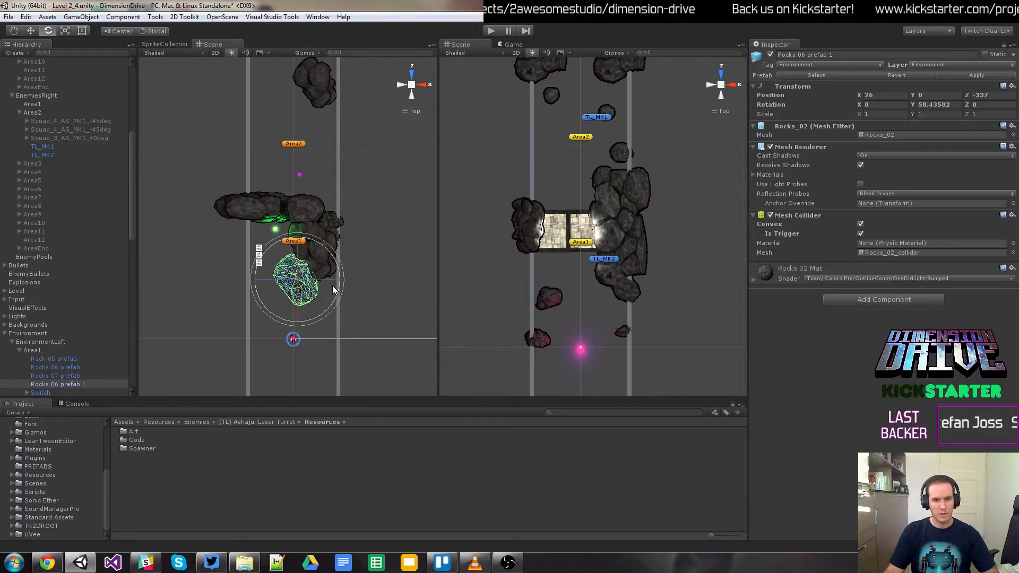
left_click_drag(338, 270, 547, 305)
key("w")
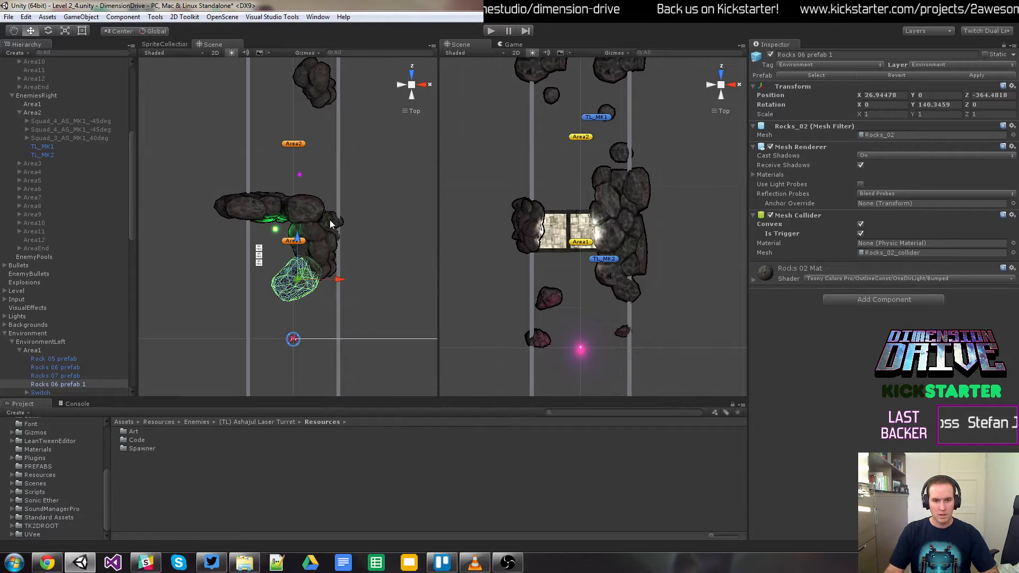
left_click(306, 288)
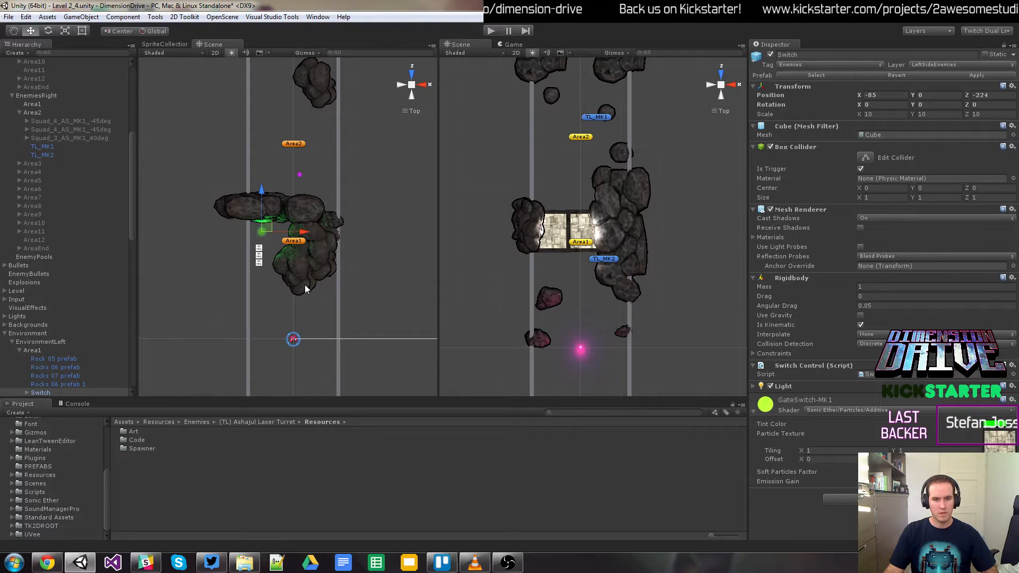
left_click(306, 288)
left_click(306, 288)
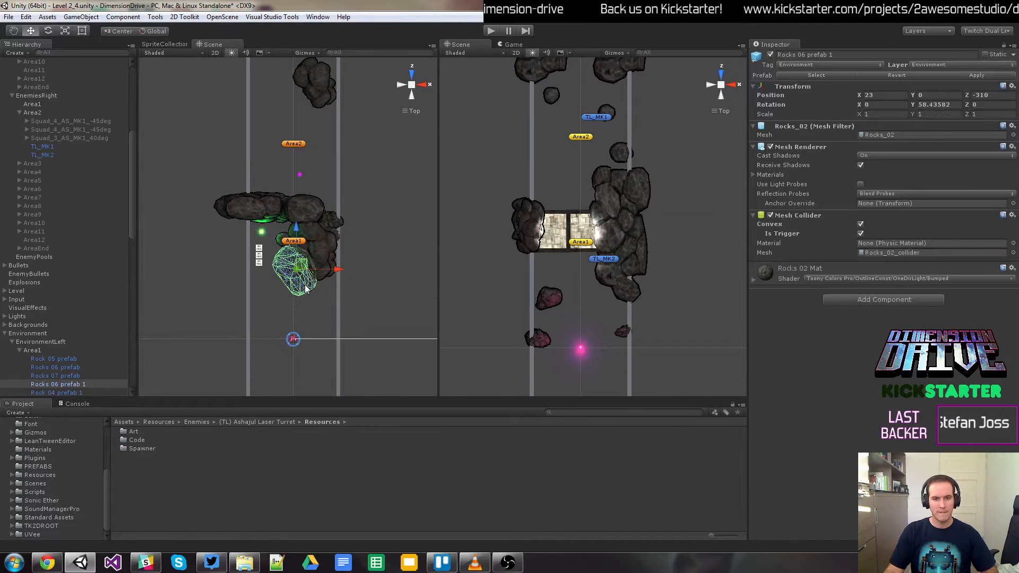
left_click(306, 288)
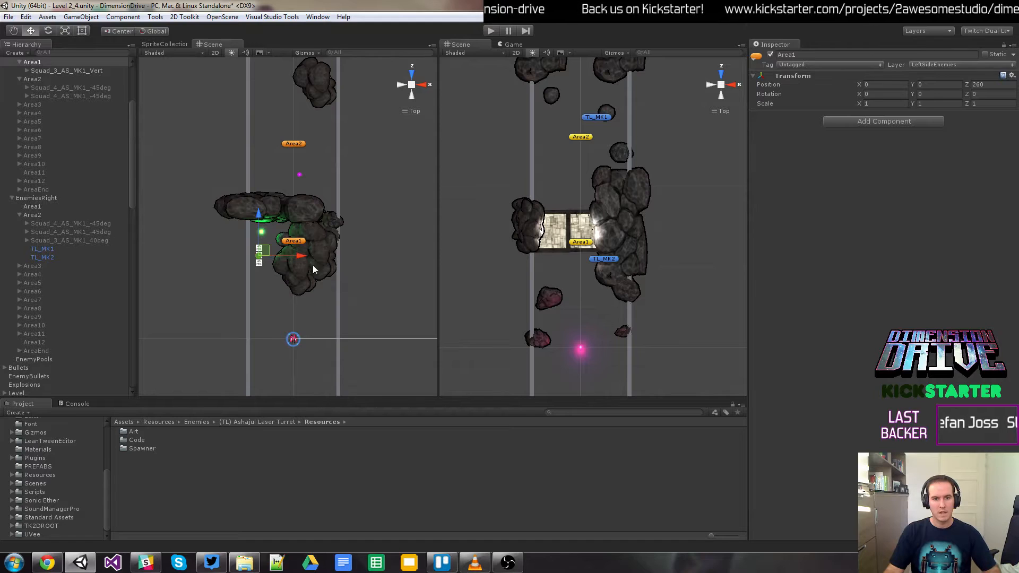
Step: Move Rock 04 prefab 1 out of the formation, rotate Rocks 06 prefab 1 to about 155° on Y and place it at X 20, Z -390
left_click(314, 269)
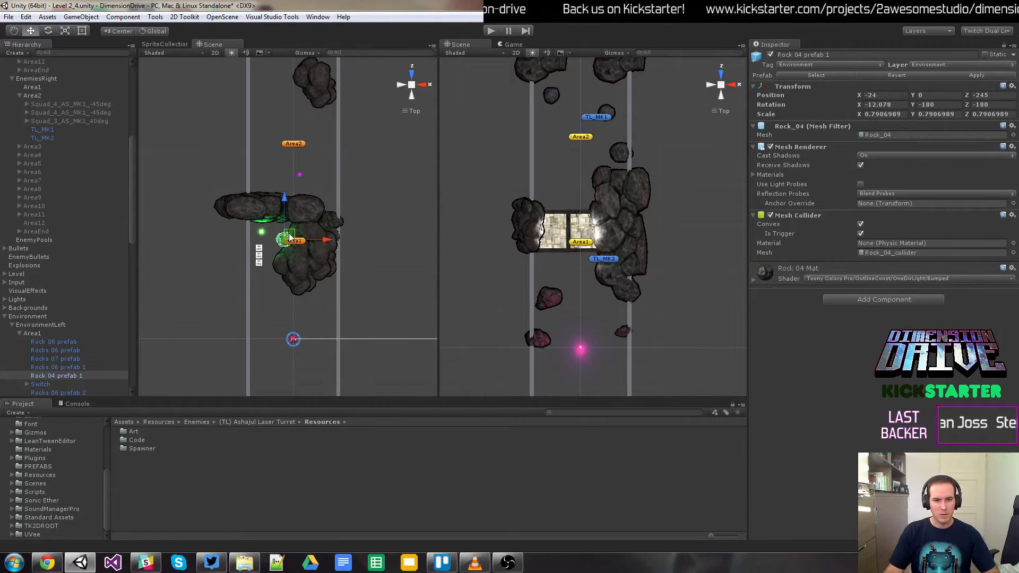
left_click_drag(290, 238, 238, 307)
left_click(300, 275)
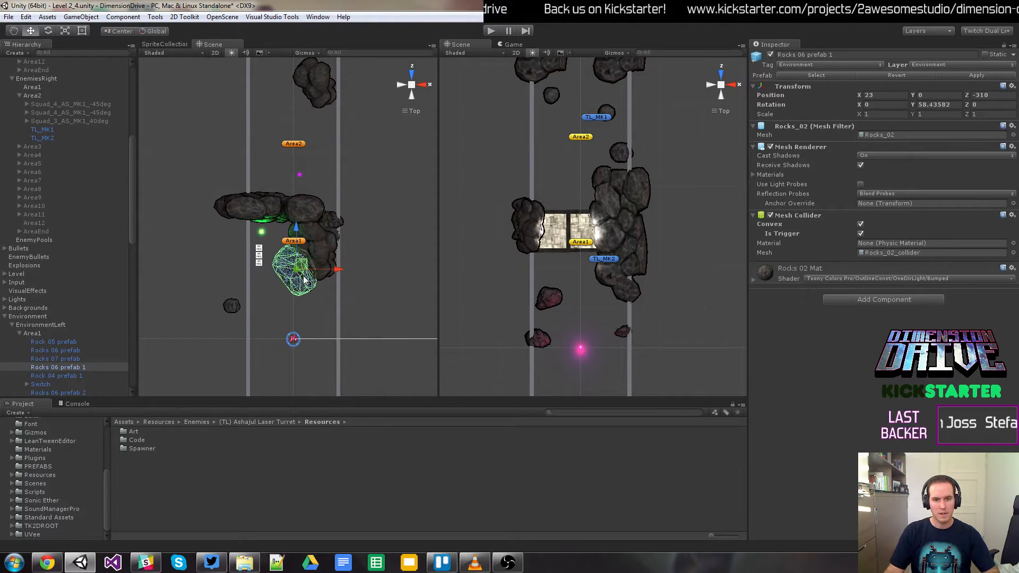
key("e")
left_click_drag(330, 247, 430, 338)
key("w")
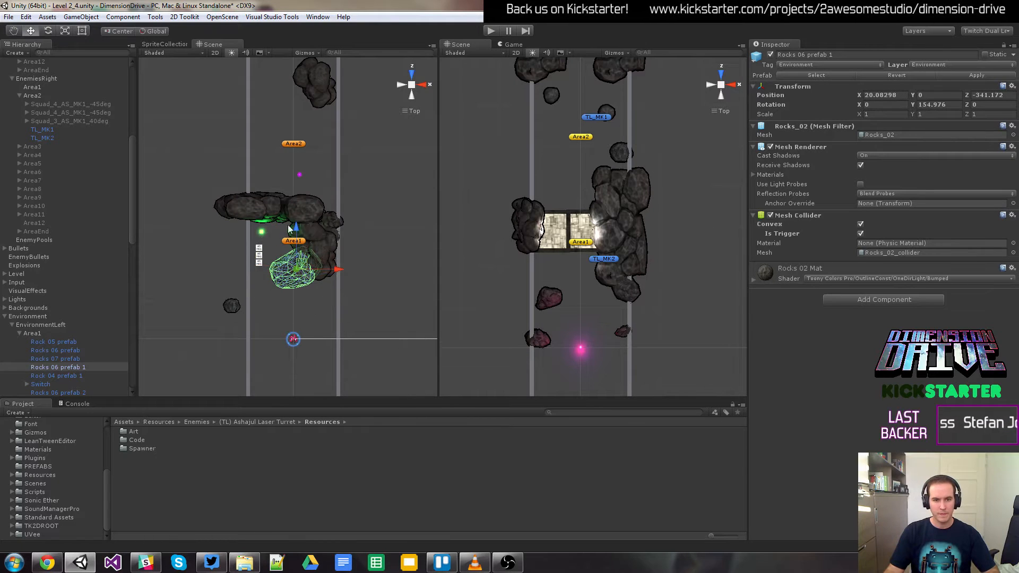
left_click_drag(296, 230, 301, 248, "ctrl")
left_click(322, 311)
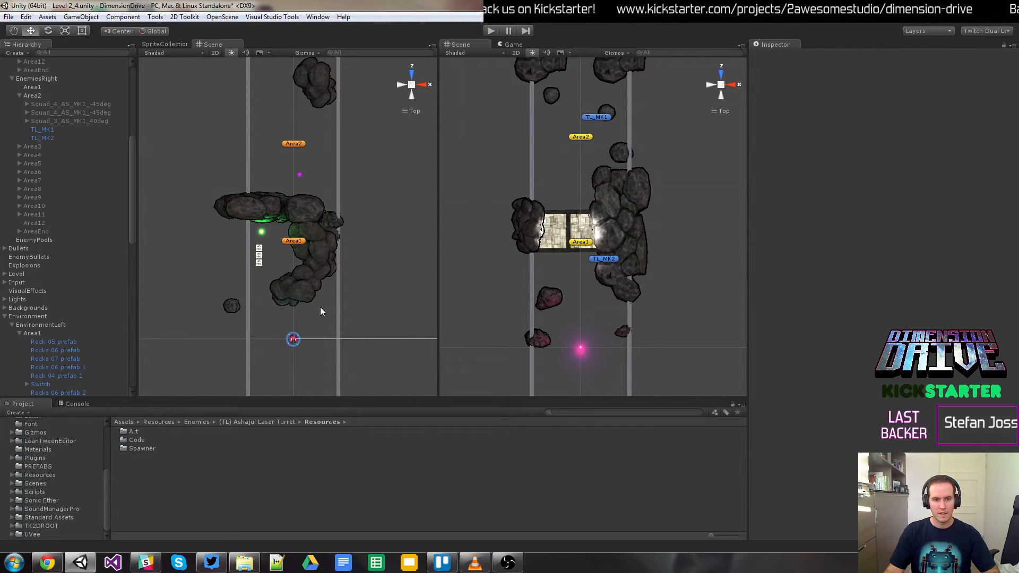
Step: Place the small Rock 04 prefab 1 against the lower end of the left rock formation at X -51, Z -340
left_click(231, 308)
left_click_drag(232, 305, 276, 277, "ctrl")
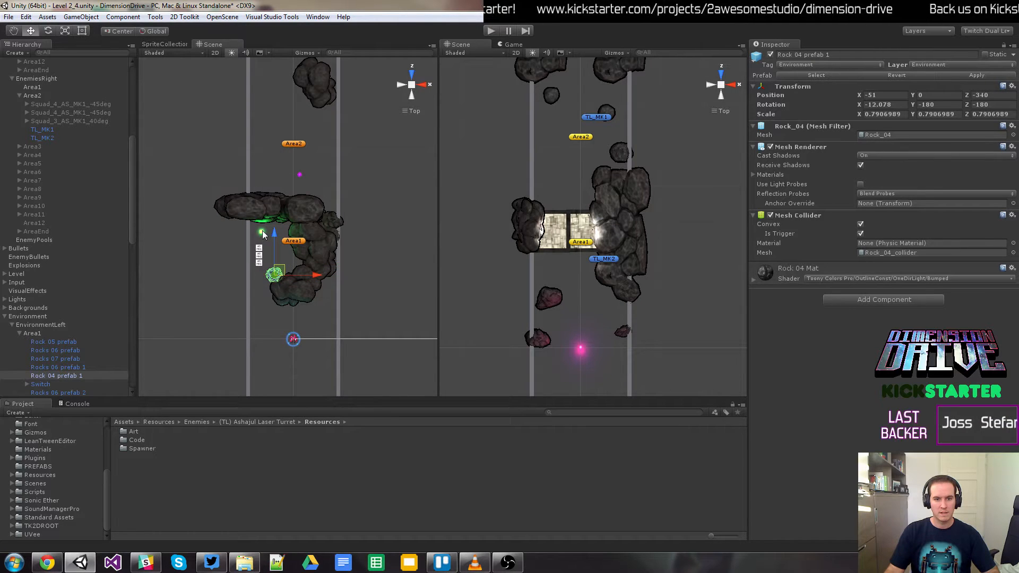
left_click(296, 301)
left_click(275, 277)
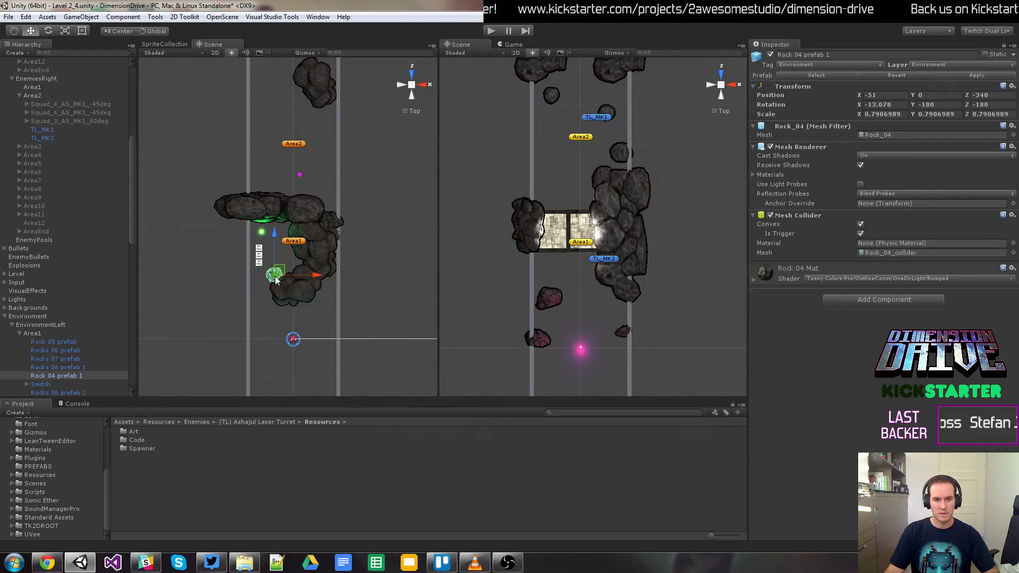
Step: Duplicate Rock 04 prefab 1 and move the copy inside the formation's inner corner to about X 13, Z -312
key("ctrl+d")
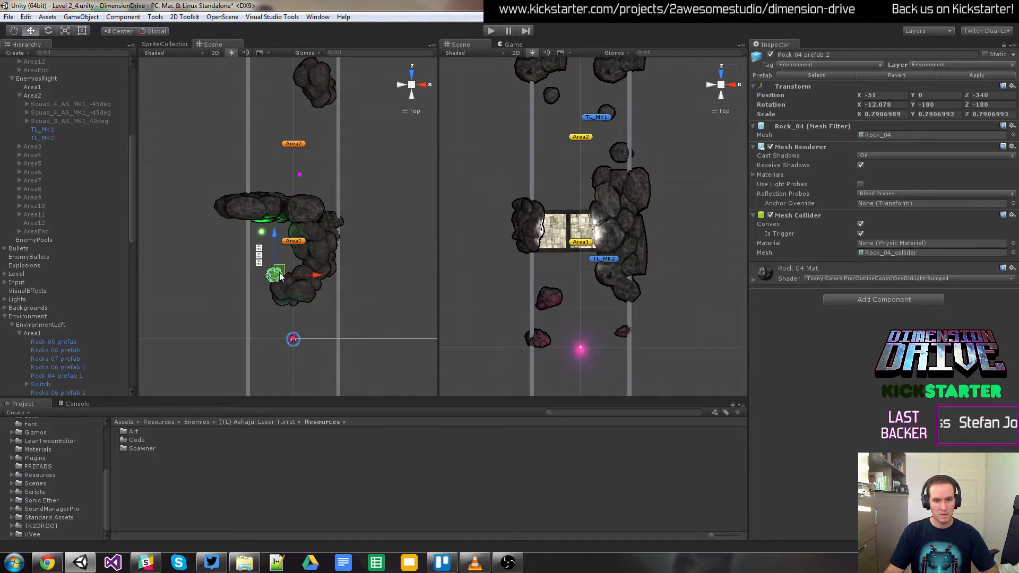
left_click_drag(274, 244, 276, 226)
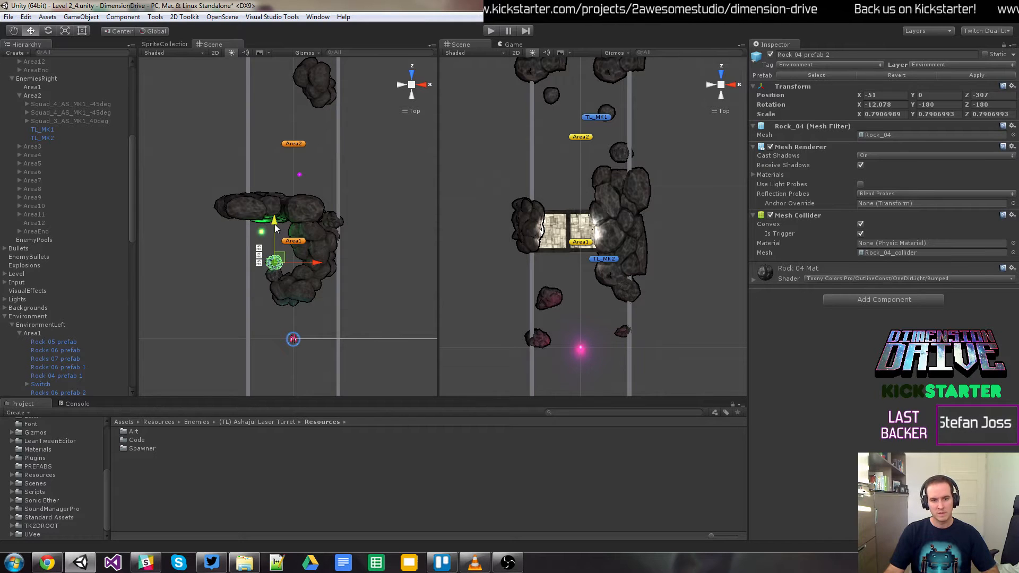
left_click_drag(275, 229, 281, 235)
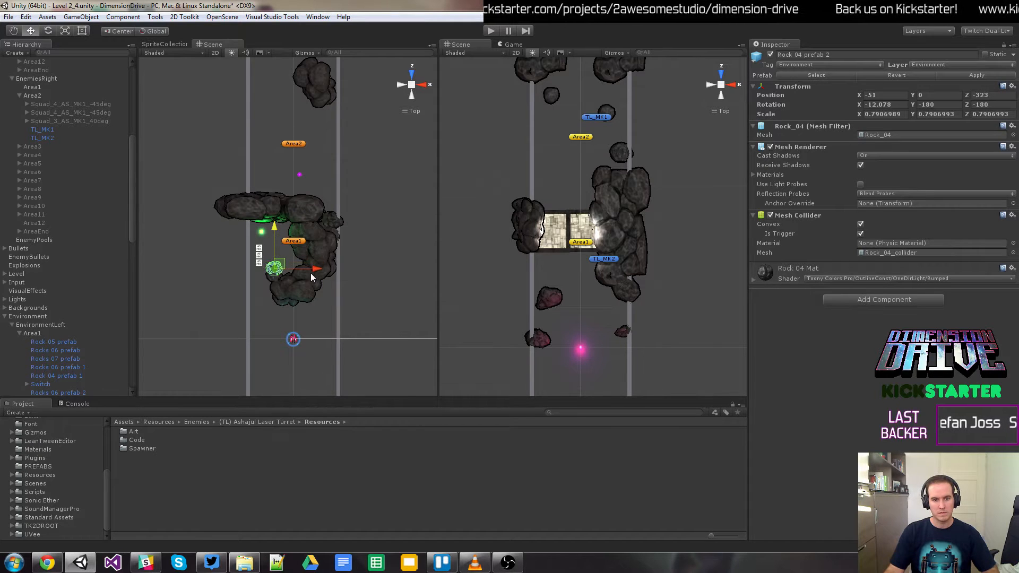
left_click_drag(313, 271, 326, 270)
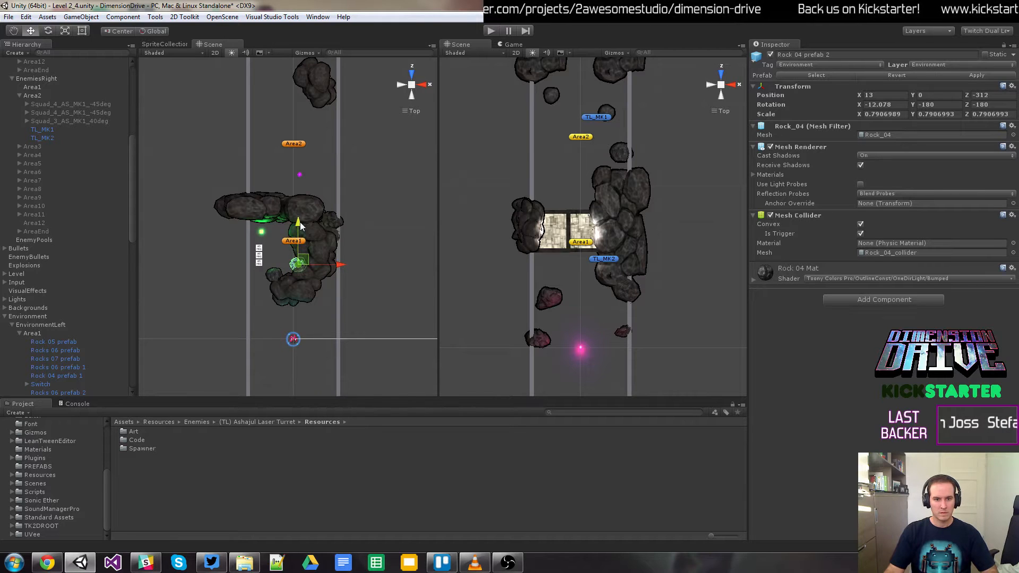
Step: Move the green Switch to X -41, Z -231 and shift Squad_3_AS_MK1_Vert in EnemiesLeft Area1 to Z -15
left_click(261, 231)
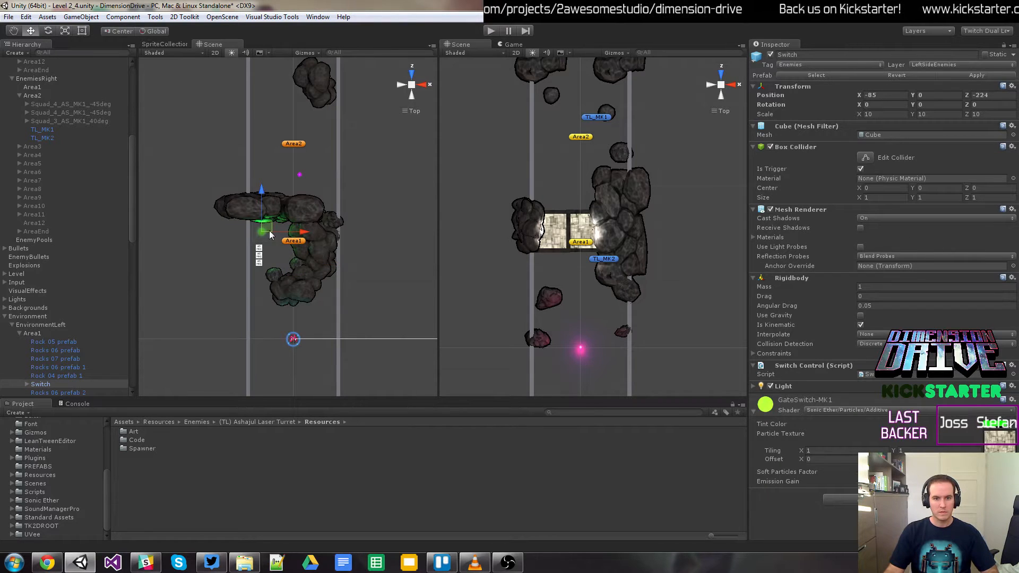
left_click_drag(270, 232, 282, 234)
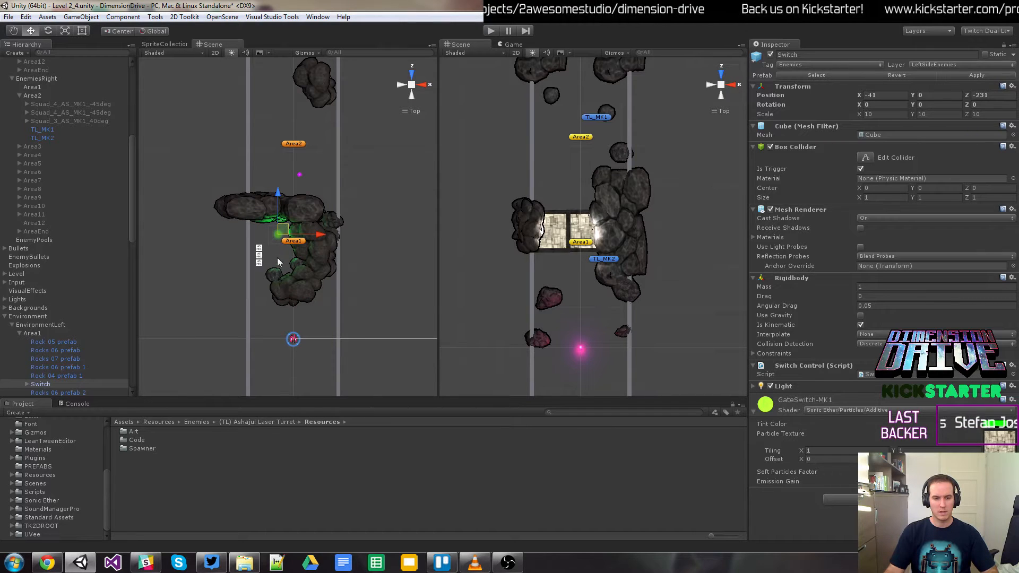
left_click(259, 257)
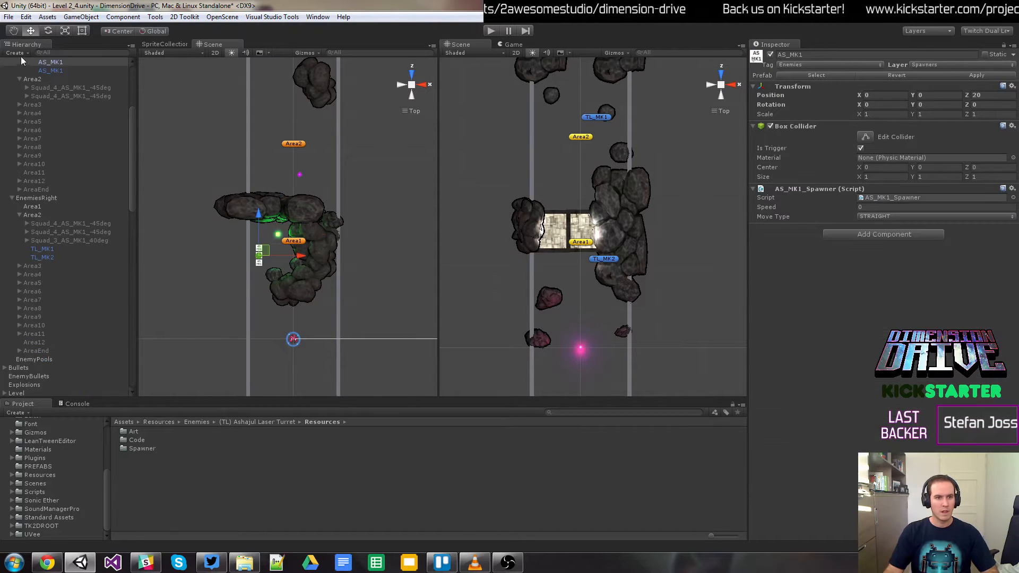
scroll(82, 163, "up", 3)
left_click(71, 109)
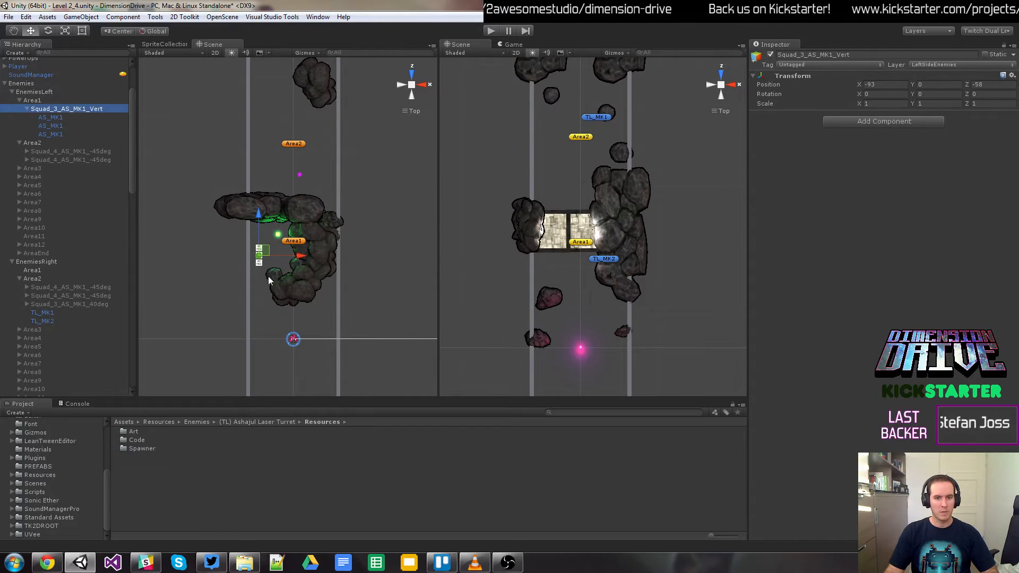
left_click(260, 219)
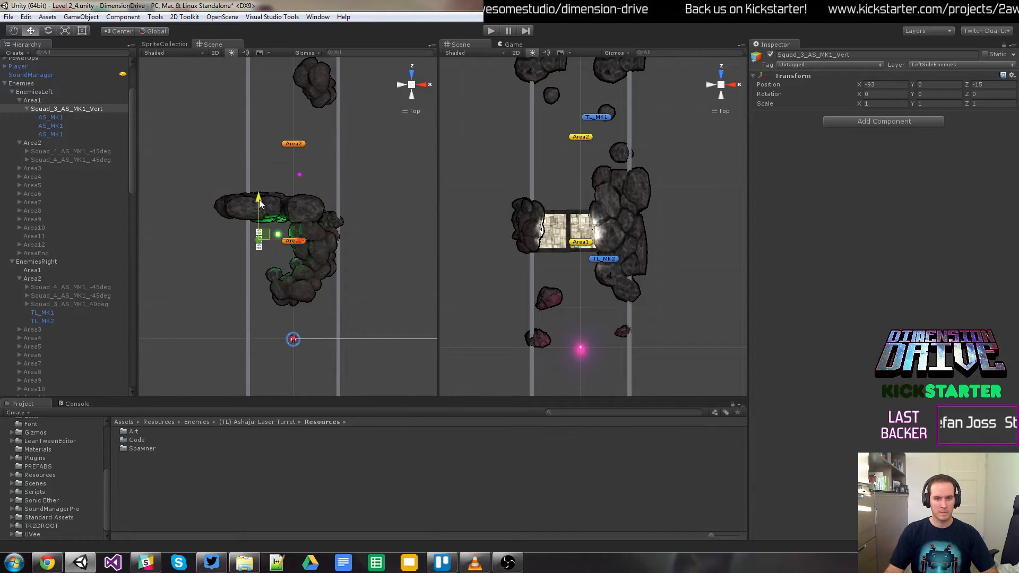
Step: Shift Rocks 06 prefab 2 and the rocks behind the Switch outward along X, bringing Rocks 06 prefab 2 to X 108
left_click(320, 253)
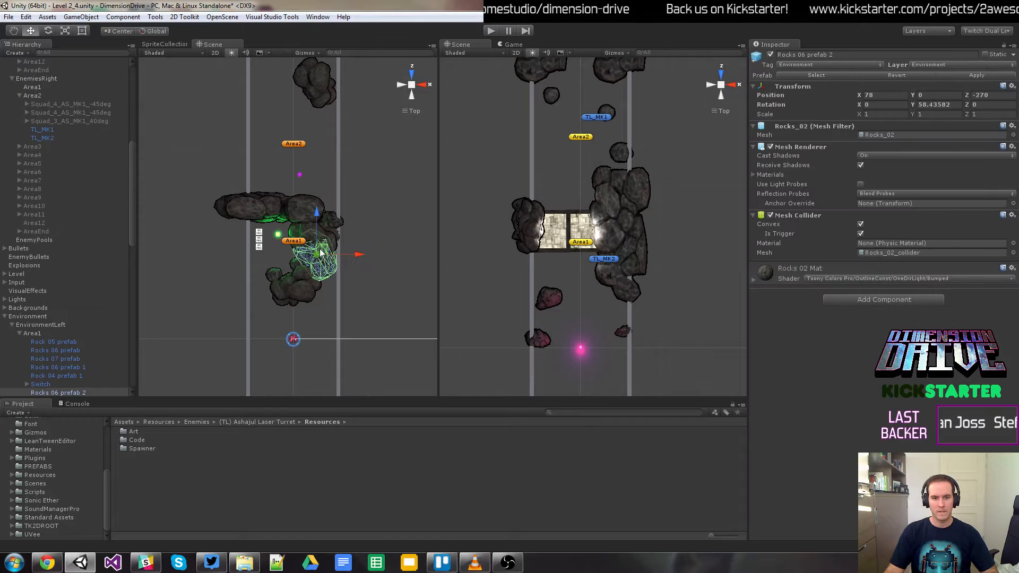
left_click(296, 234)
left_click_drag(350, 236, 371, 255)
left_click(316, 263)
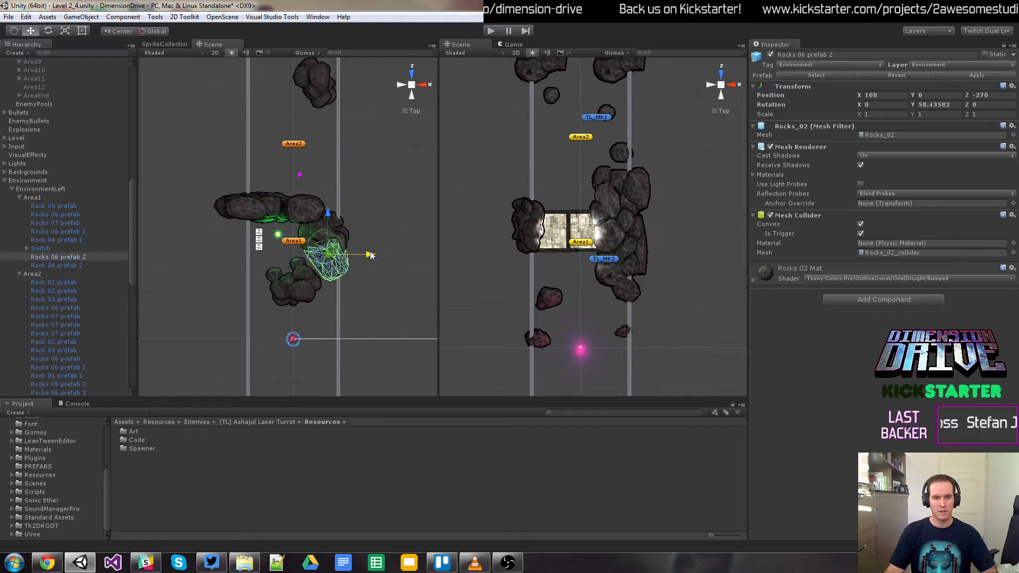
Step: Move the duplicated small rock, Rock 04 prefab 2, against the shifted rocks at X 47, Z -309
left_click(310, 281)
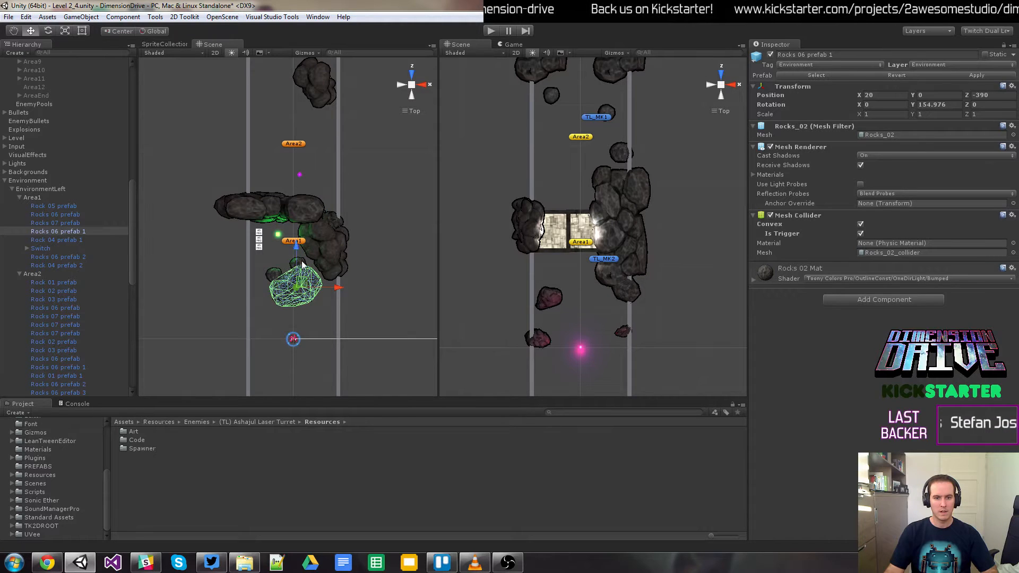
left_click(303, 264)
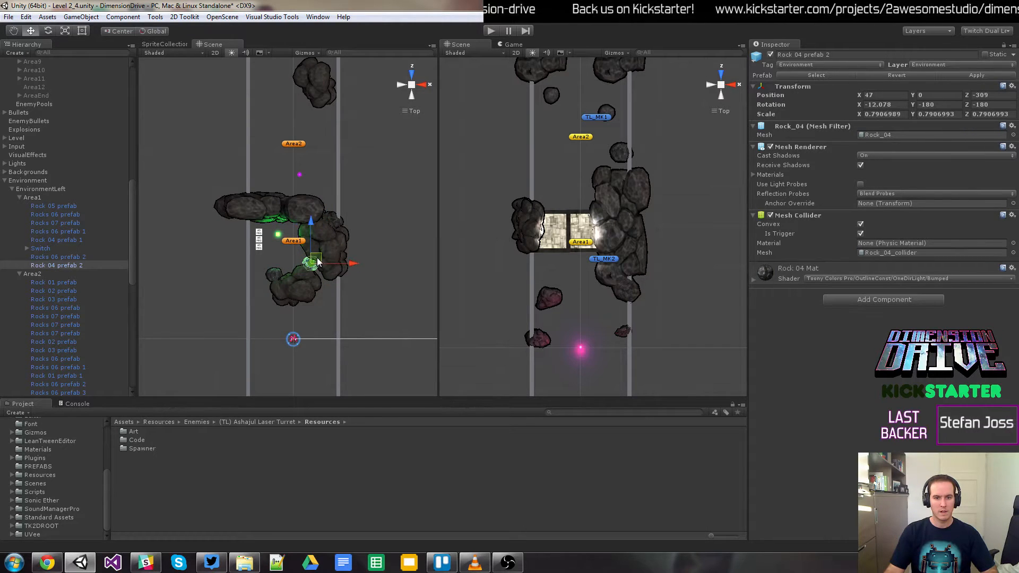
left_click(280, 274)
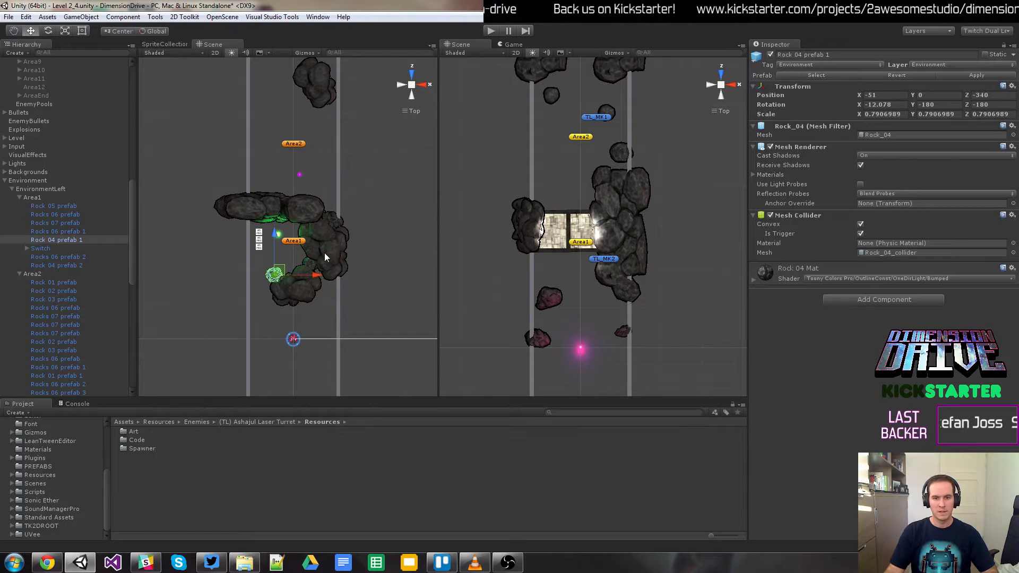
Step: Duplicate Rock 04 prefab 1, place the copy at X 63, Z -334, and move the green Switch to X -20
left_click(338, 223)
left_click(290, 281)
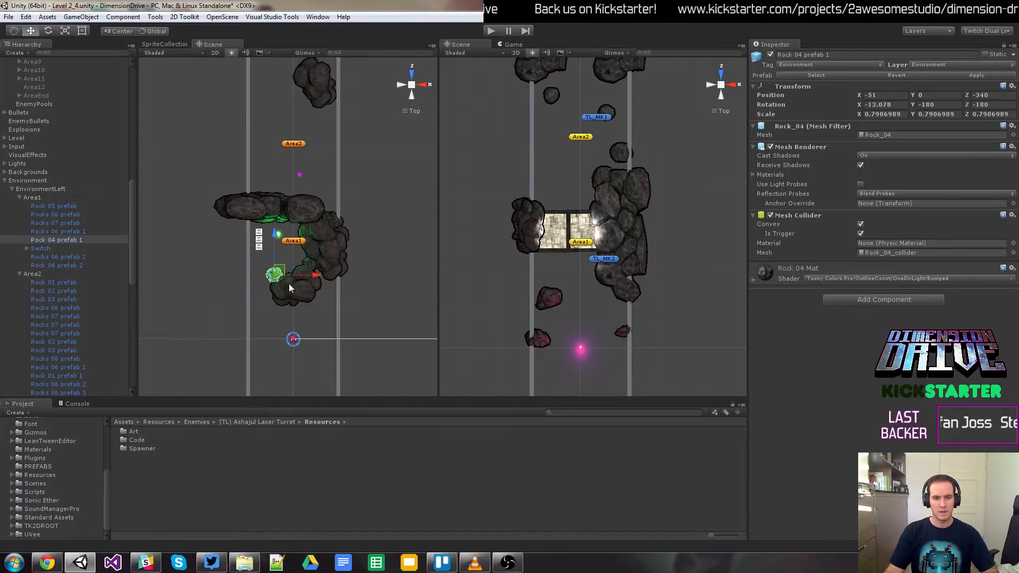
key("ctrl+d")
left_click_drag(290, 284, 326, 273)
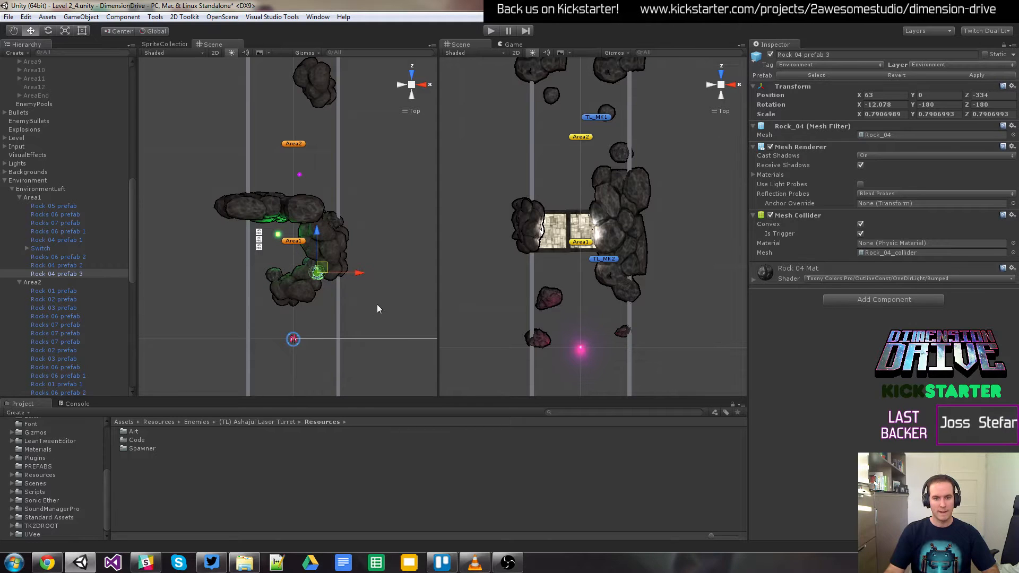
left_click(281, 235)
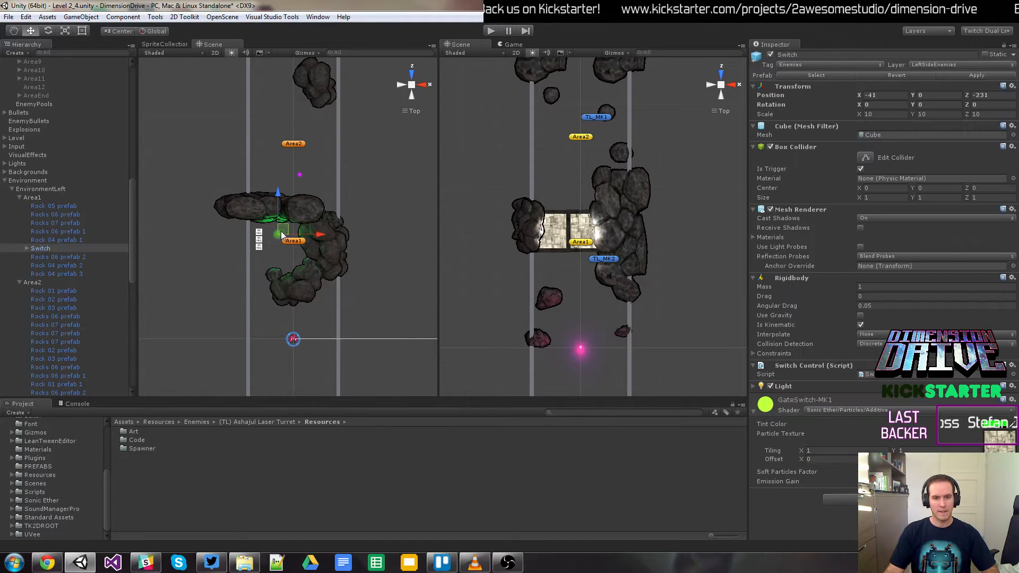
left_click_drag(281, 235, 292, 232)
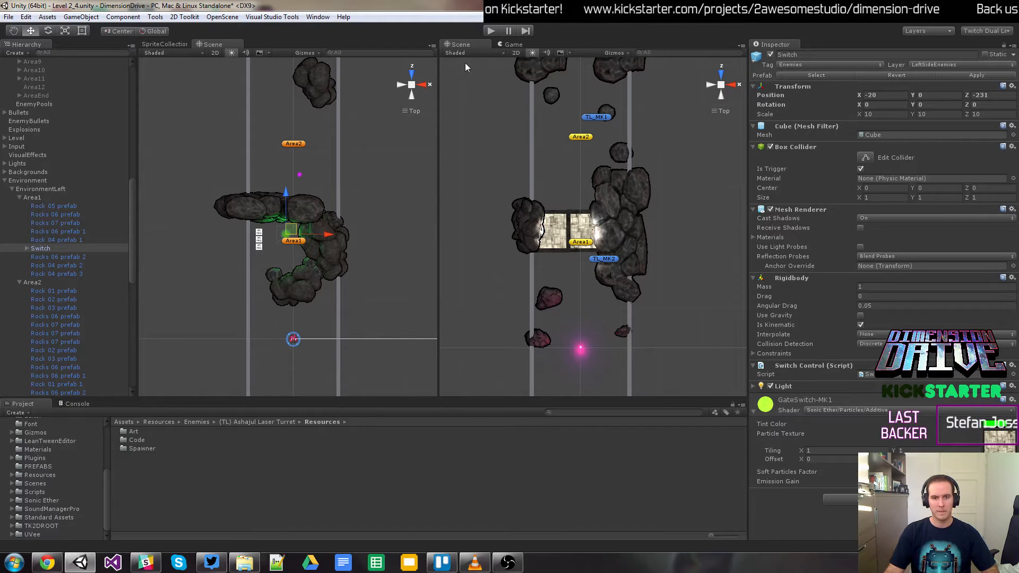
Step: Playtest the opening, flying past the rocks to the green switch and swapping to the right dimension to check the laser turret
left_click(492, 31)
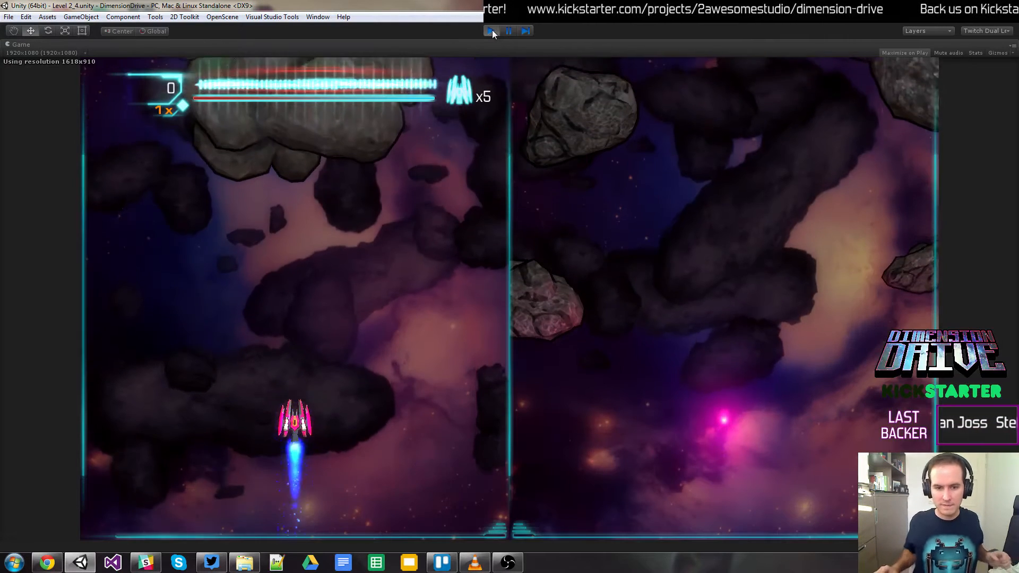
key("Left")
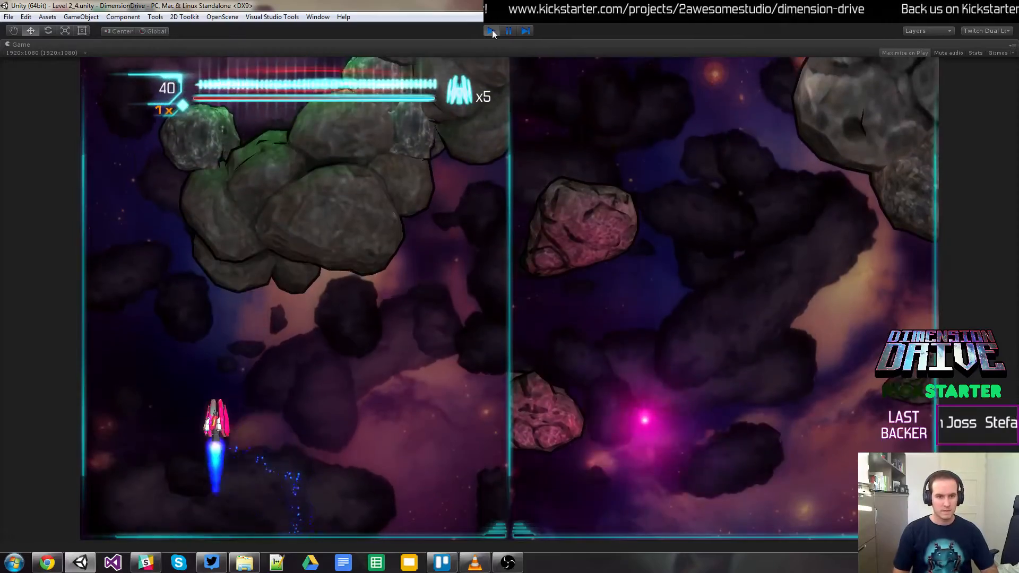
key("Left")
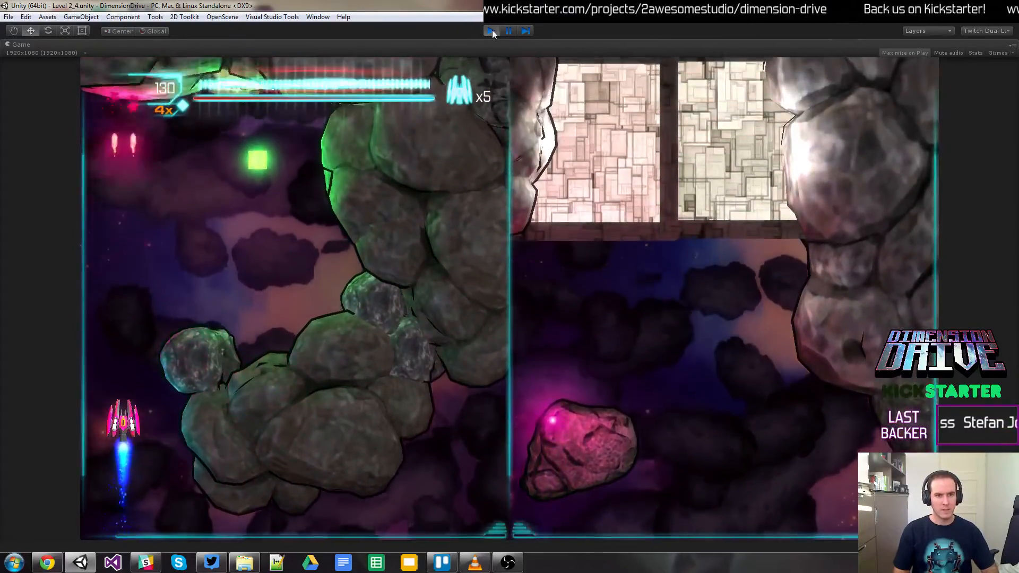
key("Up")
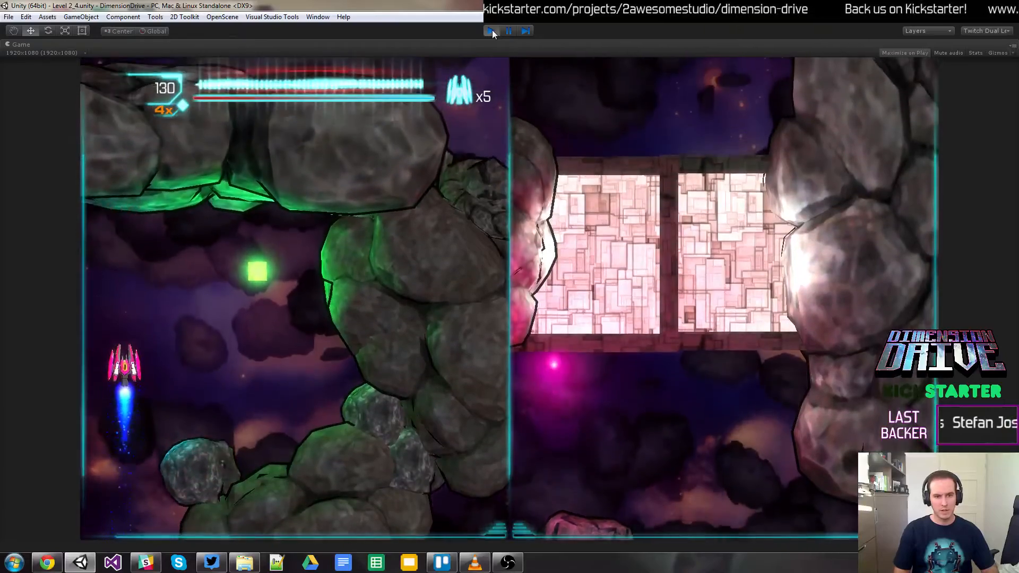
key("Right")
key("Down")
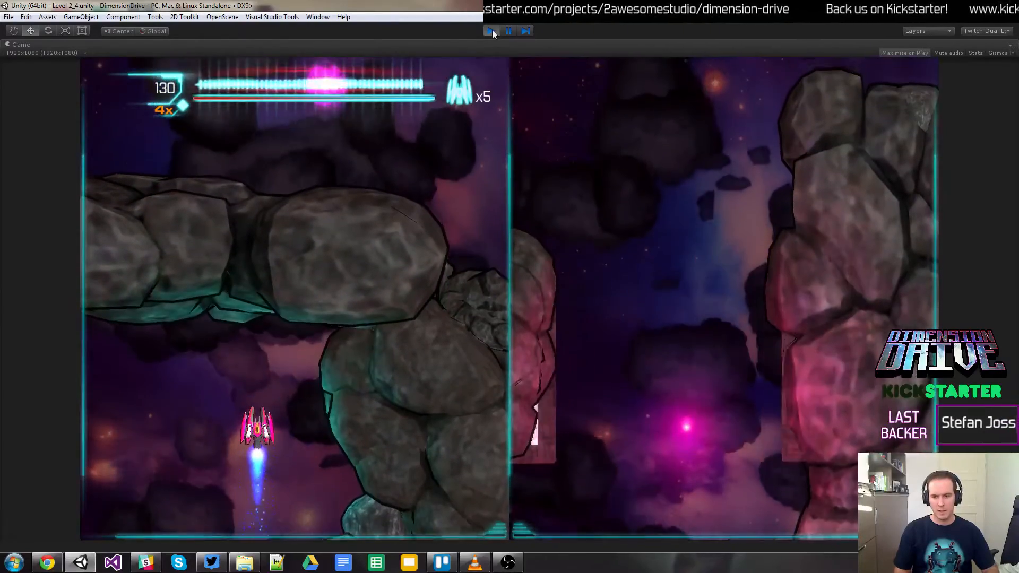
key("space")
key("Up")
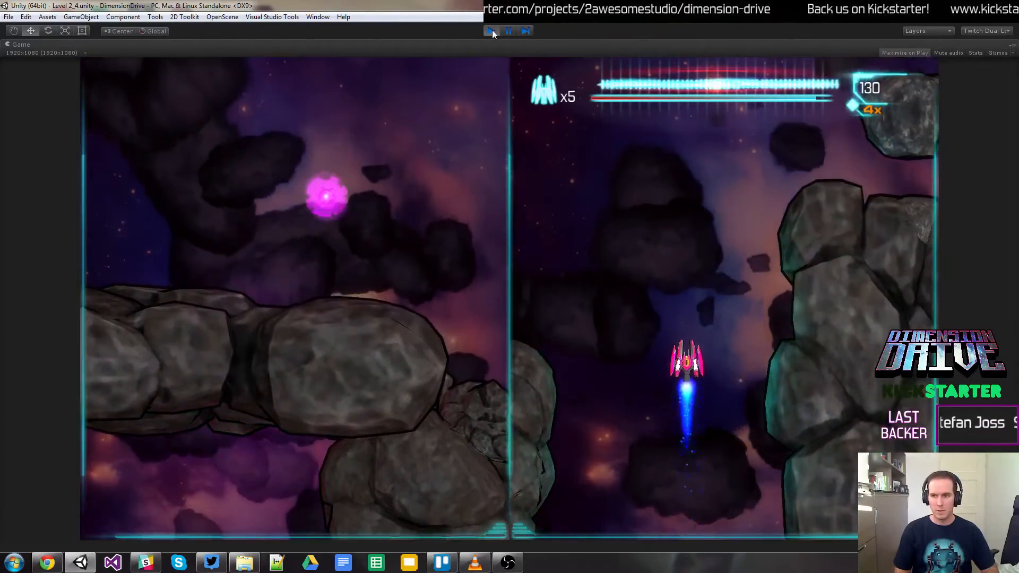
key("Up")
key("Down")
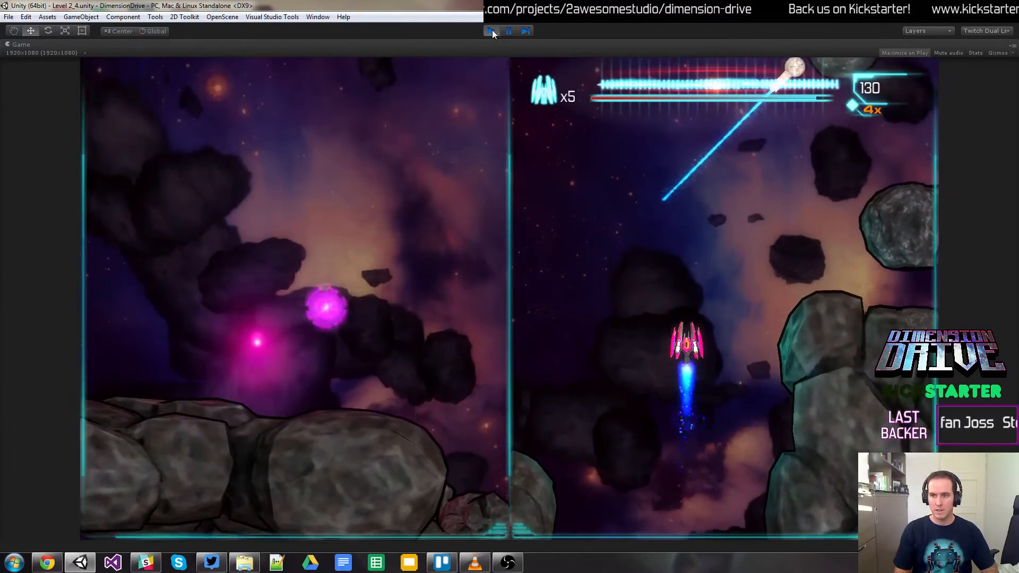
key("Down")
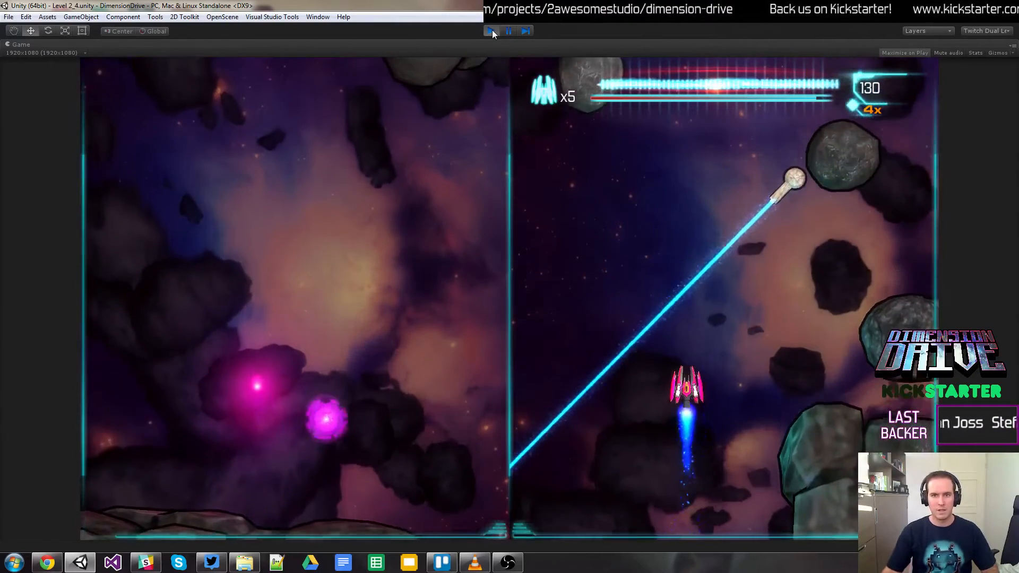
left_click(492, 30)
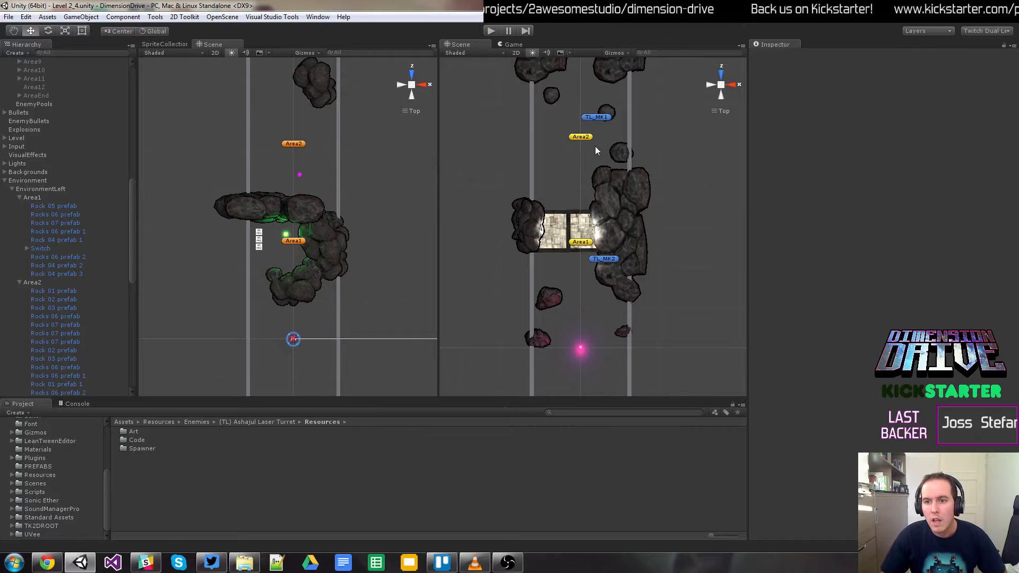
Step: Move the TL_MK1 spawner together with its neighbouring rock back along Z, placing TL_MK1 at X 42, Z -27
left_click(598, 117)
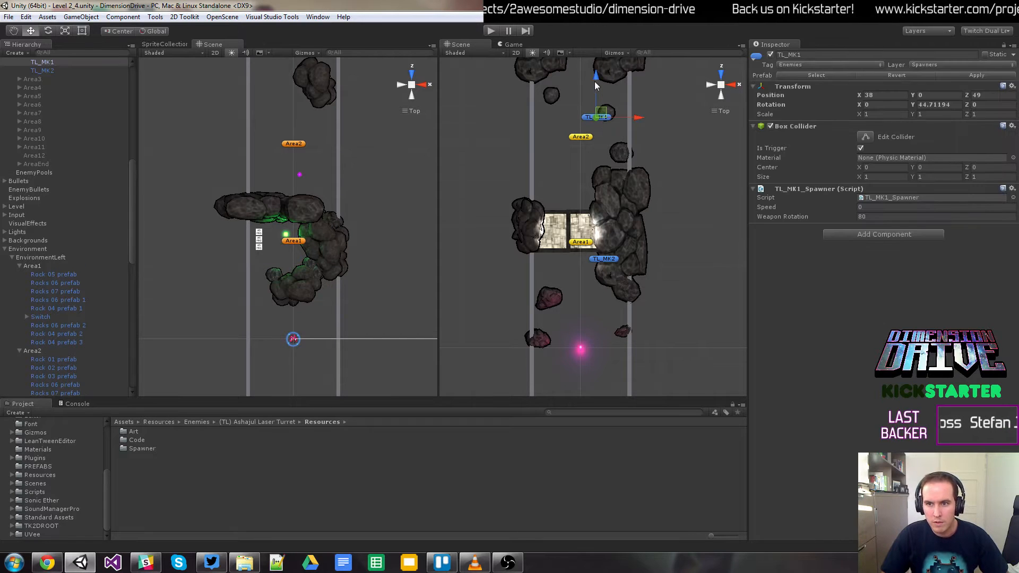
left_click(610, 112, "shift")
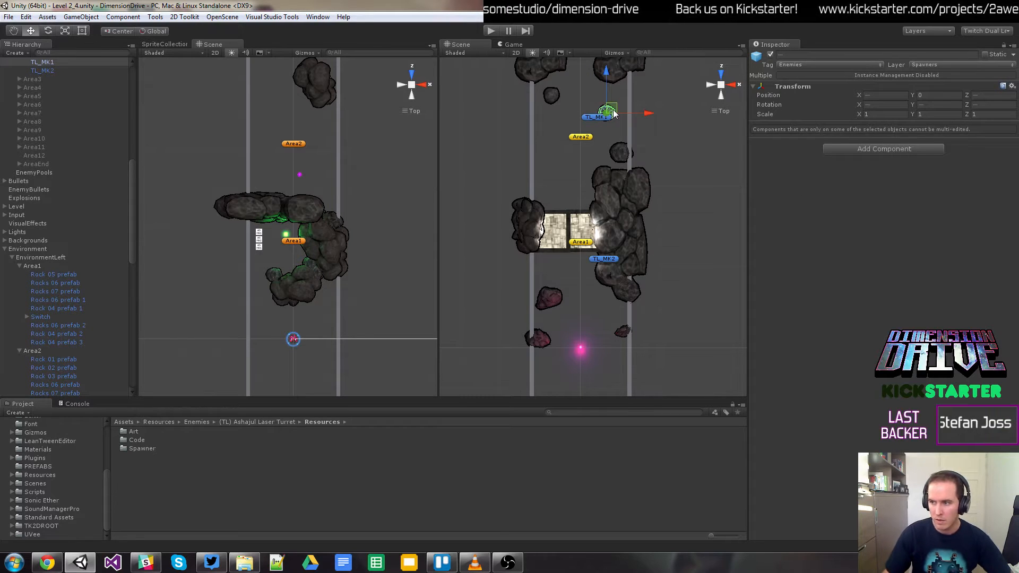
left_click_drag(614, 114, 616, 146)
left_click(663, 185)
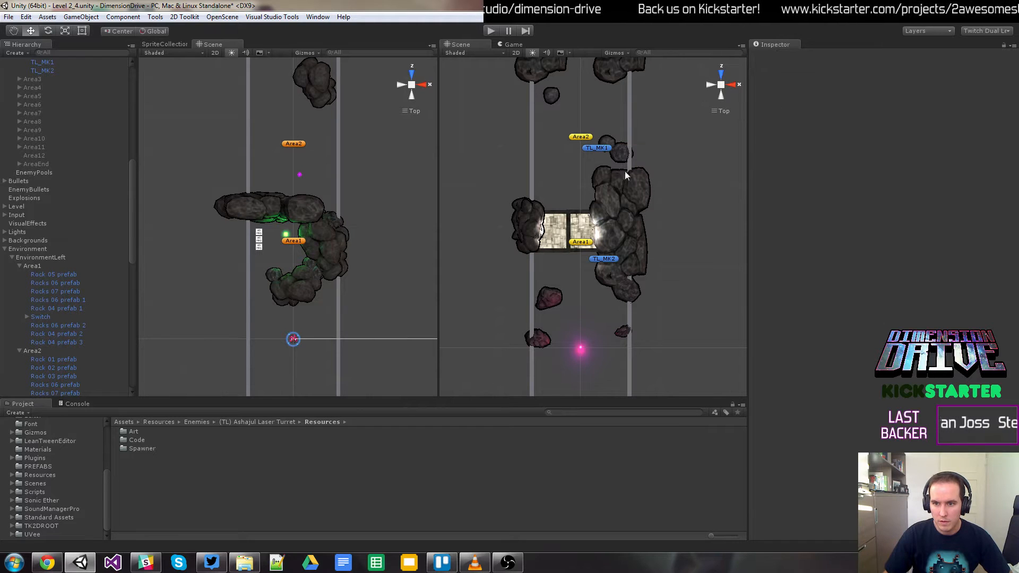
left_click(596, 146)
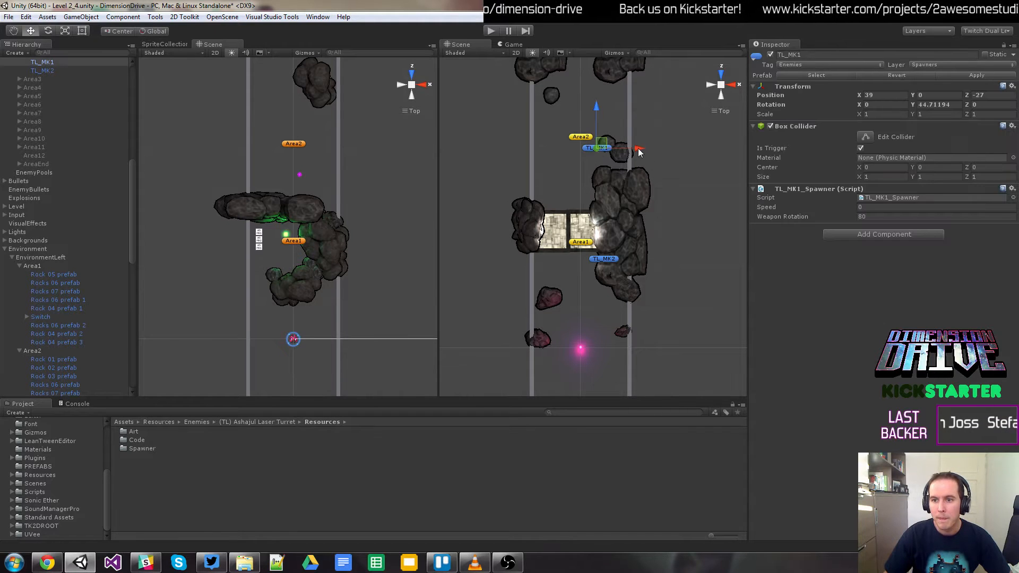
left_click_drag(642, 149, 653, 170)
left_click(660, 166)
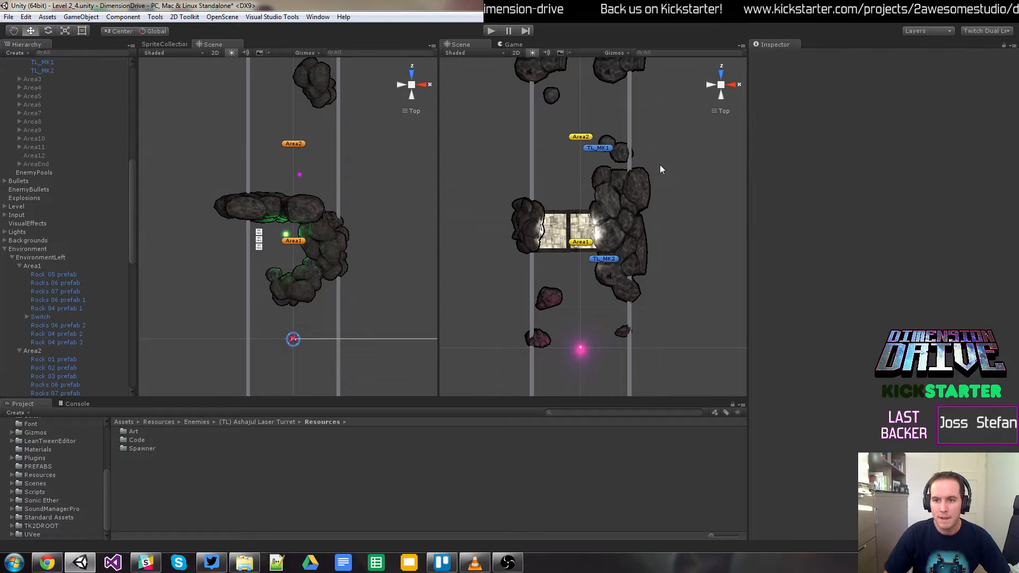
Step: Playtest the moved laser turret and shift the TL_MK1 spawner to X 41
left_click(490, 30)
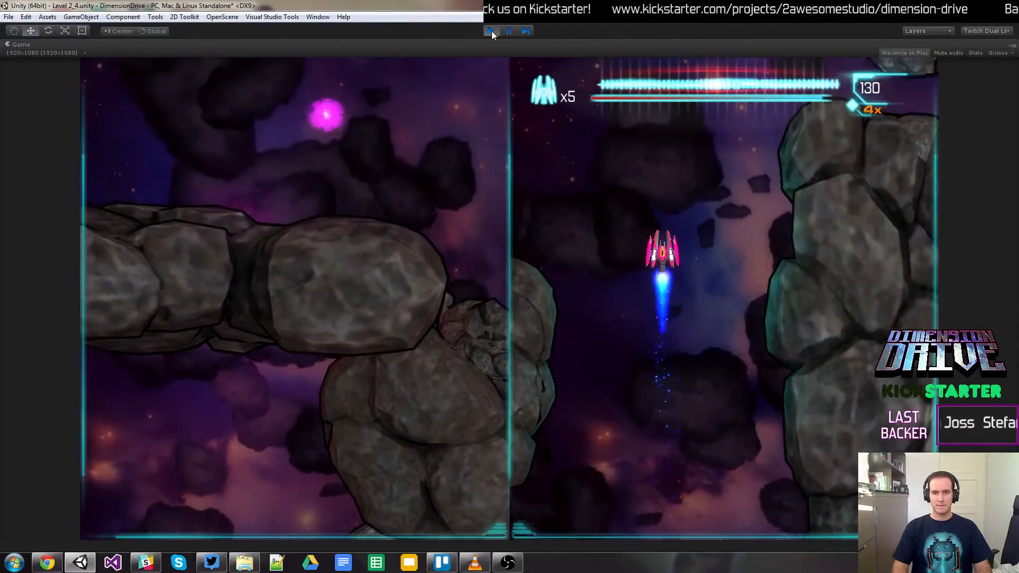
left_click(492, 31)
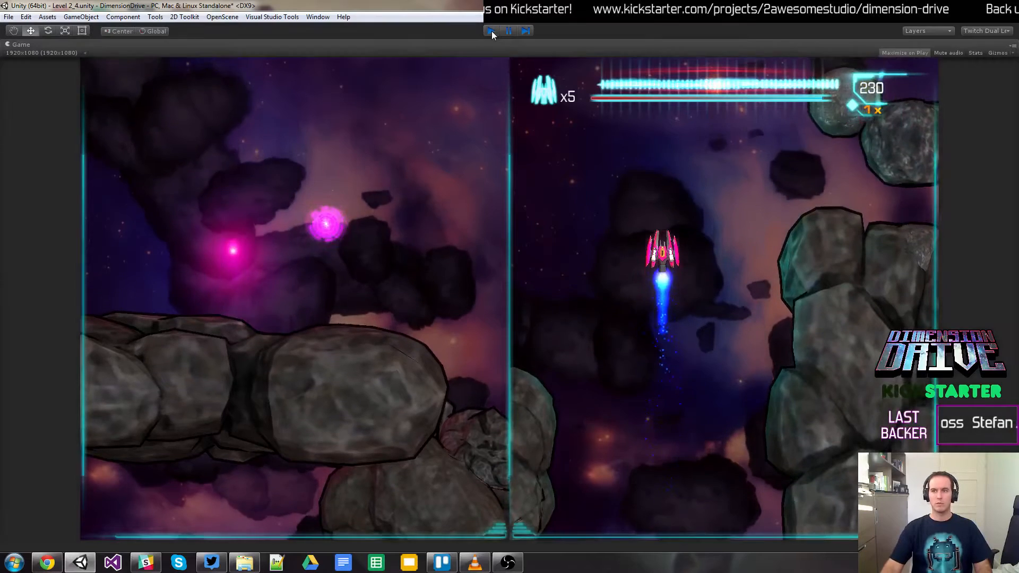
left_click(595, 147)
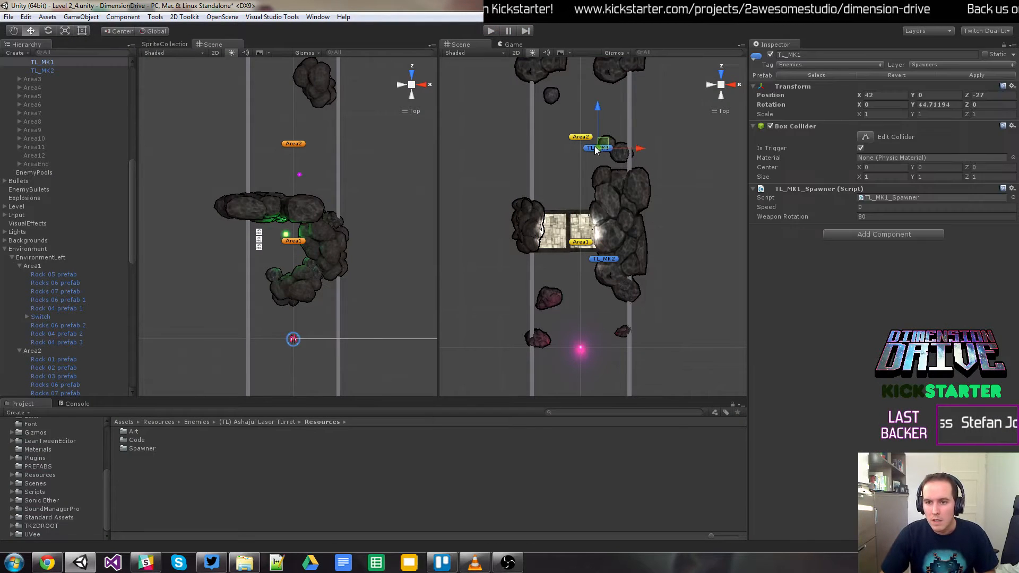
left_click_drag(640, 152, 635, 152)
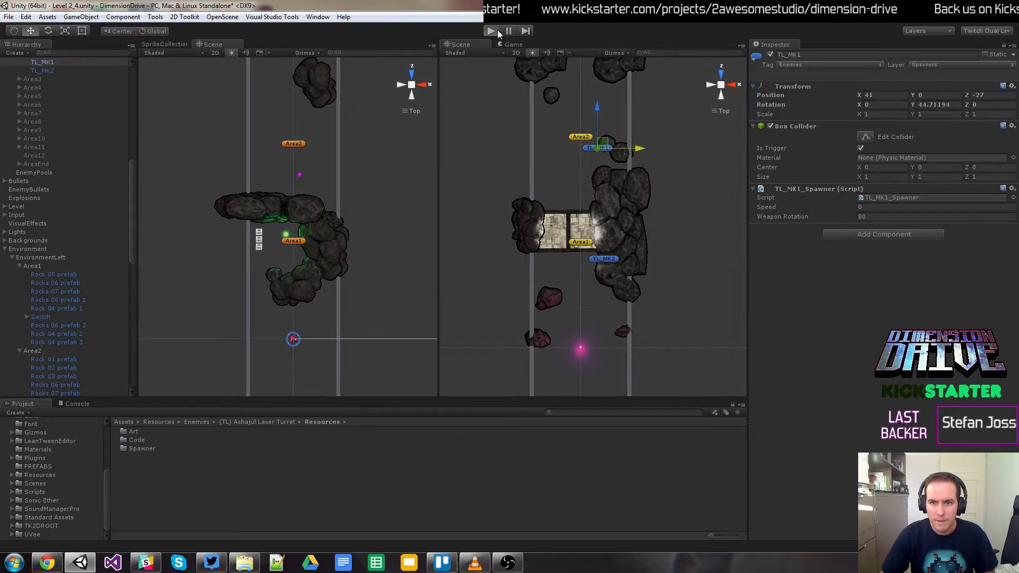
Step: Playtest the opening area again, shooting the enemy squad and the green switch before swapping to the right dimension
left_click(497, 30)
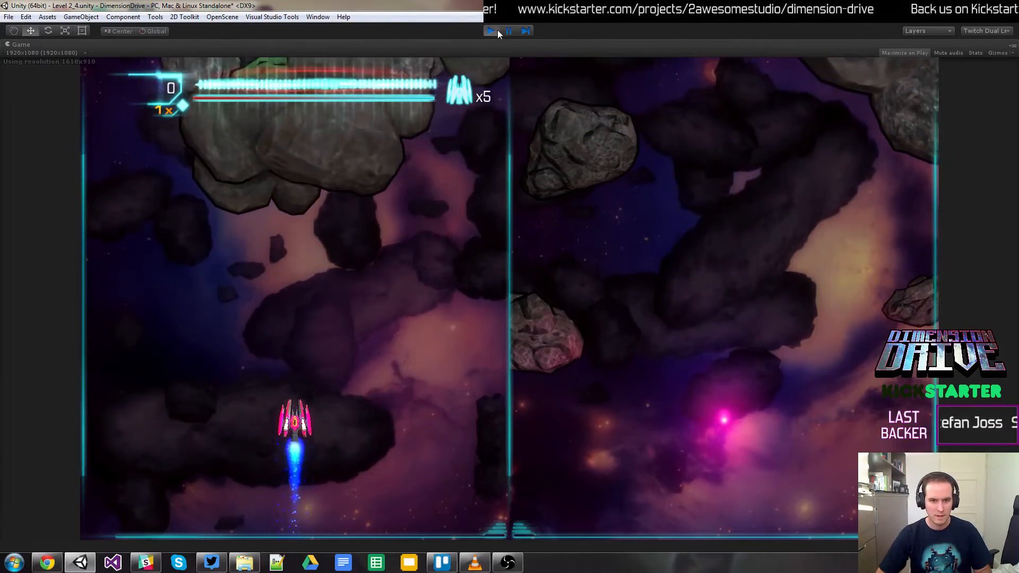
key("Left")
key("Up")
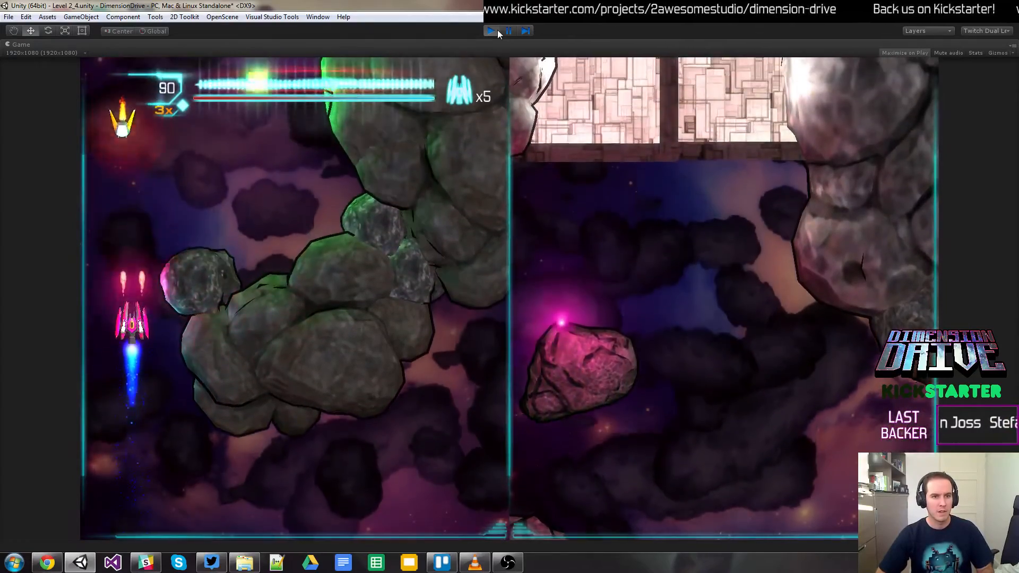
key("Up")
key("Right")
key("Right")
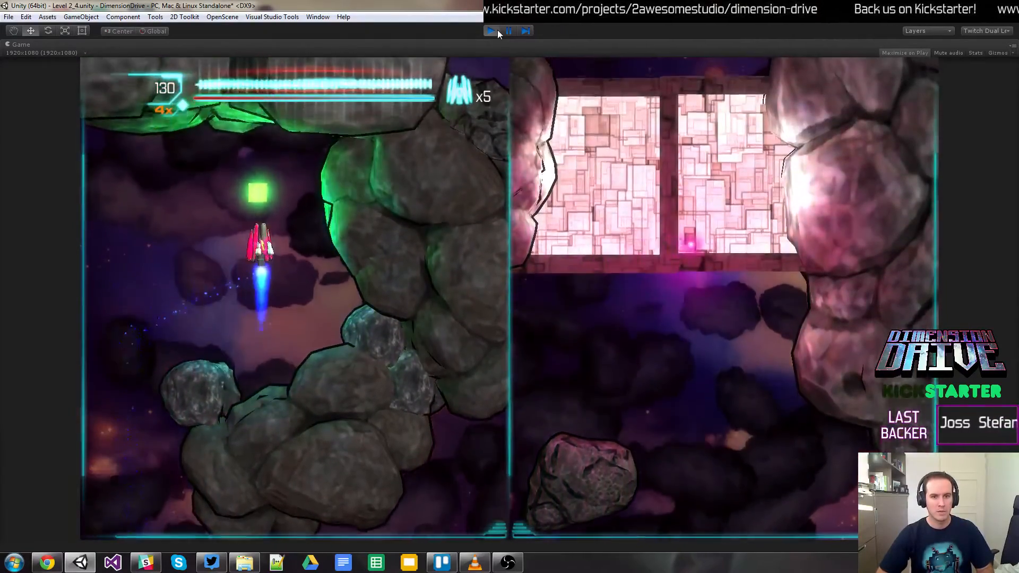
key("Down")
key("space")
key("Up")
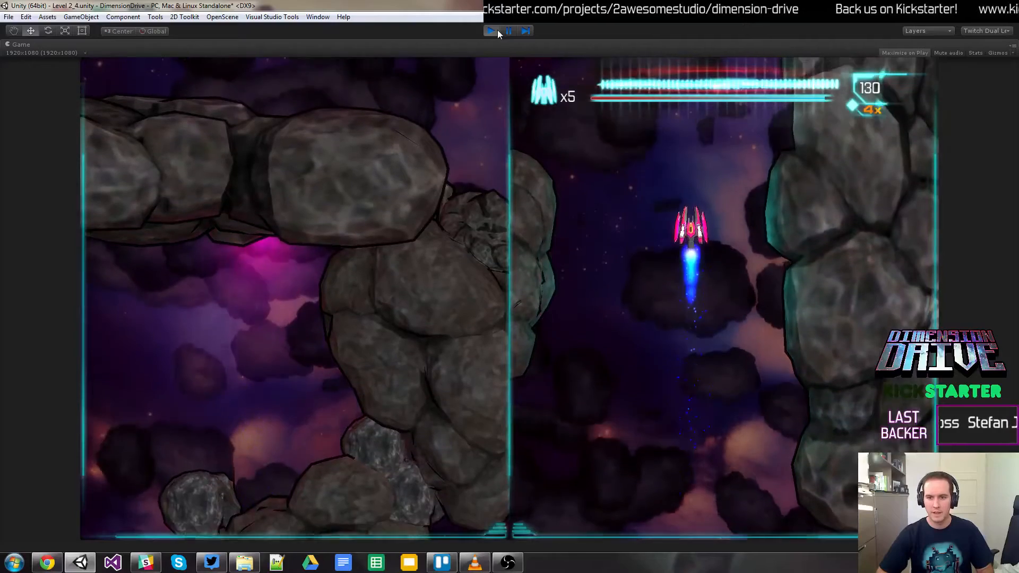
key("Down")
key("Up")
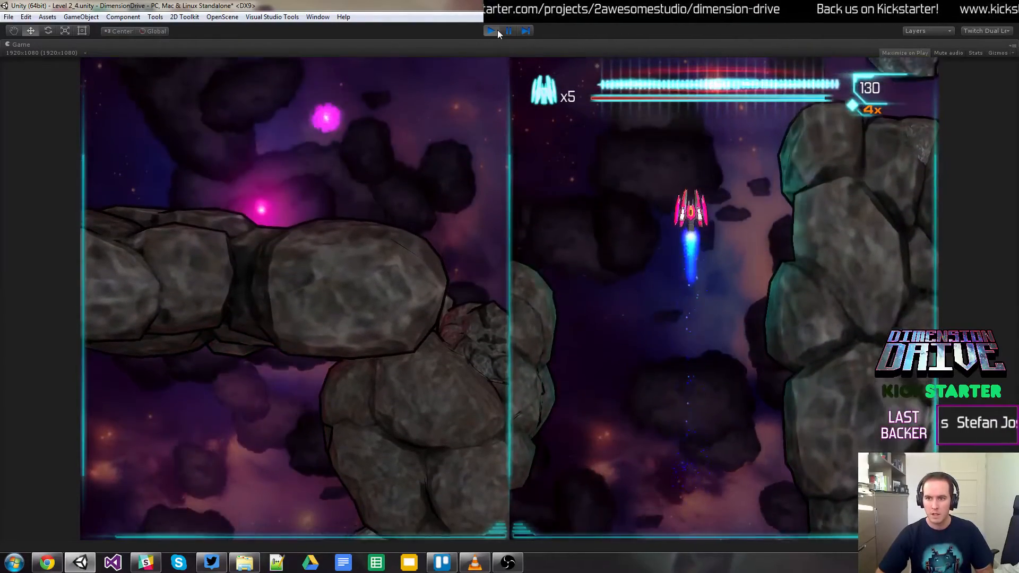
Step: Continue the playtest up to the laser turret, swap to the left dimension to dodge its beam, and end the run
key("Down")
key("Right")
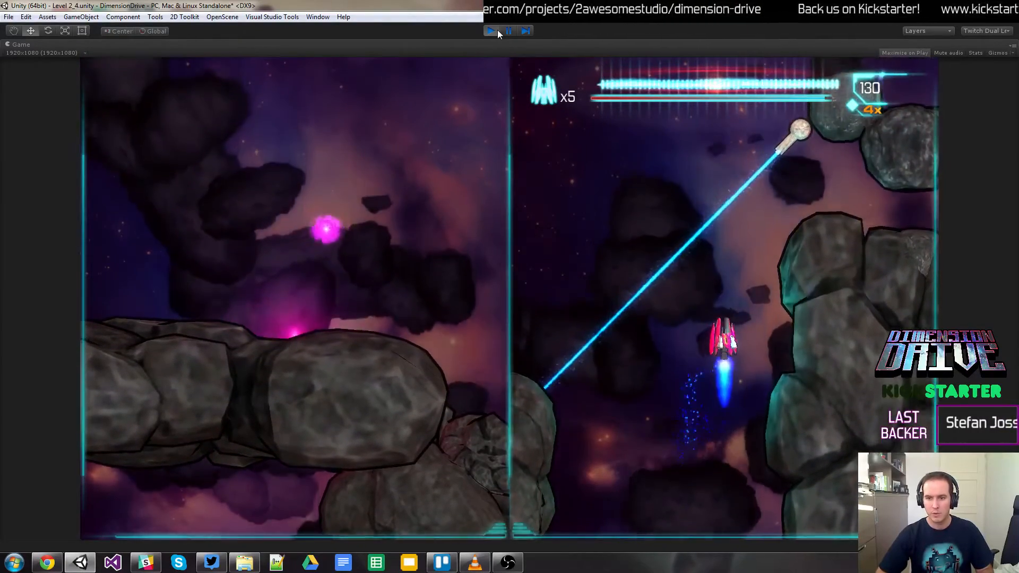
key("space")
key("Right")
key("Left")
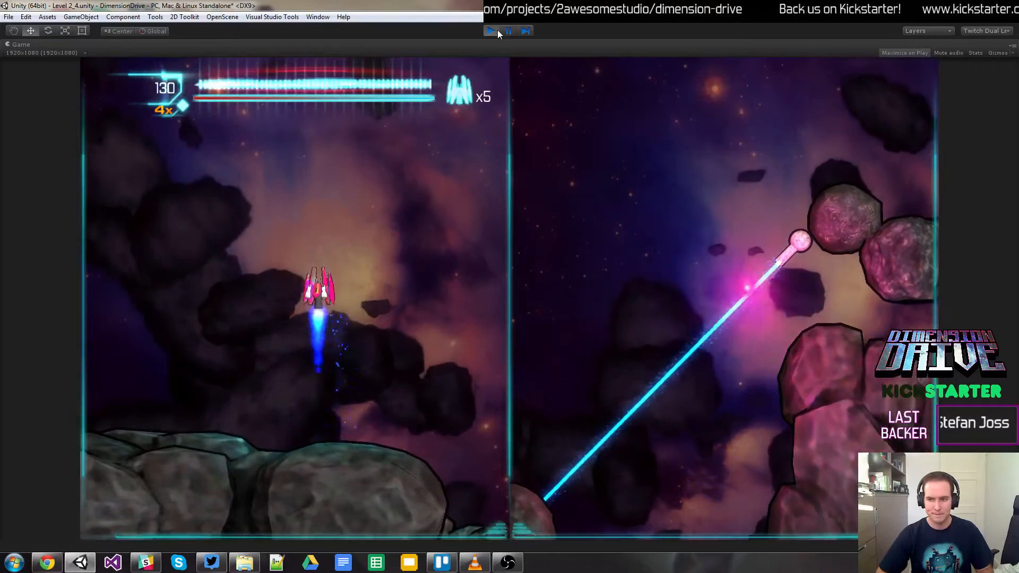
key("Down")
key("Left")
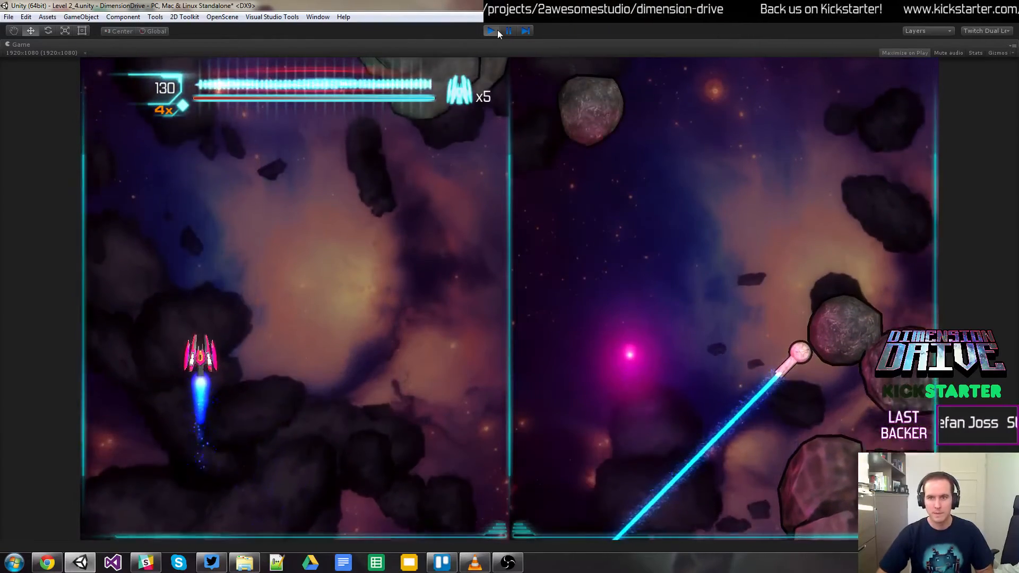
left_click(498, 30)
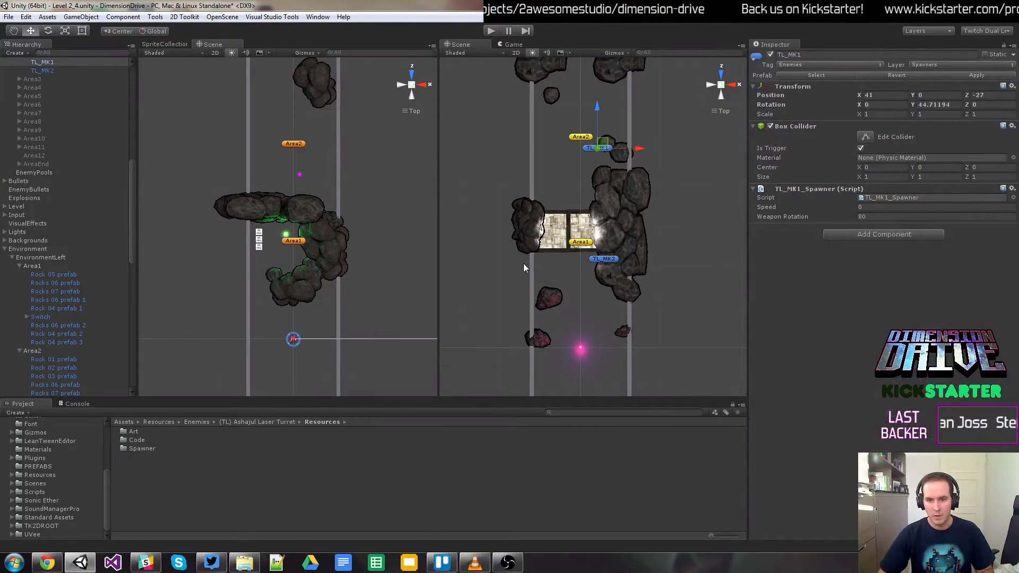
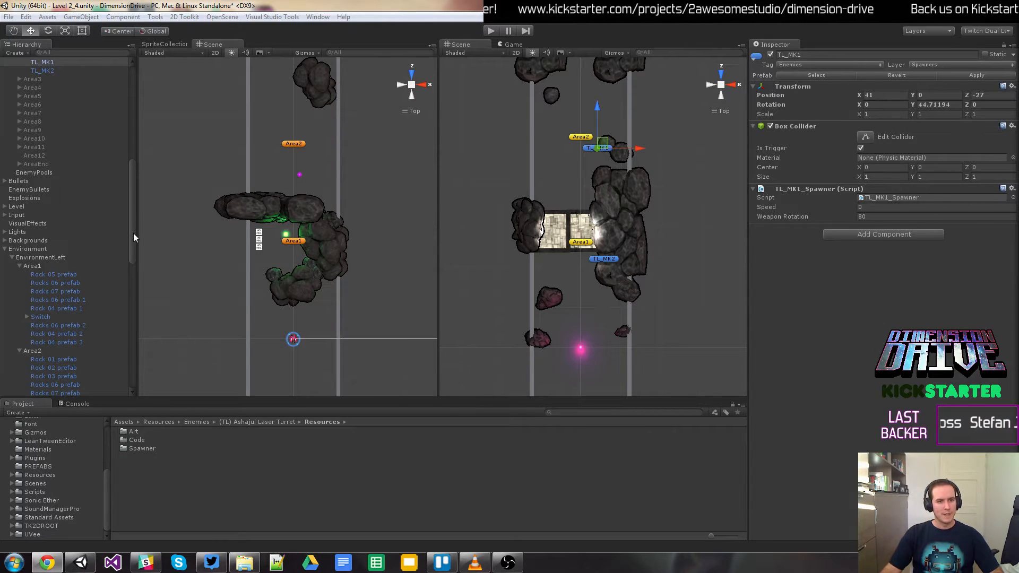
Step: Expand Area3 through Area6 under EnemiesRight and look through their enemy squads and spawners
scroll(133, 234, "up", 9)
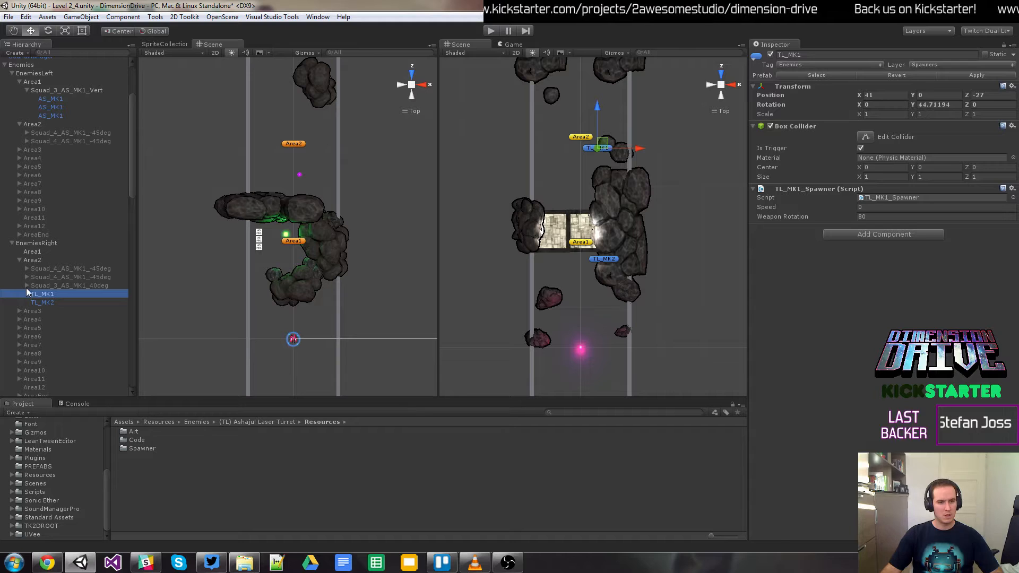
left_click(91, 268)
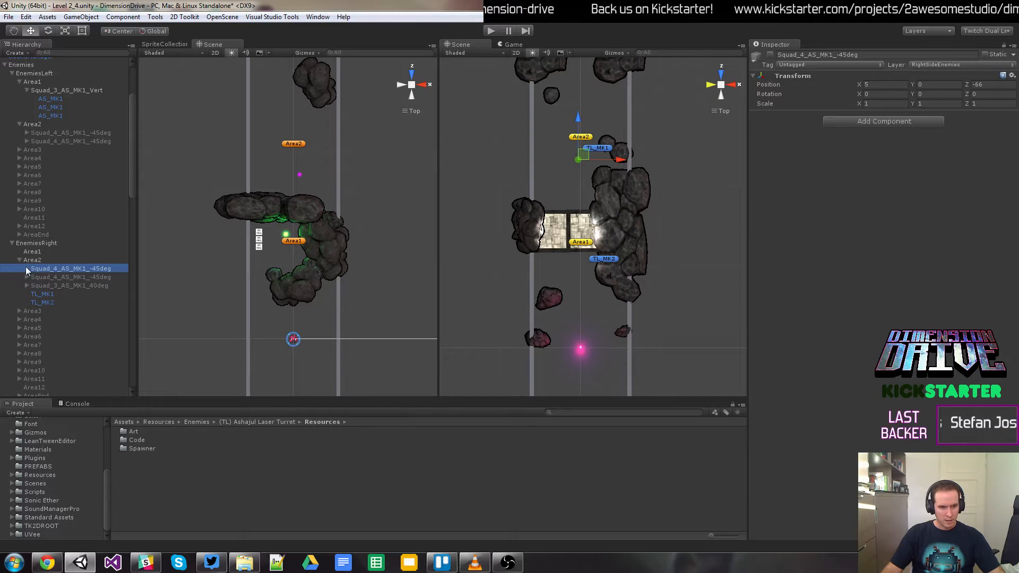
left_click(19, 311)
scroll(49, 317, "down", 2)
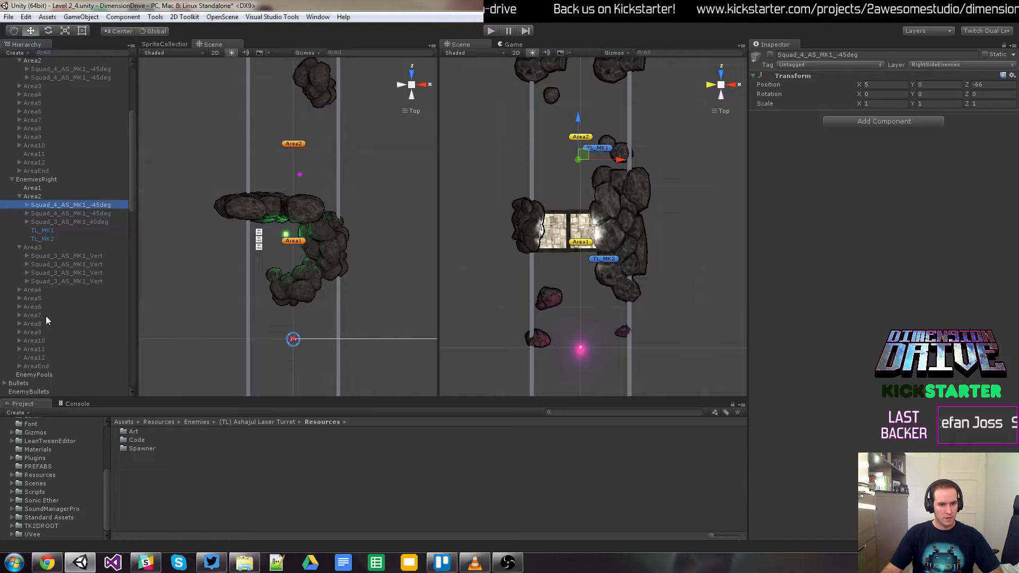
left_click(19, 290)
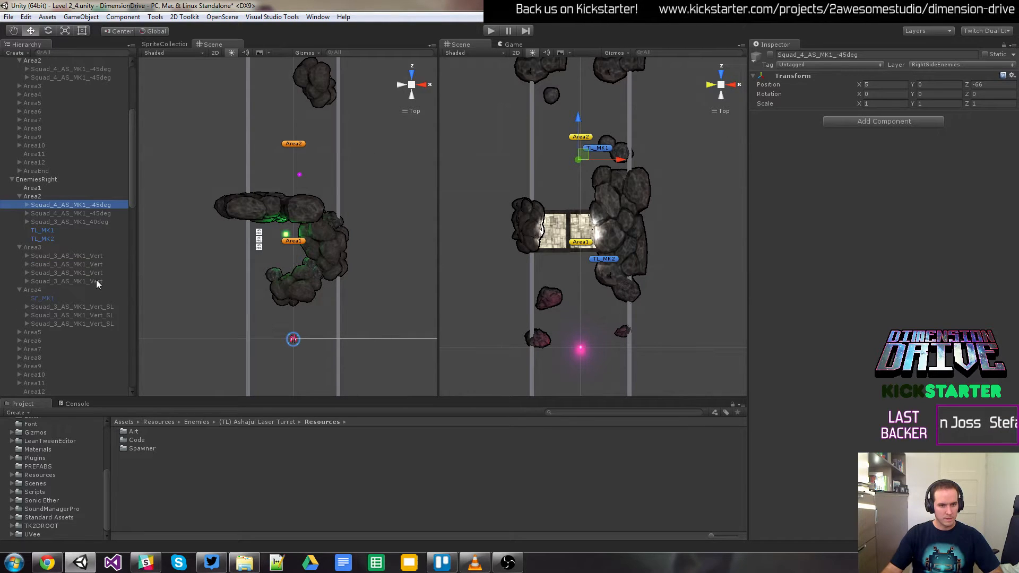
scroll(36, 301, "down", 2)
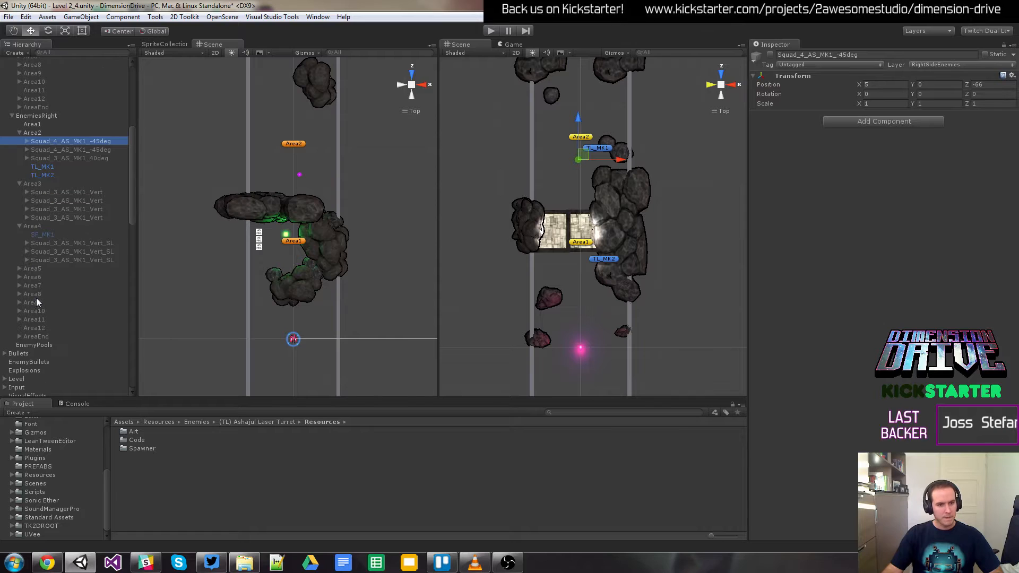
left_click(19, 270)
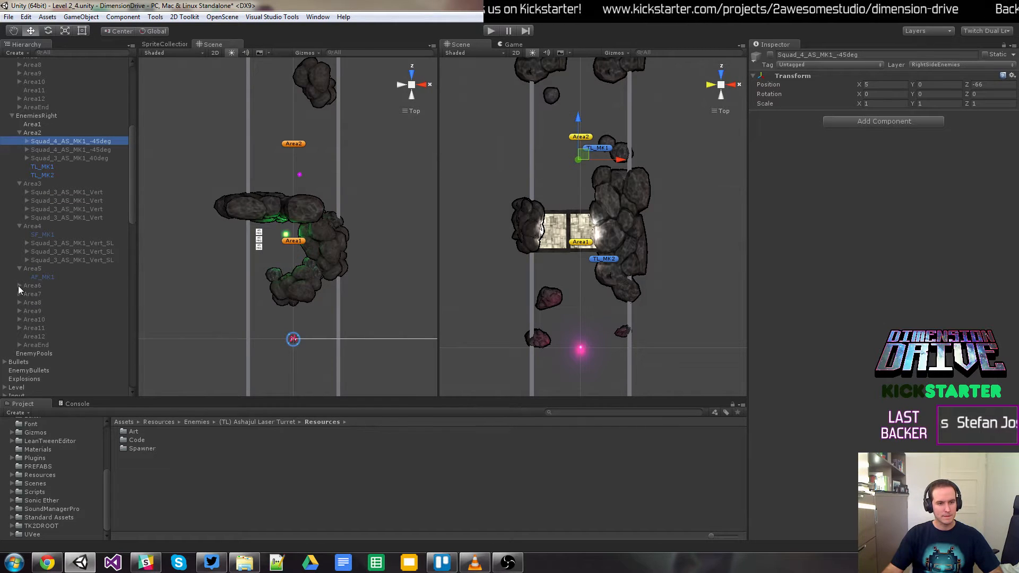
left_click(19, 286)
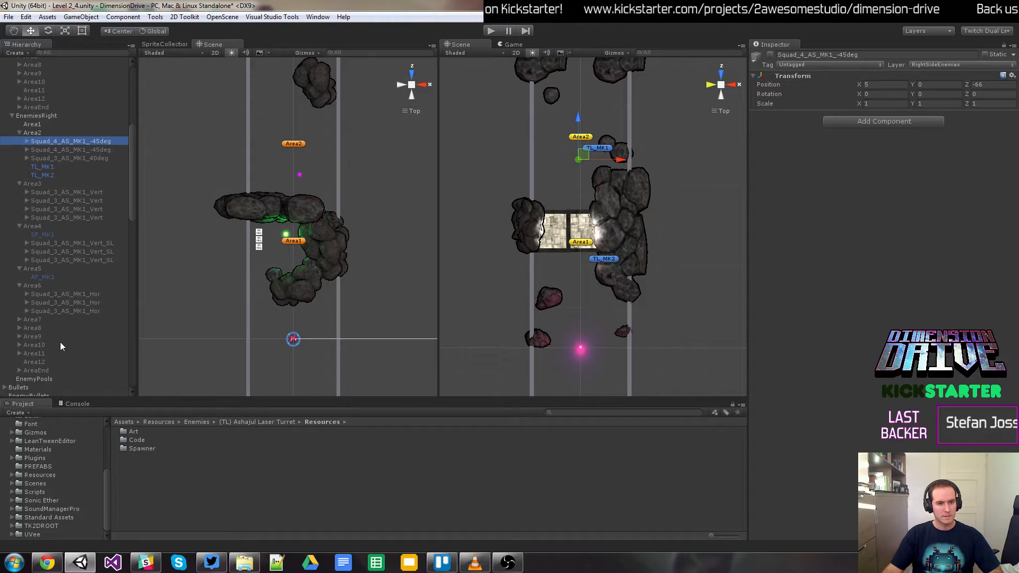
Step: Duplicate Area5's AF_MK1 spawner under EnemiesRight, name the copy AF_MK1, and move it into Area2
left_click(45, 278)
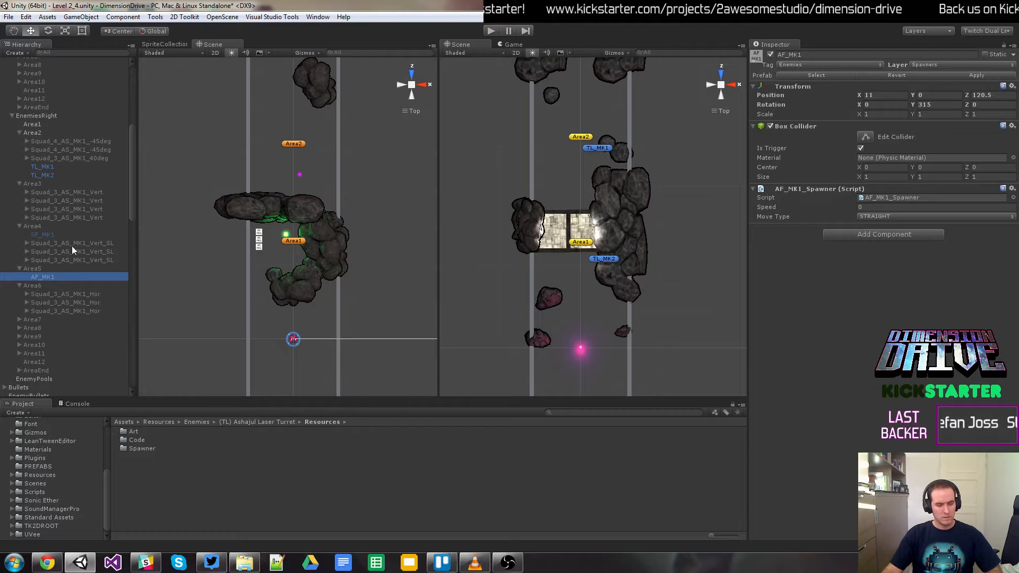
key("ctrl+d")
left_click(52, 287)
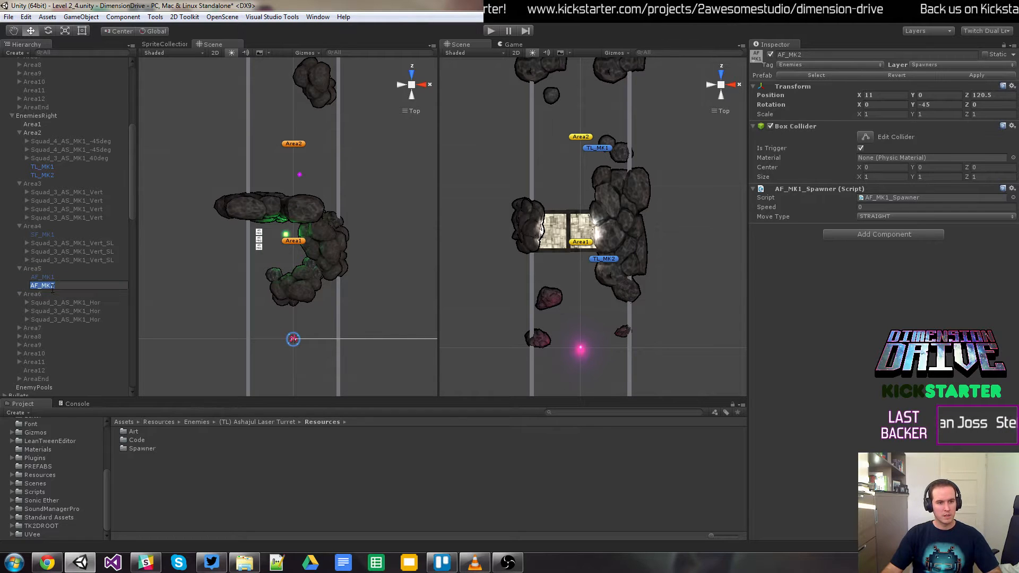
type("1")
key("Return")
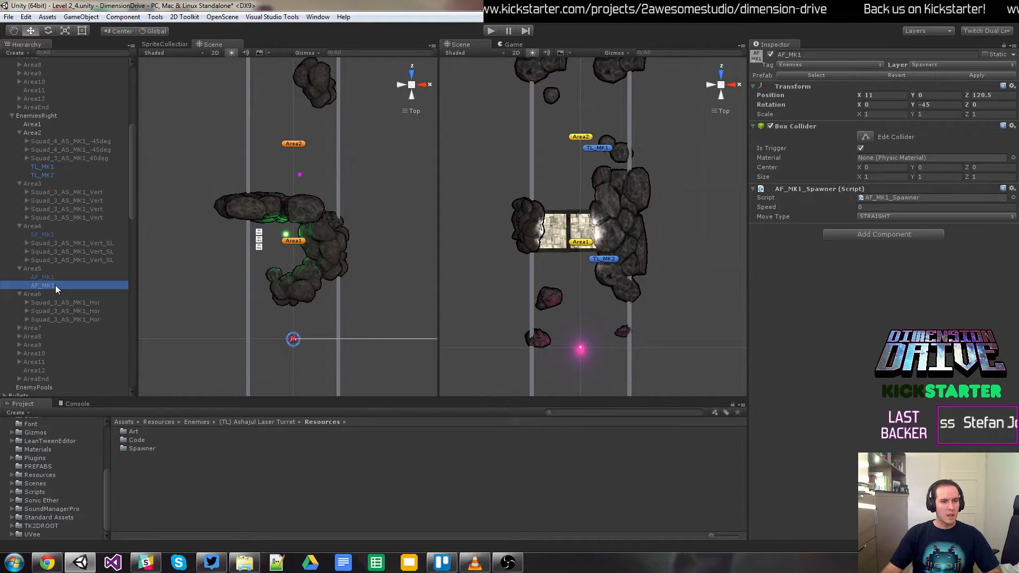
left_click_drag(55, 285, 43, 132)
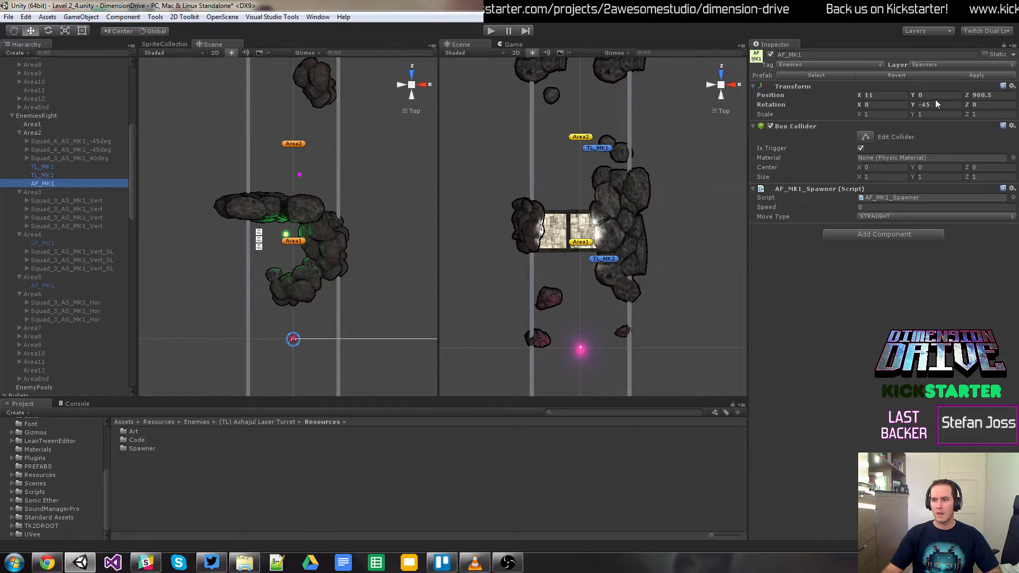
Step: Reset the copied AF_MK1 spawner's Z position to 0, then place it around X -78, Z -75
left_click(987, 95)
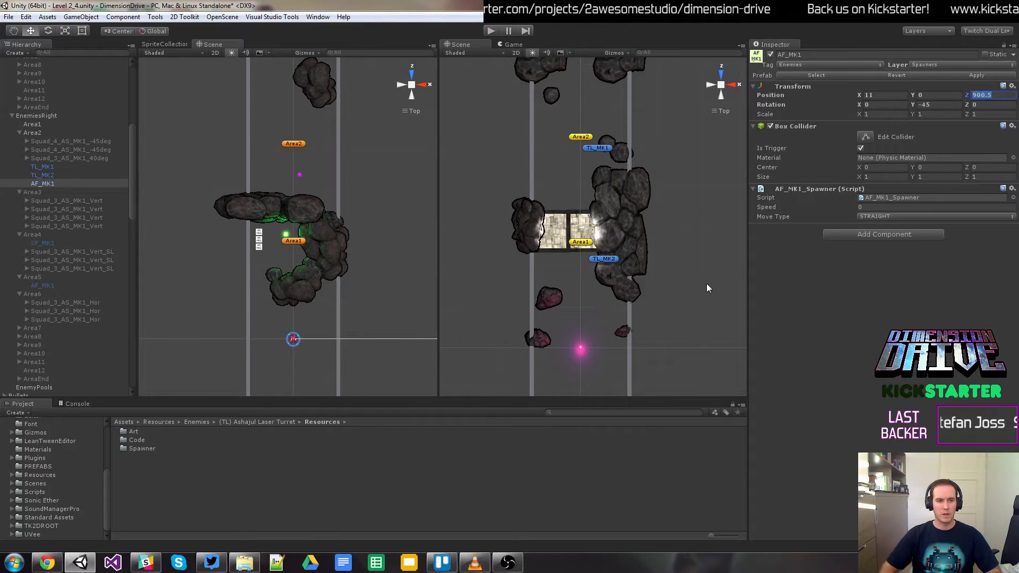
type("0")
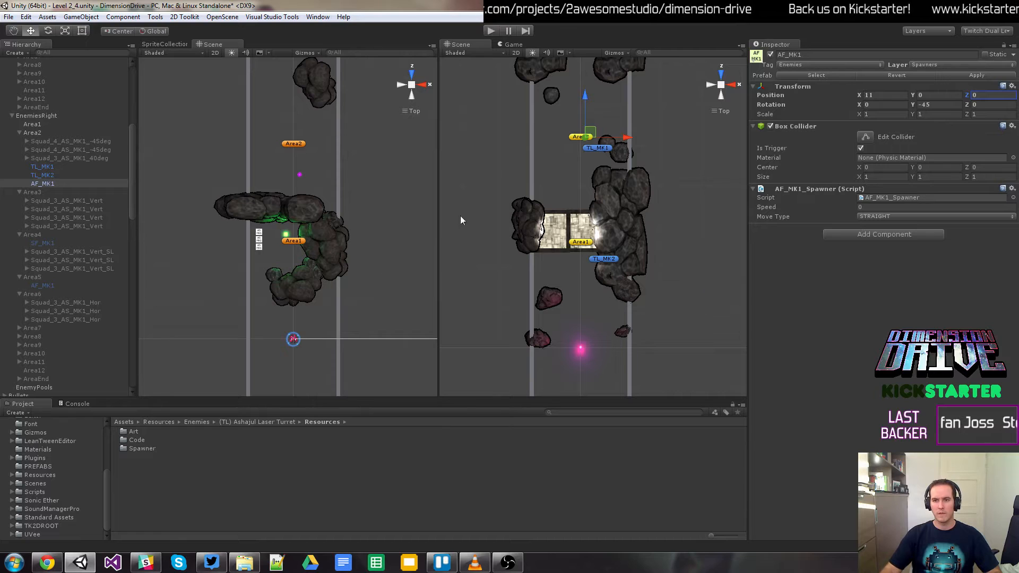
left_click_drag(591, 136, 554, 169)
Step: Slightly enlarge the 3D gizmo icons so the AF_MK1 spawner's icon is readable in the scene
left_click(626, 53)
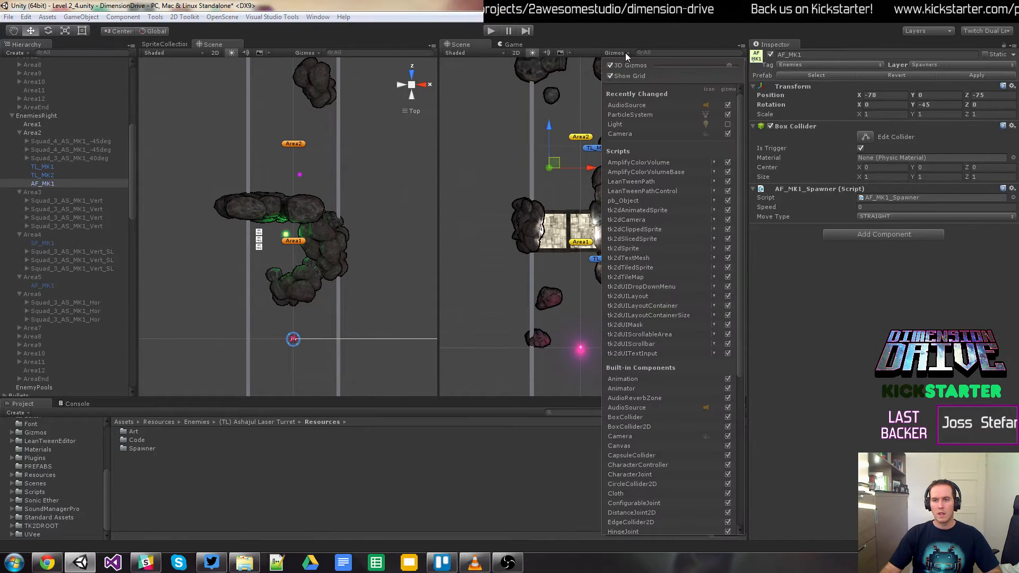
mouse_move(728, 66)
left_mouse_down()
mouse_move(670, 66)
mouse_move(732, 69)
left_mouse_up()
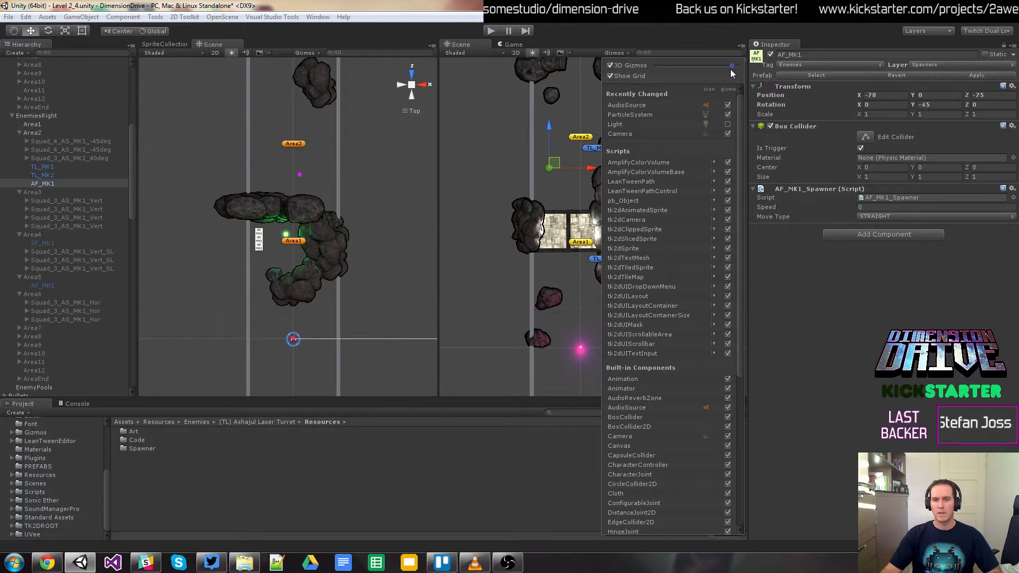
left_click(704, 32)
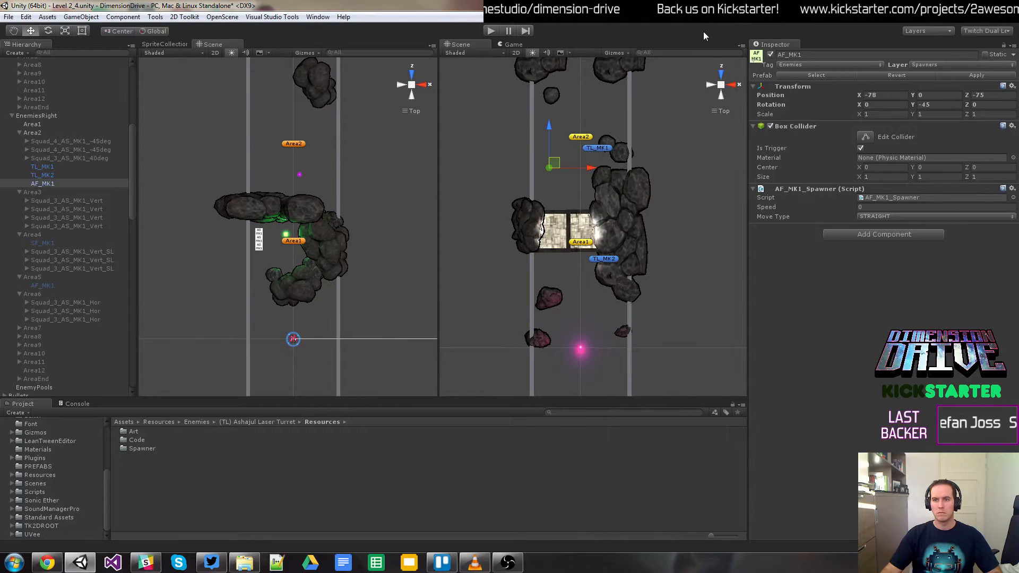
Step: Move the AF_MK1 spawner in Area2 to X -80, Z 9 and set its Y rotation to 0
left_click(570, 185)
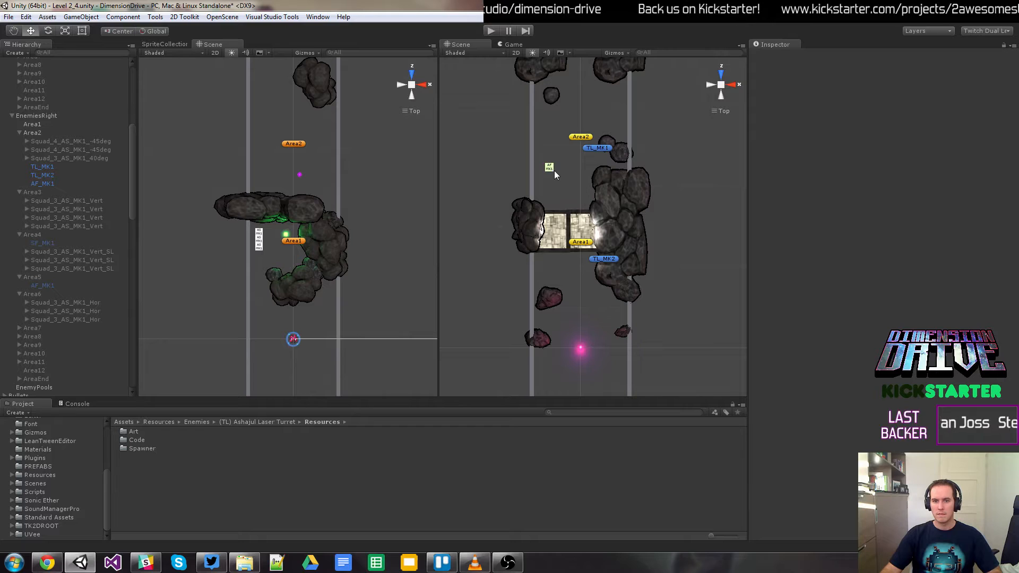
left_click(550, 168)
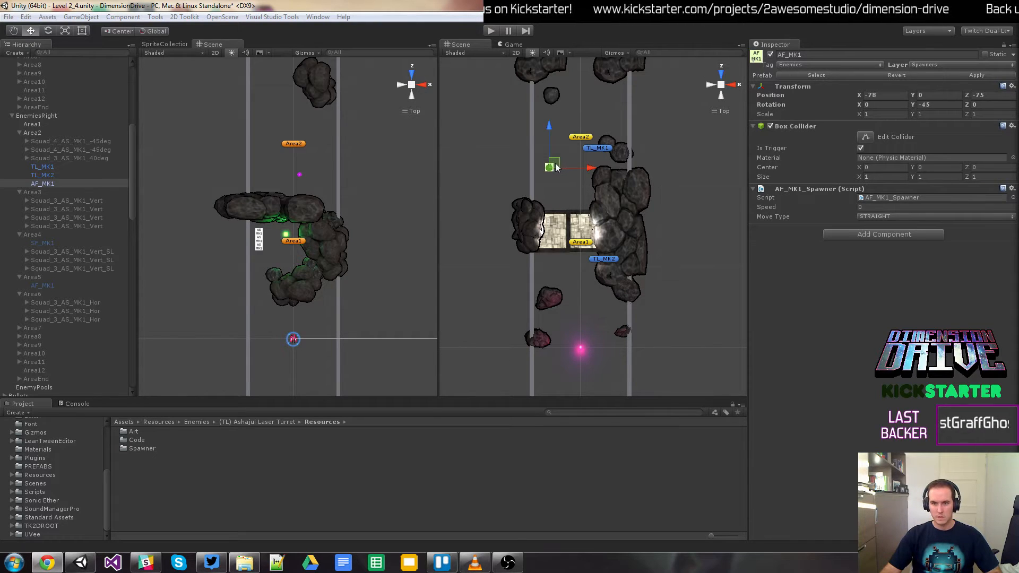
left_click_drag(555, 168, 563, 173)
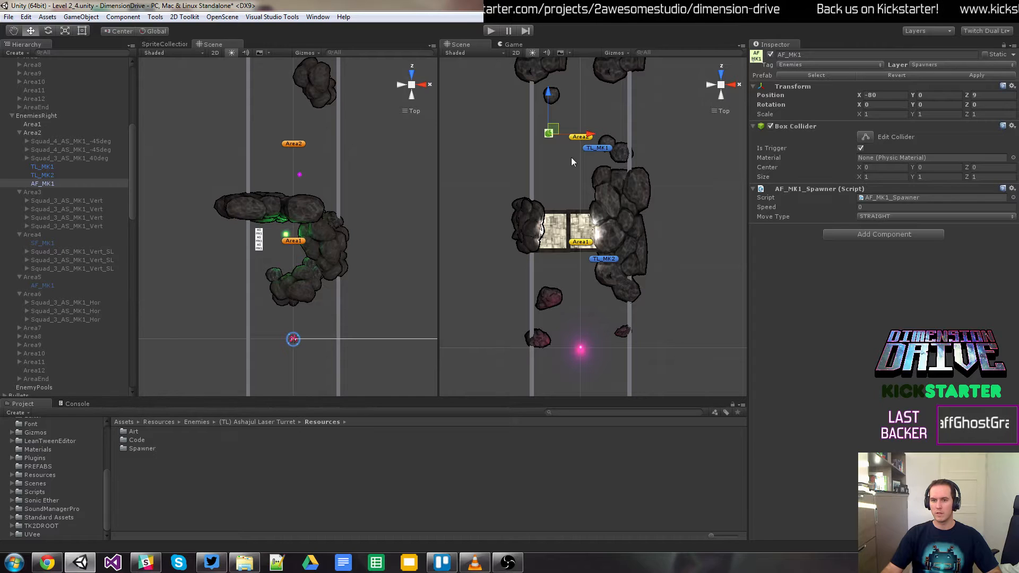
Step: Playtest the level with the added AF_MK1 spawner, shooting the first enemy squad and the green switch
left_click(491, 31)
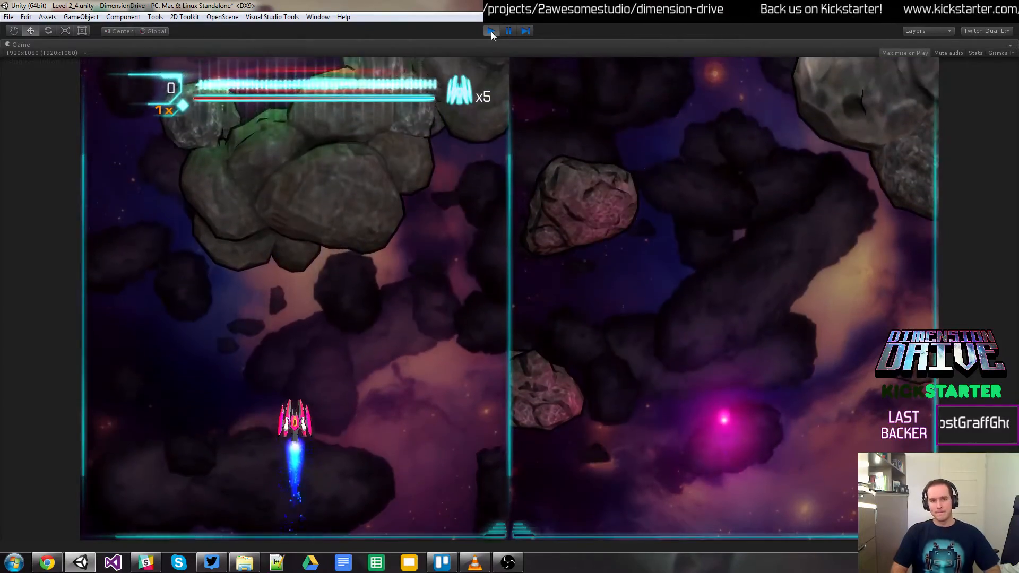
key("Left")
key("space")
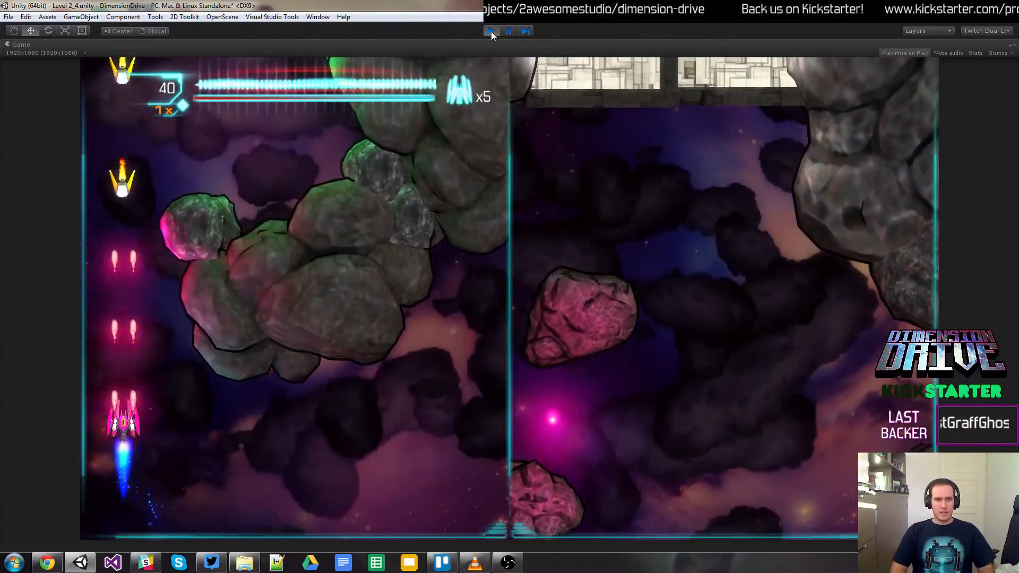
key("space")
key("Up")
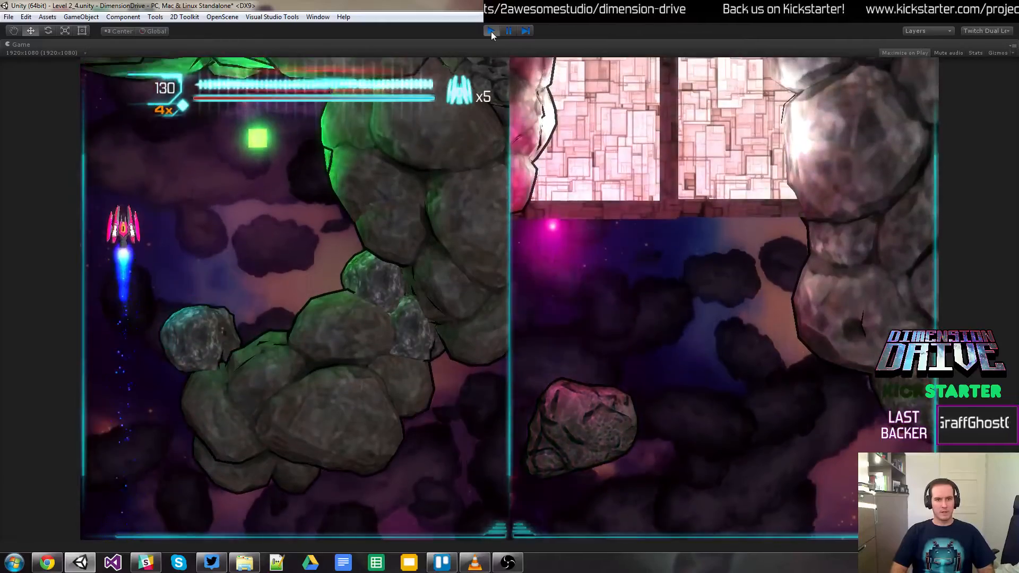
key("Right")
key("Down")
key("space")
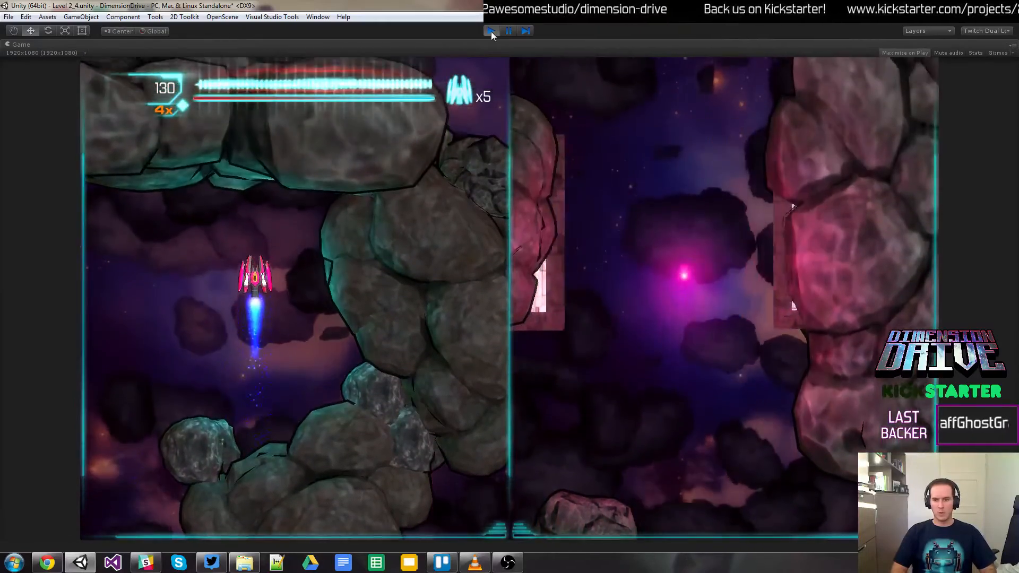
Step: Swap to the right dimension, fly up to the laser turret and the added AF_MK1 enemy, and end the run
key("Down")
key("shift")
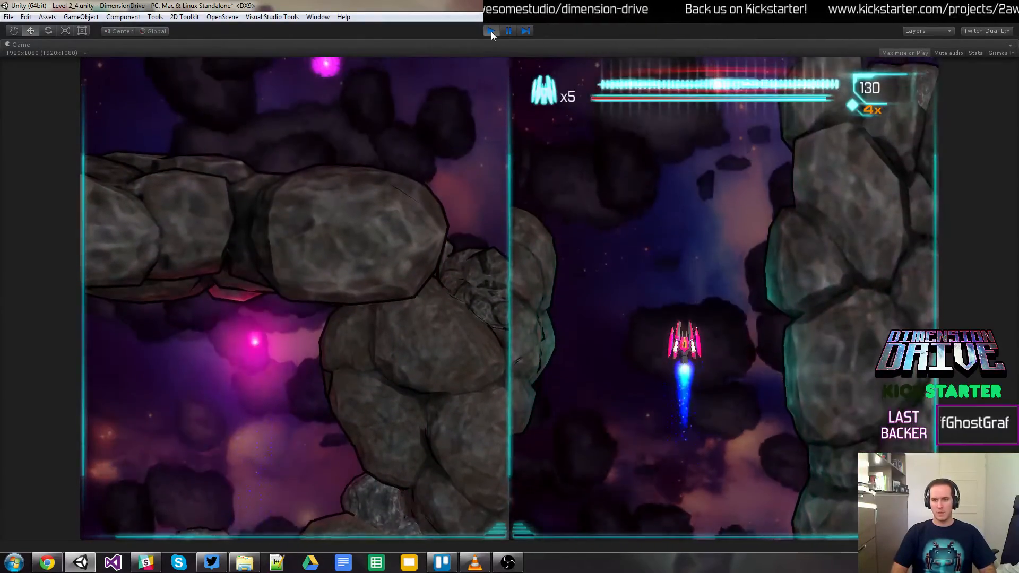
key("Up")
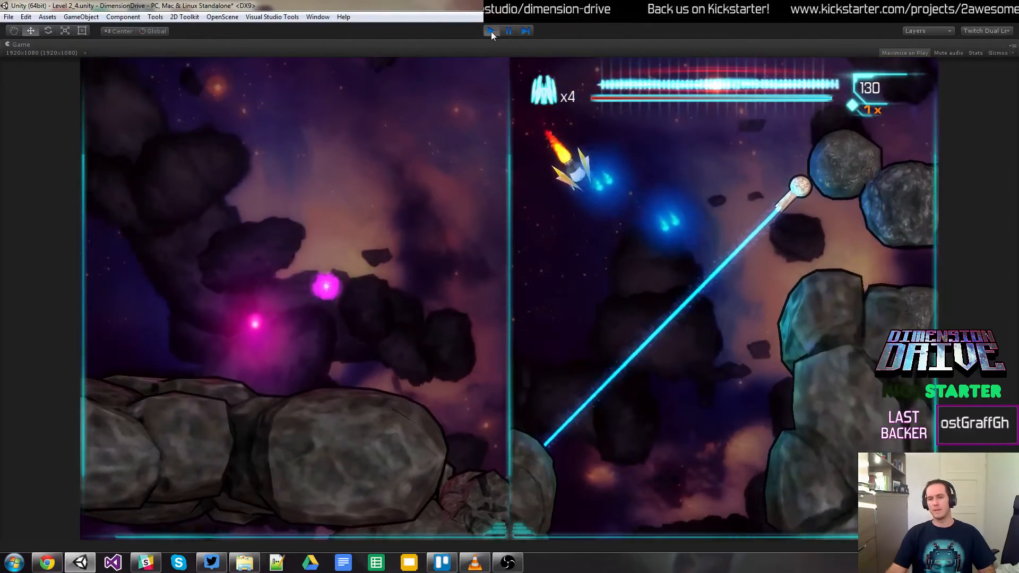
left_click(492, 31)
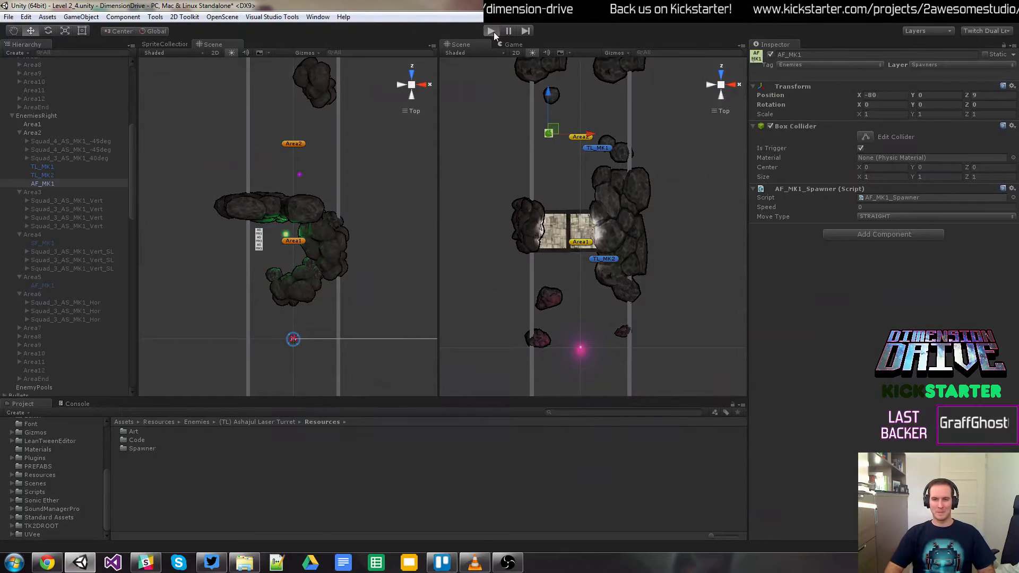
Step: Start another playtest, clear the enemy squad, shoot the green switch, and swap to the right dimension past the opened door
left_click(491, 31)
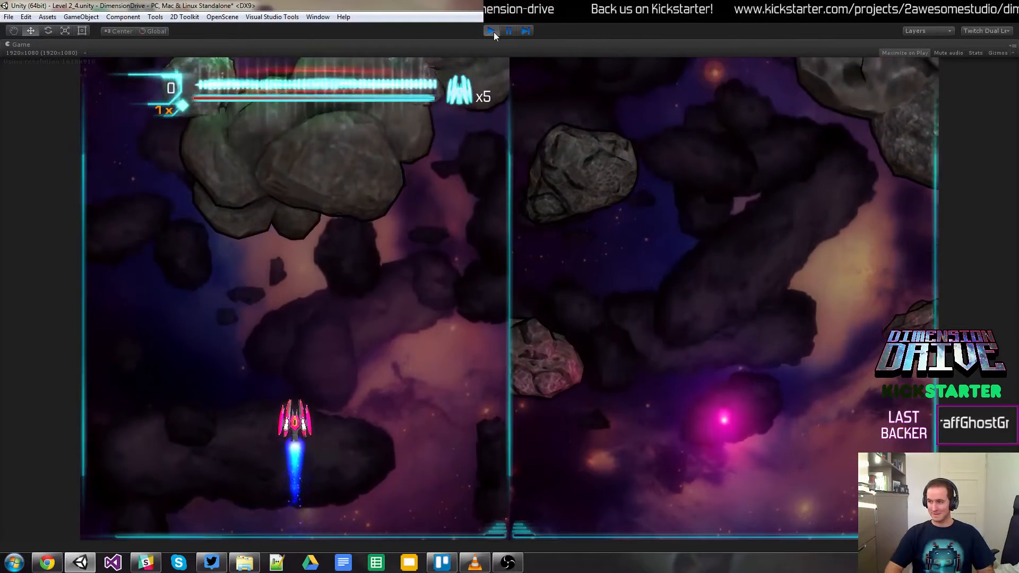
key("Up")
key("Left")
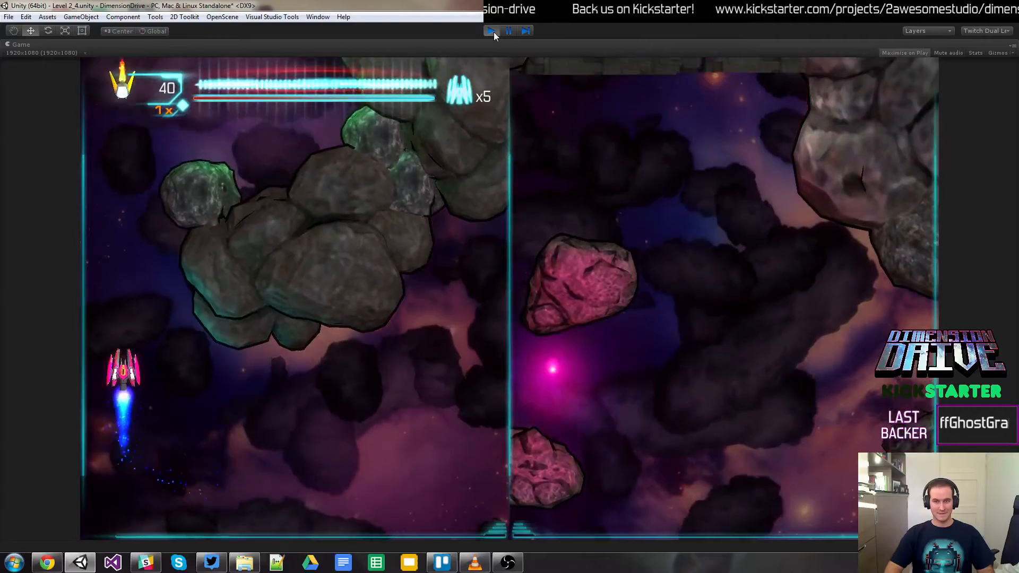
key("space")
key("space")
key("Up")
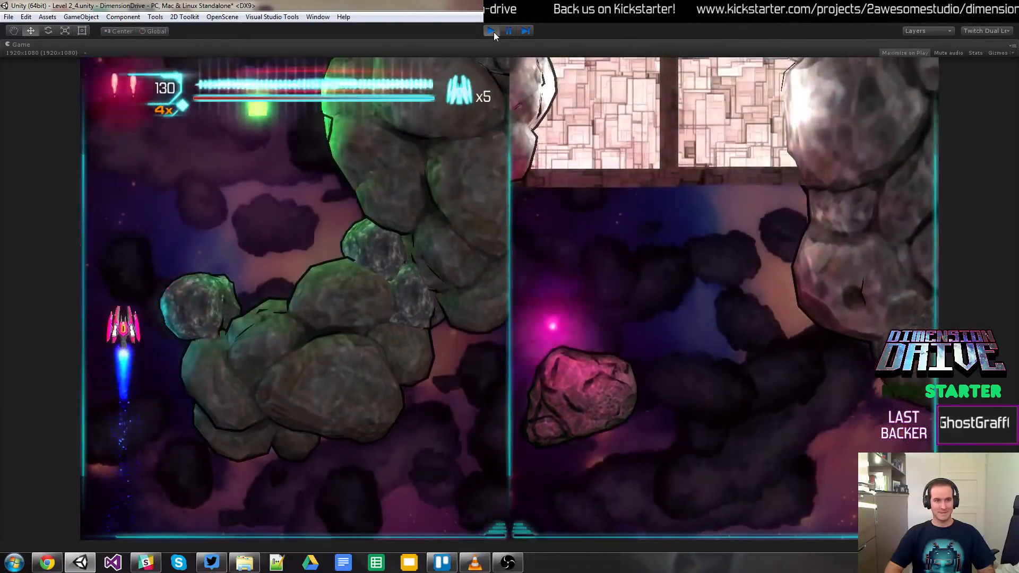
key("Up")
key("Right")
key("Down")
key("x")
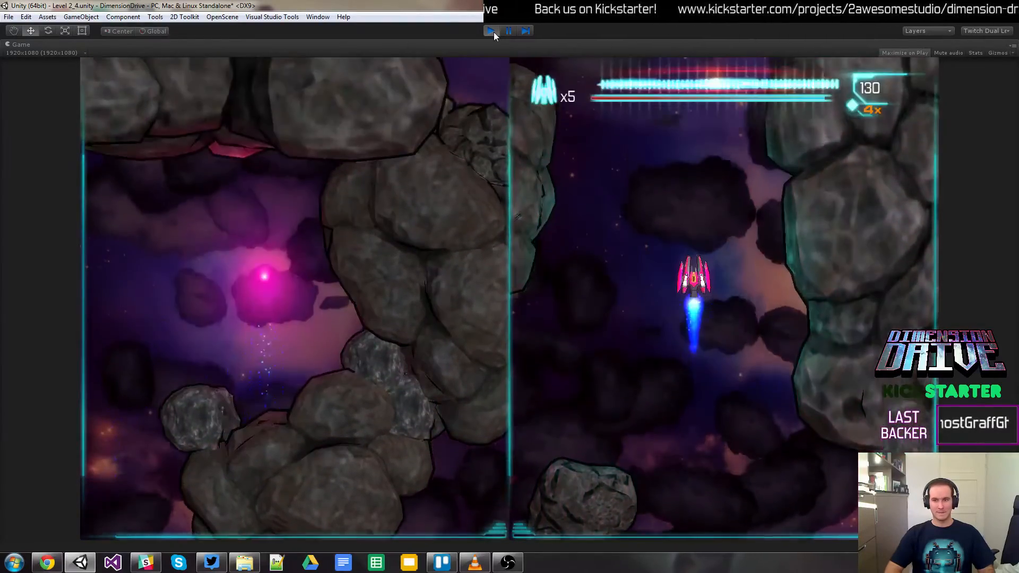
Step: Steer the ship up the right dimension's rock corridor to the laser turret and the AF_MK1 enemy
key("Up")
key("Down")
key("Left")
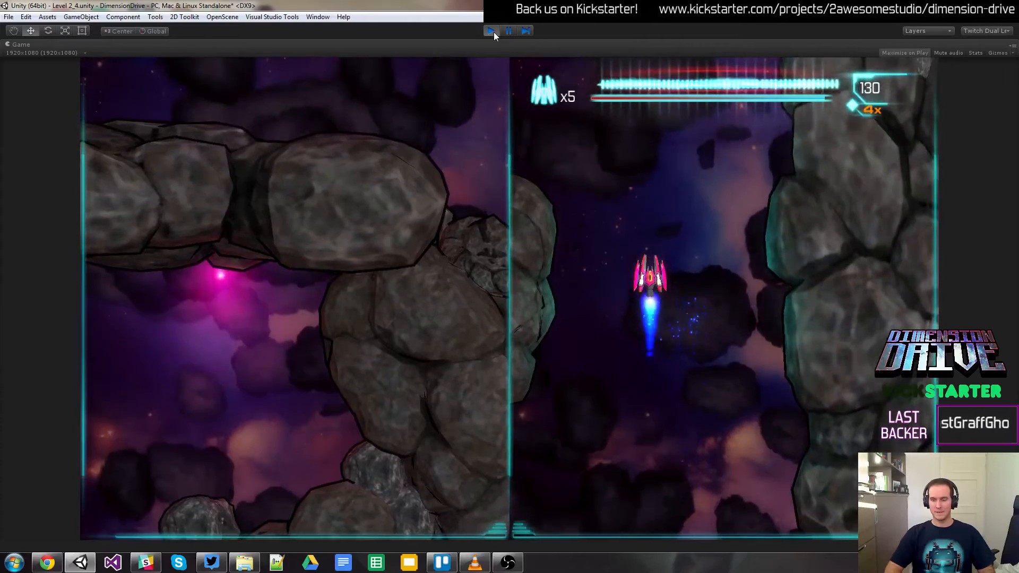
key("Down")
key("Right")
key("Up")
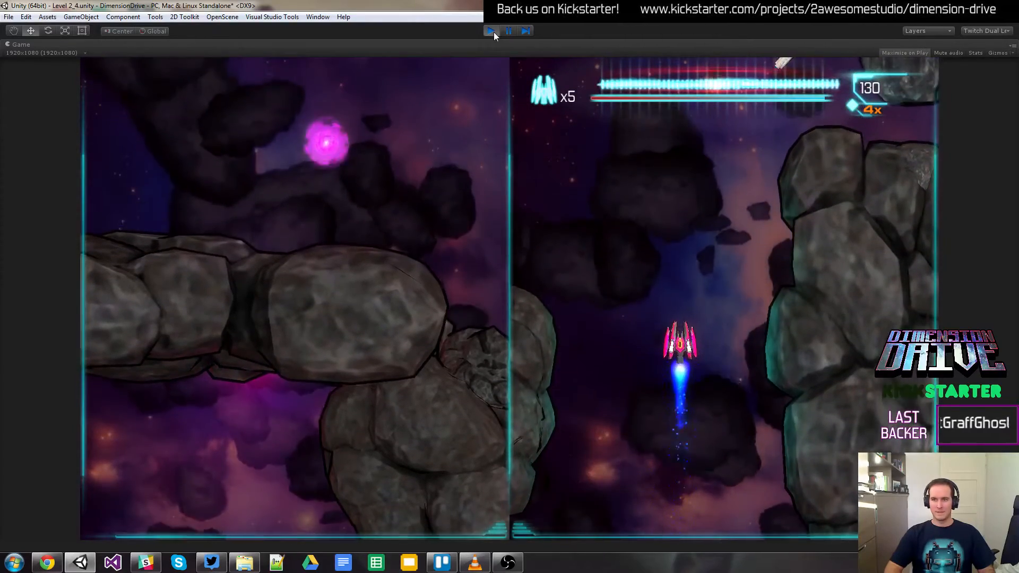
key("Right")
key("Up")
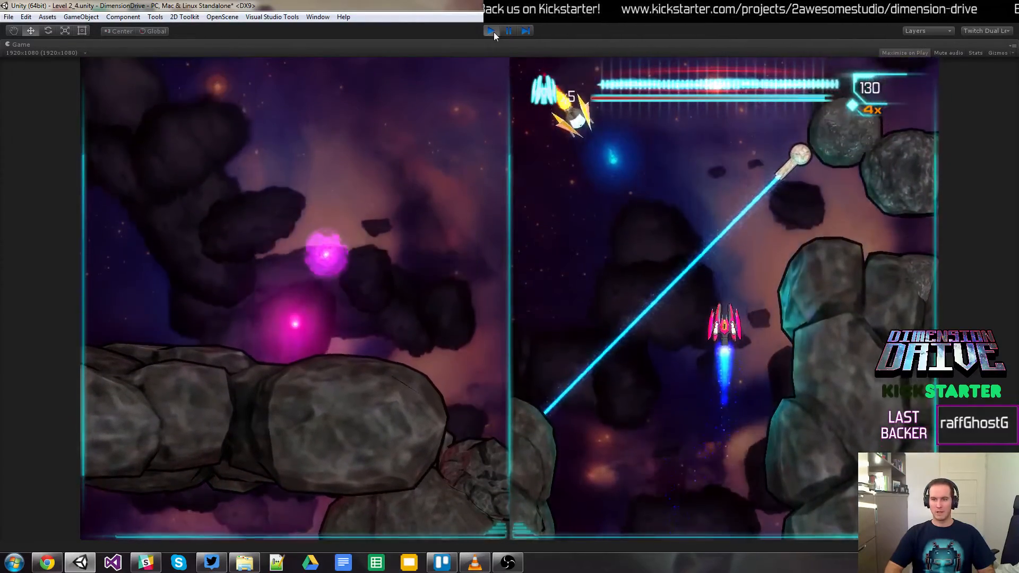
Step: Shoot down the AF_MK1 enemy beside the laser beam and swap to the left dimension to dodge the beam
key("space")
key("Left")
key("space")
key("Down")
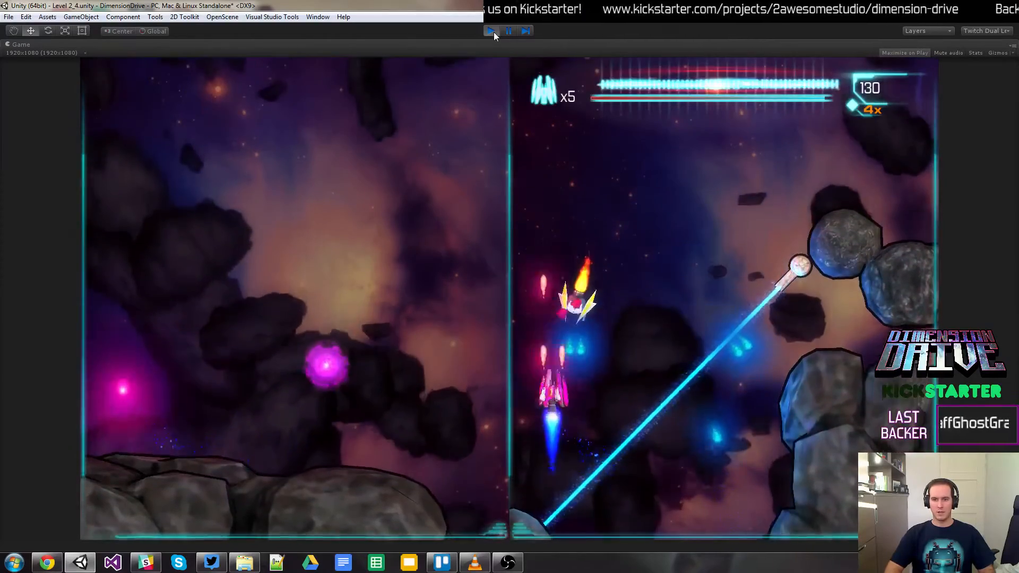
key("Down")
key("space")
key("Right")
key("Down")
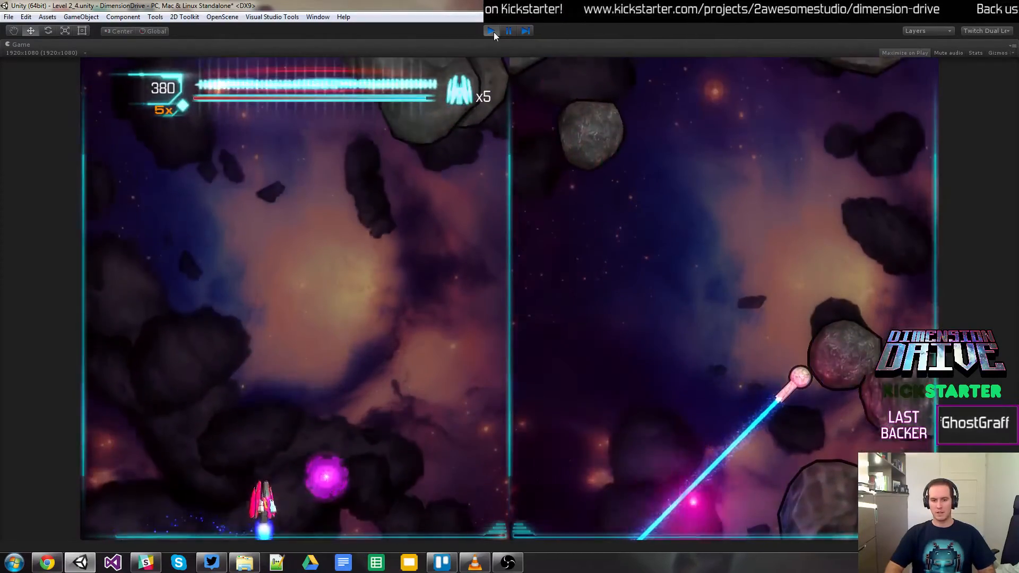
Step: Fly the ship up the left dimension past the laser turret's beam and end the playtest
key("Left")
key("Up")
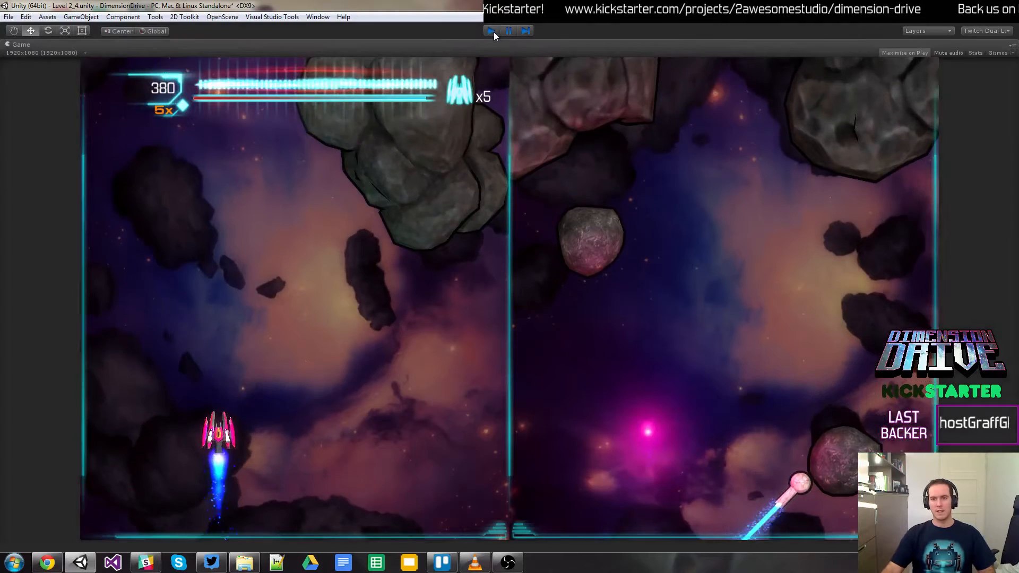
left_click(491, 31)
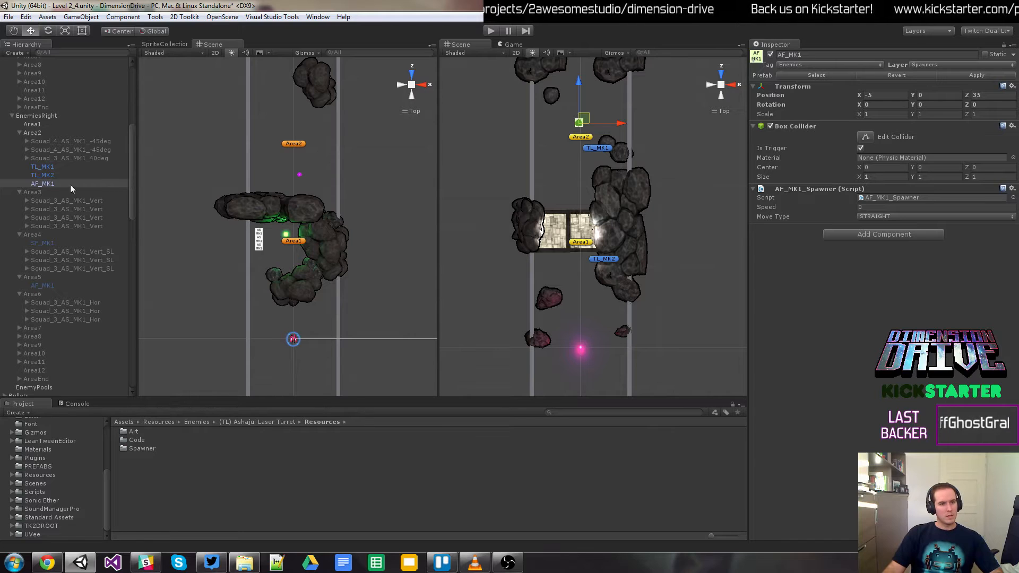
Step: Deactivate Squad_6_AS_MK1_Circular and move it from Area5 into Area2 under EnemiesLeft, with its Z position set to 0
left_click_drag(131, 171, 132, 115)
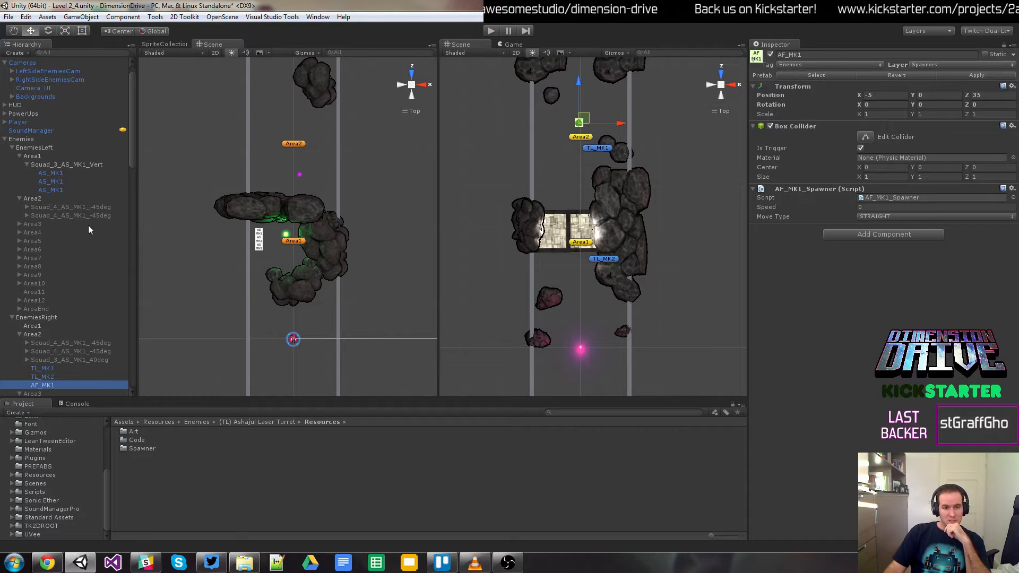
left_click(20, 224)
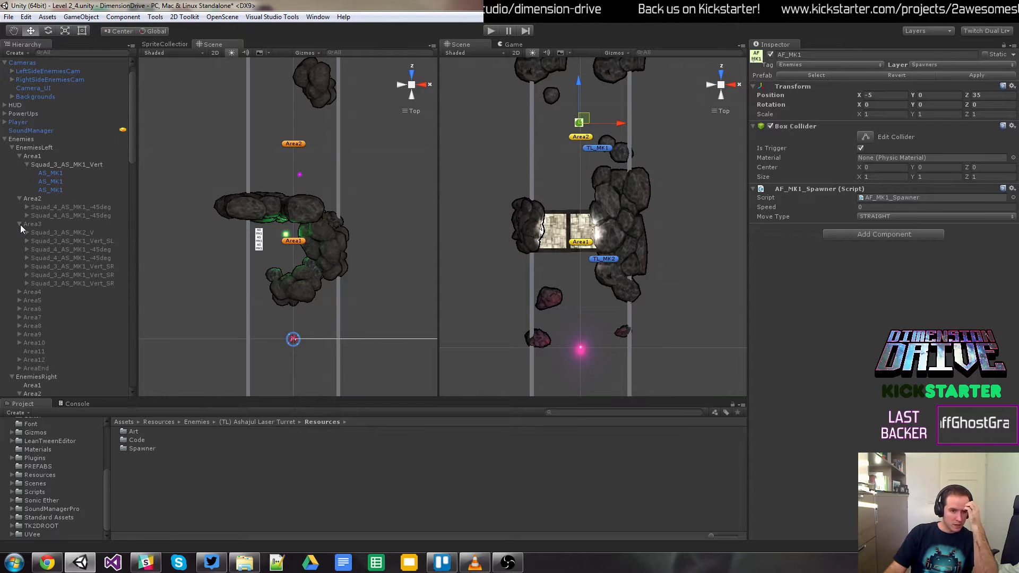
left_click(19, 292)
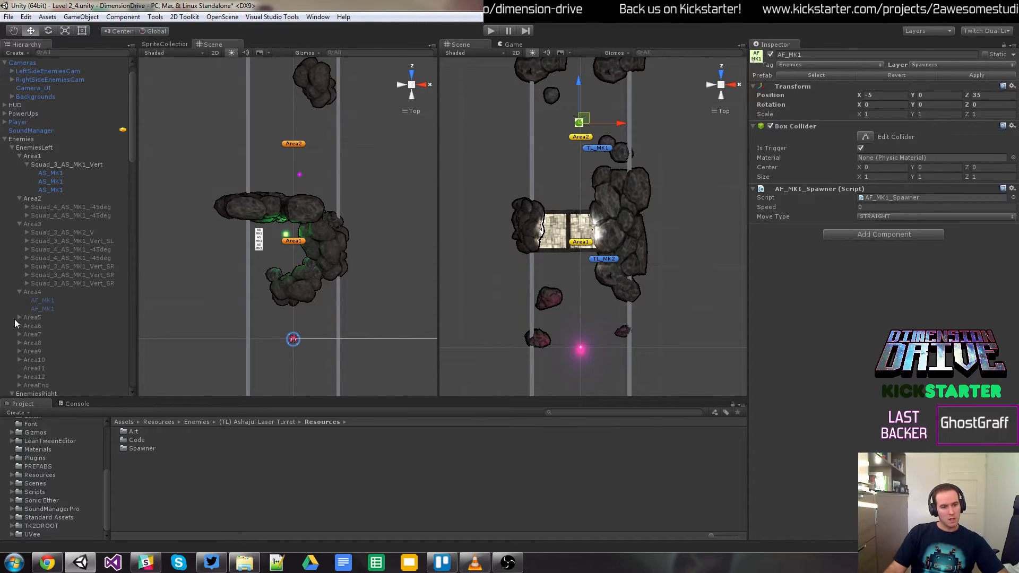
left_click(18, 317)
scroll(58, 279, "down", 3)
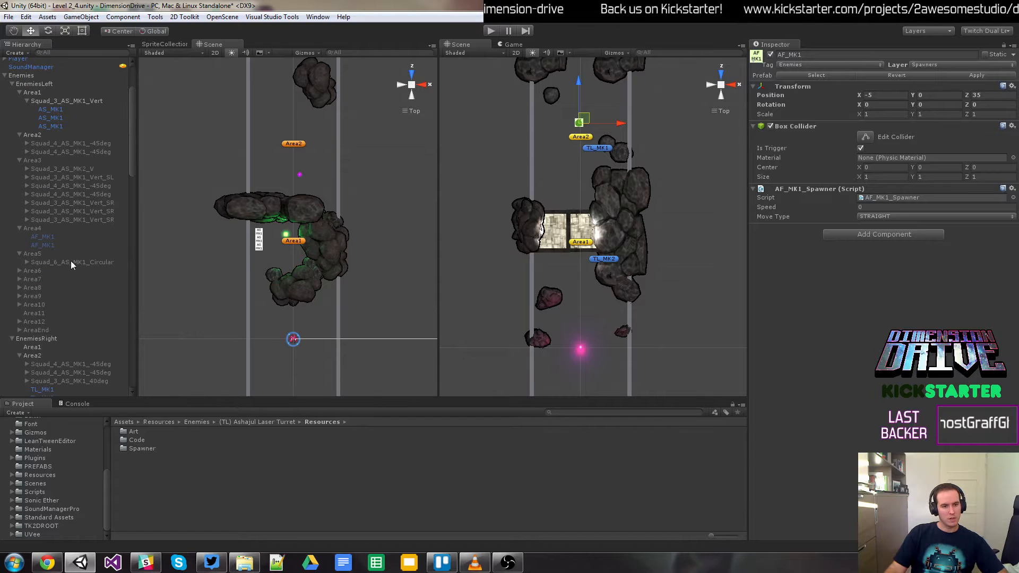
left_click(71, 262)
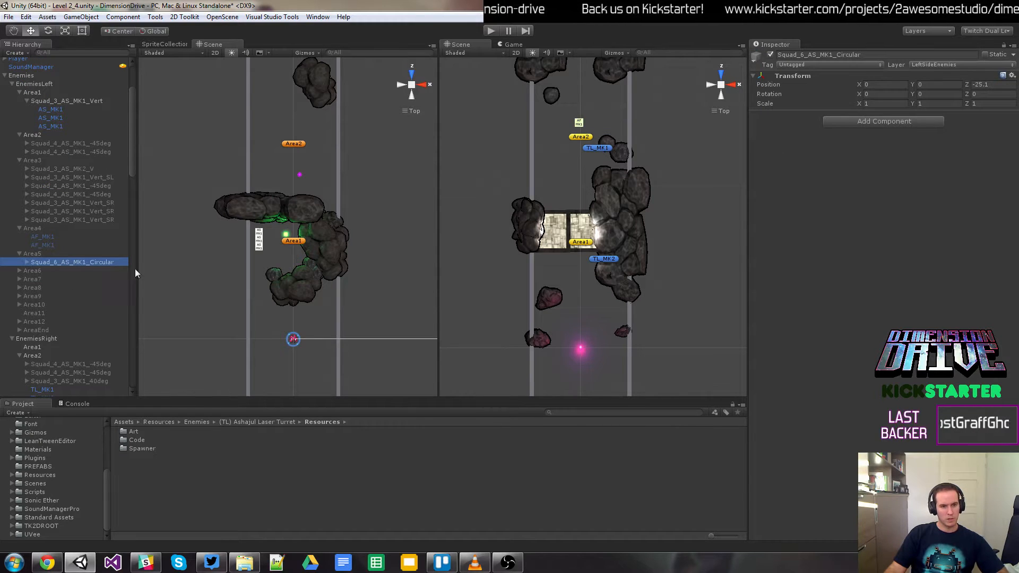
left_click(771, 55)
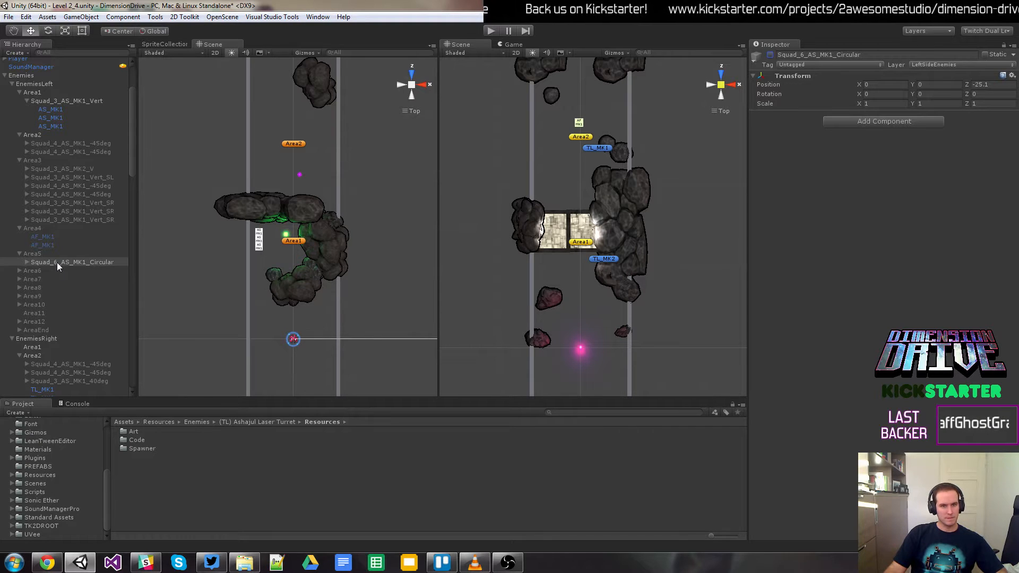
left_click_drag(56, 262, 49, 134)
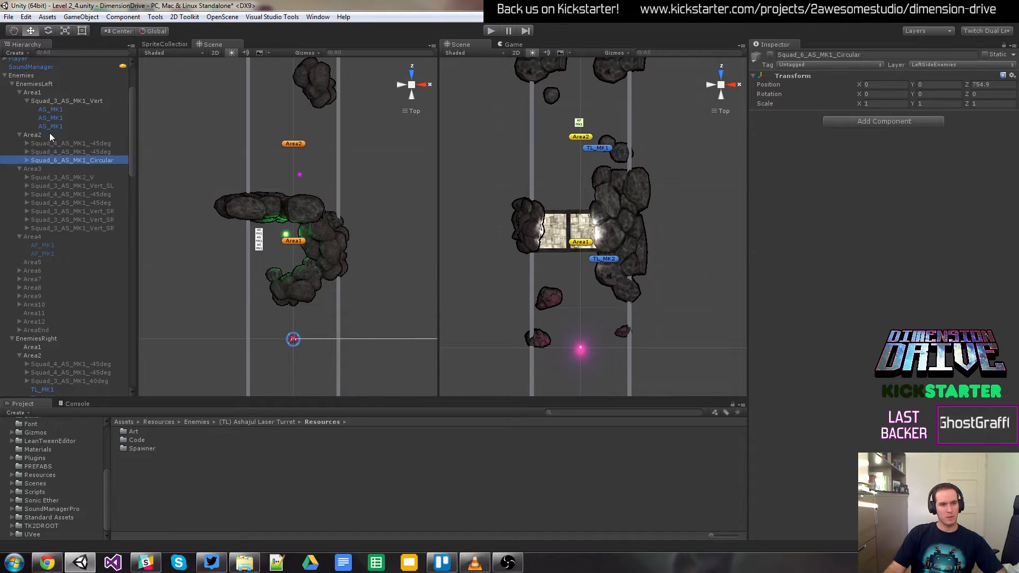
left_click(977, 85)
type("0")
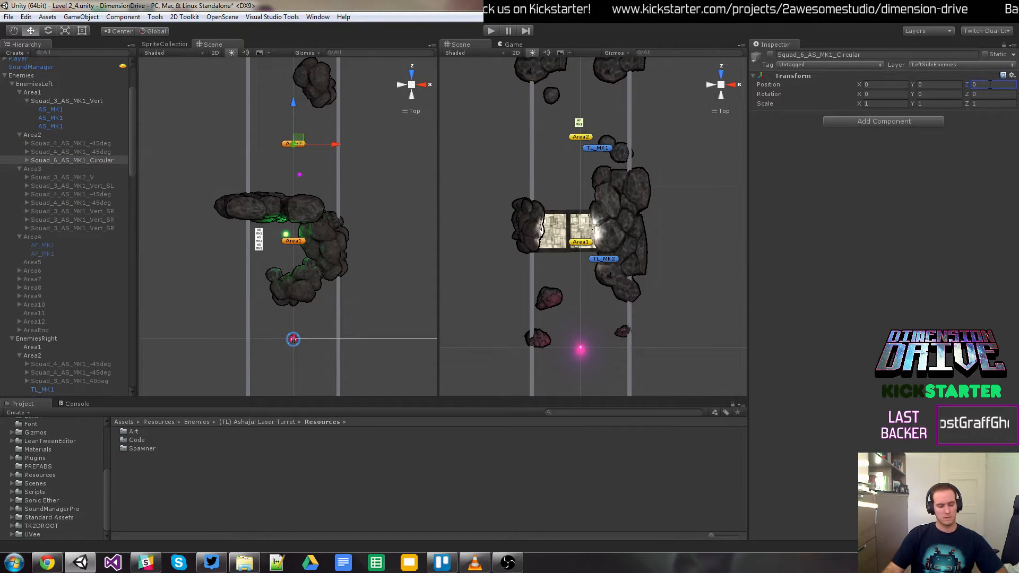
Step: Activate the left Area2's two Squad_4_AS_MK1_-45deg squads and Squad_6_AS_MK1_Circular, and shift the circular squad to X -80
left_click(72, 152)
left_click(87, 144, "ctrl")
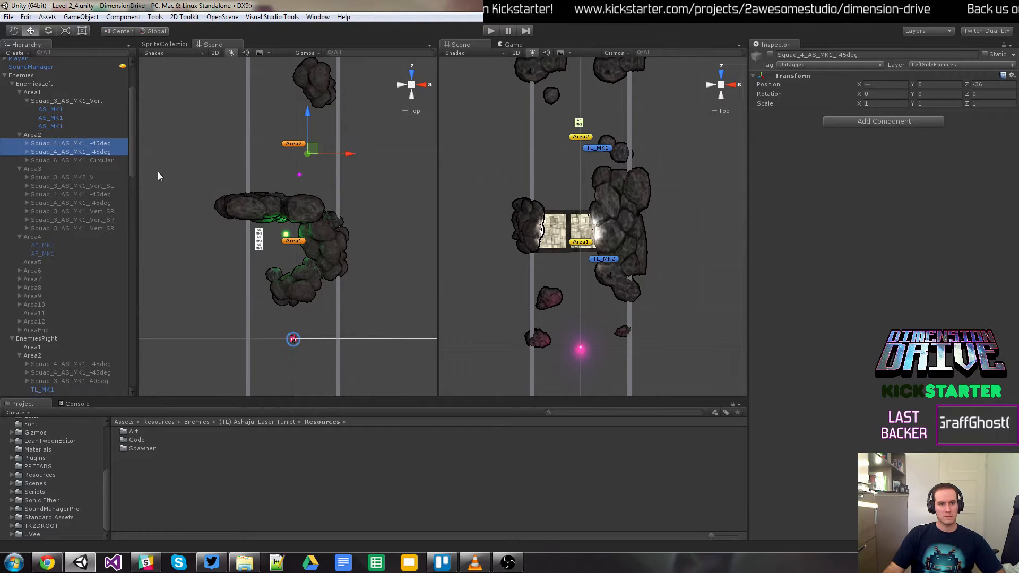
left_click(771, 55)
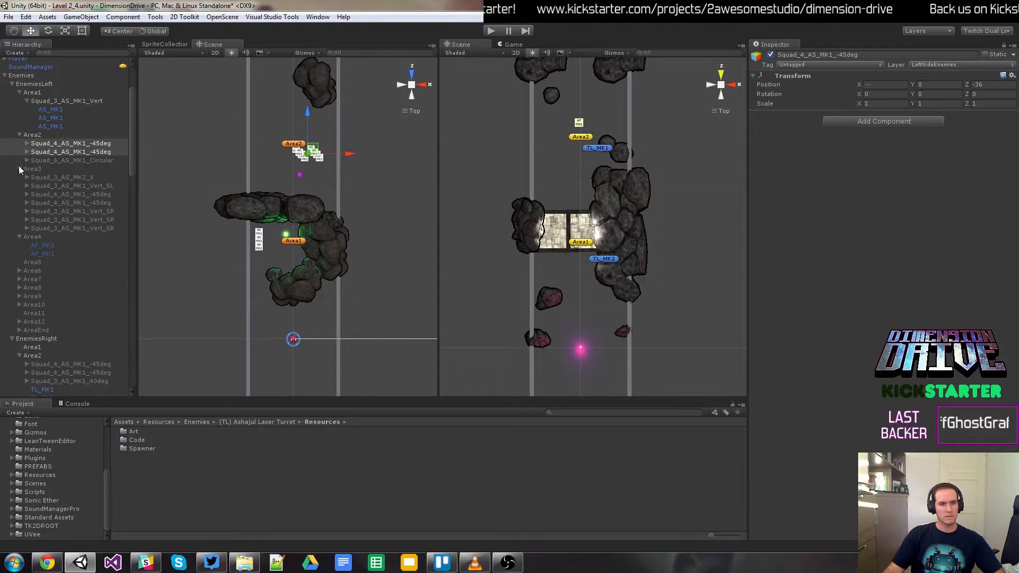
left_click(63, 160)
left_click(771, 55)
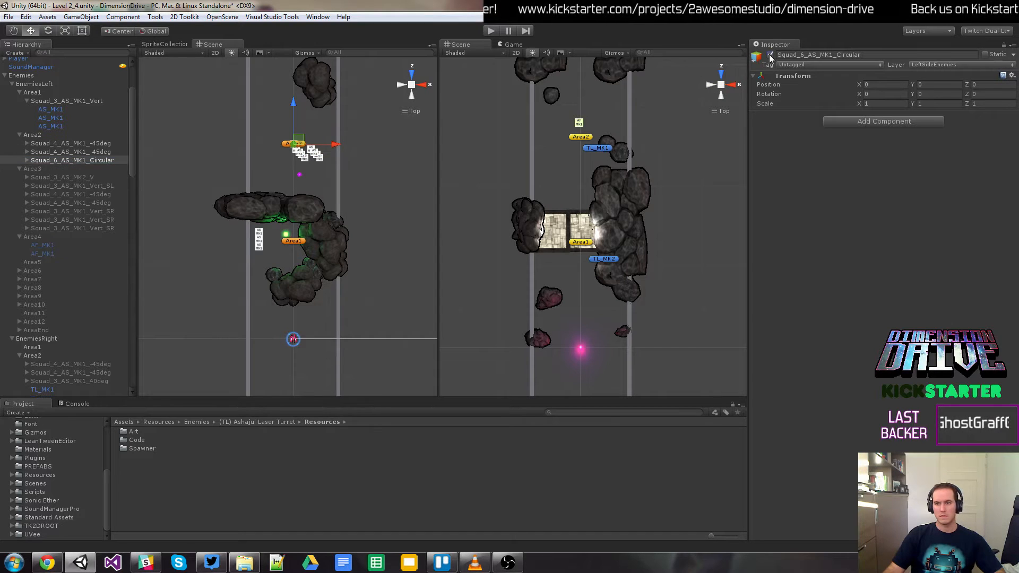
left_click_drag(340, 142, 310, 150)
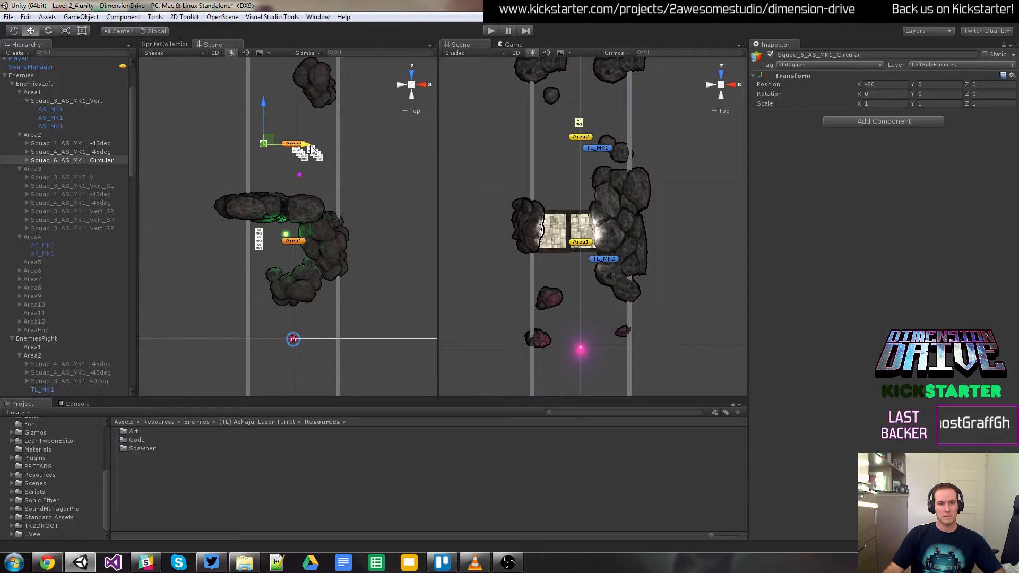
Step: Inspect the rotation of the first Squad_4_AS_MK1_-45deg squad and its AS_MK1 spawner, and reselect the circular squad for moving
left_click(96, 143)
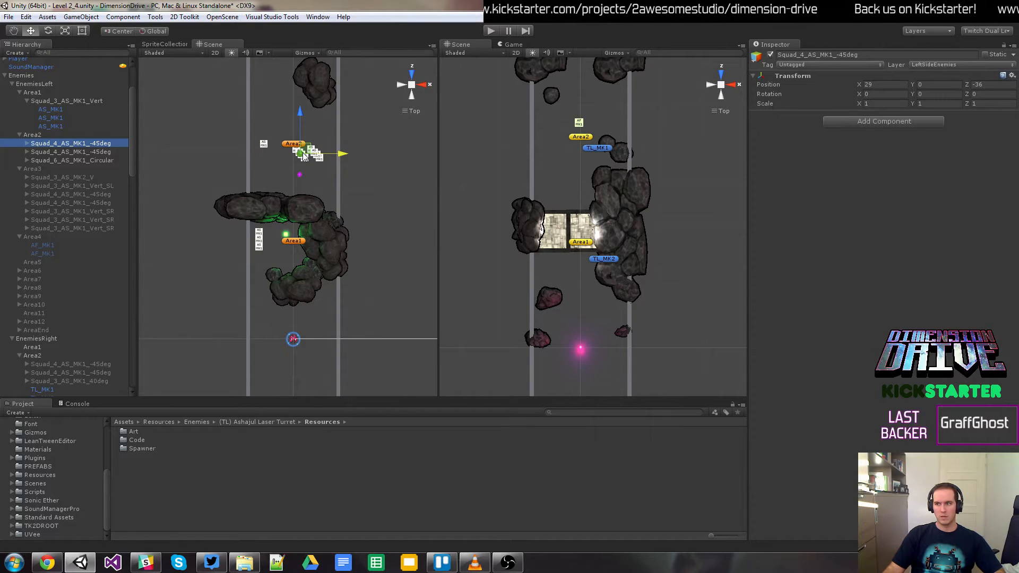
key("e")
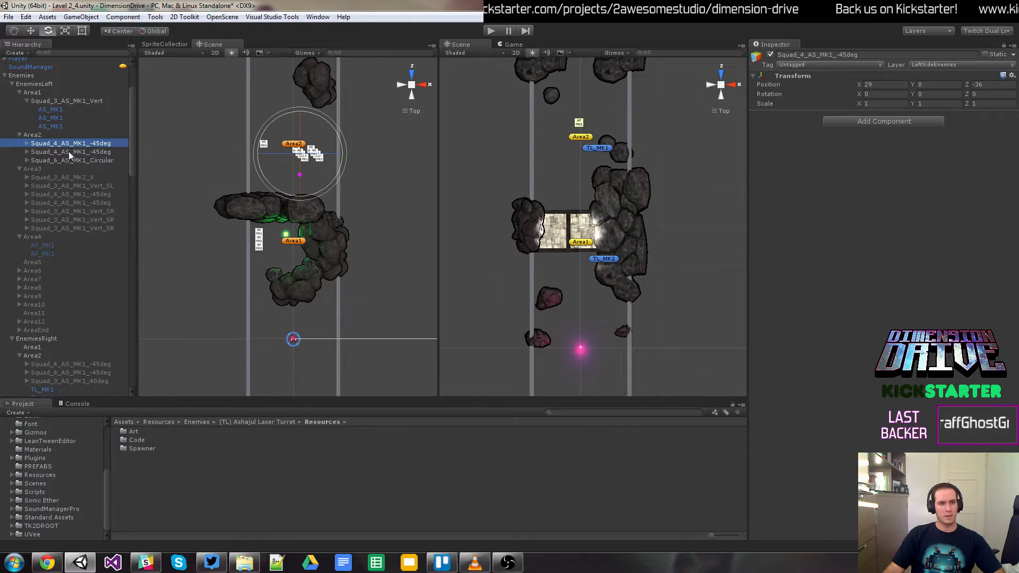
left_click(27, 143)
left_click(66, 152)
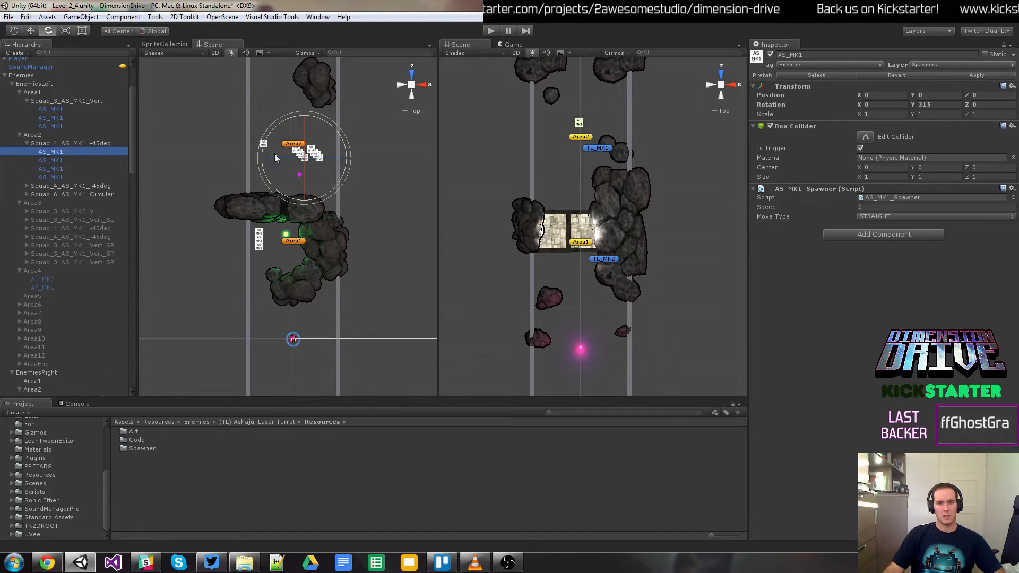
left_click(27, 143)
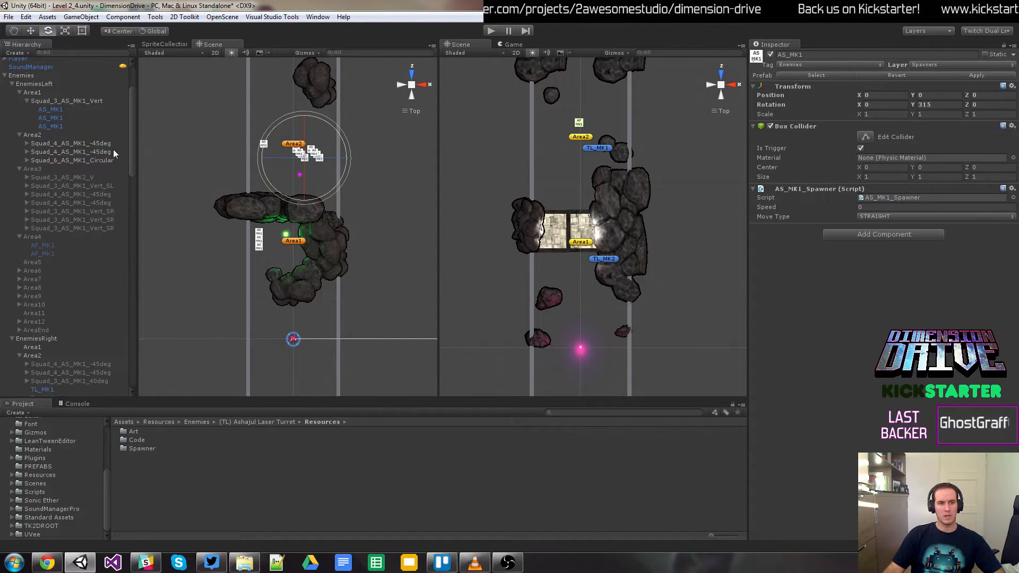
left_click(103, 159)
key("w")
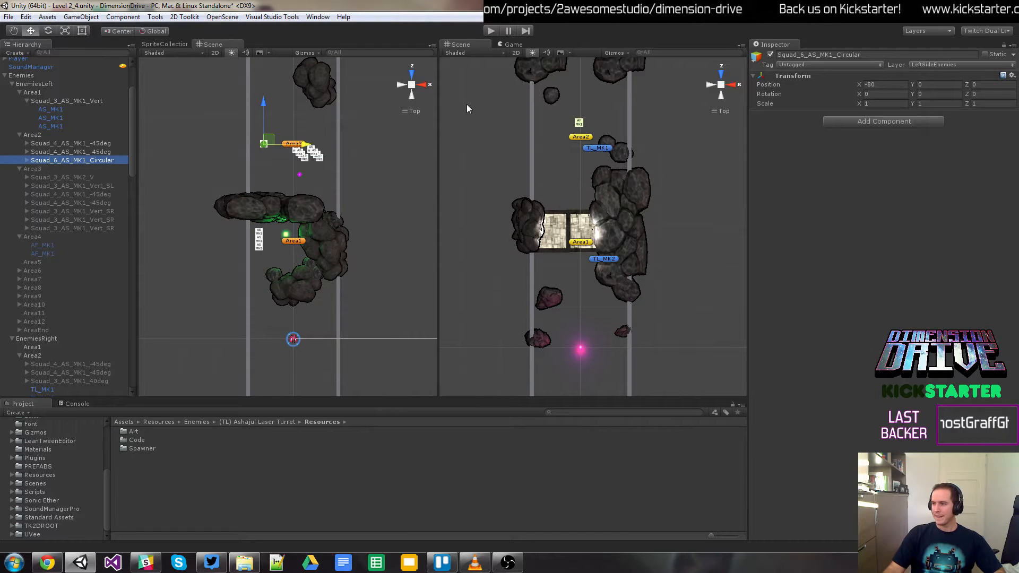
Step: Playtest the level, shooting the enemy squad and green switch and continuing up to the laser turret, and end the run
left_click(488, 30)
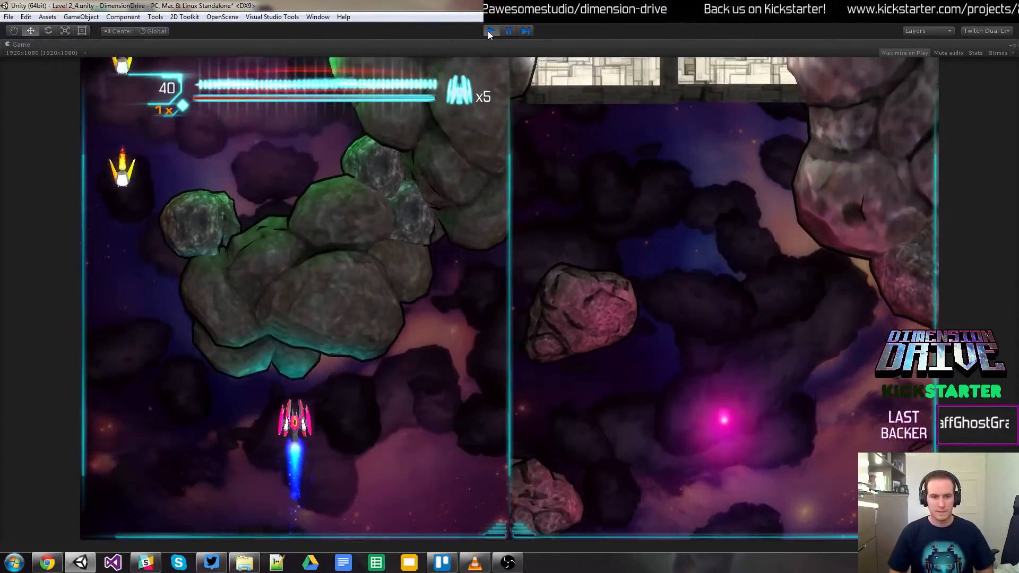
key("Left")
key("space")
key("Up")
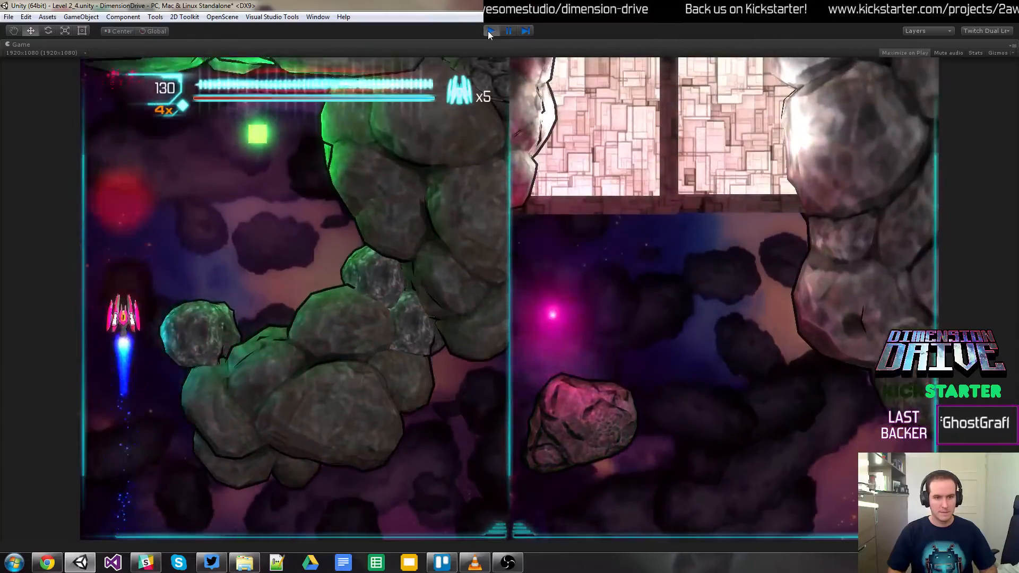
key("Right")
key("space")
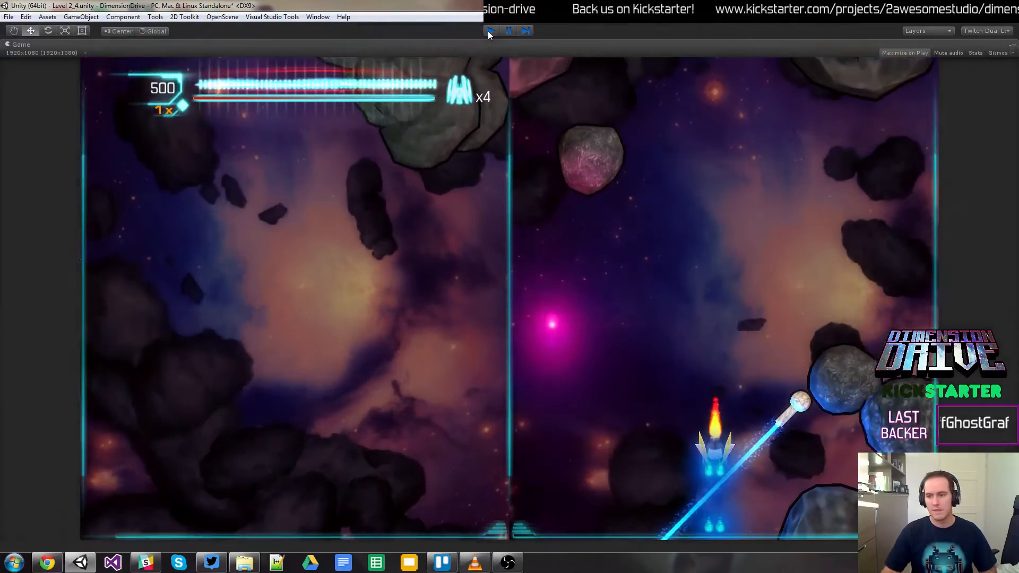
left_click(489, 32)
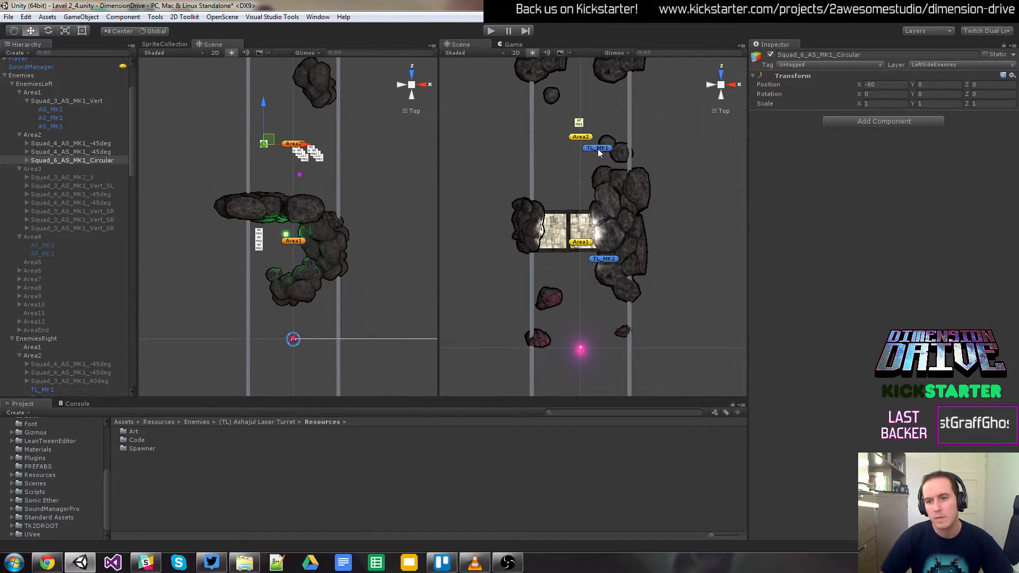
Step: Move the TL_MK1 turret with its Rock 01 up toward the right dimension's outer border, and lower Rock 04 onto the rock wall
left_click(619, 155)
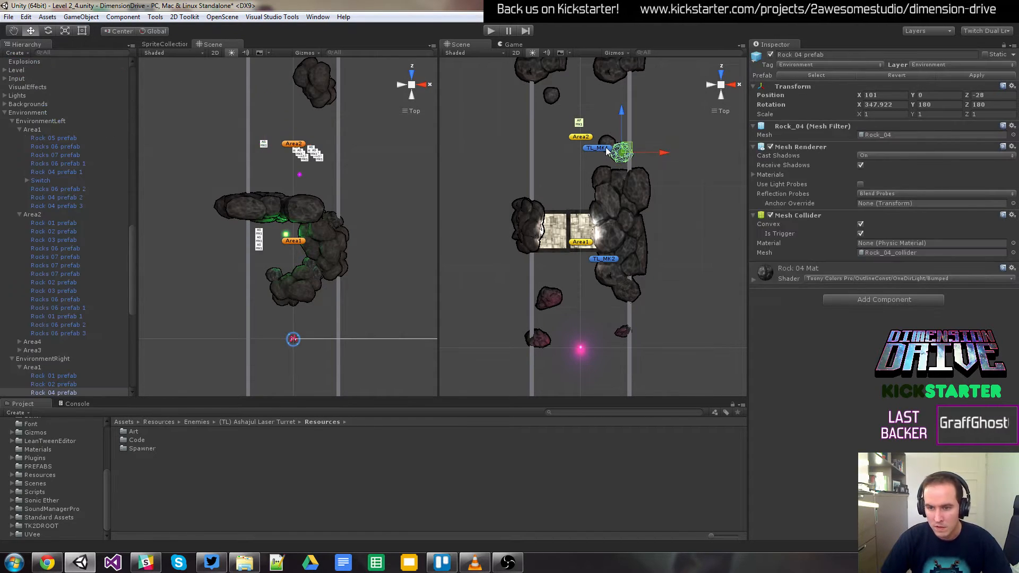
left_click(606, 148)
left_click(610, 144)
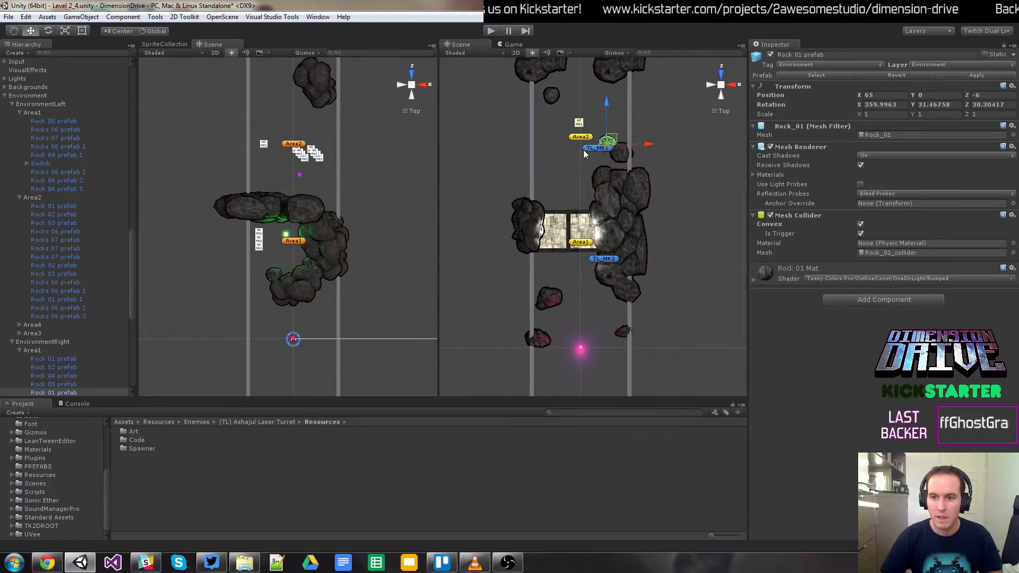
left_click(589, 151)
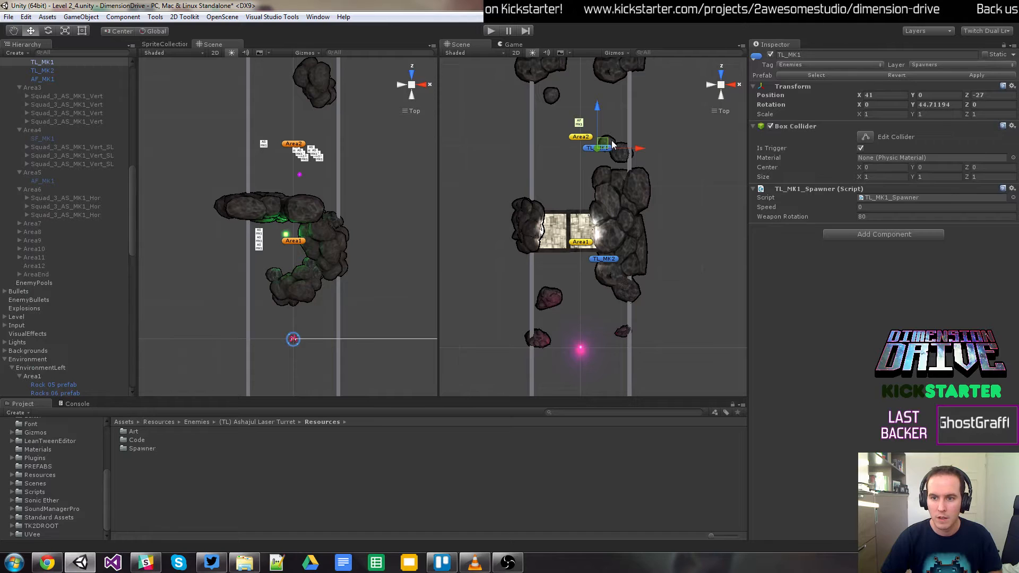
left_click(614, 145, "shift")
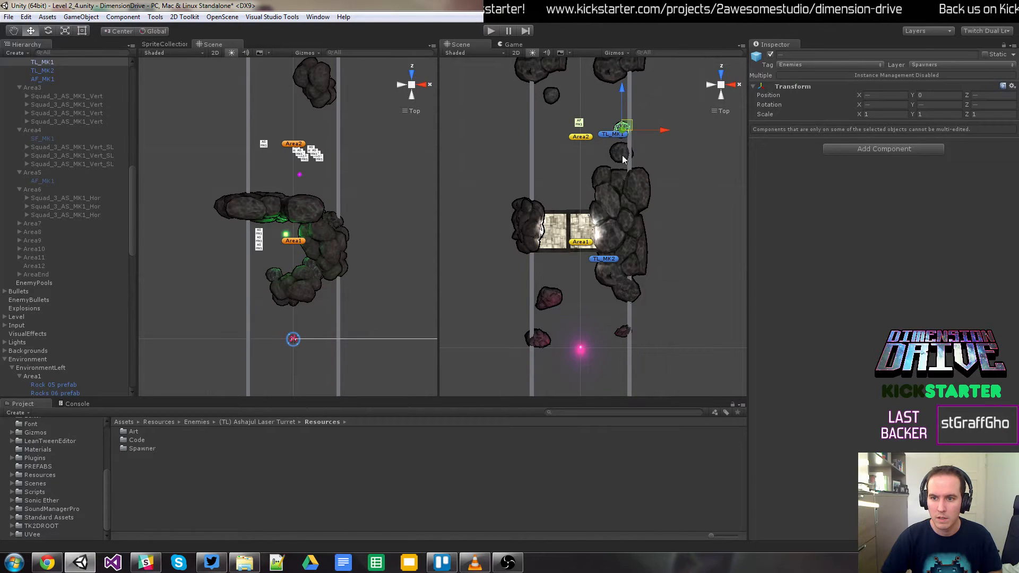
left_click(626, 152)
left_click(652, 145)
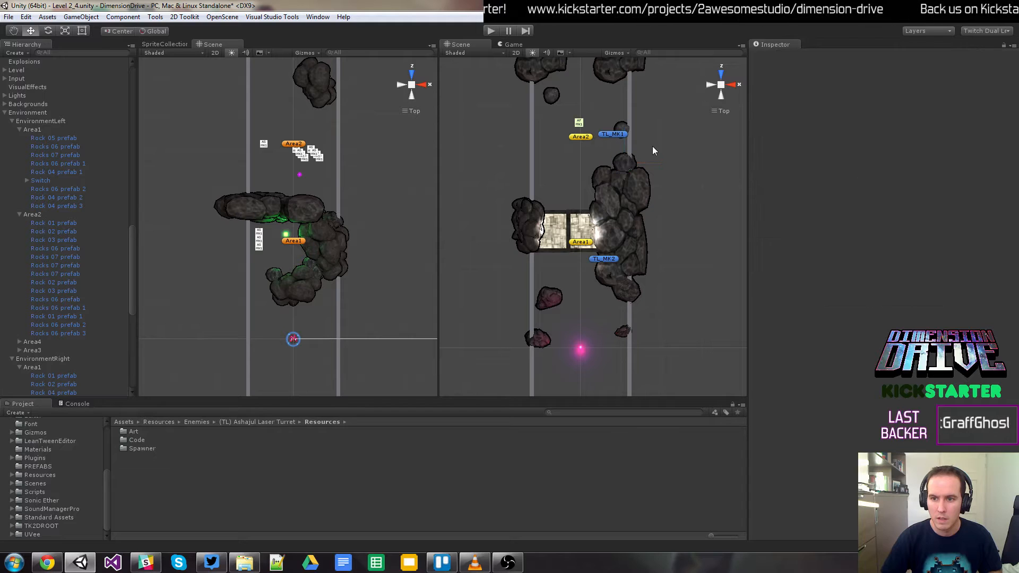
Step: Shift both Squad_4_AS_MK1_-45deg squads to the left half of the left Area2 and move Squad_6_AS_MK1_Circular to X 68
left_click(264, 145)
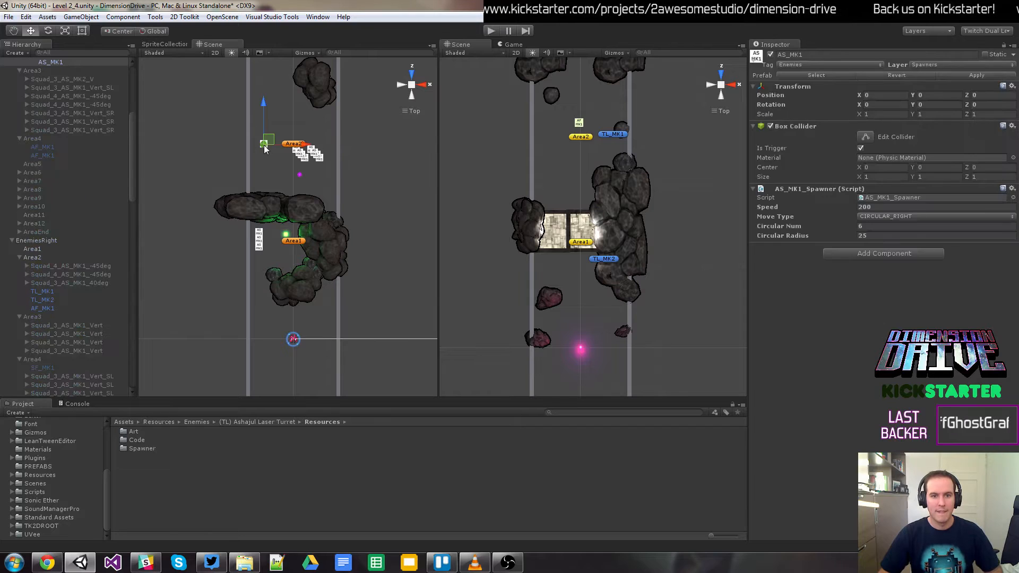
left_click(385, 176)
scroll(98, 194, "up", 5)
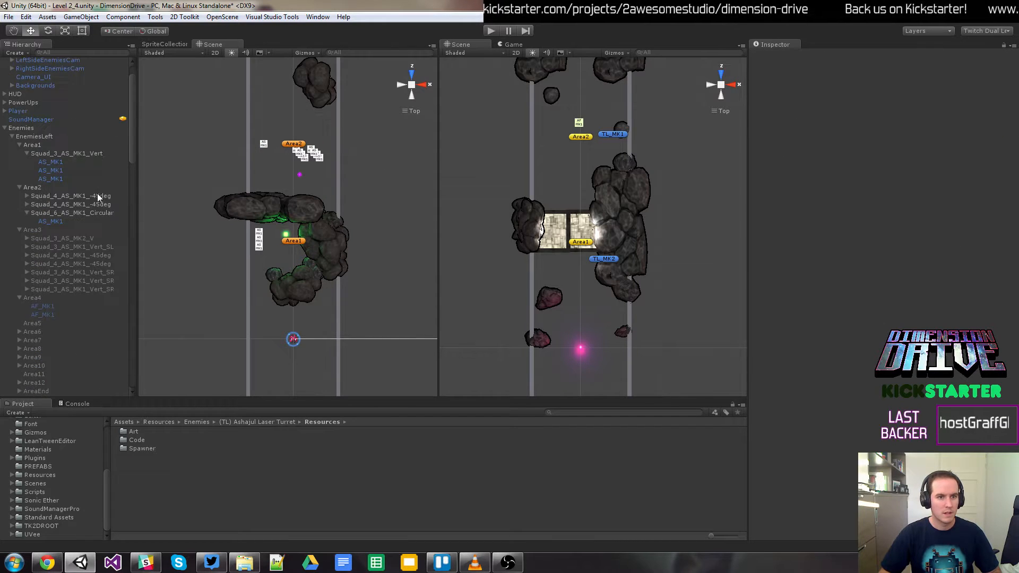
left_click(88, 165)
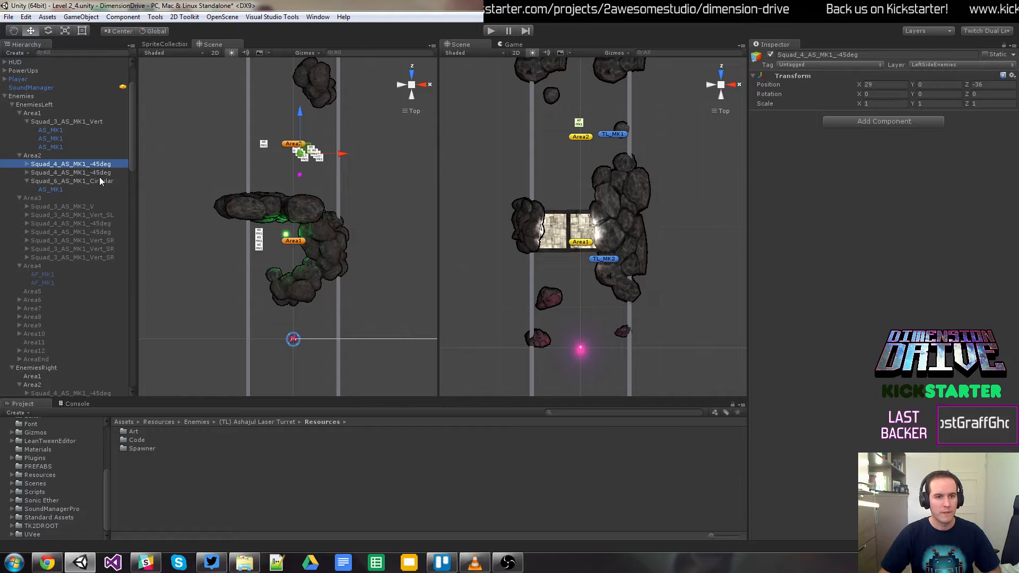
left_click(100, 174, "ctrl")
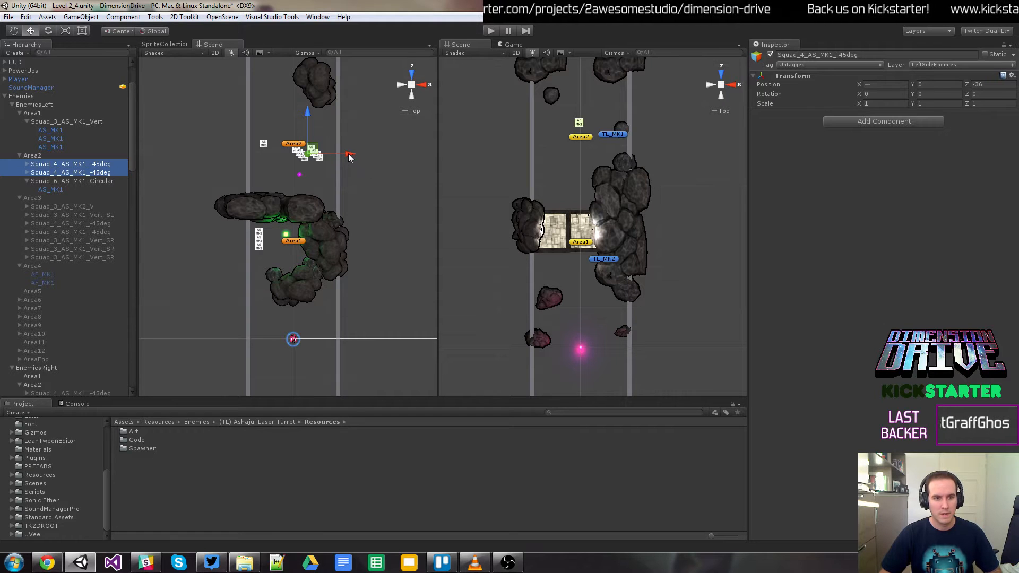
mouse_move(349, 157)
left_mouse_down()
mouse_move(312, 158)
mouse_move(361, 156)
left_mouse_up()
left_click(91, 181)
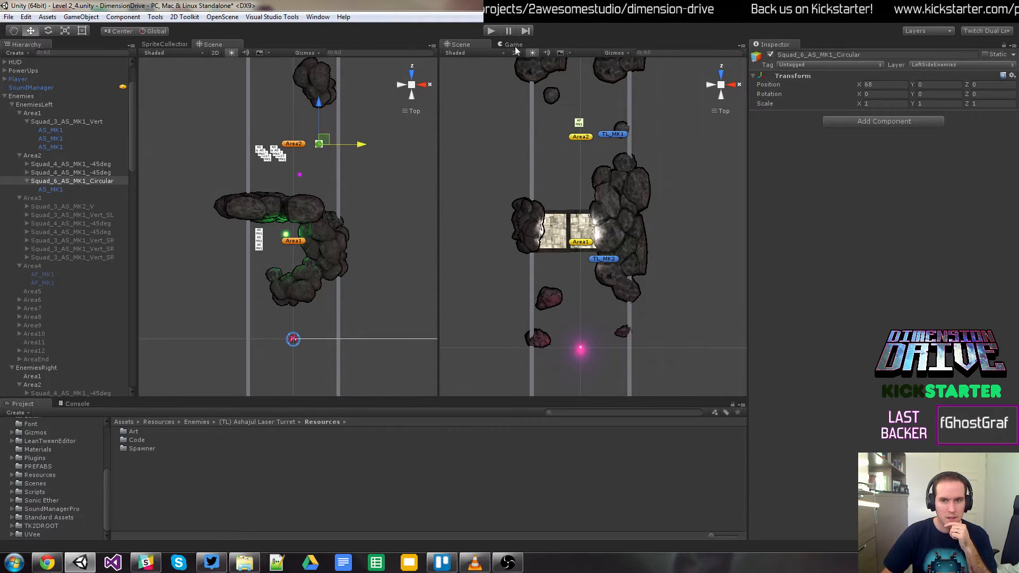
Step: Playtest the repositioned squads and laser turret up to Area2 and end the run
left_click(491, 31)
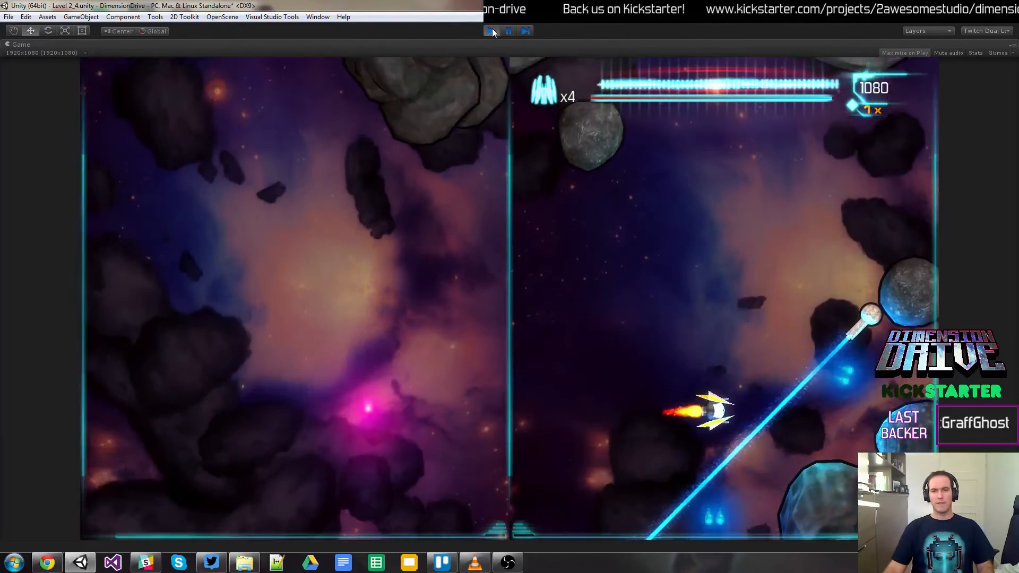
left_click(492, 31)
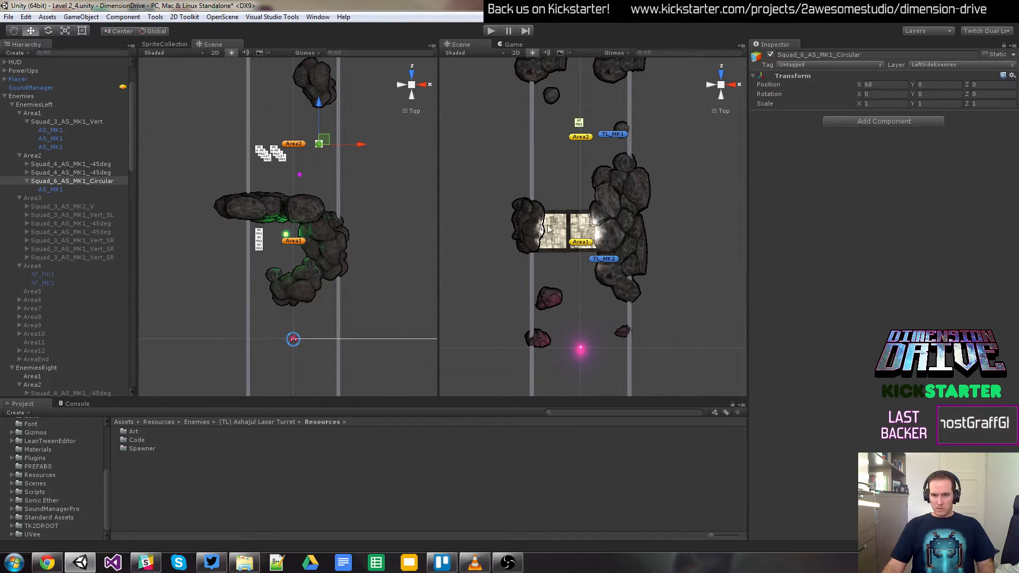
Step: Move the TL_MK1 turret together with its rock down and inward, close to the top of the right dimension's rock wall
left_click(607, 135)
left_click(696, 155)
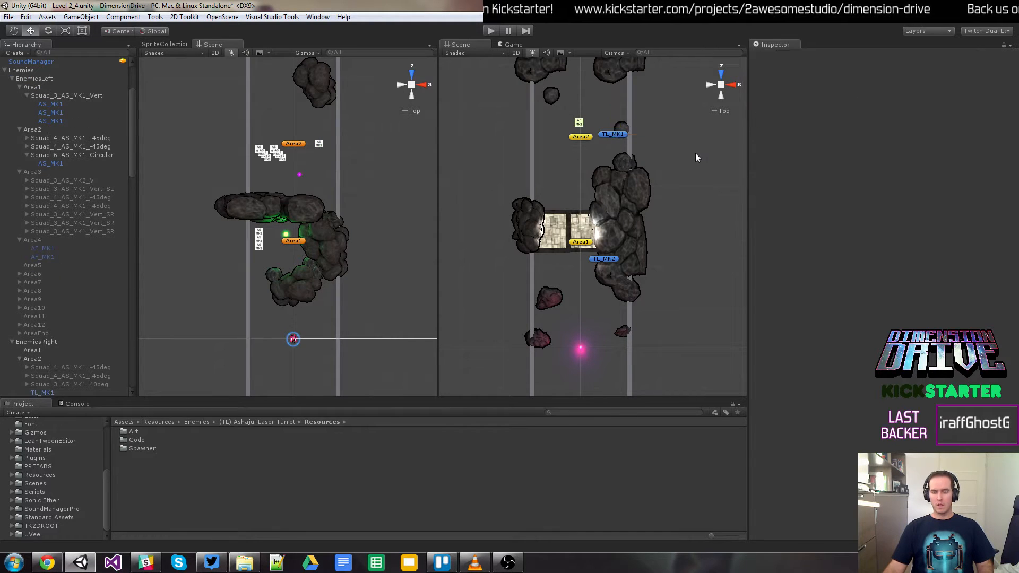
left_click(616, 136)
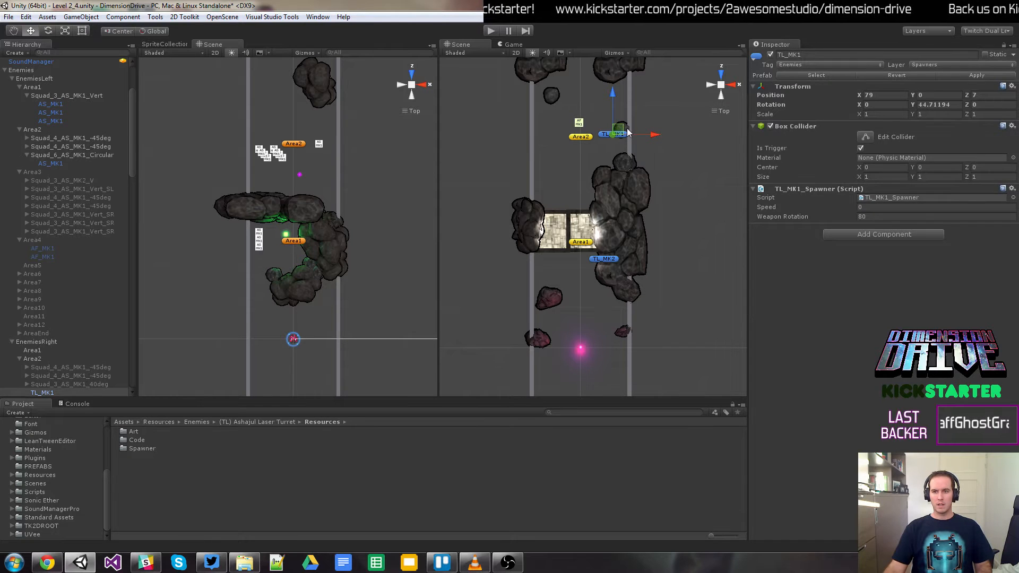
left_click(628, 132, "shift")
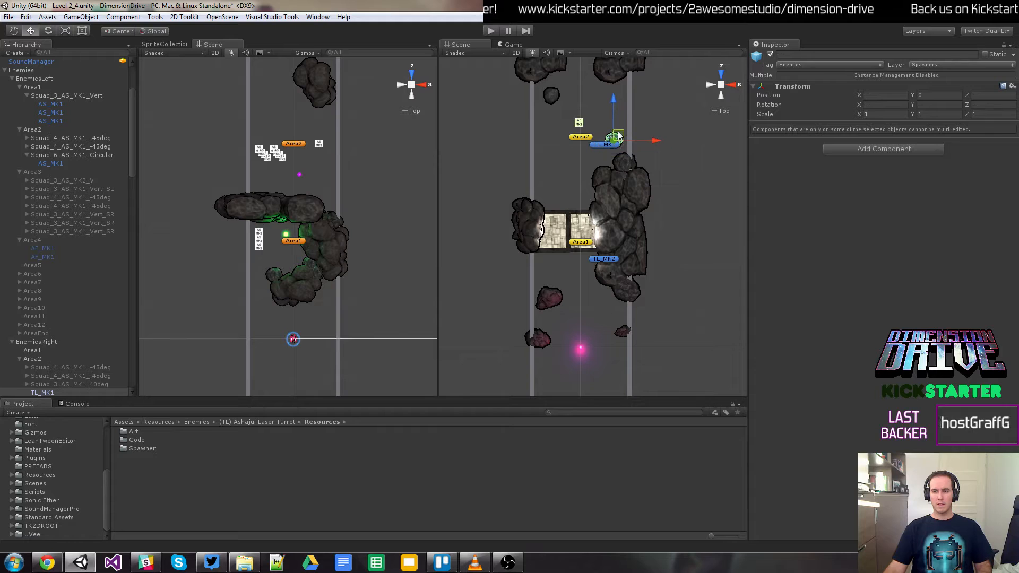
left_click_drag(614, 140, 611, 143)
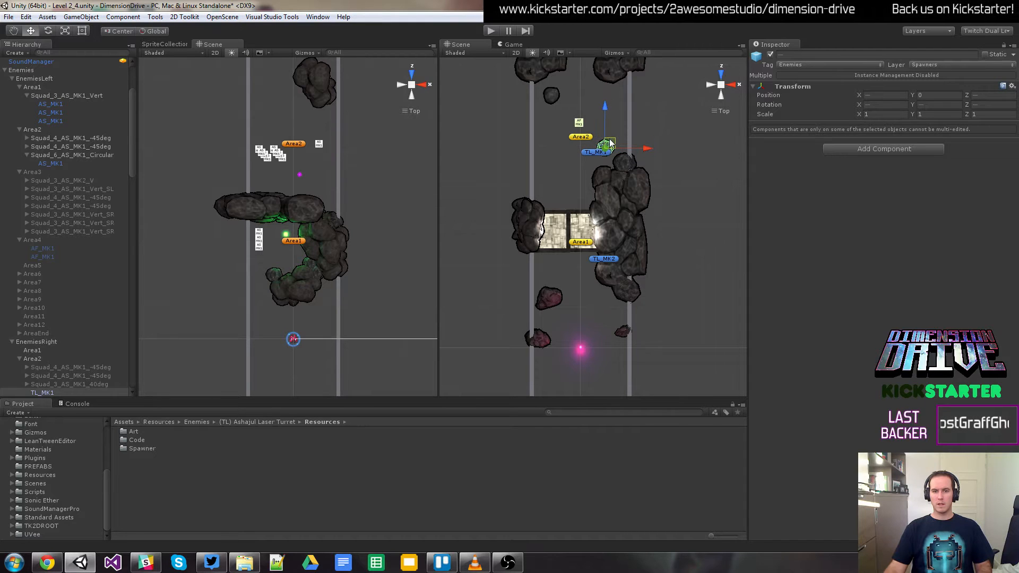
Step: Move both Squad_4_AS_MK1_-45deg squads and Squad_6_AS_MK1_Circular together farther up the left dimension, above the Area2 marker
left_click(65, 139)
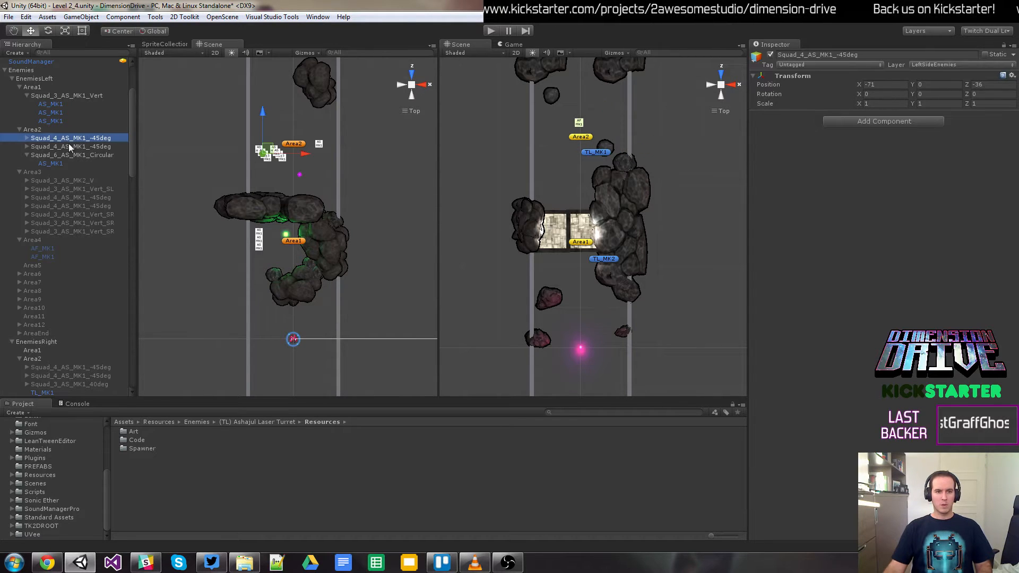
left_click(106, 156, "shift")
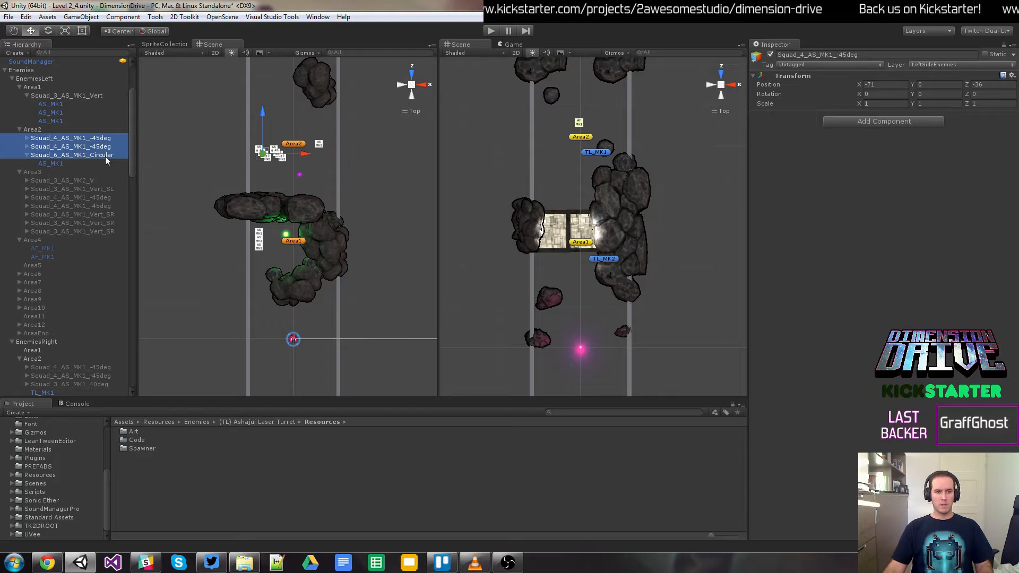
left_click(68, 164, "shift")
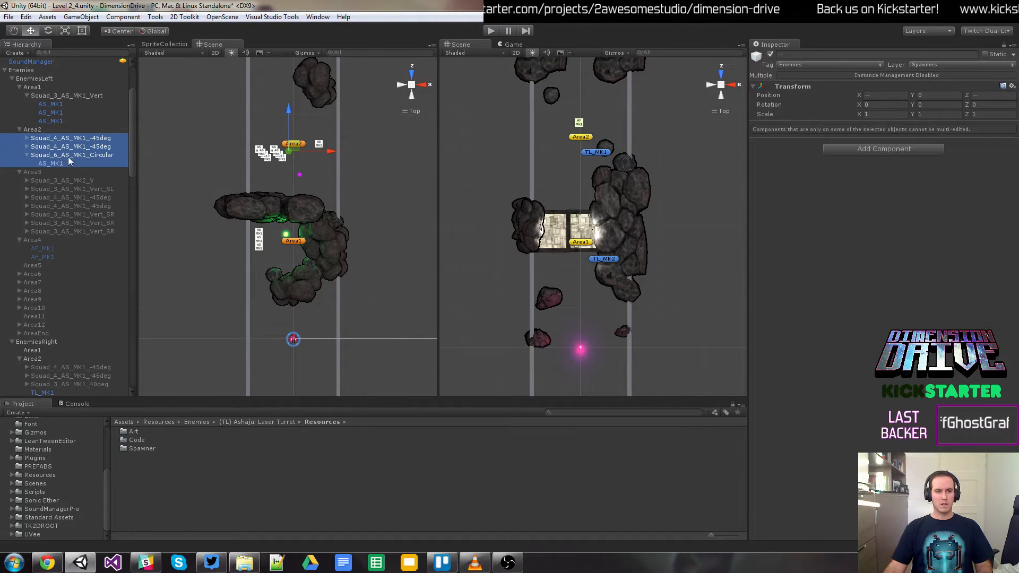
left_click(66, 163)
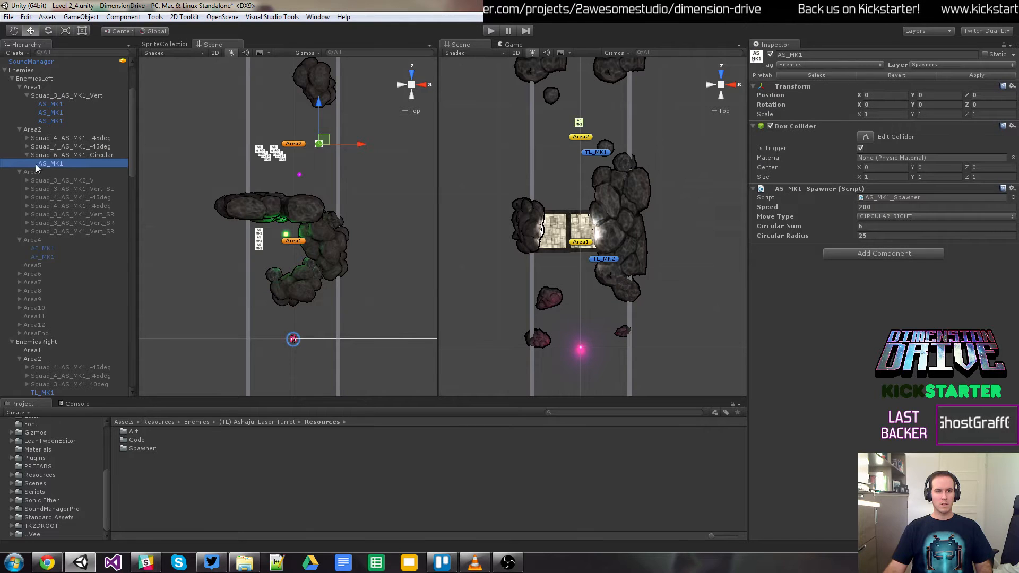
left_click(69, 138, "shift")
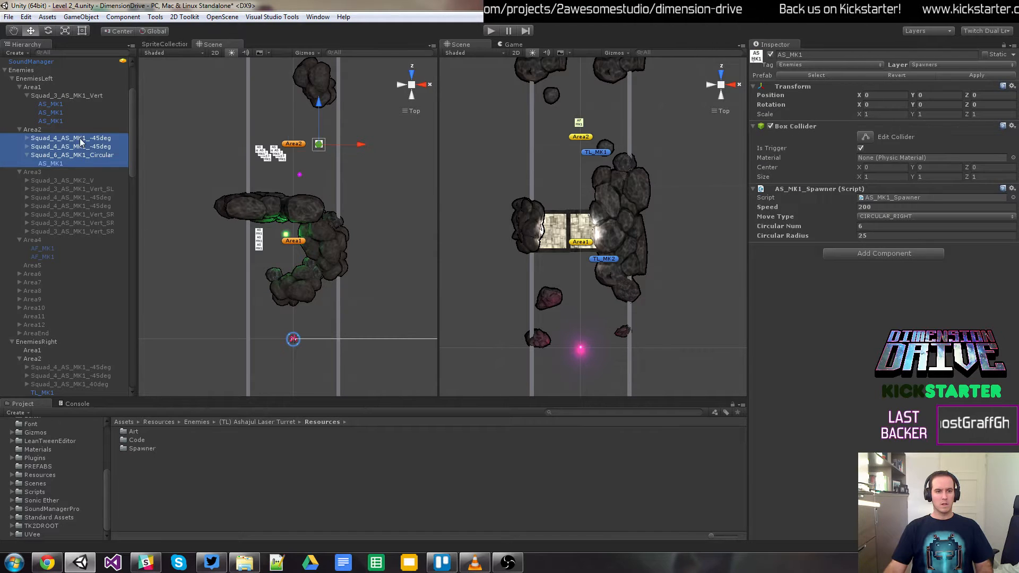
left_click_drag(289, 104, 289, 93)
Step: Start a playtest, shoot the first enemy squad and the green switch, and jump to the right dimension past the opened door
left_click(498, 32)
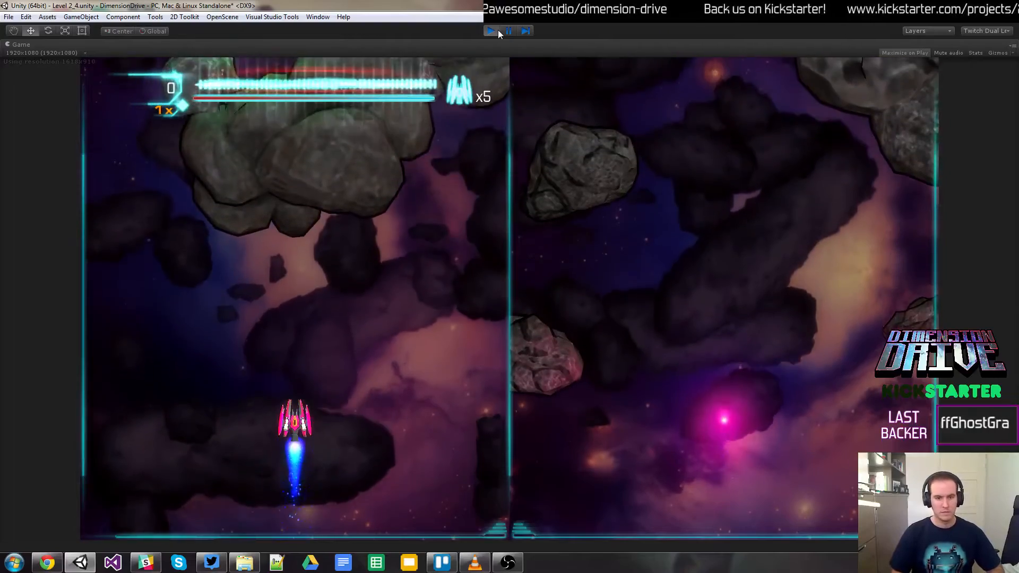
key("Left")
key("Up")
key("Left")
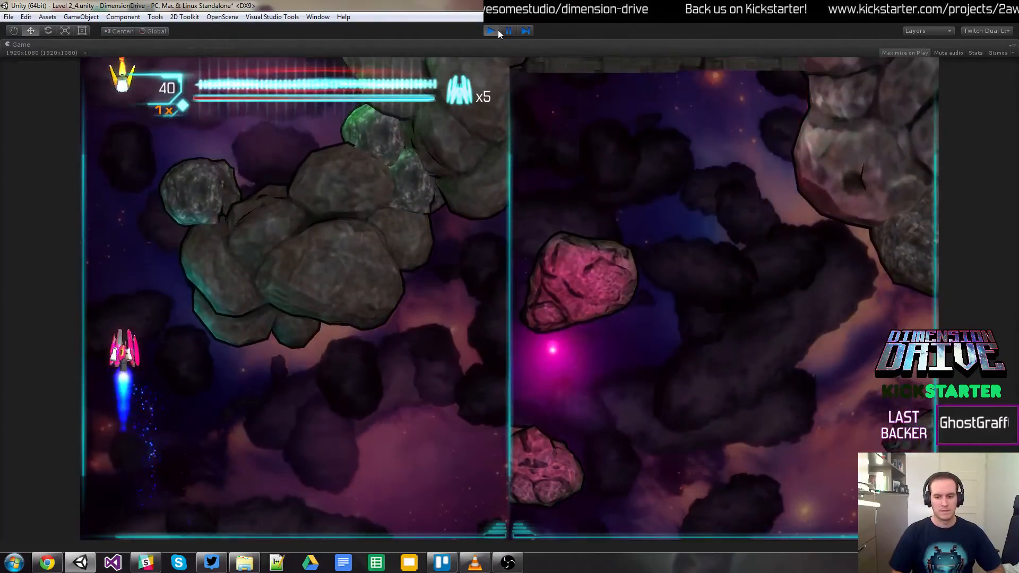
key("space")
key("Up")
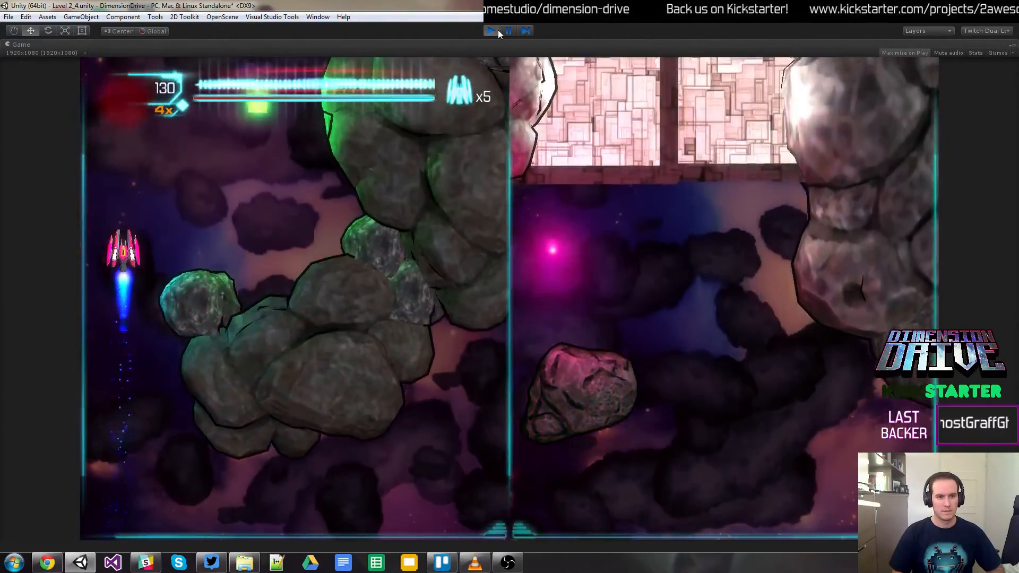
key("Right")
key("Left")
key("shift")
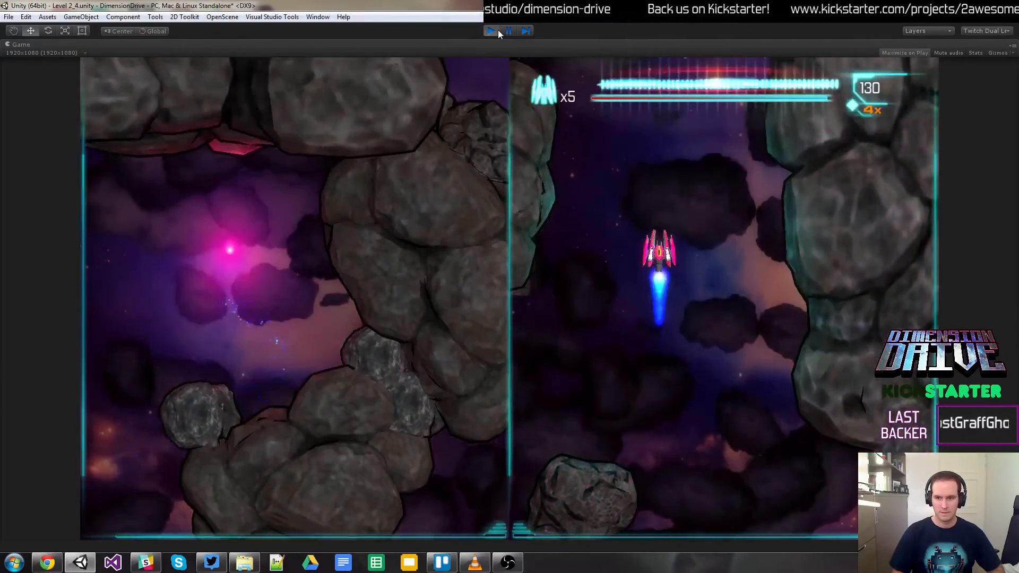
Step: Continue the playtest past the laser turret, fight the Area2 squads while swapping dimensions, and end the run
key("Down")
key("Up")
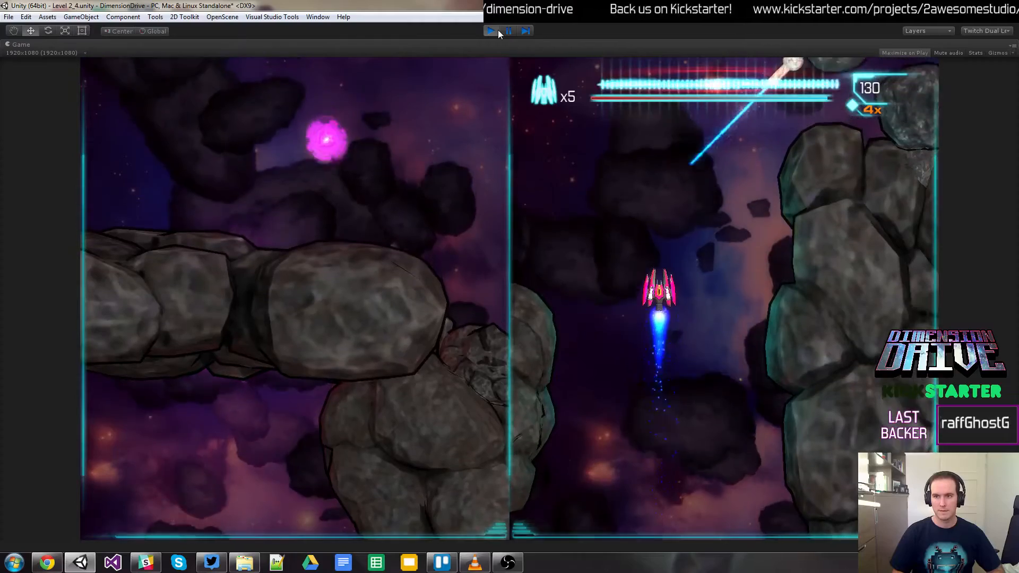
key("Down")
key("Up")
key("Right")
key("shift")
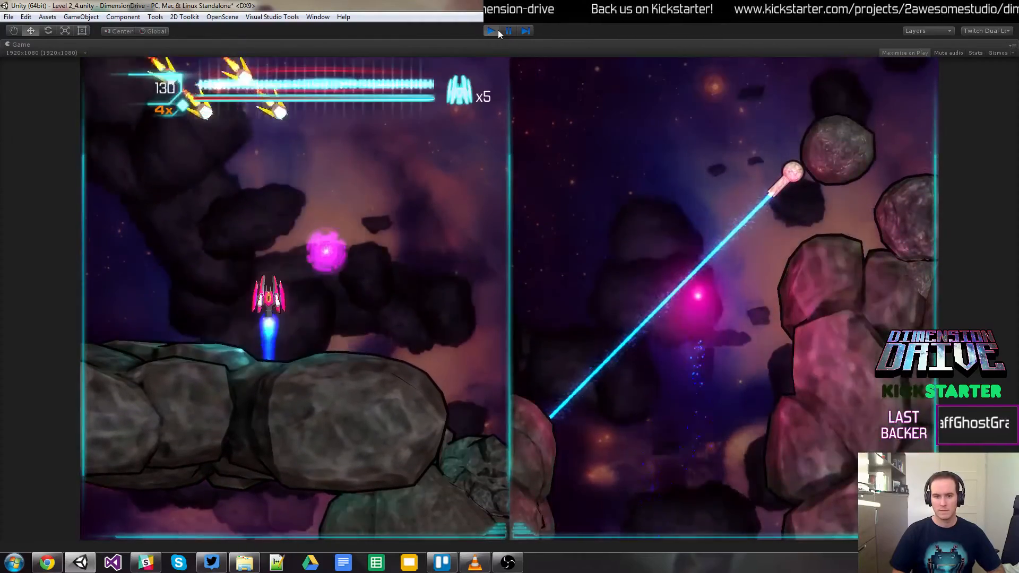
key("Right")
key("space")
key("Left")
key("Right")
key("Down")
key("shift")
key("Left")
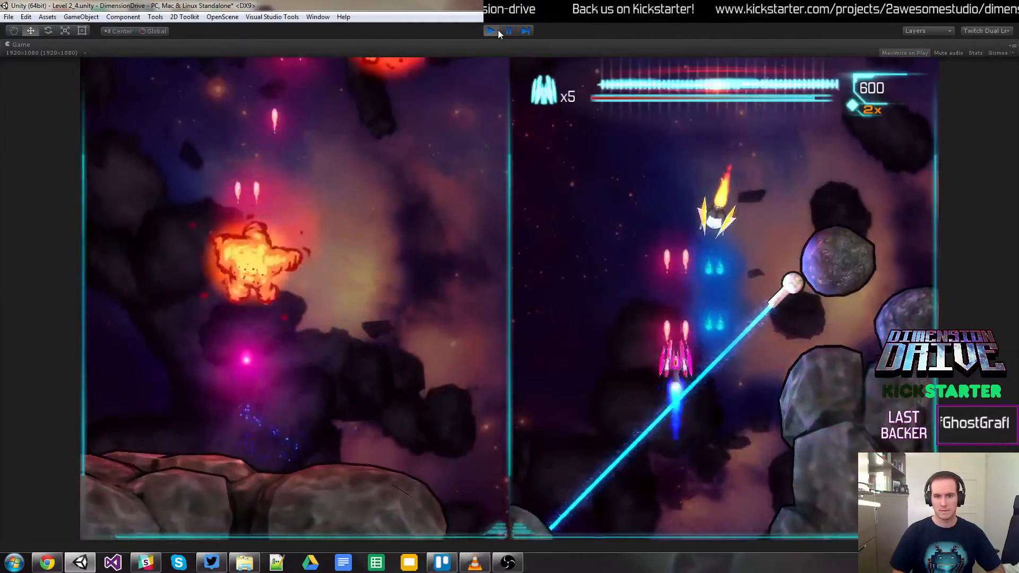
key("Right")
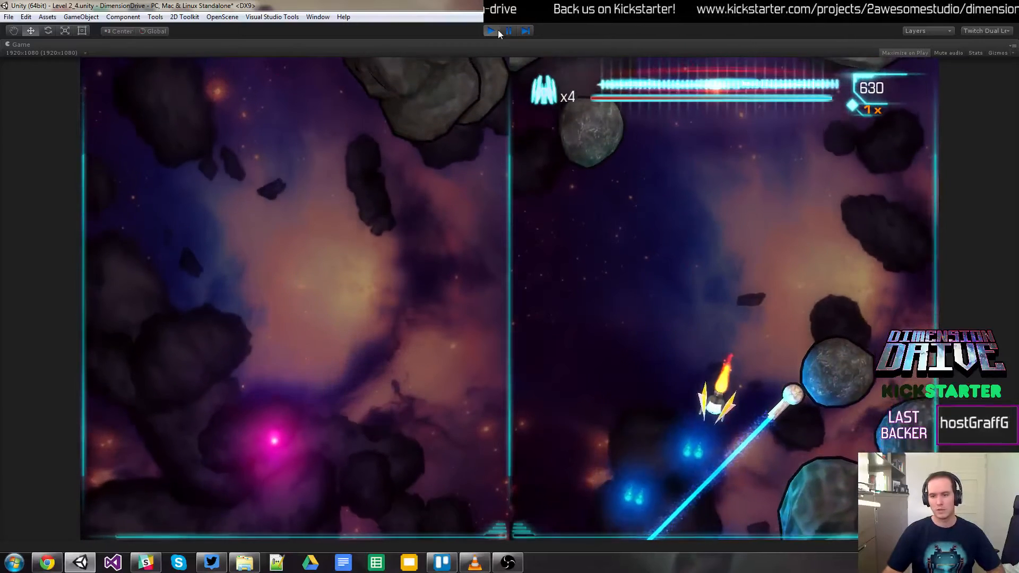
left_click(491, 31)
Step: Move the AF_MK1 enemy in the right dimension's Area2 sideways to X -76
left_click(580, 123)
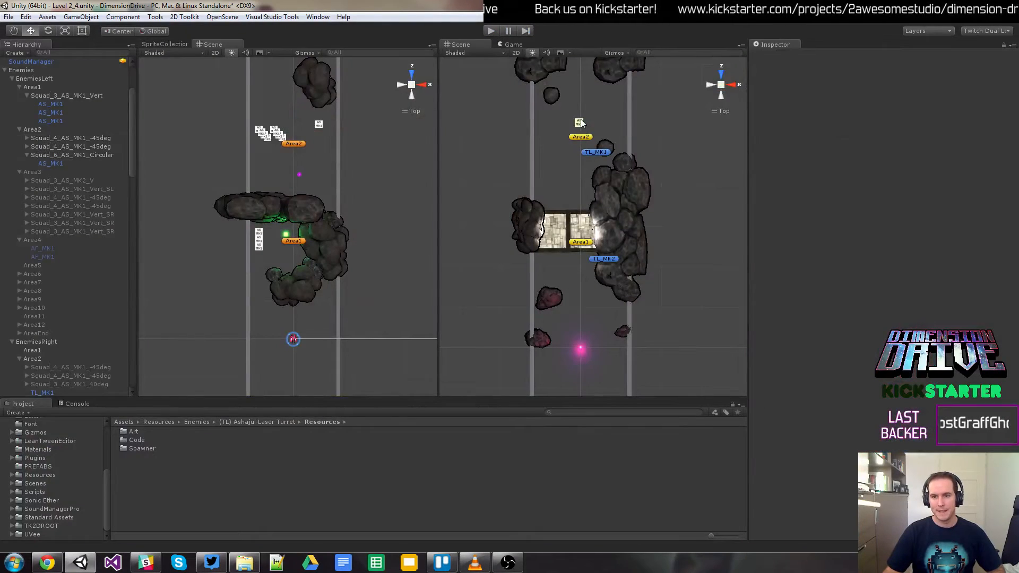
left_click(579, 124)
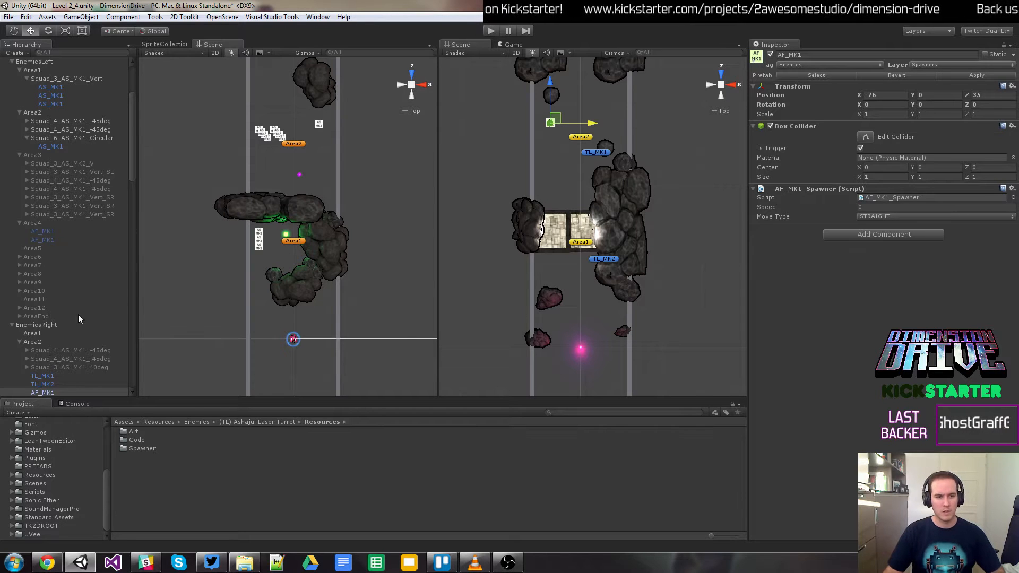
Step: Reparent one Squad_3_AS_MK1_Vert from Area3 to Area1 under EnemiesRight and position it at X -32, Z 137
scroll(79, 215, "down", 5)
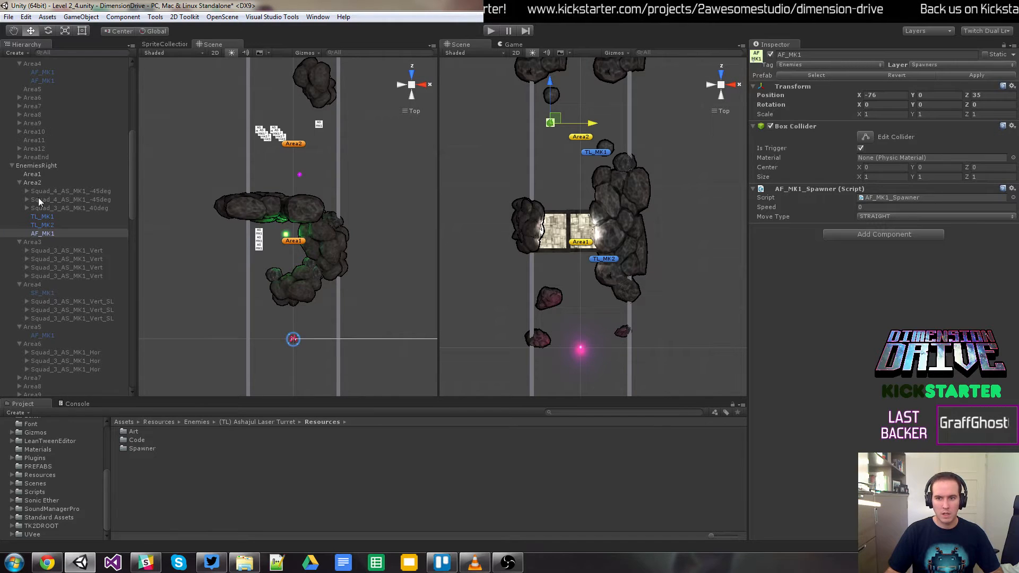
left_click(32, 174)
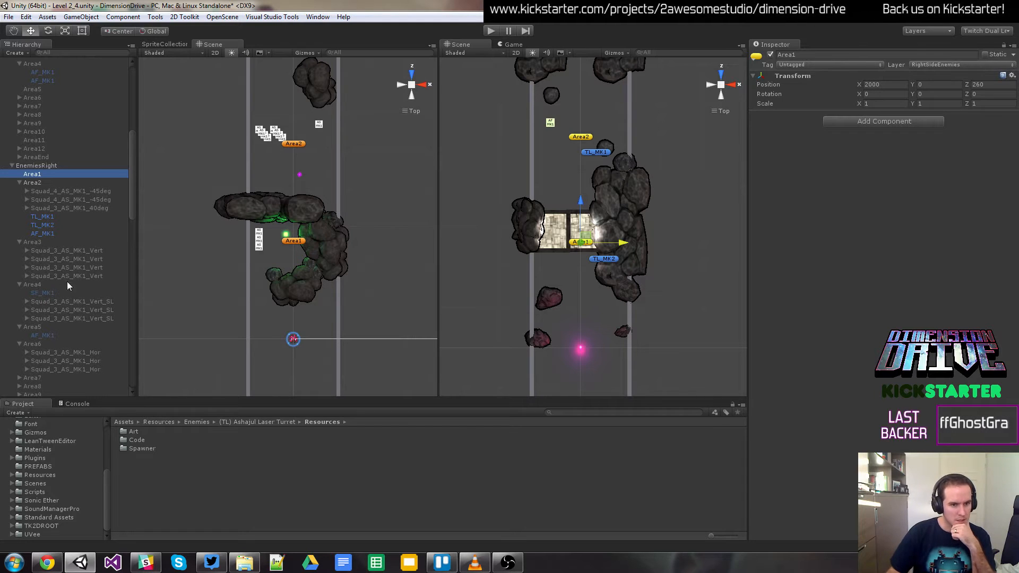
left_click(78, 252)
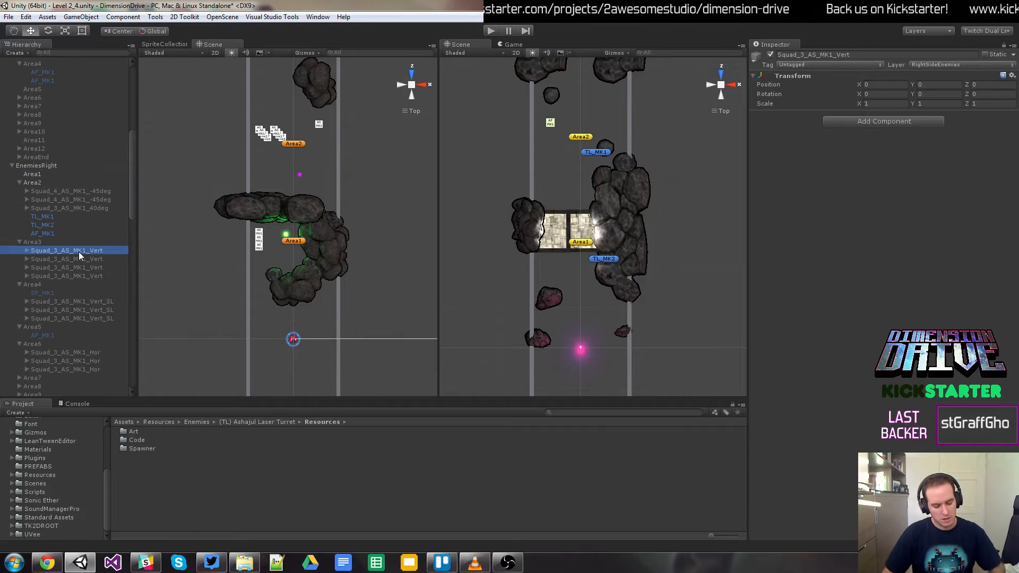
left_click_drag(78, 251, 72, 171)
left_click(980, 85)
type("0")
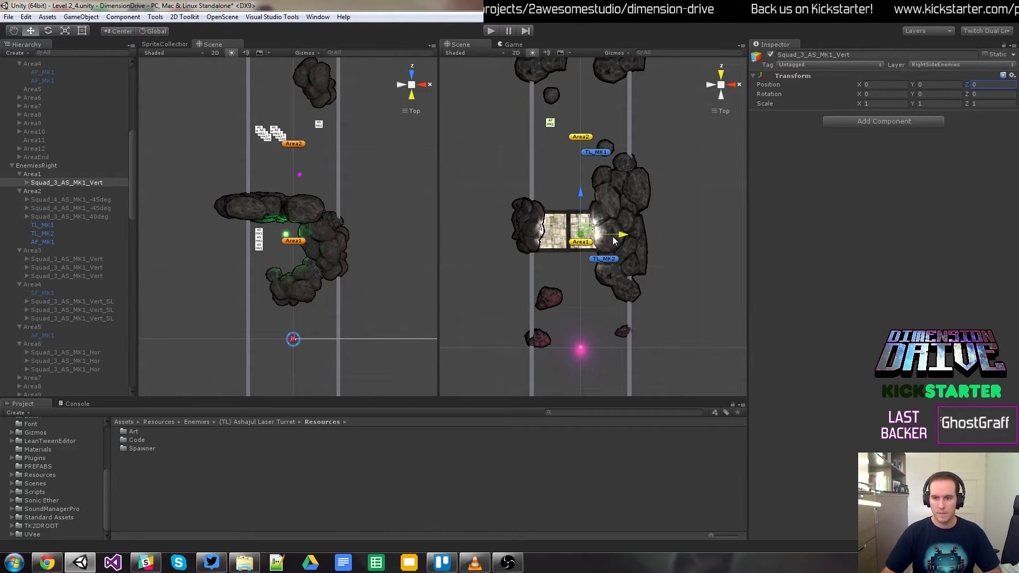
left_click_drag(626, 238, 613, 237)
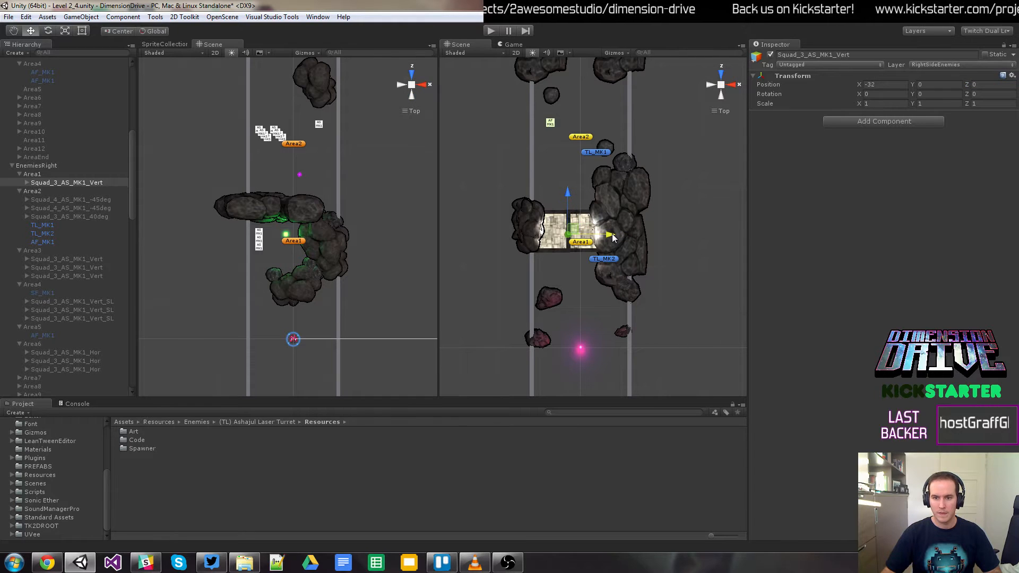
left_click_drag(569, 194, 569, 137)
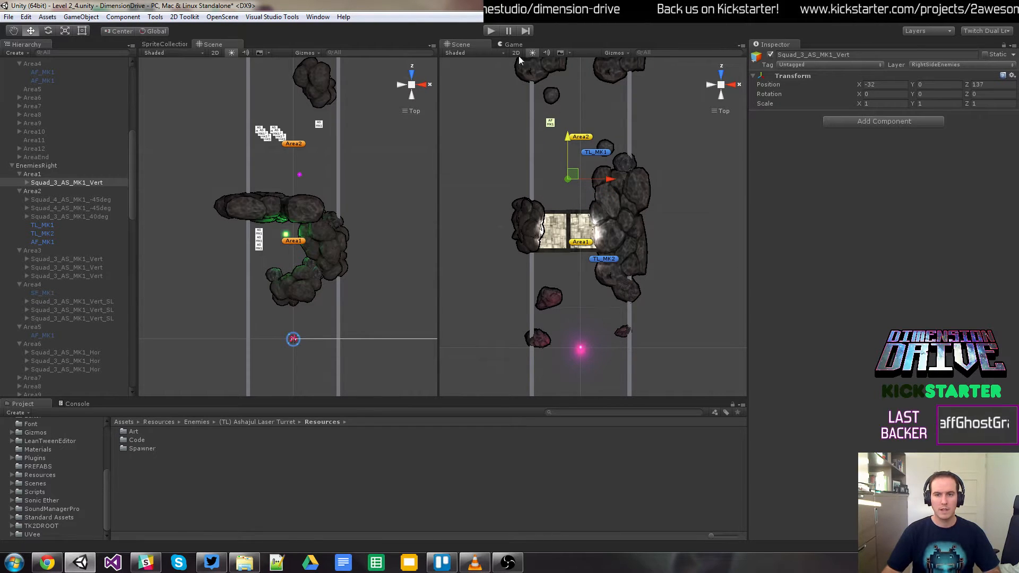
Step: Playtest the level through the green switch and door, shoot the added squad in the right dimension, and end the run
left_click(491, 30)
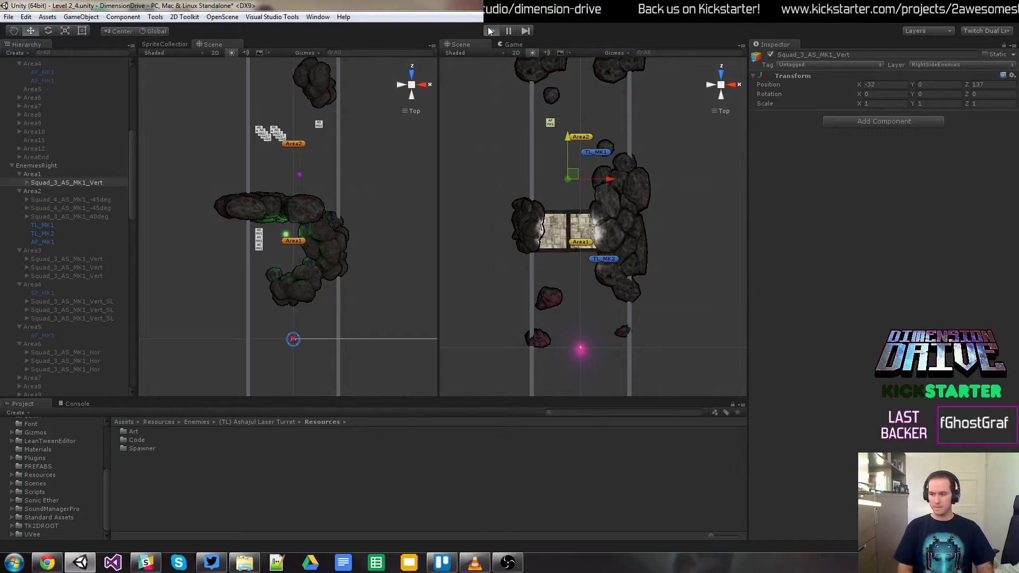
key("Up")
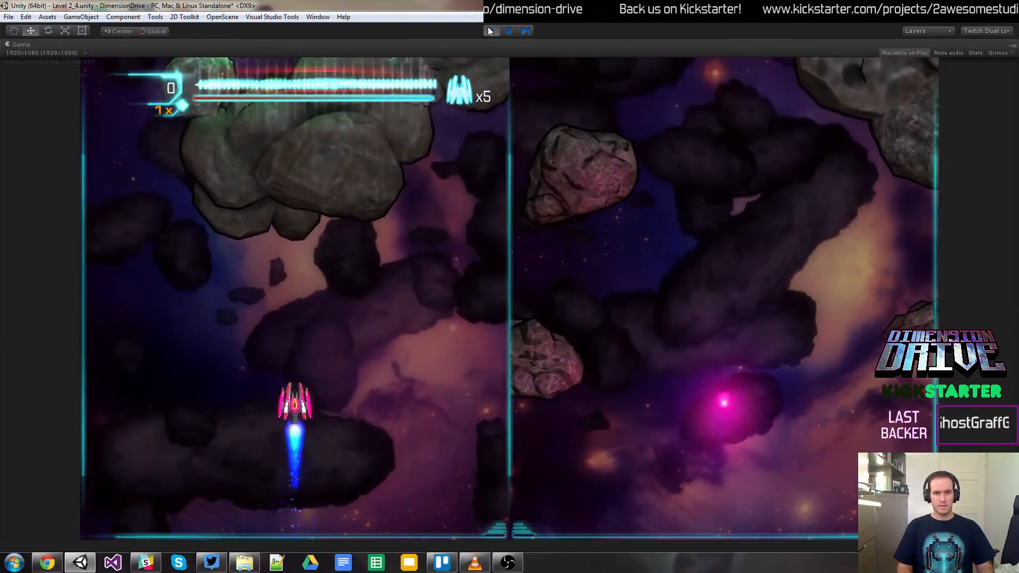
key("Left")
key("Left")
key("Down")
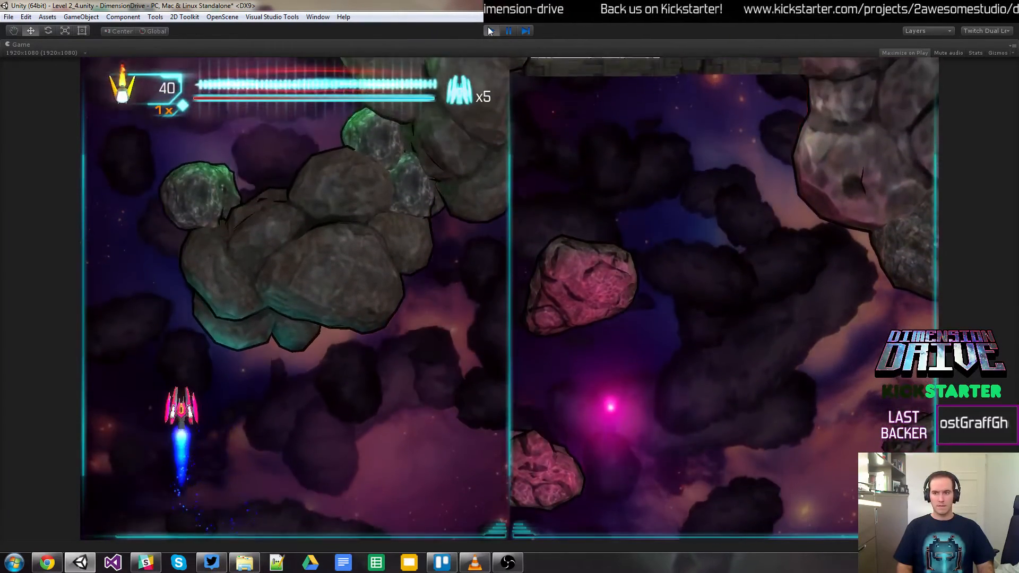
key("Left")
key("space")
key("Up")
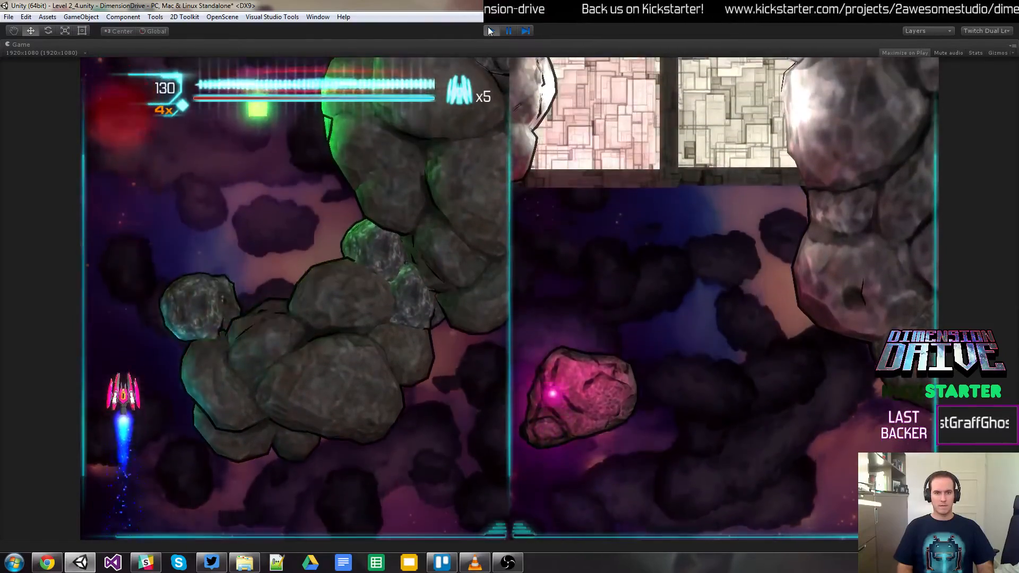
key("Right")
key("space")
key("Down")
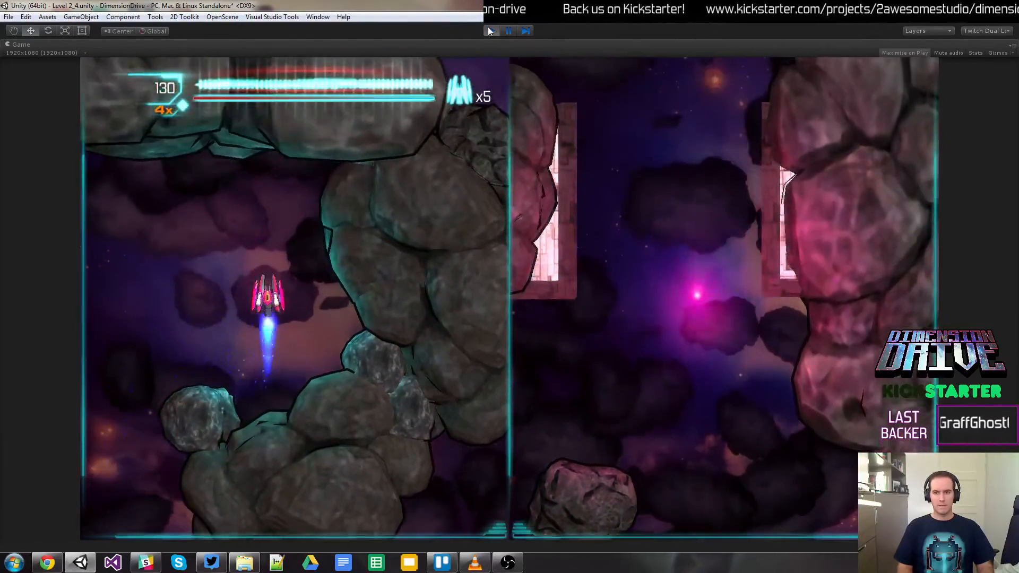
key("Left")
key("Down")
key("shift")
key("space")
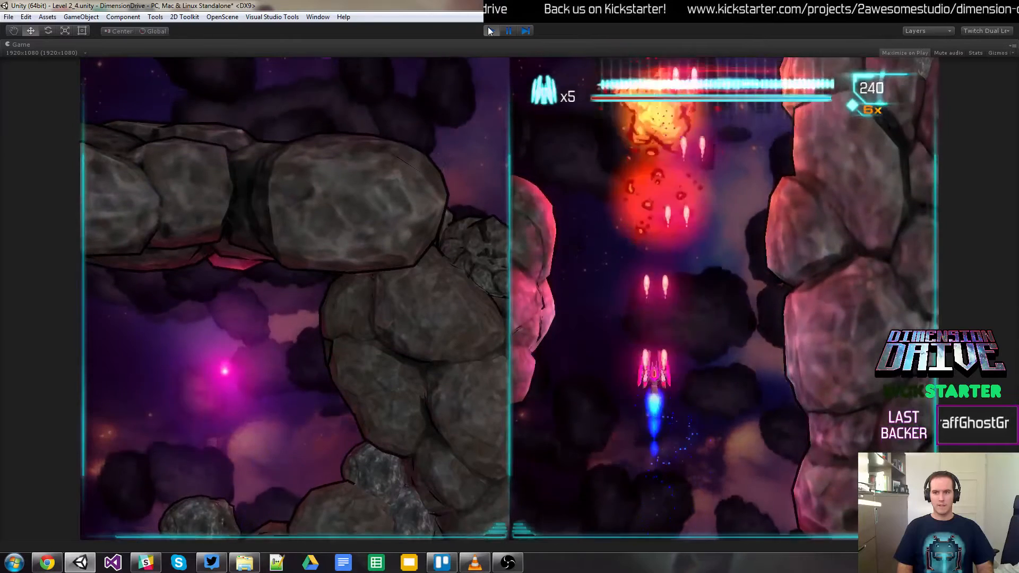
key("Right")
left_click(489, 30)
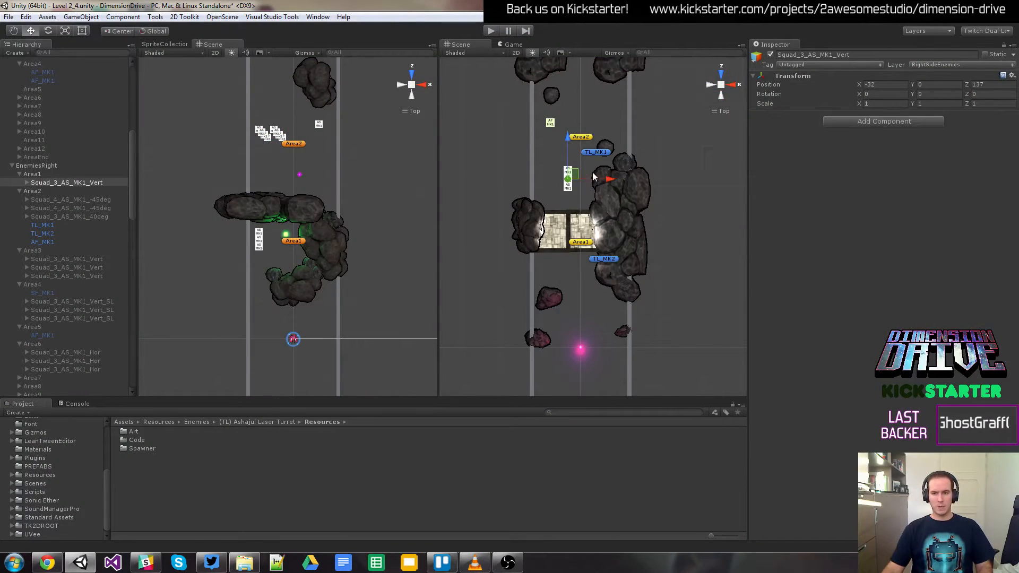
Step: Duplicate the Squad_3_AS_MK1_Vert squad in the right dimension's Area1 and name the copy Squad_3_AS_MK1_Vert
key("ctrl+d")
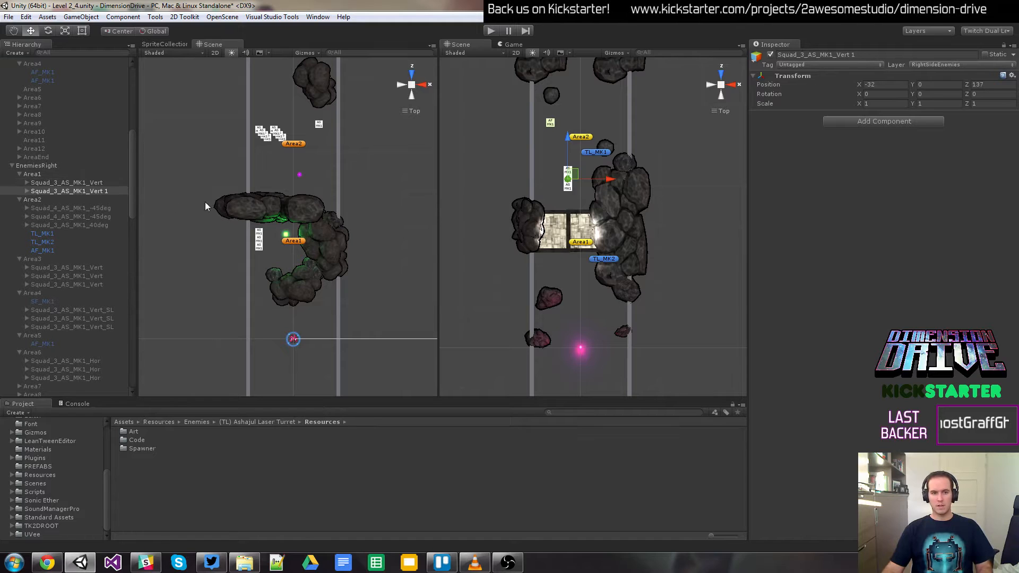
left_click(104, 191)
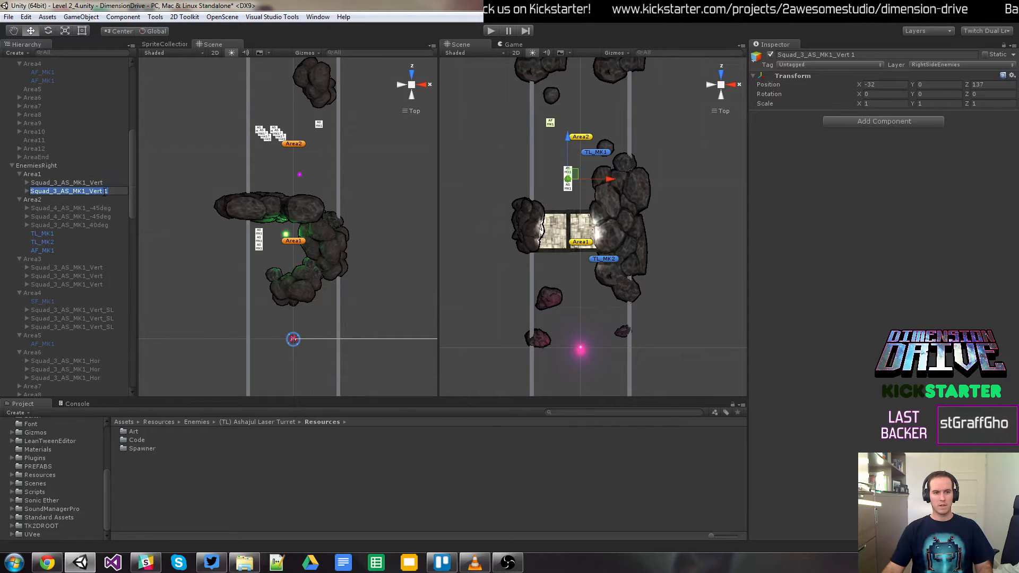
left_click_drag(102, 191, 139, 195)
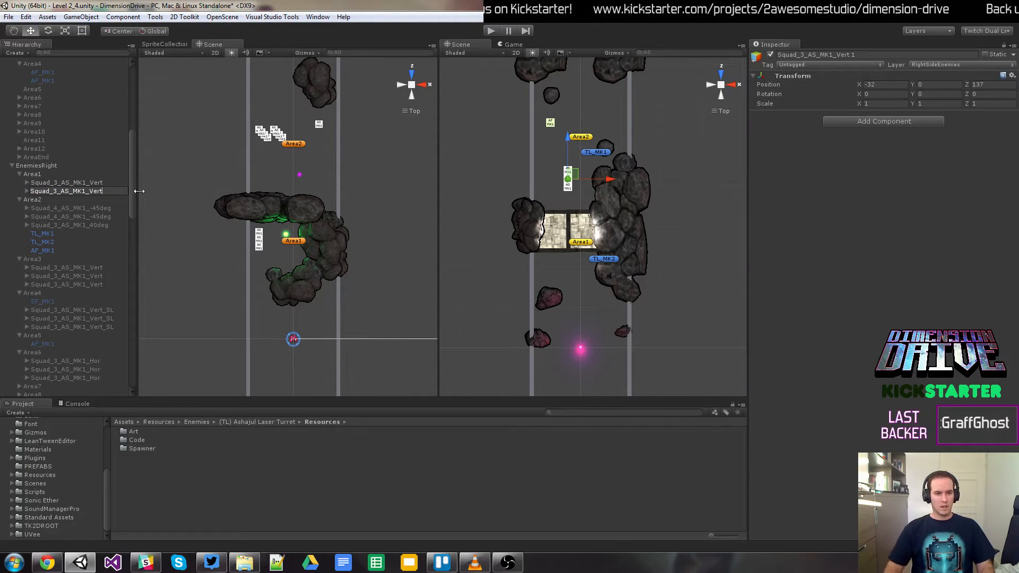
key("BackSpace")
key("Return")
Step: Examine which enemies and squads the EnemiesRight groups from Area8 through AreaEnd contain
scroll(80, 222, "down", 4)
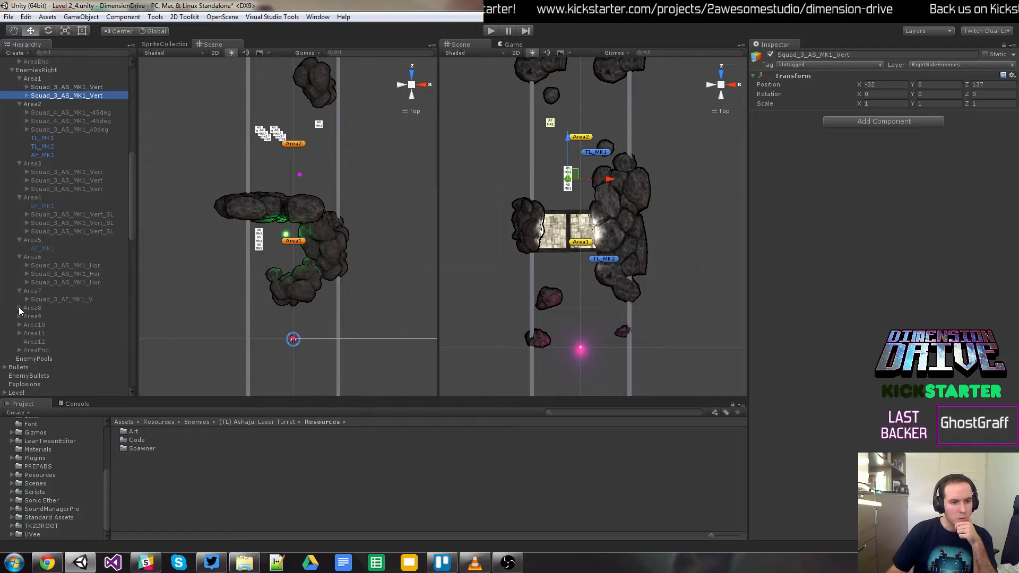
left_click(19, 308)
left_click(19, 333)
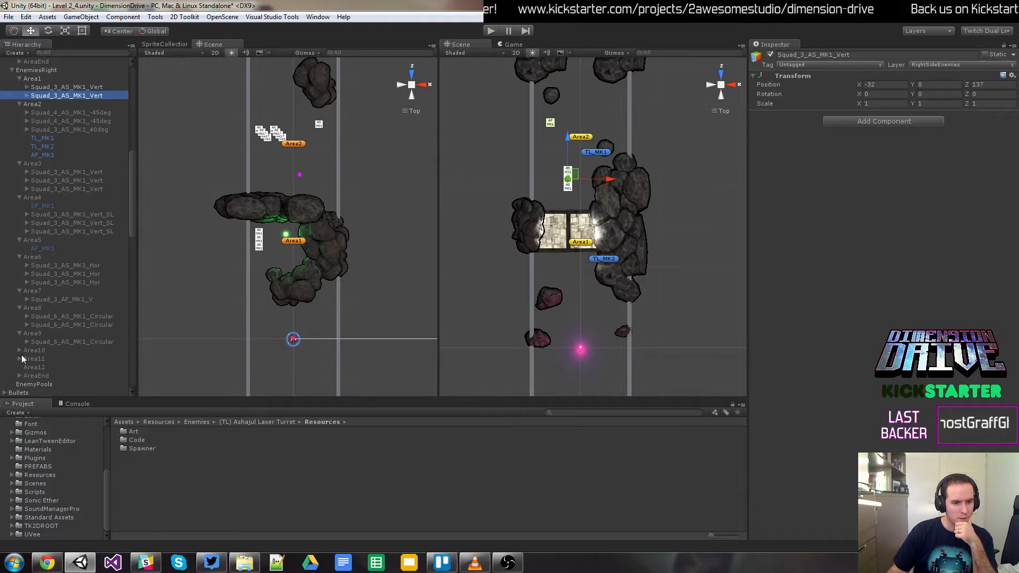
left_click(20, 348)
scroll(21, 332, "down", 3)
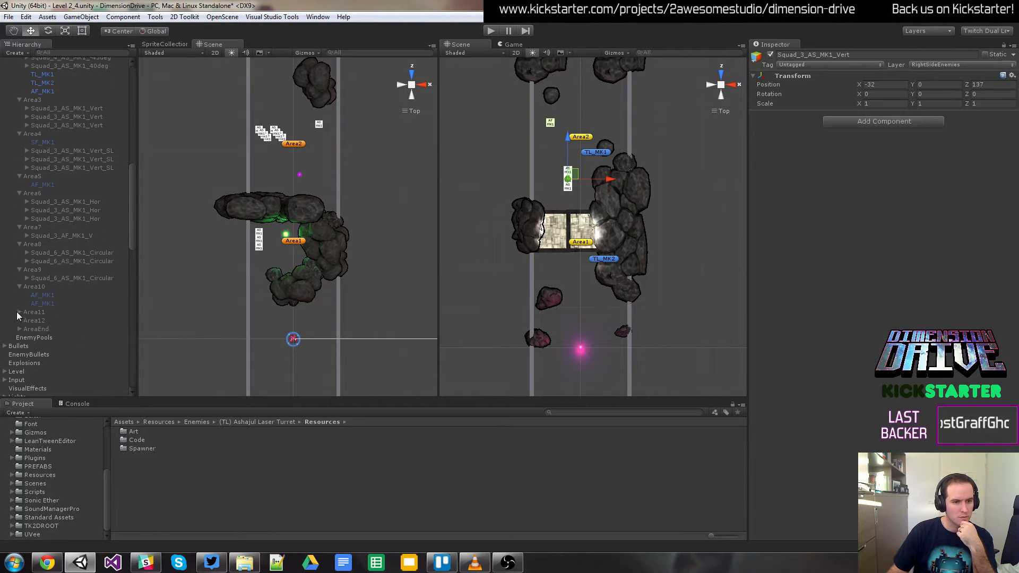
left_click(19, 313)
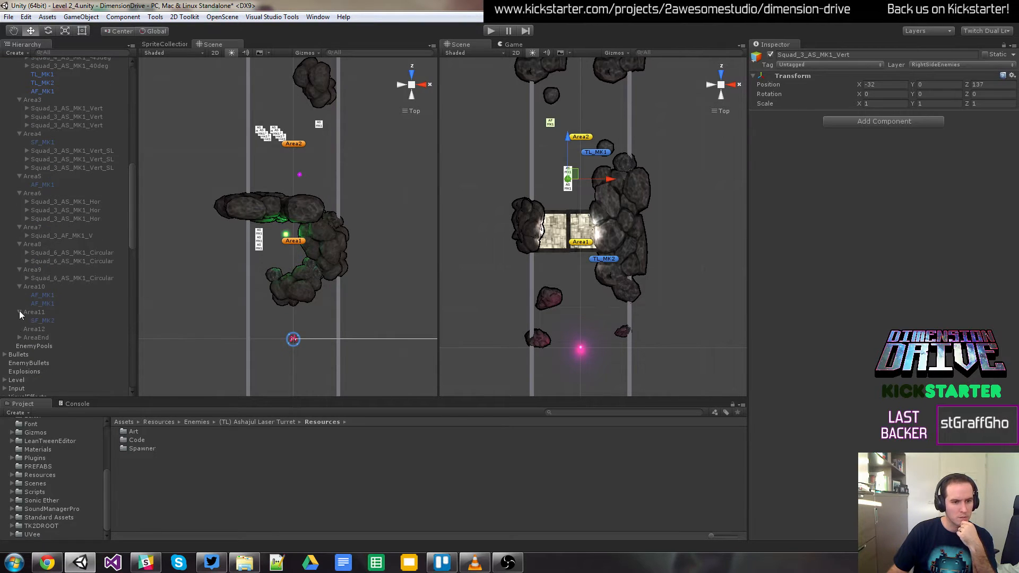
left_click(19, 338)
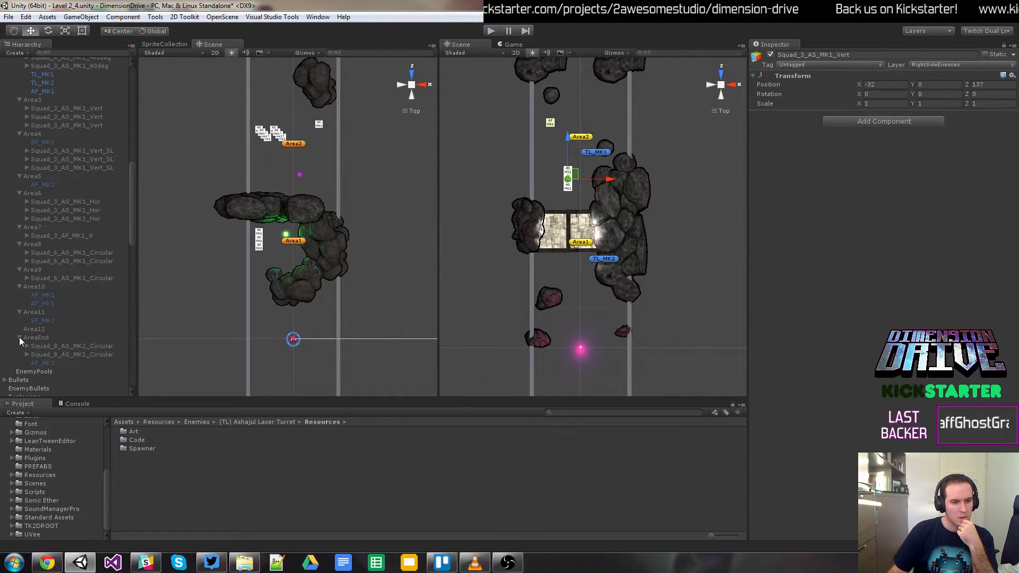
scroll(22, 341, "up", 4)
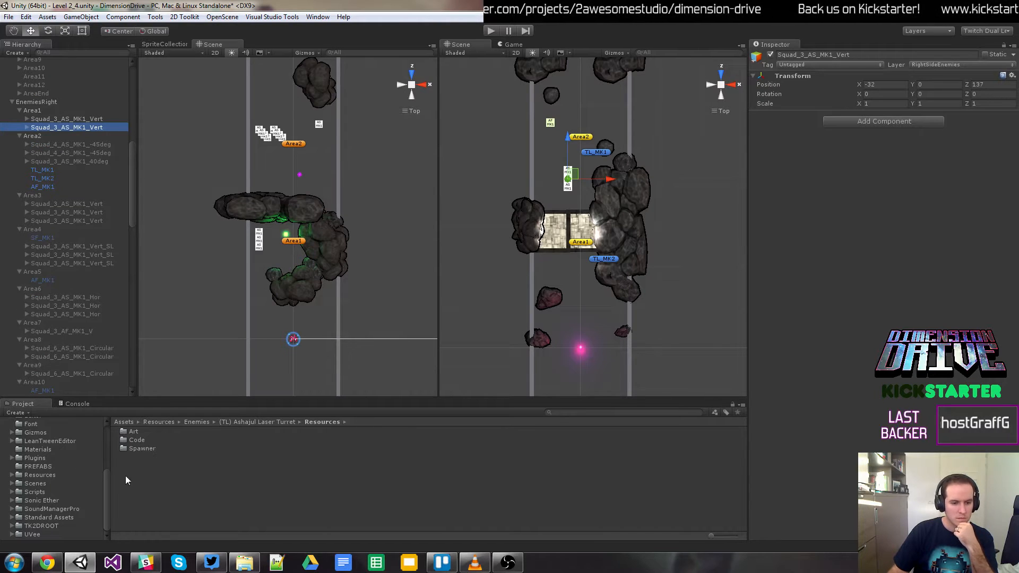
Step: Open the Spawner folder inside the (AS) Ashajul Scout enemy's Resources in the project assets
mouse_move(106, 498)
left_mouse_down()
mouse_move(106, 487)
mouse_move(107, 497)
left_mouse_up()
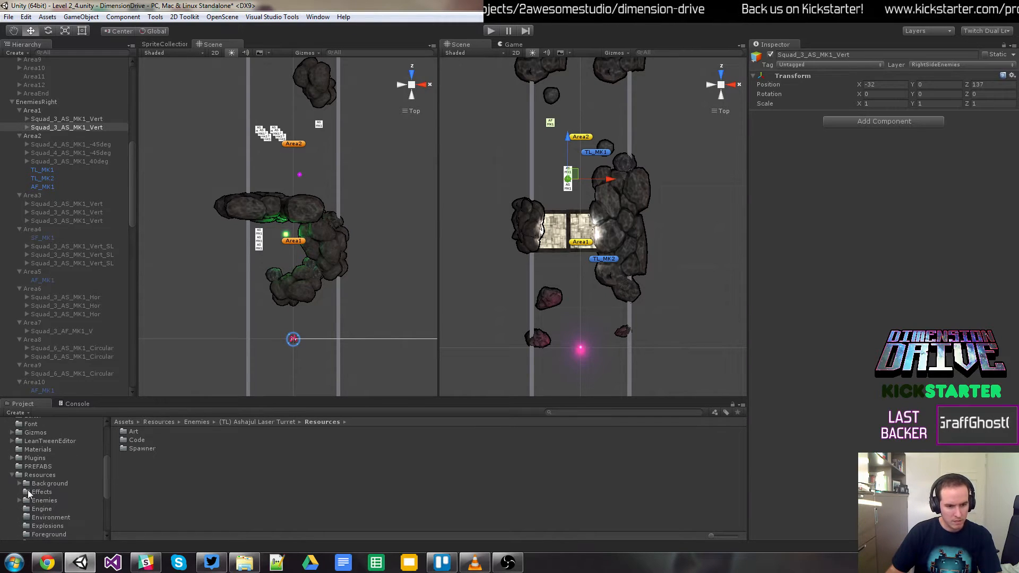
left_click(46, 524)
left_click(46, 503)
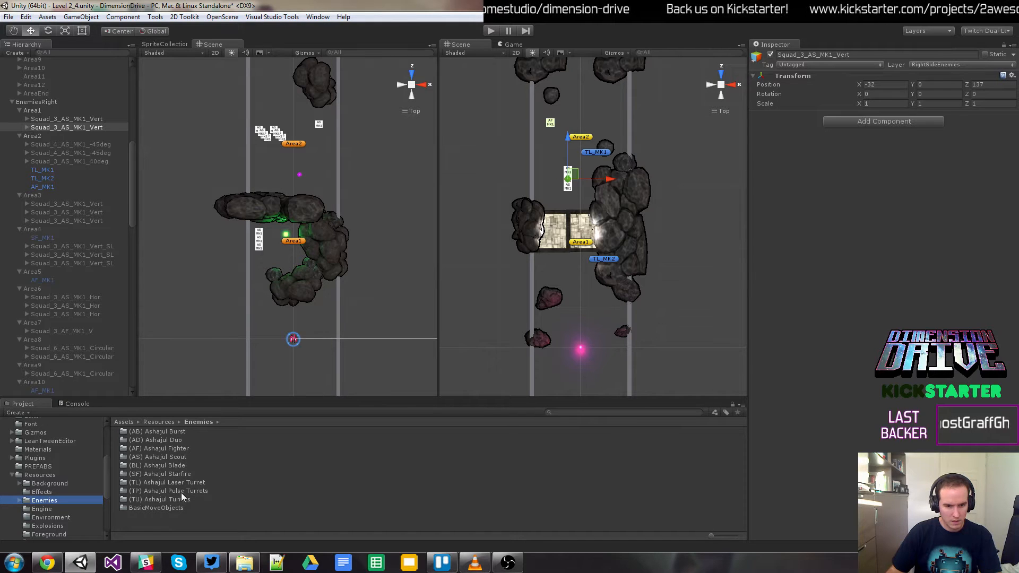
double_click(180, 457)
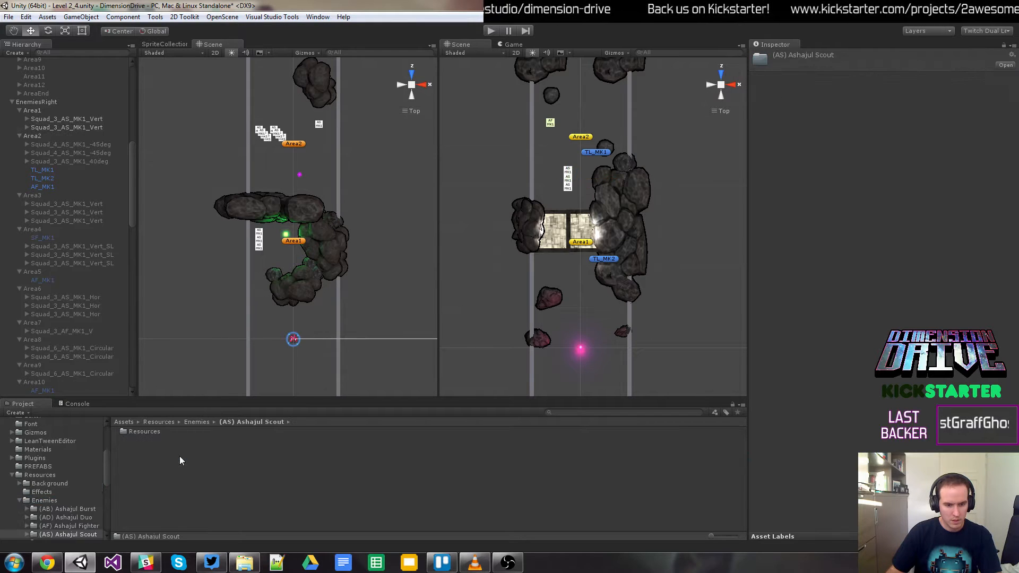
double_click(136, 431)
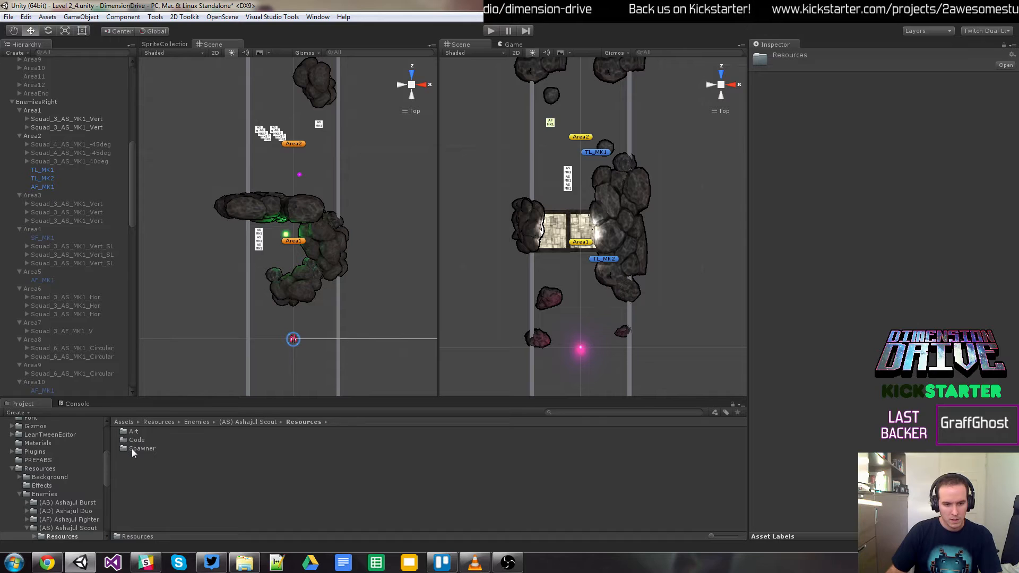
double_click(131, 449)
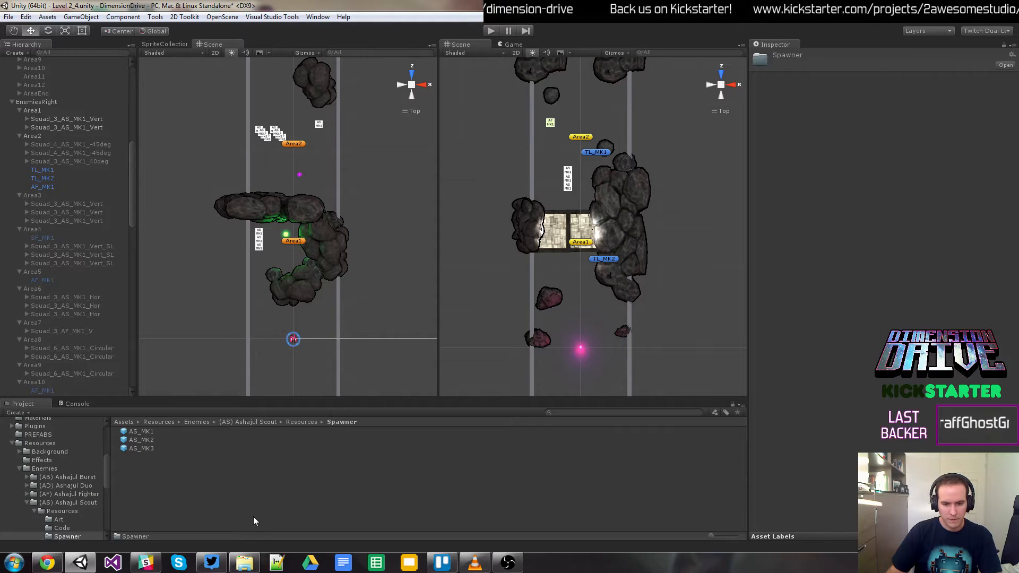
Step: Add an AS_MK2 spawner to Area1 under EnemiesRight and position it at X -8, Z 139
left_click(144, 450)
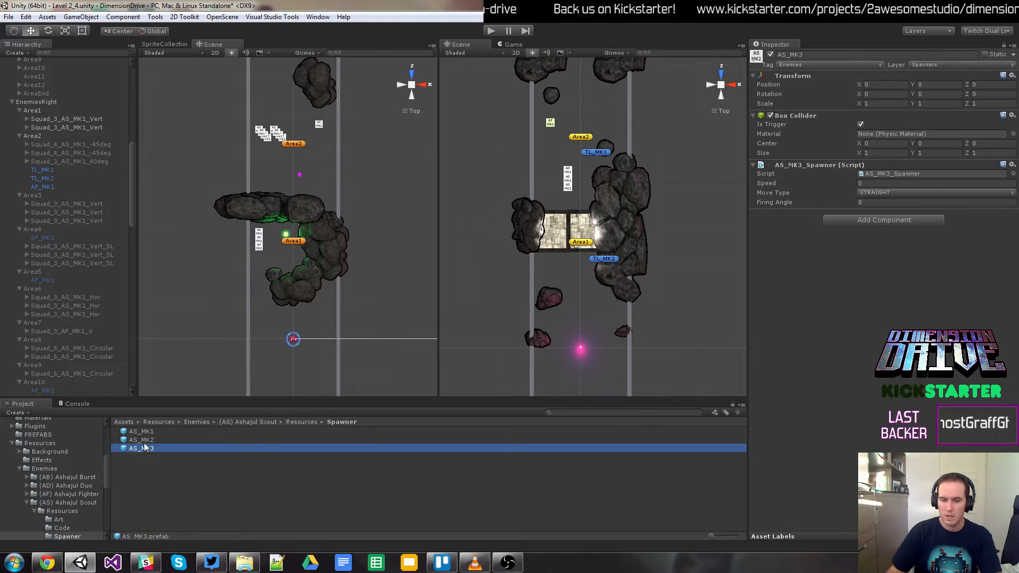
left_click(144, 441)
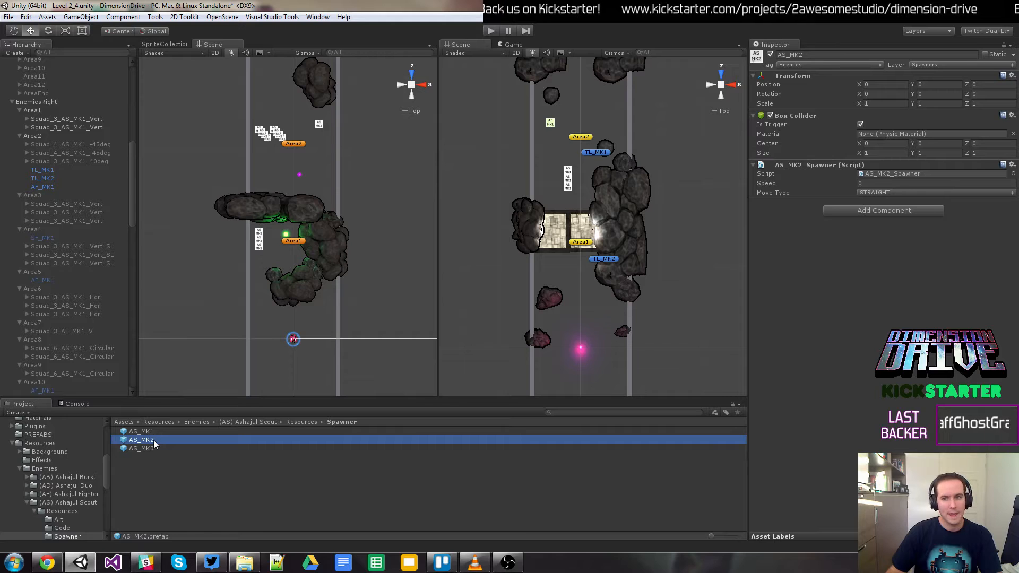
left_click_drag(130, 412, 70, 165)
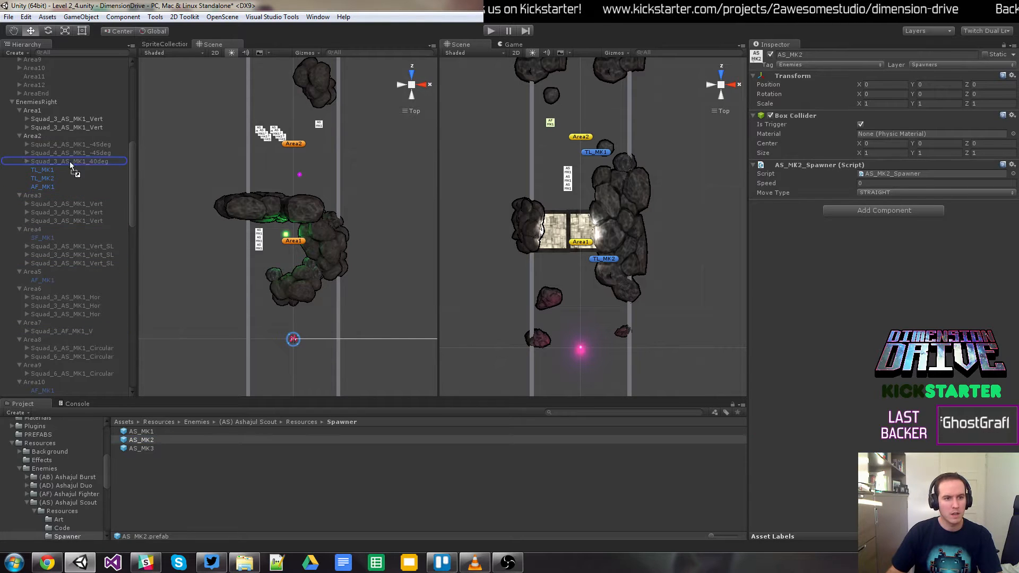
left_click_drag(50, 111, 49, 110)
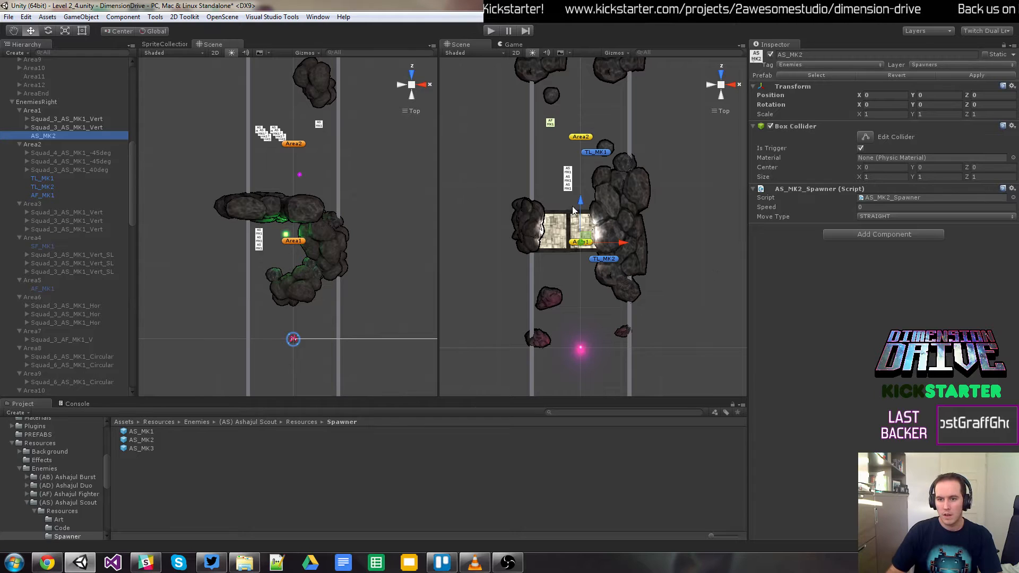
left_click_drag(580, 203, 583, 186)
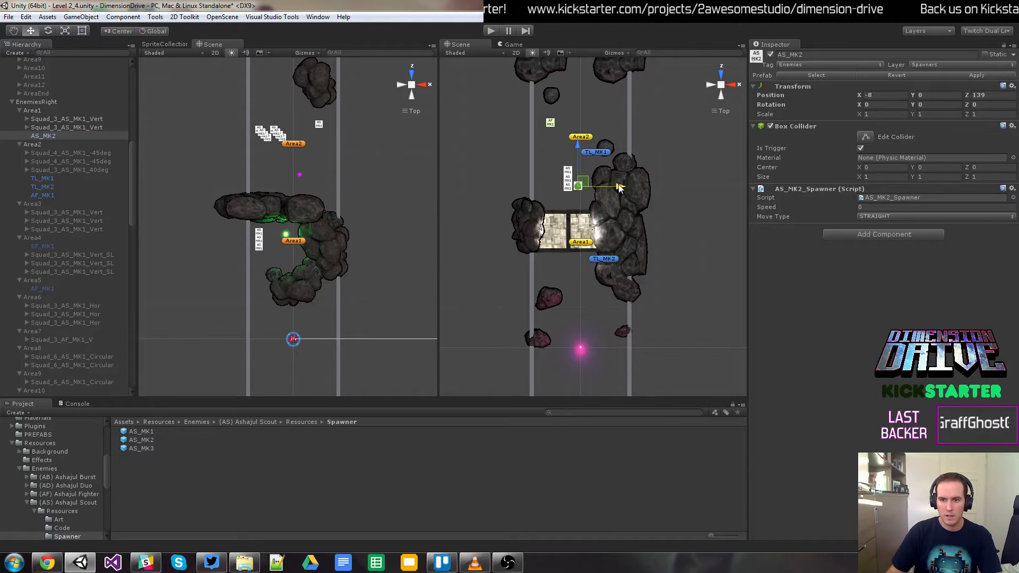
Step: Spread Area1's two Squad_3_AS_MK1_Vert squads to X -70 and X 0, and move AS_MK2 between them to X -32
left_click(94, 120)
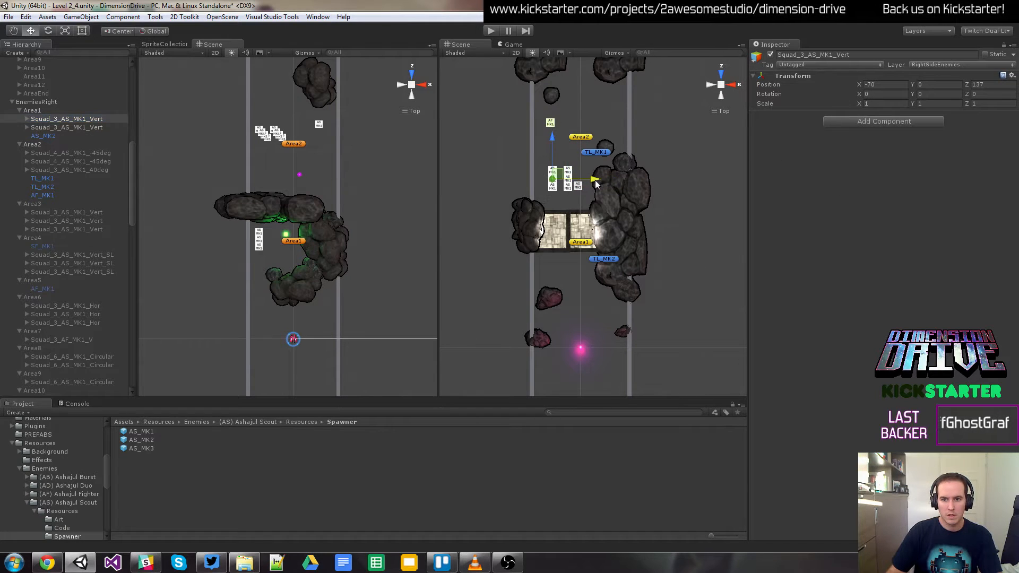
left_click(92, 129)
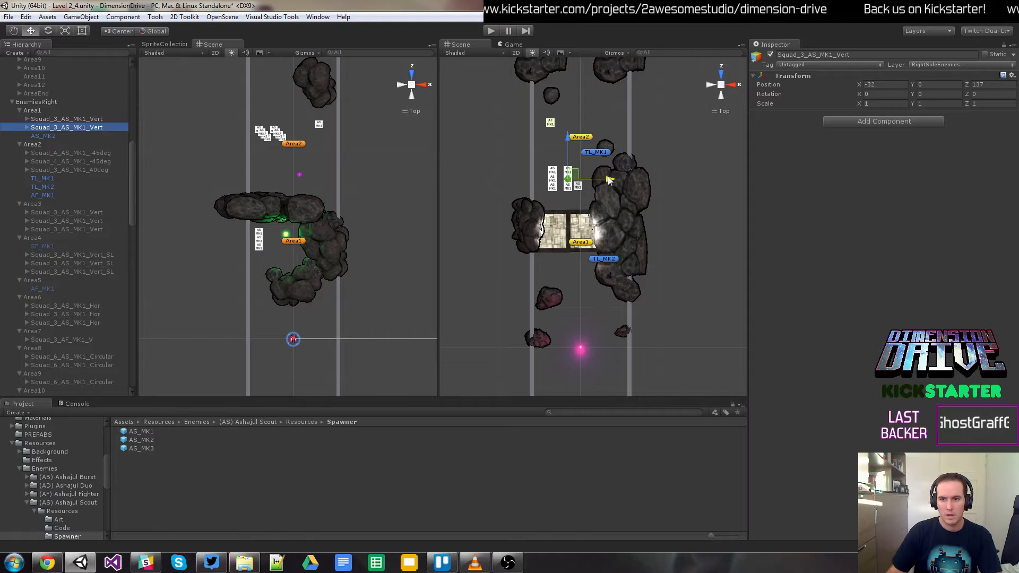
left_click_drag(610, 180, 624, 180)
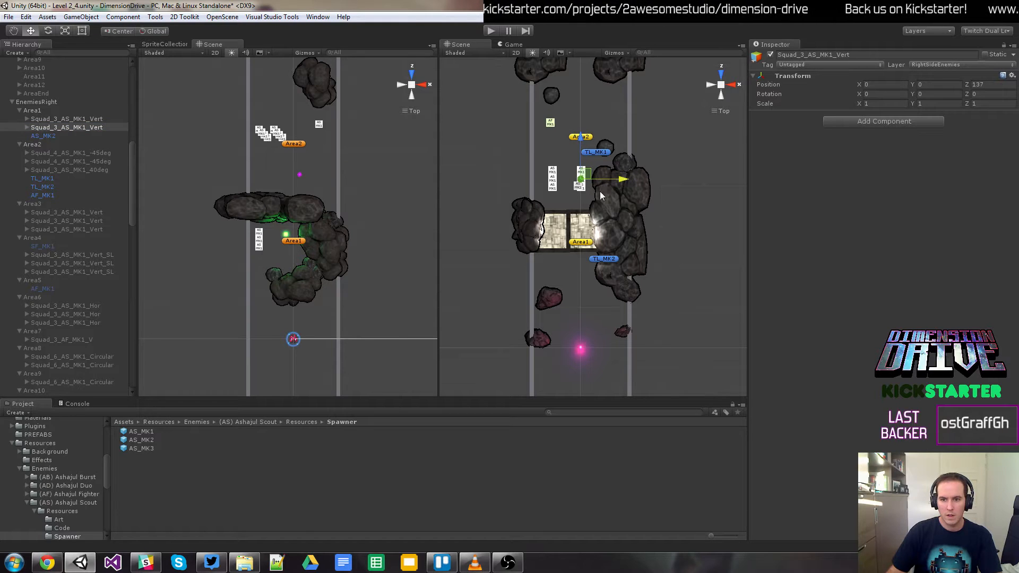
left_click(53, 136)
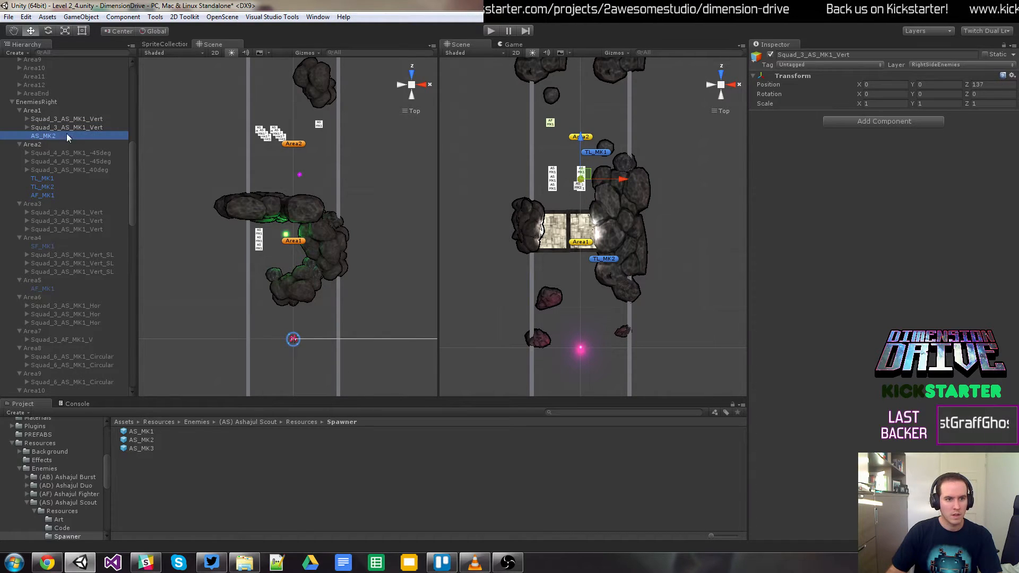
left_click_drag(620, 188, 612, 188)
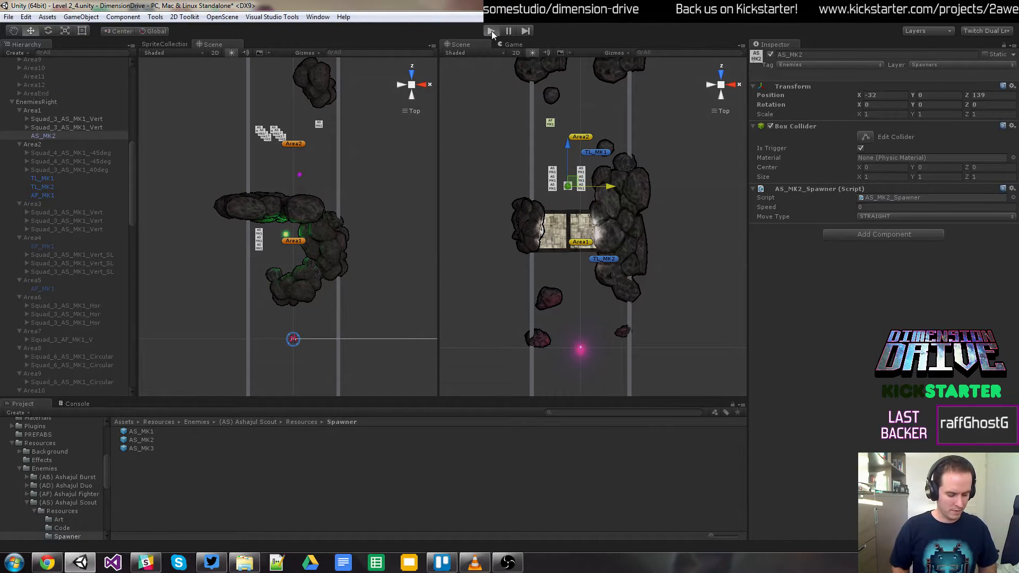
Step: Playtest the level against the new right-dimension Area1 enemies and end the run
left_click(492, 31)
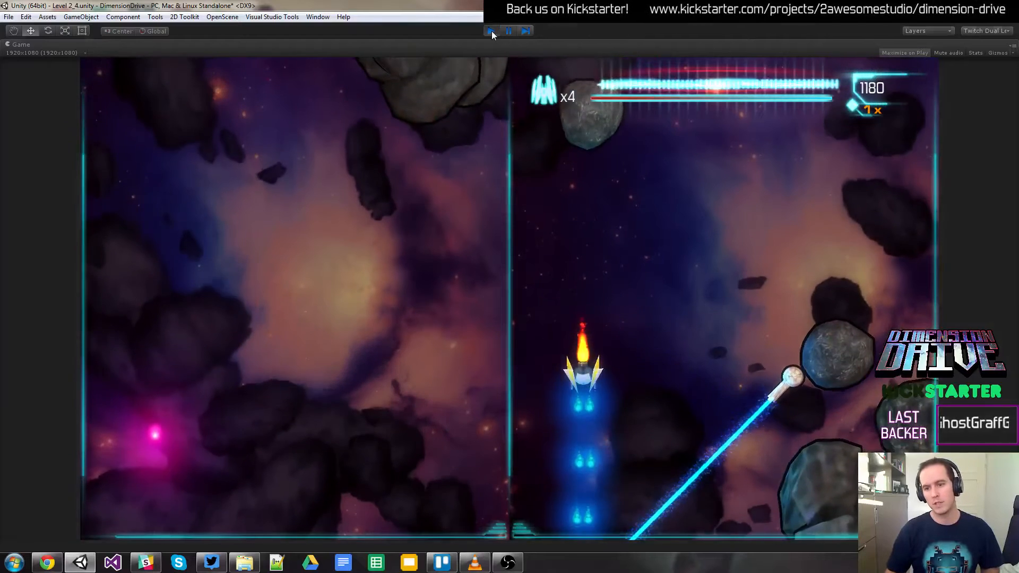
left_click(492, 31)
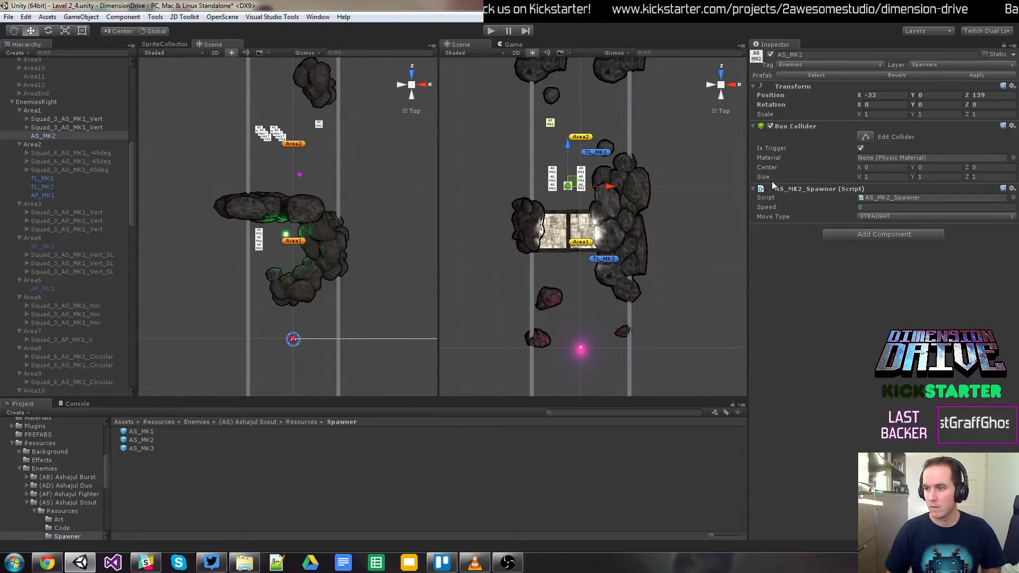
Step: Save the scene and restart Unity with the DimensionDrive project, dismissing the editor update notice
left_click(9, 17)
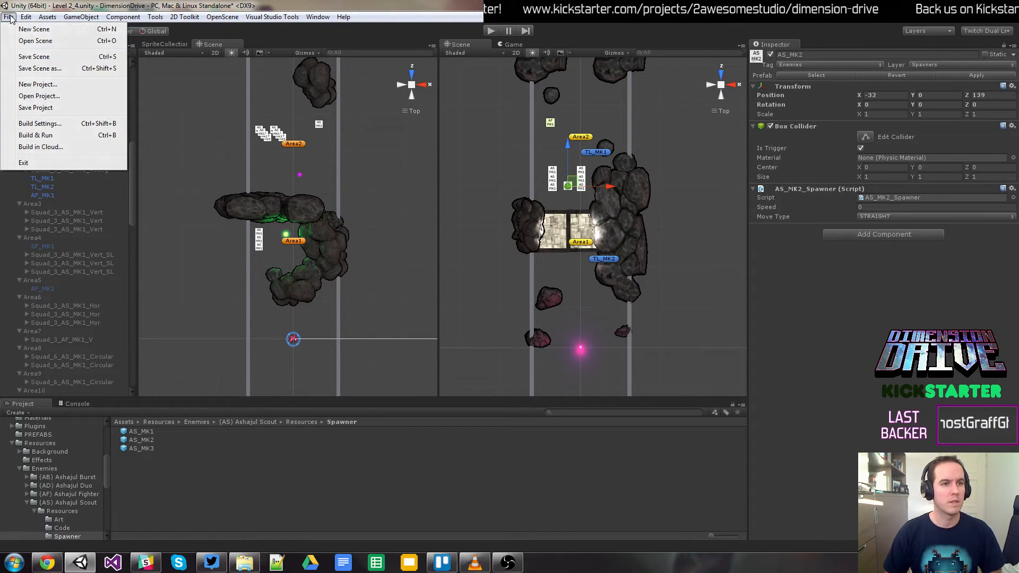
left_click(23, 62)
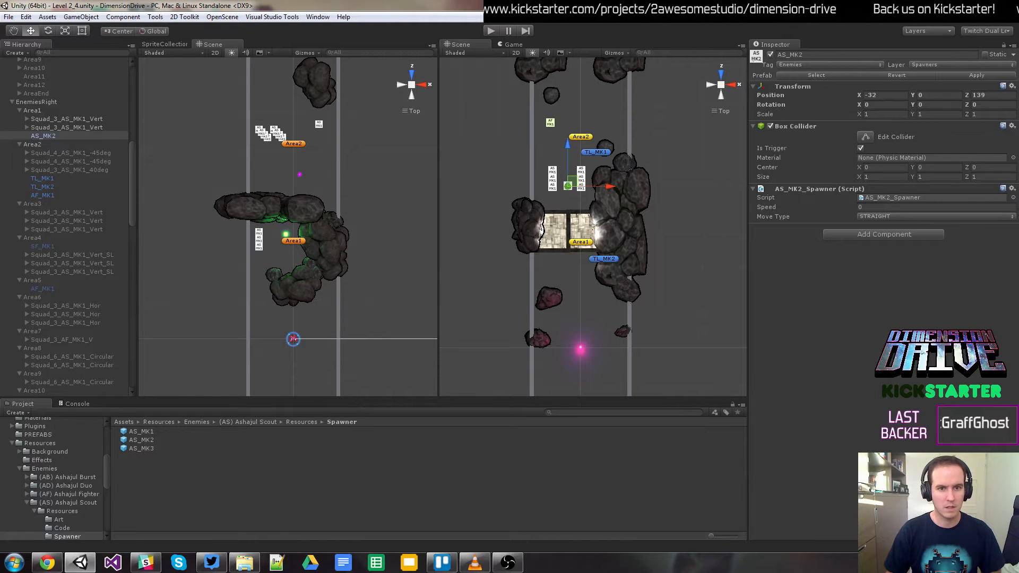
left_click(1006, 5)
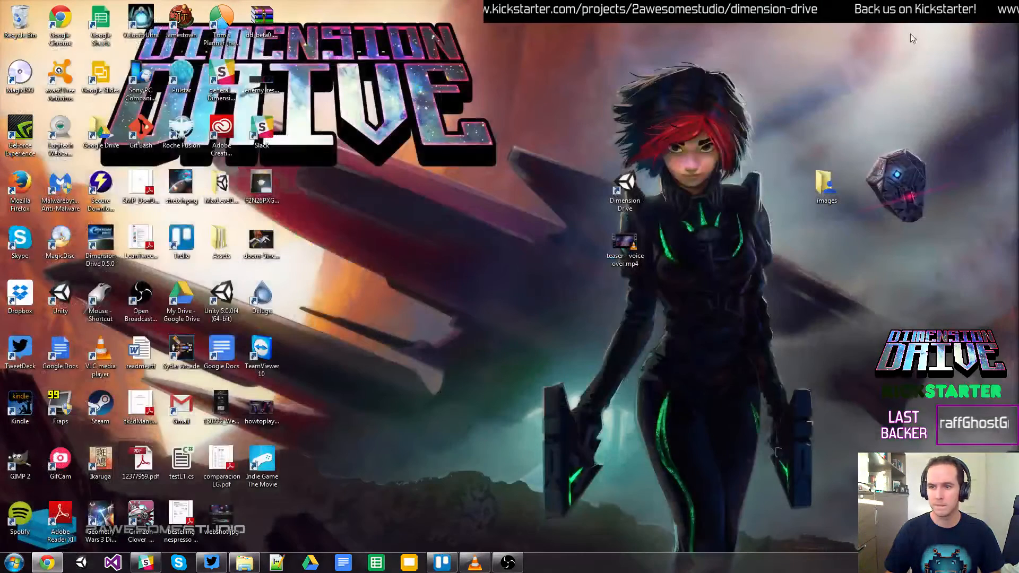
left_click(80, 562)
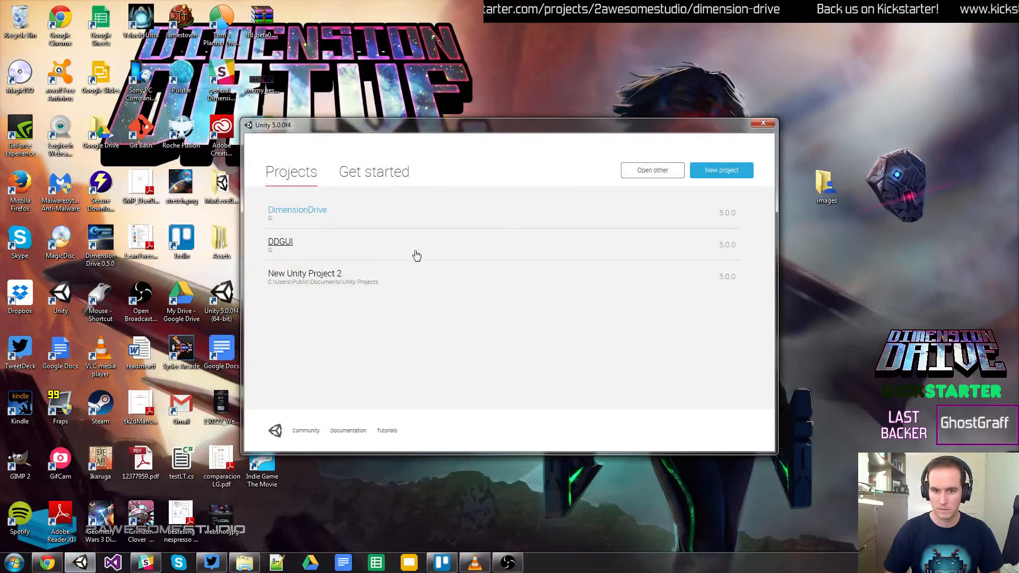
left_click(301, 210)
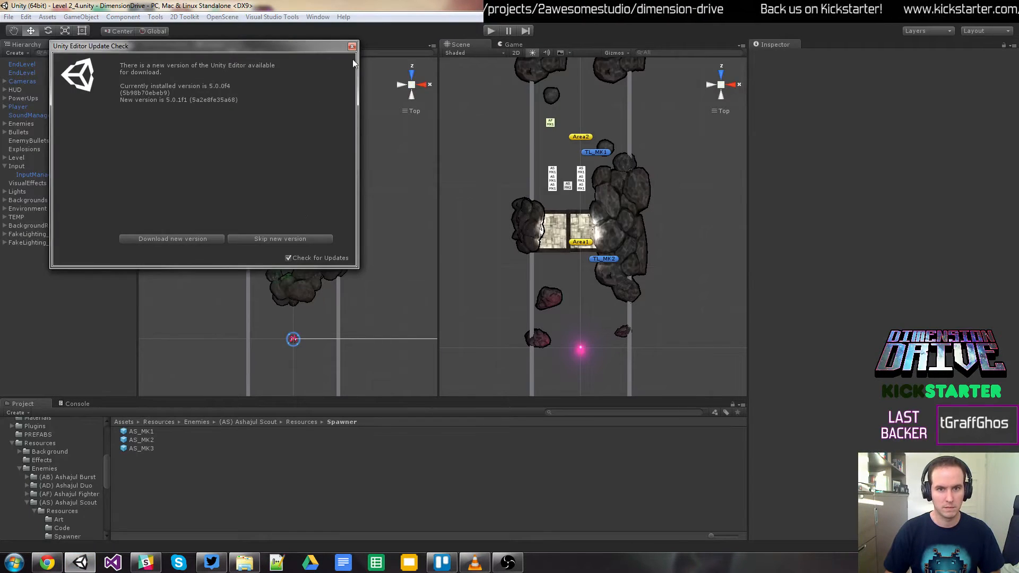
left_click(352, 46)
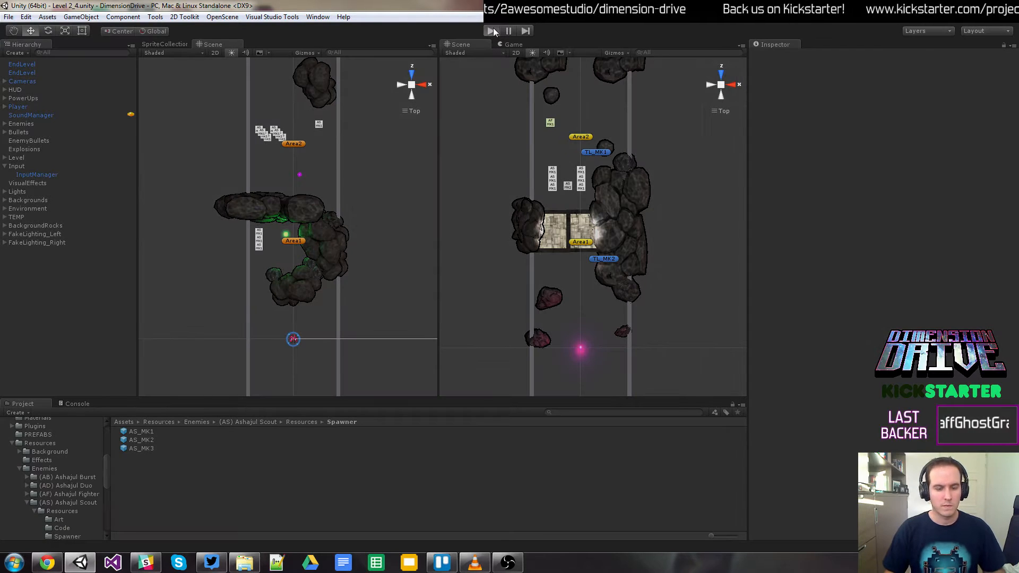
Step: Playtest the level in the reopened project, pause in the right dimension, and restart the level
left_click(492, 31)
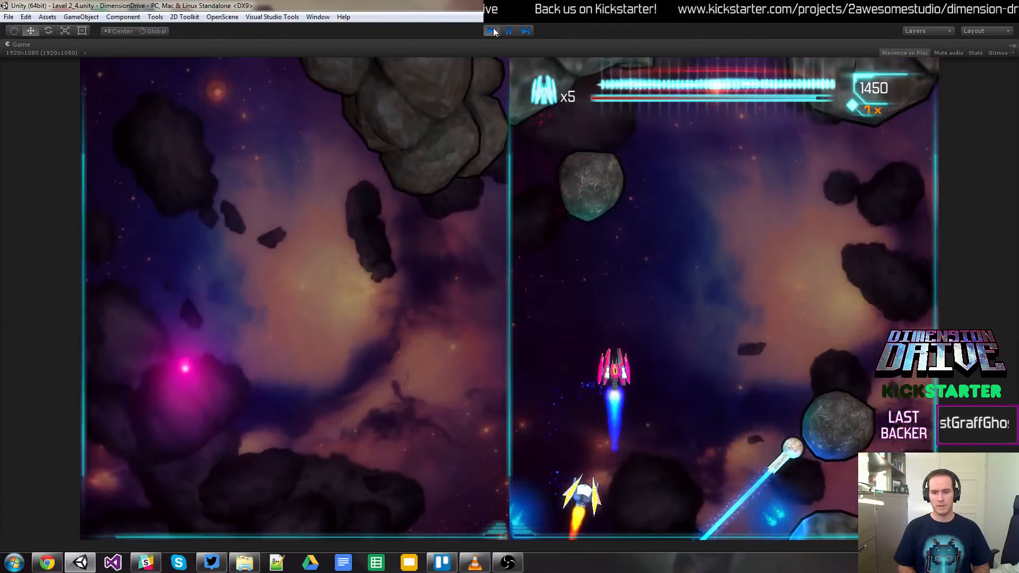
key("Escape")
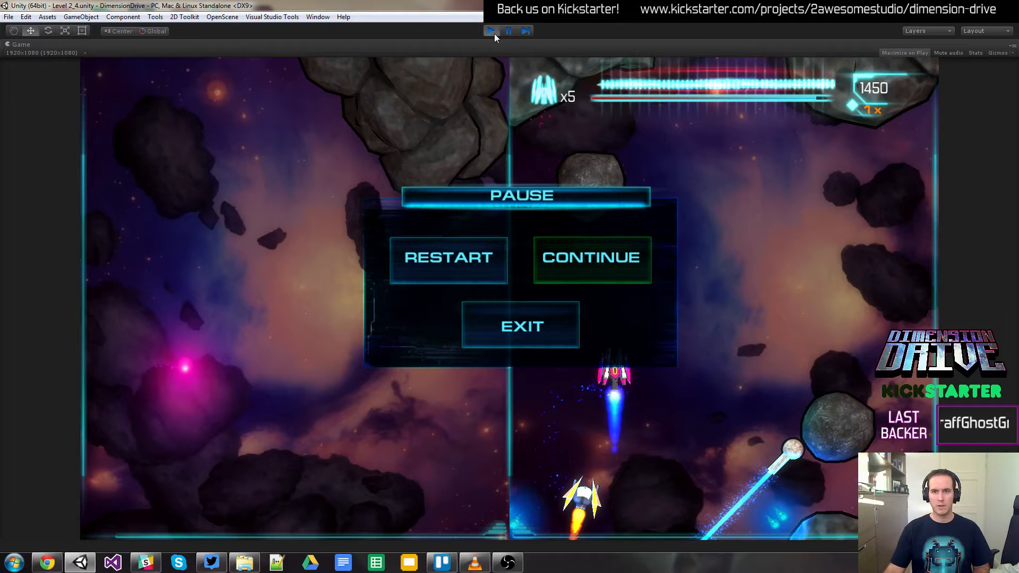
left_click(498, 260)
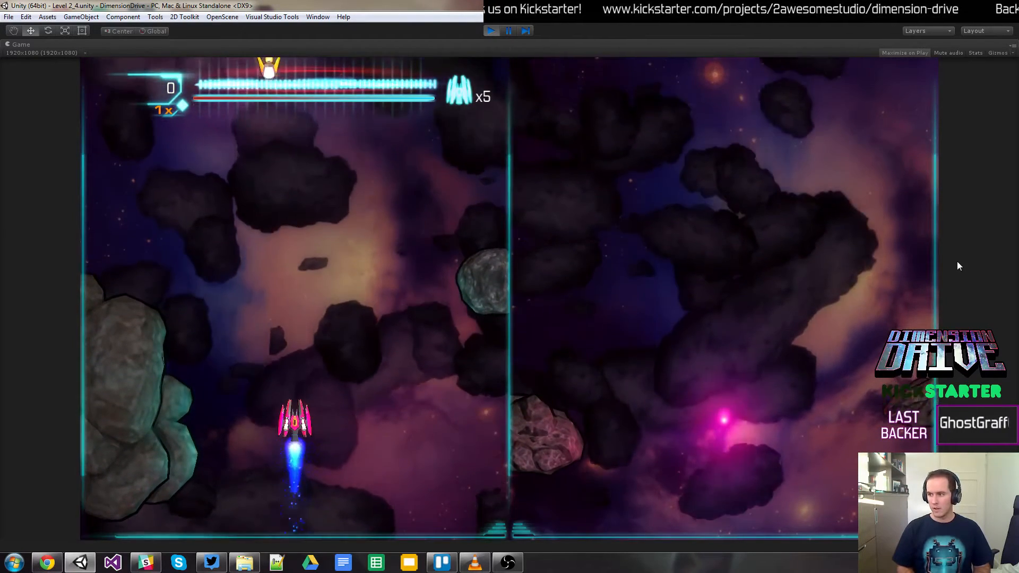
Step: Playtest the opening of the restarted level, shooting the first left-dimension squad, and end the run
key("Left")
key("Up")
key("space")
key("Right")
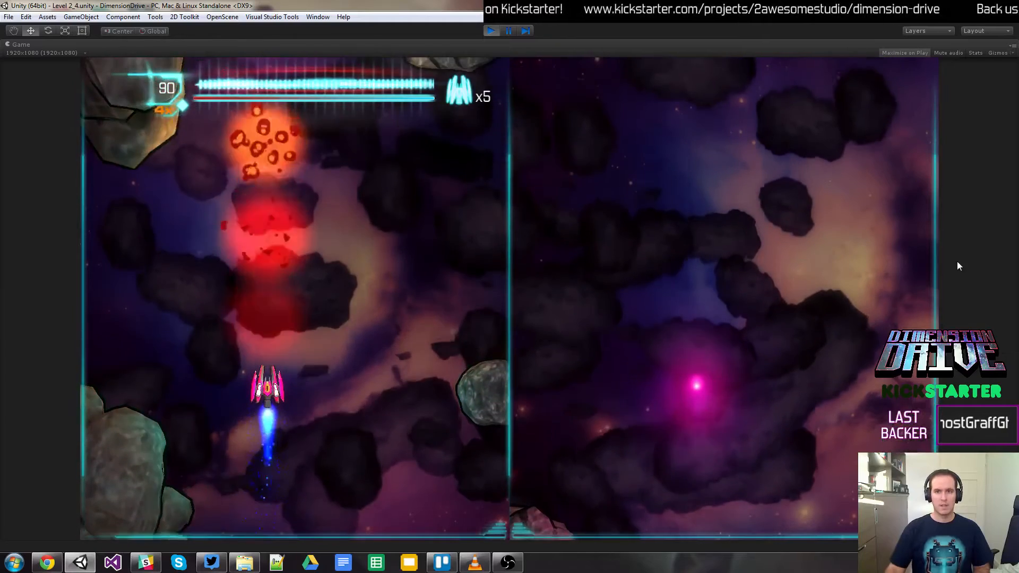
left_click(491, 30)
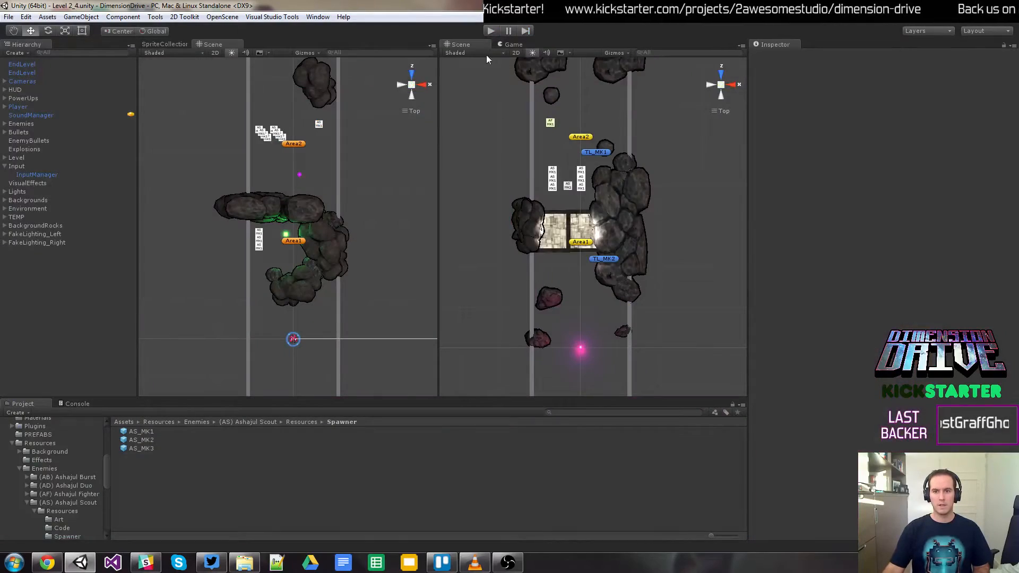
Step: Start a new playtest, destroy Area1's left-dimension squad, and shift to the right dimension
left_click(489, 31)
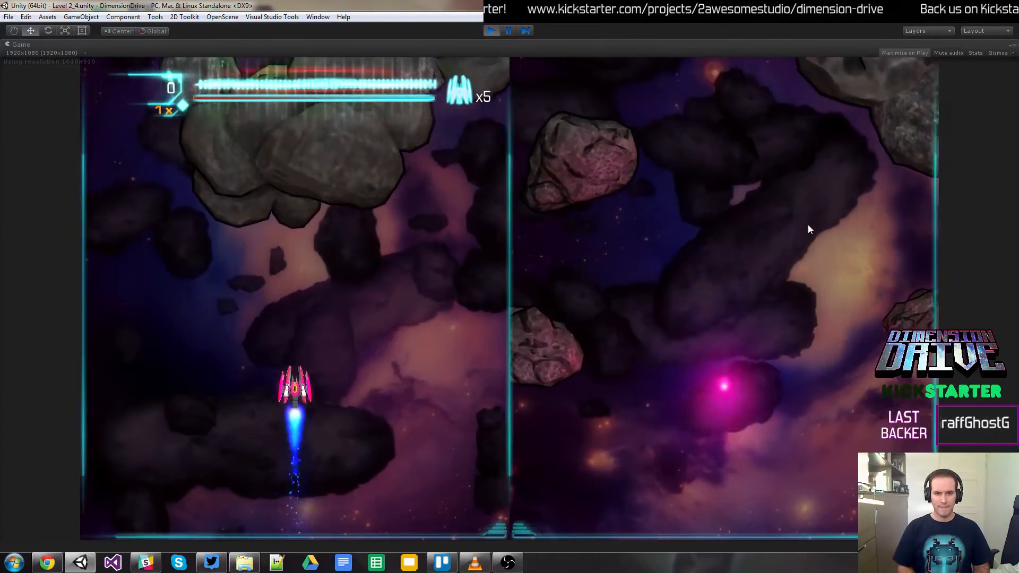
key("Left")
key("Down")
key("Up")
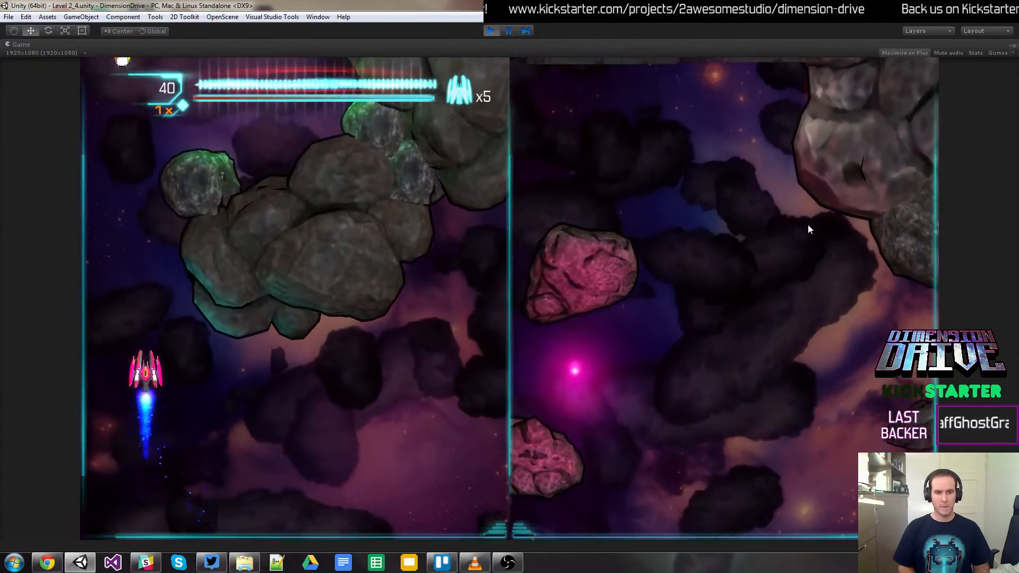
key("Up")
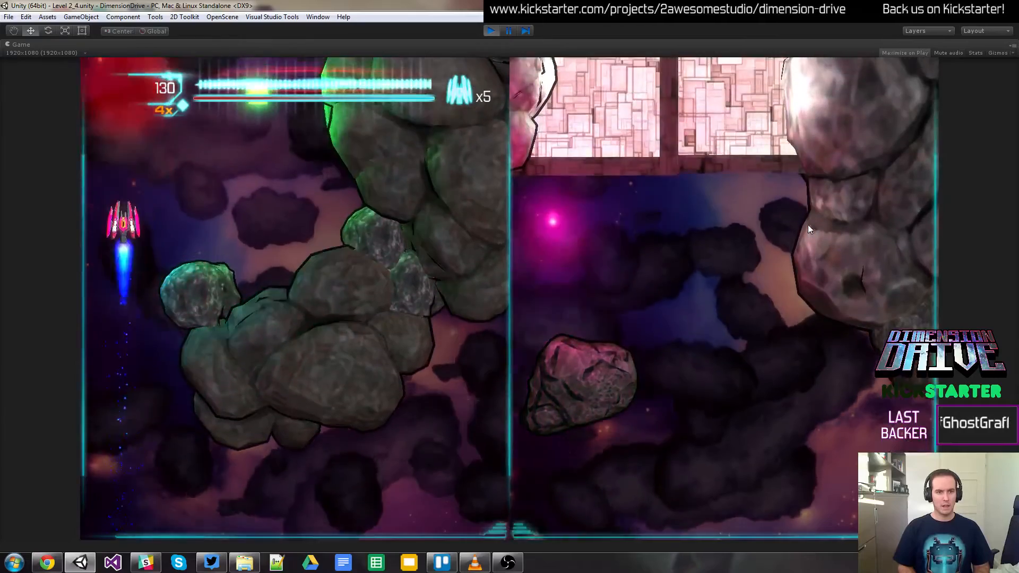
key("Right")
key("Down")
key("space")
key("shift")
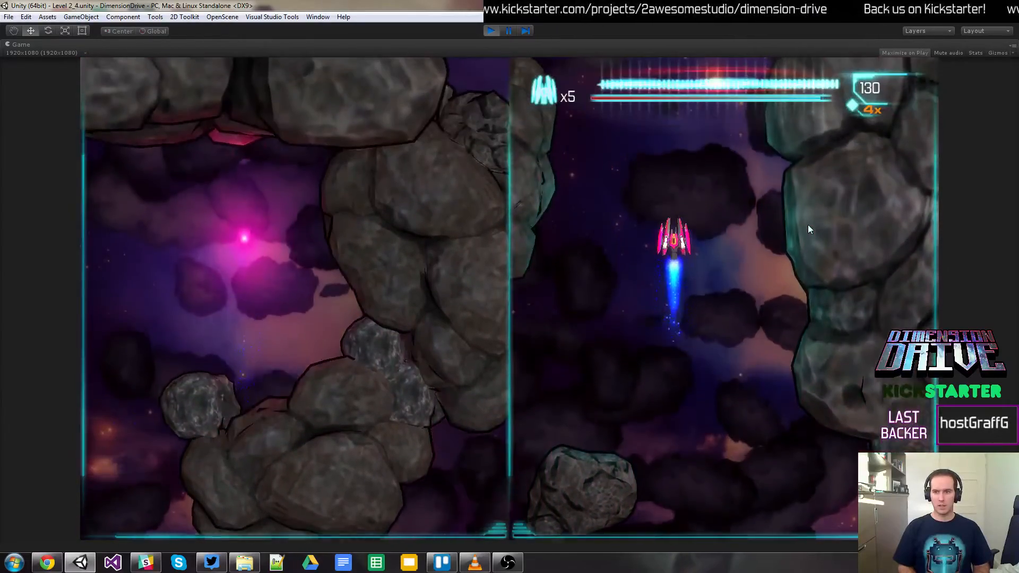
Step: Fight the right-dimension Area1 squads in the playtest and shift back to the left dimension above the rock barrier
key("Up")
key("Left")
key("Down")
key("space")
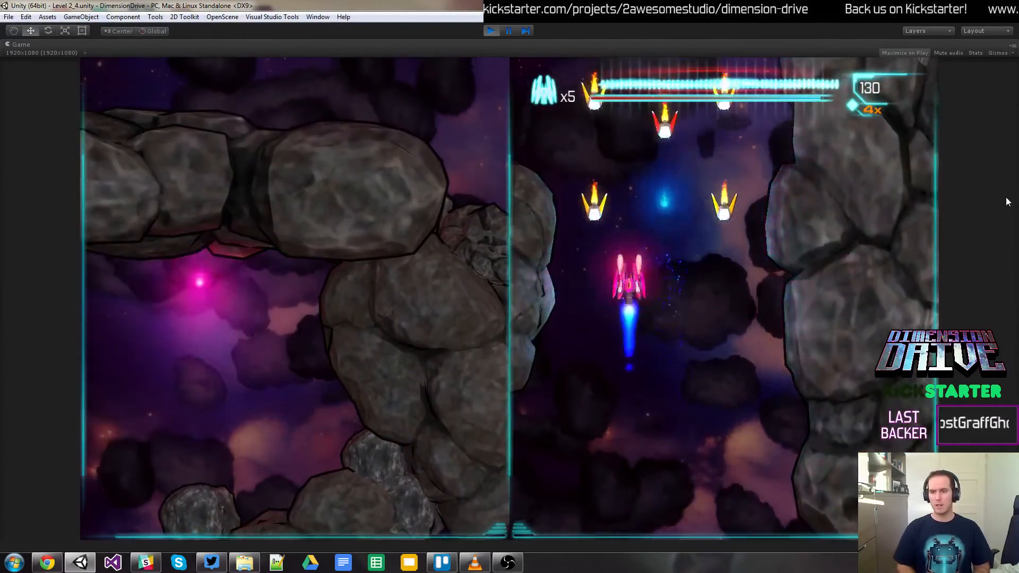
key("Right")
key("Left")
key("Down")
key("space")
key("Up")
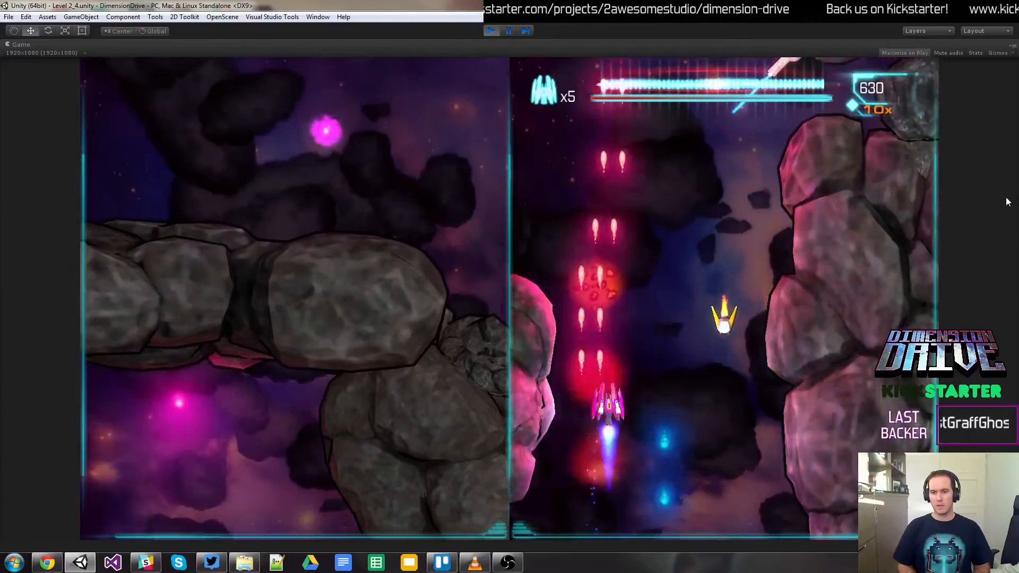
key("Right")
key("Down")
key("space")
key("Up")
key("Left")
key("shift")
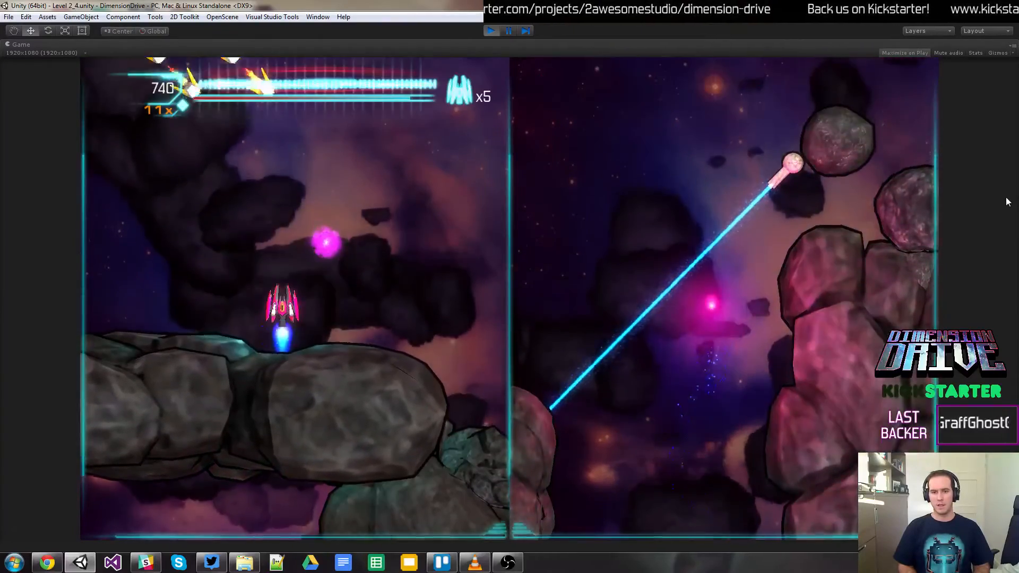
Step: Test the left-dimension Area2 squads against the right-dimension AF_MK1, pause the game, and end the run
key("Right")
key("Up")
key("Down")
key("Left")
key("space")
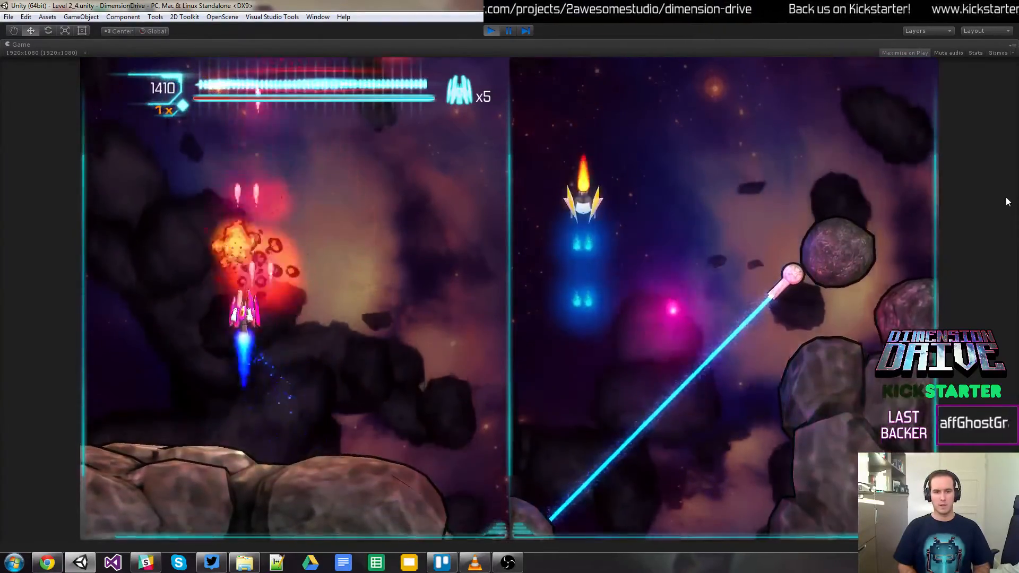
key("Down")
key("Right")
key("Up")
key("Escape")
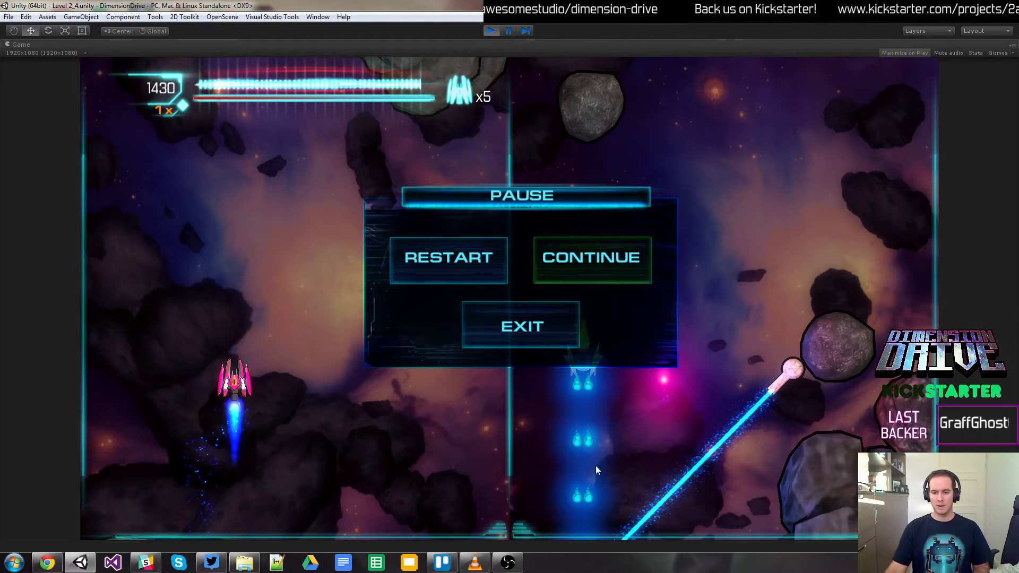
left_click(495, 30)
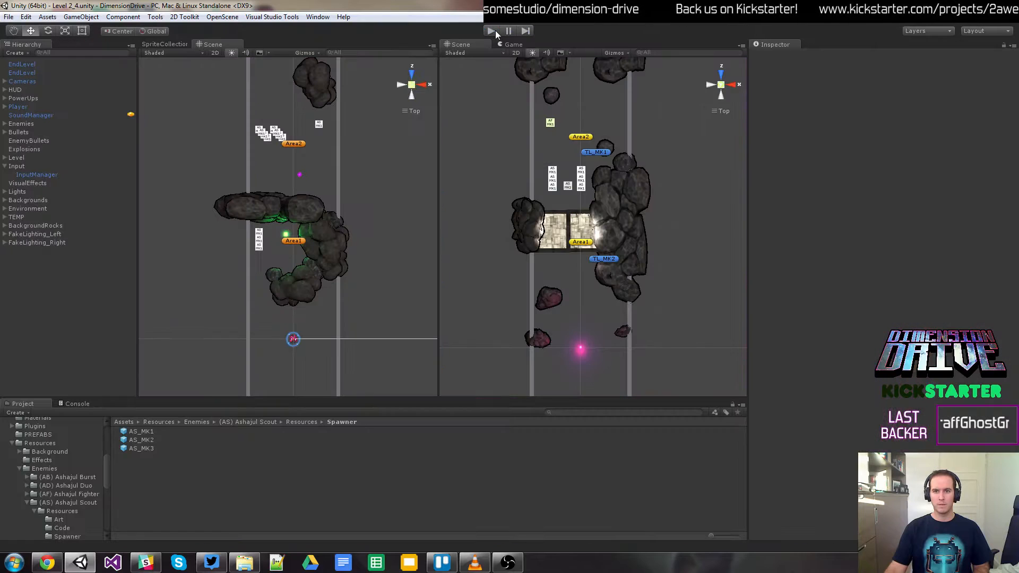
Step: Move the small Rock 01 prefab above Area2 in the right dimension across to X 62
left_click(551, 123)
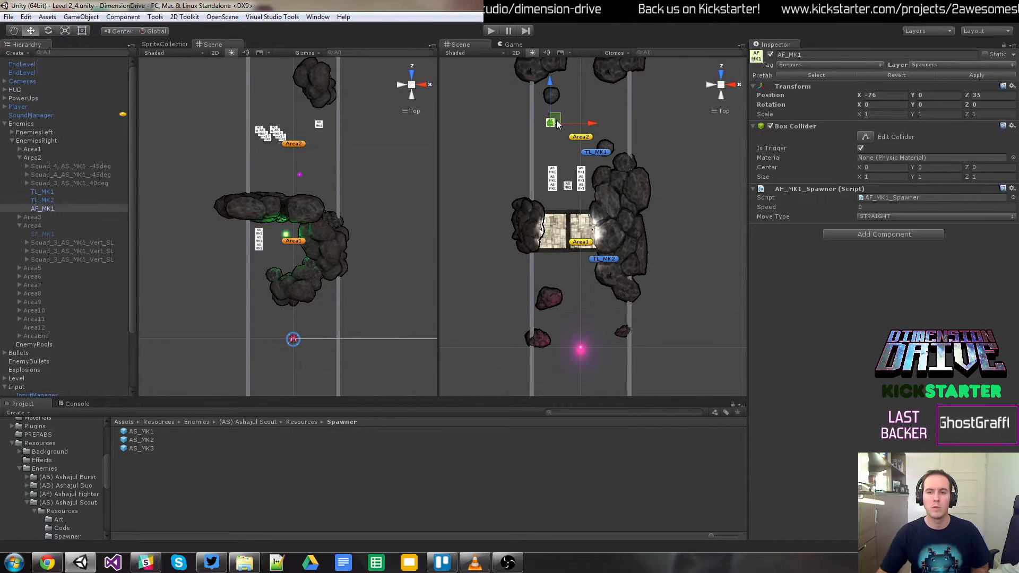
left_click(557, 97)
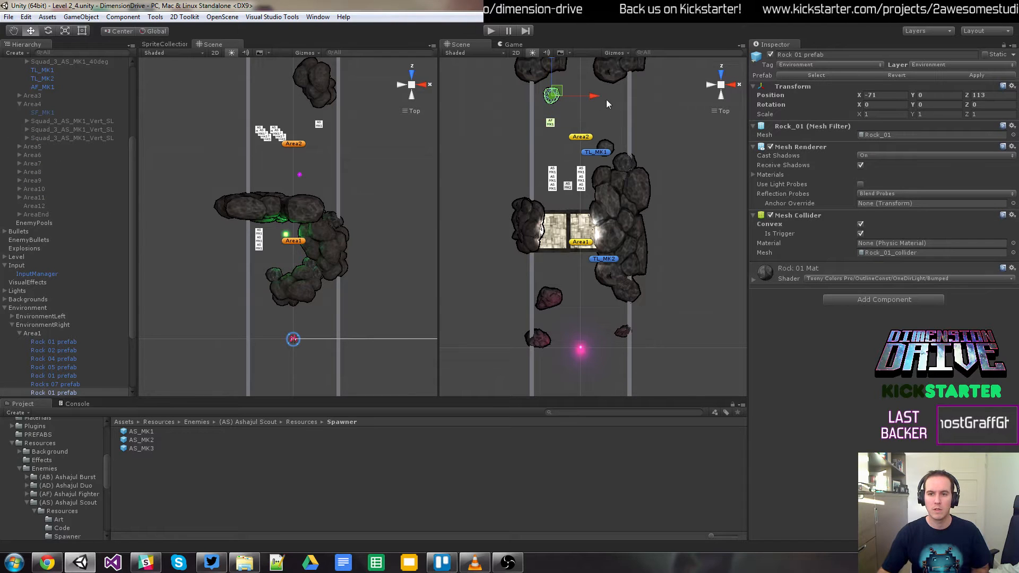
left_click_drag(594, 98, 648, 105)
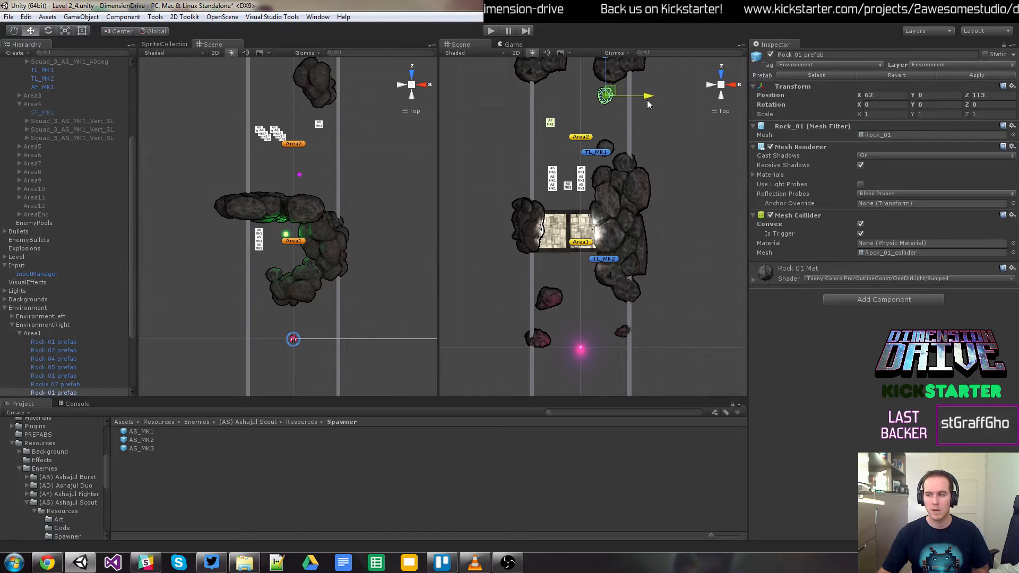
Step: Reposition the right-dimension Area2 AF_MK1 spawner to X -60, Z 108
left_click(549, 125)
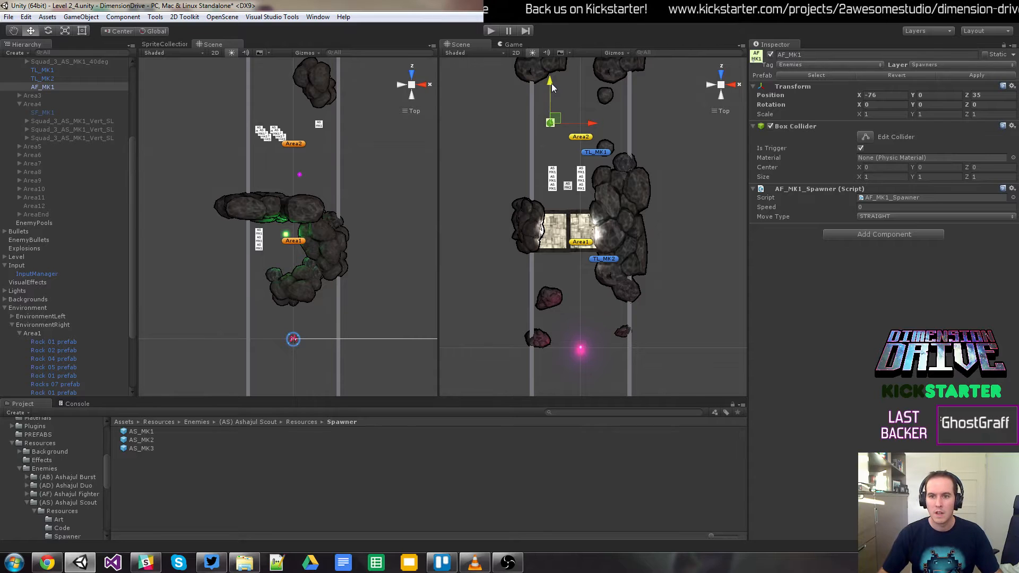
left_click_drag(552, 84, 549, 53)
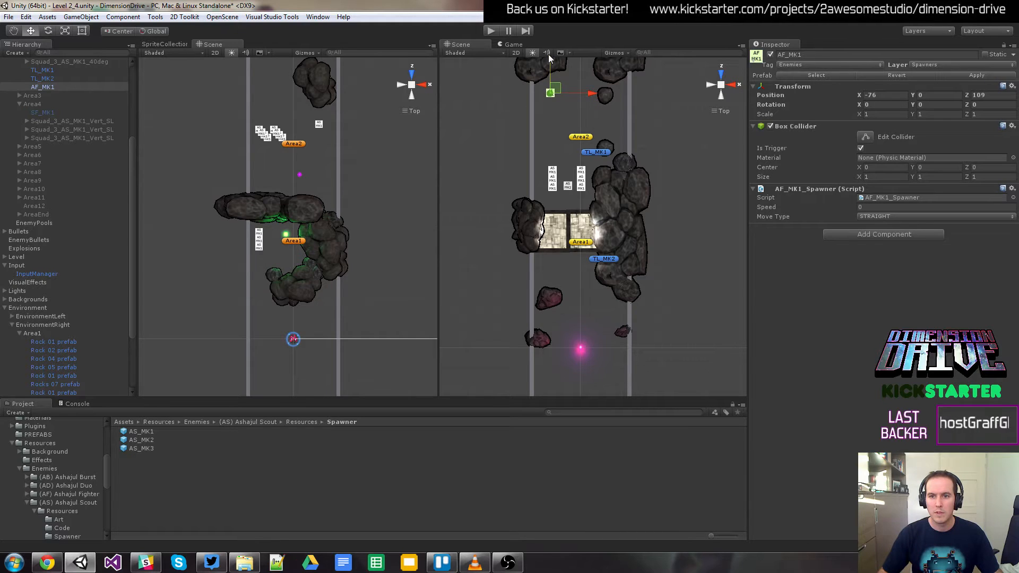
mouse_move(507, 563)
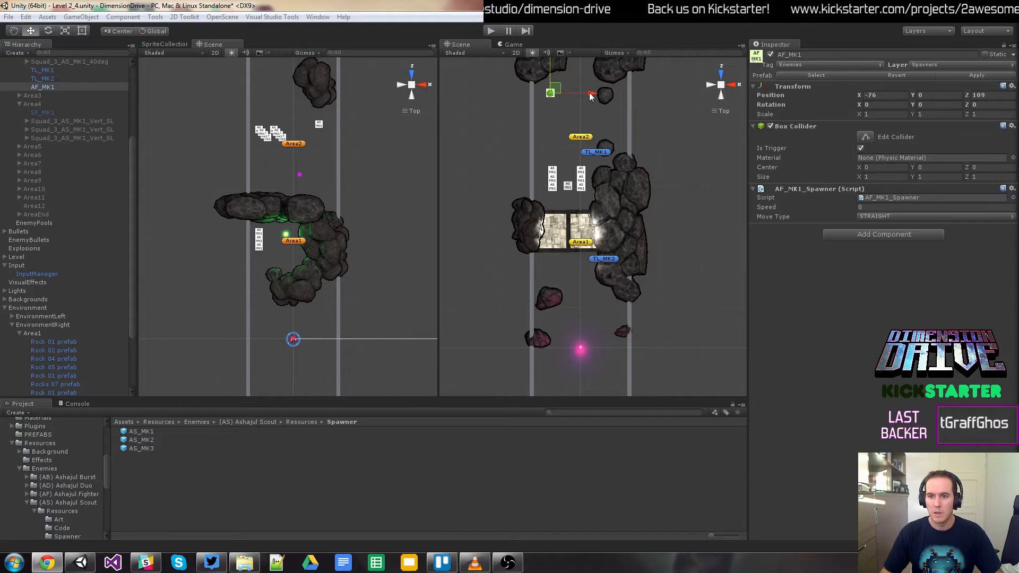
left_click_drag(560, 92, 566, 93)
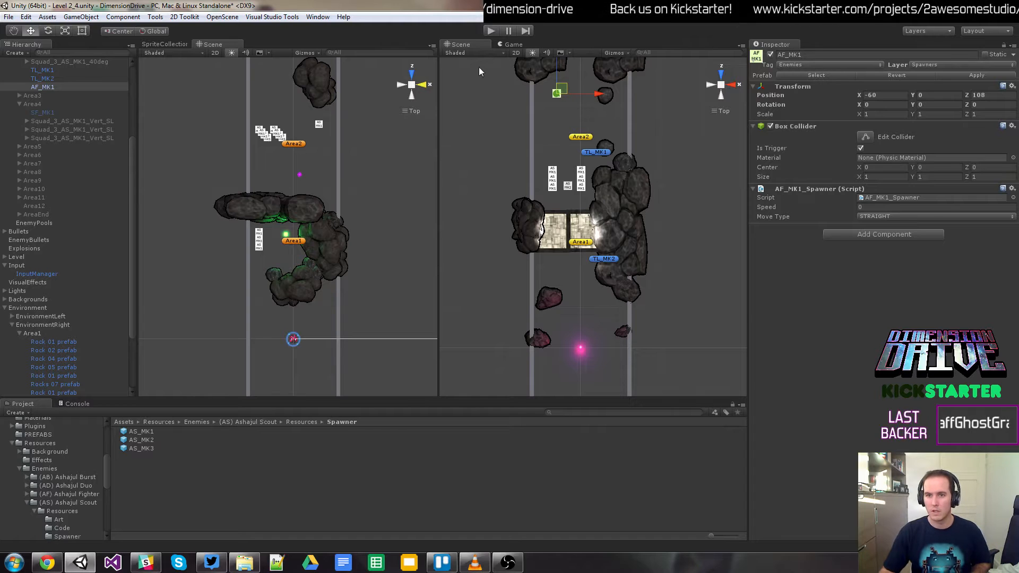
Step: Restart the playtest with the repositioned rock and AF_MK1, clear the first left squad, and shift to the right dimension
left_click(485, 33)
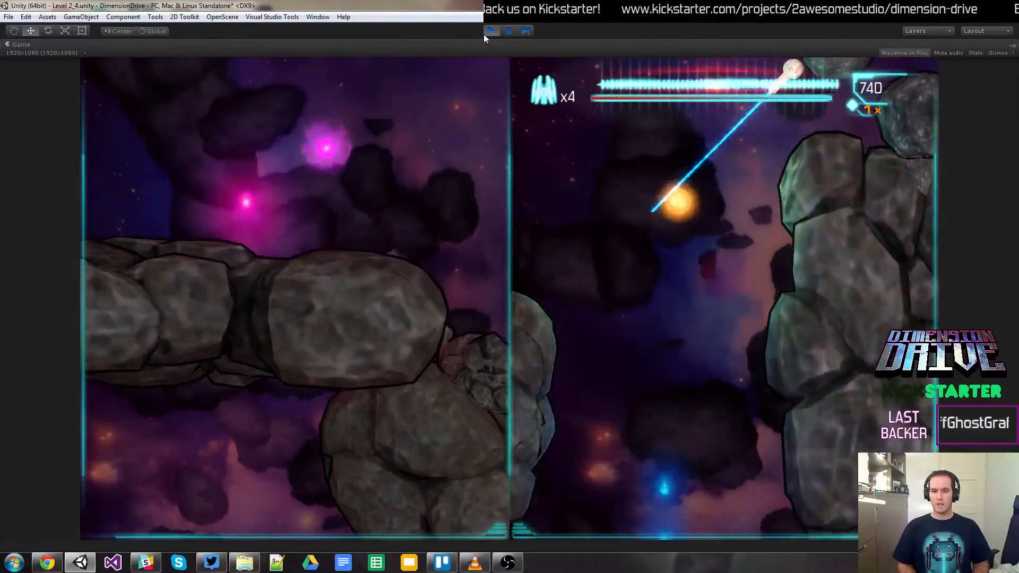
left_click(485, 32)
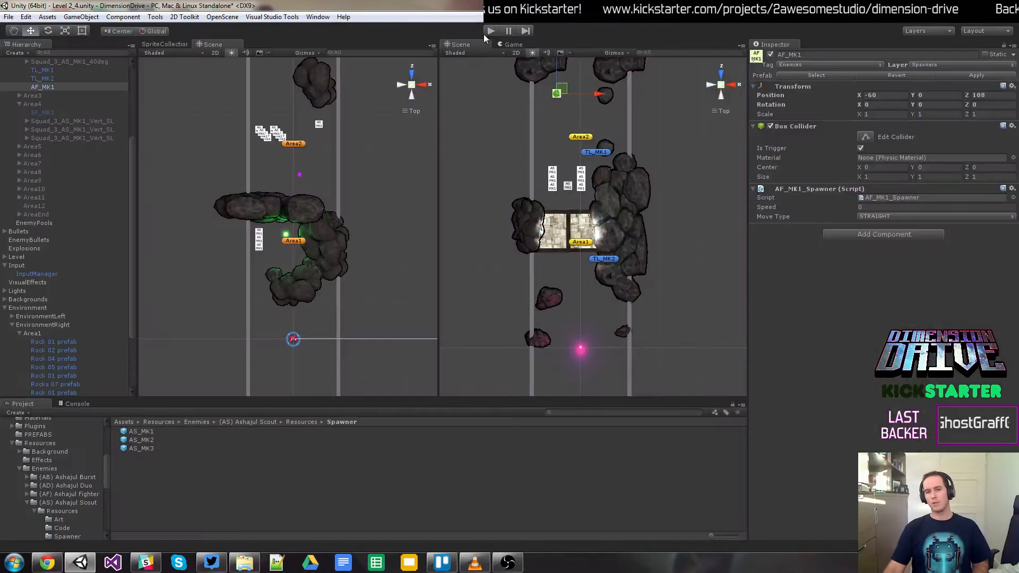
left_click(489, 30)
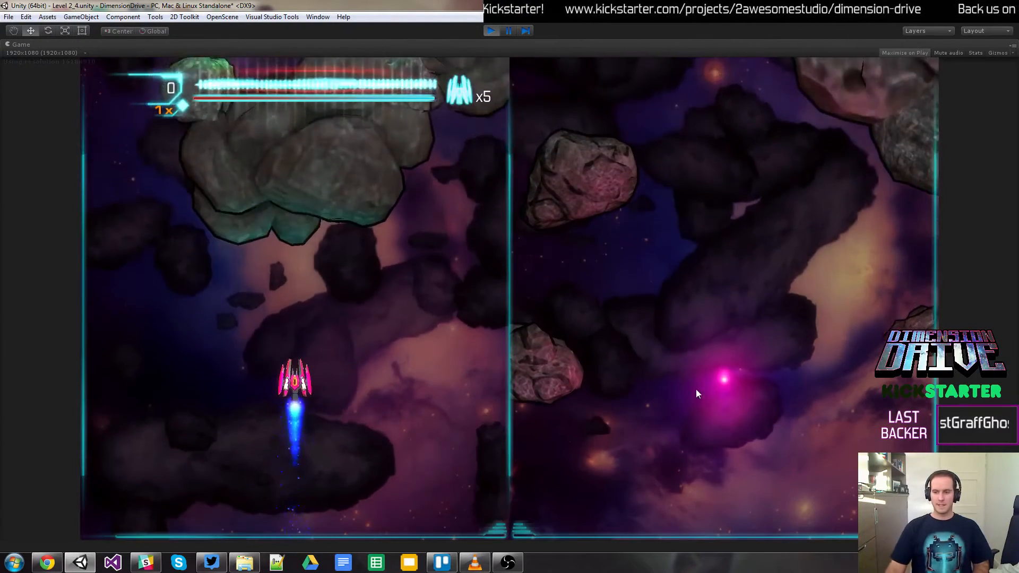
key("Left")
key("Up")
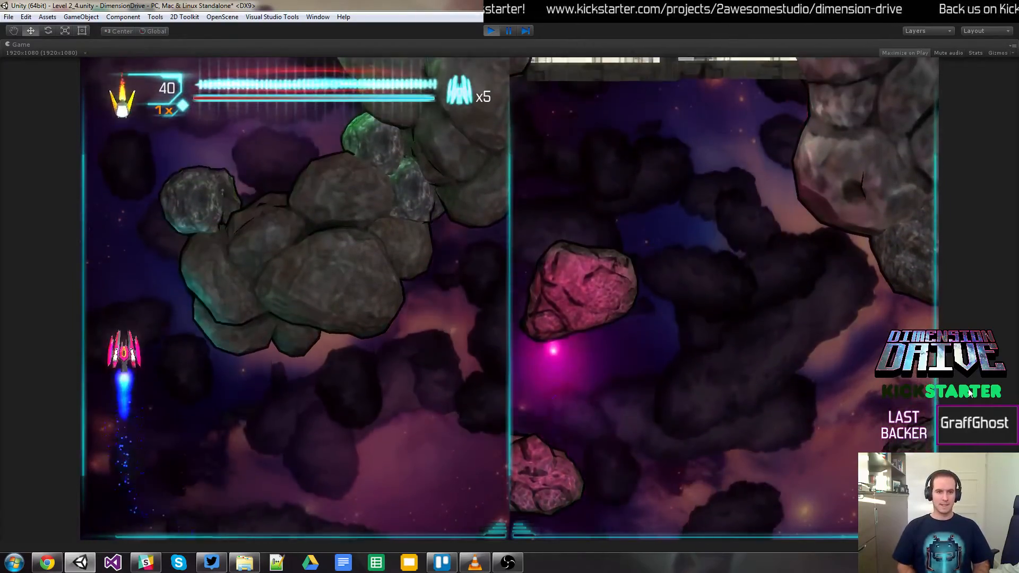
key("space")
key("space")
key("Up")
key("Right")
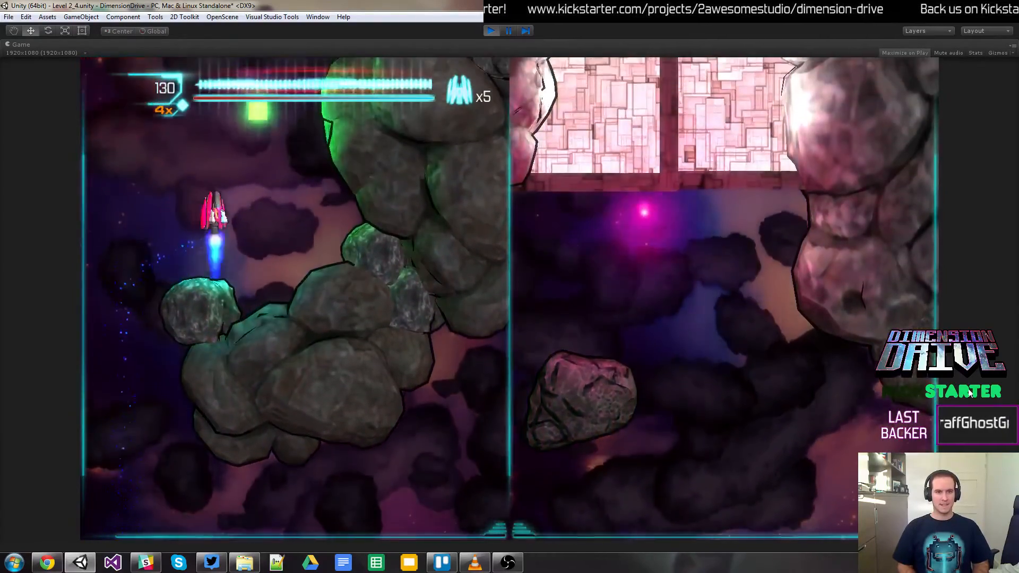
key("space")
key("Down")
key("shift")
key("Left")
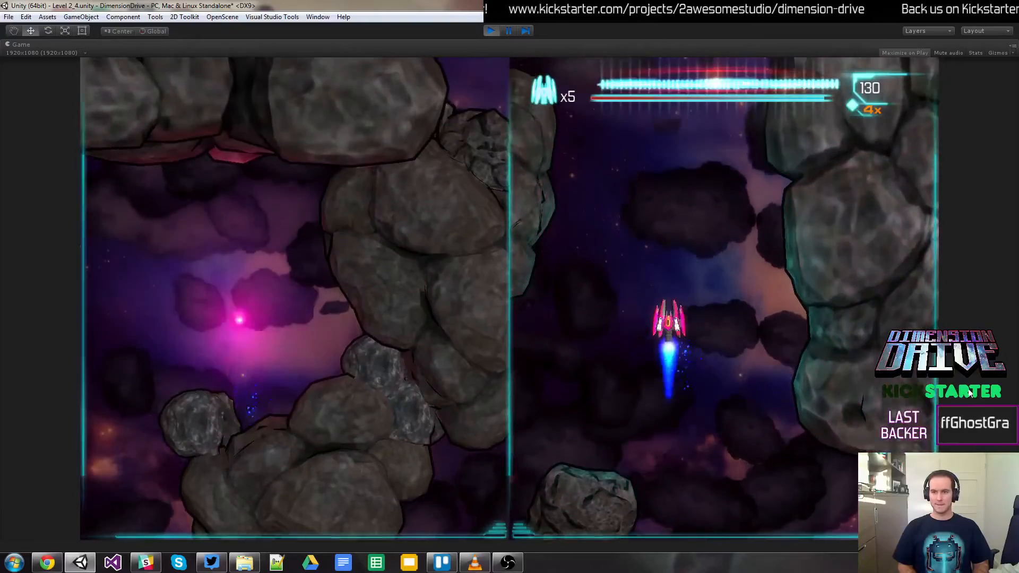
Step: Shoot through Area1's right-dimension squads and dodge the laser turret by shifting to the left dimension
key("Up")
key("Down")
key("Right")
key("space")
key("Left")
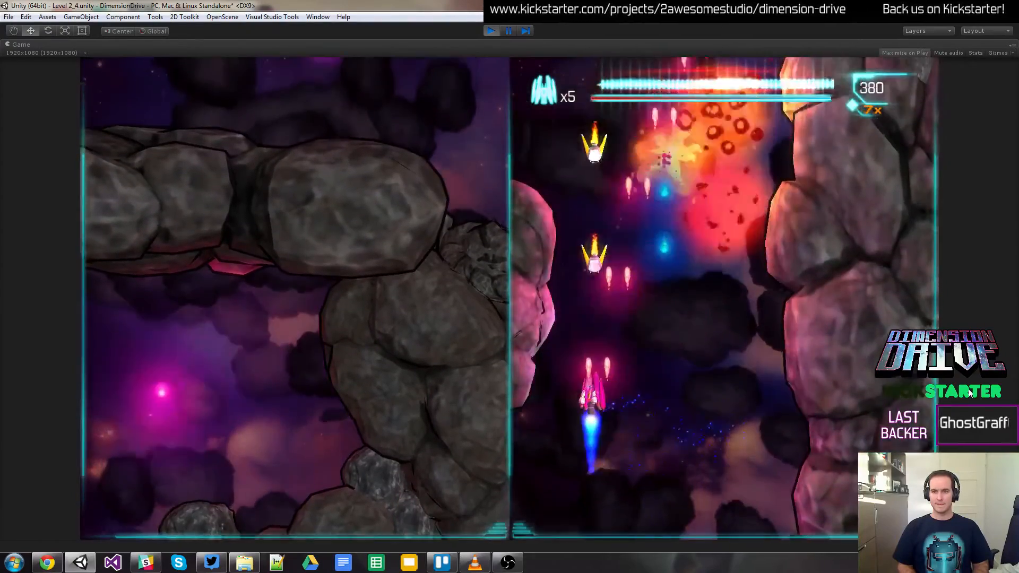
key("Right")
key("Right")
key("Up")
key("Left")
key("Down")
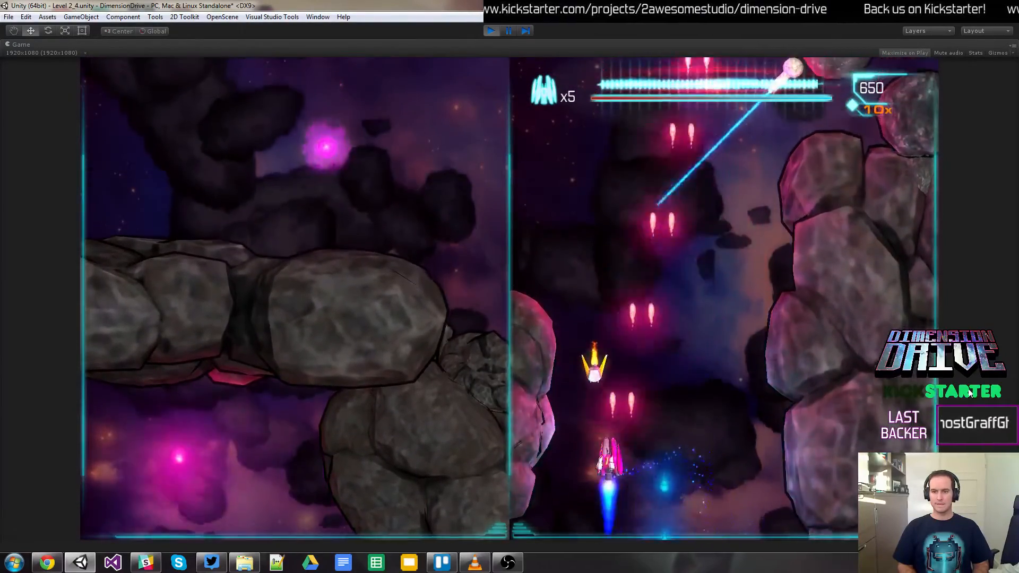
key("Right")
key("Right")
key("Up")
key("Left")
key("shift")
key("Right")
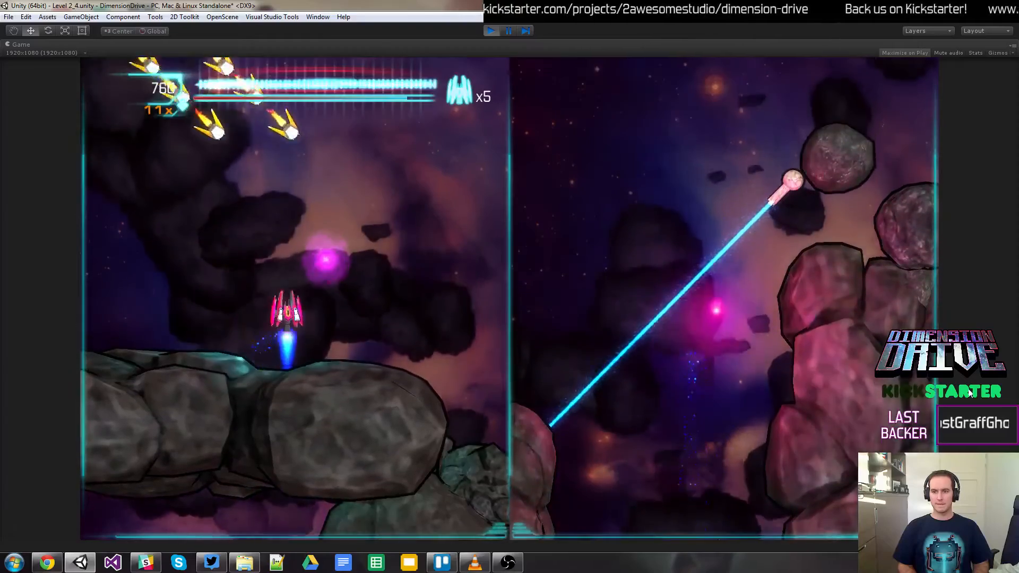
Step: Fight the diagonal left-dimension Area2 squads in the playtest and shift to the right dimension to face AF_MK1
key("space")
key("Left")
key("Right")
key("Left")
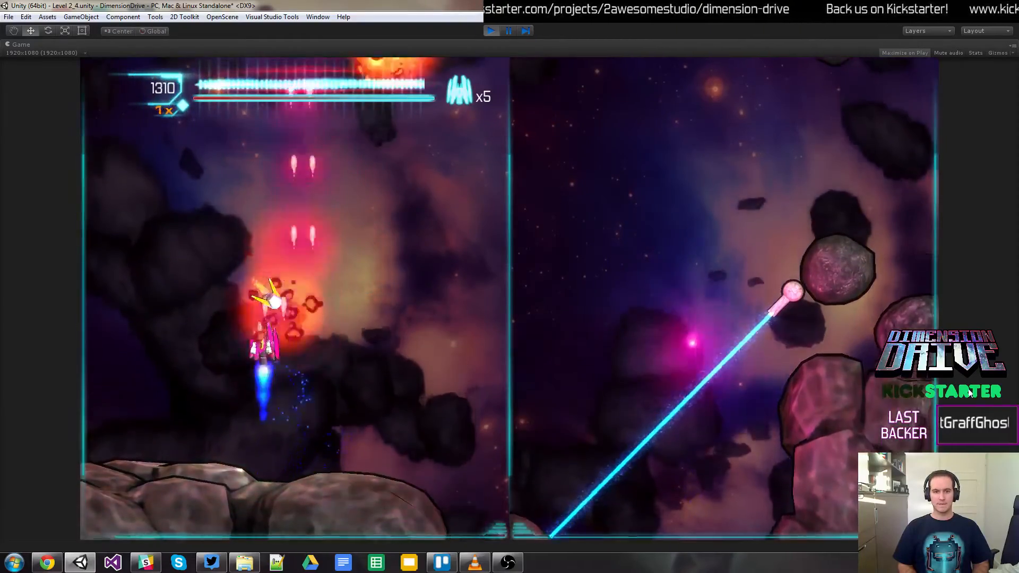
key("Right")
key("Left")
key("Right")
key("Up")
key("Left")
key("shift")
key("Down")
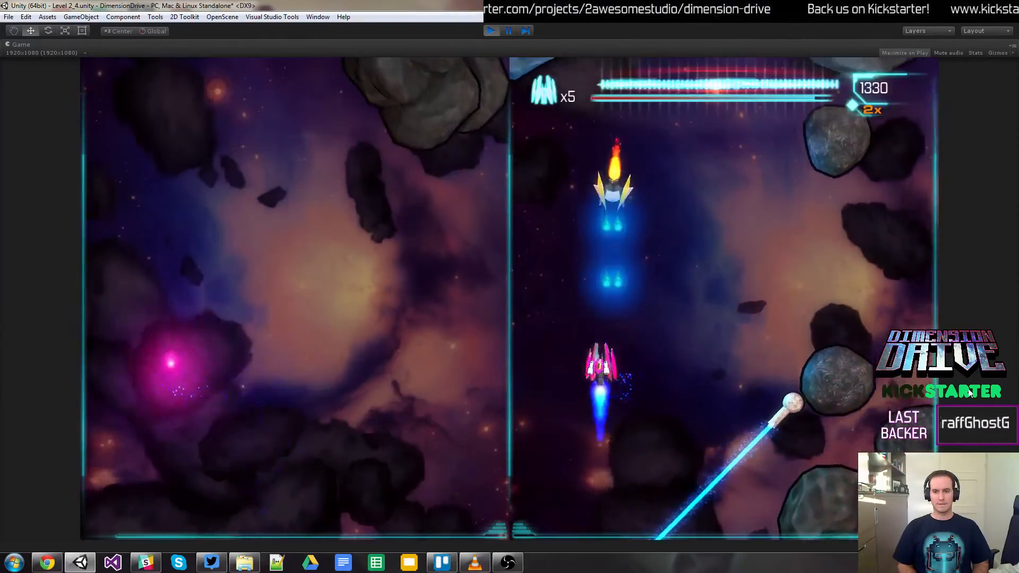
Step: Destroy the repositioned AF_MK1 in the right dimension, fly on toward the next rocks, and end the run
key("Right")
key("space")
key("Down")
key("Left")
key("Up")
key("Right")
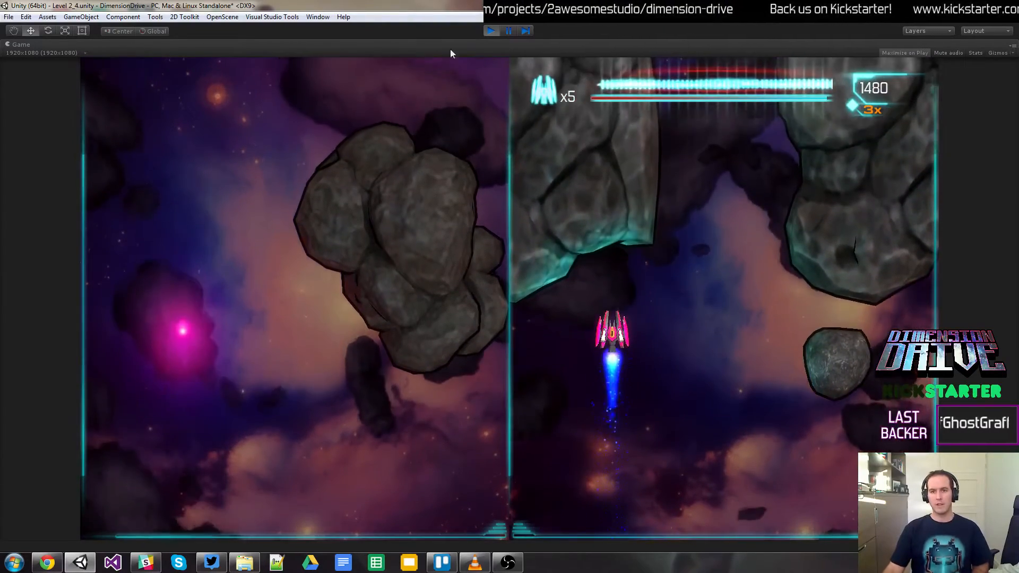
left_click(492, 32)
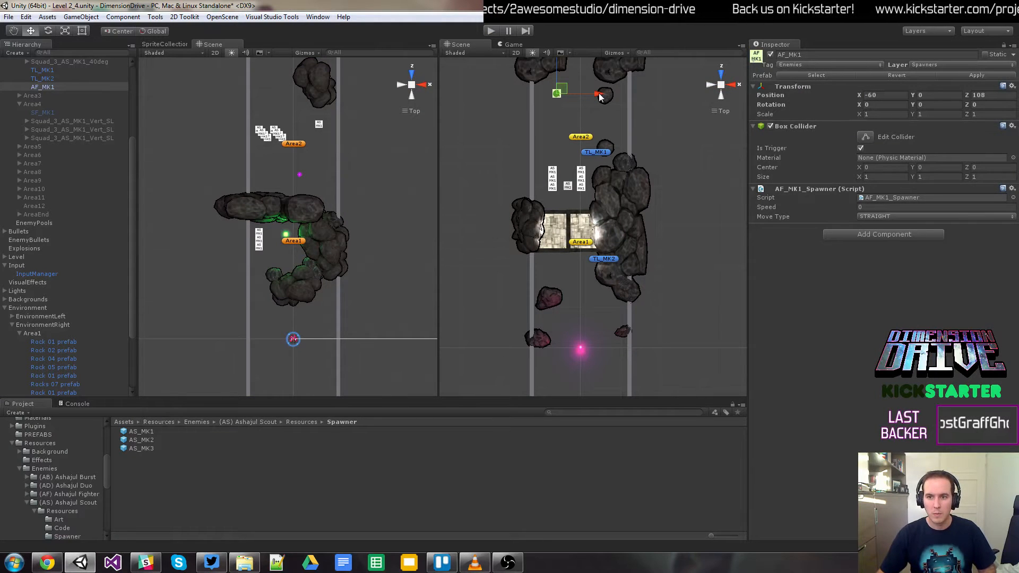
Step: Duplicate the right-dimension AF_MK1 fighter spawner in Area2, place the copy at X -30, and rename it AF_MK1
key("ctrl+d")
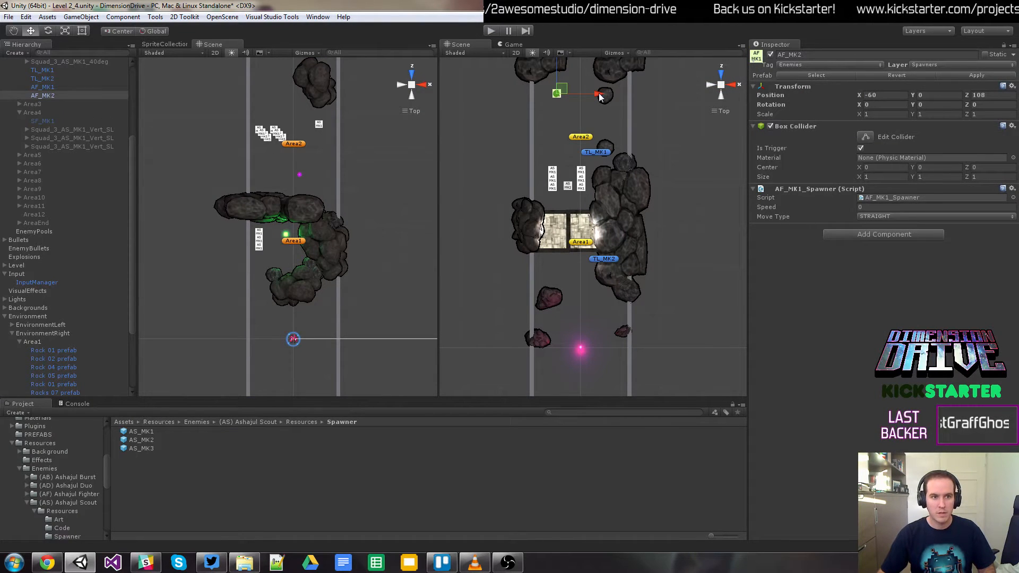
left_click_drag(600, 97, 612, 96)
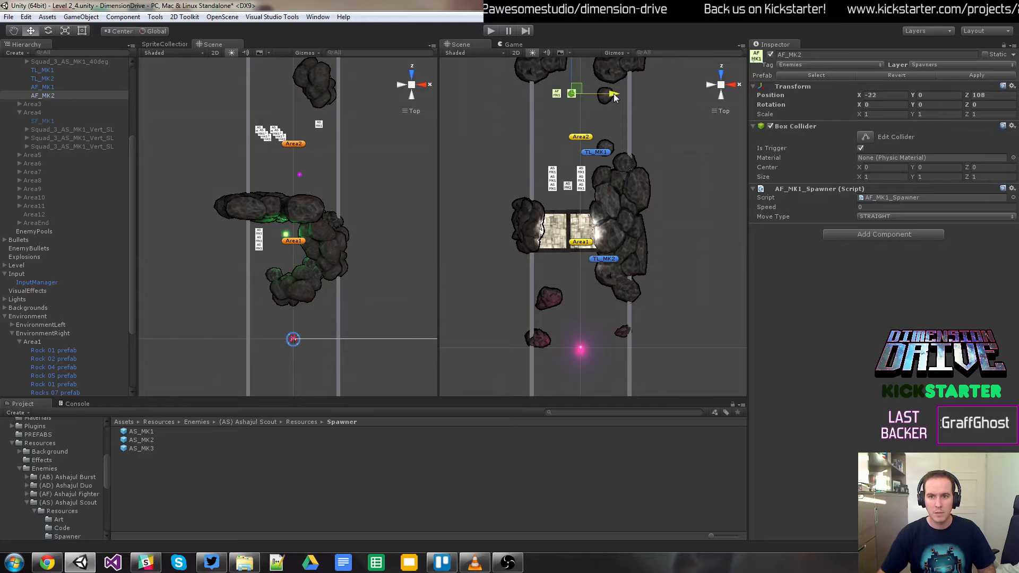
left_click(51, 96)
key("F2")
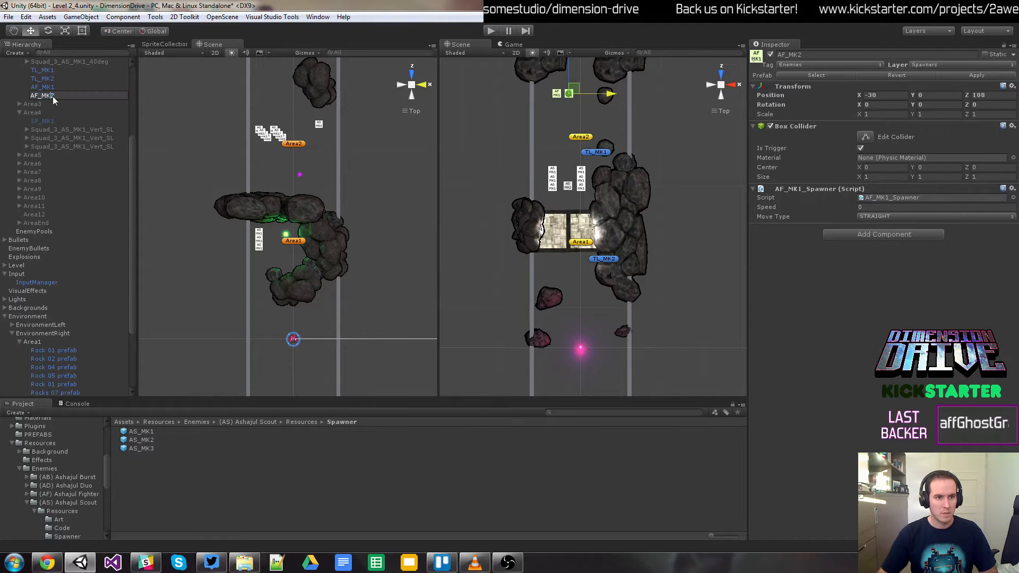
key("Right")
key("BackSpace")
type("1")
key("Return")
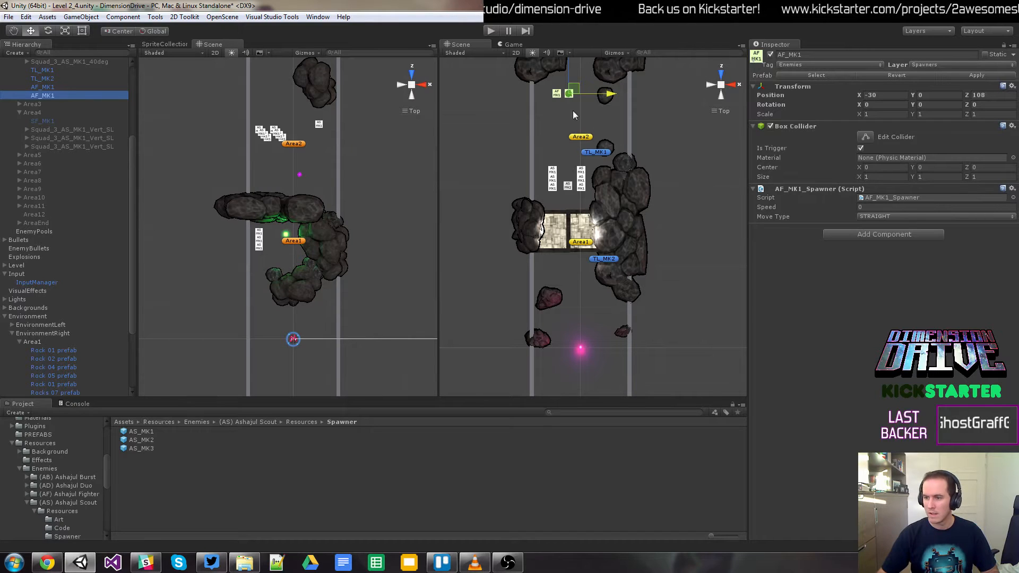
Step: Playtest the level with the paired AF_MK1 fighters, clearing the first left-dimension squad and shooting the green switch to open the door
left_click(491, 31)
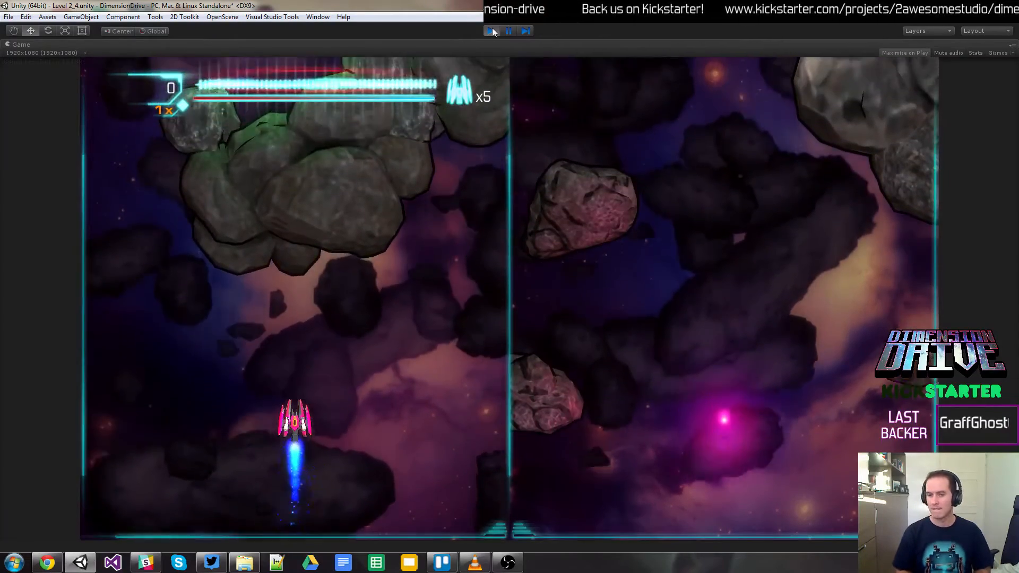
key("Left")
key("Left")
key("space")
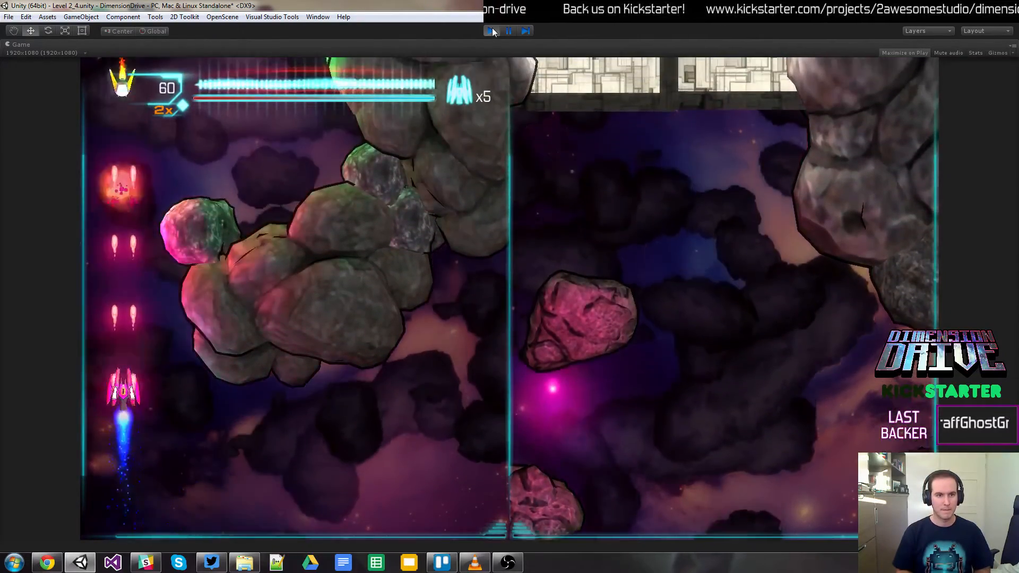
key("Up")
key("Right")
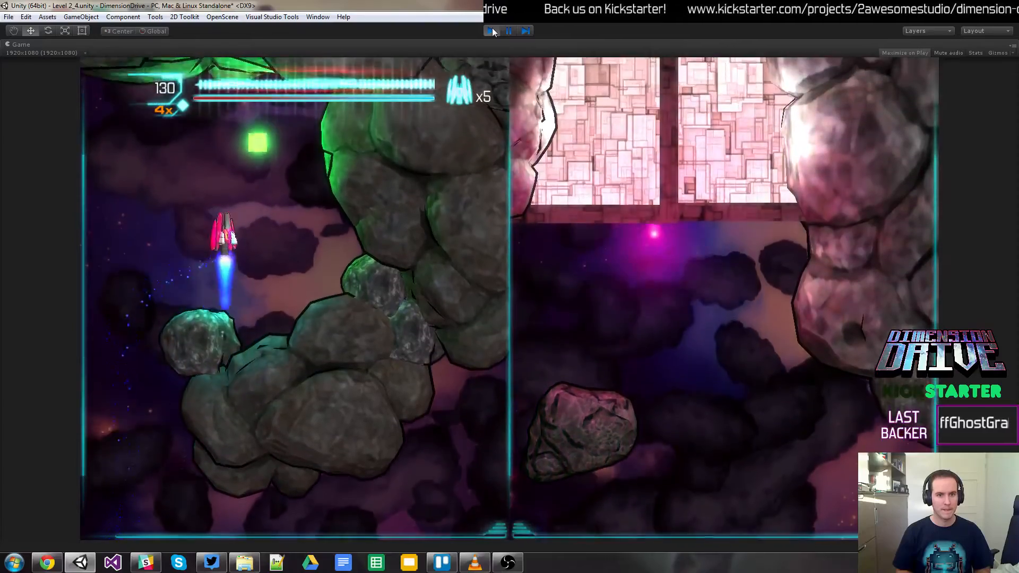
key("Down")
key("space")
key("Down")
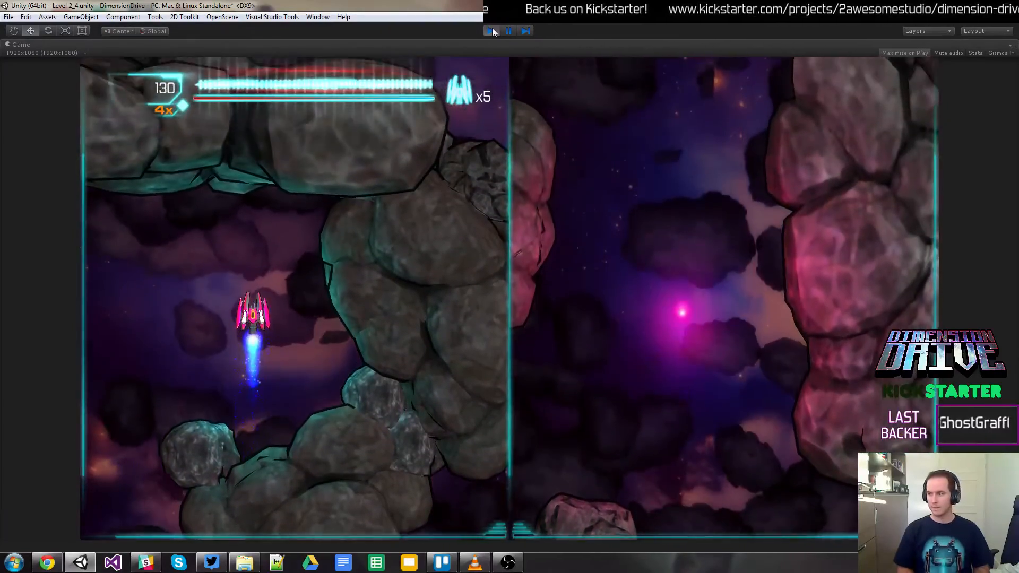
Step: Shift to the right dimension past the open door and shoot through Area1's vertical squads up to the laser turret
key("shift")
key("Down")
key("space")
key("Left")
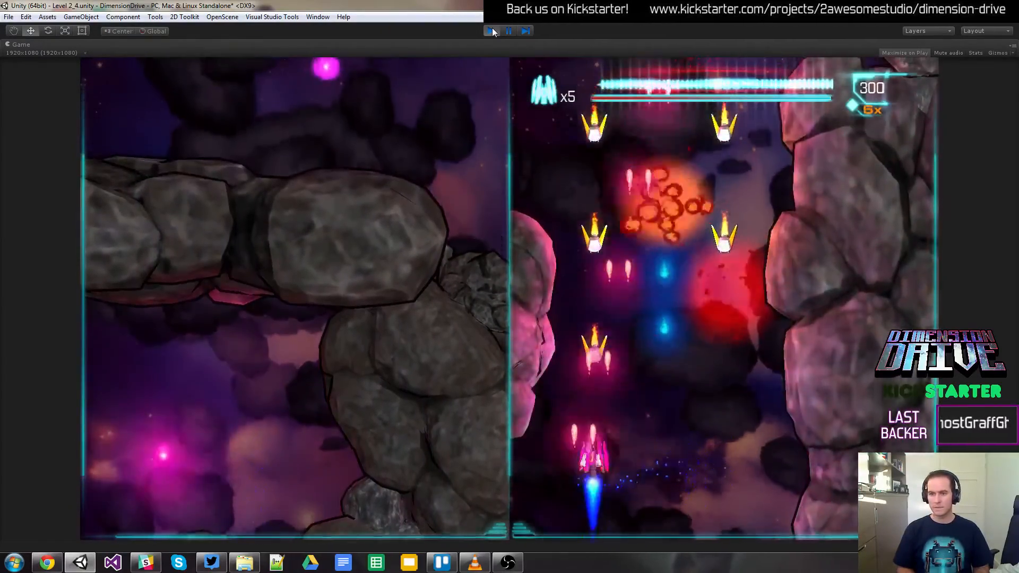
key("Right")
key("Right")
key("Up")
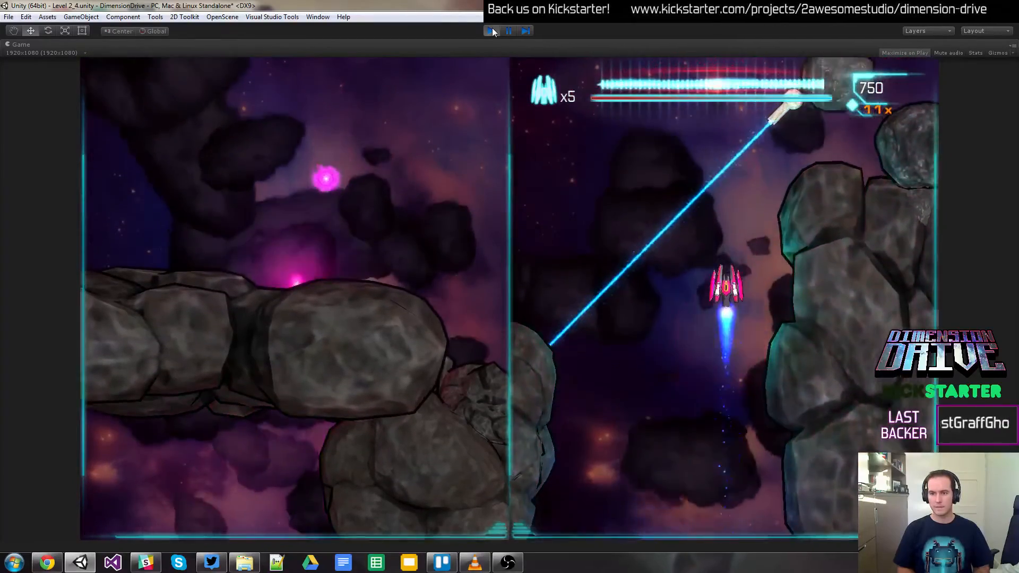
Step: Shift to the left dimension to avoid the laser and fight the diagonal Area2 squads
key("shift")
key("Up")
key("Right")
key("Left")
key("space")
key("Down")
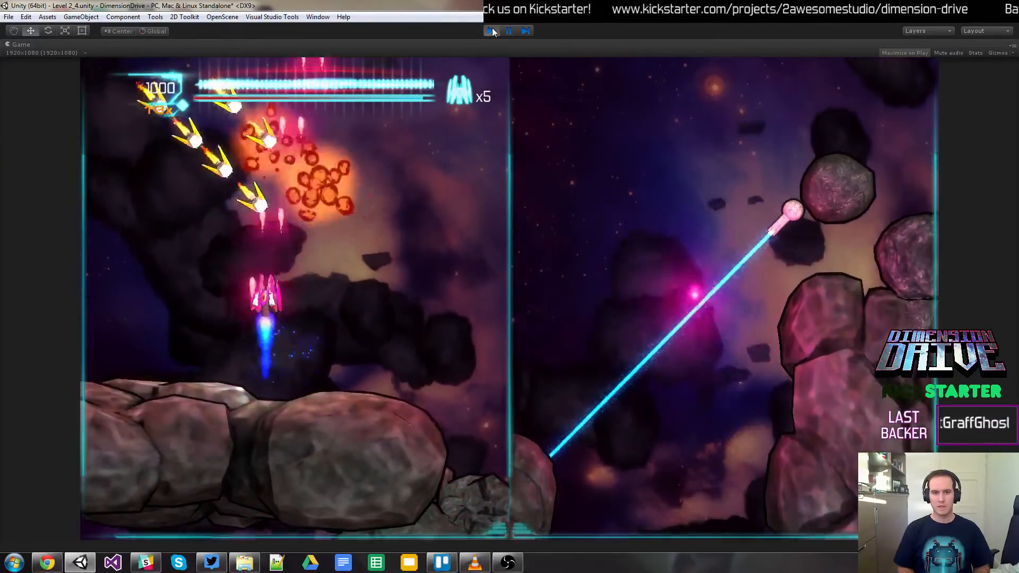
key("Up")
key("Left")
key("Right")
key("Left")
key("Down")
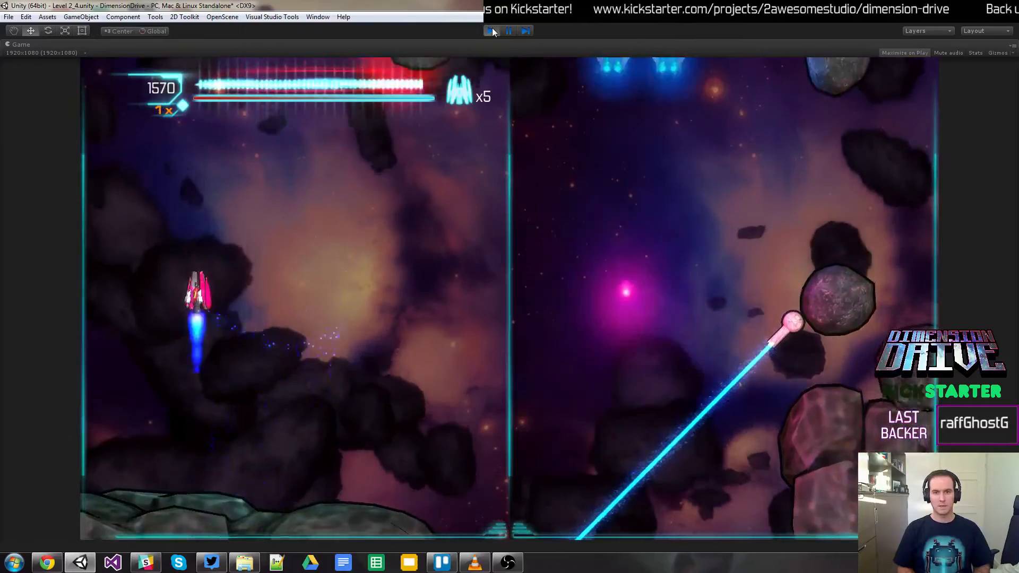
Step: Shift to the right dimension, destroy the two AF_MK1 fighters, fly on toward the rock passage, and stop the playtest
key("shift")
key("Right")
key("space")
key("Left")
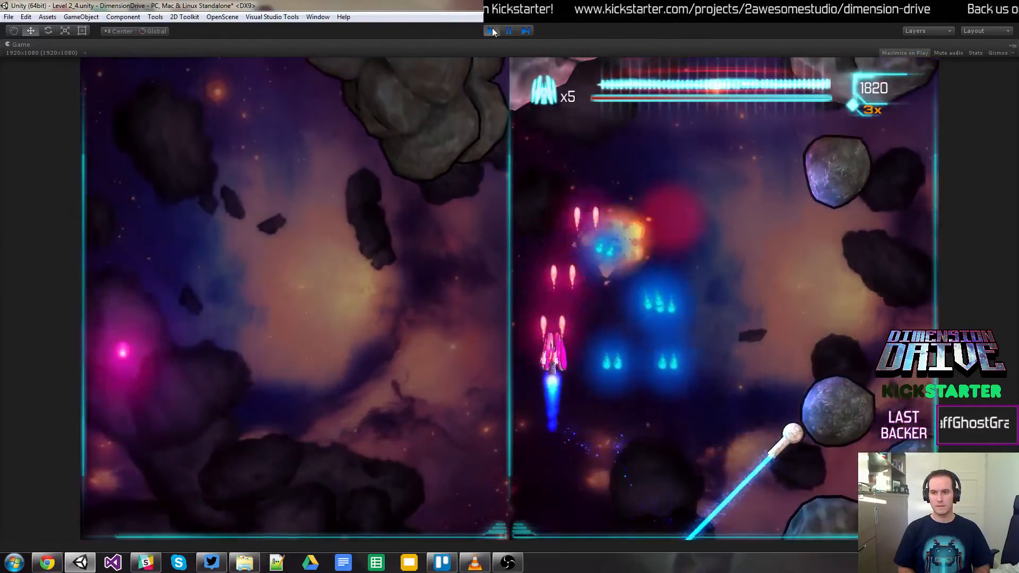
key("Up")
key("Right")
key("Down")
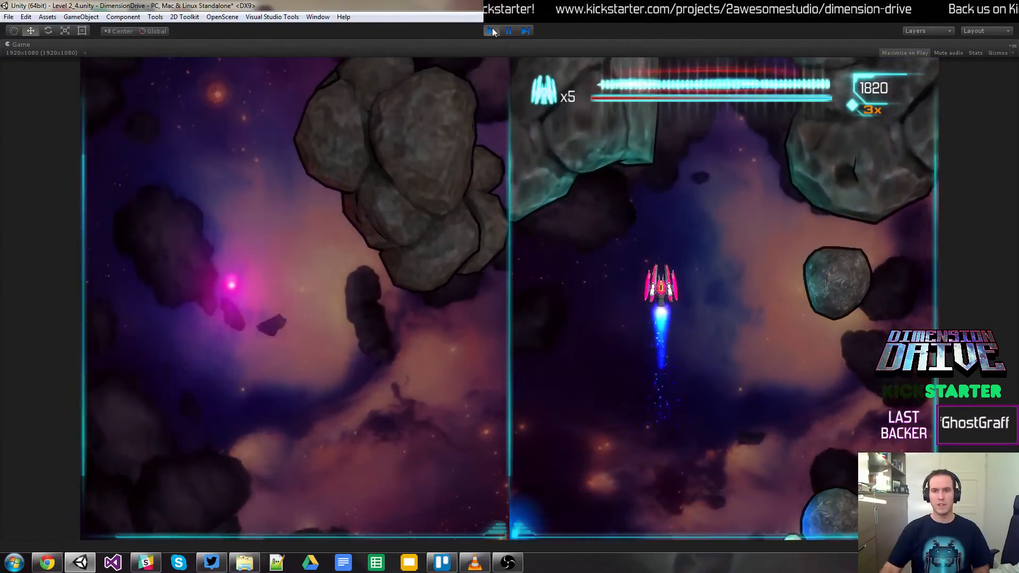
left_click(492, 31)
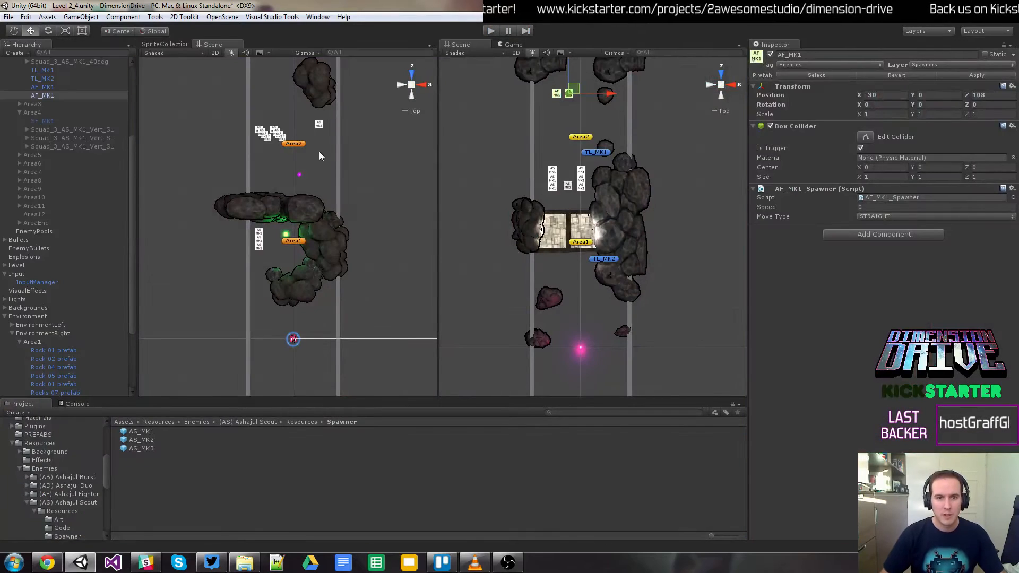
Step: Move the left-dimension Rocks 06 prefab above Area2's circular squad to X 82, Z 211
left_click(319, 127)
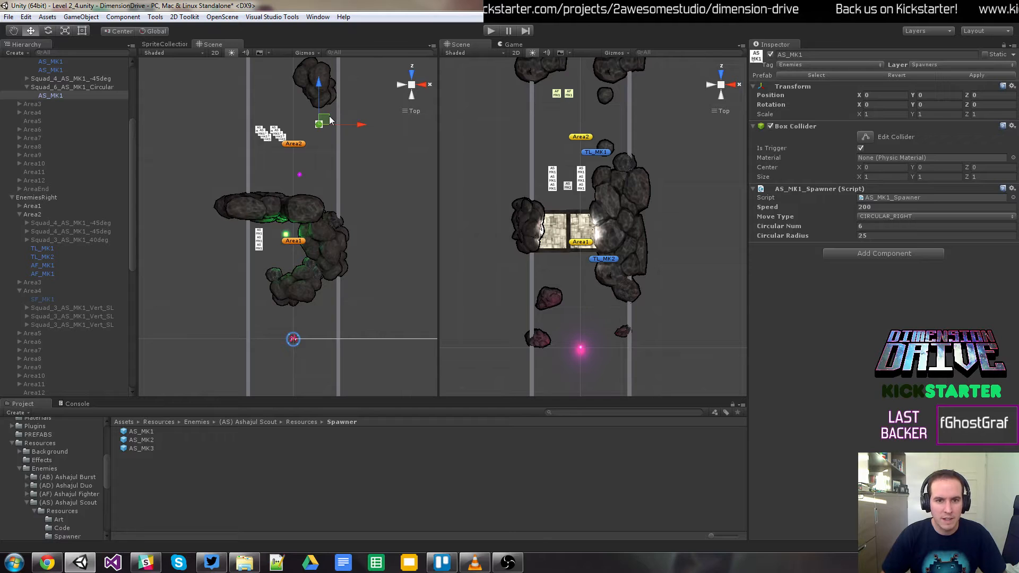
left_click(305, 93)
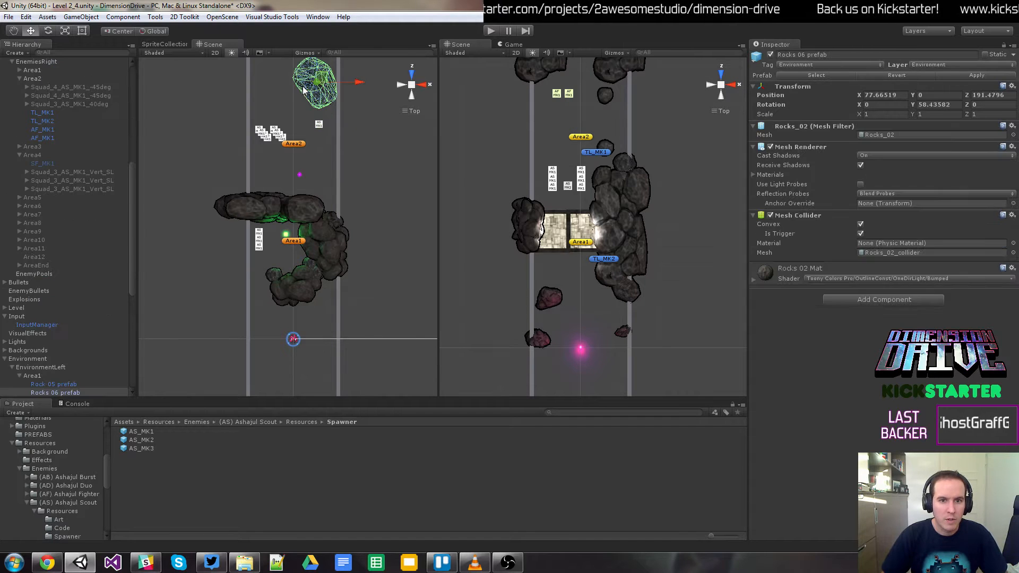
left_click_drag(322, 83, 324, 74, "ctrl")
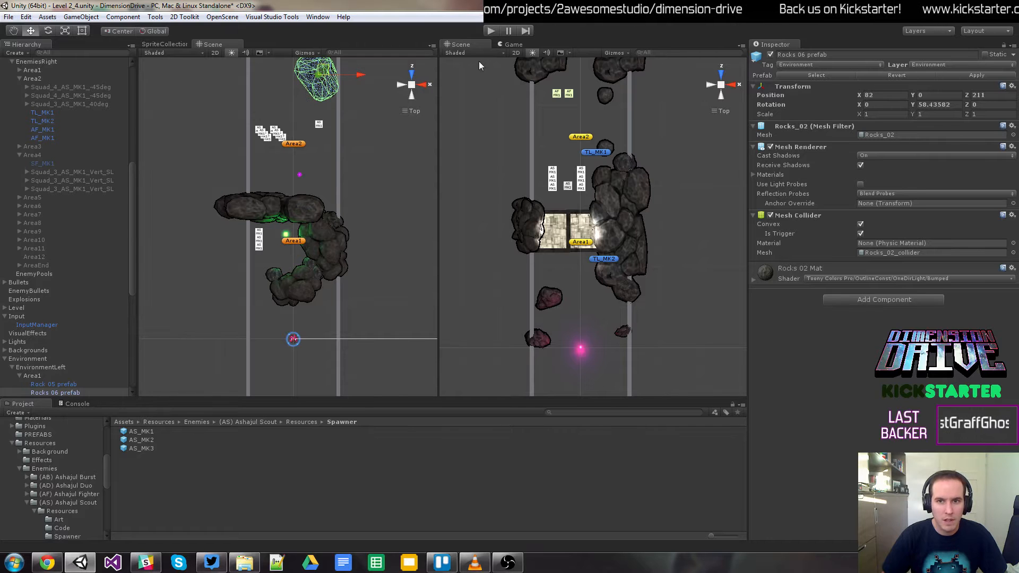
Step: Playtest again with the moved left-dimension rock, clearing the first squad and shooting the switch to open the door
left_click(492, 31)
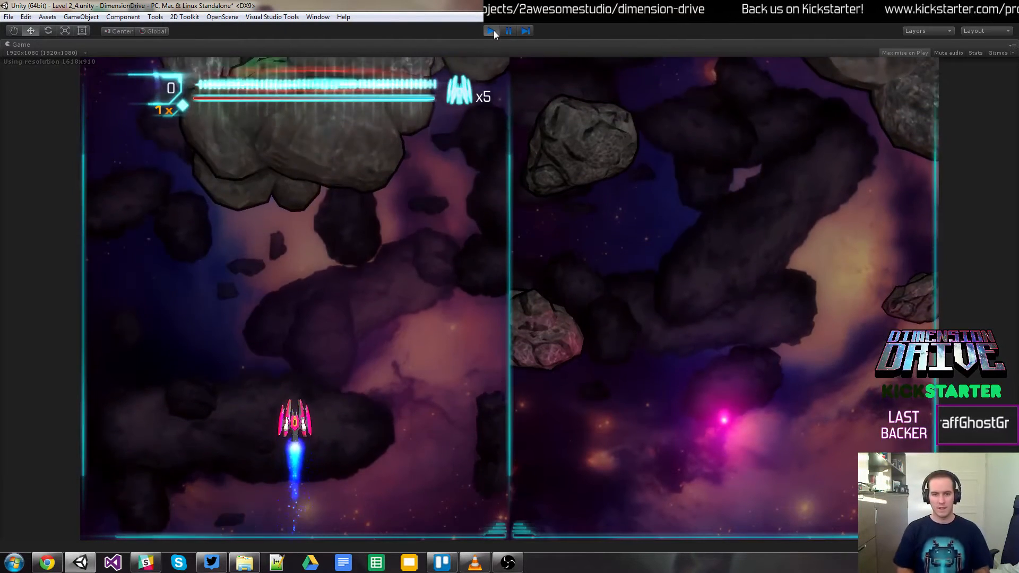
key("Left")
key("Down")
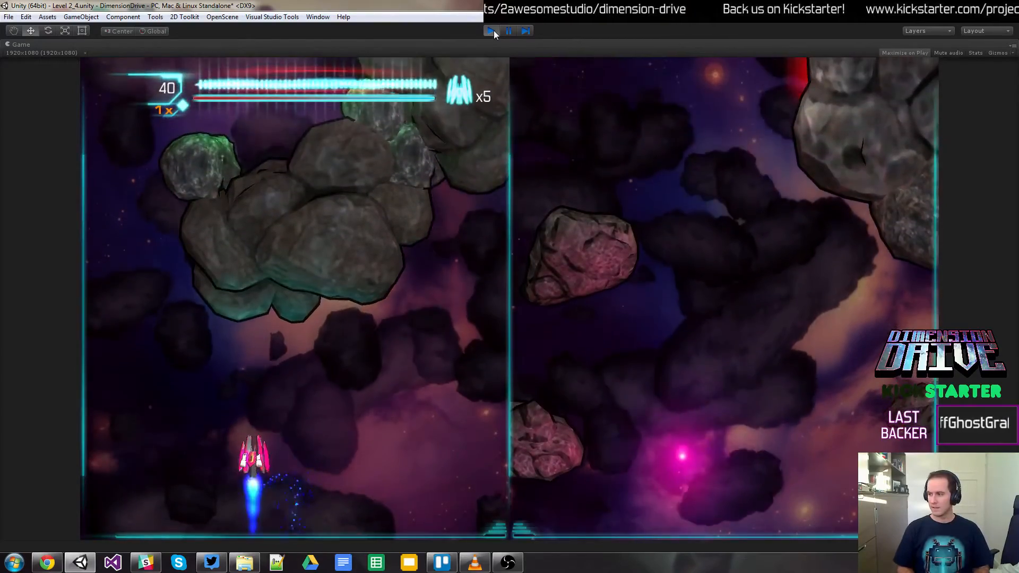
key("Left")
key("Up")
key("space")
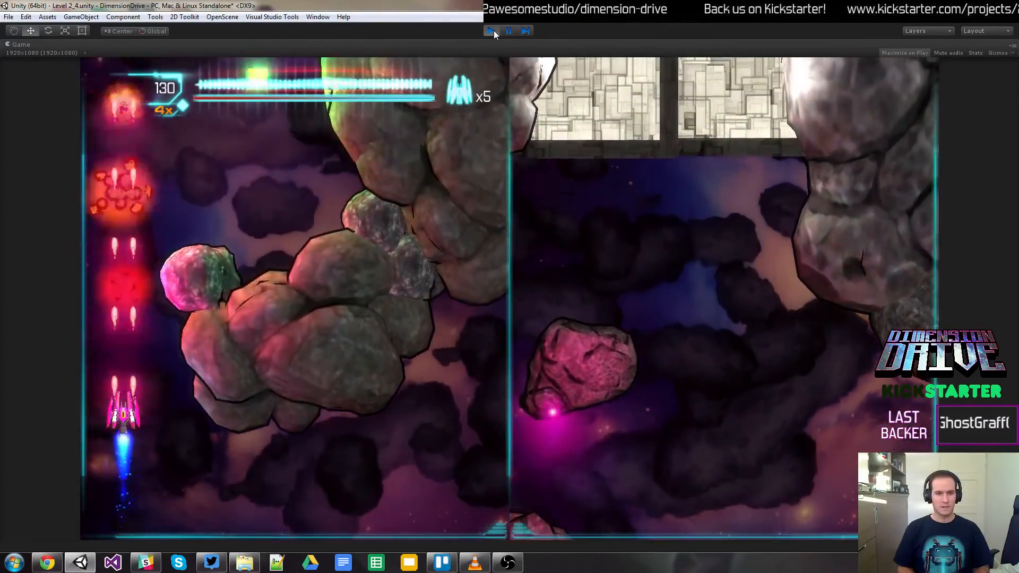
key("Up")
key("Right")
key("Down")
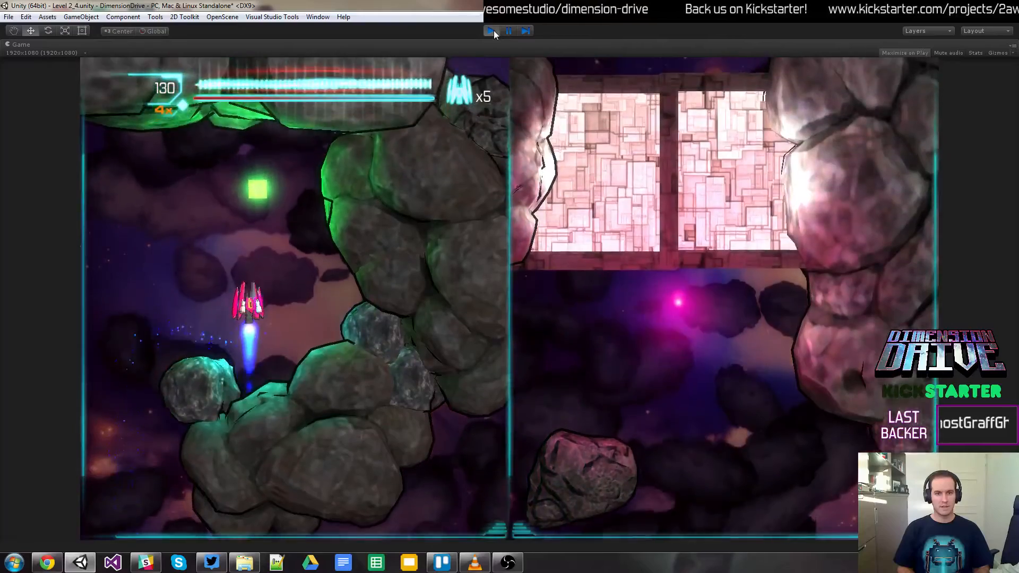
key("space")
key("Down")
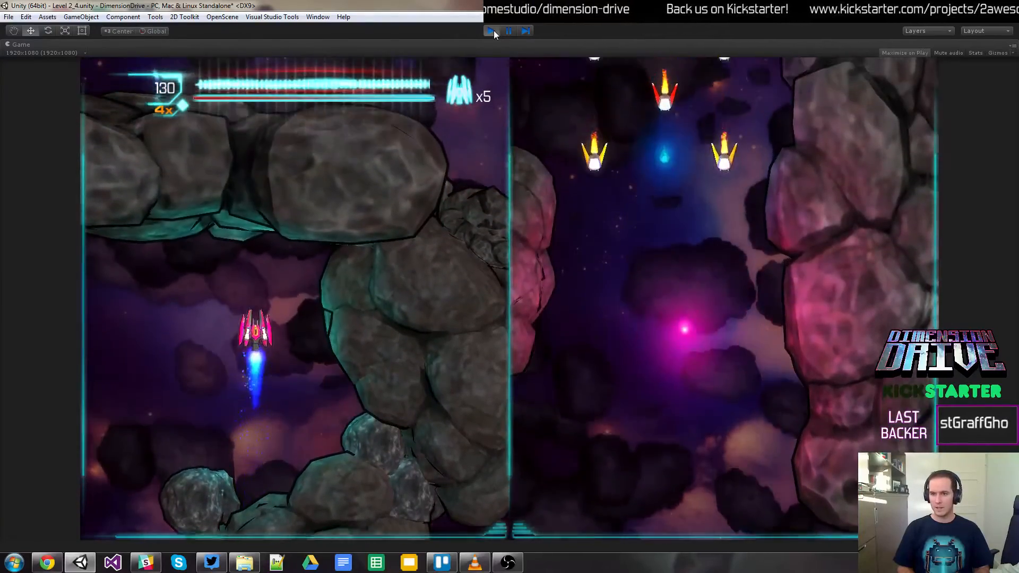
Step: Shift through the opened door into the right dimension and destroy both columns of scouts before the laser turret
key("Right")
key("space")
key("Left")
key("shift")
key("space")
key("Left")
key("Right")
key("Down")
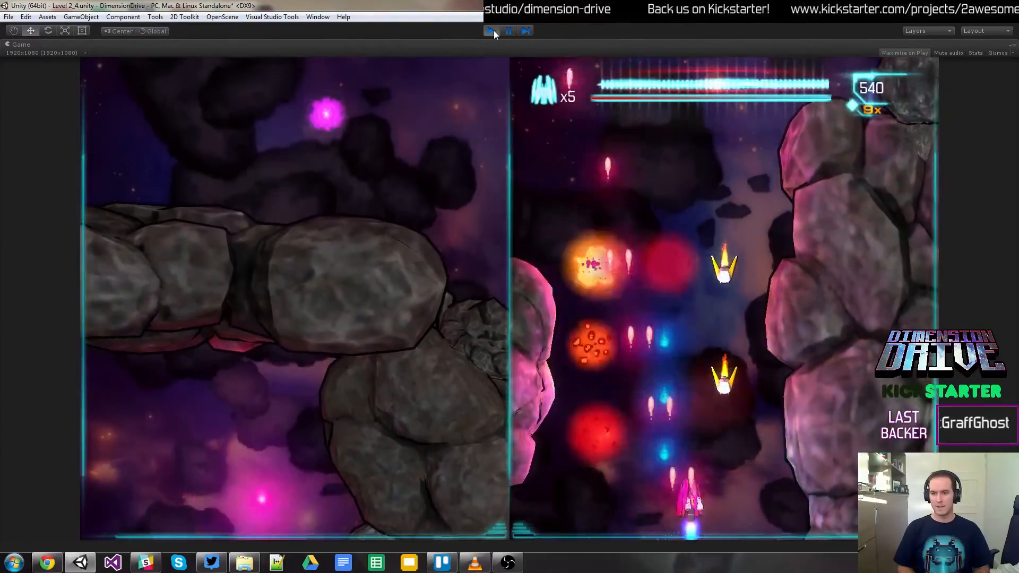
key("Up")
key("Right")
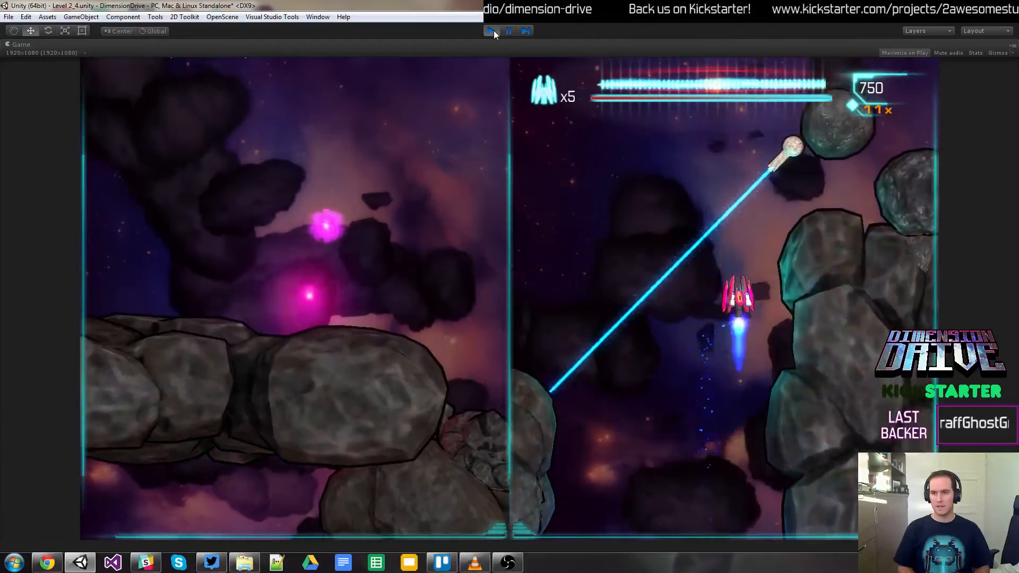
Step: Shift to the left dimension before the laser and shoot down the diagonal and circular Area2 squads
key("shift")
key("Right")
key("space")
key("Down")
key("Left")
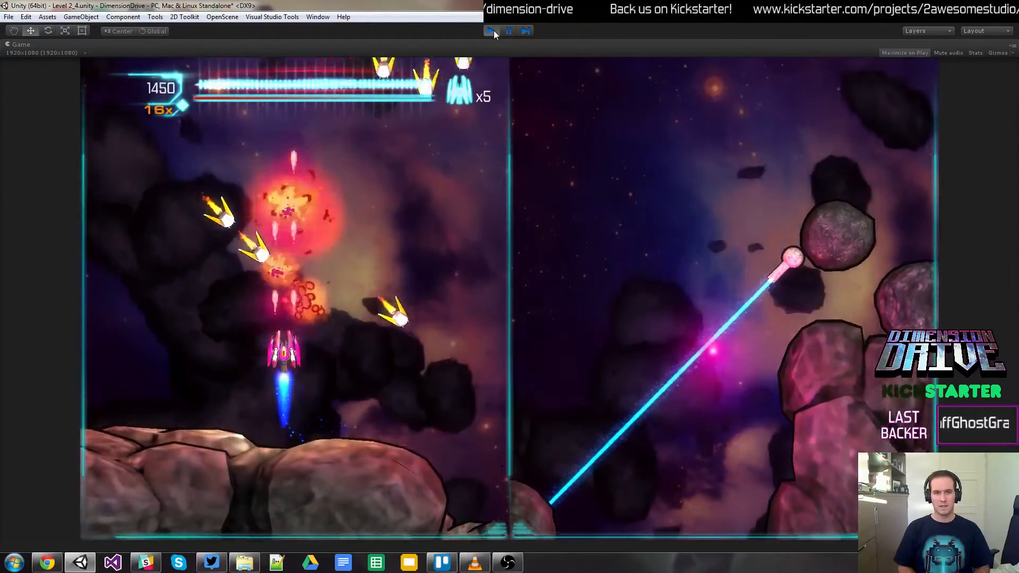
key("Up")
key("Right")
key("space")
key("Down")
key("Left")
key("space")
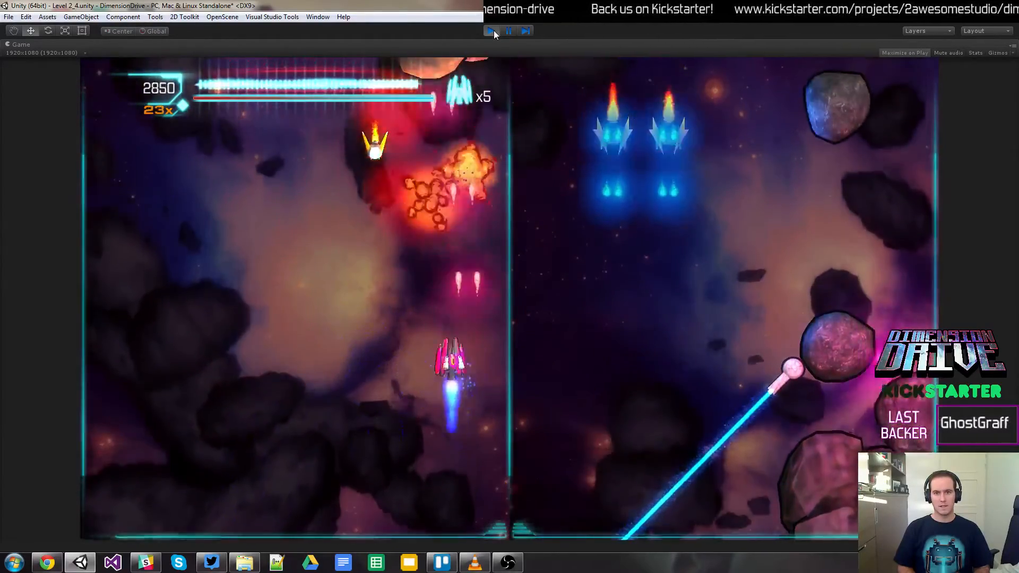
Step: Shift to the right dimension to face the AF_MK1 pair, dodge their fire toward the rock passage, and end the run
key("Left")
key("Down")
key("shift")
key("space")
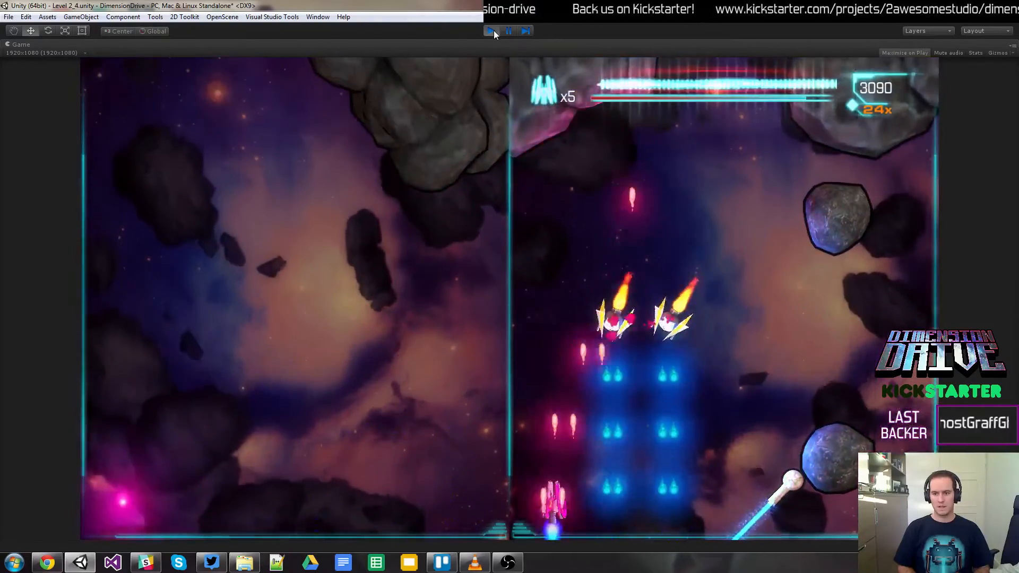
key("Up")
key("Right")
key("Down")
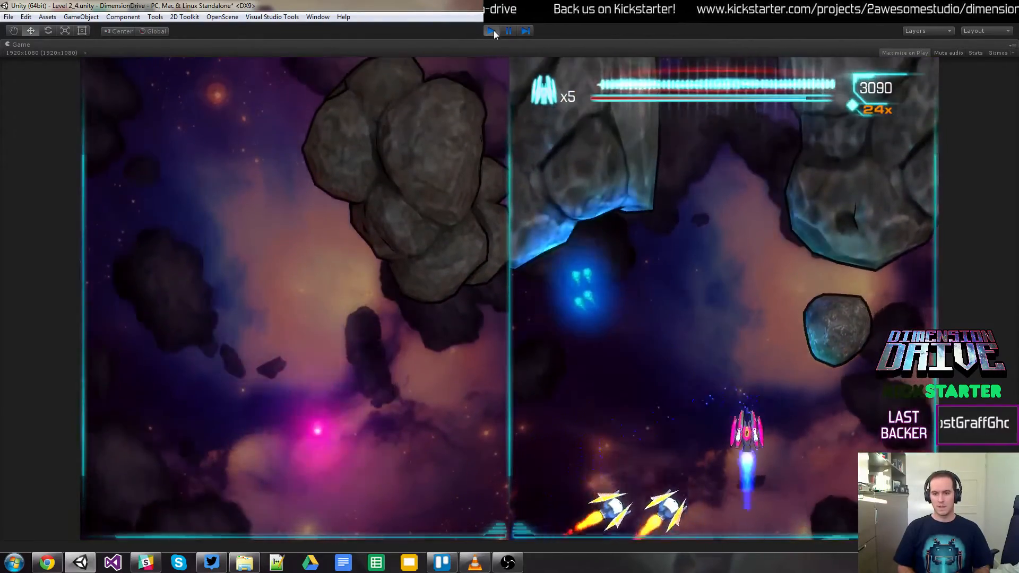
key("Up")
key("Down")
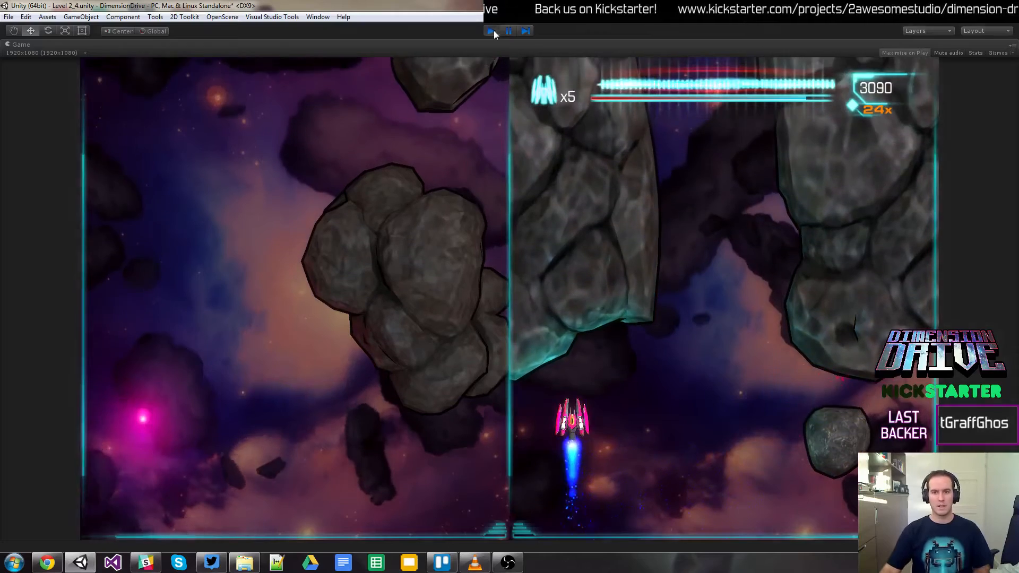
left_click(494, 30)
Step: Start another playtest run, clear the first left-dimension squad, and fly up to the switch to open the door
left_click(494, 31)
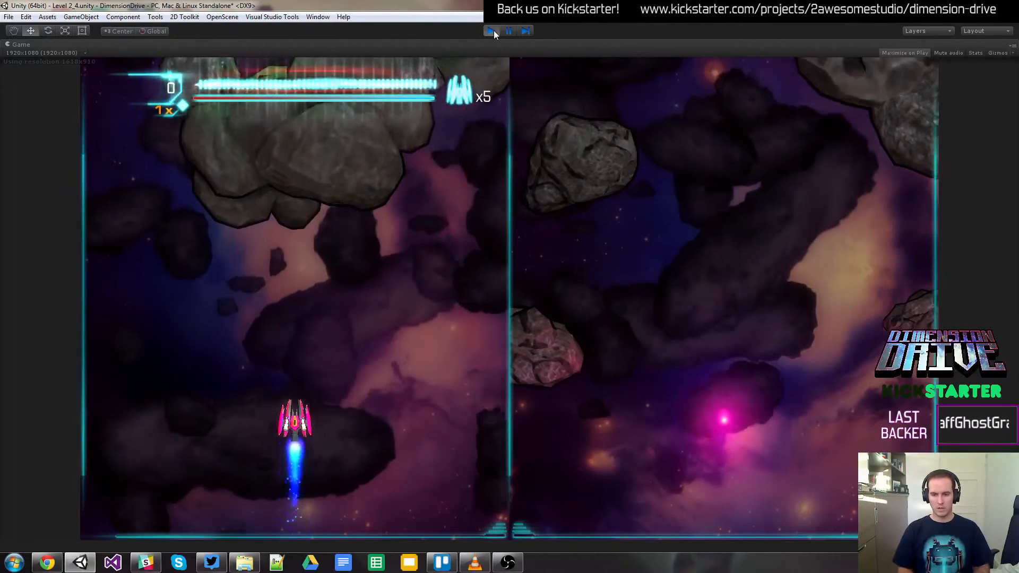
key("Up")
key("Down")
key("Left")
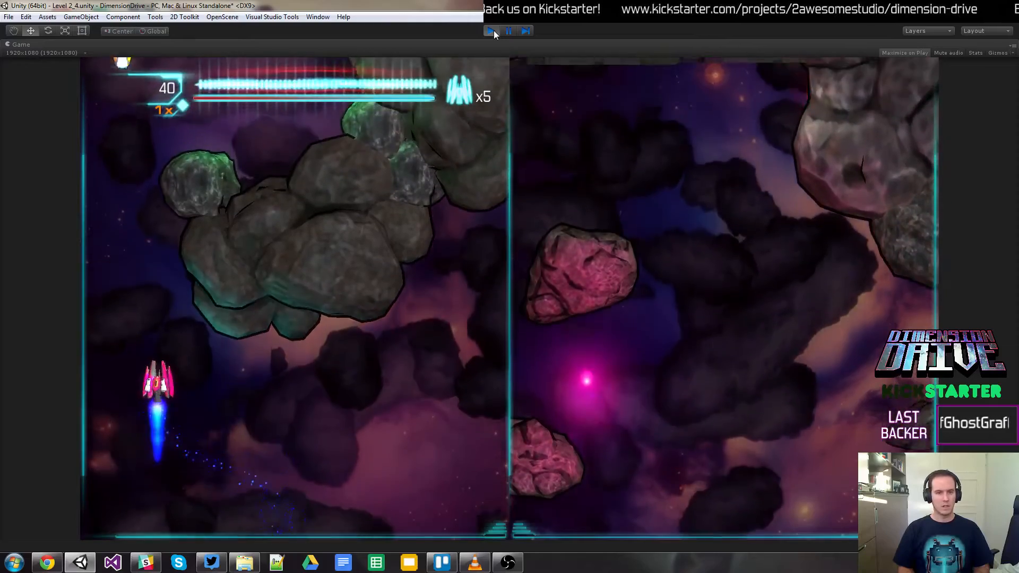
key("space")
key("Up")
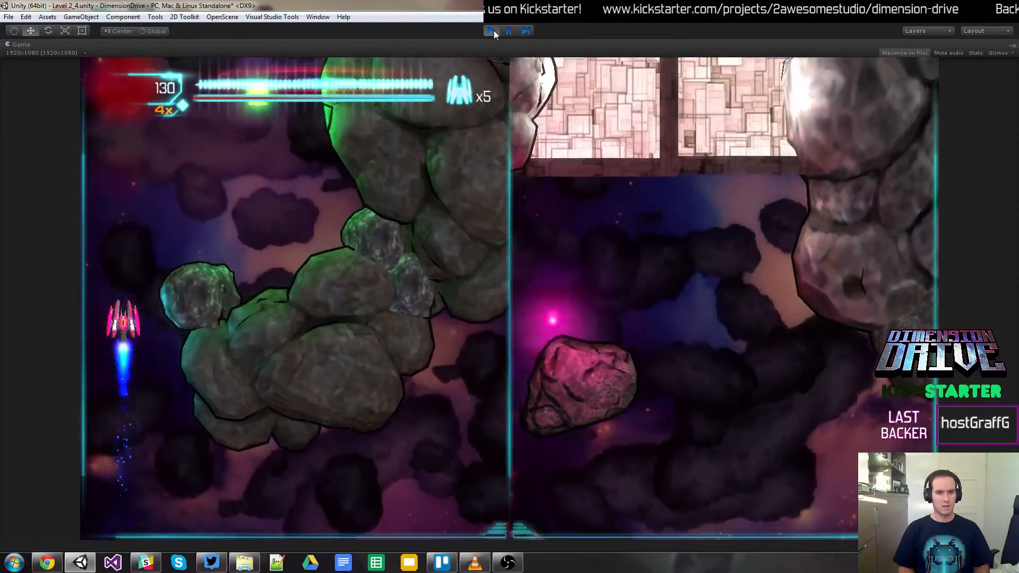
key("Right")
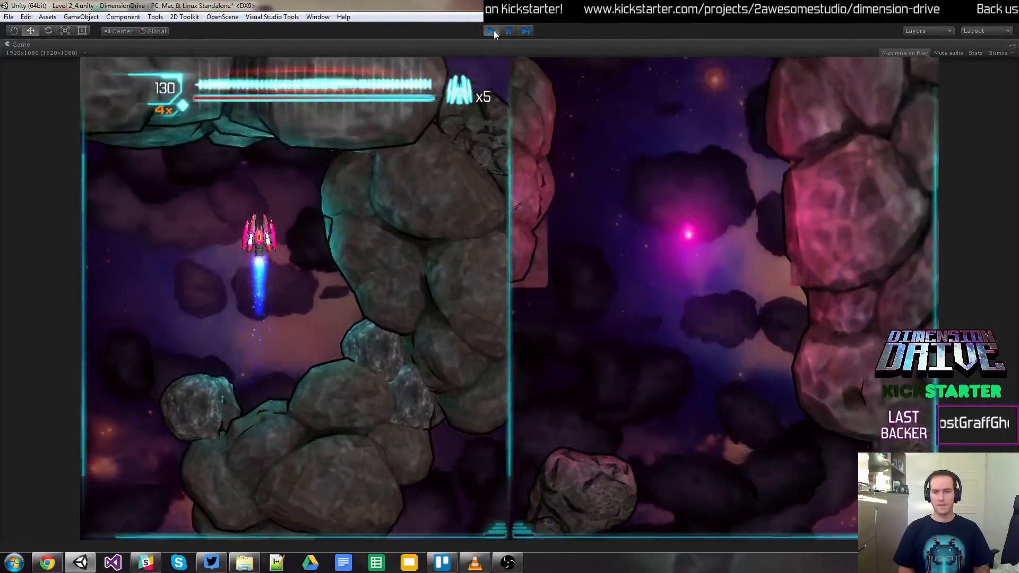
Step: Shift to the right dimension, fight past its scout columns, and return to the left dimension to check the circular squad's flight path
key("shift")
key("Down")
key("Right")
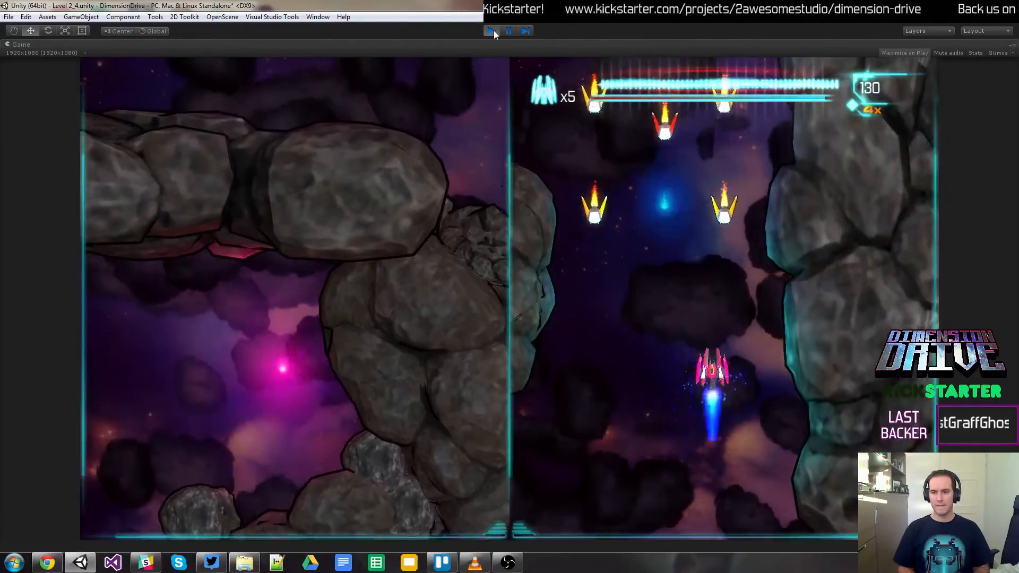
key("space")
key("Left")
key("Down")
key("Right")
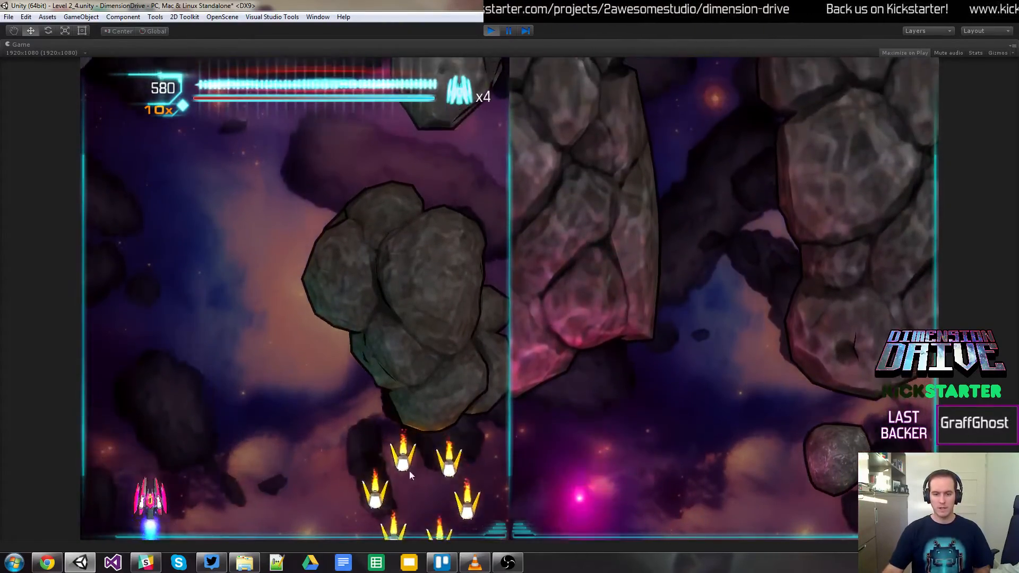
Step: End the run and move the left-dimension Area2 circular squad's AS_MK1 spawner back to Z -13
left_click(492, 31)
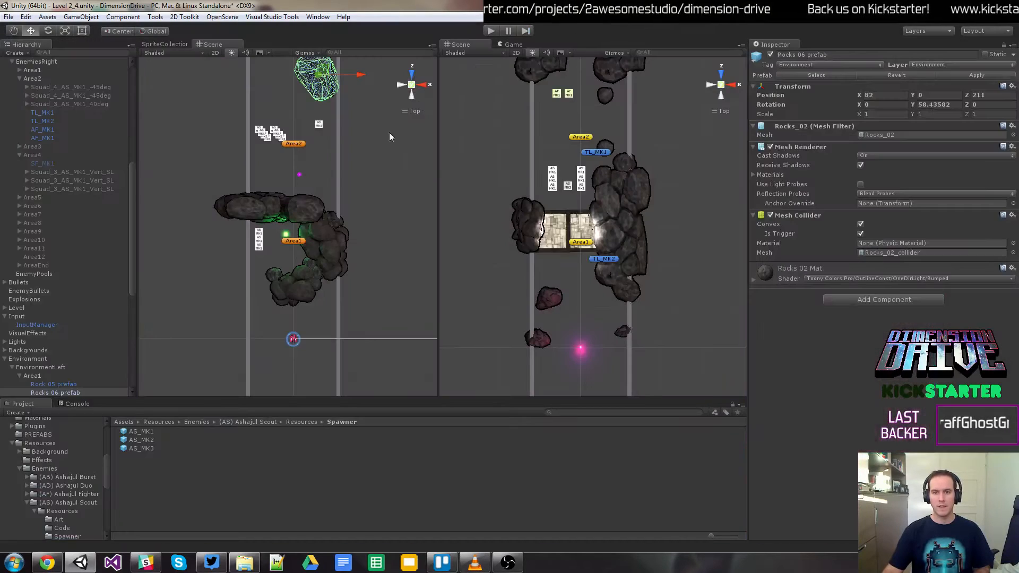
left_click(319, 124)
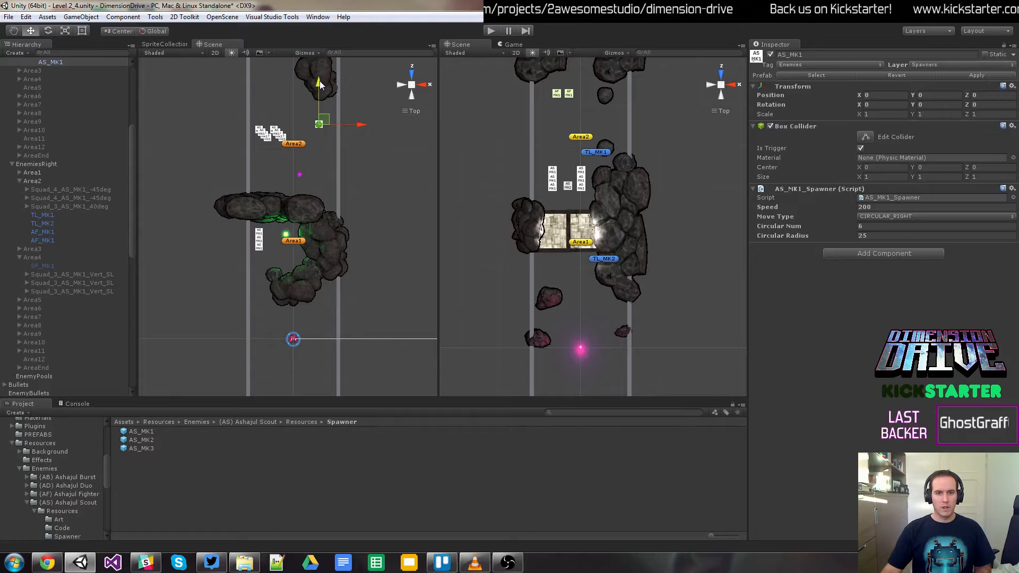
left_click_drag(320, 84, 320, 88)
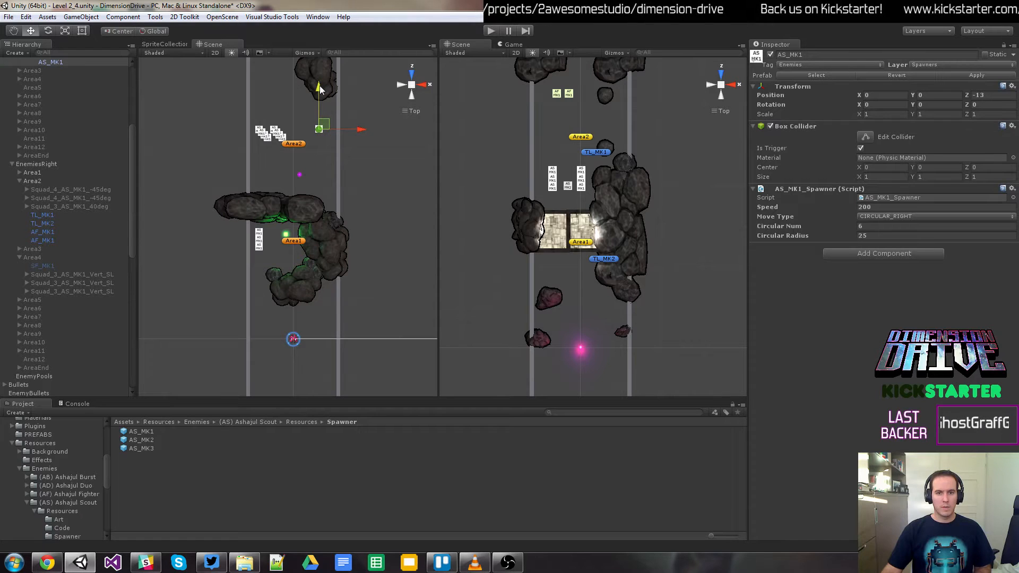
Step: Start a new playtest run, destroy the first left-dimension scout squad, and fly up to the door switch
left_click(490, 30)
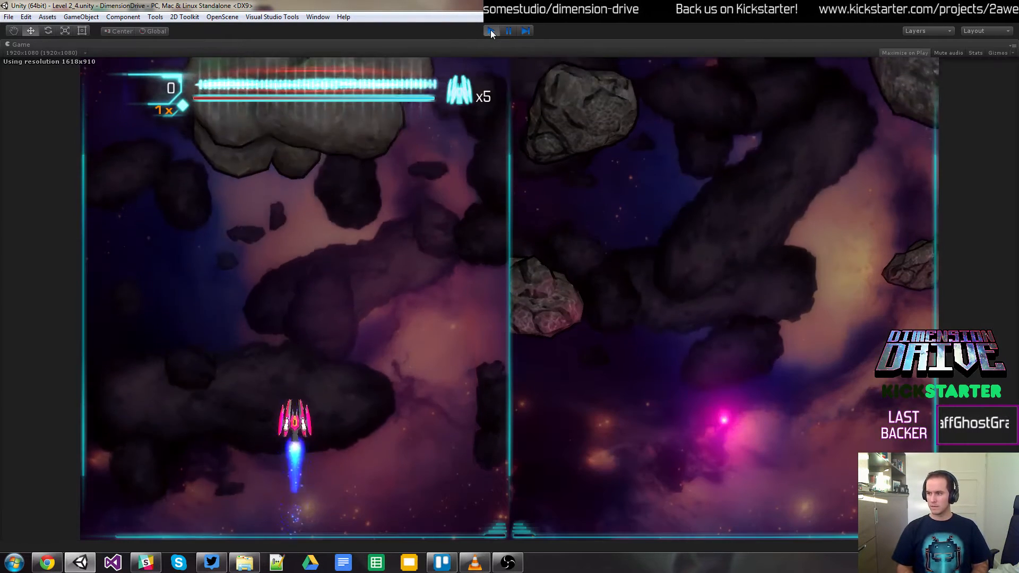
key("Left")
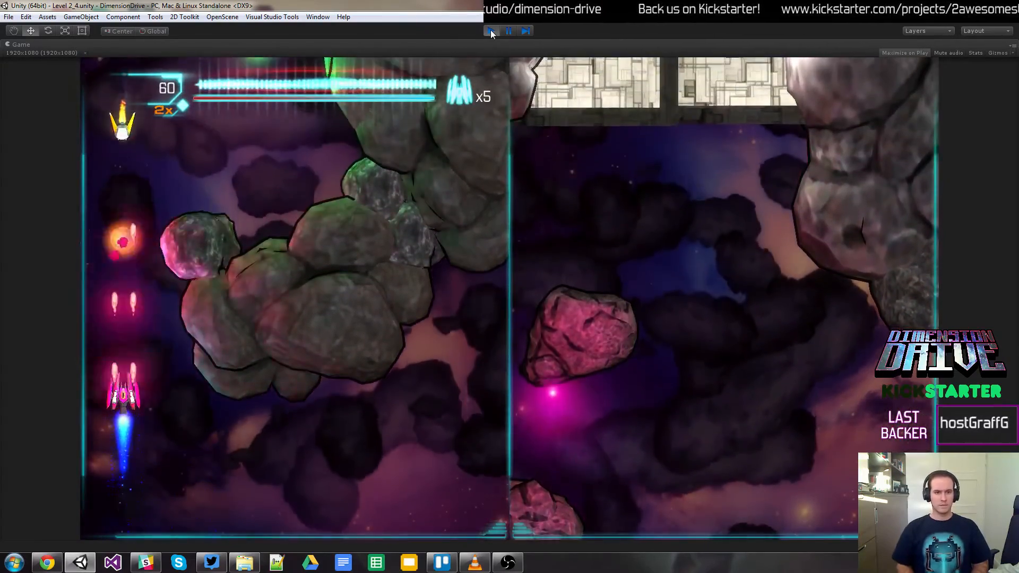
key("Up")
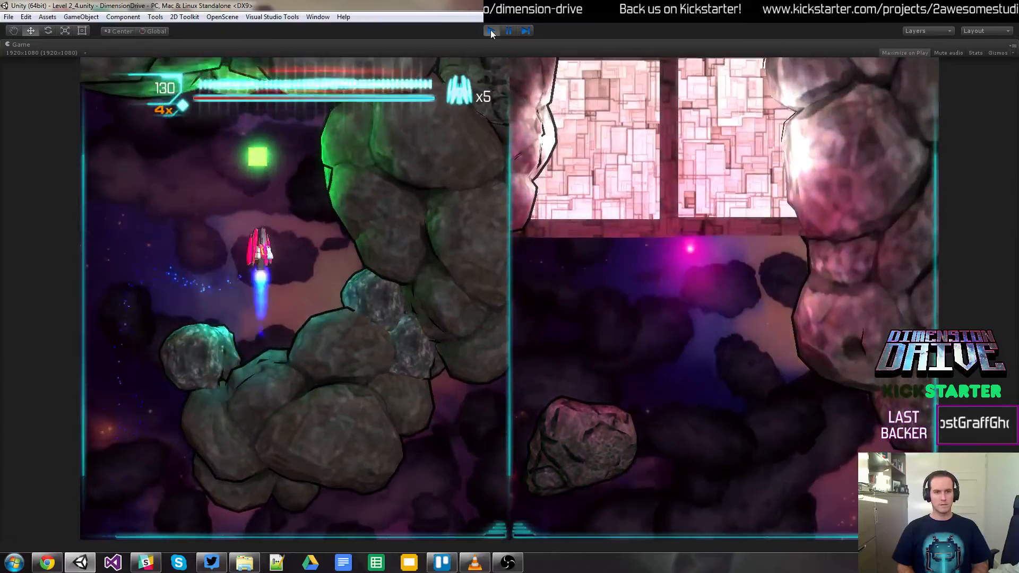
Step: Shift into the right dimension past the opened door and destroy the scout columns ahead of the laser turret
key("space")
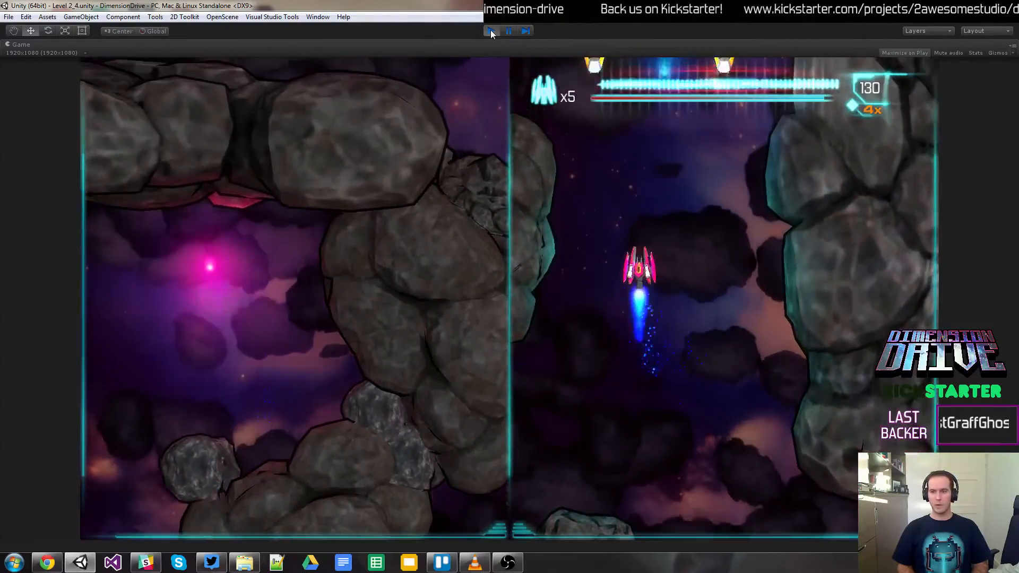
key("Down")
key("Right")
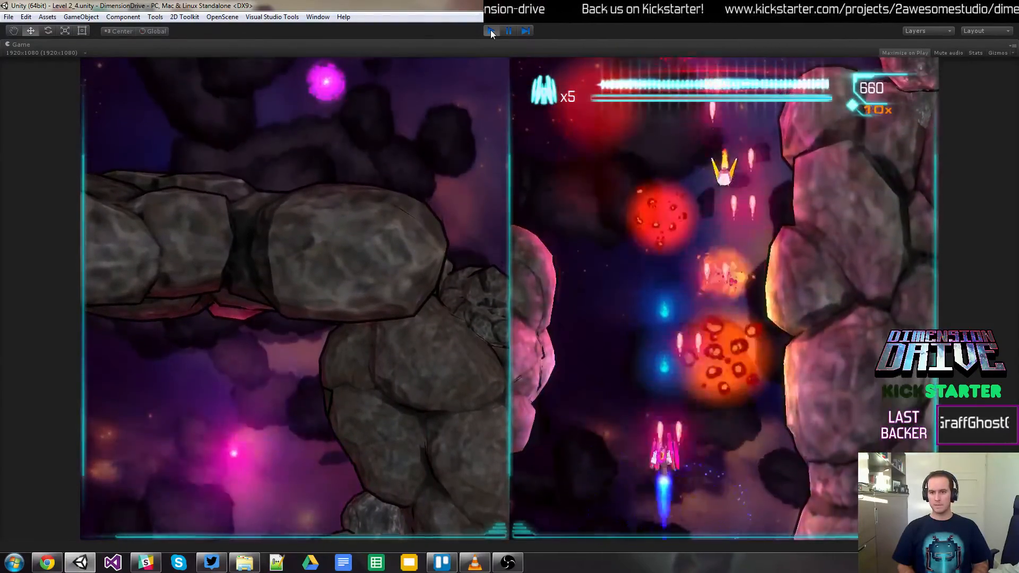
key("Up")
Step: Shift to the left dimension before the laser and shoot down the diagonal and circular Area2 squads to check the new spawn timing
key("space")
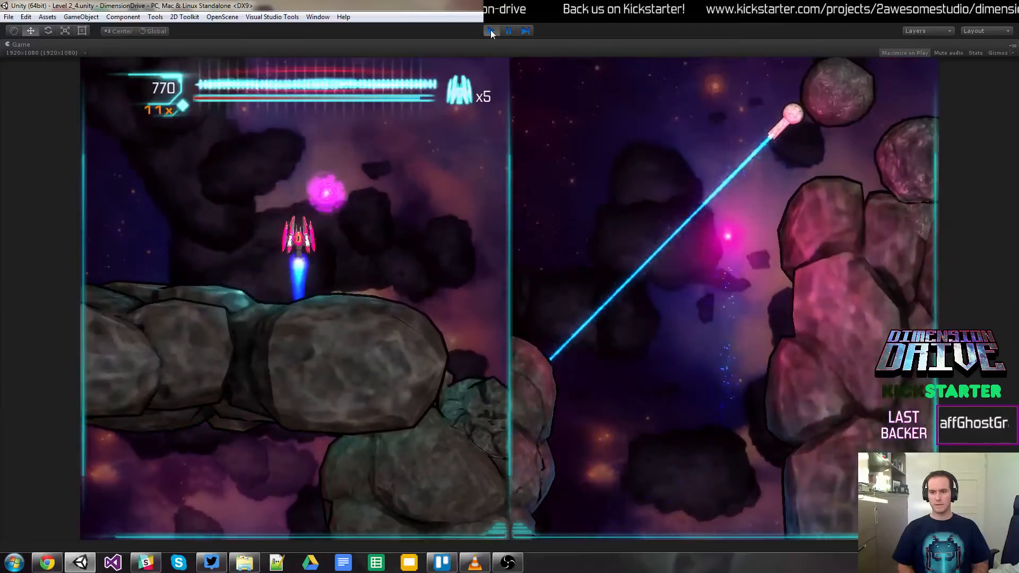
key("Down")
key("Left")
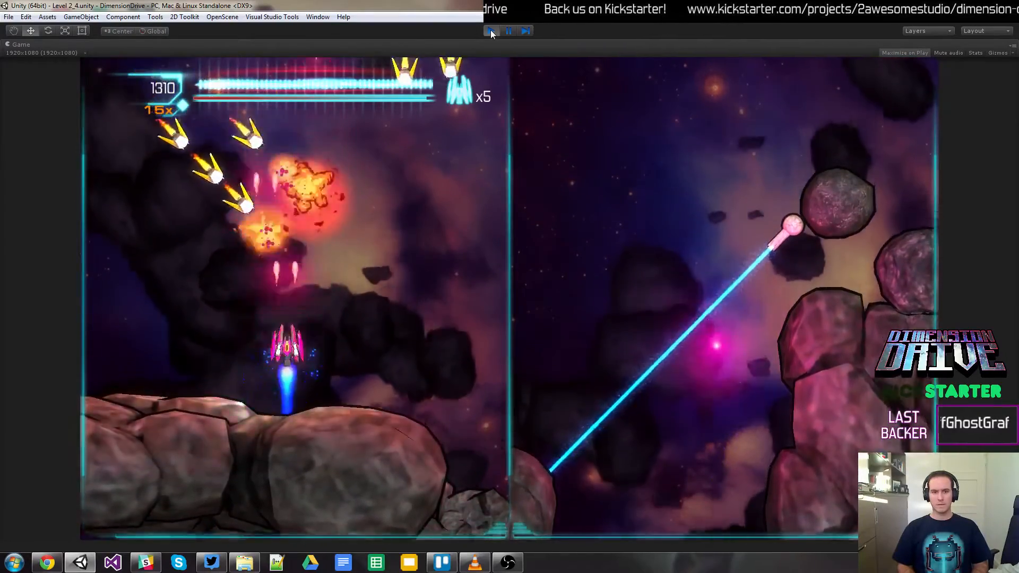
key("Right")
key("Up")
key("Right")
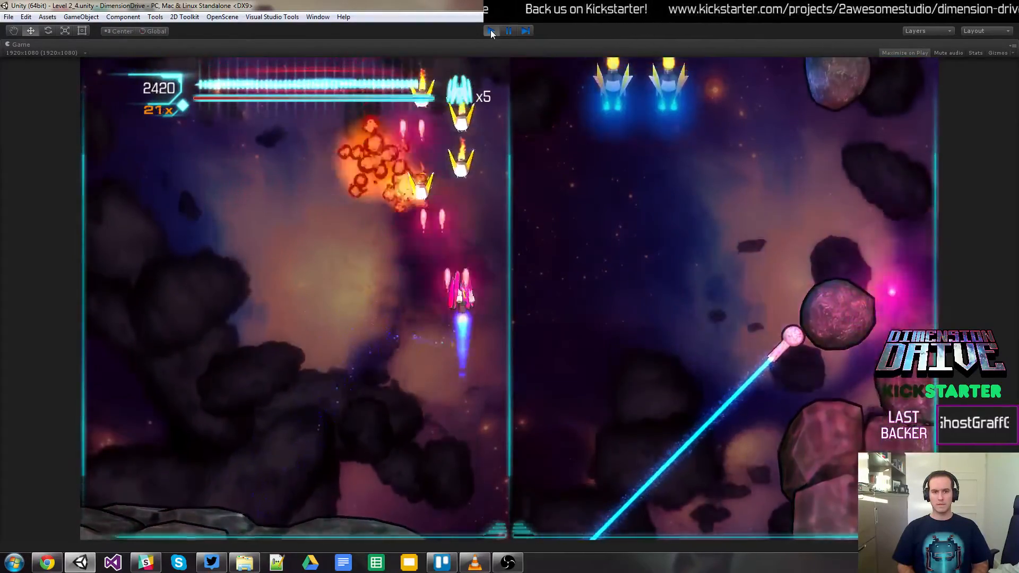
key("Left")
key("Up")
Step: Shift back to the right dimension and fight the AF_MK1 pair while dodging their shots
key("space")
key("Down")
key("Left")
key("Down")
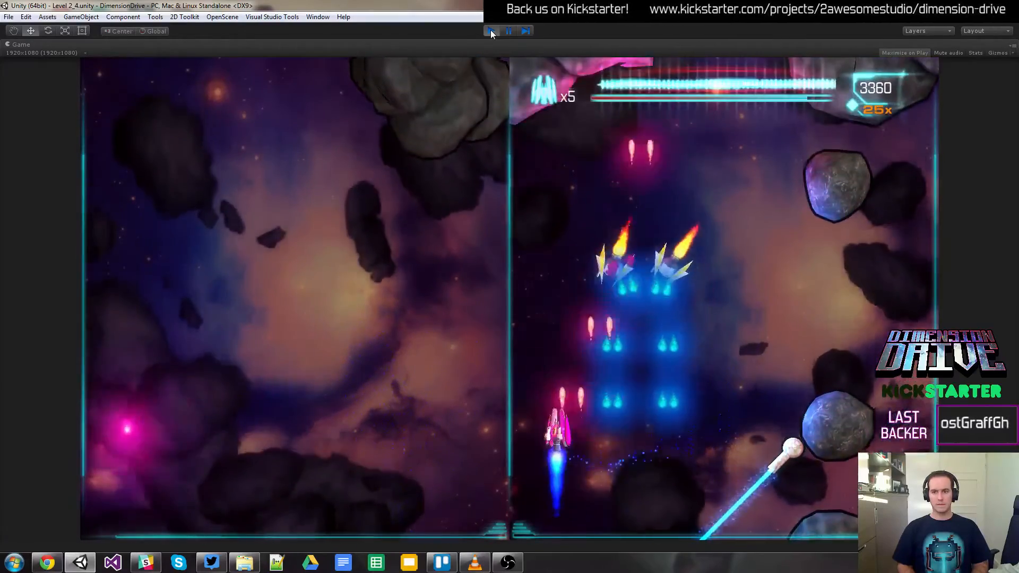
key("Up")
key("Right")
key("Down")
key("Right")
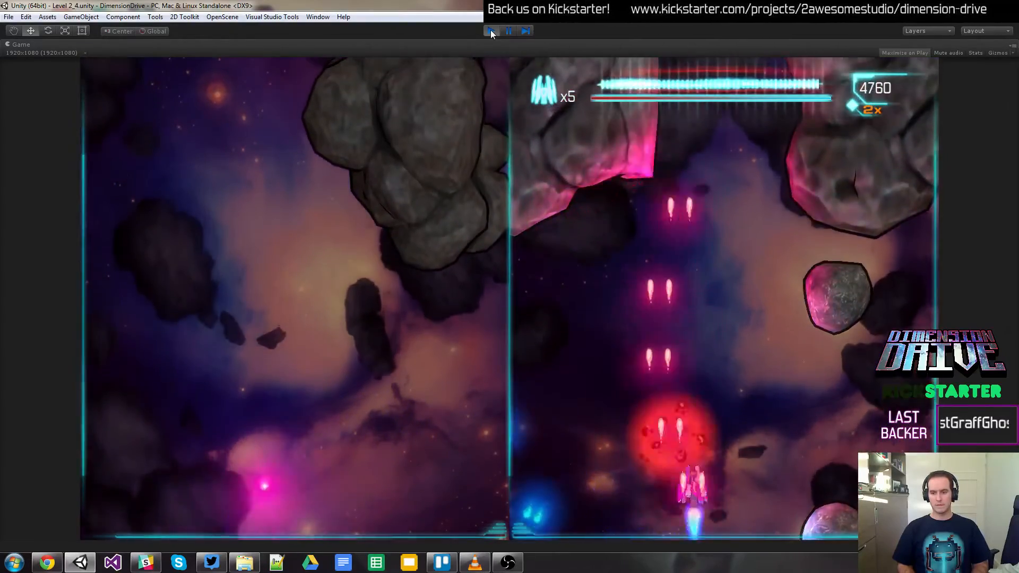
Step: Fly up into the right-dimension rock passage beyond Area2 and end the playtest run
key("Up")
key("Left")
key("Down")
key("Right")
key("Up")
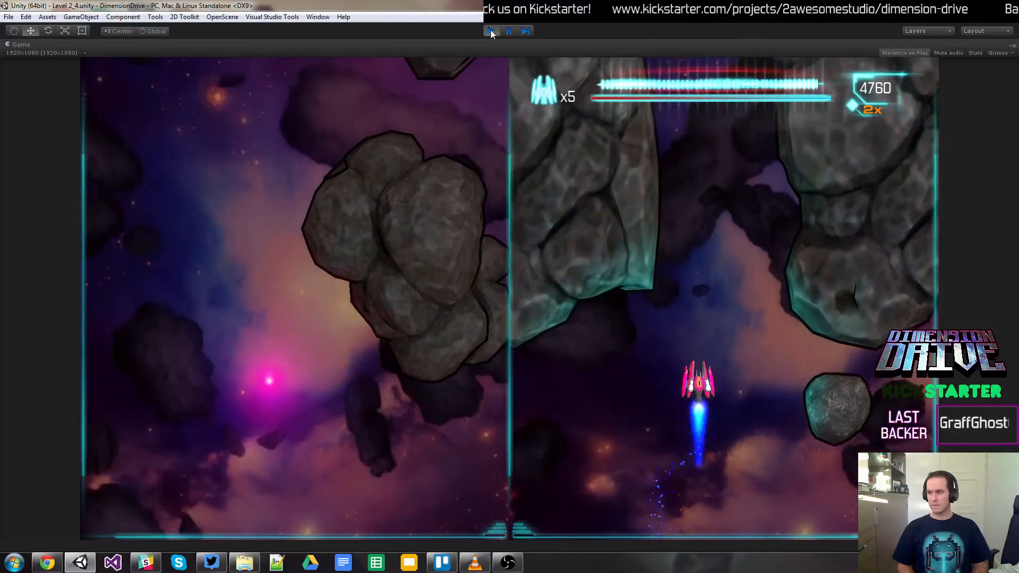
key("Down")
key("Right")
key("Down")
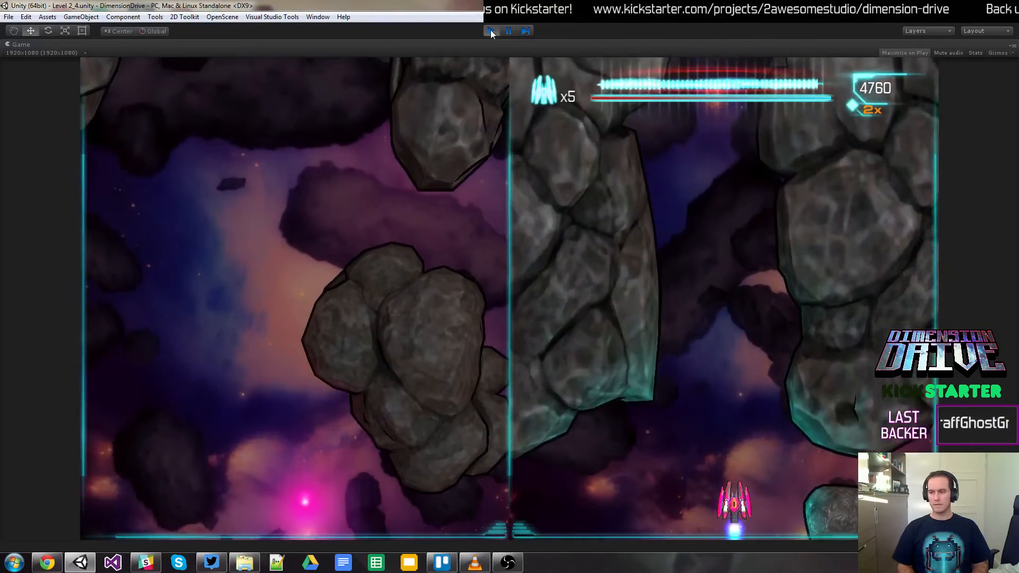
key("Up")
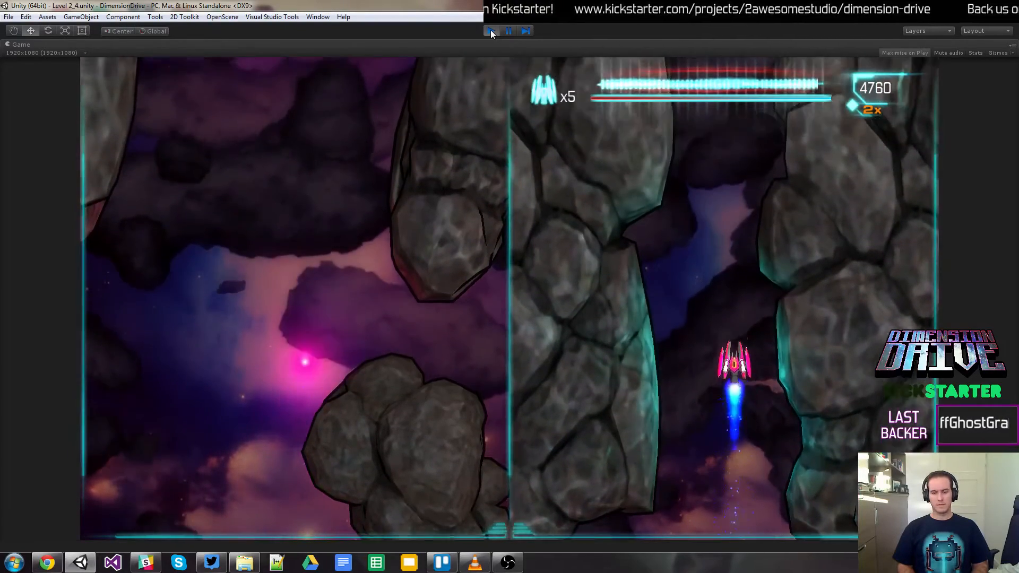
left_click(490, 30)
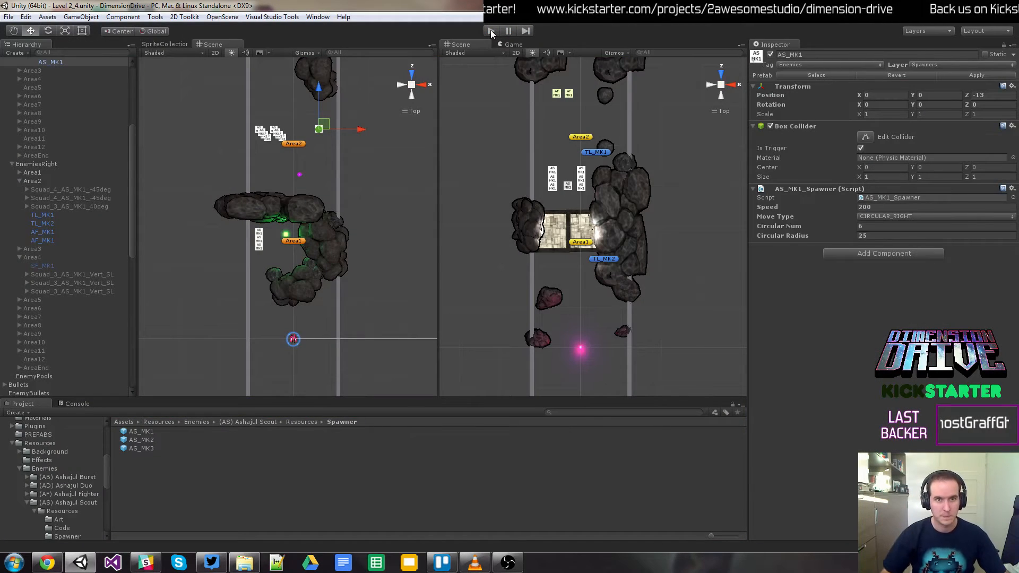
Step: Activate the left-dimension Area3 enemy group in the level, with Area2 collapsed in the object tree
left_click(211, 564)
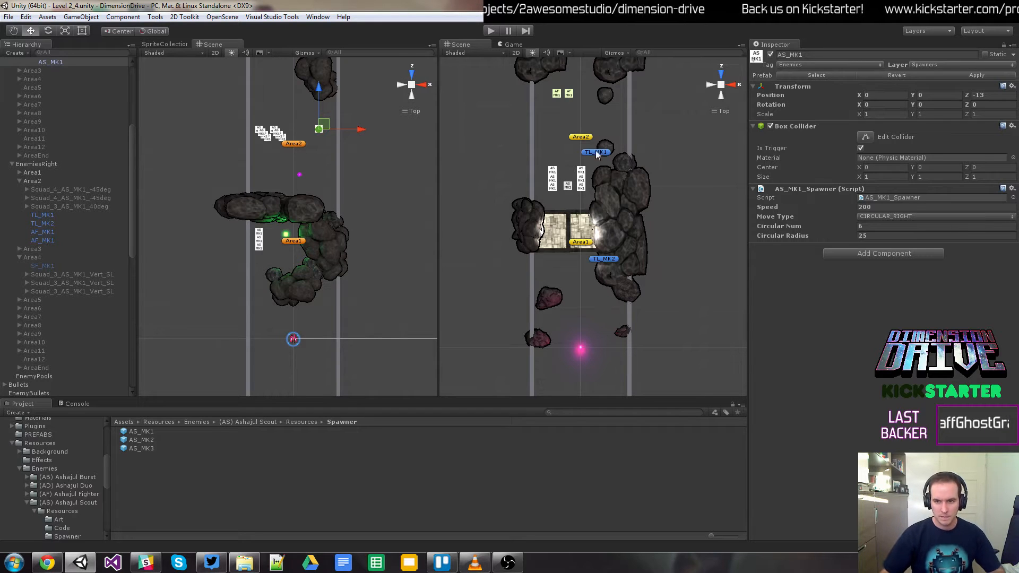
key("q")
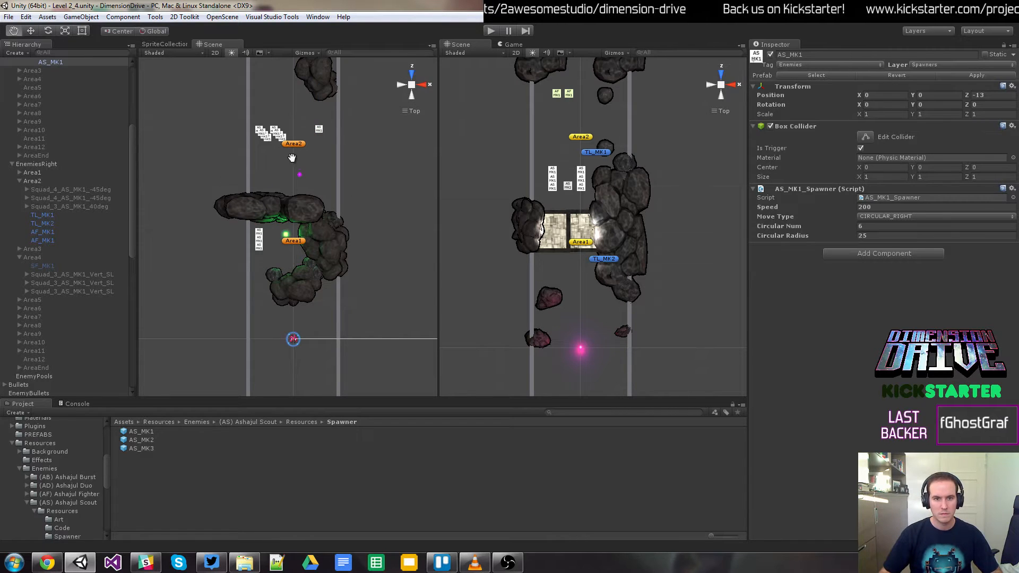
left_click_drag(294, 147, 291, 223)
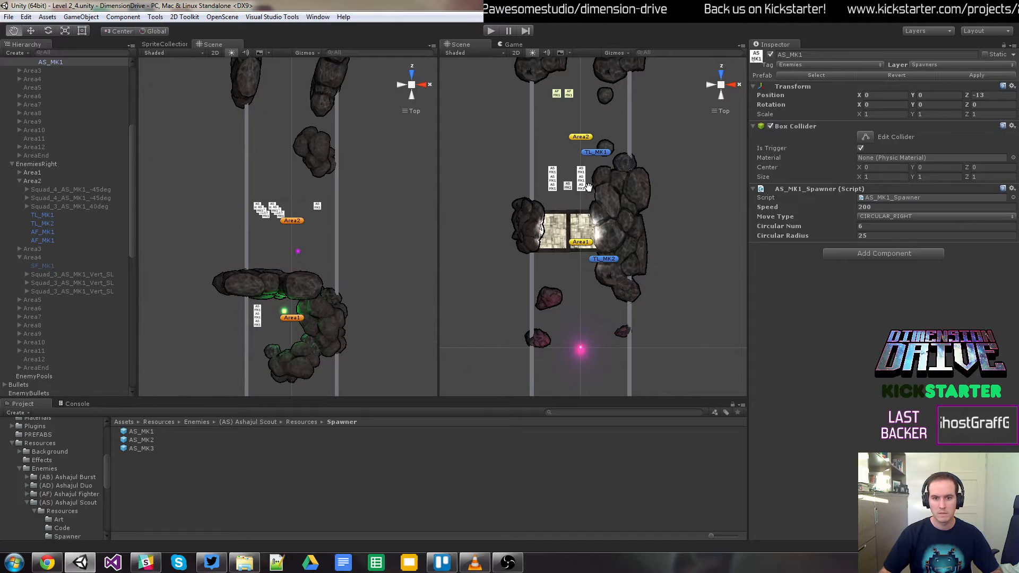
left_click_drag(587, 186, 588, 273)
left_click_drag(327, 256, 327, 266)
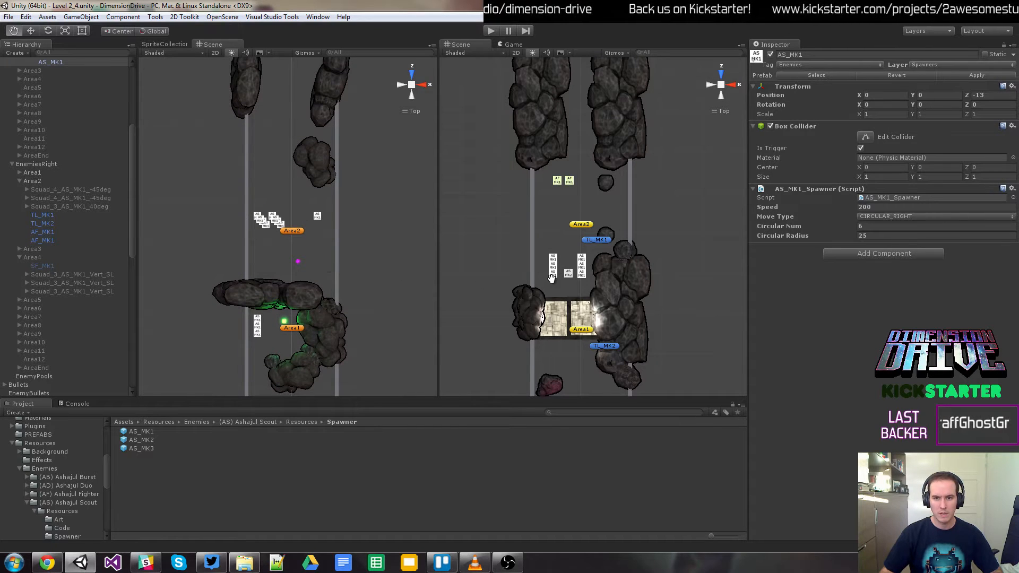
left_click_drag(553, 278, 552, 284)
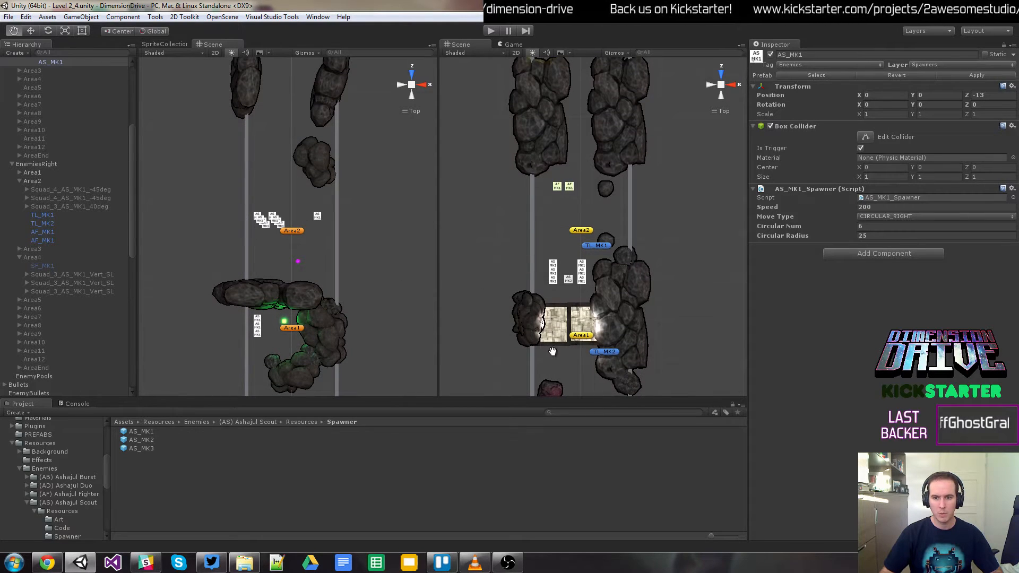
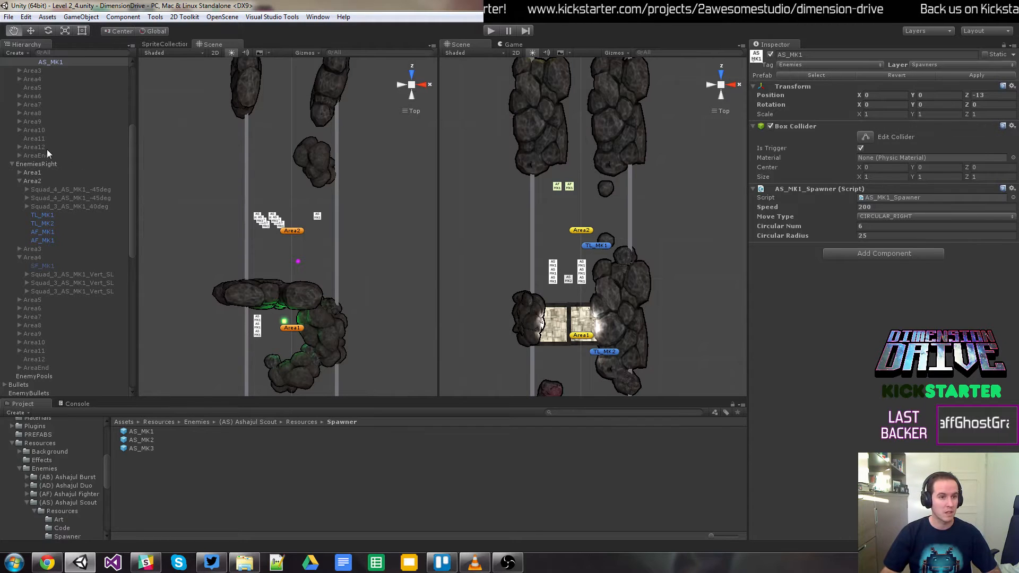
left_click_drag(132, 177, 134, 153)
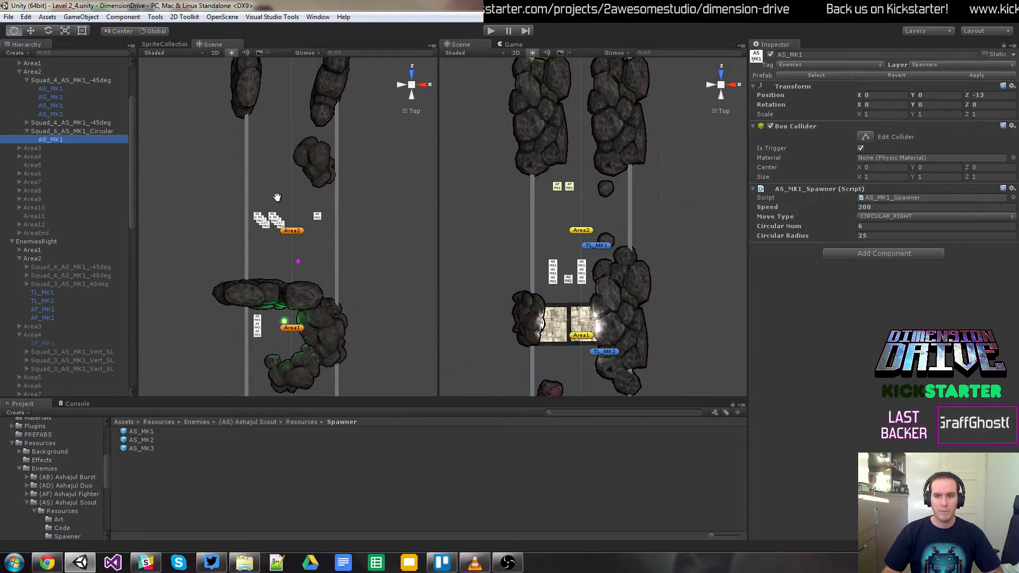
left_click(19, 72)
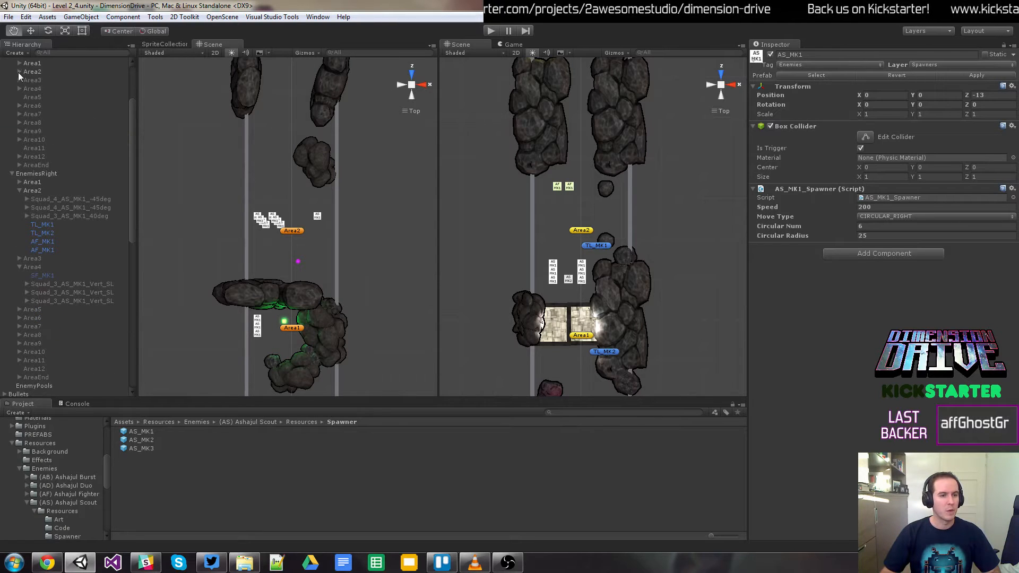
left_click(36, 79)
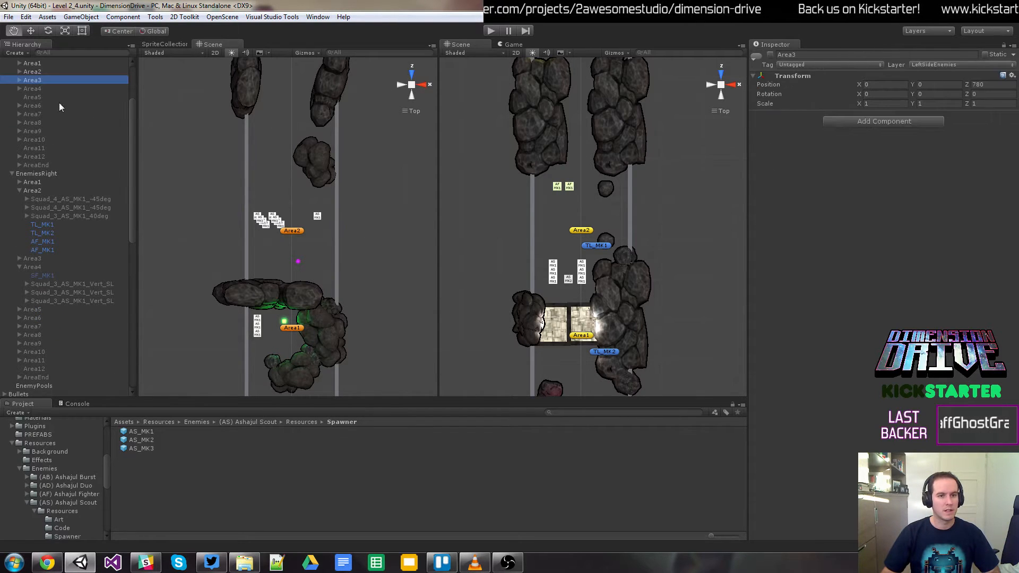
left_click(770, 55)
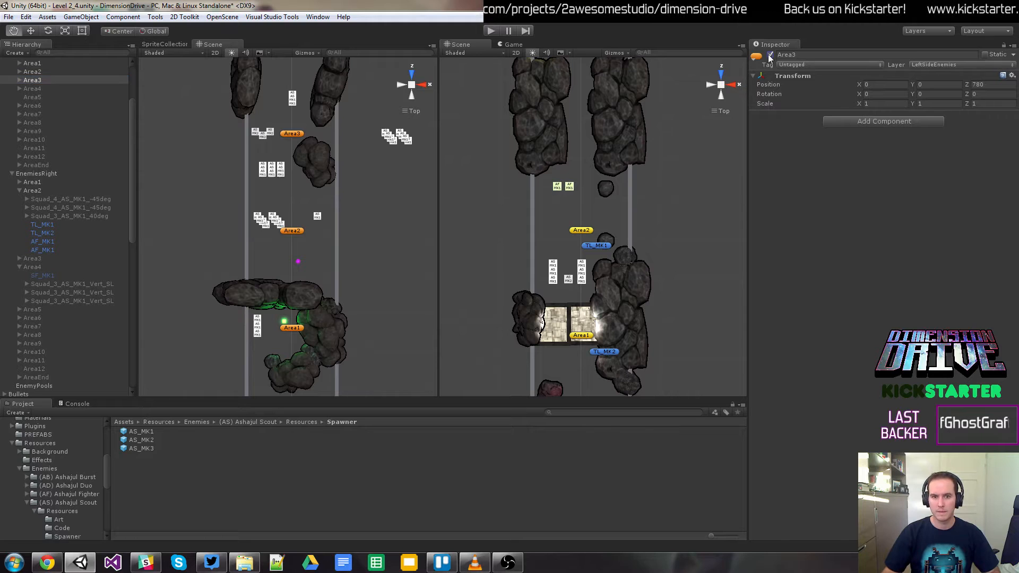
Step: Activate the Area3 enemy group under EnemiesRight and collapse the Area2 and Area4 groups around it
left_click(19, 191)
left_click(55, 200)
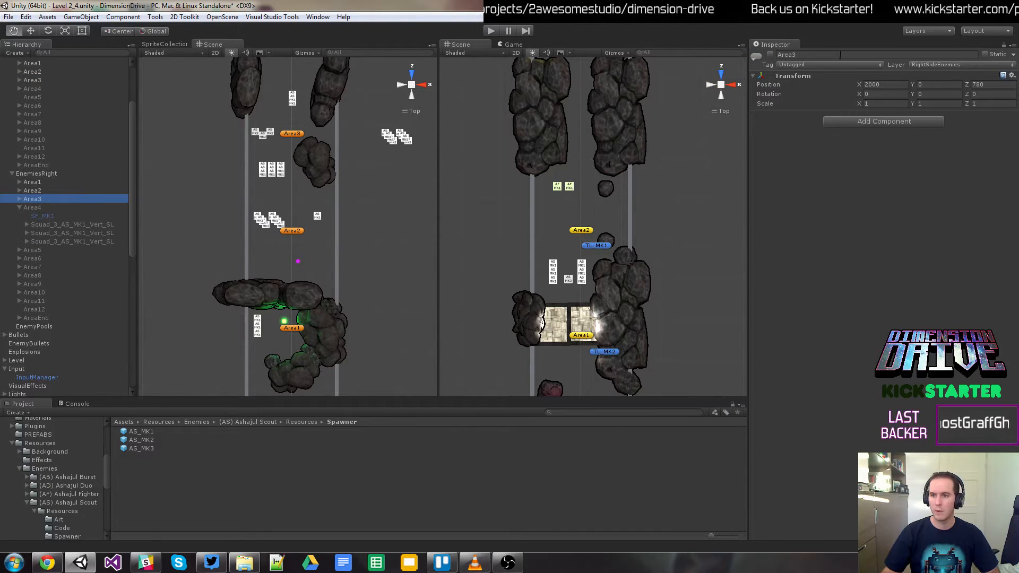
left_click(770, 54)
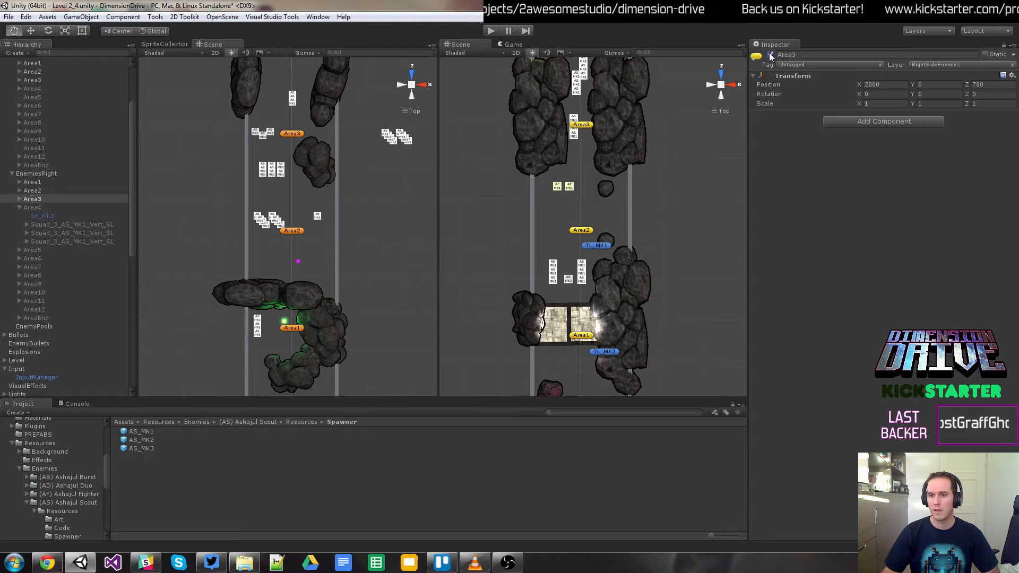
left_click(19, 207)
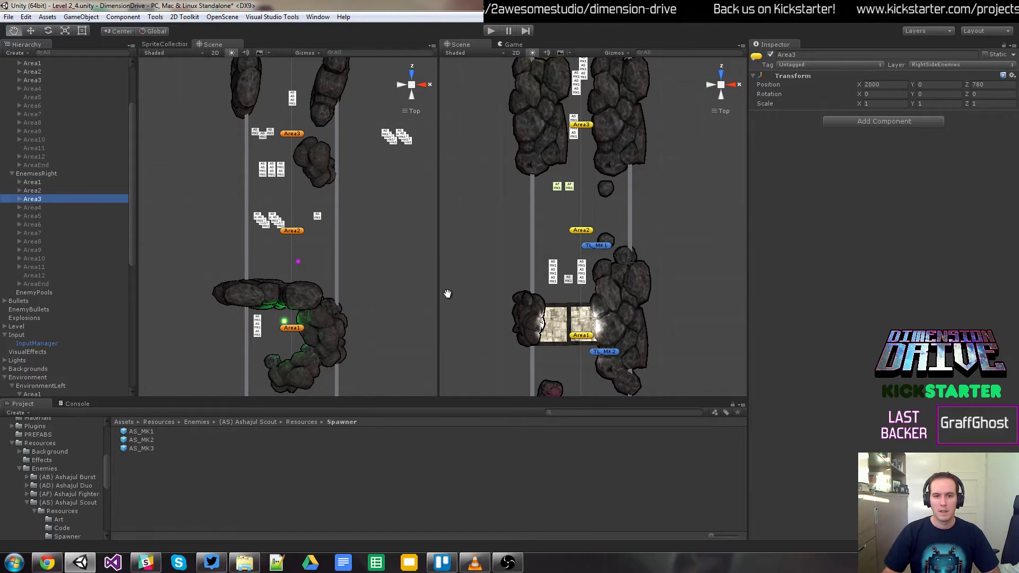
Step: Switch the left-dimension Area3 group off and on to identify its spawners, and expand it to list its squads
left_click(27, 81)
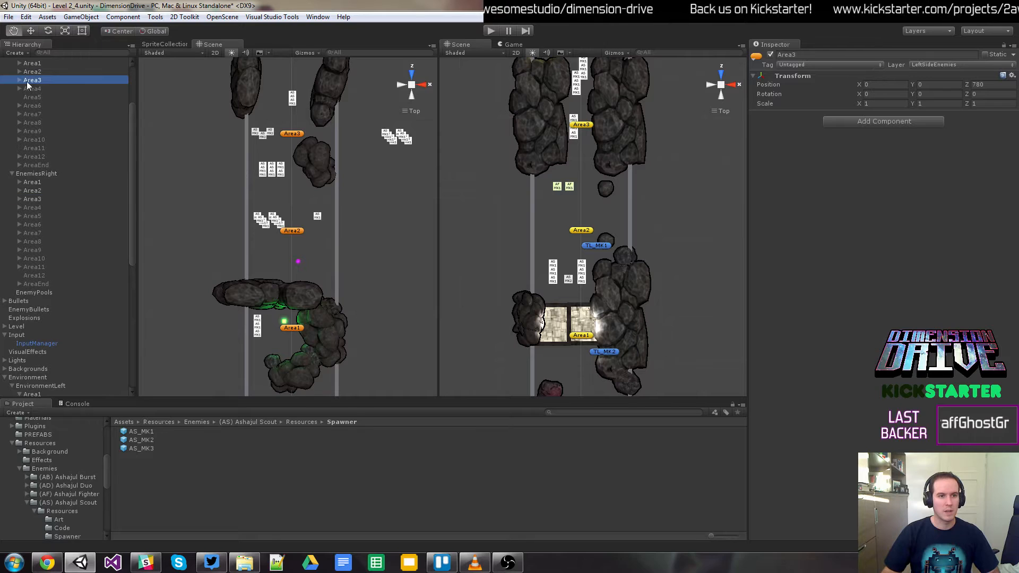
left_click(773, 53)
left_click(773, 53)
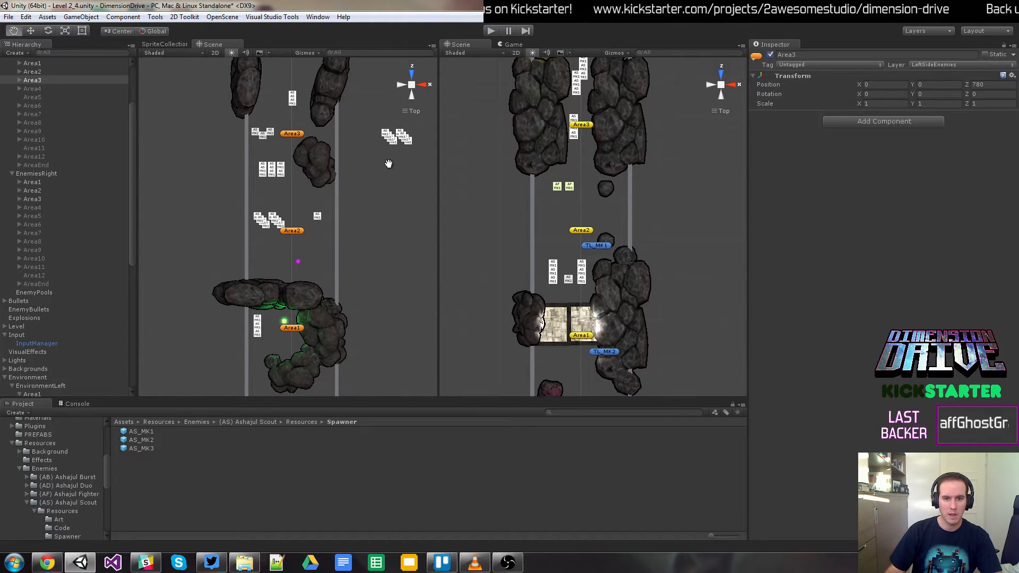
left_click(19, 81)
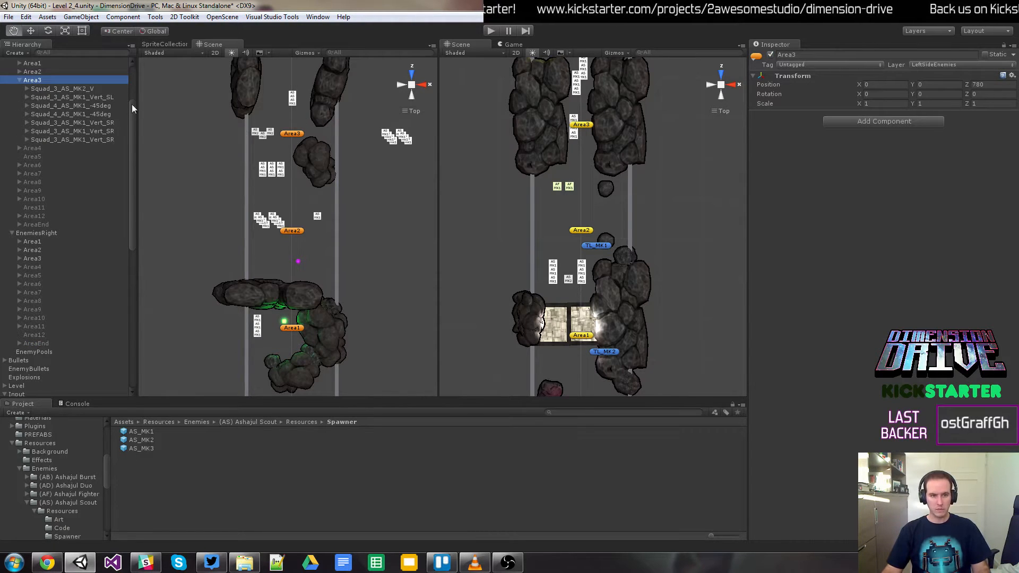
Step: Deactivate all seven squads inside the left-dimension Area3 enemy group
left_click(89, 89)
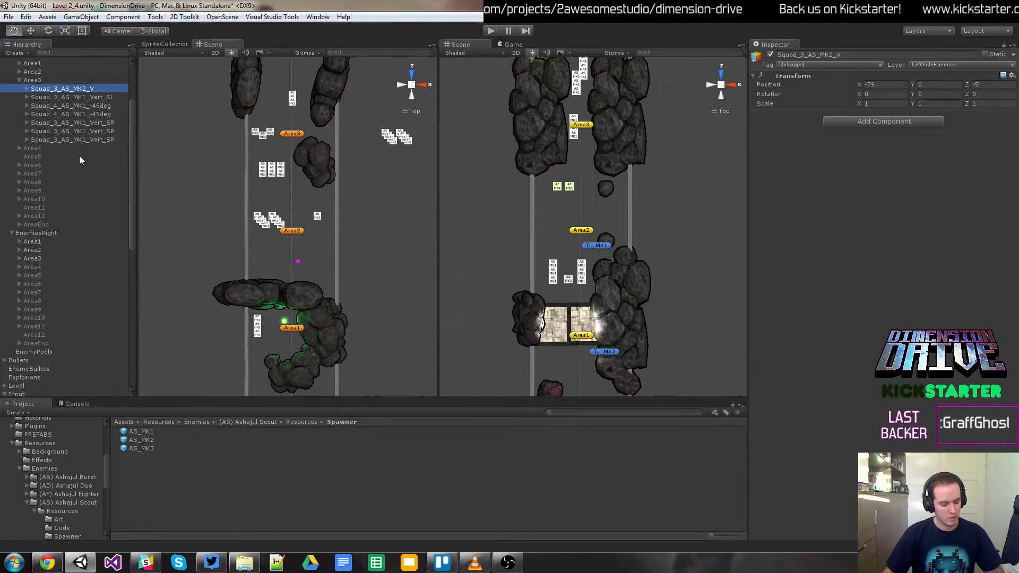
left_click(86, 138, "shift")
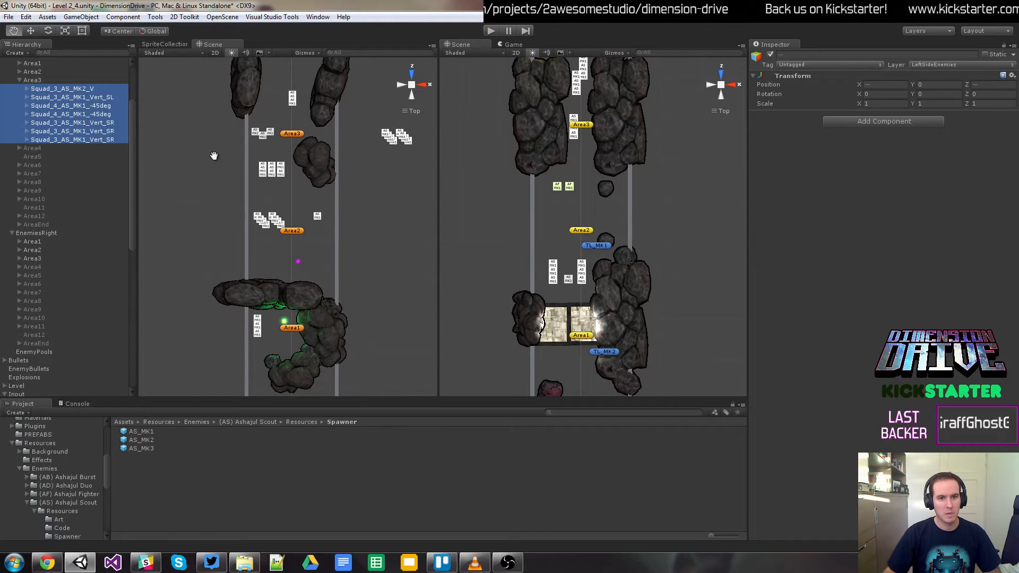
left_click(771, 55)
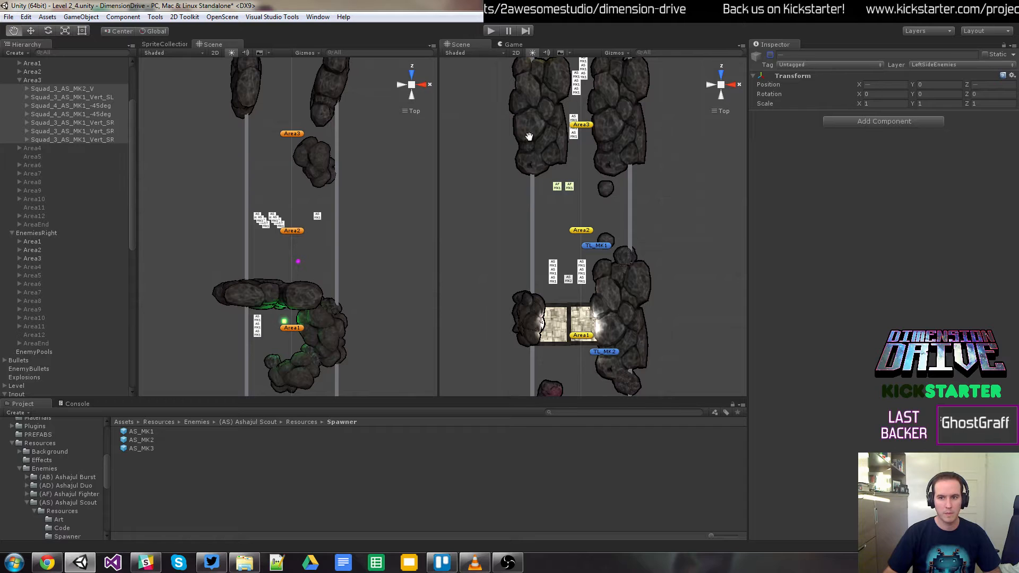
Step: Expand Area3 under EnemiesRight and deactivate its three Squad_3_AS_MK1_Vert squads
left_click(20, 259)
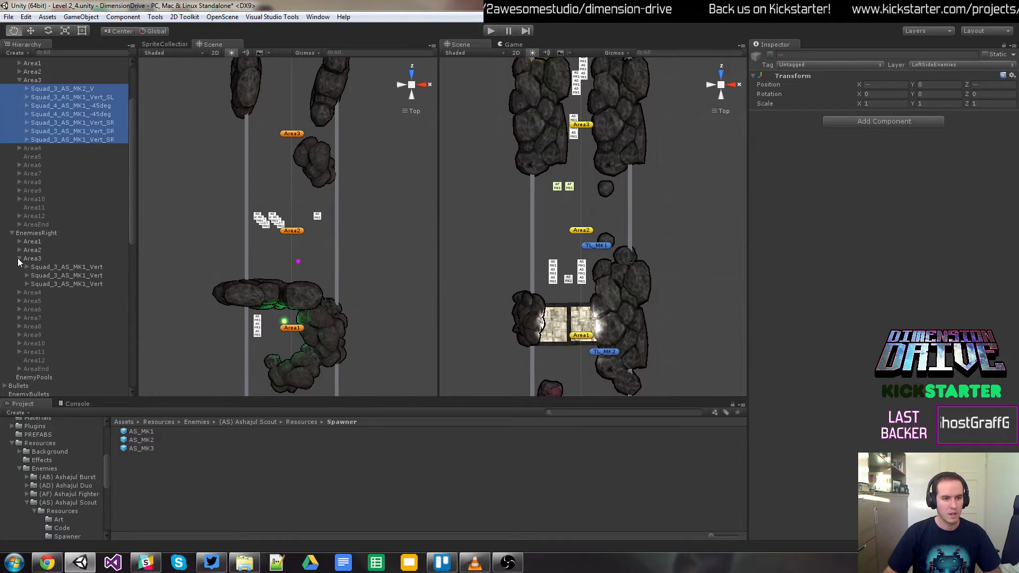
left_click(47, 267)
left_click(75, 284, "shift")
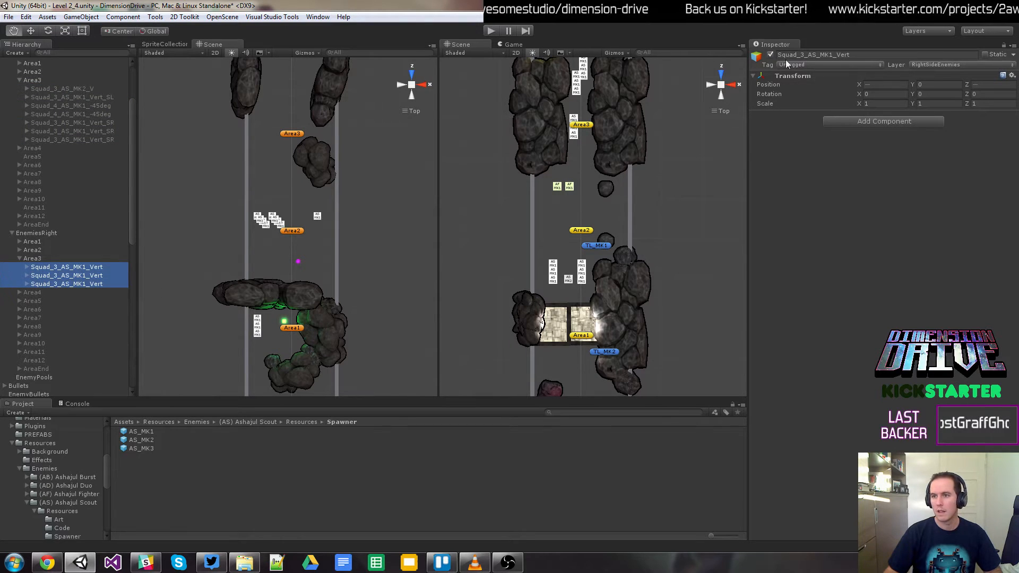
left_click(770, 55)
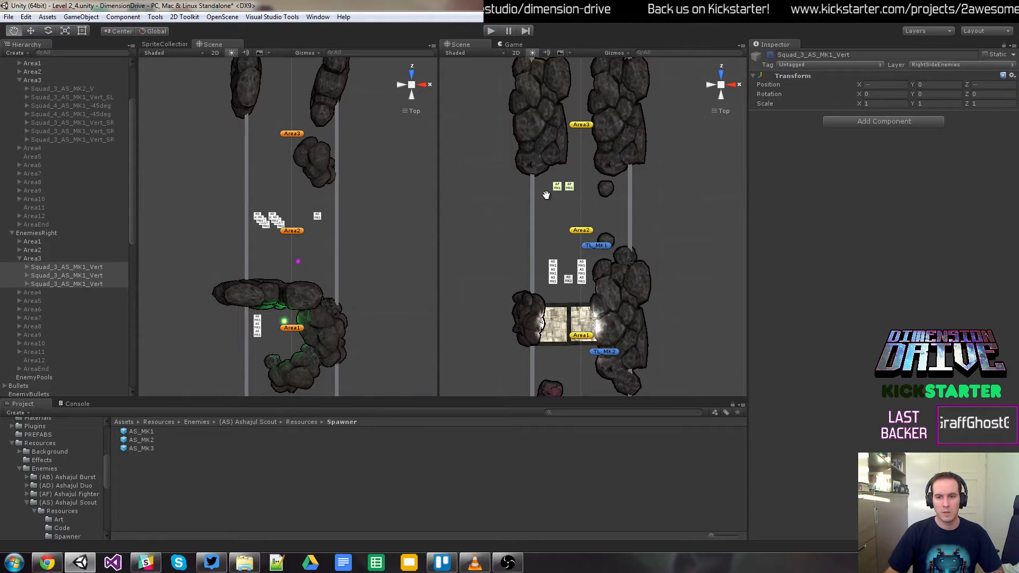
Step: Move the single rock between Area2 and Area3 in the left dimension out of the lane to X -261, Z 607
left_click_drag(549, 222, 551, 228)
left_click_drag(292, 245, 282, 349)
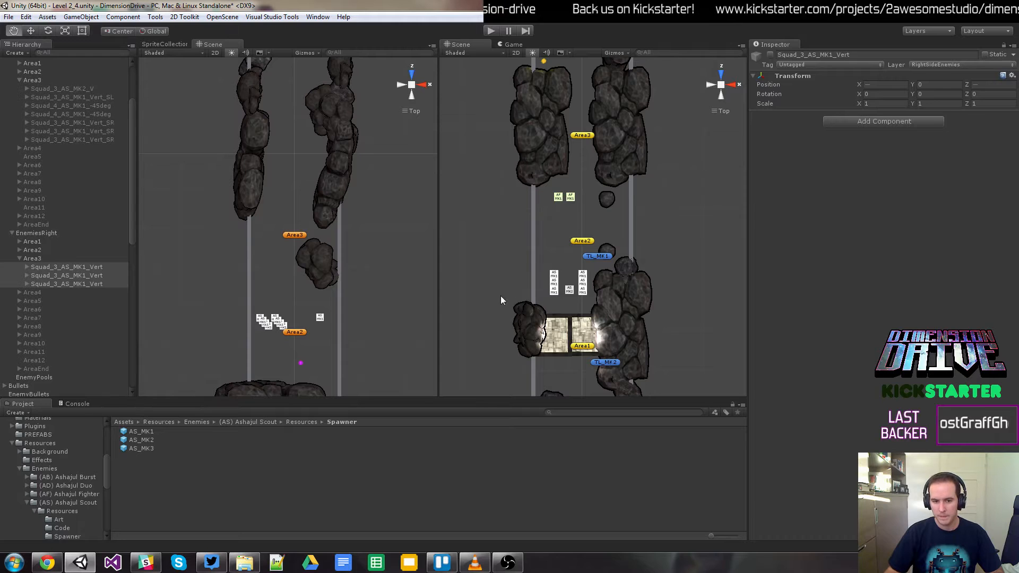
left_click_drag(544, 270, 551, 357)
scroll(552, 358, "down", 1)
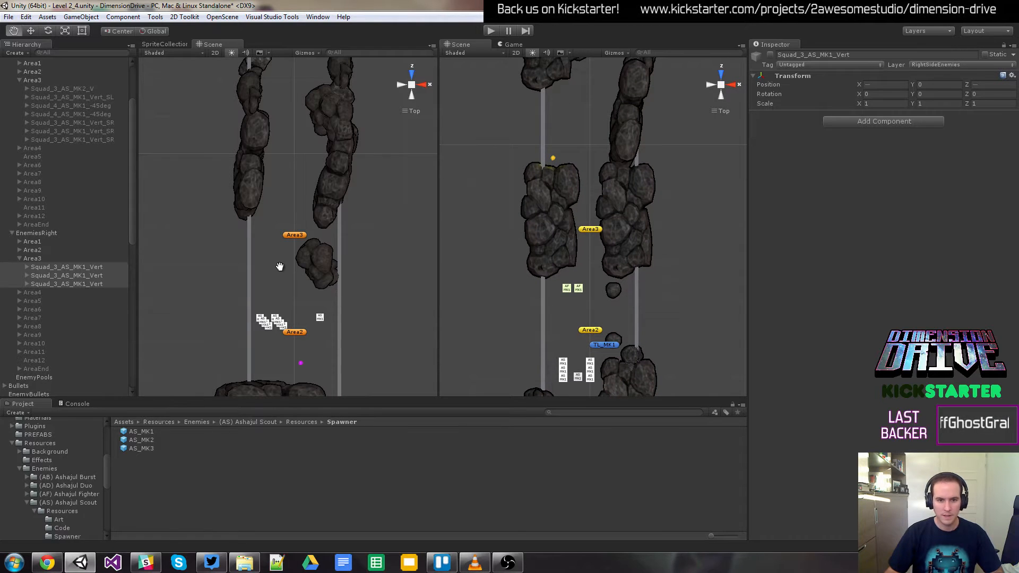
key("w")
left_click(317, 269)
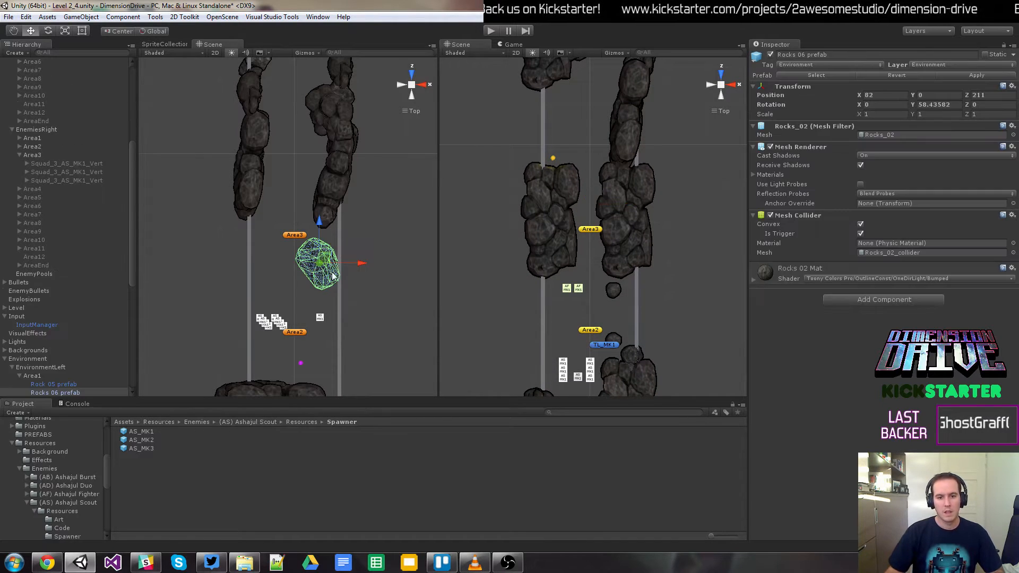
left_click_drag(328, 278, 192, 106)
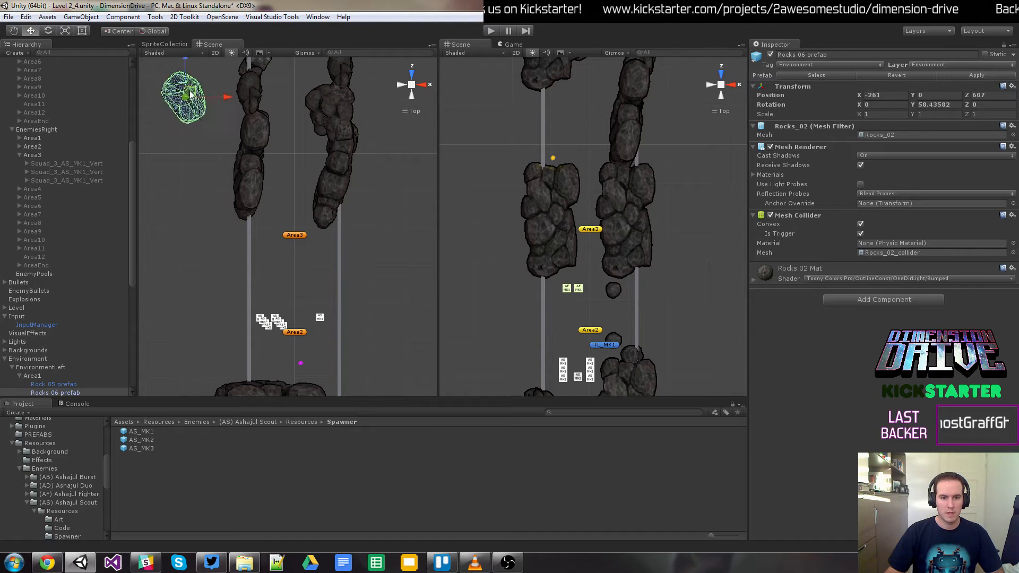
Step: Move the two long left-dimension rocks back to flank the Area3 marker, placing the right one at X 114, Z -544
left_click(256, 149)
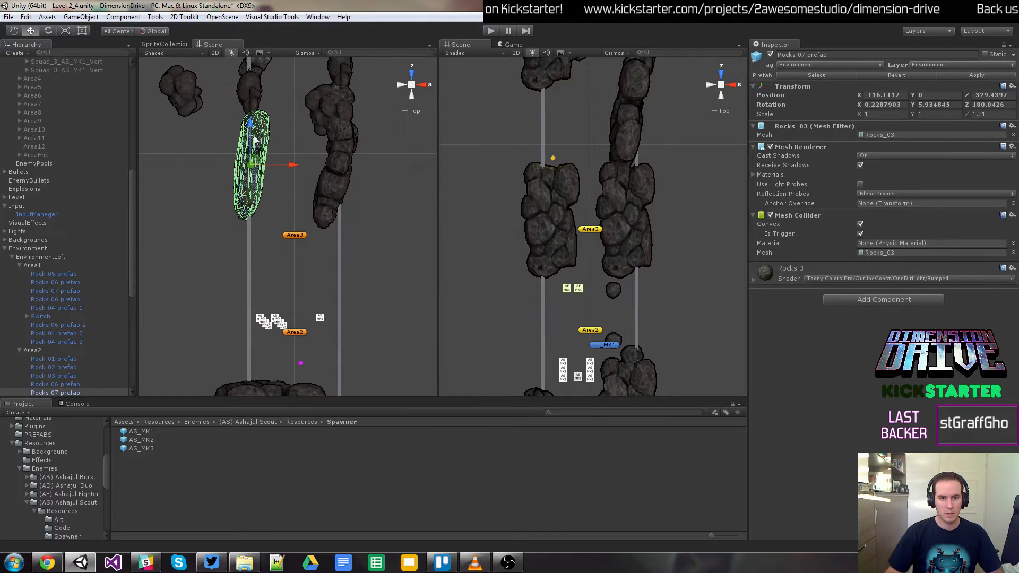
left_click_drag(255, 140, 255, 223)
left_click(343, 209)
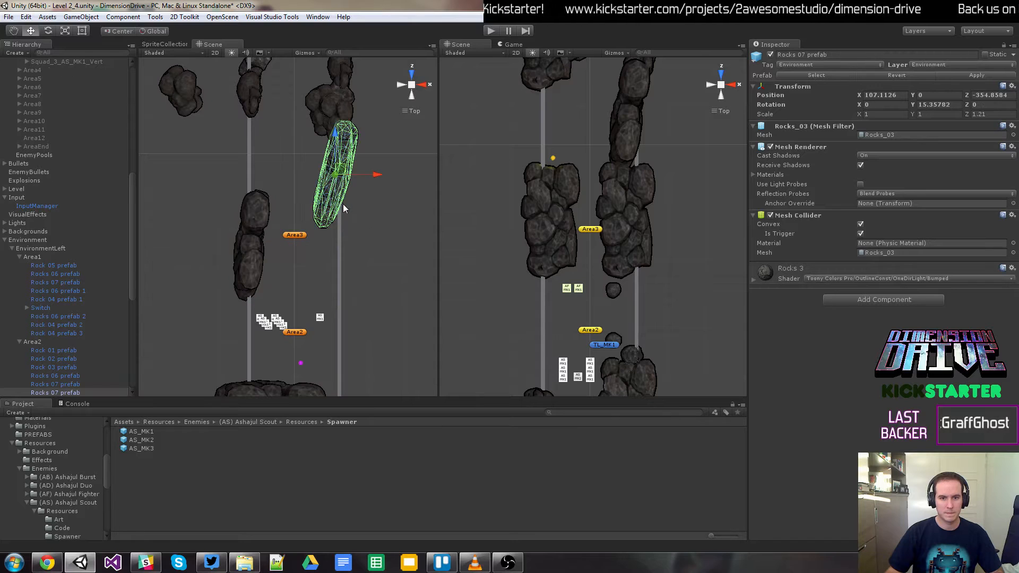
left_click_drag(342, 170, 344, 242)
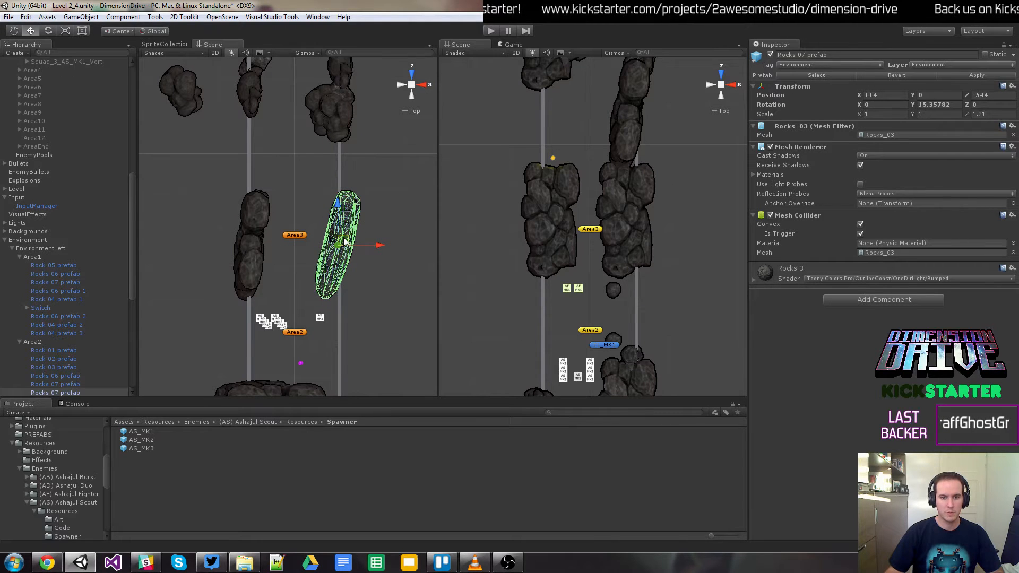
left_click(370, 277)
Step: Widen the right-dimension passage at Area3 by moving both large rock walls outward, with the right wall at X 103
left_click(563, 225)
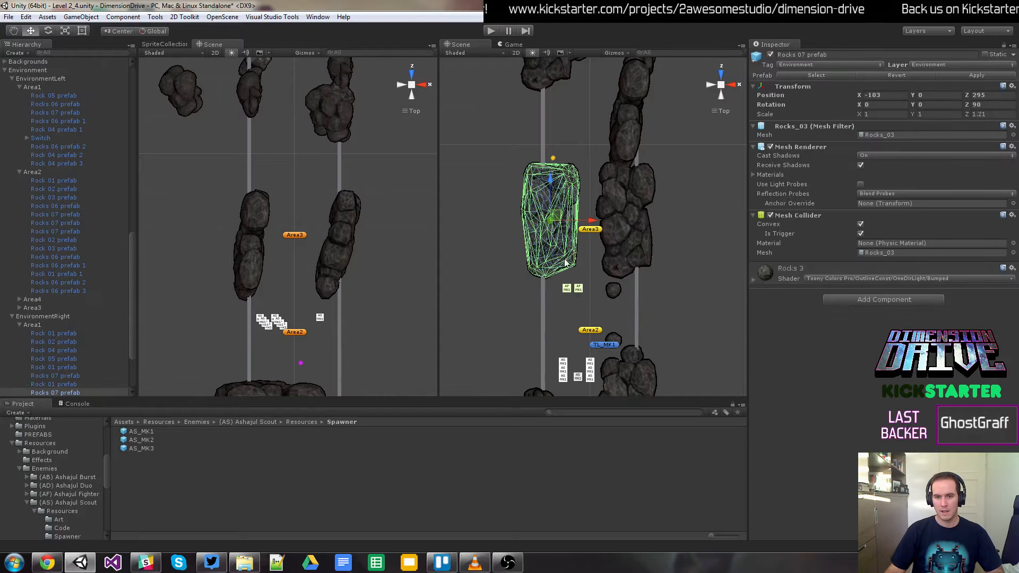
middle_click_drag(505, 263, 505, 269)
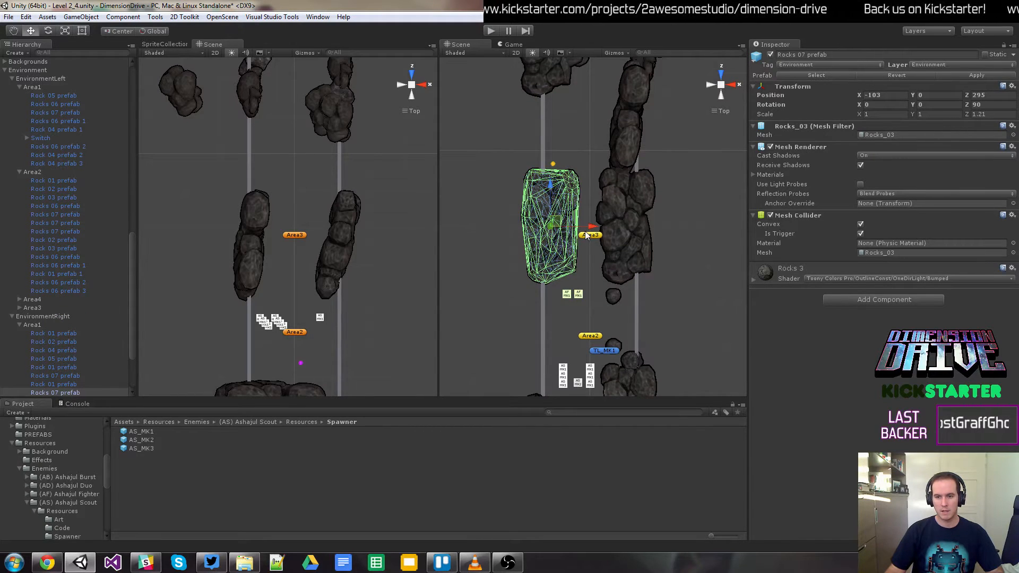
left_click_drag(591, 229, 584, 229)
left_click(619, 234)
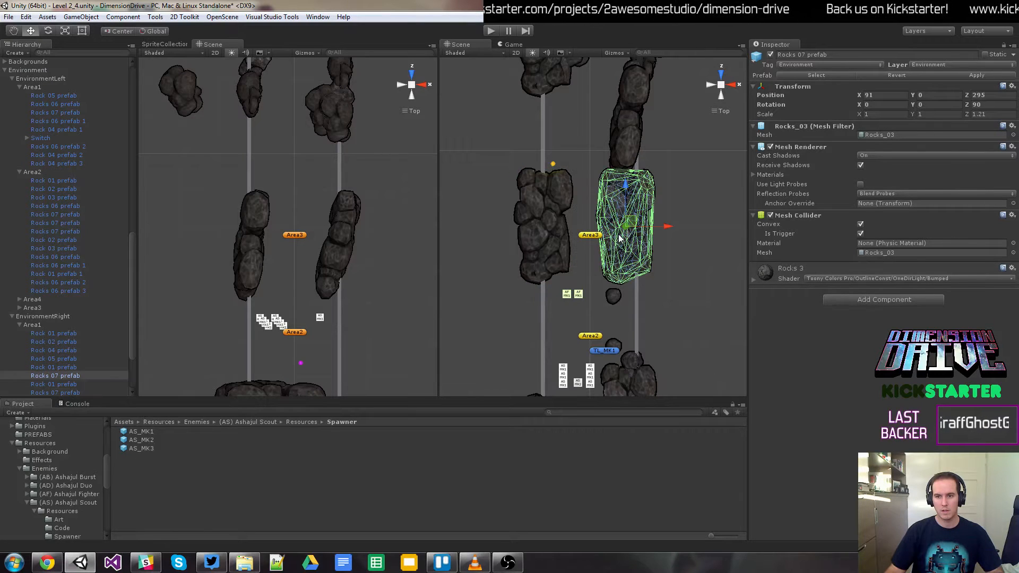
left_click_drag(668, 229, 672, 229)
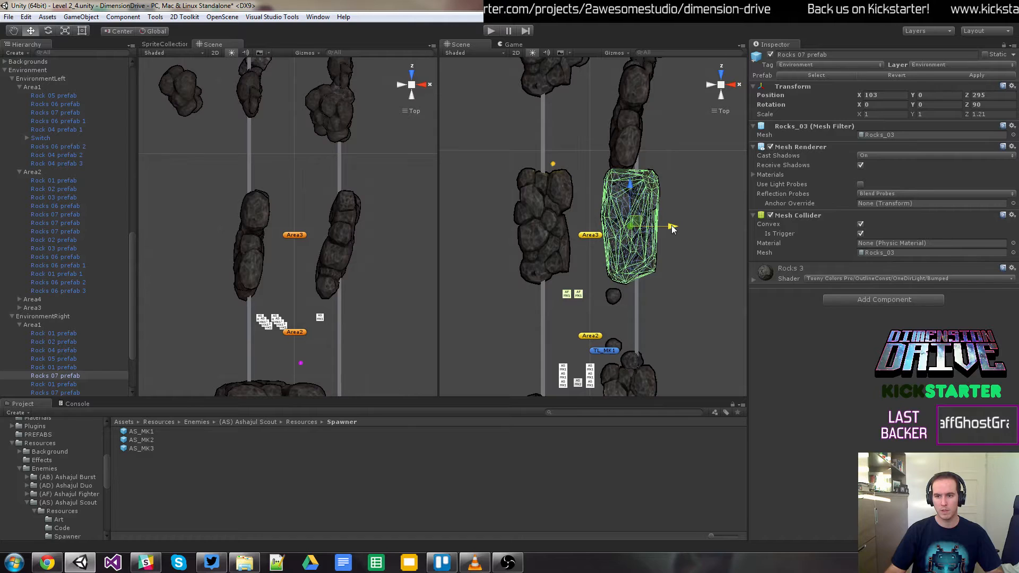
left_click(685, 276)
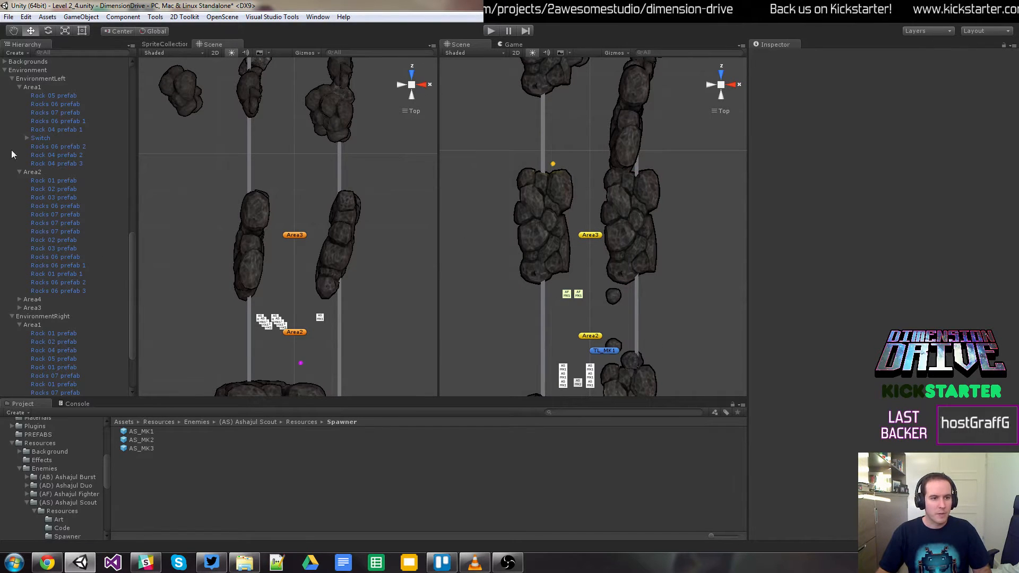
Step: Collapse the Area1 and Area2 rock groups under EnvironmentLeft in the object tree
left_click(20, 87)
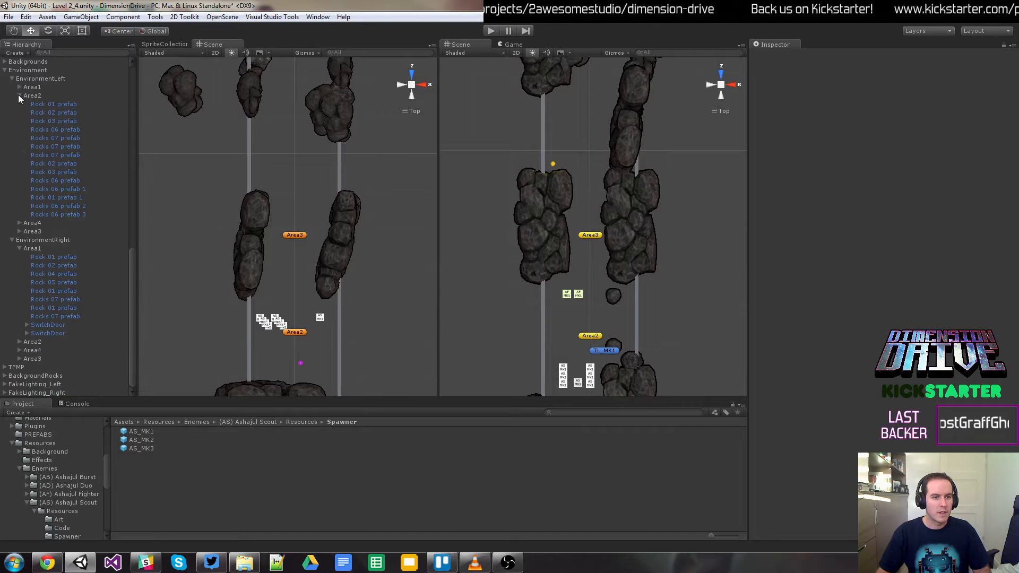
left_click(19, 95)
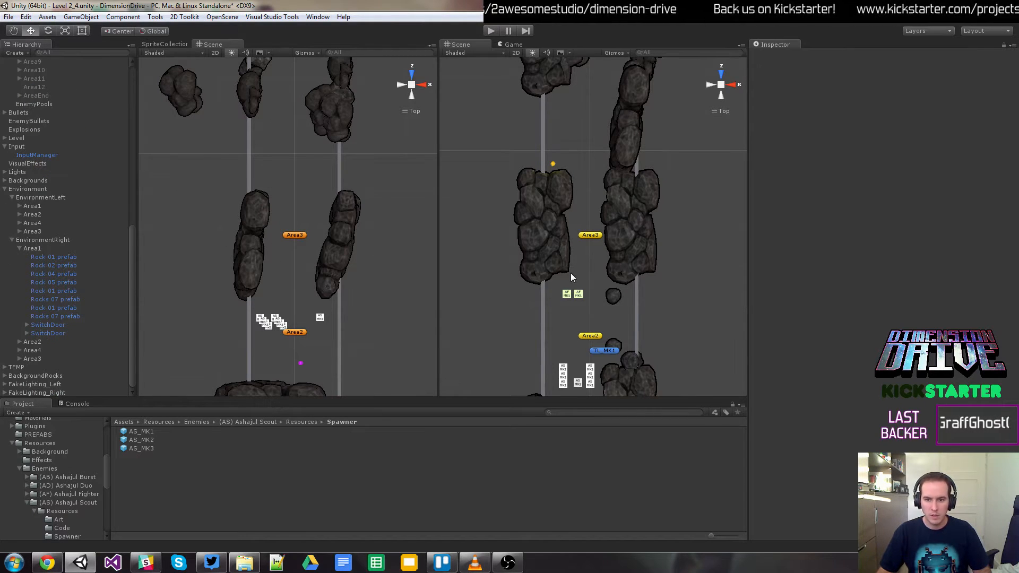
scroll(560, 283, "down", 1)
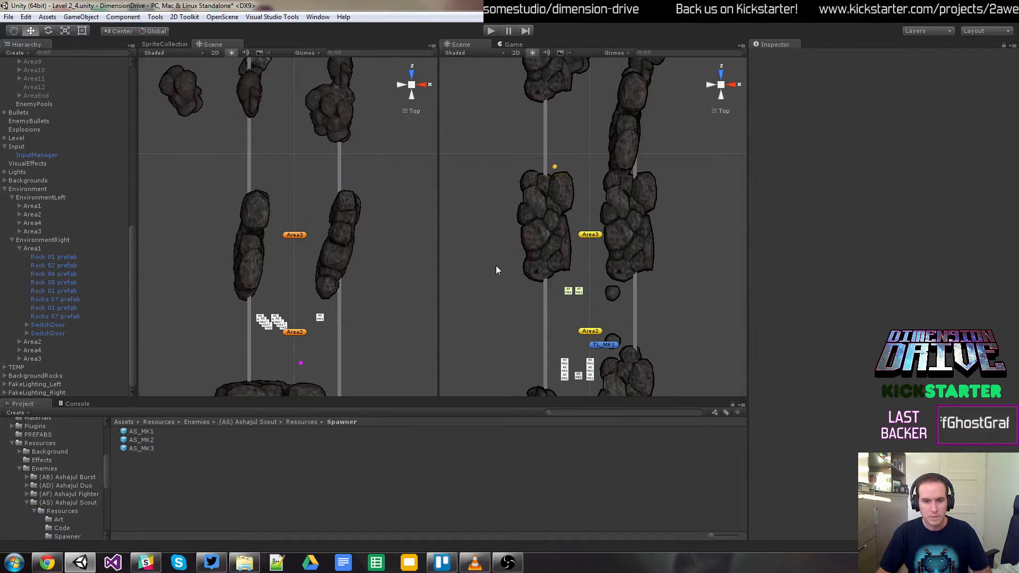
Step: Select the left-dimension Area3 enemy group and open the Spawner folder of the (TL) Ashajul Laser Turret assets
scroll(122, 286, "up", 12)
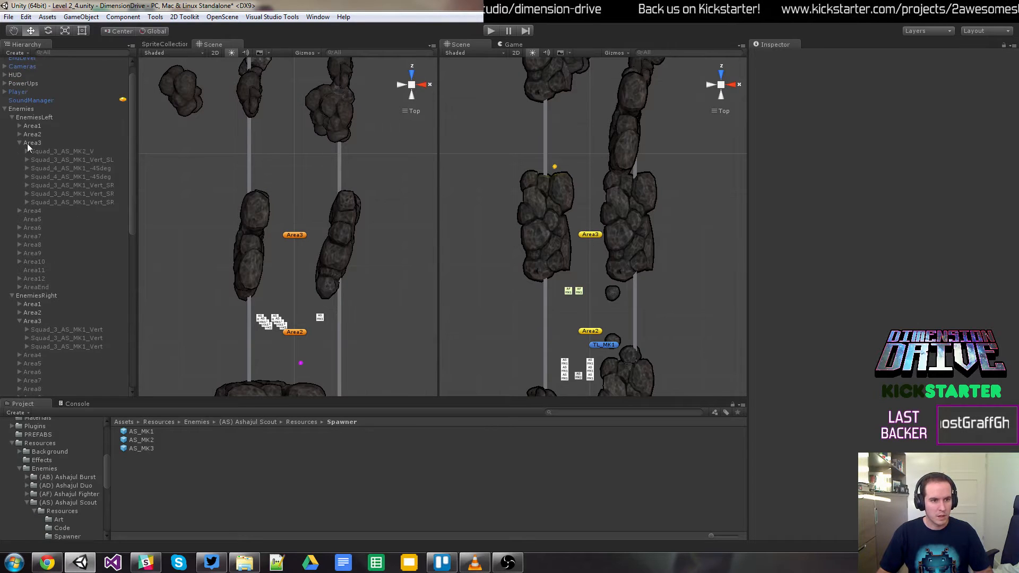
left_click(27, 143)
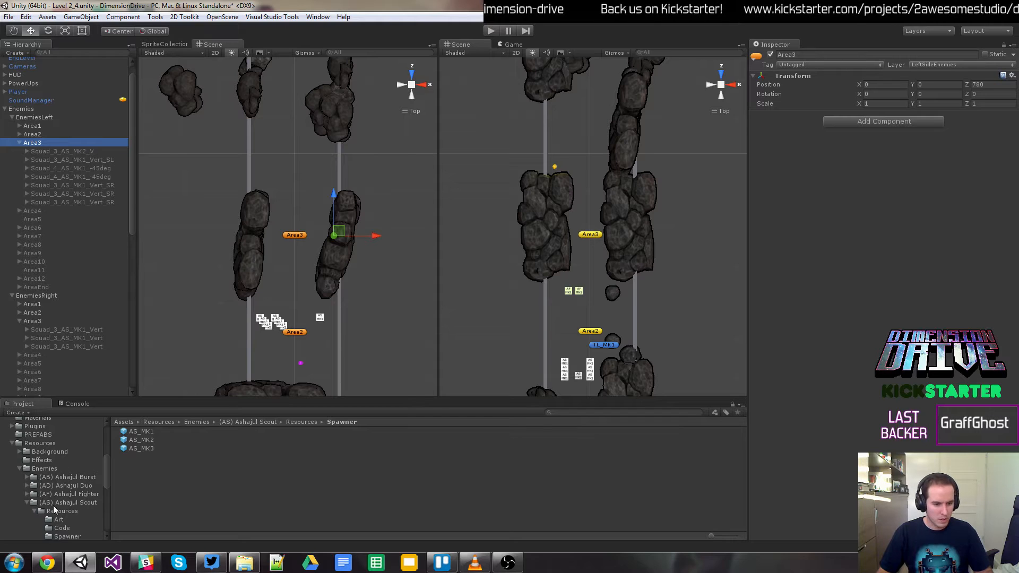
left_click_drag(106, 477, 106, 486)
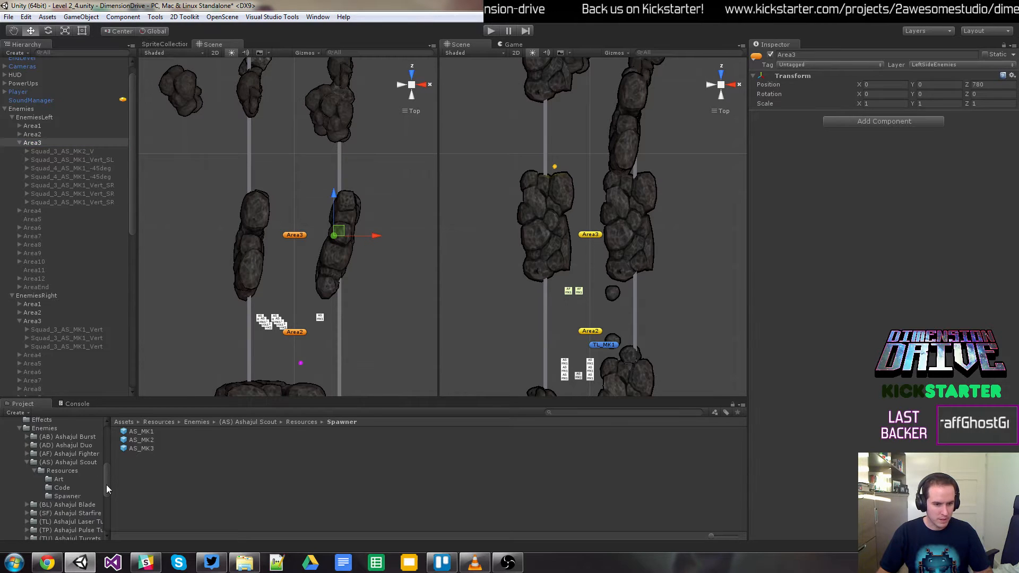
left_click(27, 463)
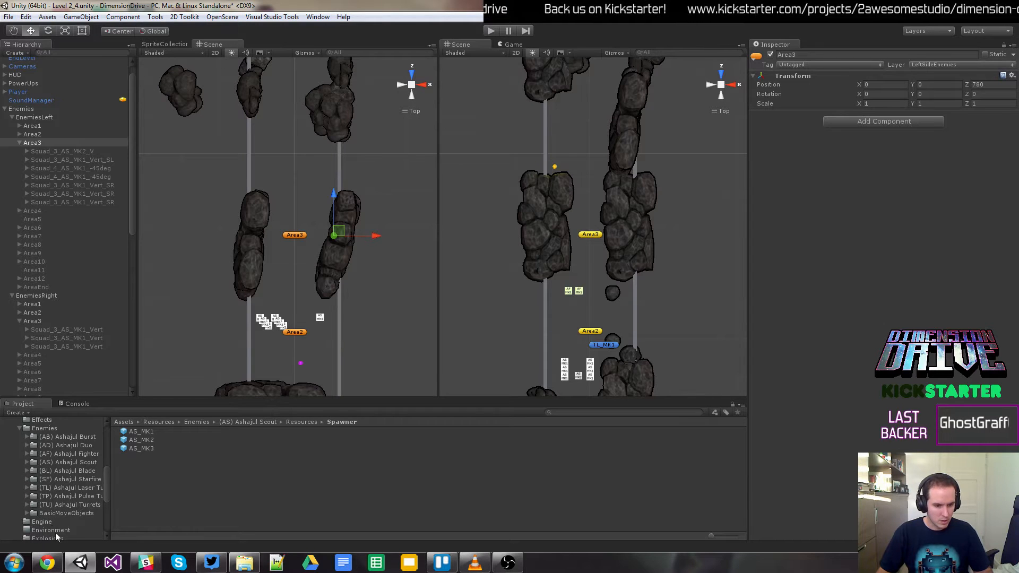
left_click(71, 488)
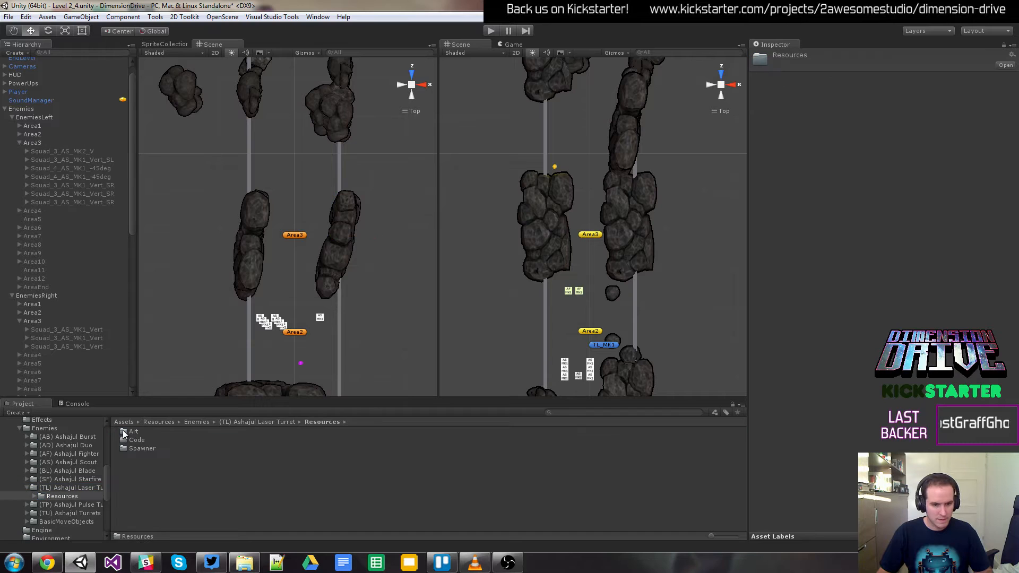
double_click(122, 434)
double_click(131, 448)
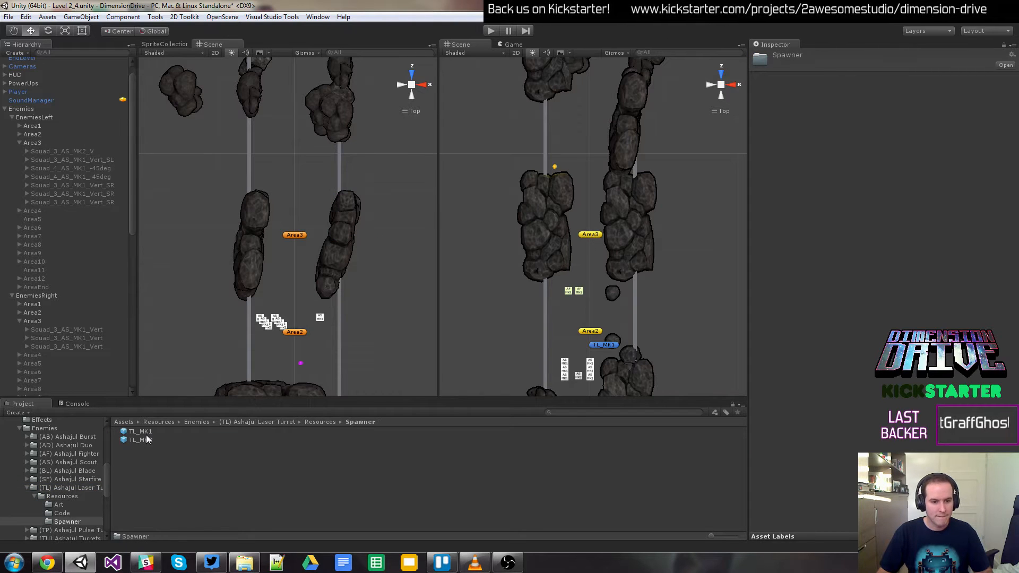
Step: Add a TL_MK1 spawner to the left-dimension Area3 group, place it at X -70, Z -114 beside the left rock, and ready it for rotation
left_click(145, 433)
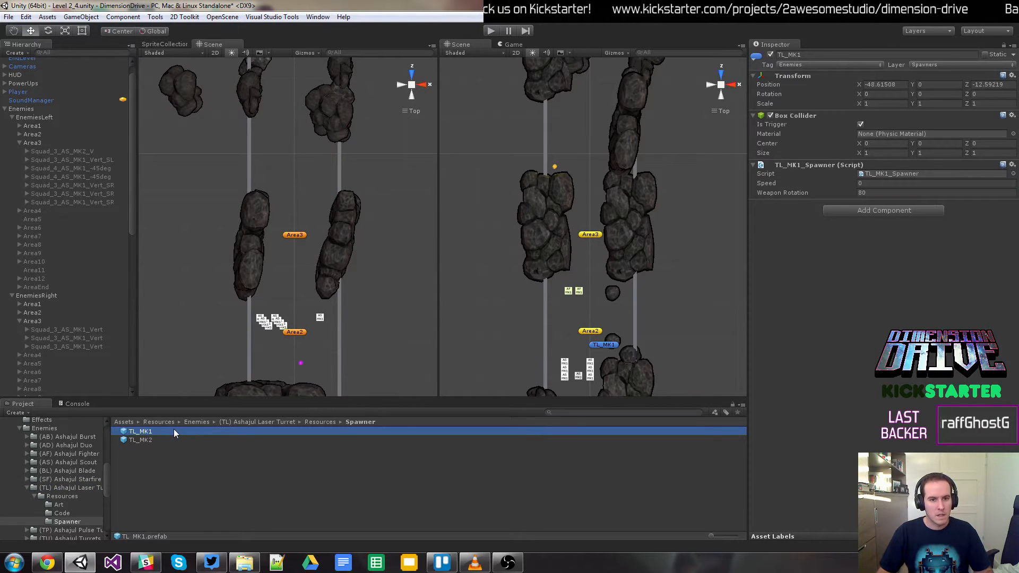
left_click_drag(174, 429, 40, 123)
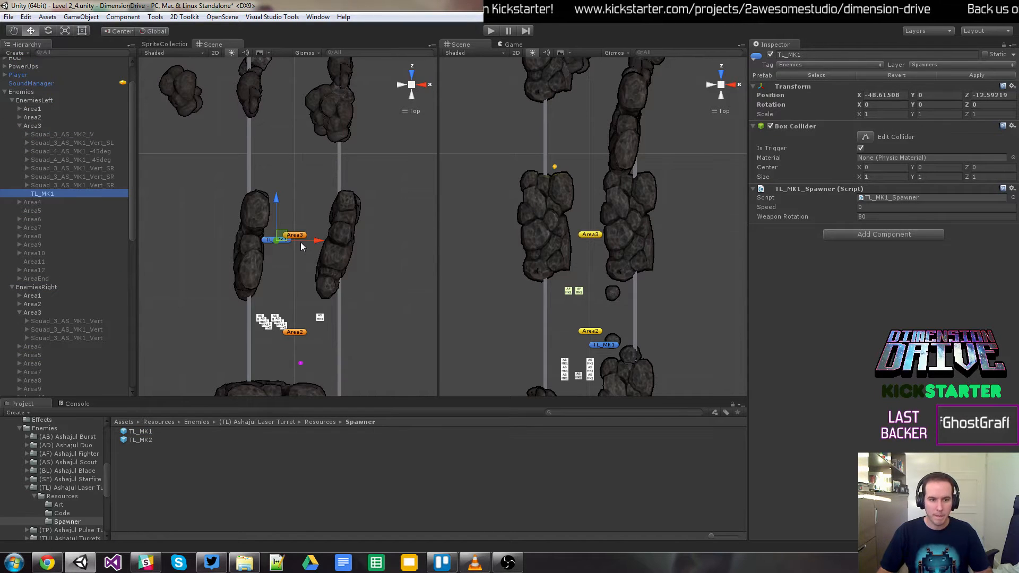
left_click_drag(282, 239, 274, 276)
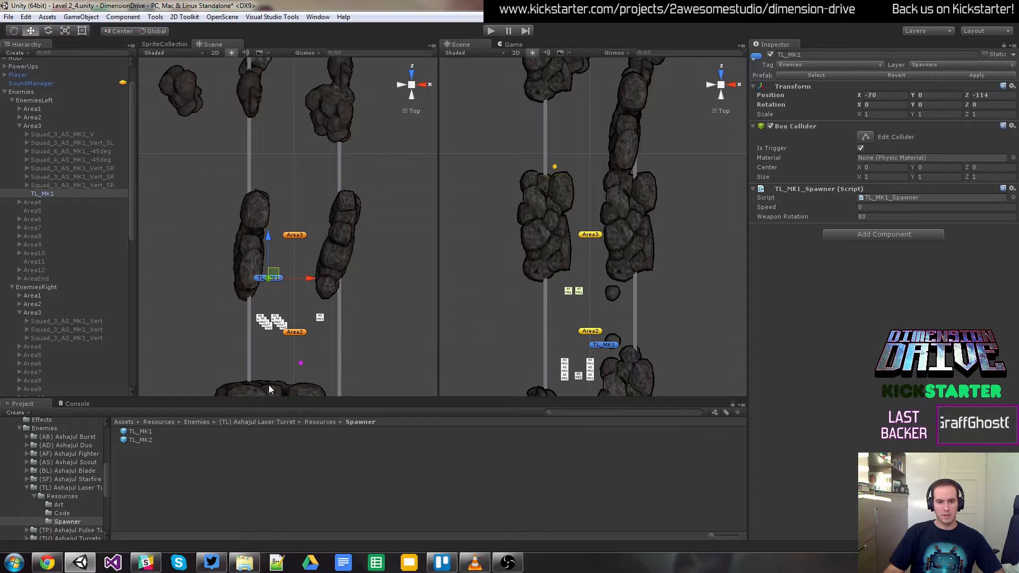
key("e")
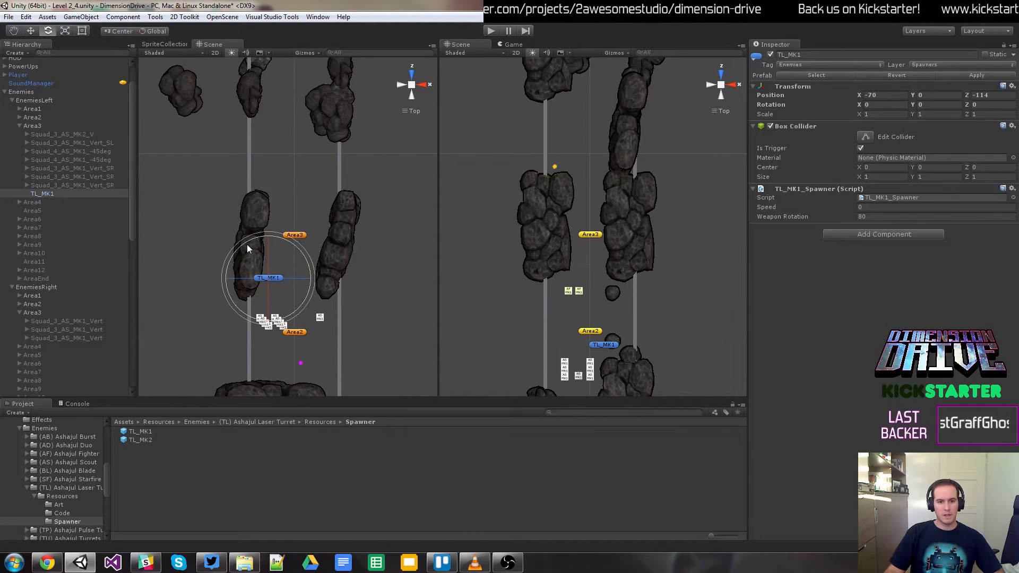
Step: Rotate the TL_MK1 spawner in EnemiesLeft's Area3 and set its Y rotation to exactly -90
left_click_drag(247, 243, 159, 342)
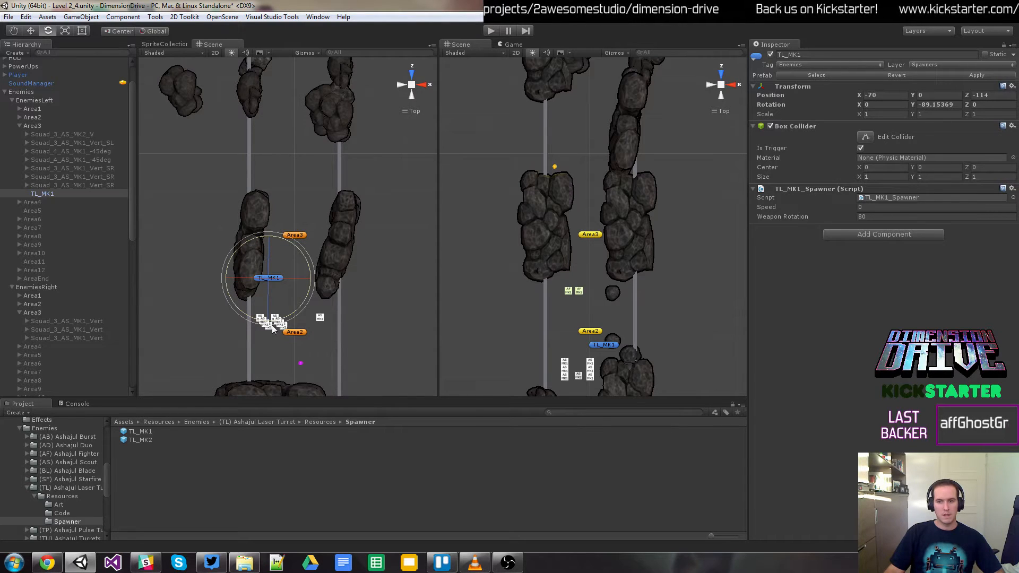
left_click(937, 105)
type("-90")
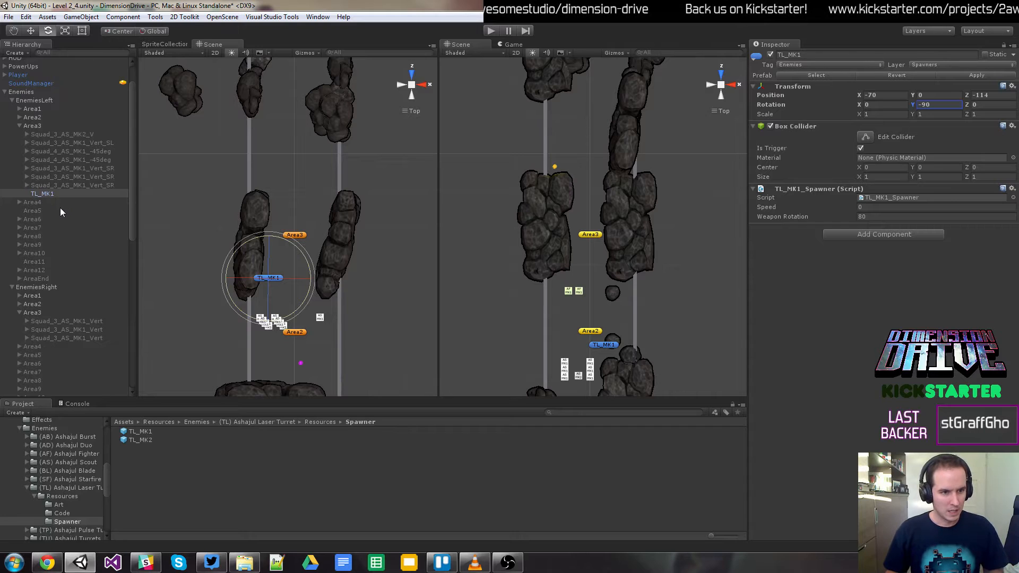
left_click(52, 192)
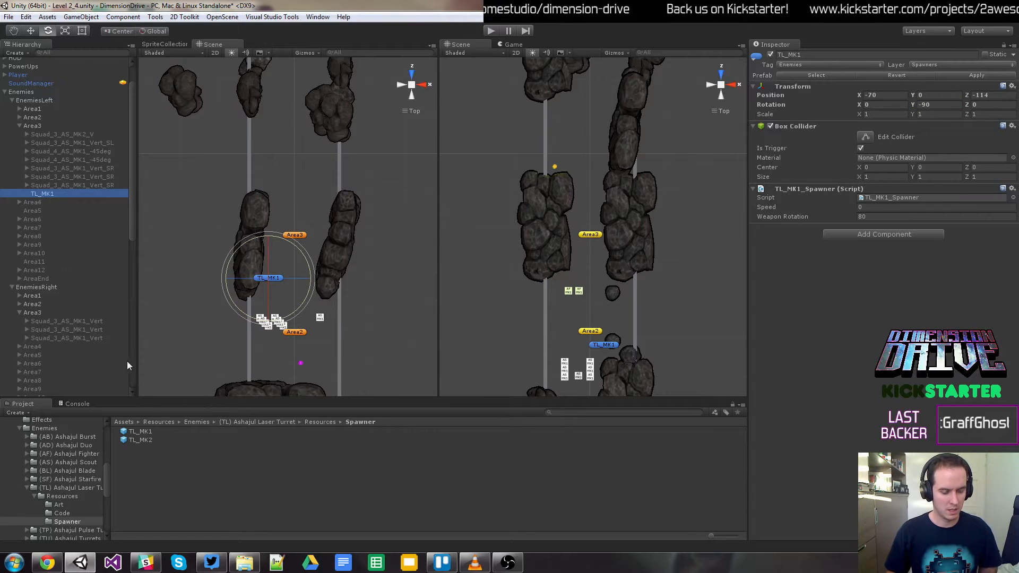
Step: Add a TL_MK2 spawner to EnemiesLeft's Area3, place it at X 57, Z -37, and set its Y rotation to 90
left_click_drag(149, 433, 37, 127)
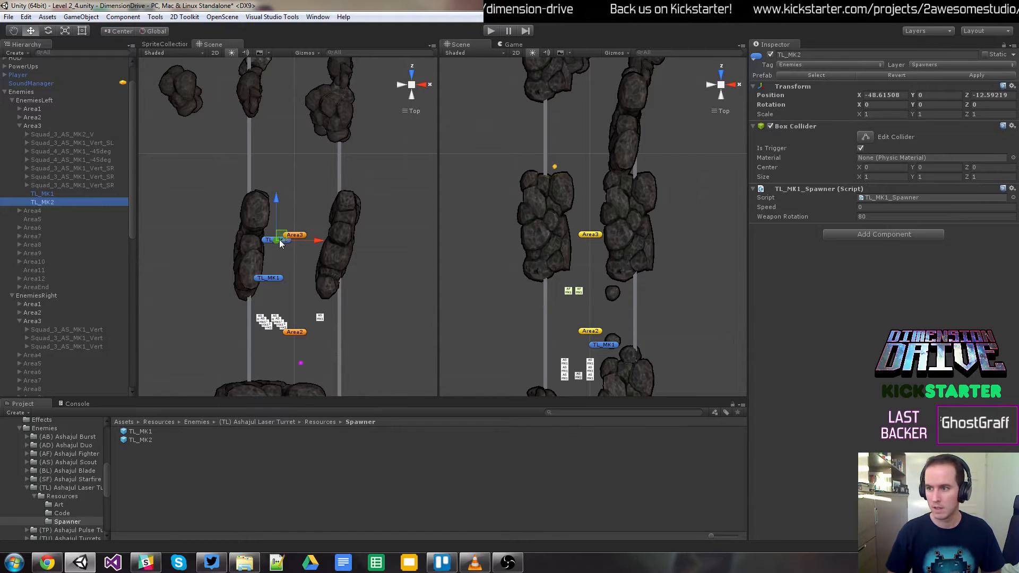
left_click_drag(280, 241, 322, 248)
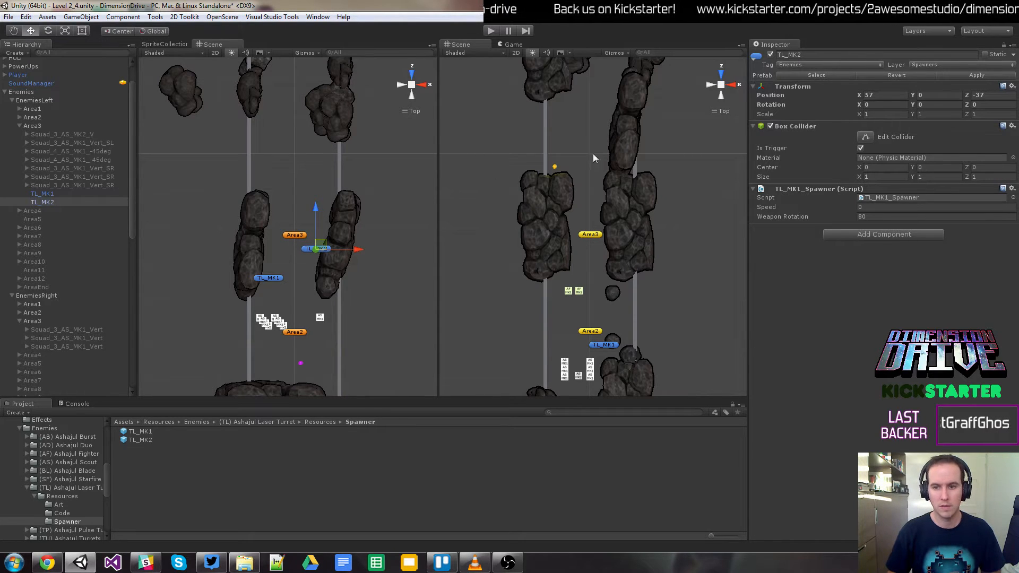
double_click(947, 104)
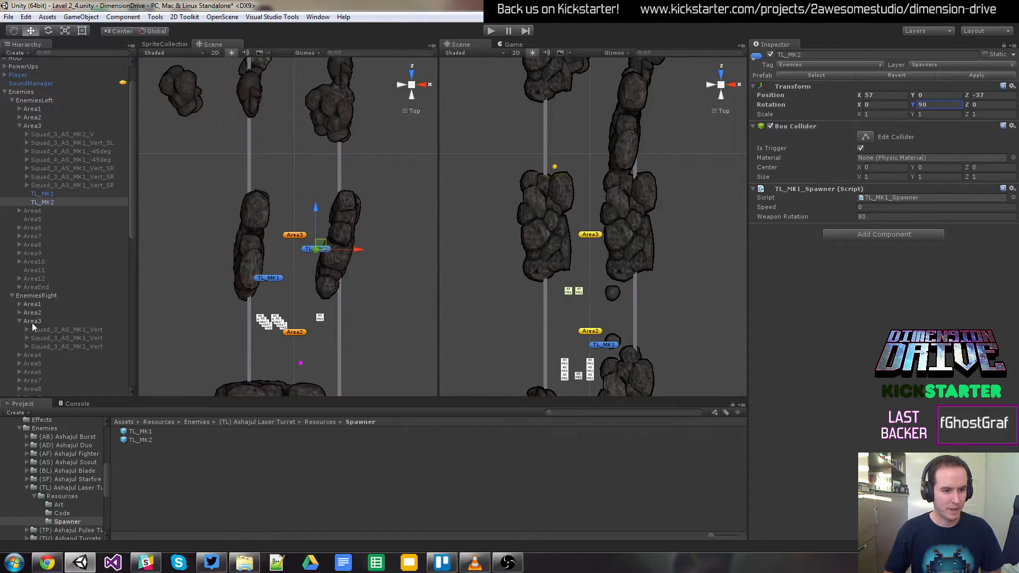
Step: Add a TL_MK1 and a TL_MK2 laser turret spawner to Area3 under EnemiesRight
left_click(148, 433)
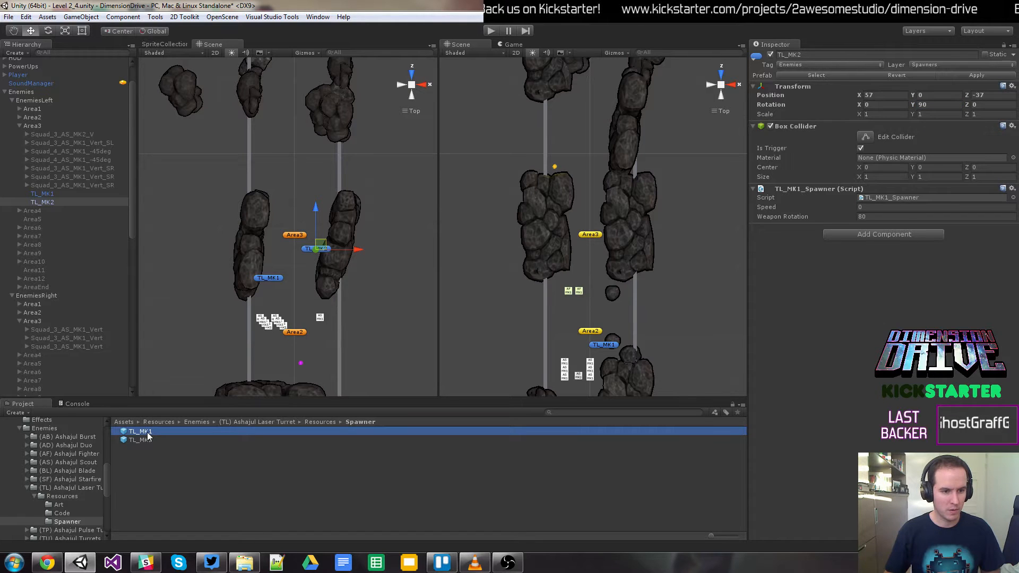
left_click_drag(147, 432, 37, 299)
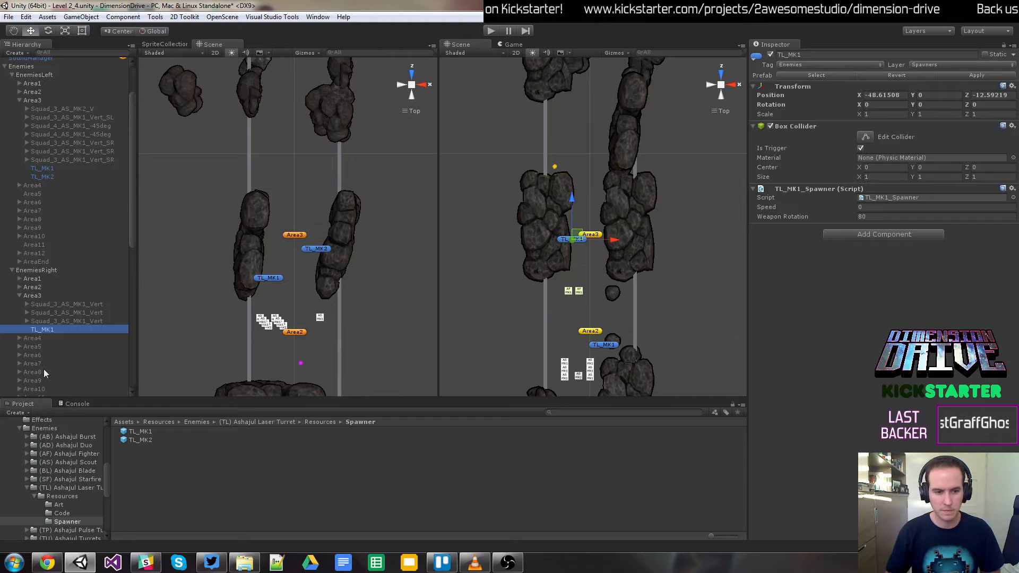
left_click_drag(144, 432, 61, 287)
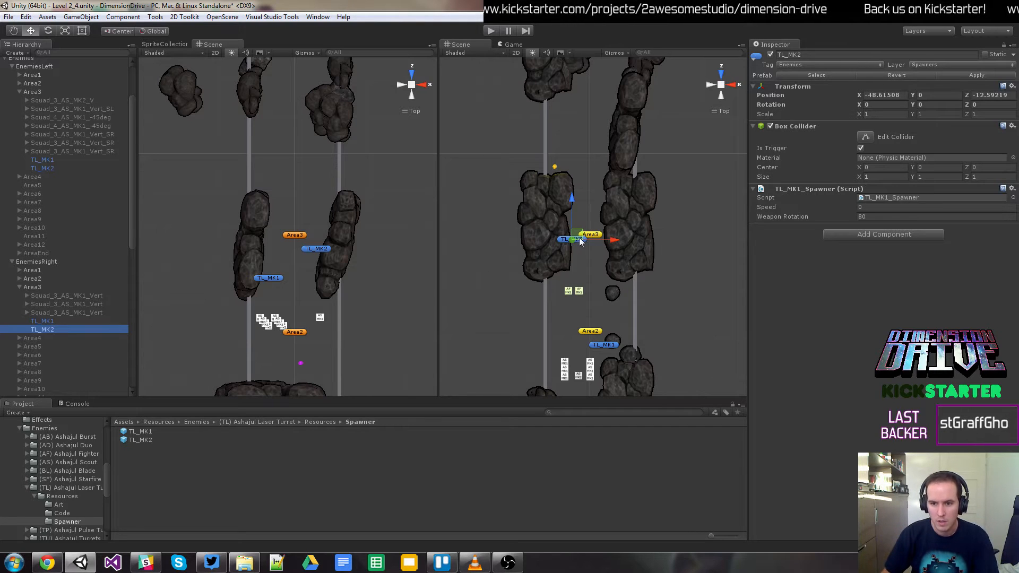
Step: Position the TL_MK2 spawner of EnemiesRight's Area3 at X 39, Z -49 and set its Y rotation to 90
left_click_drag(580, 241, 612, 253, "ctrl")
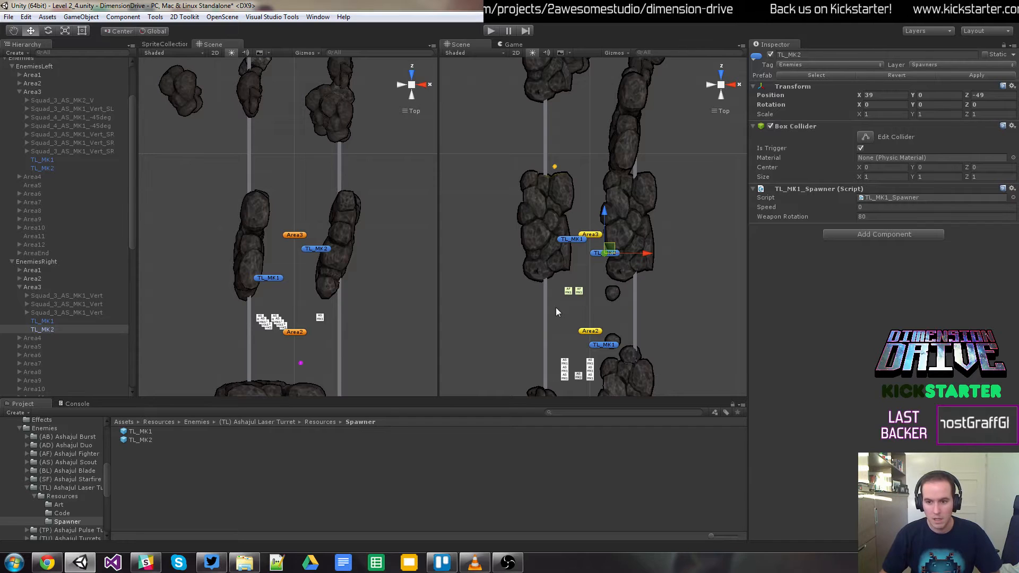
key("q")
key("w")
key("e")
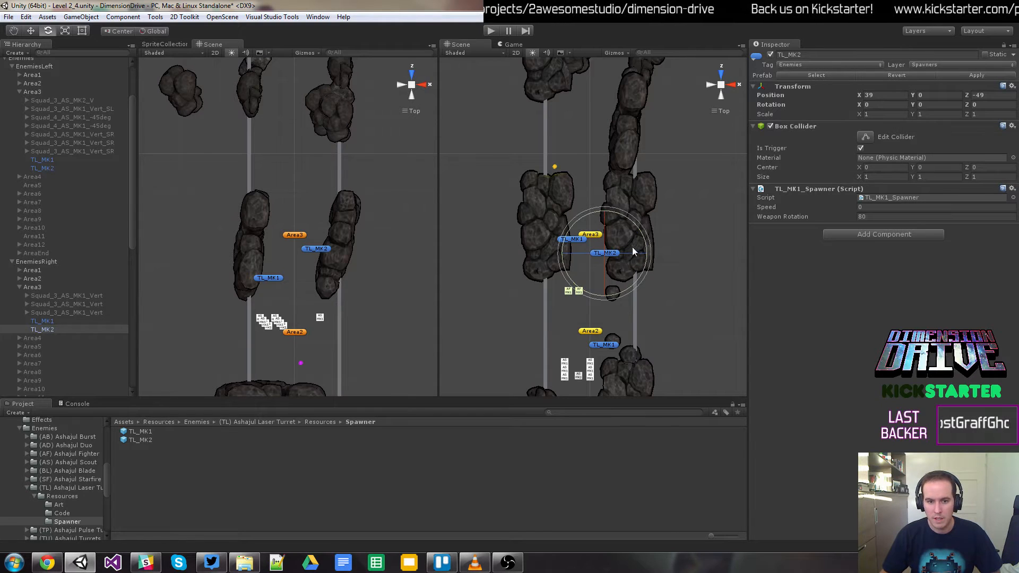
left_click_drag(632, 246, 553, 353)
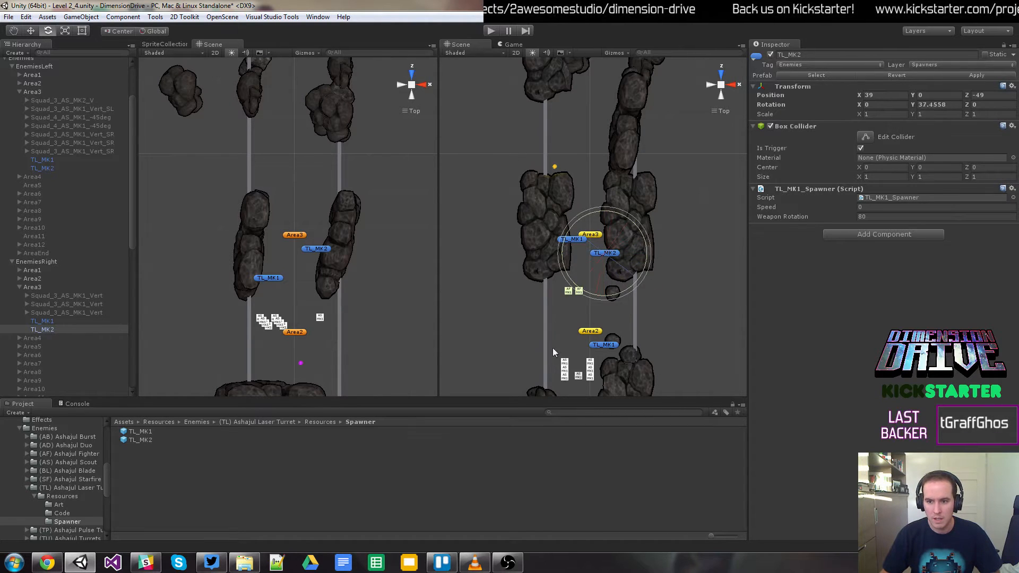
left_click_drag(708, 334, 725, 333)
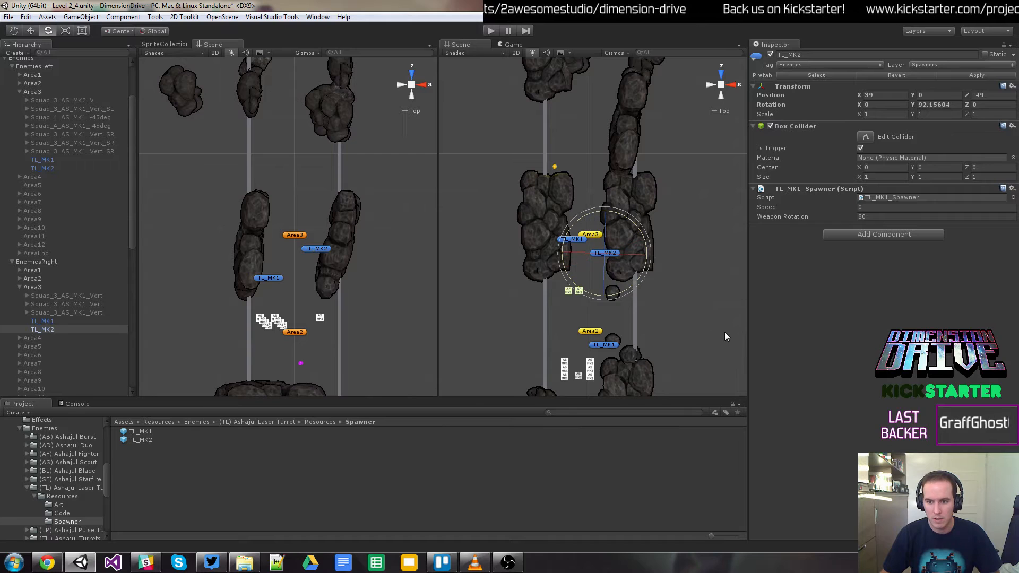
left_click(957, 105)
type("90")
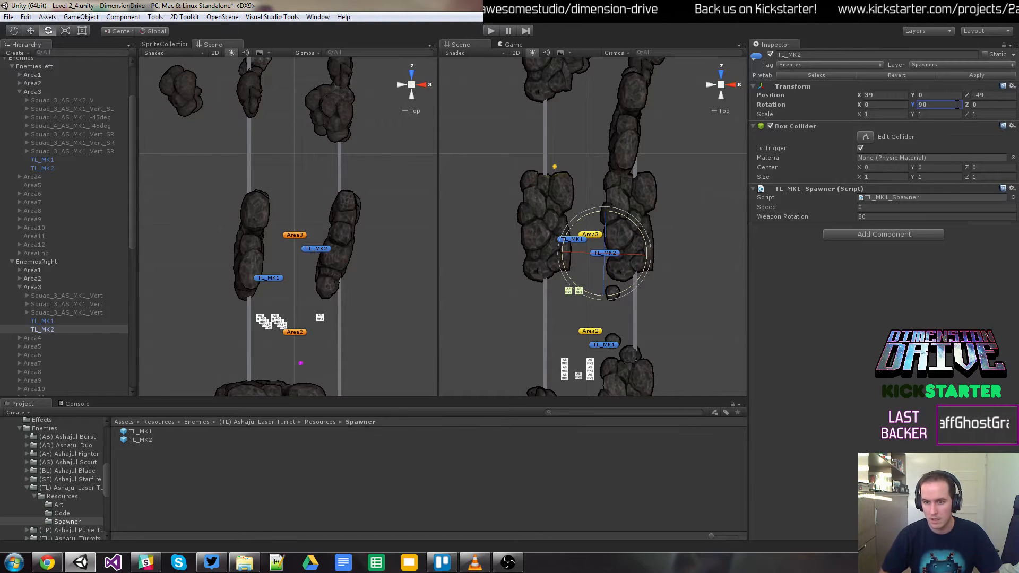
key("Return")
Step: Move the TL_MK1 spawner of EnemiesRight's Area3 up along the rock wall to X -49, Z 29
left_click(549, 236)
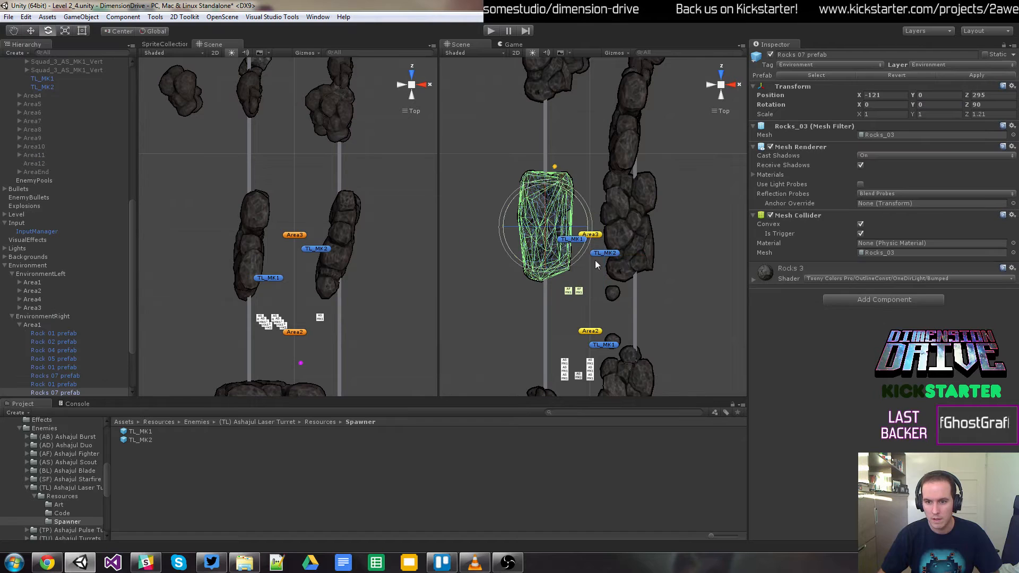
left_click(614, 242)
left_click(575, 243)
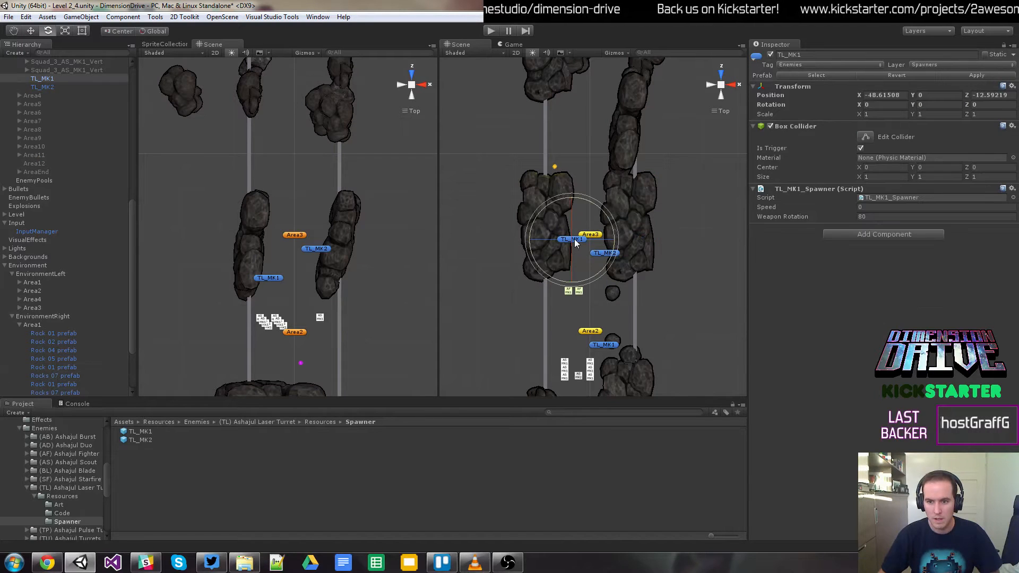
key("w")
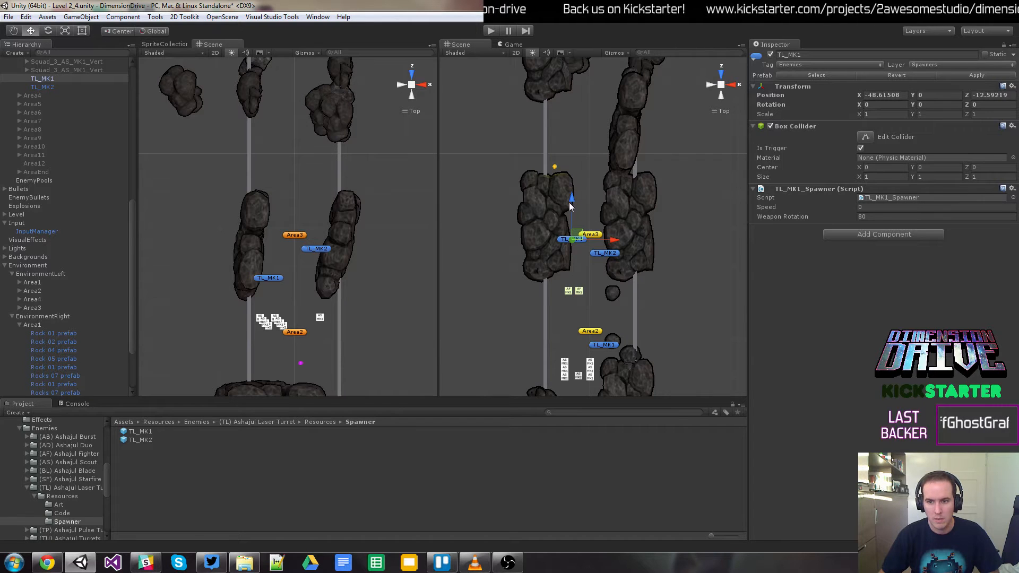
left_click_drag(569, 204, 581, 229)
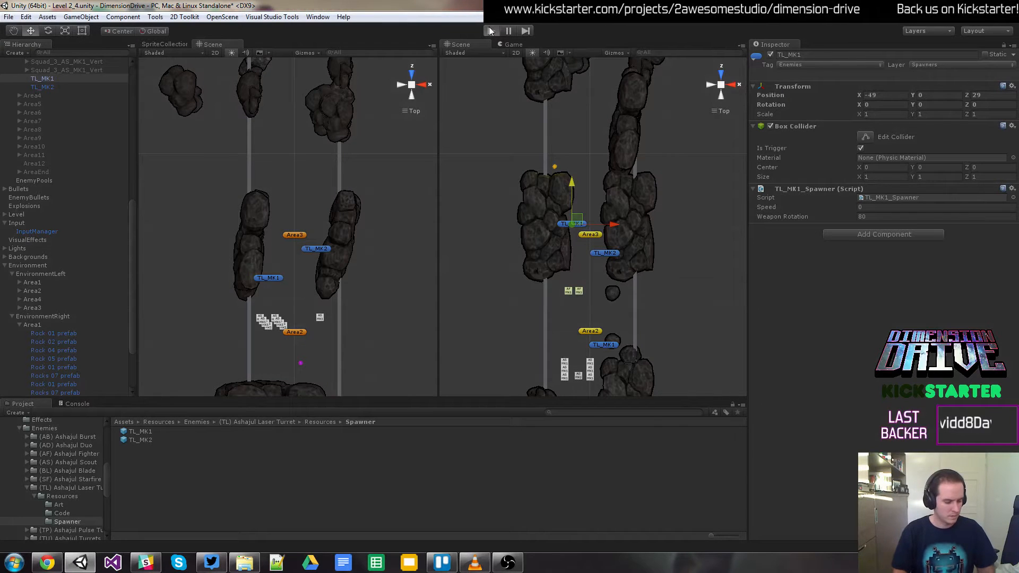
Step: Play-test the level up to the new Area3 laser turrets, check their beams in the scene, and stop the game
left_click(490, 31)
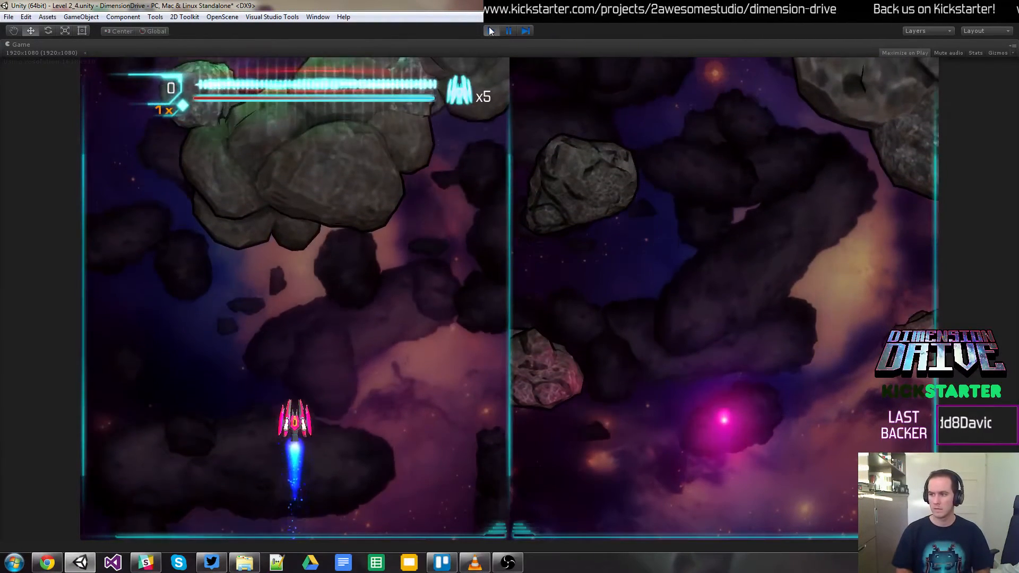
key("Left")
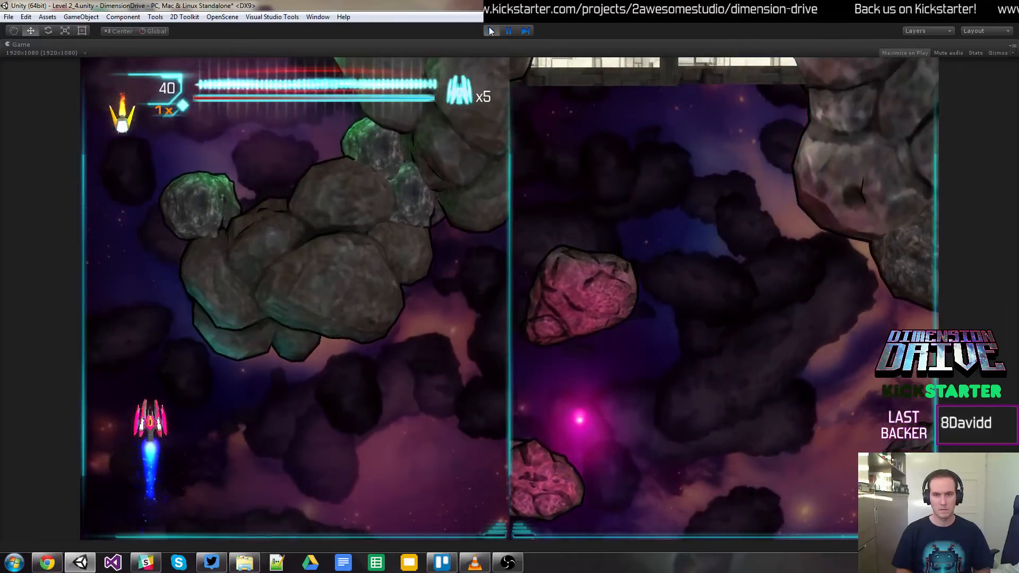
key("Left")
key("Up")
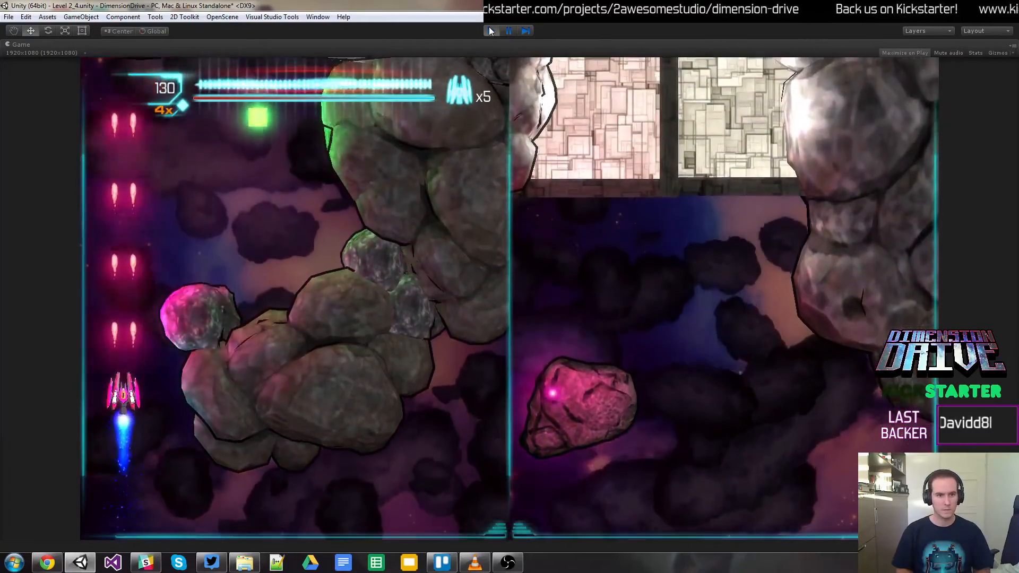
key("Up")
key("Right")
key("Left")
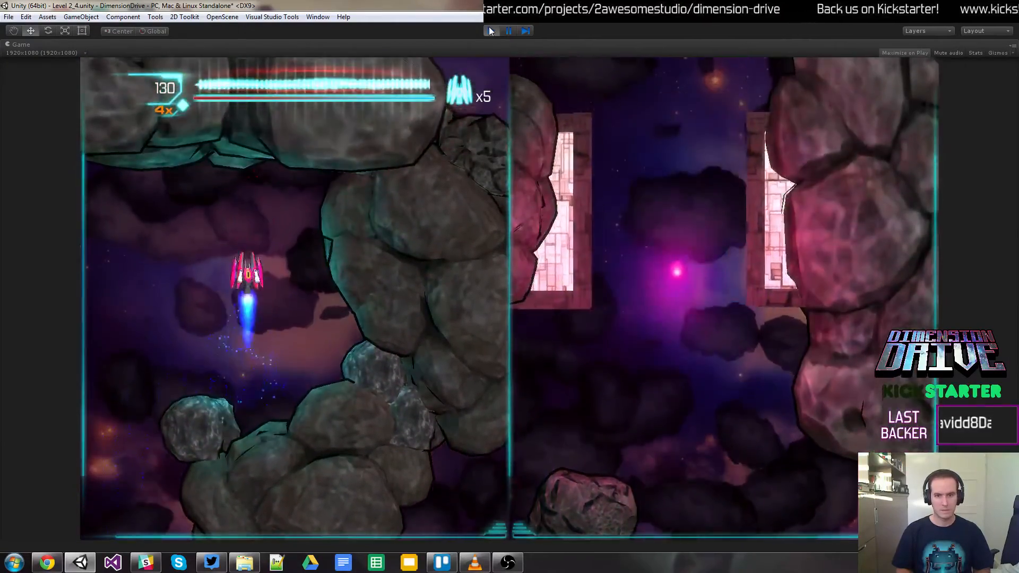
key("space")
key("Down")
key("Right")
key("Left")
key("Down")
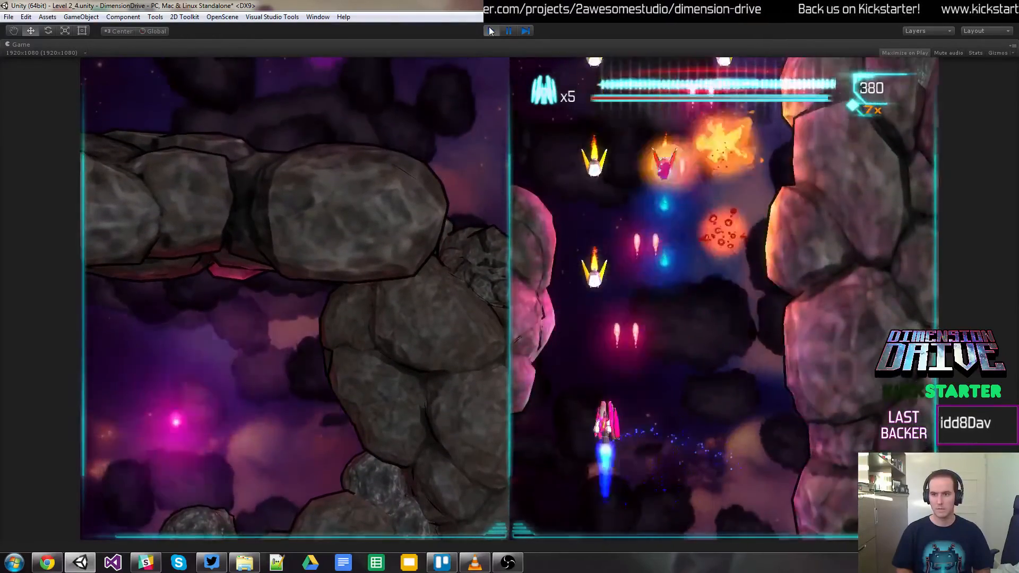
key("Right")
key("Down")
key("Up")
key("Up")
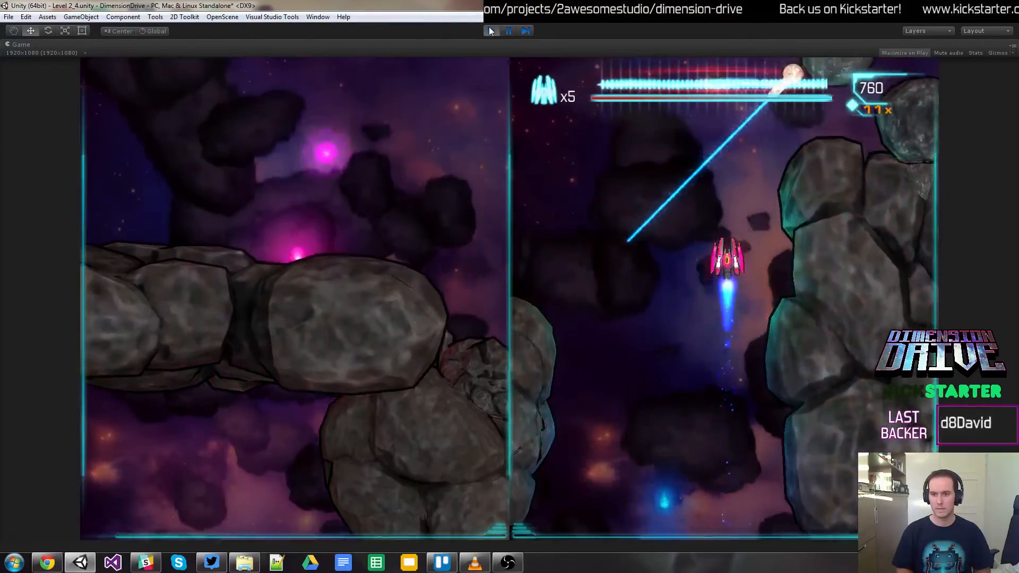
key("space")
key("Up")
key("Left")
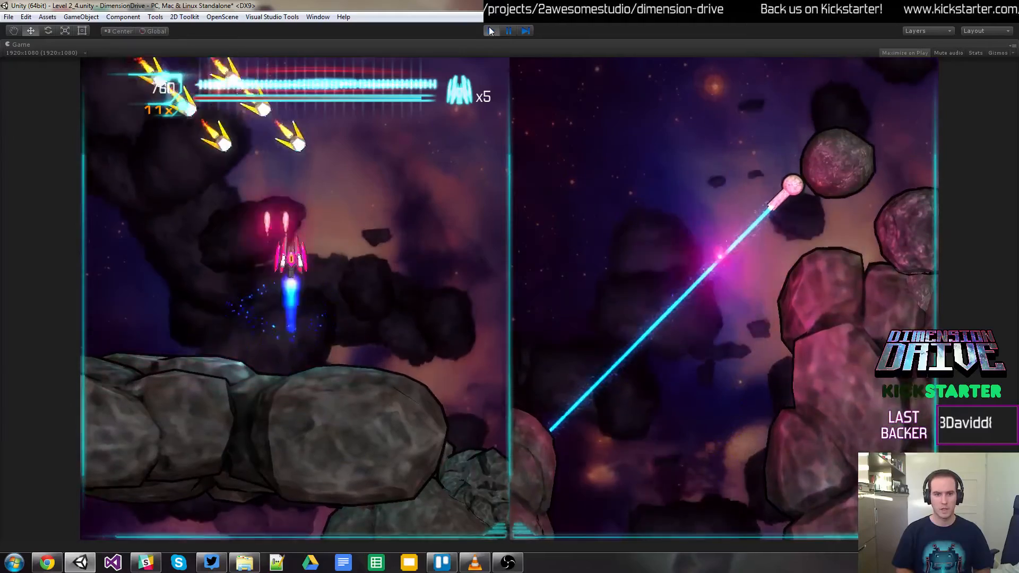
key("Down")
key("Left")
key("Right")
key("Up")
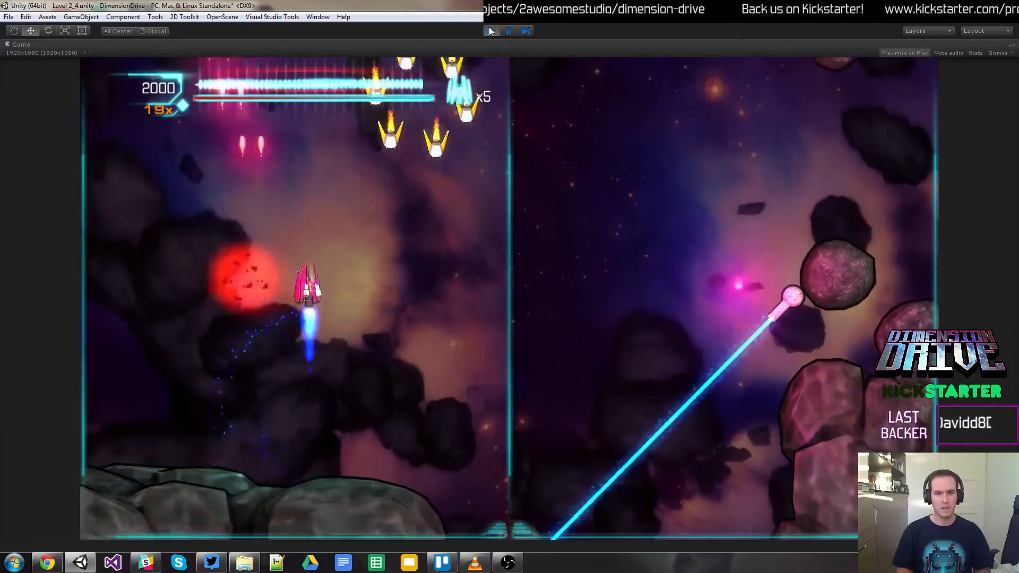
key("Down")
key("Left")
key("space")
key("Left")
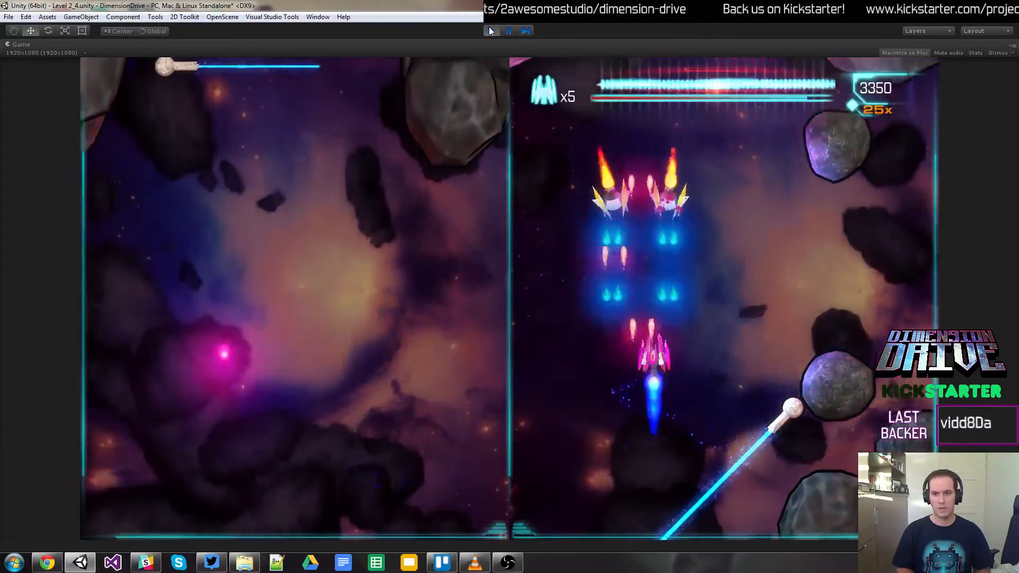
key("Down")
key("Left")
key("Up")
key("Right")
key("Right")
key("Up")
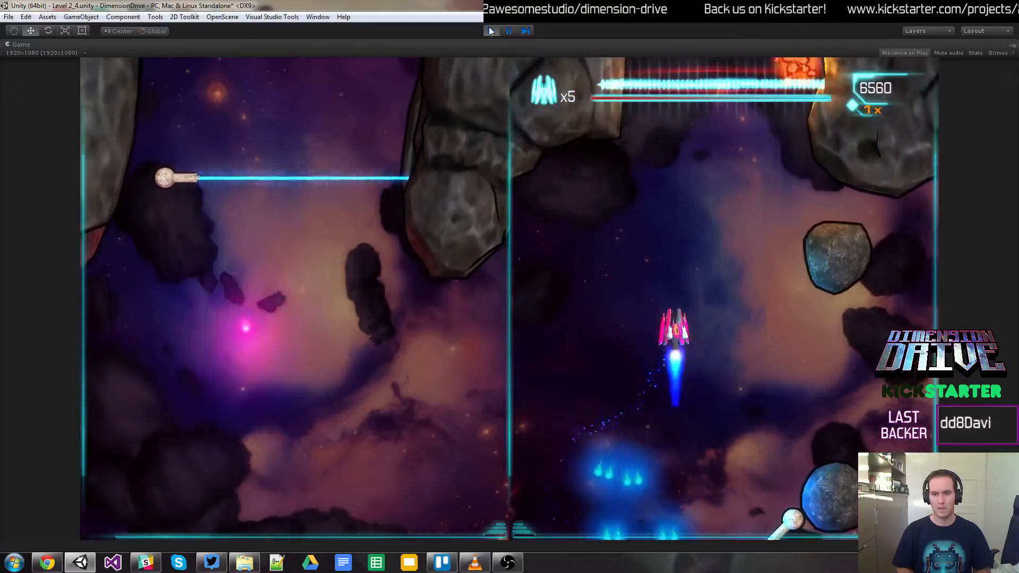
key("Down")
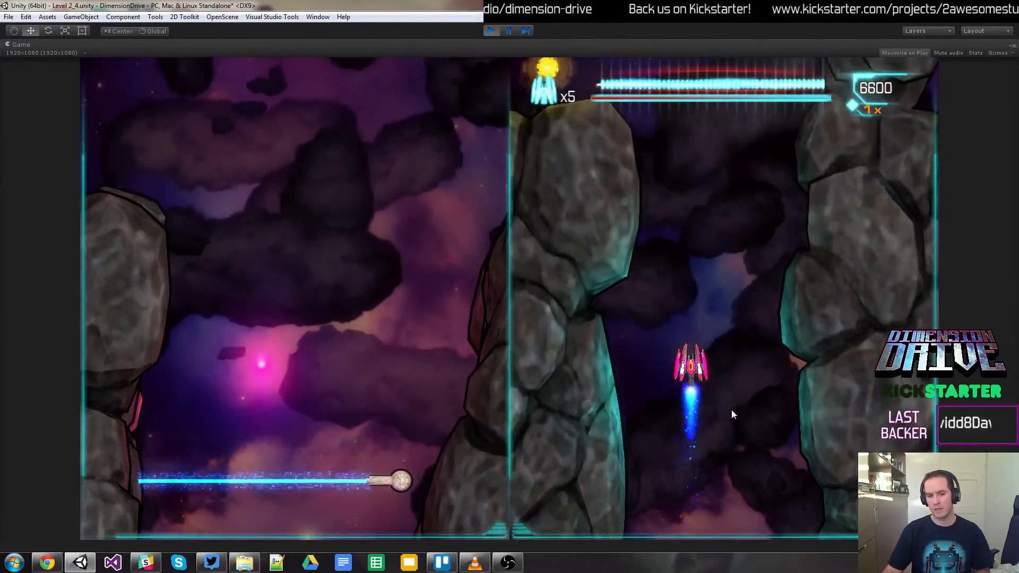
left_click(500, 31)
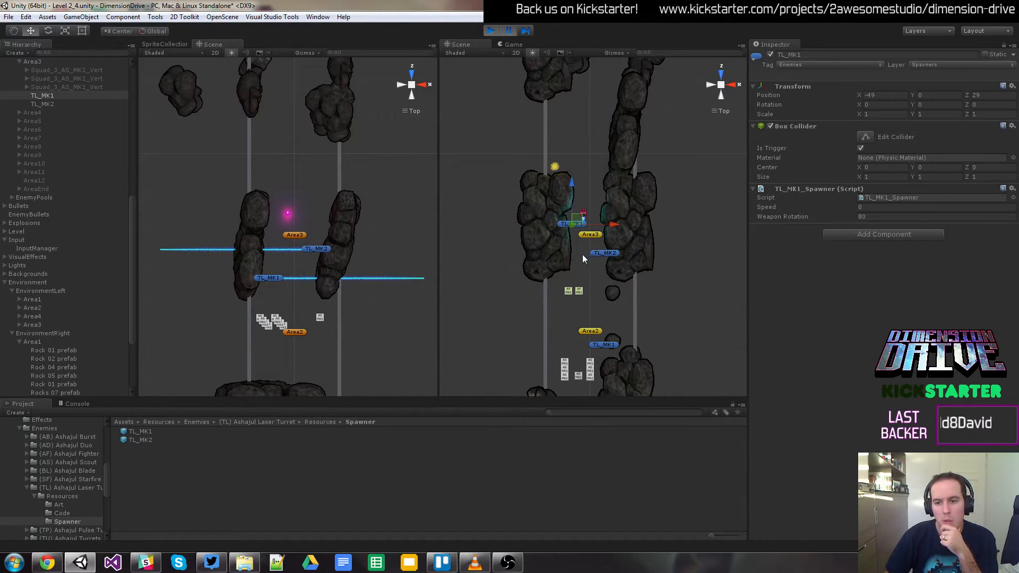
left_click(492, 31)
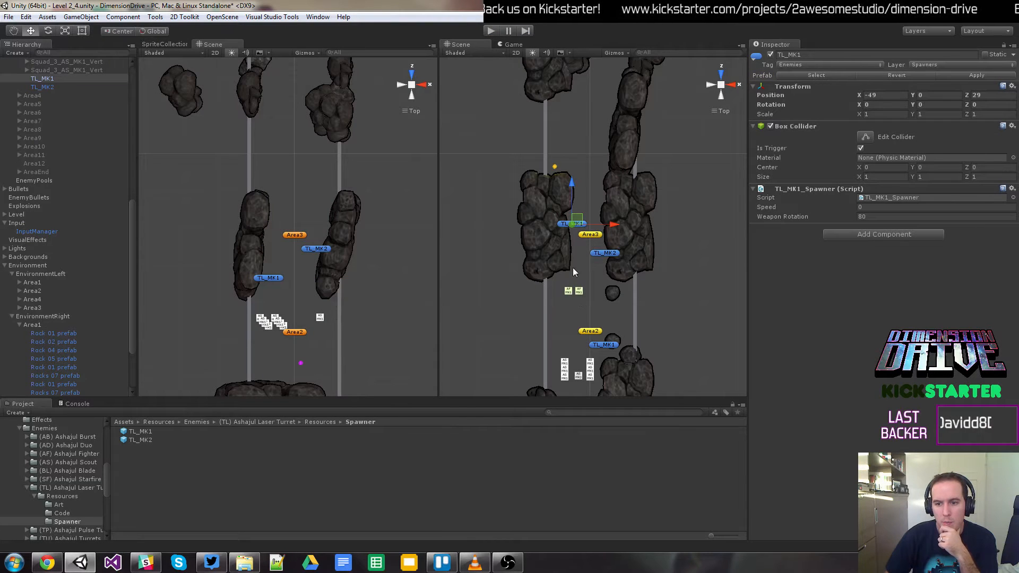
Step: Rename the TL_MK2 spawner in EnemiesRight's Area3 as TL_MK1
left_click(566, 252)
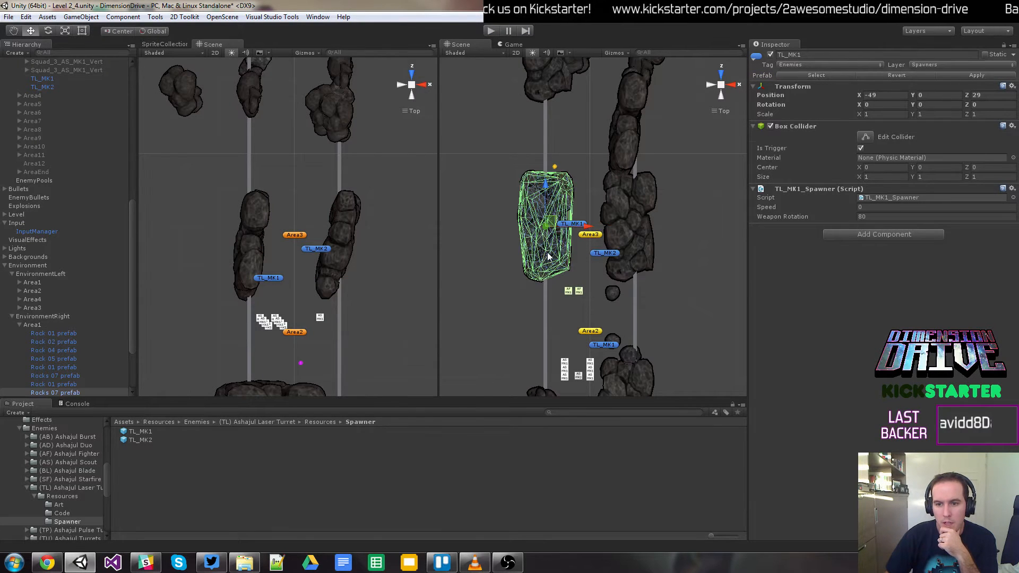
left_click(575, 224)
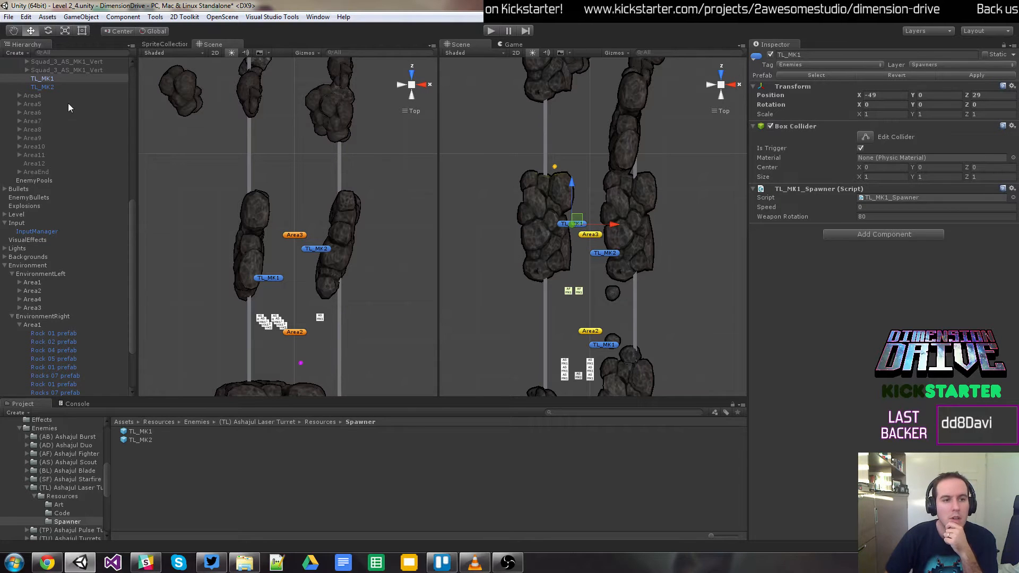
left_click(52, 86)
left_click(53, 86)
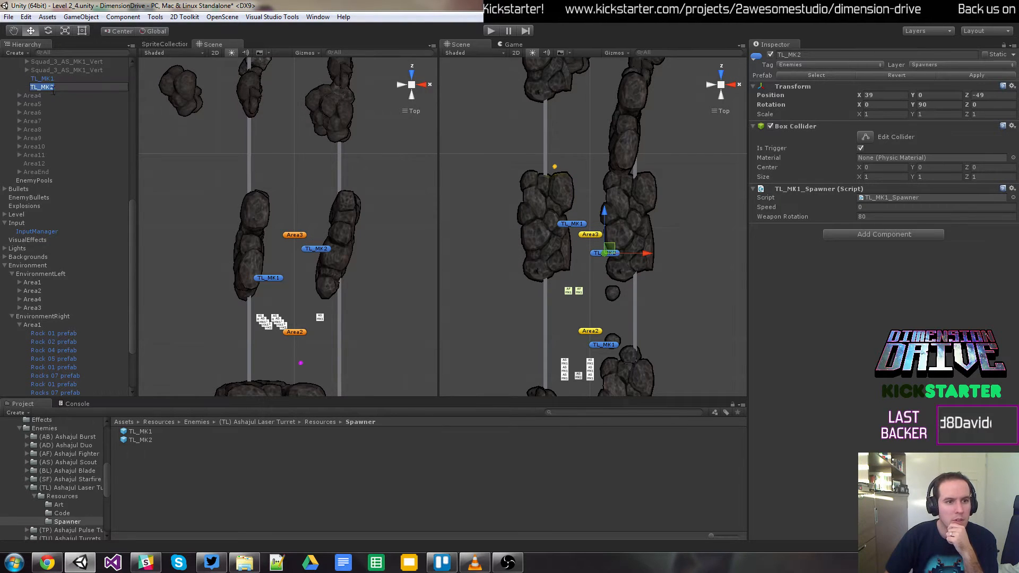
left_click_drag(53, 86, 86, 85)
key("Return")
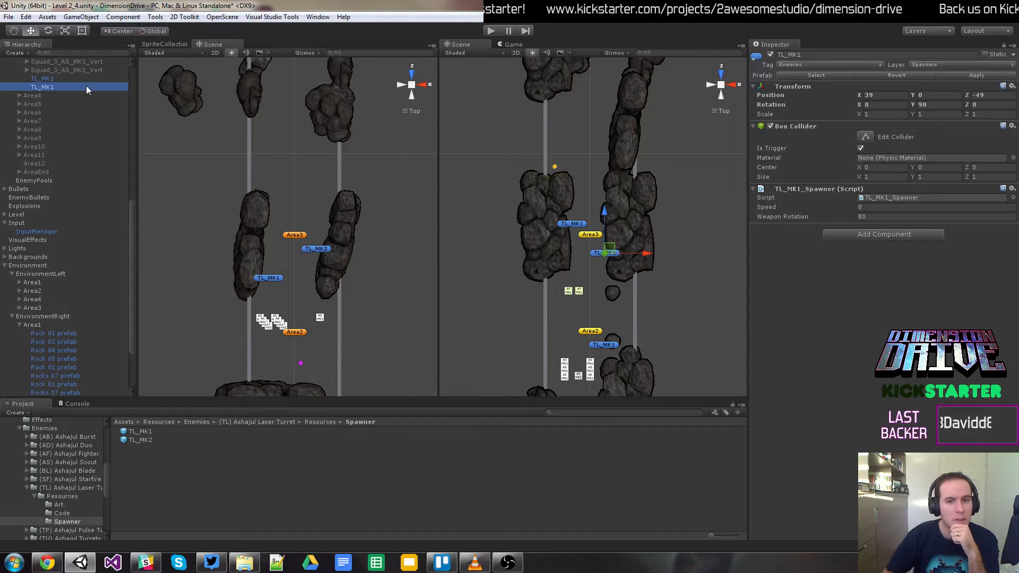
Step: Spread the two Rocks 07 prefabs flanking EnemiesRight's Area3 turrets apart along X, moving the one on the right to X 142
left_click(63, 404)
left_click(34, 404)
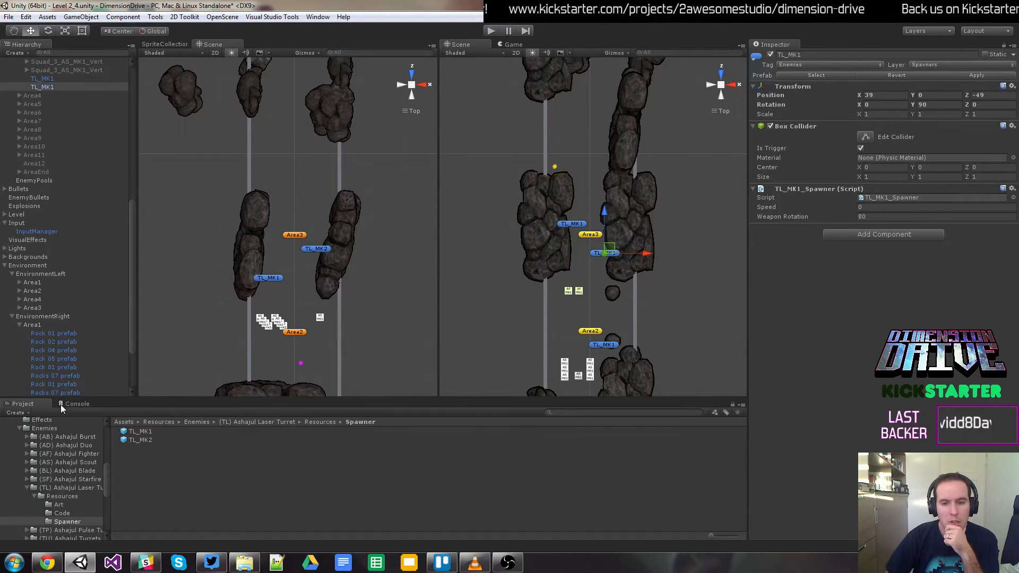
left_click(575, 222)
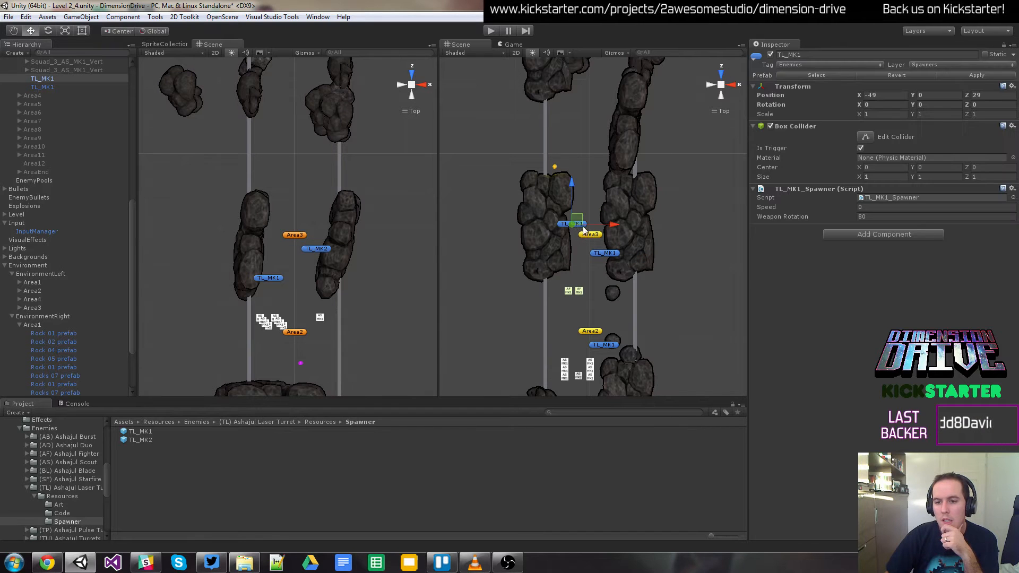
left_click(555, 253)
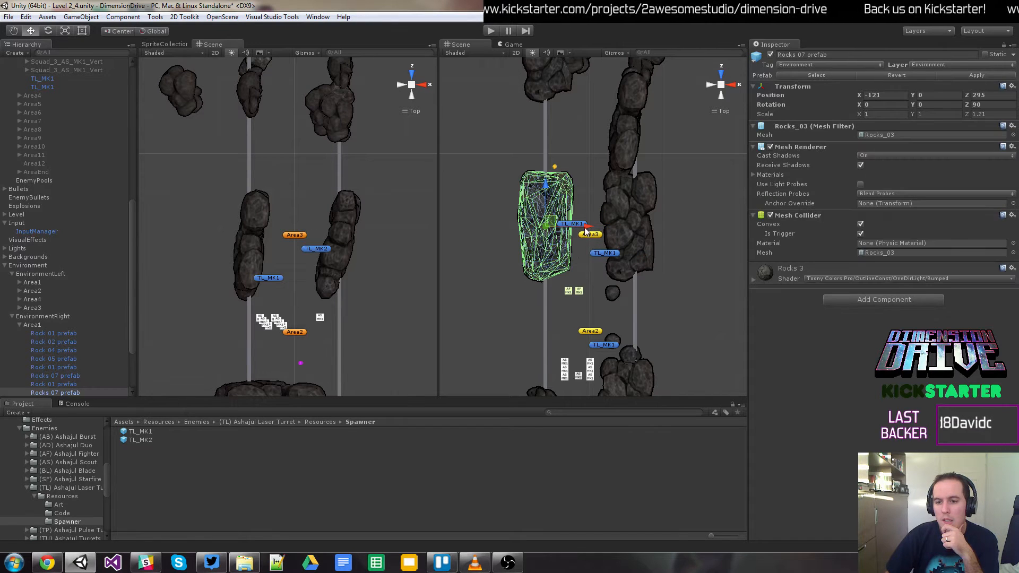
left_click_drag(587, 228, 570, 228)
left_click(636, 241)
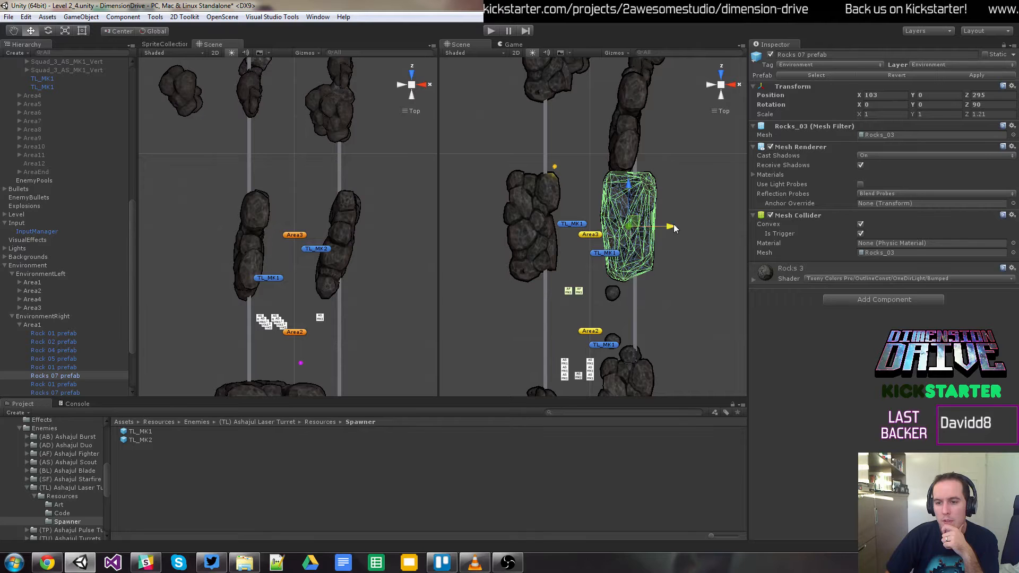
Step: Play-test the level from the start up to the Area3 laser turrets, check their beams on both sides, and stop the game
left_click(496, 33)
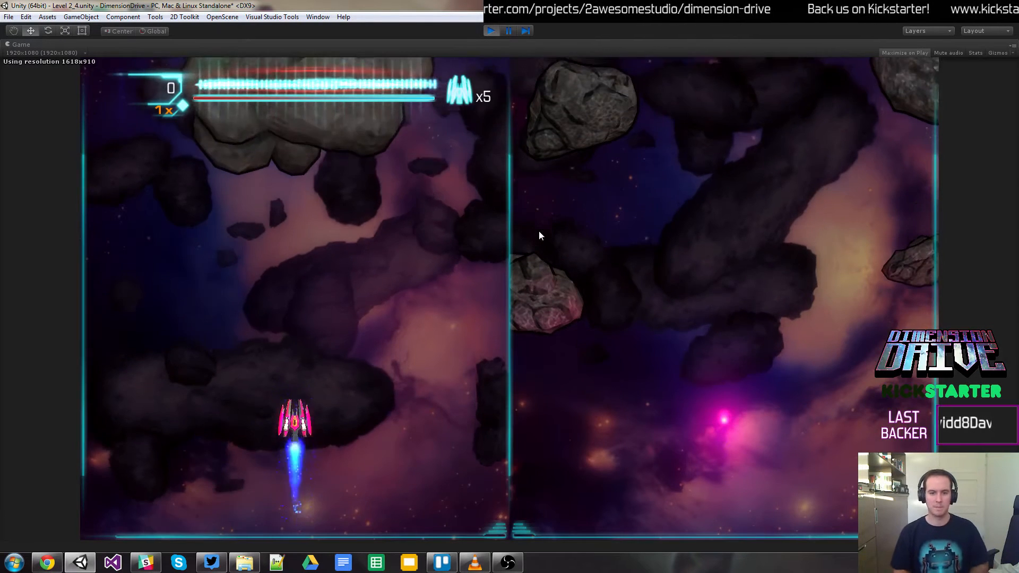
key("Left")
key("Up")
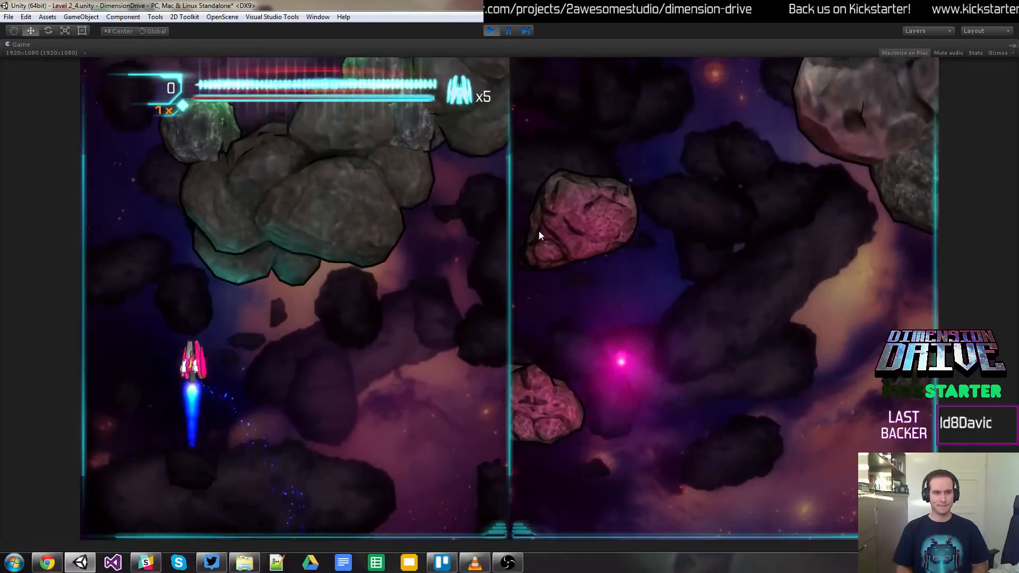
key("space")
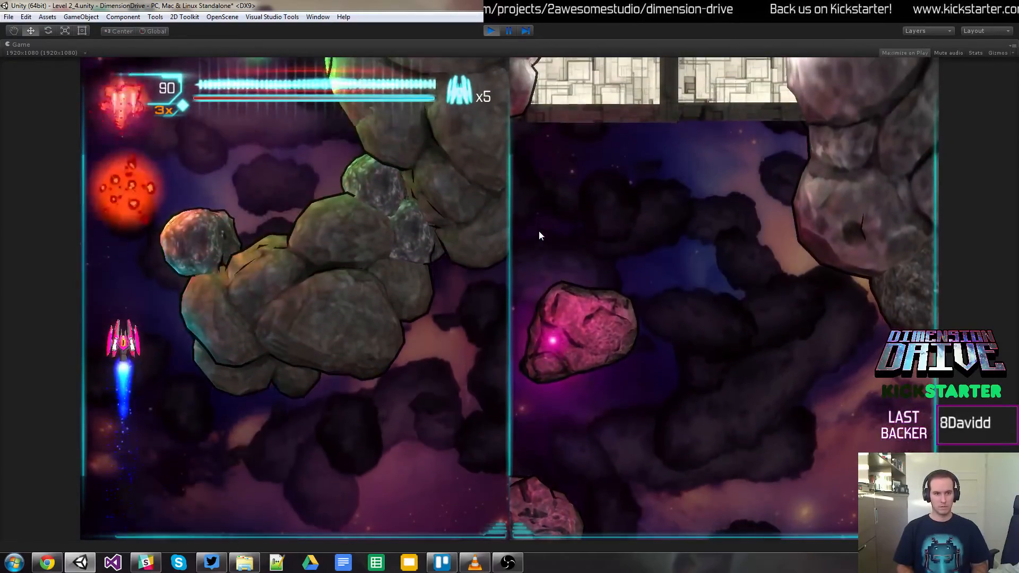
key("Up")
key("space")
key("Up")
key("Right")
key("Down")
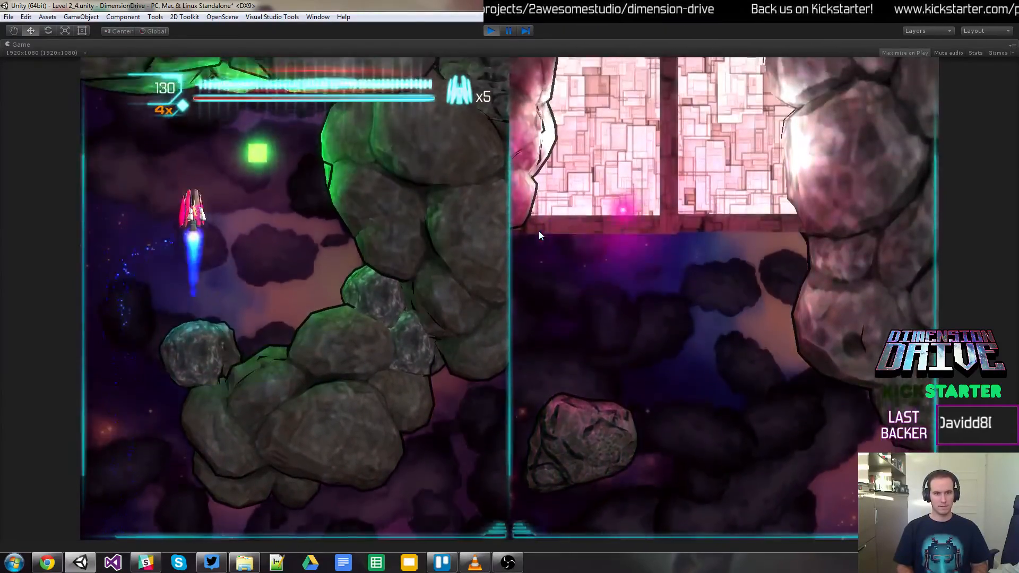
key("space")
key("shift")
key("Left")
key("Up")
key("Down")
key("Right")
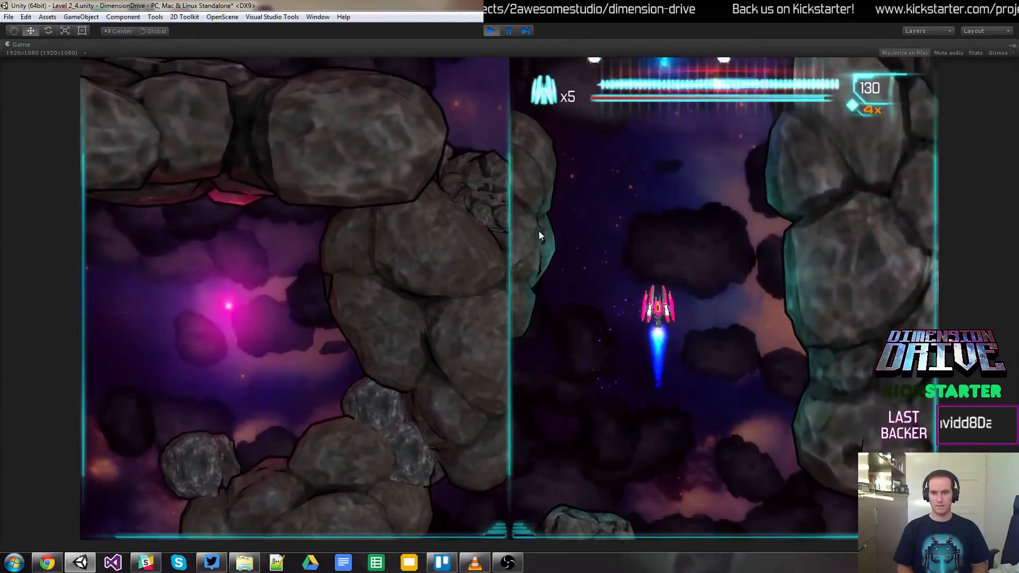
key("space")
key("Left")
key("Right")
key("Down")
key("Left")
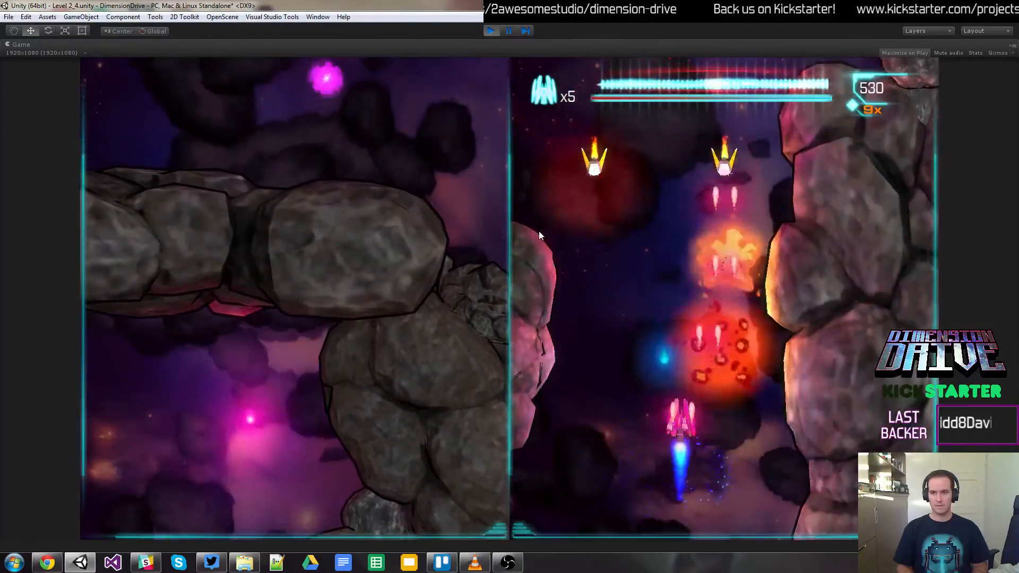
key("Up")
key("Right")
key("shift")
key("Up")
key("Right")
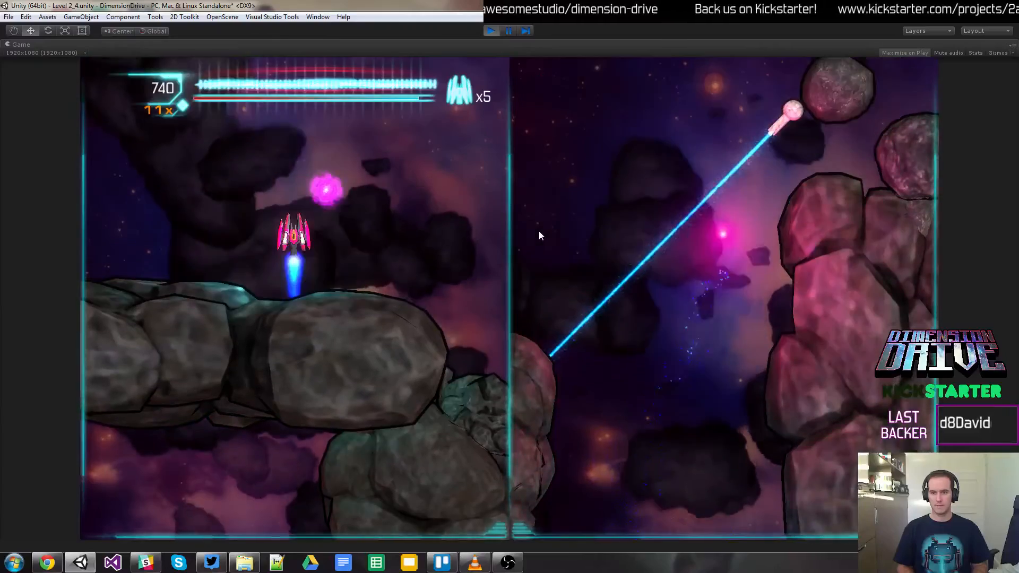
key("Left")
key("space")
key("Right")
key("Down")
key("Left")
key("Down")
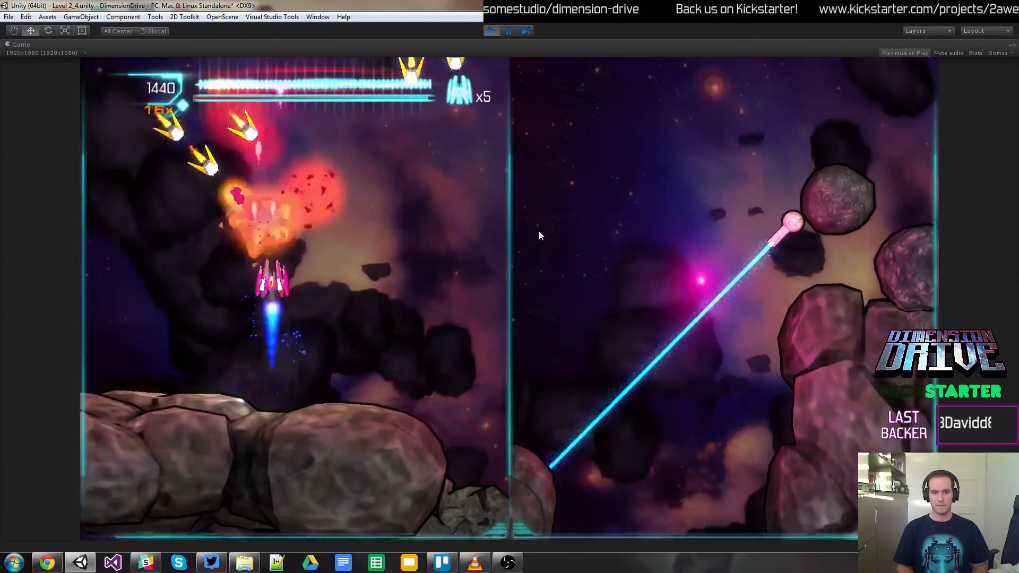
key("Up")
key("Right")
key("Right")
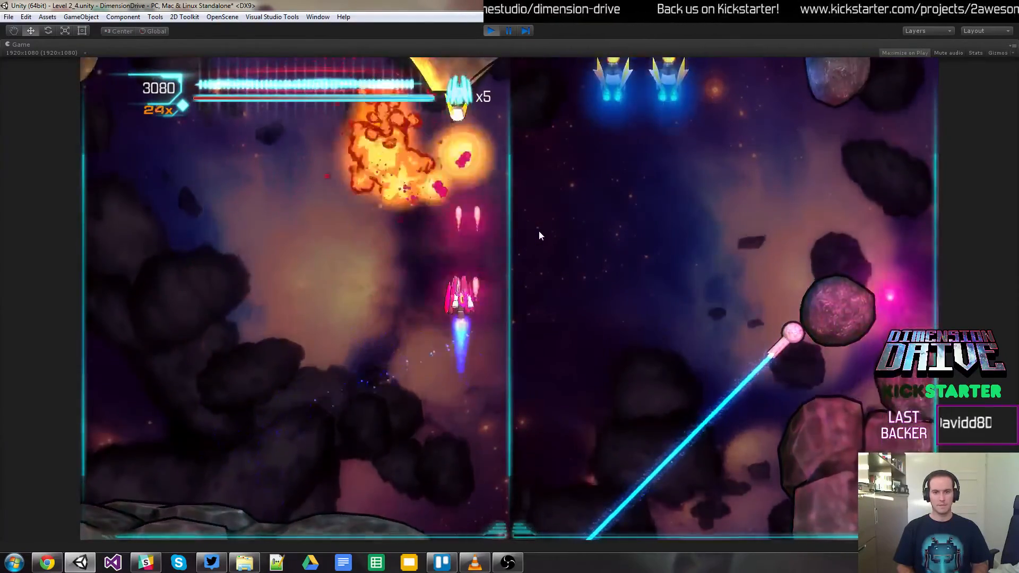
key("Left")
key("Down")
key("shift")
key("Down")
key("Left")
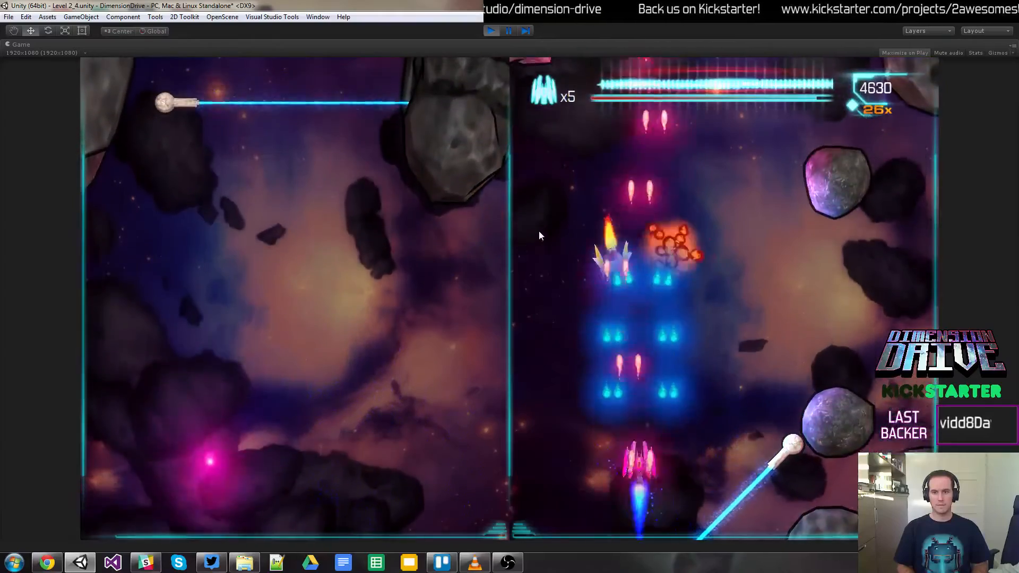
key("Up")
key("Right")
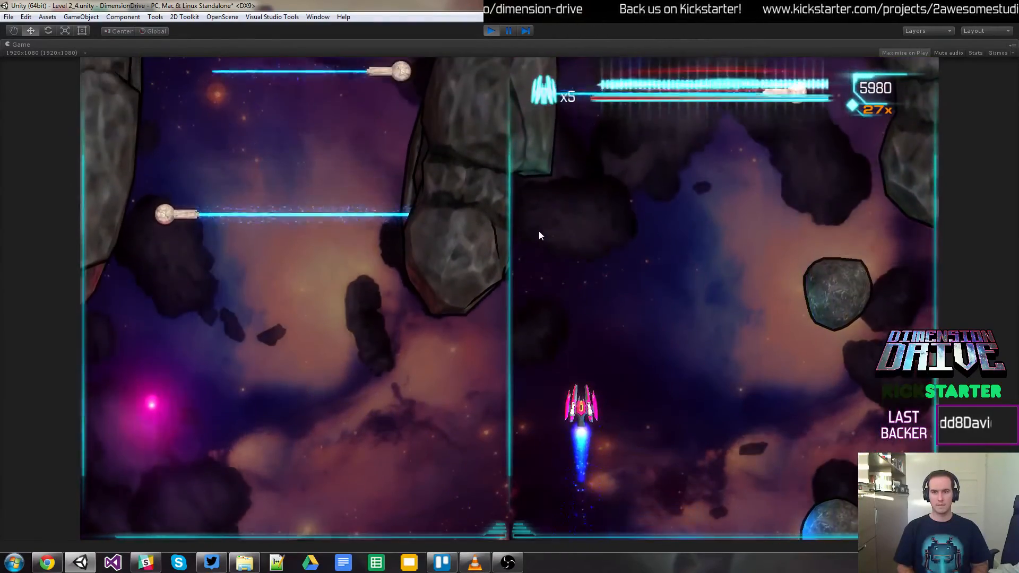
key("Right")
key("Up")
key("Down")
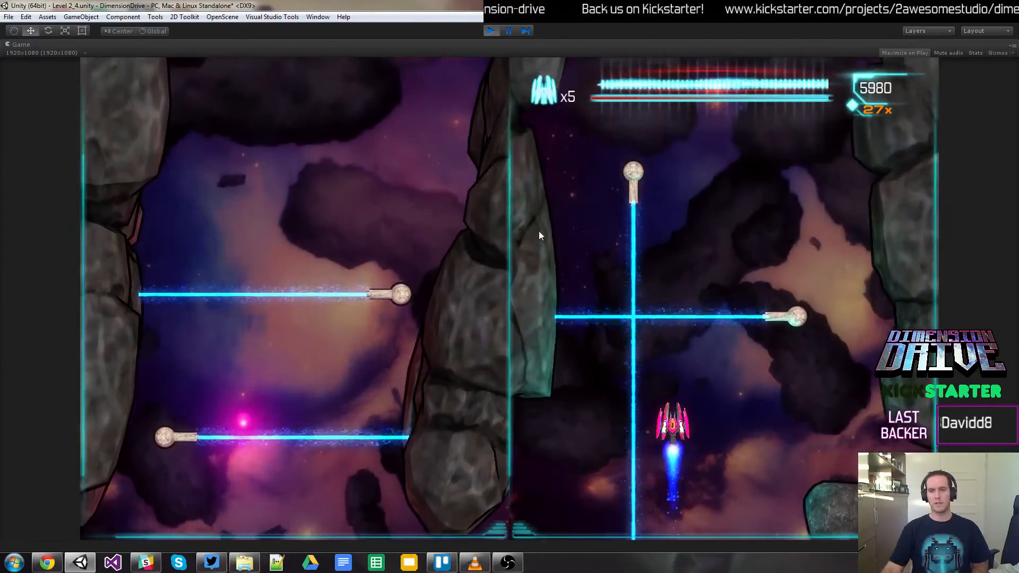
left_click(489, 34)
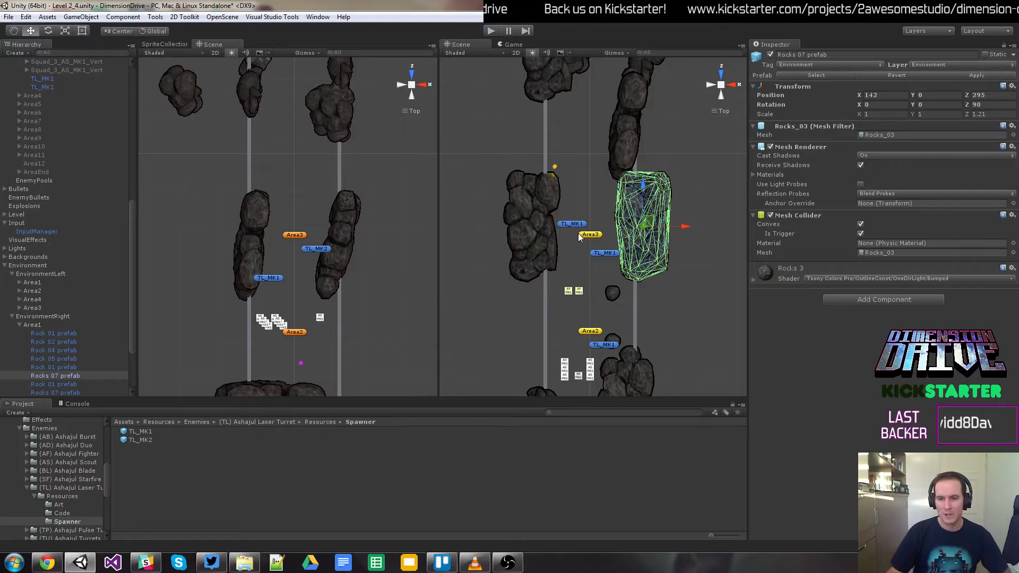
Step: Set the Y rotation of the upper TL_MK1 spawner in EnemiesRight's Area3 to -90
left_click(573, 230)
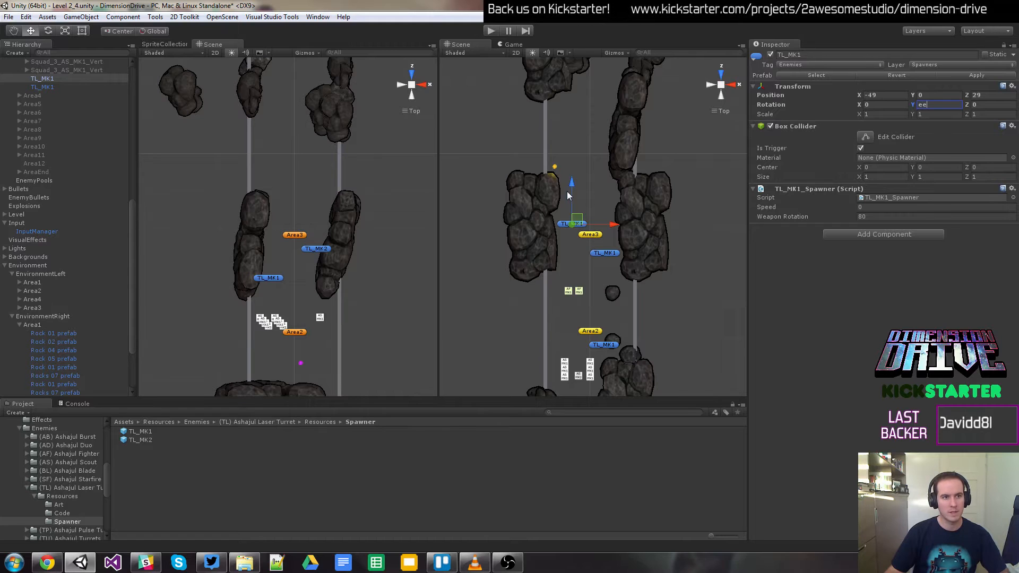
left_click(47, 29)
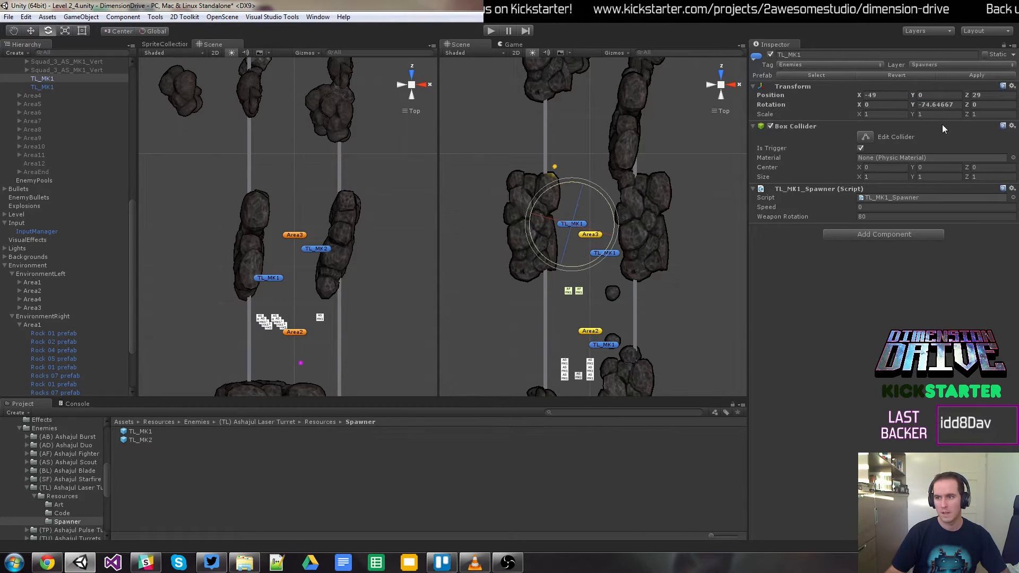
left_click(951, 107)
type("-90")
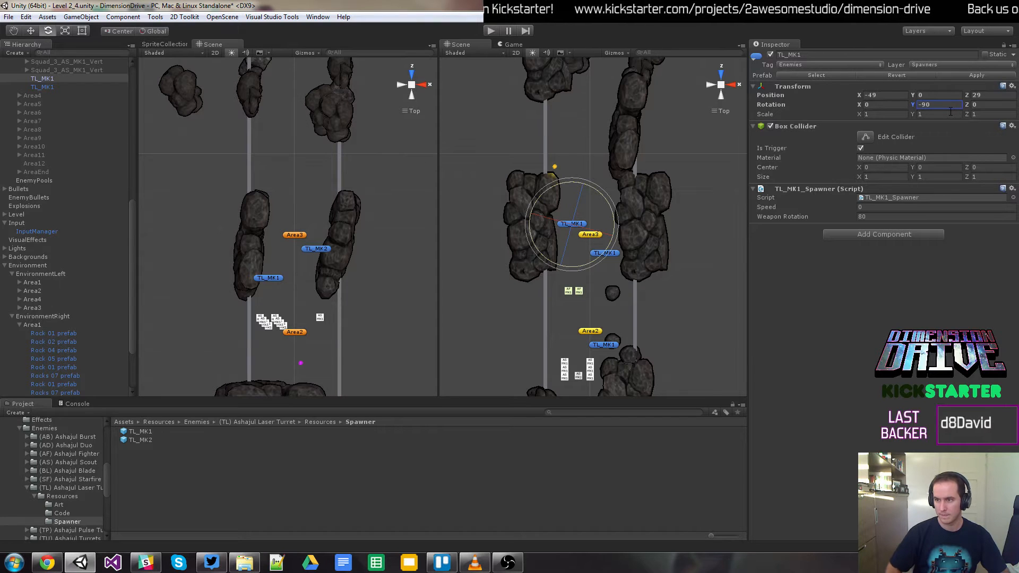
Step: Narrow the passage around EnemiesRight's Area3 turrets by moving the left Rocks 07 prefab to about X -131 and the right one to X 106
type("w")
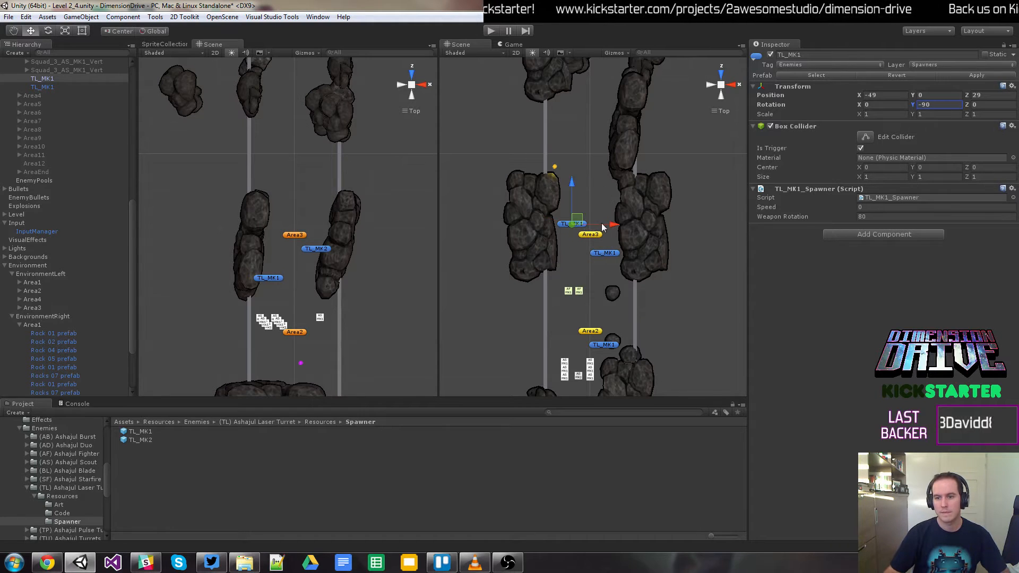
left_click(549, 246)
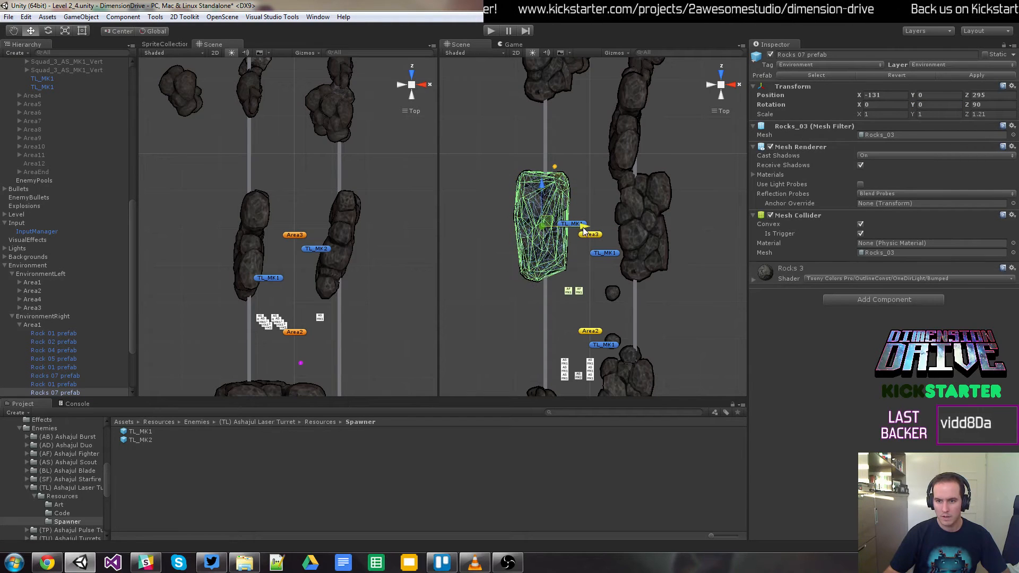
left_click(630, 231)
left_click_drag(684, 228, 671, 233)
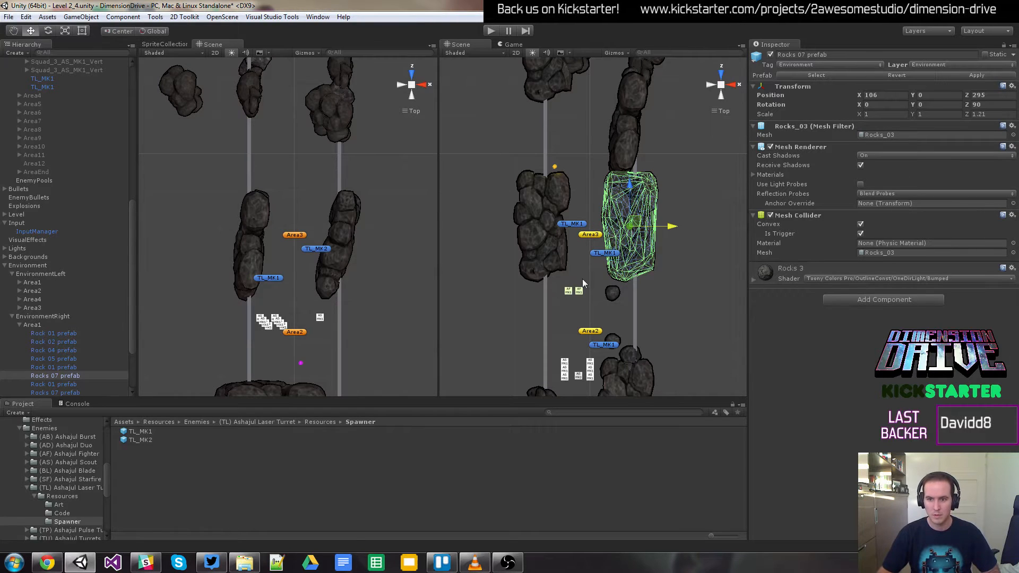
Step: Collapse the Enemies and Environment groups in the Hierarchy, with both scene views showing the level's opening areas
left_click(574, 224)
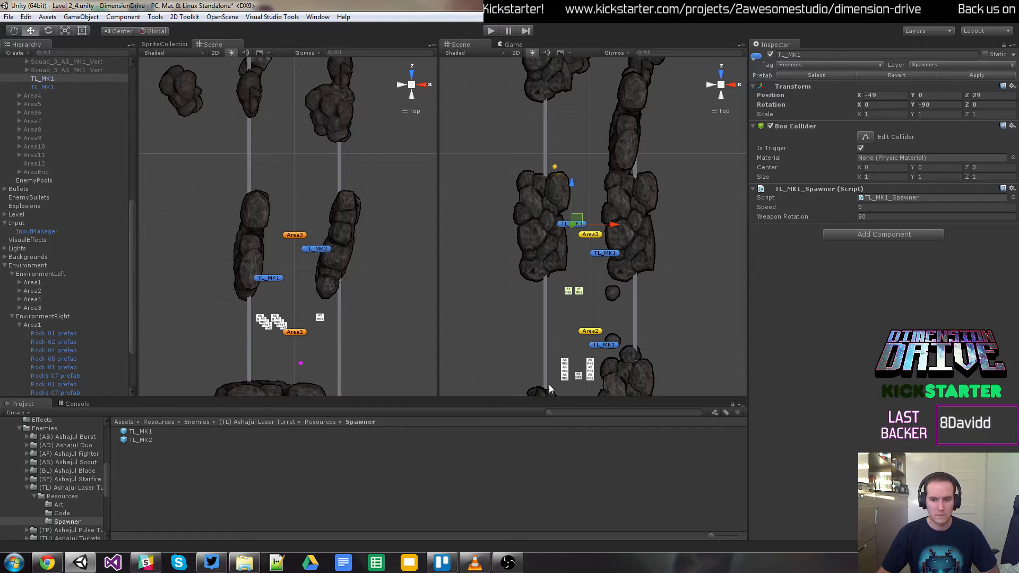
key("q")
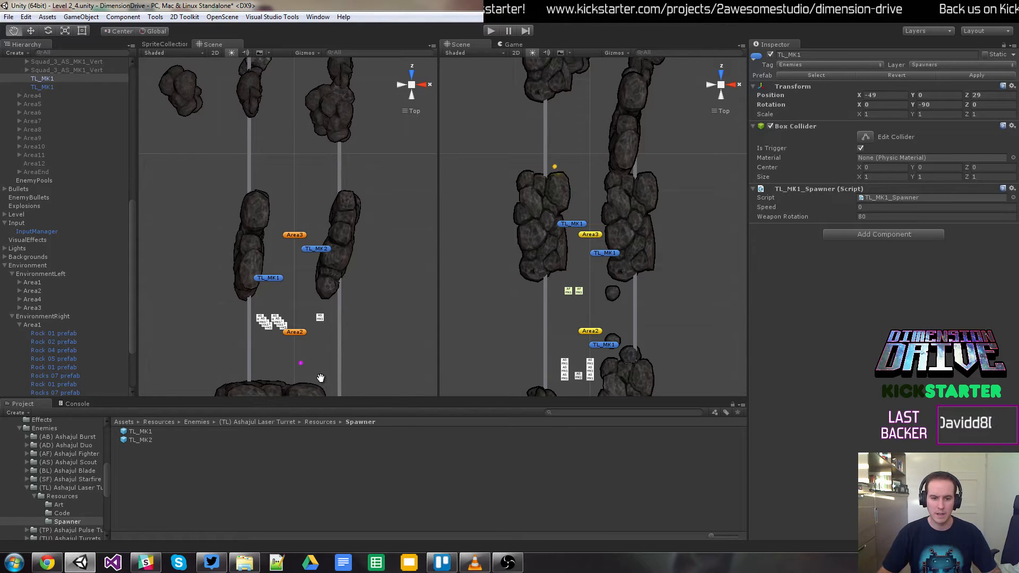
left_click_drag(321, 377, 321, 239)
left_click_drag(618, 364, 623, 242)
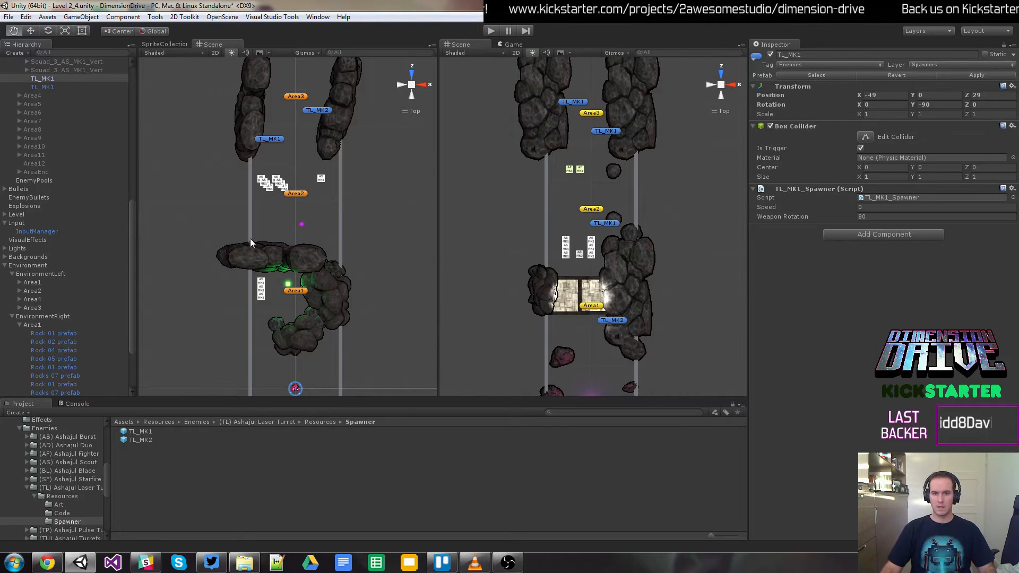
left_click_drag(133, 276, 131, 117)
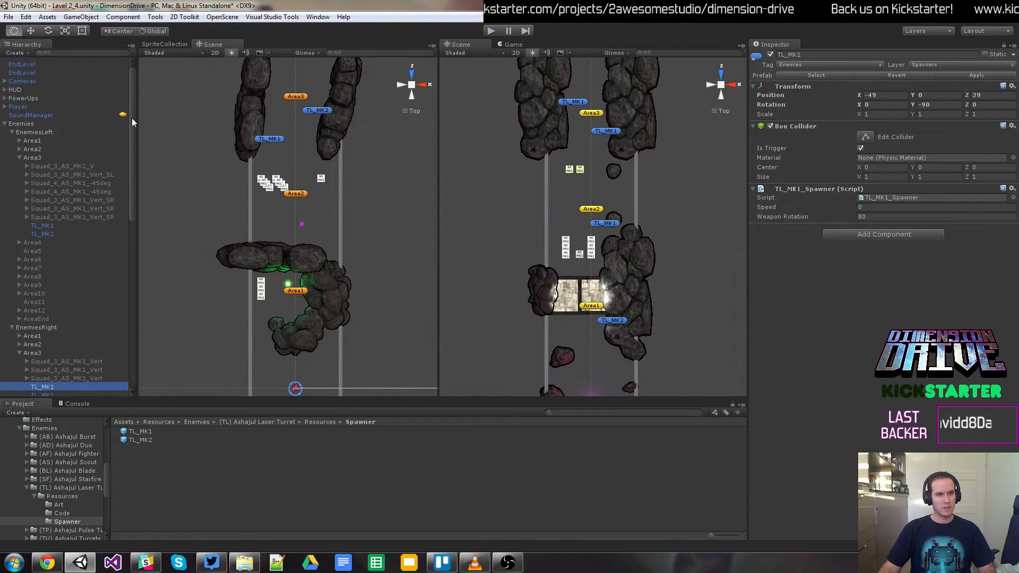
left_click(4, 123)
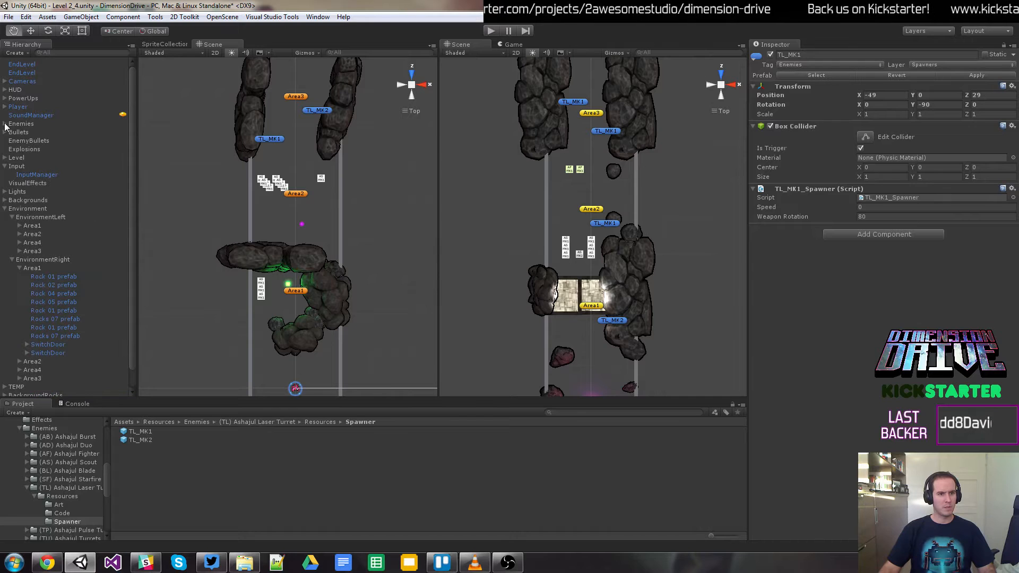
left_click(5, 209)
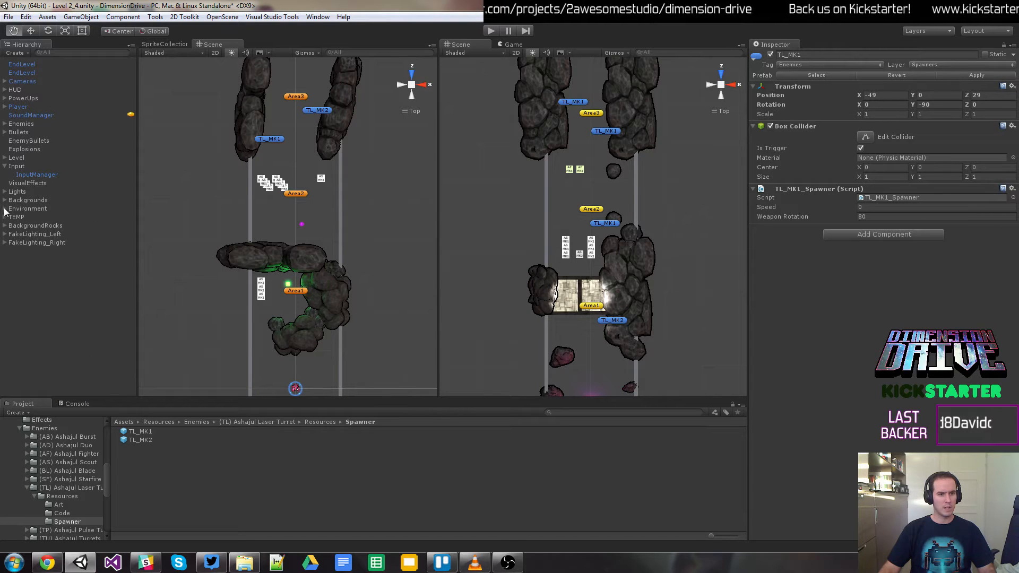
Step: Set the Z position of both LeftSideEnemiesCam and RightSideEnemiesCam to 475.01 so play starts around Area2
left_click(4, 82)
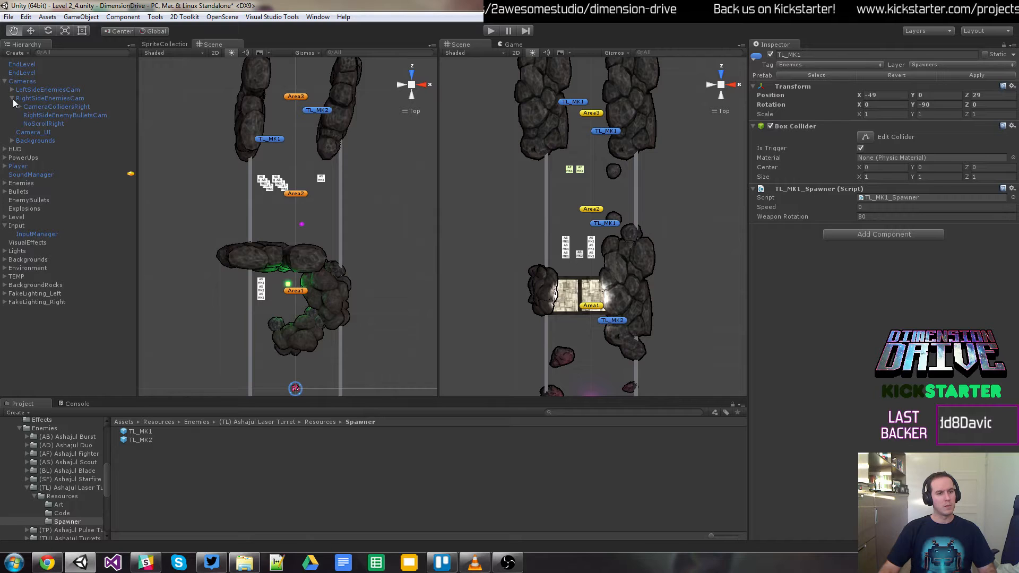
left_click(12, 99)
left_click(37, 89)
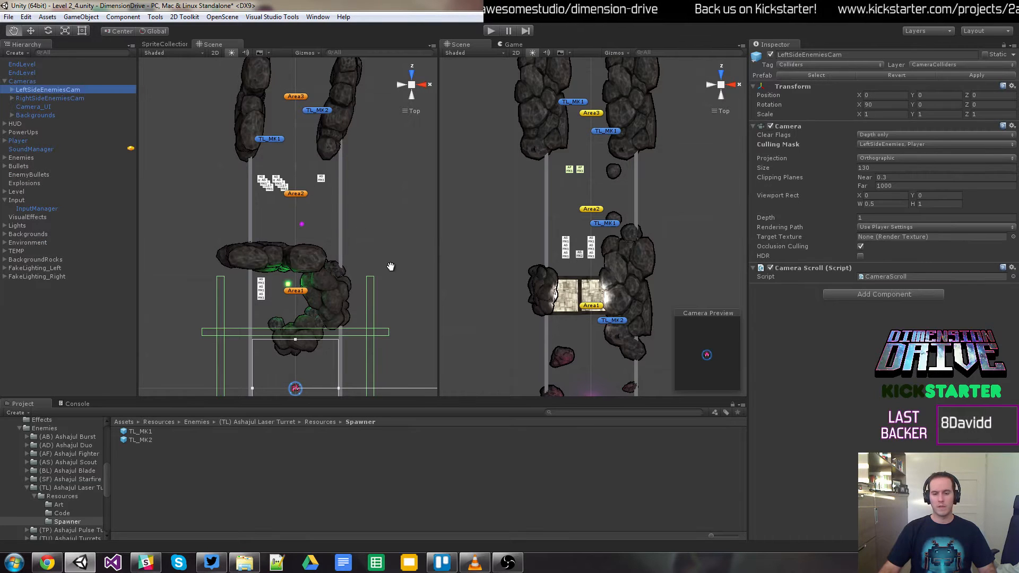
left_click(94, 100, "shift")
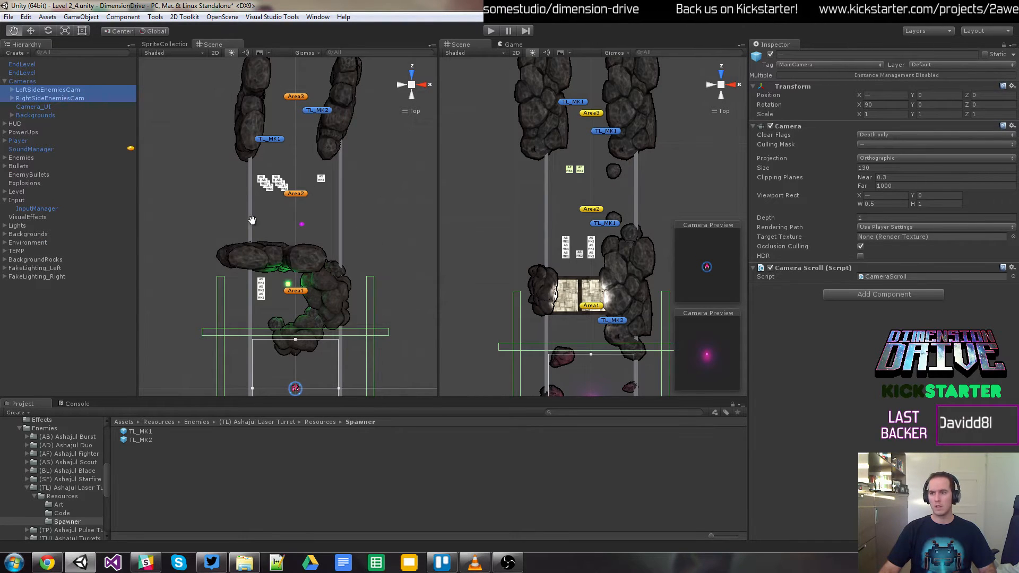
left_click(967, 95)
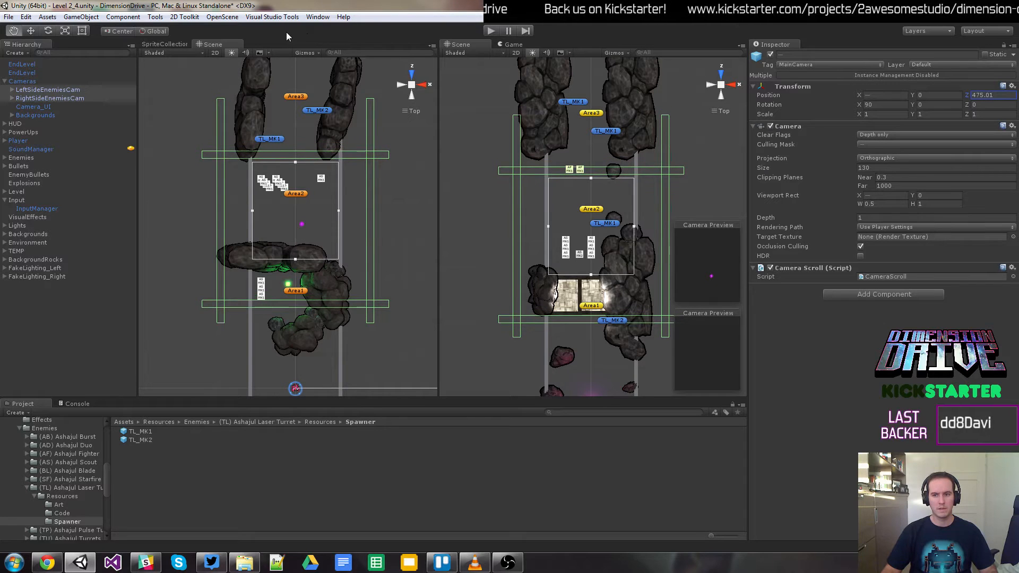
Step: Play-test from the shifted camera start to check the Area3 laser turrets, and stop the game
left_click(491, 32)
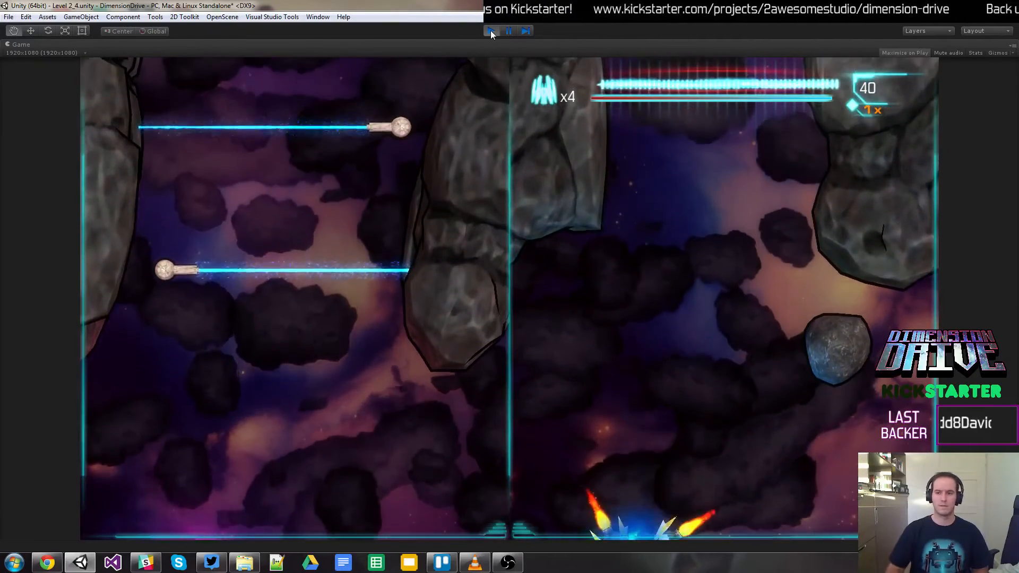
left_click(492, 31)
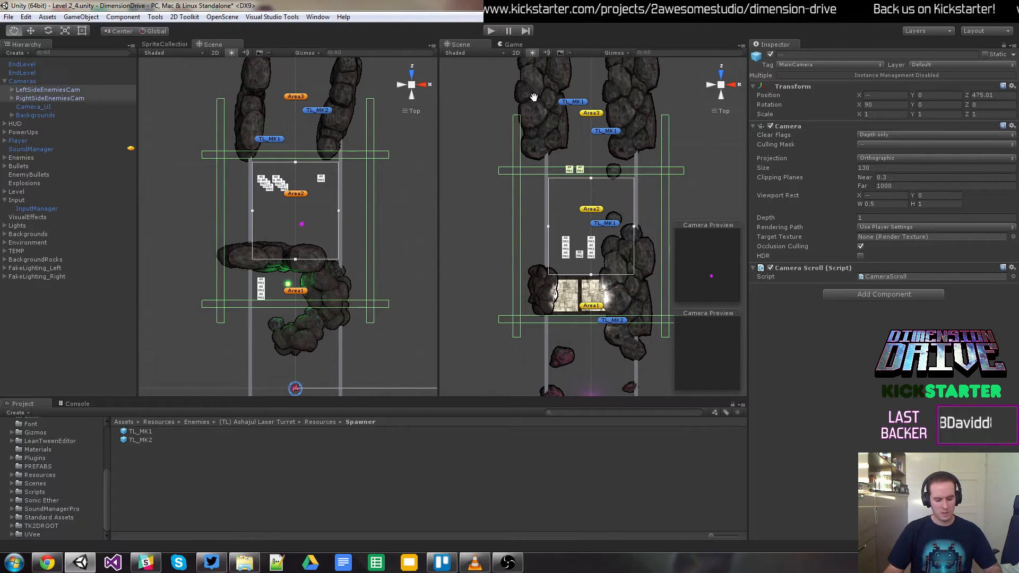
Step: Play-test the level to check the Area3 laser turrets against the moved rocks, and stop the game
left_click(551, 97)
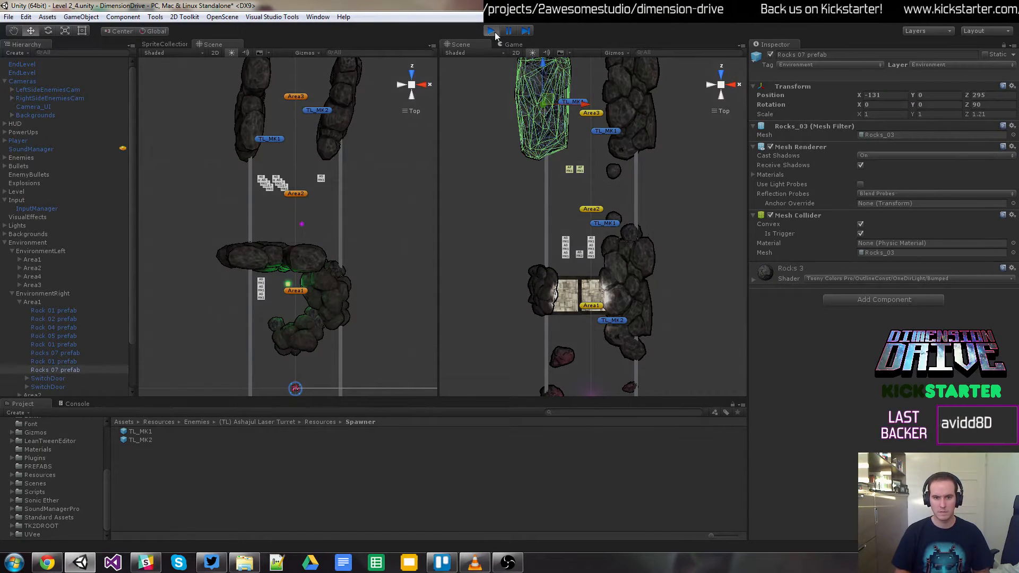
left_click(492, 31)
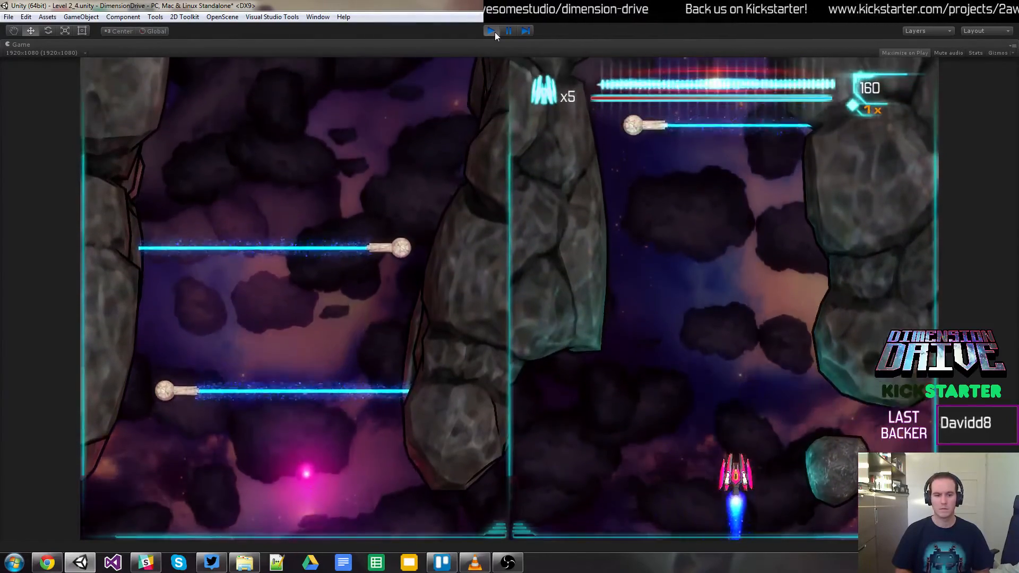
left_click(494, 33)
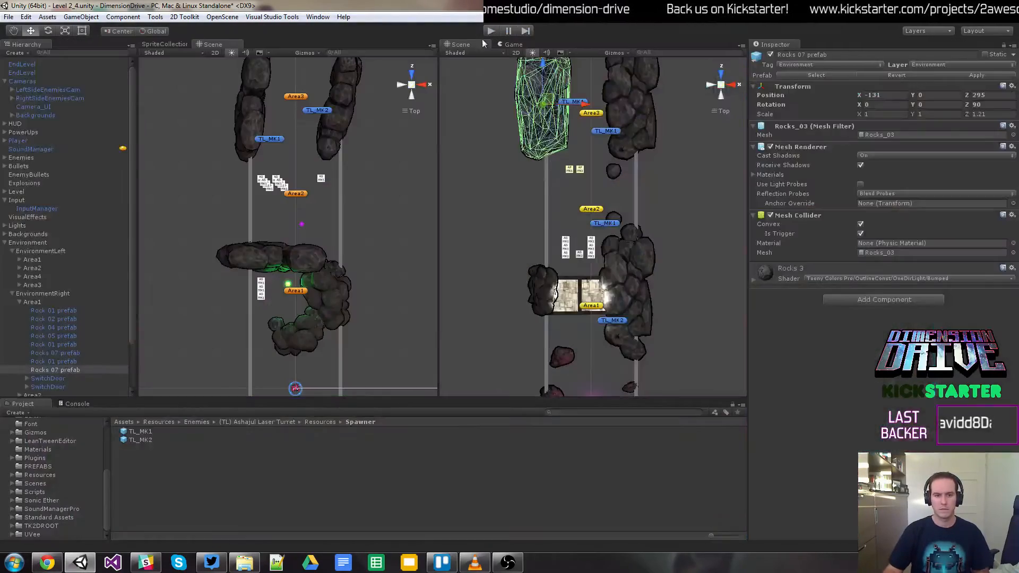
Step: Move the TL_MK1 spawner in EnemiesLeft's Area3 to X -83 and the lower TL_MK1 in EnemiesRight's Area3 to X 33
left_click(276, 140)
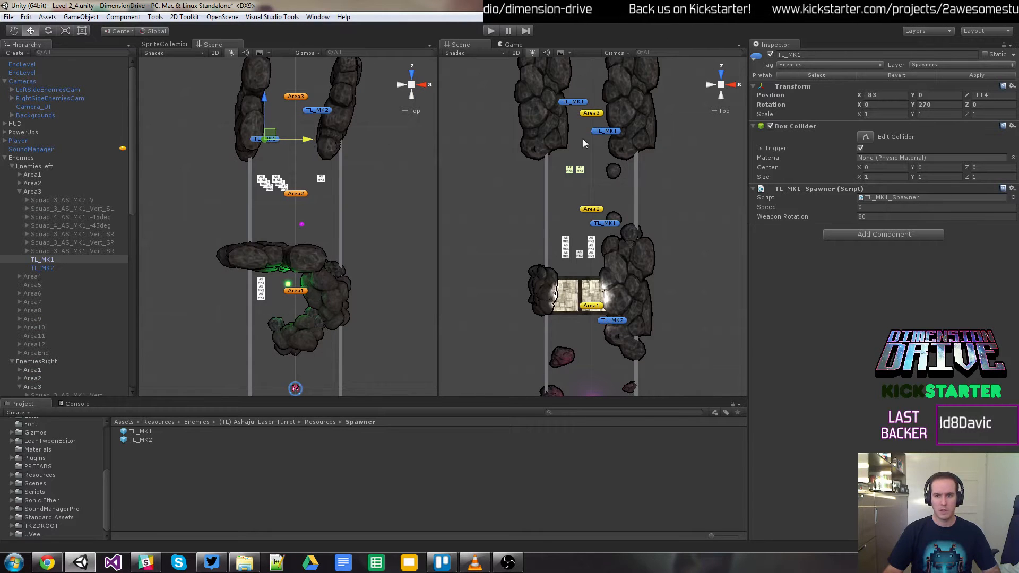
left_click(611, 132)
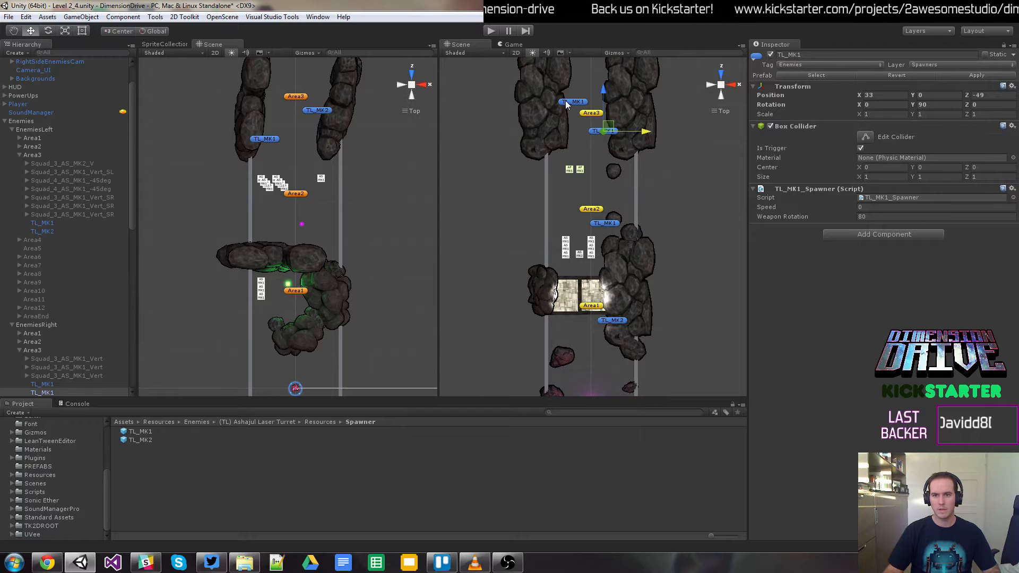
Step: Run the level, pause it at the Area3 turrets, and dock the unmaximized Game view beside the left-side Scene view
left_click(490, 31)
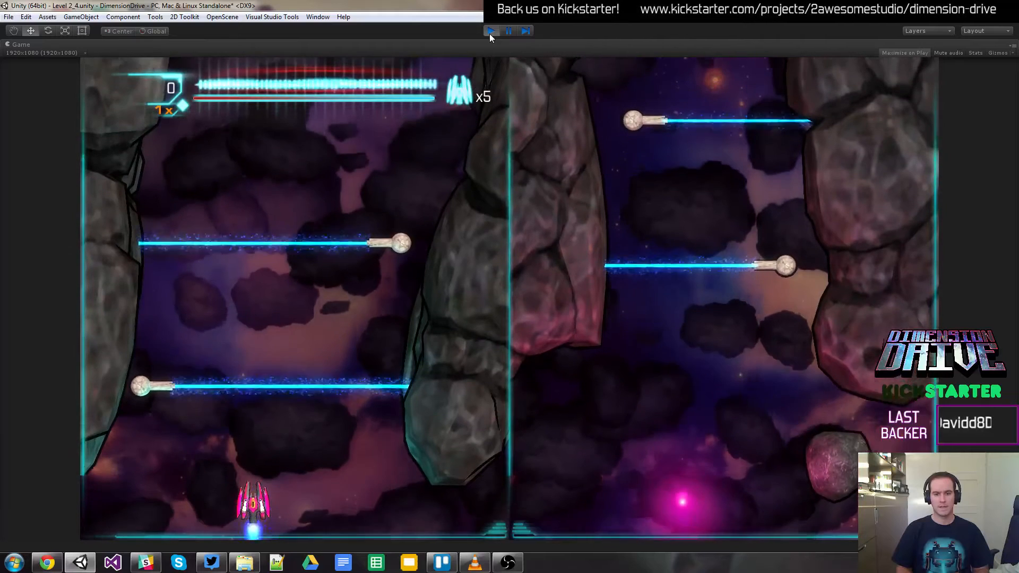
key("Escape")
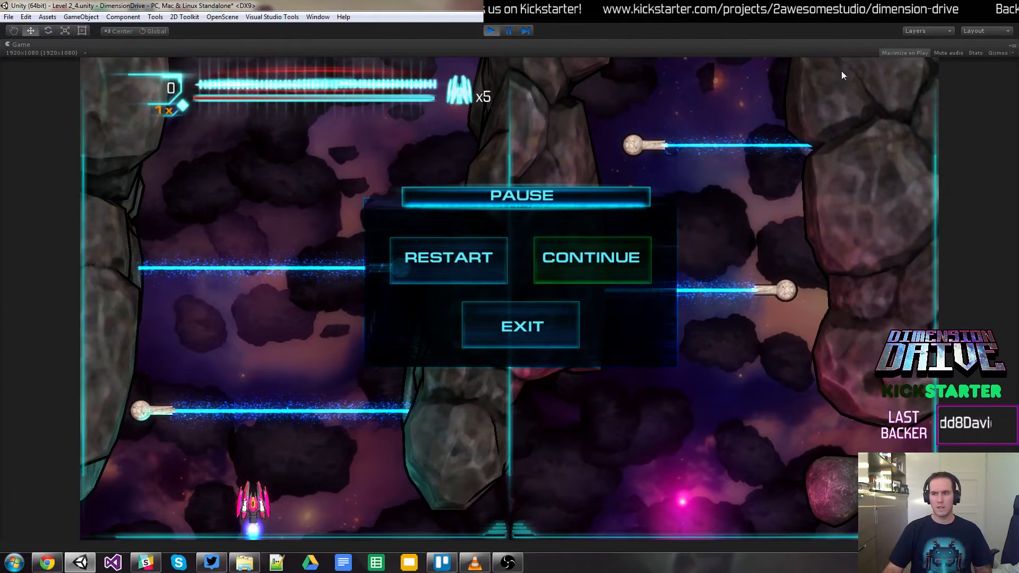
left_click(1013, 47)
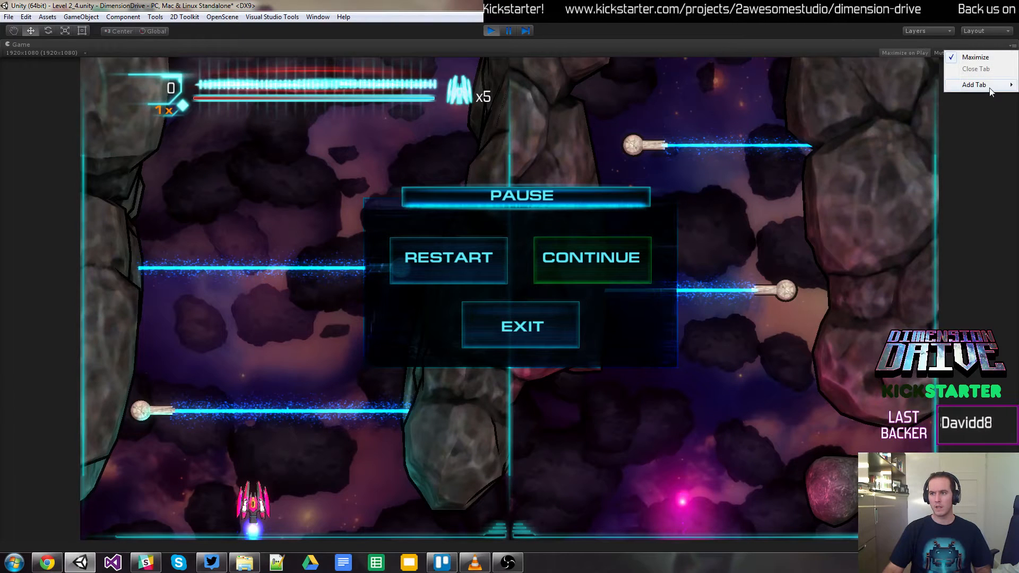
left_click(980, 59)
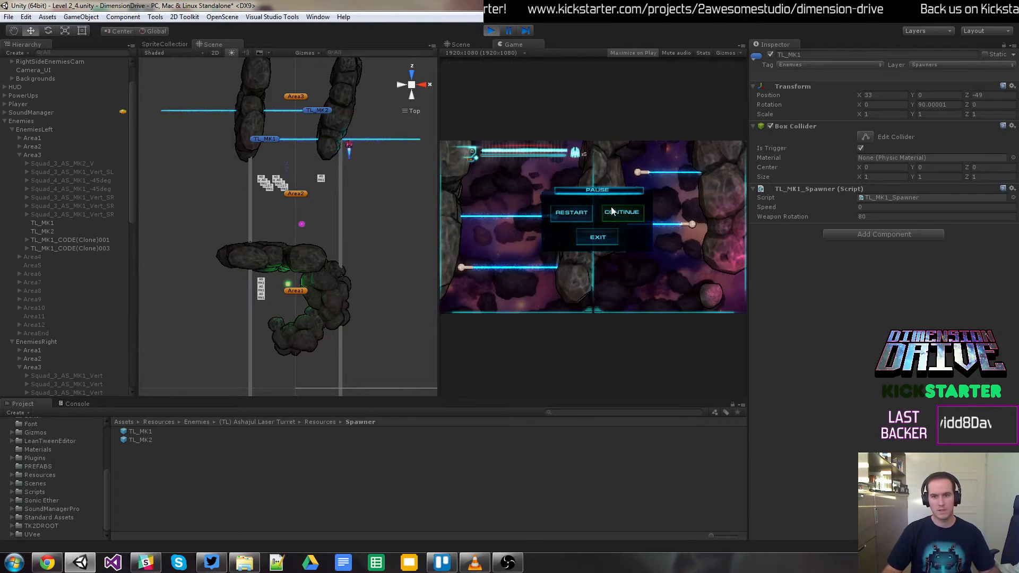
left_click_drag(509, 47, 279, 49)
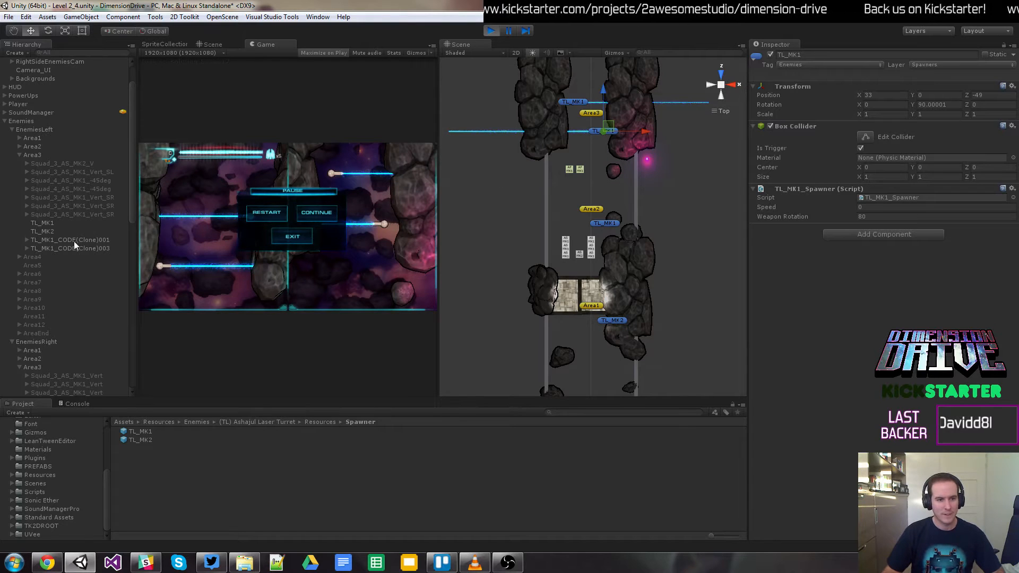
Step: In the paused game, move the spawned TL_MK1_CODE(Clone)002 turret in EnemiesRight's Area3 to X 49, beside the right rock wall
left_click(46, 232)
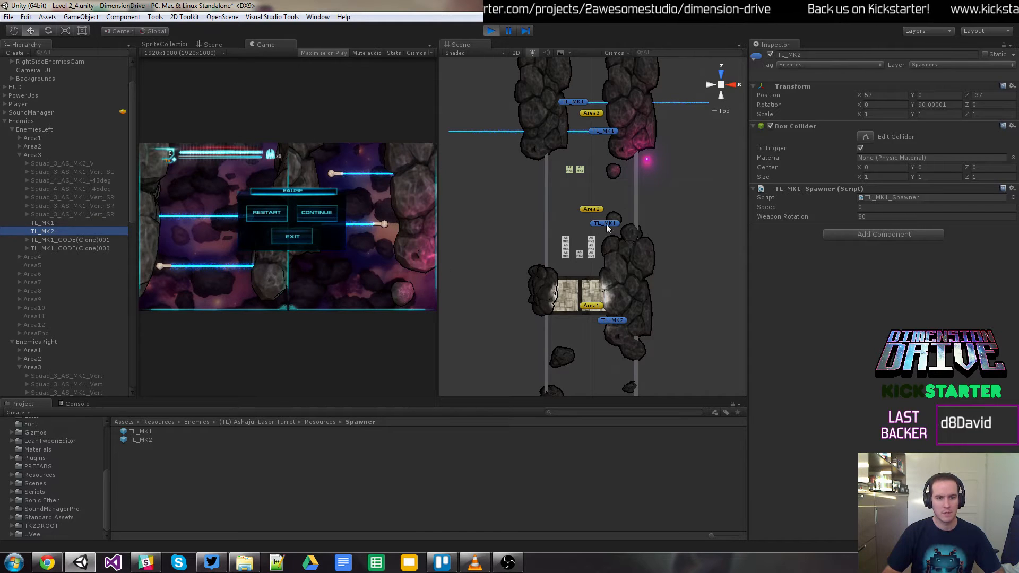
left_click(627, 128)
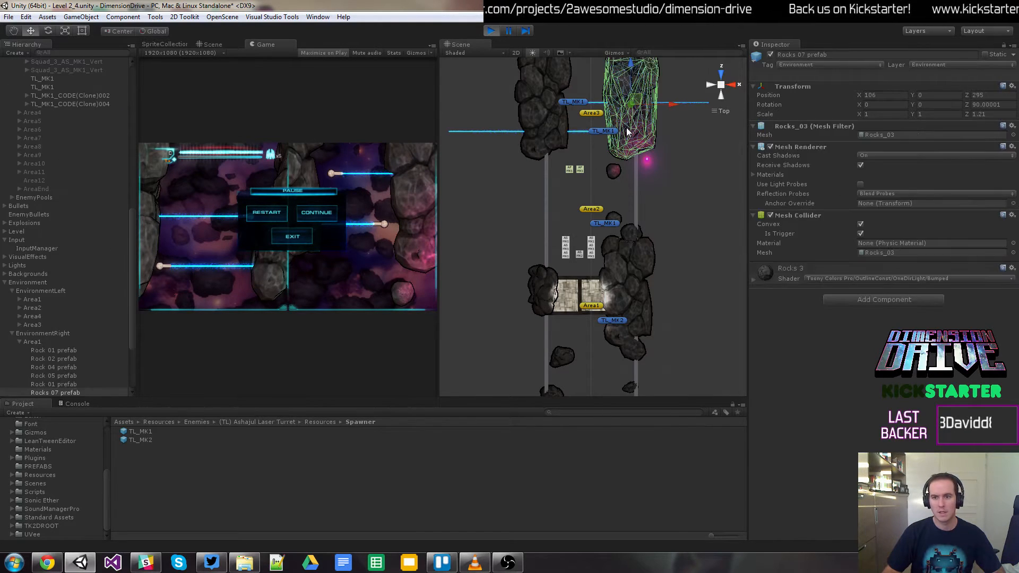
scroll(75, 293, "up", 6)
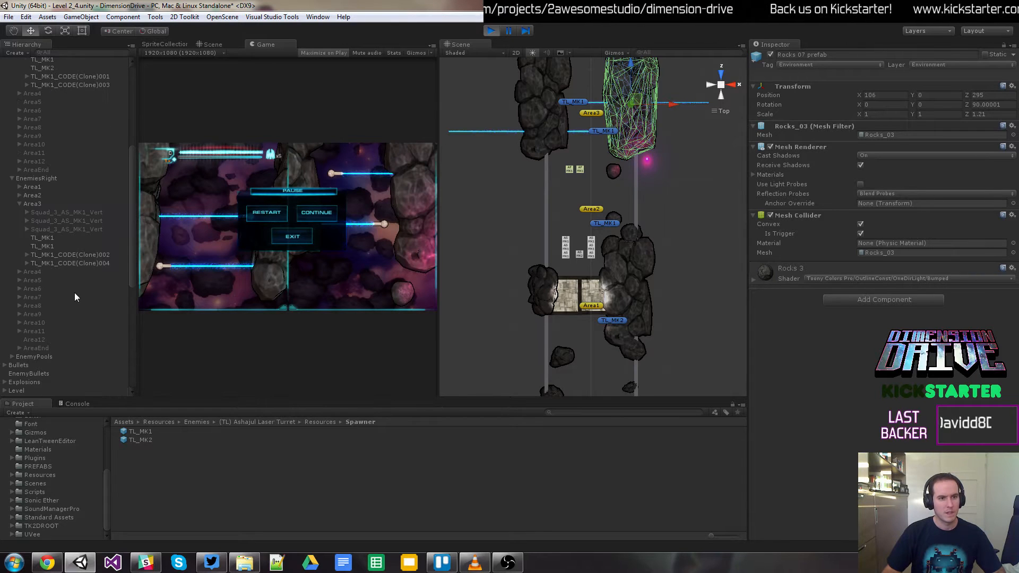
left_click(67, 255)
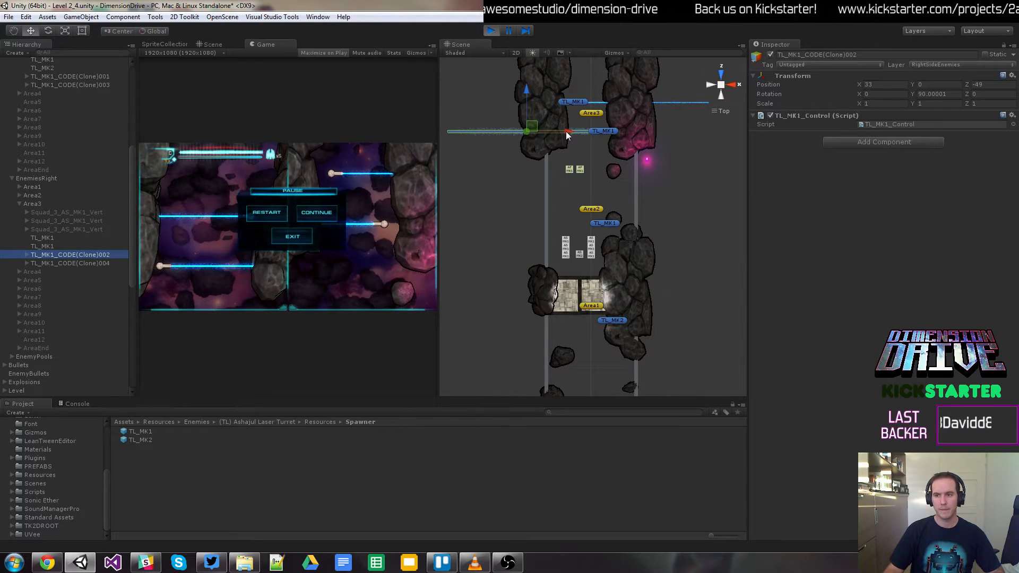
left_click(61, 244)
left_click(60, 238)
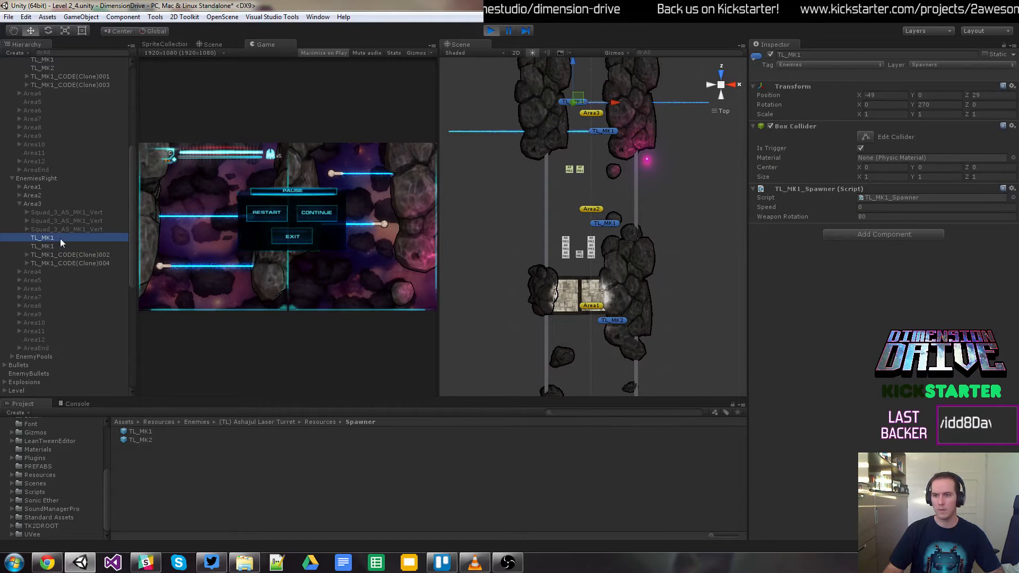
left_click(60, 244)
left_click(65, 254)
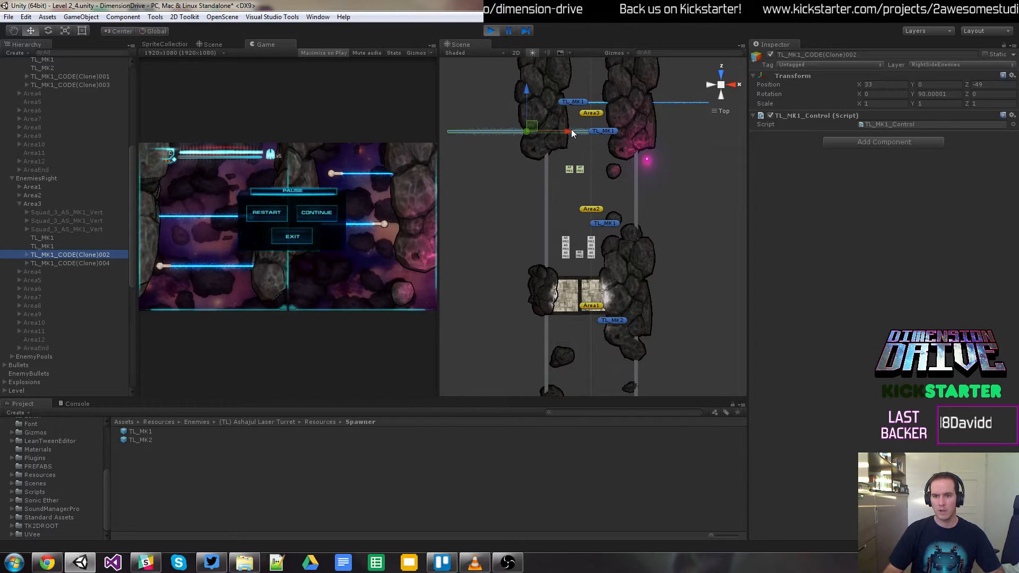
left_click_drag(570, 135, 576, 133)
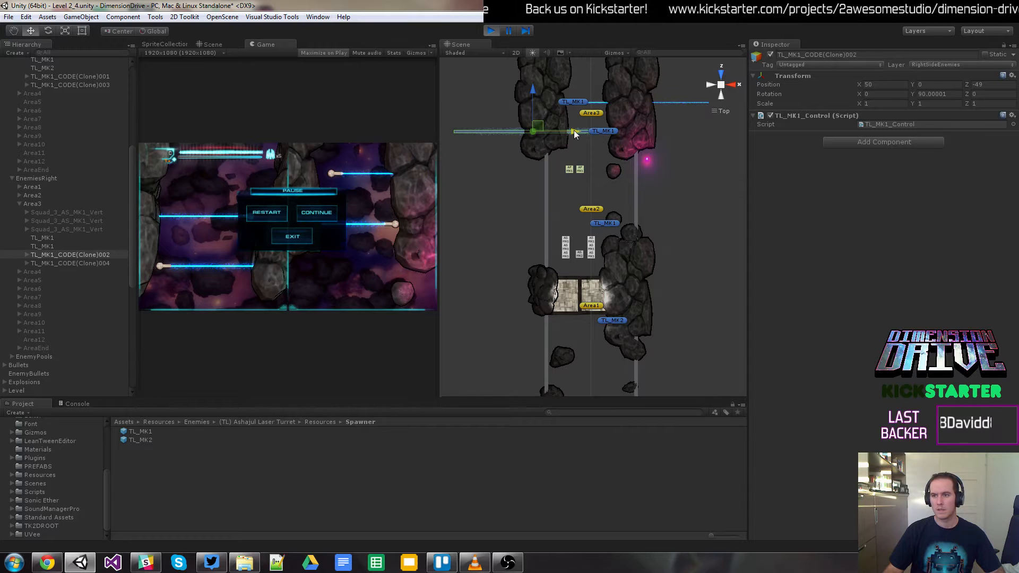
left_click_drag(575, 133, 575, 134)
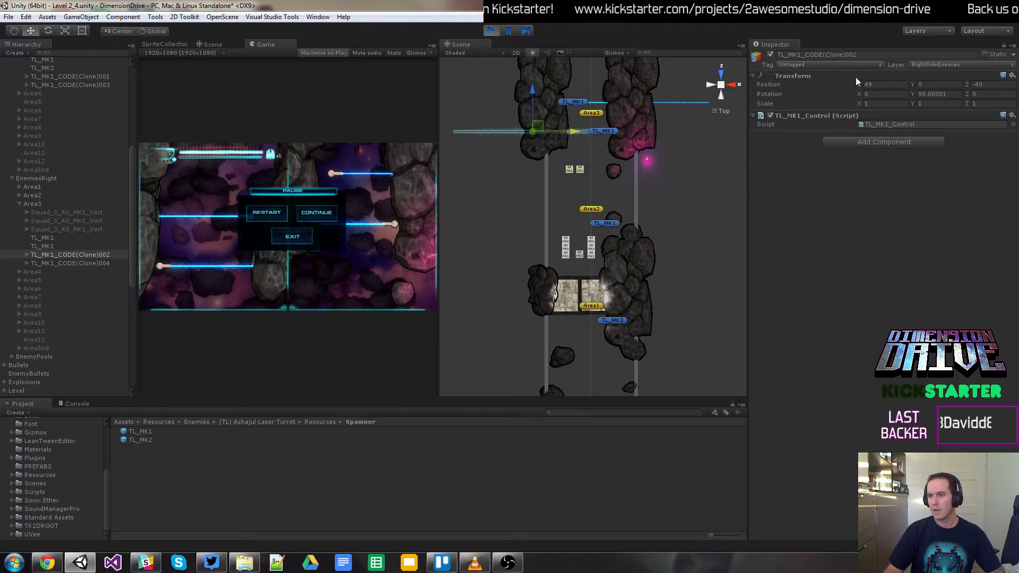
left_click(884, 84)
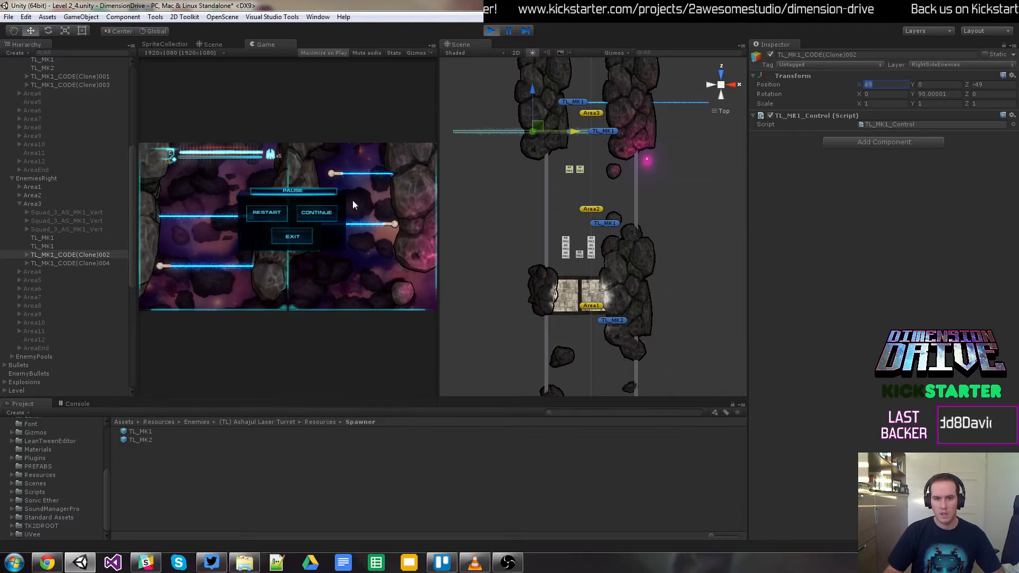
Step: Move the spawned TL_MK1_CODE(Clone)004 turret to X -65, compare both clones' positions, and stop the game
left_click(68, 261)
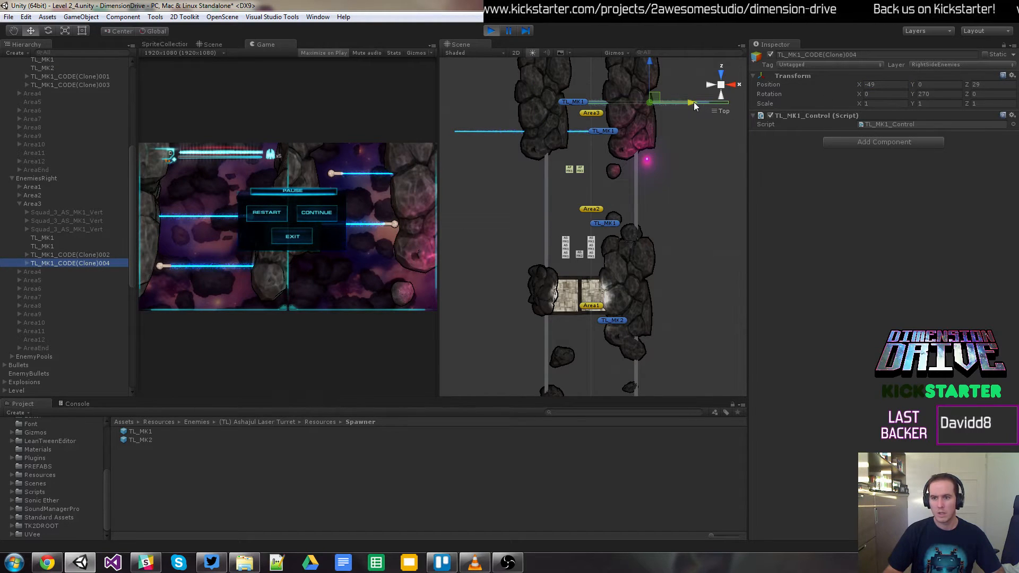
left_click_drag(694, 102, 688, 102)
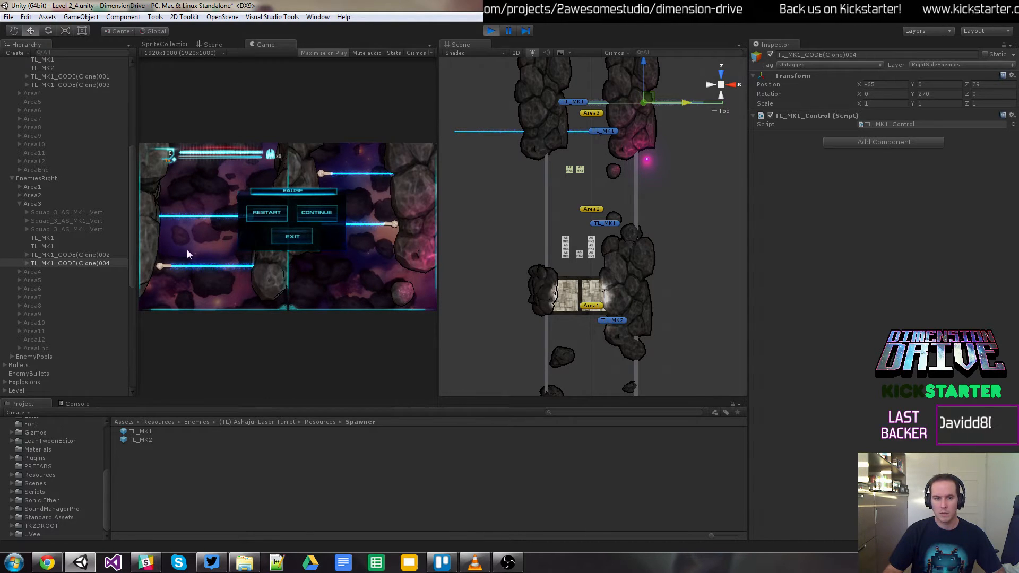
left_click(71, 255)
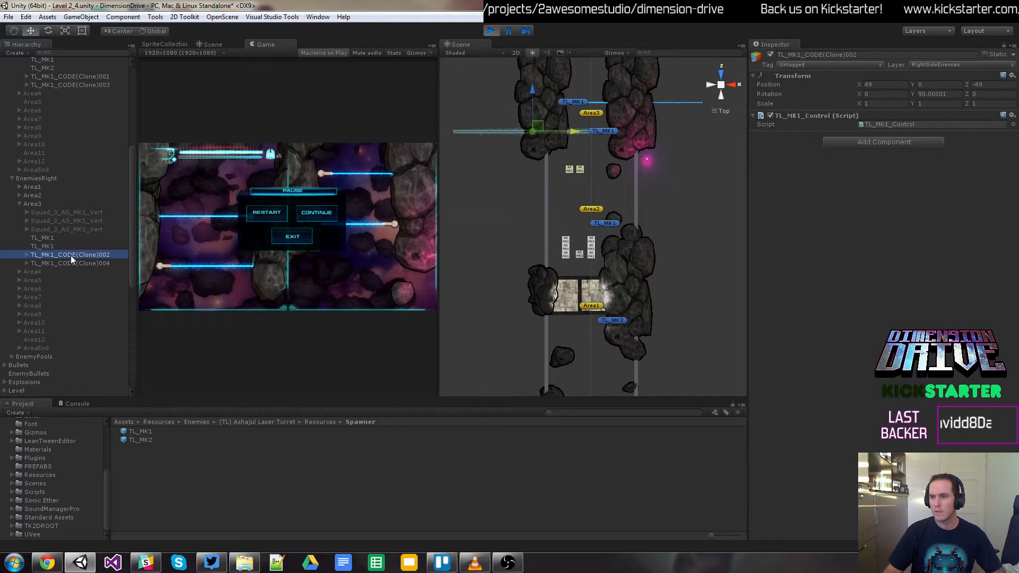
left_click(75, 260)
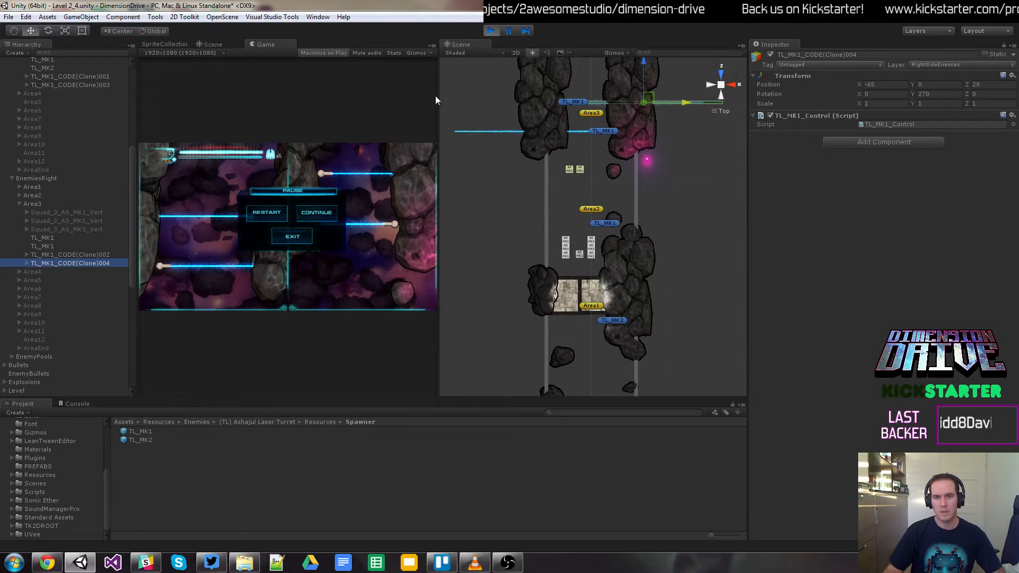
left_click(493, 31)
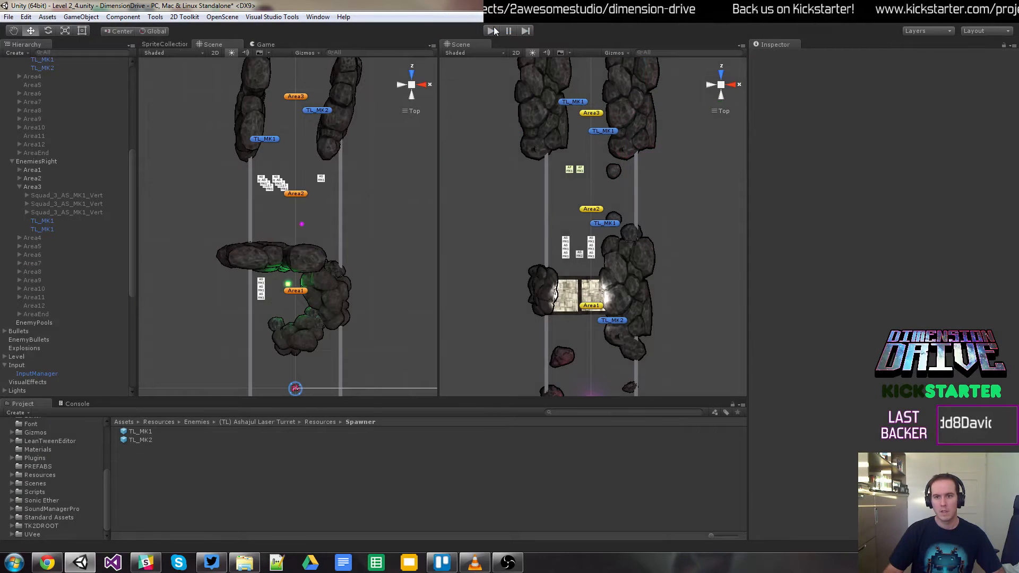
Step: Set the X position of EnemiesRight's Area3 TL_MK1 spawners to 49 for the lower and -65 for the upper one, and play-test them
left_click(43, 227)
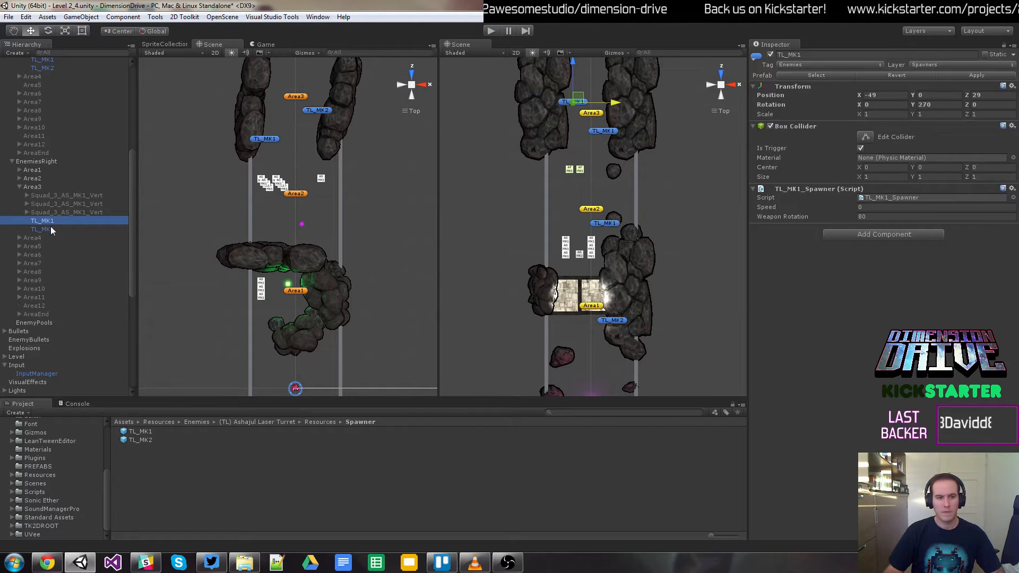
left_click(898, 96)
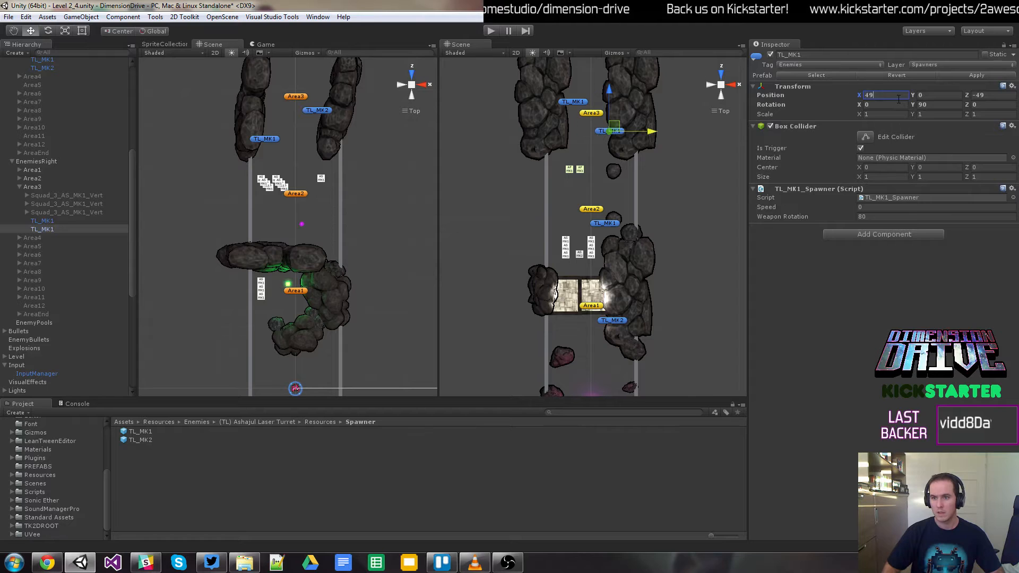
left_click(568, 100)
type("-65")
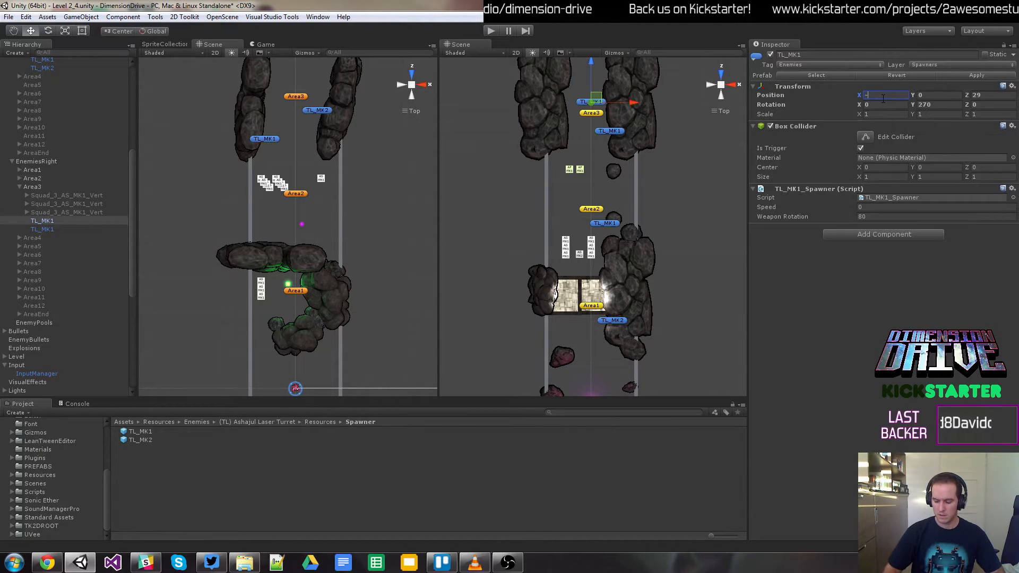
left_click(490, 31)
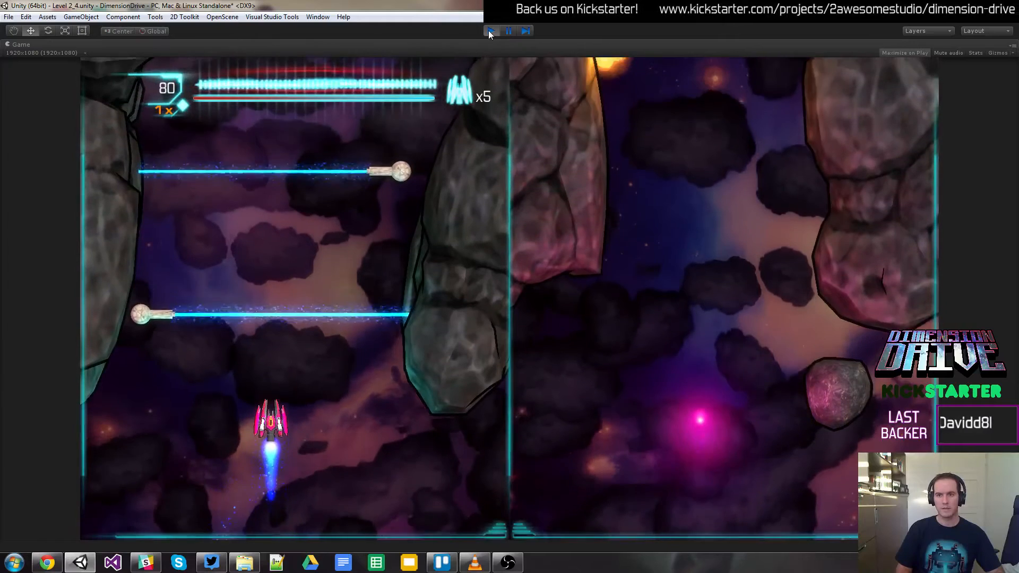
left_click(490, 32)
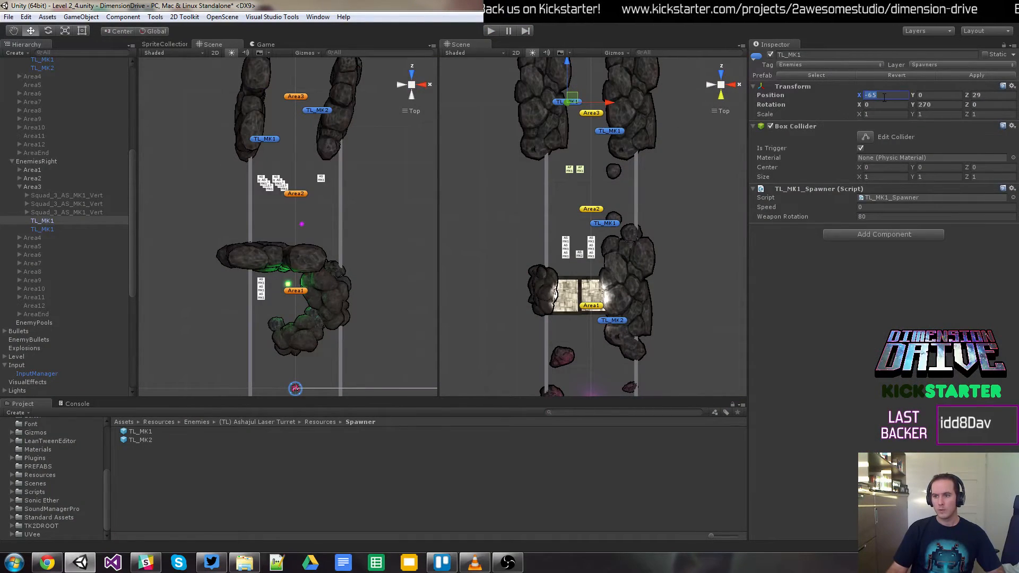
Step: Set the upper EnemiesRight Area3 TL_MK1 spawner to X -64 and the lower one to X 48, and play-test again
type("-64")
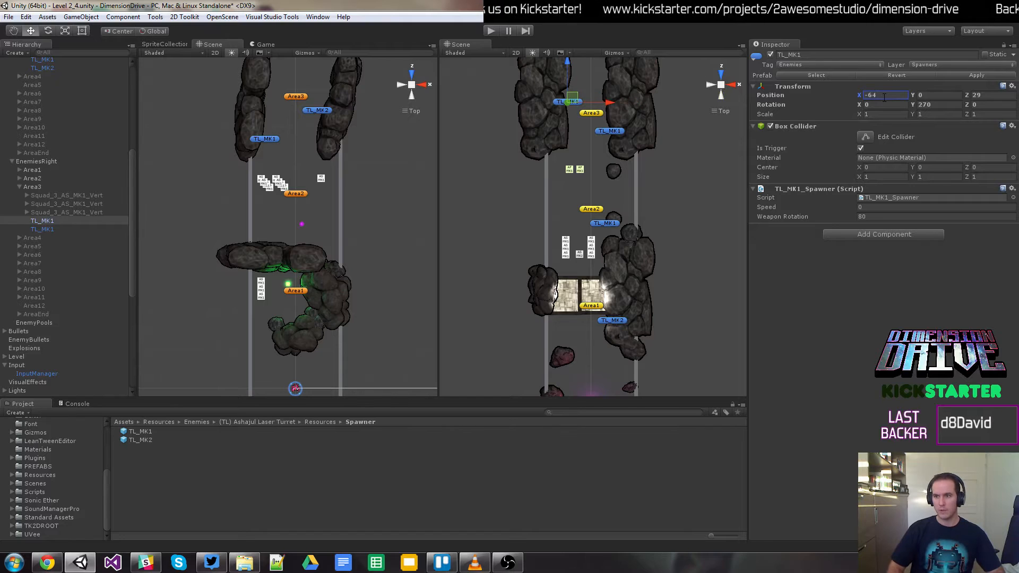
left_click(607, 134)
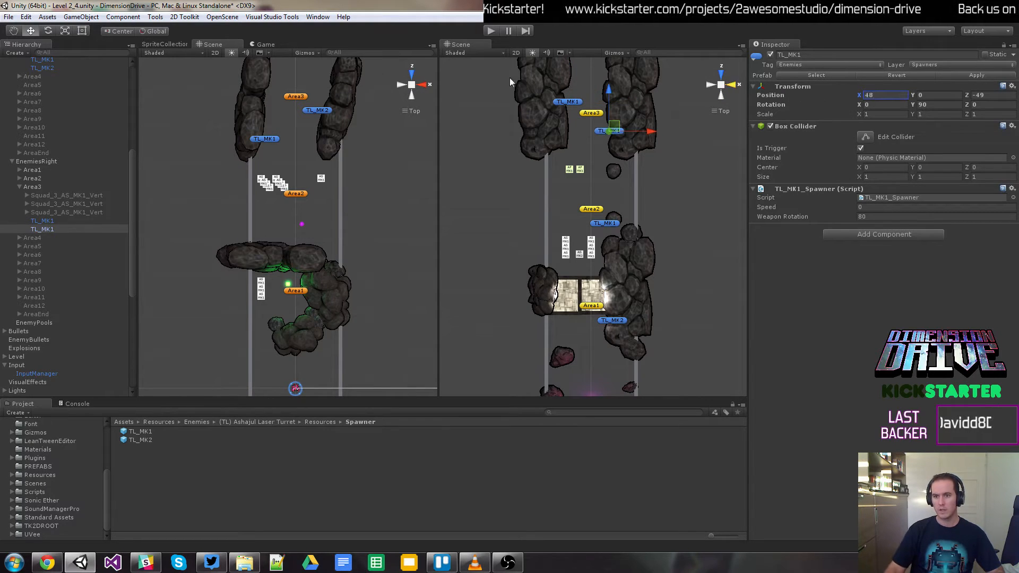
left_click(490, 37)
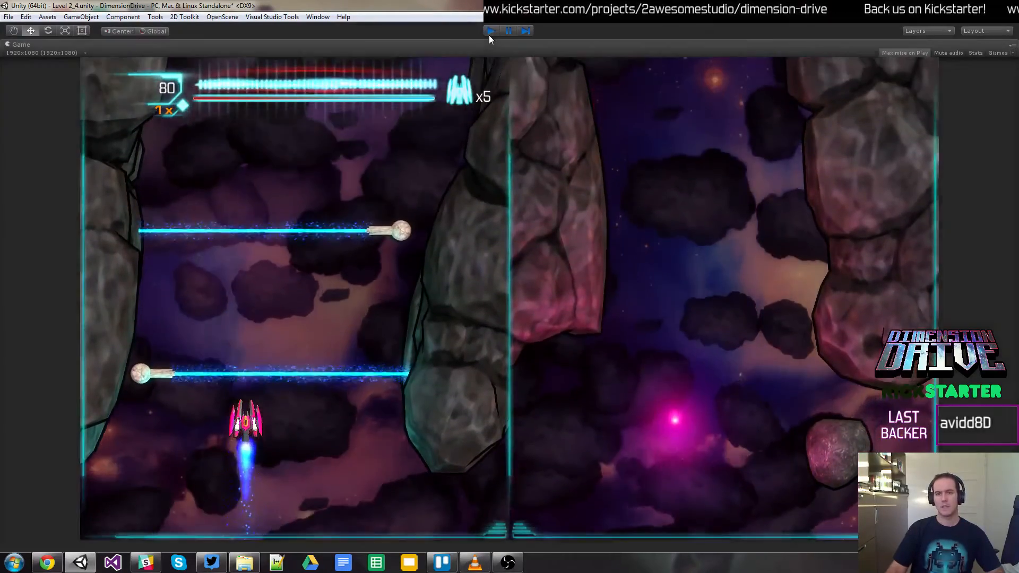
left_click(489, 33)
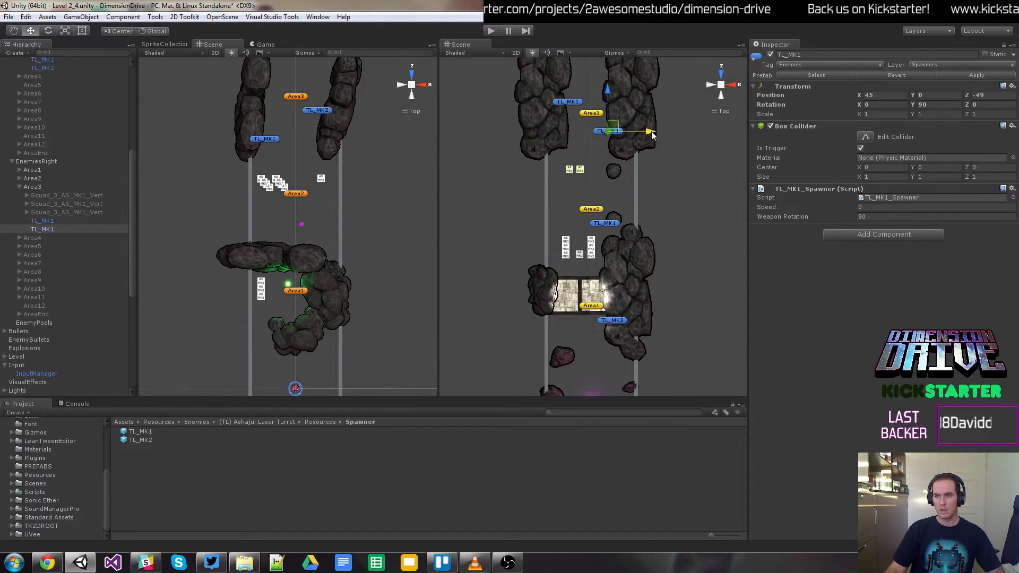
Step: Shift EnemiesRight's two Area3 TL_MK1 spawners inward, the lower one to X 45 and the upper one to X -61
left_click(575, 103)
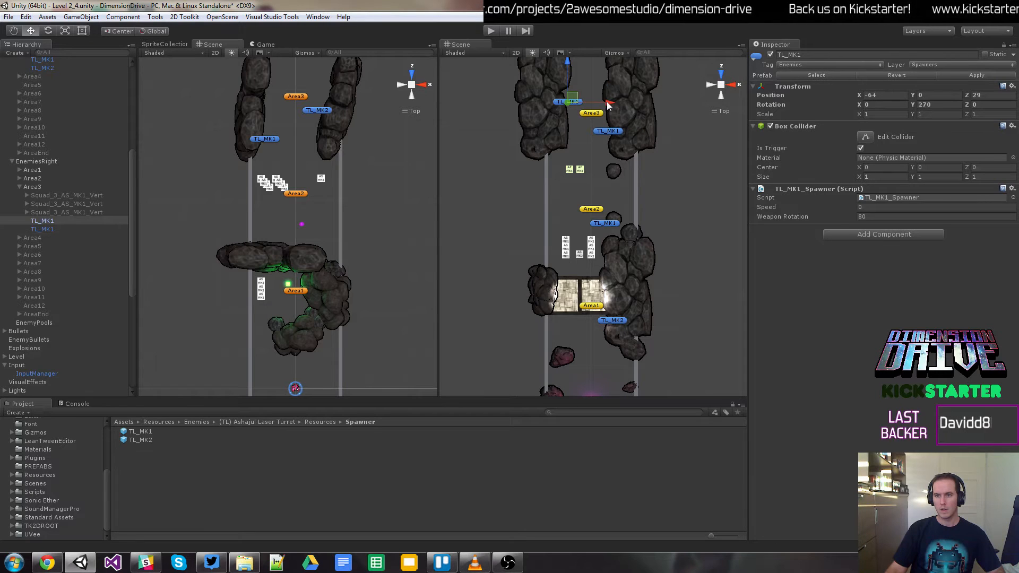
left_click_drag(606, 104, 612, 105)
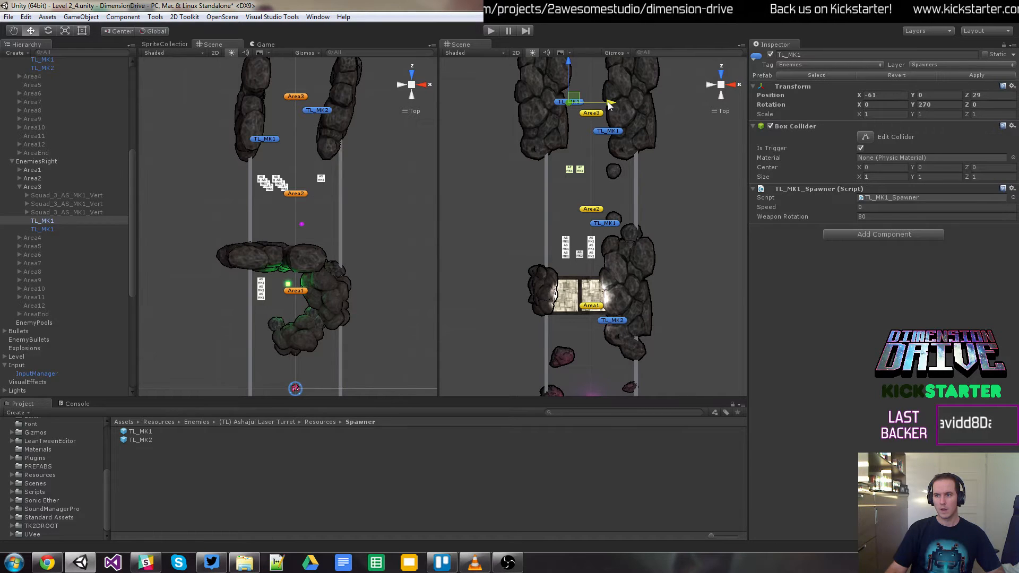
Step: Play-test the Area3 turrets before and after shifting EnemiesRight's lower TL_MK1 spawner inward to X 39
left_click(491, 31)
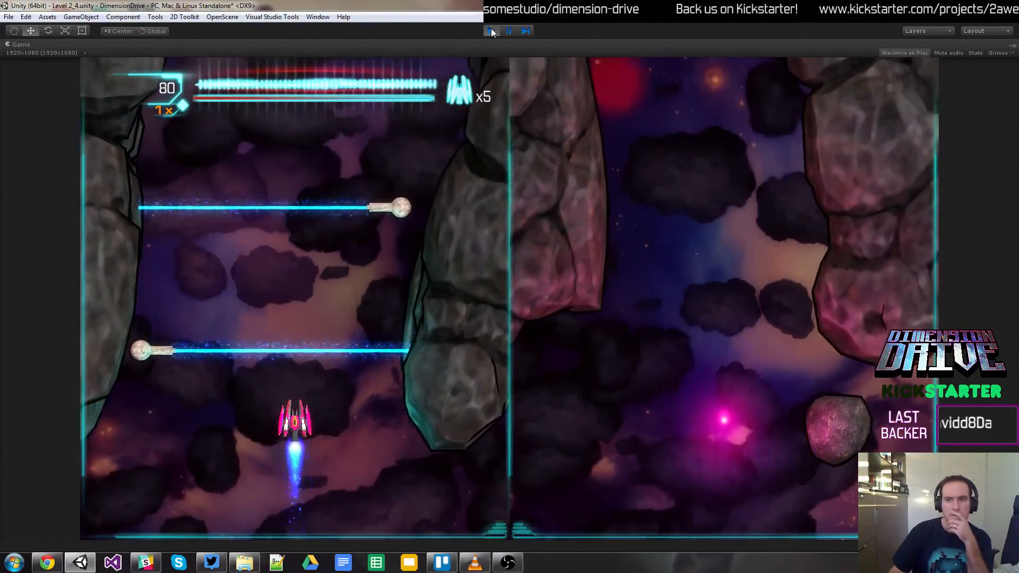
left_click(491, 30)
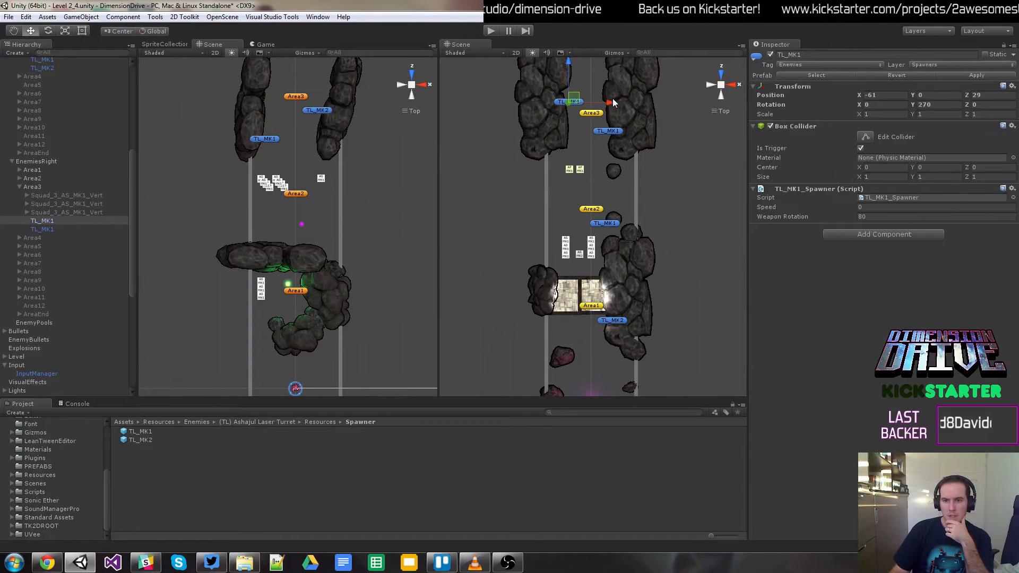
left_click_drag(612, 103, 615, 128)
left_click(613, 130)
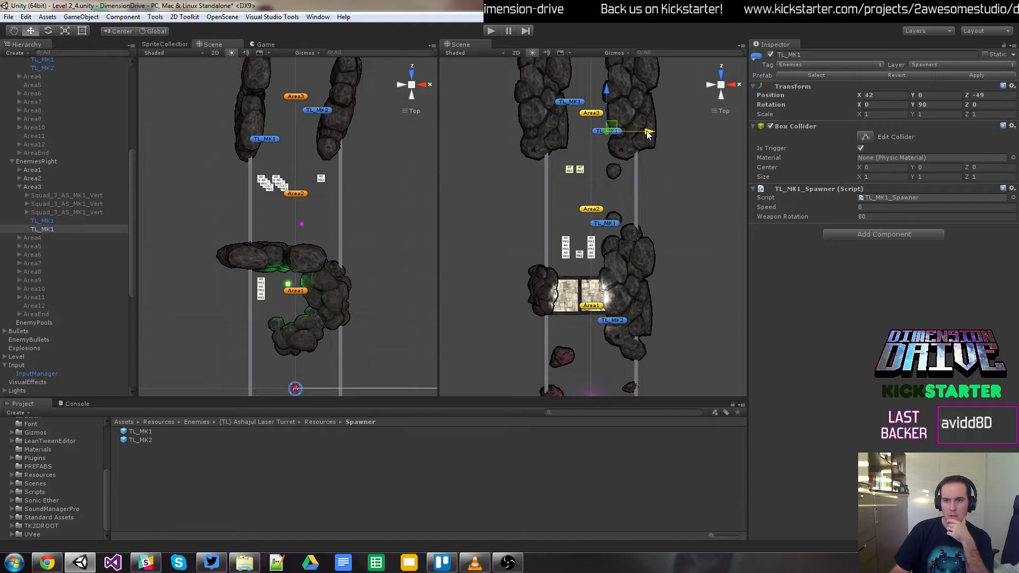
left_click_drag(649, 134, 647, 134)
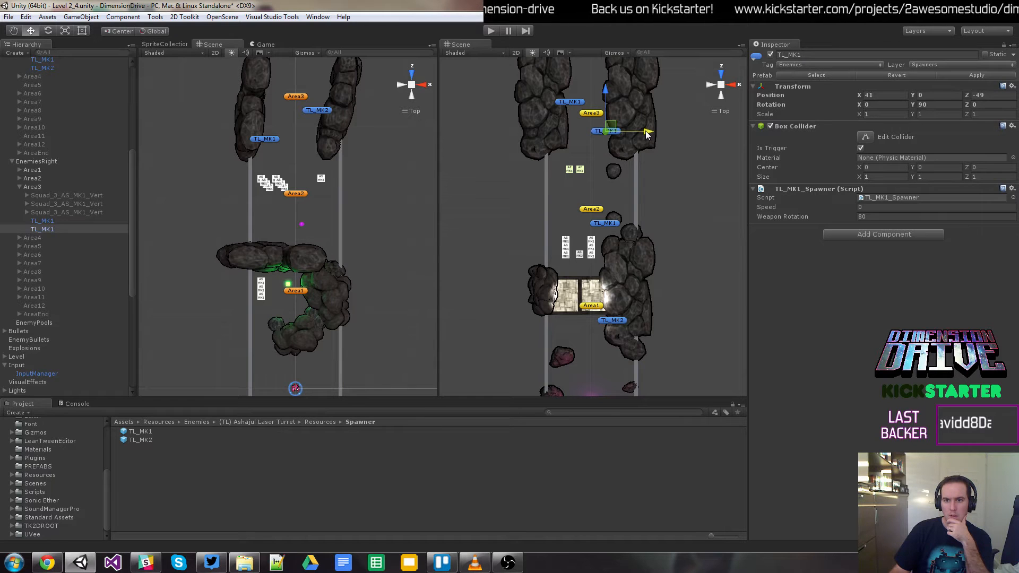
left_click(490, 33)
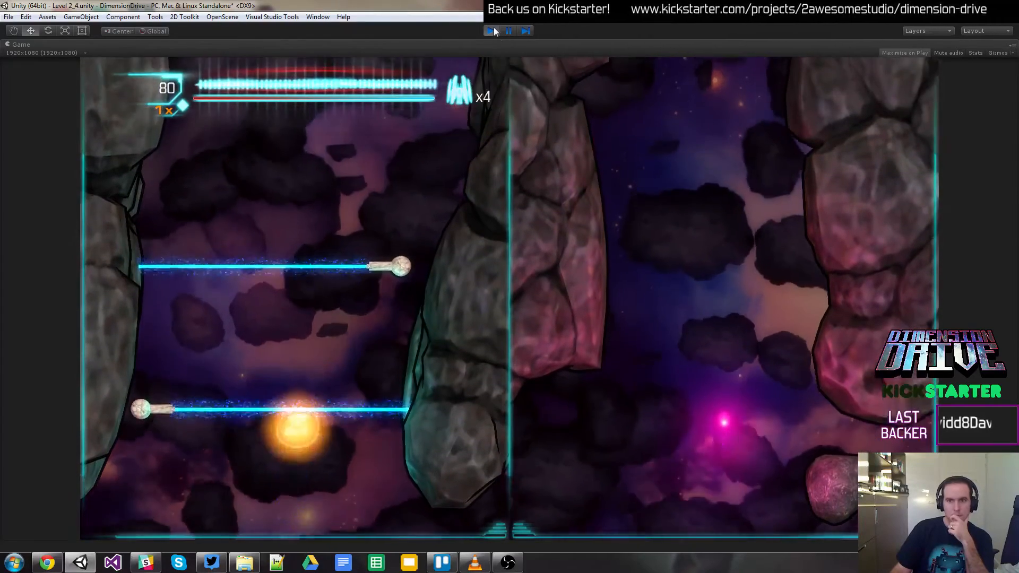
left_click(493, 30)
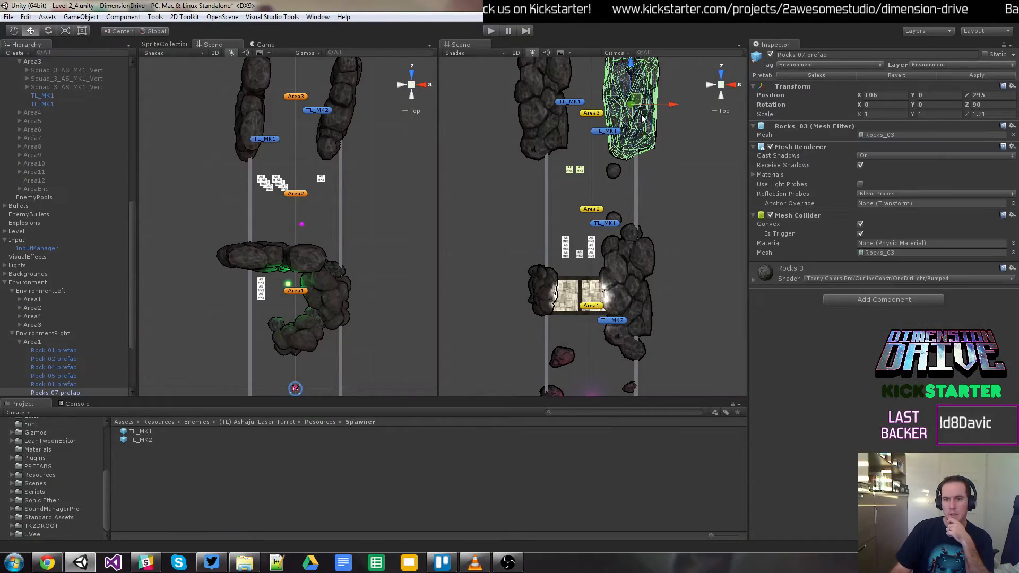
Step: Examine how the Rocks 07 prefab's Mesh Collider fits the rock beside the lower TL_MK1 spawner, switching Convex off and back on
scroll(616, 133, "up", 3)
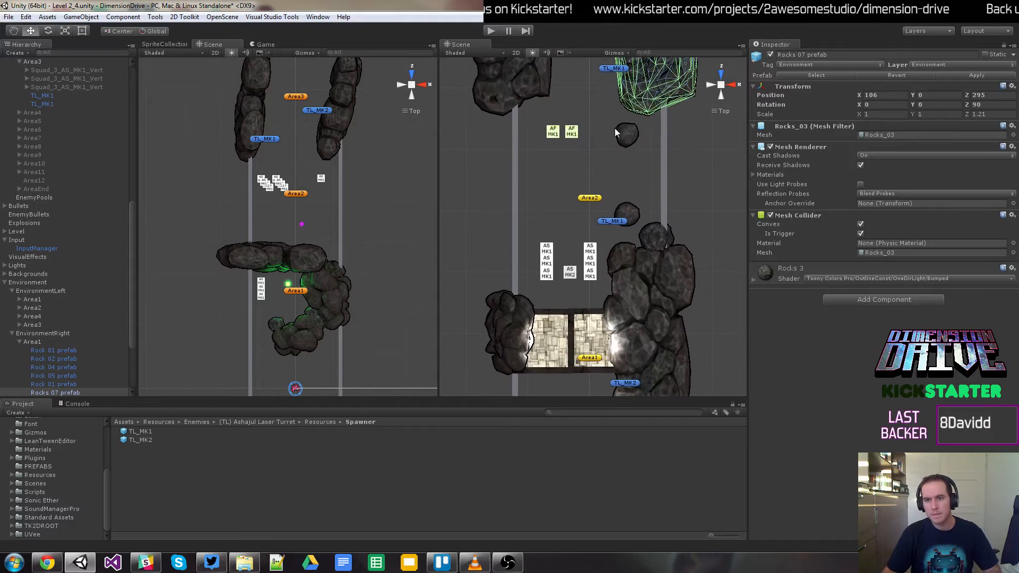
middle_click_drag(616, 96, 615, 198)
scroll(616, 198, "up", 8)
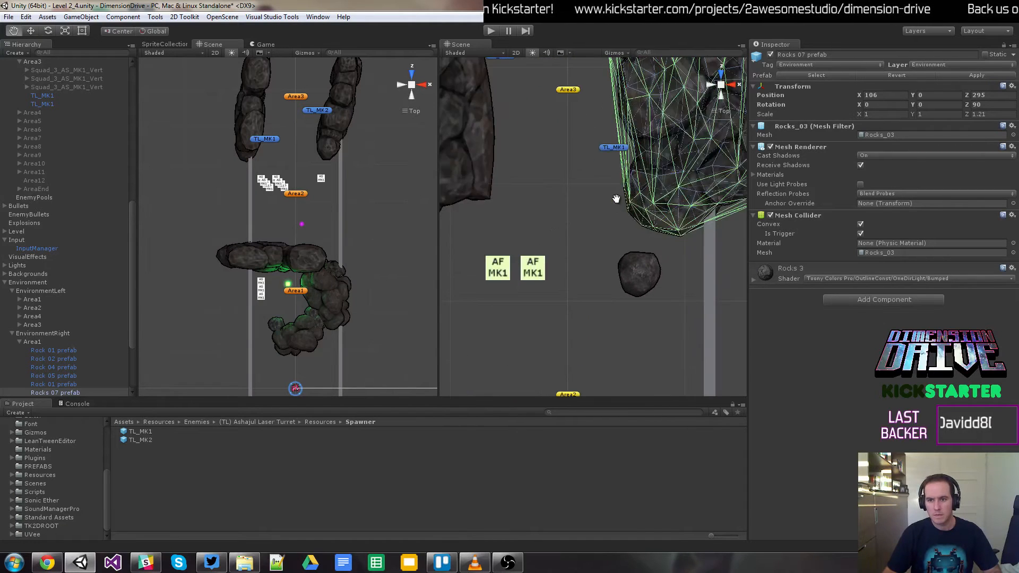
scroll(616, 199, "up", 3)
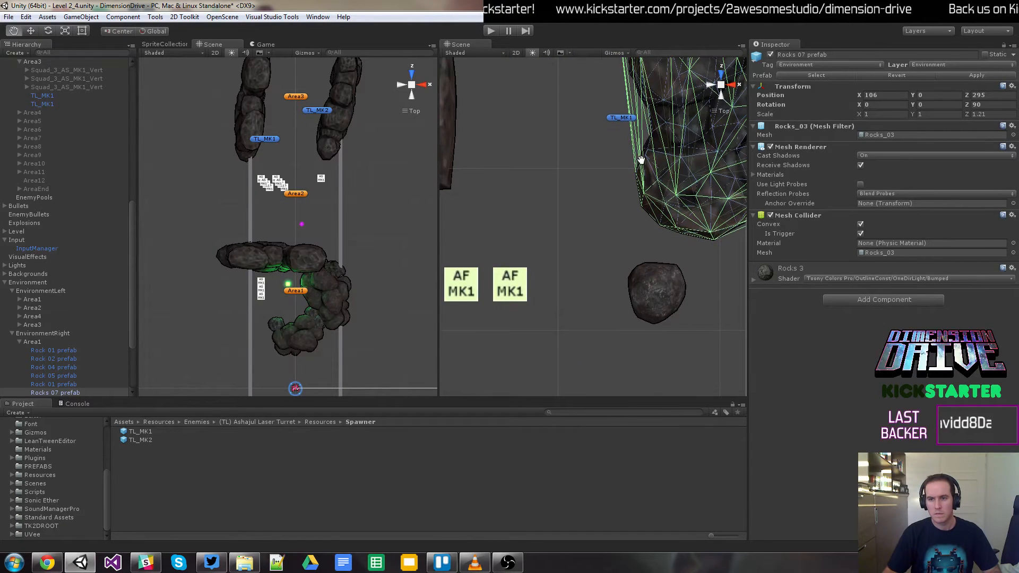
middle_click_drag(639, 170, 634, 272)
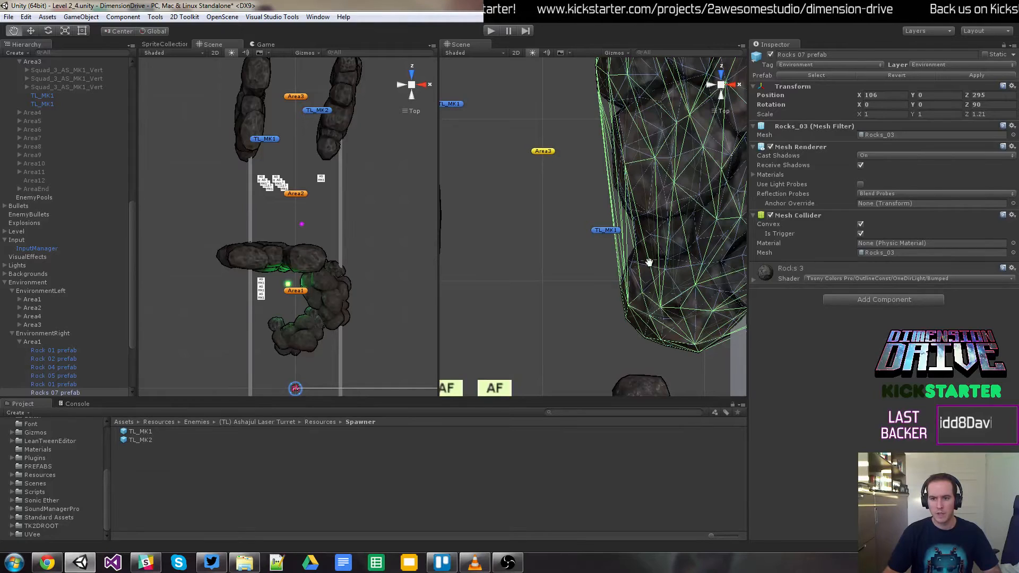
scroll(664, 242, "up", 2)
scroll(664, 242, "down", 4)
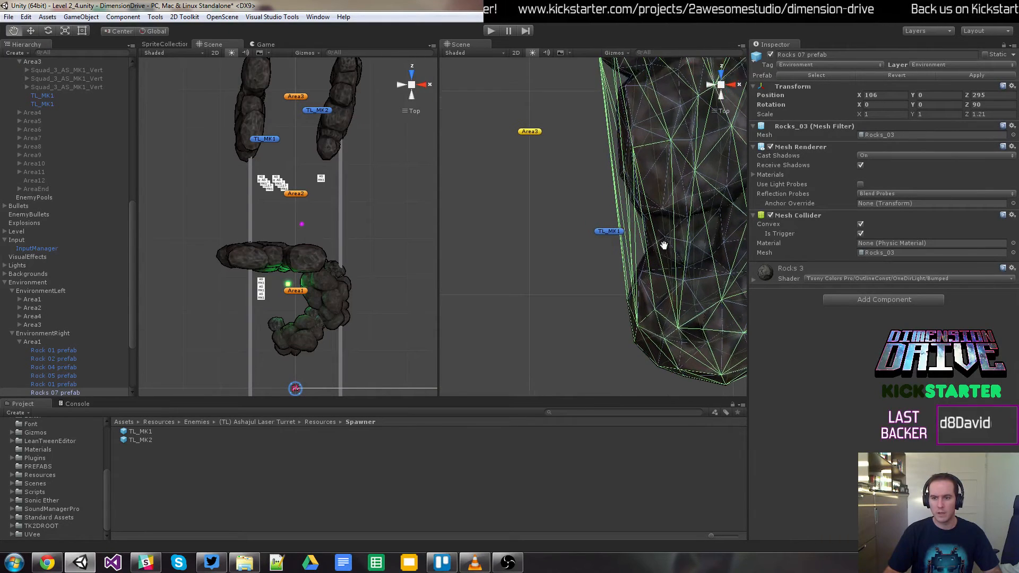
scroll(646, 262, "up", 1)
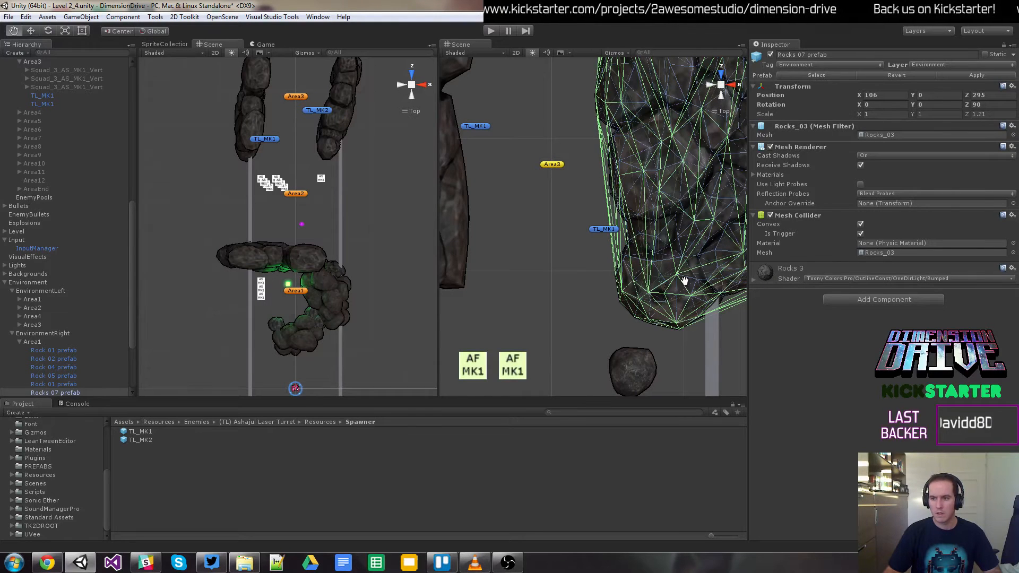
left_click(860, 225)
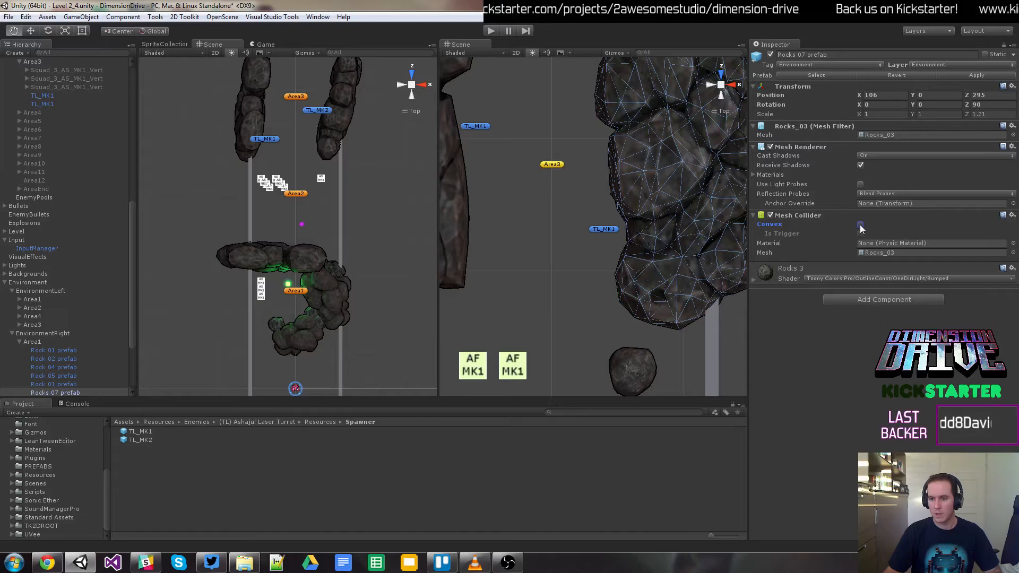
left_click(861, 225)
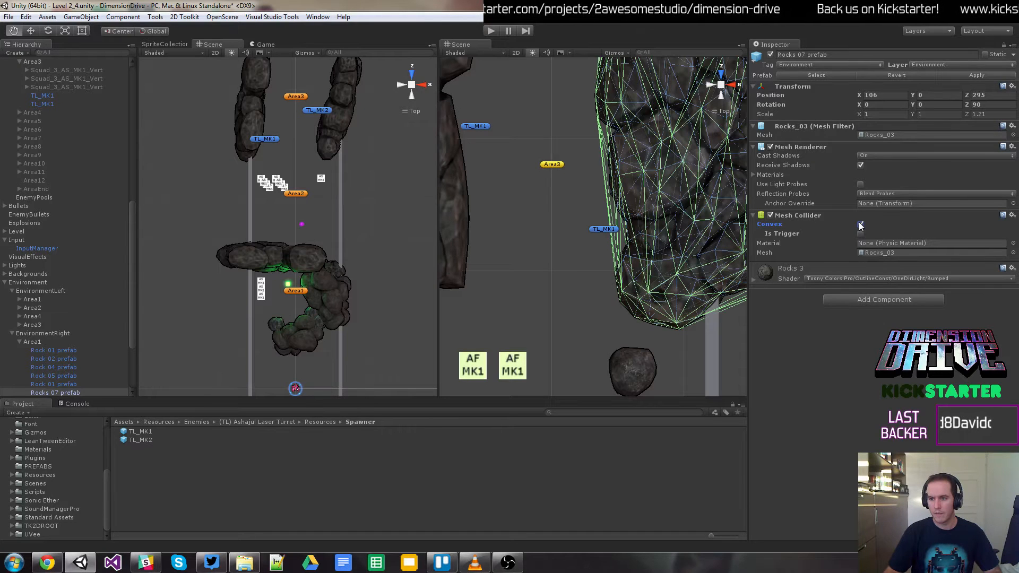
Step: Move the small Rock 01 prefab below the wall up behind the lower Area3 TL_MK1 spawner, at about X 57.6, Z 221.5
left_click(604, 229)
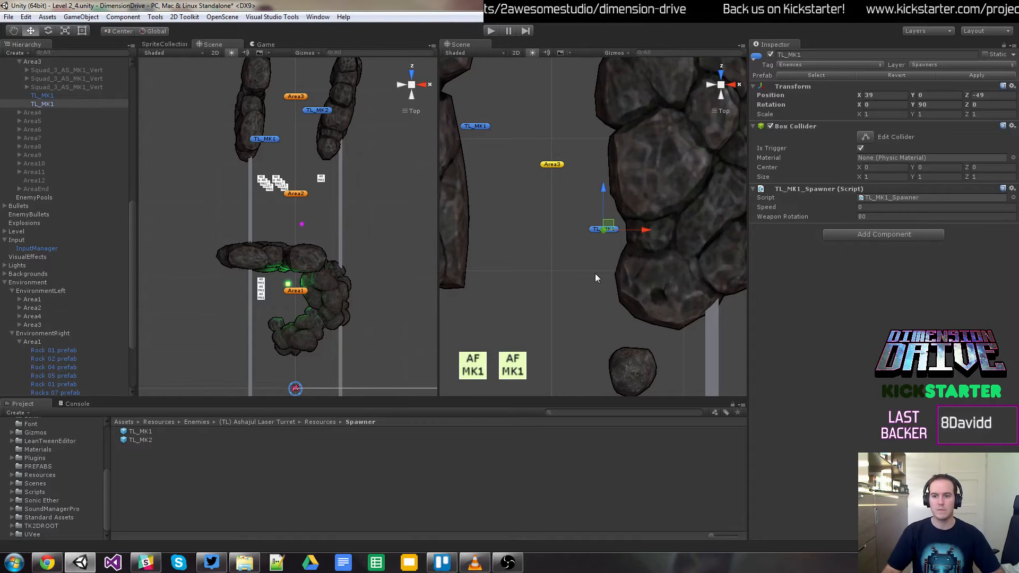
scroll(594, 268, "down", 4)
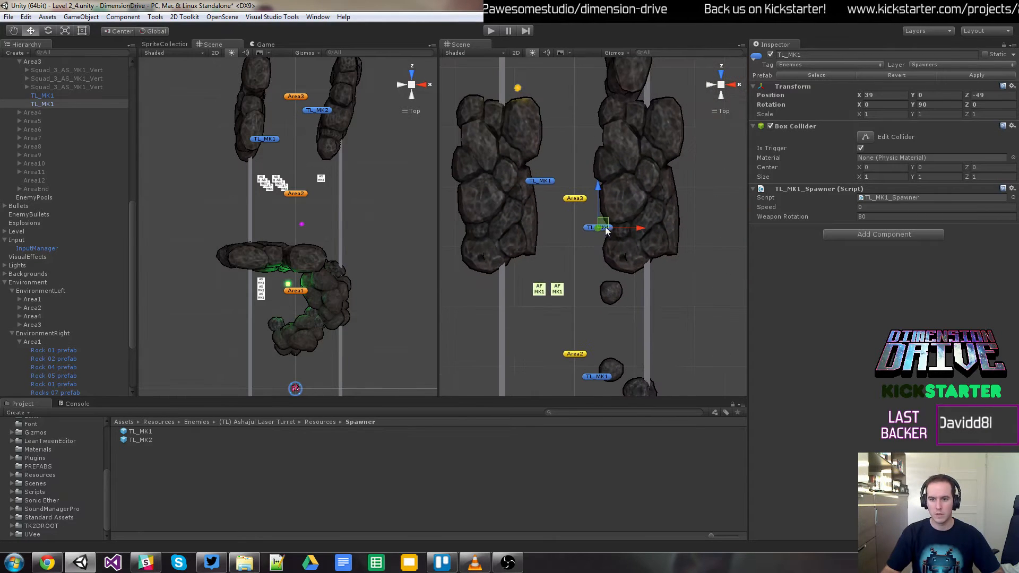
left_click(612, 294)
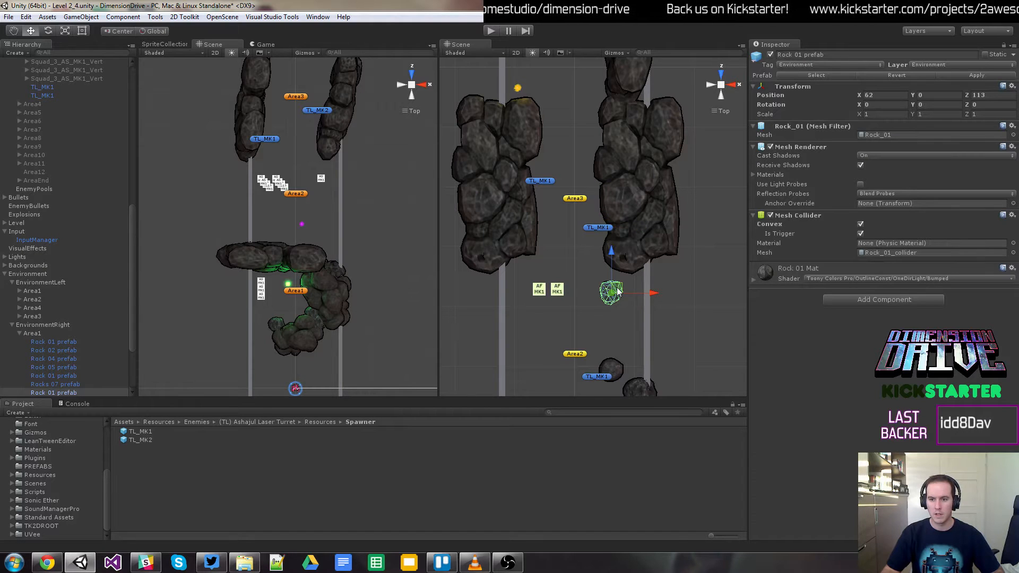
left_click_drag(618, 291, 616, 217)
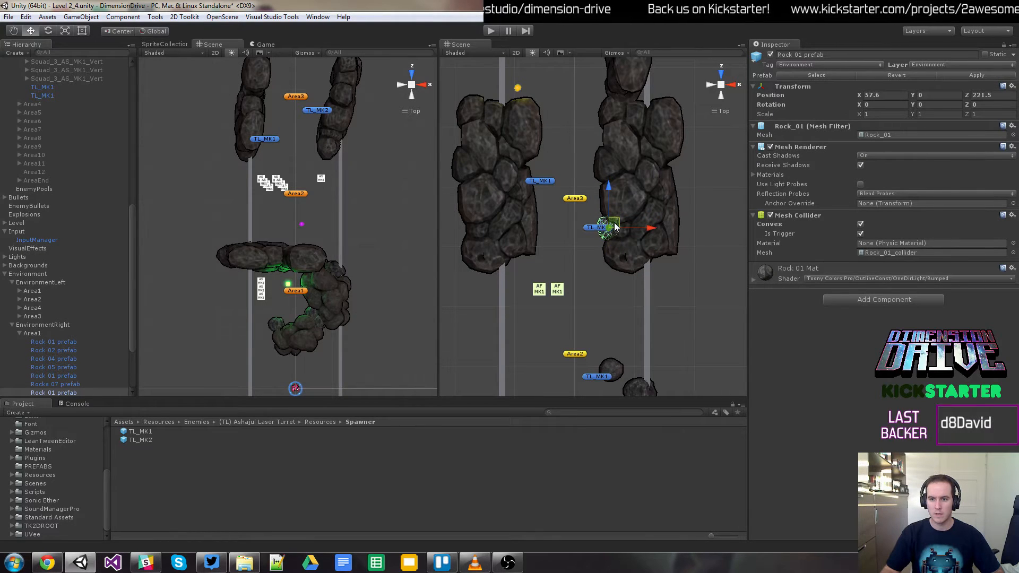
left_click(611, 299)
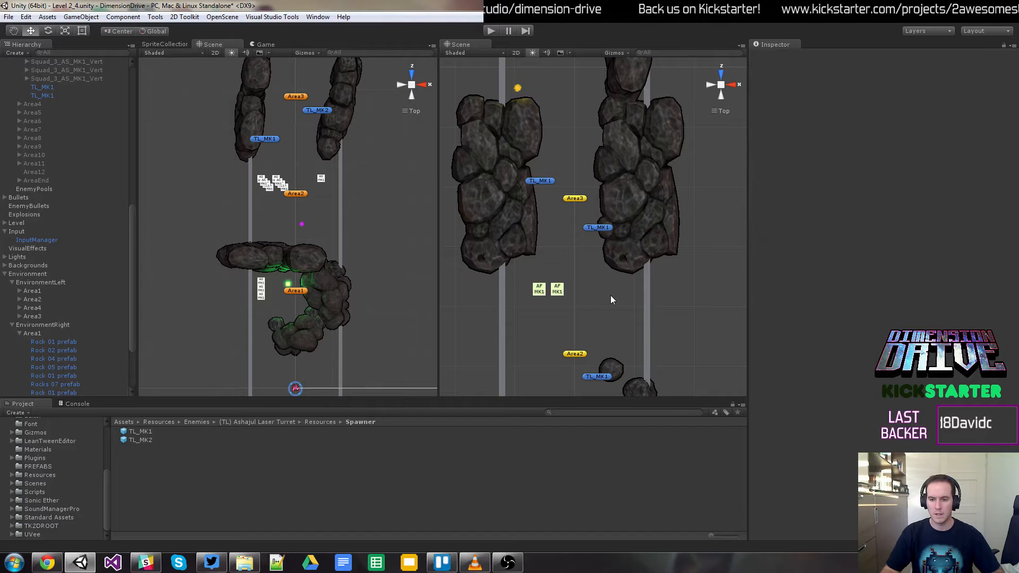
Step: Nudge EnemiesRight's lower Area3 TL_MK1 spawner slightly farther out from the adjacent rock wall
left_click(593, 229)
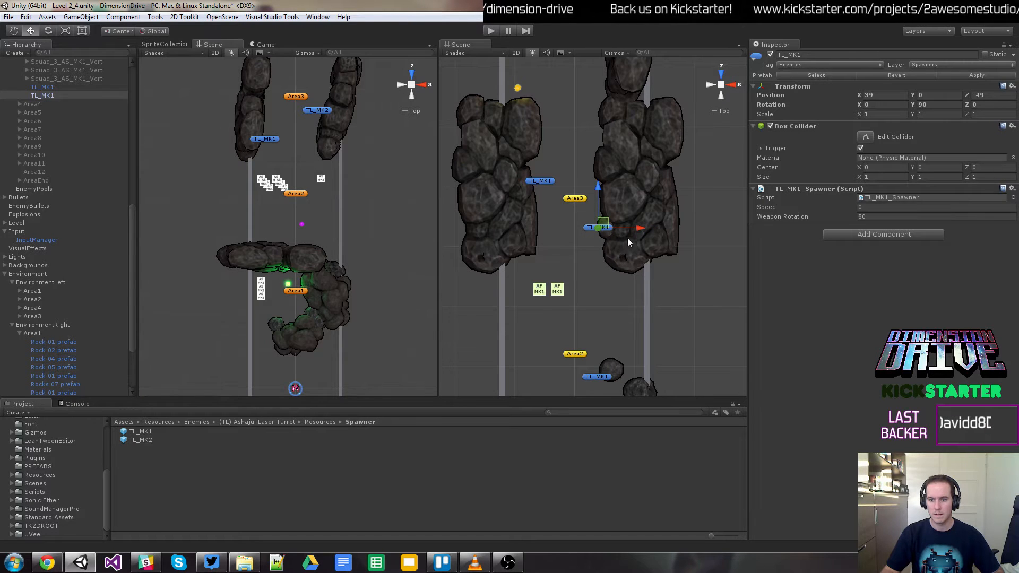
left_click(616, 253)
left_click(597, 228)
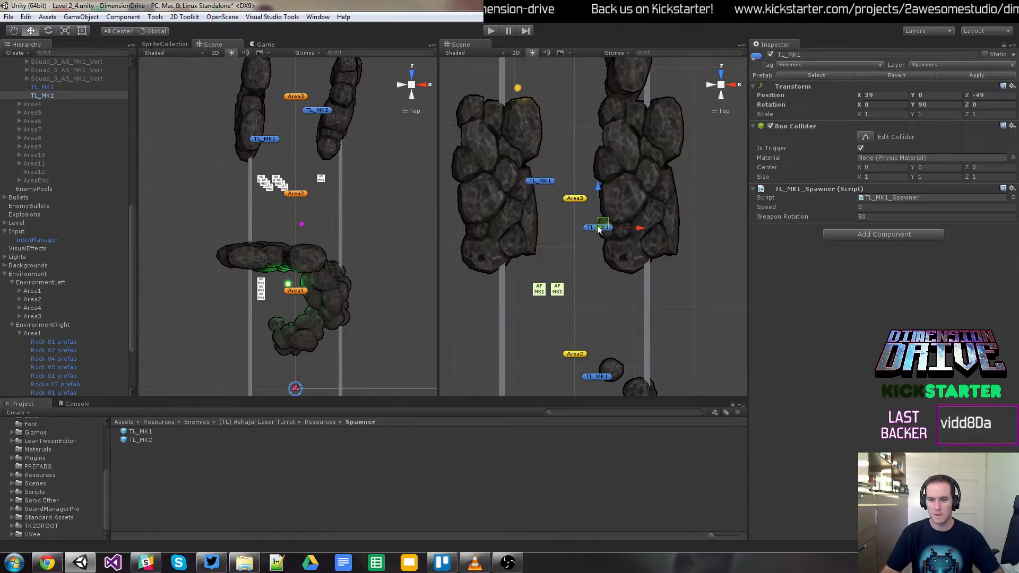
Step: Compare the Rocks 07 prefab at X -131 with its collider outline, and slide the rock down to about Z 233.6
left_click(510, 208)
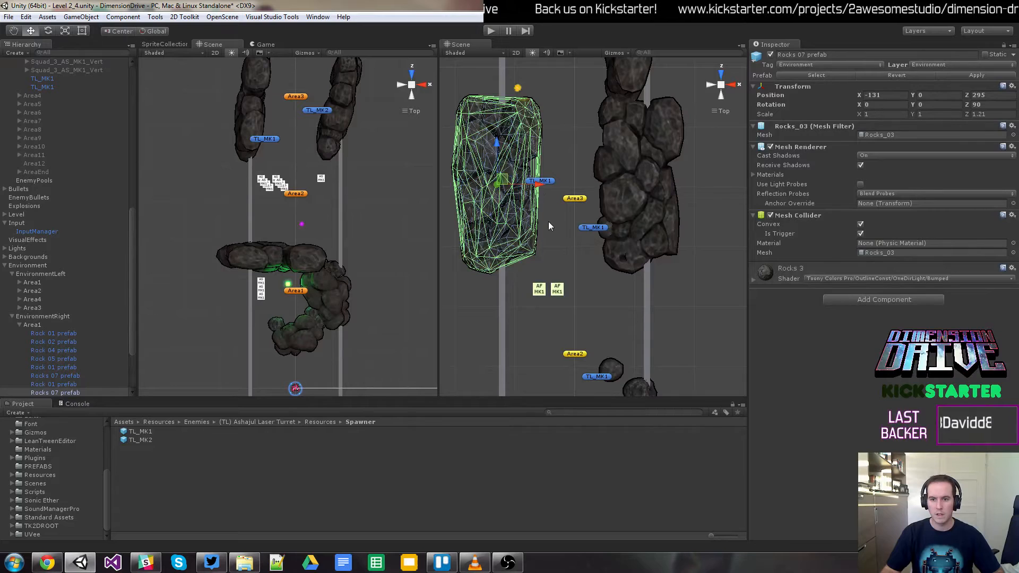
left_click(550, 228)
left_click(524, 220)
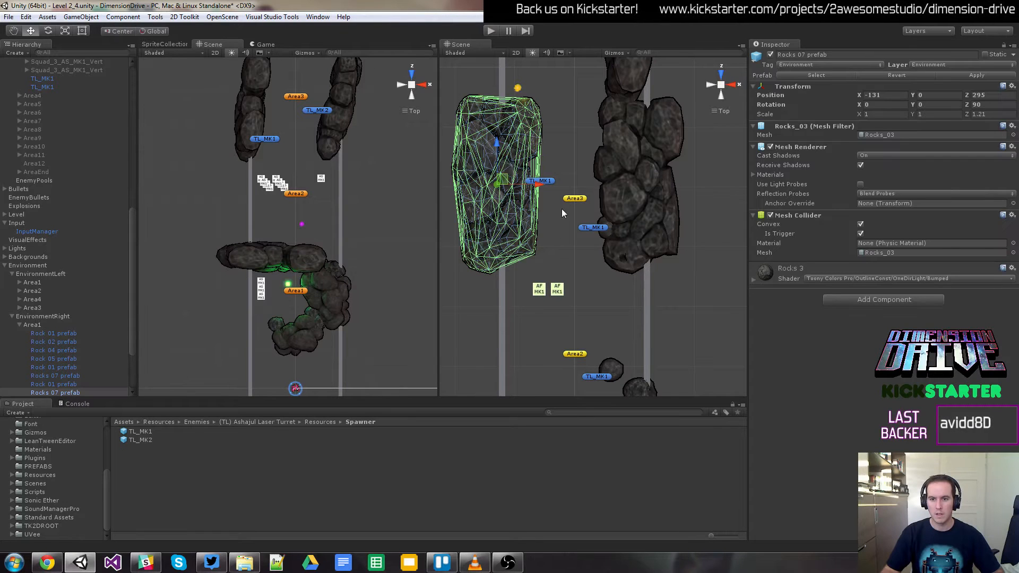
left_click(550, 205)
left_click(514, 216)
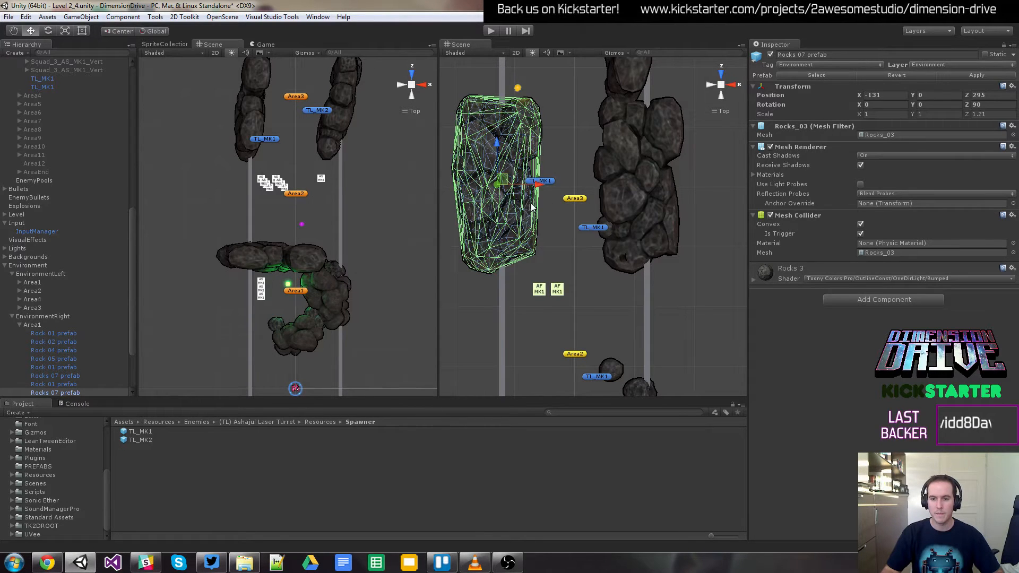
left_click(550, 238)
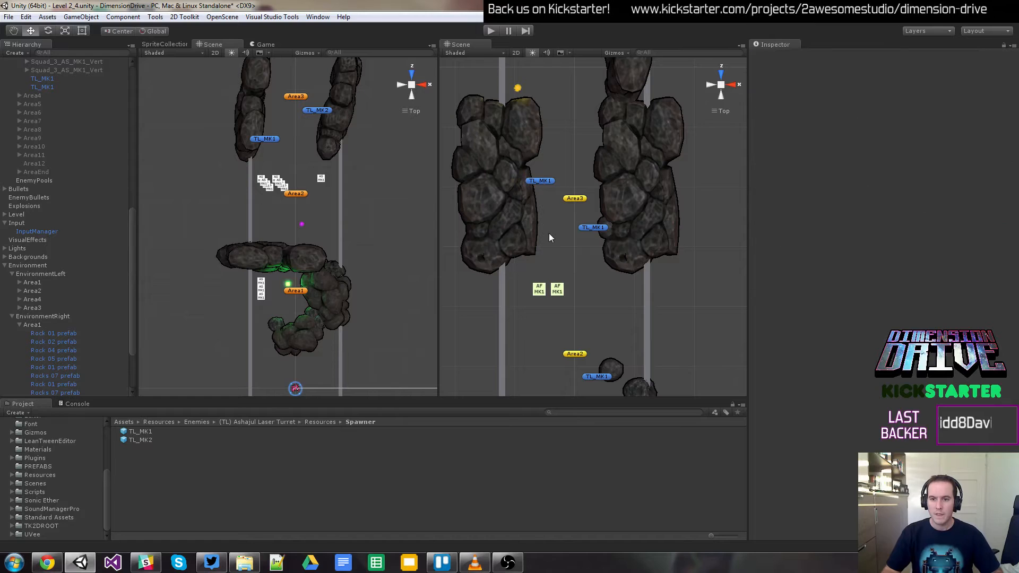
left_click(513, 211)
left_click_drag(498, 147, 498, 182)
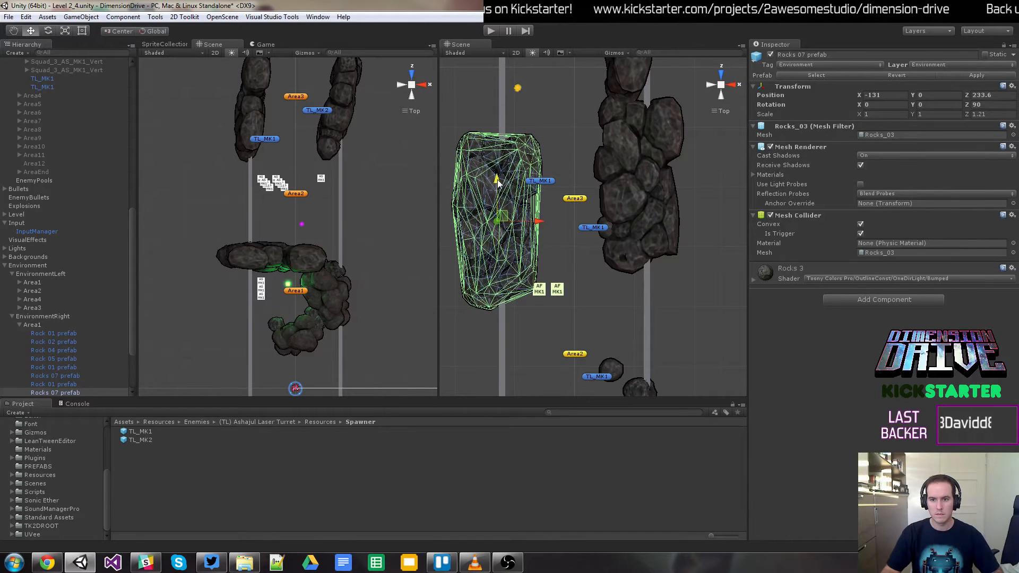
left_click(559, 210)
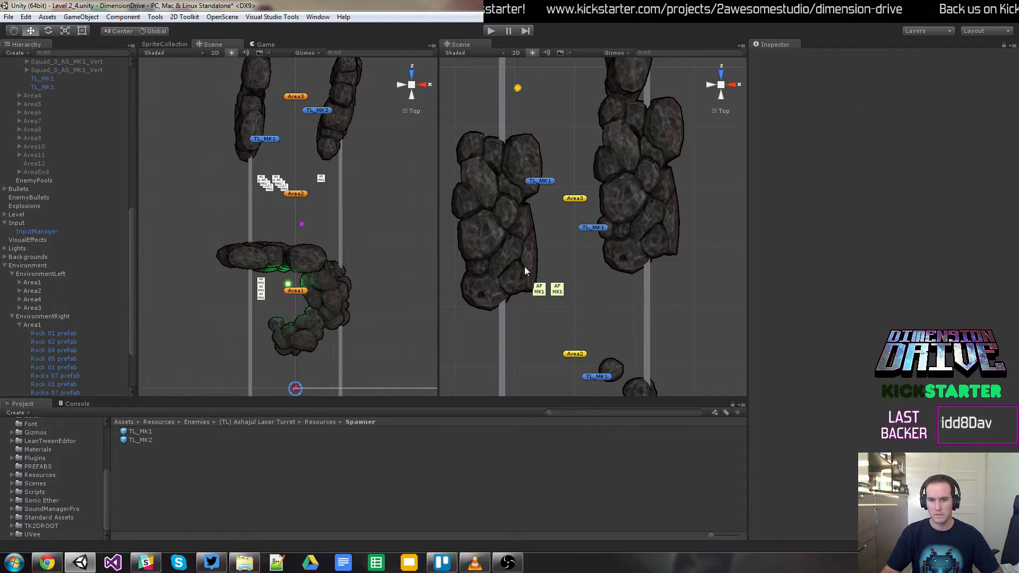
Step: Flip the Rocks 07 prefab at X -131 by setting its X rotation to 180
left_click(505, 228)
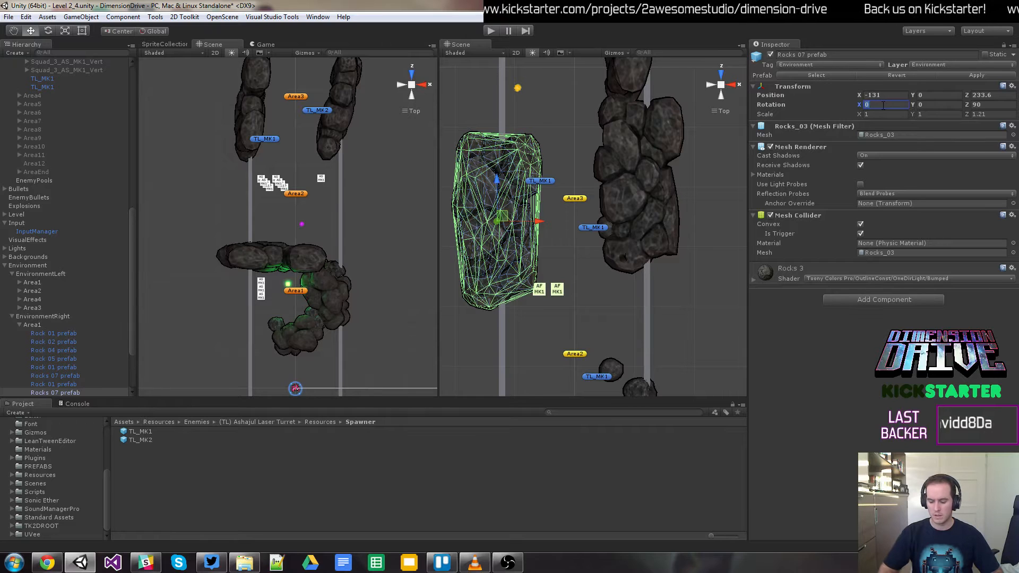
type("180")
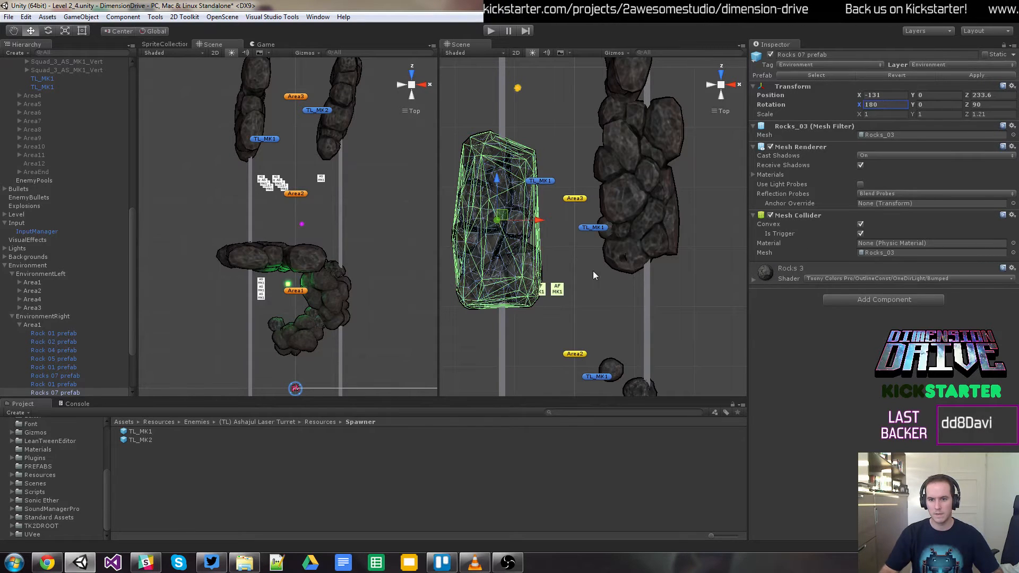
left_click(568, 266)
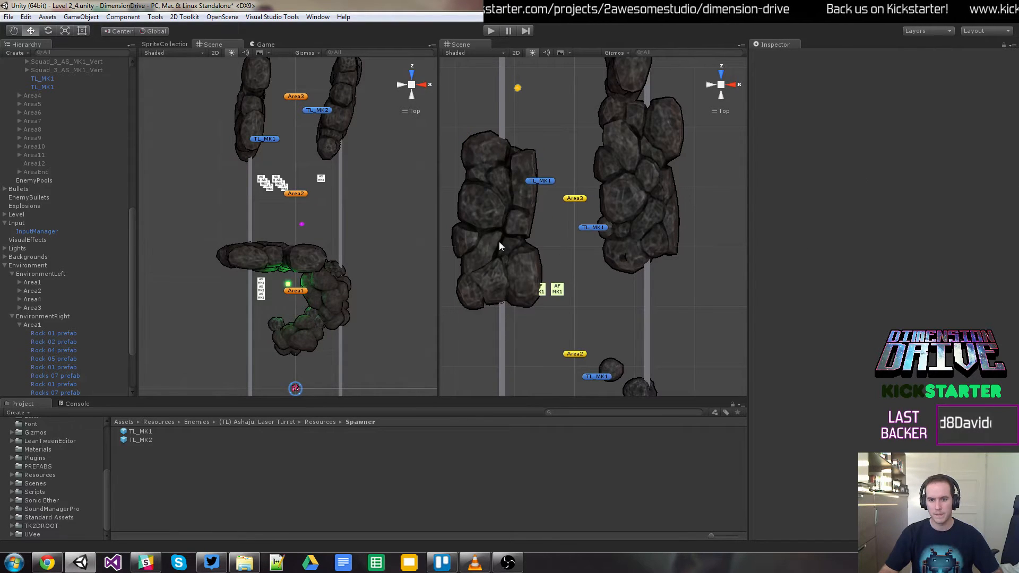
Step: Slide the flipped Rocks 07 prefab up alongside the upper TL_MK1 spawner to about Z 315.4
left_click(496, 220)
left_click_drag(495, 179, 495, 131)
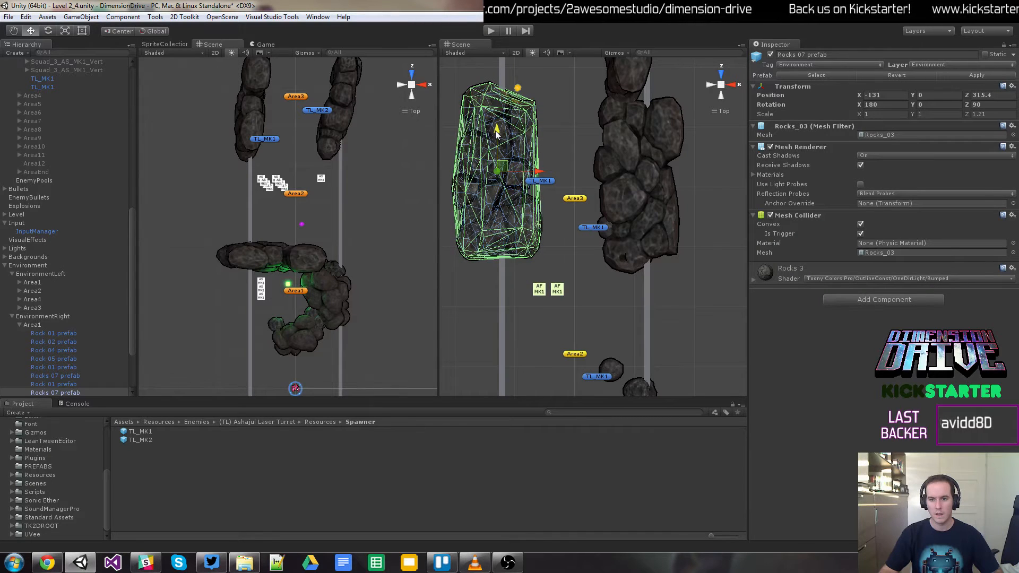
left_click(565, 257)
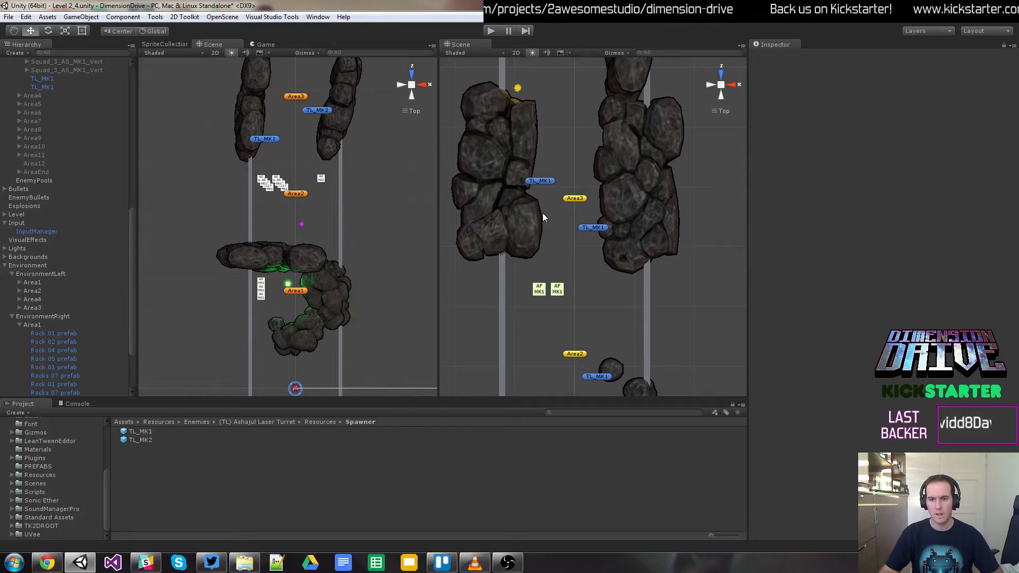
Step: Set the X rotation of the Rocks 07 prefab beside the upper TL_MK1 spawner back to 0
left_click(527, 226)
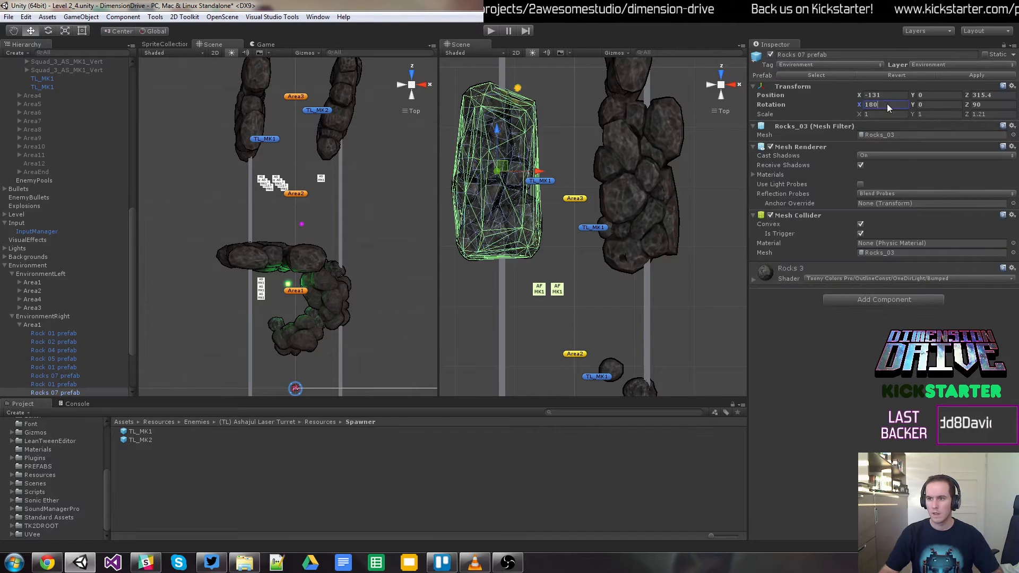
type("0")
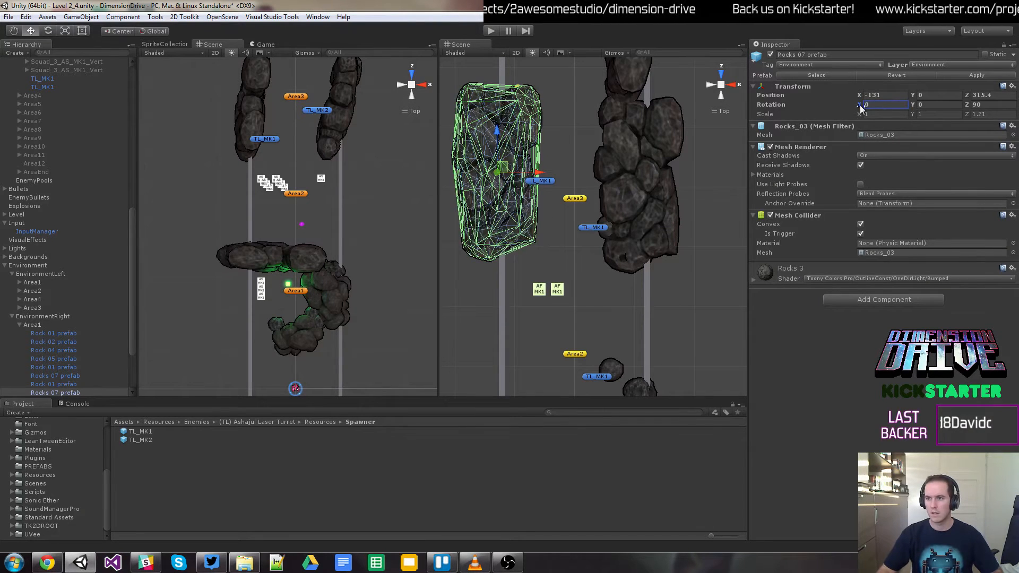
left_click(537, 215)
left_click(527, 218)
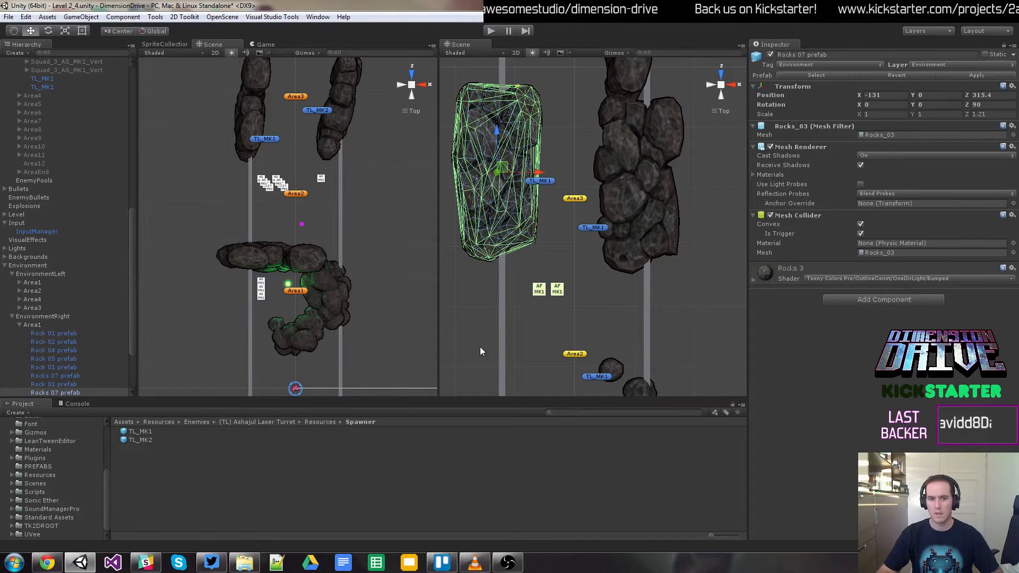
Step: Duplicate the Rock 01 prefab near Area2 and place the copy beside the upper TL_MK1 spawner at about X -68.9, Z 300.6
left_click(615, 370)
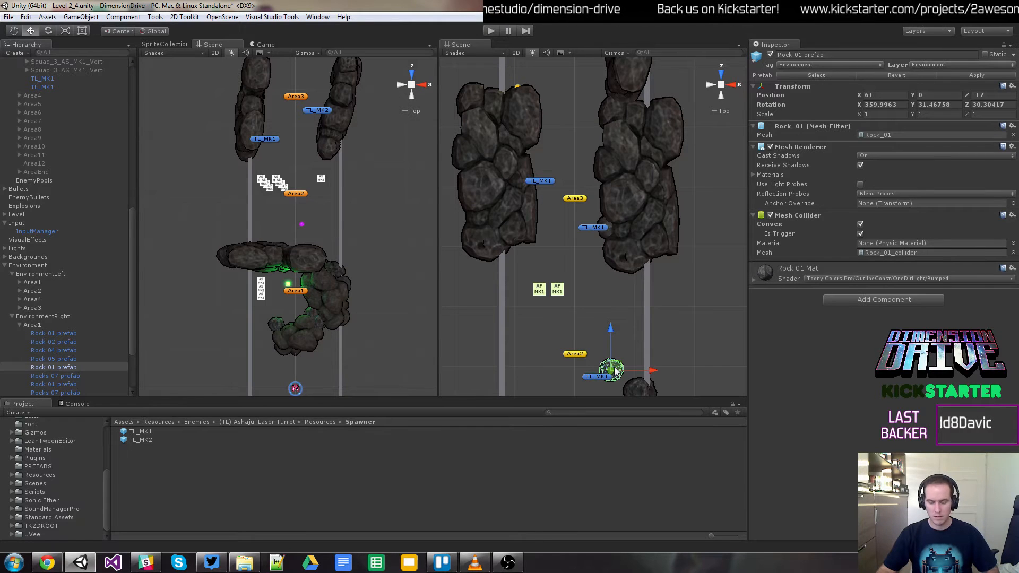
key("ctrl+d")
left_click_drag(611, 328, 611, 196)
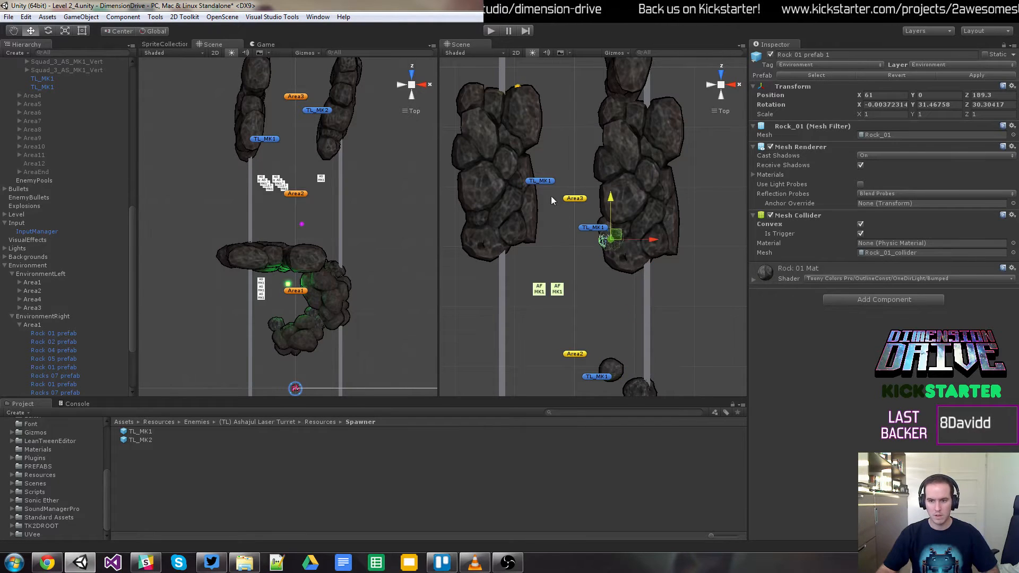
left_click_drag(652, 238, 594, 183)
Step: Fine-tune the upper TL_MK1 spawner of EnemiesRight against the new small rock, at about X -39.4
left_click(550, 183)
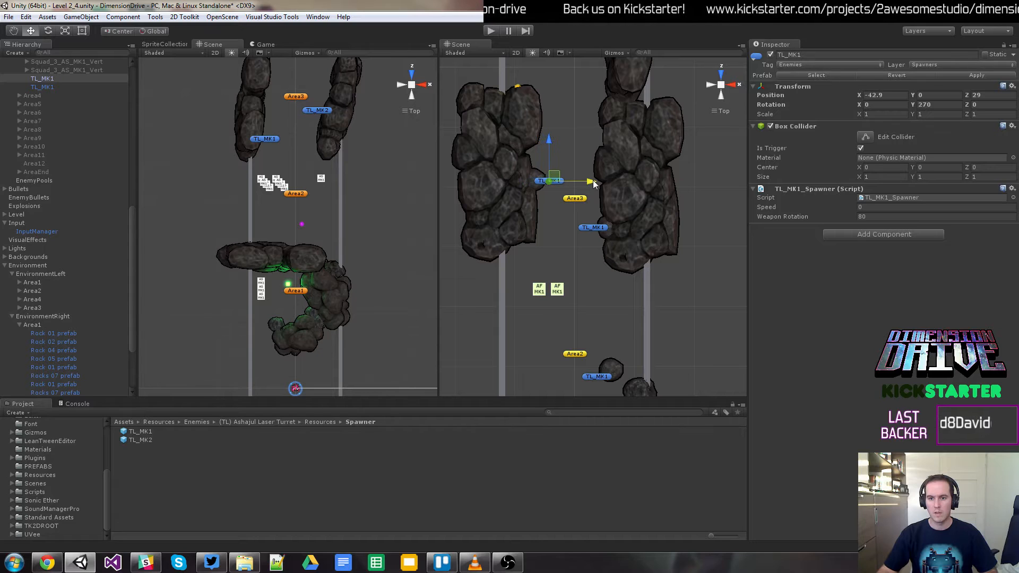
left_click(571, 264)
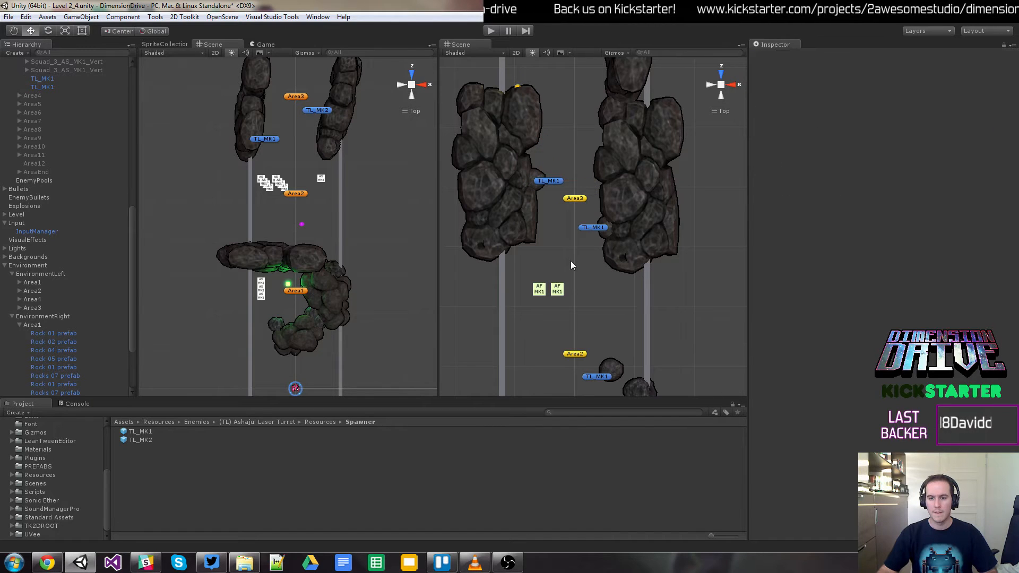
left_click(555, 183)
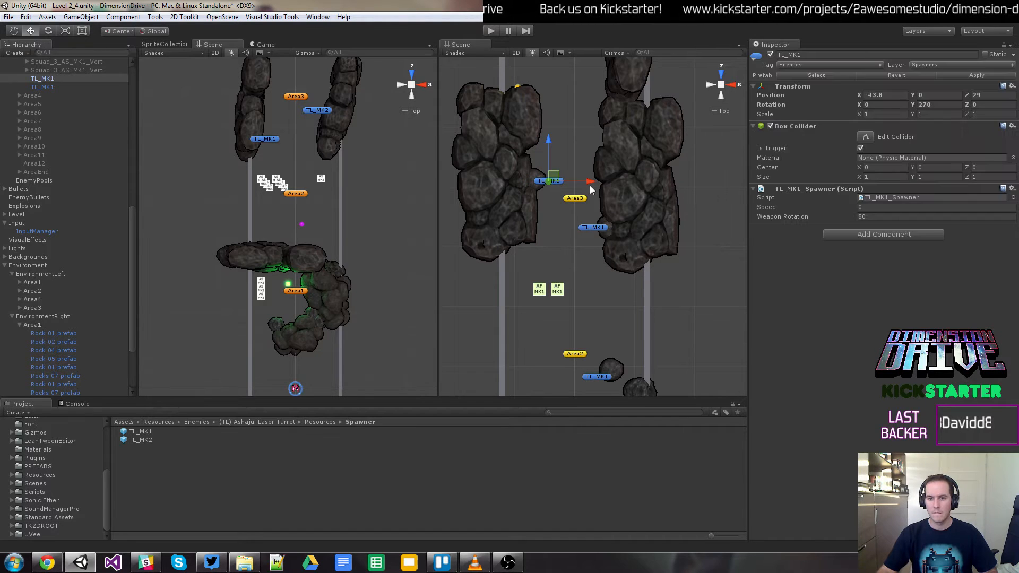
left_click(531, 183)
Step: Play-test the level, pause at the Area3 lasers, compare the game view with the scene layout, and stop the test
left_click(490, 31)
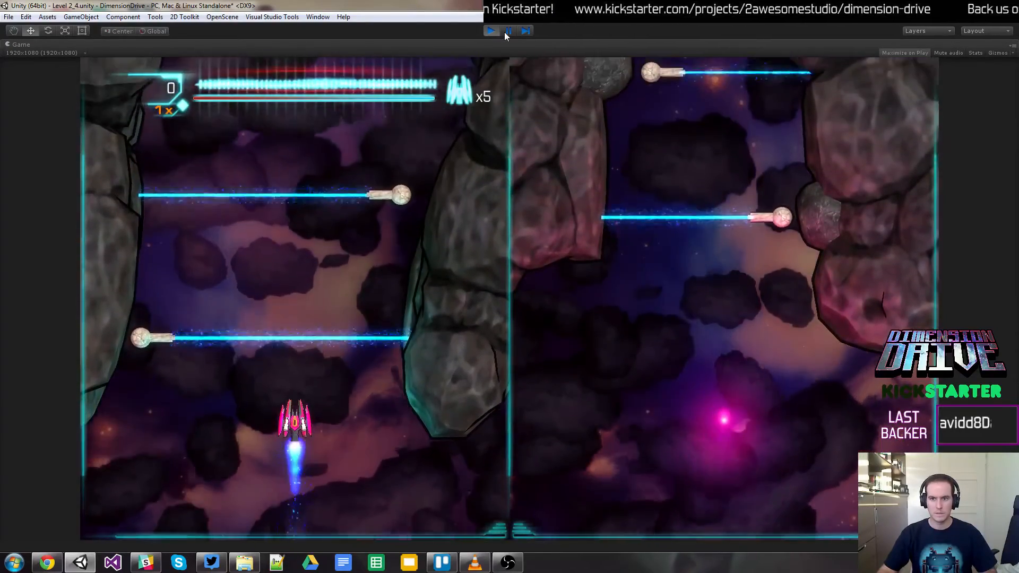
left_click(507, 31)
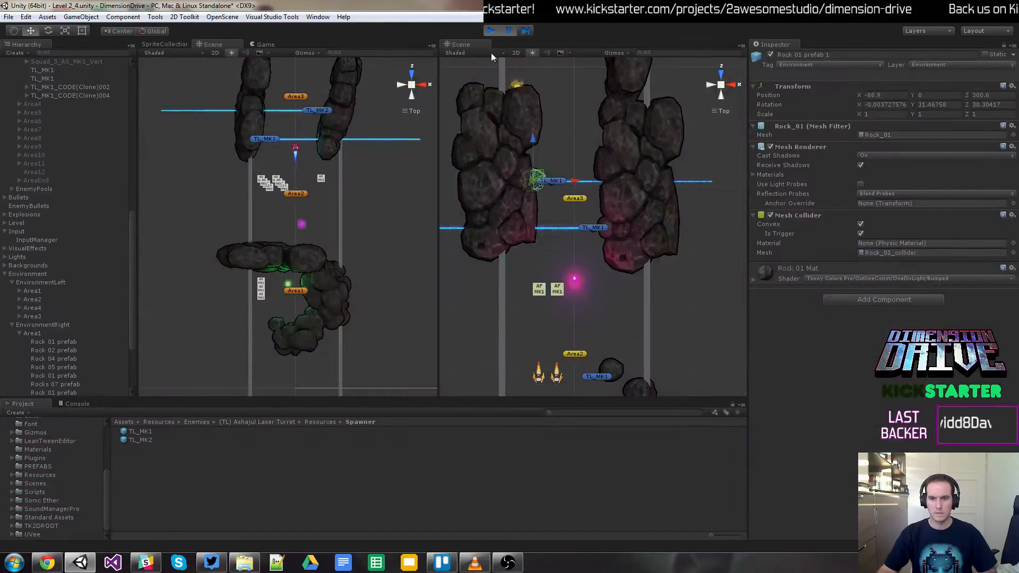
left_click(273, 44)
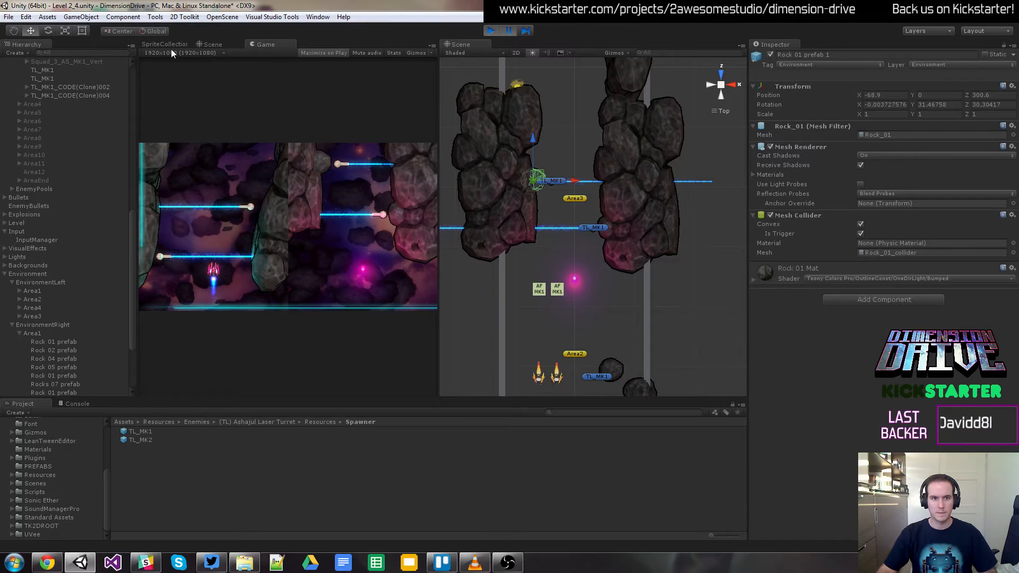
left_click(213, 44)
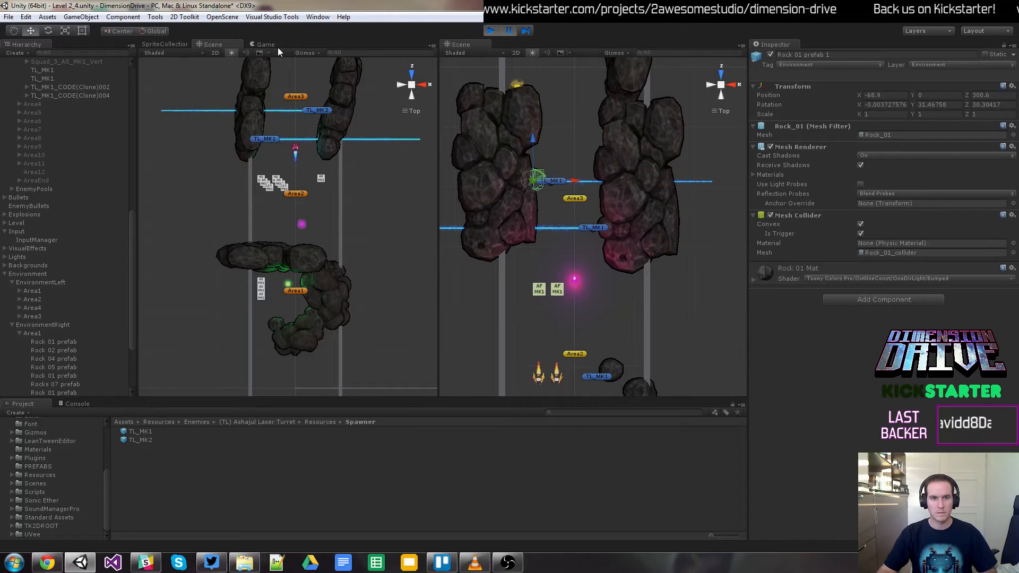
left_click(264, 45)
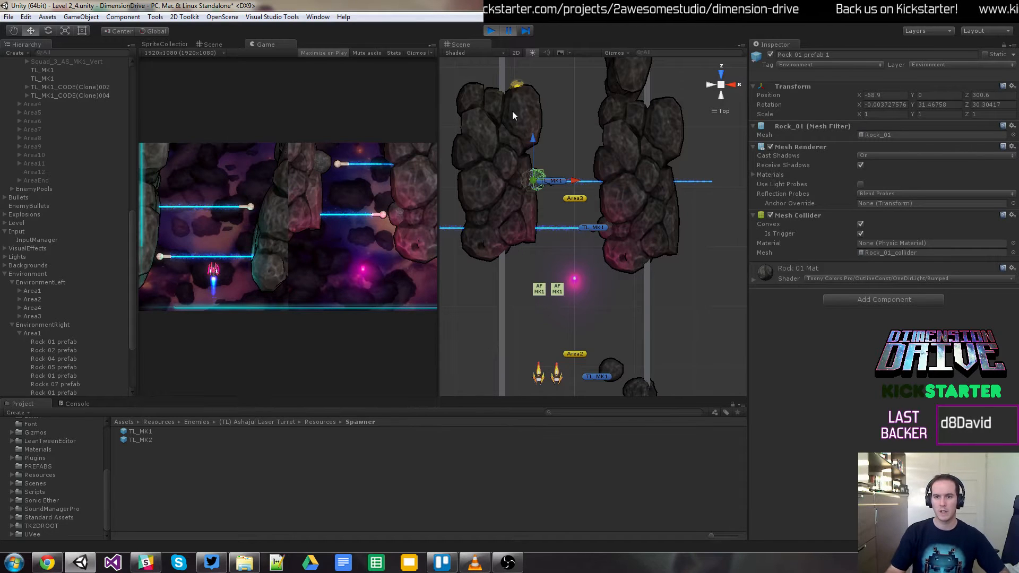
left_click(492, 31)
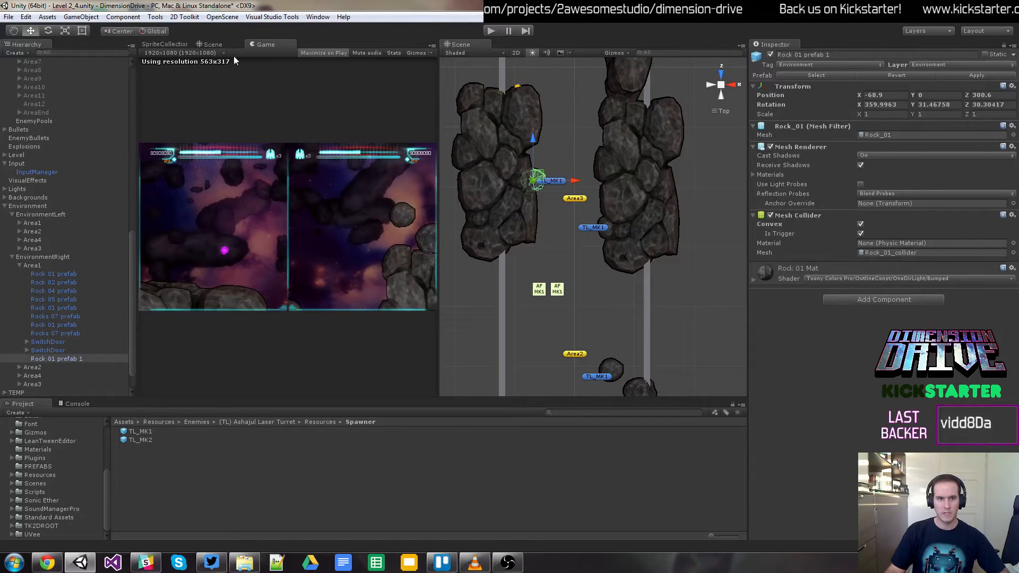
Step: Return to the scene layout and play-test the Area3 laser turrets once more
left_click(211, 45)
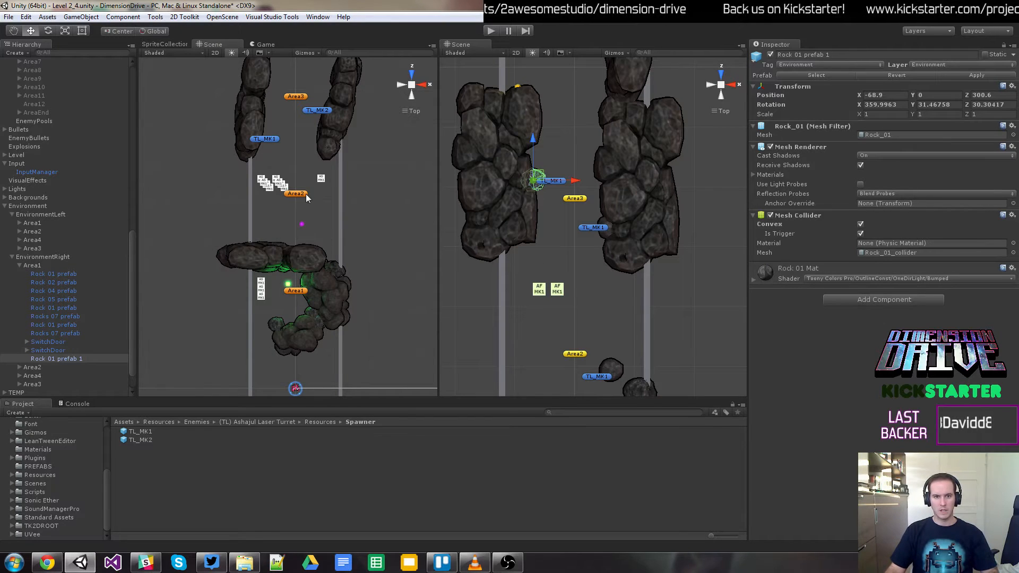
key("q")
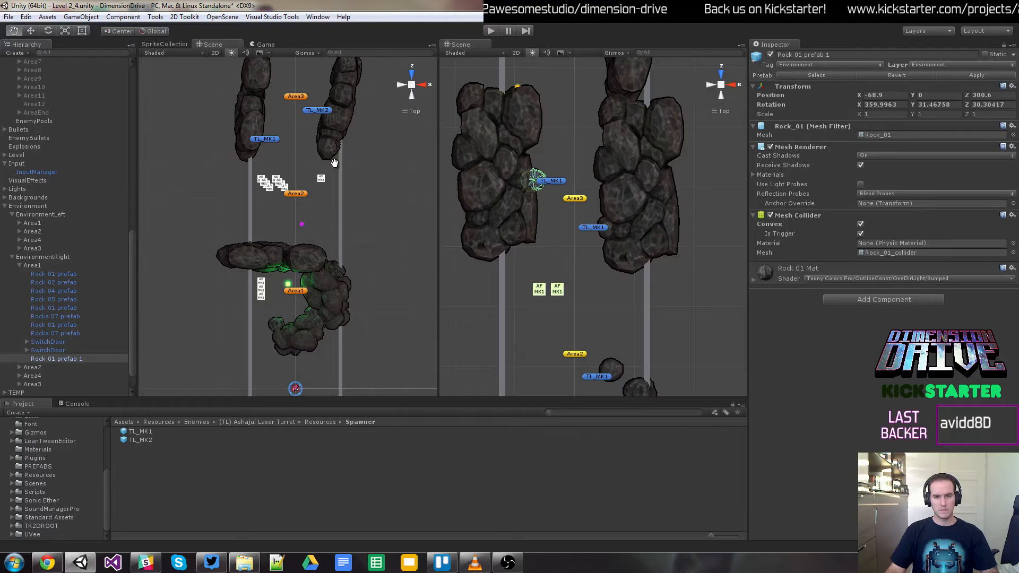
left_click(492, 31)
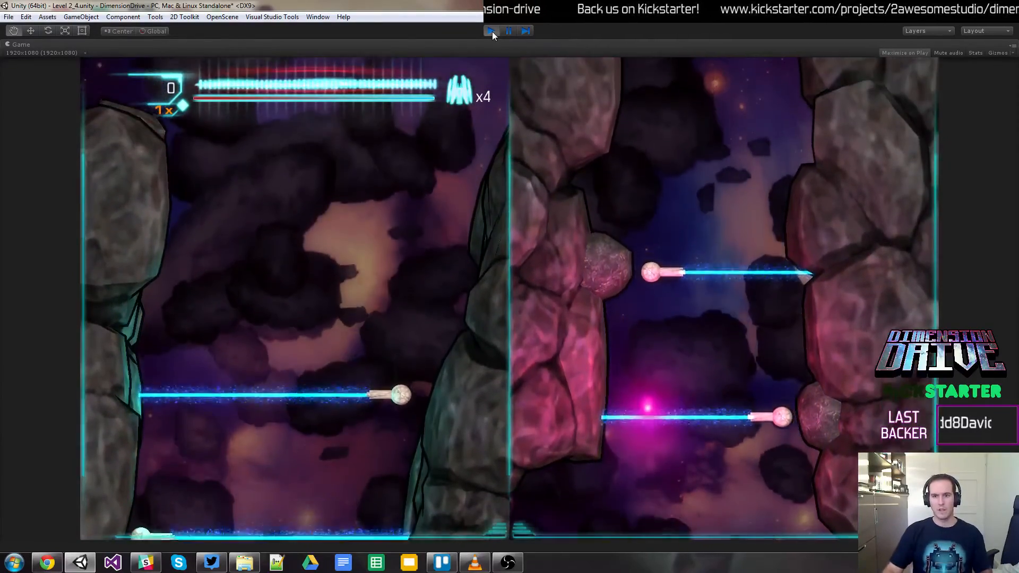
left_click(492, 31)
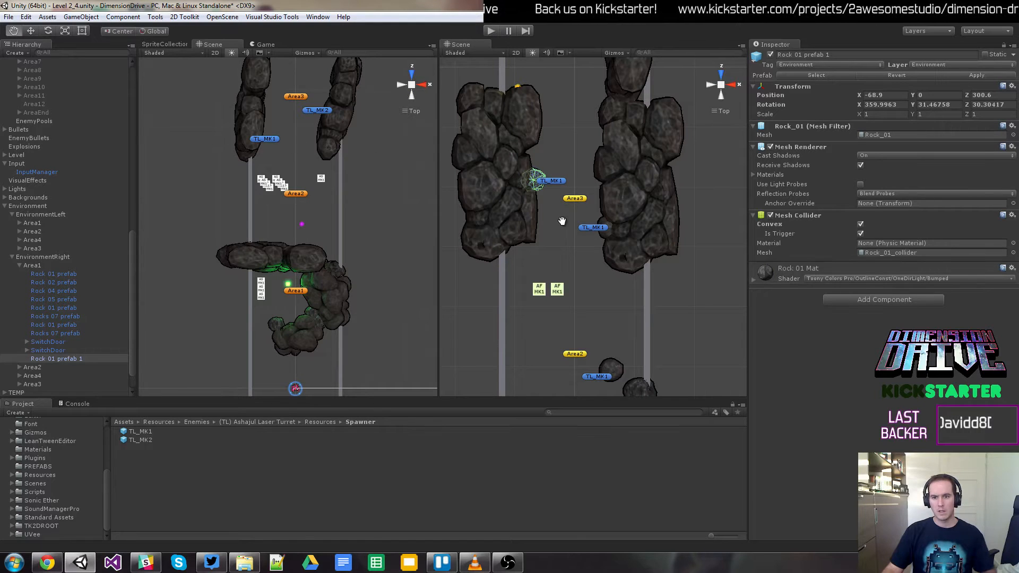
Step: Check the positions of EnemiesRight's two TL_MK1 spawners, and move EnemiesLeft's TL_MK2 spawner to about X 66, Z -17.3
left_click(548, 194)
left_click(549, 182)
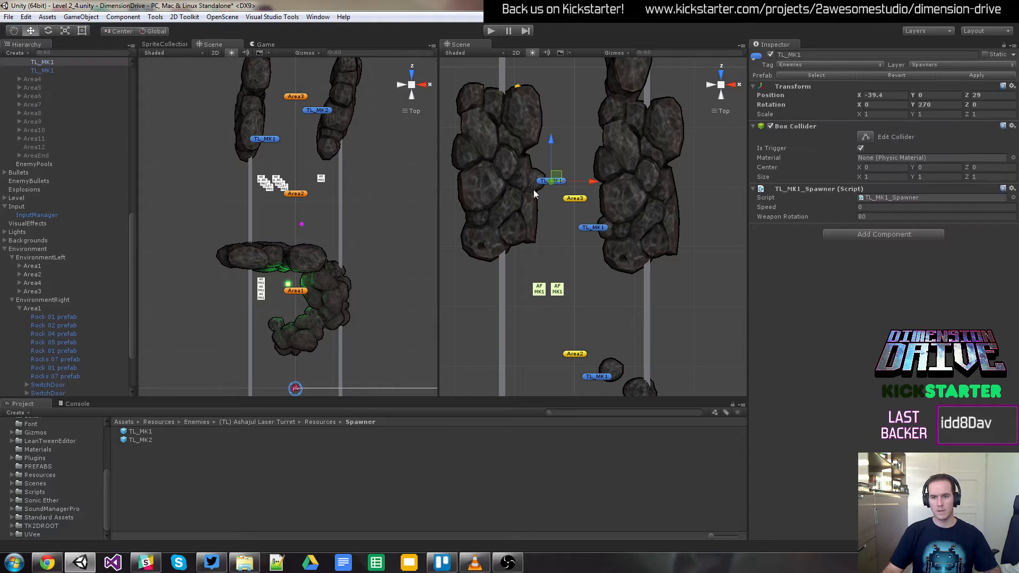
left_click(594, 228)
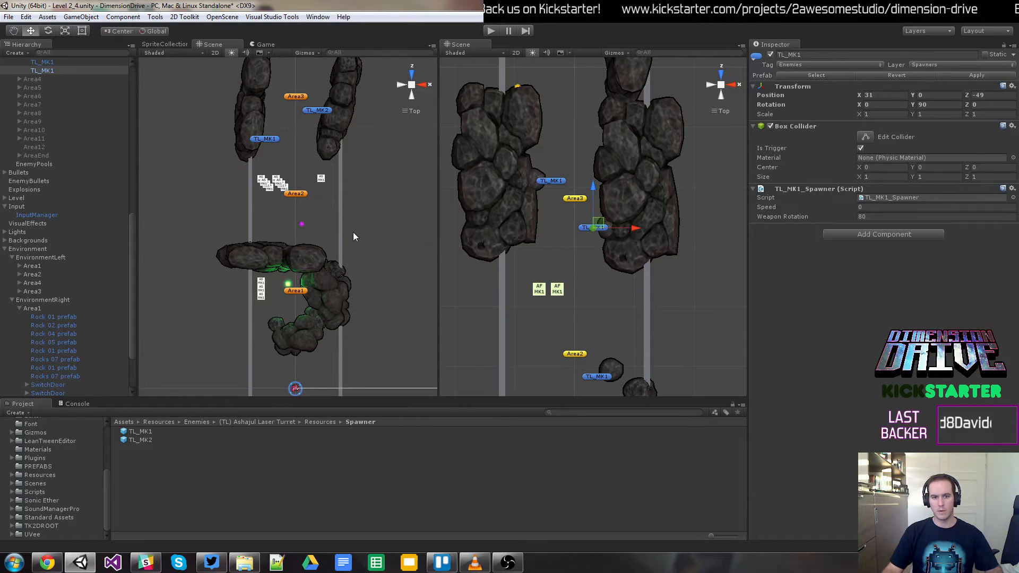
middle_click_drag(345, 154, 346, 277)
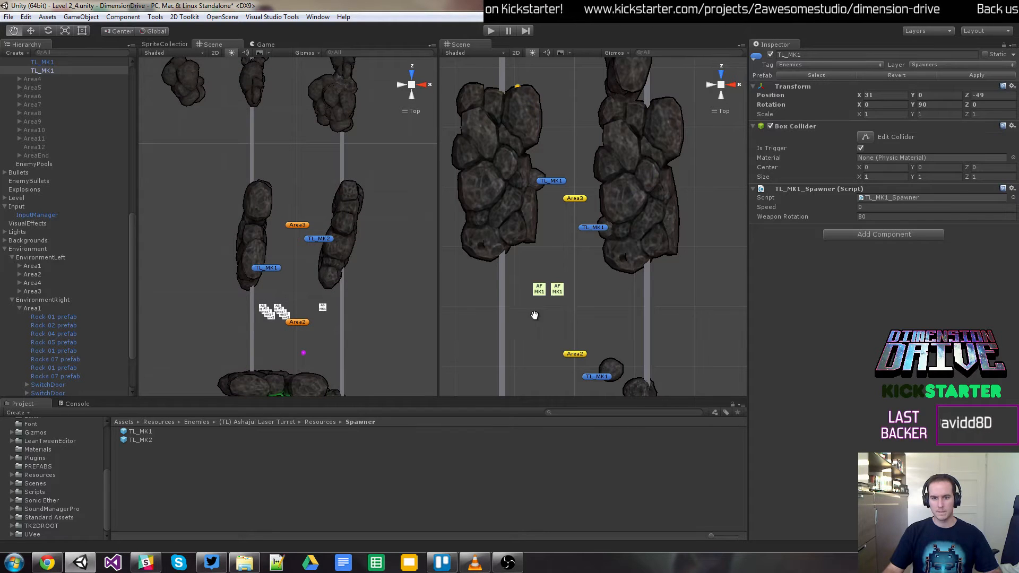
scroll(337, 294, "up", 4)
middle_click_drag(366, 316, 366, 295)
scroll(365, 255, "down", 1)
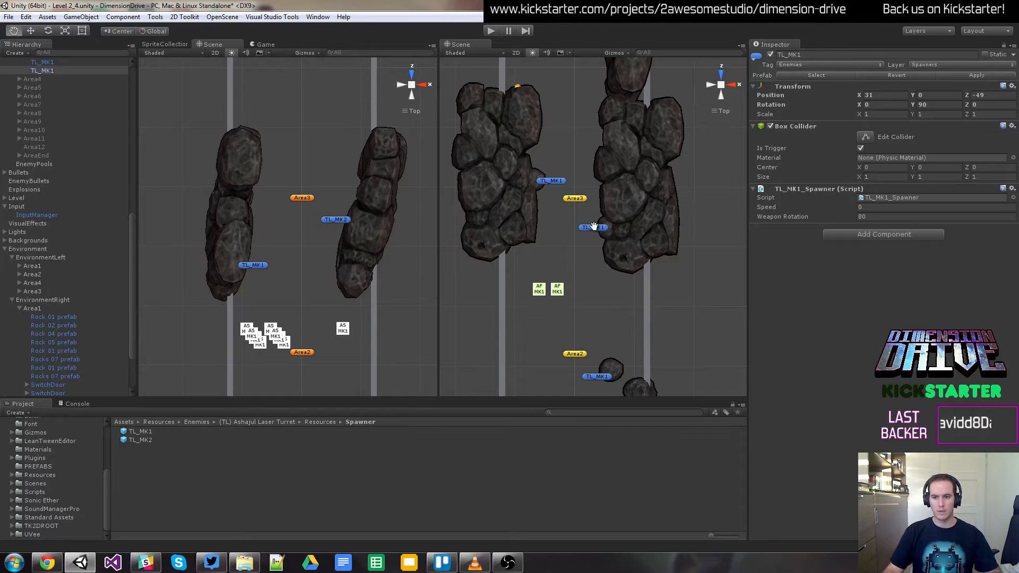
left_click(337, 221)
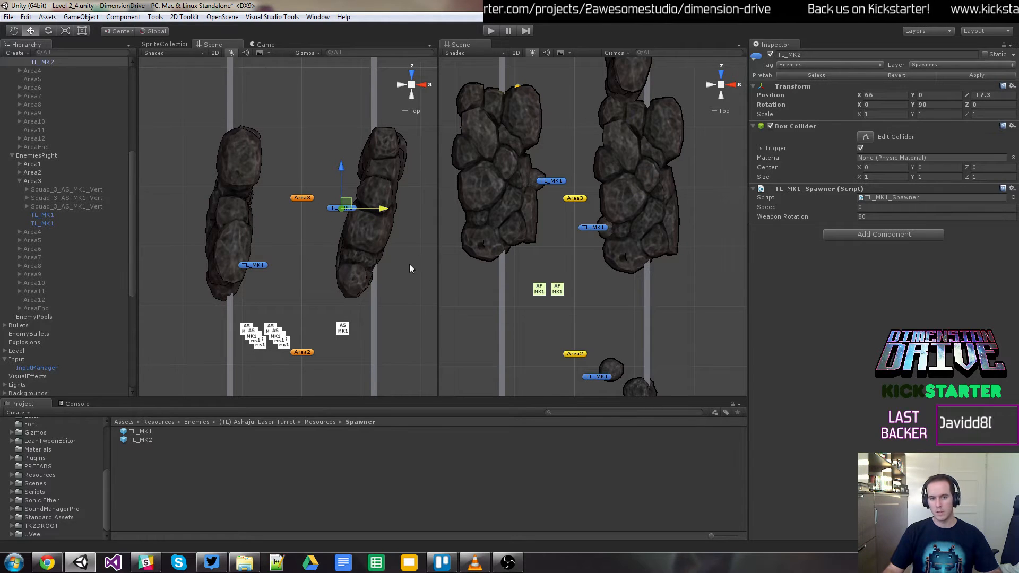
Step: Move EnemiesRight's upper TL_MK1 spawner together with its small rock farther up along the large rock wall
left_click(557, 182)
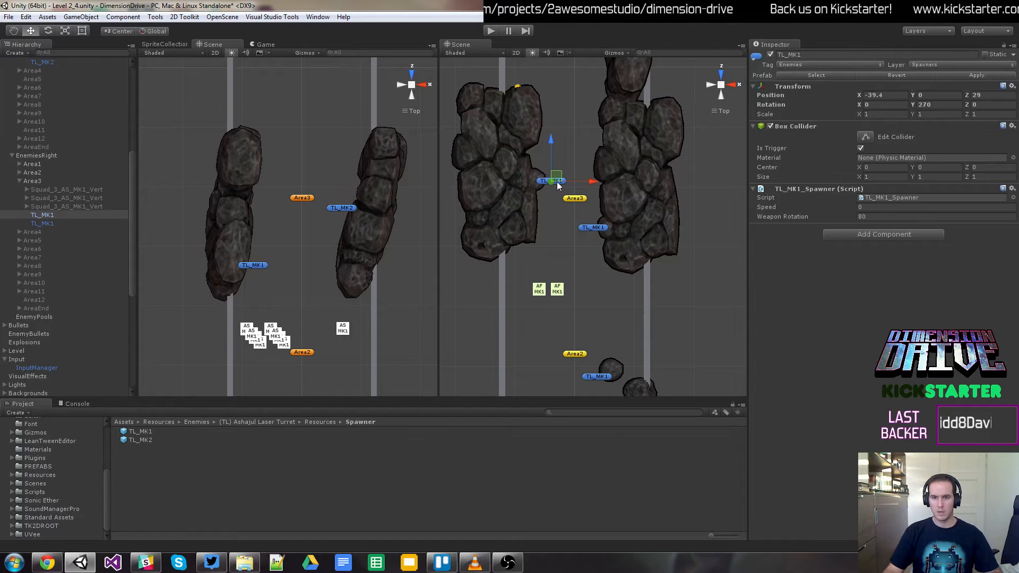
left_click(536, 181)
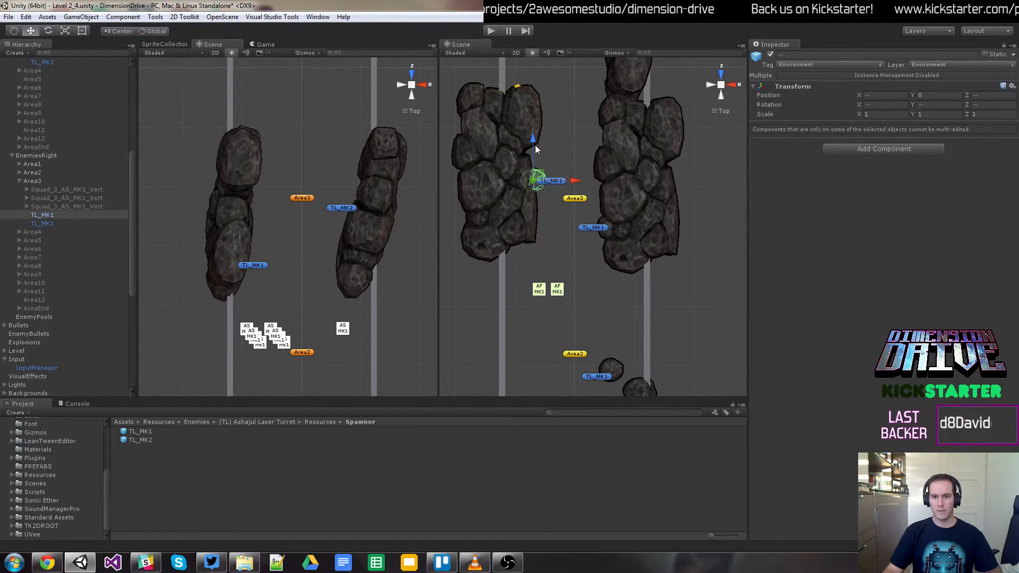
left_click_drag(535, 145, 533, 120)
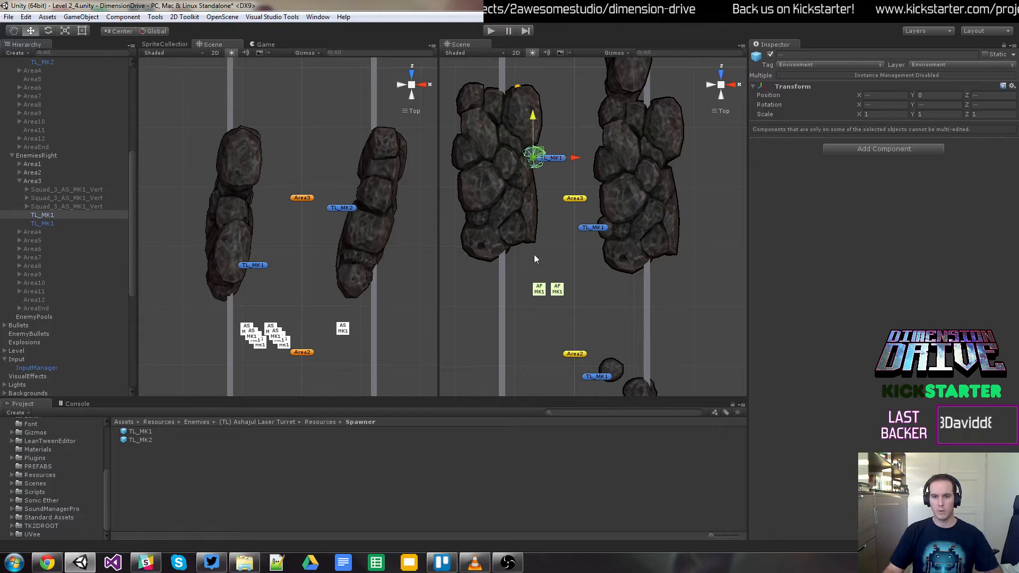
Step: Move EnemiesLeft's TL_MK2 spawner to about X 67.8, Z -2.1, and play-test the new turret spacing
left_click(353, 211)
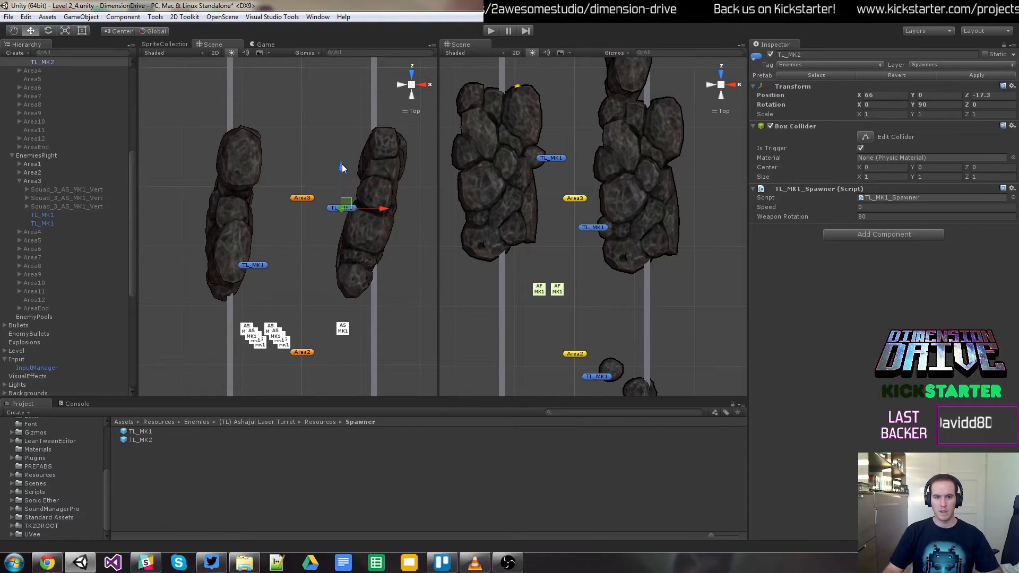
left_click_drag(342, 165, 341, 157)
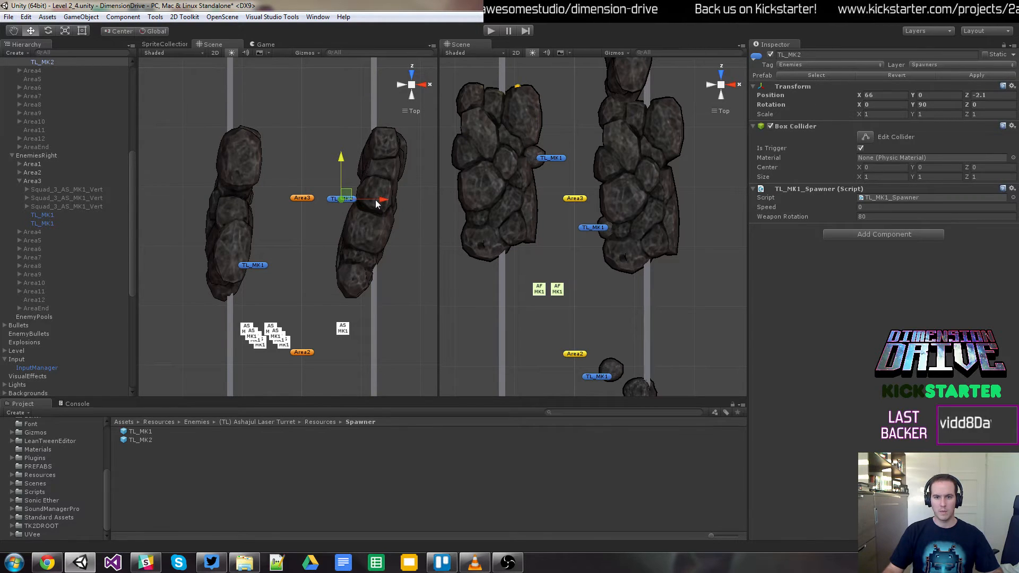
left_click_drag(376, 200, 377, 202)
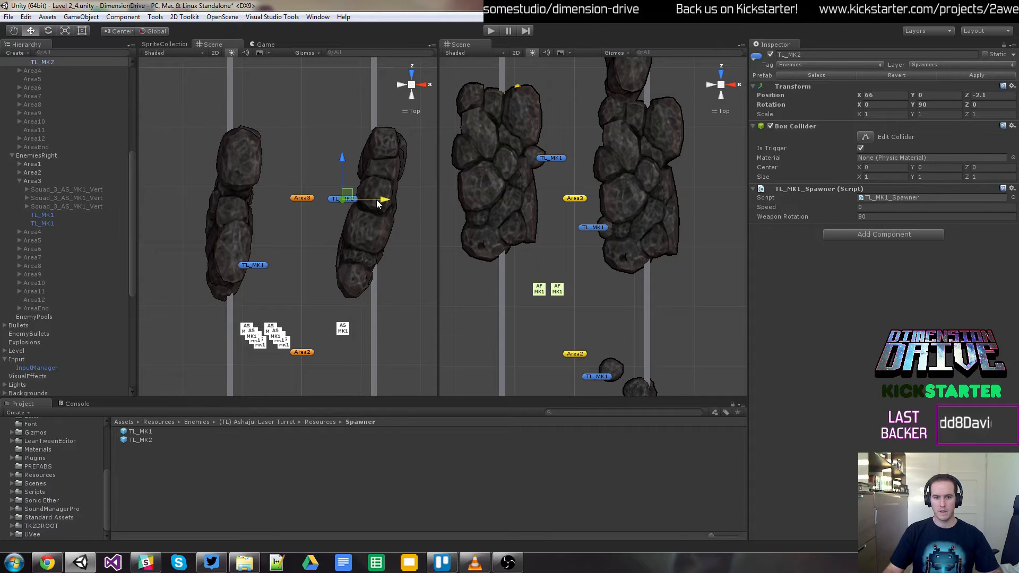
left_click(489, 31)
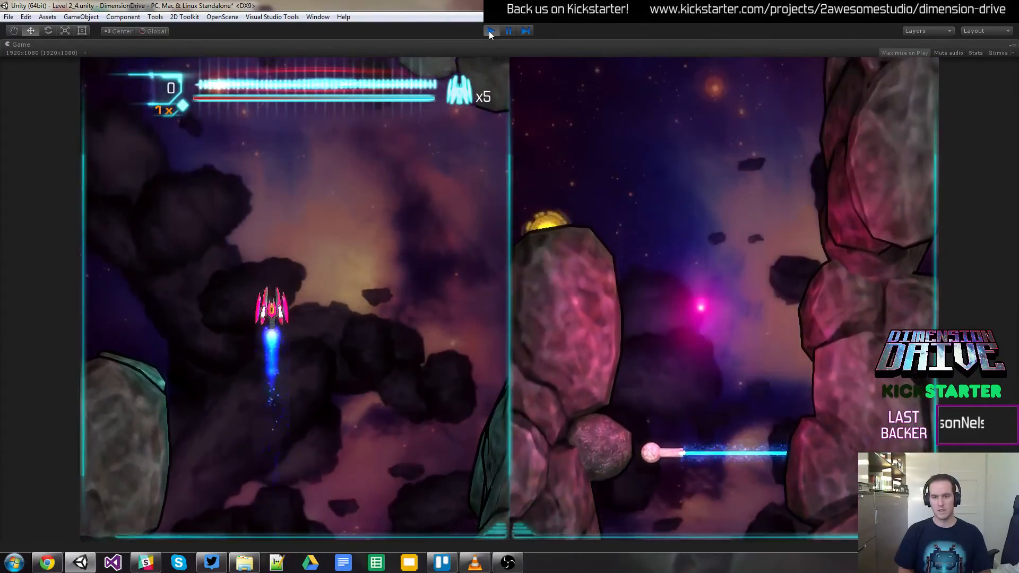
left_click(490, 31)
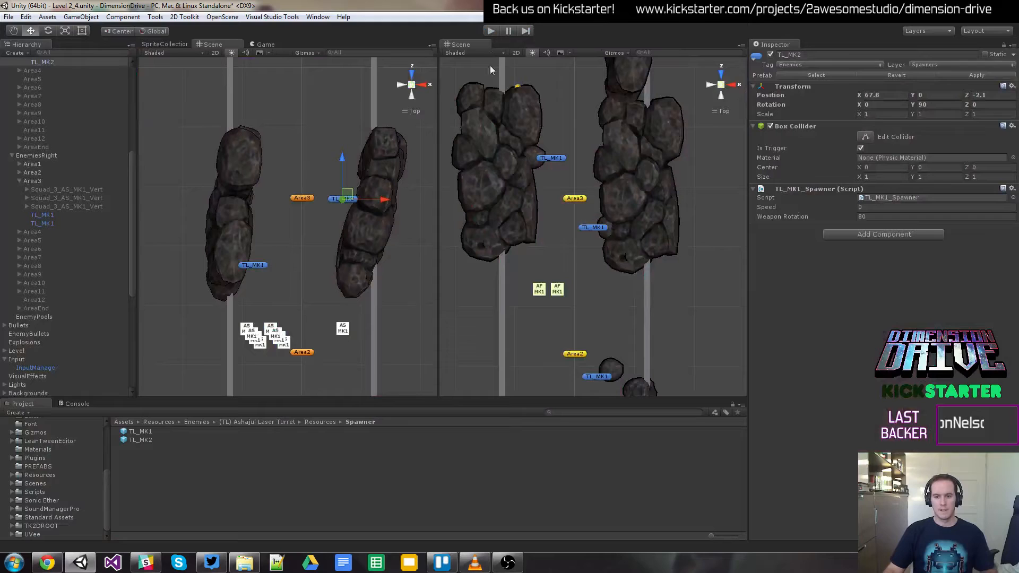
Step: Move the PU_Weapons power-up above the large rock to about X -91.6, Z 989.2
left_click(518, 87)
left_click_drag(518, 88, 526, 69)
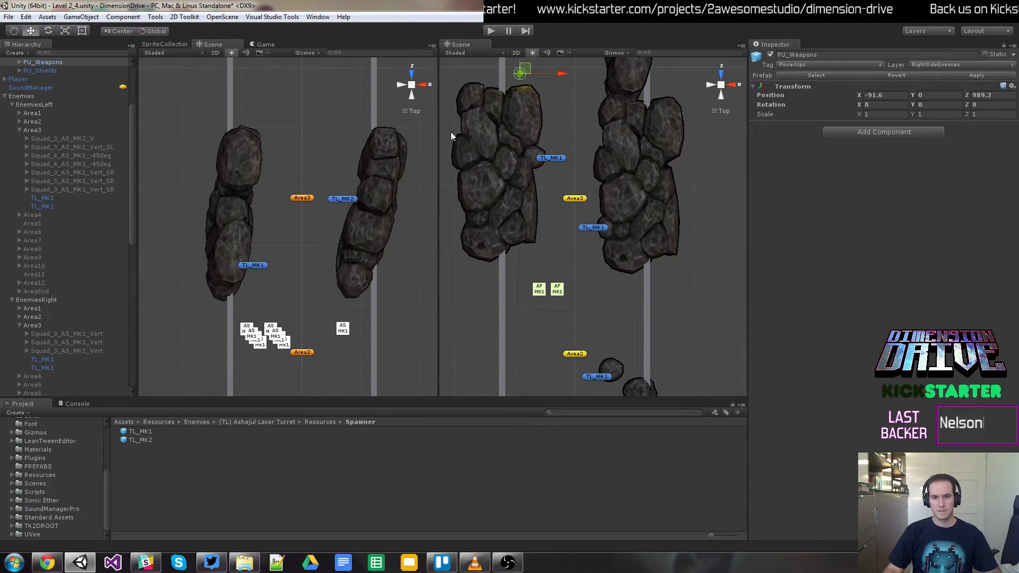
Step: Rename EnemiesLeft's TL_MK2 spawner in Area3 to TL_MK1
left_click(347, 199)
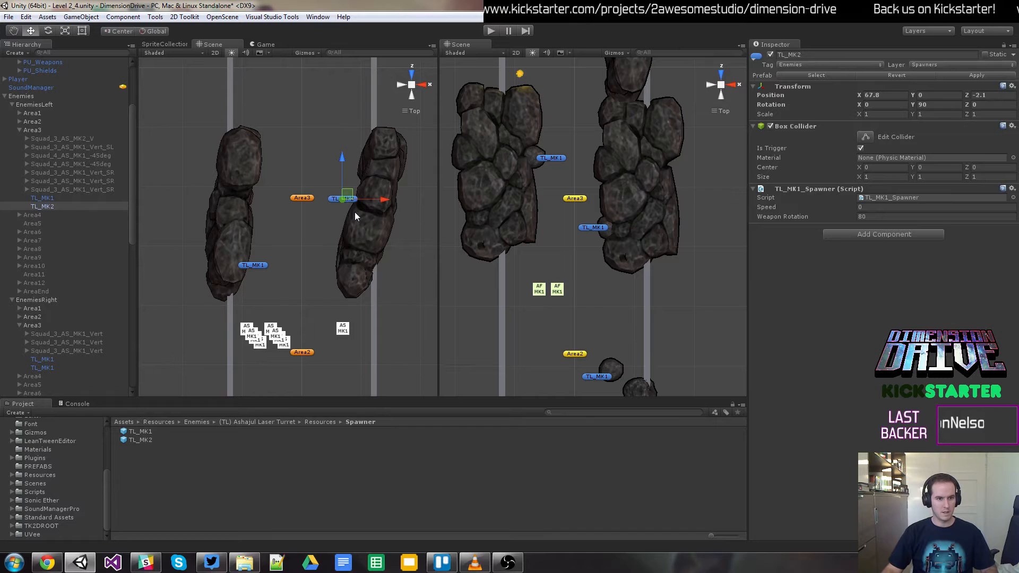
left_click(50, 207)
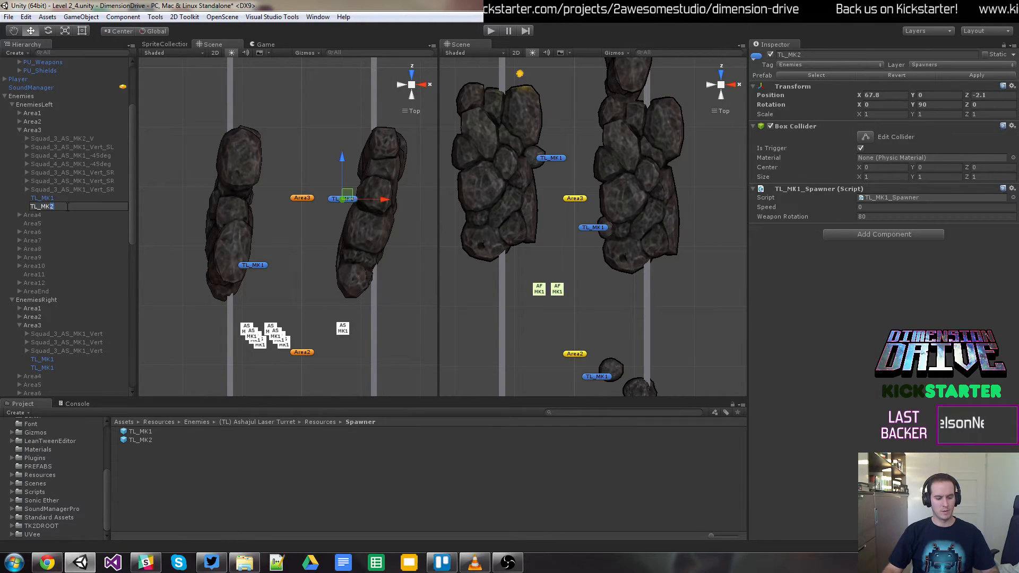
key("Return")
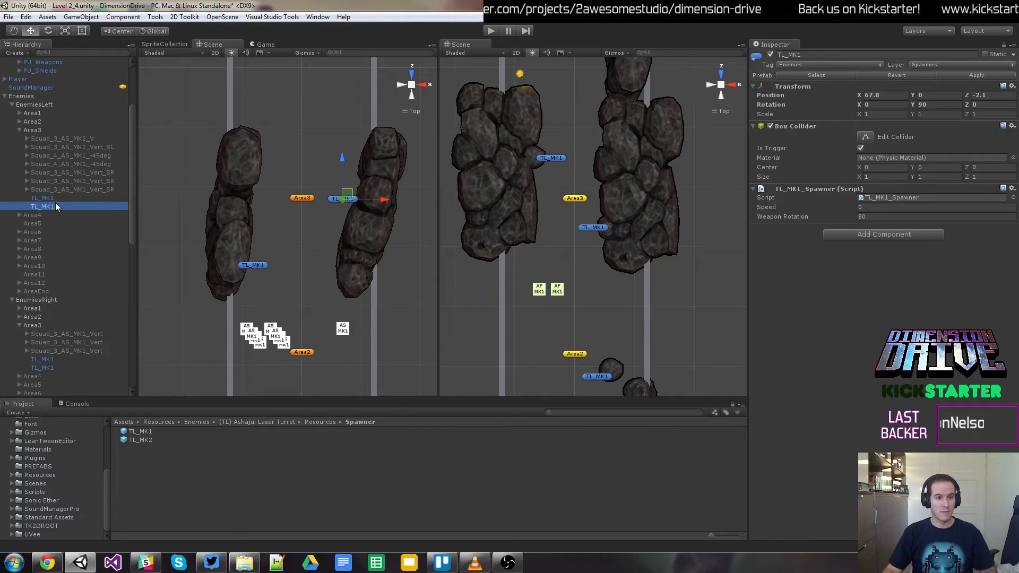
Step: Duplicate the renamed spawner as another TL_MK1 and place it beside the opposite rock wall at about X -63, Z 49
key("ctrl+d")
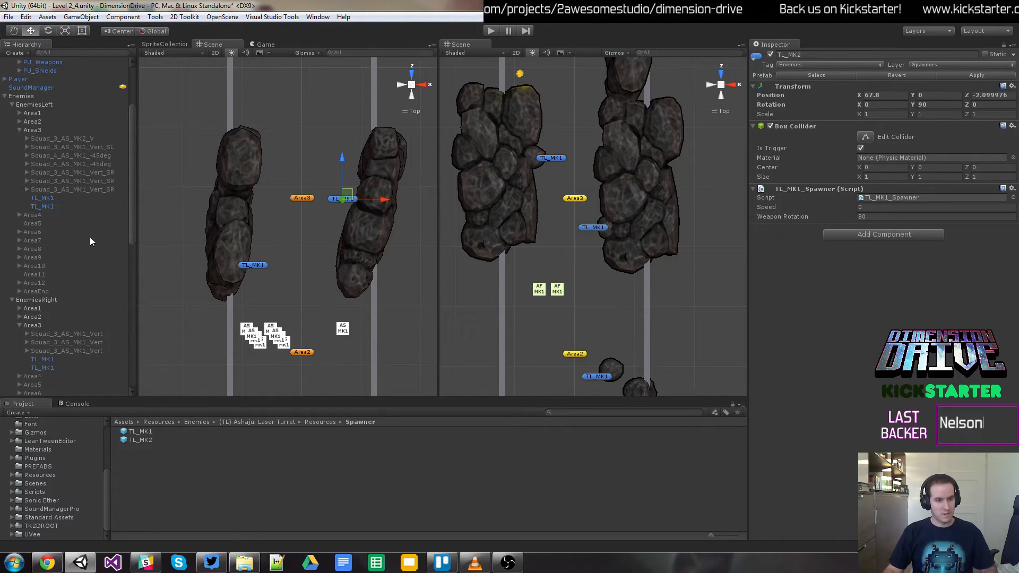
key("F2")
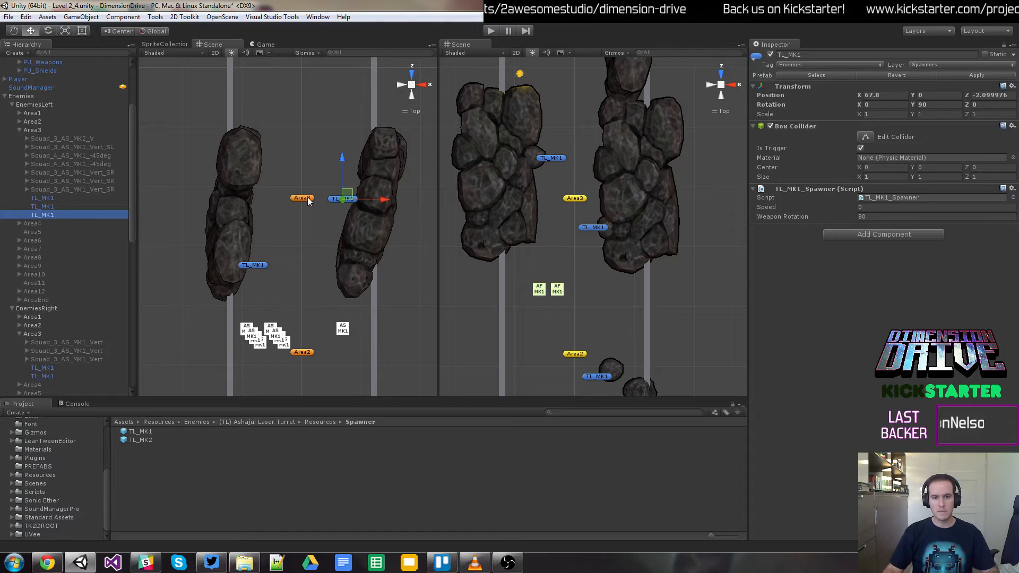
left_click_drag(350, 199, 274, 171)
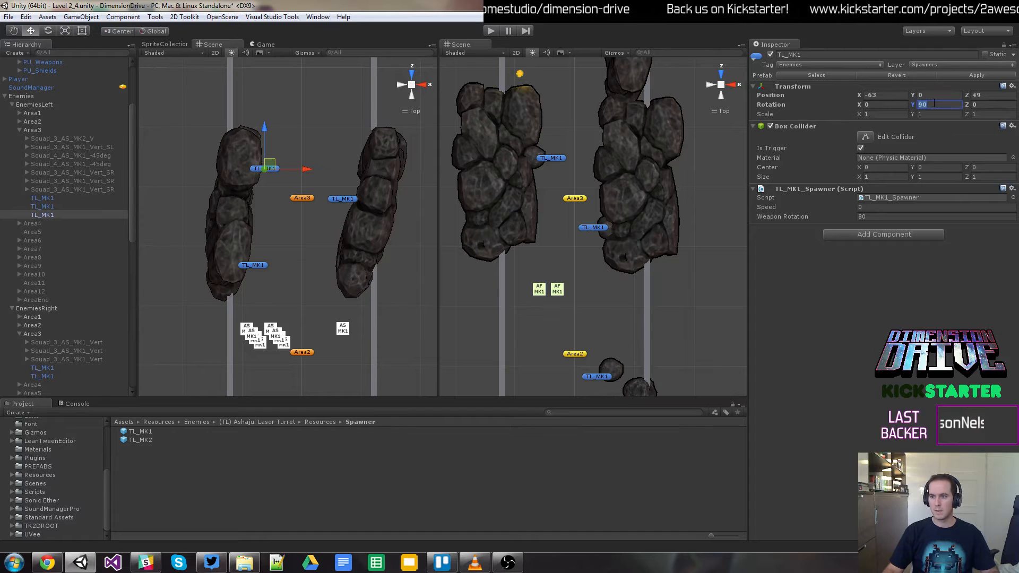
Step: Rotate the new TL_MK1 spawner to about -40 degrees on Y and shift it to about X -60.3
key("e")
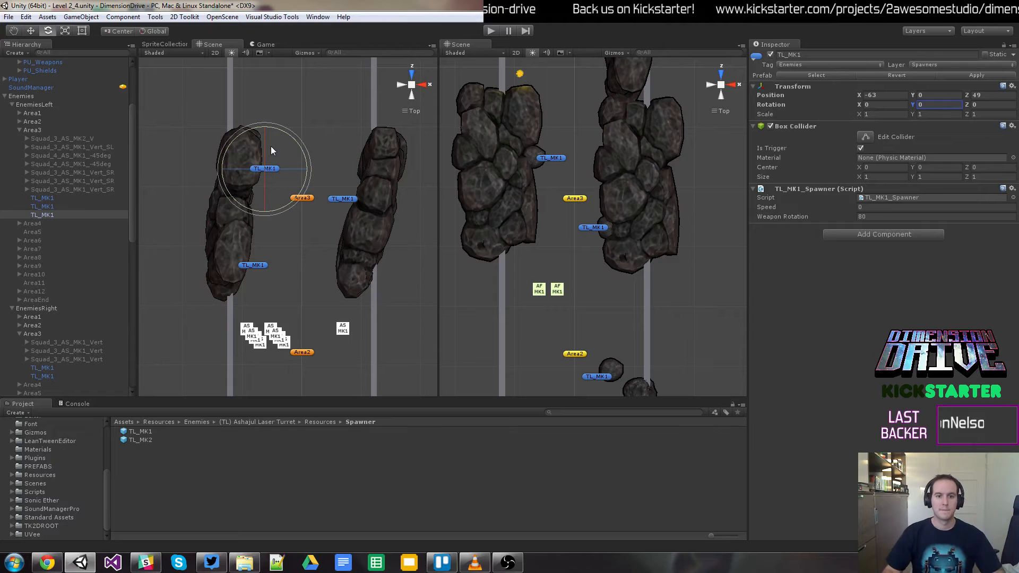
left_click_drag(236, 136, 221, 155)
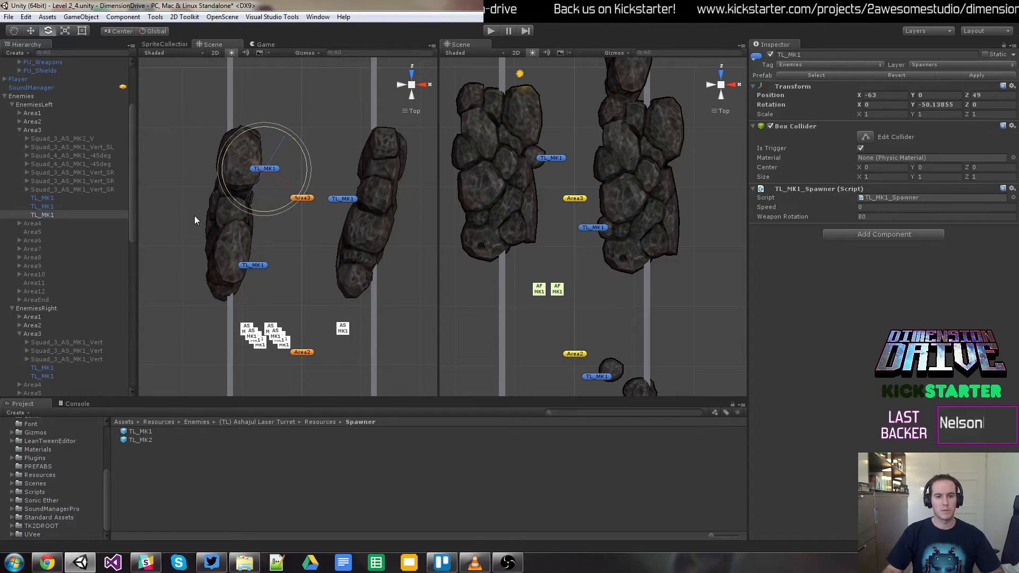
left_click_drag(194, 216, 214, 186)
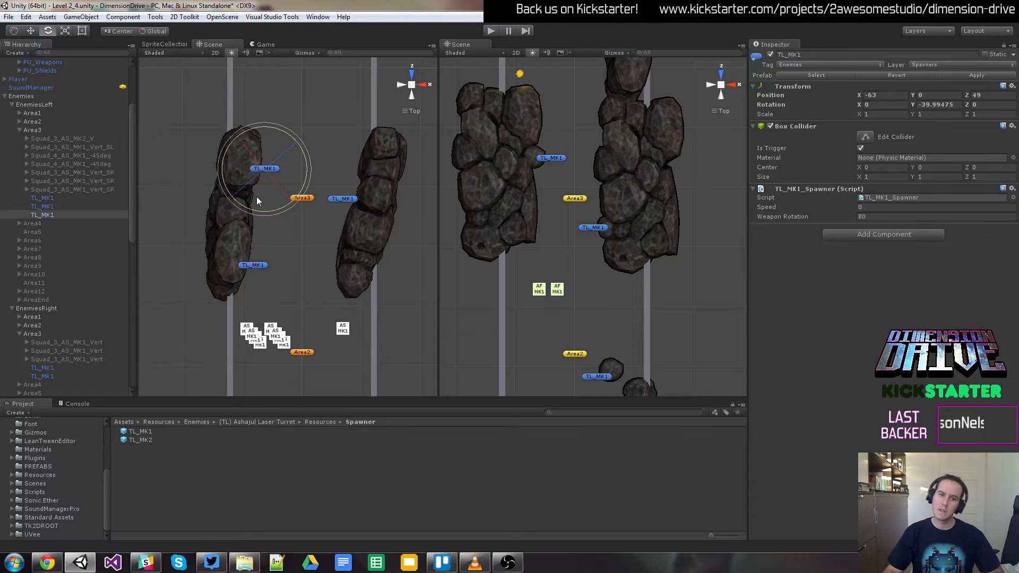
key("w")
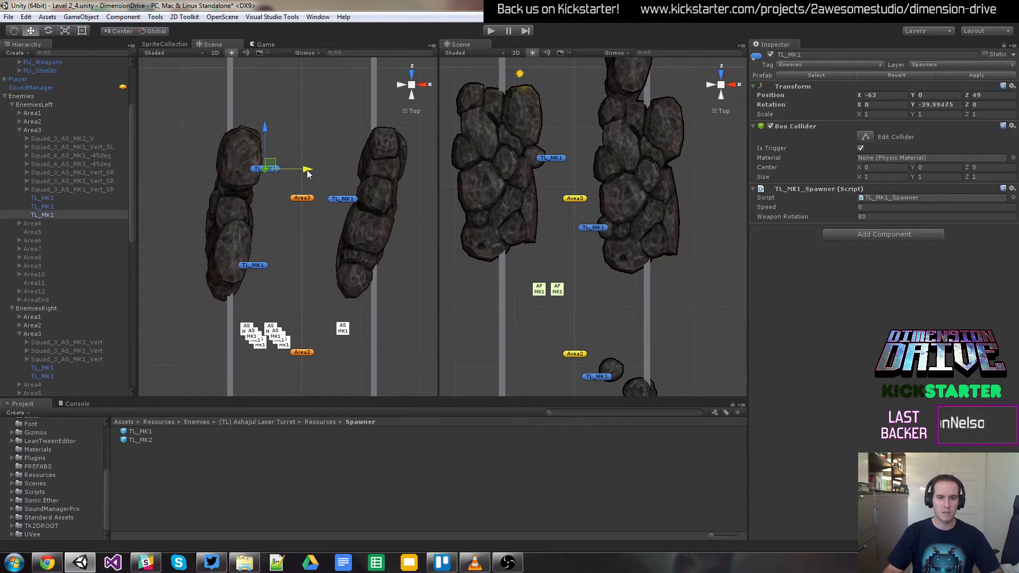
left_click_drag(307, 173, 310, 173)
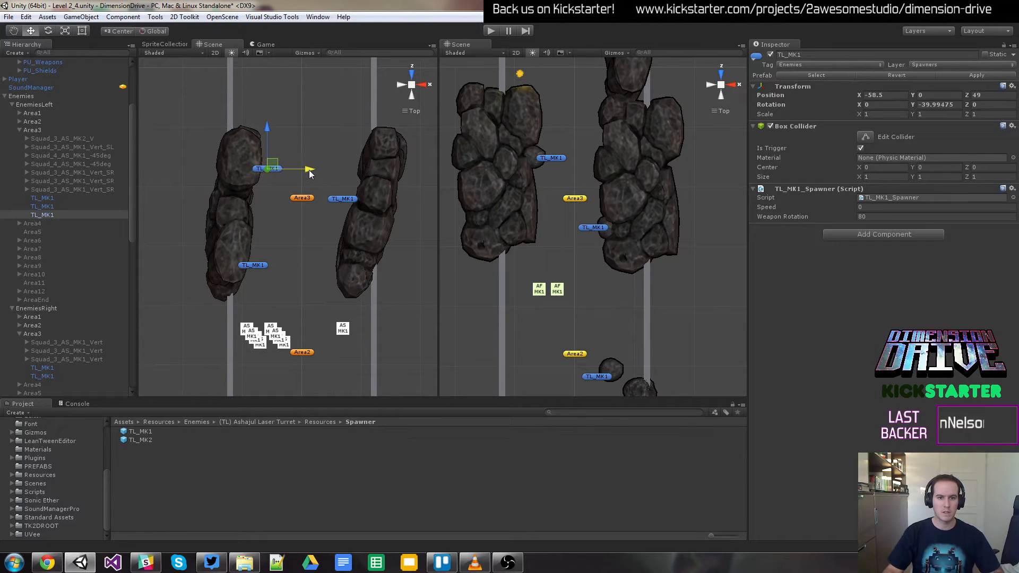
Step: Play-test Area3, flying through both dimensions to check the angled laser turret against the surrounding turrets and rocks
left_click(486, 30)
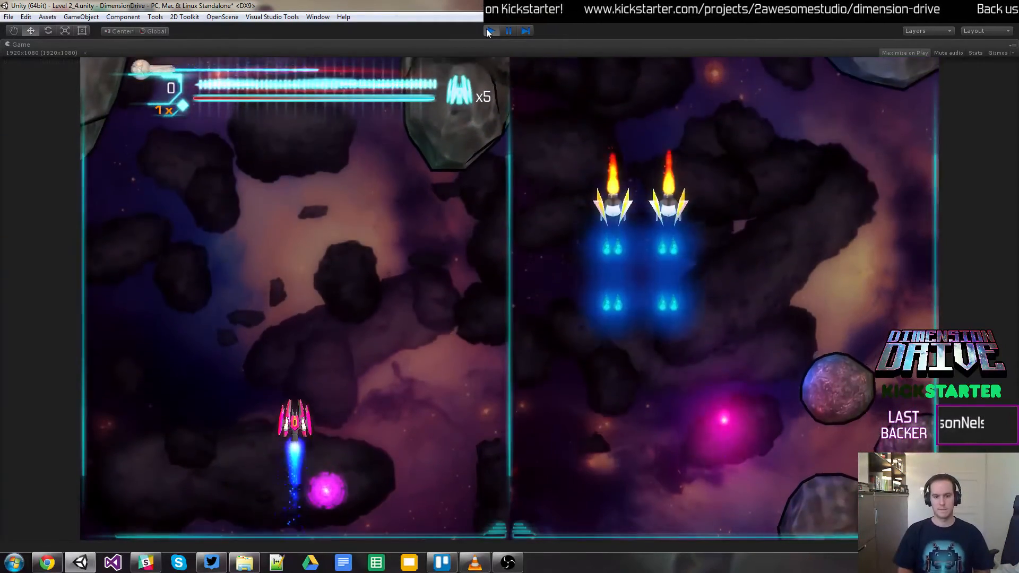
key("Up")
key("Left")
key("Down")
key("Up")
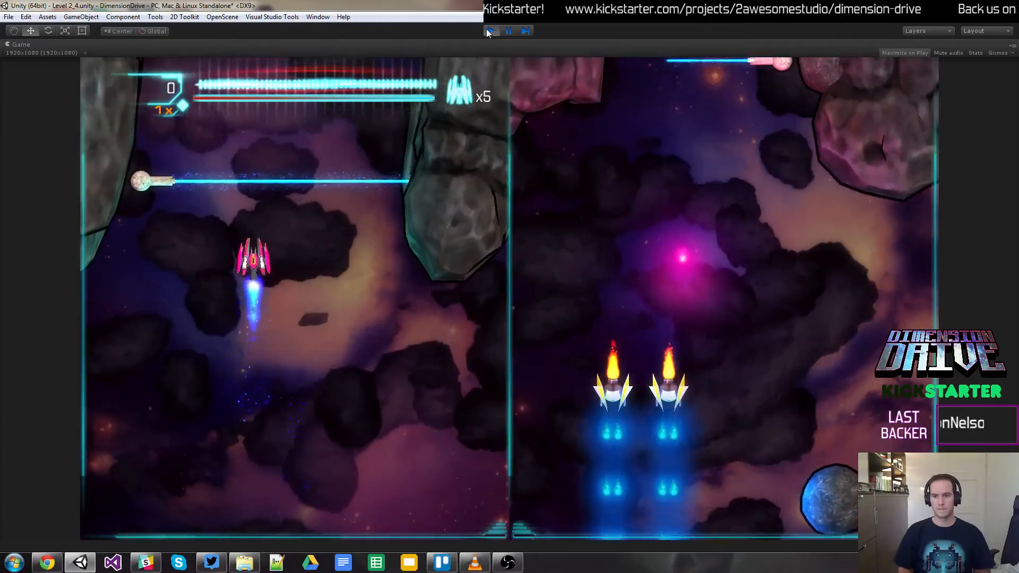
key("space")
key("Up")
key("space")
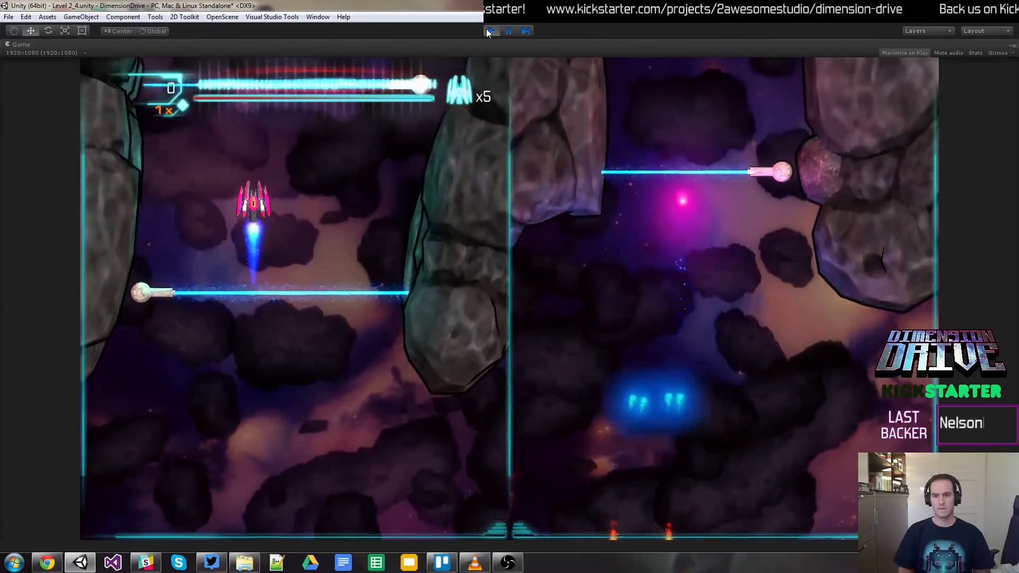
key("Left")
key("Down")
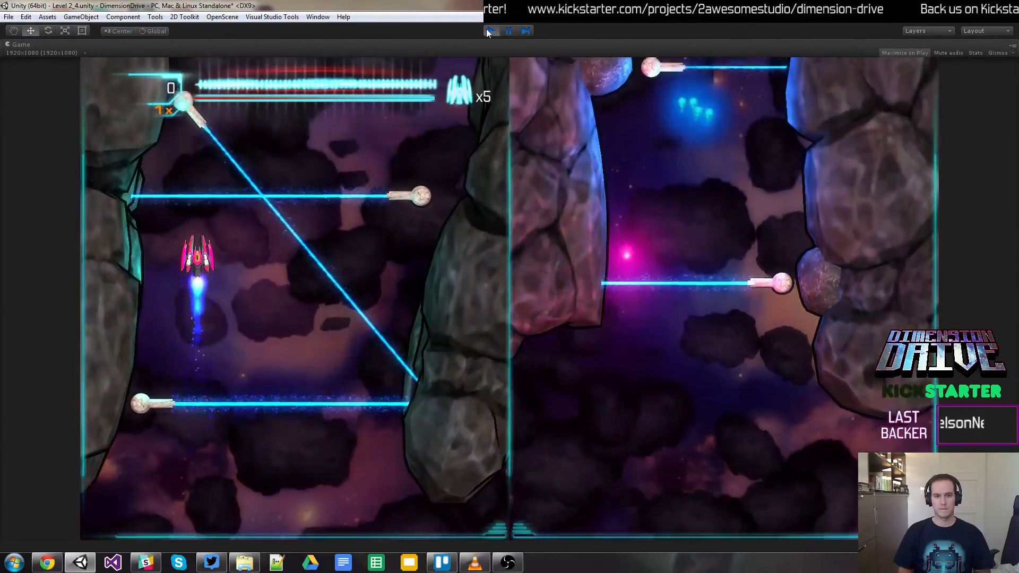
key("Down")
key("space")
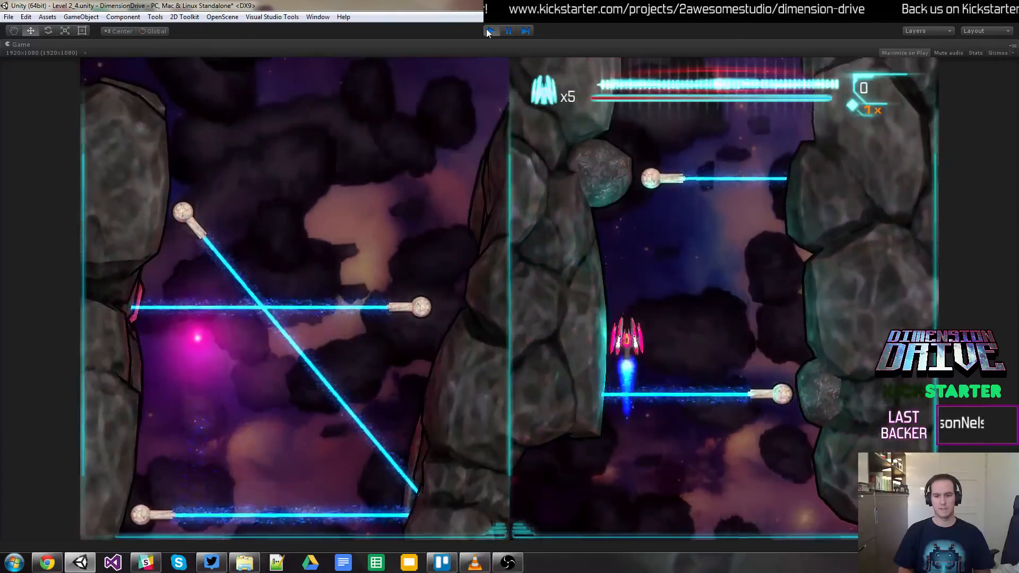
key("Right")
key("Up")
key("Down")
key("Left")
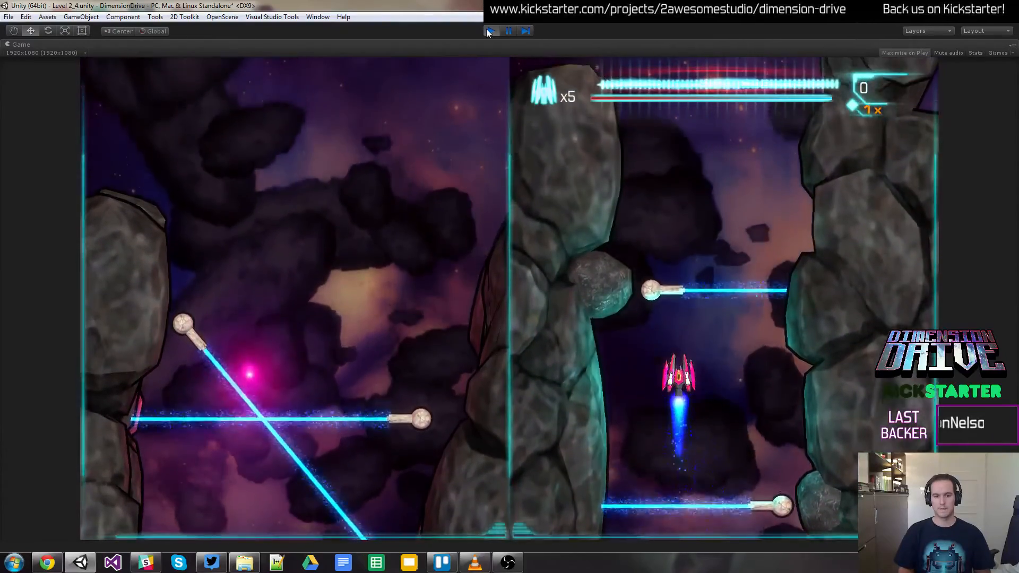
key("Down")
key("Right")
key("Up")
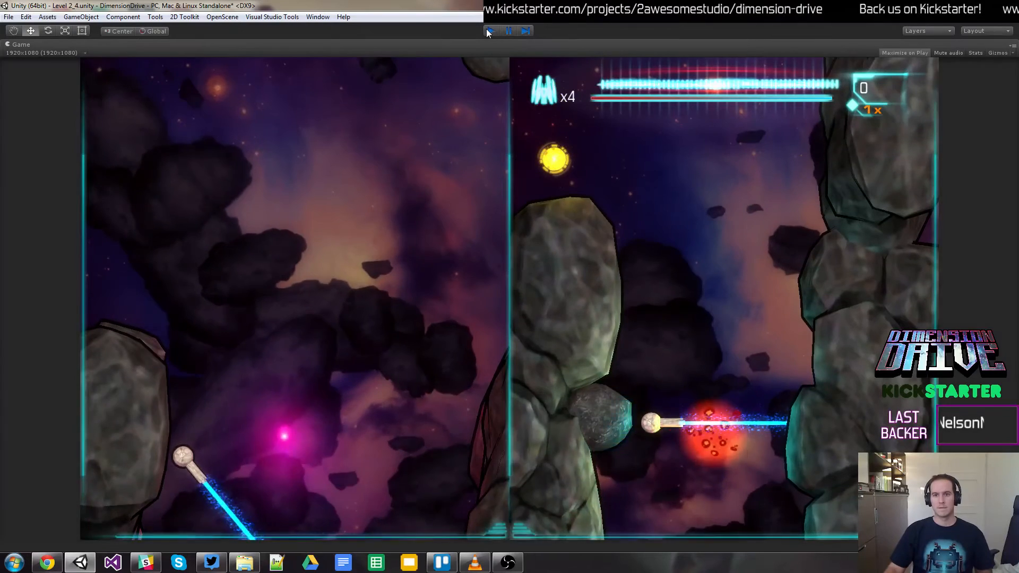
left_click(489, 31)
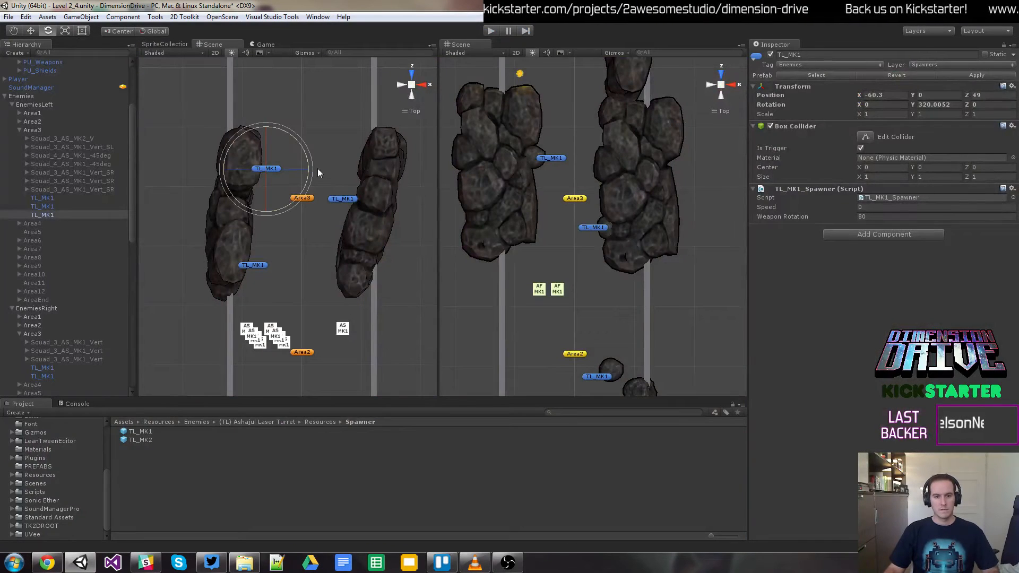
Step: Rotate the angled TL_MK1 spawner to about 347.5 degrees on Y and play-test the steeper laser angle twice
left_click_drag(309, 171, 299, 203)
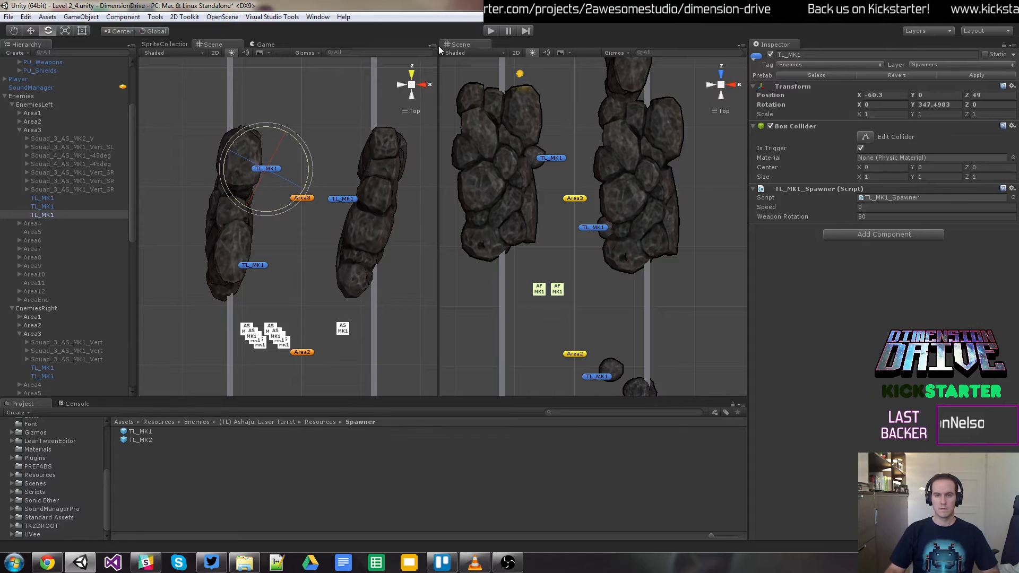
left_click(488, 32)
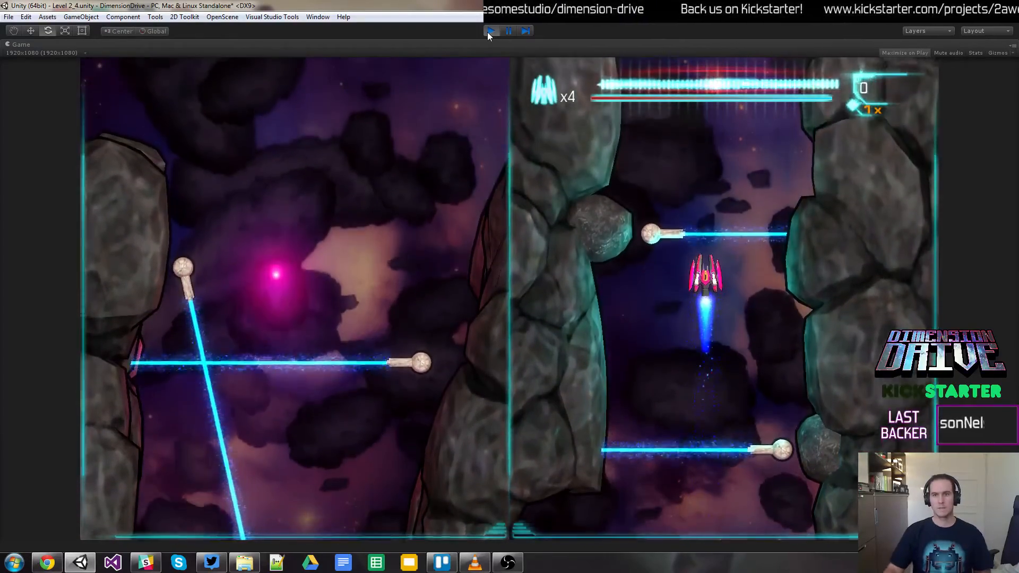
left_click(489, 32)
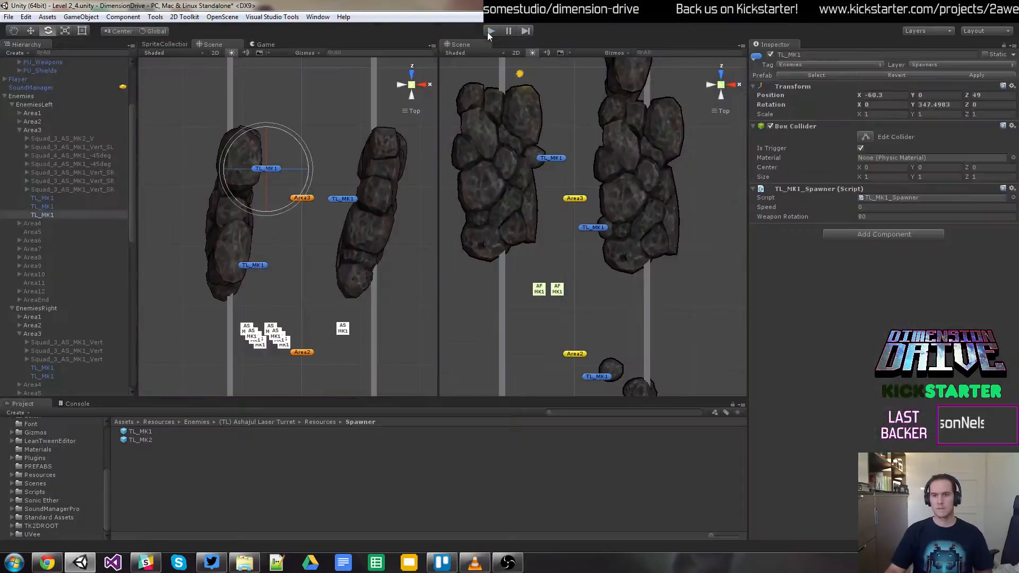
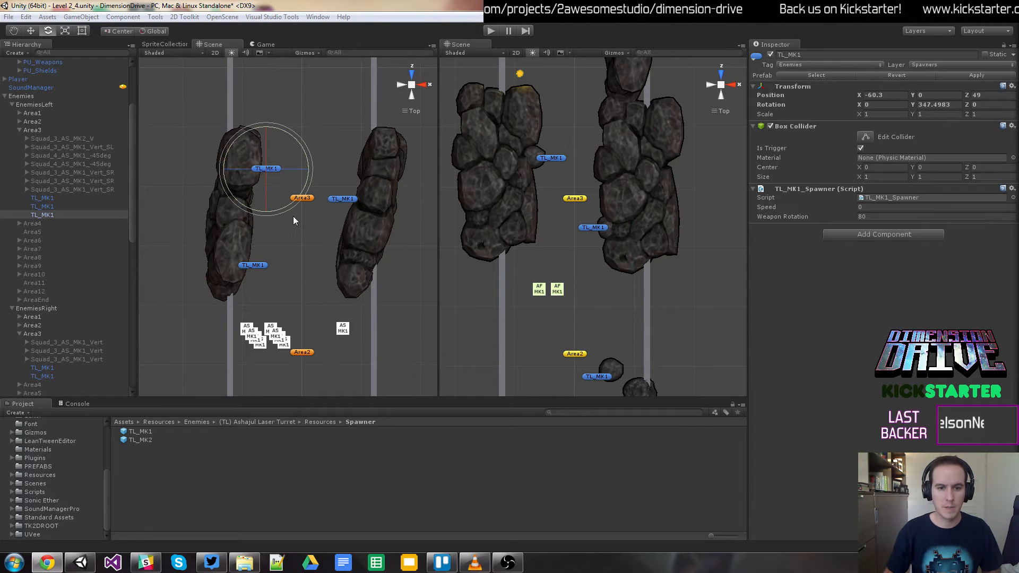
left_click(490, 30)
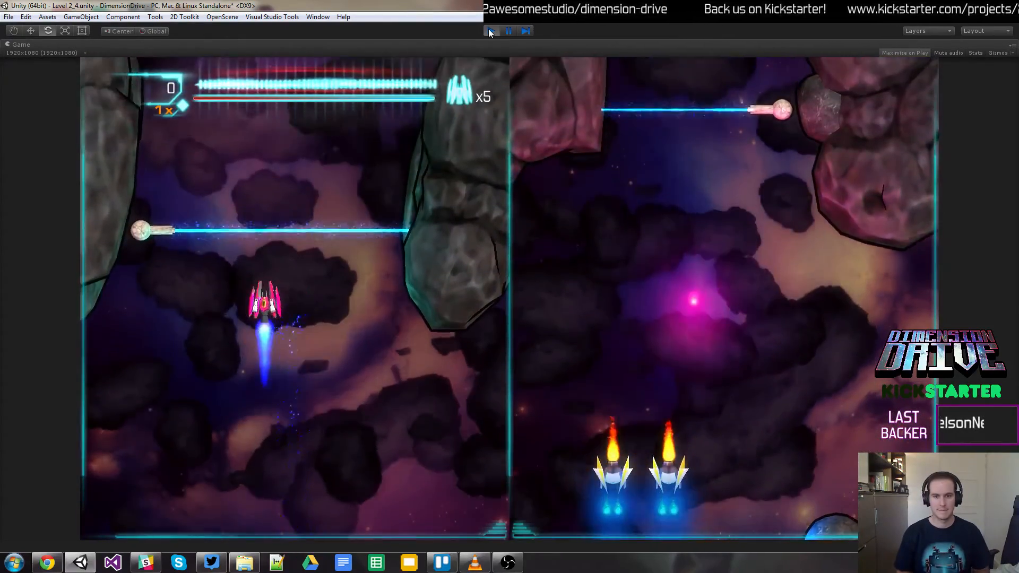
key("space")
key("space")
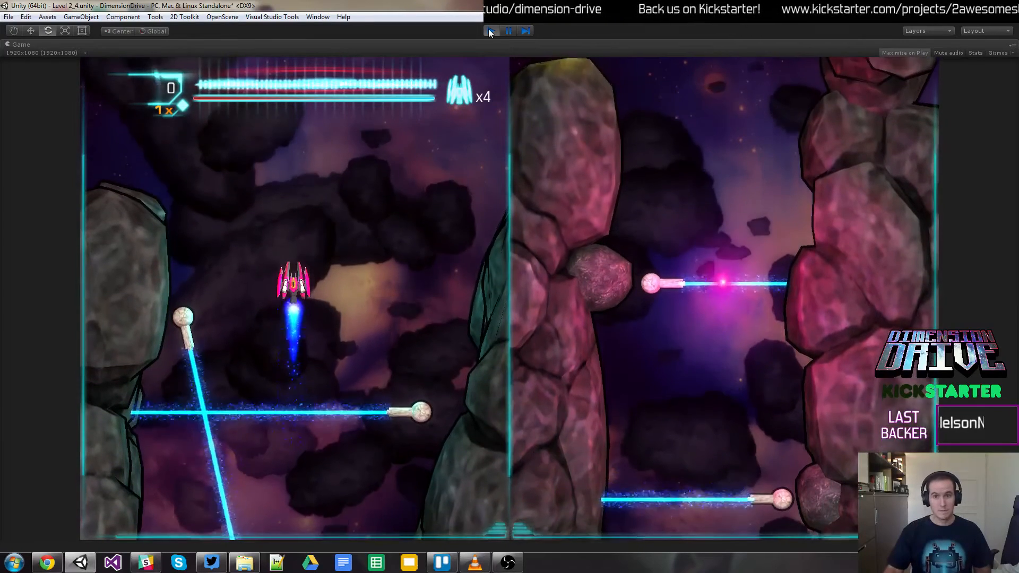
left_click(490, 31)
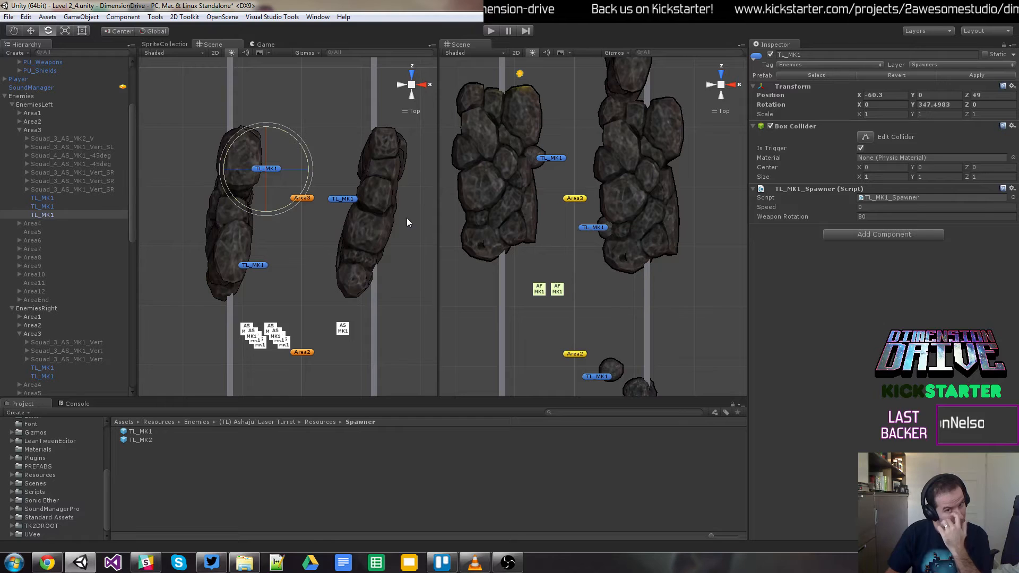
Step: Reset the TL_MK1 spawner's Y rotation to 0, and rotate it to about -49.1 degrees
left_click(951, 107)
type("0")
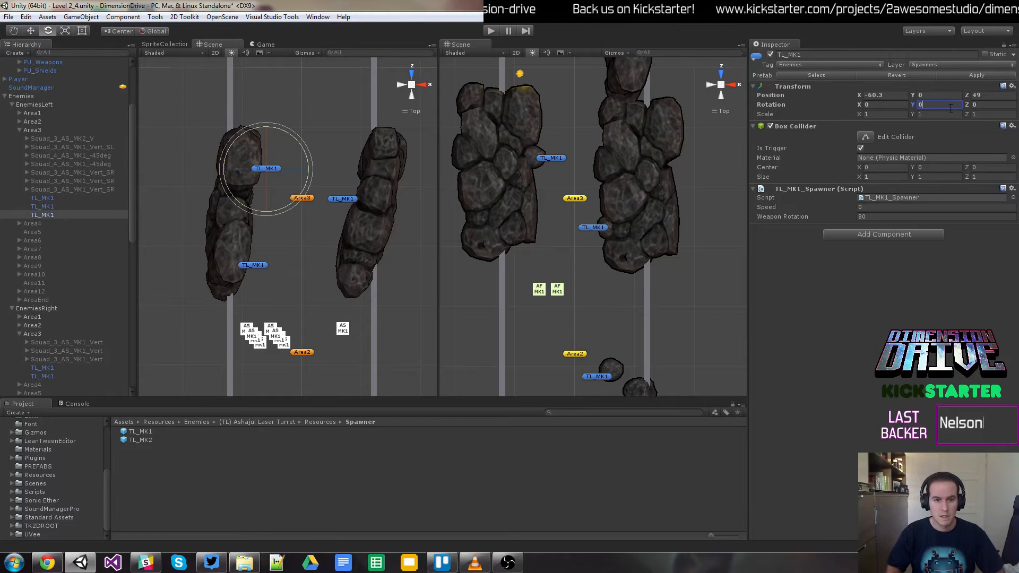
type("w")
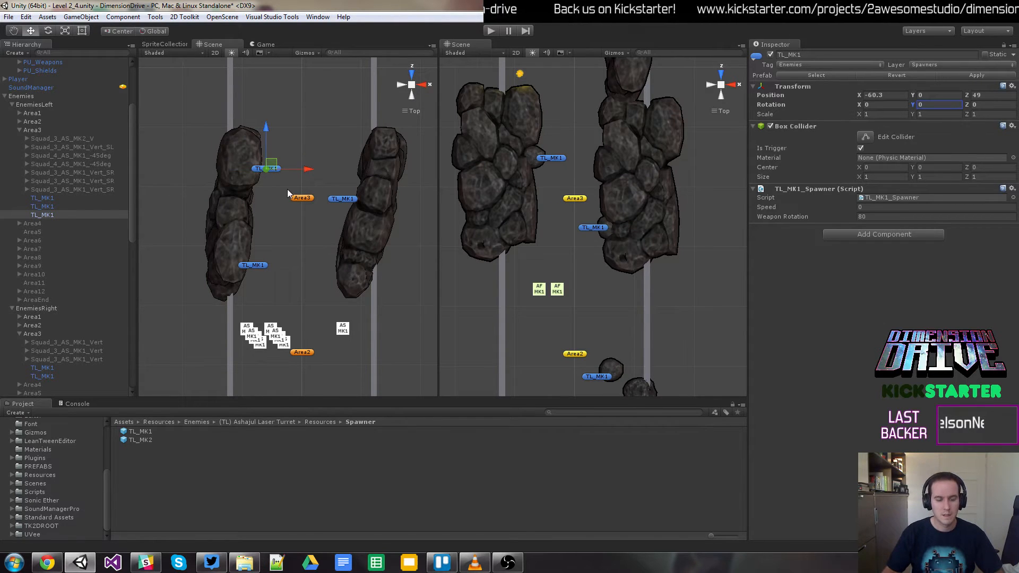
type("e")
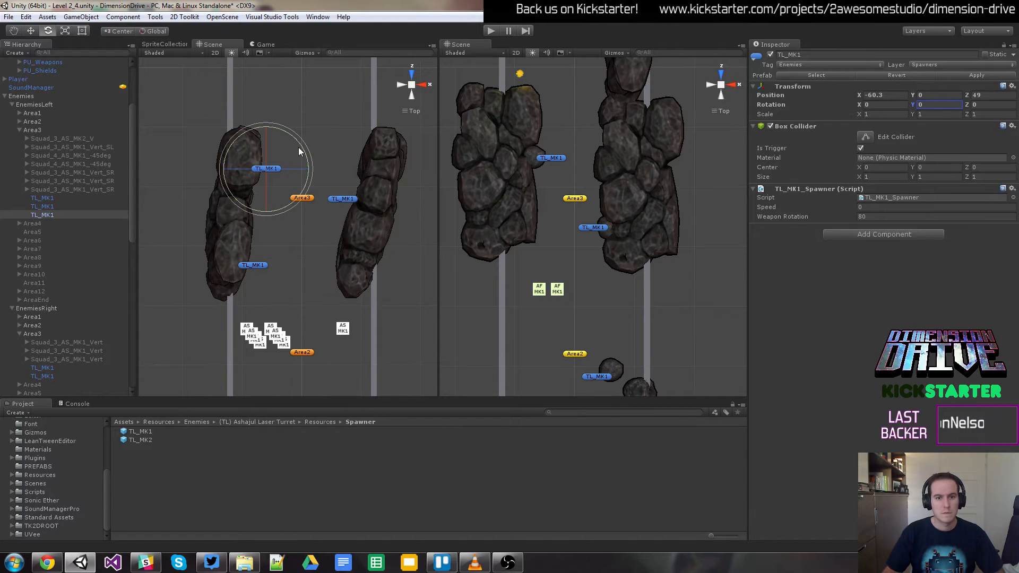
left_click_drag(237, 139, 227, 145)
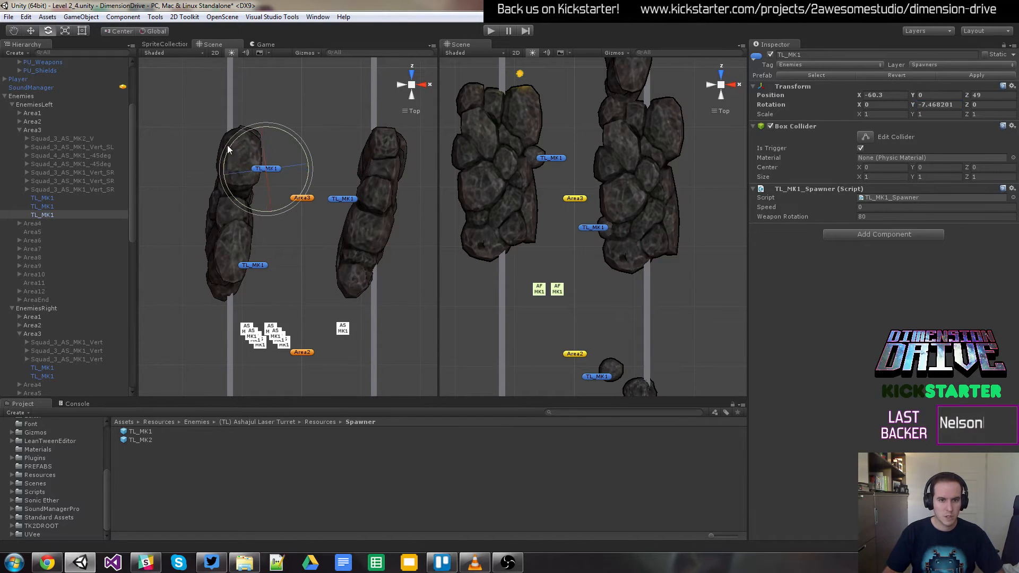
mouse_move(187, 187)
left_mouse_down()
mouse_move(193, 170)
mouse_move(184, 189)
left_mouse_up()
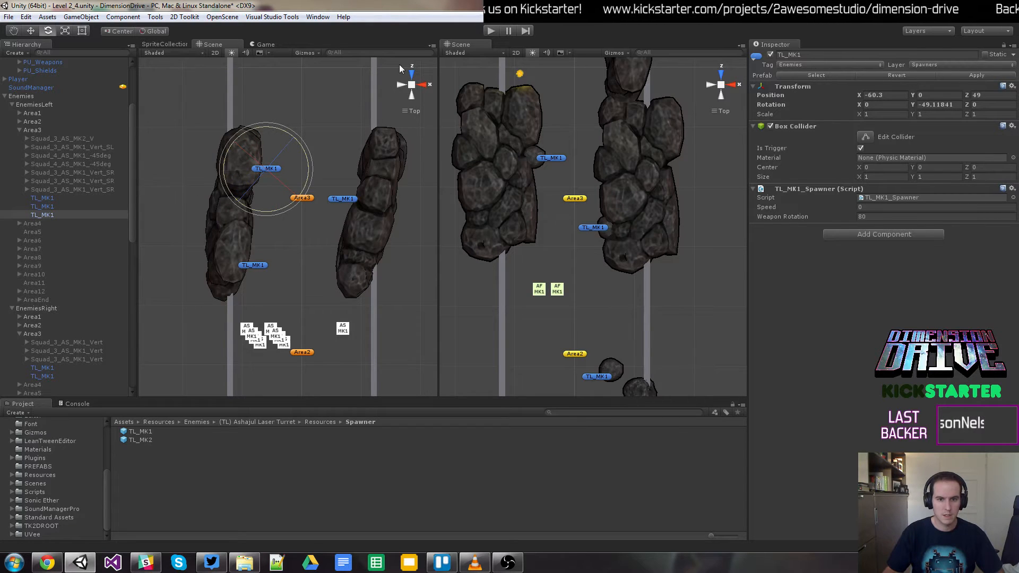
Step: Play-test Area3, switching dimensions between the lasers to check the diagonal turret's new angle
left_click(489, 32)
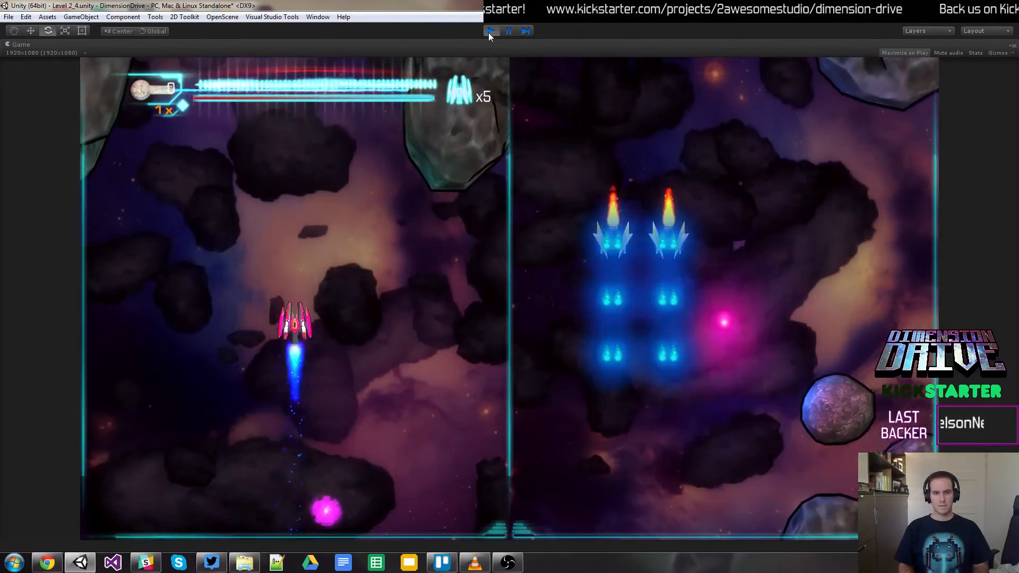
key("space")
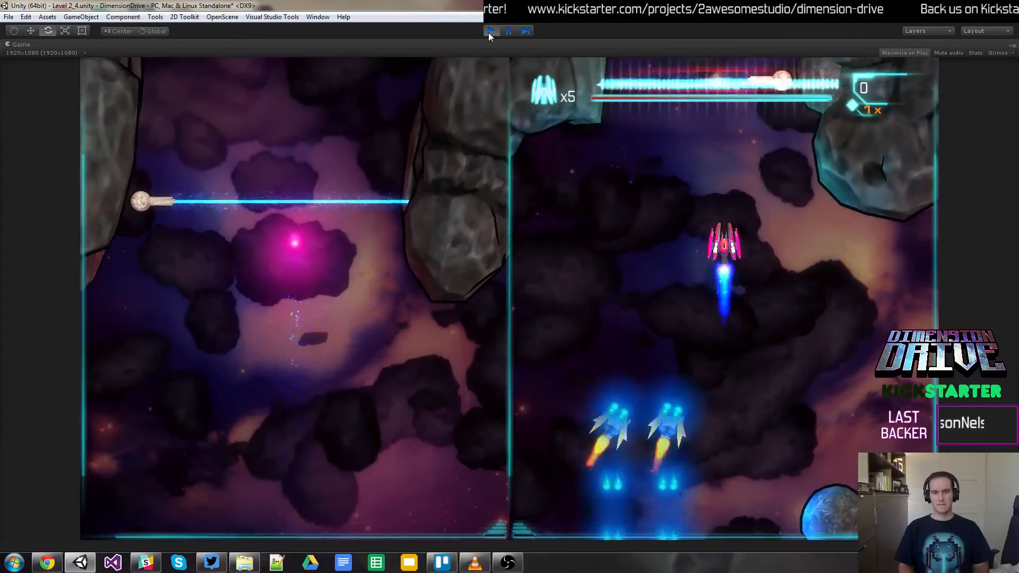
key("Left")
key("space")
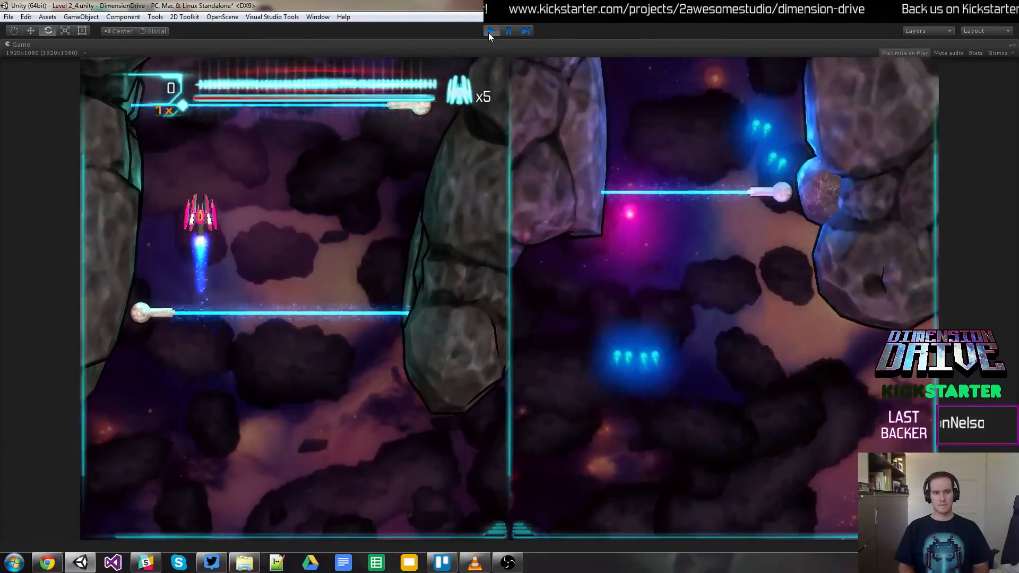
key("space")
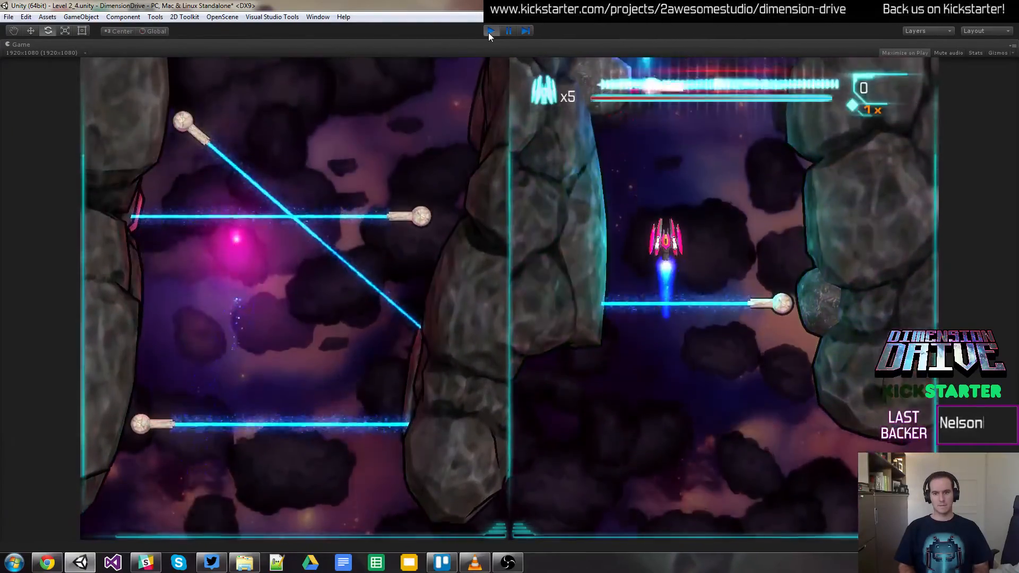
key("Up")
key("Right")
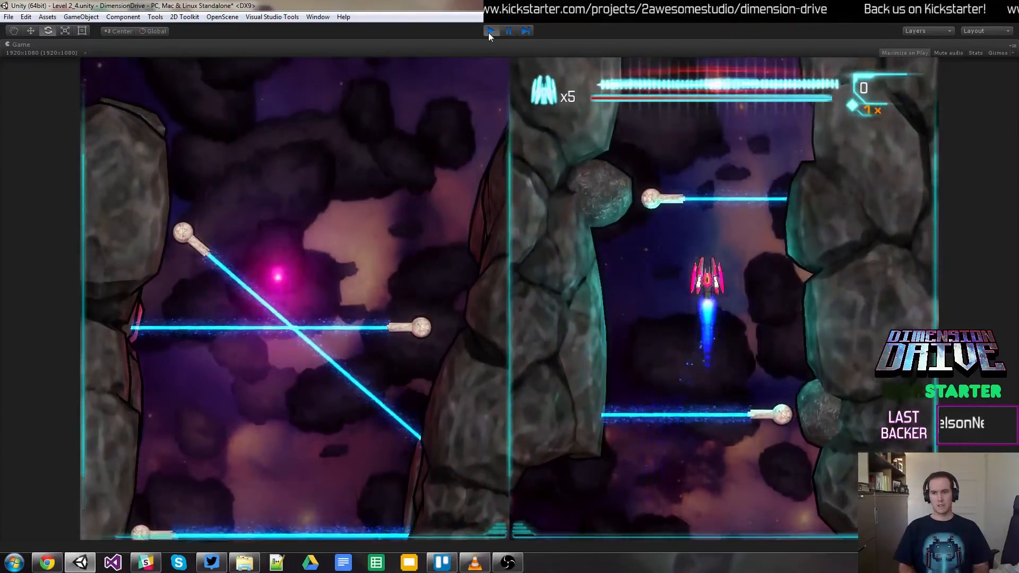
key("Down")
left_click(490, 30)
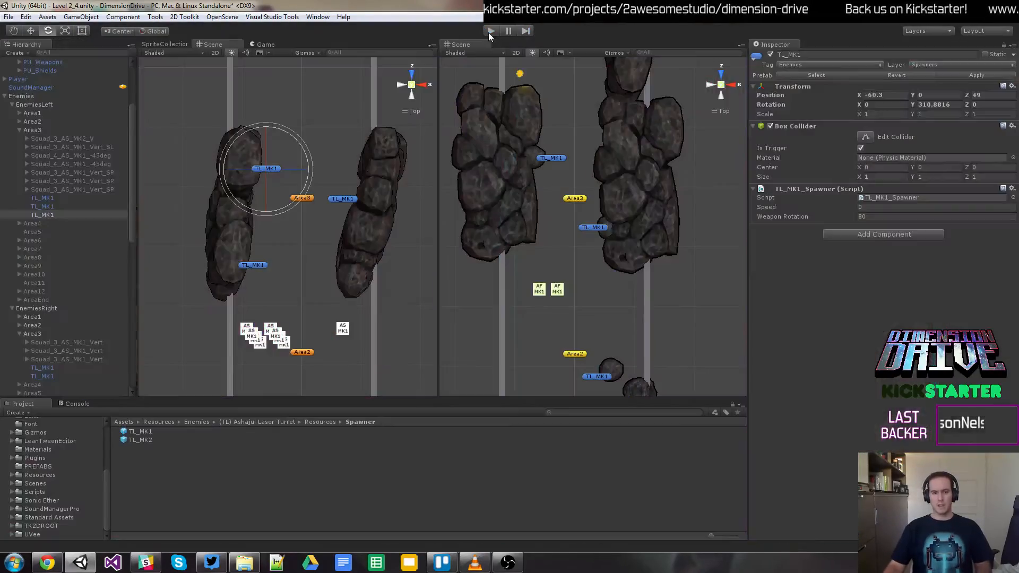
Step: Duplicate the angled TL_MK1 spawner in EnemiesLeft's Area3 and move the copy across to X 83.9, beside the opposite rocks
key("w")
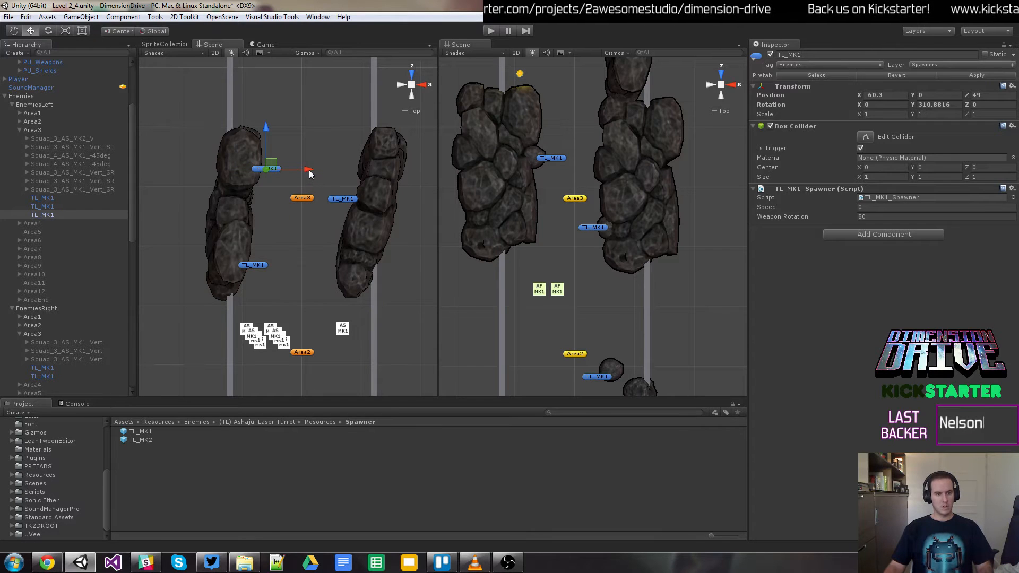
key("ctrl+d")
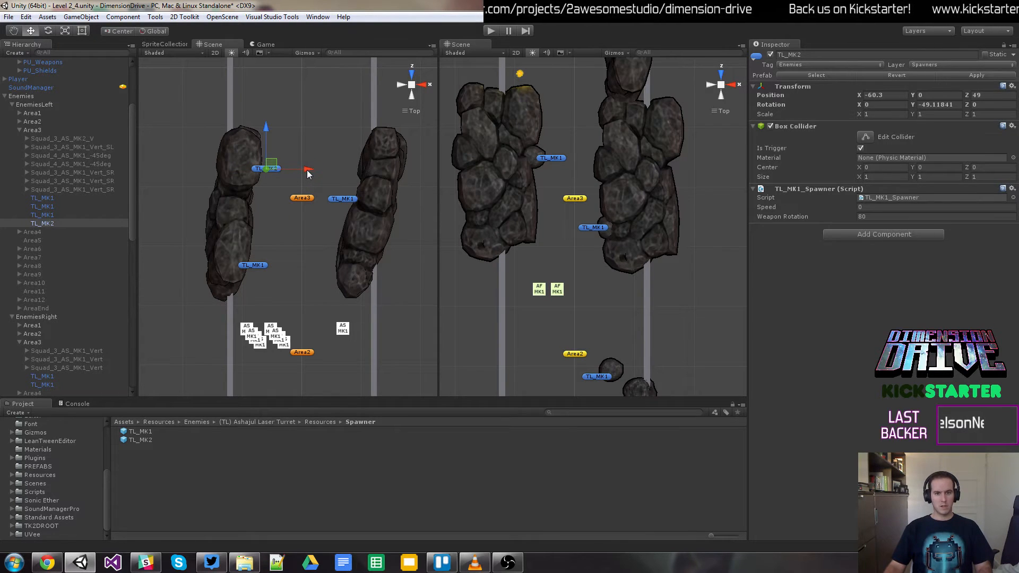
left_click_drag(310, 173, 393, 168)
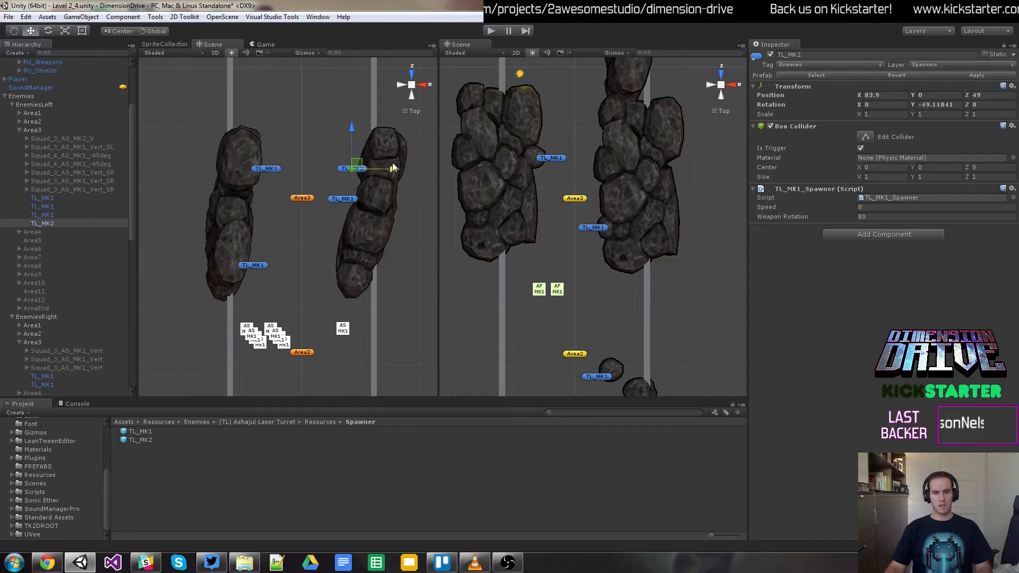
Step: Rename the duplicated turret spawner in EnemiesLeft's Area3 as TL_MK1
left_click(47, 224)
left_click(53, 224)
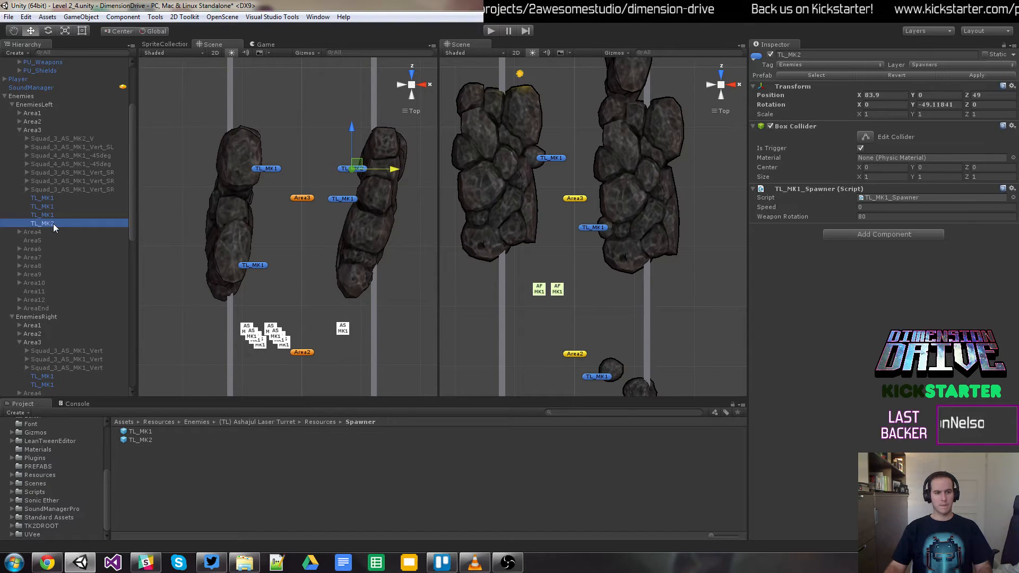
left_click_drag(51, 223, 88, 224)
type("1")
key("Return")
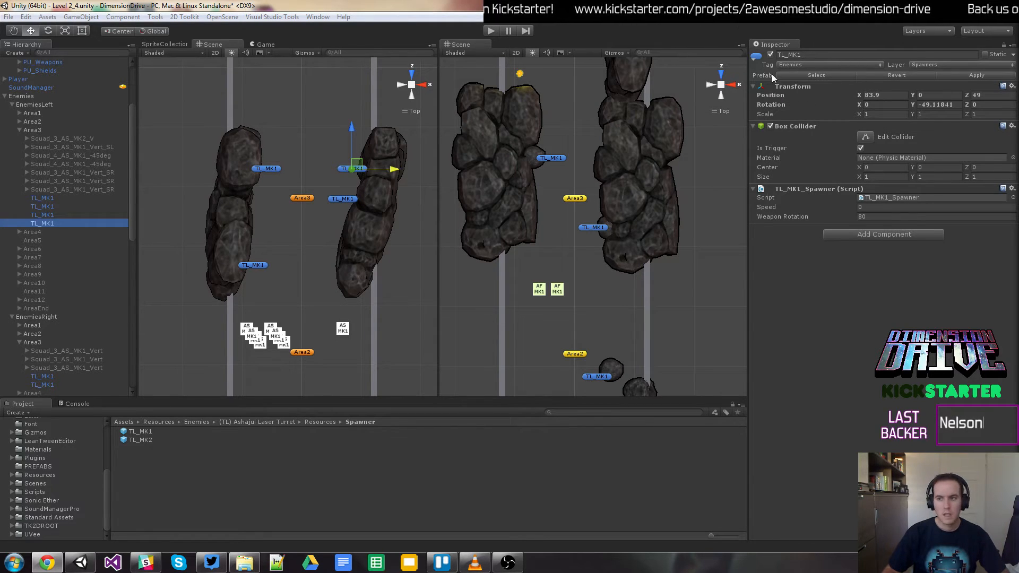
Step: Reset the copied spawner's Y rotation to 0, and rotate it to about 58 degrees on Y
left_click(935, 105)
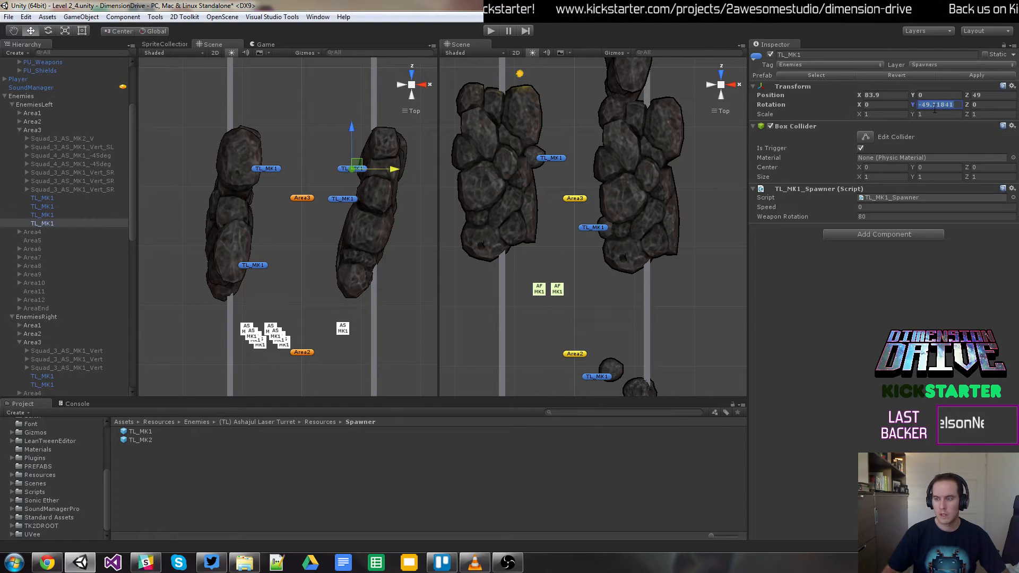
type("0")
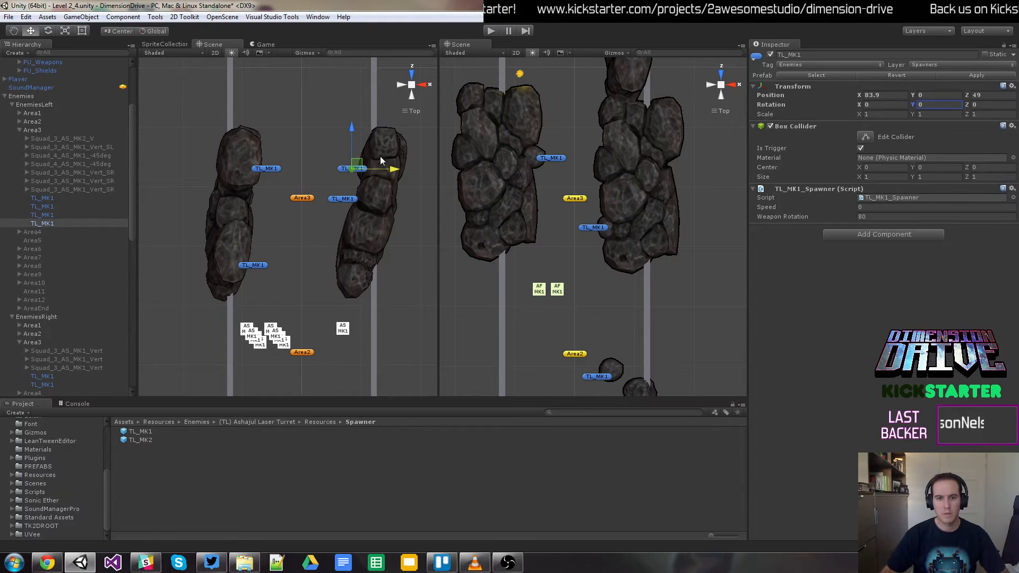
type("e")
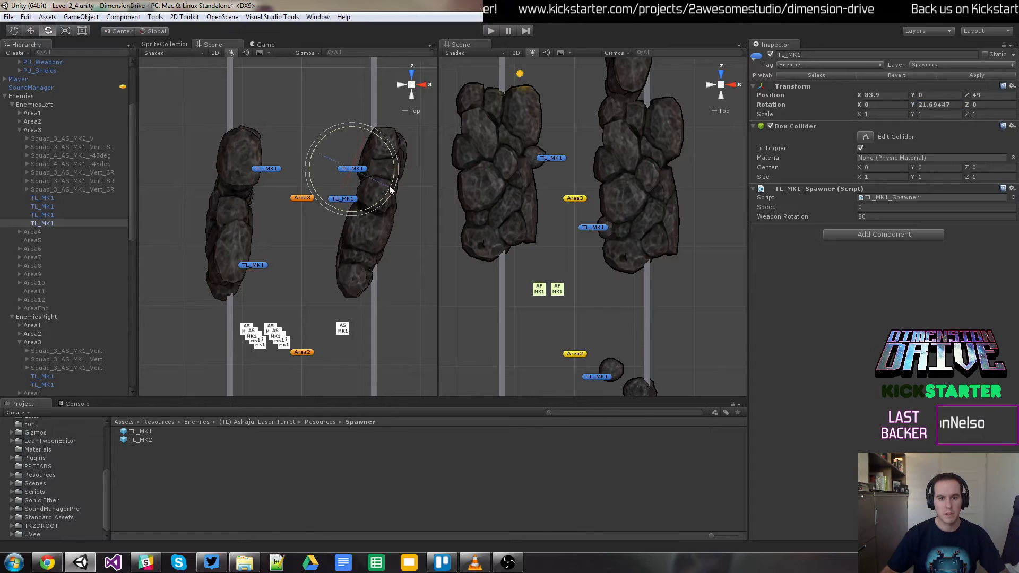
left_click_drag(393, 238, 403, 234)
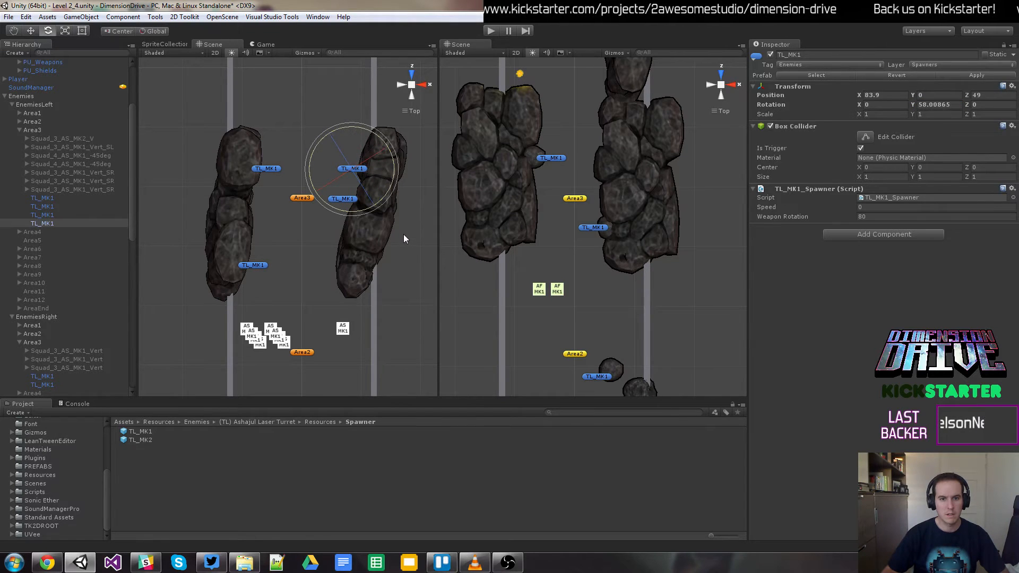
Step: Duplicate the EnemiesRight TL_MK1 spawner next to the small protruding rock and move the copy along X to 12.2
left_click(554, 158)
key("w")
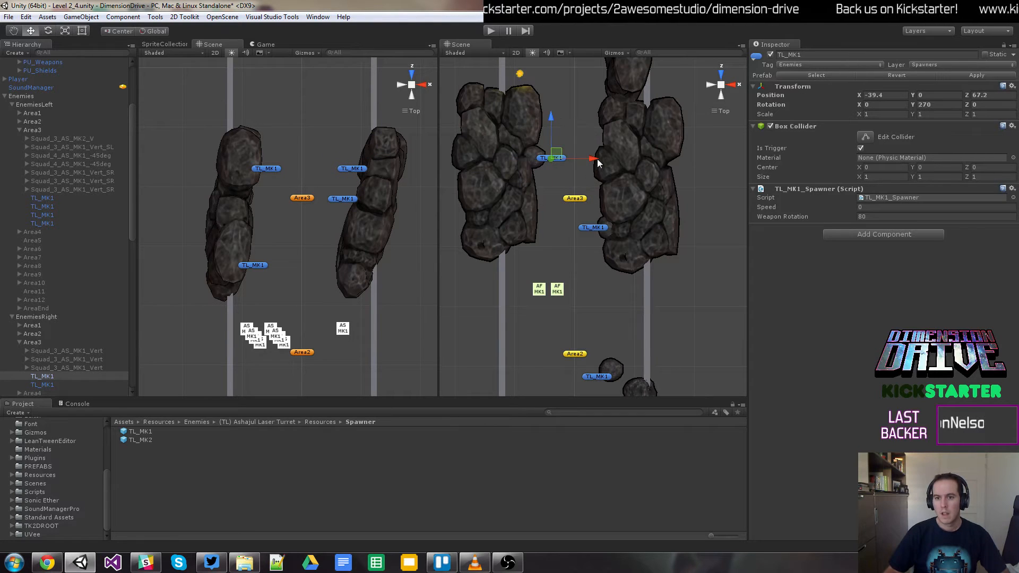
key("ctrl+d")
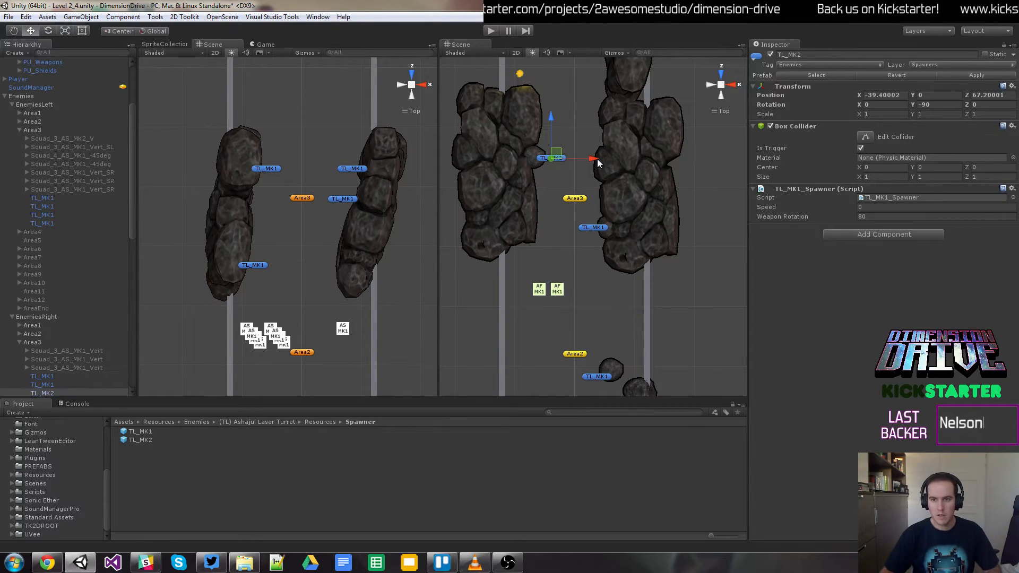
left_click_drag(593, 158, 624, 159)
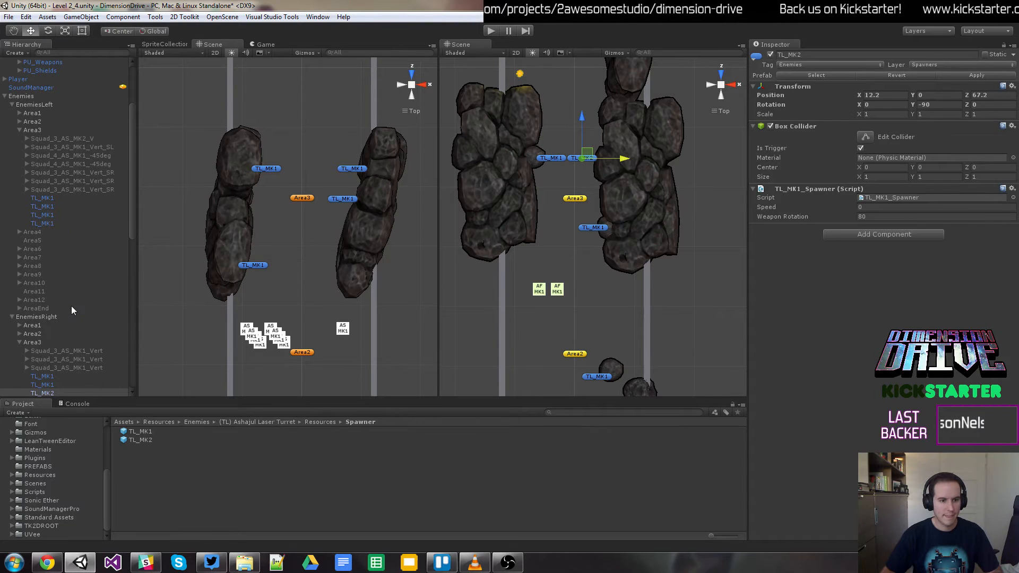
Step: Rename the duplicated turret spawner in EnemiesRight's Area3 as TL_MK1
scroll(71, 306, "down", 3)
left_click(50, 329)
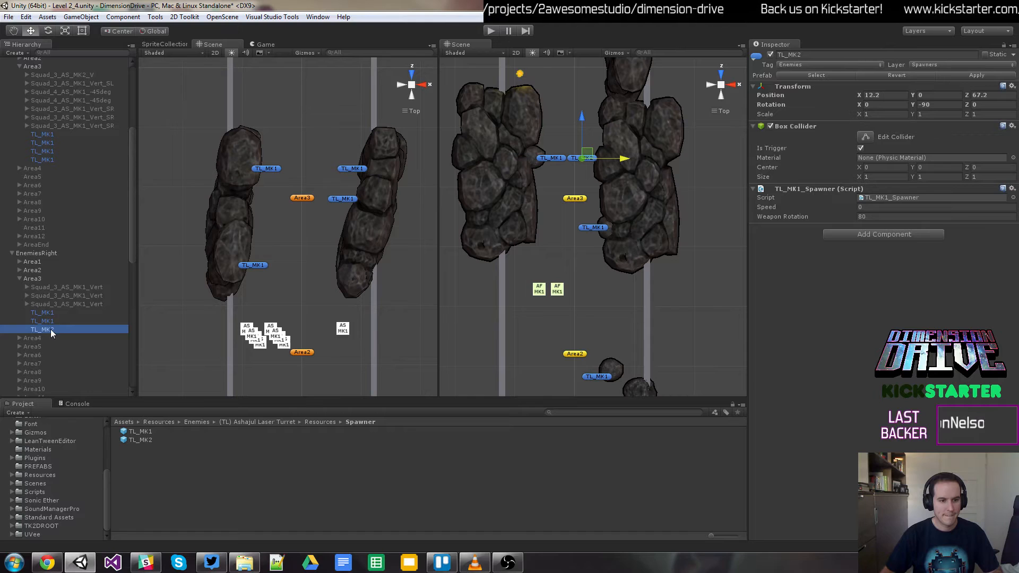
left_click(49, 329)
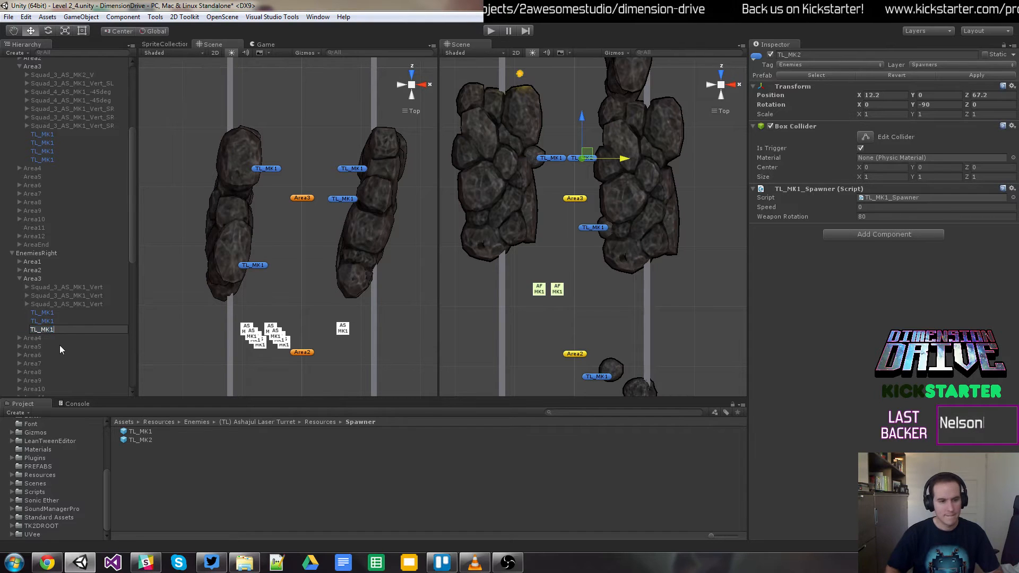
type("1")
key("Return")
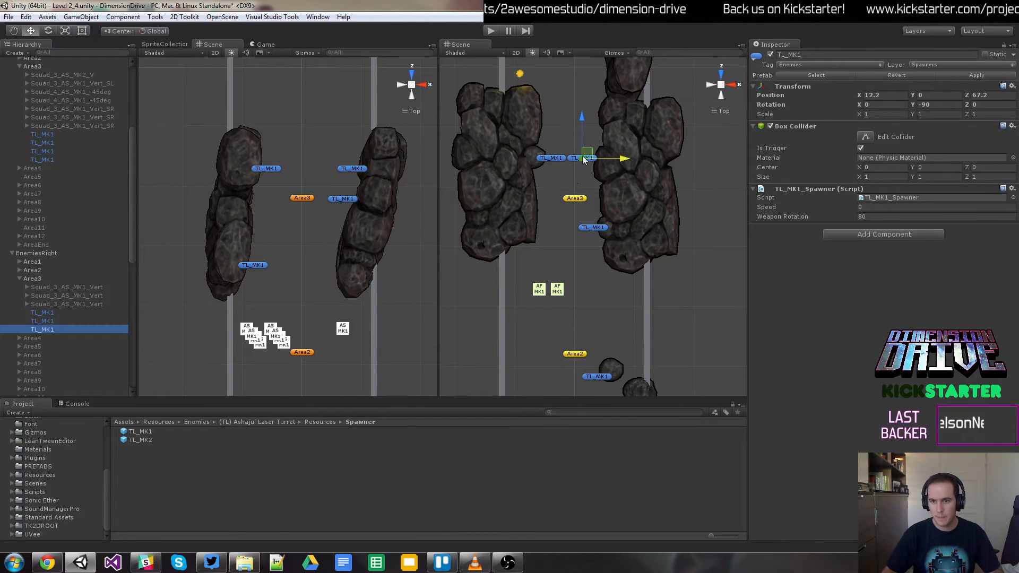
Step: Move the new EnemiesRight turret spawner to X 30, Z 135.7, and rotate it from 0 to about 28.3 degrees on Y
left_click_drag(587, 156, 596, 117)
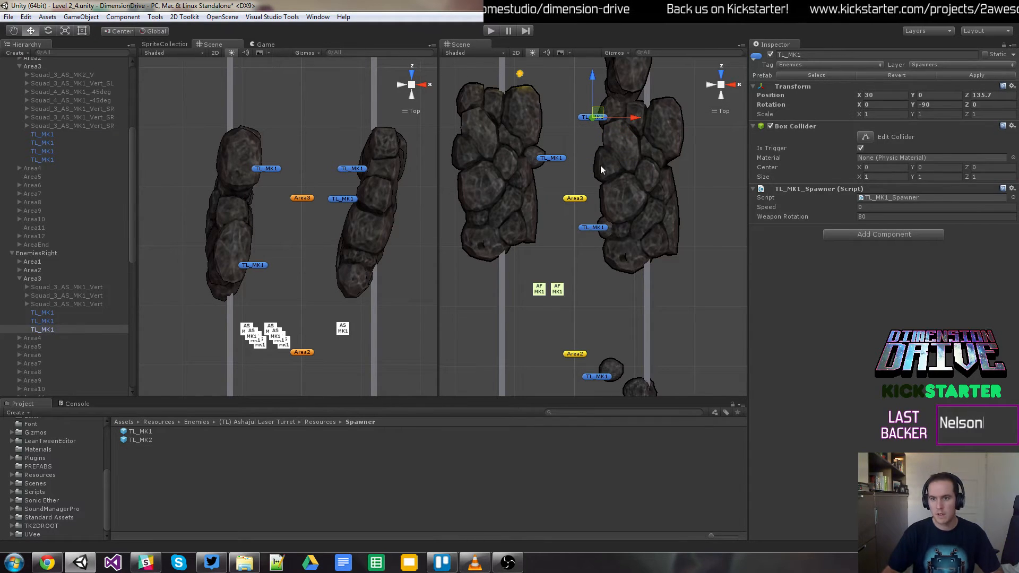
left_click(938, 104)
type("0")
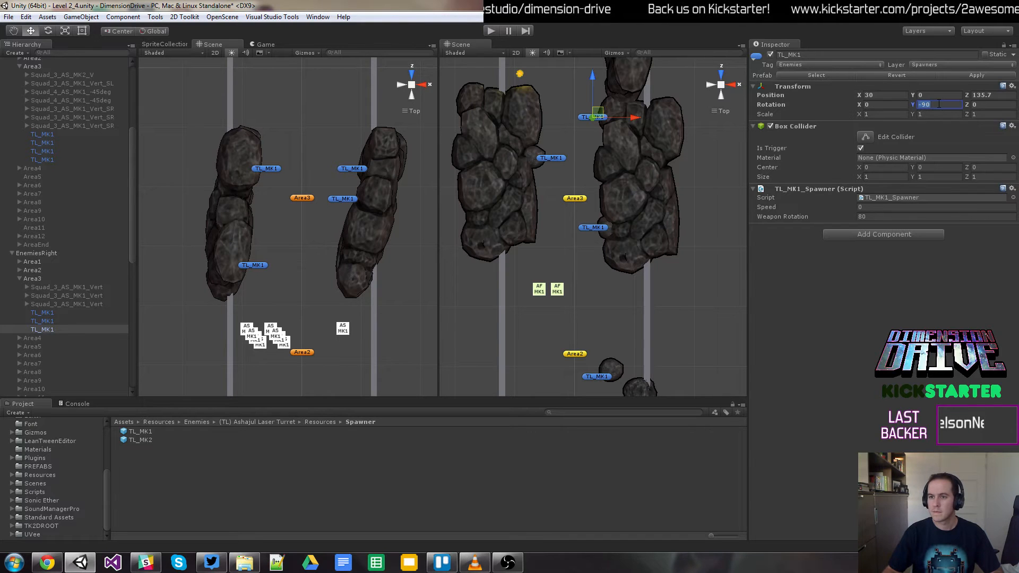
type("e")
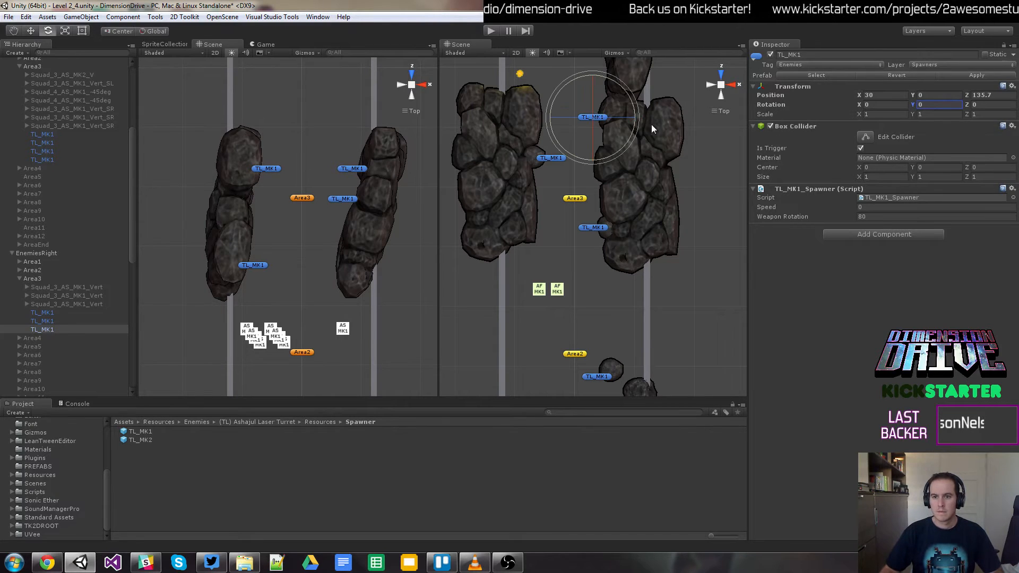
left_click_drag(624, 95, 650, 122)
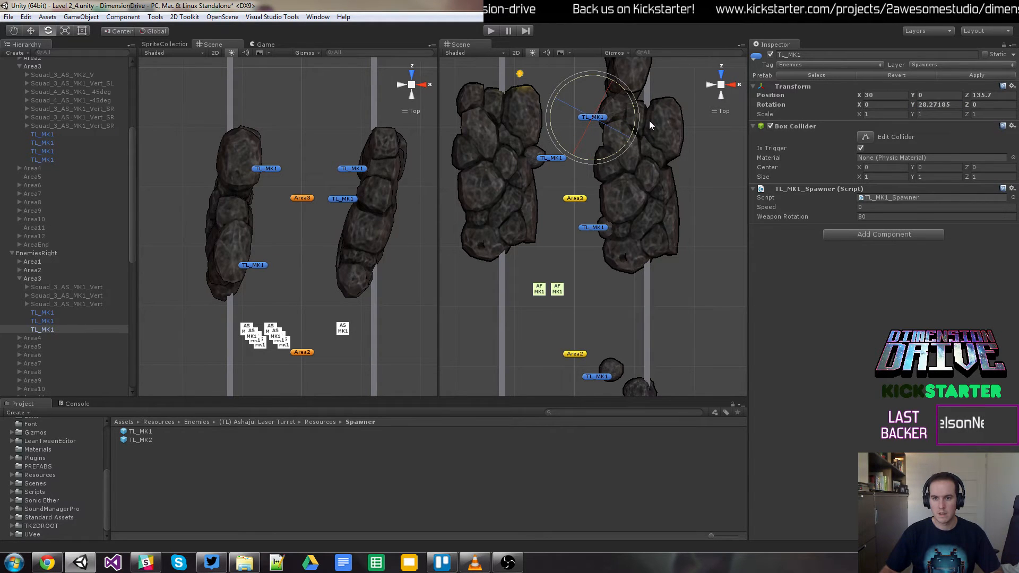
Step: Play-test Area3, switching dimensions between the lasers to check the crossed turrets and the new diagonal turret
left_click(494, 30)
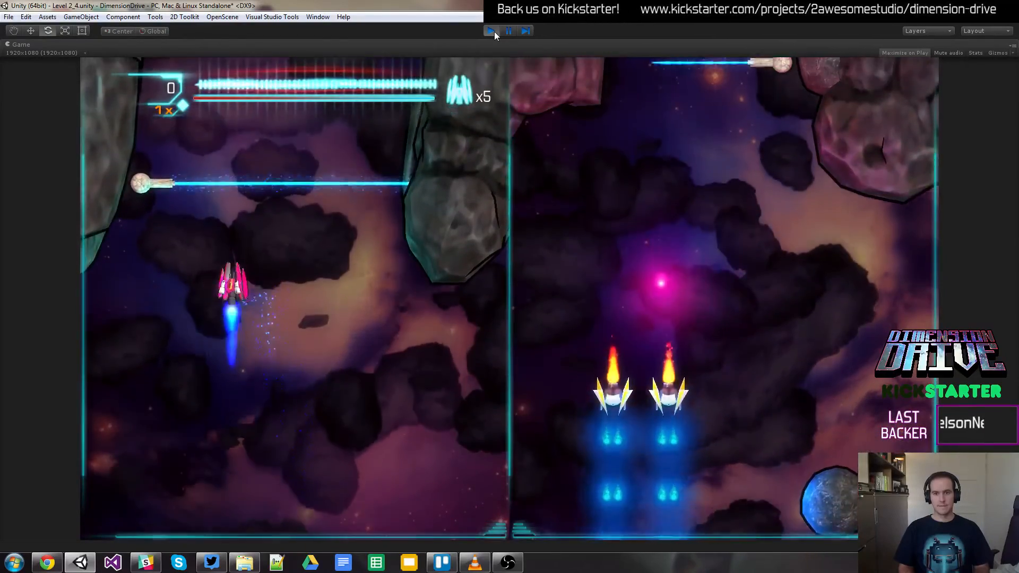
key("space")
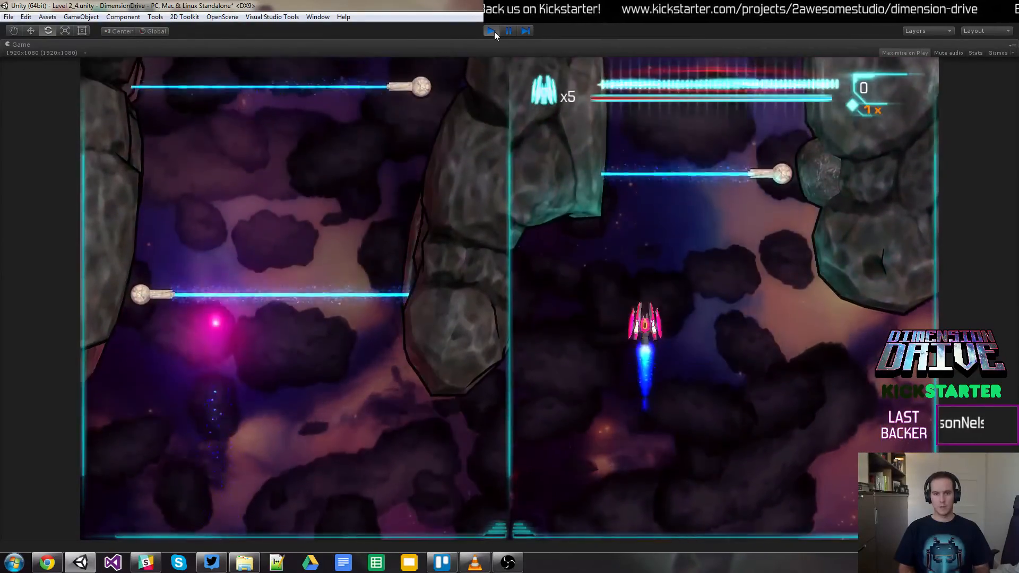
key("space")
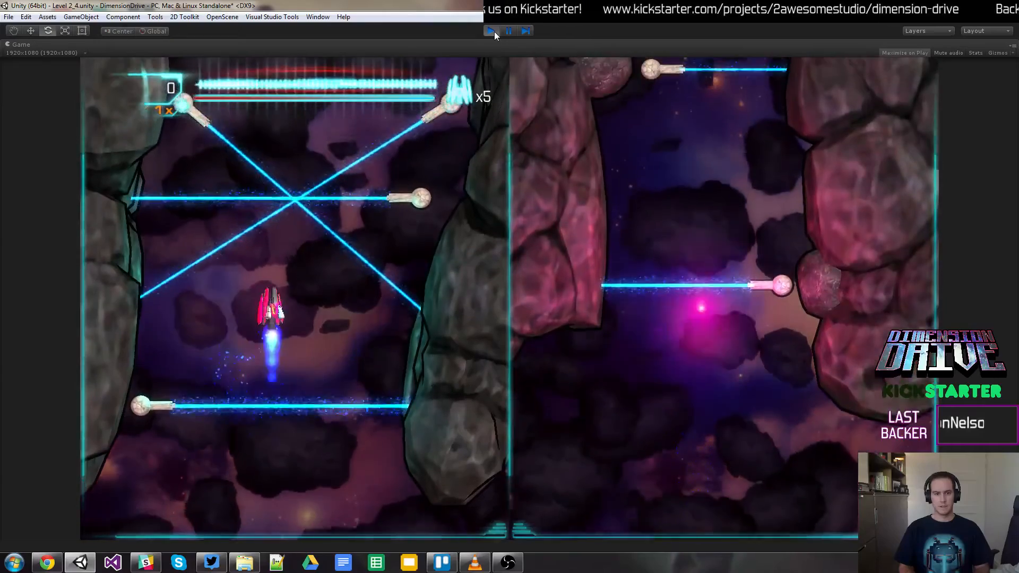
key("space")
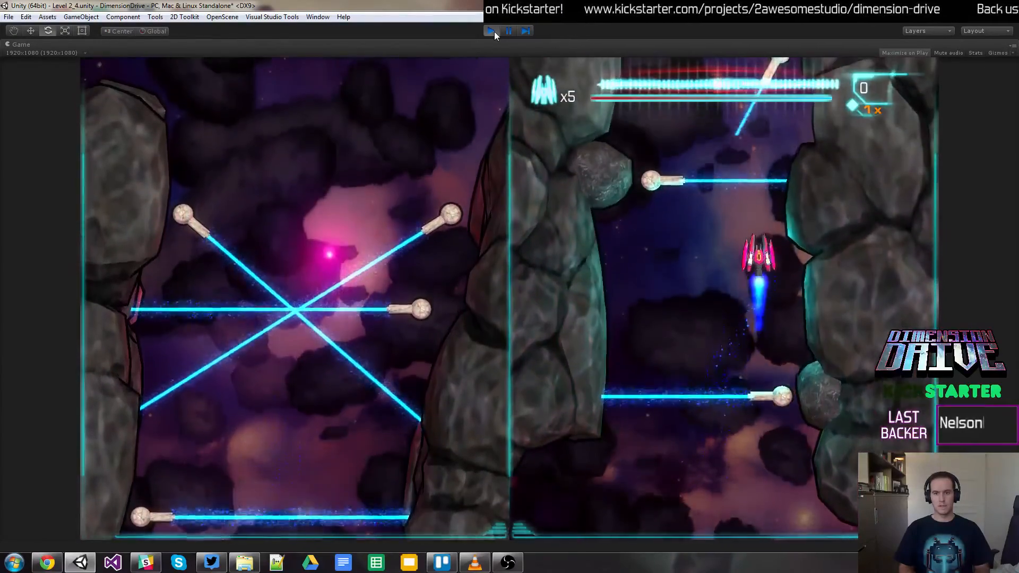
key("space")
key("Left")
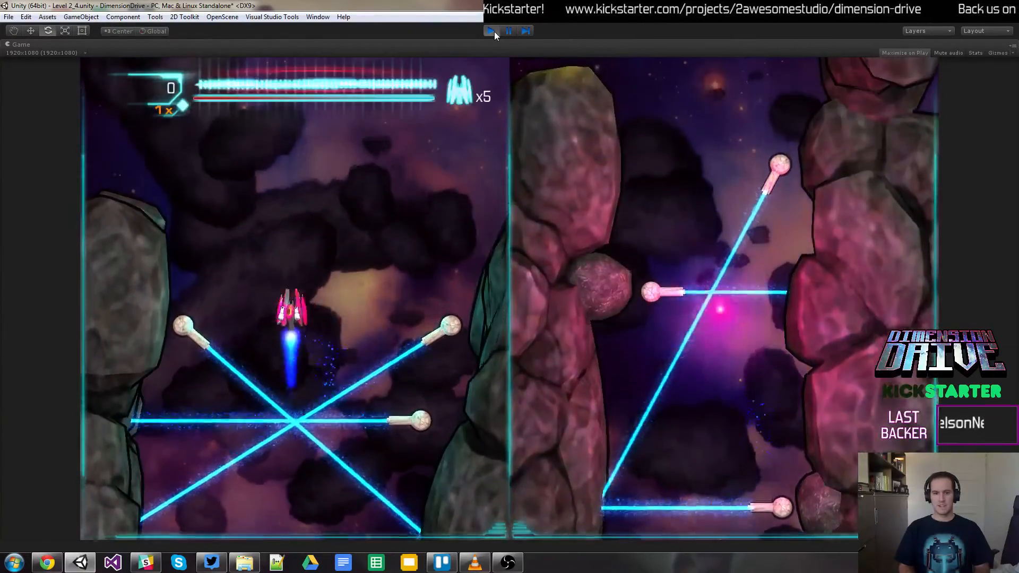
key("Up")
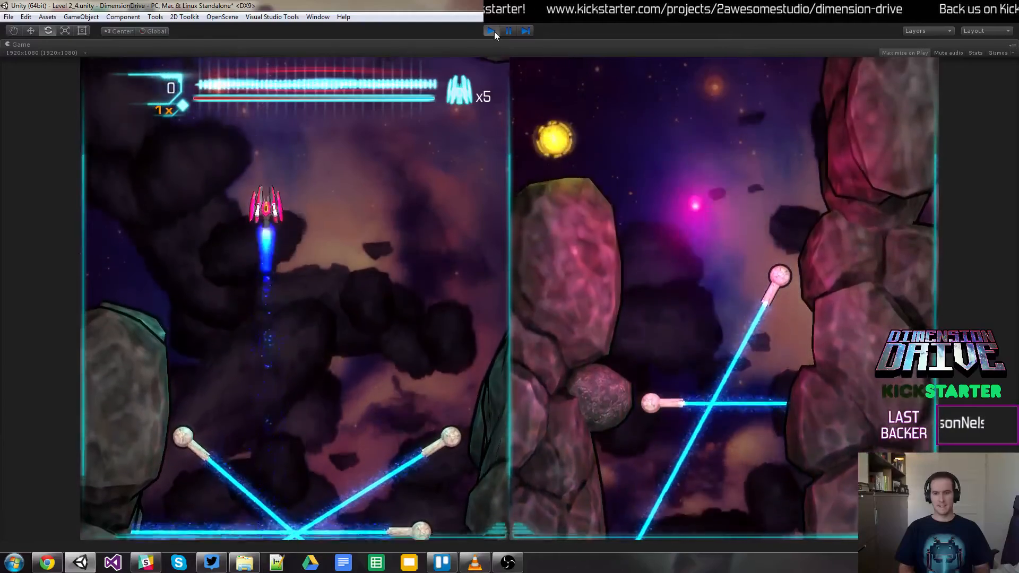
key("space")
key("Right")
key("Down")
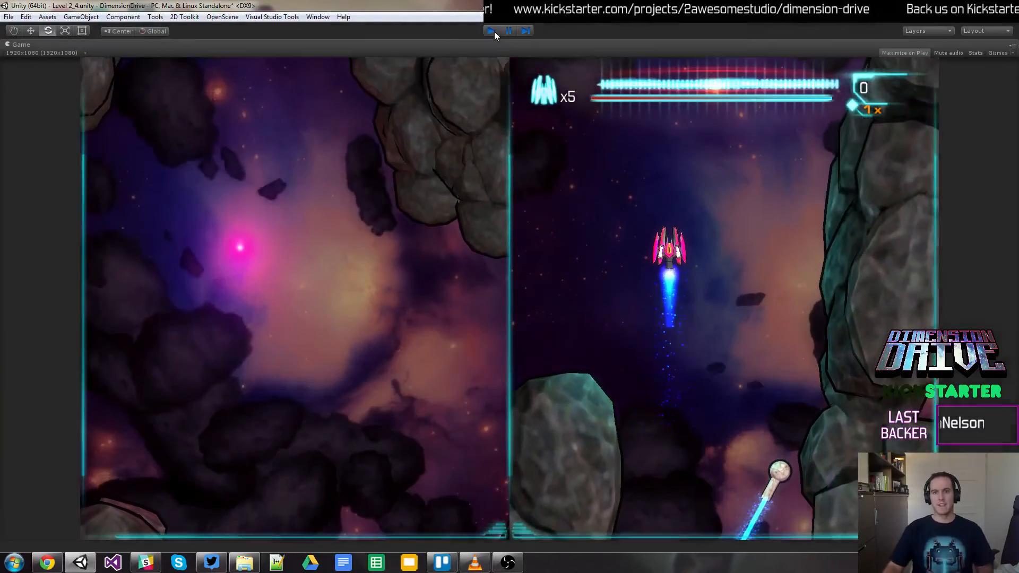
left_click(495, 31)
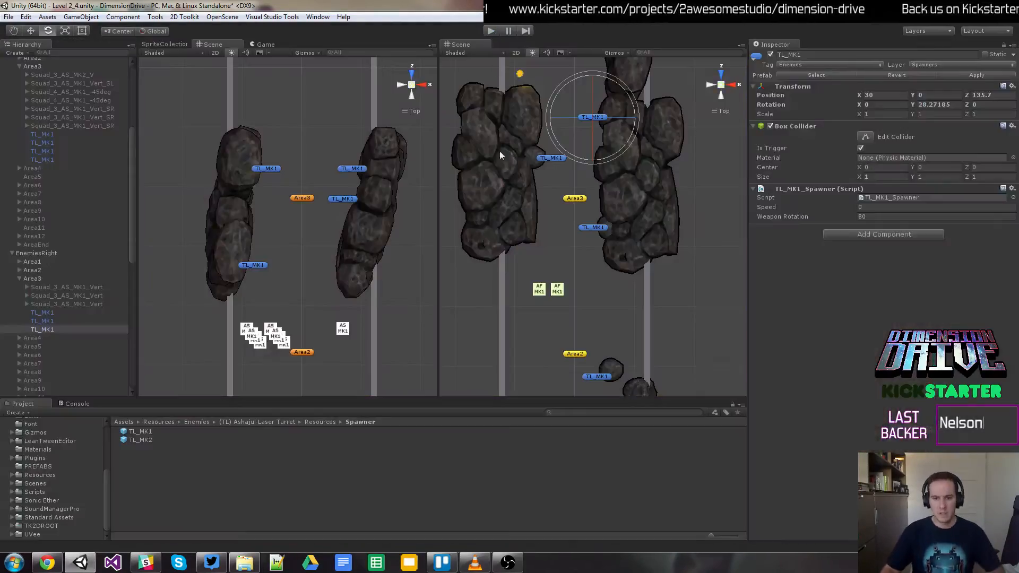
Step: Duplicate an AF_MK1 spawner from EnemiesRight's Area2, move the copy into Area3 of the hierarchy, and rename it AF_MK1
left_click(539, 291)
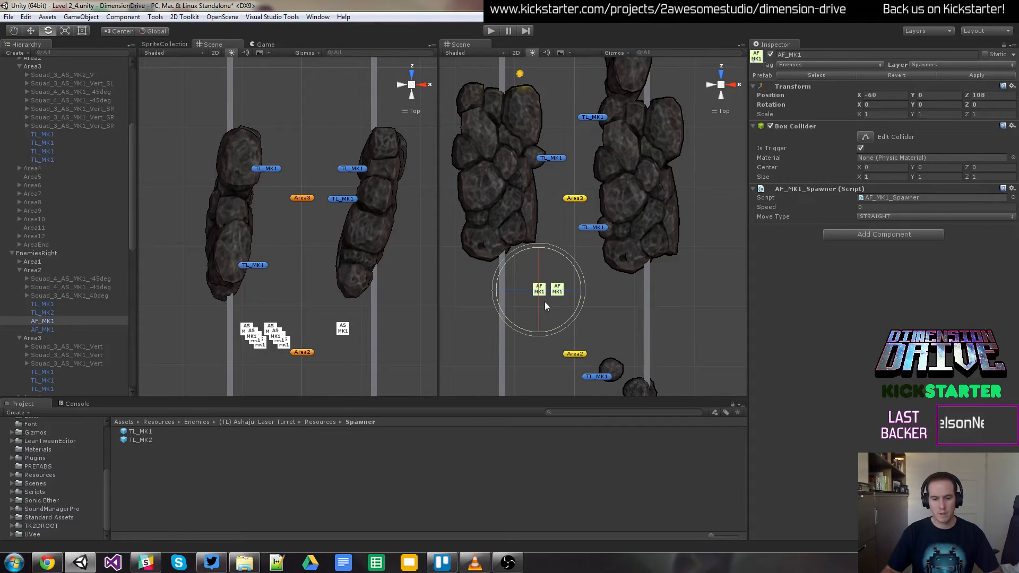
key("w")
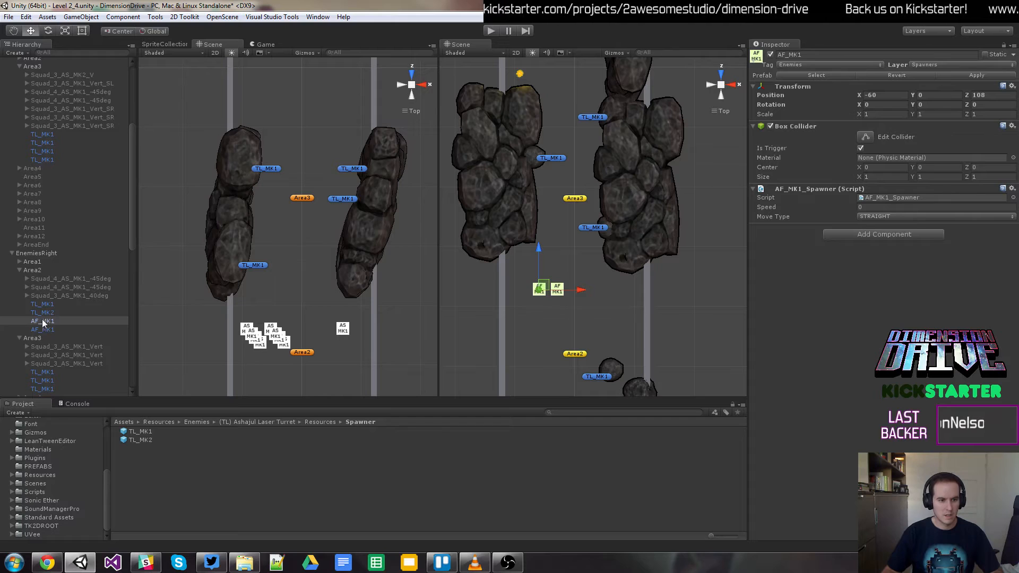
key("ctrl+d")
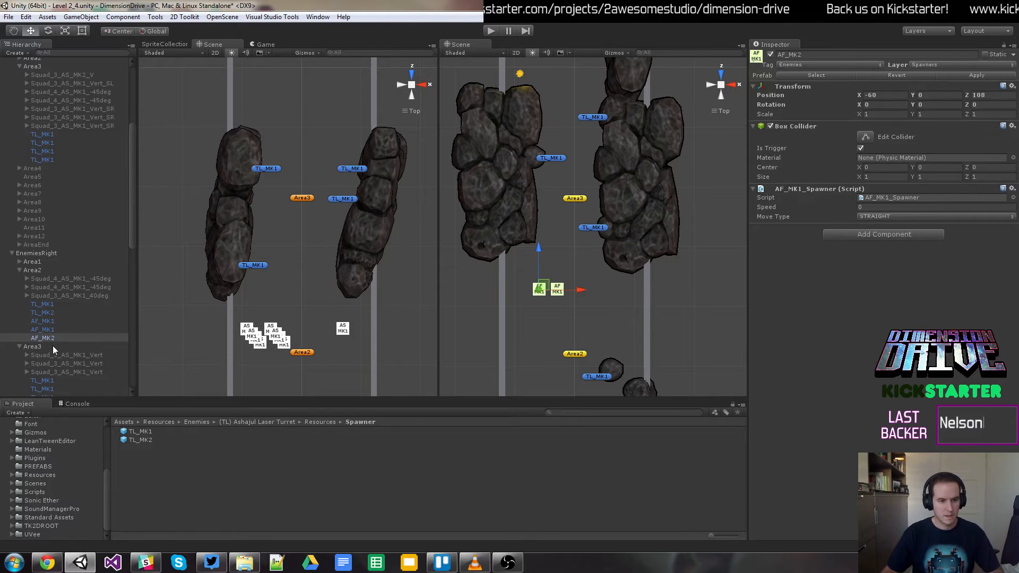
mouse_move(51, 338)
left_mouse_down()
mouse_move(42, 270)
mouse_move(50, 348)
left_mouse_up()
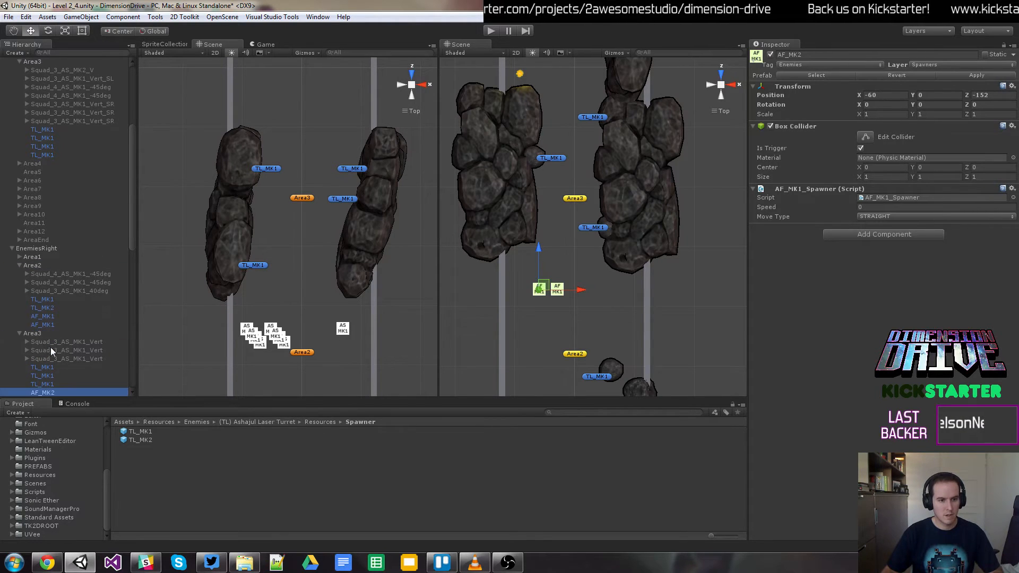
scroll(74, 349, "down", 3)
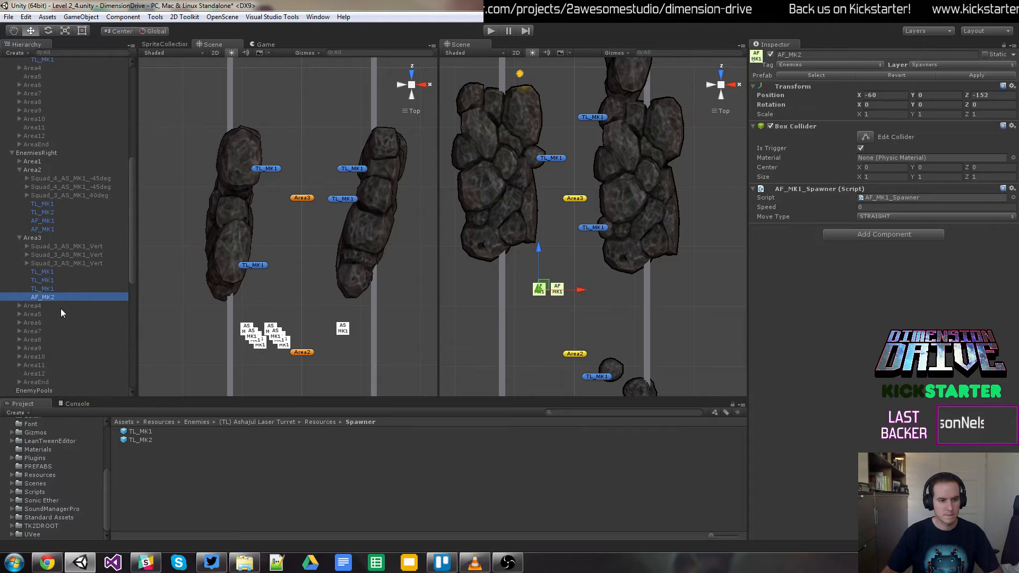
left_click(53, 295)
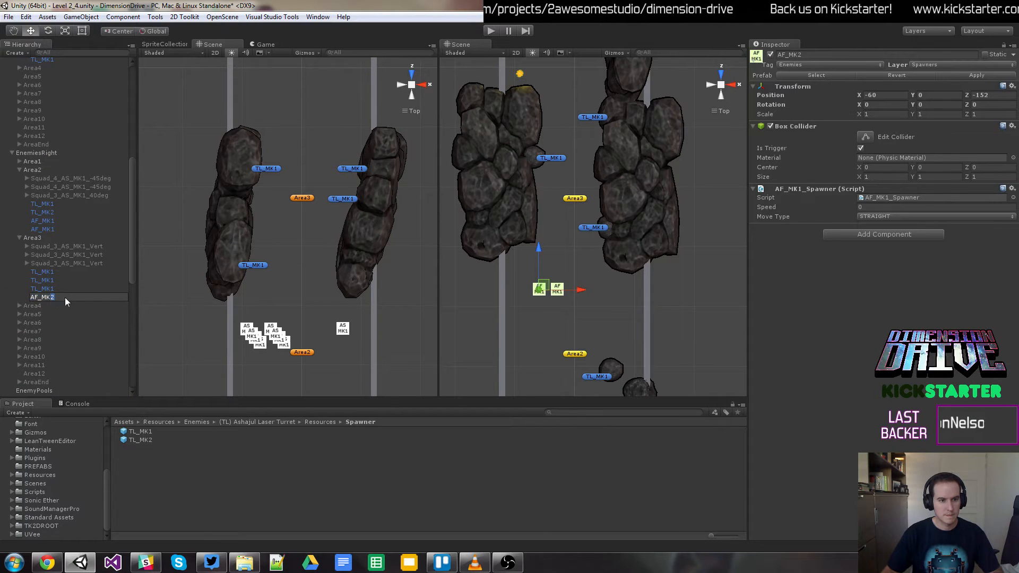
type("1")
key("Return")
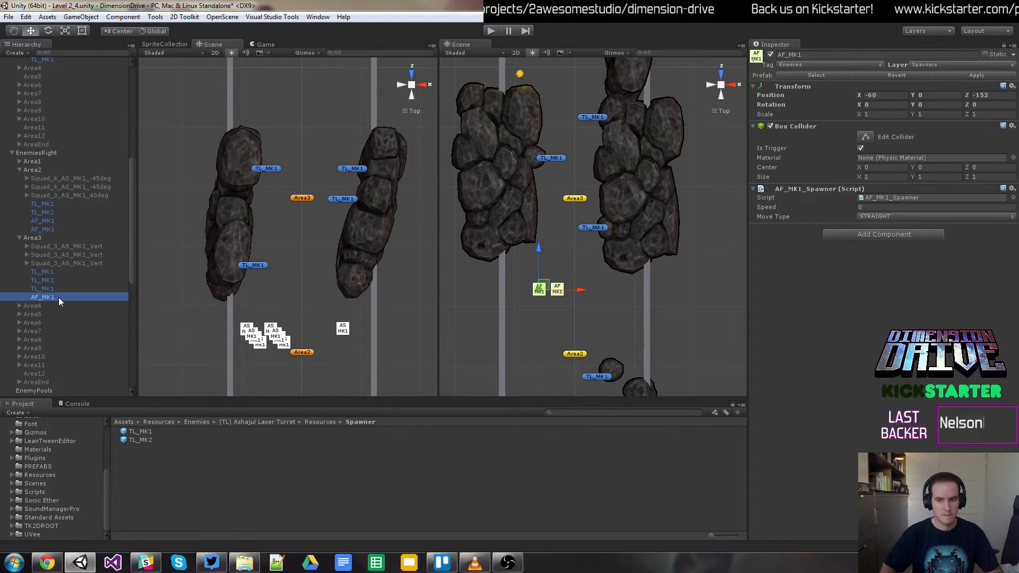
Step: Duplicate the AF_MK1 spawner in EnemiesRight's Area3, name the copy AF_MK1, and move it into EnemiesLeft's Area3
key("ctrl+d")
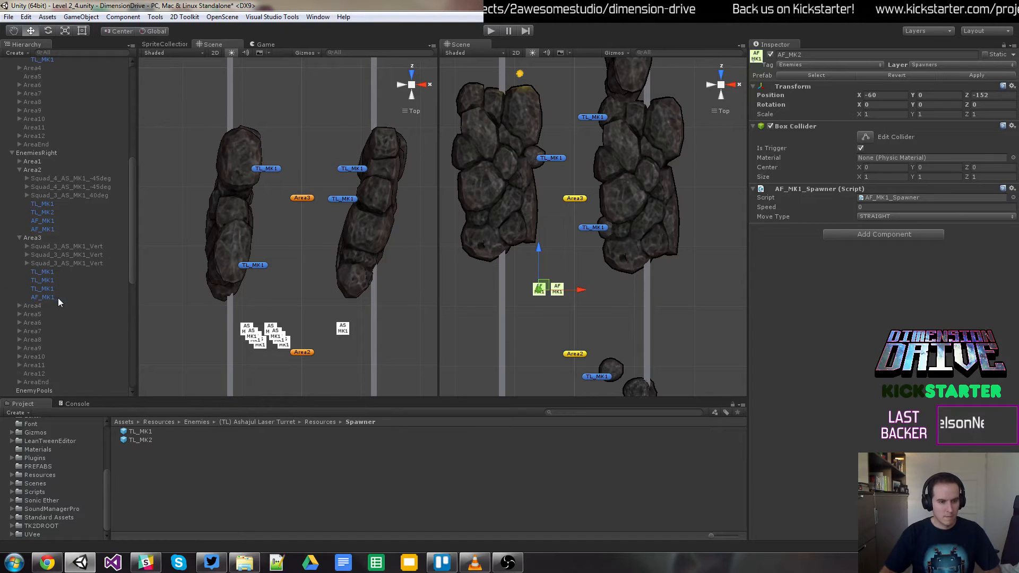
left_click(53, 307)
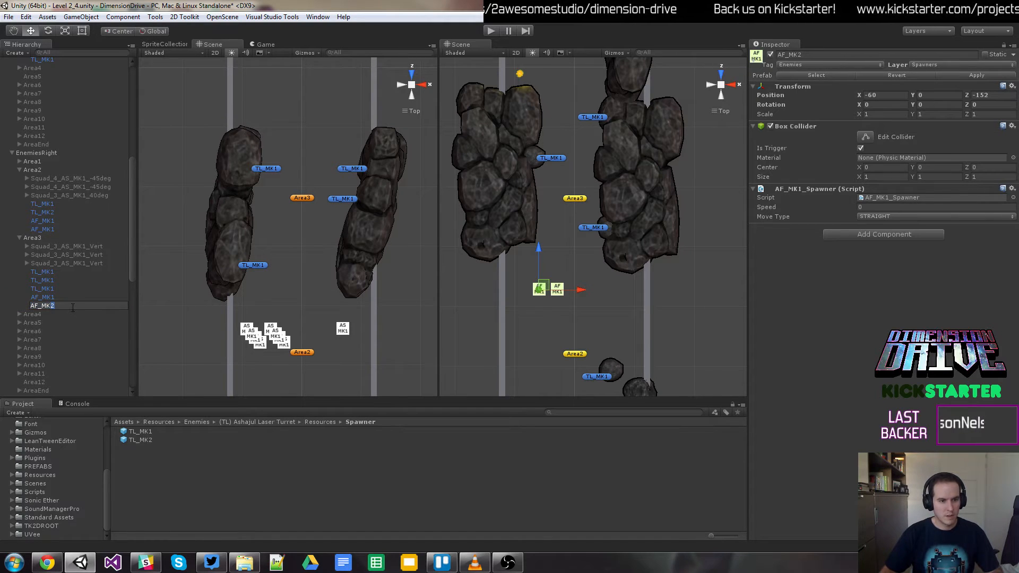
type("1")
key("Return")
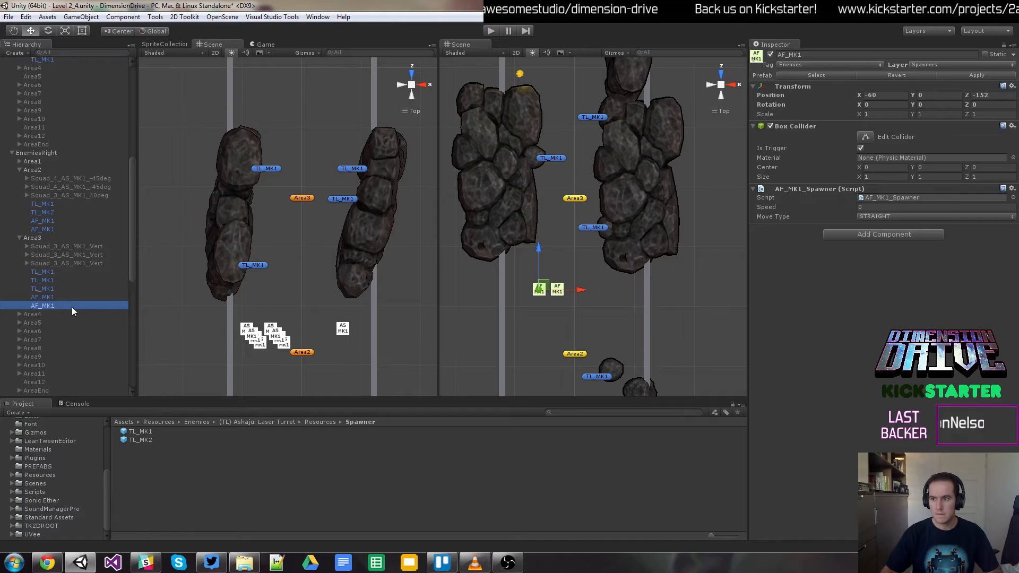
left_click_drag(57, 307, 59, 117)
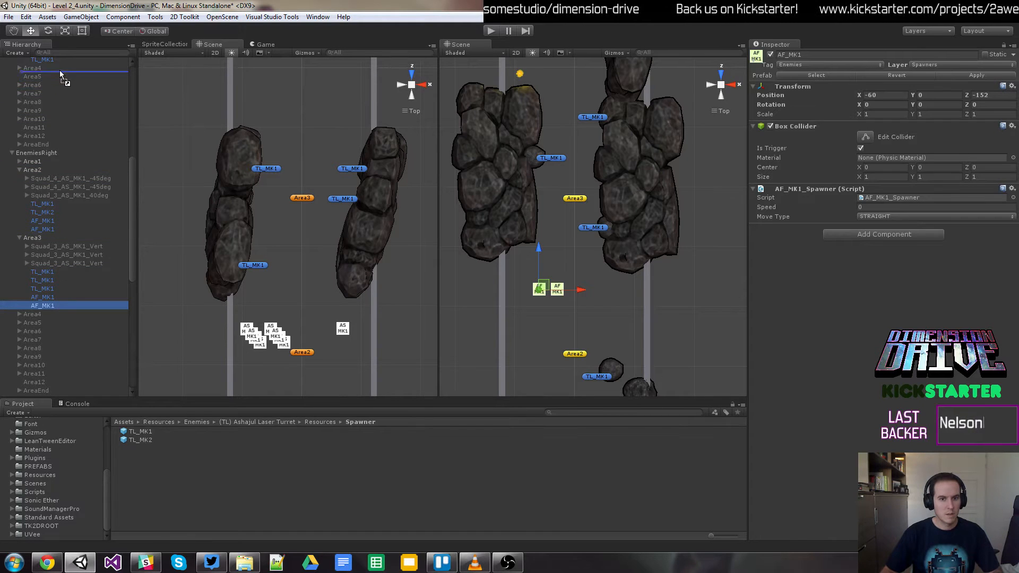
left_click_drag(59, 73, 54, 137)
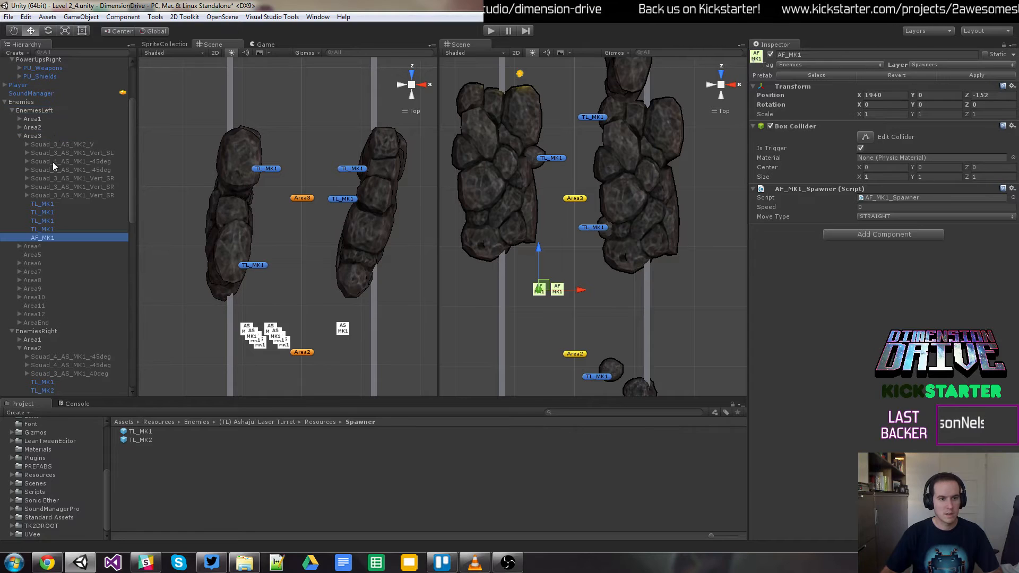
Step: Place the new EnemiesLeft AF_MK1 spawner between the asteroid walls just above the Area3 marker, at X 4.5, Z 45.1
left_click(898, 94)
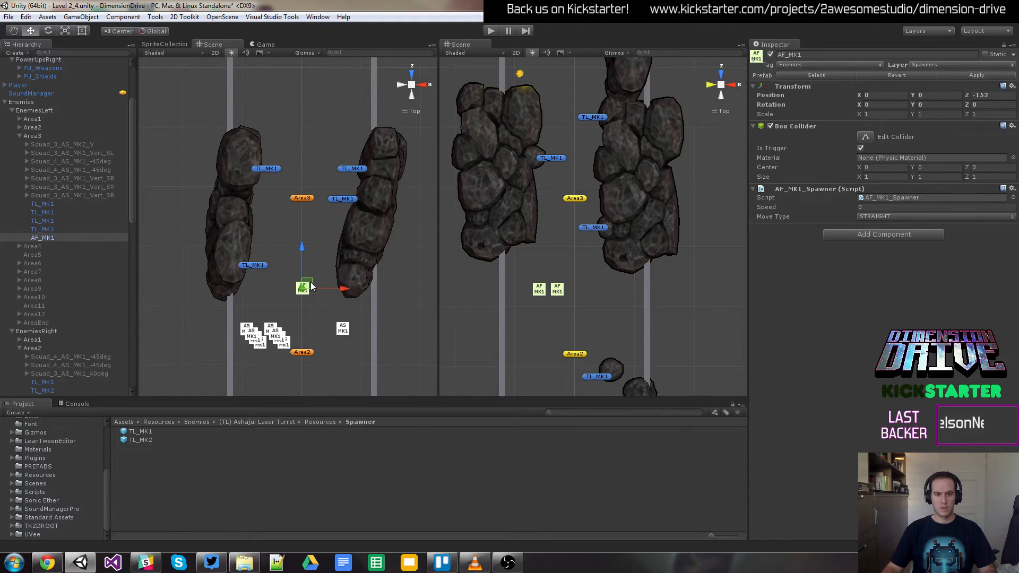
left_click_drag(313, 287, 313, 225)
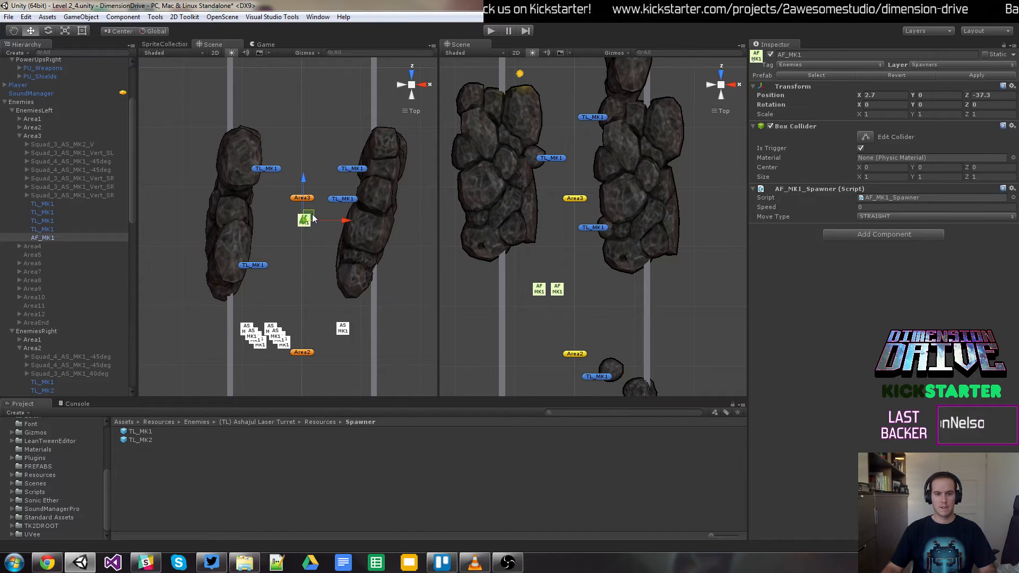
left_click_drag(309, 218, 281, 219)
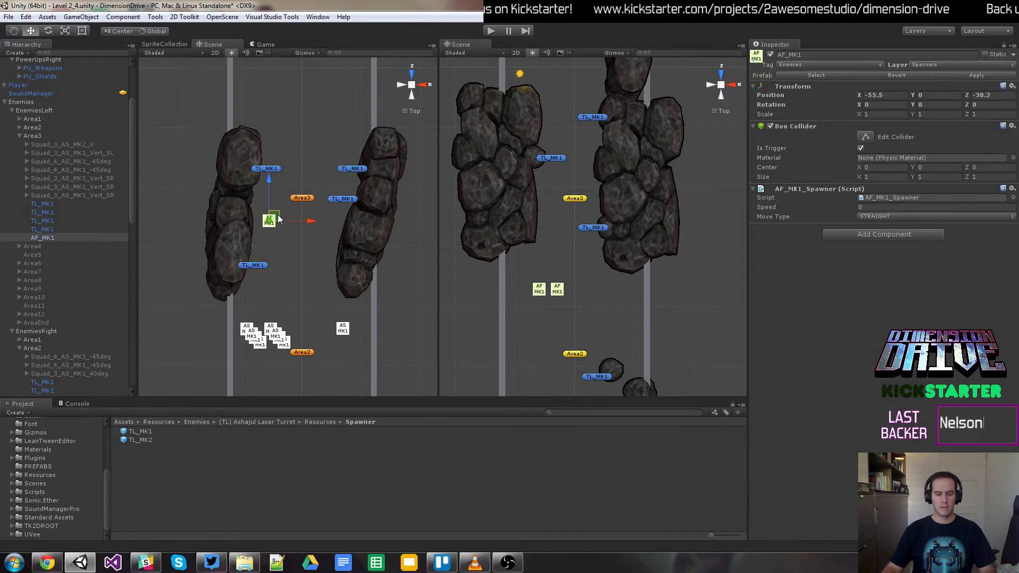
mouse_move(311, 183)
left_mouse_down()
mouse_move(310, 155)
mouse_move(311, 183)
left_mouse_up()
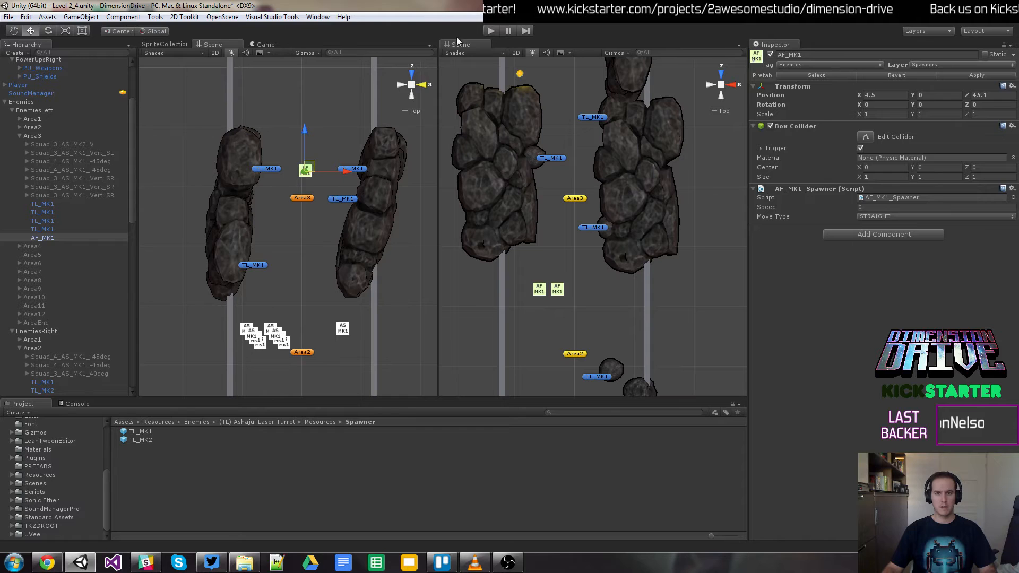
left_click(494, 33)
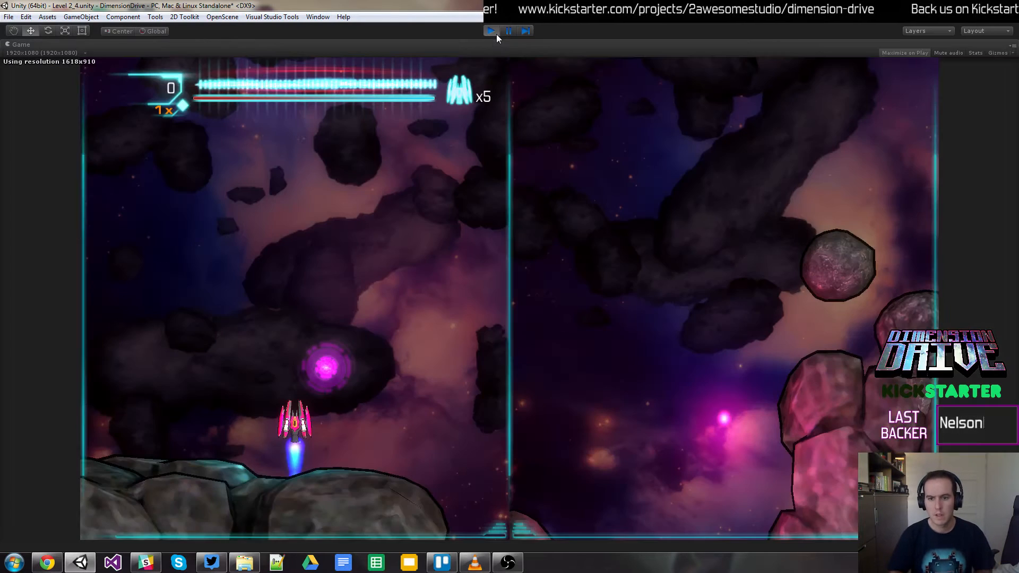
left_click(491, 32)
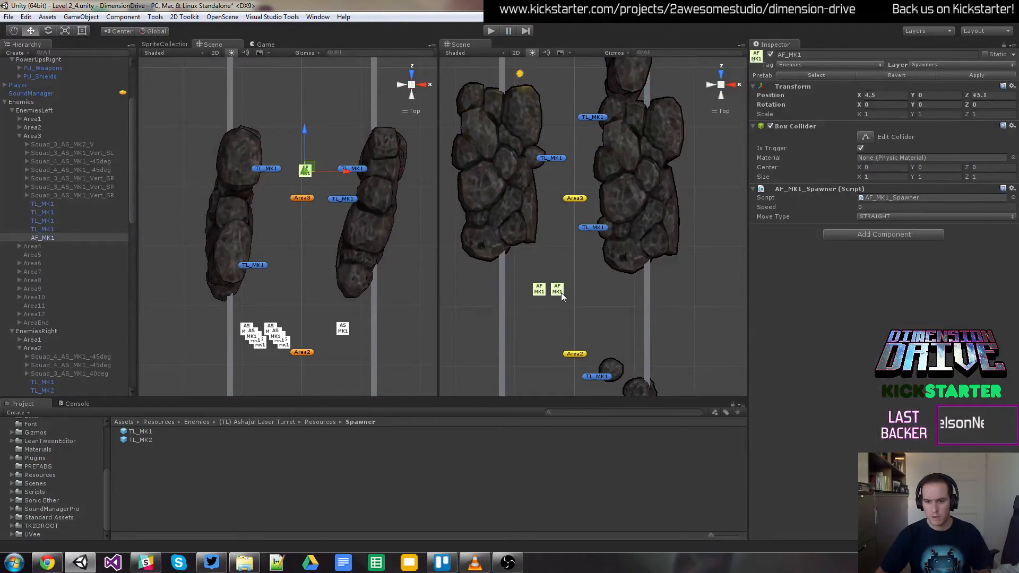
Step: Move the AF_MK1 spawner in EnemiesRight's Area3 to X -4, Z 36.6, just above the Area3 marker
scroll(50, 268, "down", 10)
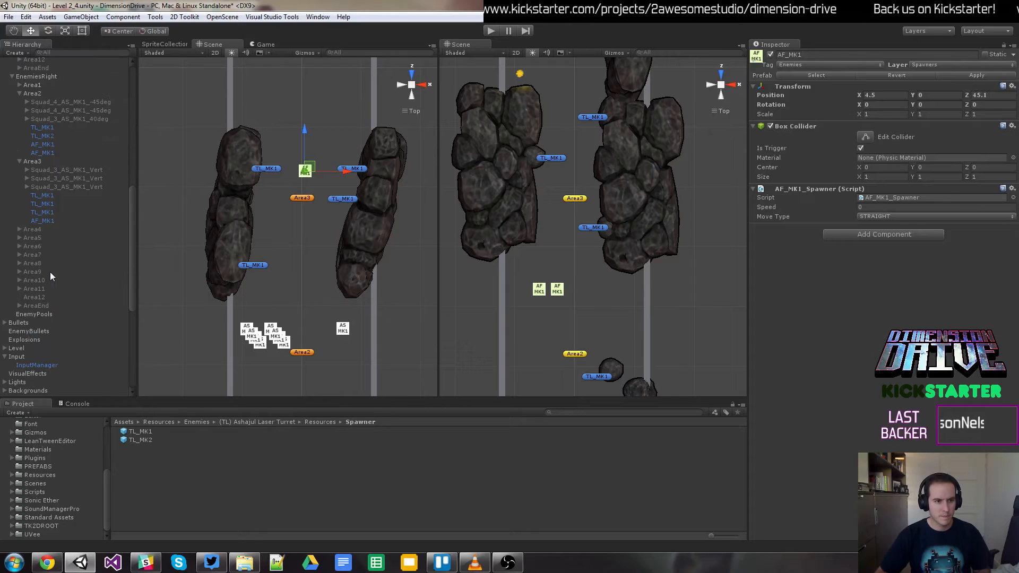
left_click(42, 220)
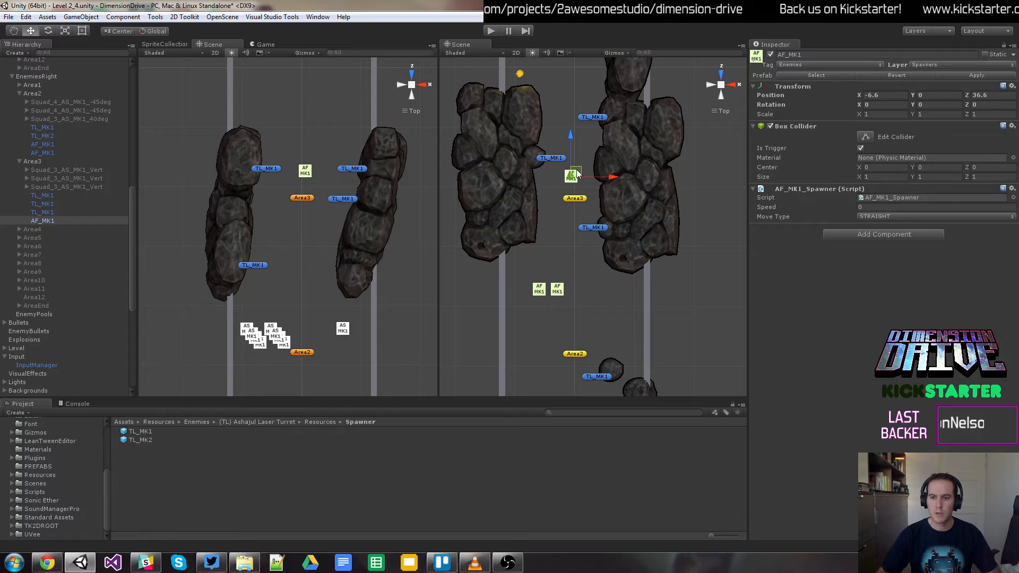
Step: Play-test the level up to the Area3 lasers, switching dimensions to check when the new AF_MK1 enemies appear on both sides
left_click(494, 30)
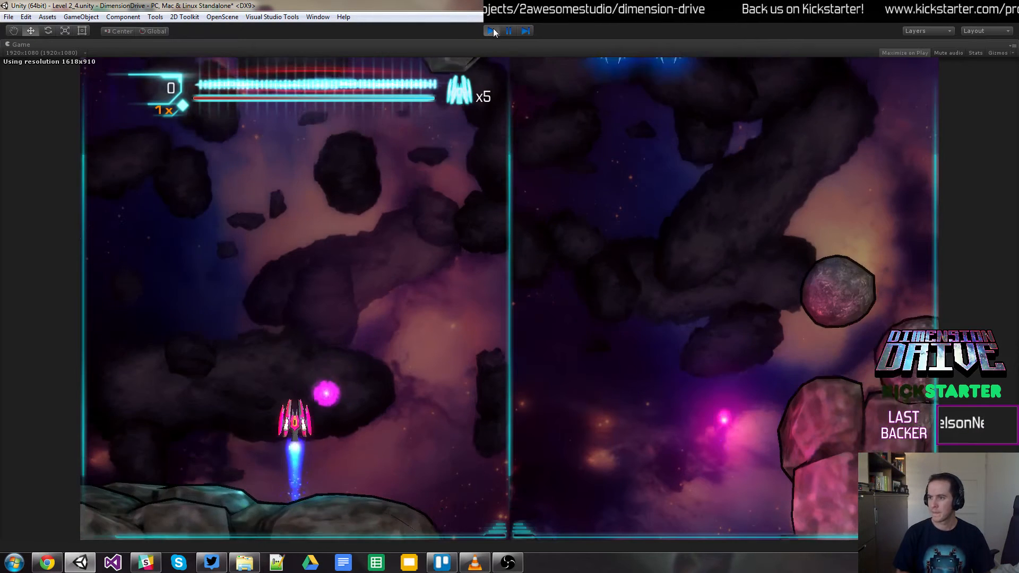
key("space")
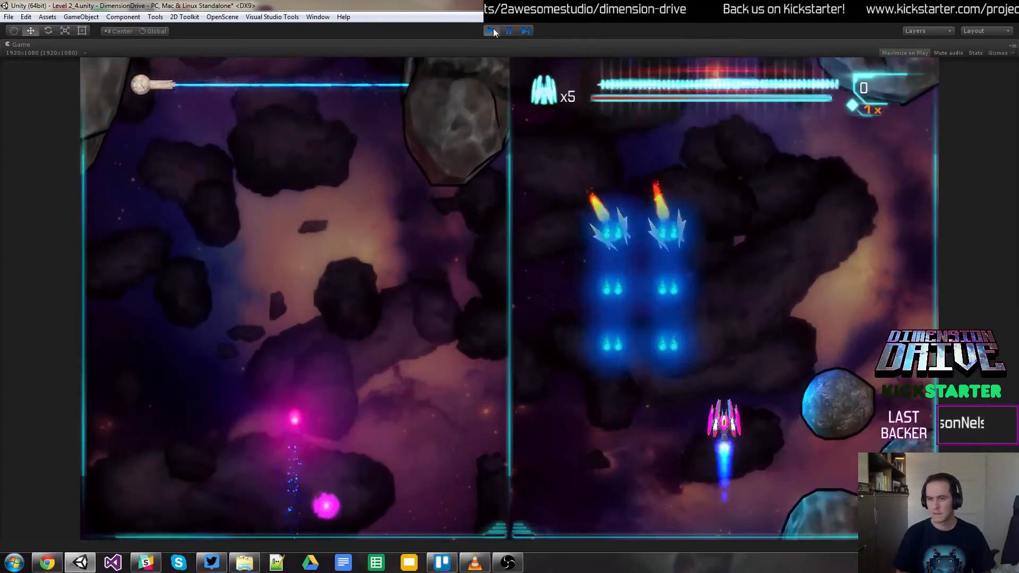
key("Left")
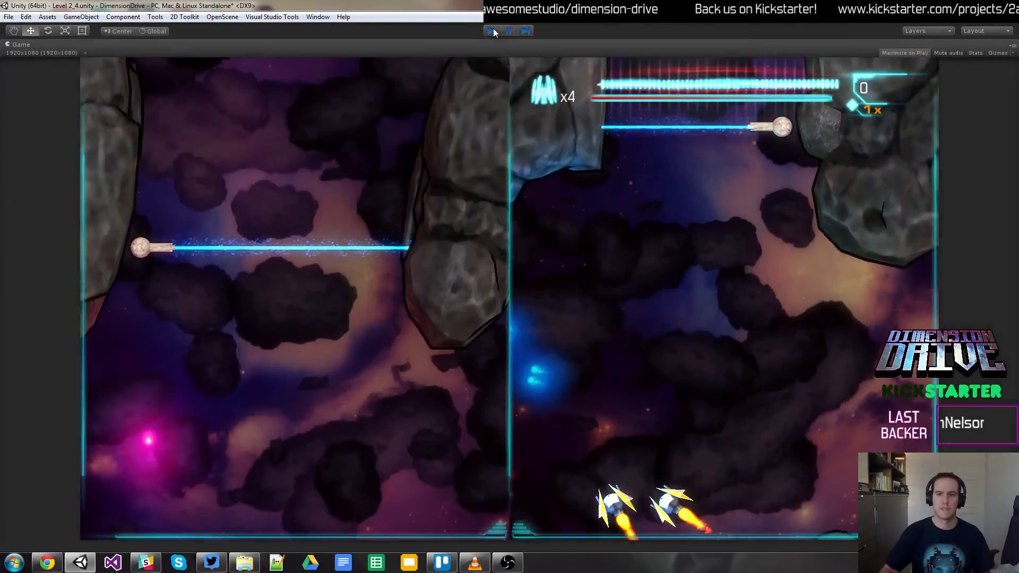
left_click(492, 31)
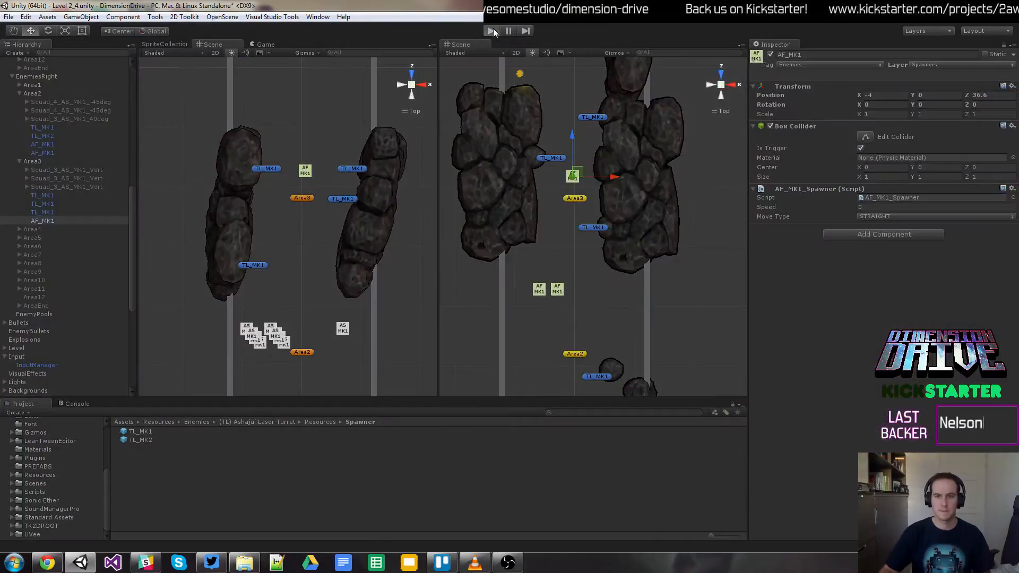
left_click(493, 31)
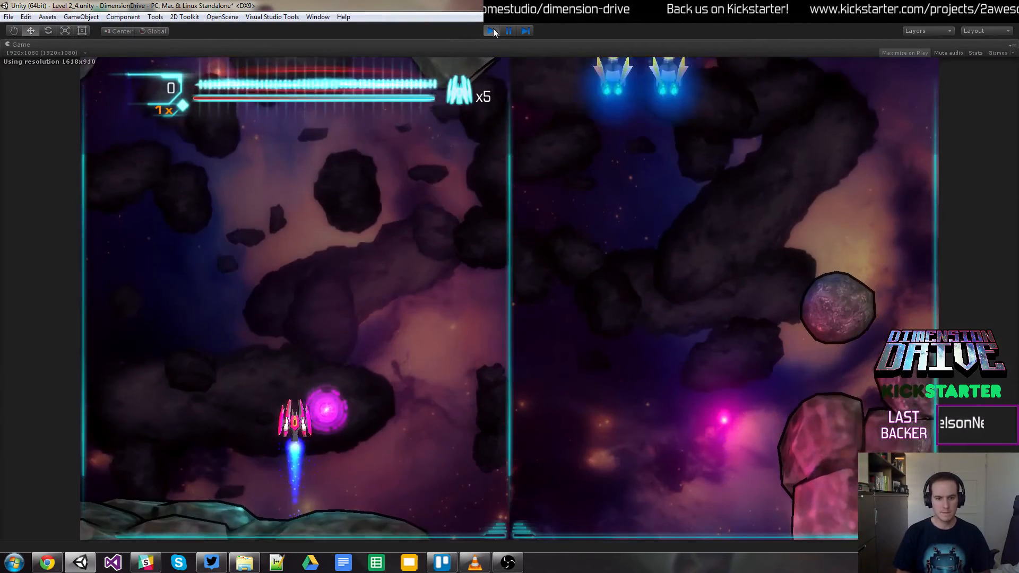
key("Up")
key("Left")
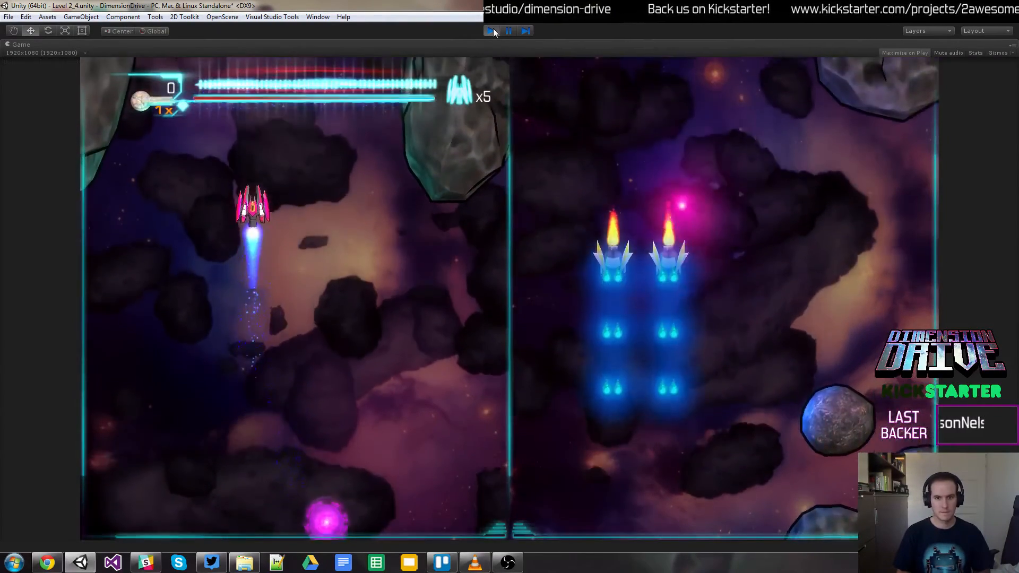
key("Left")
key("Down")
key("space")
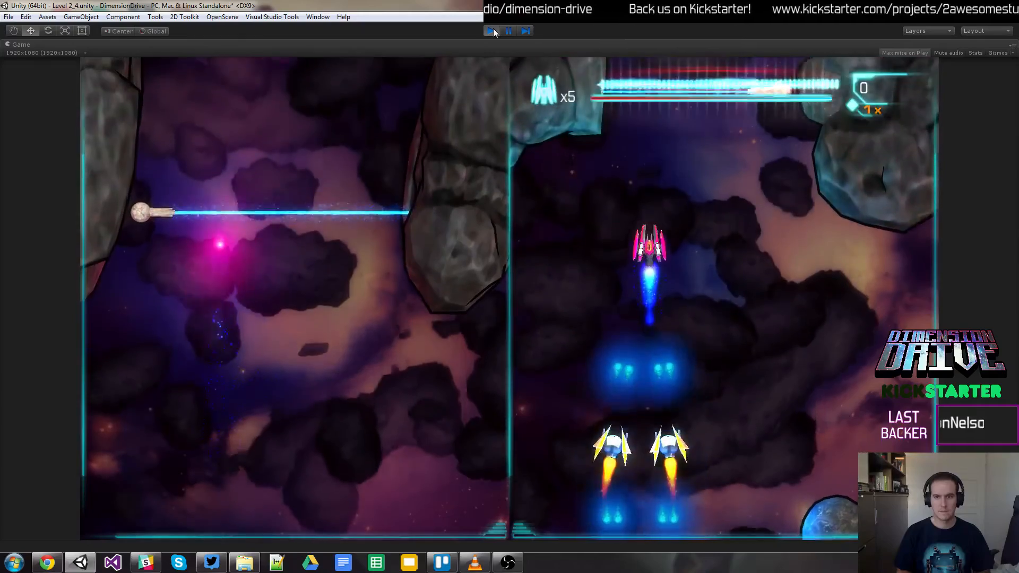
key("Right")
key("Up")
key("space")
key("Left")
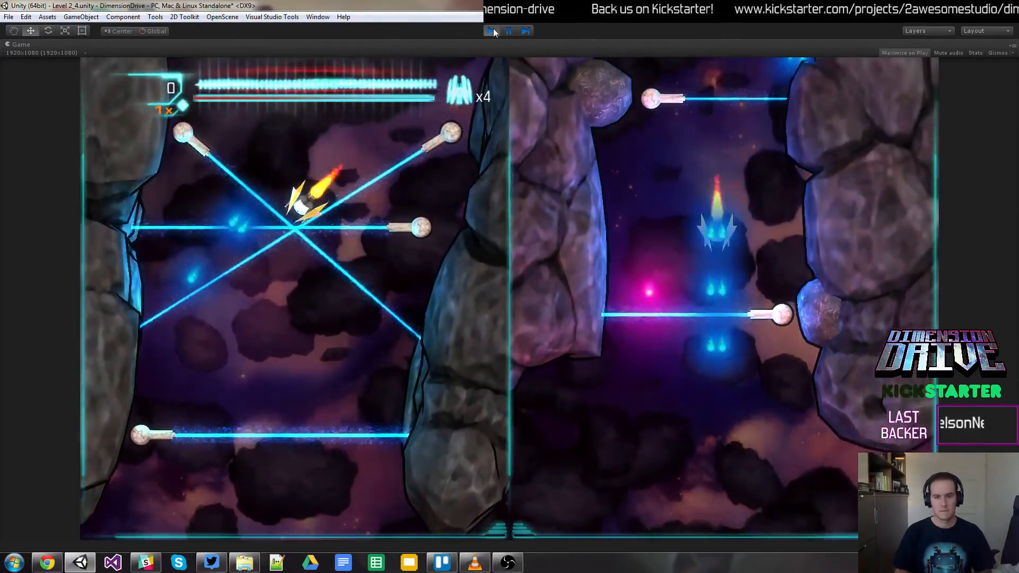
left_click(493, 31)
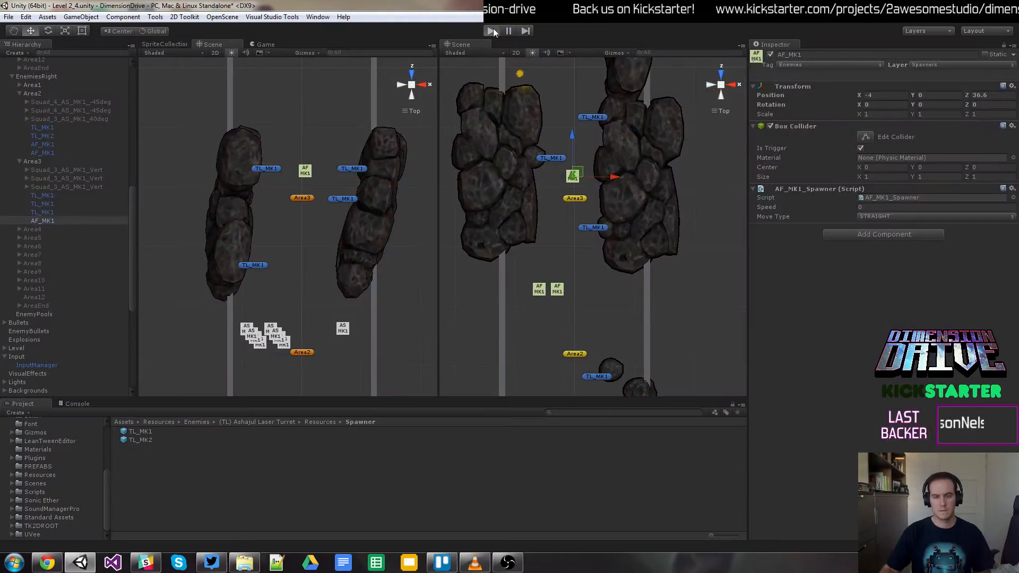
left_click(493, 30)
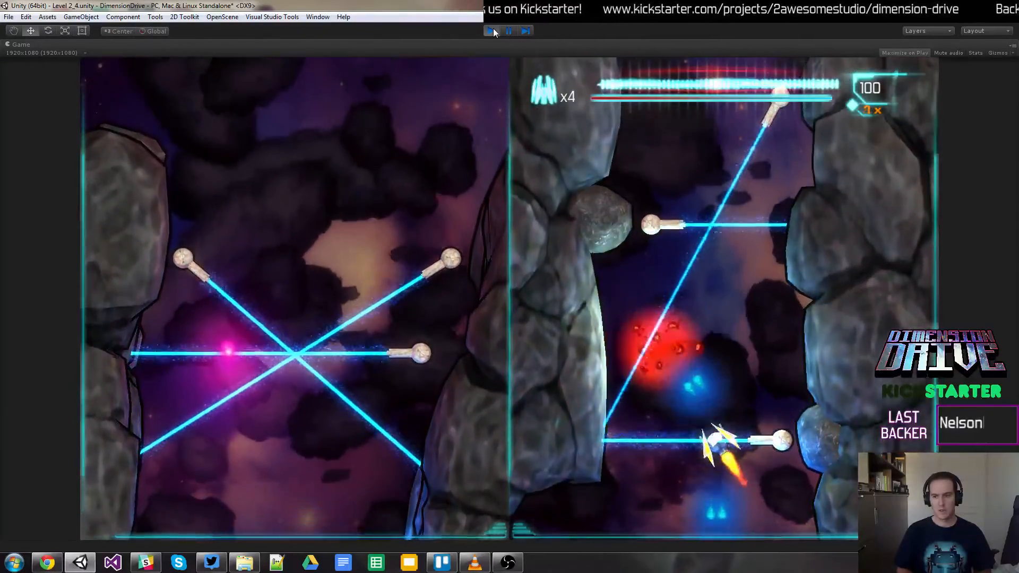
Step: End the play-test, then move EnemiesRight's Area3 AF_MK1 spawner to X -37.8, Z 144.2 and the EnemiesLeft one to Z 98.8
left_click(493, 30)
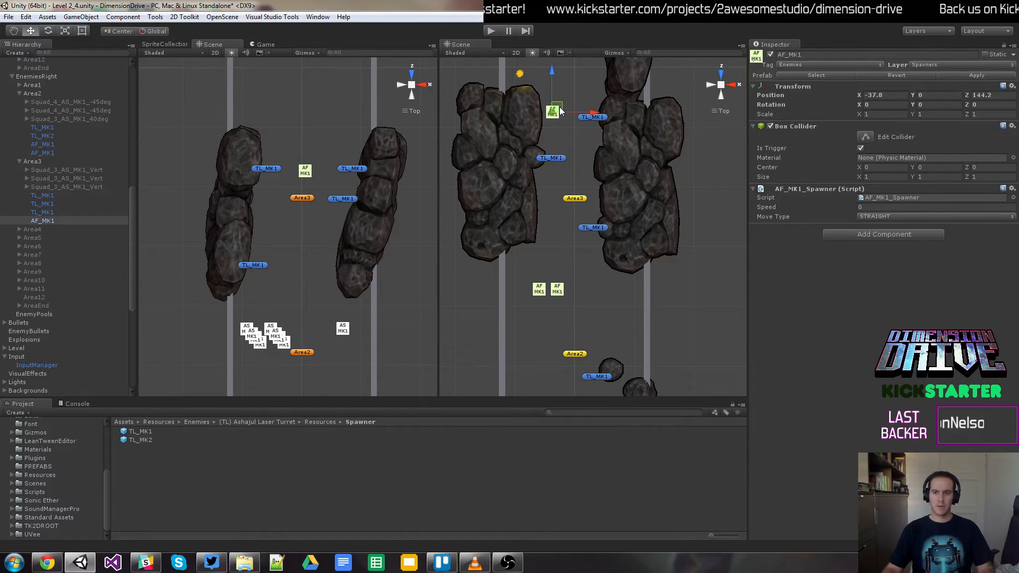
left_click(305, 170)
left_click_drag(304, 132, 304, 100)
Step: Play-test through Area3 with the repositioned AF_MK1 spawners, dodging the lasers and switching dimensions to check the enemies' timing
left_click(490, 32)
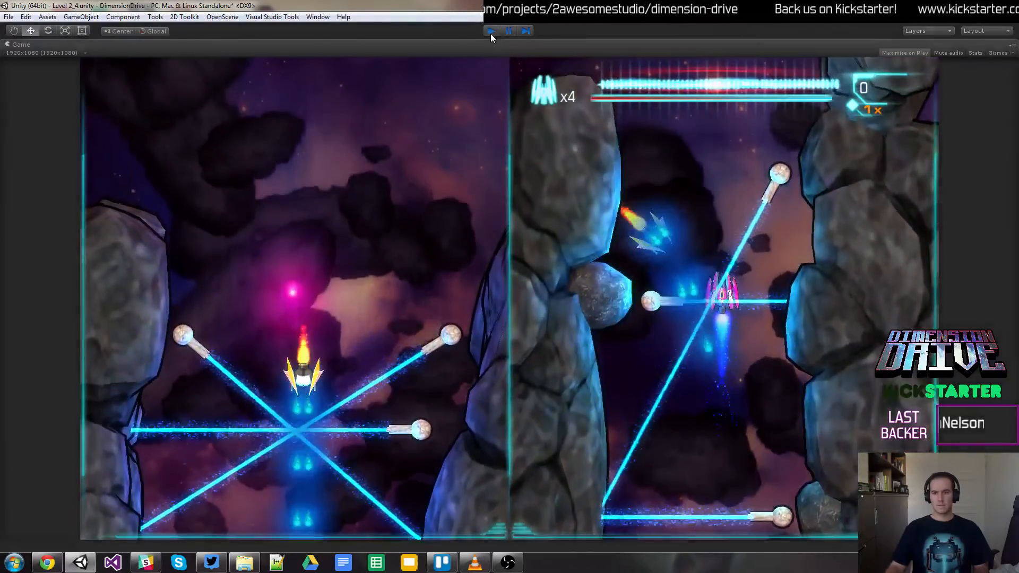
left_click(491, 33)
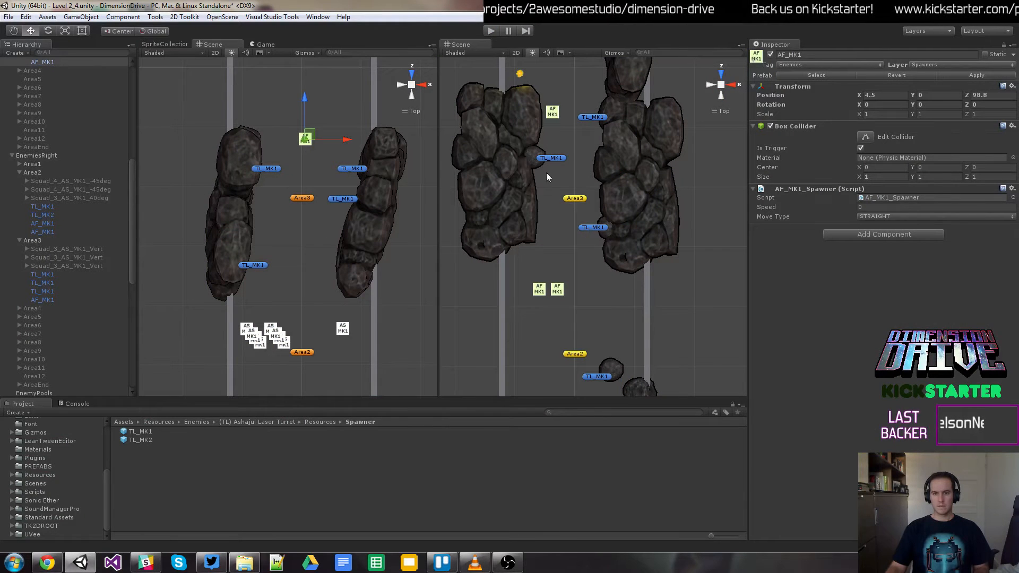
left_click(491, 30)
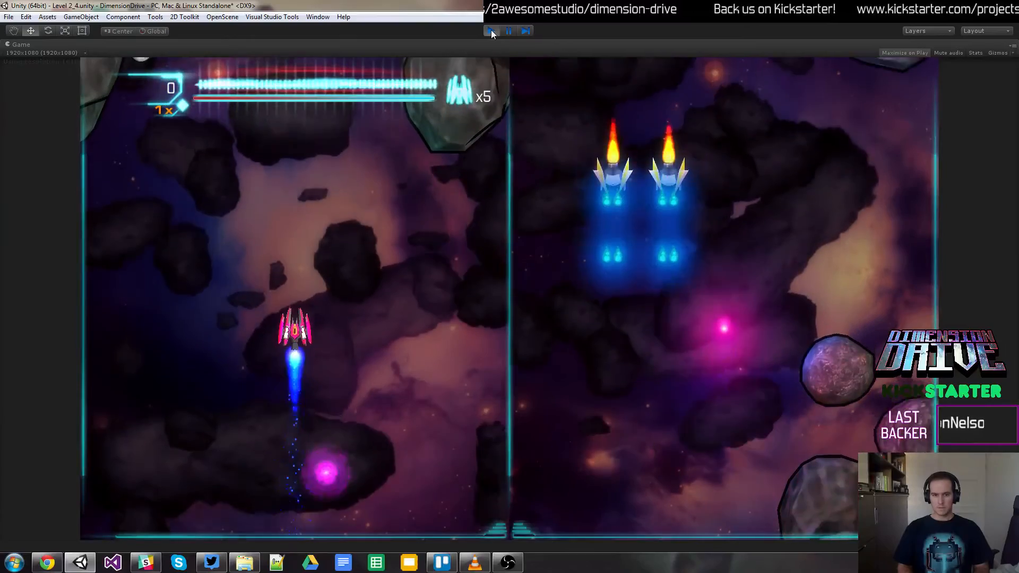
key("Up")
key("Up")
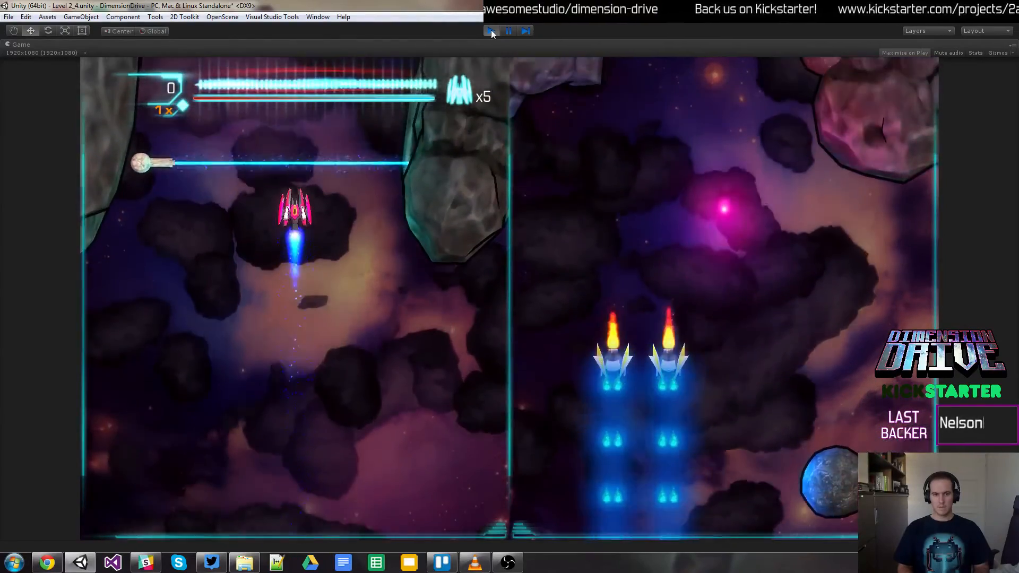
key("space")
key("Left")
key("Down")
key("Right")
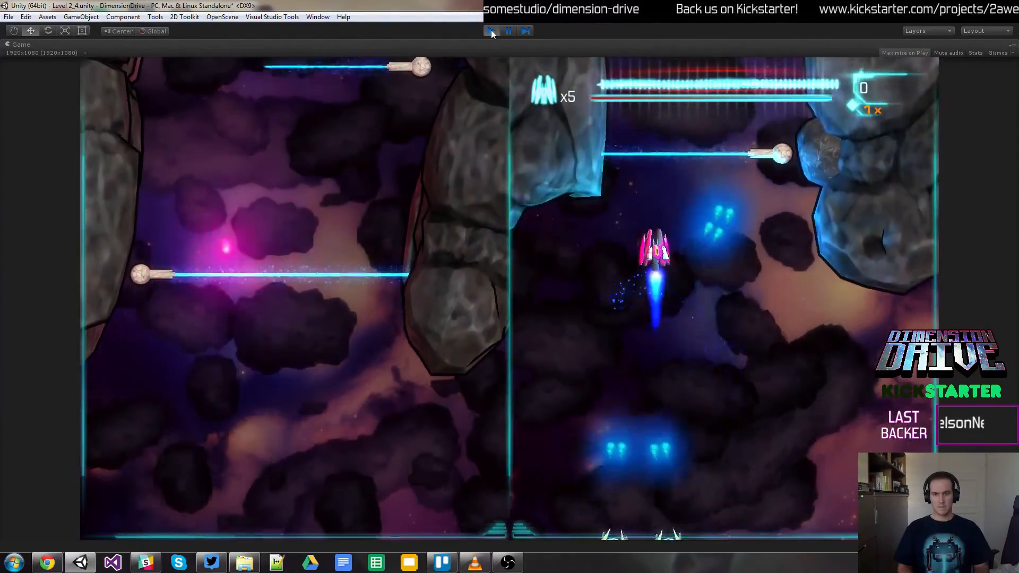
key("Left")
key("Down")
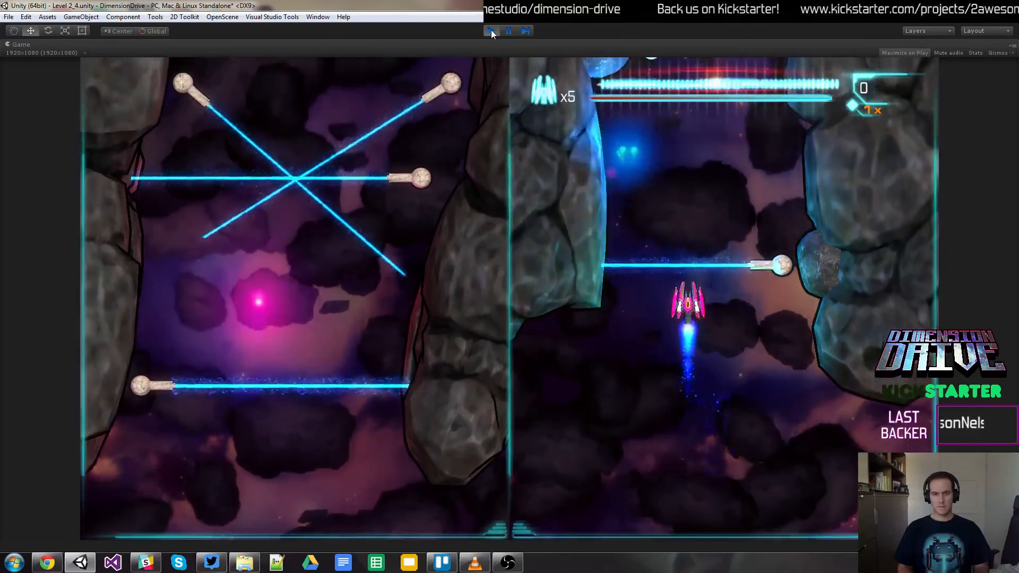
key("Down")
key("space")
key("space")
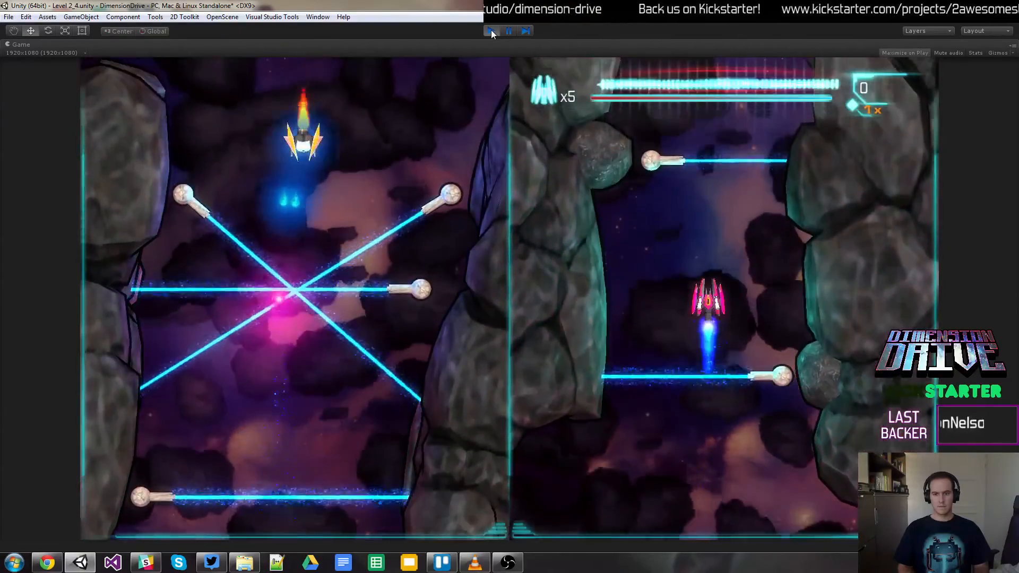
key("Right")
key("Left")
key("Down")
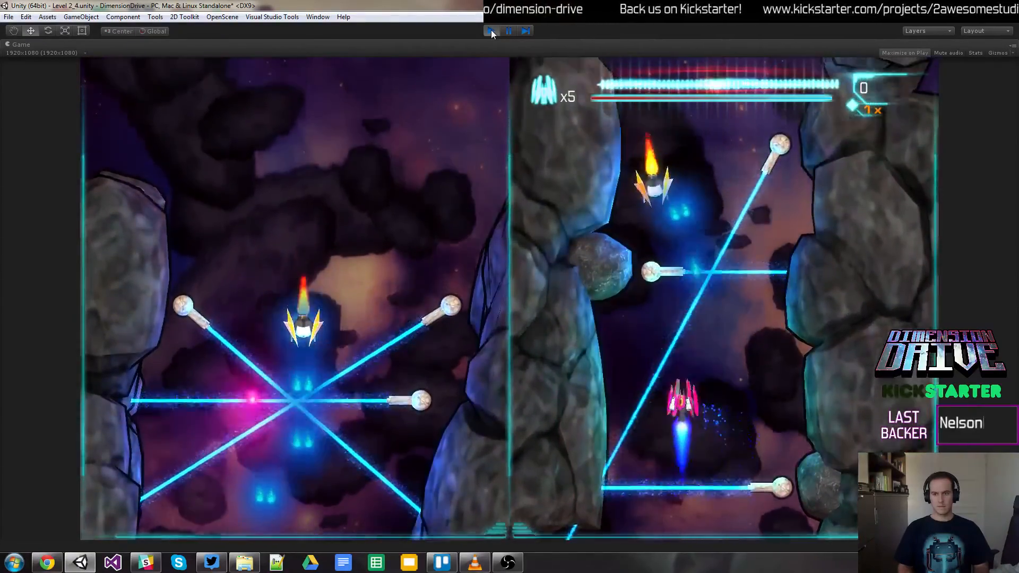
key("space")
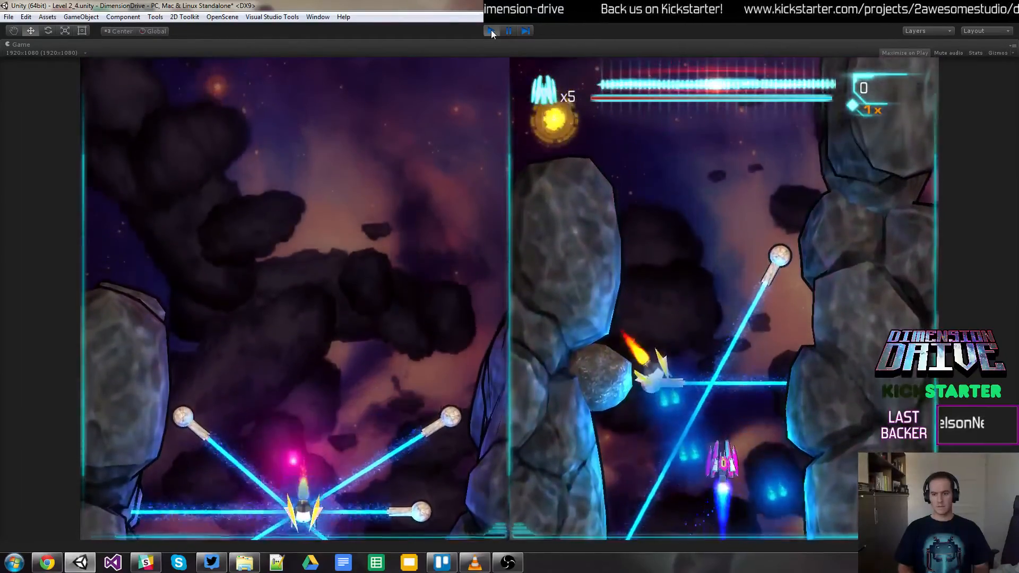
key("space")
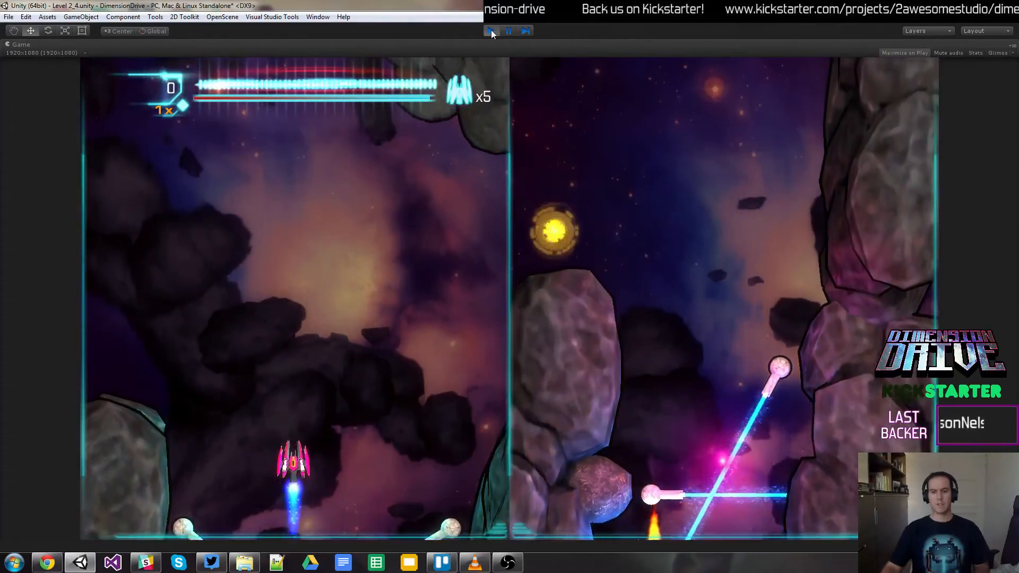
left_click(490, 31)
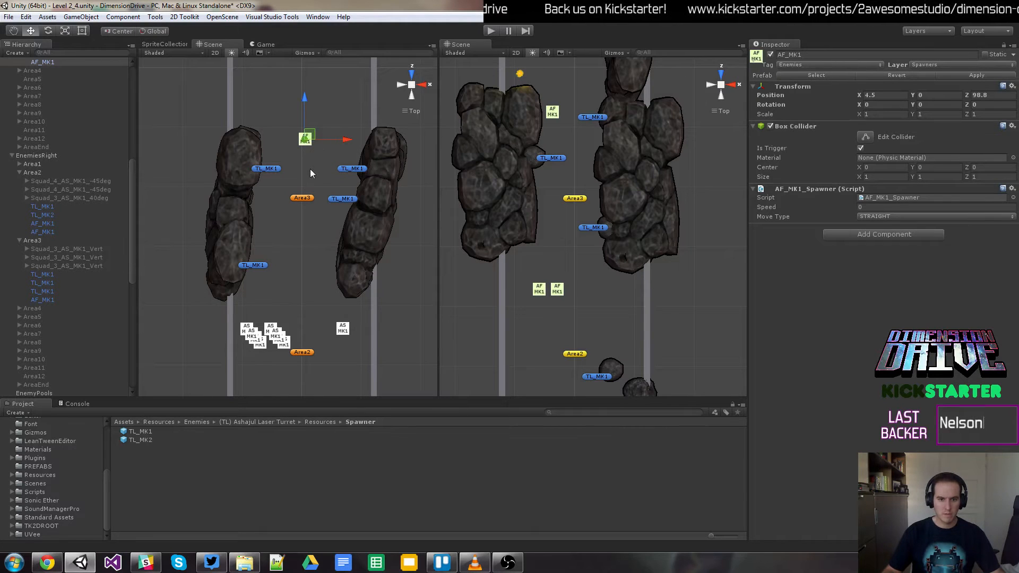
Step: Move the AF_MK1 spawner in EnemiesLeft's Area3 up beyond the asteroid walls, and the one in EnemiesRight's Area3 to Z 210
left_click_drag(305, 101, 303, 62)
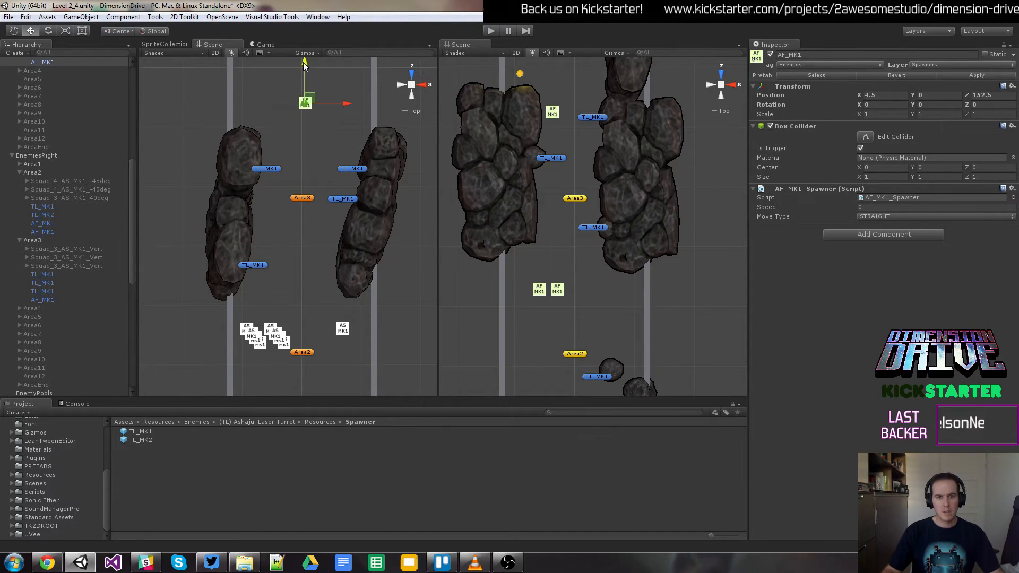
left_click(556, 114)
left_click_drag(559, 109, 559, 70)
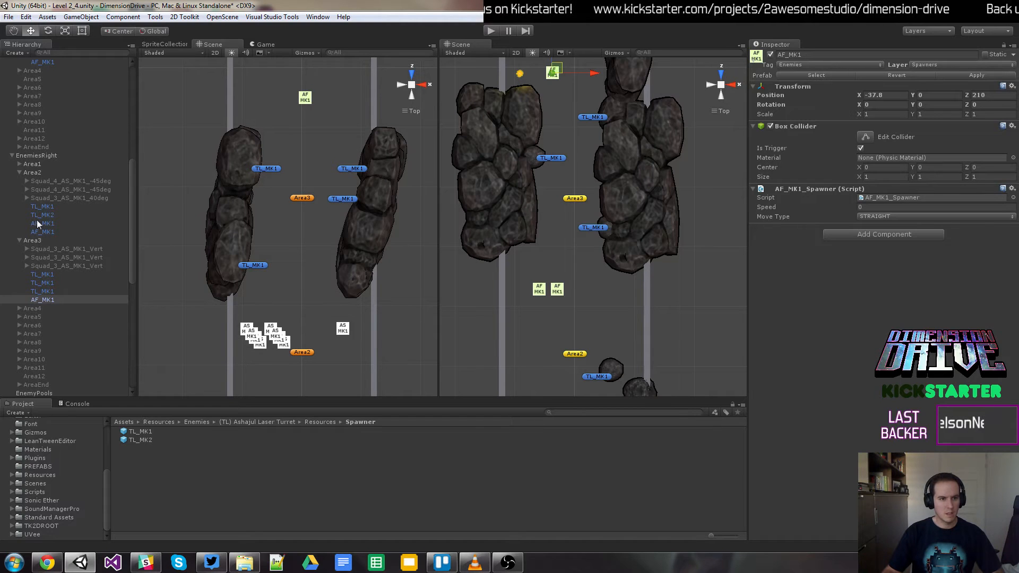
Step: Enable the first Squad_3_AS_MK1_Vert in EnemiesRight's Area3 and move it up to Z 11.6
left_click(72, 250)
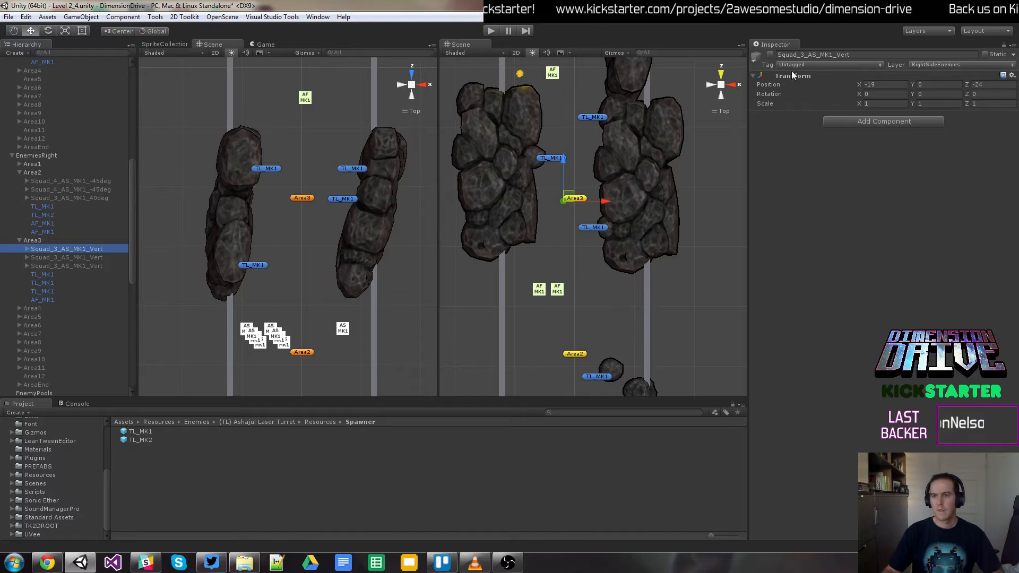
left_click(769, 55)
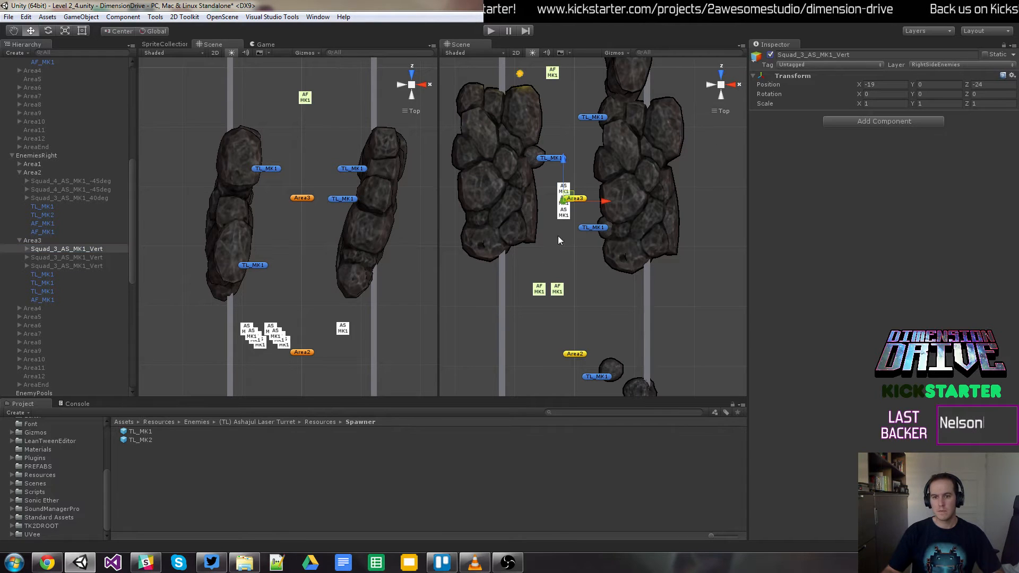
left_click_drag(565, 166, 565, 146)
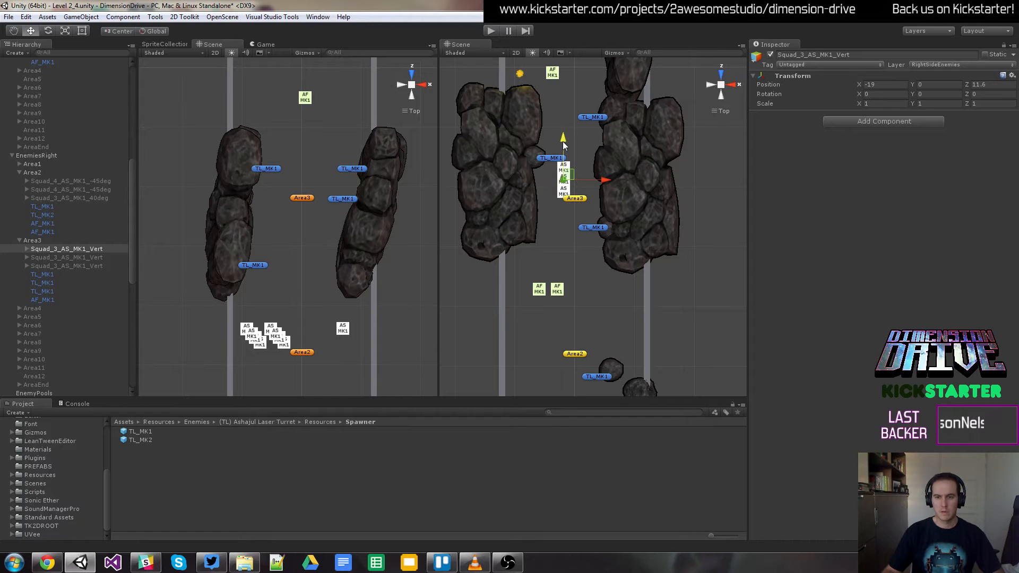
Step: Play-test the level past Area3, switching dimensions to check the timing of the enabled AS_MK1 squad and the moved AF_MK1 enemies
left_click(486, 33)
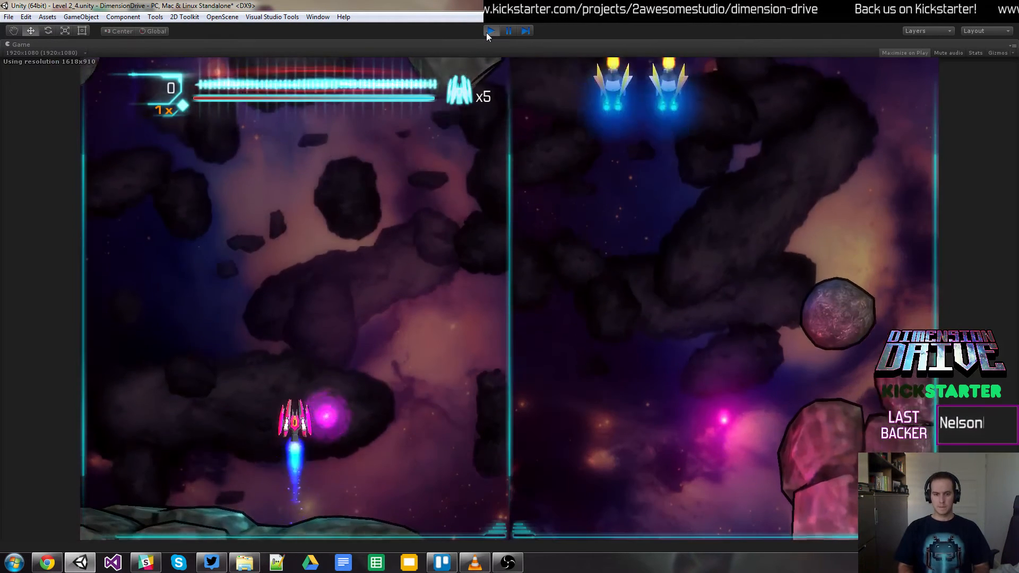
key("Up")
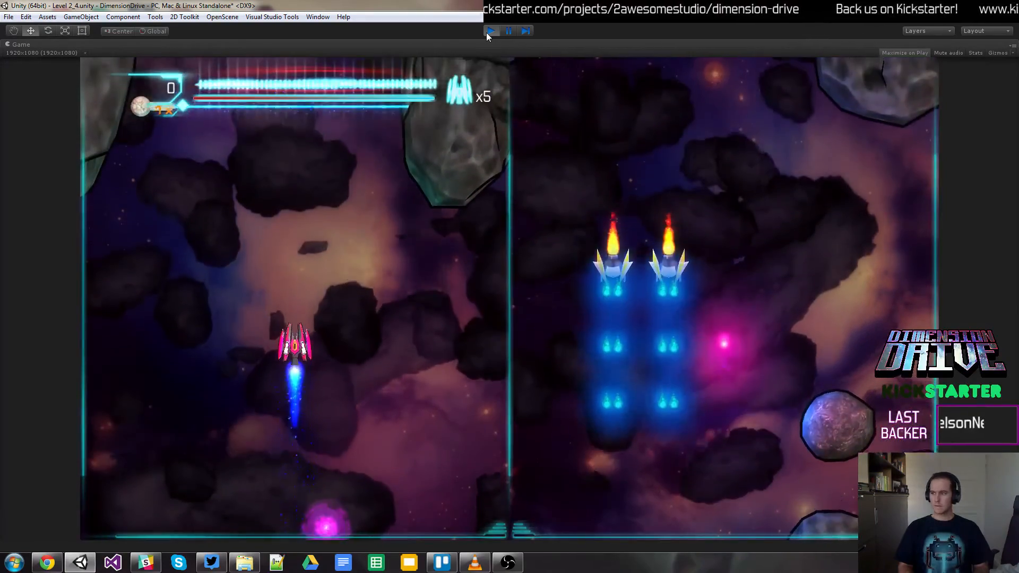
key("Left")
key("Up")
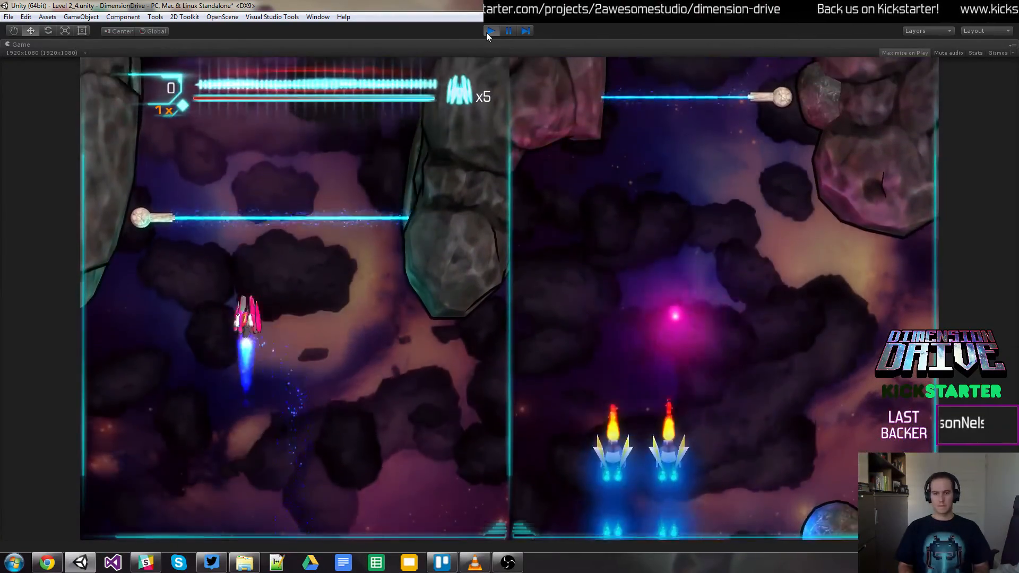
key("space")
key("Right")
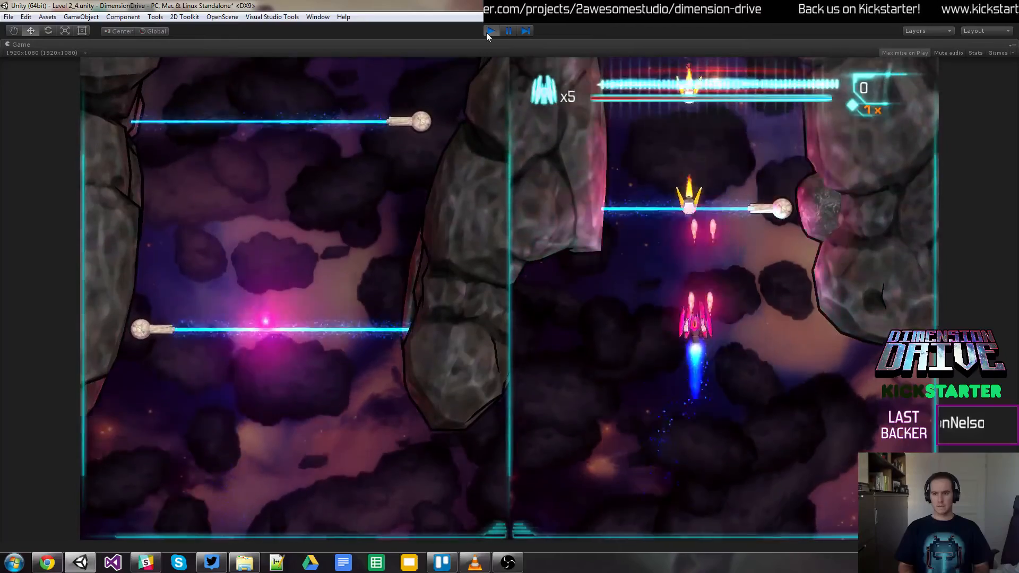
key("Up")
key("space")
key("Down")
key("Left")
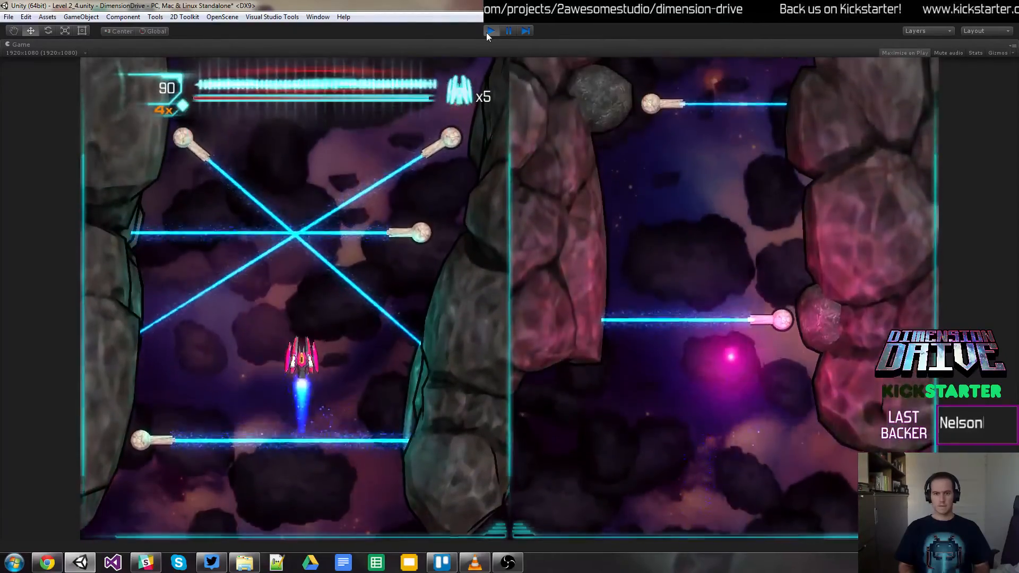
key("Up")
key("space")
key("Up")
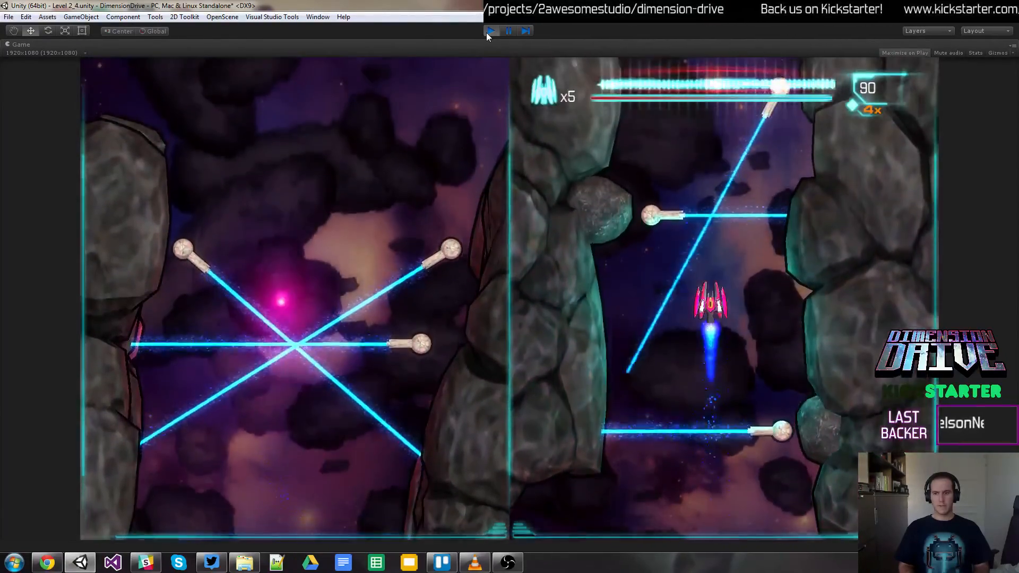
key("Right")
key("Left")
key("space")
key("z")
key("Left")
key("Down")
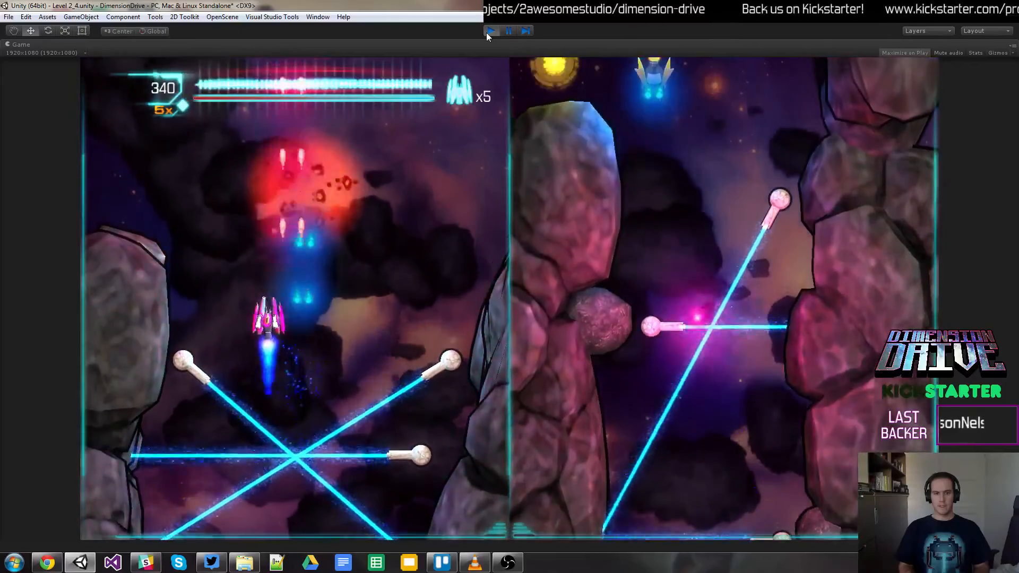
key("Up")
key("space")
key("Down")
key("Right")
key("z")
key("Up")
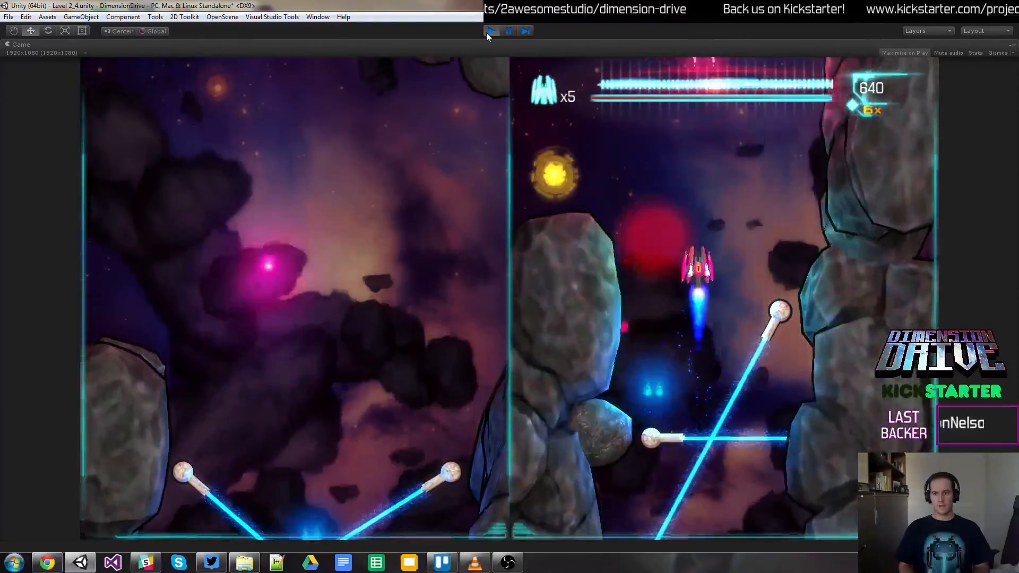
key("space")
key("Left")
key("space")
key("Down")
key("Right")
key("Up")
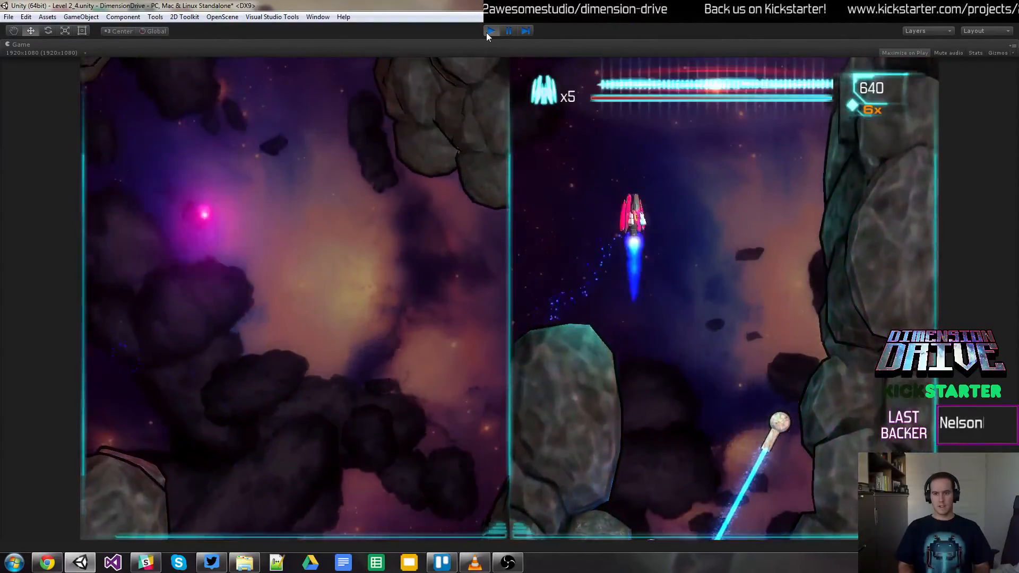
key("z")
key("Down")
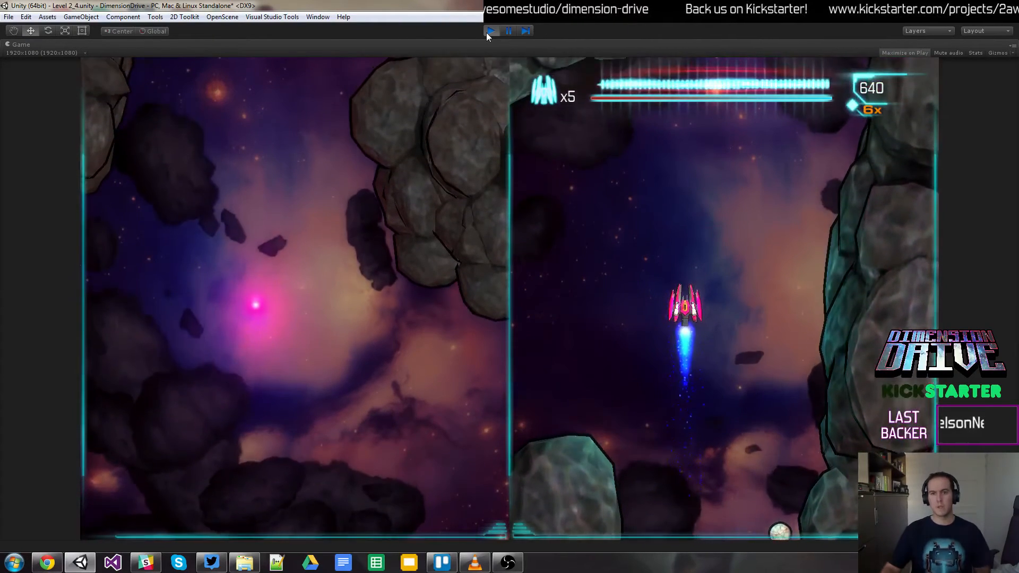
left_click(490, 31)
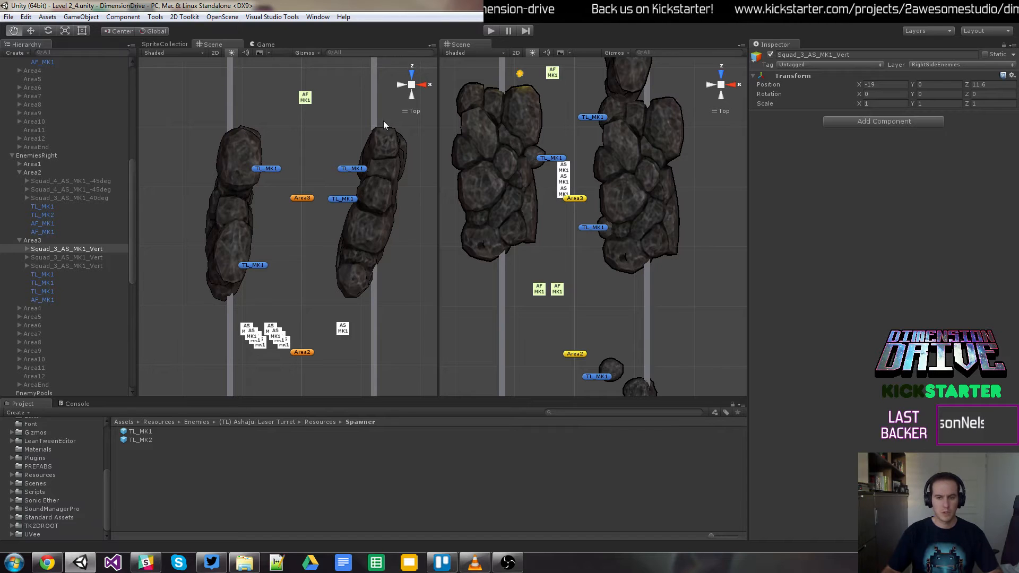
Step: Replay the level up to the Area3 lasers to test how hard the enemies and laser crossings are to dodge, then end play mode
left_click(491, 32)
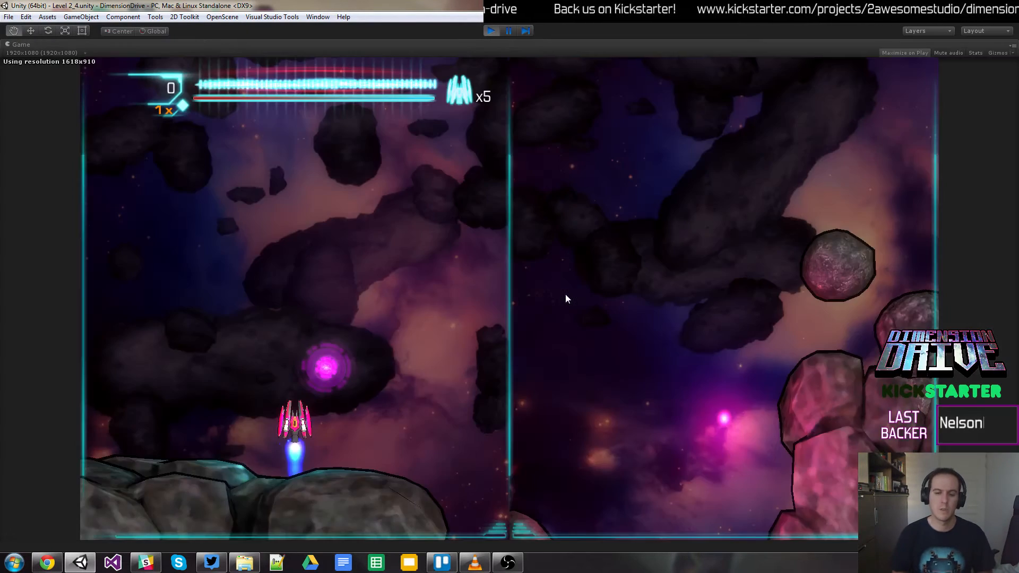
key("space")
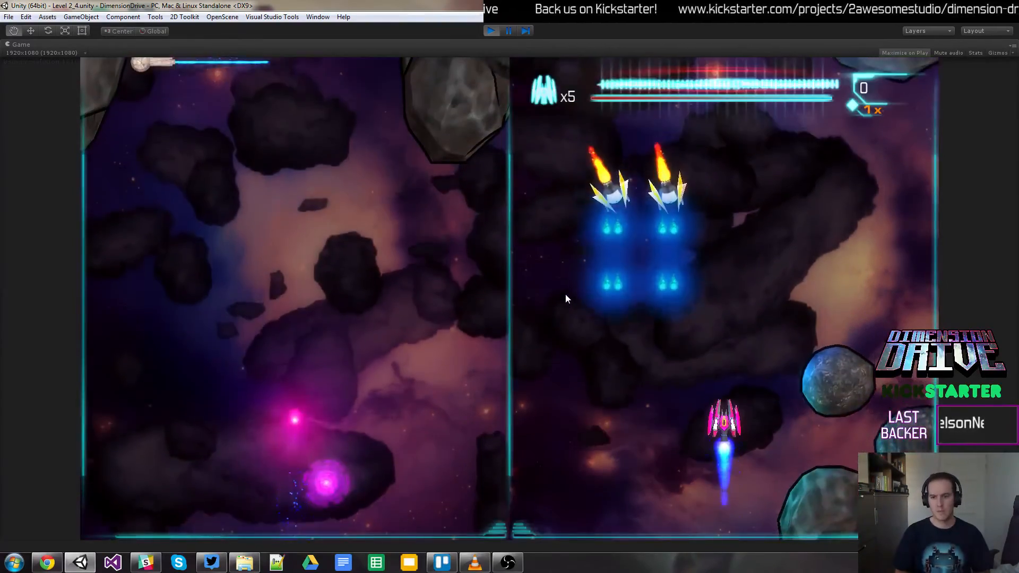
key("Left")
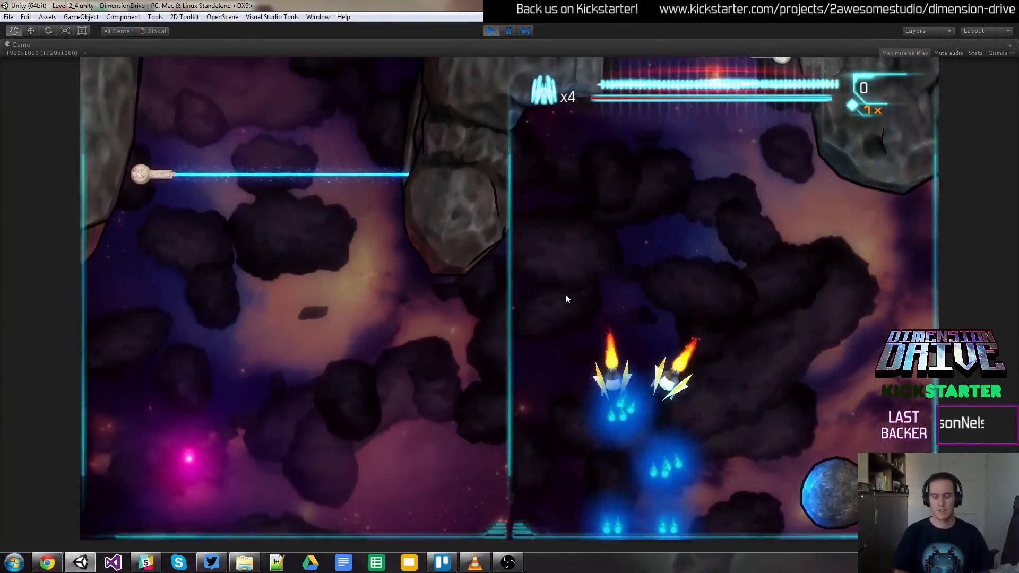
key("Right")
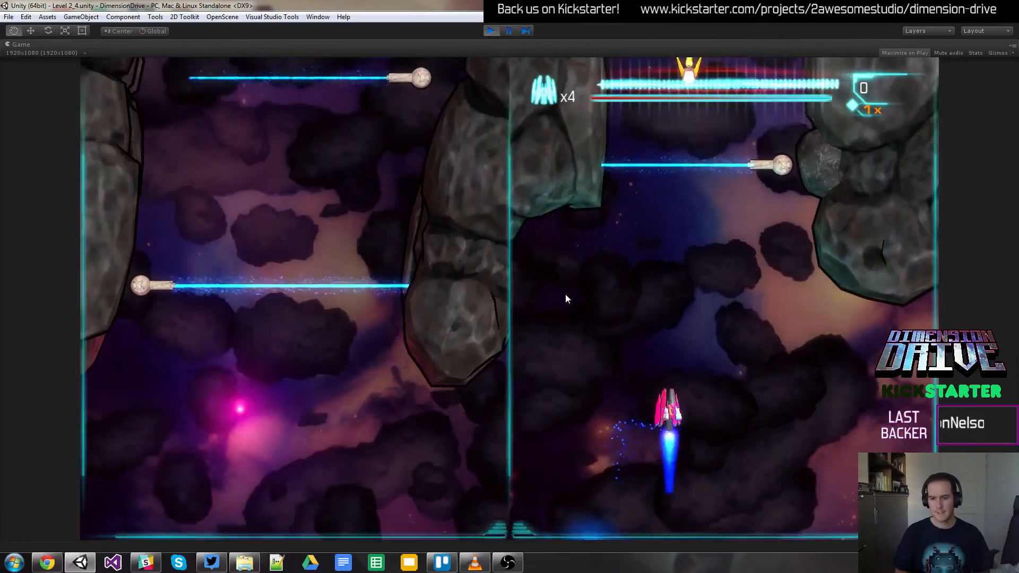
key("space")
key("Up")
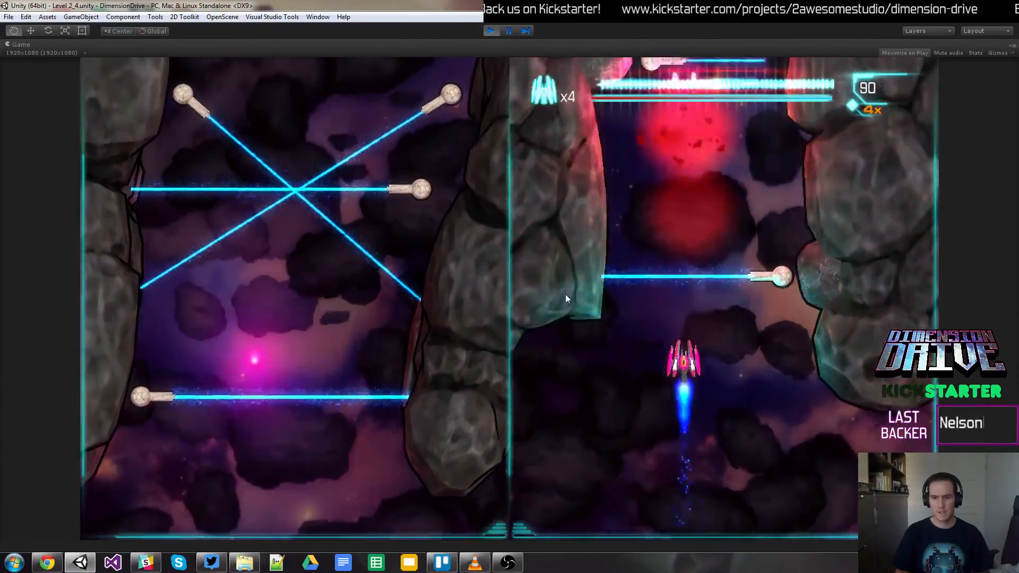
key("Right")
key("space")
key("Right")
key("Down")
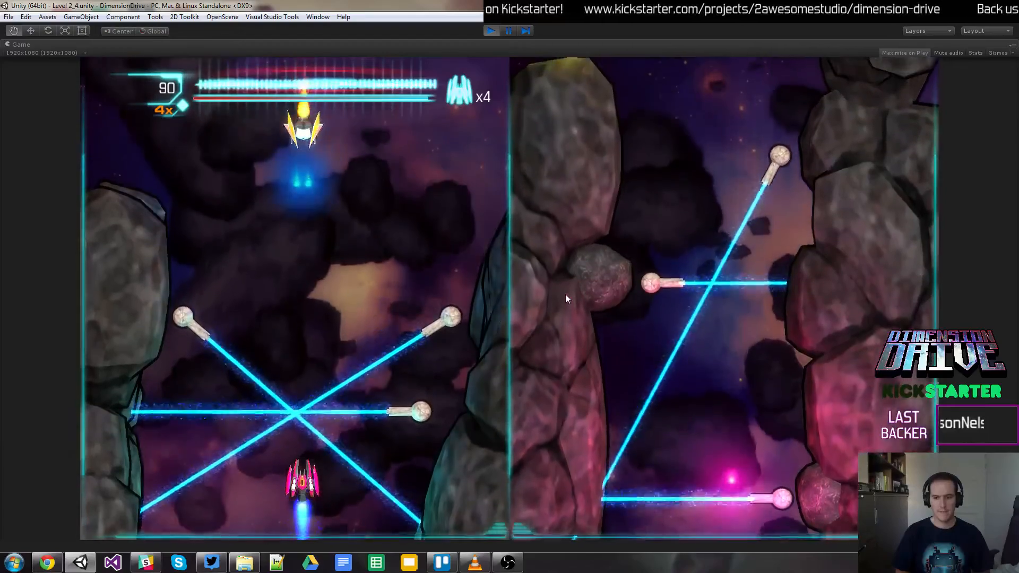
key("space")
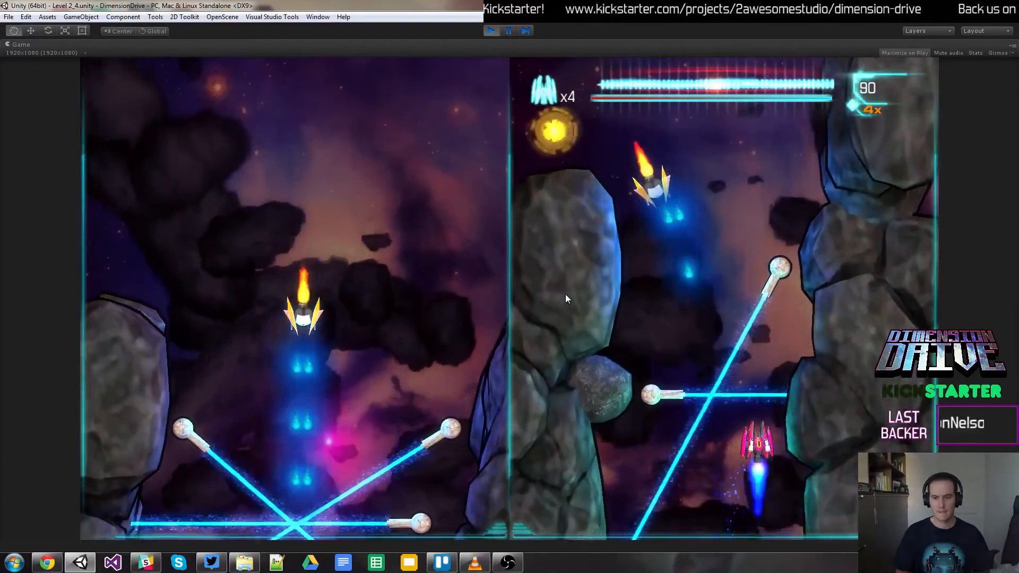
key("space")
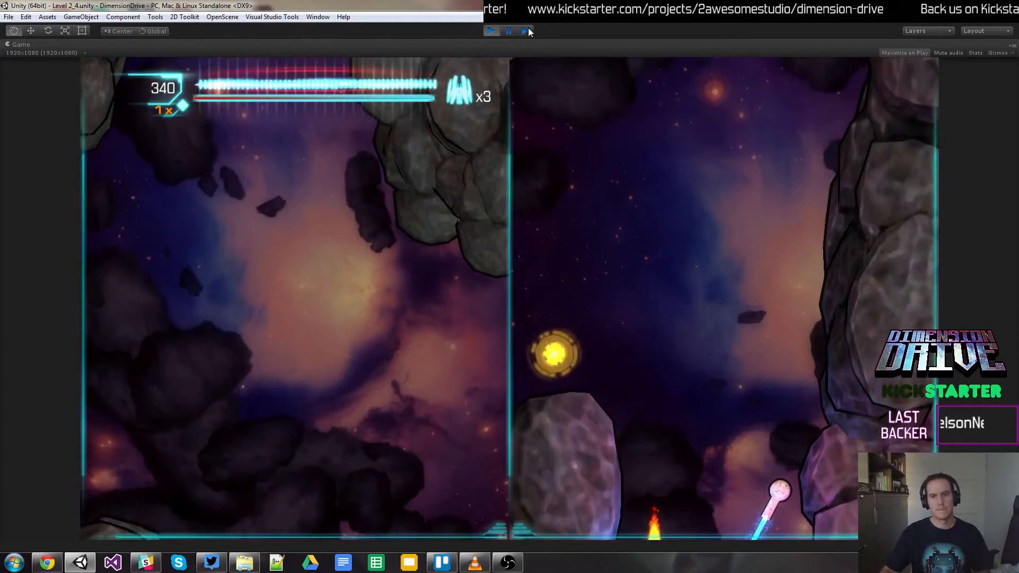
left_click(491, 32)
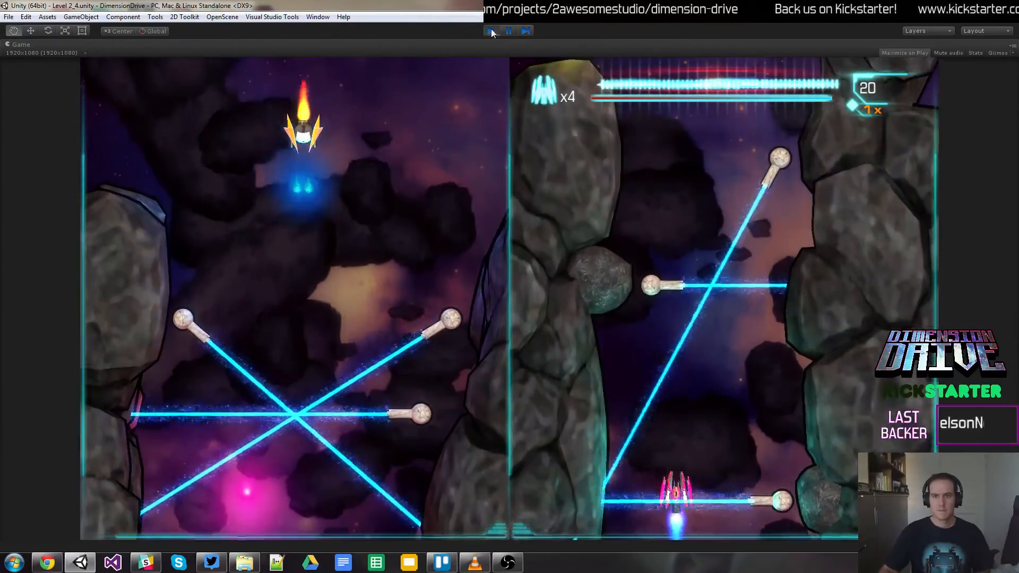
left_click(491, 30)
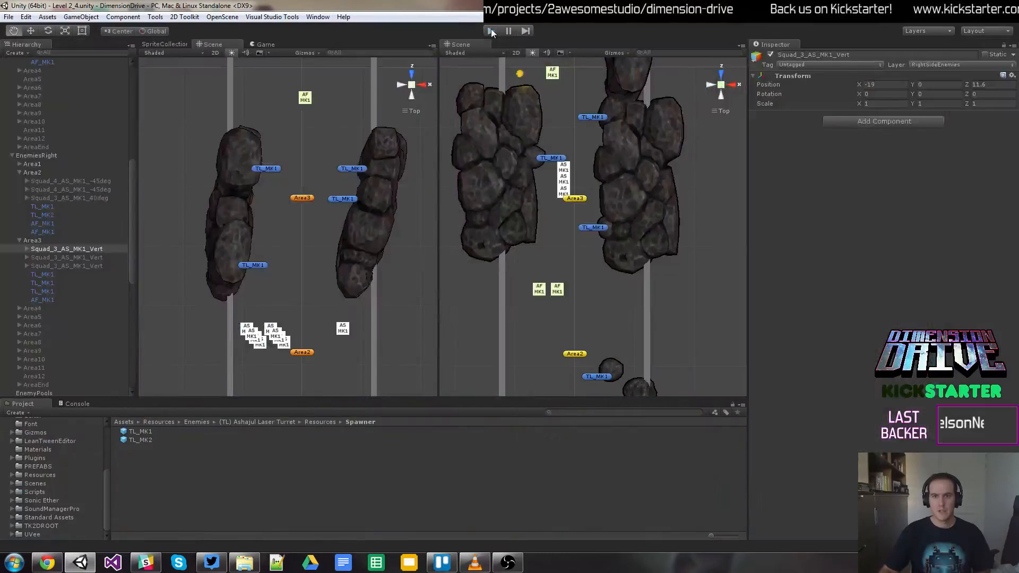
Step: Play-test Area3 once more, alternating dimensions to pass the crossed lasers and shoot the AF_MK1 enemy on each side
left_click(492, 31)
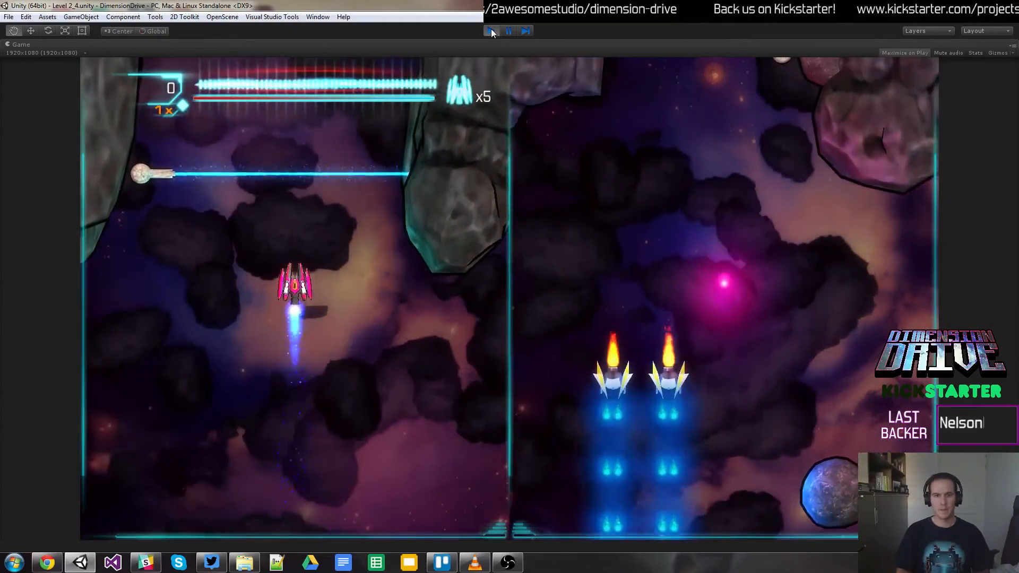
key("shift")
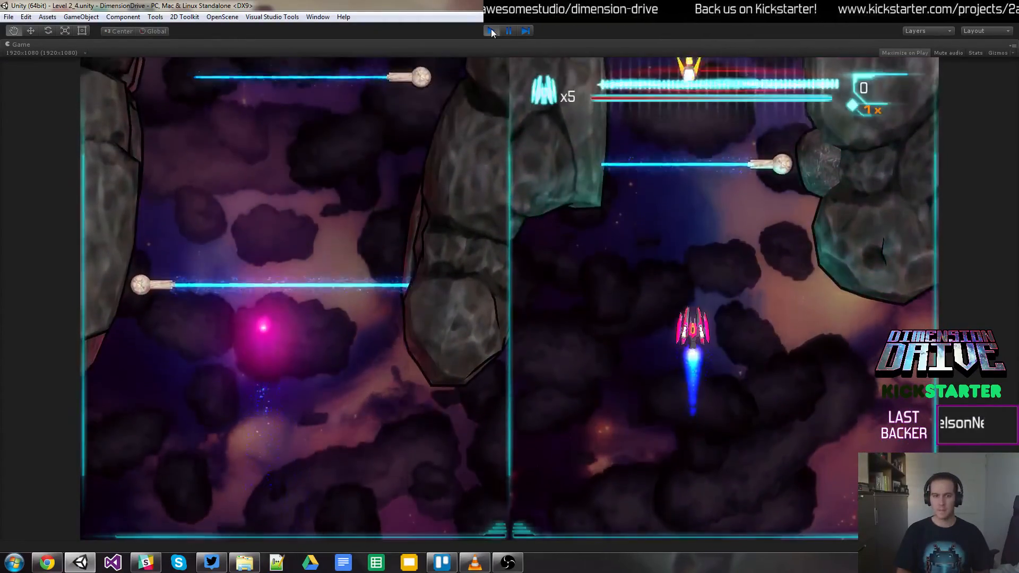
key("space")
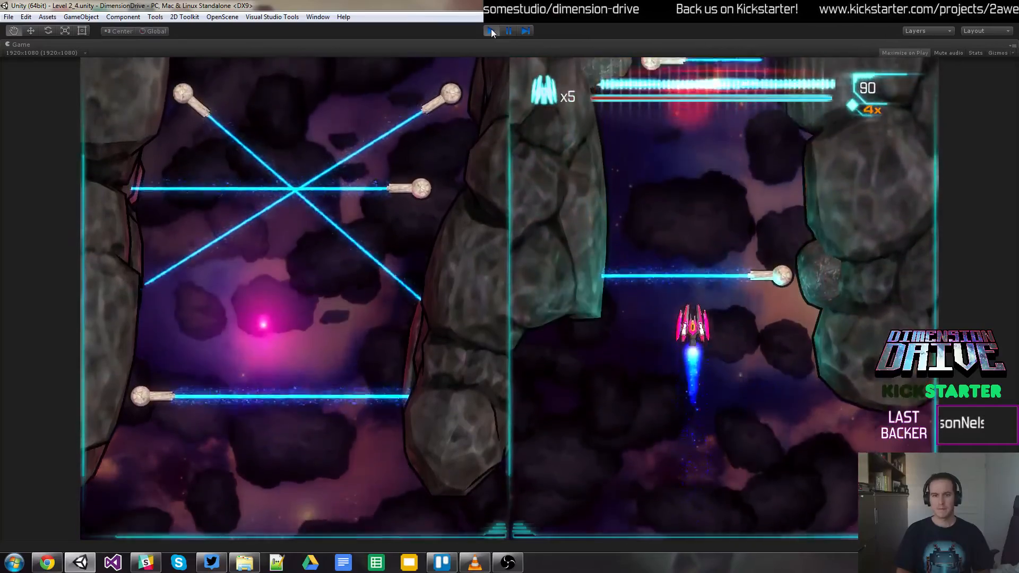
key("shift")
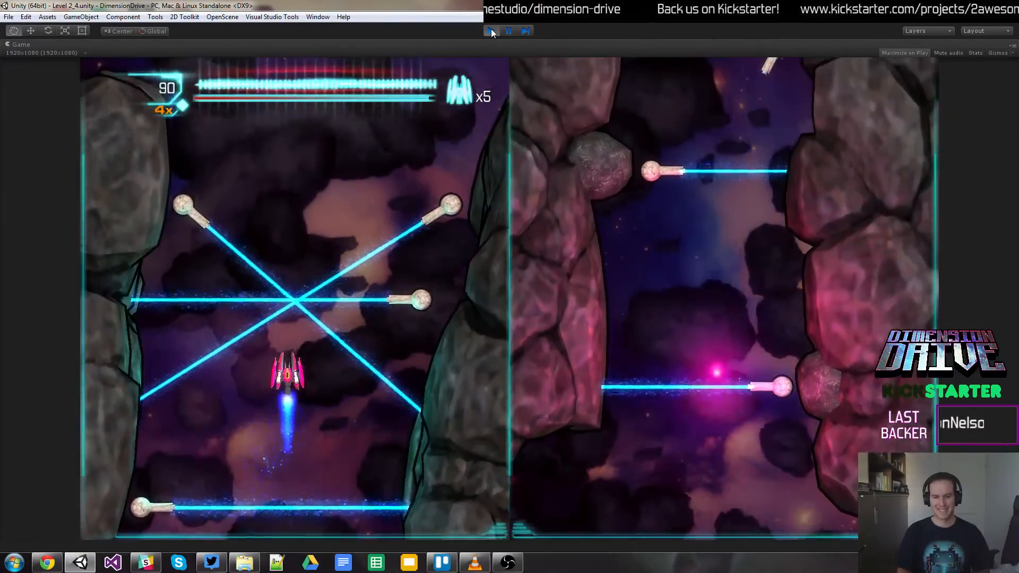
key("shift")
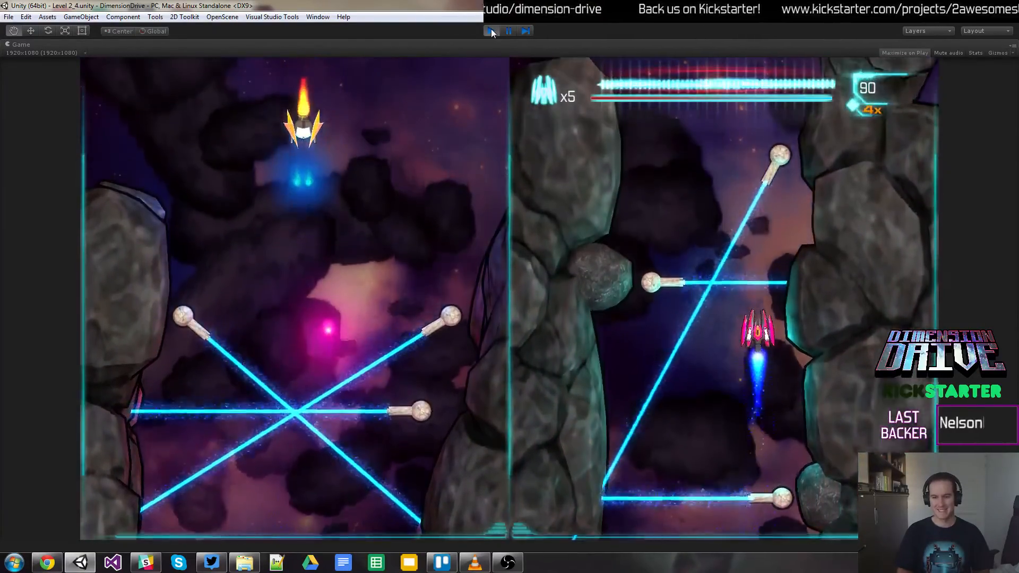
key("shift")
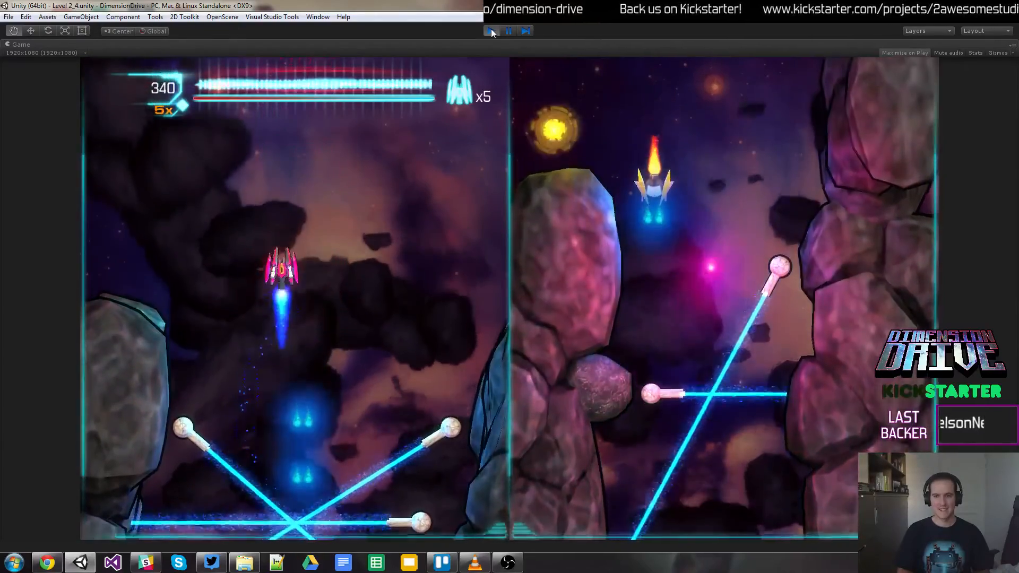
key("shift")
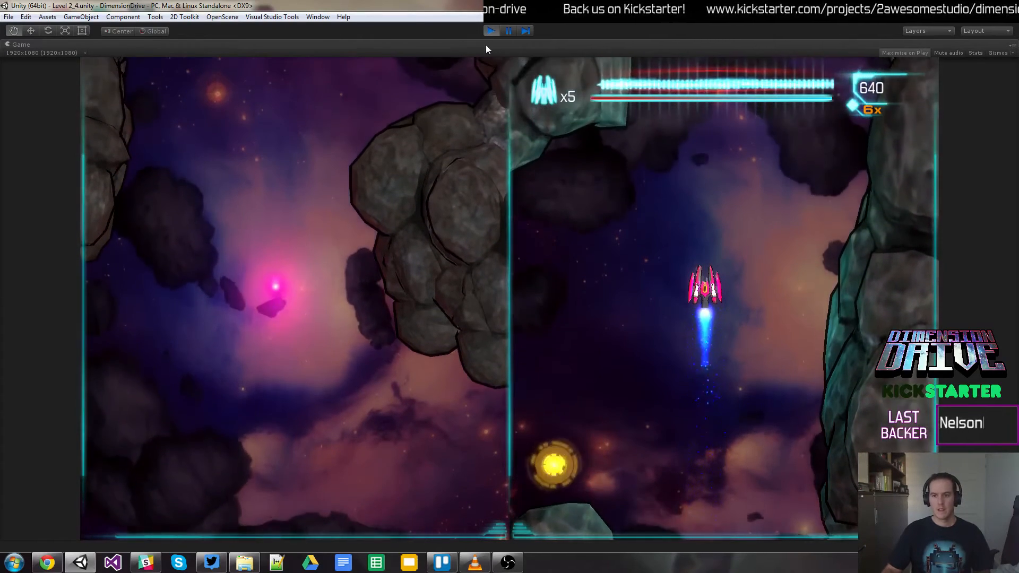
left_click(489, 31)
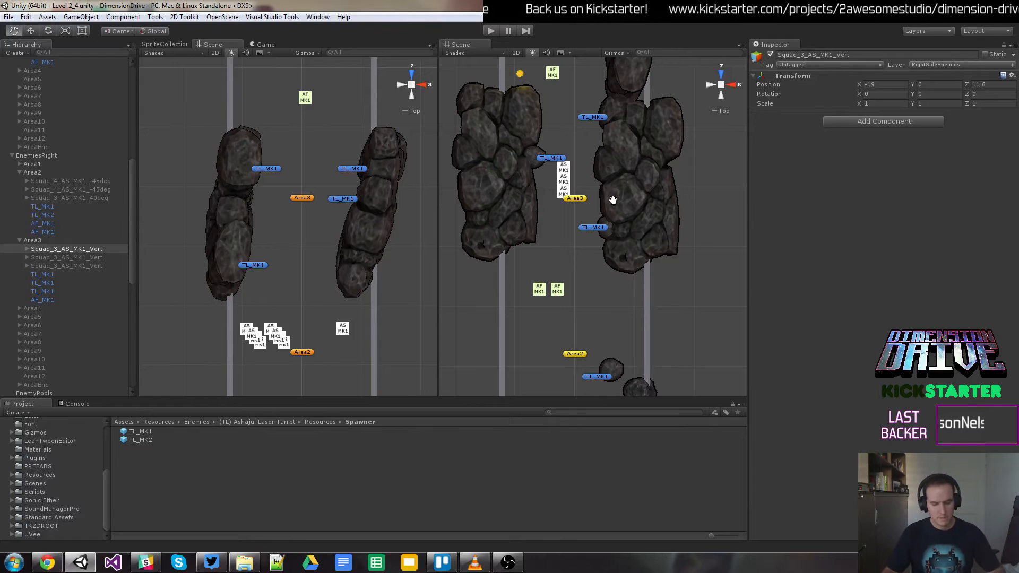
Step: Shift the Rocks 07 prefab just above Area3 in EnvironmentRight outward to X 123.2, widening the passage
left_click_drag(601, 193, 602, 313)
left_click_drag(318, 180, 314, 301)
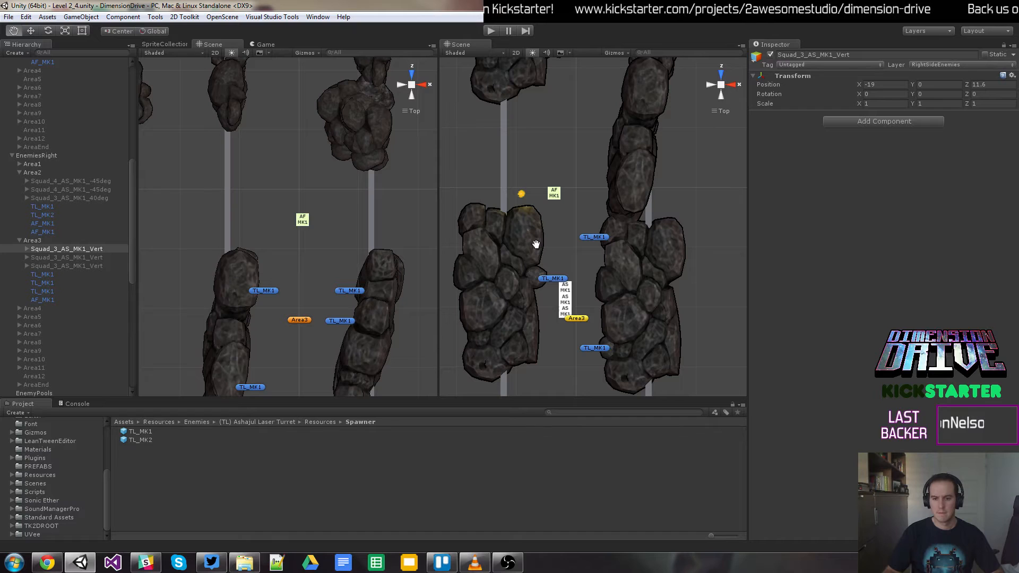
left_click_drag(536, 244, 535, 249)
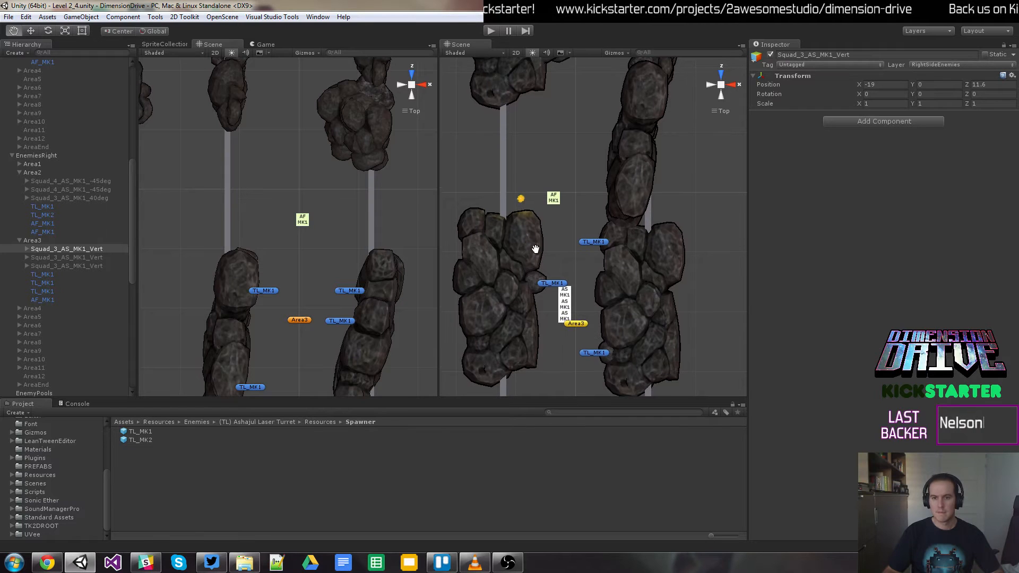
left_click_drag(349, 239, 347, 254)
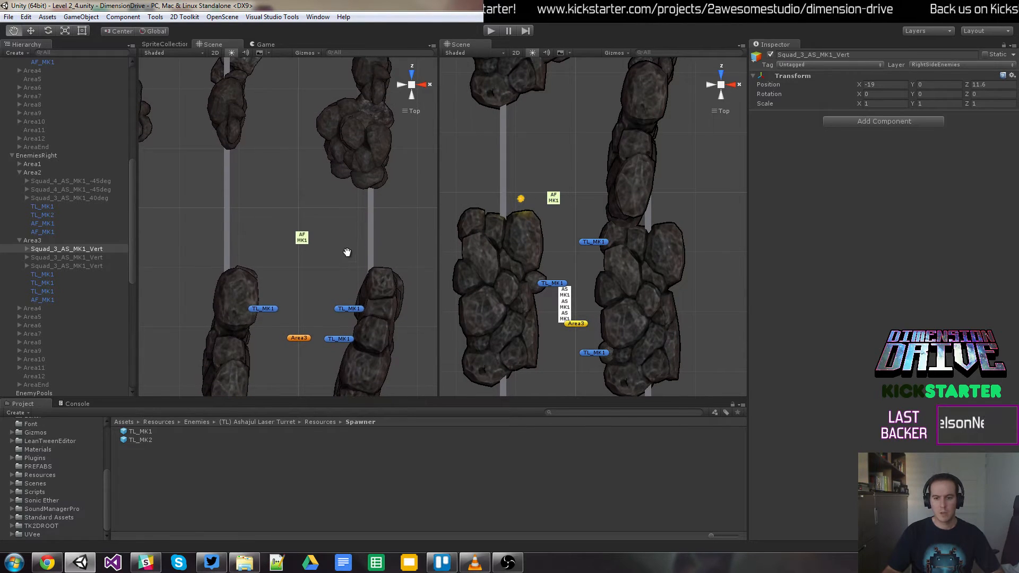
left_click_drag(528, 250, 529, 260)
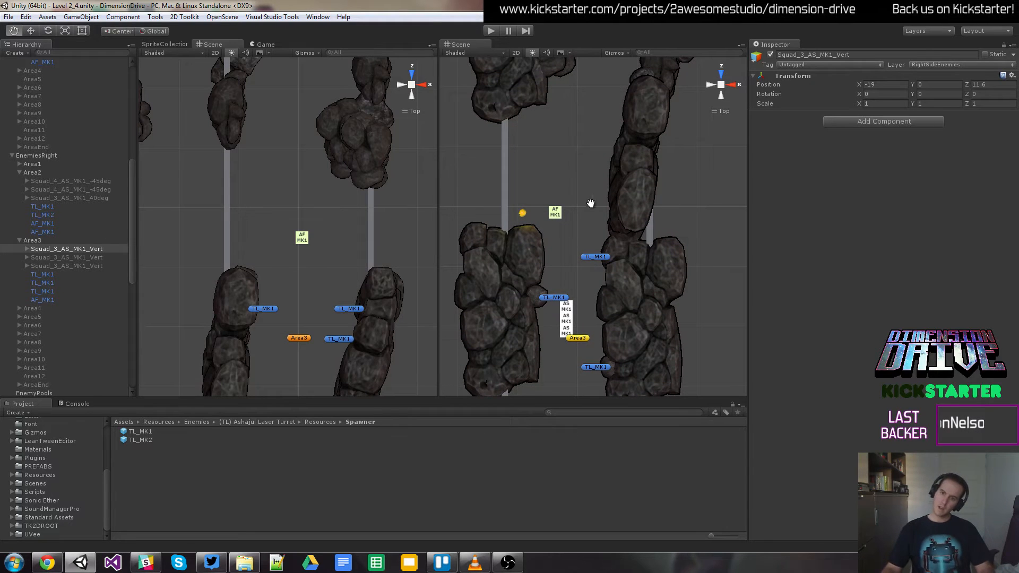
left_click(641, 168)
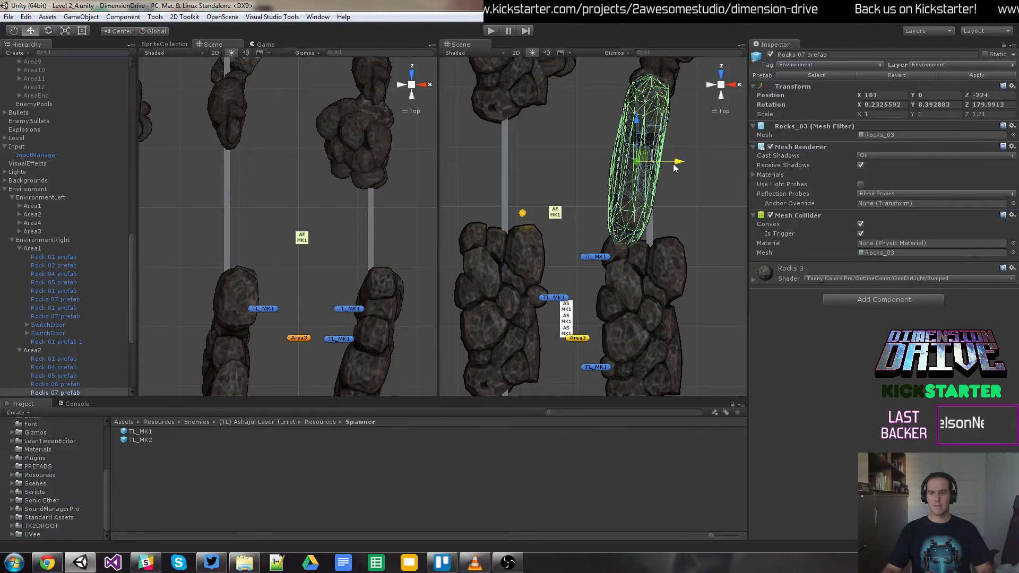
left_click_drag(674, 165, 688, 166)
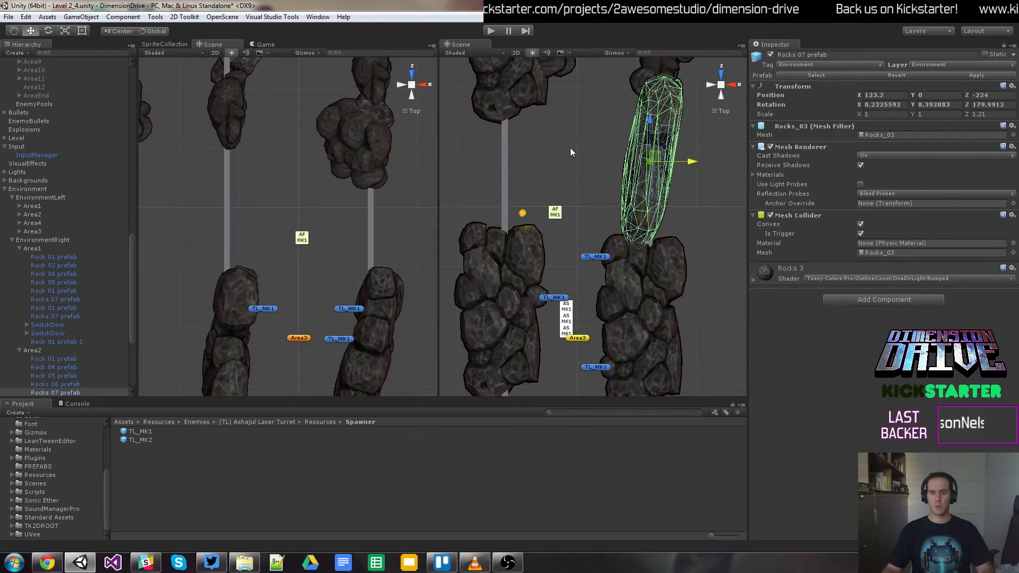
Step: Move the Rocks 06 prefab of EnvironmentRight's Area2 off the passage wall and up to X -86.2, Z 208.2
key("q")
left_click_drag(541, 139, 543, 207)
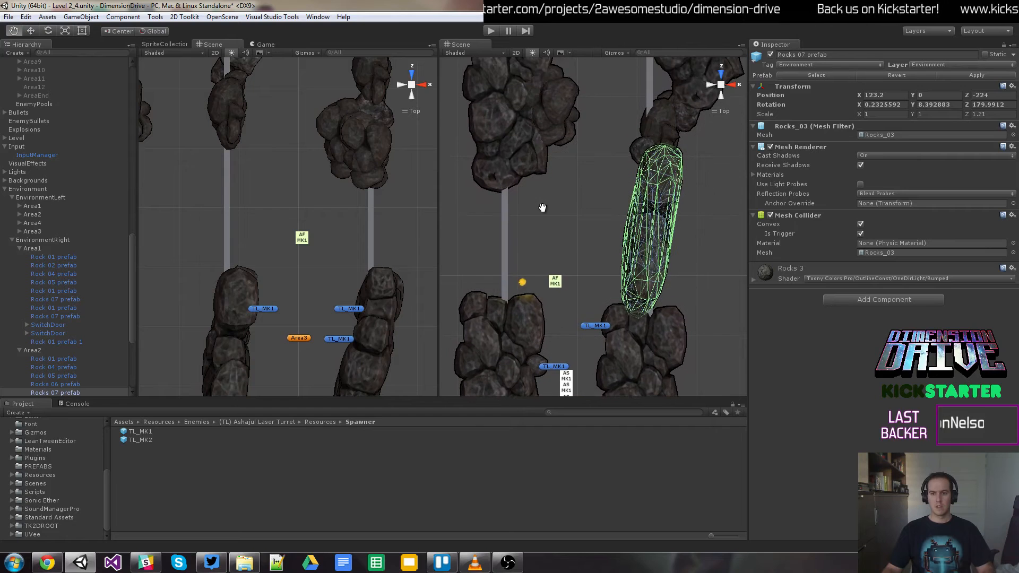
left_click(522, 124)
left_click_drag(547, 104, 601, 100)
left_click(555, 109)
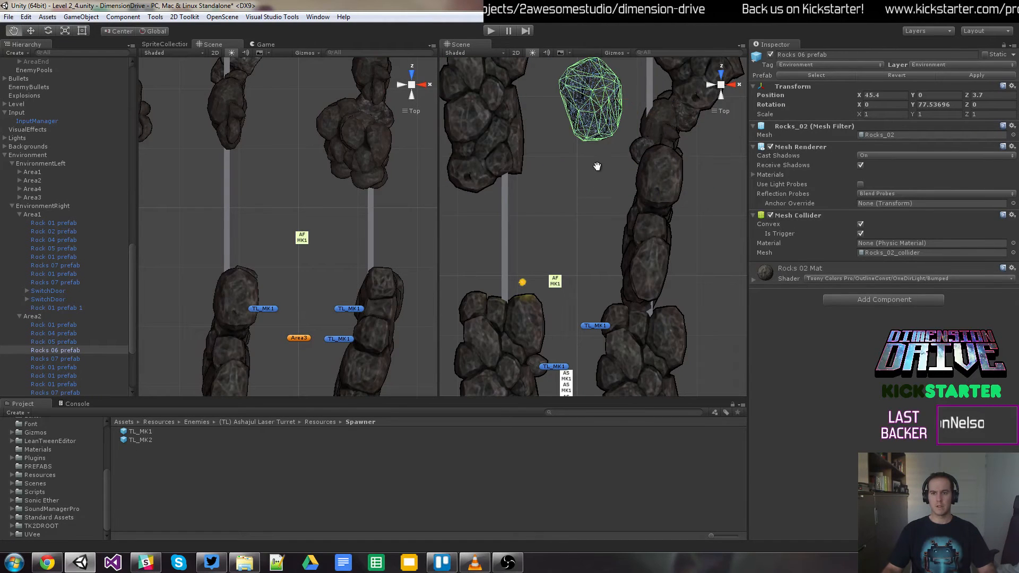
middle_click_drag(597, 166, 603, 304)
left_click_drag(600, 196, 530, 113)
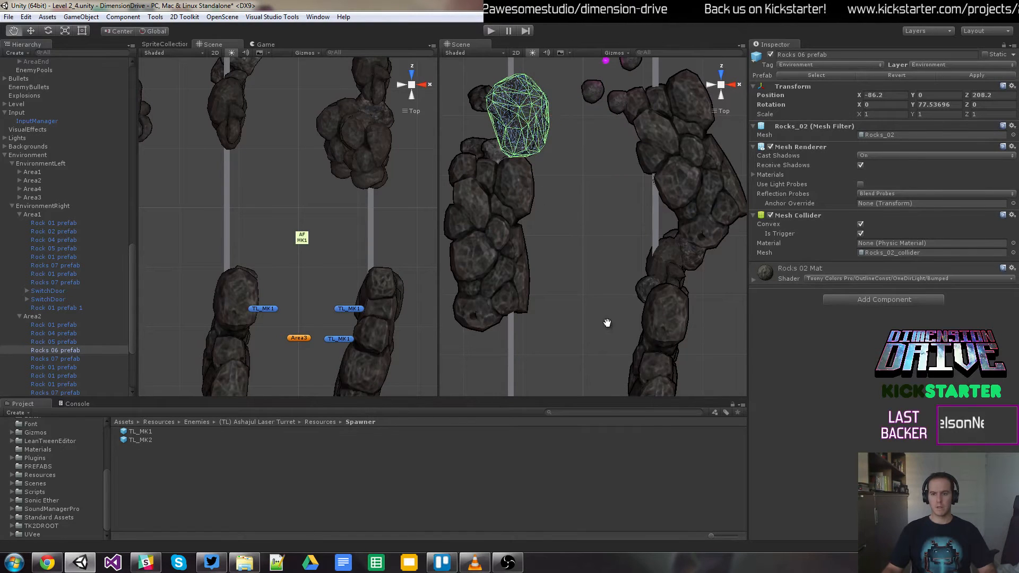
middle_click_drag(608, 323, 598, 214)
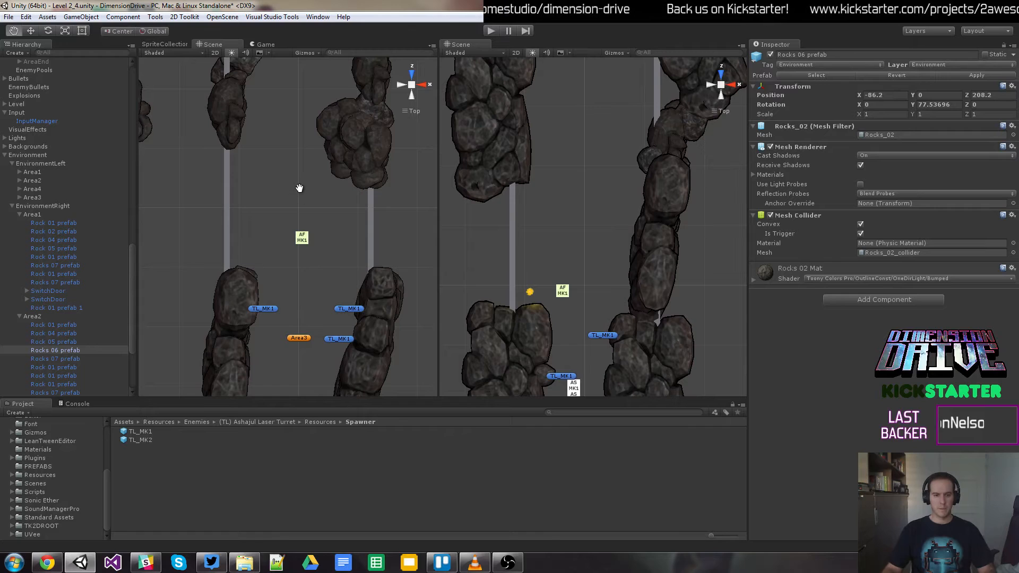
Step: Line up both scene views above Area3 and collapse the expanded EnvironmentRight areas and EnemiesRight's Area2 and Area3 in the hierarchy
mouse_move(298, 181)
middle_mouse_down()
mouse_move(292, 159)
mouse_move(291, 180)
middle_mouse_up()
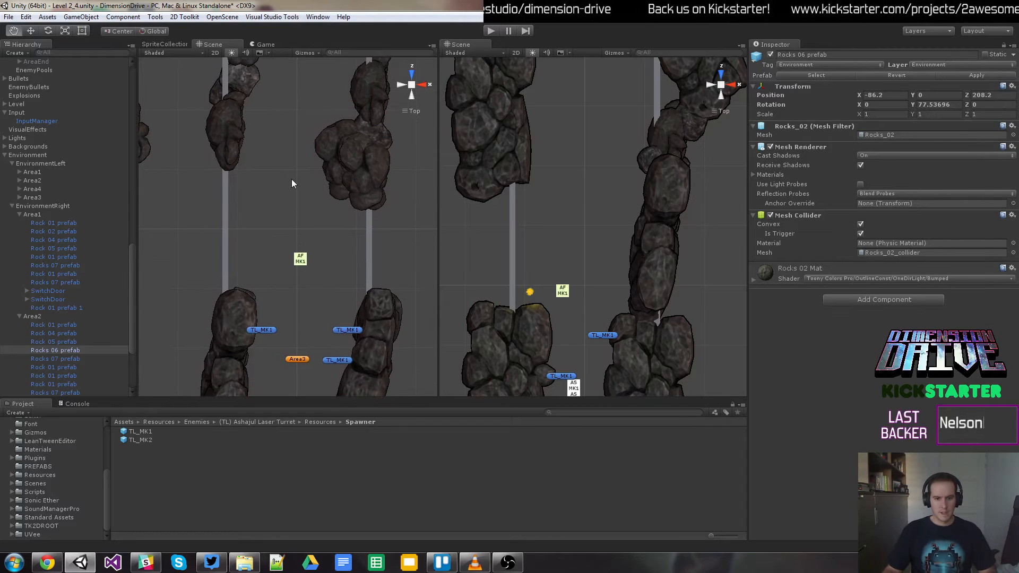
mouse_move(533, 286)
middle_mouse_down()
mouse_move(535, 230)
mouse_move(534, 288)
middle_mouse_up()
middle_click_drag(317, 268, 316, 272)
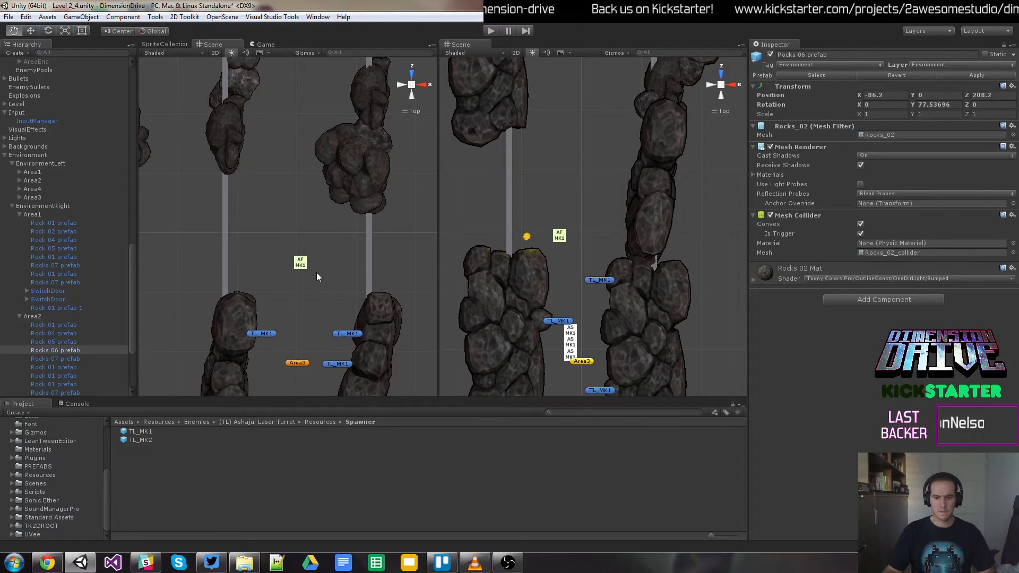
middle_click_drag(549, 284, 552, 288)
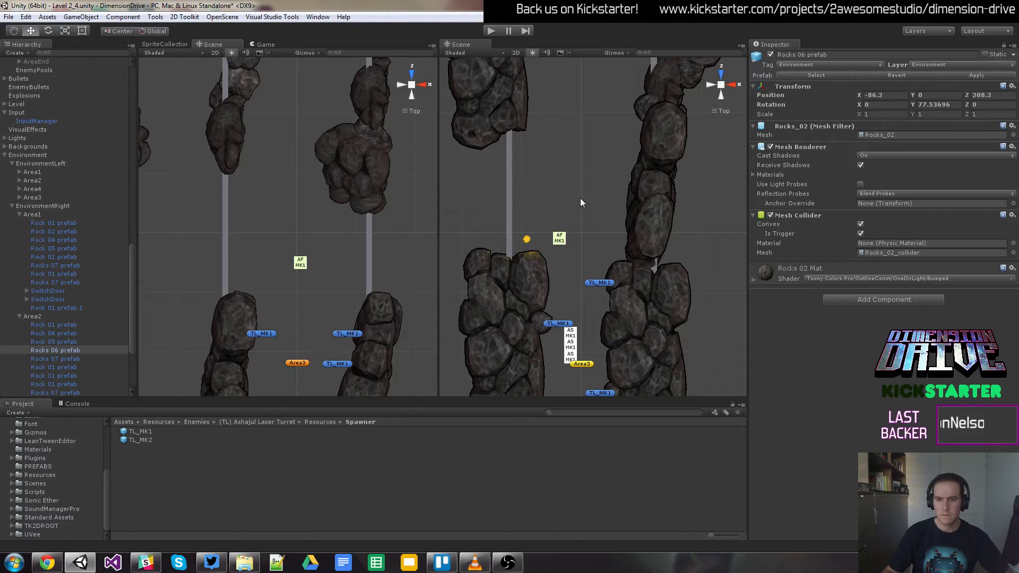
left_click(20, 317)
left_click(18, 240)
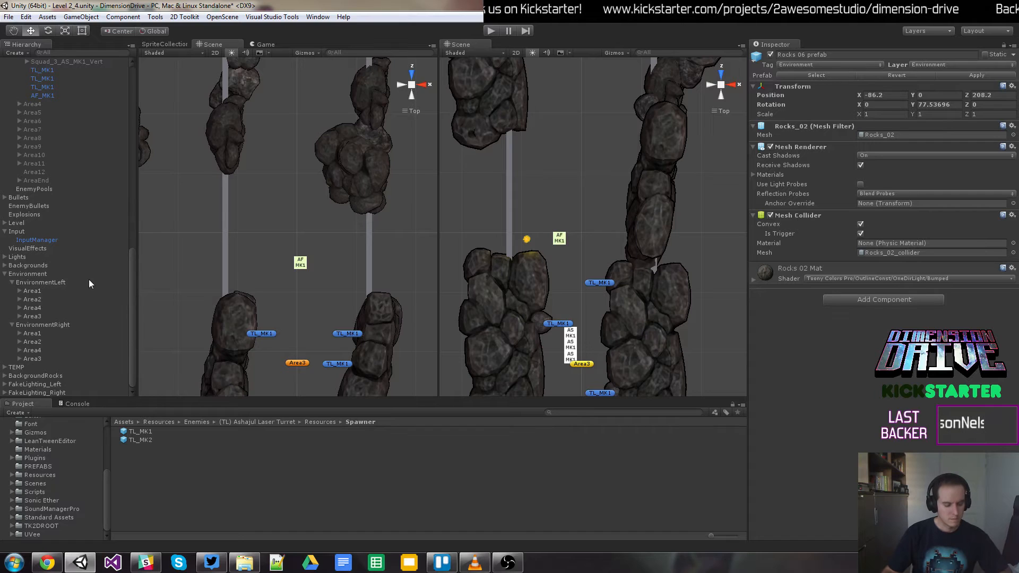
scroll(84, 225, "up", 5)
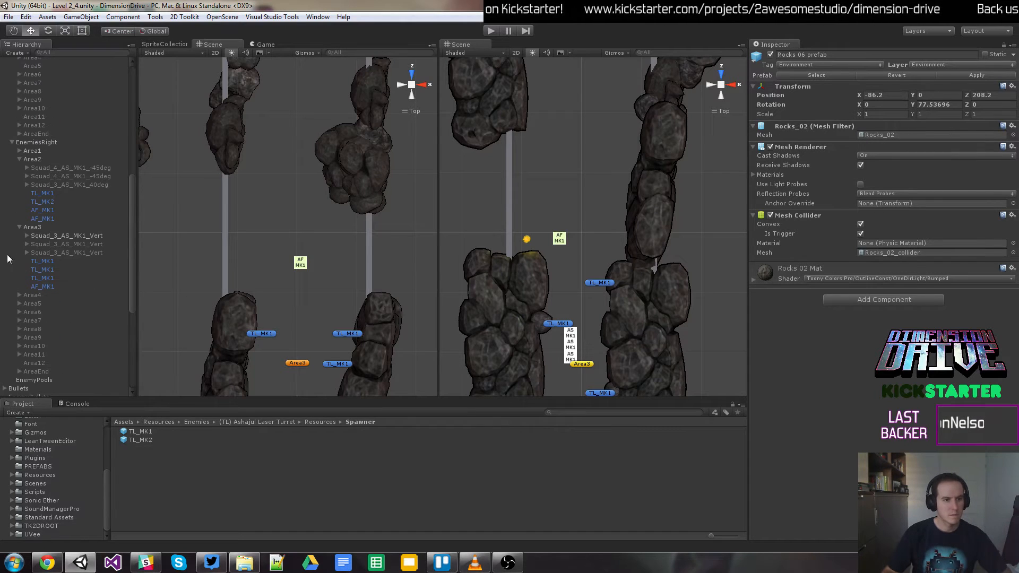
left_click(20, 159)
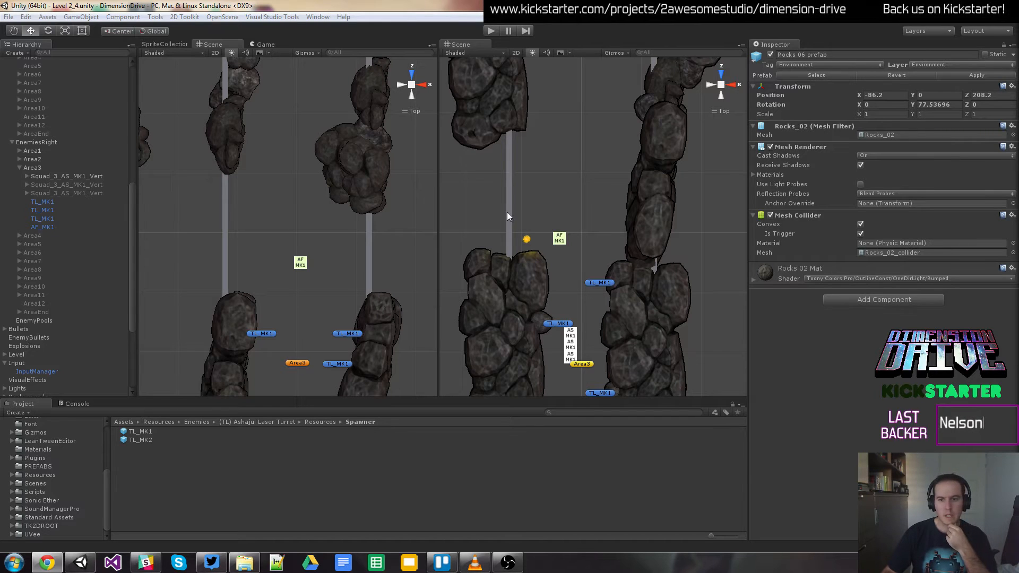
left_click(58, 177)
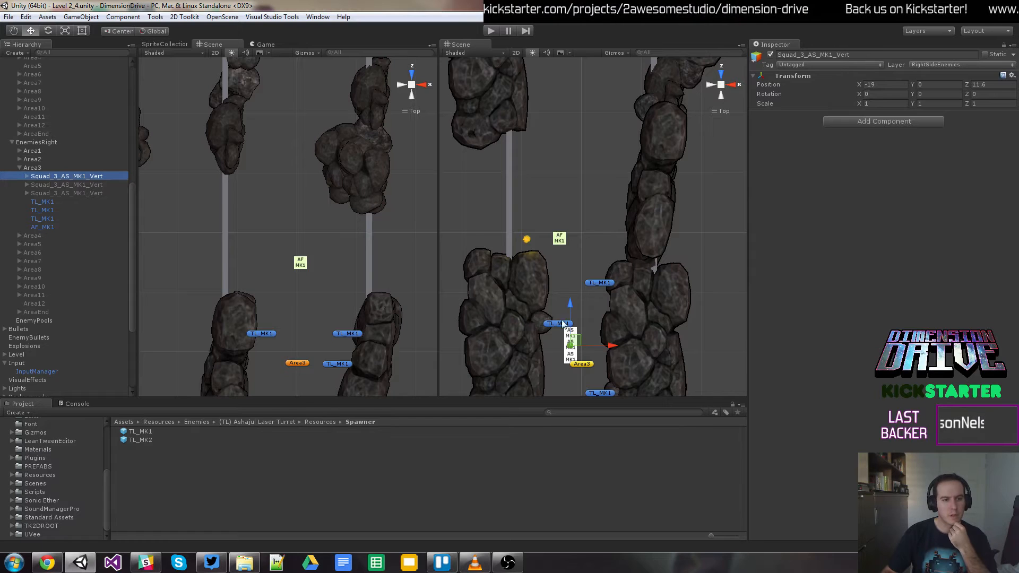
left_click(42, 202)
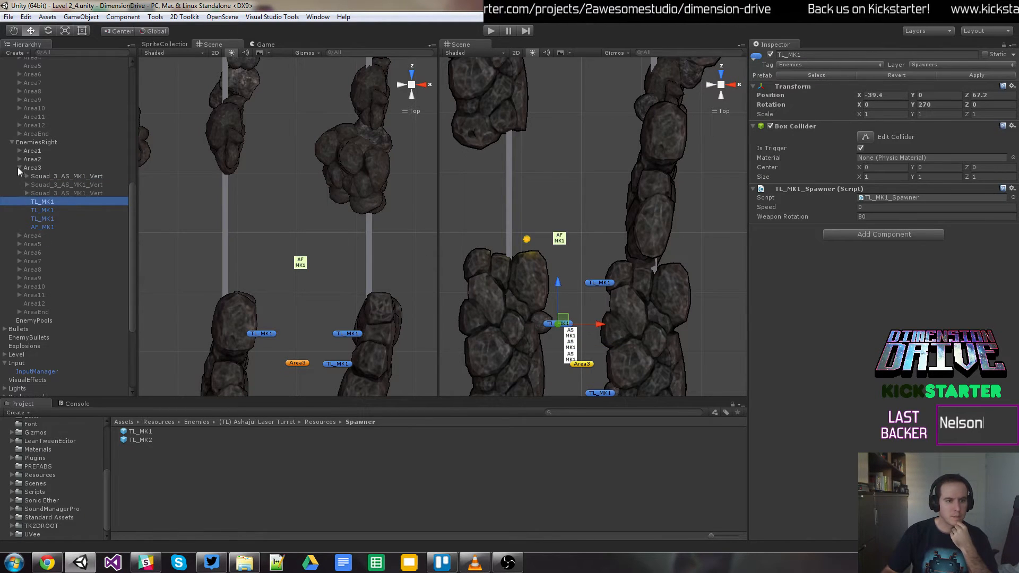
left_click(19, 167)
Step: Enable the Area4 enemy groups in both EnemiesRight and EnemiesLeft
left_click(34, 176)
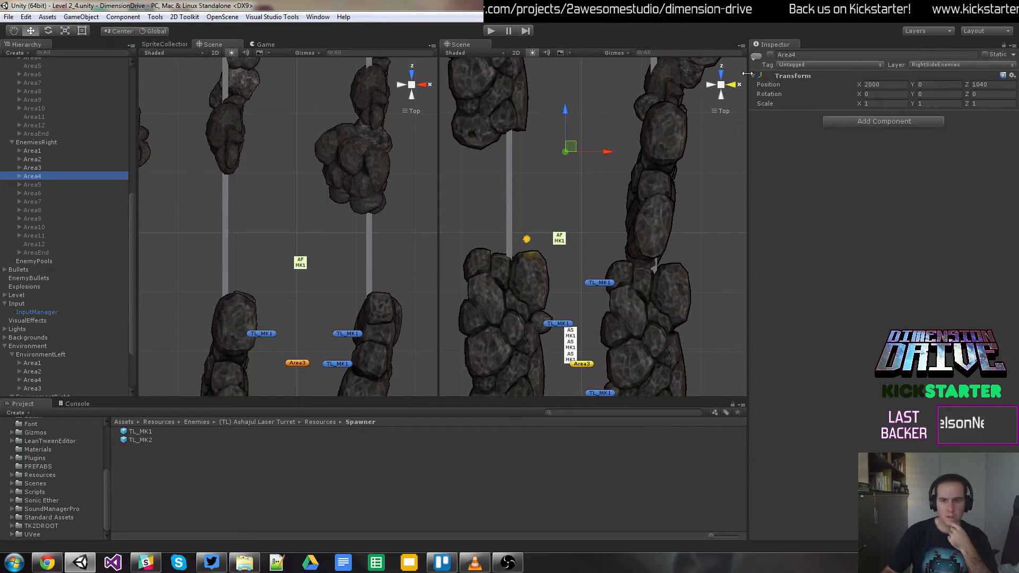
left_click(771, 55)
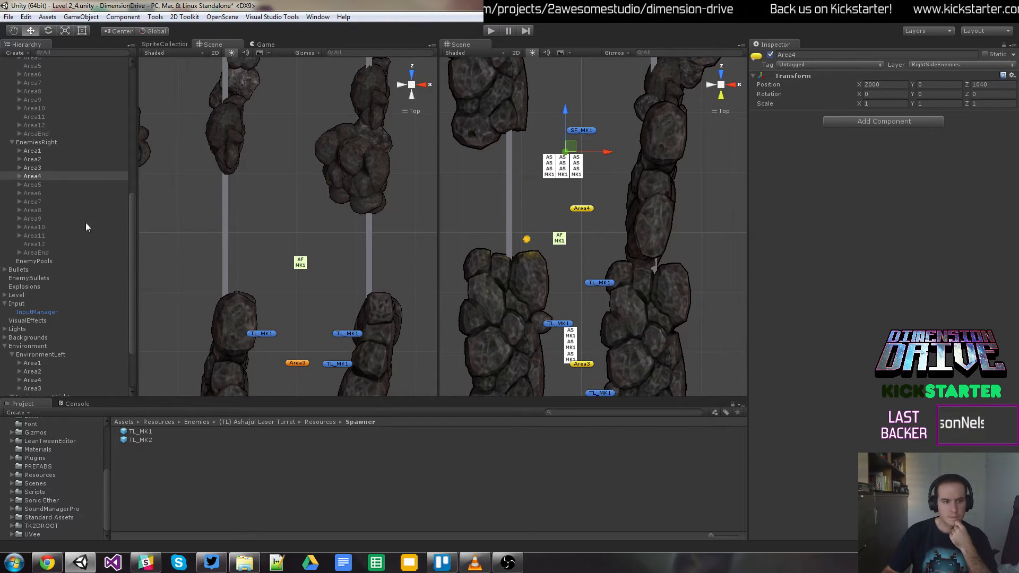
scroll(53, 167, "up", 3)
left_click(42, 122)
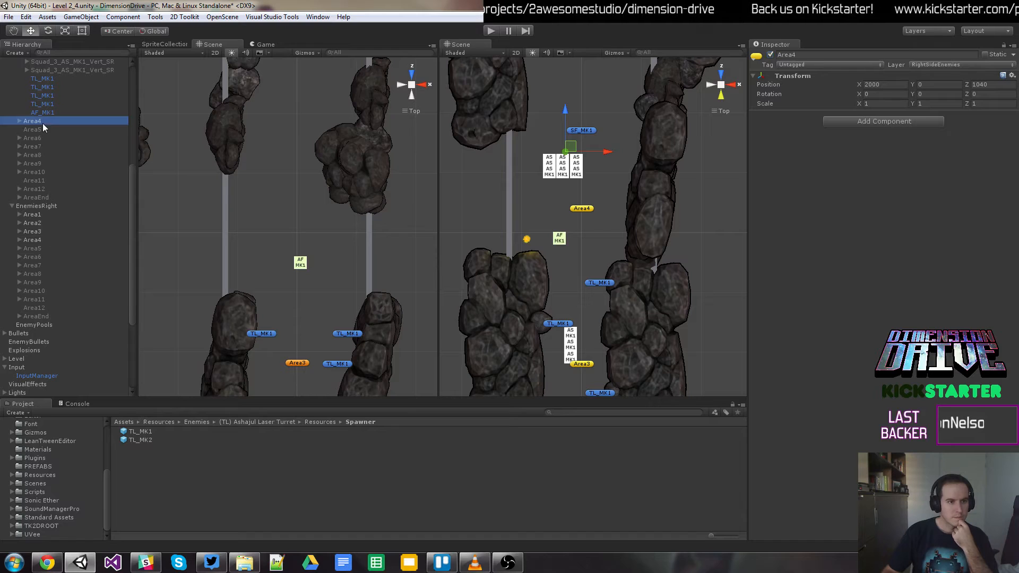
left_click(770, 55)
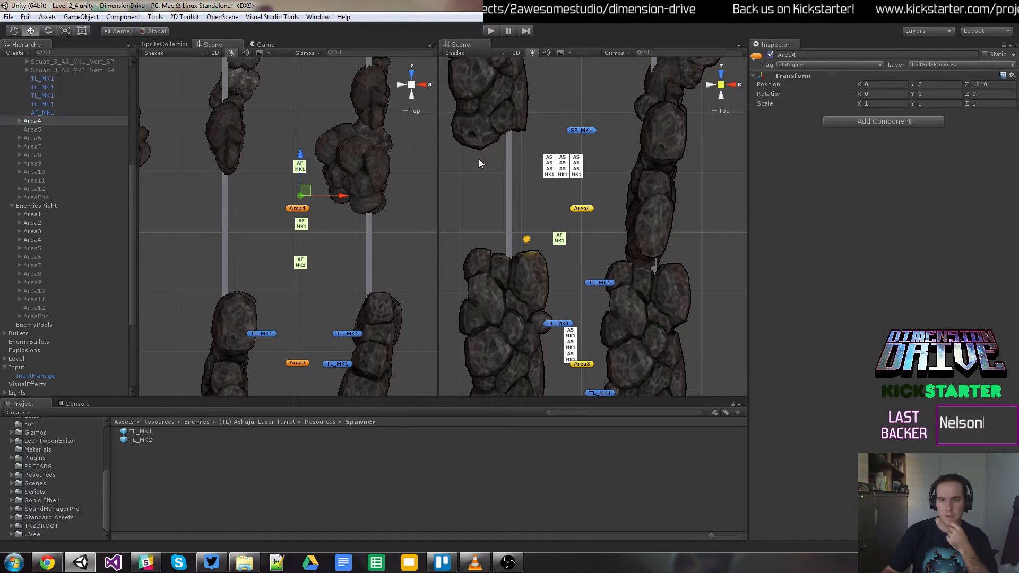
Step: Collapse EnemiesLeft's Area3 and move the upper AF_MK1 spawner of its Area4 sideways to the passage's left border
scroll(54, 218, "up", 5)
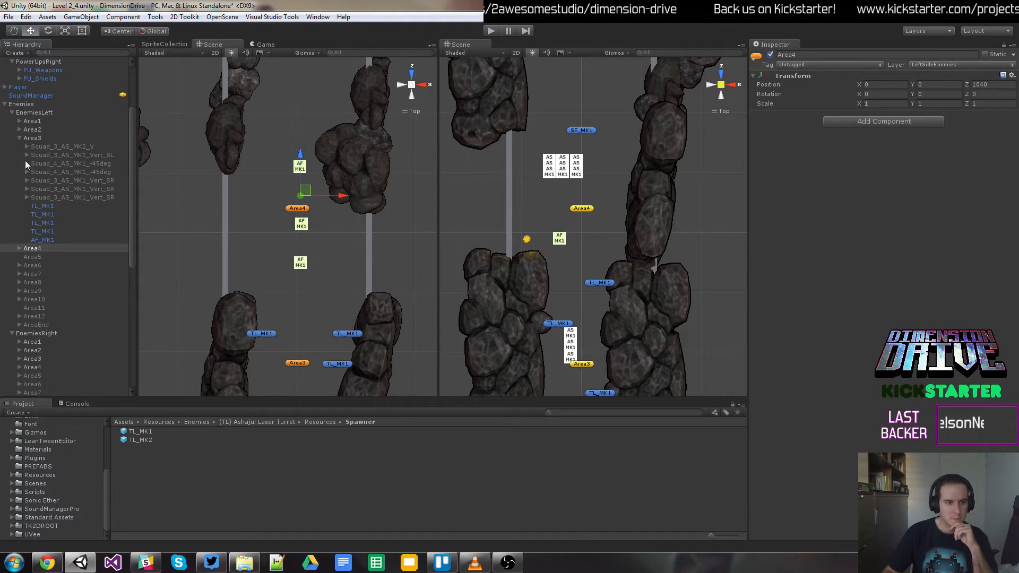
left_click(21, 137)
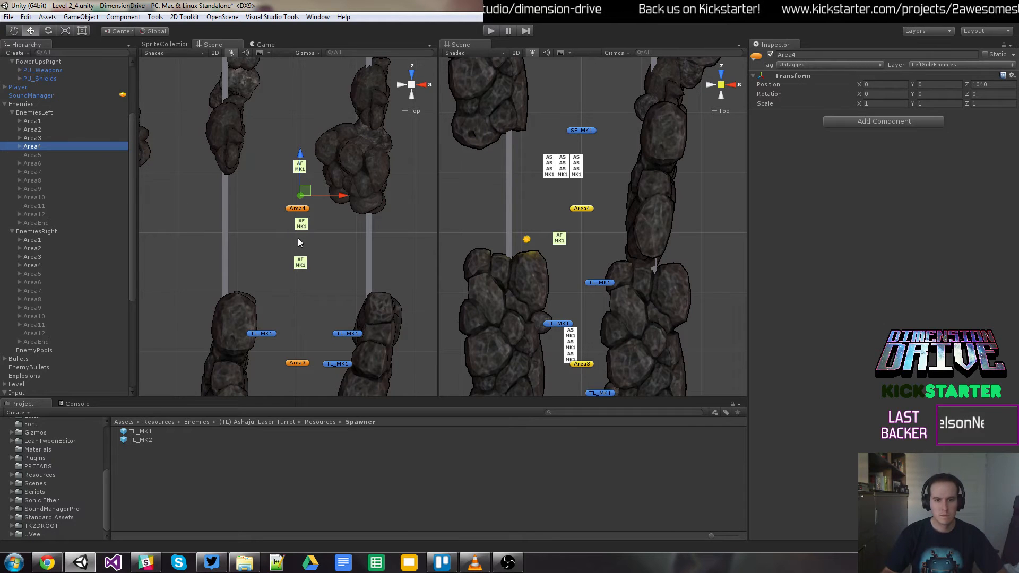
left_click(327, 249)
left_click(300, 168)
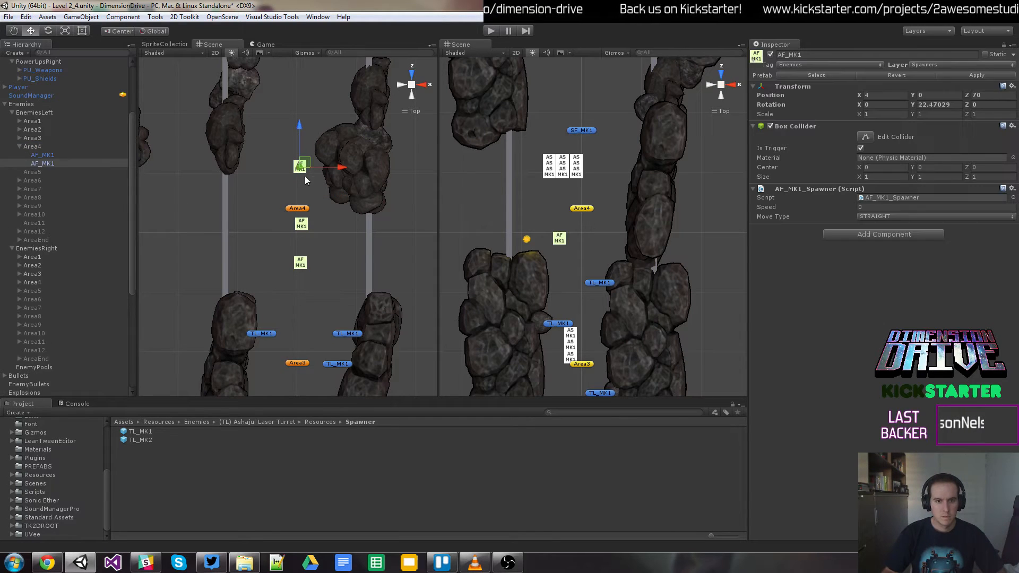
left_click(300, 227)
Step: Move the Rocks 06 prefab protruding into the passage beside EnemiesLeft's Area4 outward to X 210.6, Z -100.7
left_click(358, 178)
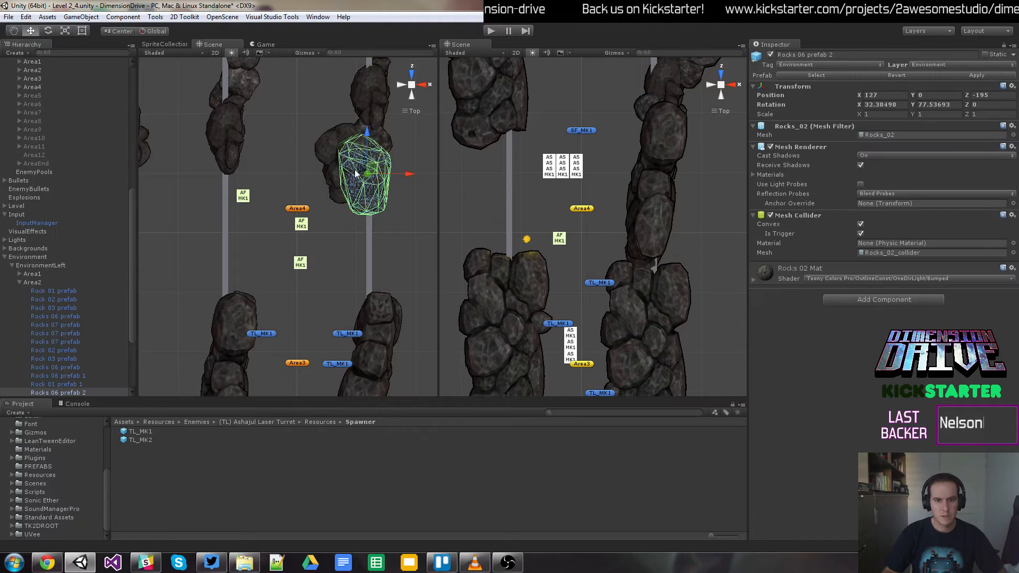
left_click(333, 155)
left_click_drag(345, 160, 422, 117)
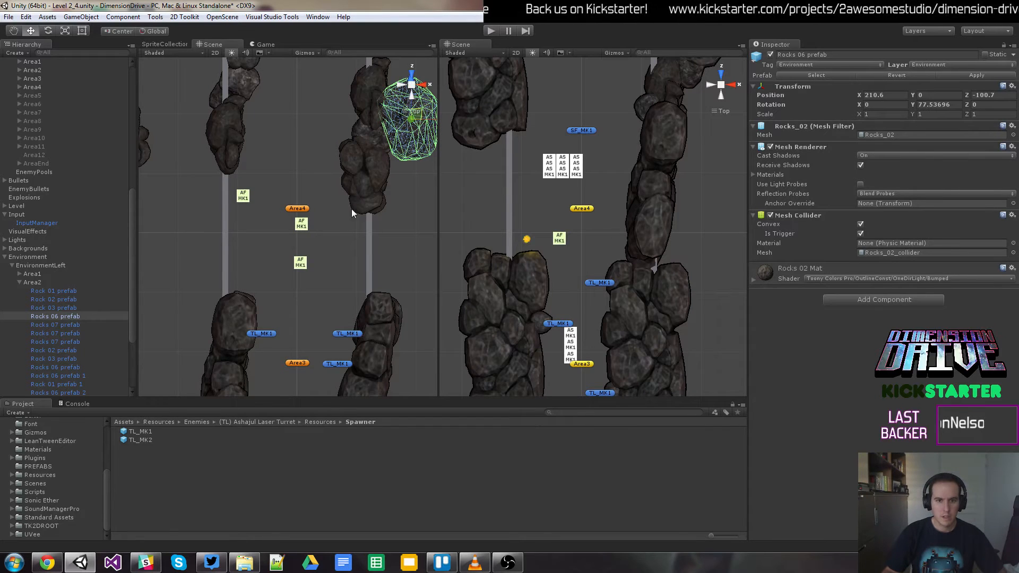
Step: Lower the outer AF_MK1 spawner of EnemiesLeft's Area4 to just above the centre one, and select the centre AF_MK1
left_click(243, 197)
left_click(301, 223)
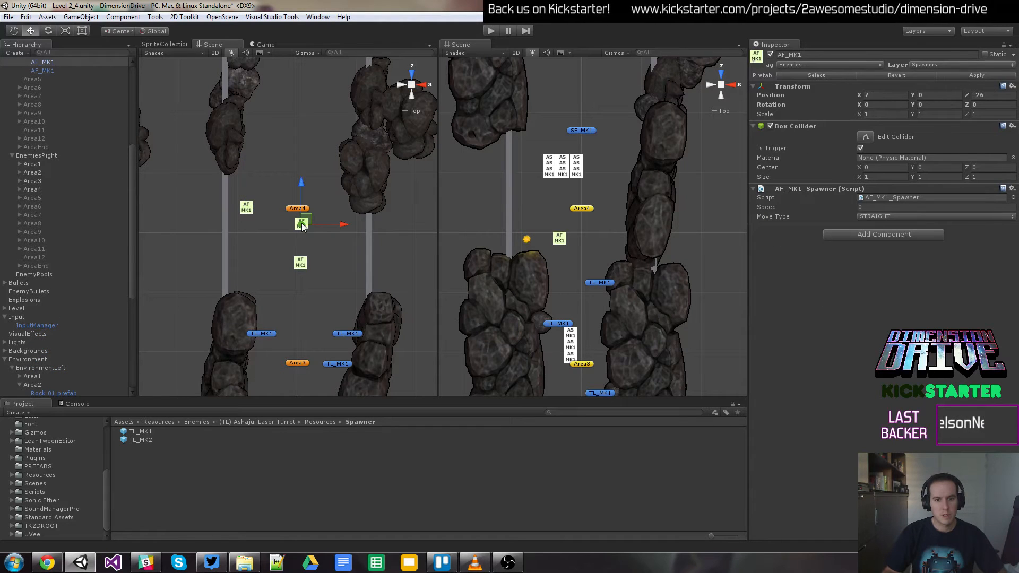
left_click(306, 242)
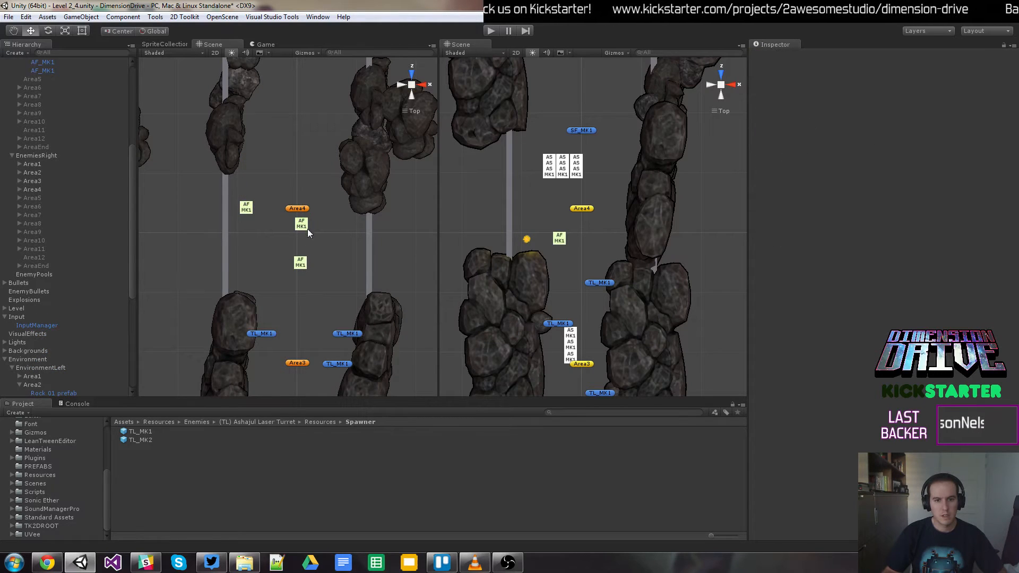
left_click(307, 223)
Step: Examine the enemy squads stored in EnemiesLeft's Area1, Area2 and Area6 to Area9
scroll(81, 189, "up", 3)
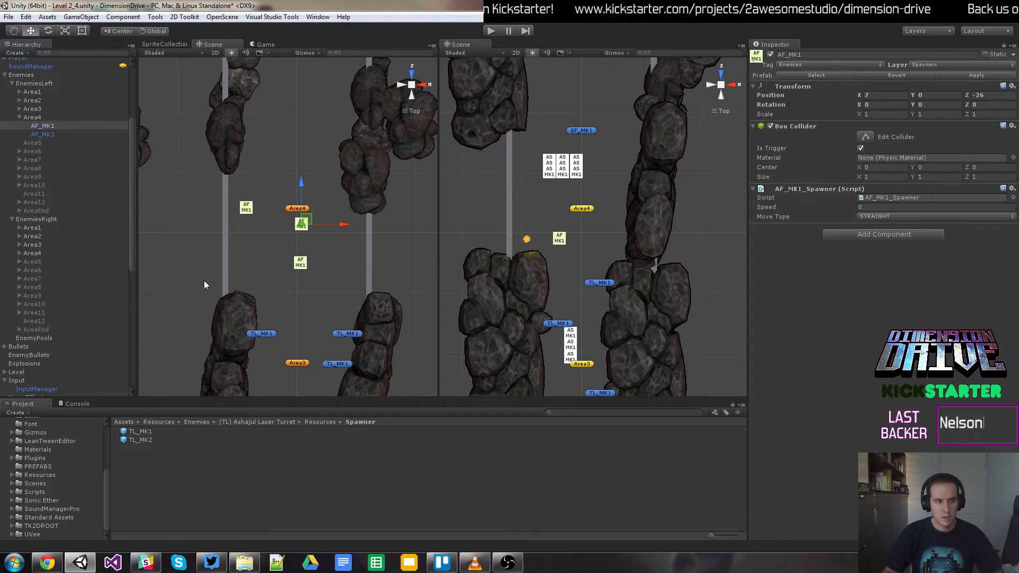
left_click(20, 92)
left_click(19, 108)
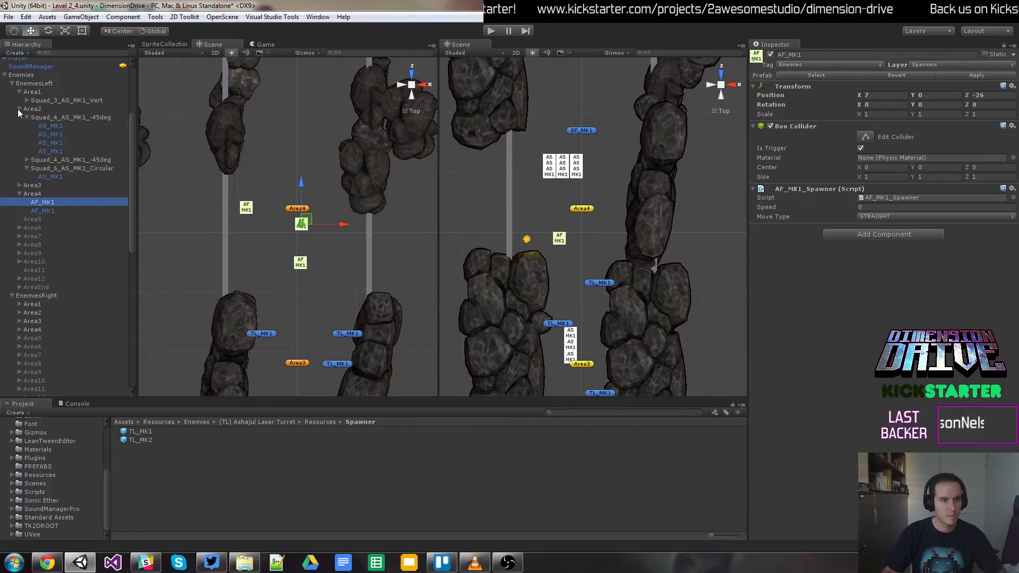
left_click(27, 117)
left_click(18, 92)
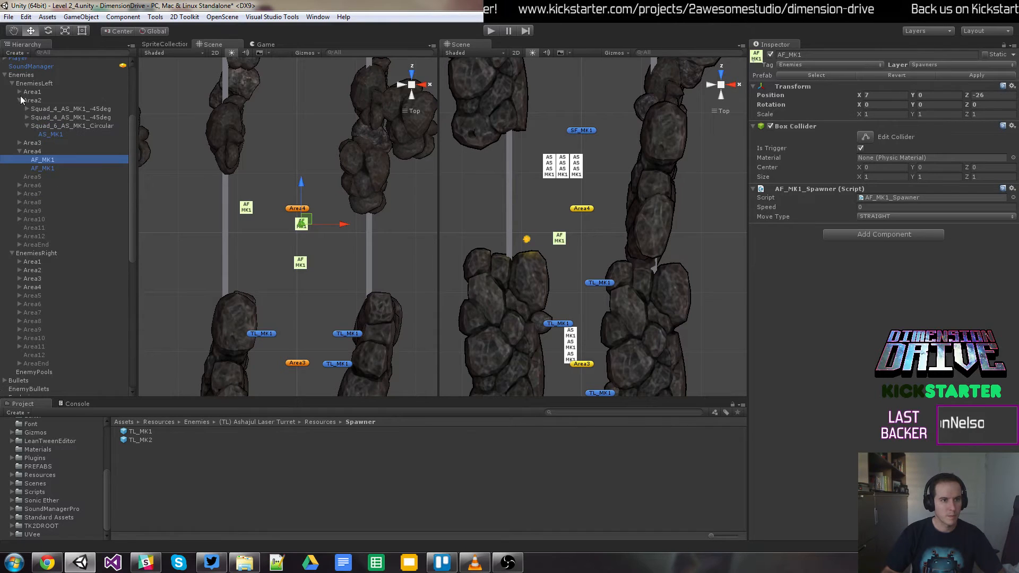
left_click(20, 101)
left_click(30, 143)
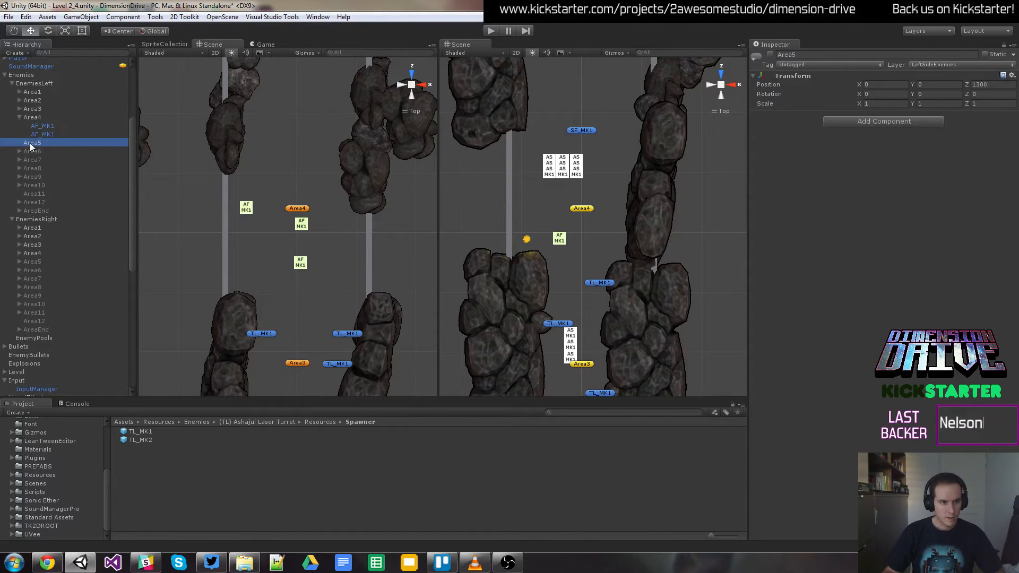
left_click(19, 152)
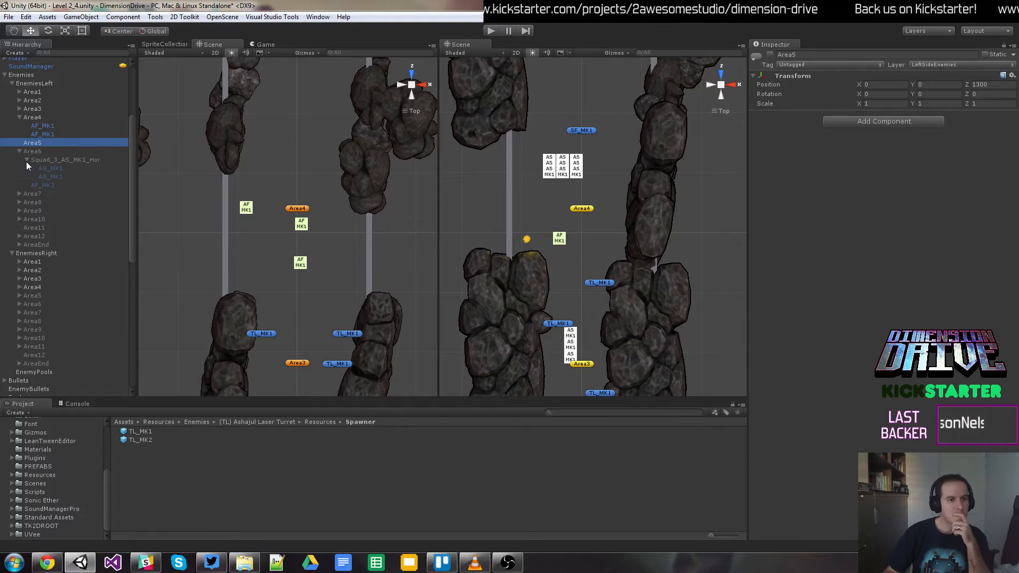
left_click(19, 177)
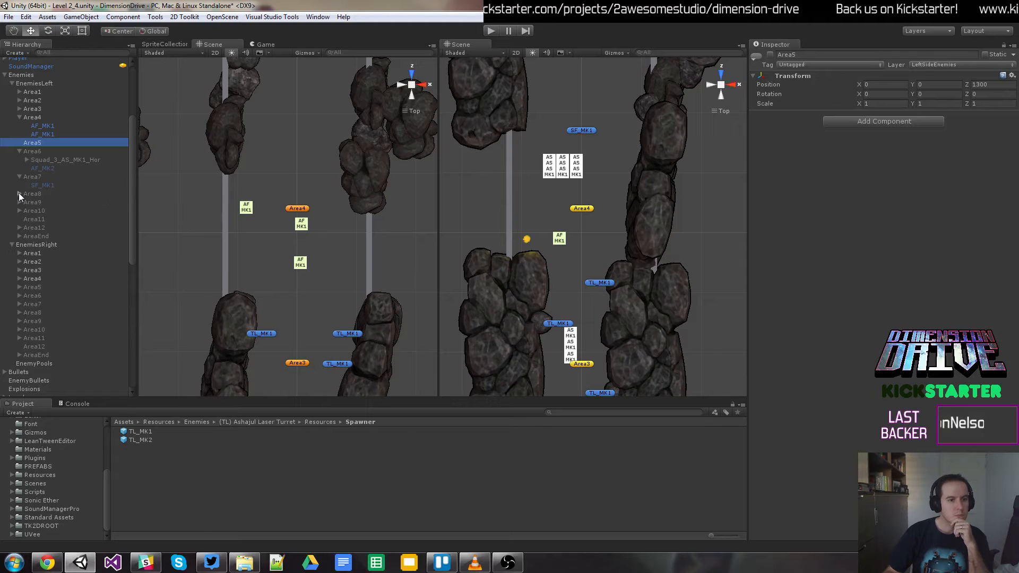
left_click(19, 194)
left_click(20, 210)
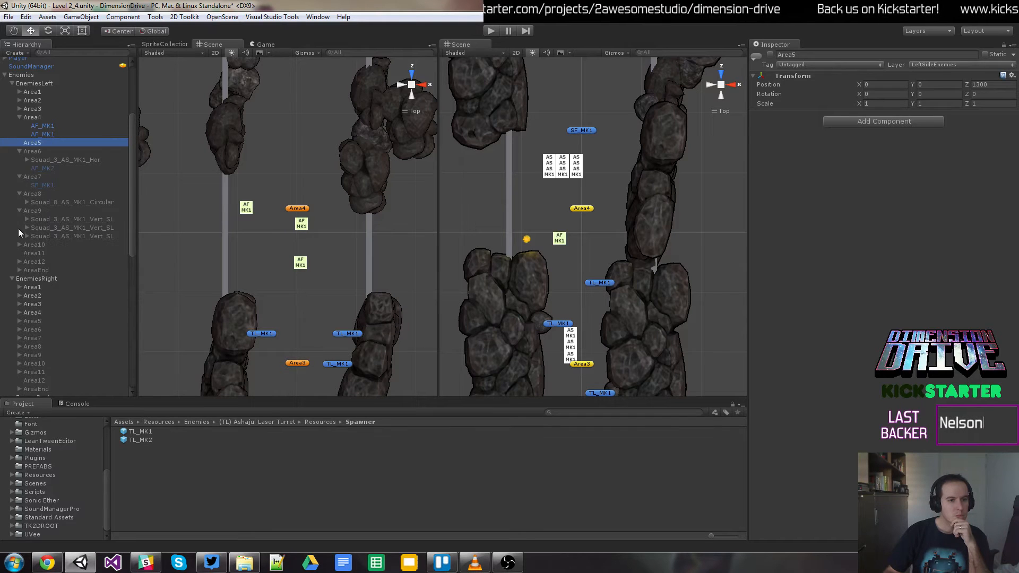
Step: Move the first Squad_3_AS_MK1_Vert_SL from EnemiesLeft's Area9 into its Area4 and set the squad's Z position to 0
left_click(83, 218)
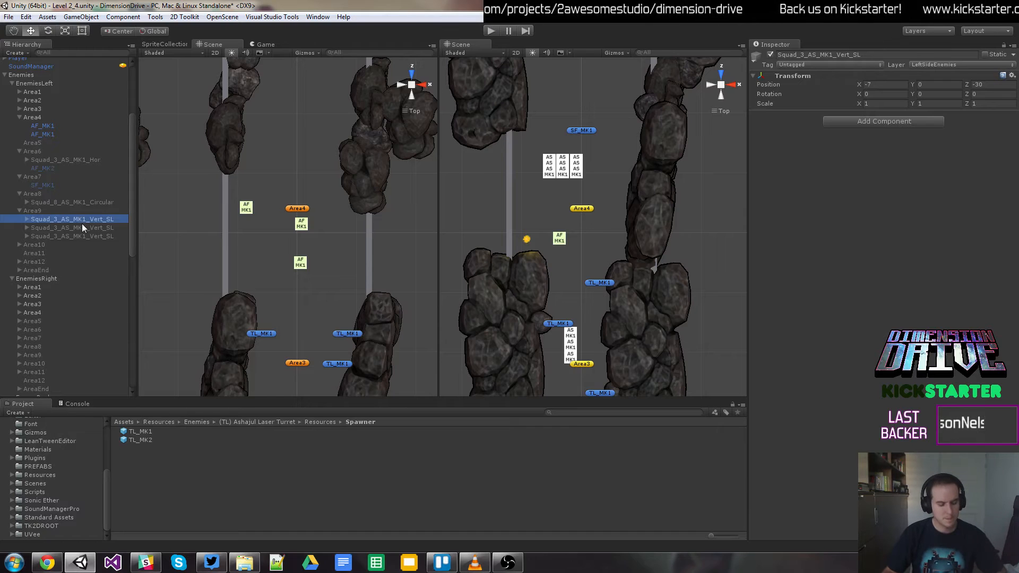
left_click_drag(81, 220, 50, 116)
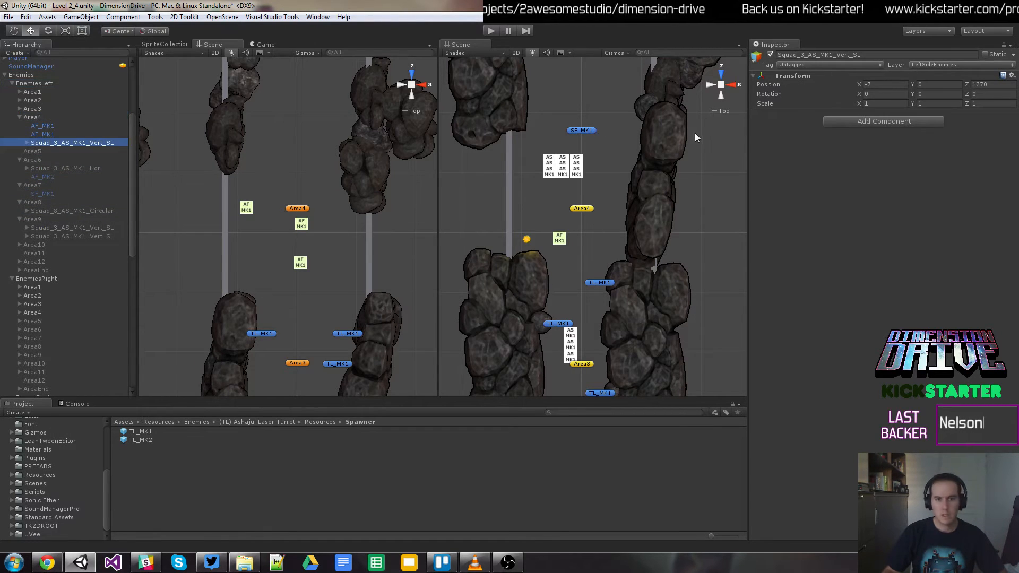
left_click(993, 84)
type("0")
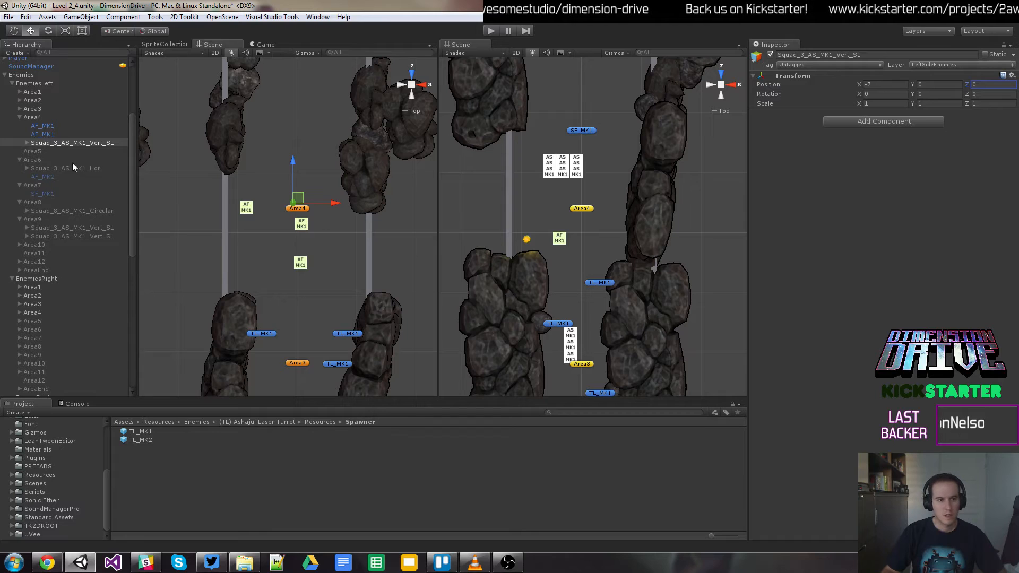
Step: Inspect the first AS_MK1 spawner inside Area4's Squad_3_AS_MK1_Vert_SL, including its move type
left_click(26, 143)
left_click(42, 152)
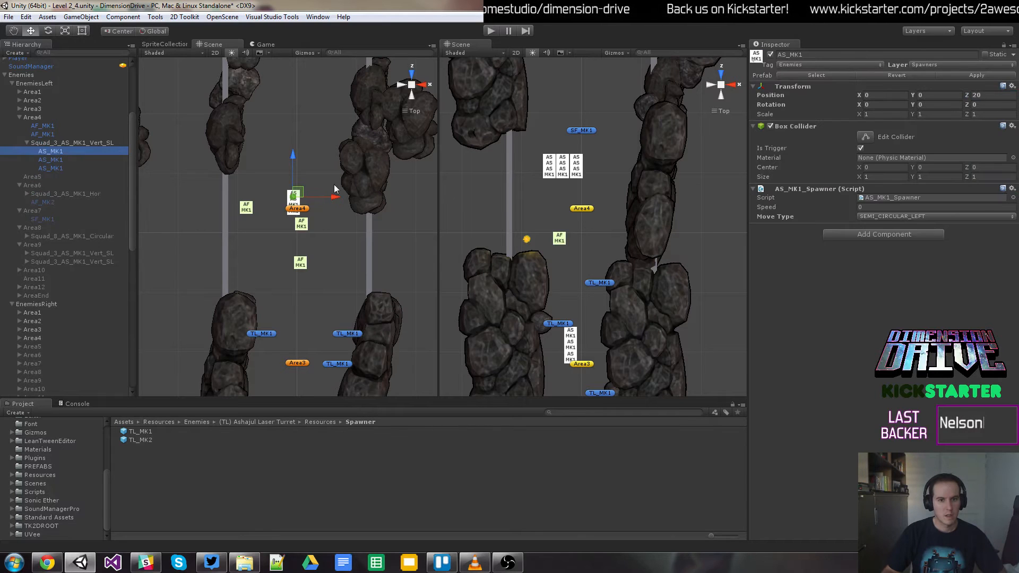
left_click(27, 142)
left_click(43, 143)
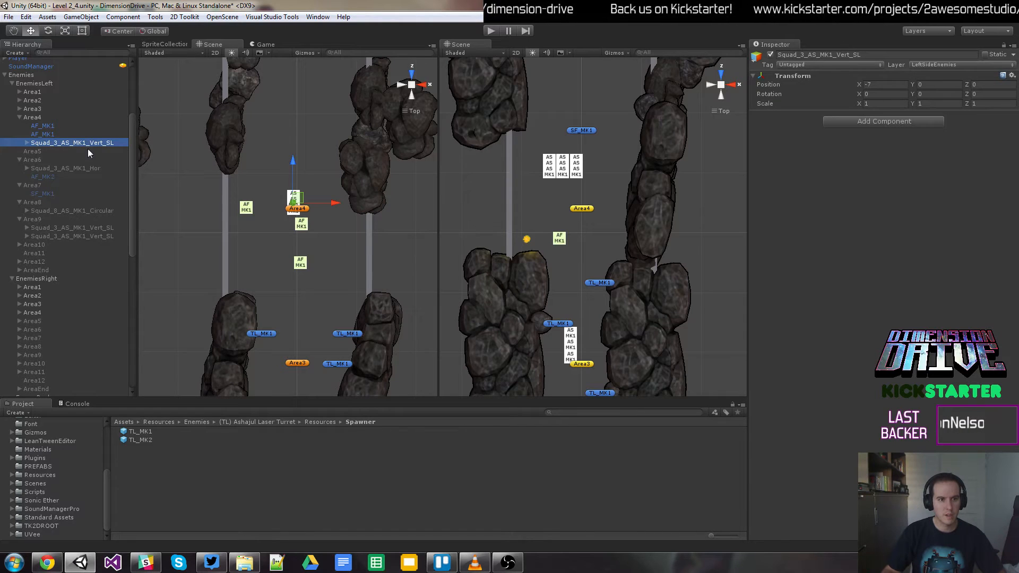
left_click(26, 143)
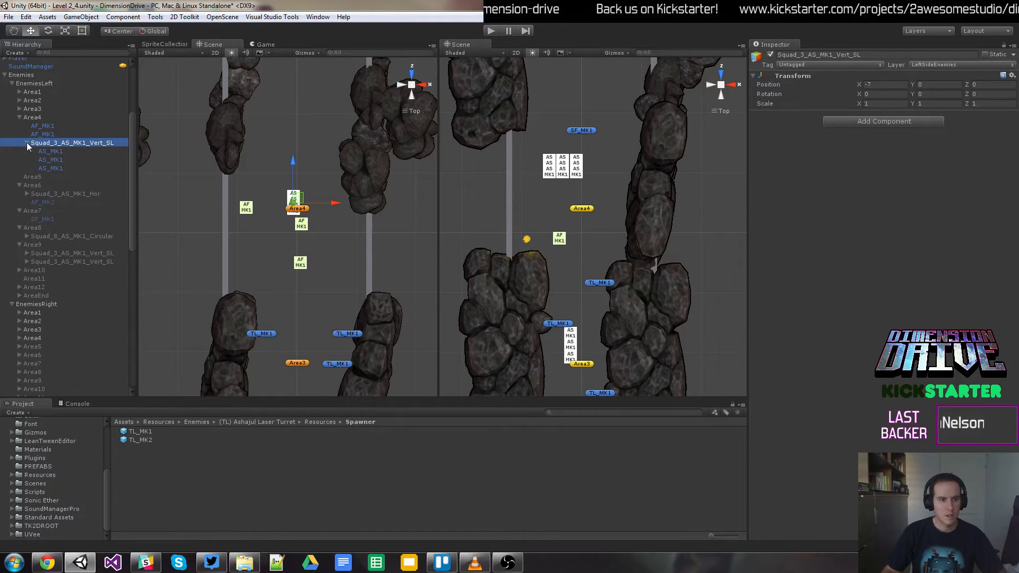
left_click(58, 152)
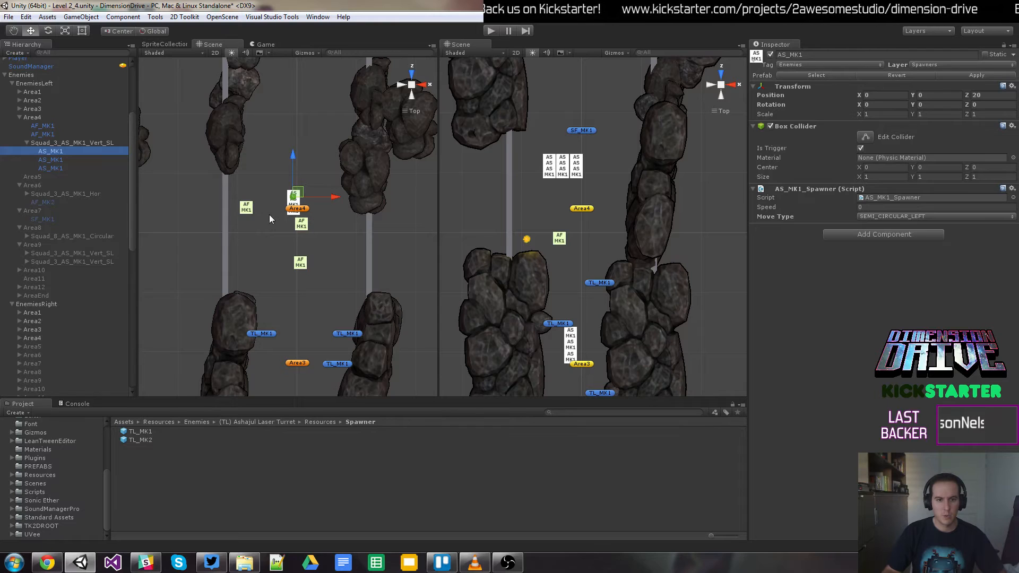
Step: Move the Rocks 06 prefab 2 beside EnemiesLeft's Area4 across to the passage's opposite wall, at X -131, Z -78.6
left_click(371, 180)
left_click_drag(371, 180, 220, 102)
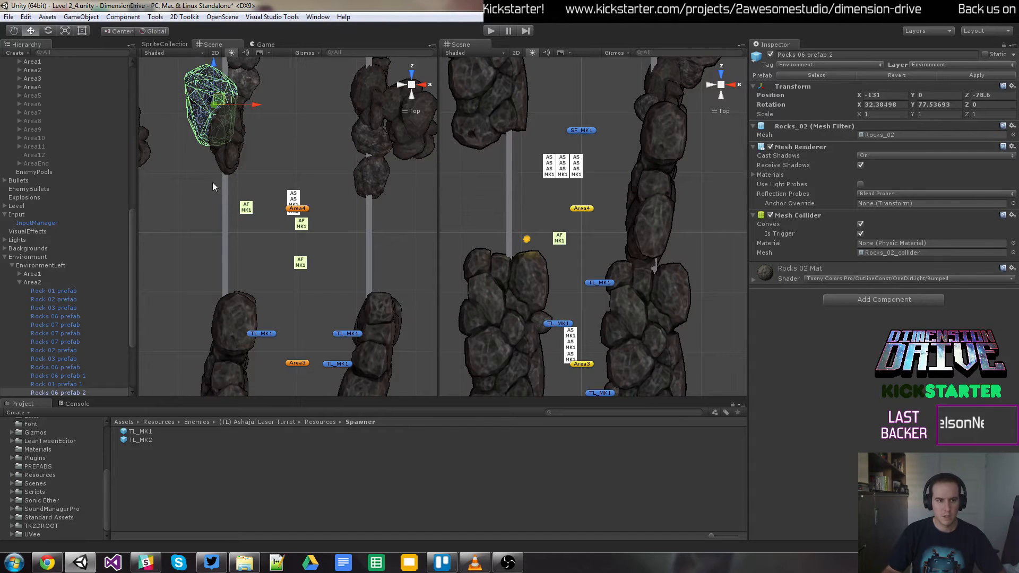
left_click(296, 197)
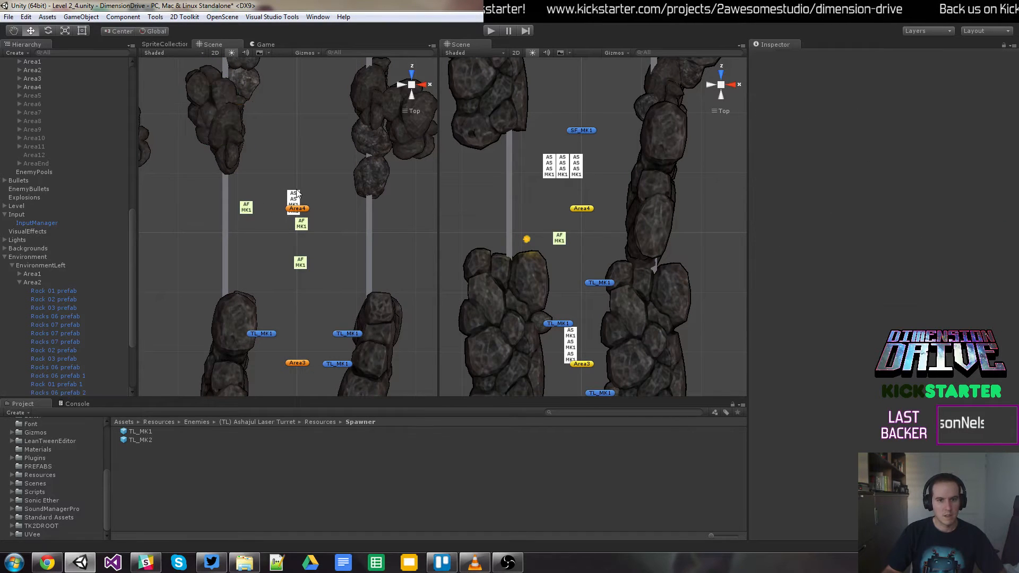
Step: Move Area4's Squad_3_AS_MK1_Vert_SL beside the passage border below the rocks, to X 84.4, Z -11.6
scroll(85, 162, "up", 5)
left_click(70, 150)
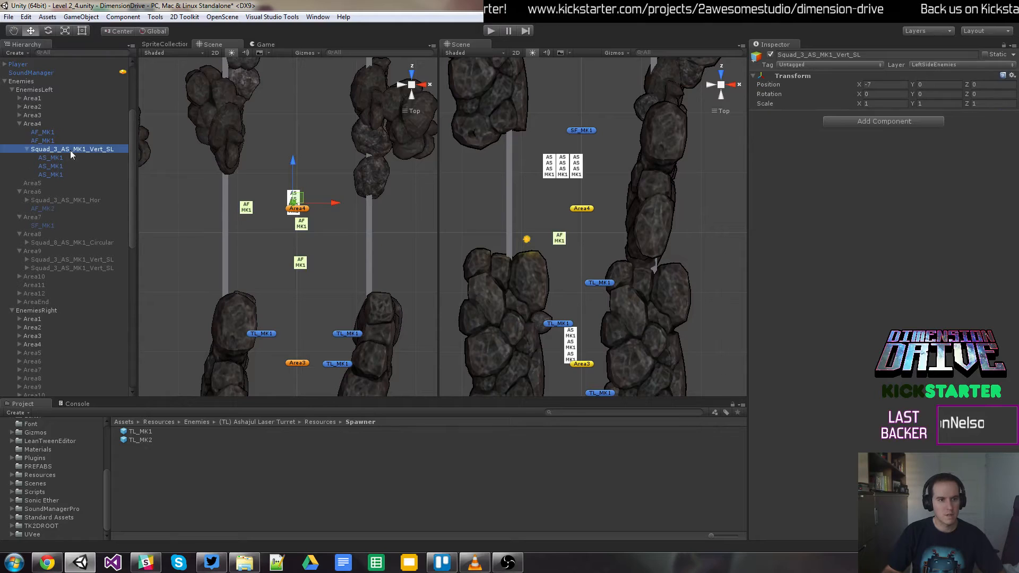
left_click_drag(298, 201, 353, 210)
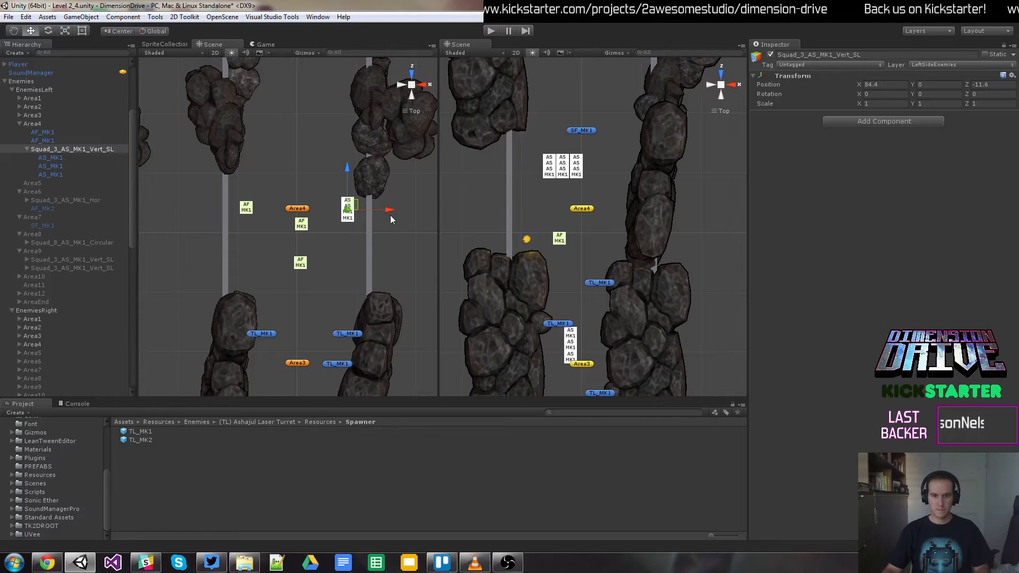
Step: Duplicate the squad, place the copy beside it at X 55.7, and rename the copy Squad_3_AS_MK1_Vert_SL
key("ctrl+d")
left_click_drag(390, 209, 373, 209)
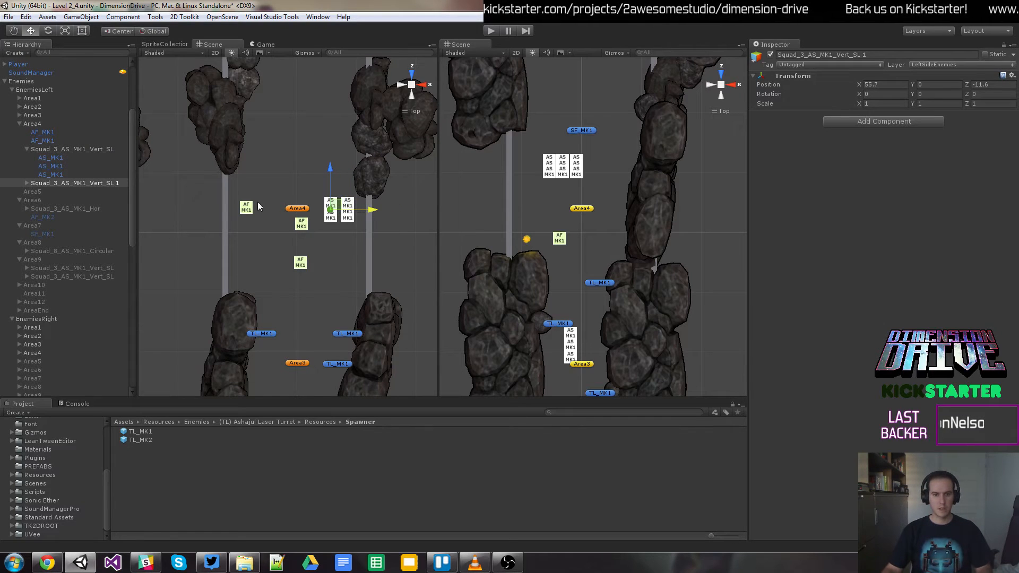
left_click(117, 184)
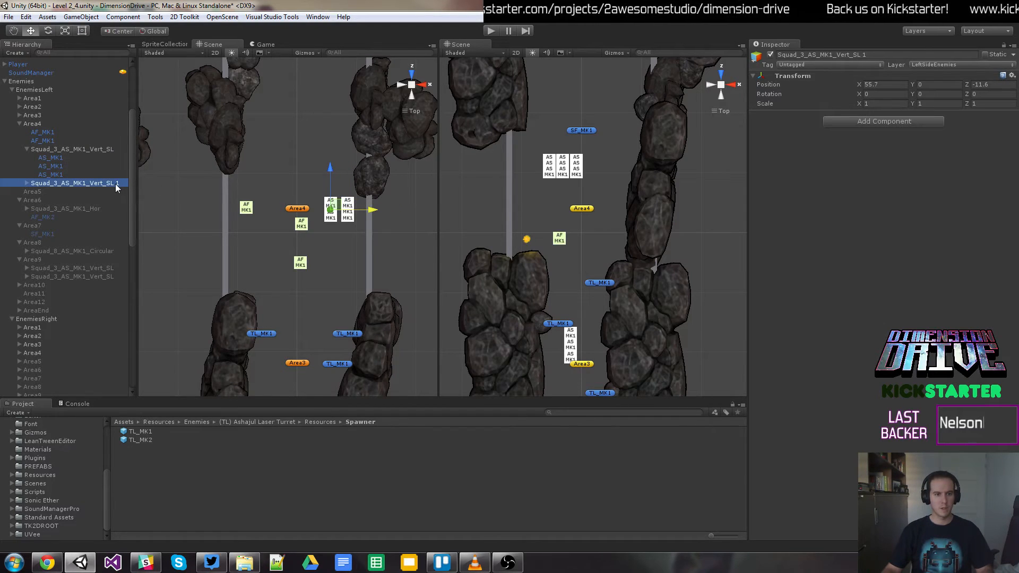
double_click(117, 184)
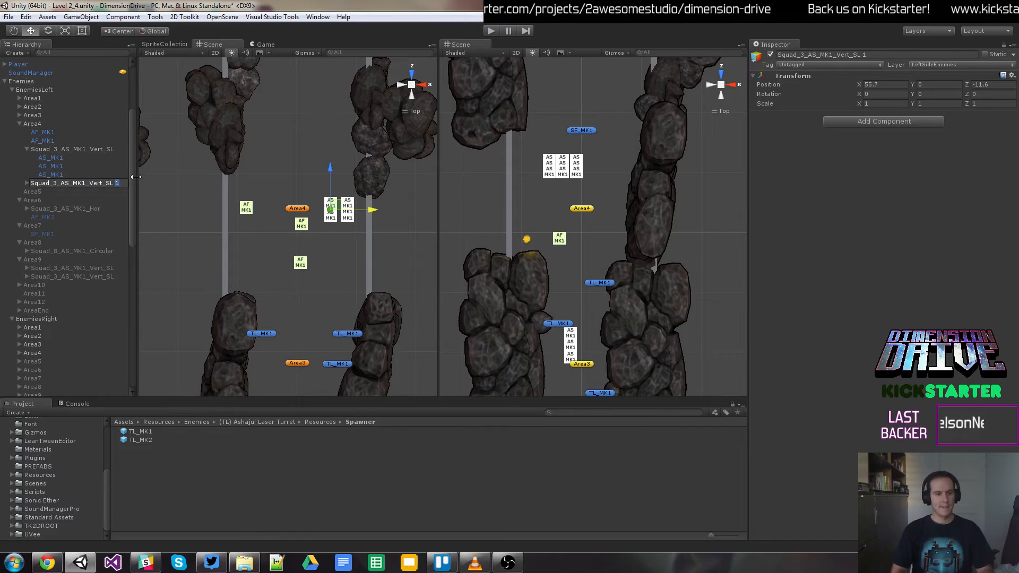
key("BackSpace")
key("BackSpace")
key("Return")
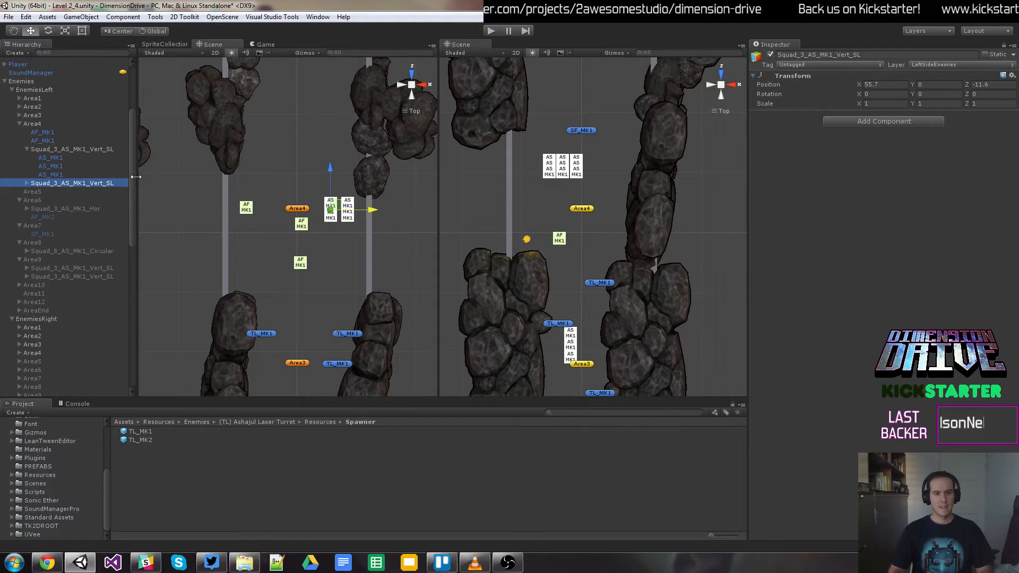
Step: Shift both Squad_3_AS_MK1_Vert_SL squads in Area4 slightly towards the passage border, to X 90.4 and X 62
left_click(27, 149)
left_click(106, 149)
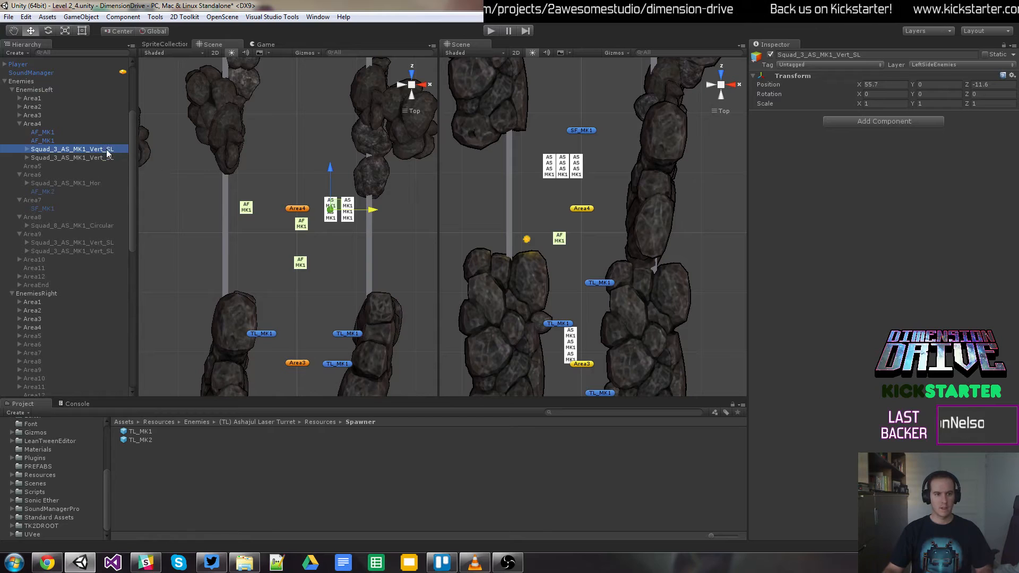
left_click_drag(391, 211, 376, 213)
left_click(79, 158)
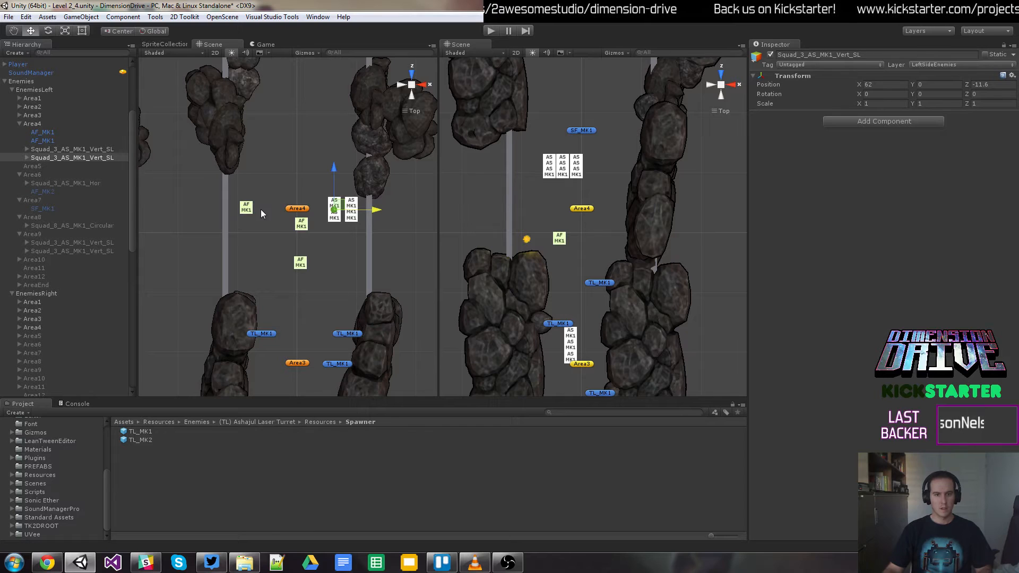
Step: Place EnemiesLeft's two Area4 AF_MK1 spawners side by side just below the Area4 marker, the outer one at X -21, Z -16.9
left_click(299, 226)
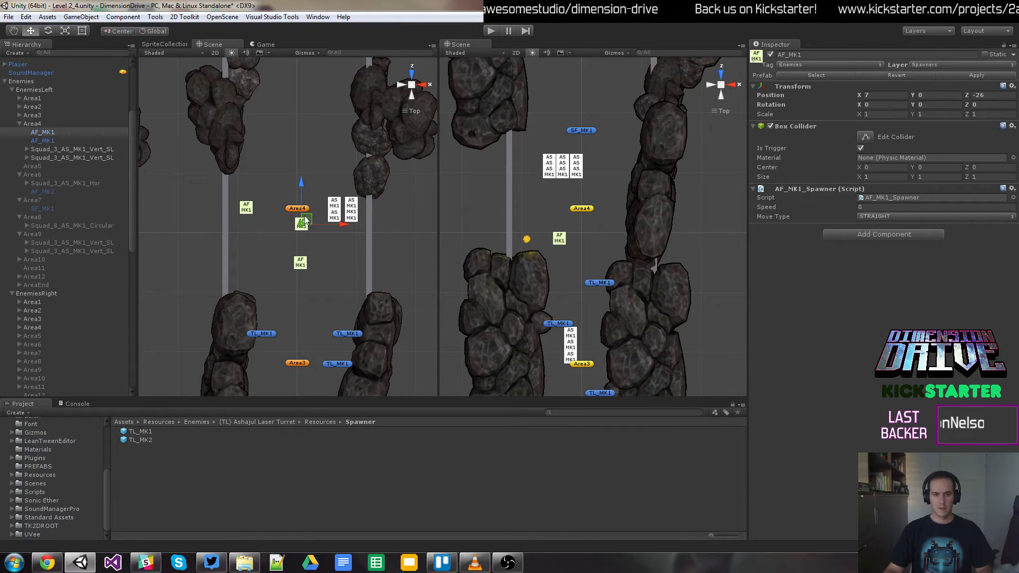
left_click(244, 208)
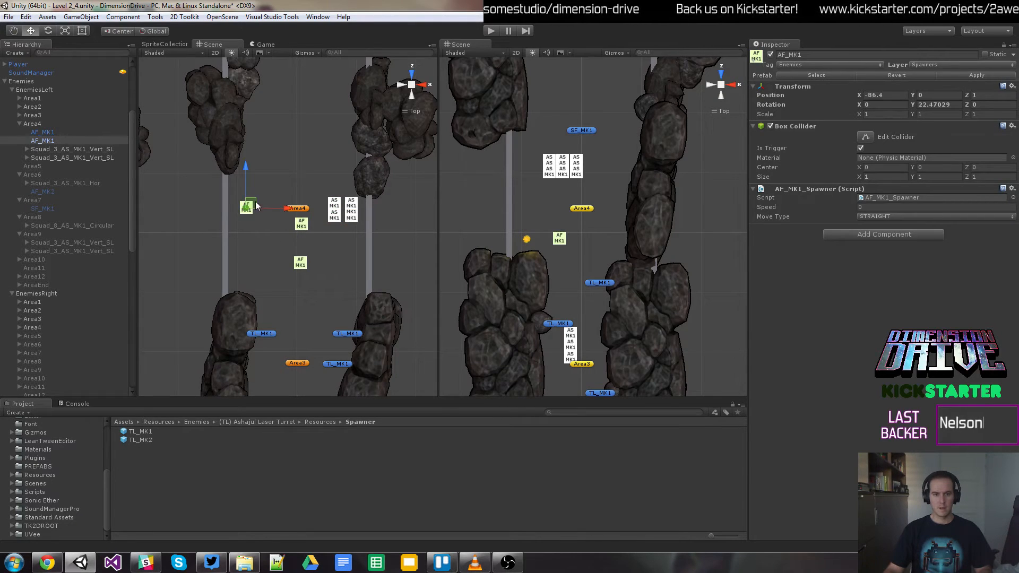
left_click_drag(256, 206, 290, 220)
left_click(304, 228)
left_click(283, 221)
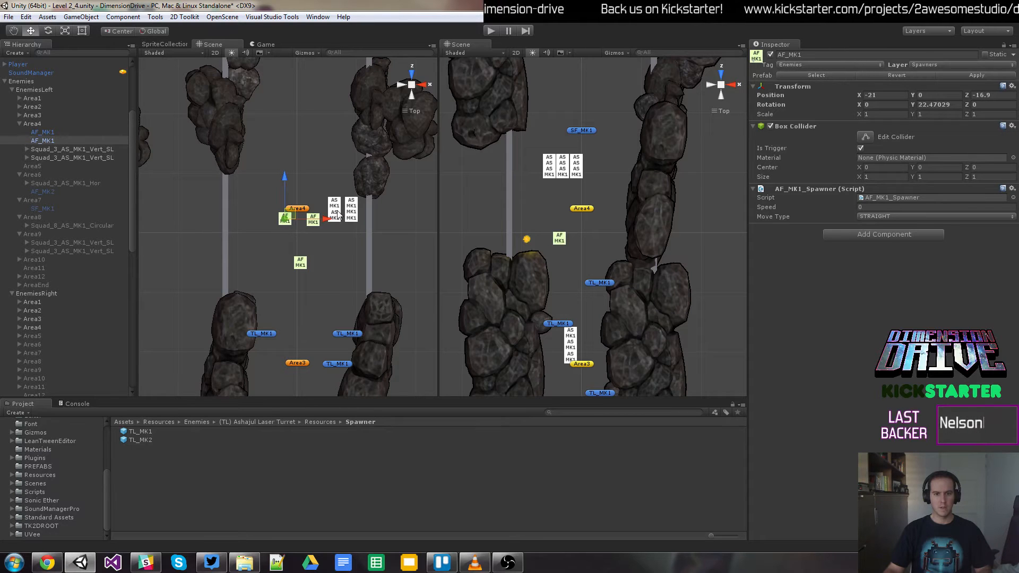
Step: Duplicate Area4's Squad_3_AS_MK1_Vert_SL at X 90.4 and rename the copy Squad_3_AS_MK1_Vert_SR
left_click(79, 149)
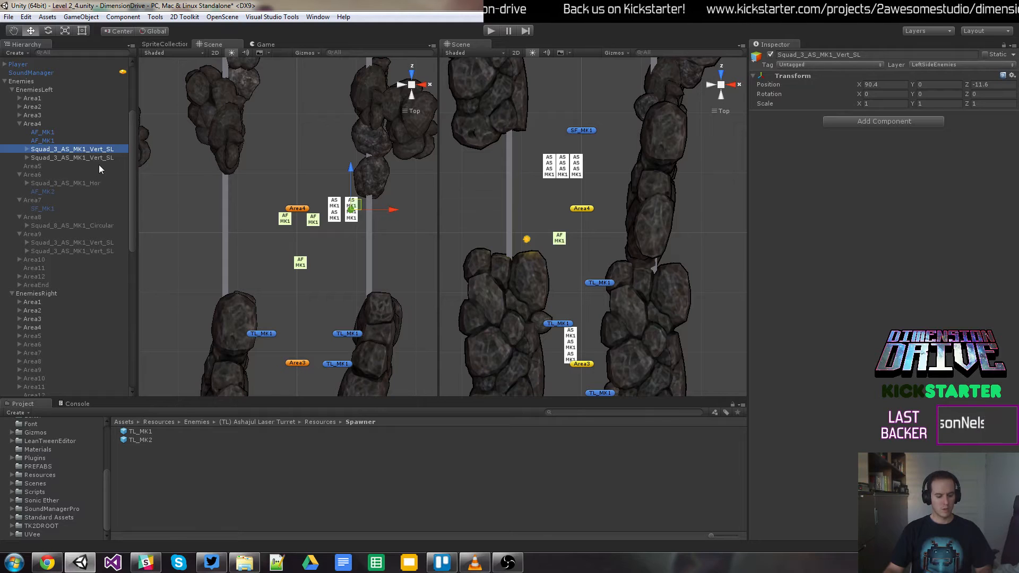
key("ctrl+d")
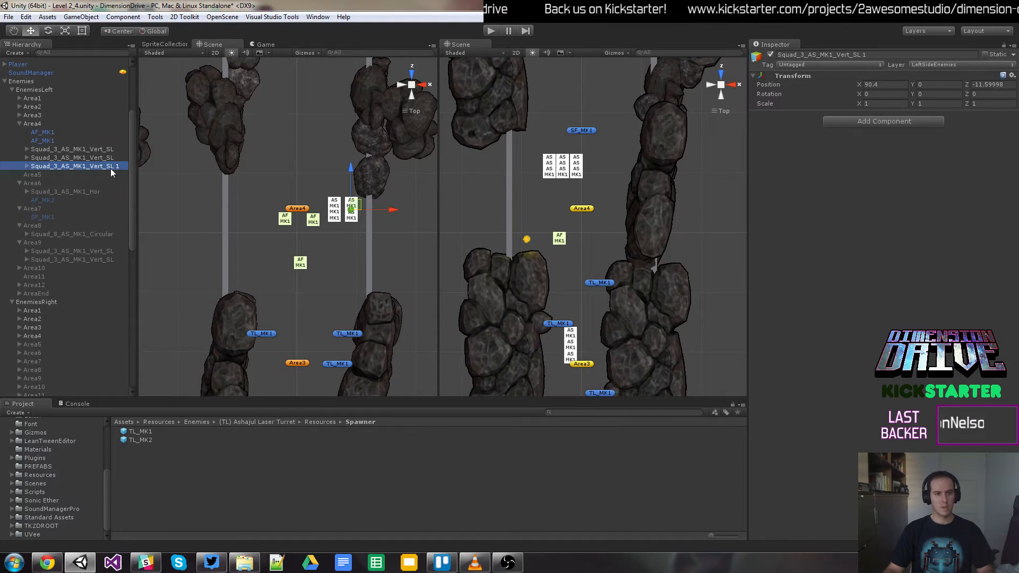
left_click(111, 168)
left_click_drag(110, 167, 117, 167)
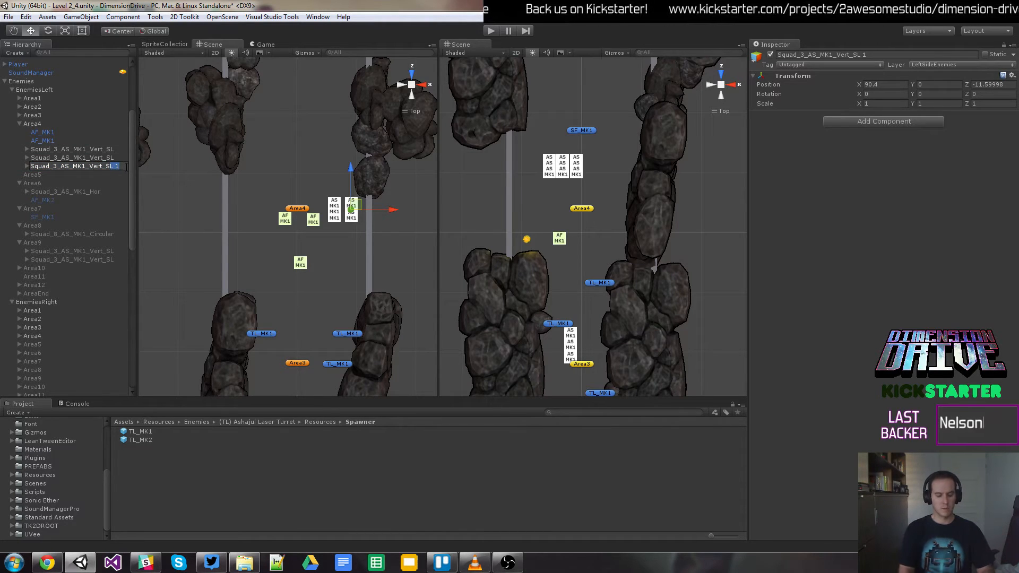
type("R")
key("Return")
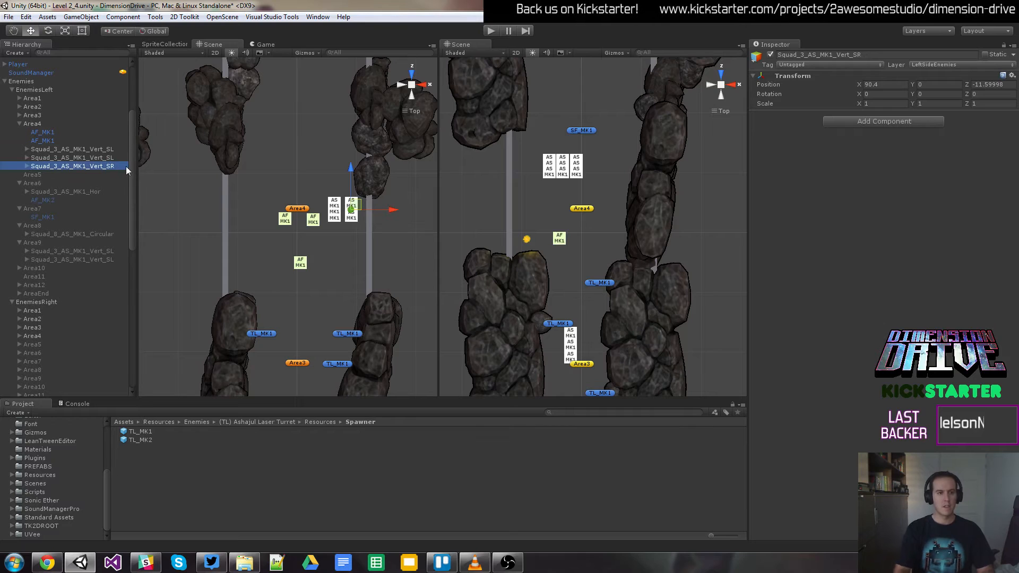
Step: Open the Move Type choices for the first AS_MK1 spawner in Squad_3_AS_MK1_Vert_SR
left_click(28, 166)
left_click(42, 174)
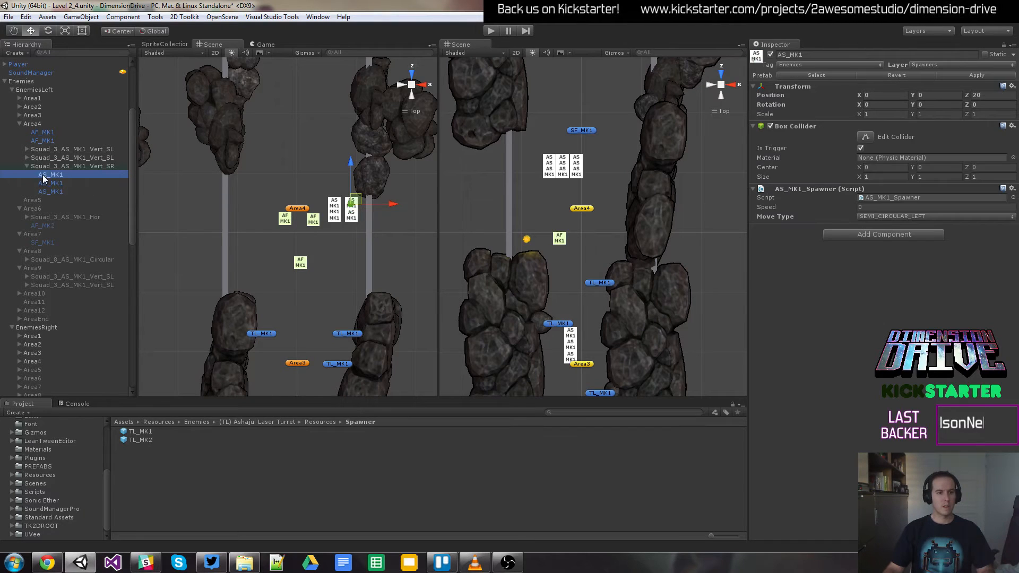
left_click(916, 216)
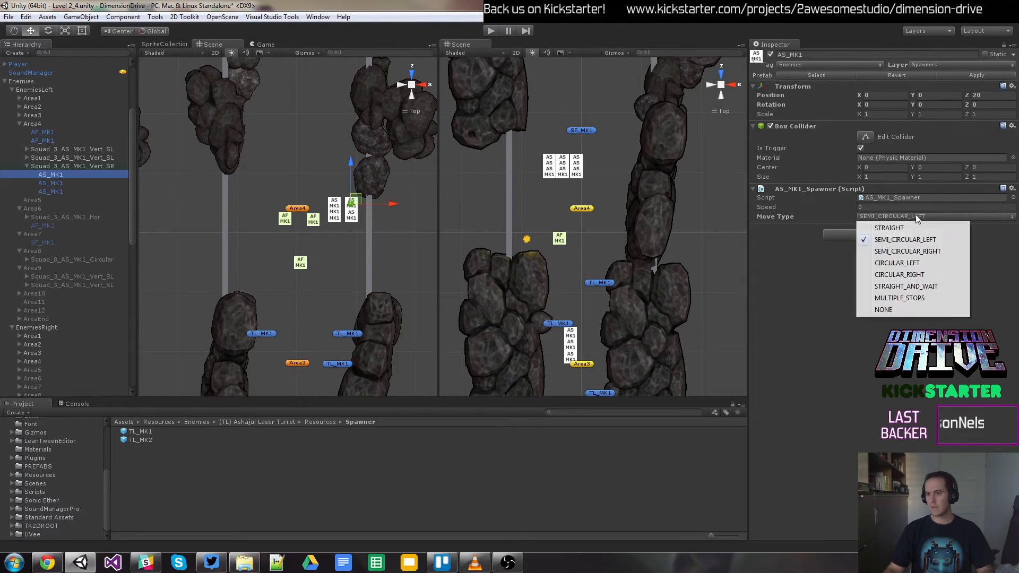
Step: Set the move type of all three AS_MK1 spawners in Squad_3_AS_MK1_Vert_SR to SEMI_CIRCULAR_RIGHT
left_click(920, 251)
left_click(50, 182)
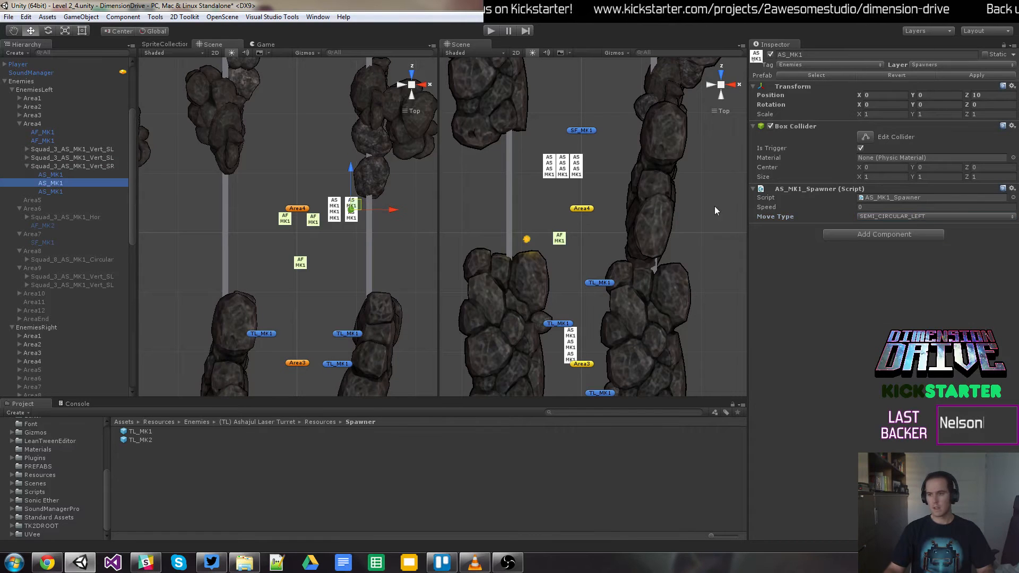
left_click(891, 216)
left_click(918, 251)
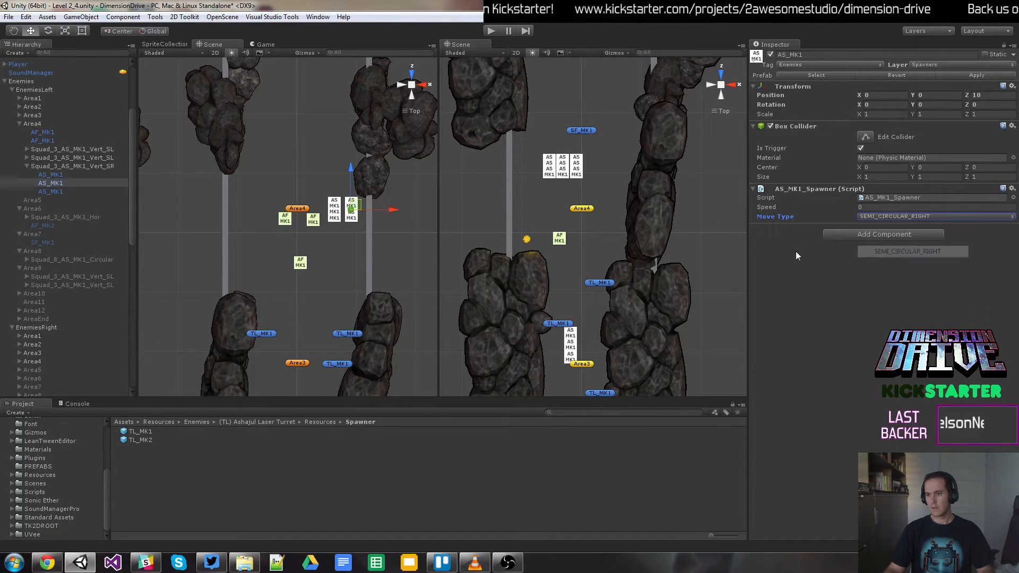
left_click(65, 190)
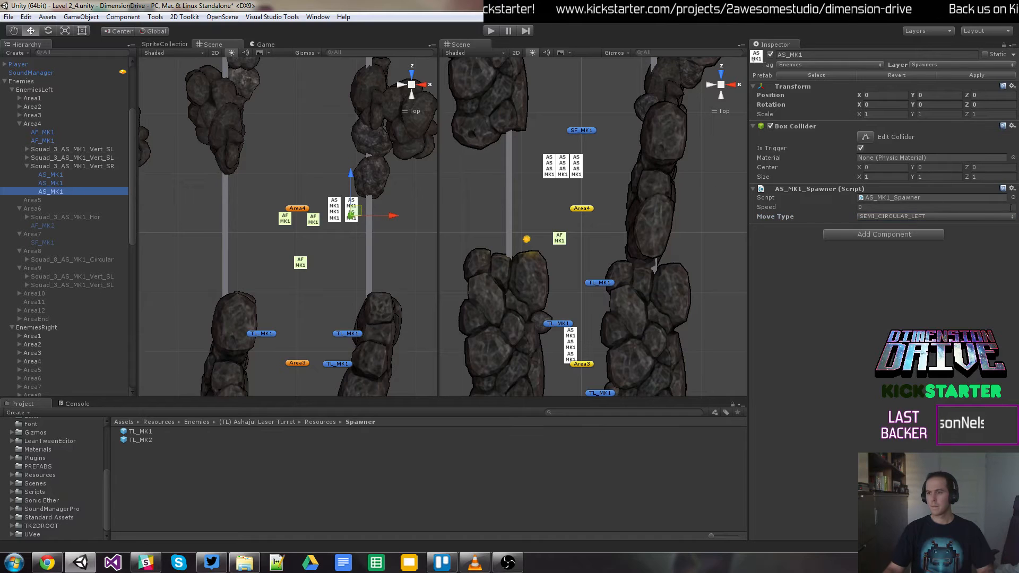
left_click(955, 216)
left_click(930, 250)
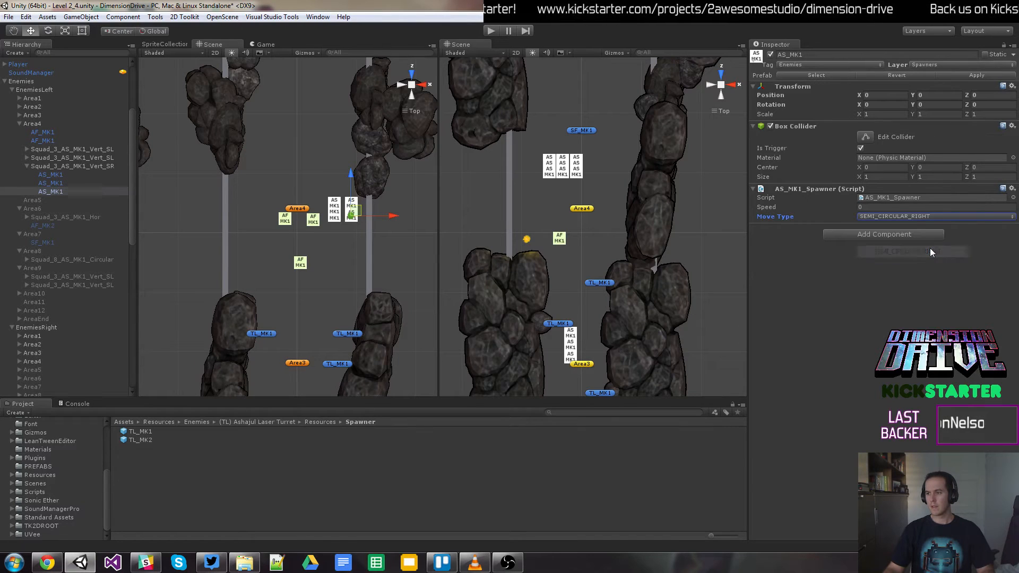
left_click(27, 166)
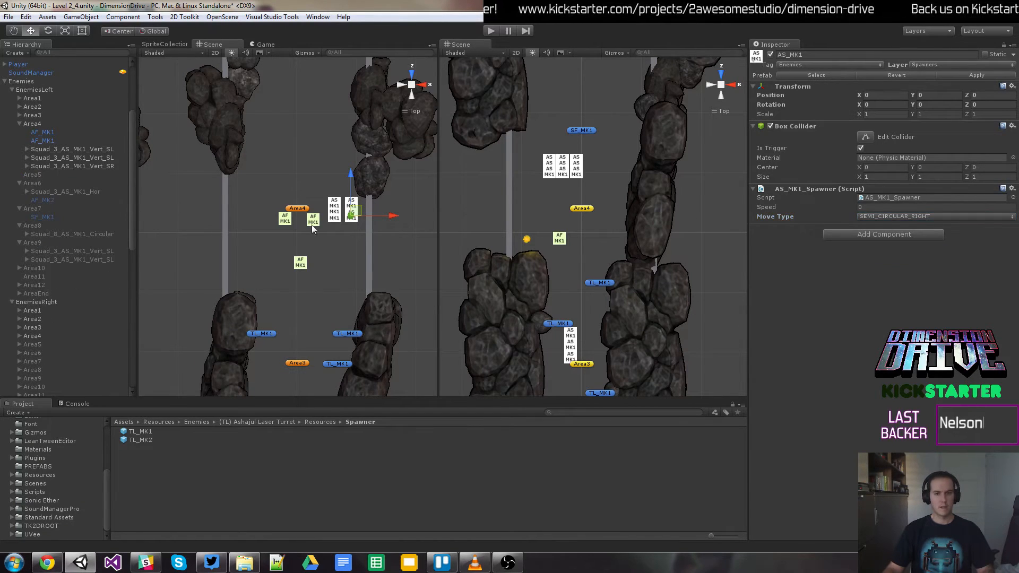
Step: Move Squad_3_AS_MK1_Vert_SR to the left side of Area4 and place a duplicate beside it at about X -96.9
left_click(97, 168)
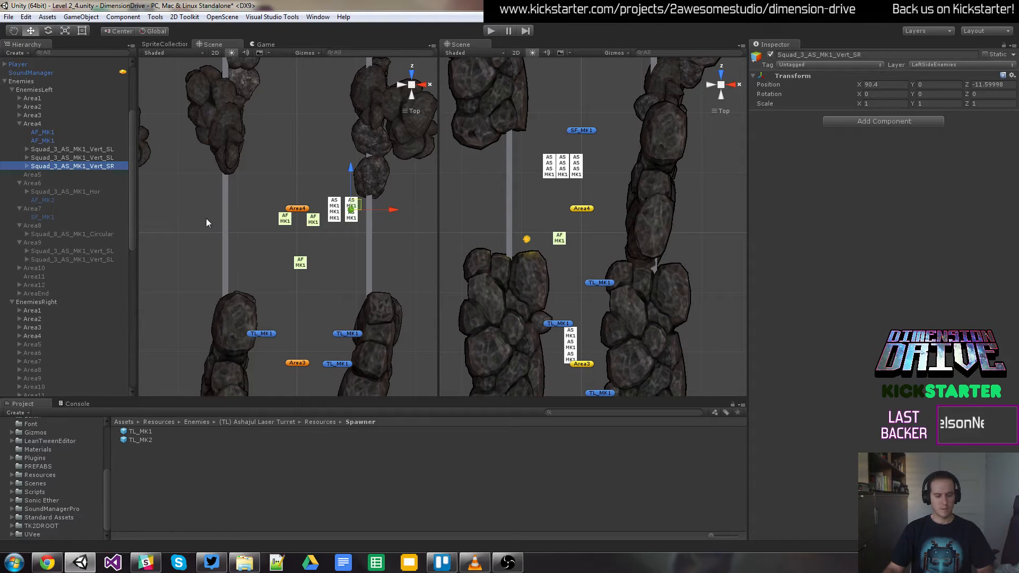
left_click_drag(397, 212, 280, 212)
key("ctrl+d")
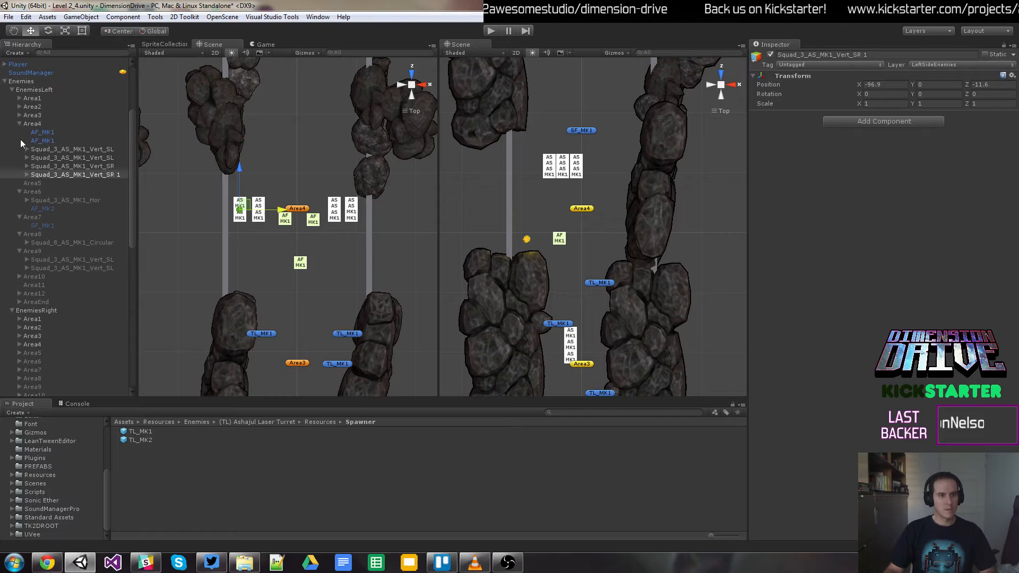
Step: Examine which enemy squads are used in Area3, Area2 and Area1 under EnemiesLeft
left_click(18, 115)
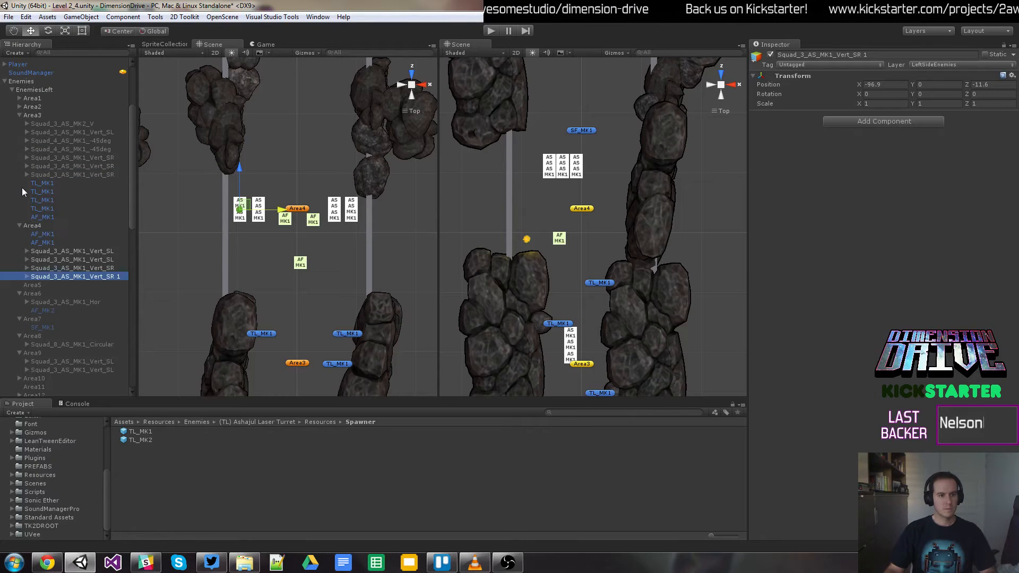
left_click(18, 113)
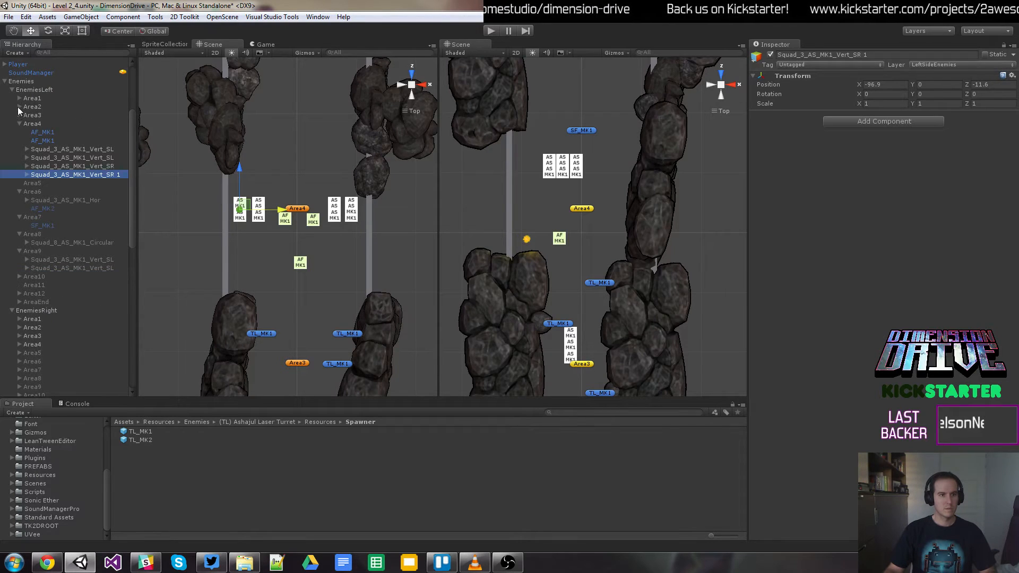
left_click(19, 106)
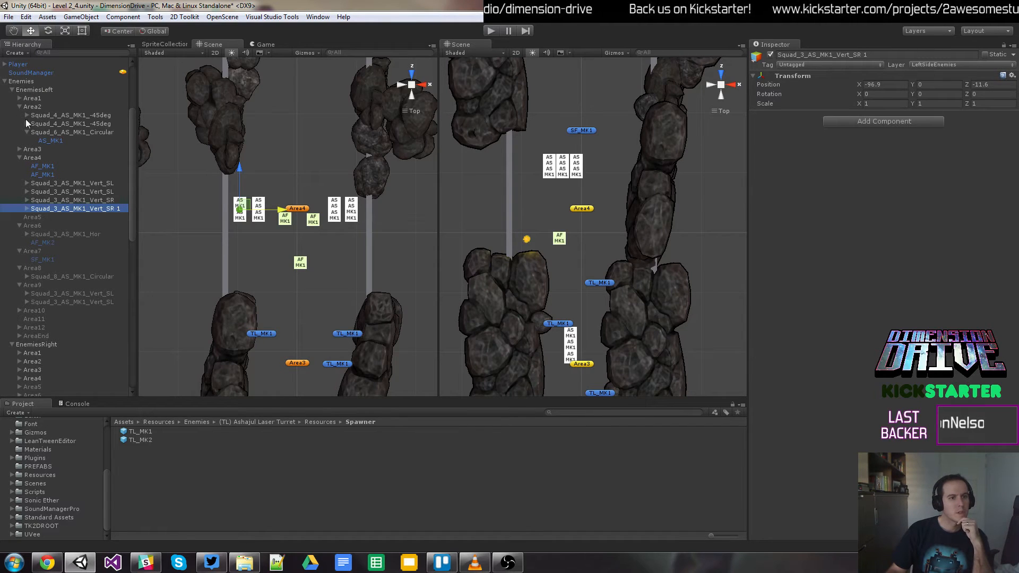
left_click(19, 106)
left_click(19, 99)
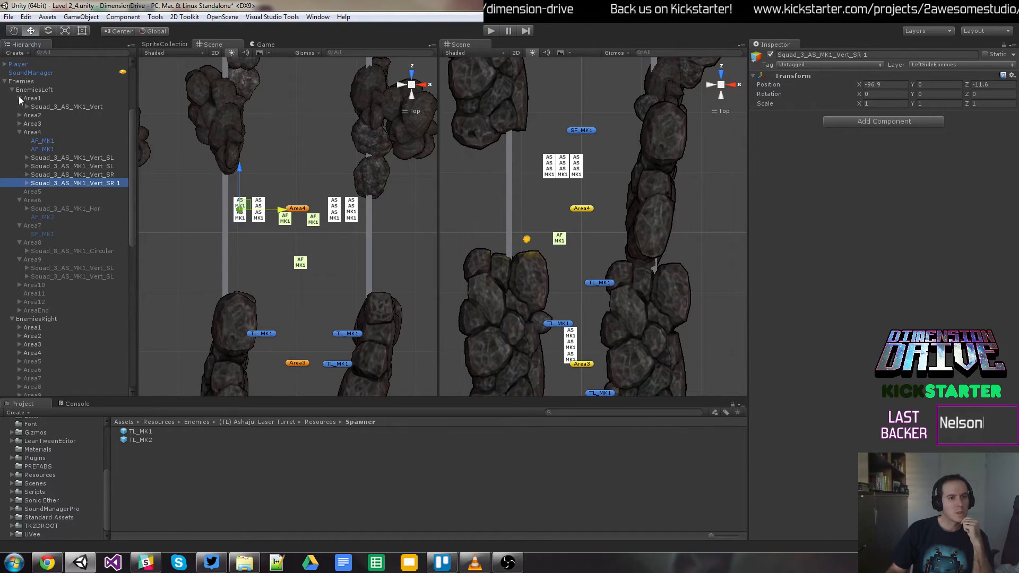
left_click(18, 98)
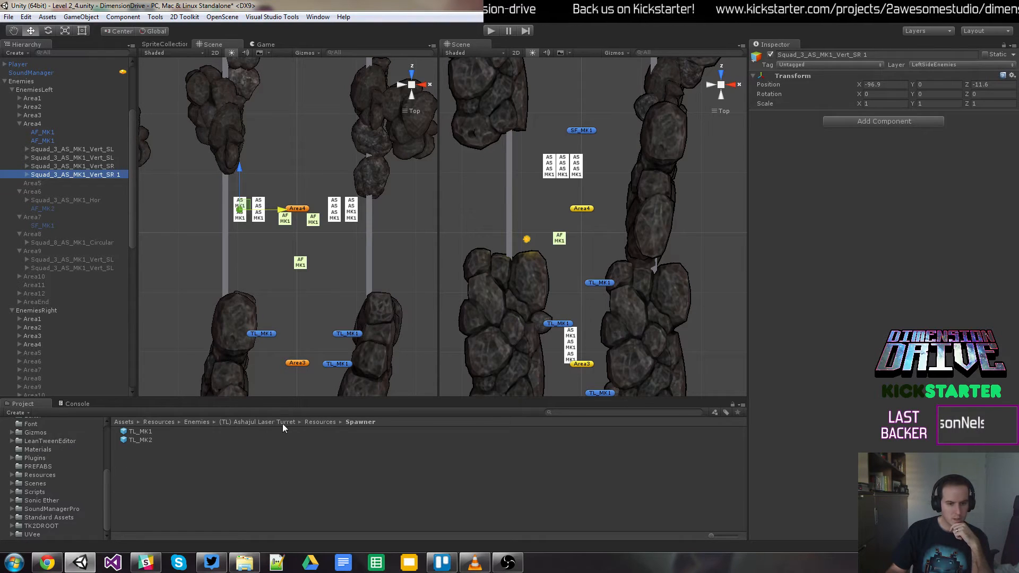
Step: Open the (AS) Ashajul Scout Spawner folder and inspect the AS_MK2 and AS_MK3 prefabs
left_click(196, 422)
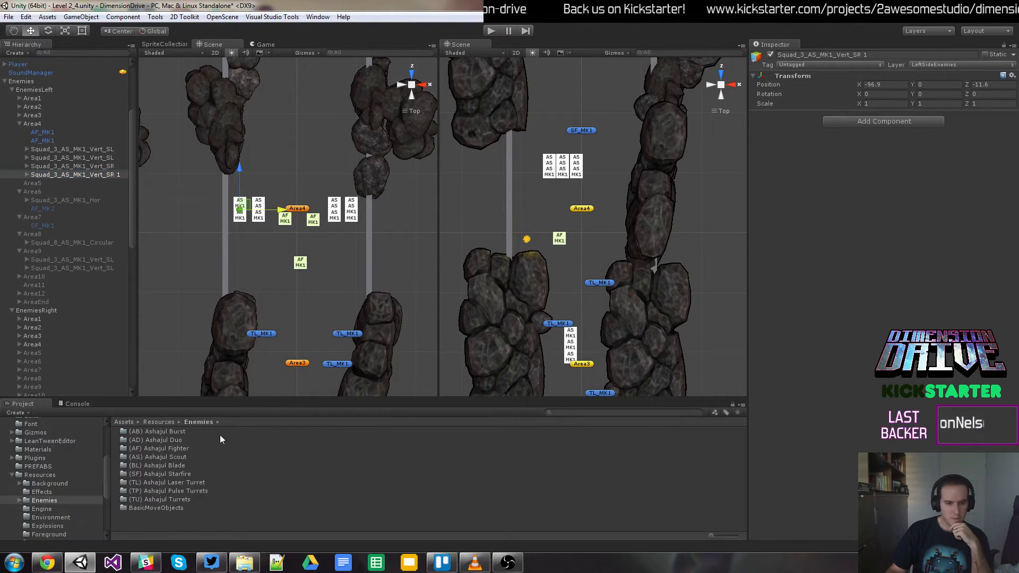
double_click(174, 455)
double_click(154, 432)
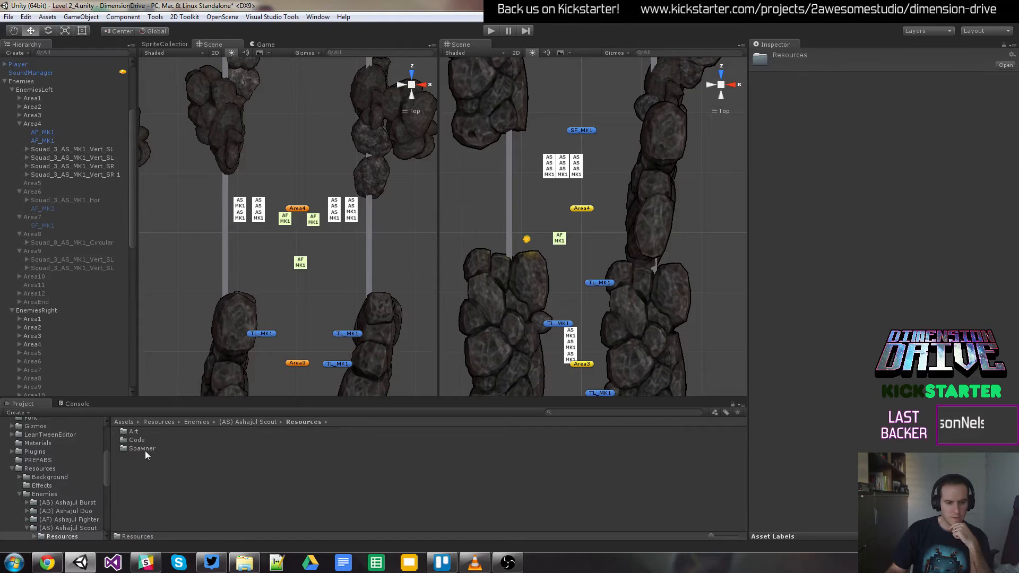
double_click(145, 450)
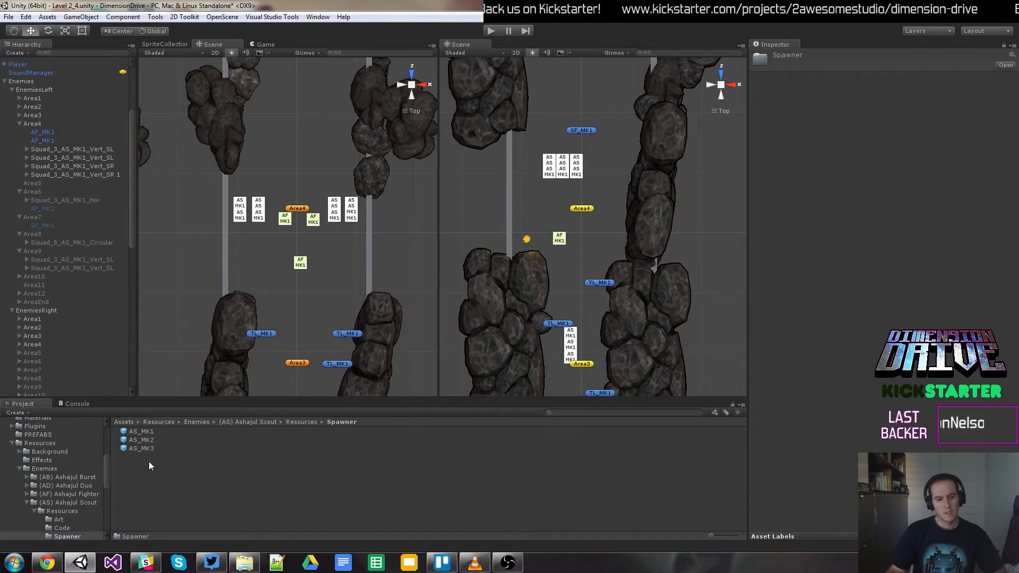
left_click(146, 441)
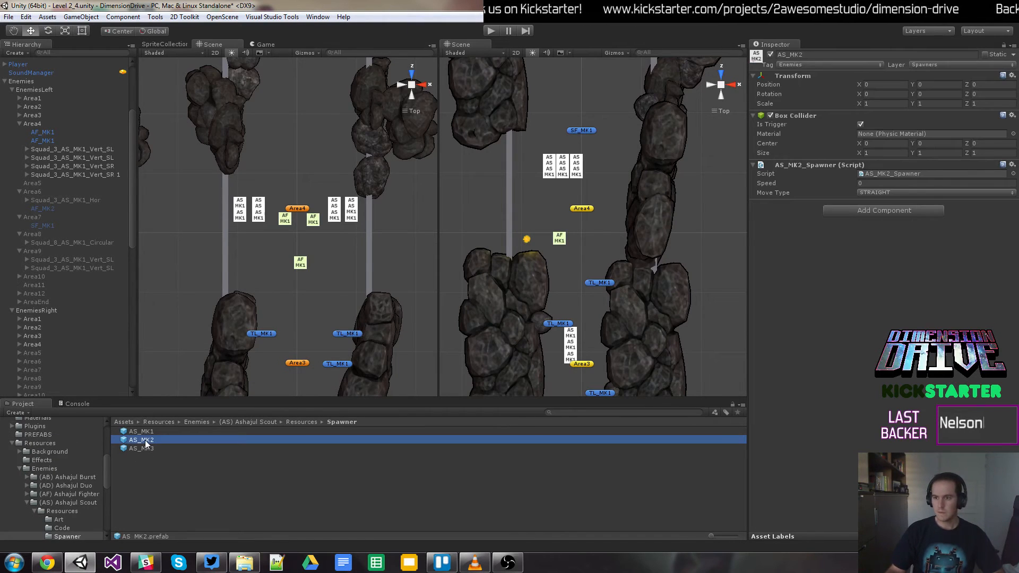
left_click(151, 450)
left_click(158, 441)
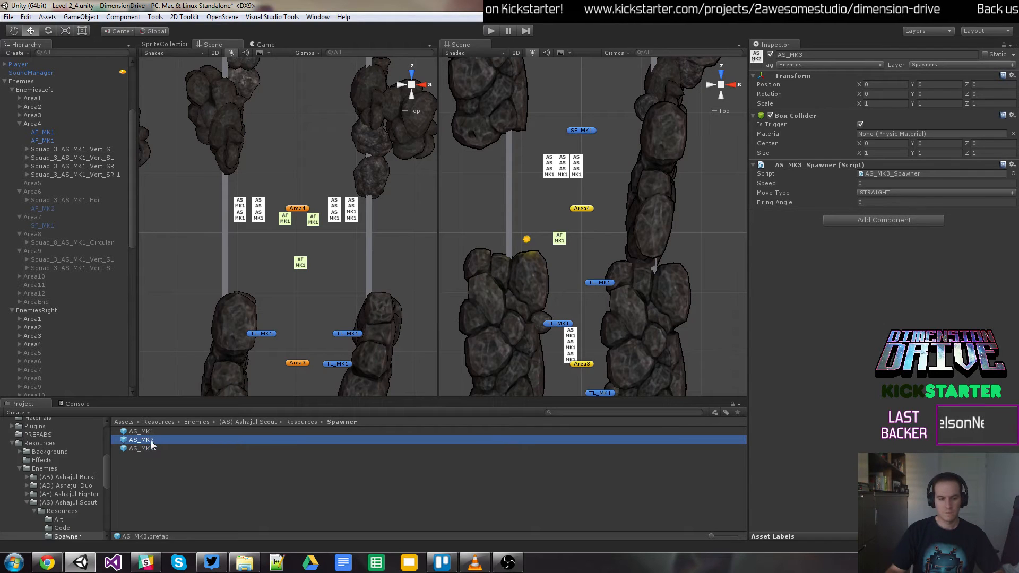
Step: Add an AS_MK2 spawner to Area4 at about X -23.3, Z 39.4, and place a duplicate at X 17
left_click_drag(165, 438, 56, 116)
left_click_drag(294, 211, 281, 187)
key("ctrl+d")
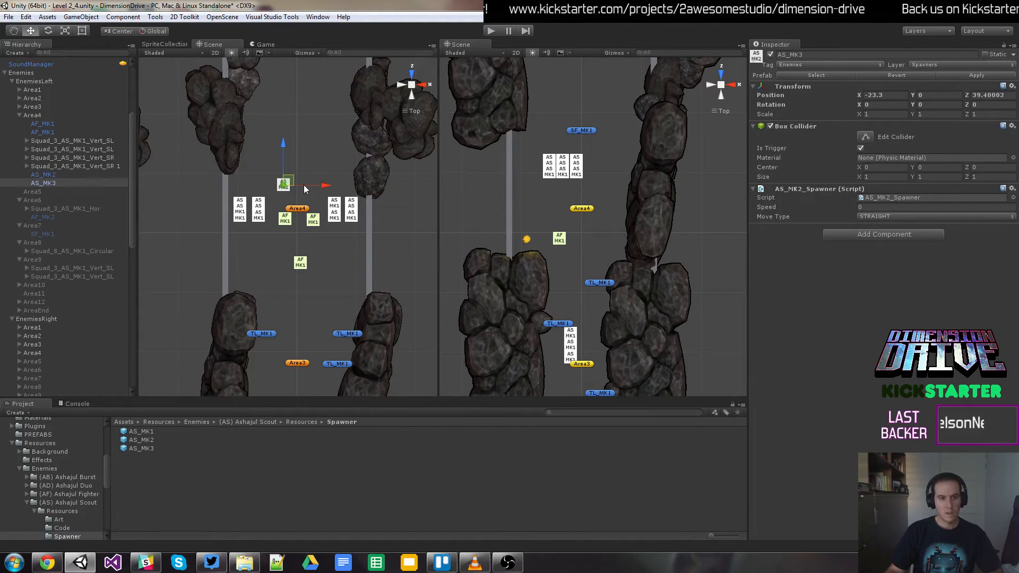
left_click_drag(325, 187, 349, 185)
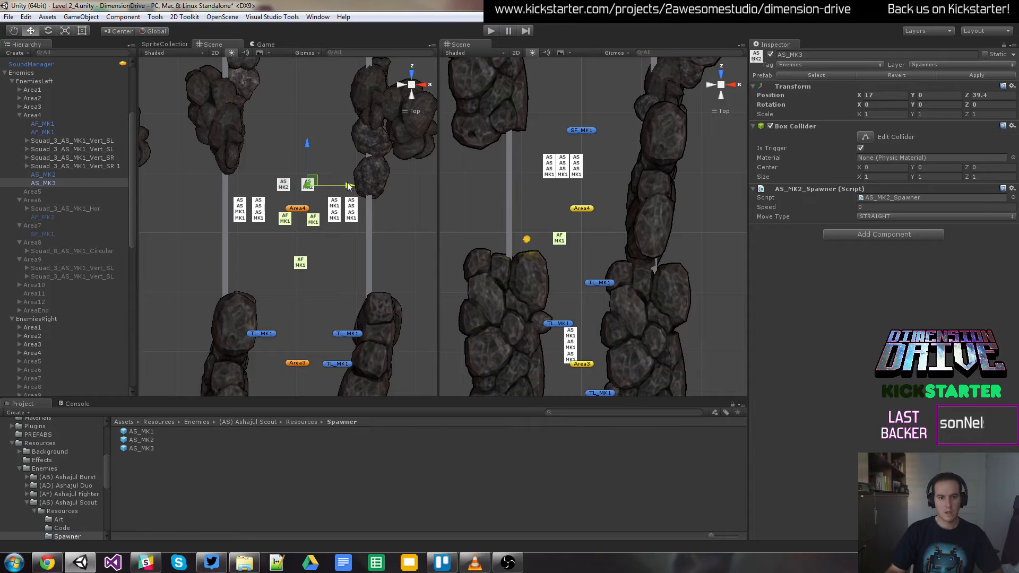
Step: Rename the duplicated scout spawner as AS_MK2
left_click(52, 184)
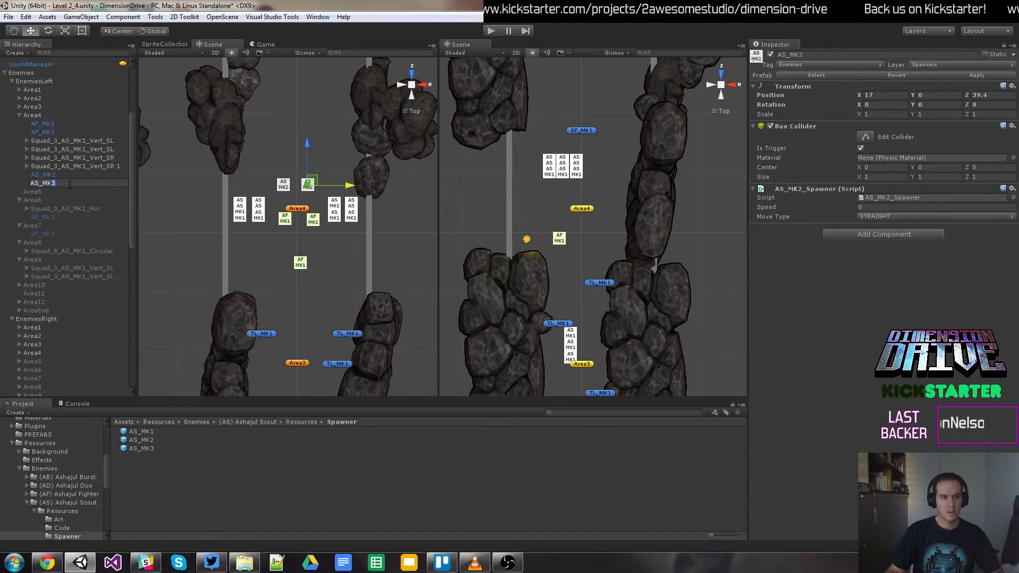
type("2")
key("Return")
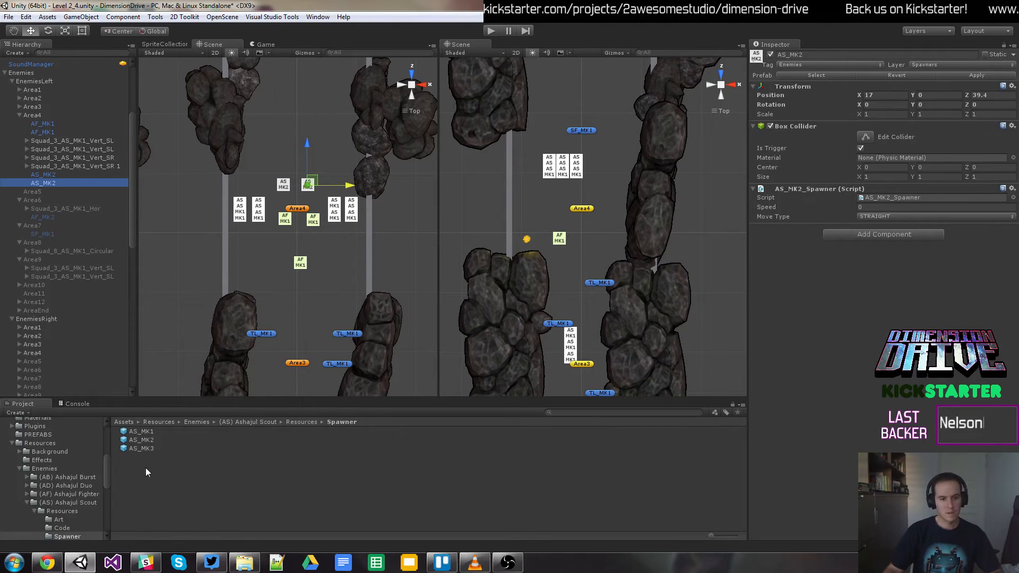
Step: Add a third AS_MK2 spawner to Area4 and arrange the three as a centred triangle above the Area4 marker
left_click_drag(148, 445, 56, 98)
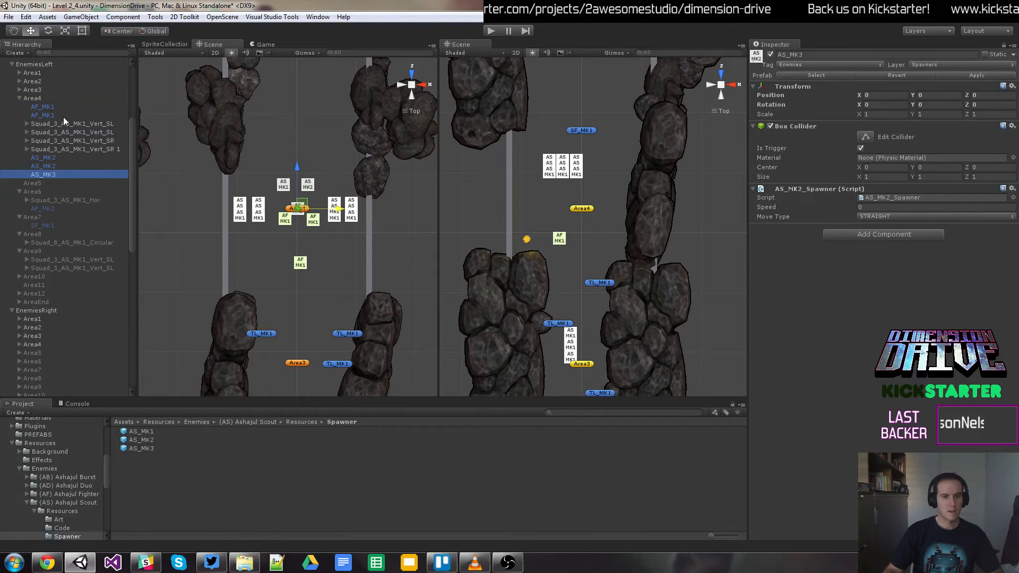
left_click(301, 206)
left_click_drag(301, 206, 340, 176)
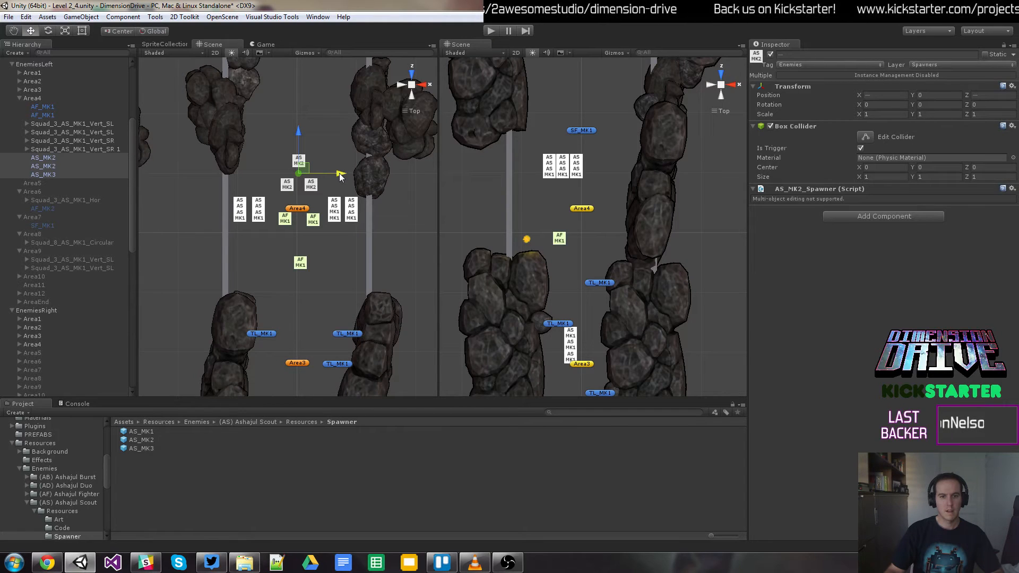
left_click(286, 219)
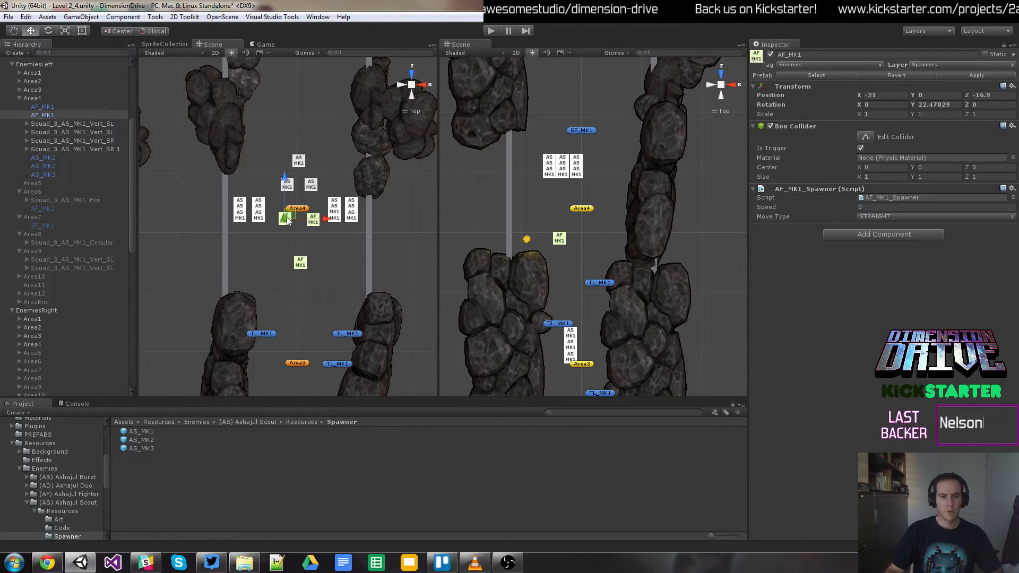
left_click(316, 226, "shift")
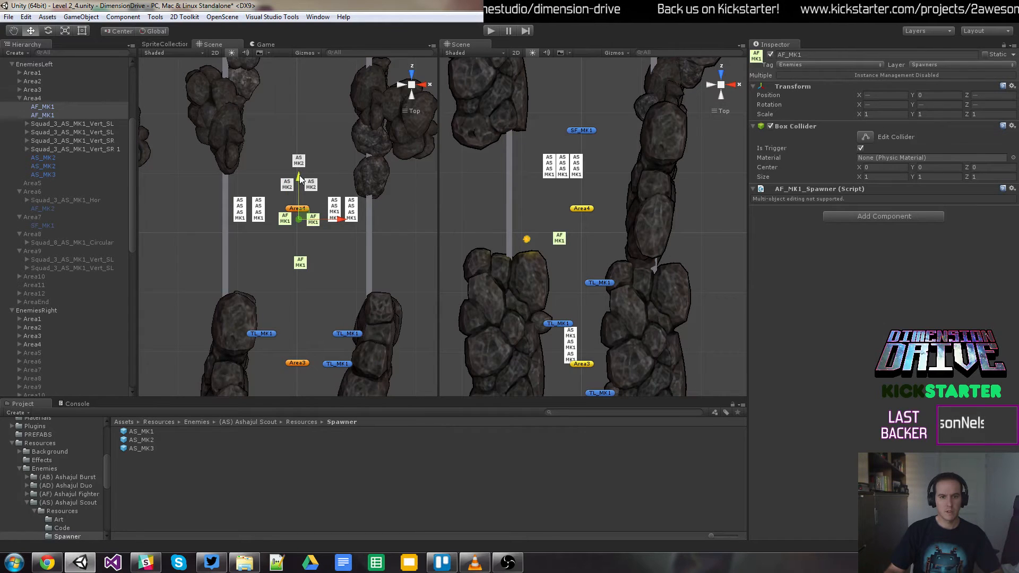
left_click(270, 243)
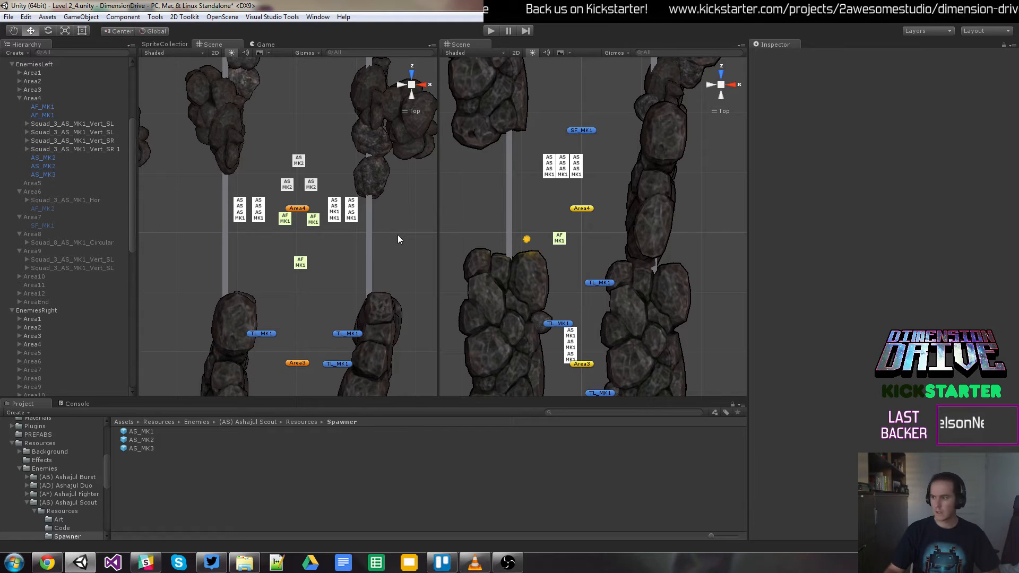
Step: Play-test the level to check the new Area4 enemy formation, and stop the test
left_click(492, 31)
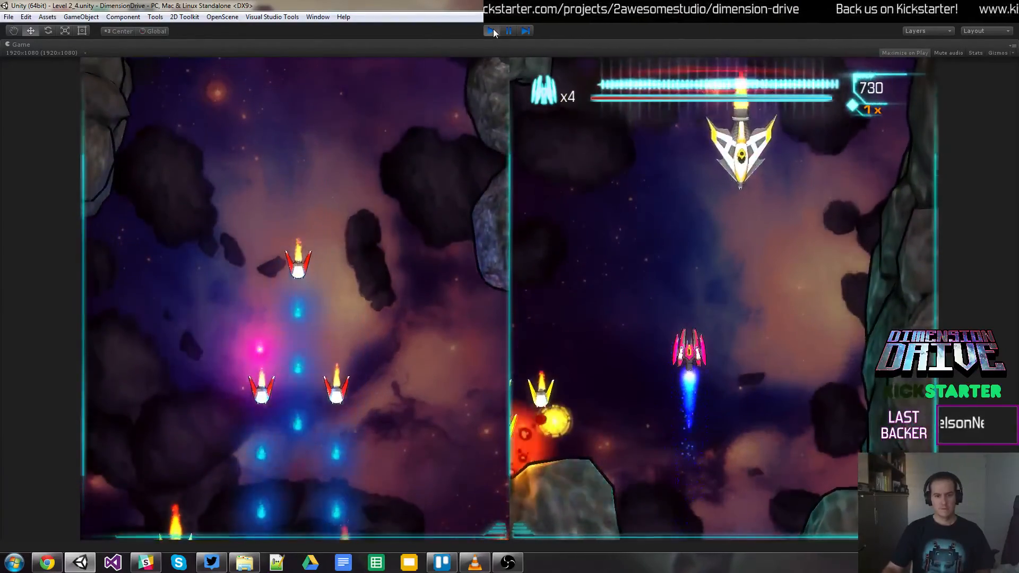
left_click(492, 31)
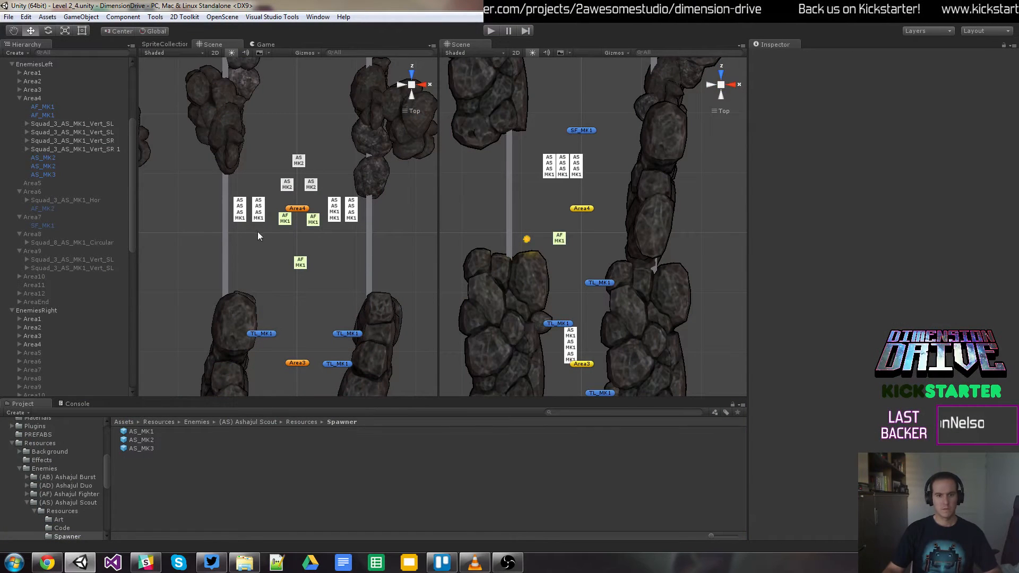
Step: Move Rocks 06 prefab 1, the lowest rock on the left level's left wall, up beside the rock arch
left_click(228, 143)
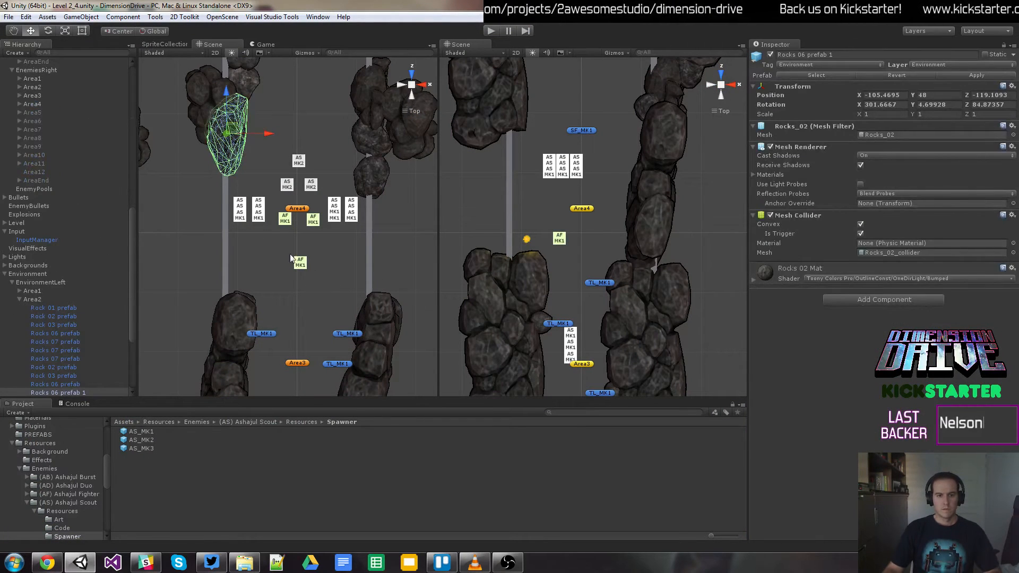
key("q")
left_click_drag(393, 162, 389, 257)
key("w")
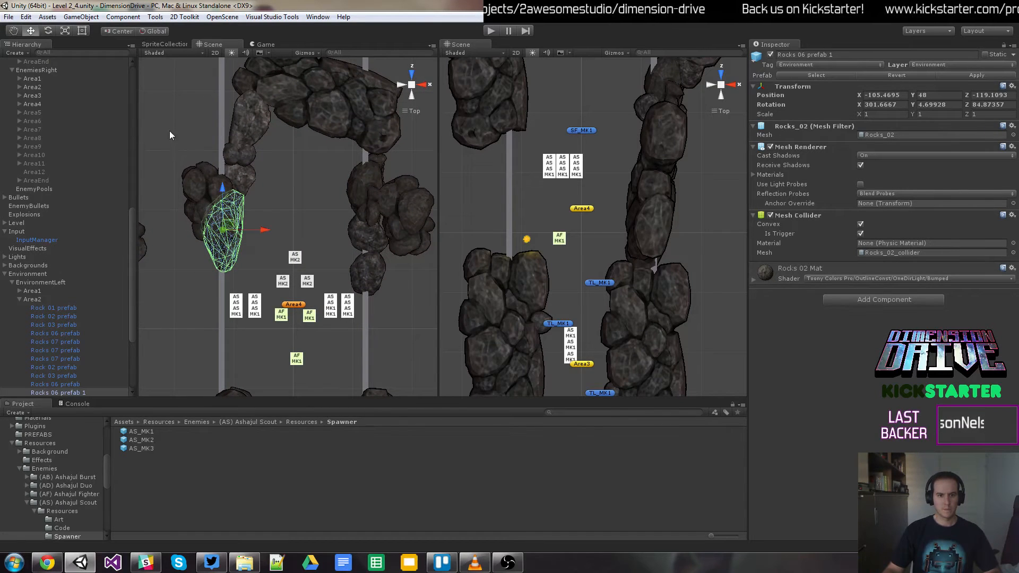
left_click_drag(171, 101, 443, 298)
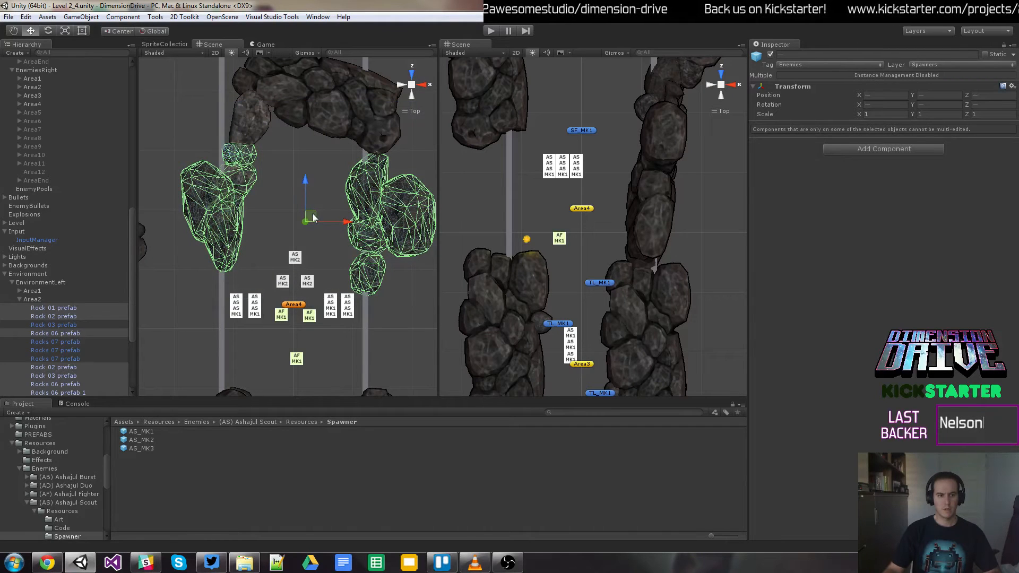
left_click(317, 253)
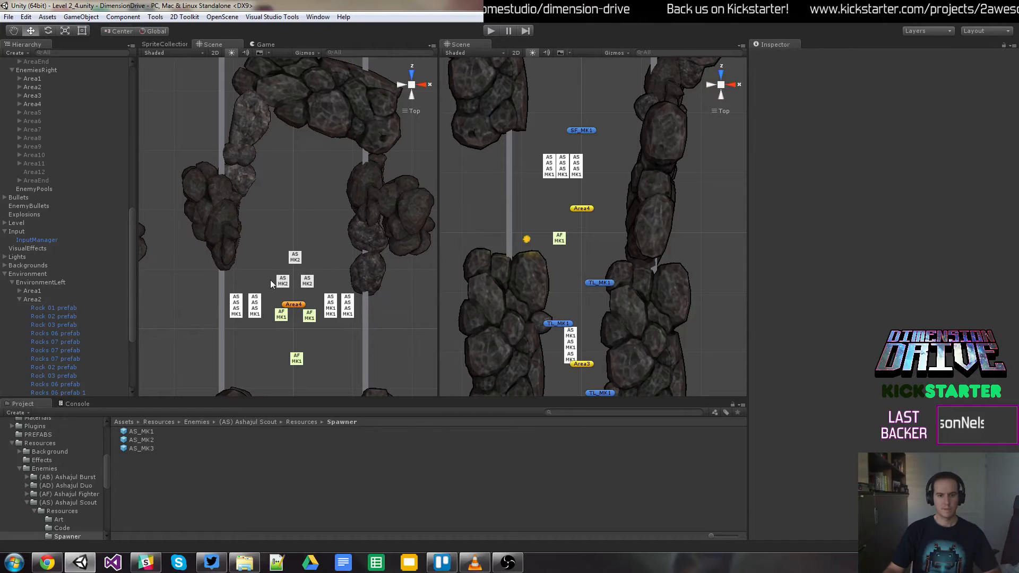
left_click(215, 234)
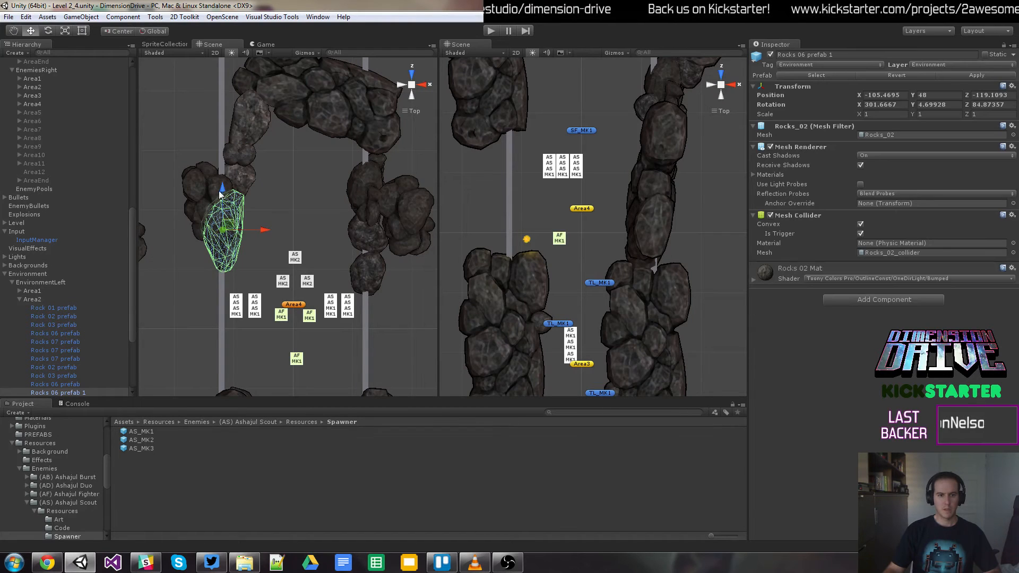
left_click_drag(220, 192, 213, 66)
Step: Move the two lower Rock 02 prefabs on the left level's right wall up into the rock arch
left_click(366, 256)
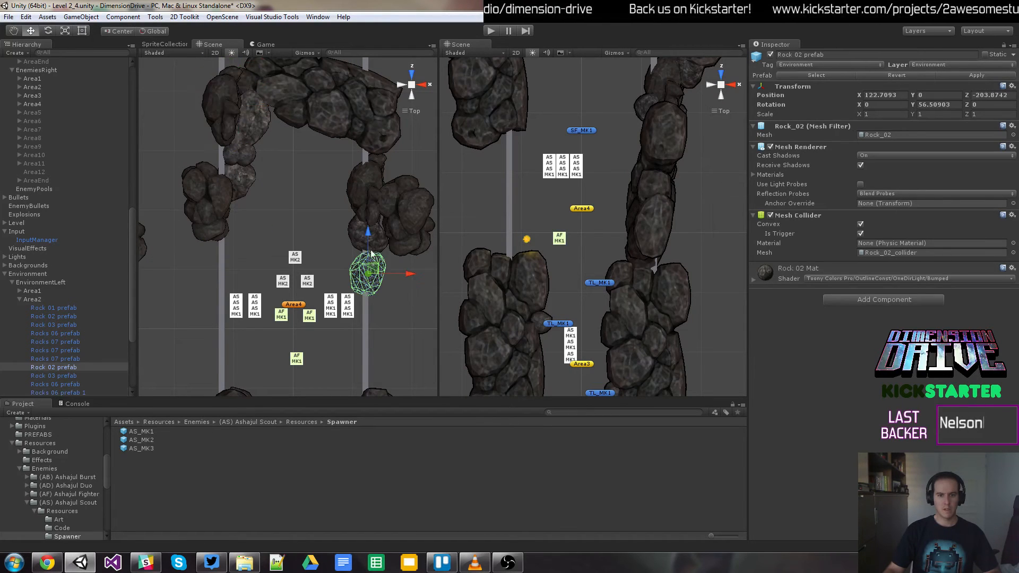
left_click_drag(373, 239, 370, 96)
left_click(373, 232)
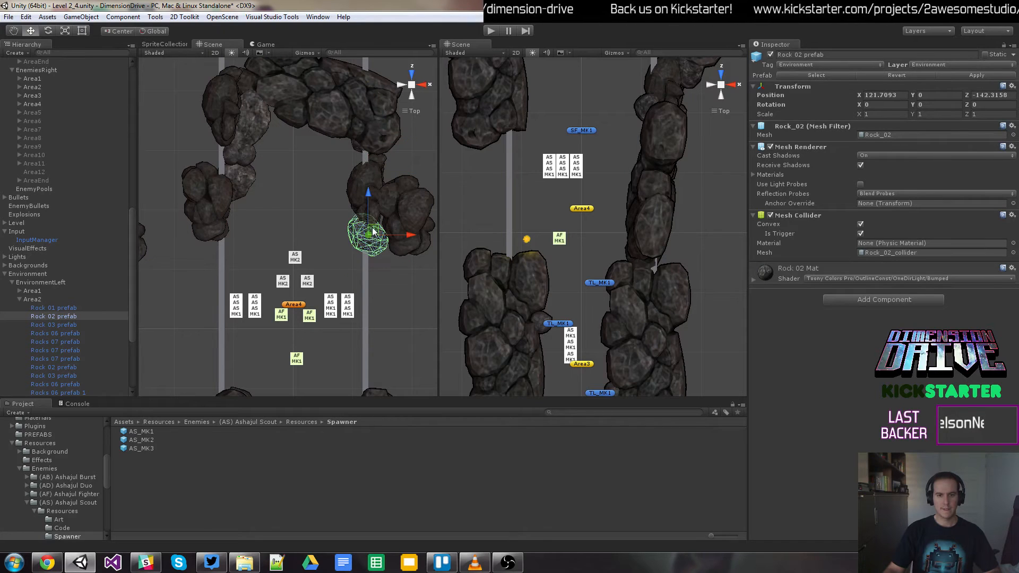
left_click_drag(372, 189, 368, 70)
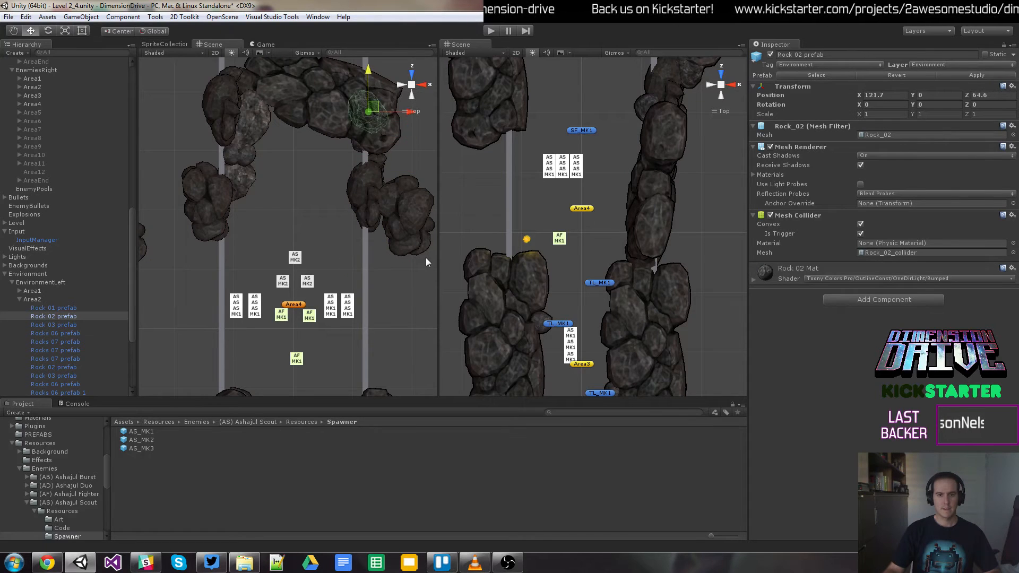
Step: Move the Rocks 06 prefab outside the left level's right wall up beside the arch, to about Z 17.5
left_click_drag(425, 262, 219, 180)
left_click(388, 264)
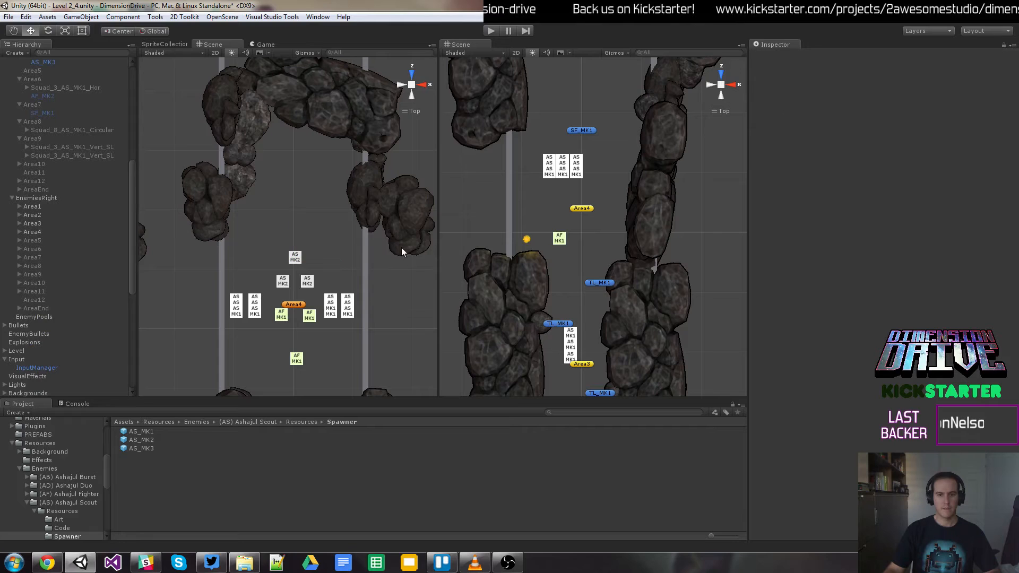
left_click(401, 251)
left_click_drag(407, 183, 407, 122)
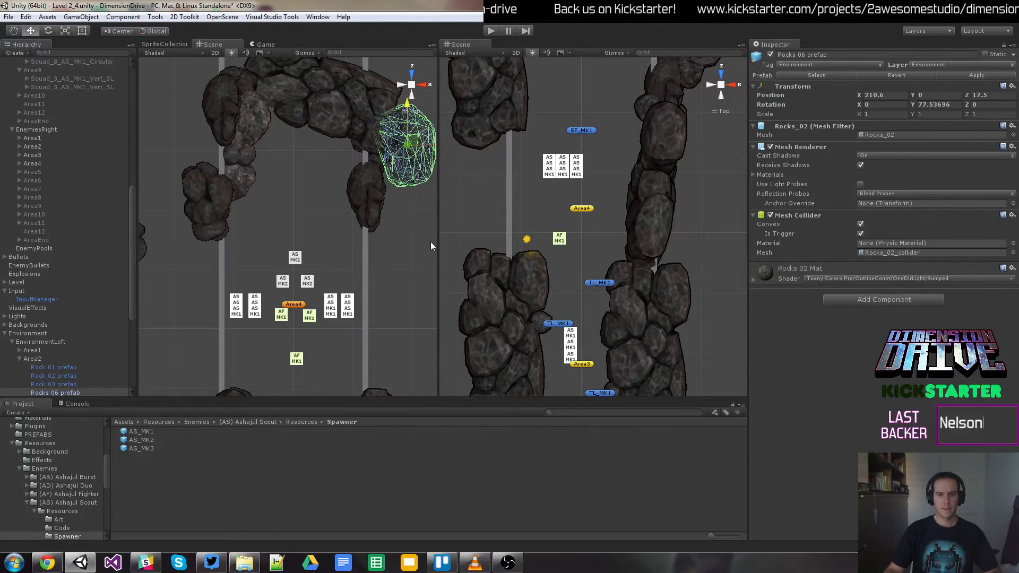
Step: Clear the lane above Area4 by shifting the arch's rocks outward, including Rocks 07 prefab past the right wall
mouse_move(425, 230)
left_mouse_down()
mouse_move(266, 174)
mouse_move(164, 101)
mouse_move(170, 49)
mouse_move(400, 237)
mouse_move(433, 248)
mouse_move(430, 237)
mouse_move(430, 248)
left_mouse_up()
scroll(320, 213, "down", 2)
left_click_drag(344, 169, 151, 179)
left_click(288, 119)
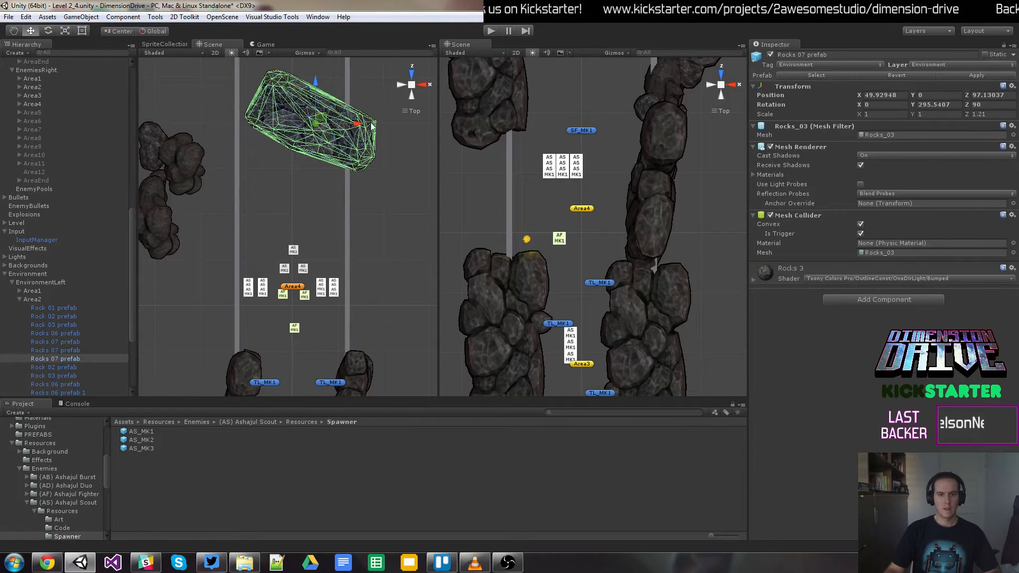
left_click_drag(372, 126, 472, 126)
left_click(391, 266)
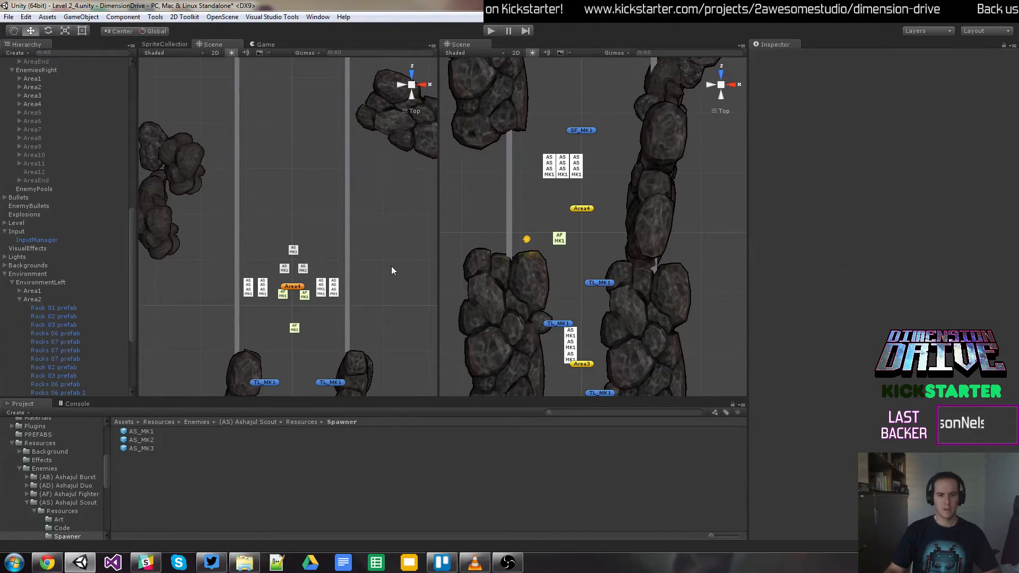
Step: Collapse the scout squads under the left Area4 and move all of its spawners up so they sit above the Area4 marker
left_click_drag(221, 214, 382, 318)
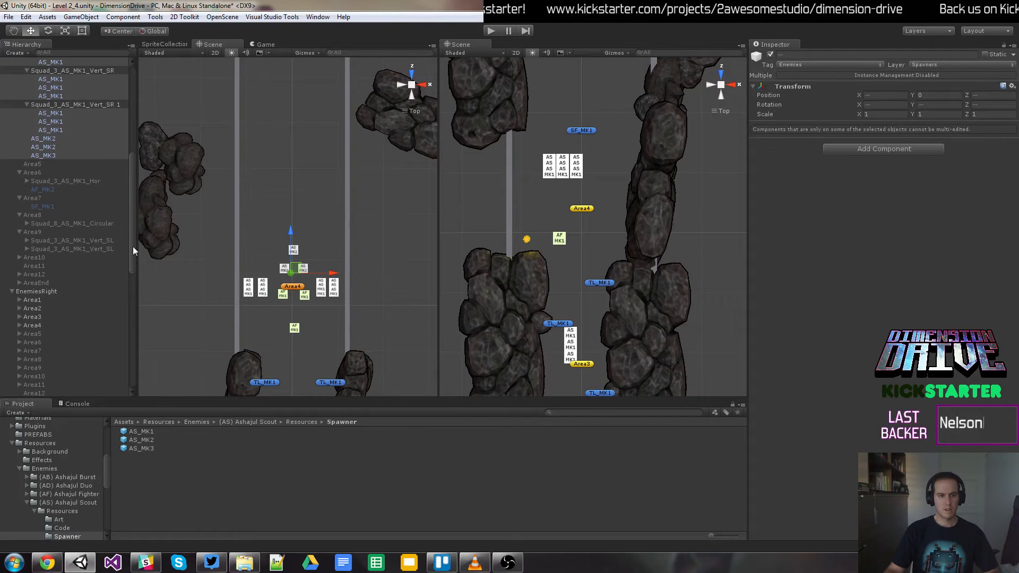
left_click_drag(132, 246, 134, 184)
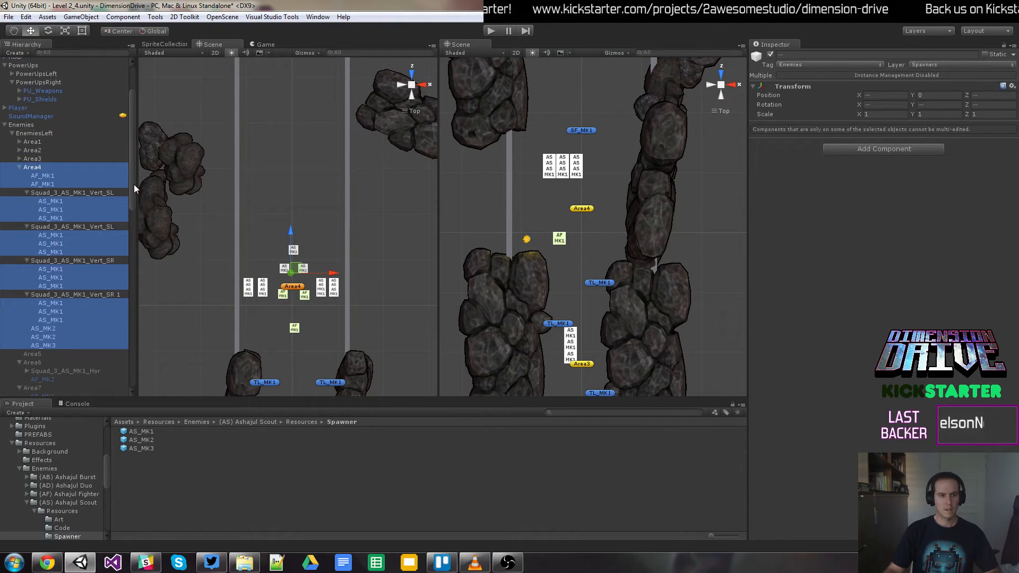
left_click(26, 193)
left_click(26, 201)
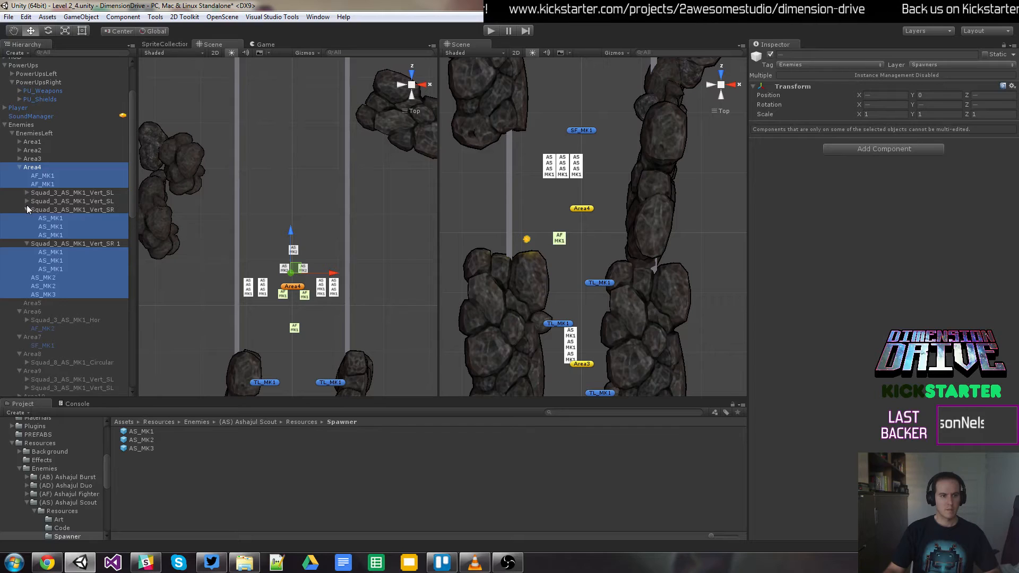
left_click(27, 208)
left_click(27, 218)
left_click(42, 177)
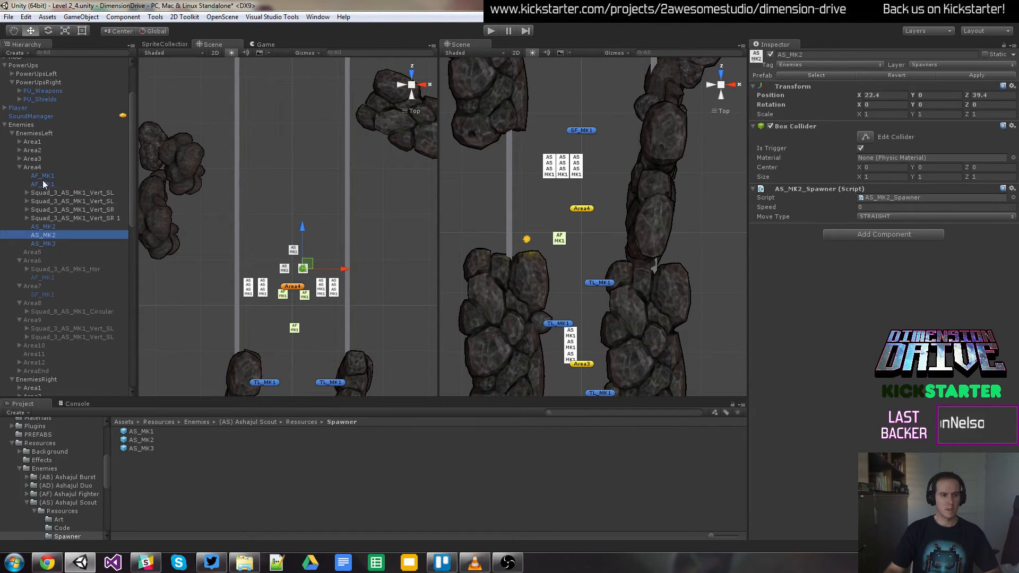
left_click(60, 244, "shift")
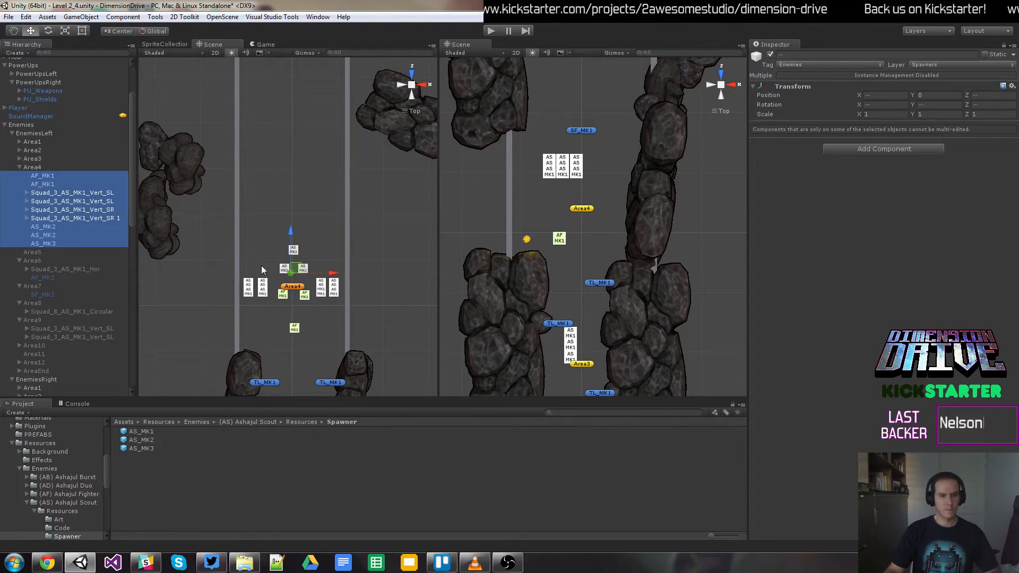
left_click_drag(291, 231, 291, 208)
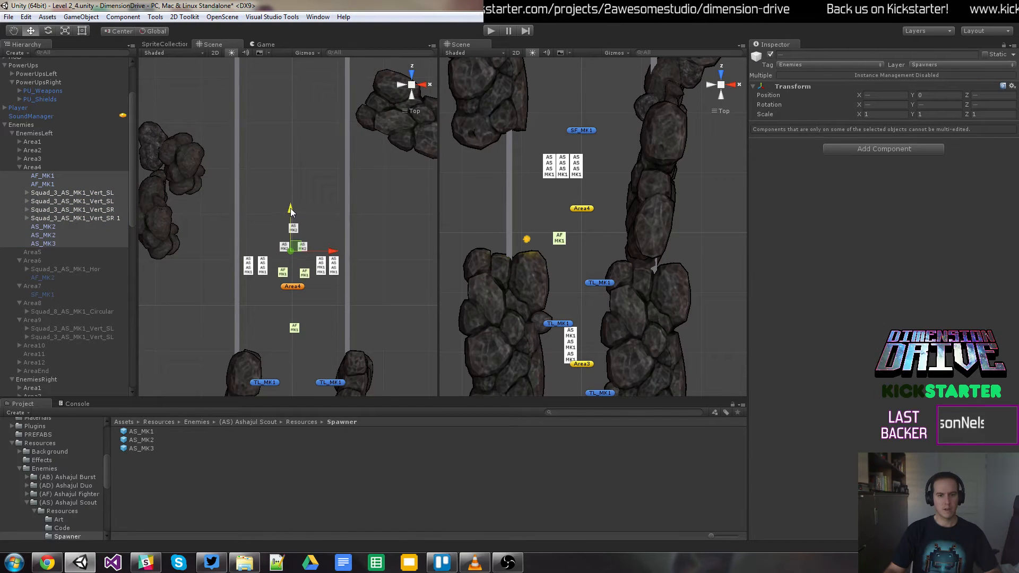
Step: Move the single AF_MK1 spawner of Area3 slightly up to X 4, Z 189, below the Area4 marker
left_click(293, 329)
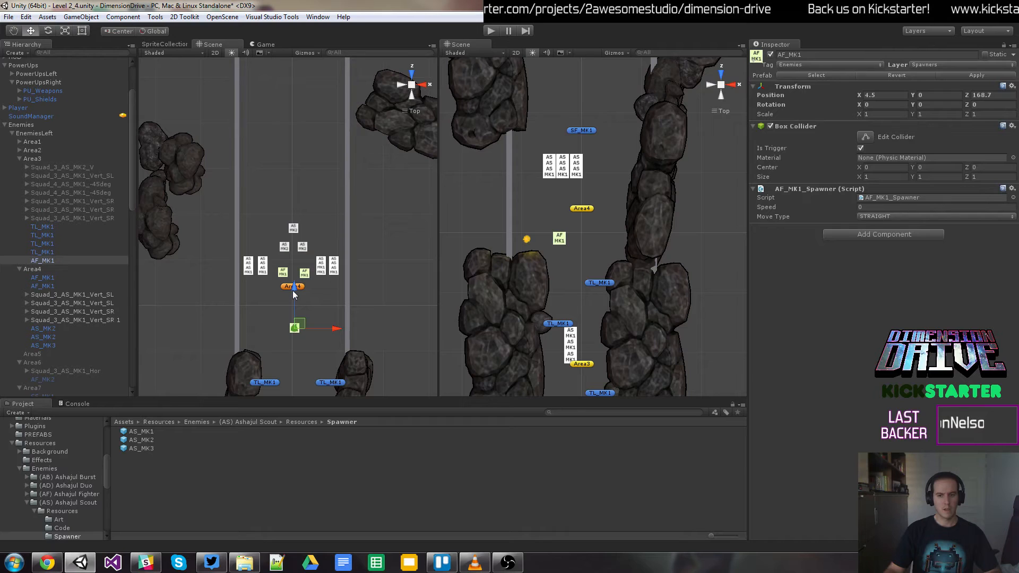
left_click_drag(294, 291, 294, 284)
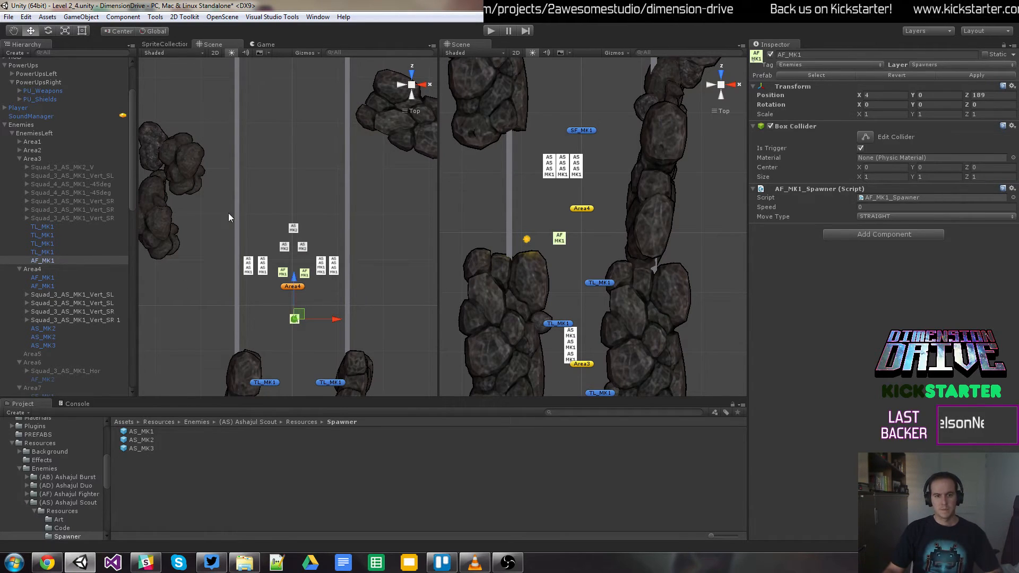
left_click_drag(228, 218, 381, 298)
left_click(267, 302)
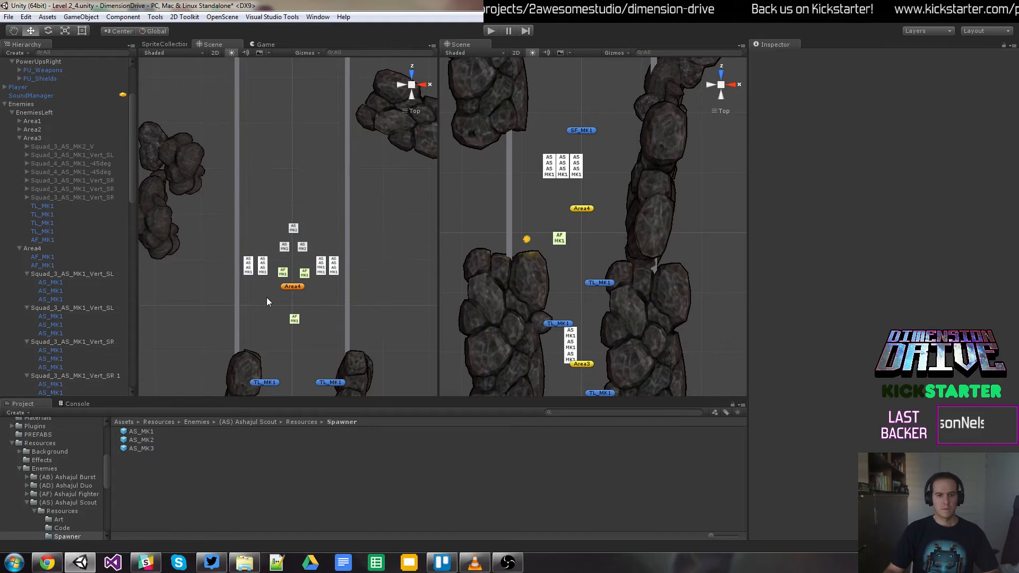
Step: Collapse the four Squad_3_AS_MK1 squads under Area4 in the object hierarchy
left_click(252, 268)
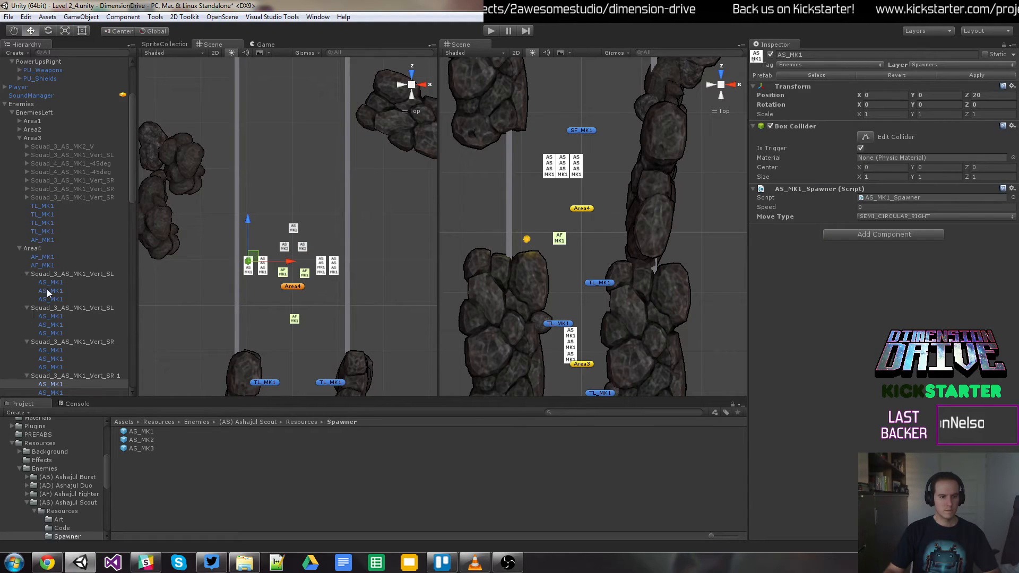
scroll(45, 281, "down", 3)
left_click(27, 180)
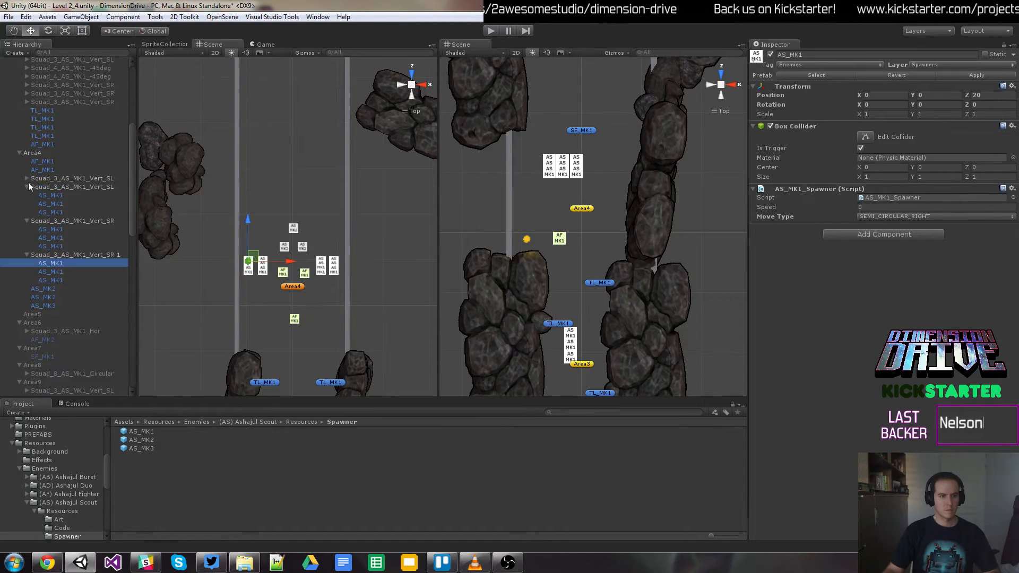
left_click(26, 187)
left_click(27, 193)
left_click(27, 195)
left_click(27, 195)
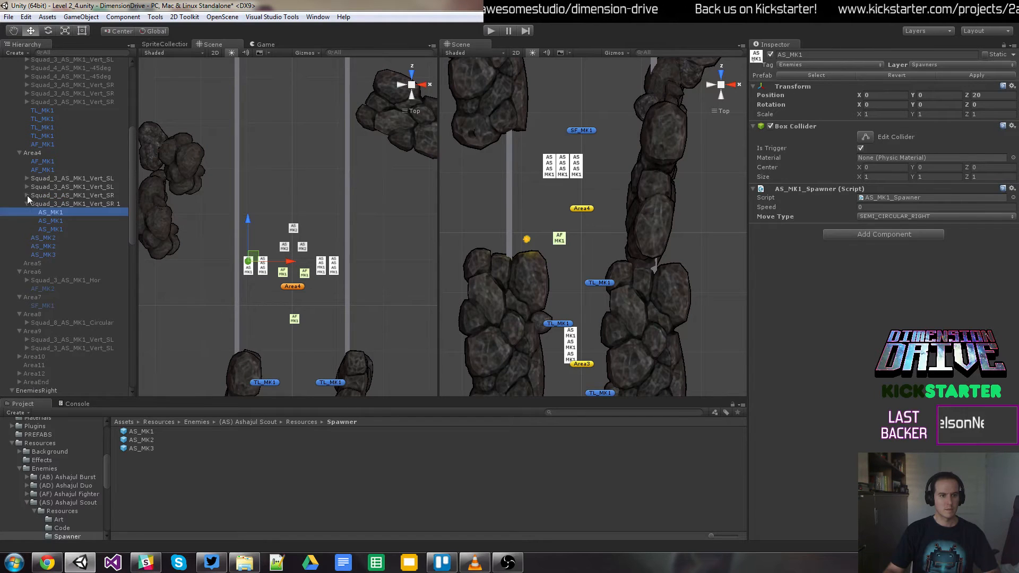
left_click(28, 204)
Step: Rename Squad_3_AS_MK1_Vert_SR 1 as Squad_3_AS_MK1_Vert_SR and move Area4's four vertical squads up to Z 86
left_click(97, 180)
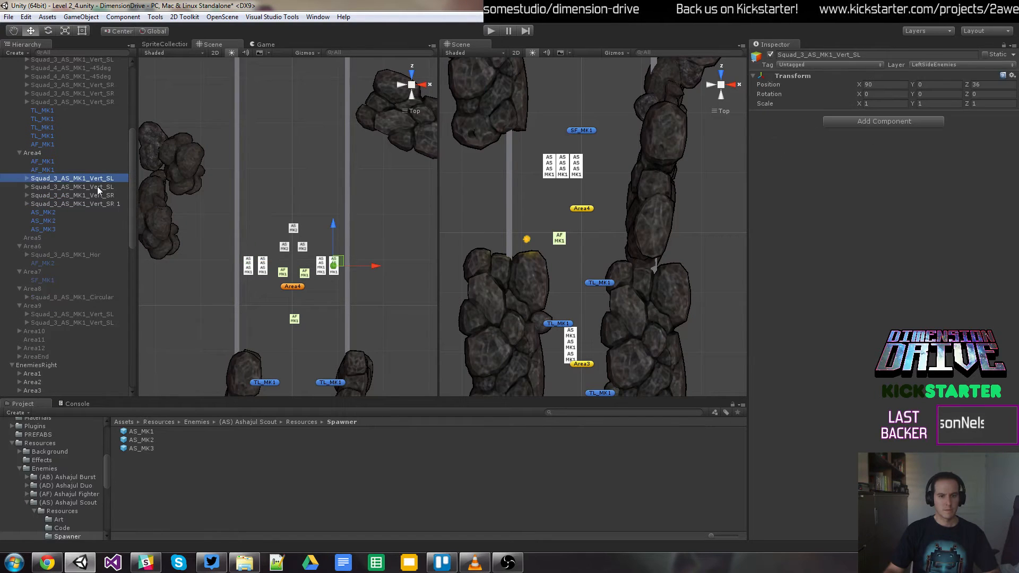
left_click(96, 205)
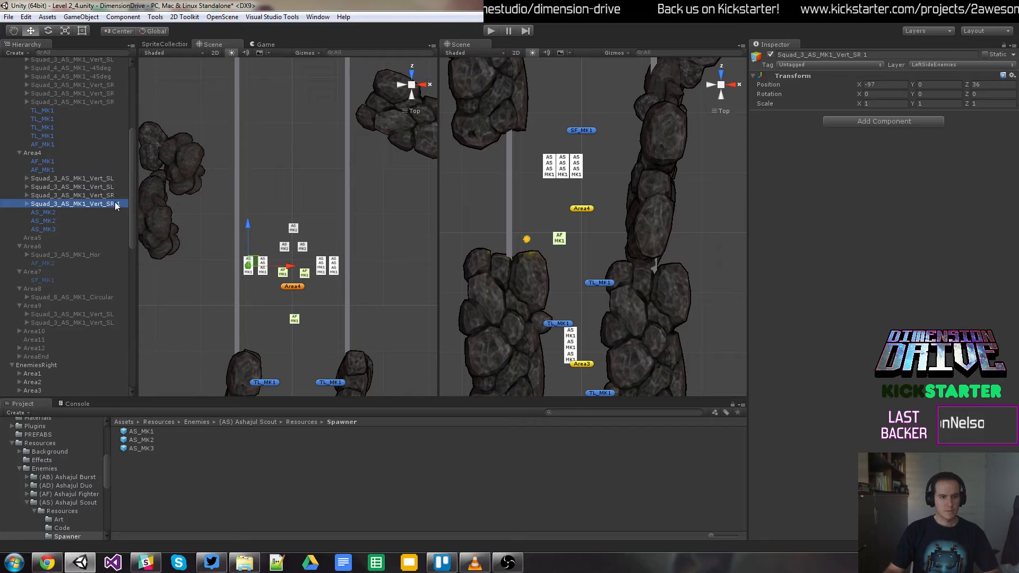
left_click(115, 203)
left_click_drag(114, 205, 154, 208)
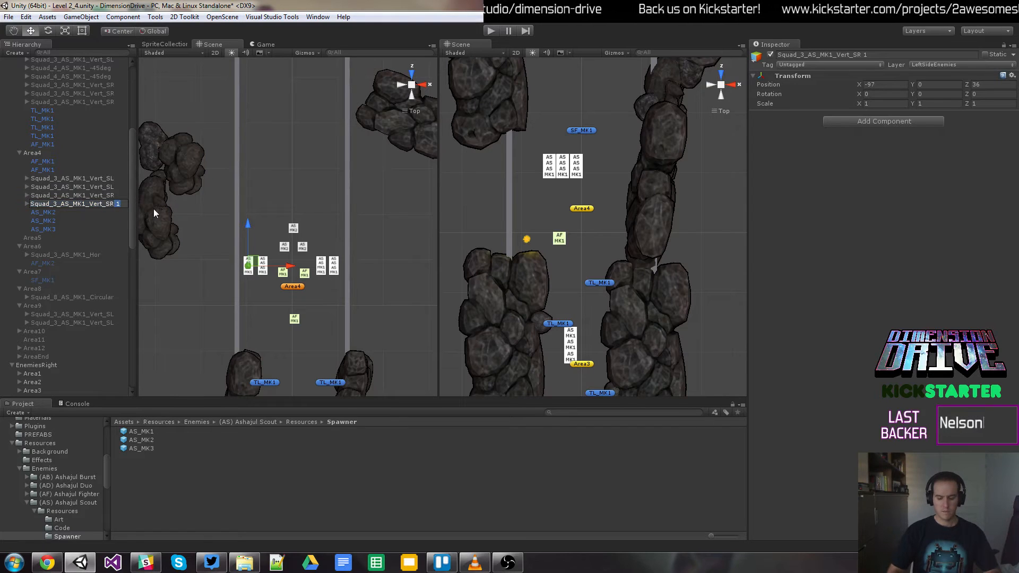
key("BackSpace")
key("Return")
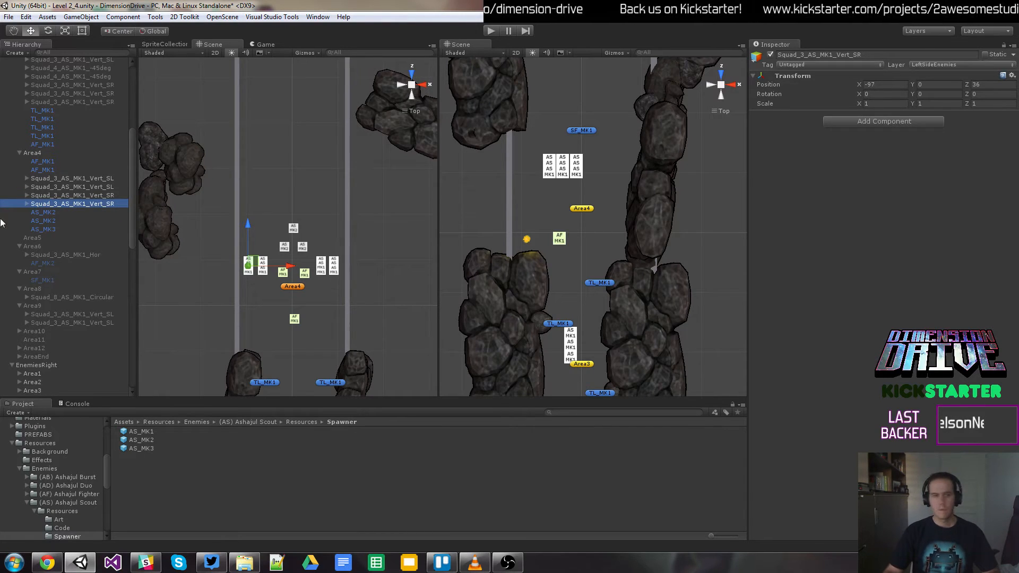
left_click(119, 178, "shift")
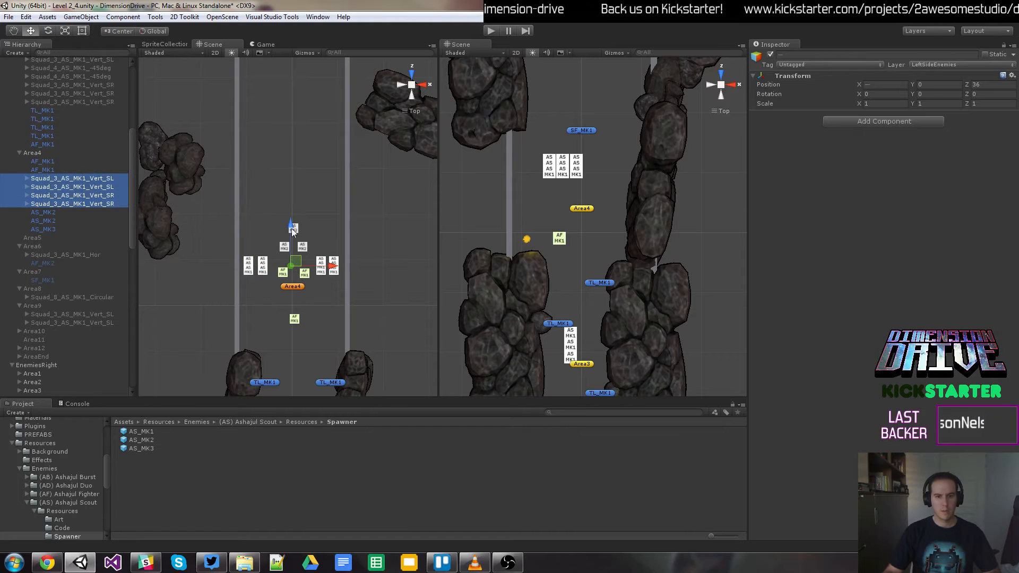
left_click_drag(292, 227, 291, 201)
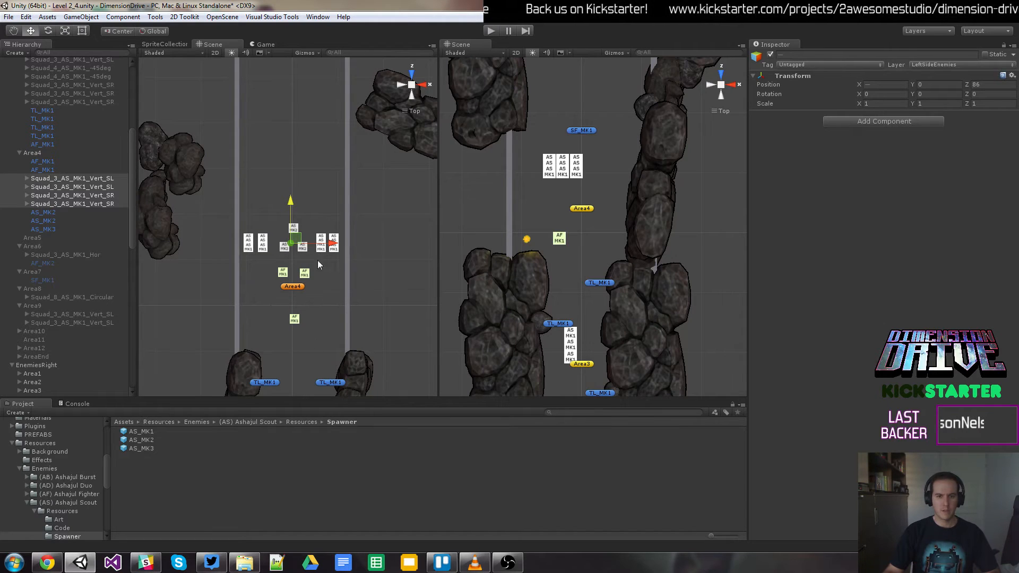
Step: Start a play-test and fly the ship through the opening laser corridors, switching between the two dimensions to avoid the beams
left_click(491, 32)
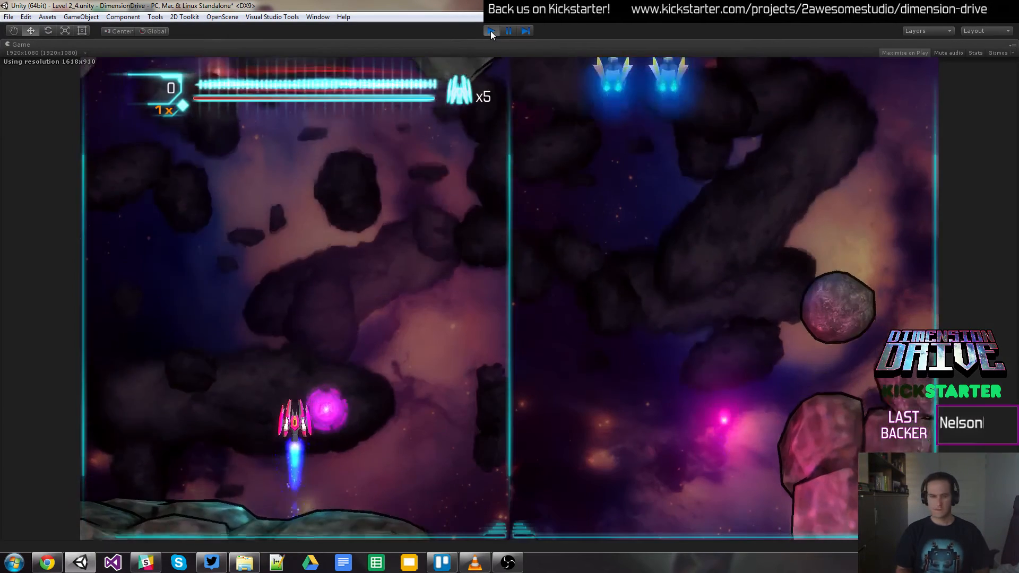
key("Up")
key("Left")
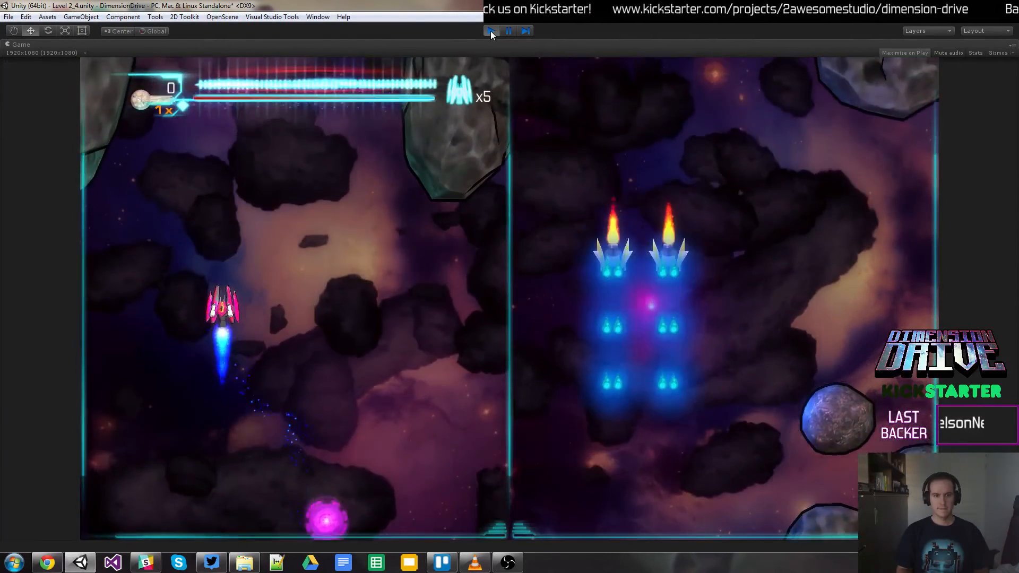
key("Up")
key("space")
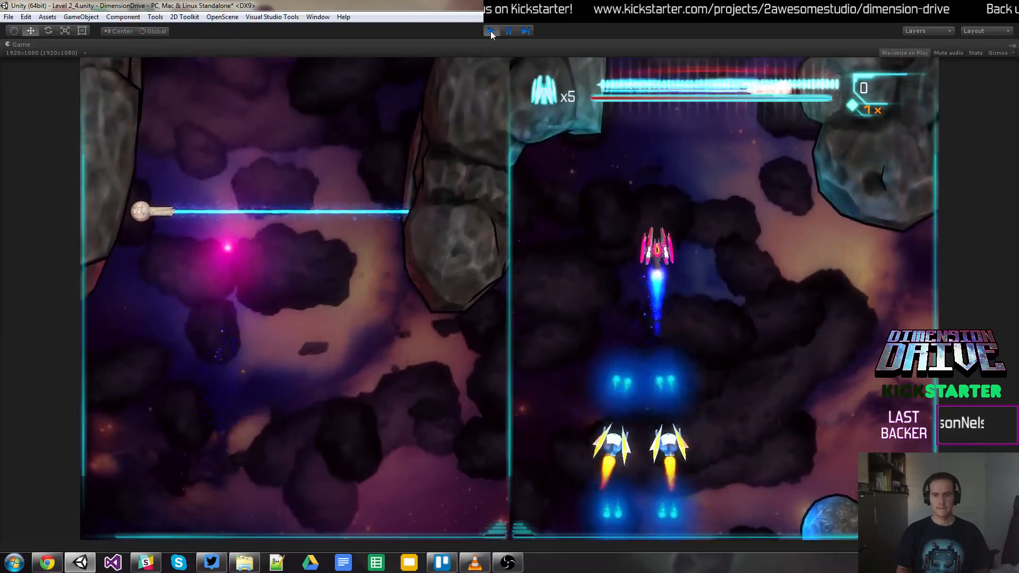
key("Right")
key("Up")
key("Left")
key("Down")
key("space")
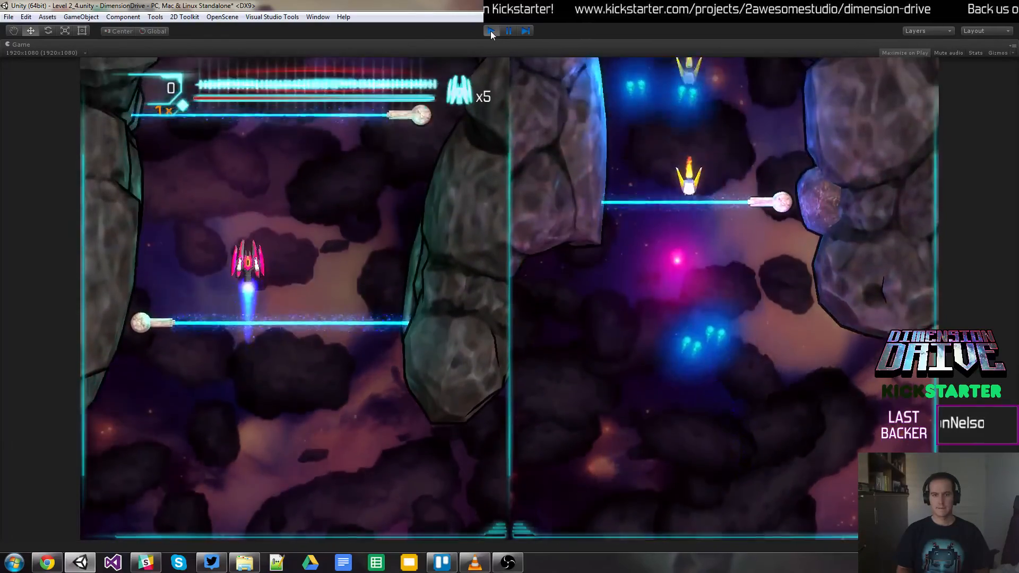
key("Right")
key("Up")
key("Down")
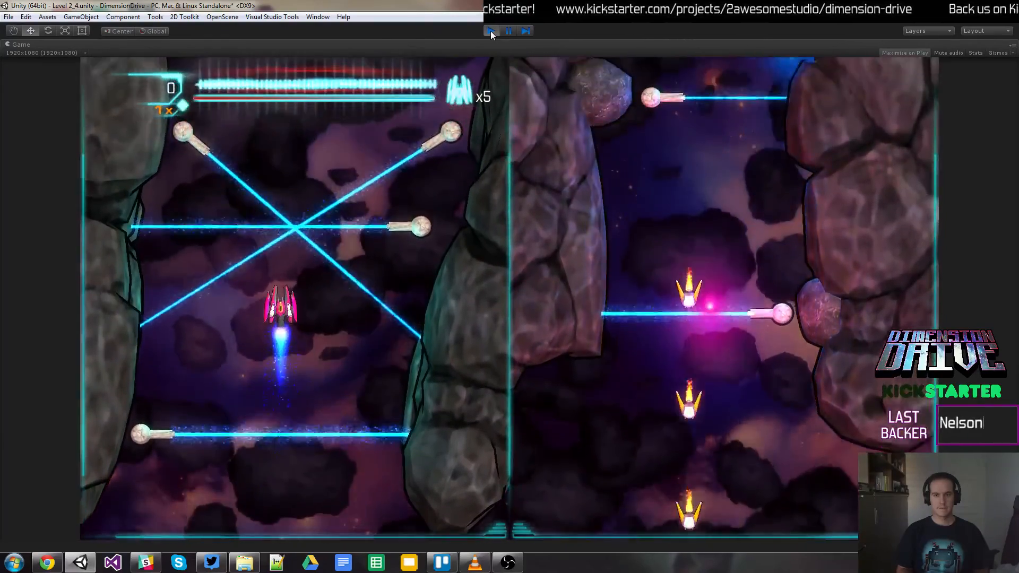
key("space")
key("Up")
key("Right")
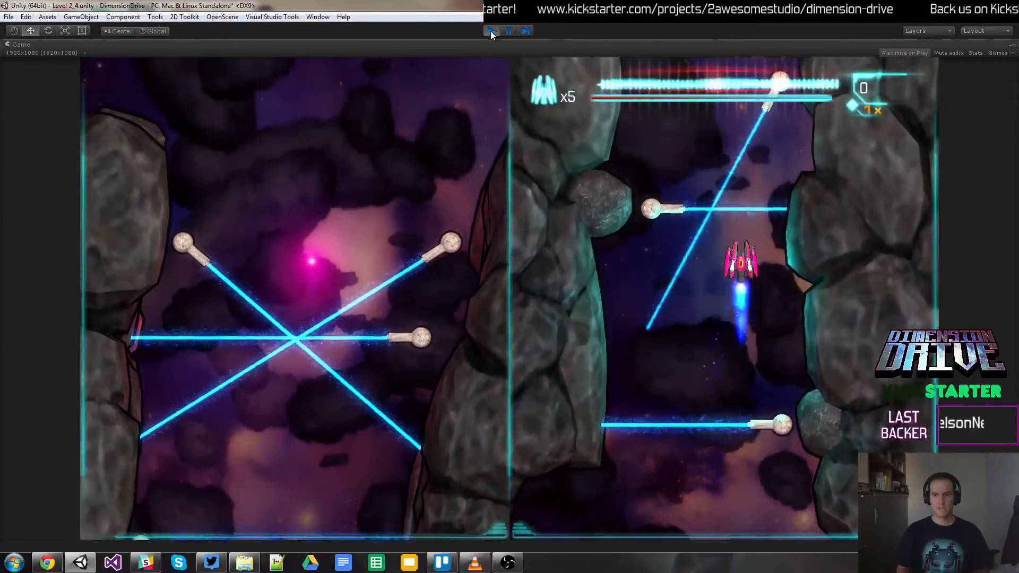
key("space")
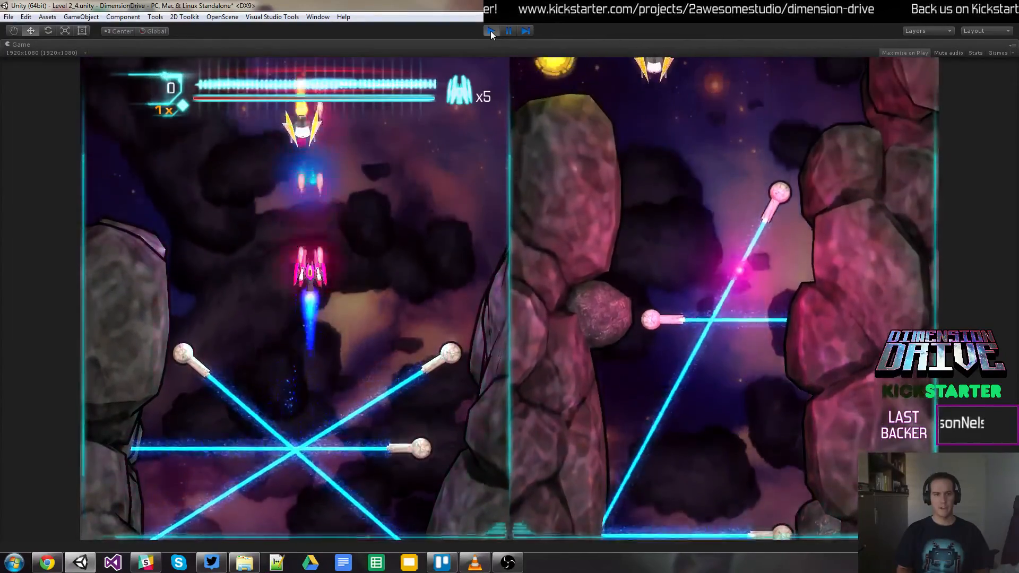
Step: Fight the scout and fighter squads of Area4 in the running game, and end the play-test
key("Left")
key("space")
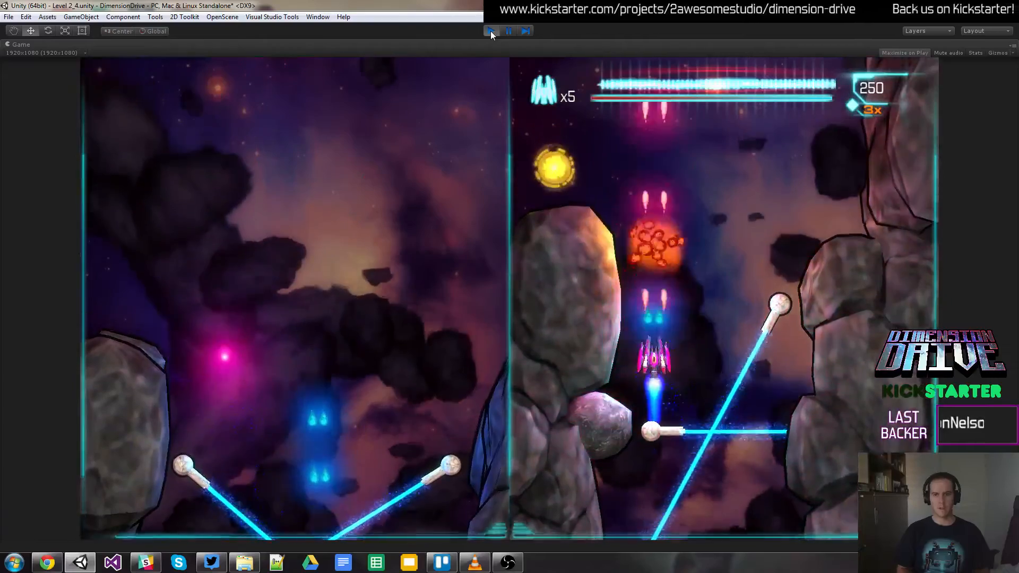
key("Up")
key("space")
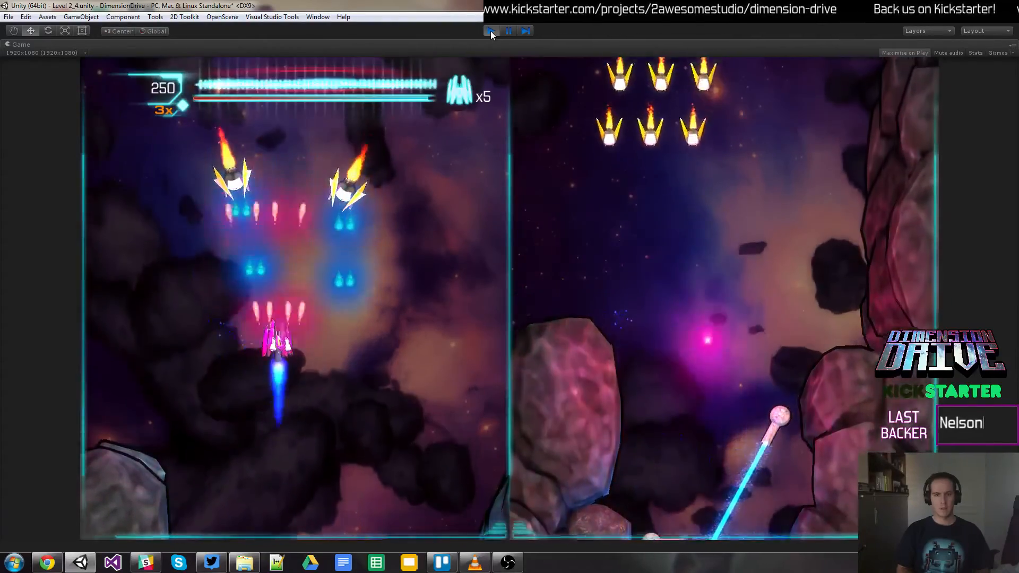
key("Right")
key("Down")
key("Left")
key("Up")
key("Right")
key("Down")
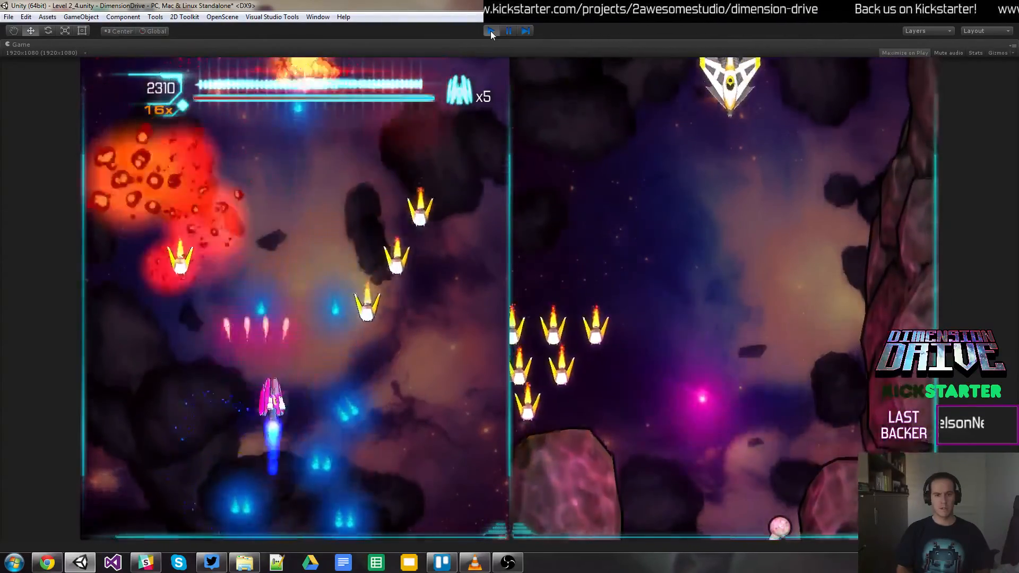
key("Right")
key("Down")
key("Left")
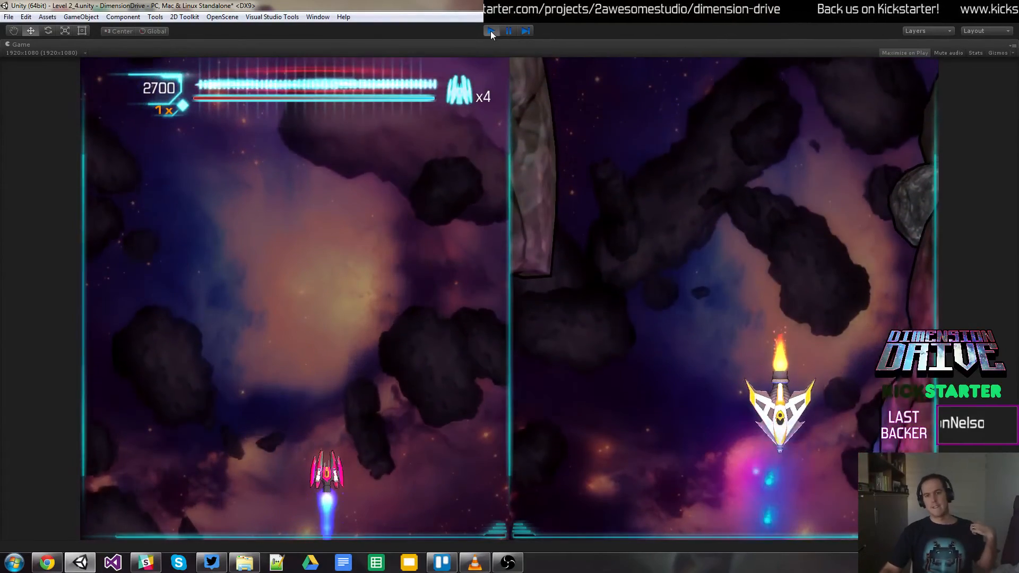
left_click(491, 31)
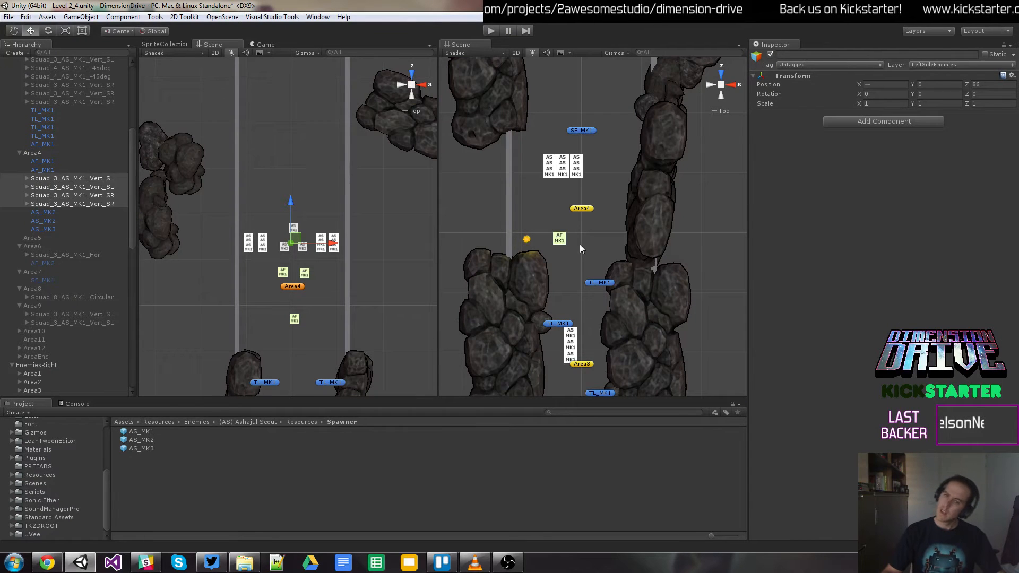
Step: Delete the middle of the three Squad_3_AS_MK1_Vert_SL squads under Area4 of EnemiesRight
left_click(552, 173)
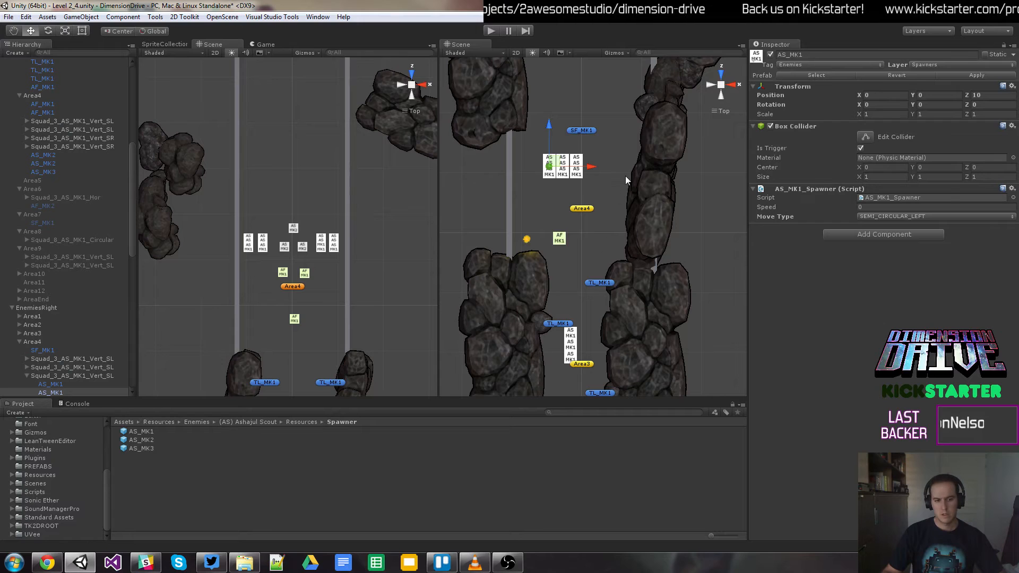
left_click(27, 375)
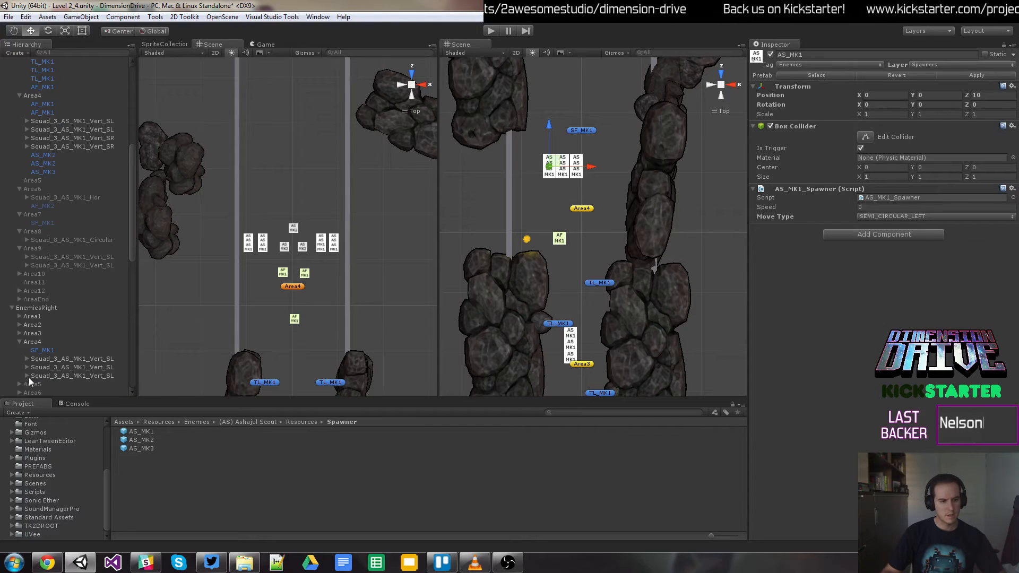
left_click(46, 375)
left_click(47, 359)
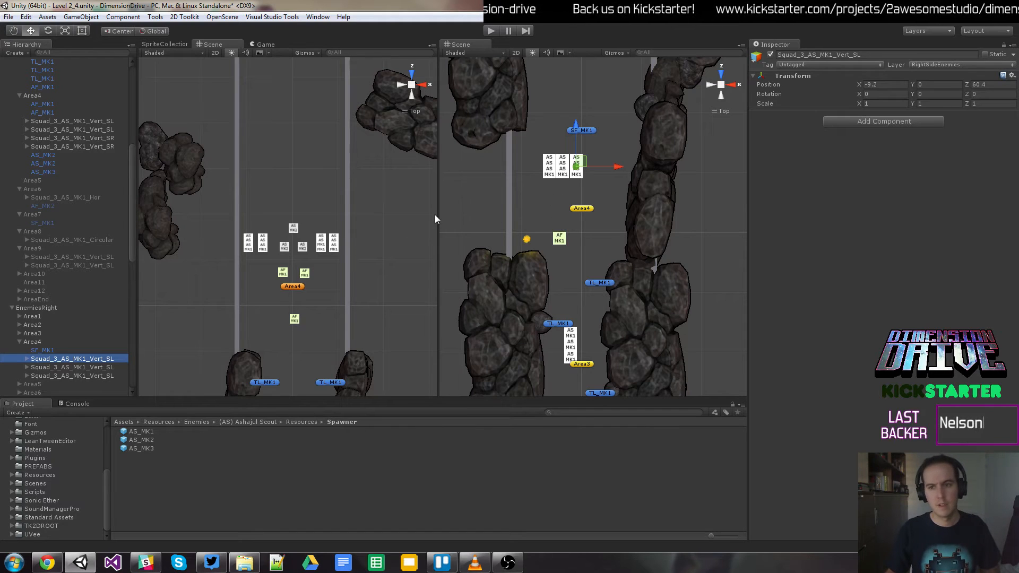
left_click(562, 178)
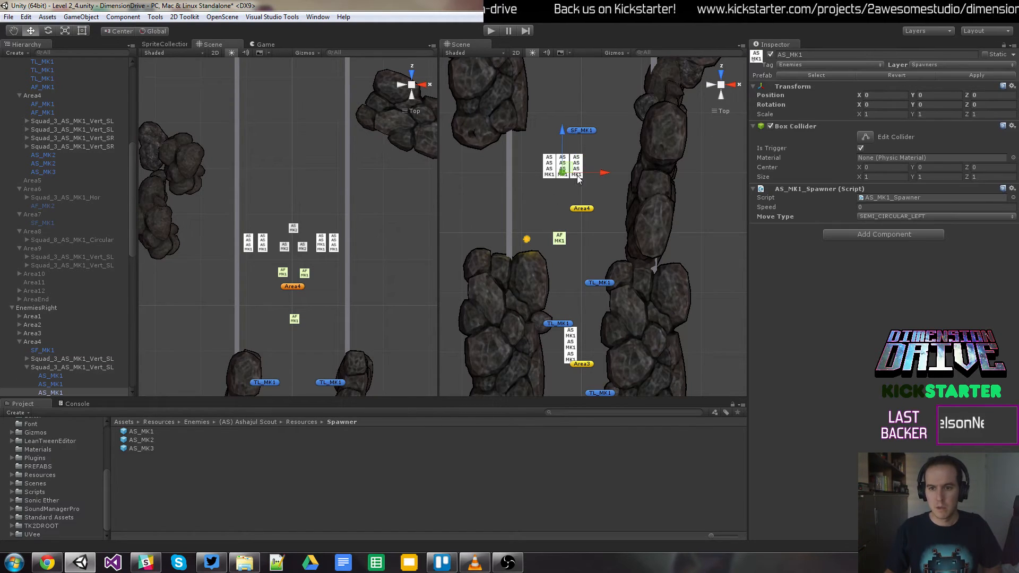
left_click(28, 368)
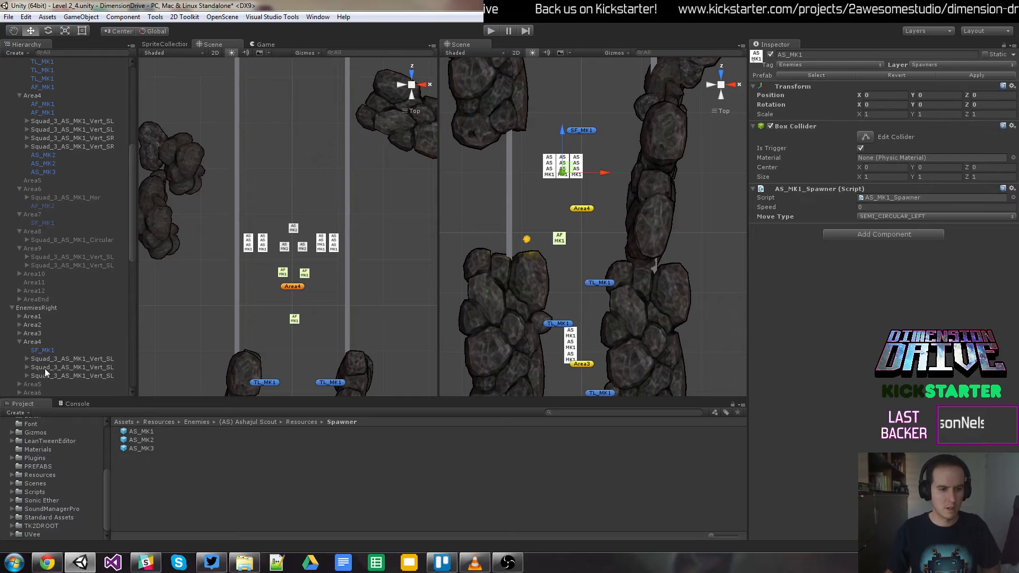
left_click(45, 369)
key("Delete")
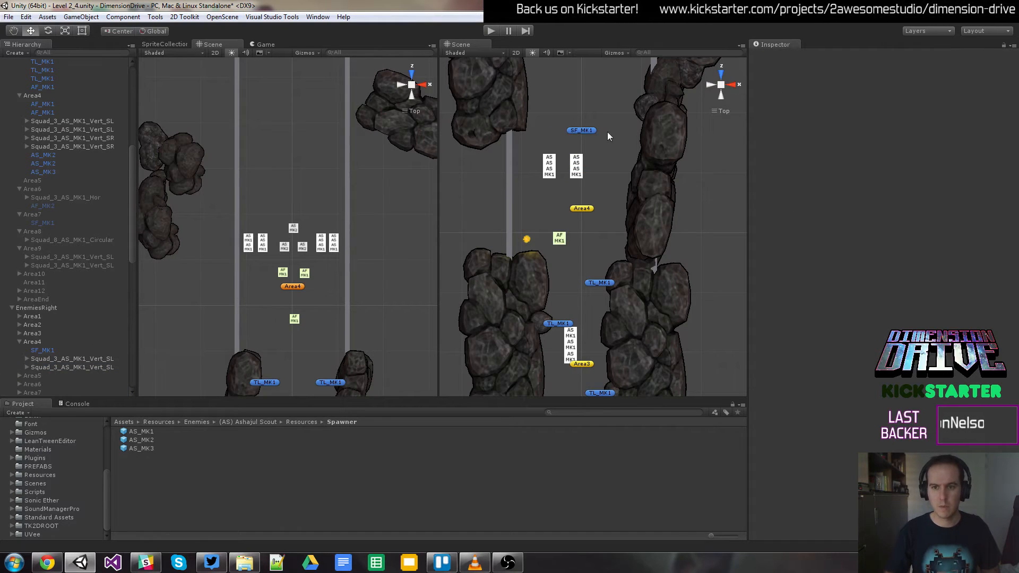
Step: Shift the two remaining Squad_3_AS_MK1_Vert_SL squads of right-side Area4 leftward to X -81.9 and X -56.3, side by side
left_click(109, 371)
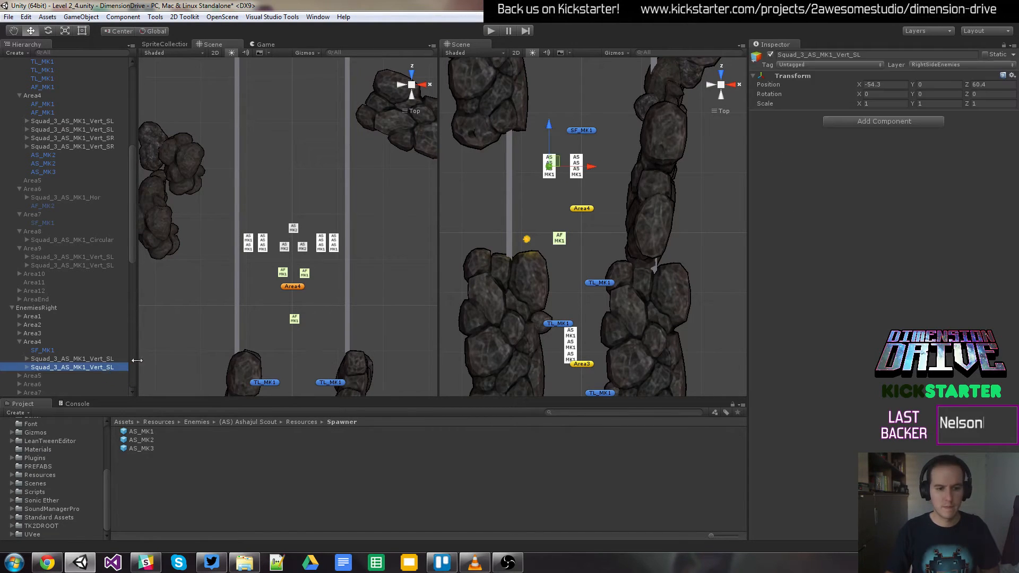
left_click_drag(591, 167, 574, 167)
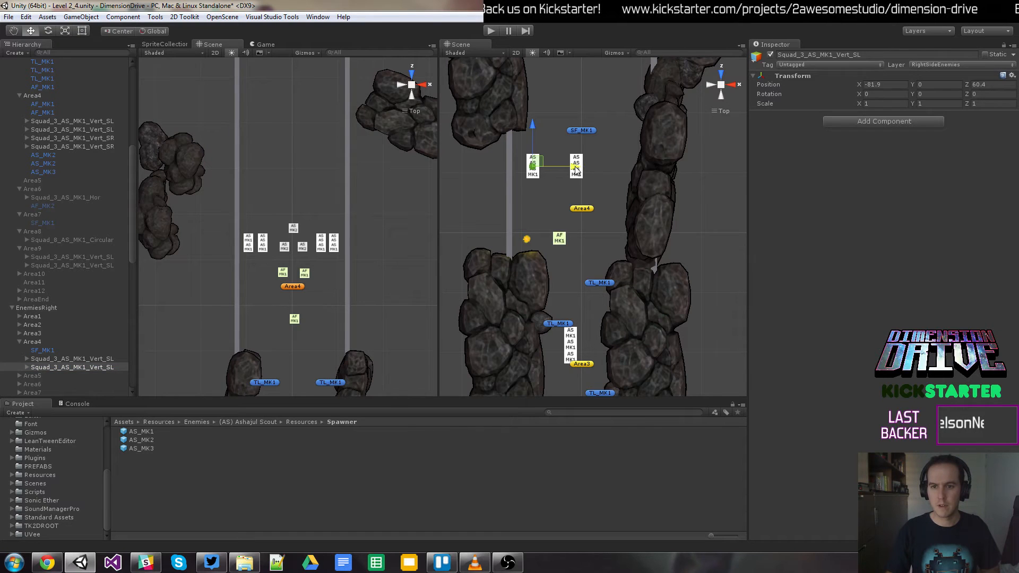
left_click(579, 158)
left_click(579, 169)
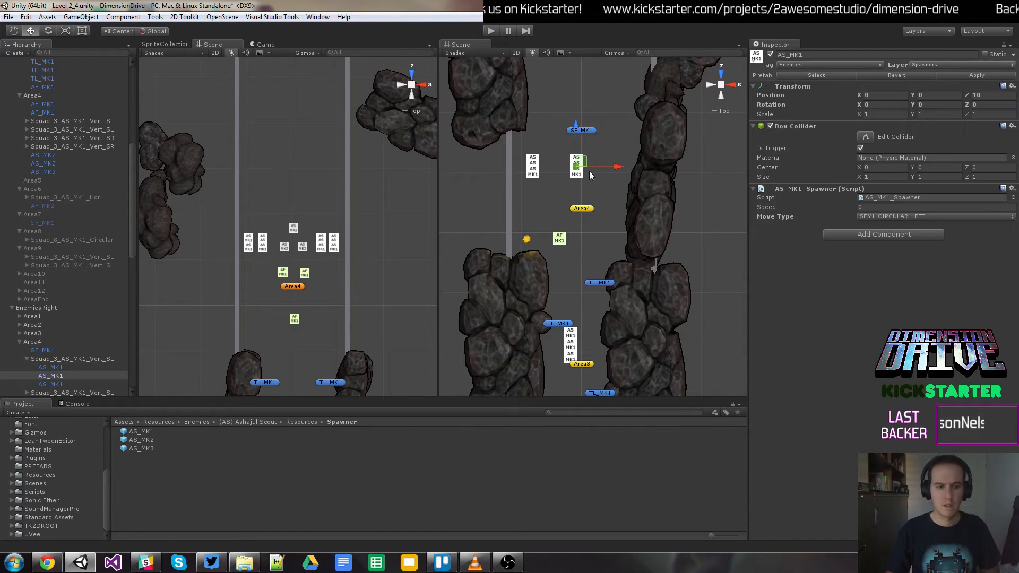
left_click(30, 358)
left_click(27, 359)
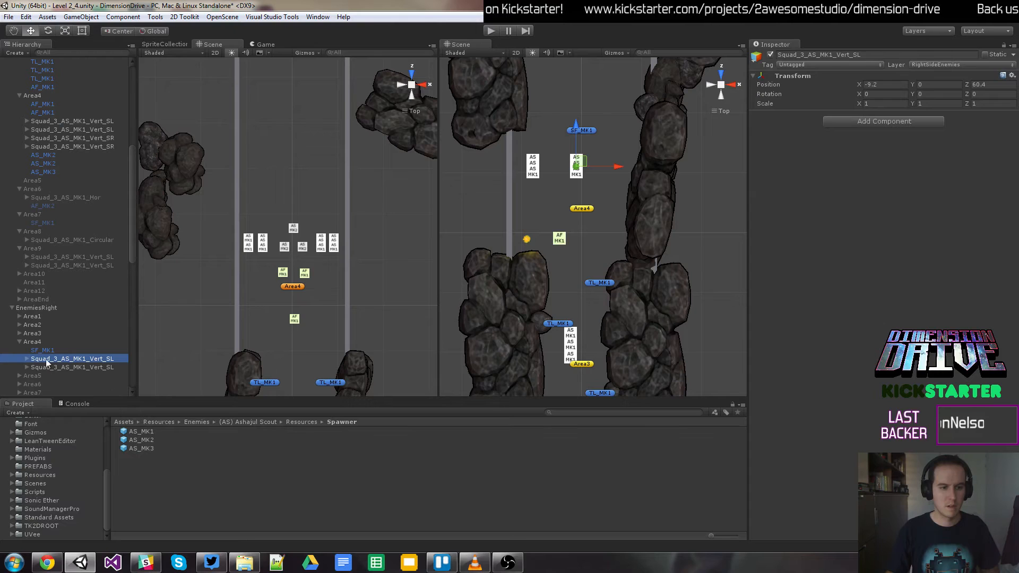
left_click_drag(620, 170, 591, 169)
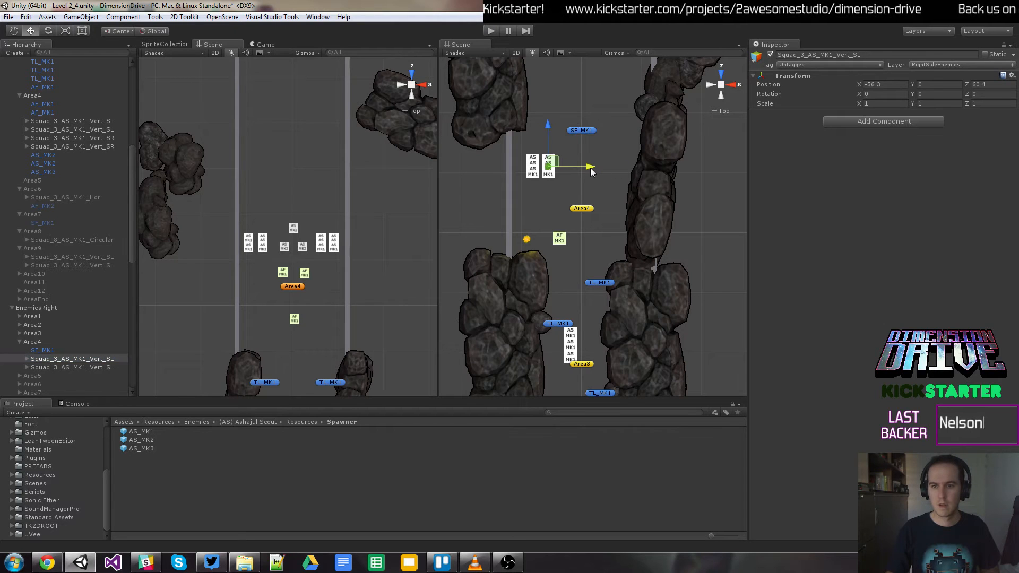
Step: Move both right-side Area4 squads to Z 144 just above SF_MK1, and the AF_MK1 spawner to X -12.9, Z 290.9 above the Area4 marker
left_click(84, 370, "shift")
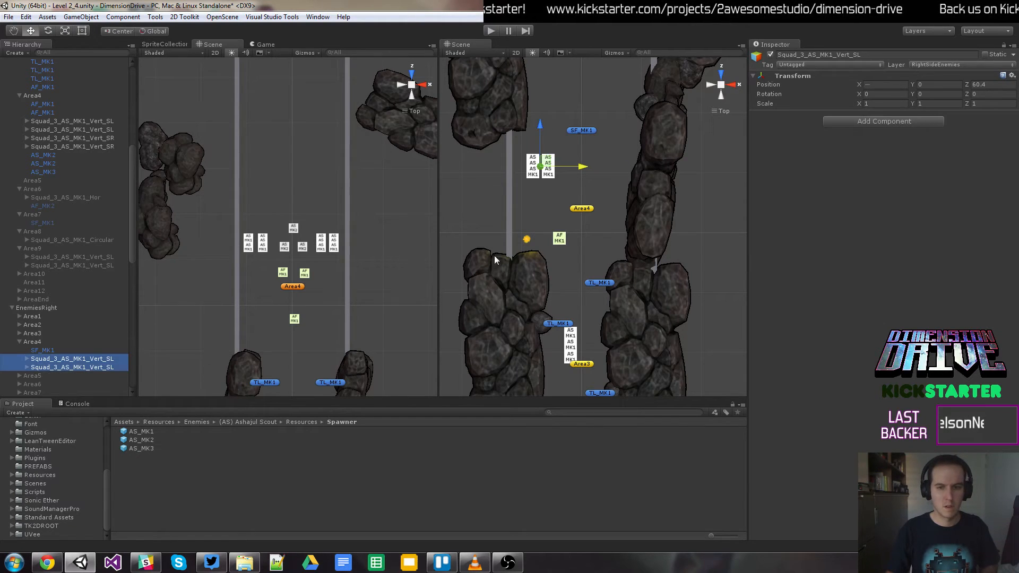
left_click_drag(547, 169, 583, 118)
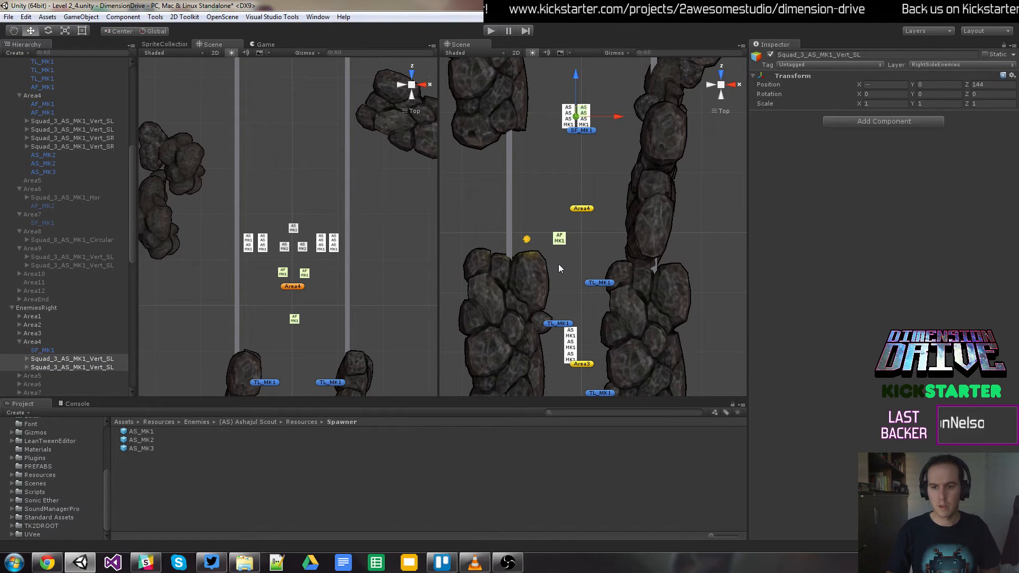
left_click(561, 240)
left_click_drag(562, 240, 583, 188)
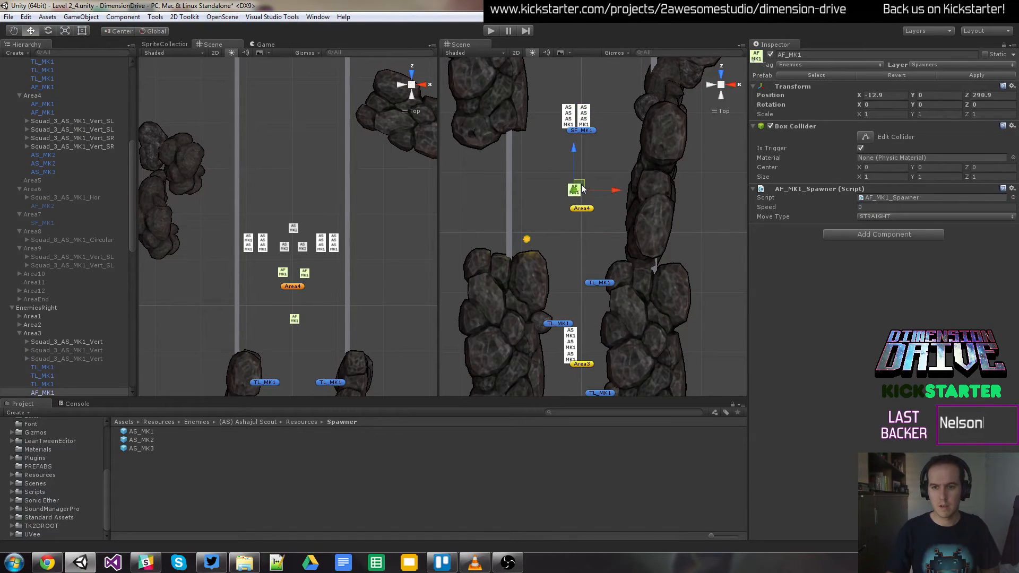
Step: Play-test the level through Area4 to check the timing of the repositioned right-side squads and fighter
left_click(491, 32)
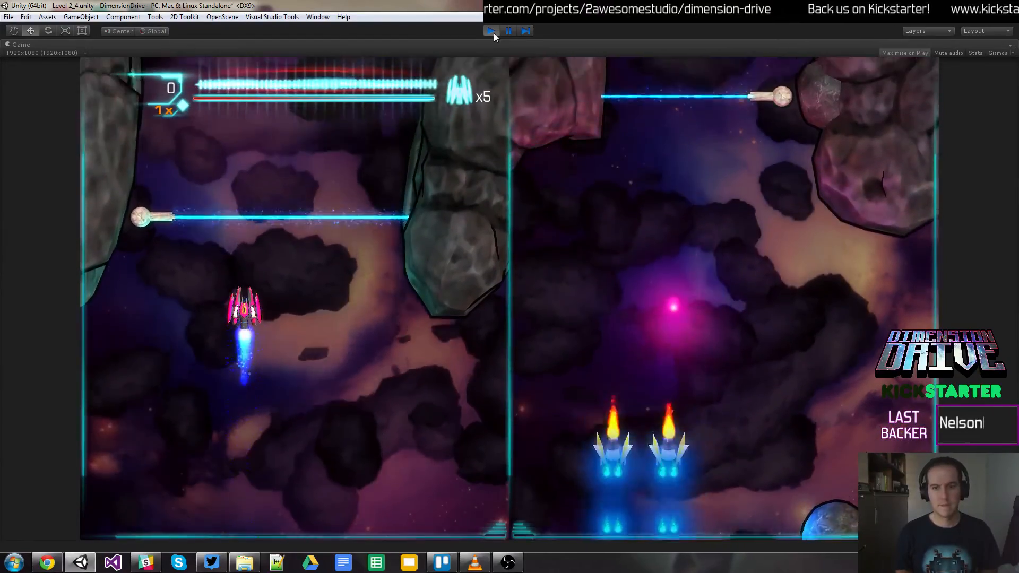
key("space")
key("space")
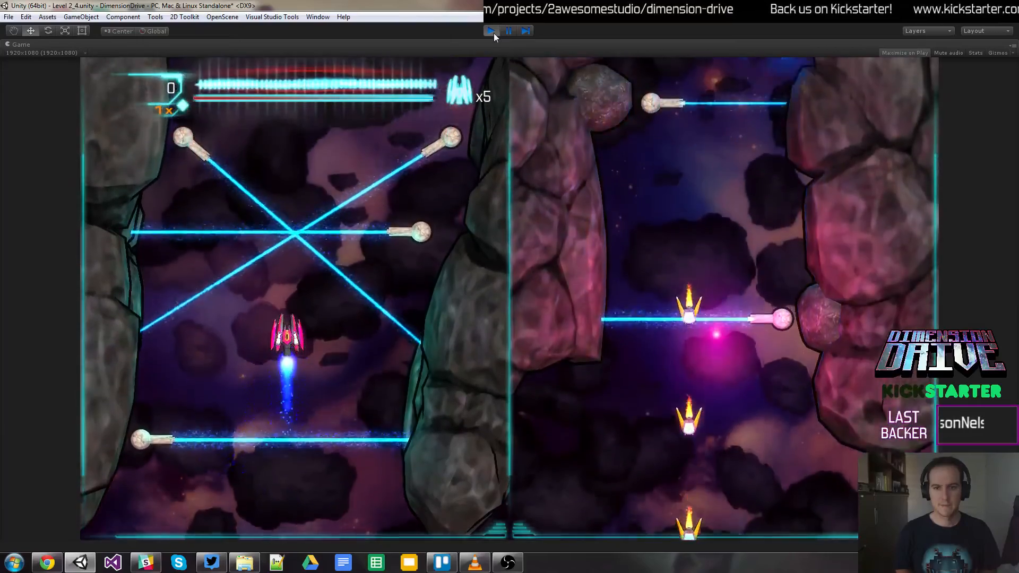
key("space")
key("Up")
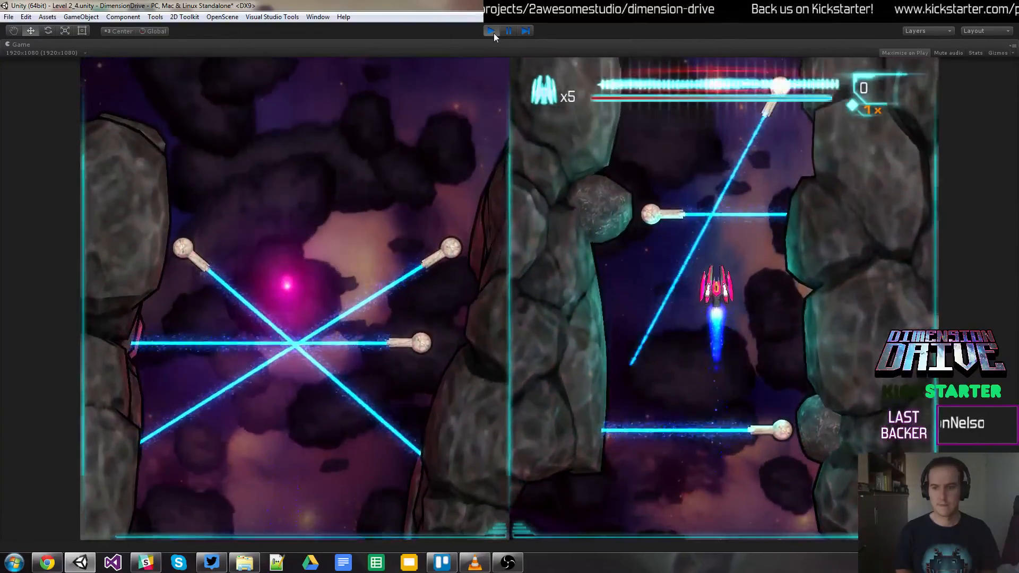
key("Right")
key("Down")
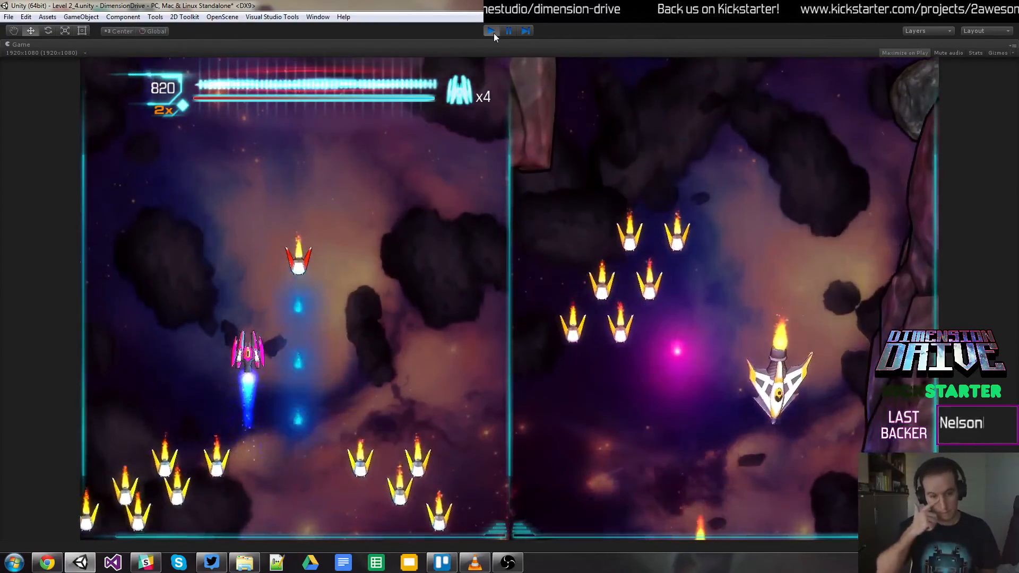
Step: Restart the play-test and fly through the laser corridors into Area4, switching sides and fighting the squads to check their balance
left_click(493, 31)
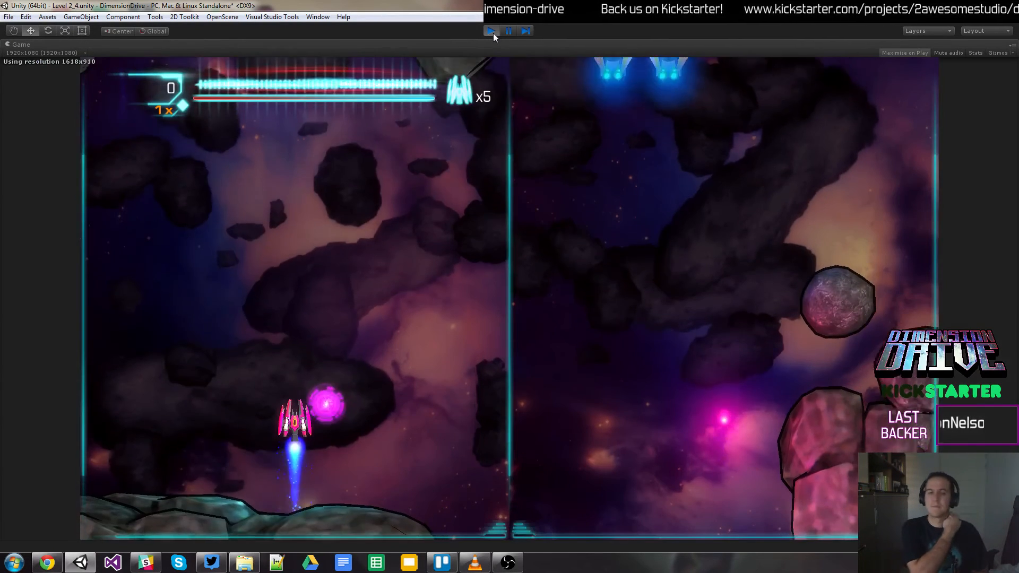
key("space")
key("Left")
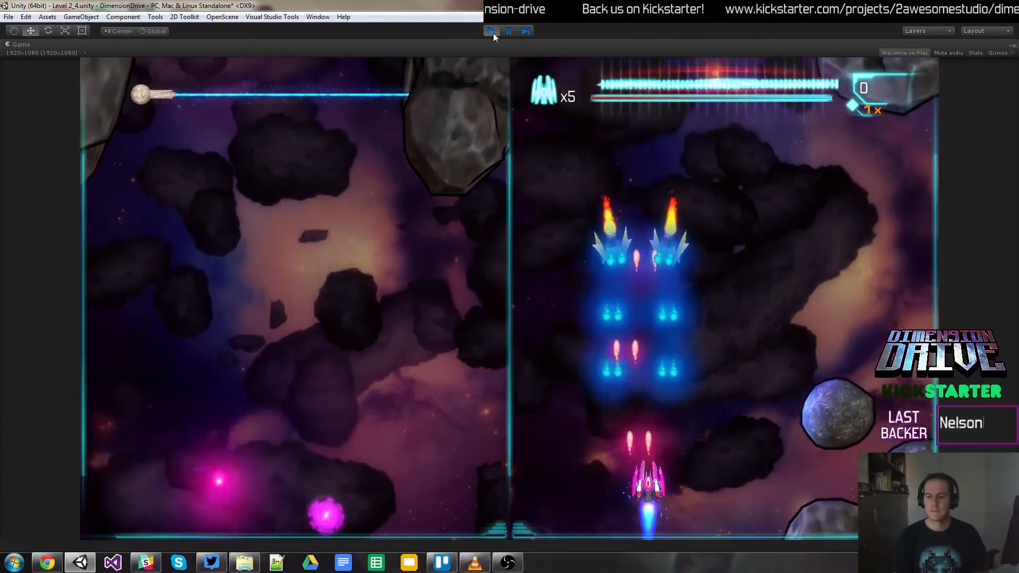
key("Right")
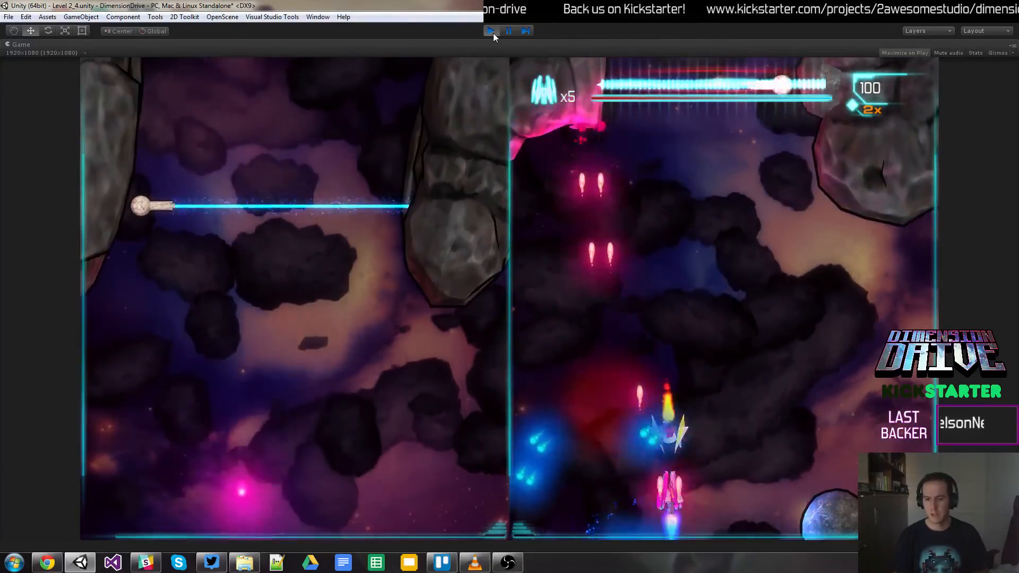
key("Up")
key("Left")
key("Up")
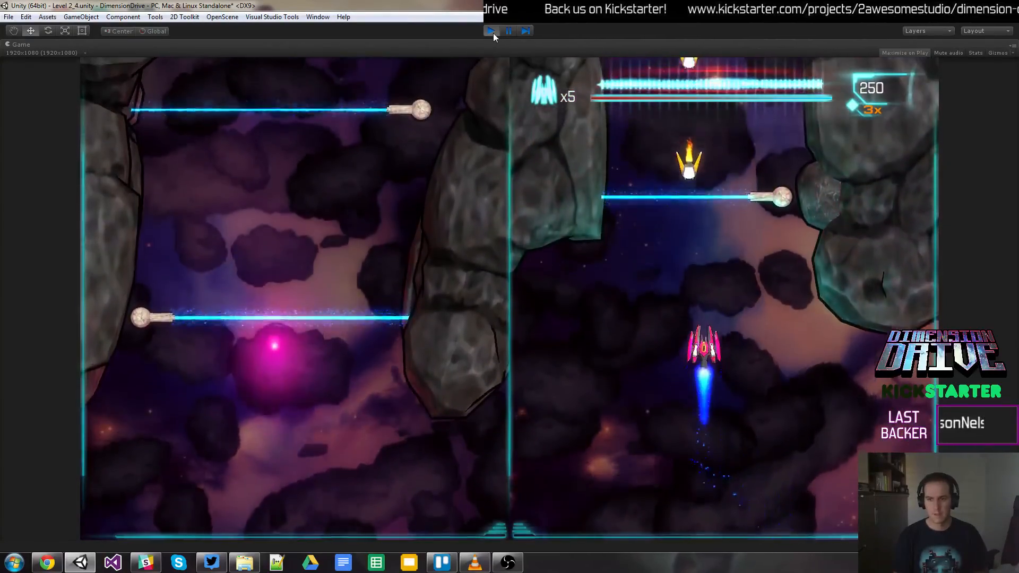
key("Down")
key("Up")
key("Right")
key("space")
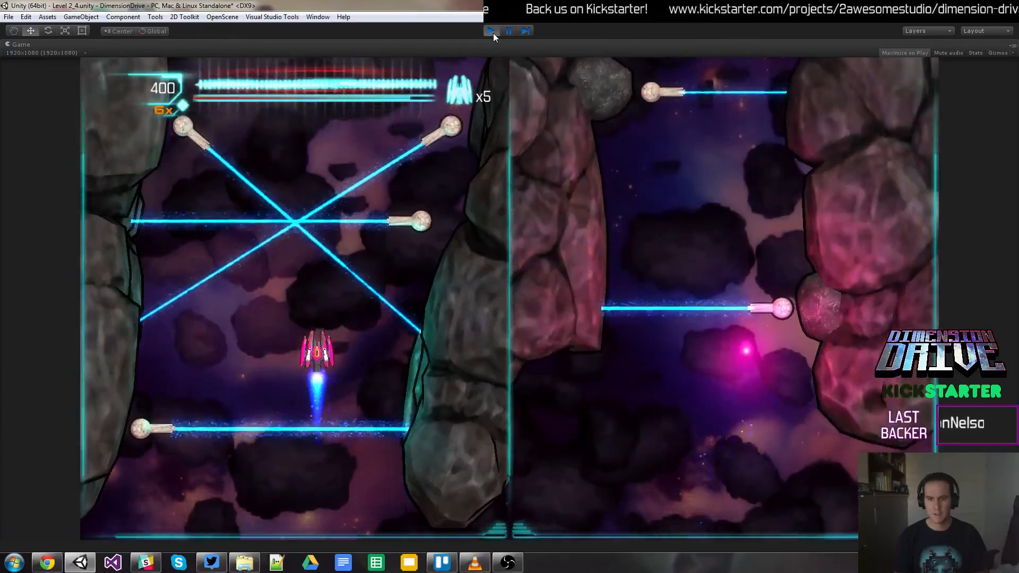
key("Left")
key("Up")
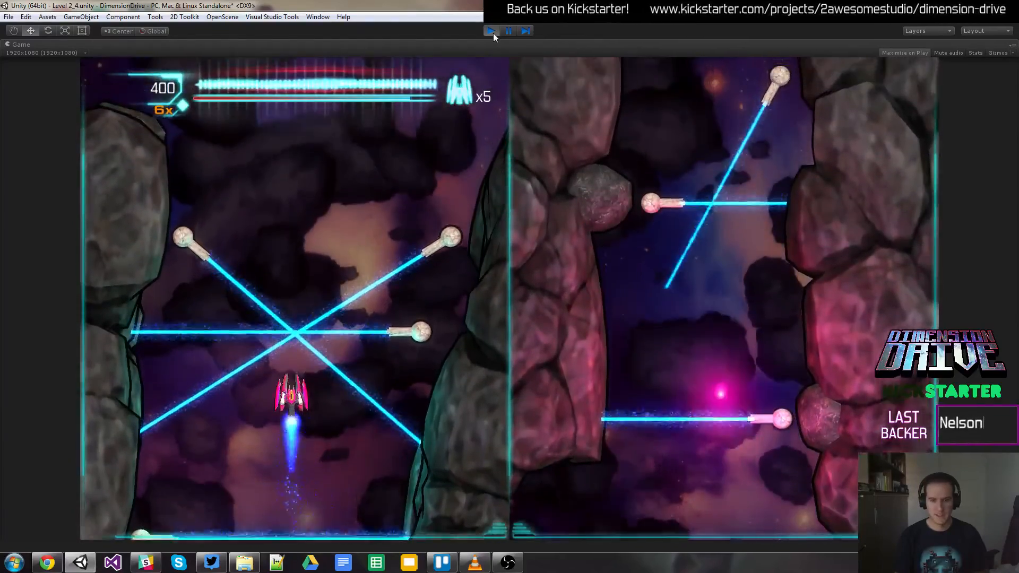
key("space")
key("Up")
key("Right")
key("space")
key("Left")
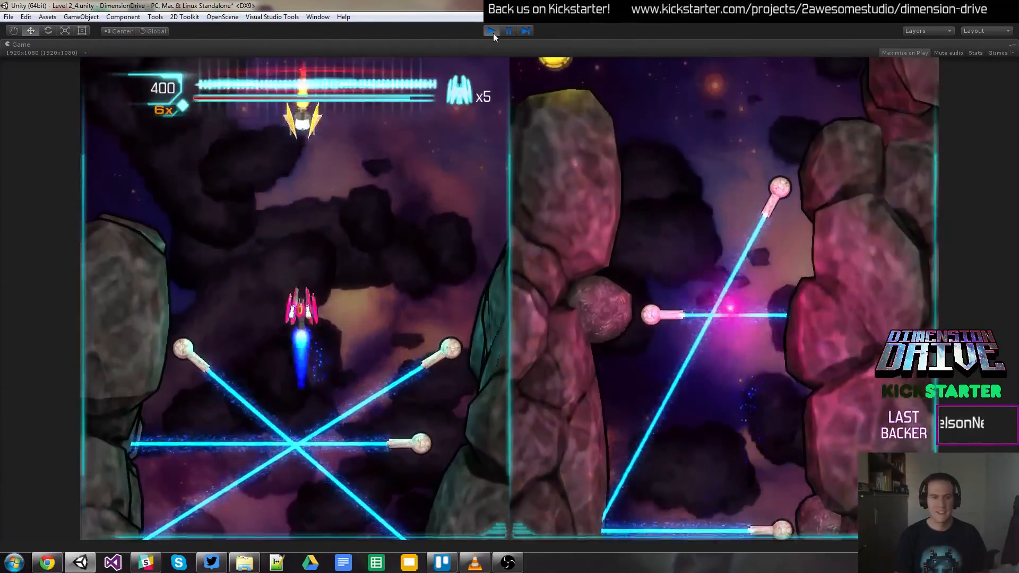
key("Down")
key("Right")
key("Down")
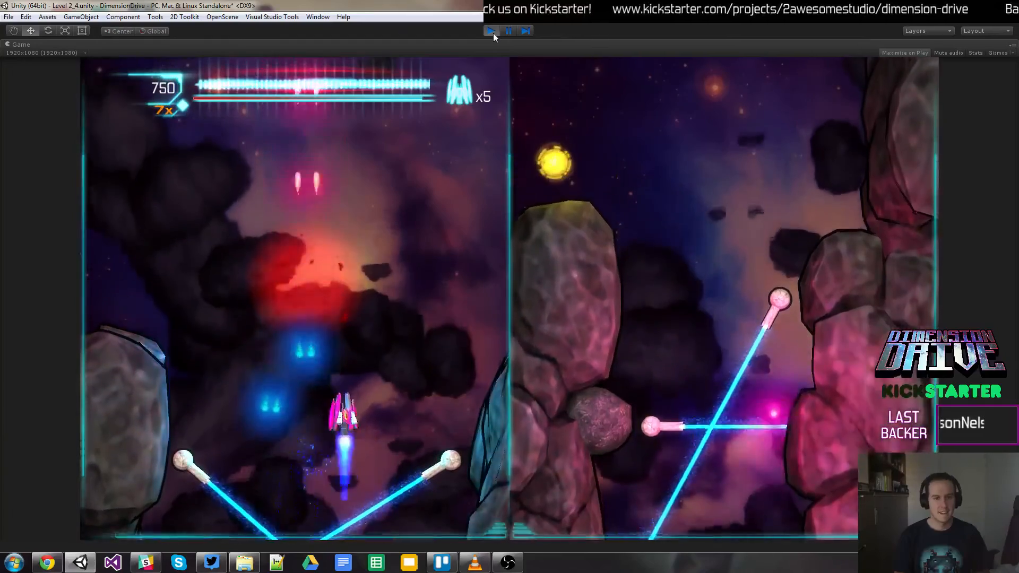
key("Up")
key("Left")
key("space")
key("Down")
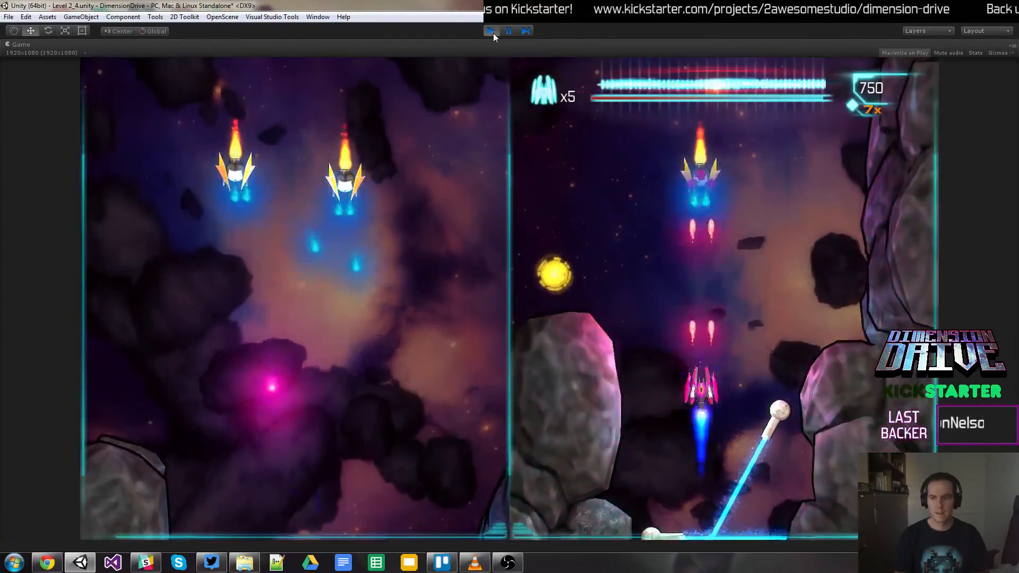
key("space")
key("Down")
key("Left")
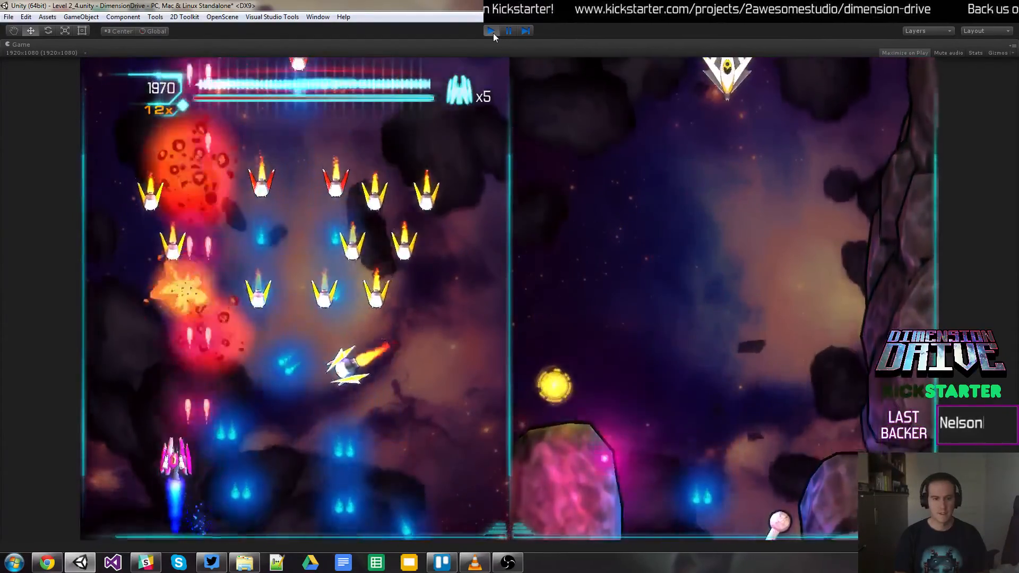
key("space")
key("Right")
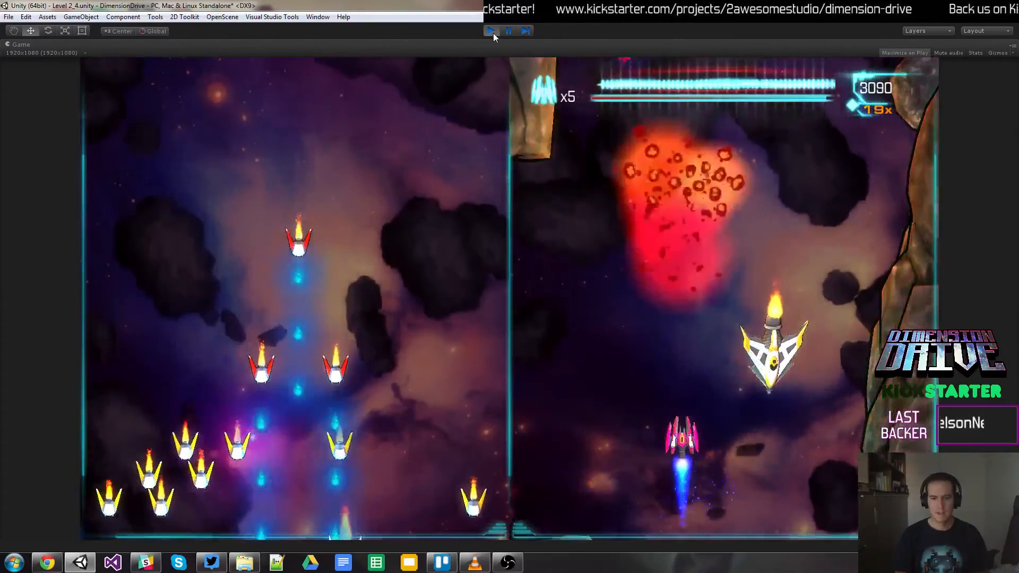
left_click(493, 33)
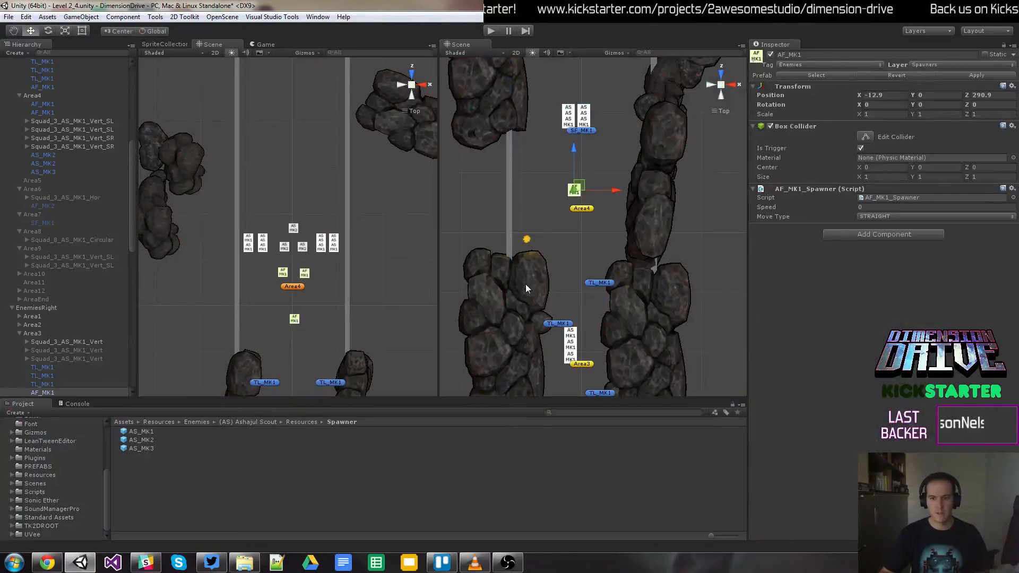
Step: Move the PU_Weapons power-up to X 28.5, Z 936.7 beside the TL_MK1 laser below right-side Area4 and play-test the level
left_click(527, 240)
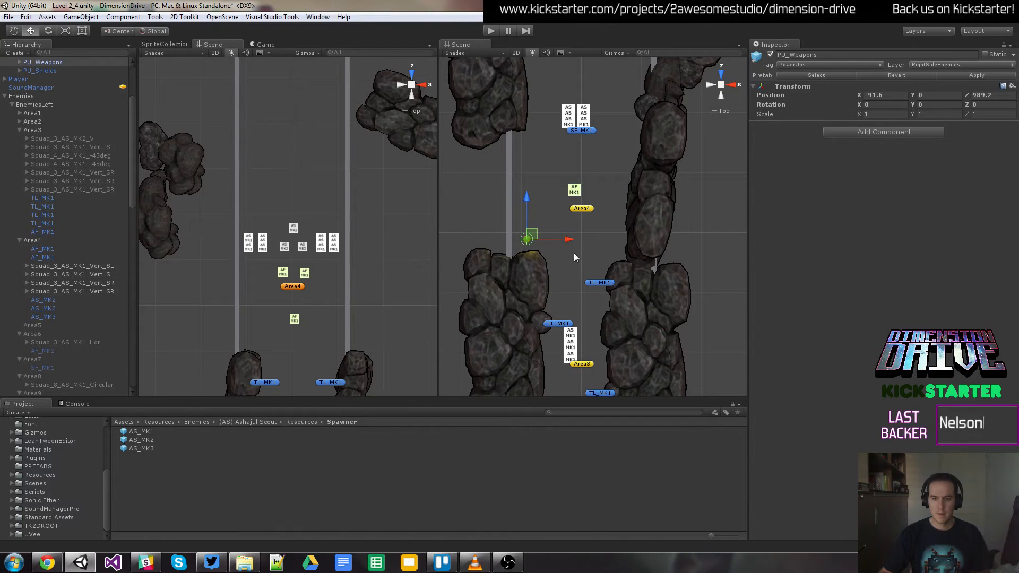
left_click_drag(535, 239, 608, 270)
left_click(489, 31)
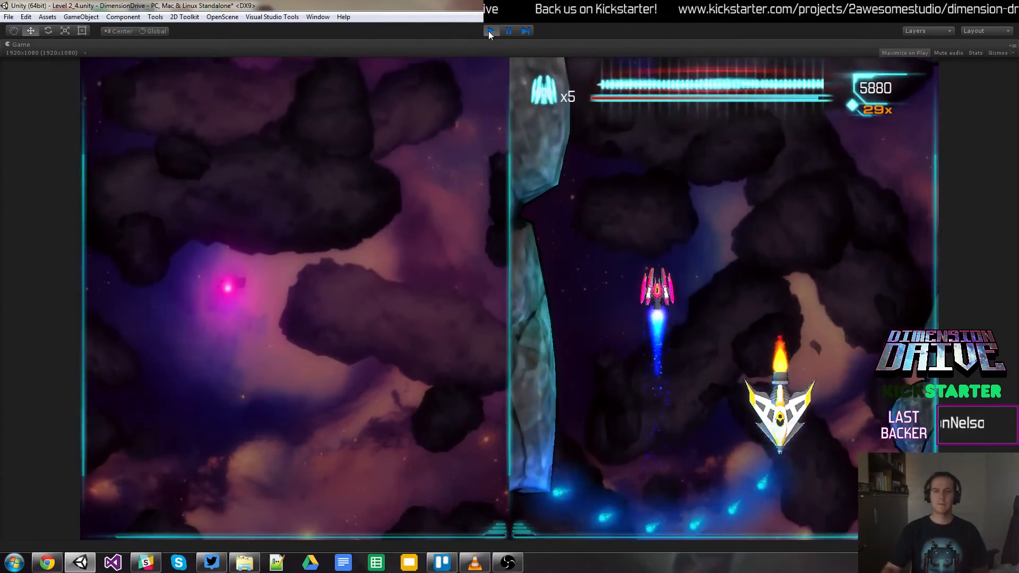
left_click(490, 32)
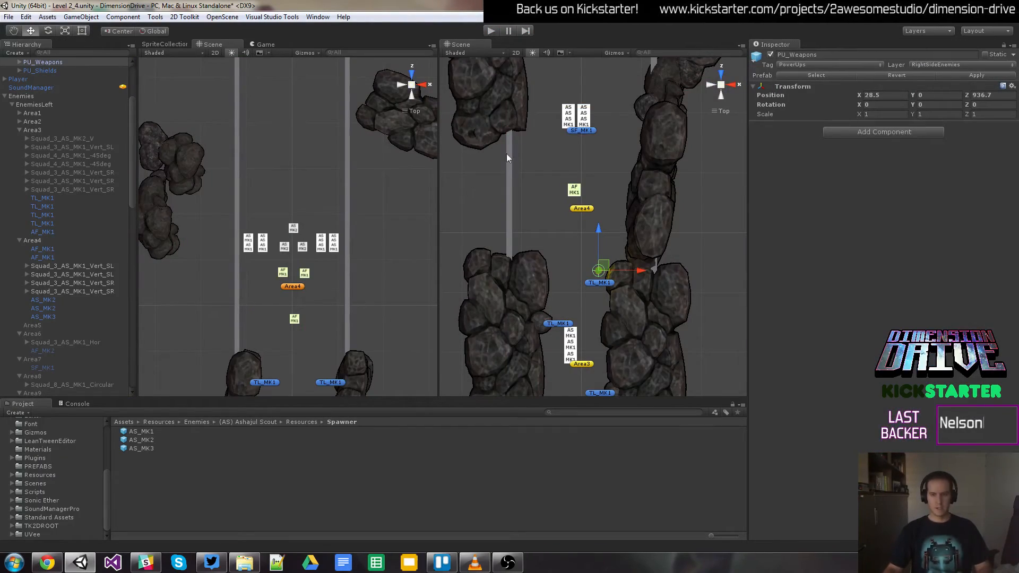
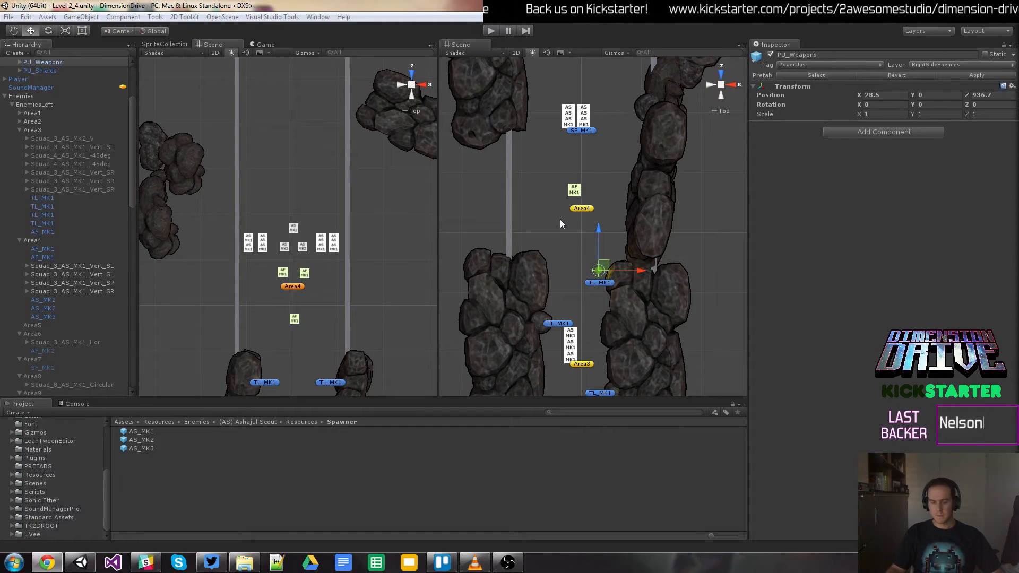
Step: Examine the stretch above Area4 on both sides, comparing the rock and enemy layout of the two lanes
left_click(551, 197)
middle_click_drag(550, 190, 524, 273)
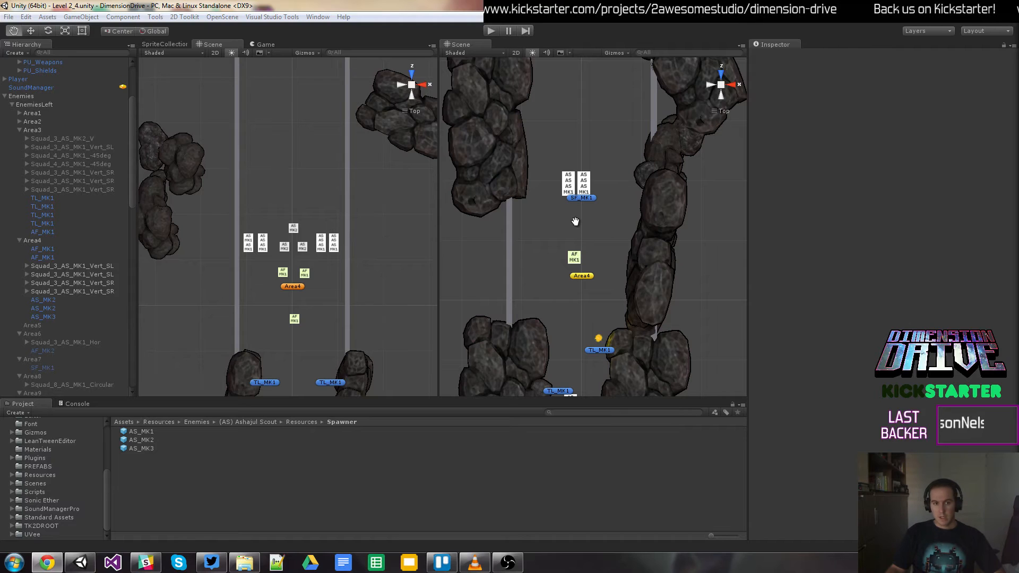
left_click_drag(575, 234, 577, 278)
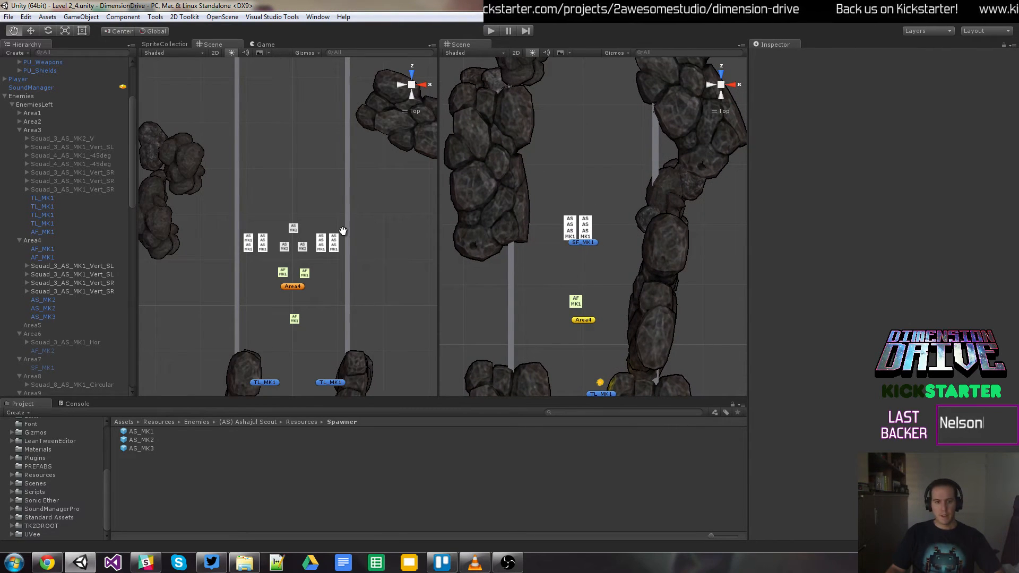
left_click_drag(343, 231, 344, 271)
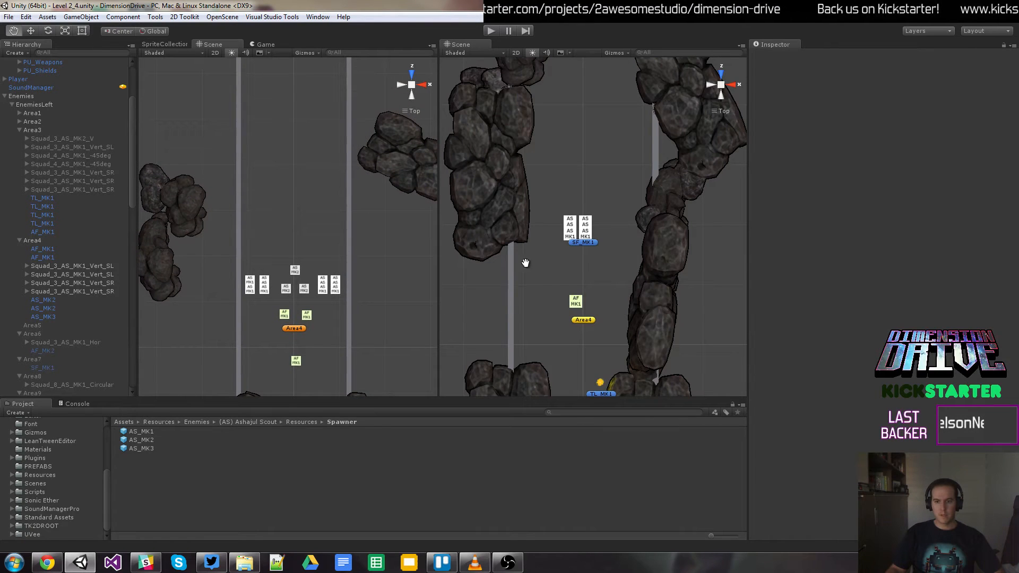
left_click_drag(525, 263, 527, 267)
left_click_drag(338, 251, 338, 260)
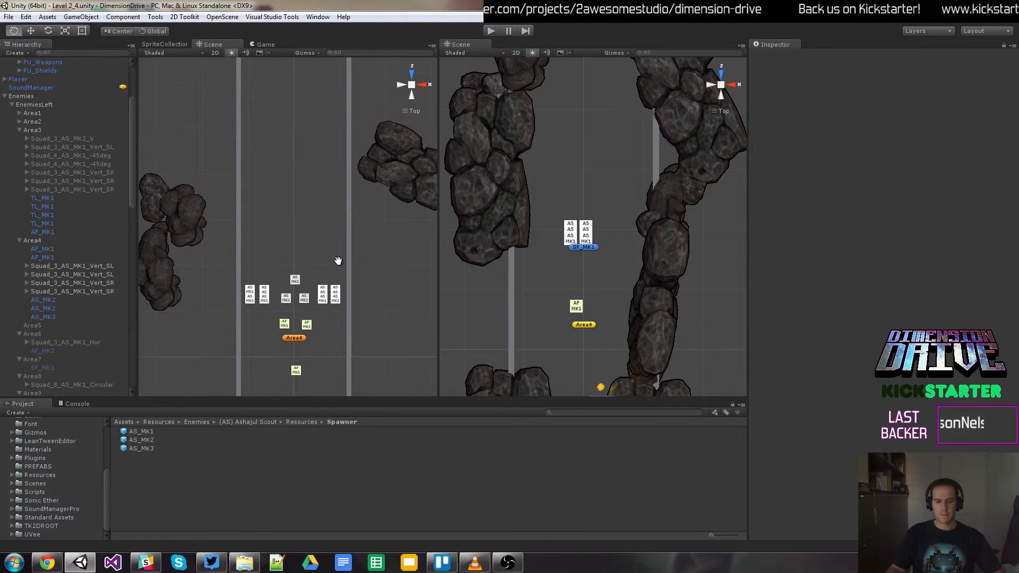
left_click_drag(533, 278, 538, 307)
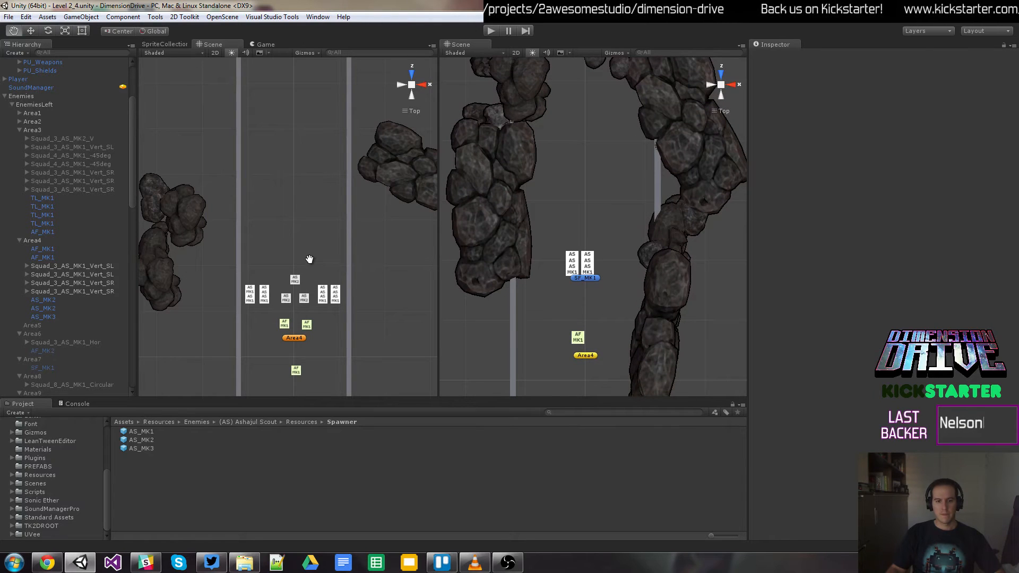
left_click_drag(310, 259, 312, 281)
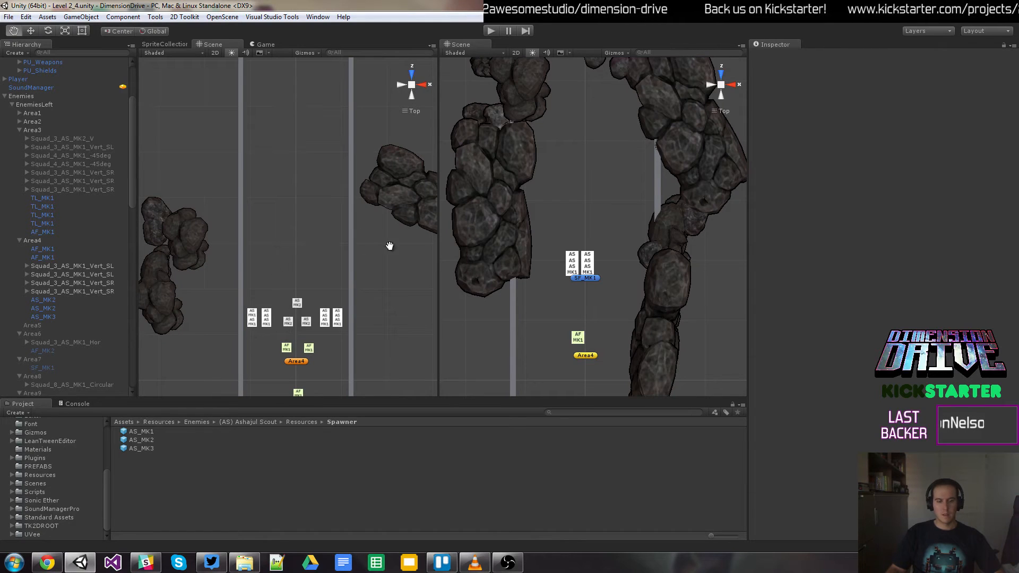
Step: Turn the Rocks 07 prefab beside the left lane upright to Y rotation 360.4751 and set it aside at X -288, Z 403
left_click(408, 203)
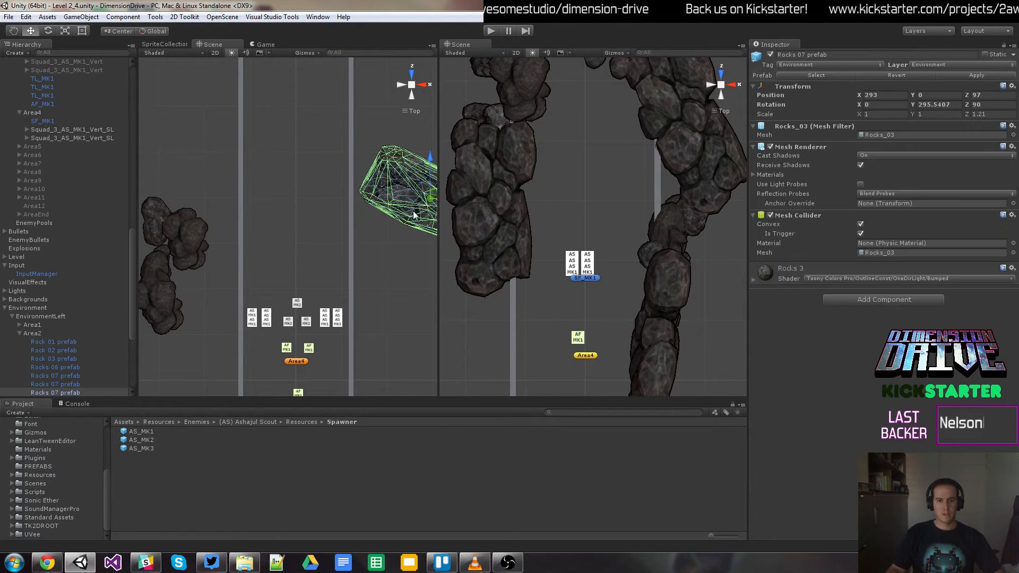
left_click_drag(433, 201, 477, 254)
key("e")
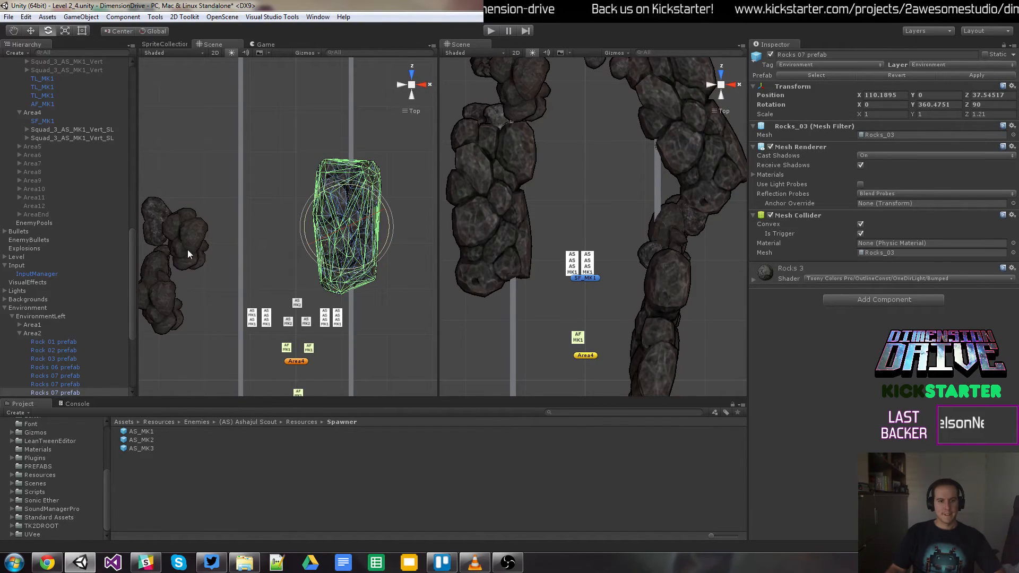
scroll(285, 211, "down", 5)
scroll(285, 212, "up", 3)
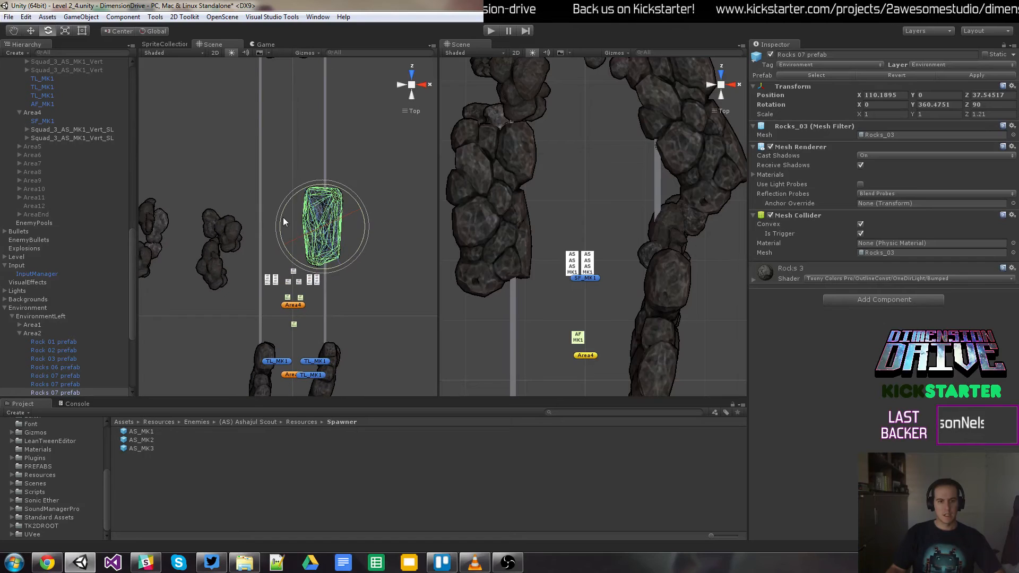
scroll(282, 218, "up", 2)
key("w")
left_click_drag(340, 229, 201, 105)
Step: Arrange the smaller rocks outside the left-side level into clusters along both borders of the lane above Area4
left_click_drag(239, 290, 328, 270)
key("w")
left_click_drag(171, 155, 330, 304)
left_click_drag(257, 223, 397, 189)
middle_click_drag(416, 280, 295, 305)
Step: Move the upright Rocks 07 prefab to X 307, Z 30 outside the lane and shift the Rocks 06 prefab inward against the border rocks
left_click(168, 114)
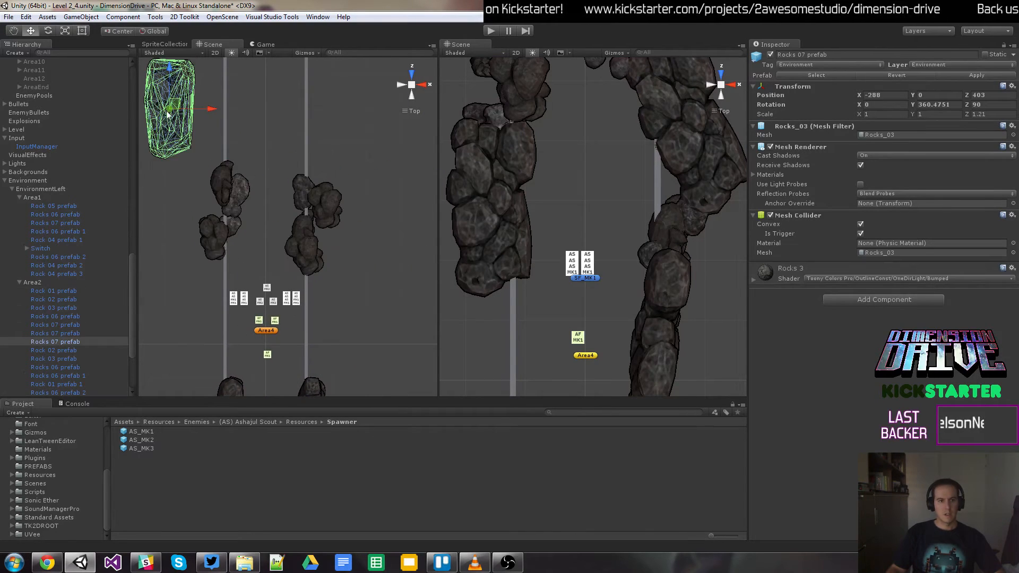
left_click_drag(184, 112, 379, 233)
left_click(330, 212)
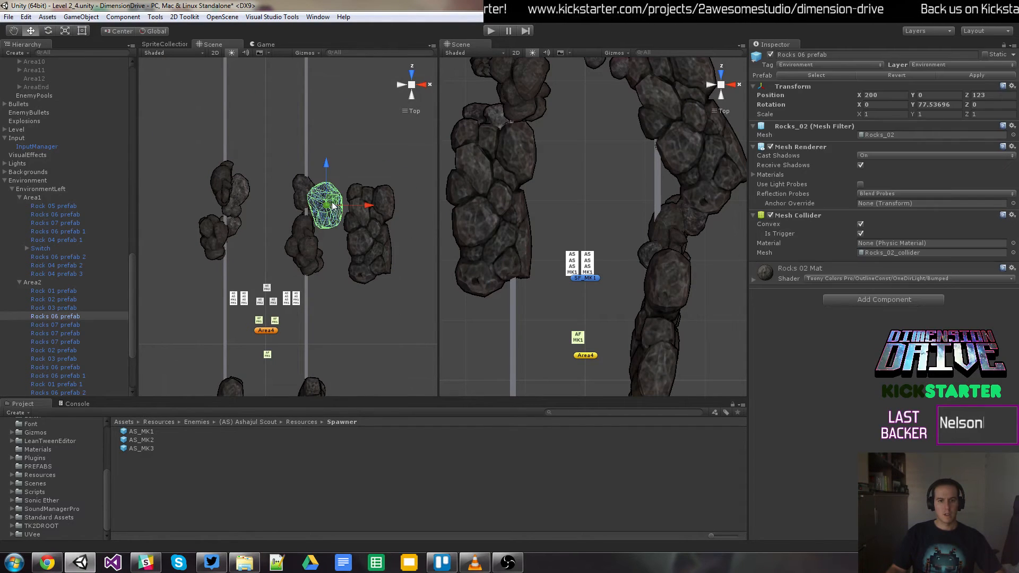
left_click_drag(333, 206, 317, 207)
left_click(366, 258)
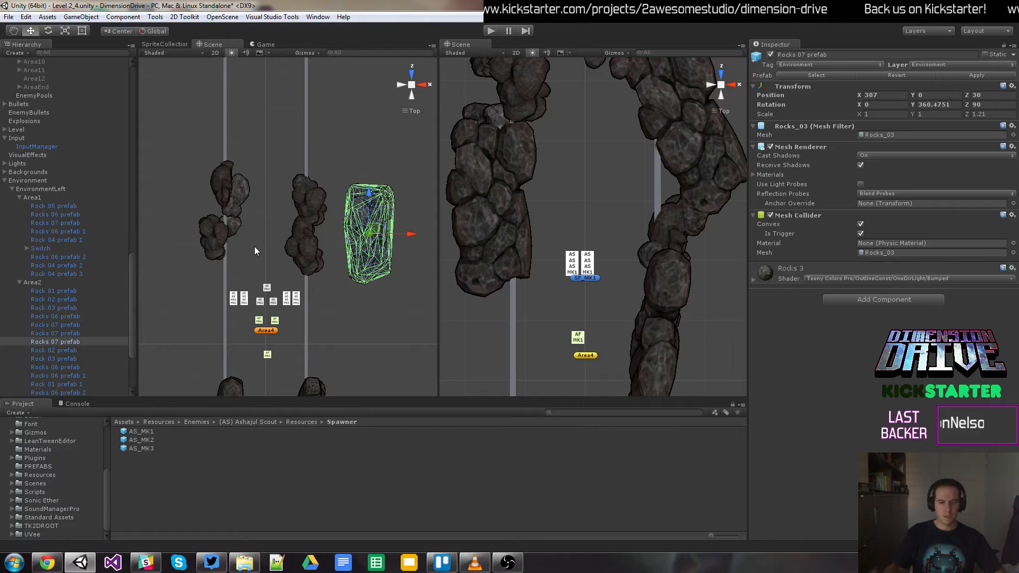
Step: Collapse Area3 and Area4 under EnemiesRight and activate the right-side Area5 object
left_click(540, 298)
scroll(546, 286, "down", 5)
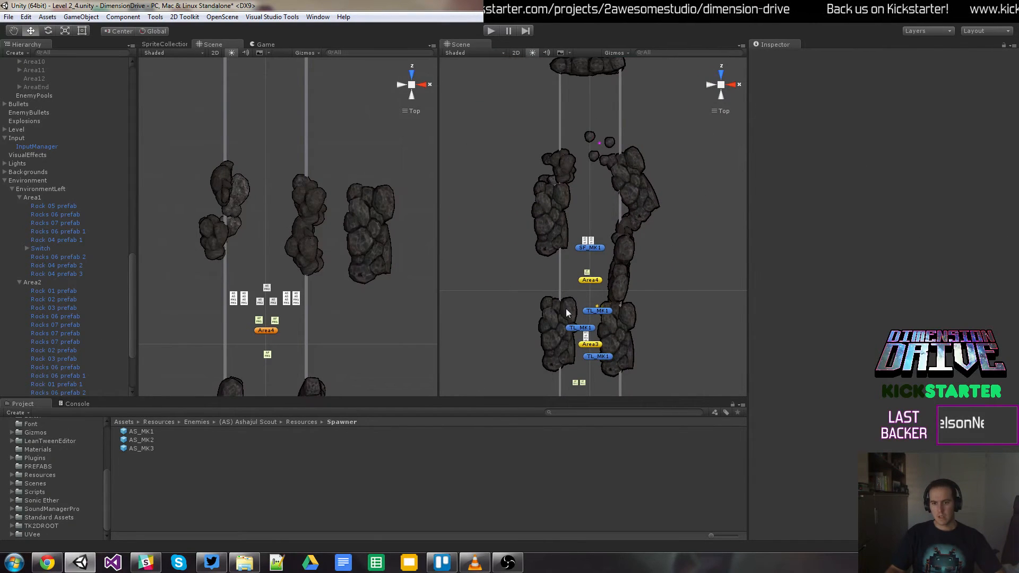
scroll(567, 285, "up", 4)
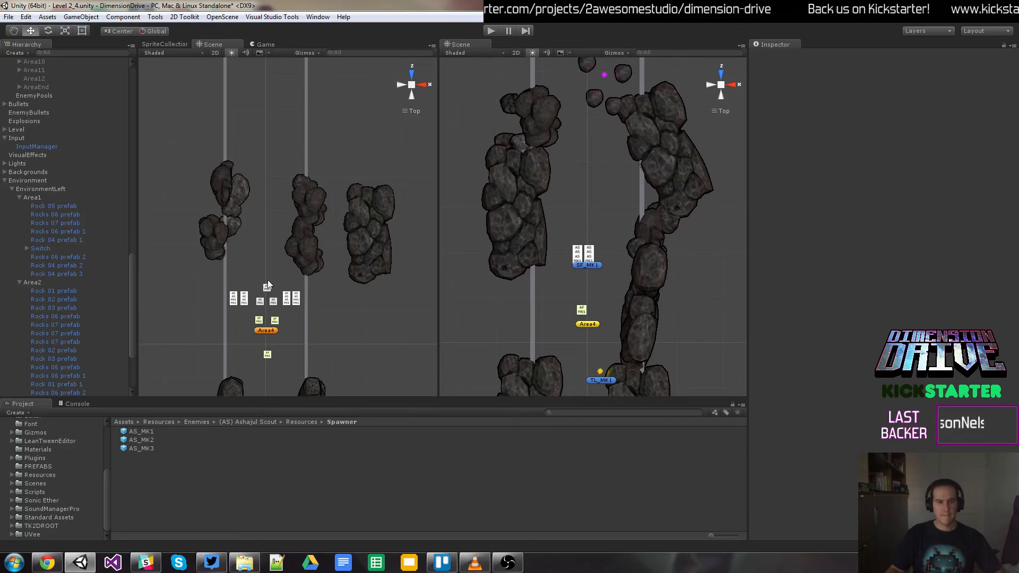
middle_click_drag(326, 318, 340, 323)
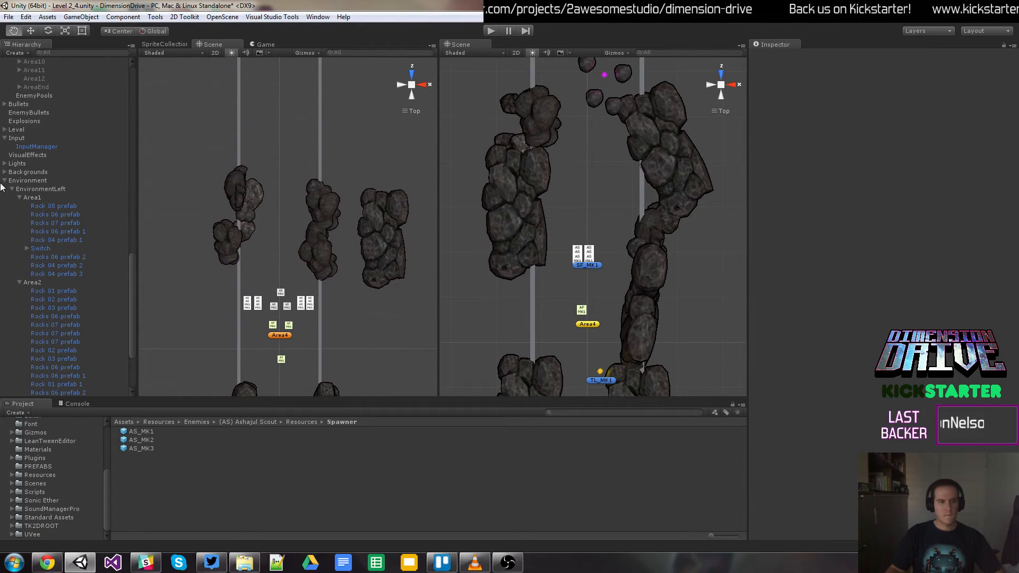
scroll(31, 228, "up", 8)
scroll(30, 228, "up", 1)
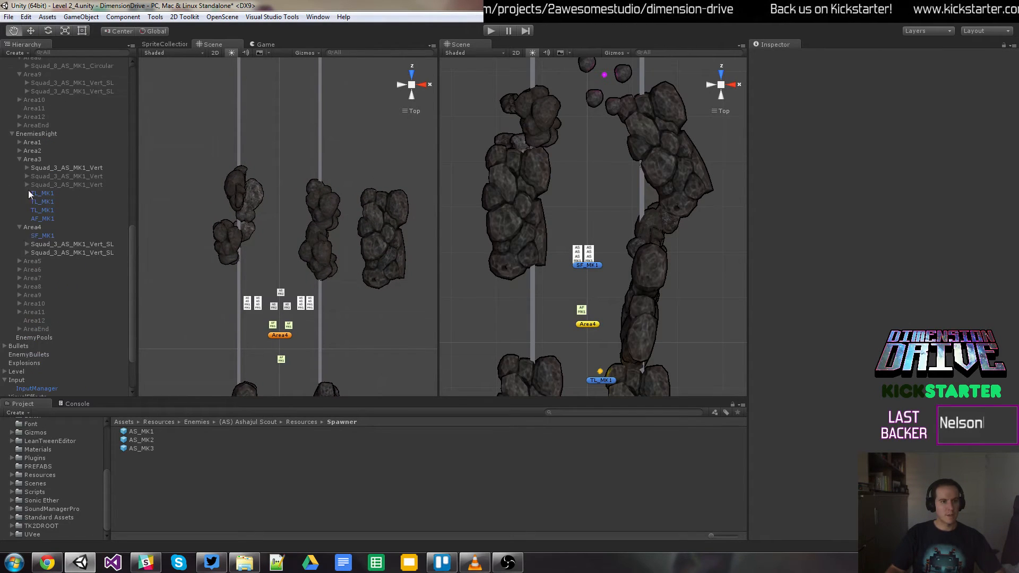
left_click(18, 159)
left_click(20, 168)
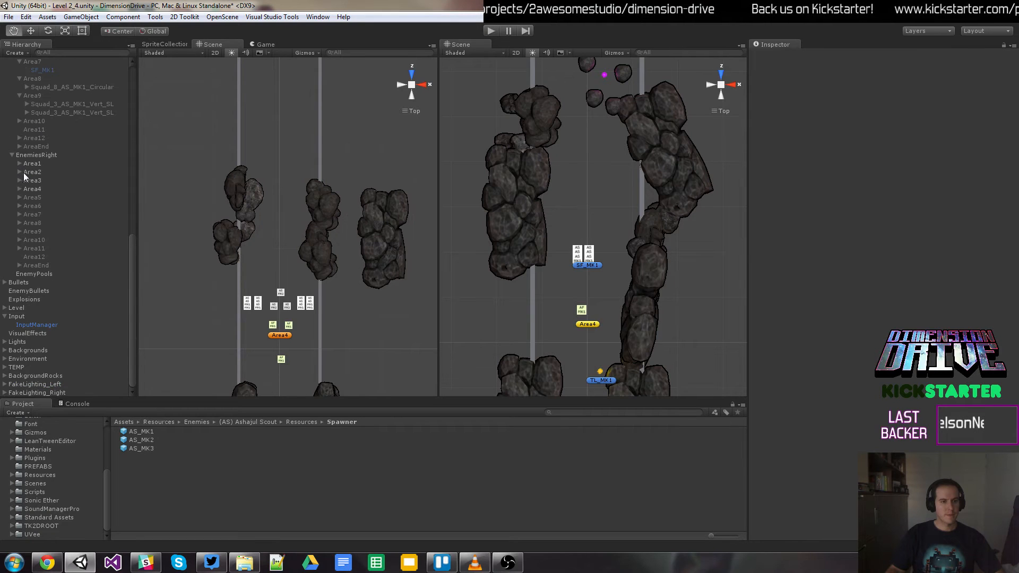
left_click(33, 198)
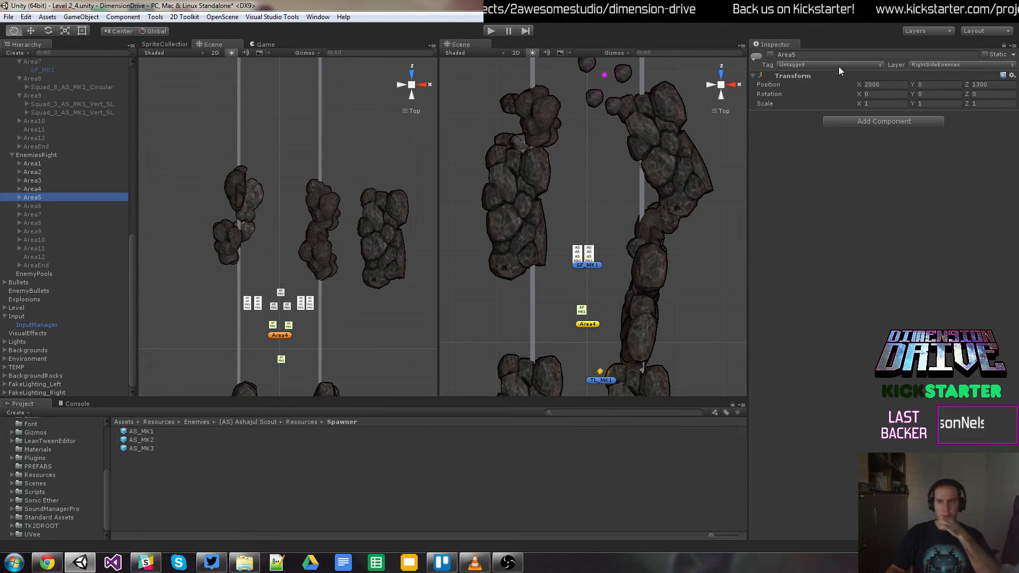
left_click(771, 56)
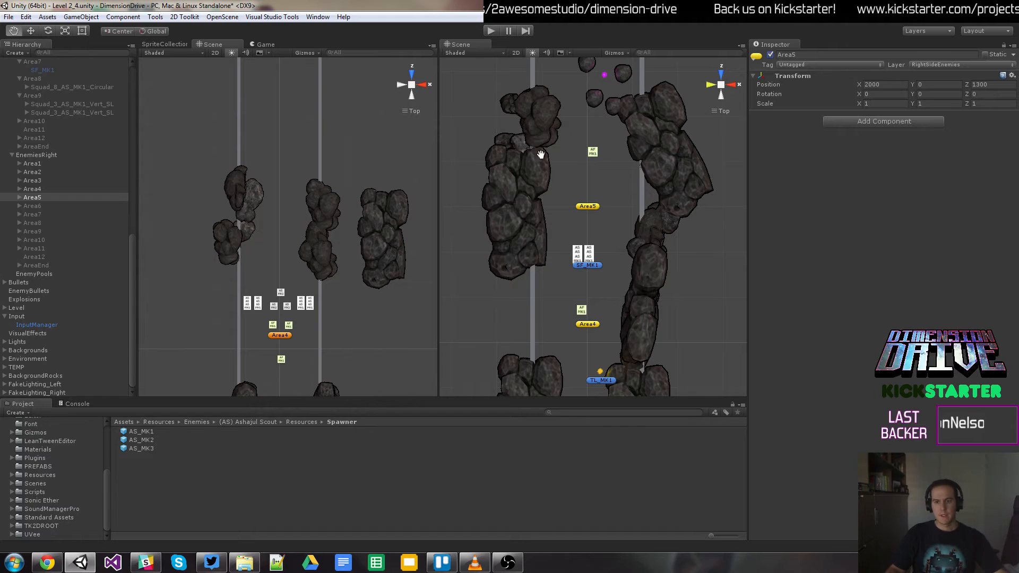
Step: Collapse Area4 and Area3 under EnemiesLeft and activate the left-side Area5 object
scroll(65, 214, "up", 7)
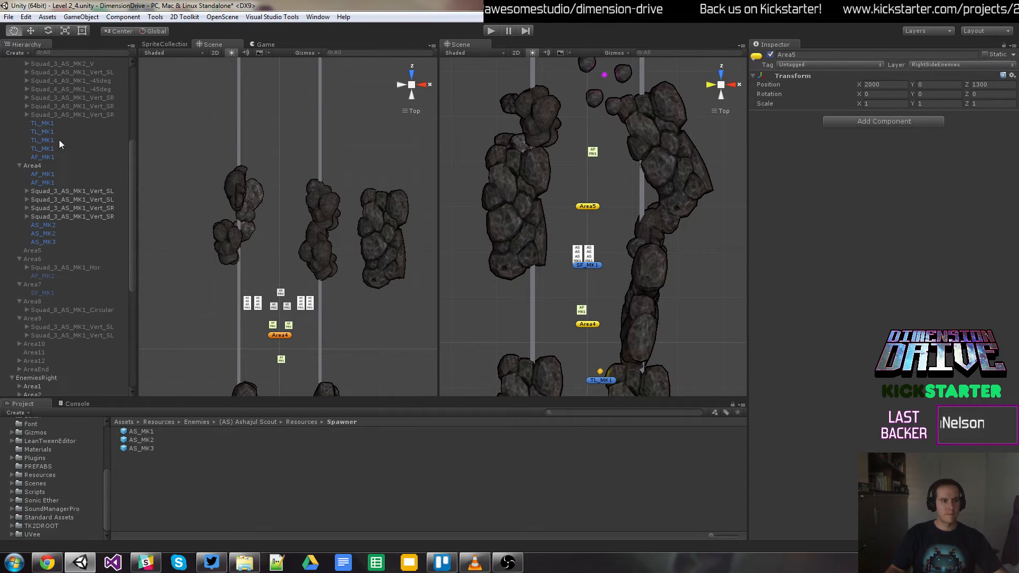
left_click(19, 166)
scroll(33, 175, "up", 5)
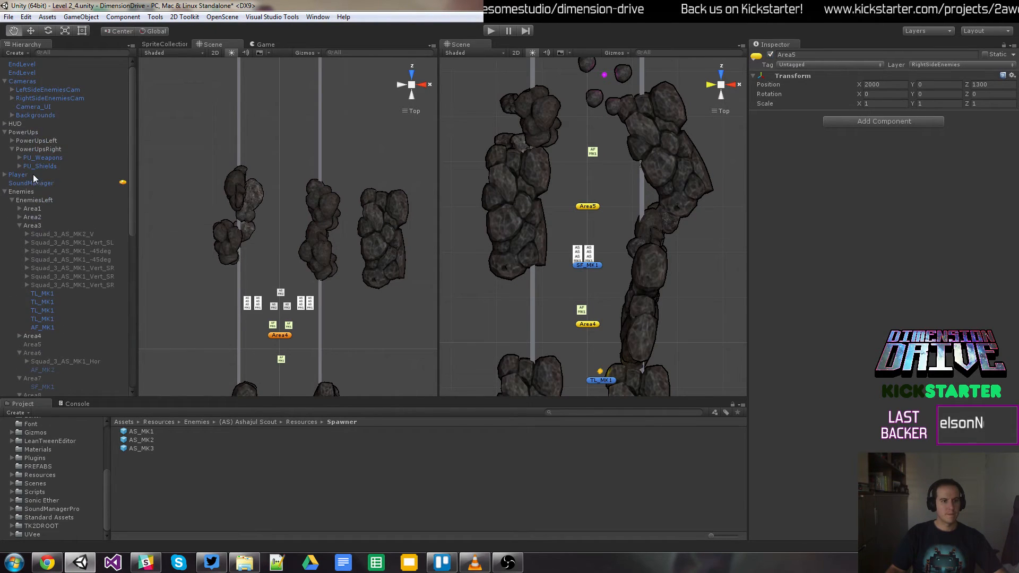
left_click(19, 225)
left_click(32, 242)
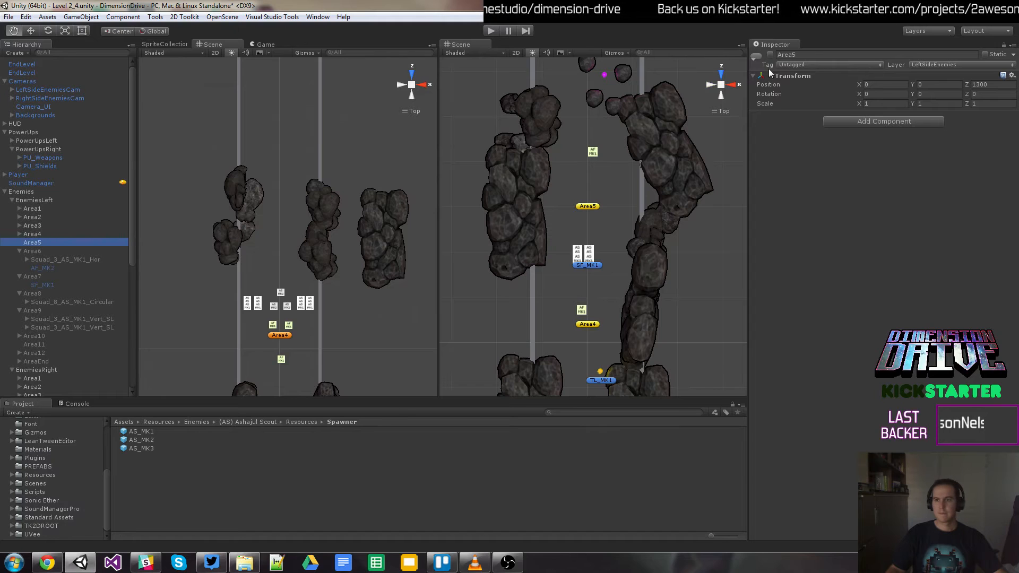
left_click(770, 54)
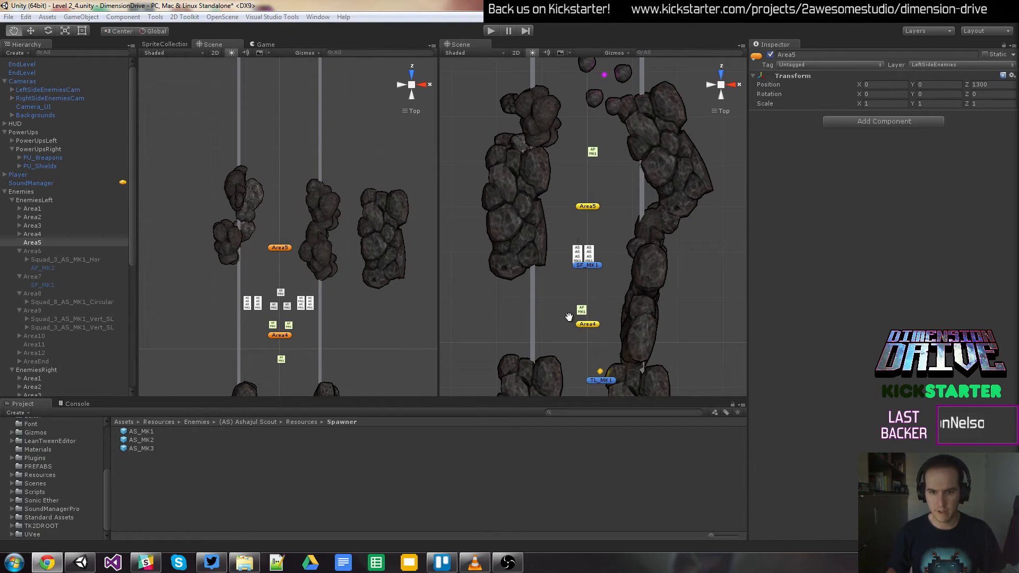
left_click_drag(565, 314, 567, 321)
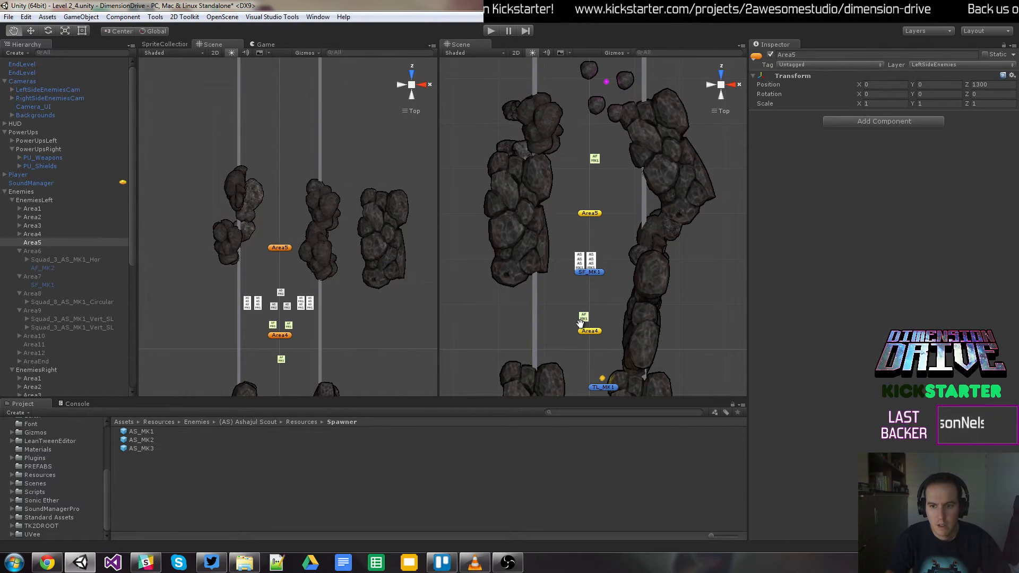
scroll(579, 321, "down", 2)
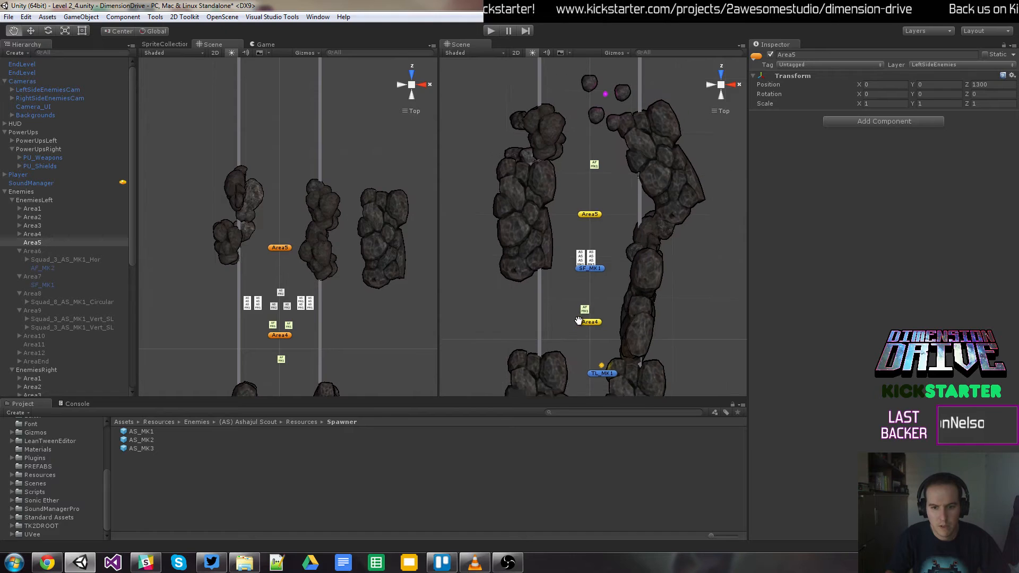
scroll(535, 319, "down", 2)
scroll(535, 319, "down", 2)
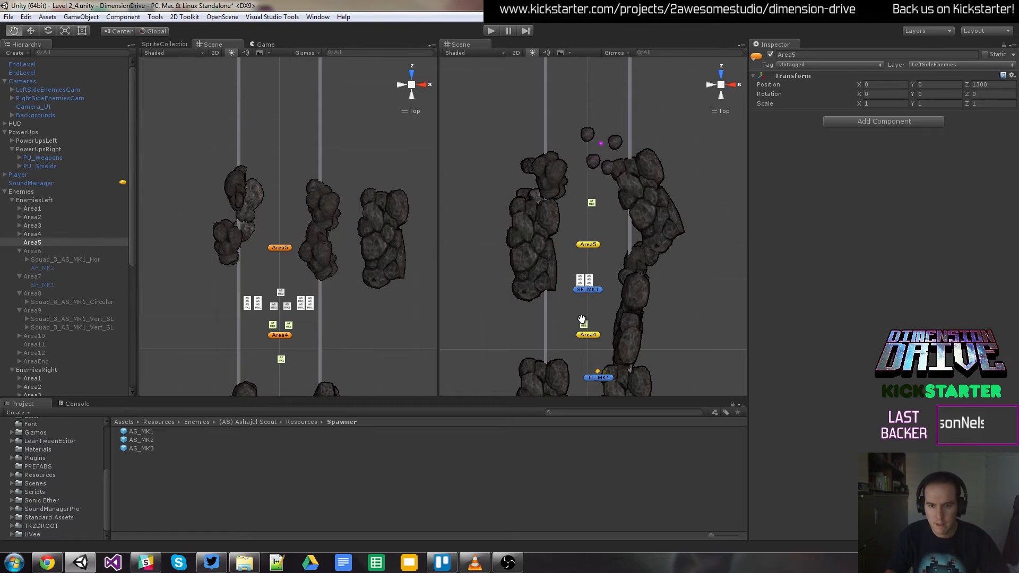
scroll(533, 318, "down", 2)
left_click_drag(533, 319, 535, 319)
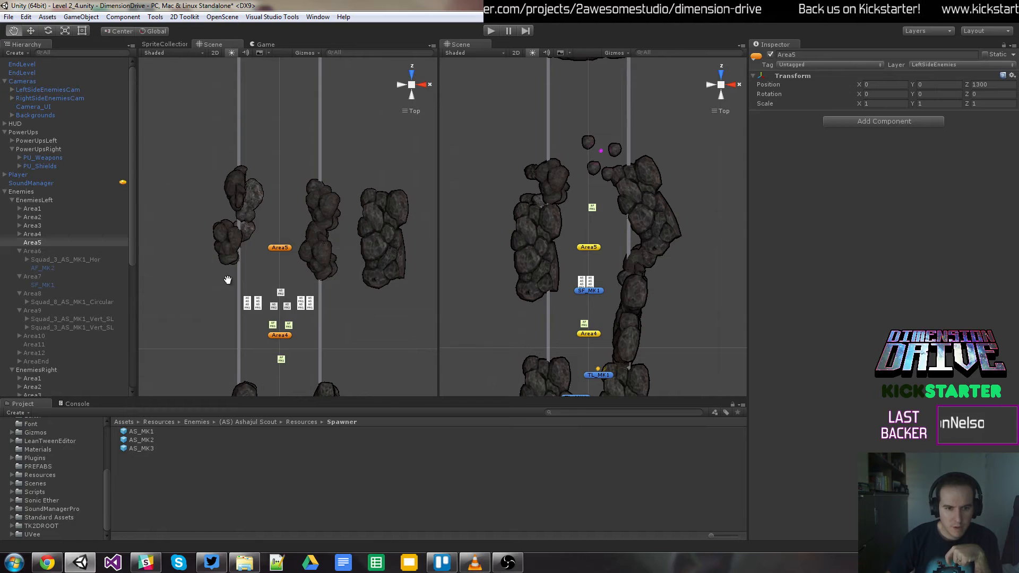
Step: Collapse Area6 through Area9 under EnemiesLeft as well as the Input group
left_click(18, 253)
left_click(18, 259)
left_click(18, 268)
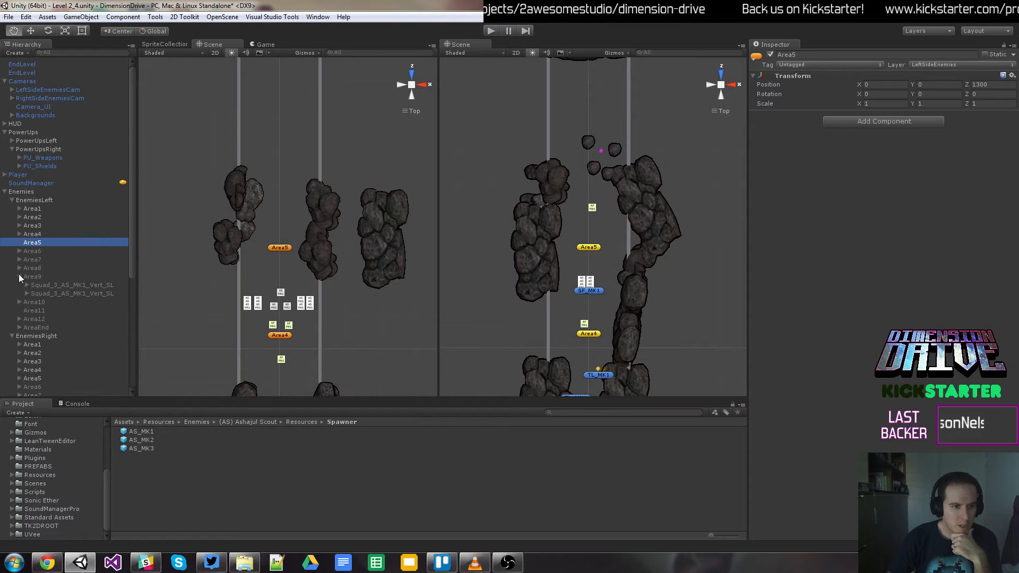
left_click(19, 277)
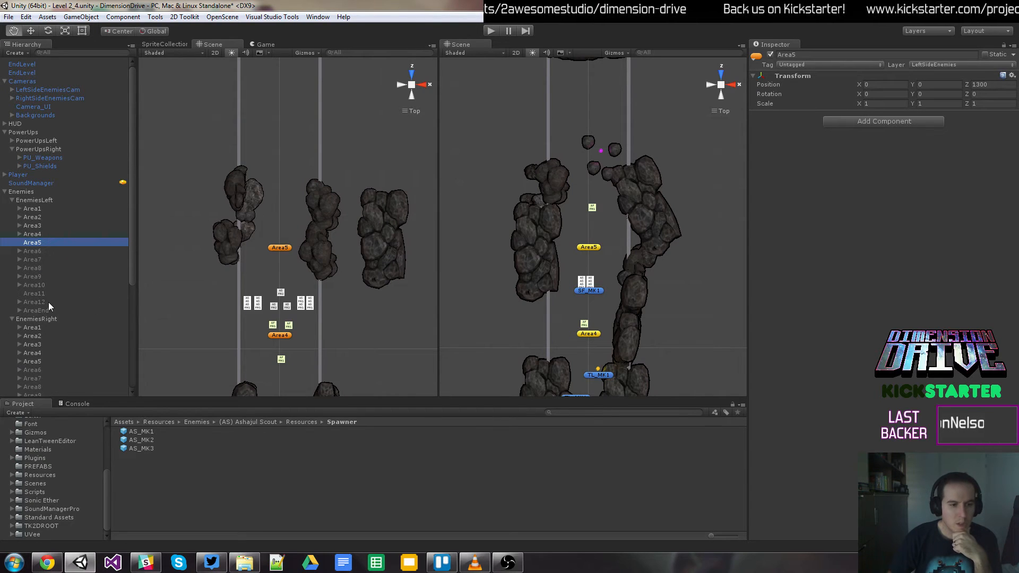
scroll(49, 302, "down", 5)
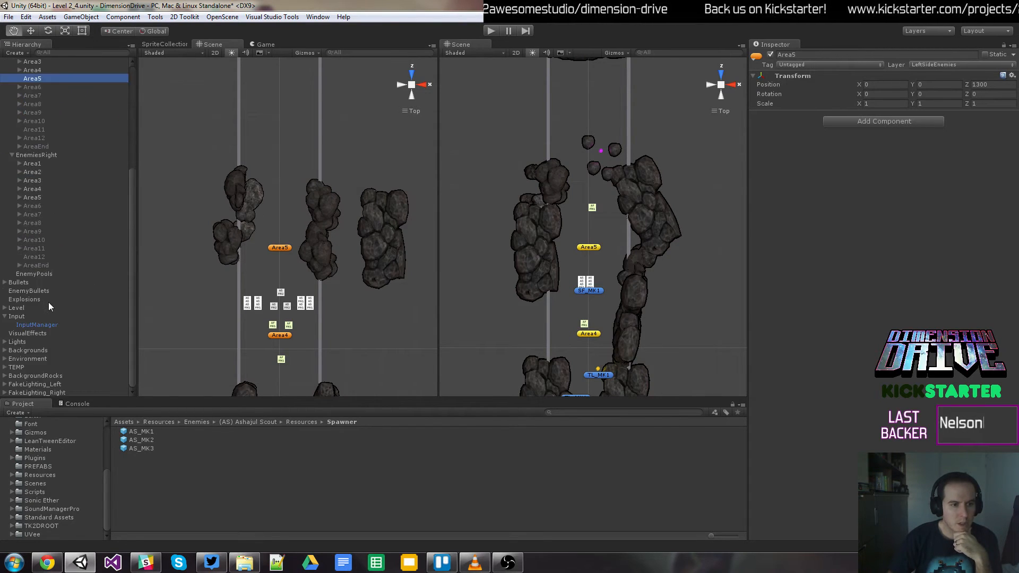
left_click(5, 317)
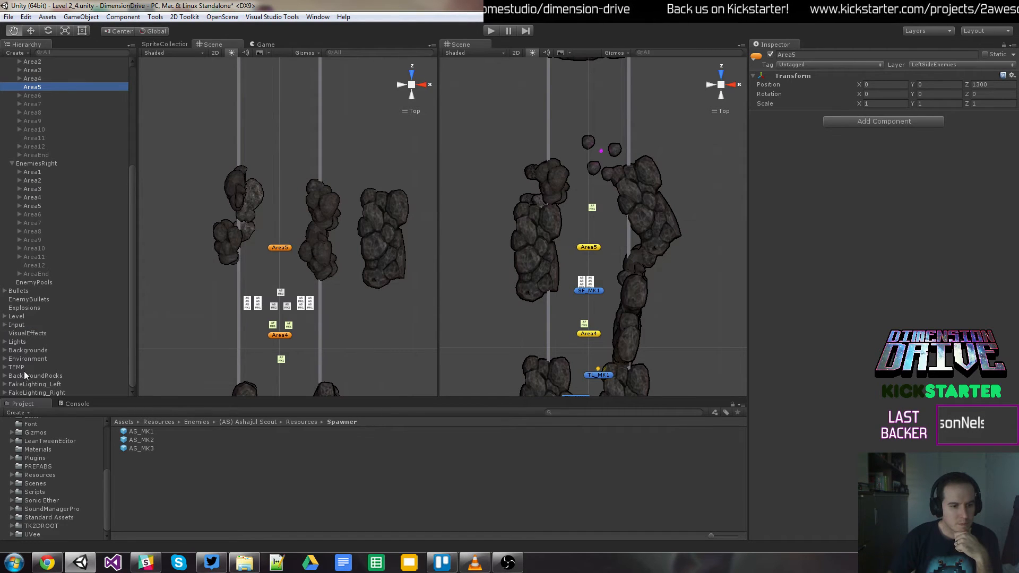
Step: Expand the Environment group and select Area2 under EnvironmentLeft to show which rocks belong to it
left_click(4, 359)
scroll(80, 320, "down", 4)
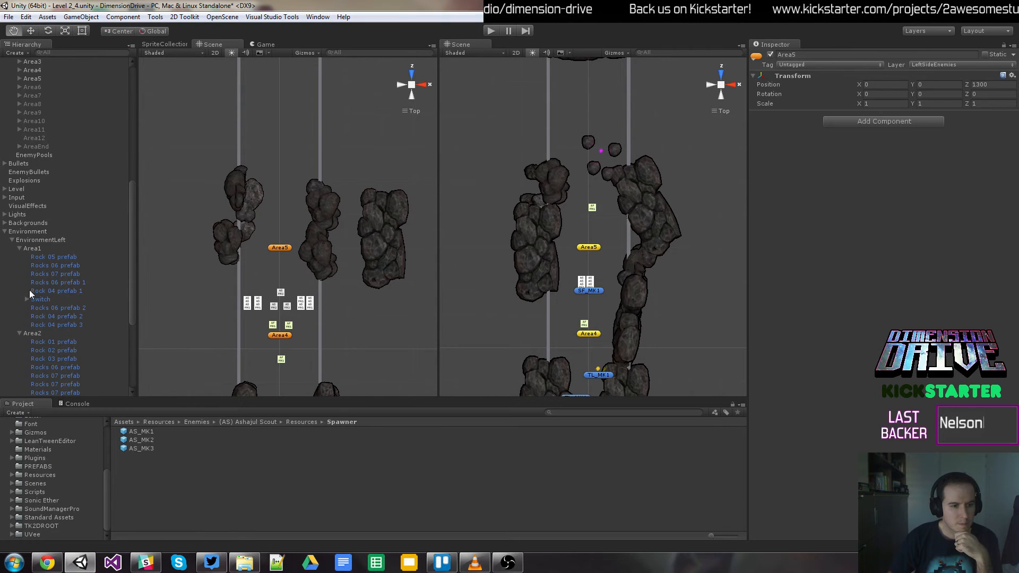
left_click(27, 249)
left_click(40, 335)
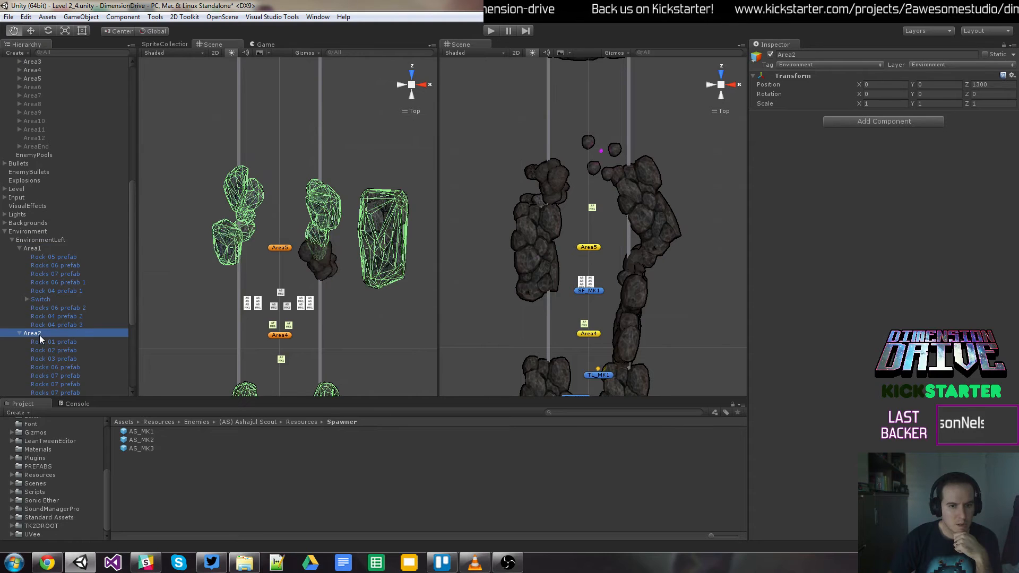
scroll(57, 310, "down", 3)
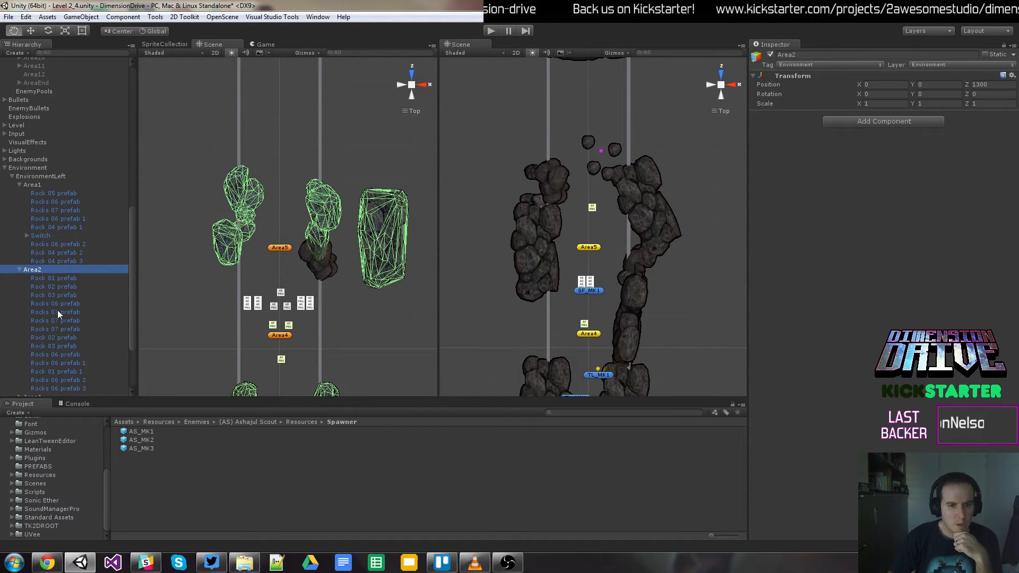
scroll(57, 310, "down", 1)
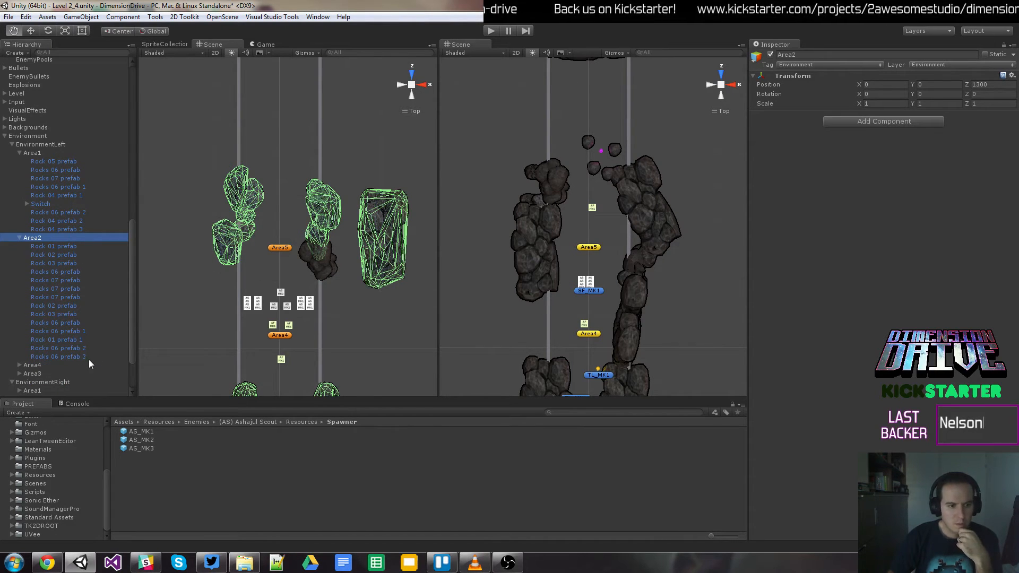
Step: Add the SwitchDoor prefab from Resources/LevelElements to EnvironmentLeft's Area2 and place it at X -84, Z 11 beside the left border rocks
left_click(156, 423)
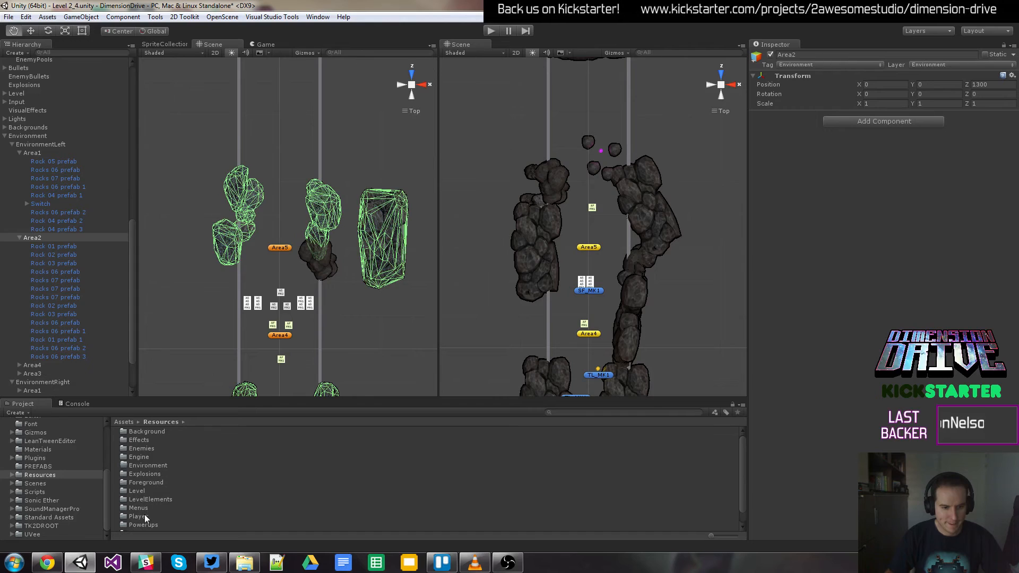
double_click(145, 501)
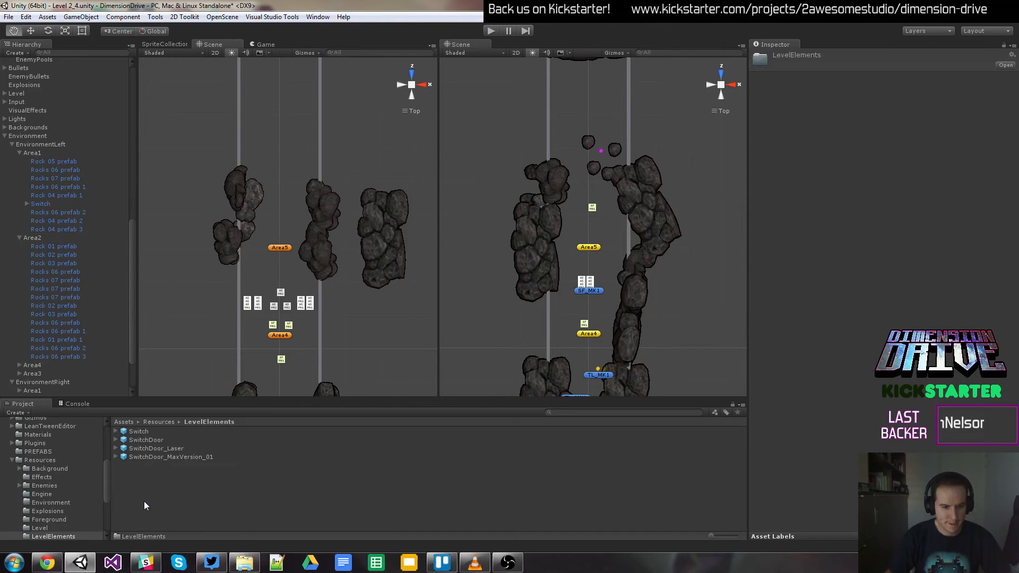
left_click(152, 442)
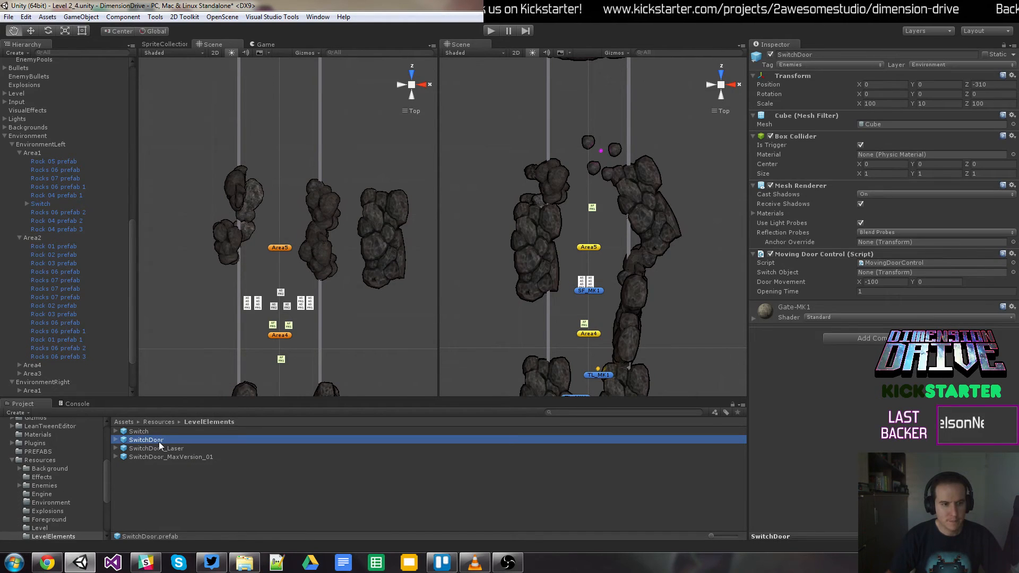
left_click_drag(158, 441, 31, 214)
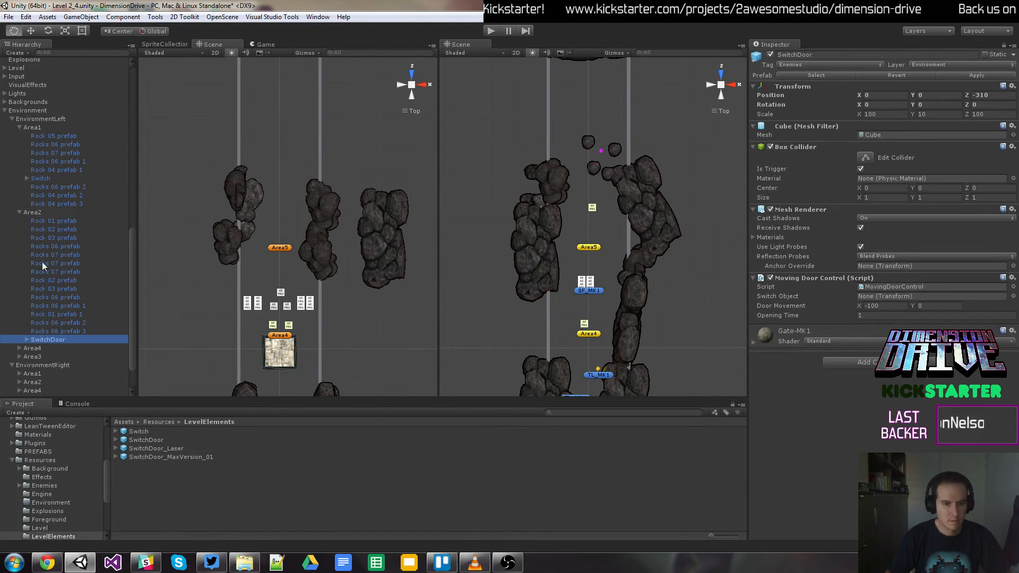
key("w")
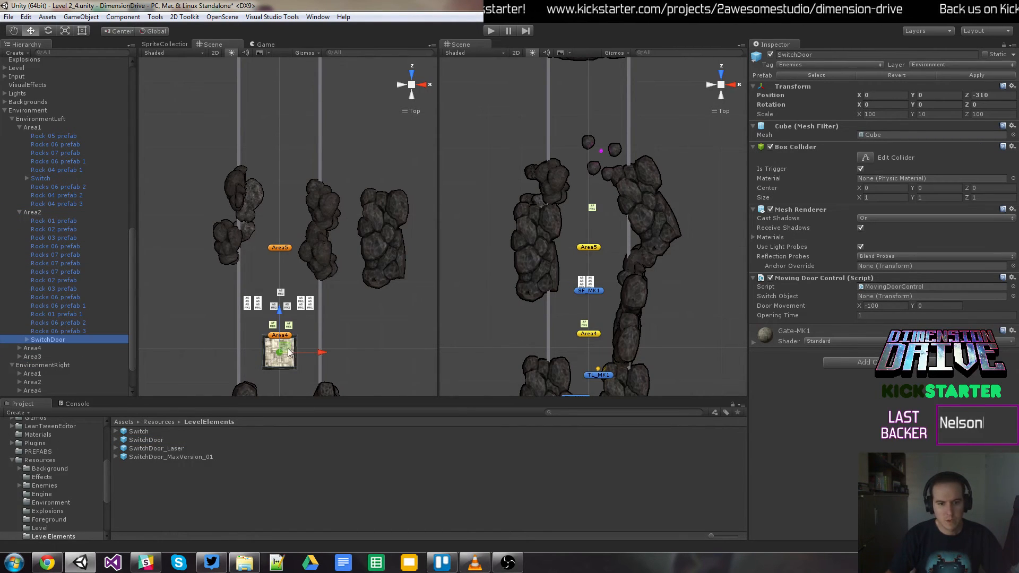
left_click_drag(289, 353, 263, 246)
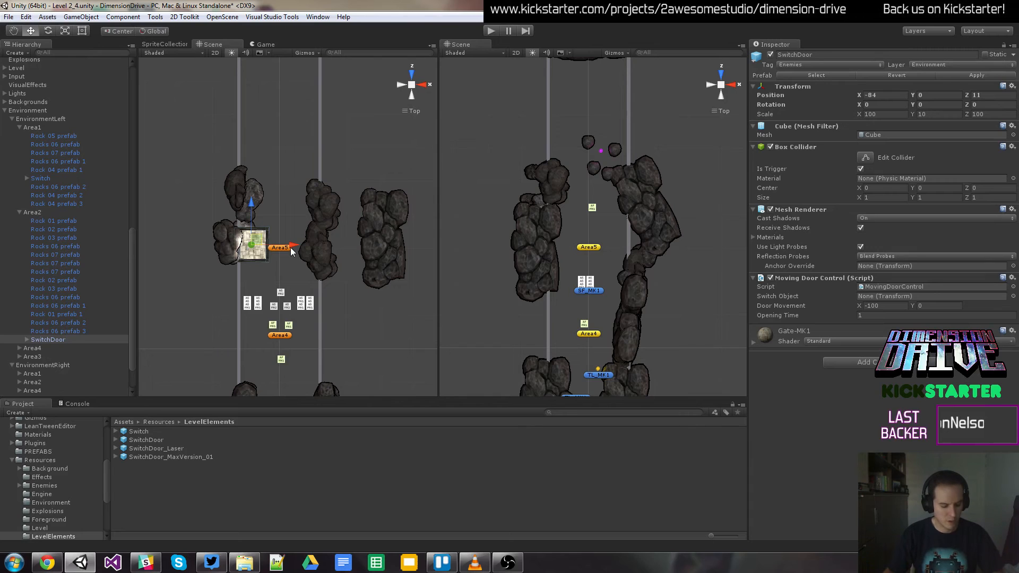
Step: Duplicate the door, shift the copy across the lane to X 35, and rename it SwitchDoor
key("ctrl+d")
left_click_drag(295, 247, 335, 248)
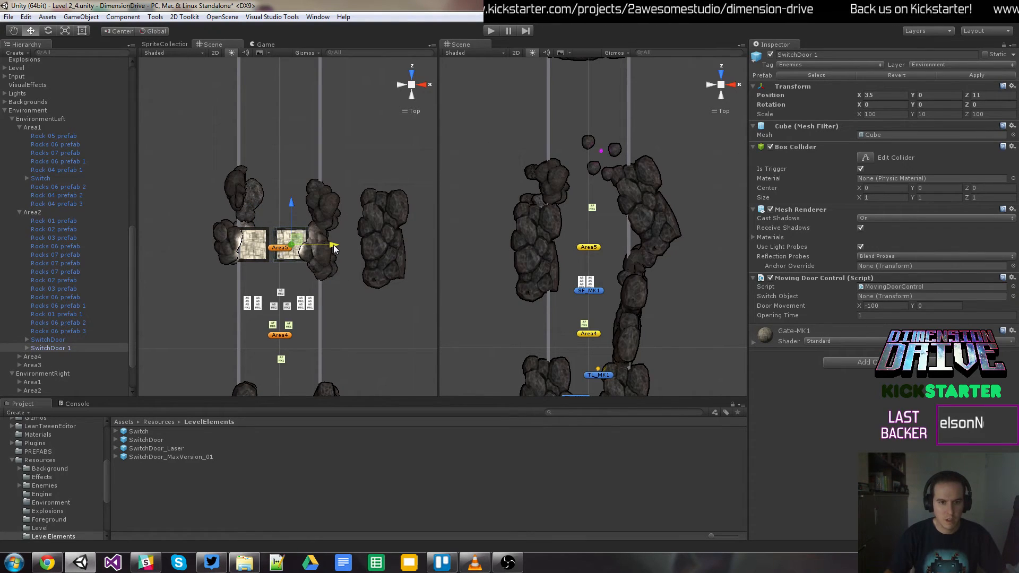
left_click(66, 347)
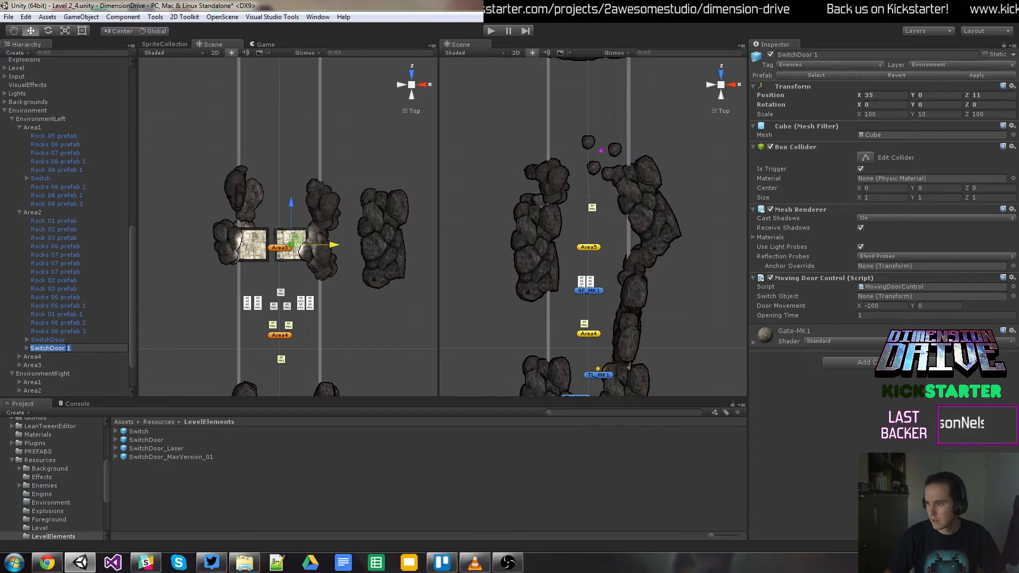
key("End")
key("BackSpace")
key("BackSpace")
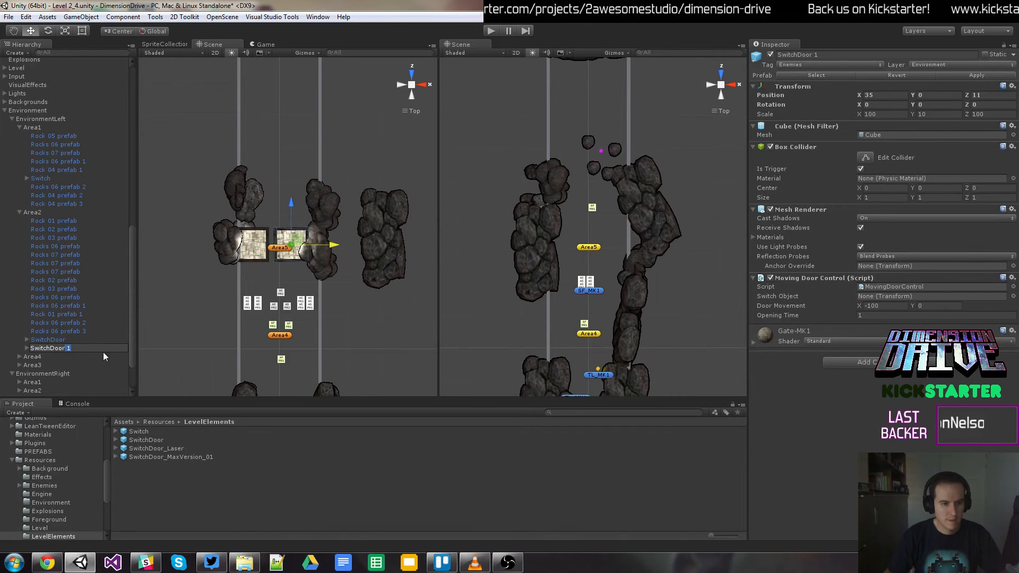
key("Return")
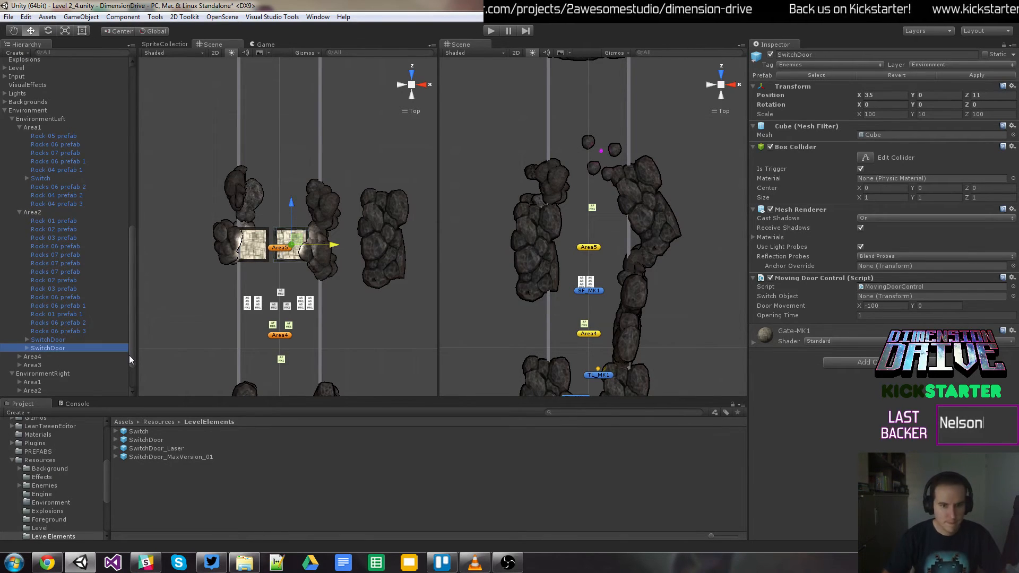
Step: Move the original SwitchDoor inward to X -71 so it meets its copy
left_click(258, 253)
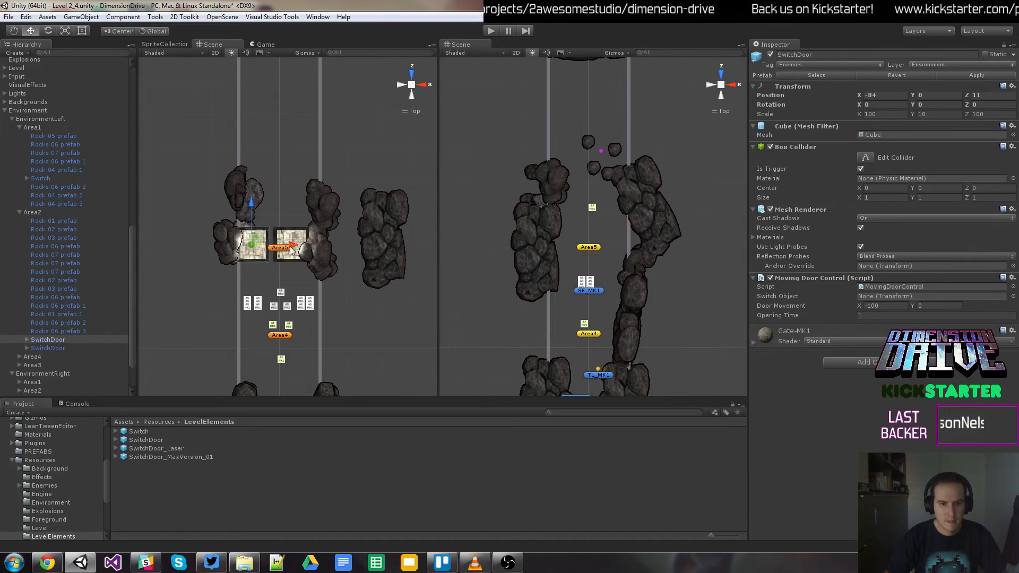
left_click_drag(295, 250, 299, 249)
scroll(279, 273, "up", 10)
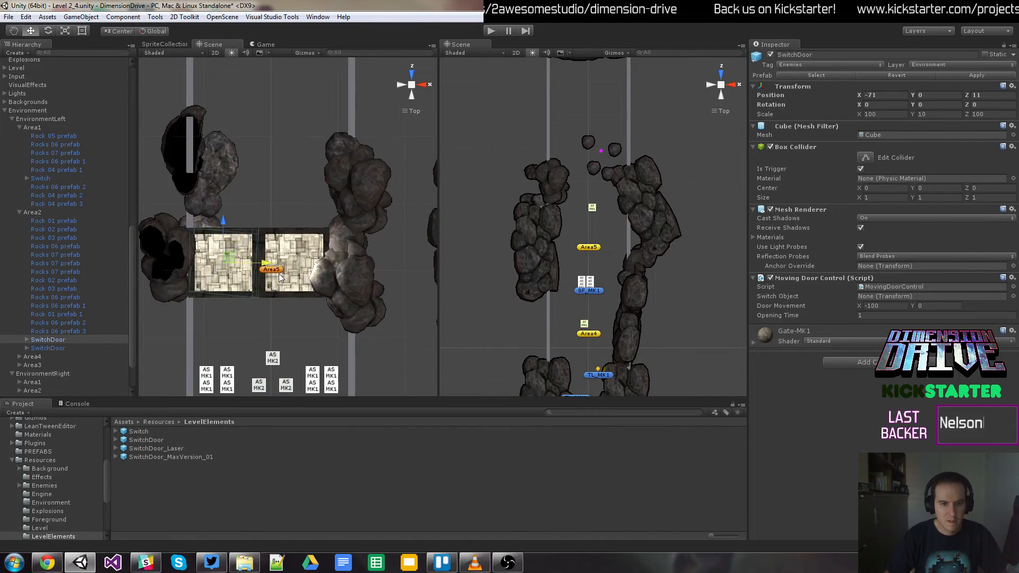
scroll(274, 297, "down", 10)
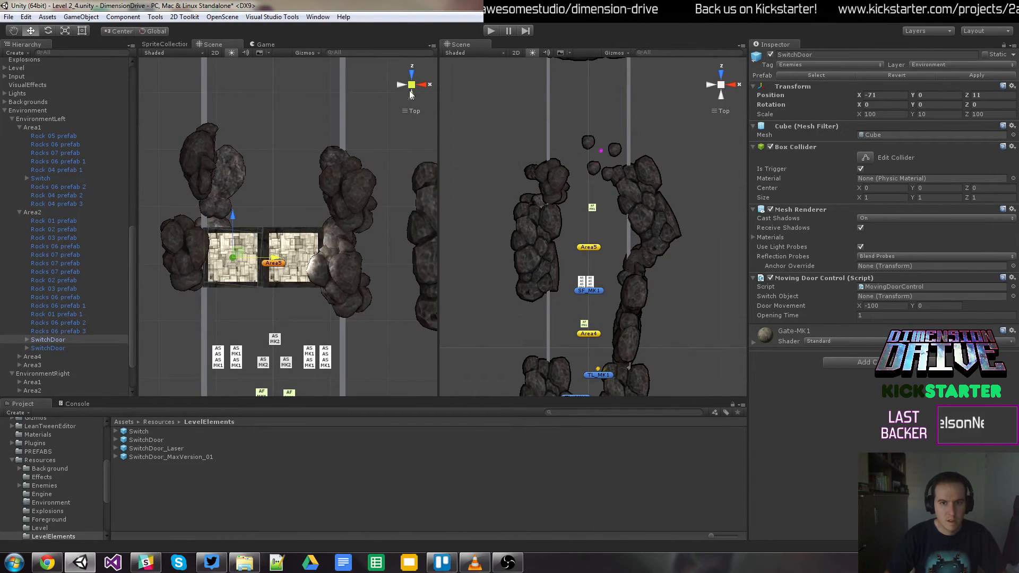
Step: Switch the left lane's view to perspective and examine the seam between the two doors and their fit against the rocks
left_click(401, 110)
scroll(281, 278, "down", 10)
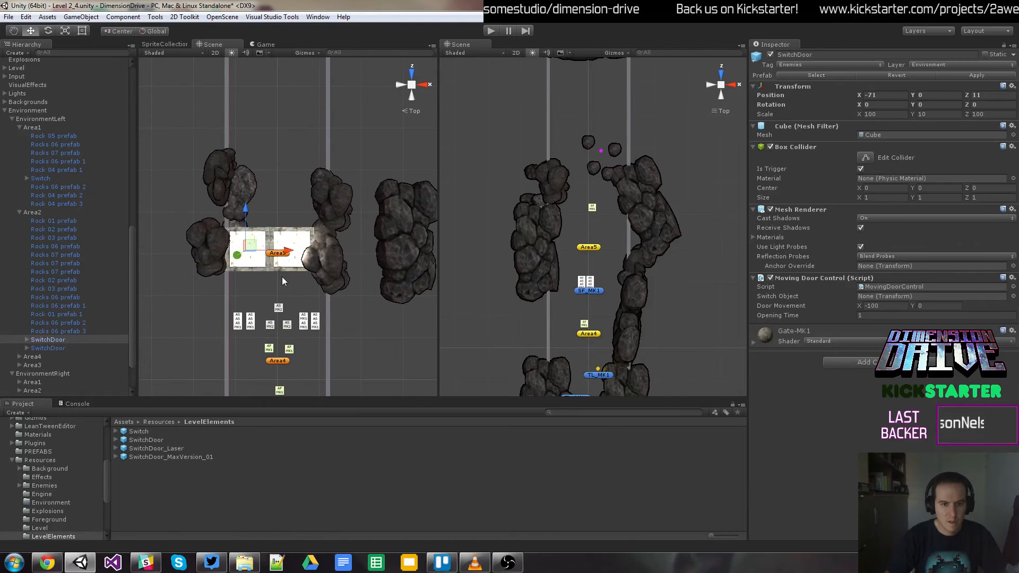
scroll(286, 270, "up", 10)
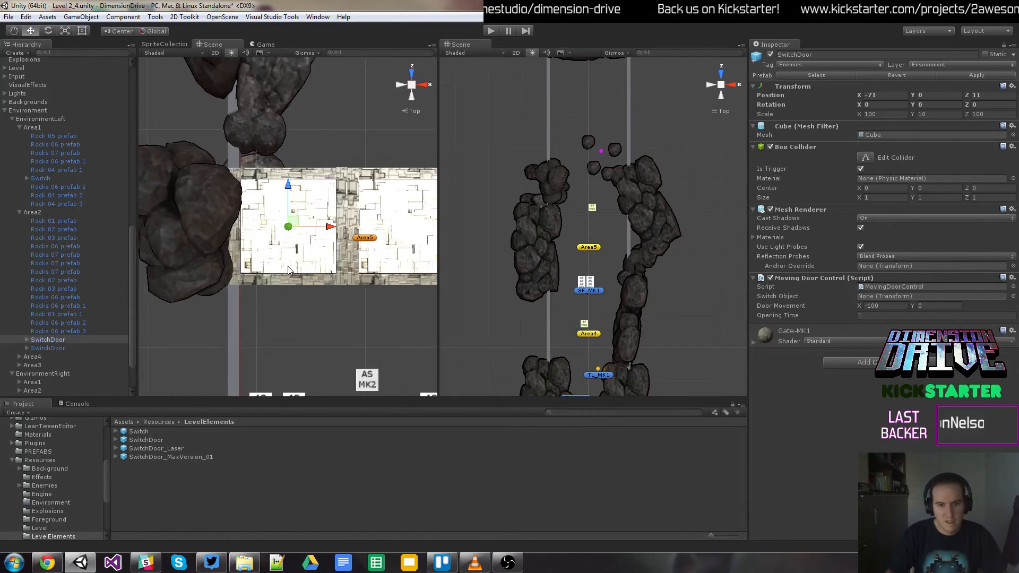
middle_click_drag(393, 358, 285, 327)
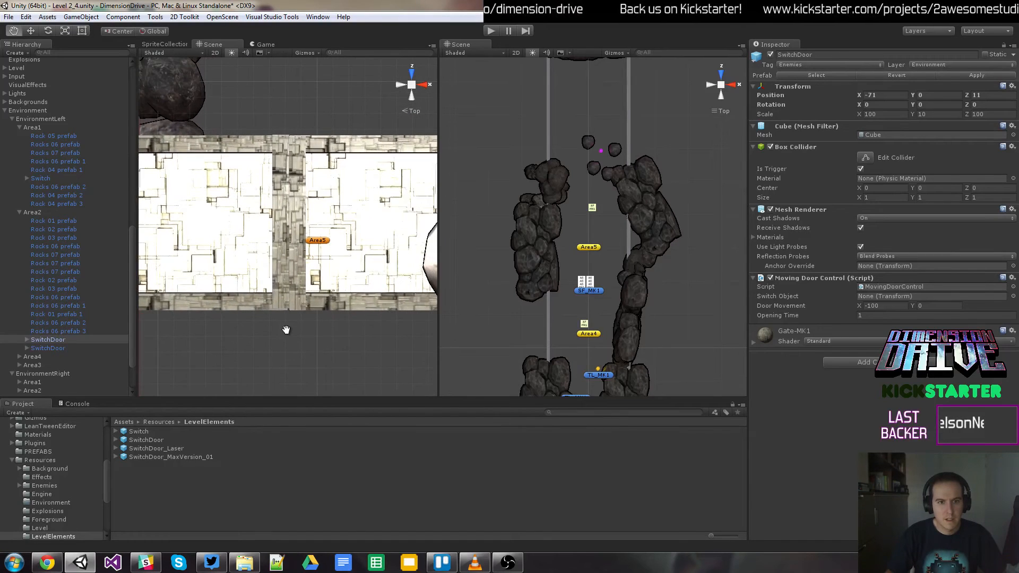
scroll(275, 328, "up", 6)
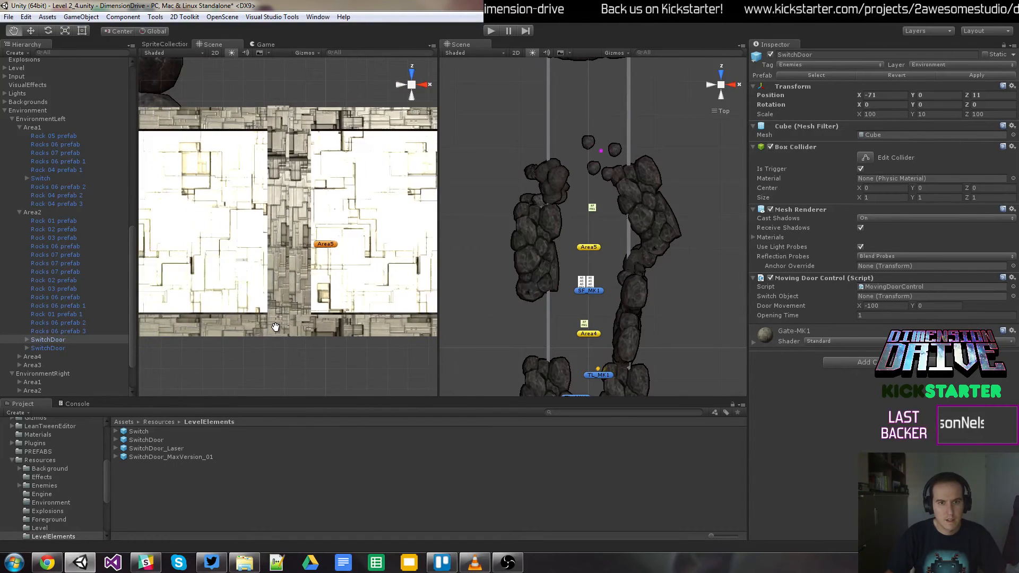
scroll(275, 326, "down", 5)
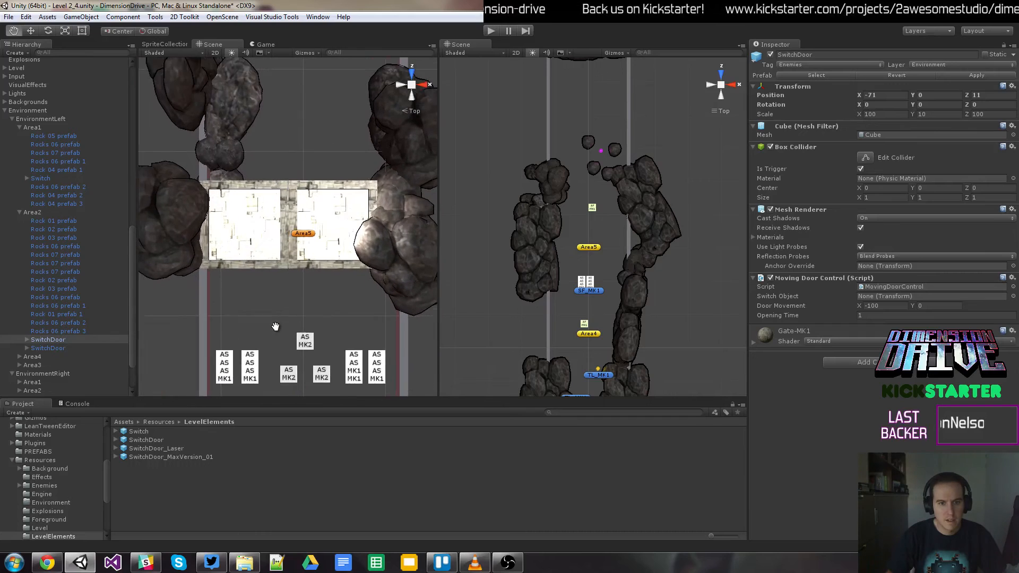
scroll(275, 327, "up", 3)
scroll(275, 327, "down", 5)
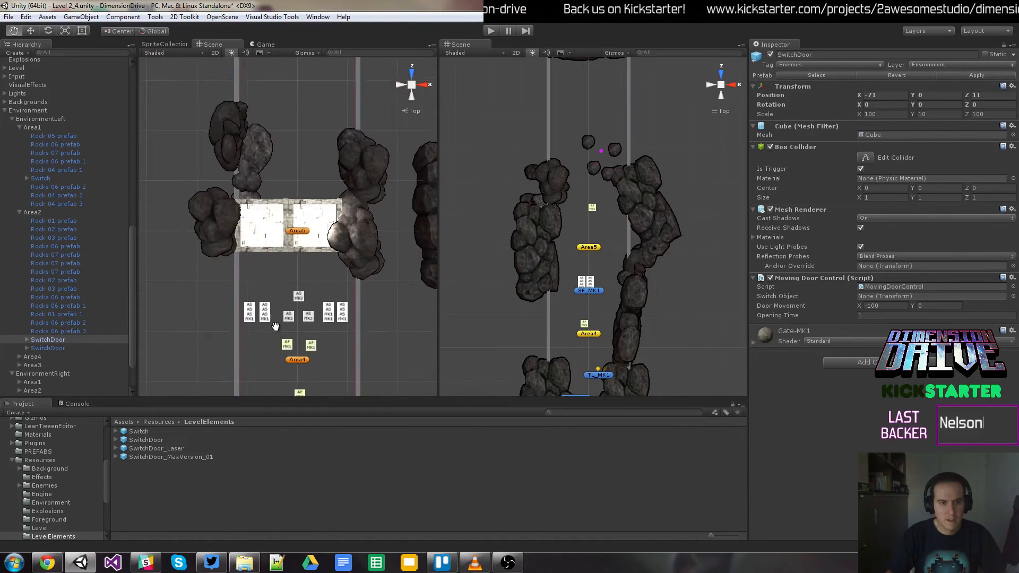
Step: Move the left lane's left border rock inward so it overlaps the outer edge of the door
key("w")
left_click(220, 223)
left_click_drag(264, 221, 278, 221)
Step: Nudge the small Area2 Rocks 06 prefab at the left lane's right border slightly inward over the door's edge
left_click(354, 230)
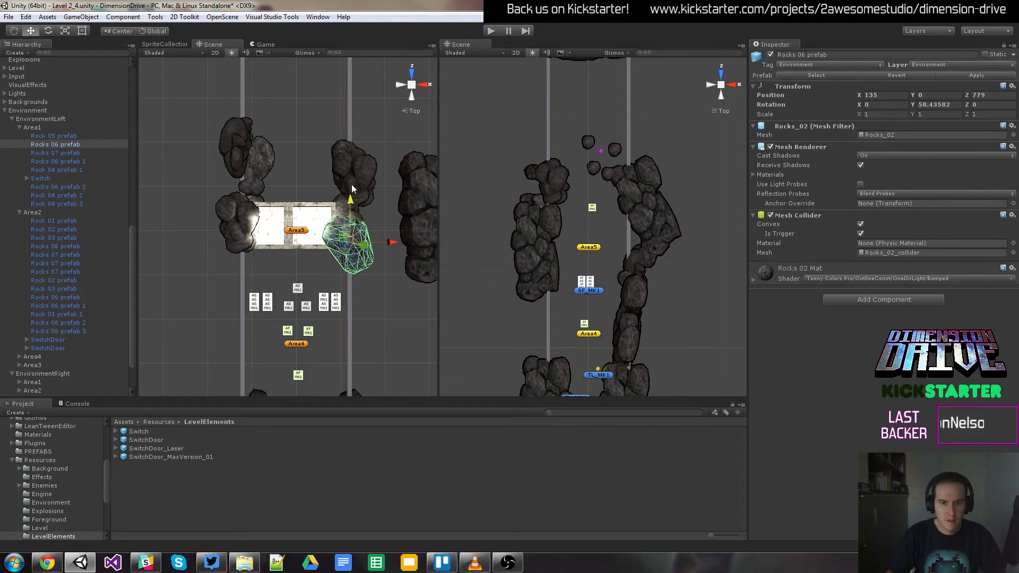
left_click(358, 195)
left_click(345, 213)
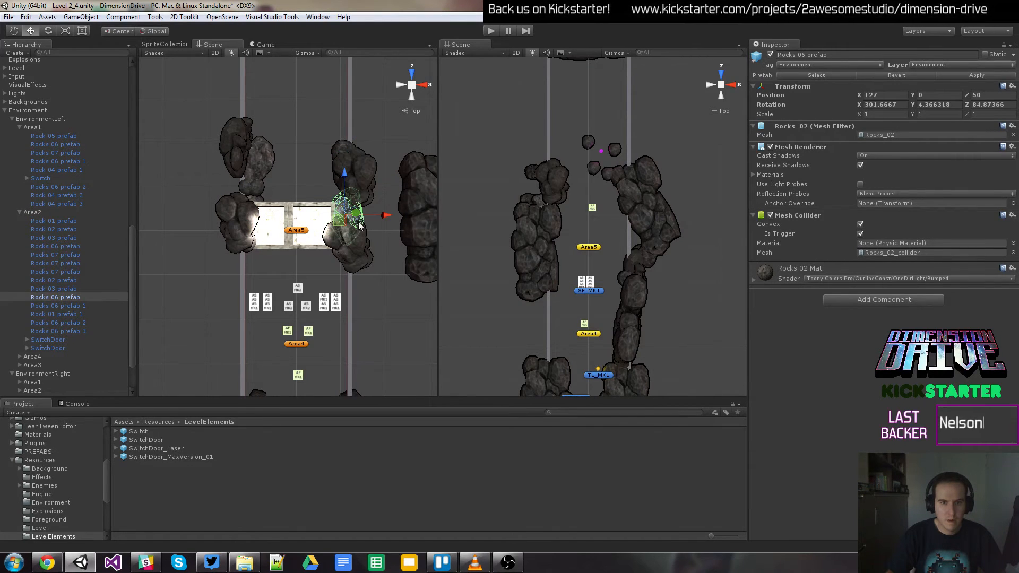
left_click(411, 89)
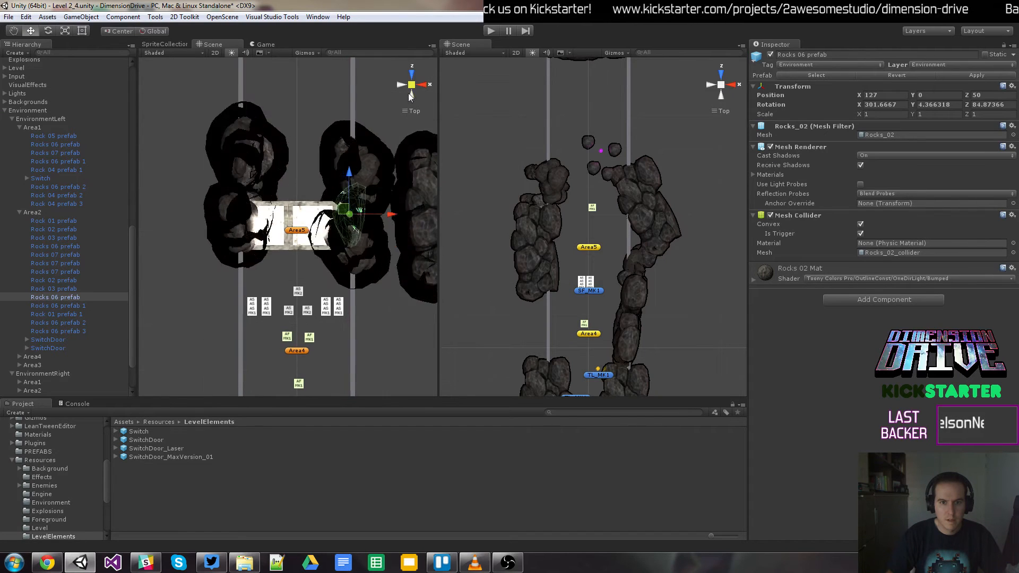
left_click(369, 246)
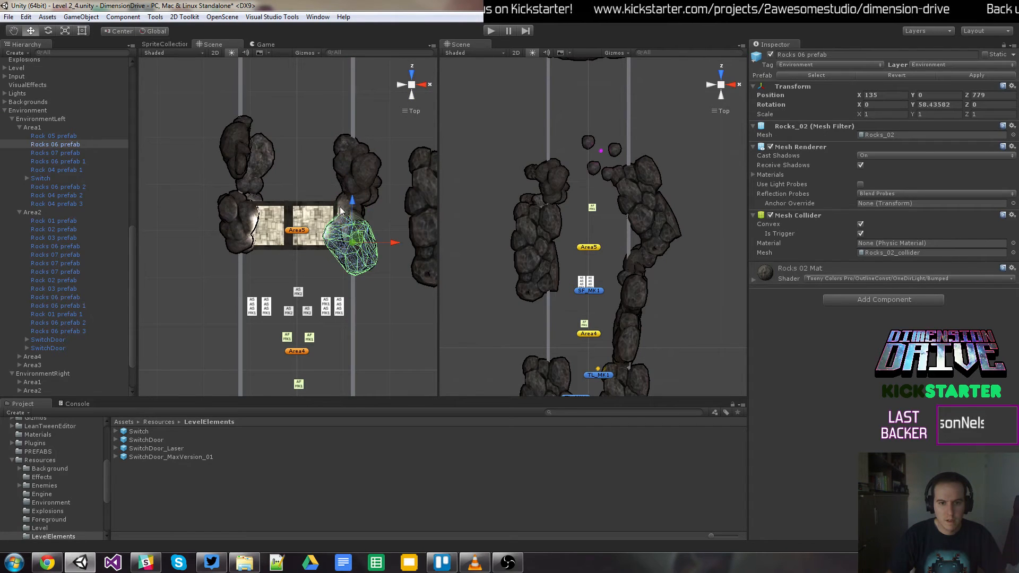
left_click(343, 209)
left_click_drag(383, 216, 378, 216)
left_click(386, 272)
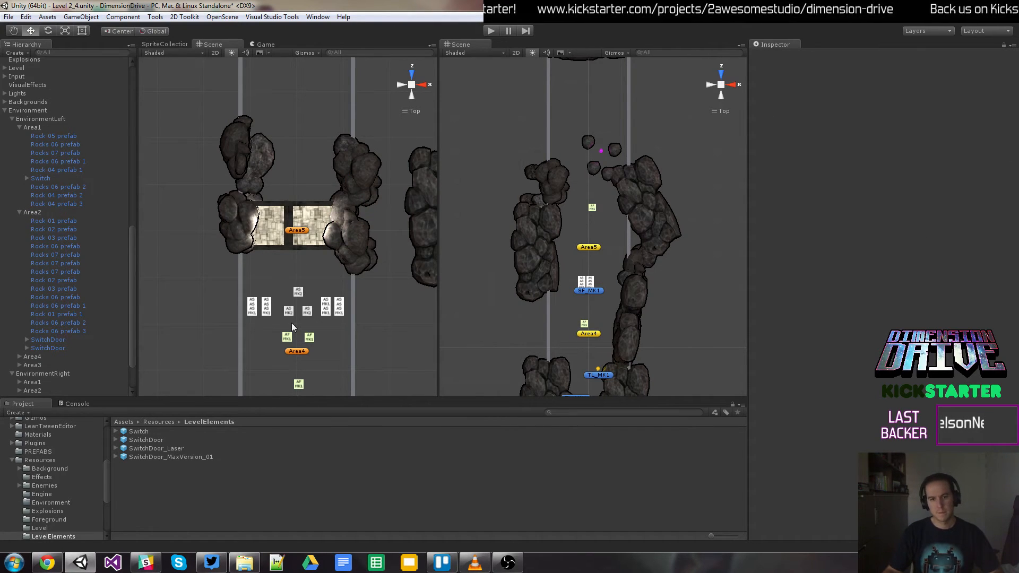
Step: Add the Switch prefab from Resources/LevelElements to EnvironmentRight's Area2 and place it at X -29.95, Z -22.05 near the Area5 marker
scroll(298, 281, "down", 4)
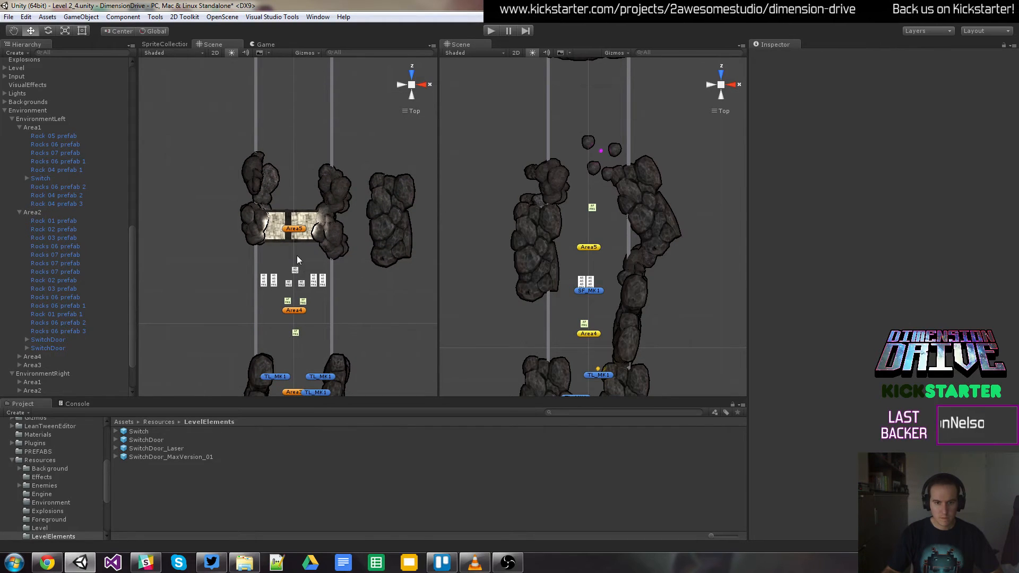
key("q")
left_click_drag(317, 258, 317, 280)
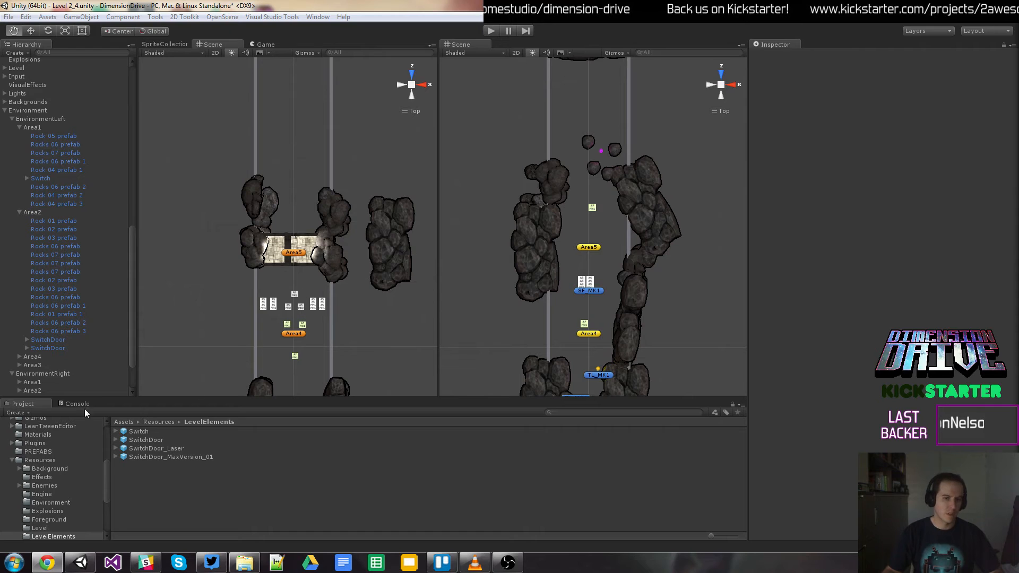
left_click(132, 375)
left_click(19, 342)
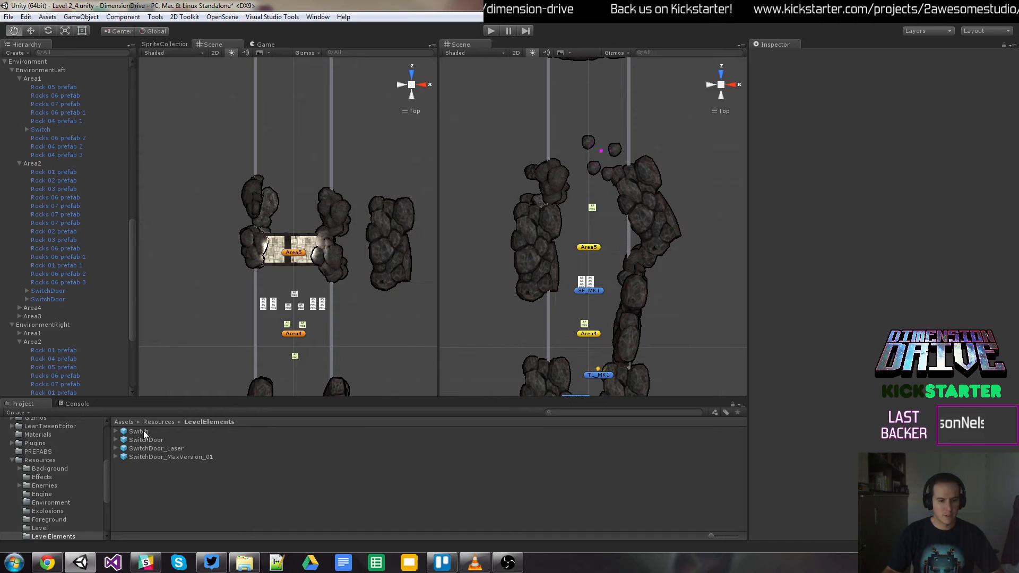
left_click_drag(143, 431, 52, 331)
left_click_drag(42, 343, 42, 342)
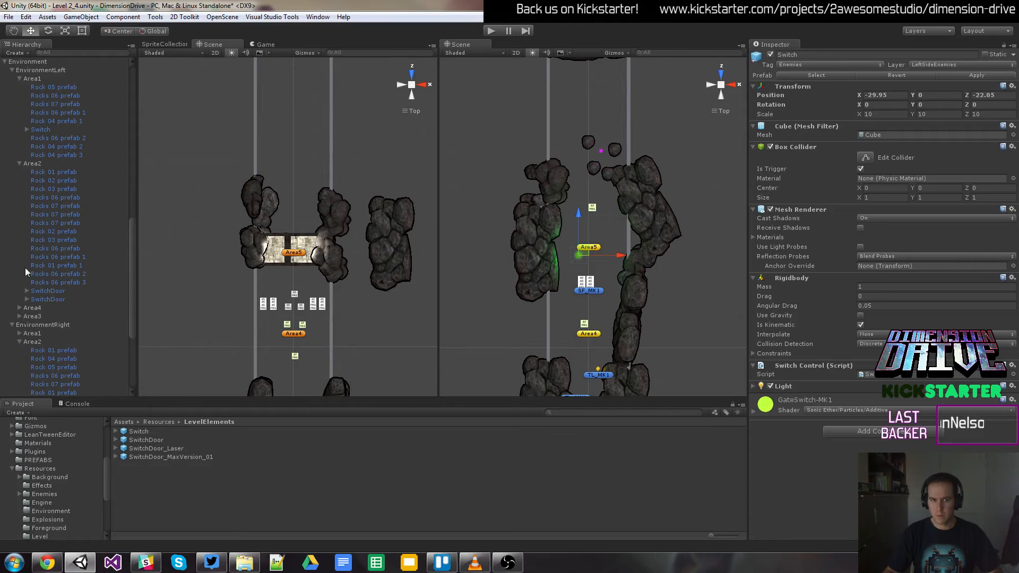
Step: Assign EnvironmentRight's Area2 Switch as the Switch Object of the SwitchDoor at X 35
left_click(309, 248)
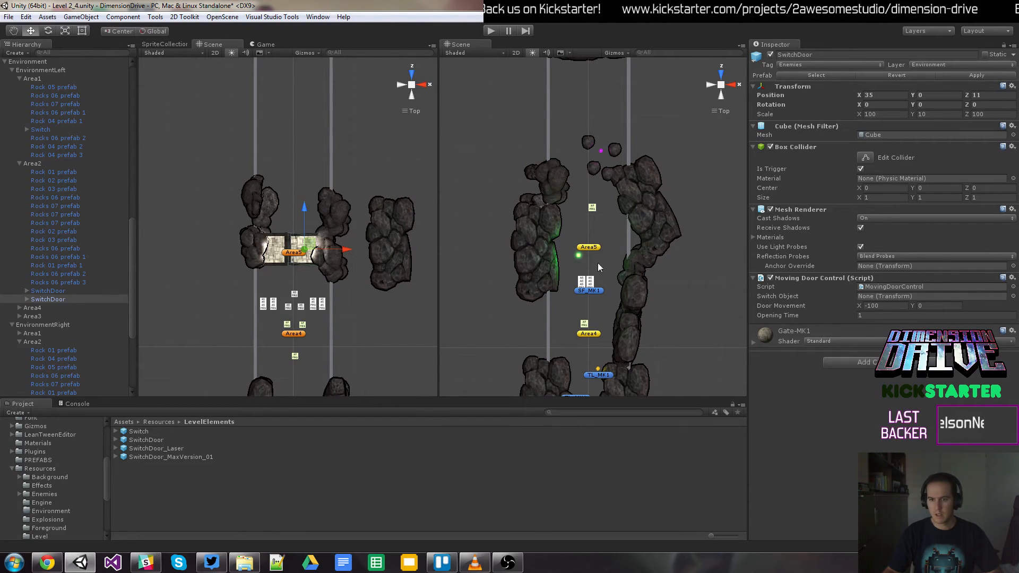
scroll(79, 346, "down", 3)
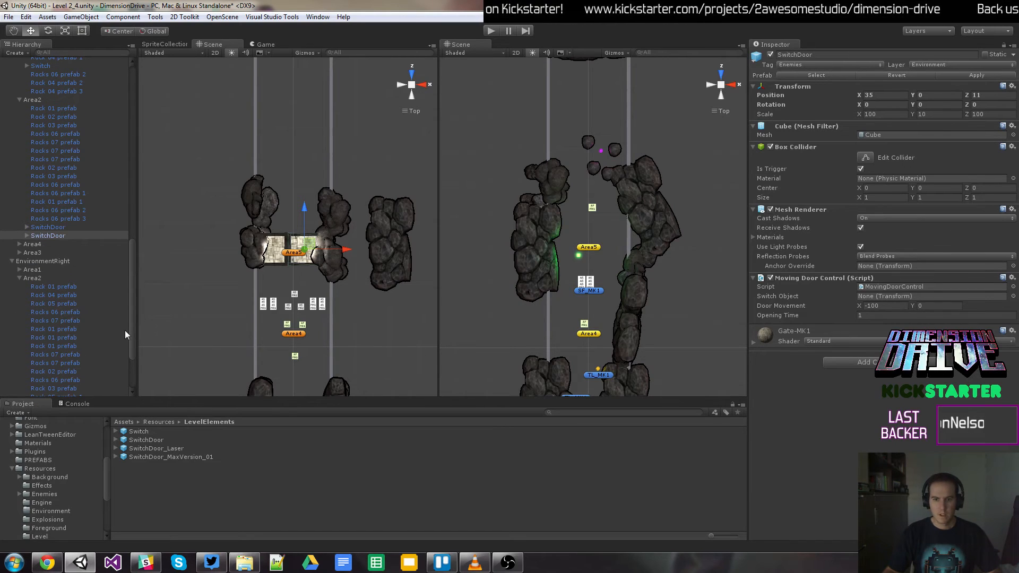
left_click(581, 259)
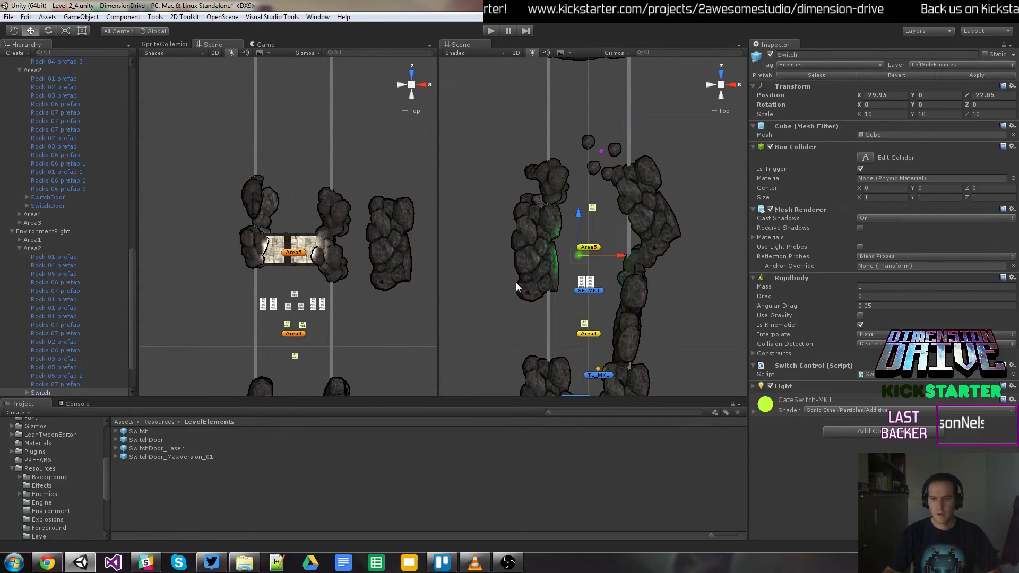
left_click(52, 393)
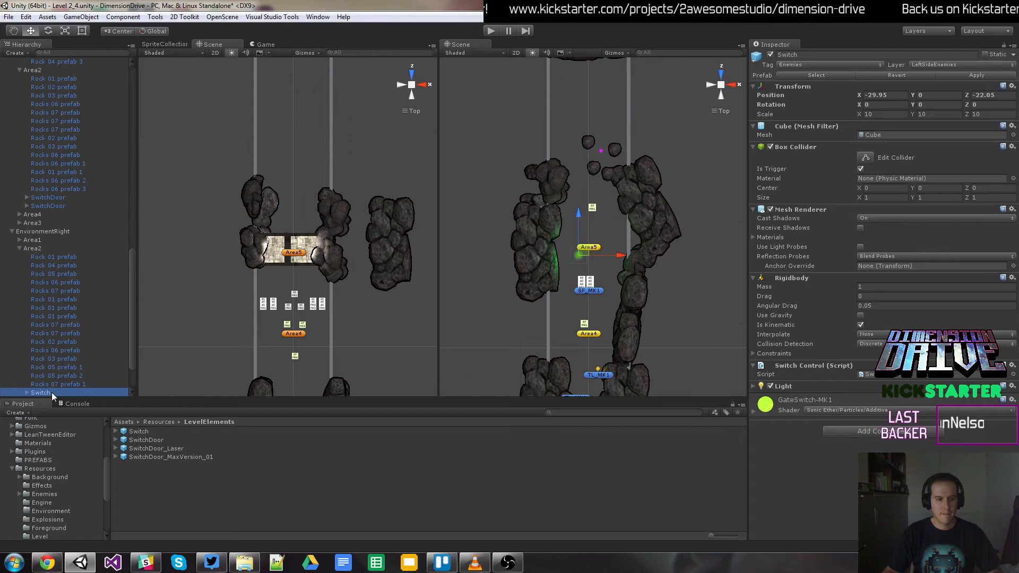
left_click(57, 206)
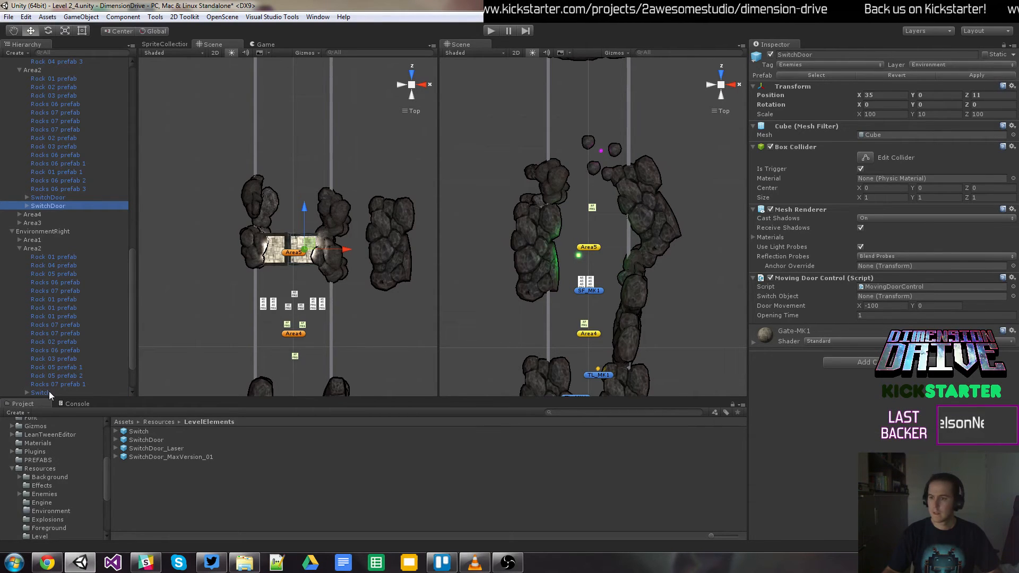
left_click_drag(49, 391, 739, 267)
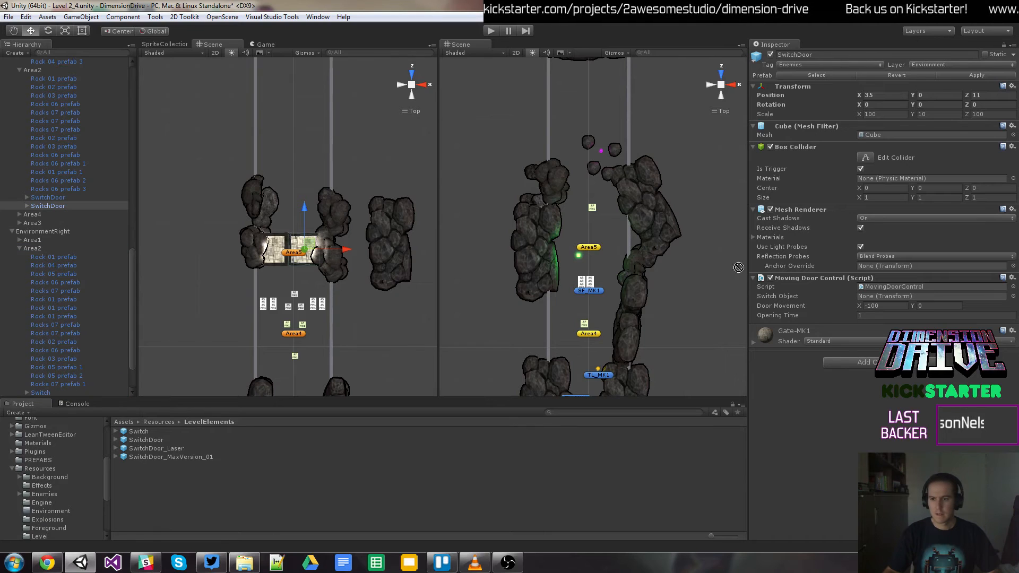
left_click_drag(881, 286, 894, 301)
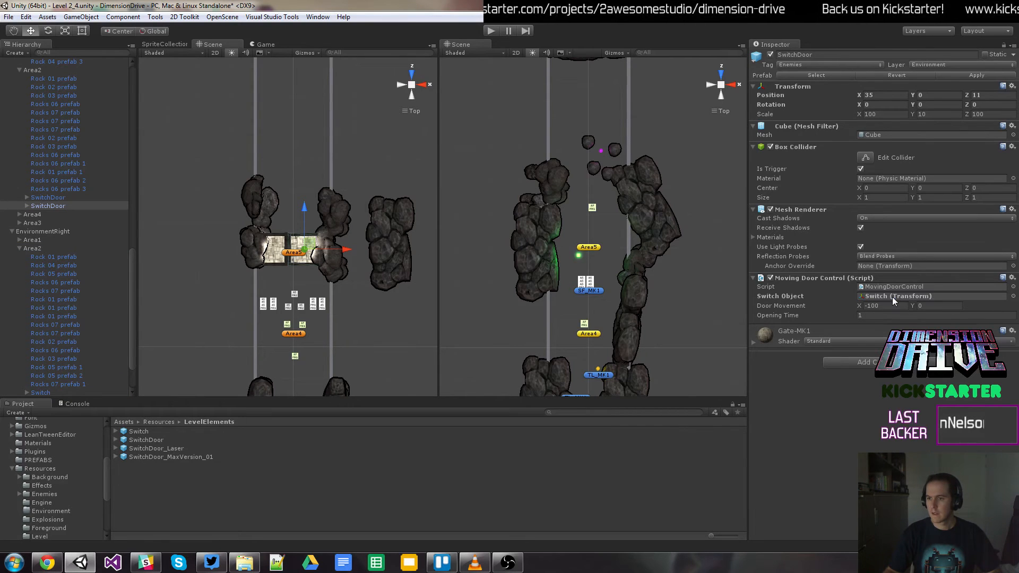
Step: Assign the same Switch as the Switch Object of the SwitchDoor at X -71
left_click(50, 206)
left_click(46, 393)
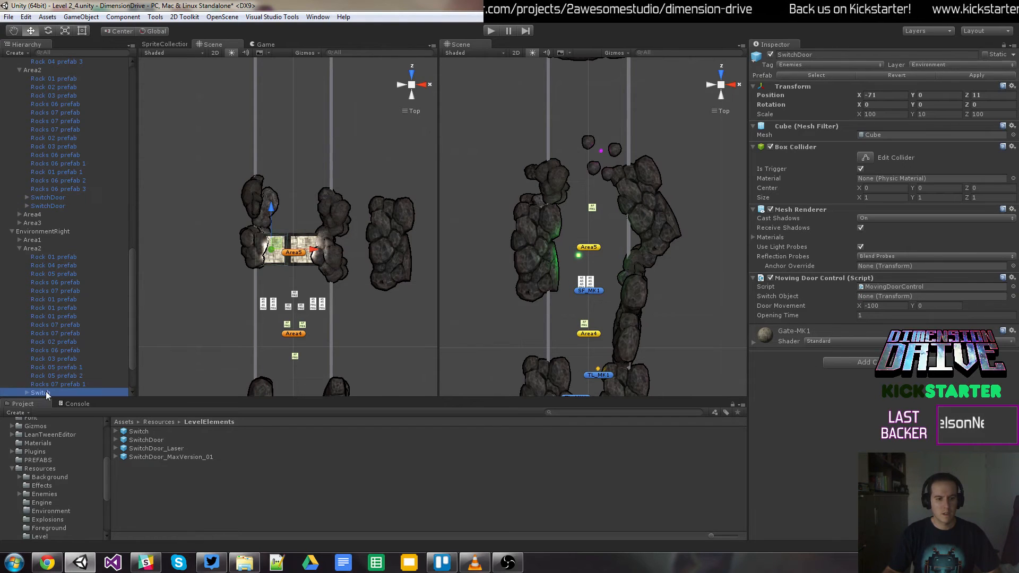
left_click_drag(46, 394, 884, 299)
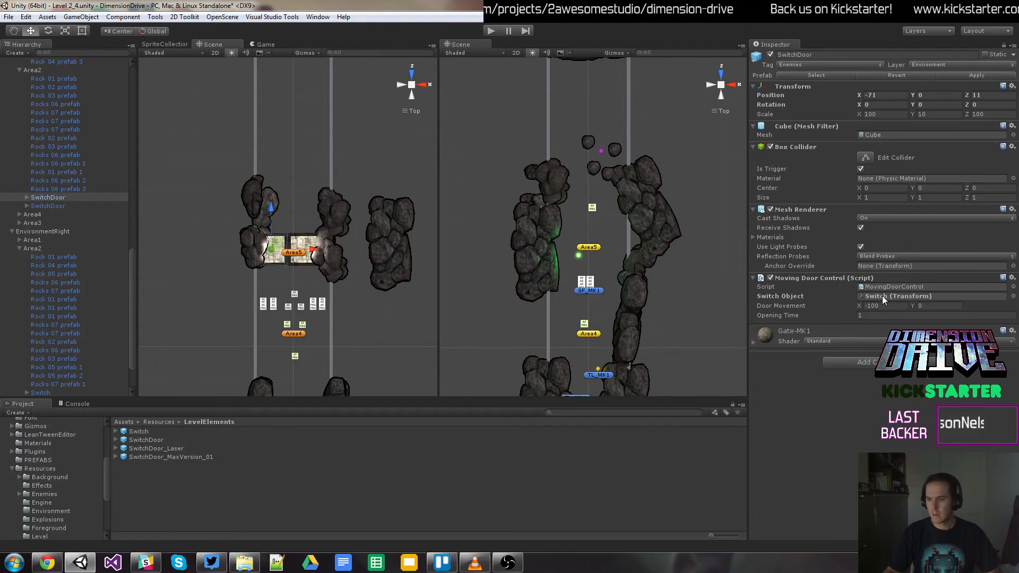
Step: Set the Door Movement X of the SwitchDoor at X 35 to 100
left_click(79, 206)
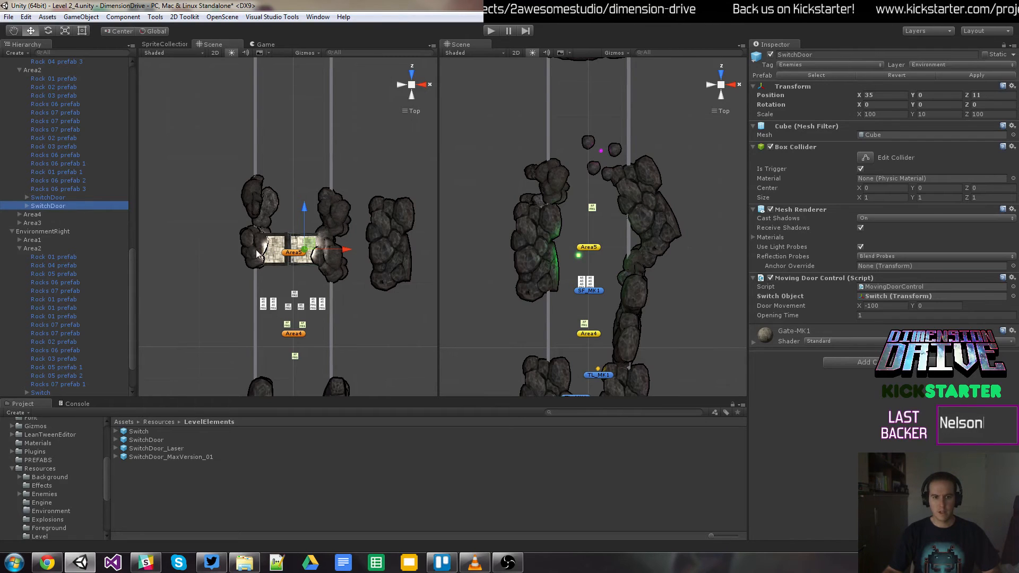
left_click(884, 305)
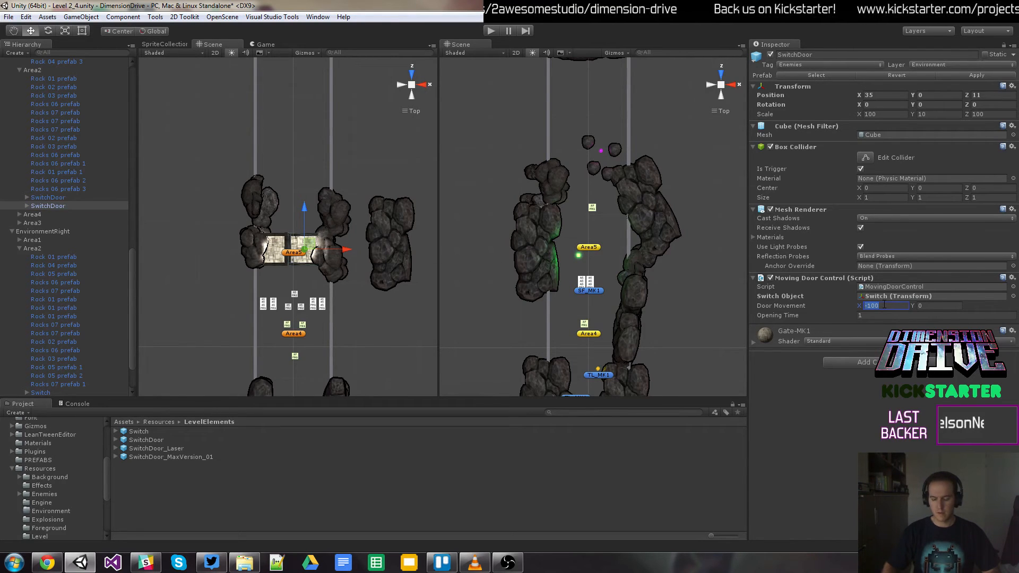
type("100")
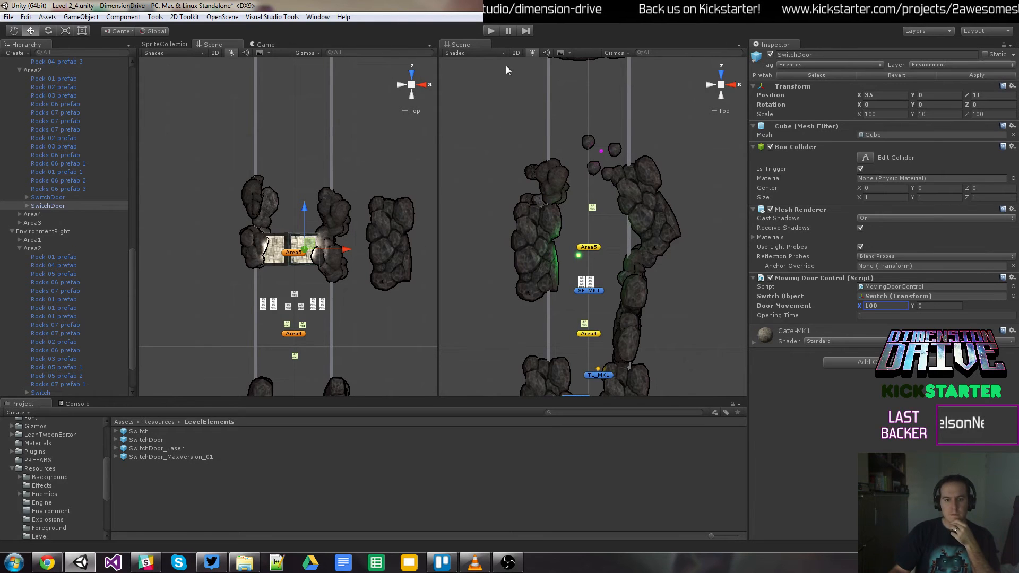
Step: Play-test the level through the laser and enemy sections, check the switch and doors in the rock passage, and stop the game
left_click(492, 31)
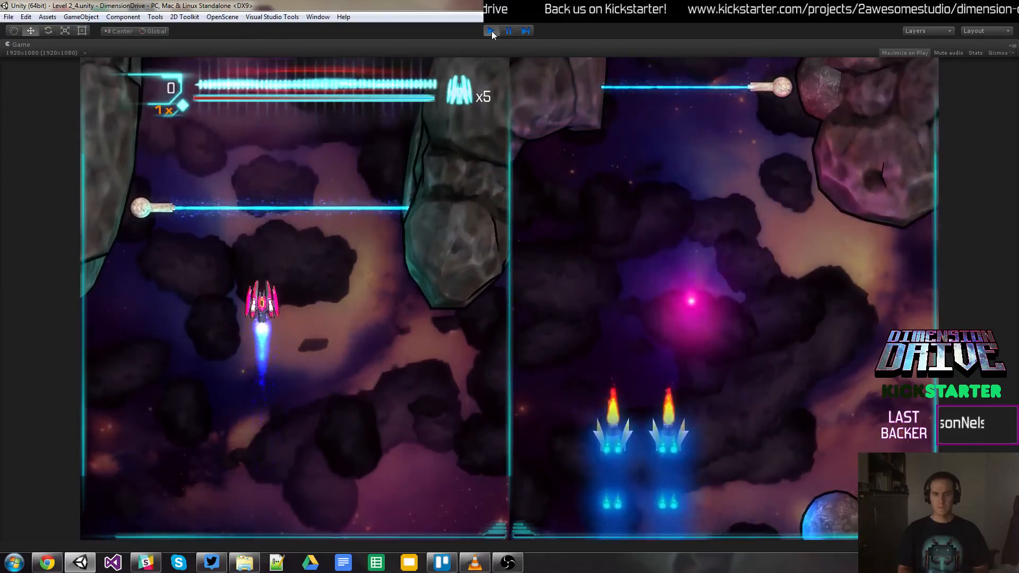
key("Down")
key("Right")
key("space")
key("Left")
key("Up")
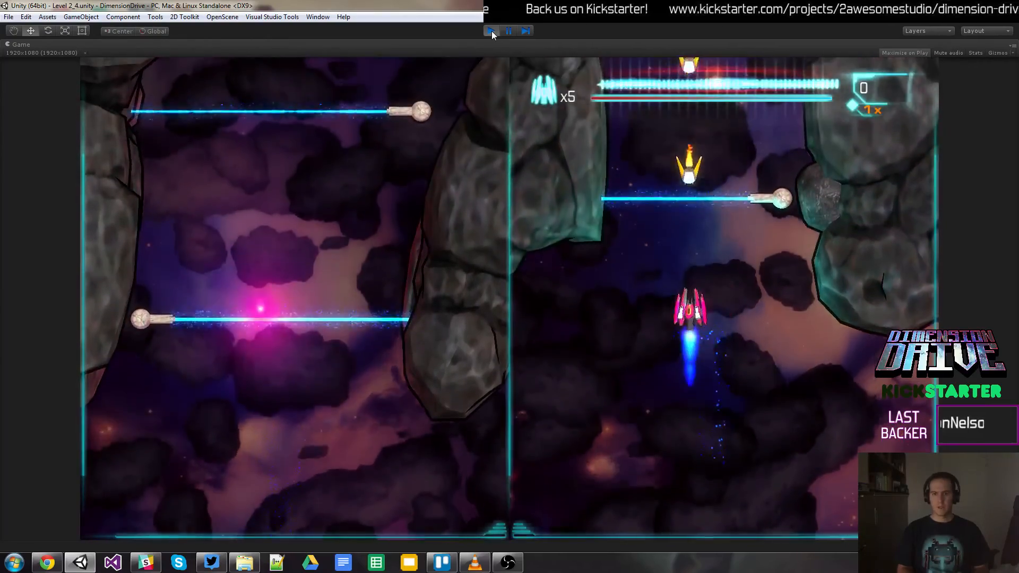
key("Down")
key("Up")
key("space")
key("Up")
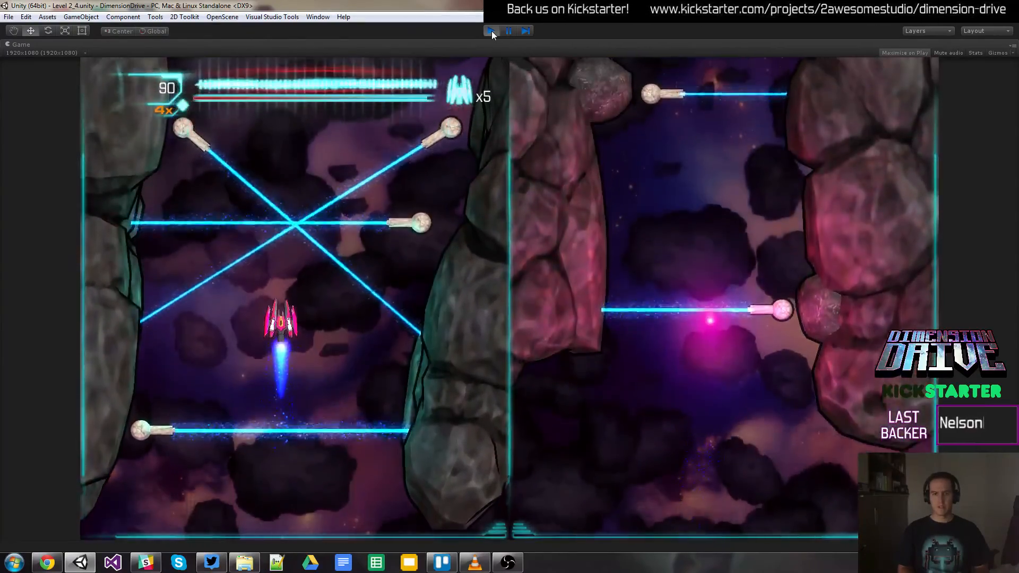
key("space")
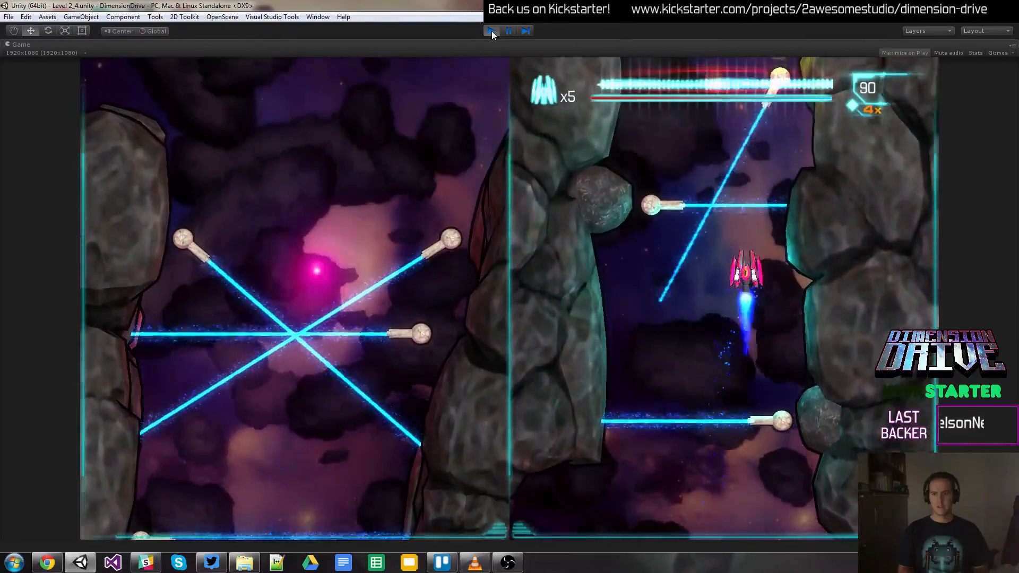
key("space")
key("Up")
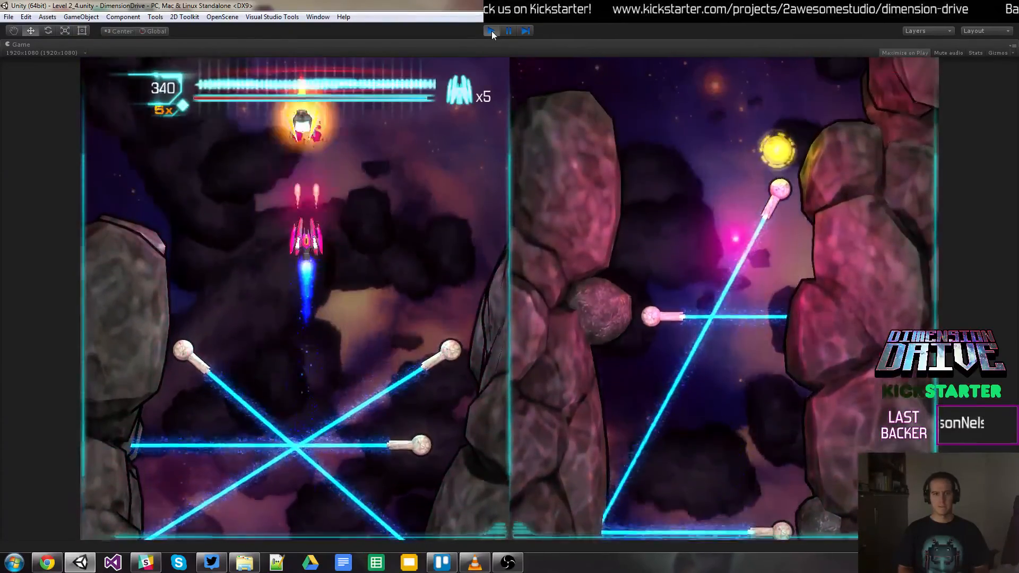
key("space")
key("Up")
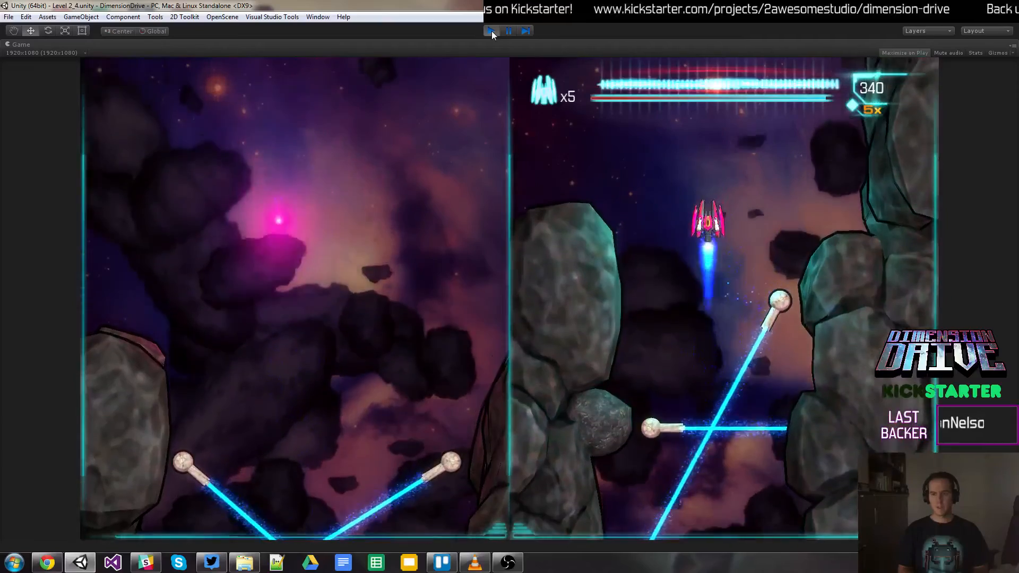
key("space")
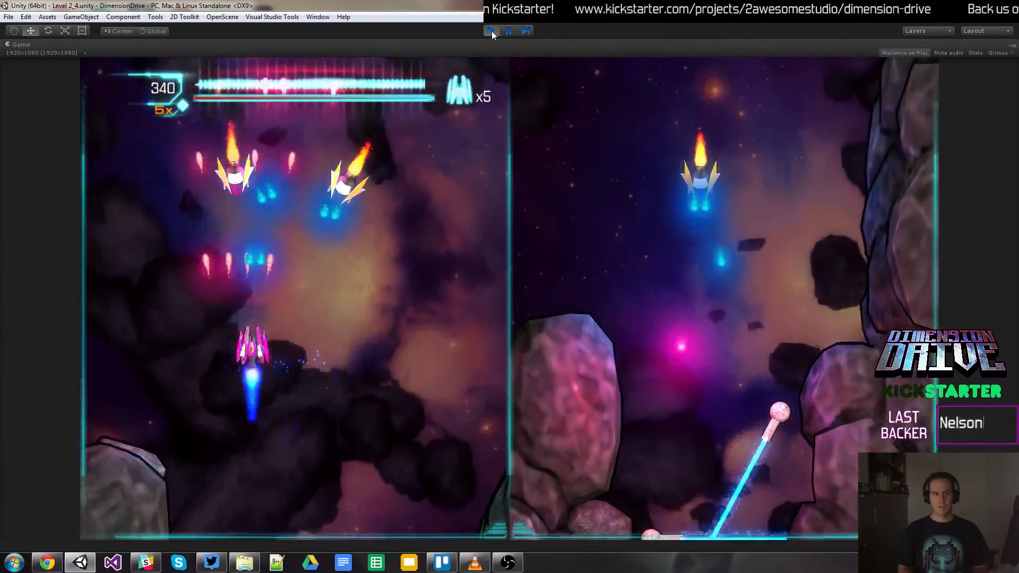
key("Right")
key("Down")
key("Up")
key("Left")
key("Down")
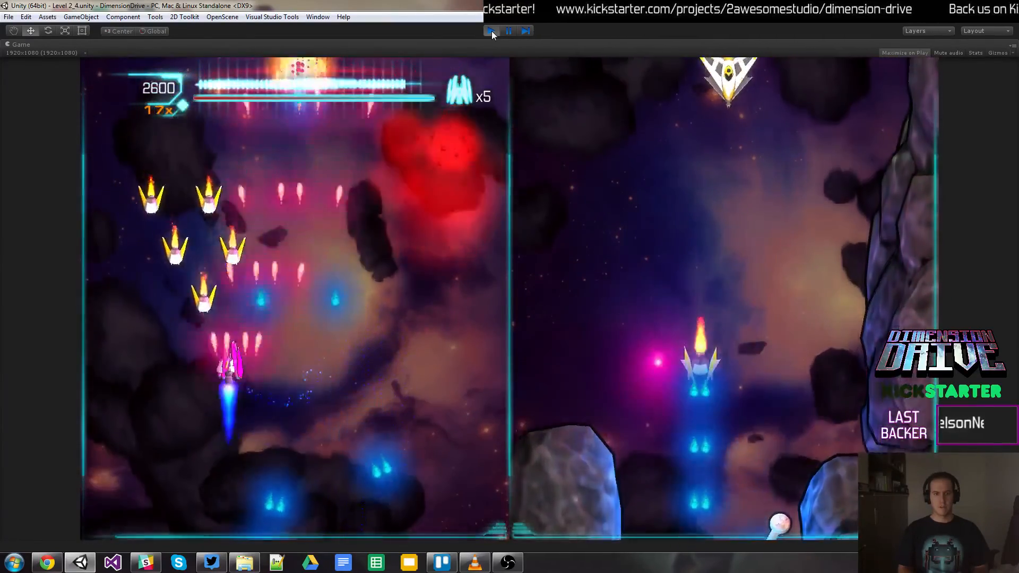
key("Left")
key("Up")
key("Right")
key("space")
key("Left")
key("Down")
key("Up")
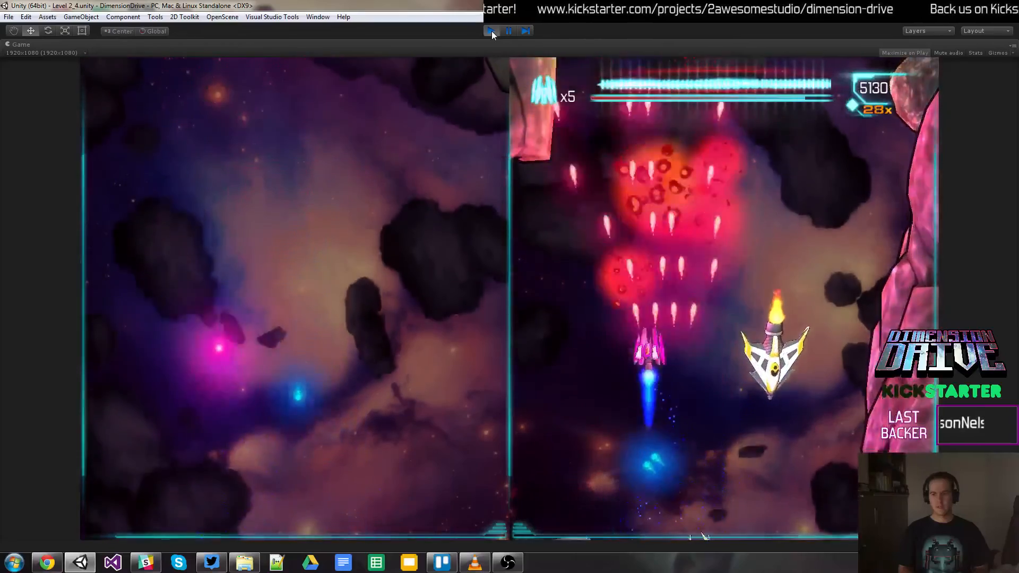
key("Up")
key("Right")
key("Left")
key("Down")
key("Right")
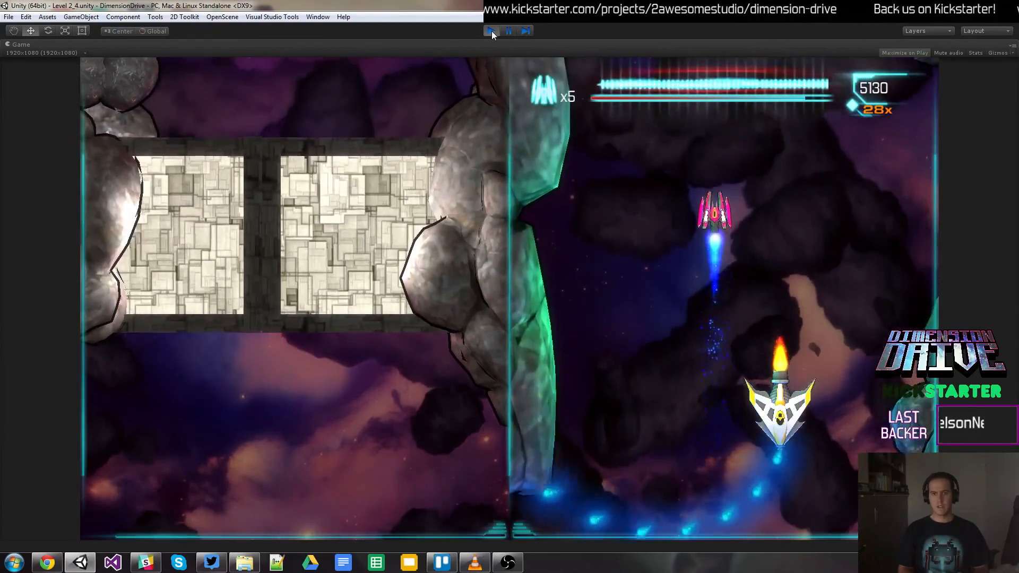
key("Up")
key("Right")
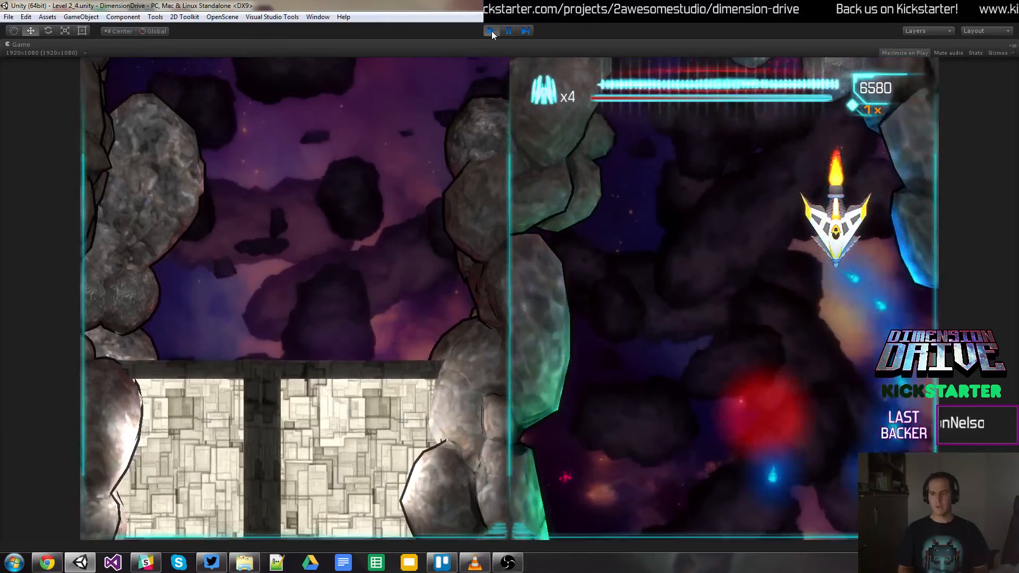
left_click(492, 31)
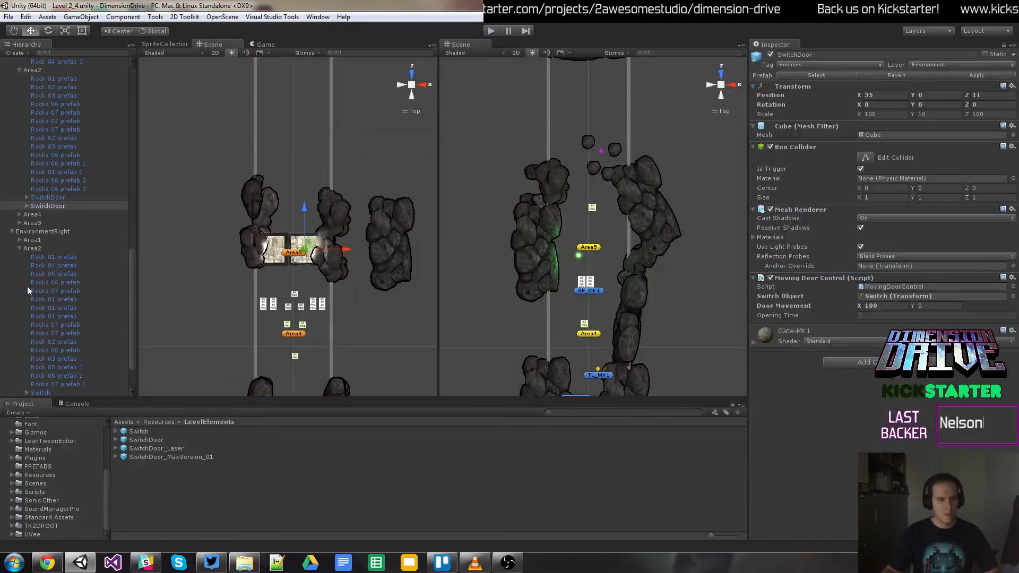
Step: Set the layer of EnvironmentRight's Area2 Switch to Environment, comparing it with the SwitchDoor's settings
scroll(49, 359, "down", 3)
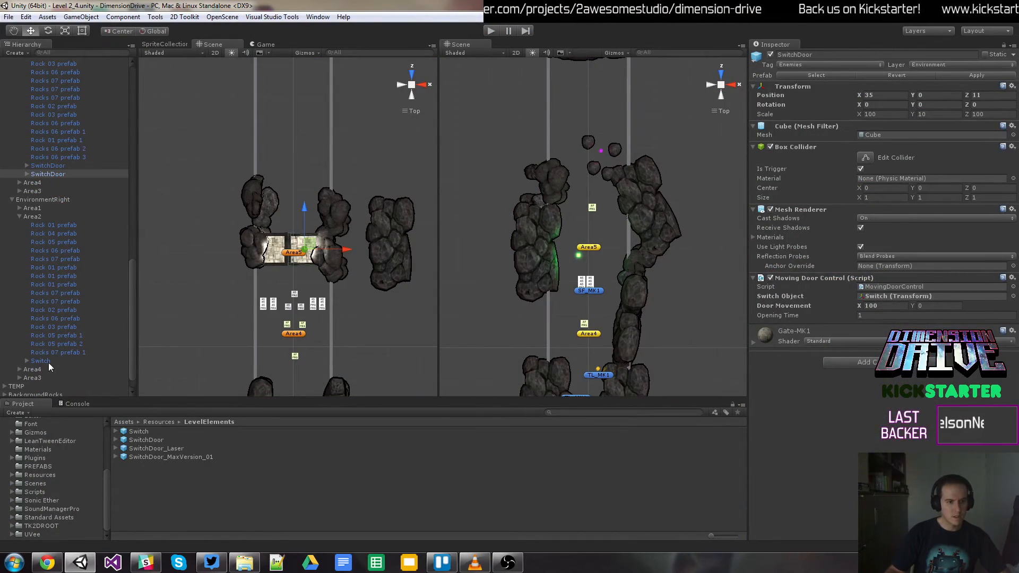
left_click(49, 362)
left_click(971, 65)
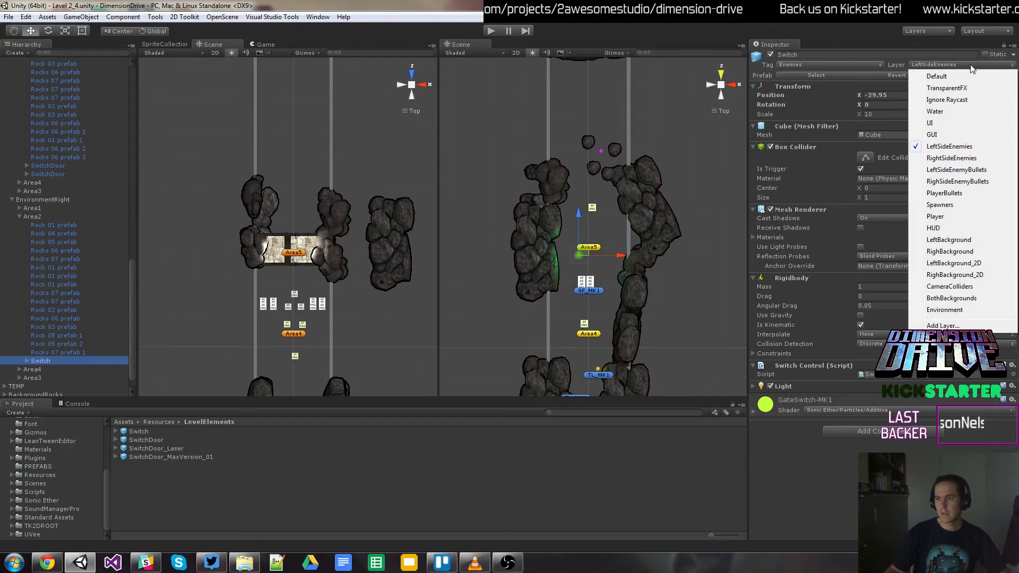
left_click(964, 311)
left_click(460, 310)
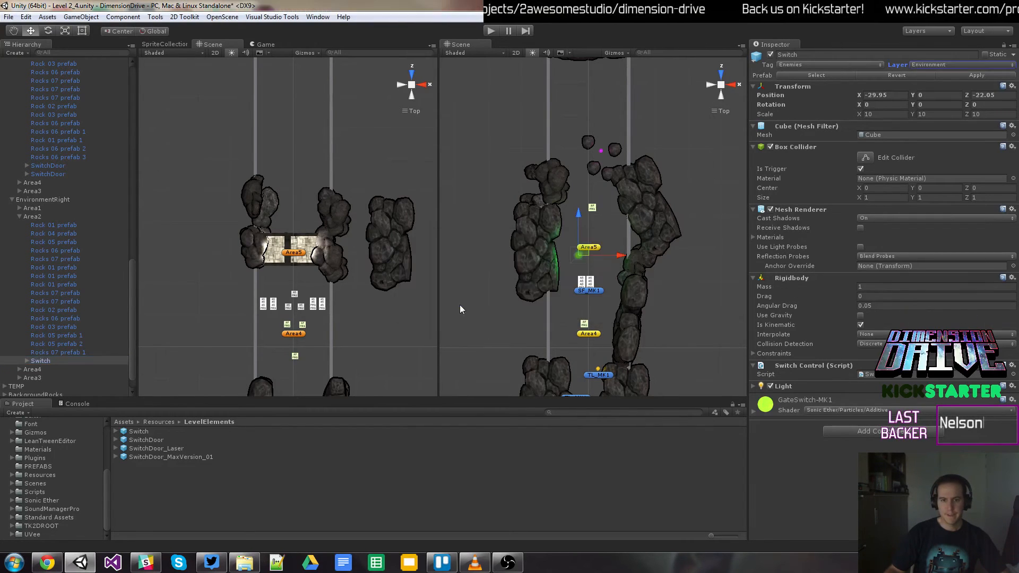
left_click(62, 174)
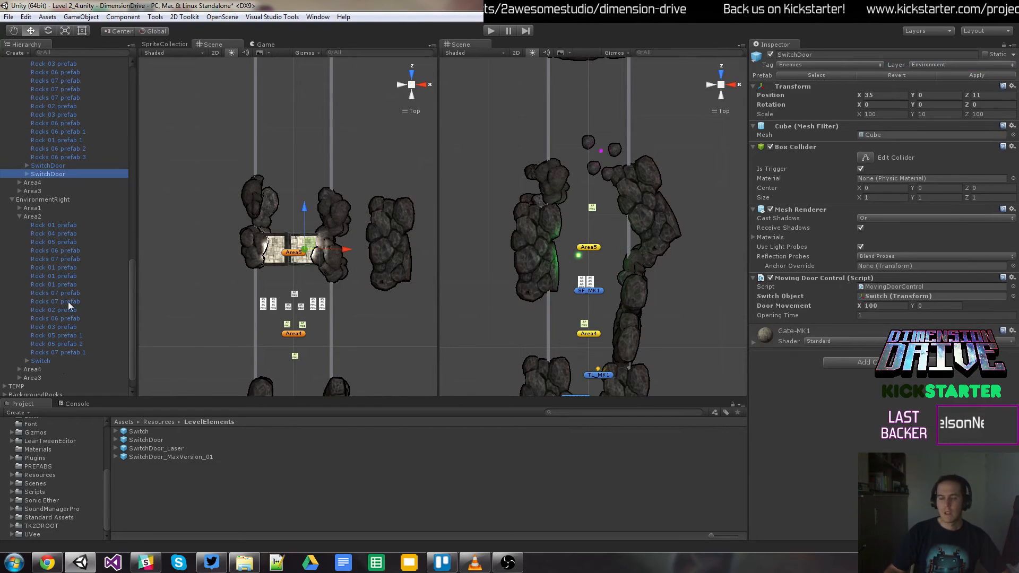
left_click(40, 361)
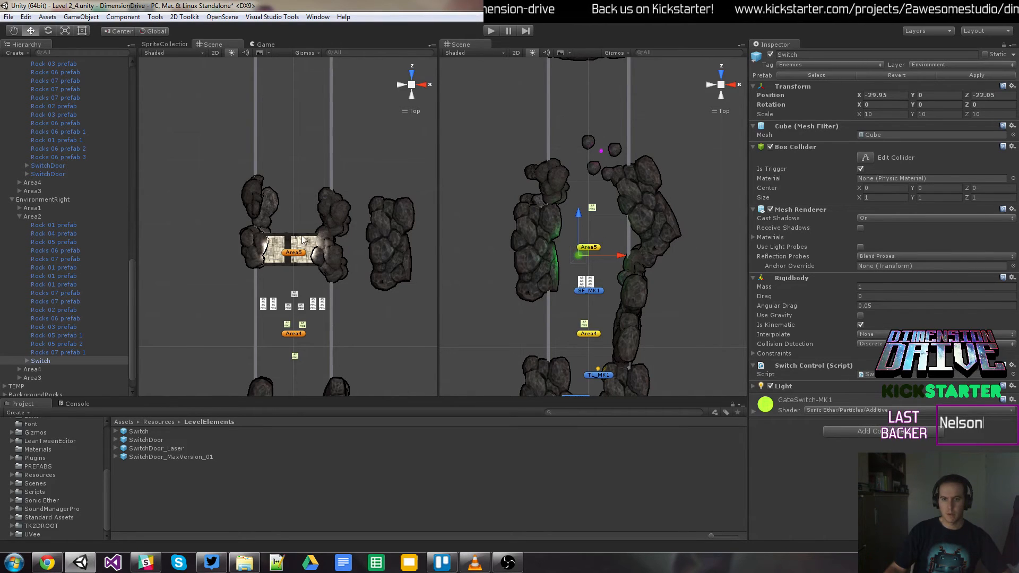
Step: Move a Rocks 06 rock to X -40, Z 95 and Area3's horizontal Rocks 07 to X -92, Z -719, above the Switch
left_click(560, 185)
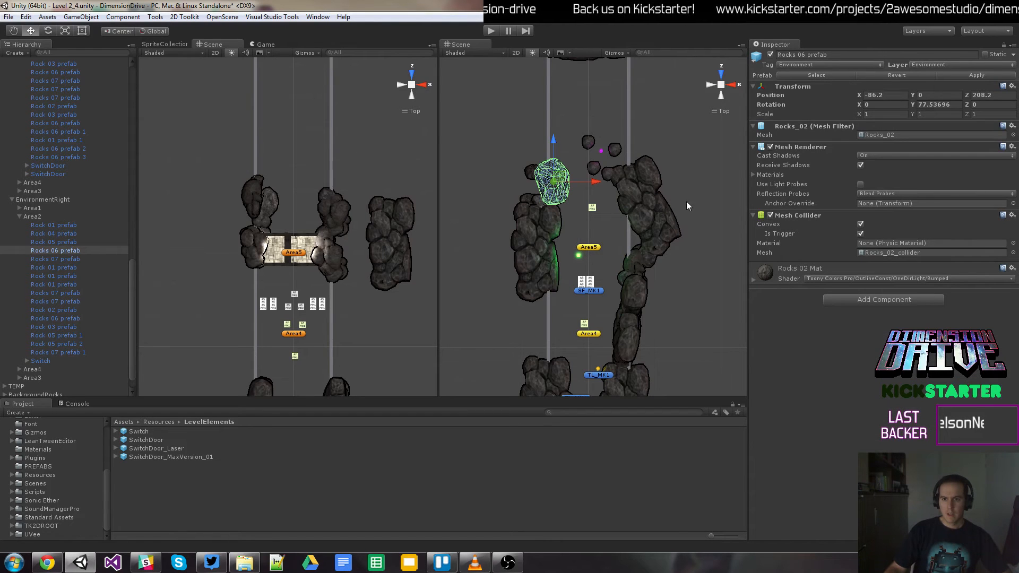
left_click_drag(560, 181, 577, 217)
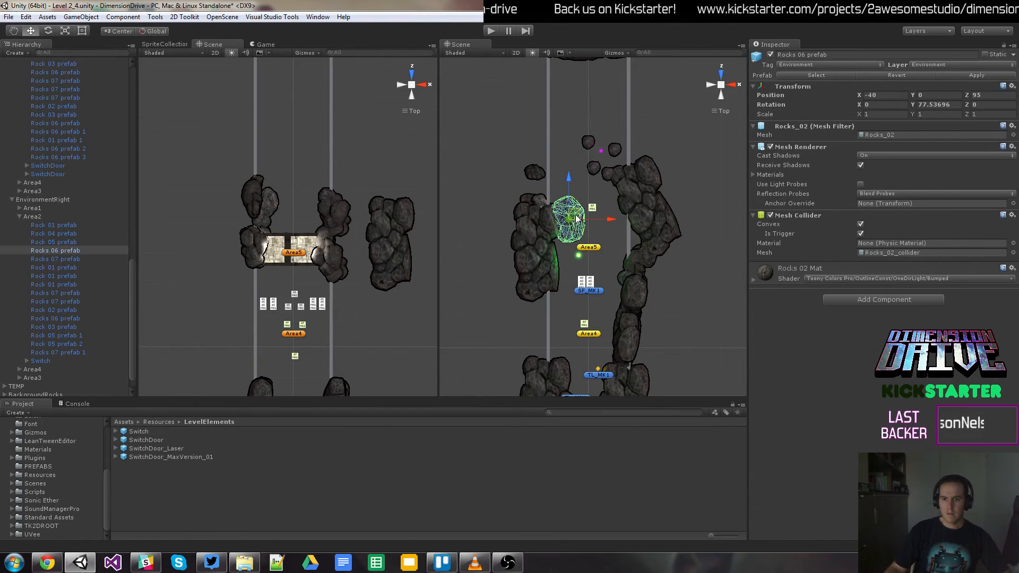
left_click(632, 190)
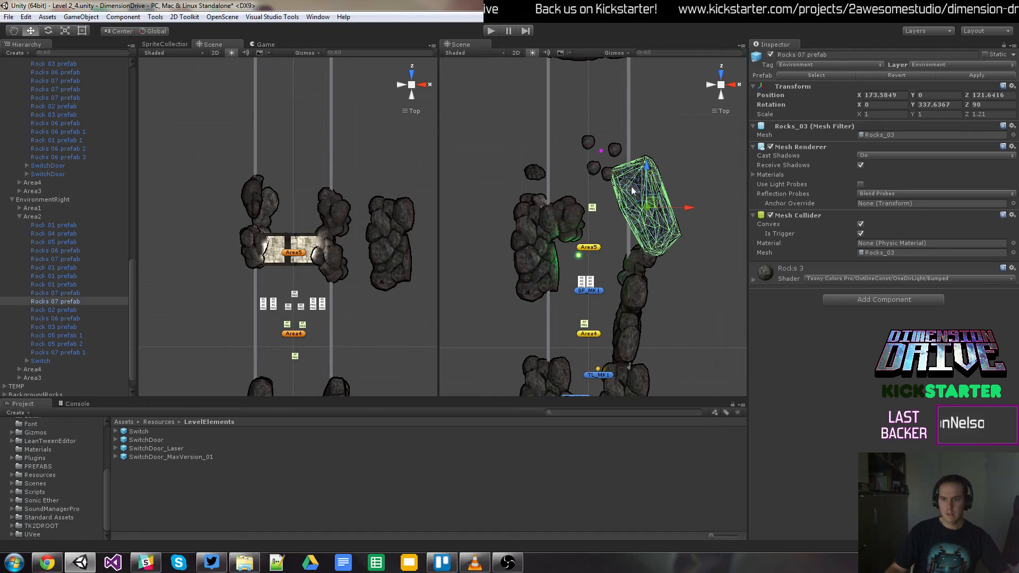
key("q")
left_click_drag(606, 106, 609, 157)
key("w")
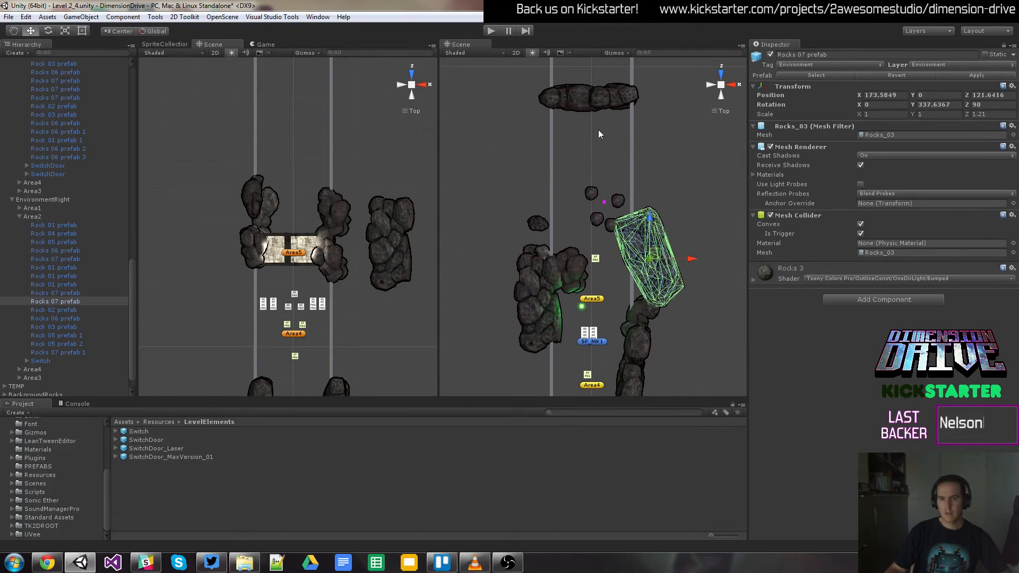
left_click(596, 99)
left_click_drag(596, 98, 568, 272)
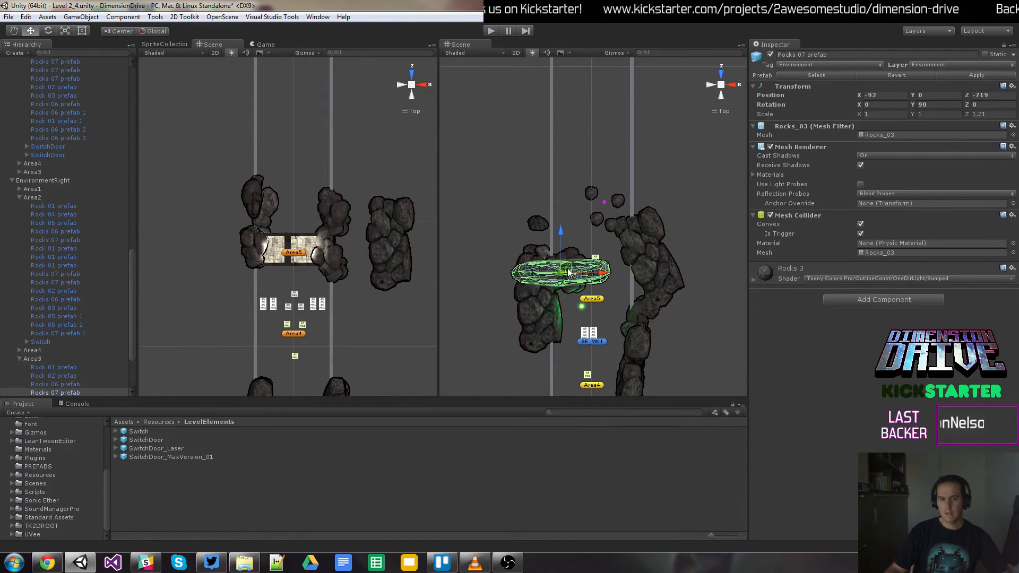
Step: Lower the Rocks 06 and horizontal Rocks 07 together to Z 25 and Z -789, and reposition the Switch to X 45, Z 87
left_click(583, 307)
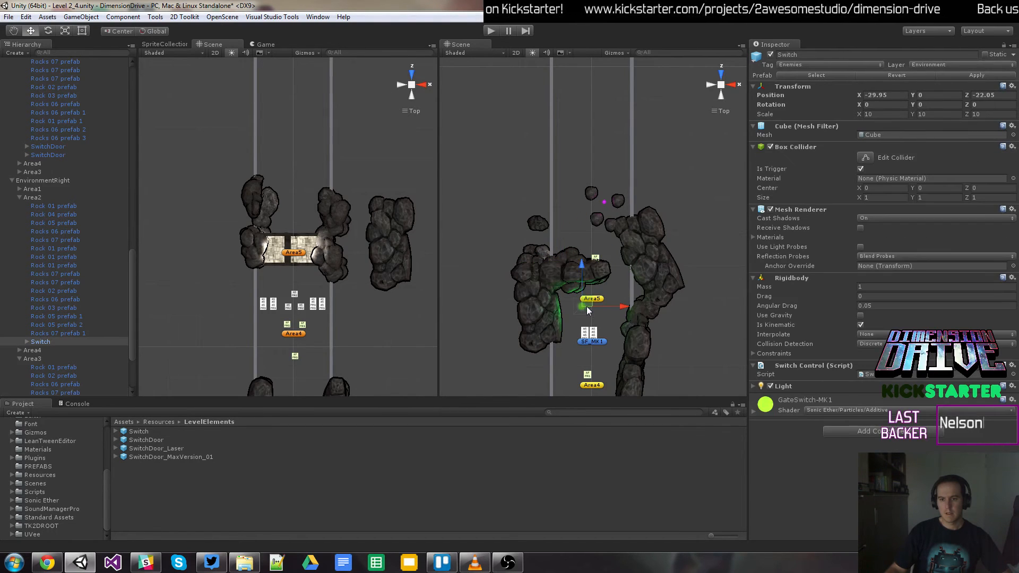
left_click_drag(623, 303, 620, 251)
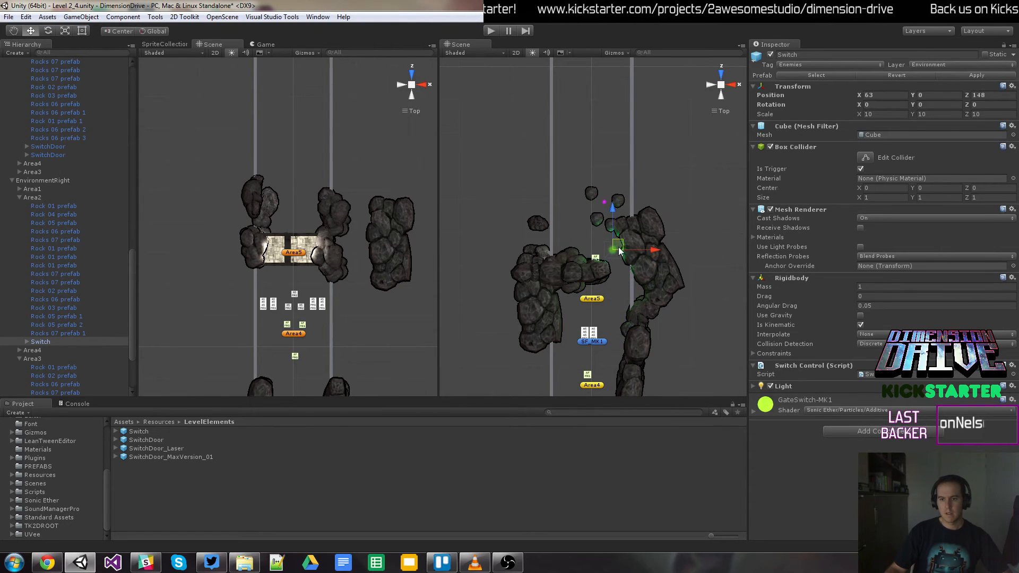
left_click(574, 289)
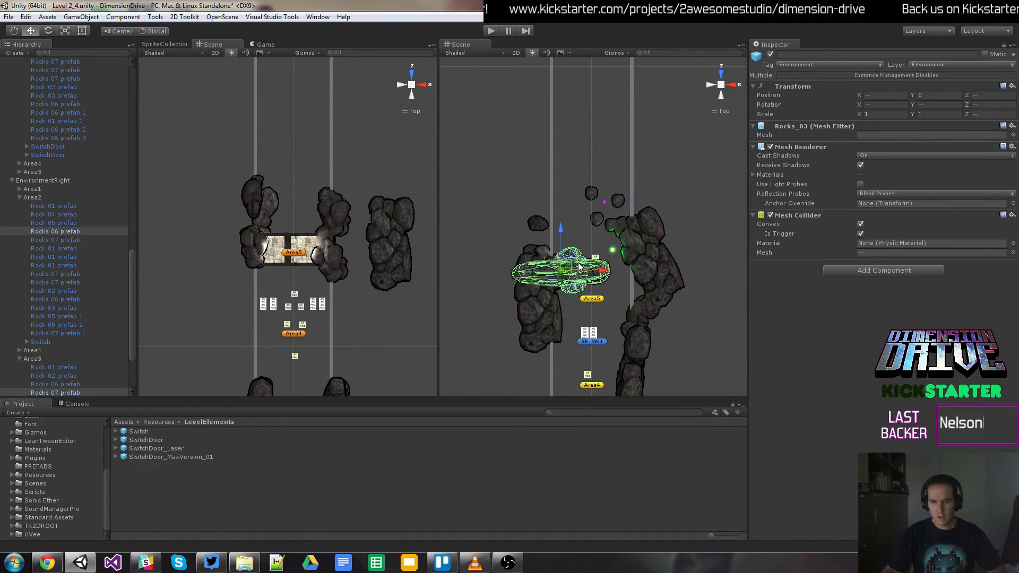
left_click_drag(566, 273, 565, 293)
left_click(615, 252)
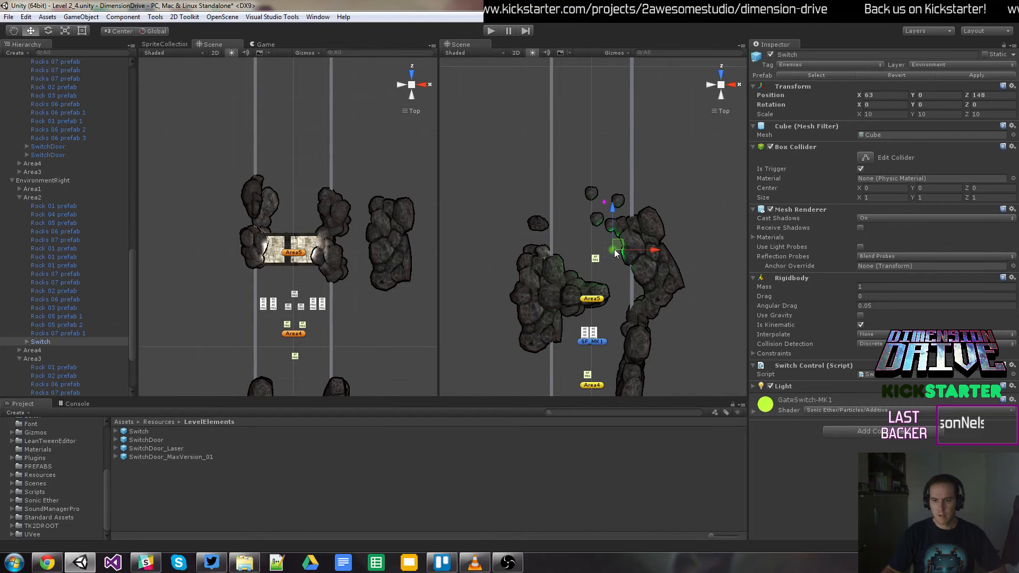
left_click_drag(616, 249, 619, 268)
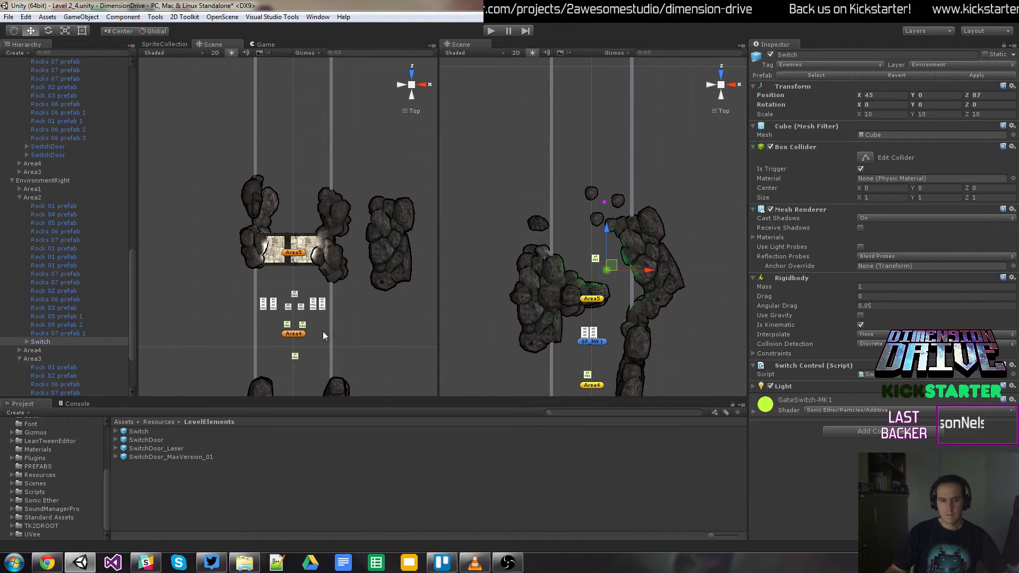
Step: Lower the Rocks 06 to Z -45 and move the Switch behind the horizontal rock to X -65, Z 79
key("q")
left_click_drag(324, 289, 329, 340)
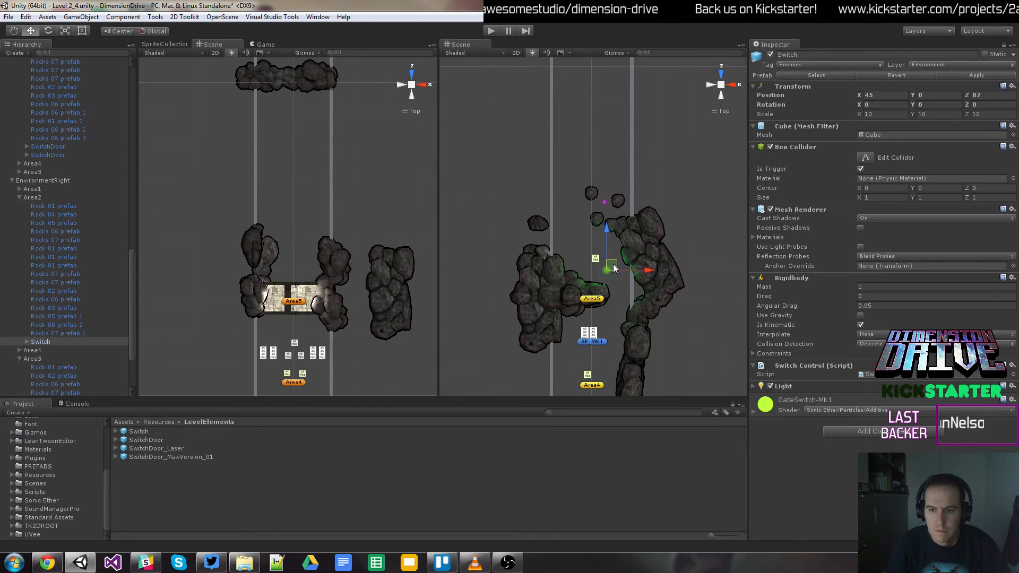
left_click(573, 287)
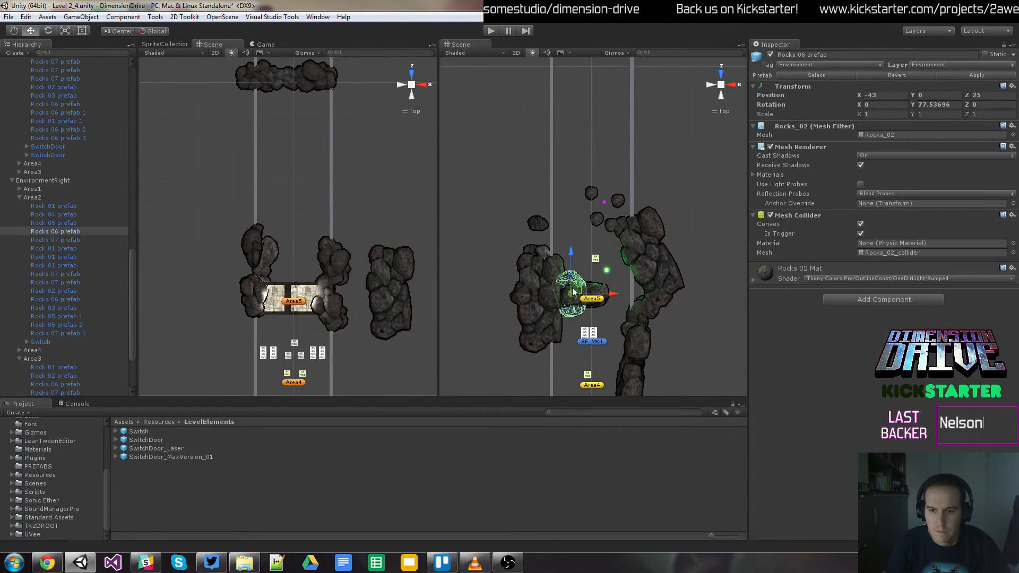
left_click_drag(572, 253, 569, 276)
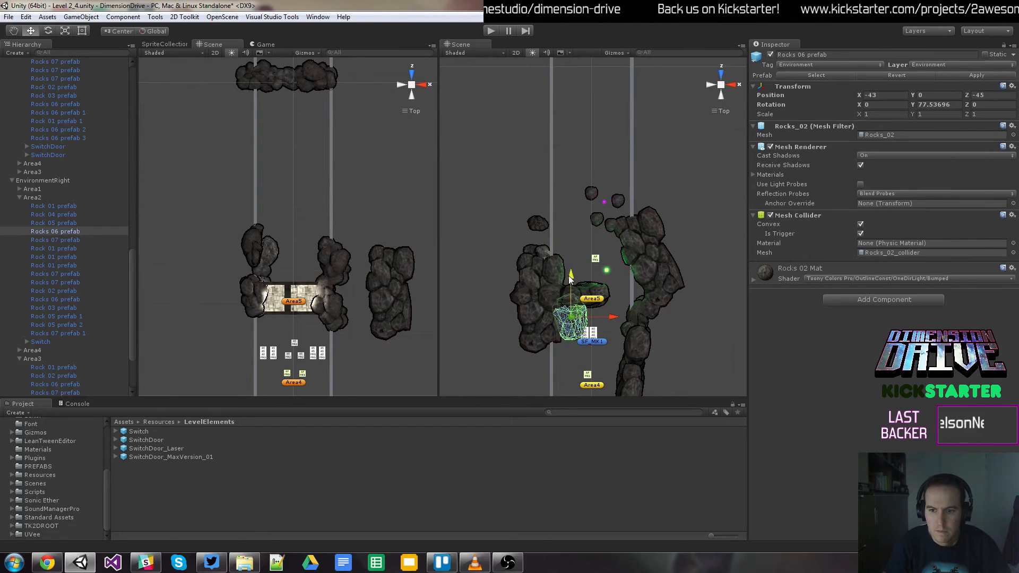
left_click(607, 270)
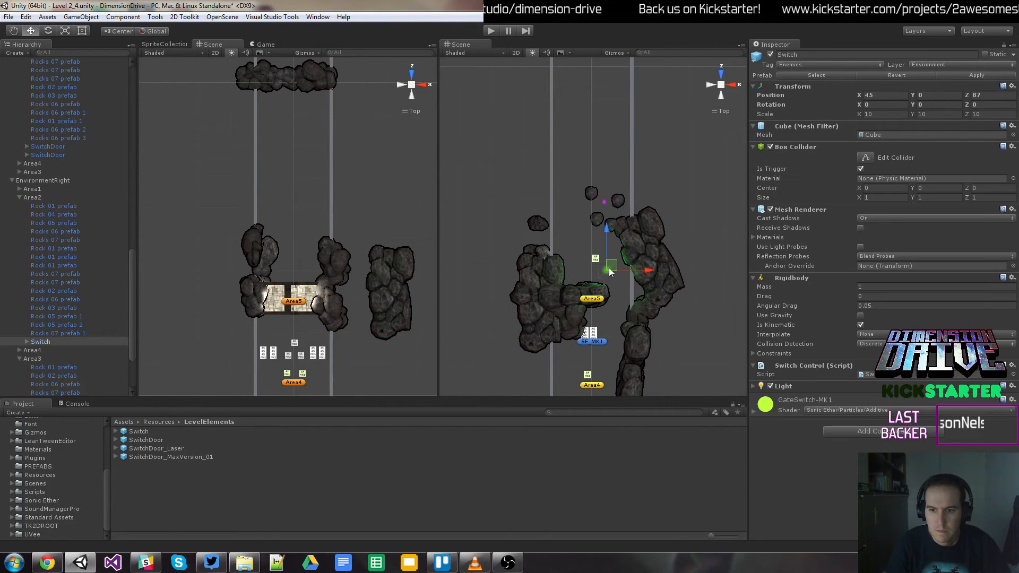
left_click_drag(607, 270, 582, 272)
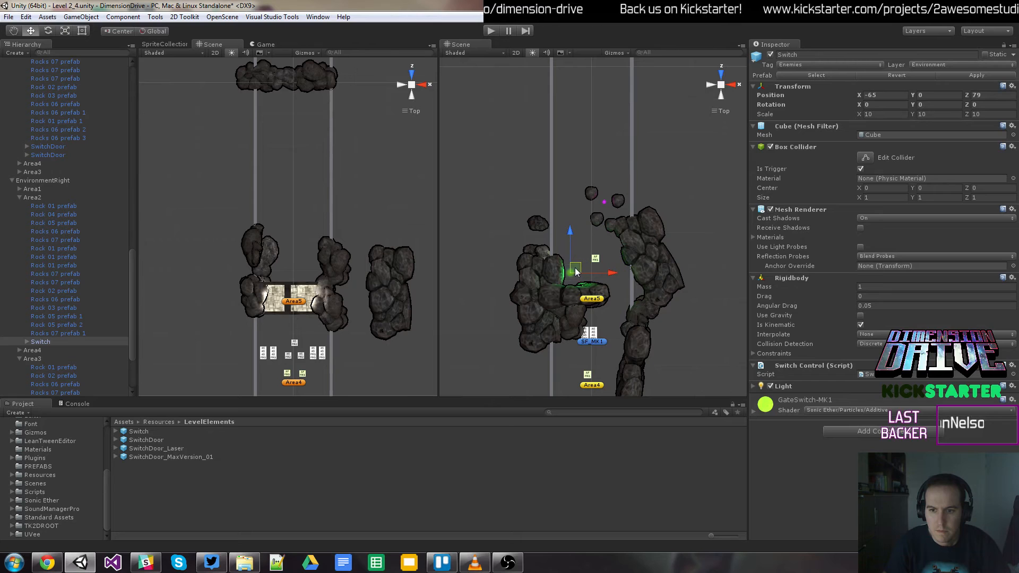
Step: Shift the Rocks 06 across to the right rock wall, lower the horizontal Rocks 07 to Z -823, and set the Switch at Z 61
left_click(611, 316)
left_click(568, 328)
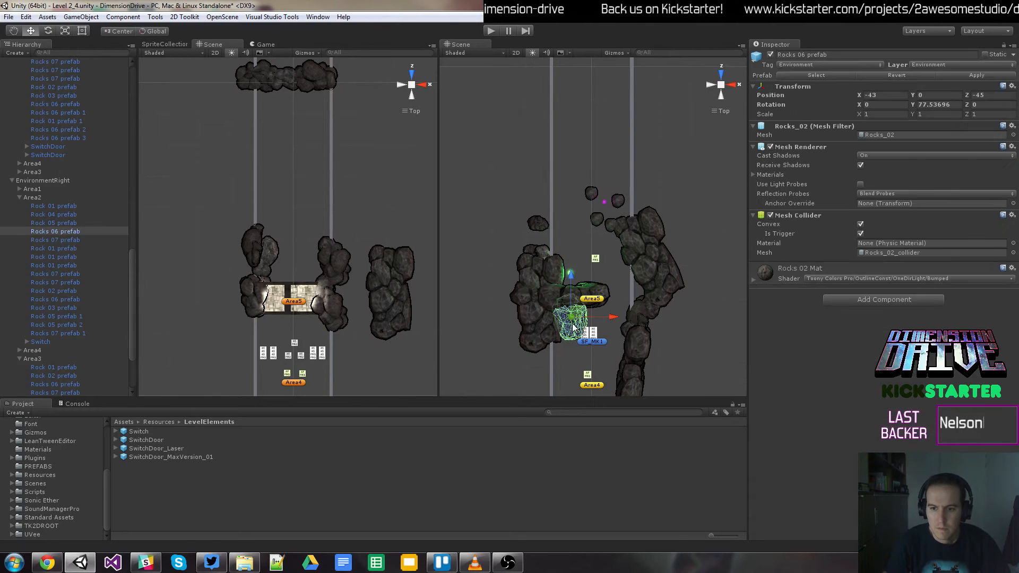
left_click_drag(582, 313, 685, 314)
left_click(570, 302)
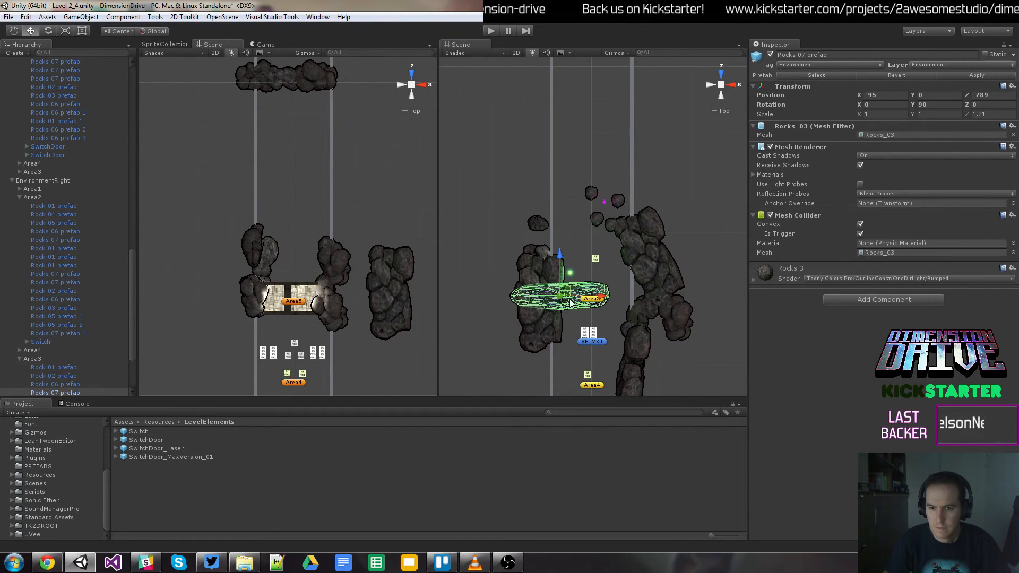
left_click_drag(560, 250, 562, 262)
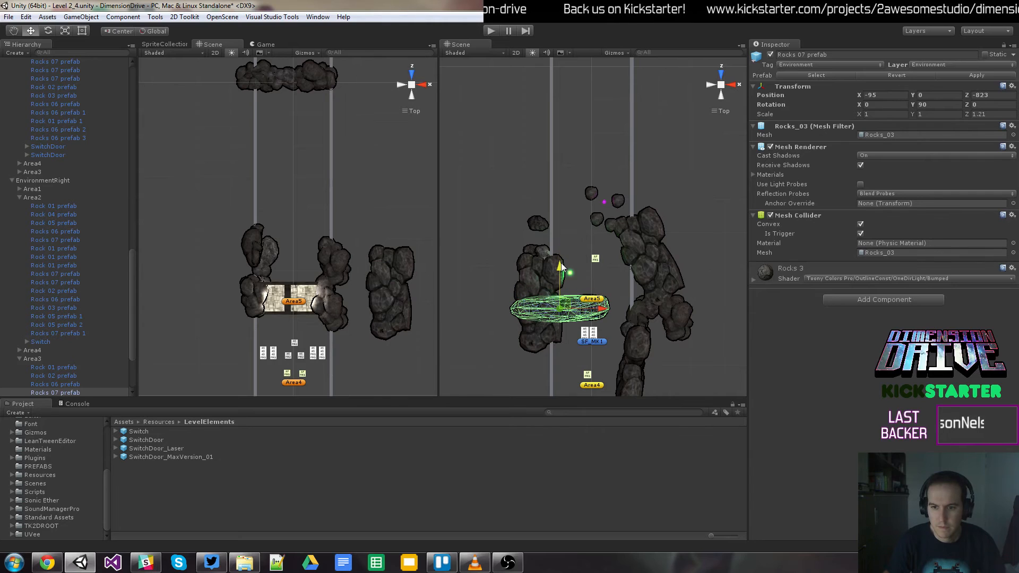
left_click(571, 272)
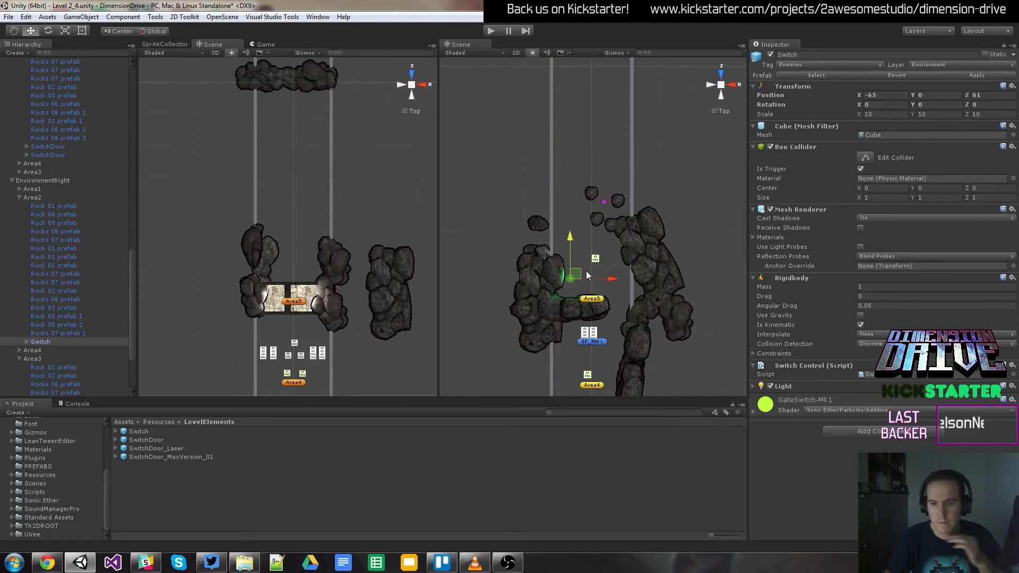
Step: Move the Rocks 06 to about X 71, Z 135 and rotate it to about 27 degrees around Y, opposite the Switch
left_click(684, 322)
left_click_drag(688, 318, 564, 275)
key("e")
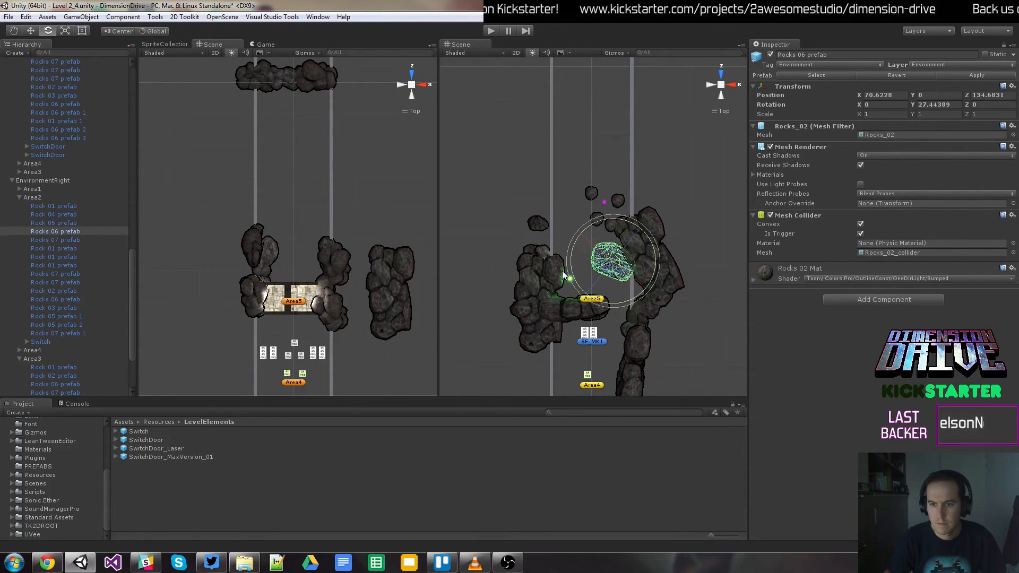
left_click(538, 224)
left_click_drag(541, 227, 572, 247)
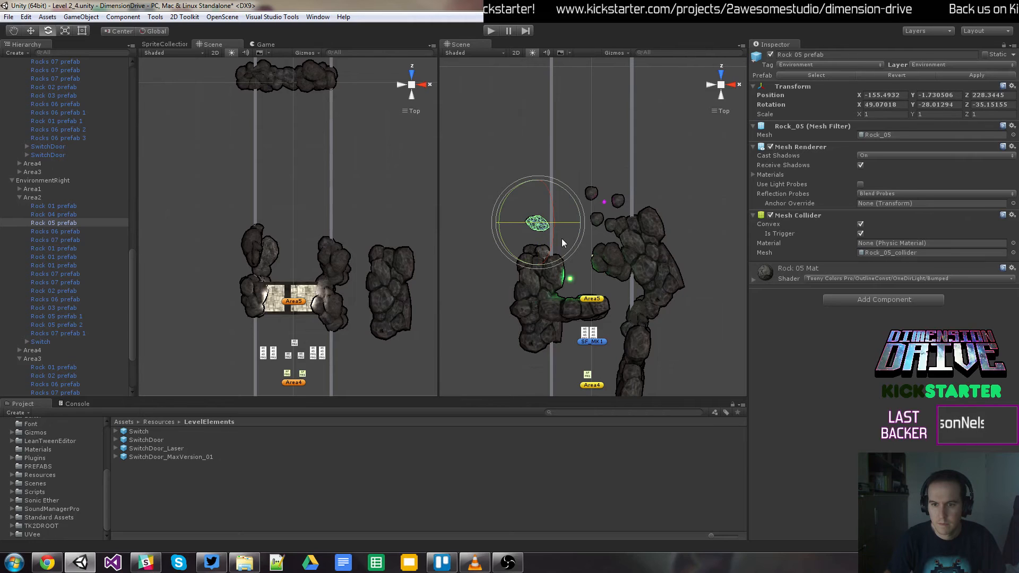
key("ctrl+z")
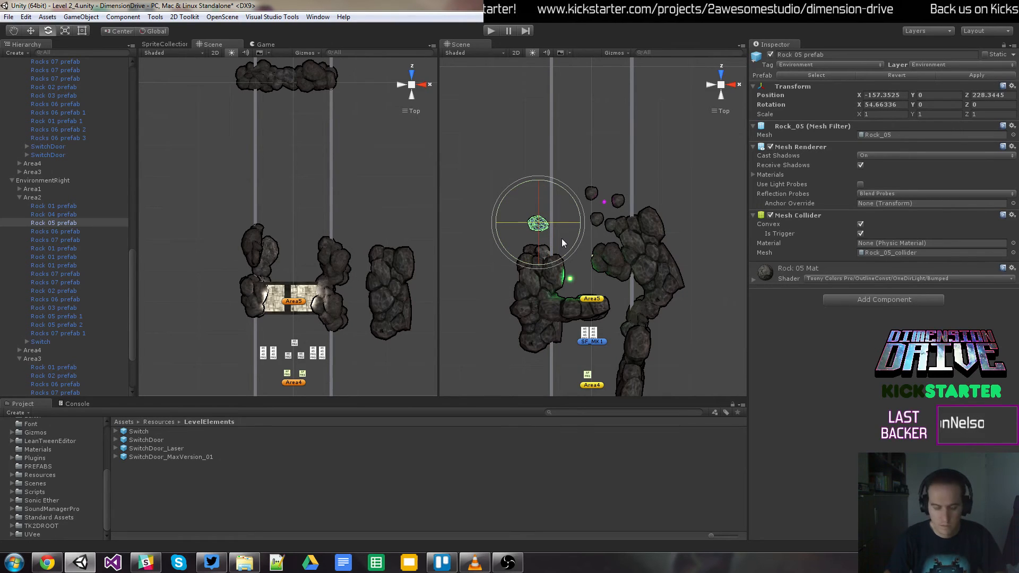
Step: Move the small Rock 05 down onto the left rock wall and shift the Rocks 06 to X 120, Z 135
key("w")
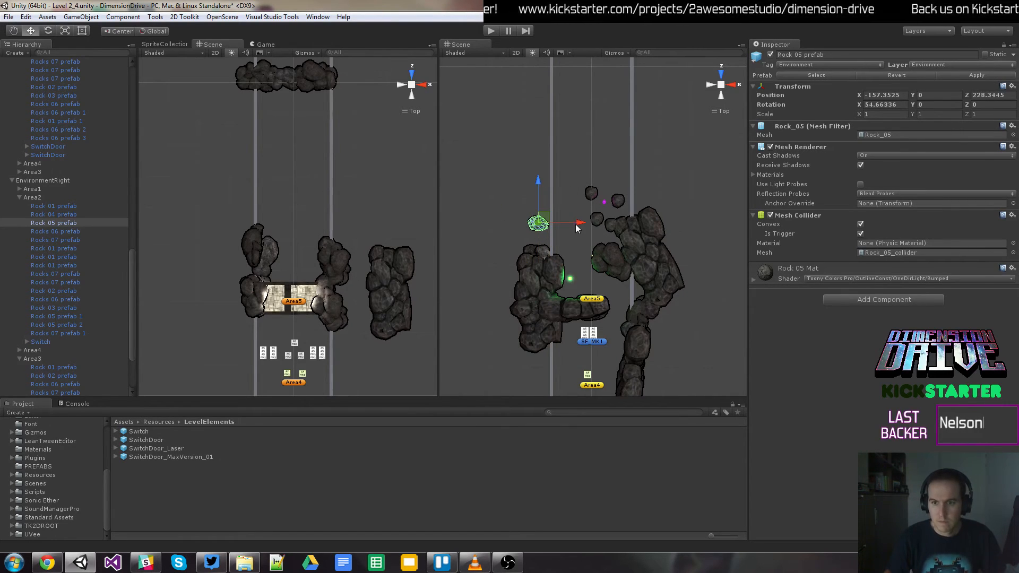
mouse_move(541, 221)
left_mouse_down("ctrl")
mouse_move(588, 220)
mouse_move(595, 250)
mouse_move(546, 233)
left_mouse_up("ctrl")
left_click(593, 262)
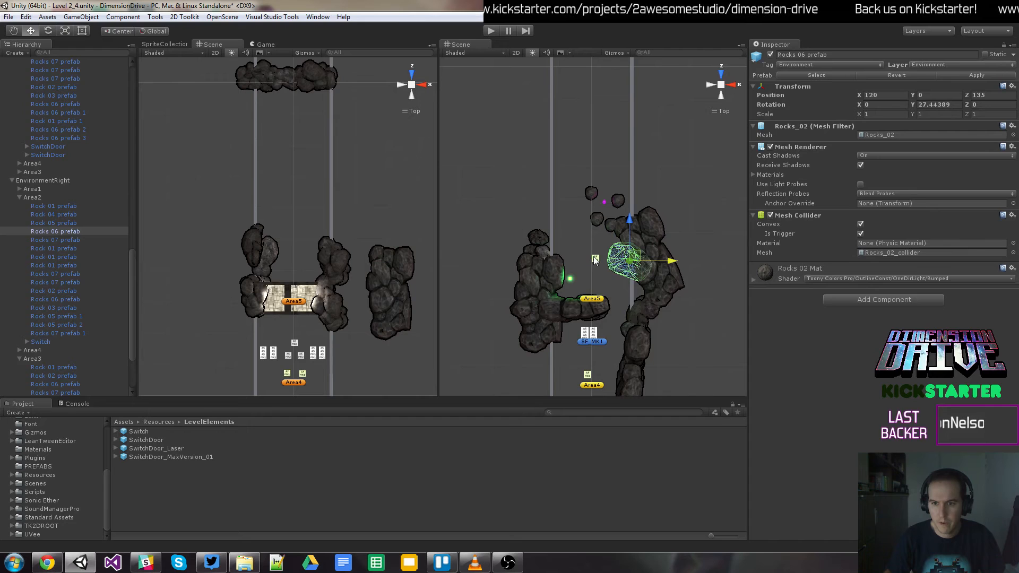
Step: Move the marker beside the Switch up the right lane beyond the small rocks, and shift the Rocks 06 back into the lane
left_click(596, 259)
left_click_drag(603, 256, 587, 125)
left_click(616, 262)
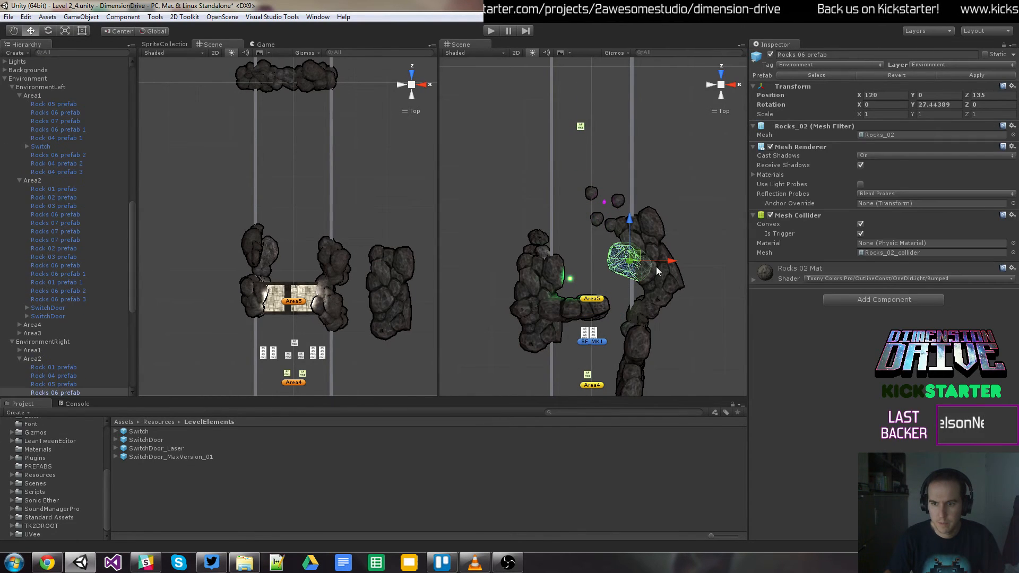
left_click_drag(670, 266, 597, 240)
Step: Place Rock 05 at X -27, Z 128 and bring down a nearby small rock to close the gap above the Switch
left_click(537, 239)
left_click_drag(571, 197, 582, 214)
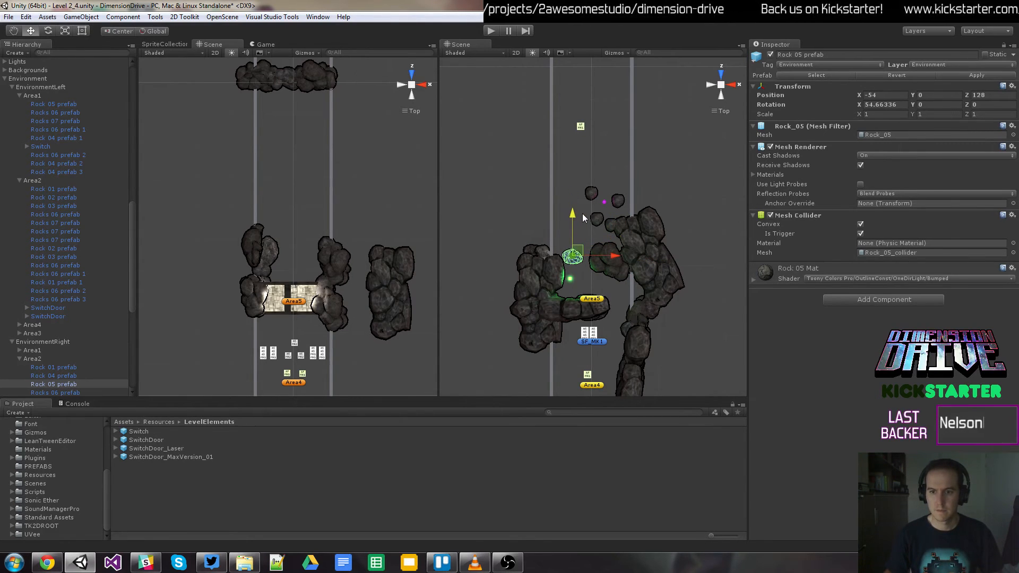
left_click_drag(610, 263, 616, 263)
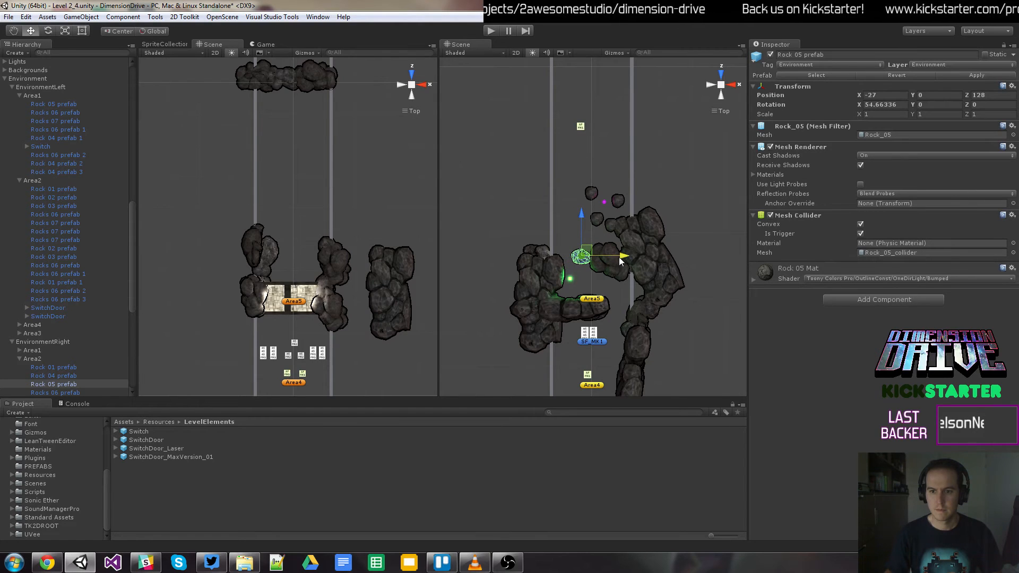
left_click(598, 218)
left_click_drag(604, 218, 568, 254)
Step: Move the Switch inside the enclosed rock pocket to X -51, Z 87
left_click(574, 280)
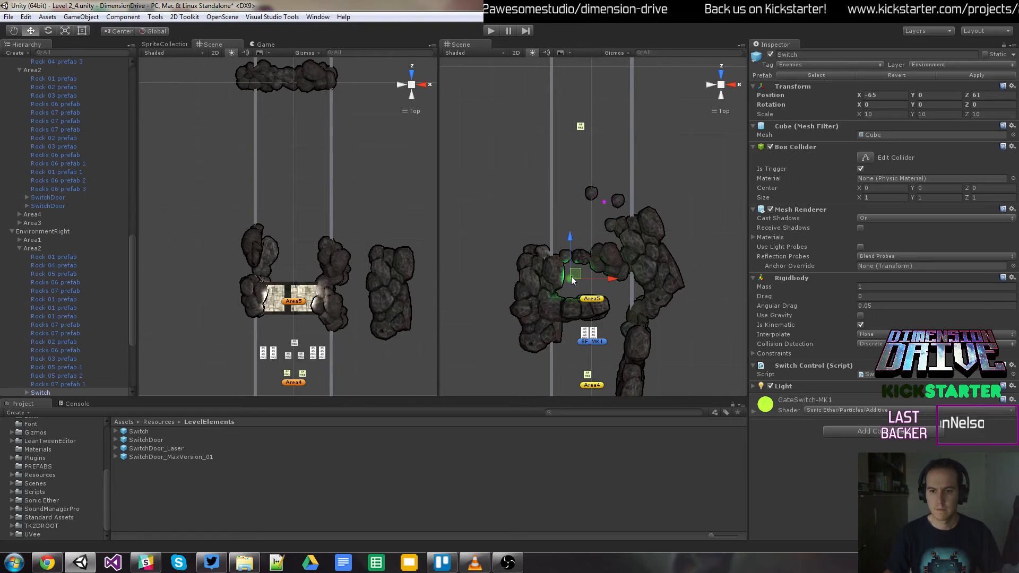
left_click(579, 258)
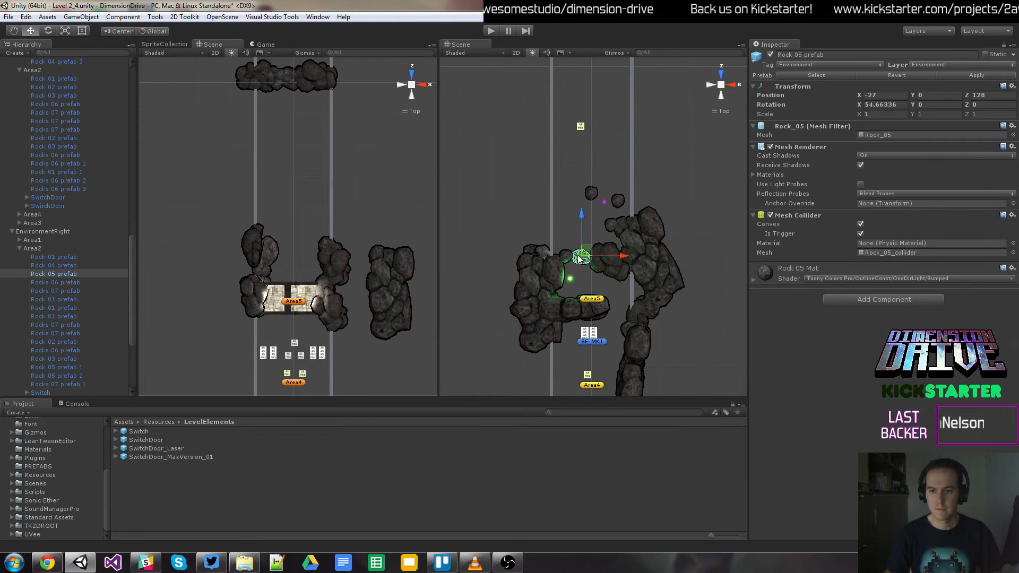
left_click(605, 270)
left_click(574, 282)
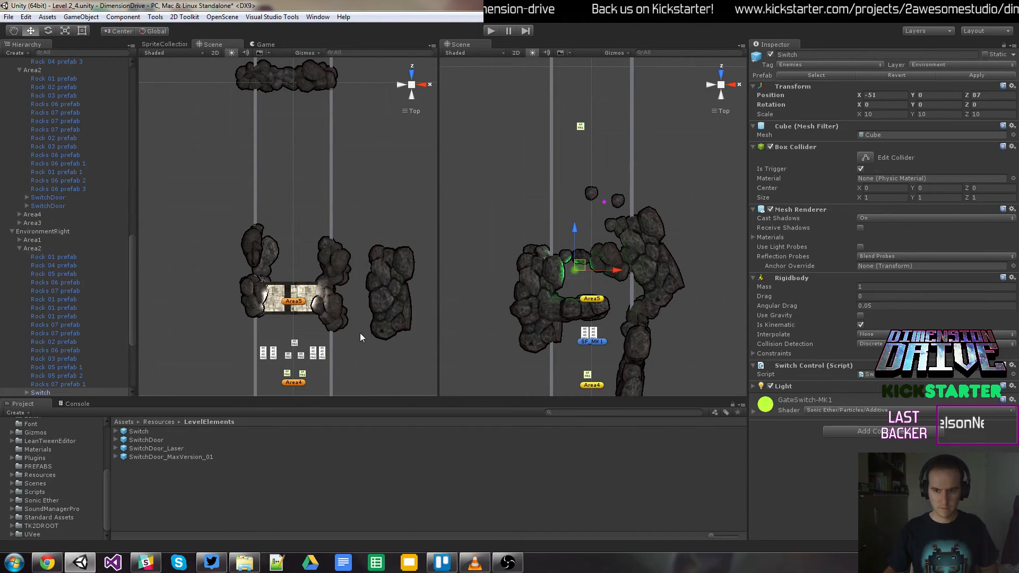
left_click(280, 306)
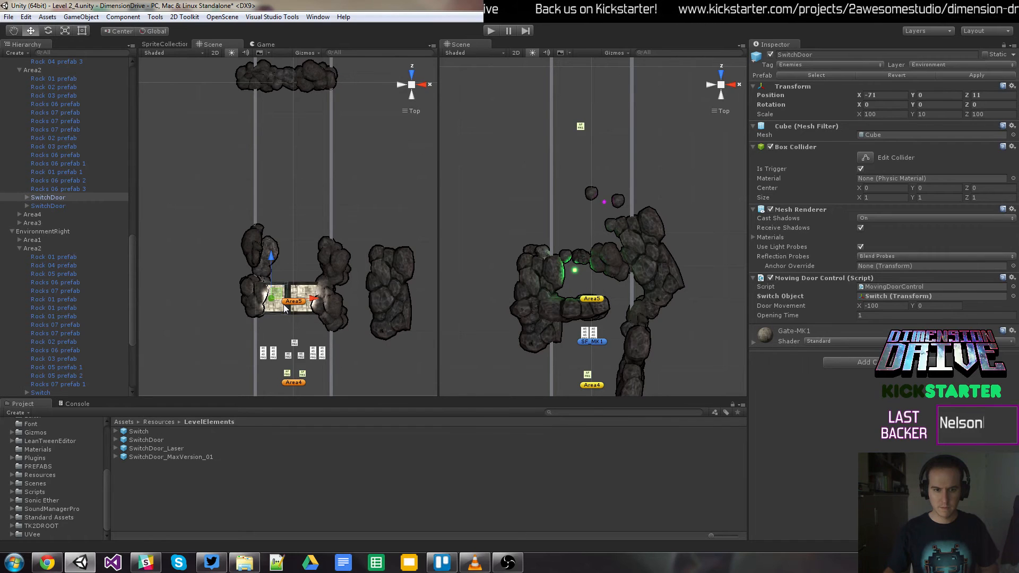
left_click(302, 295, "shift")
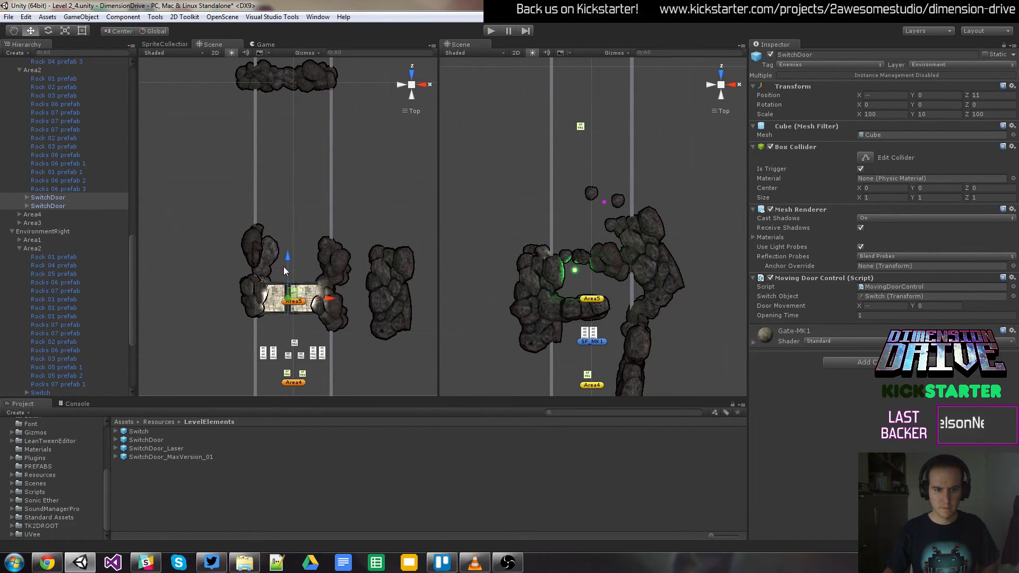
left_click(255, 295, "shift")
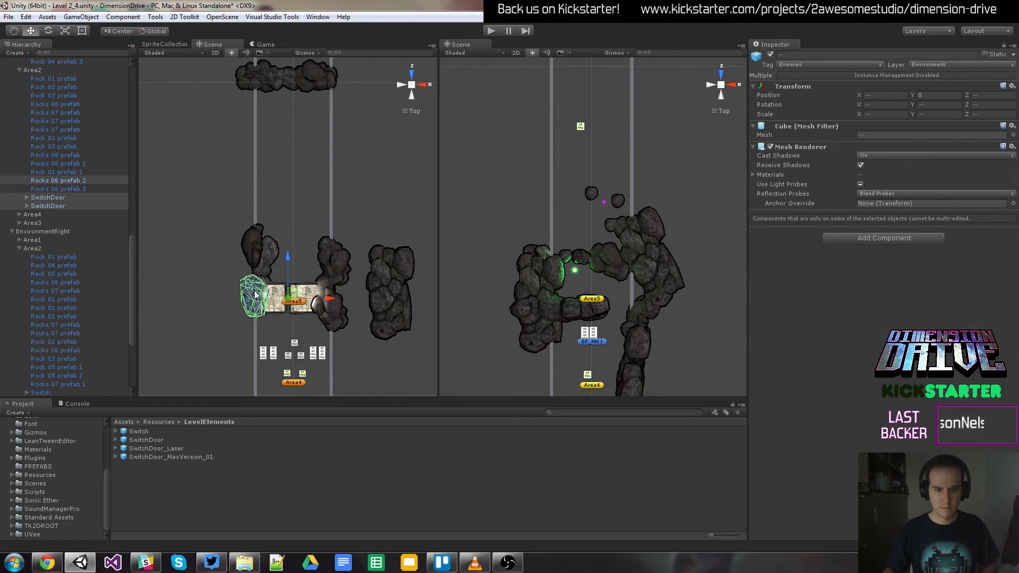
Step: Move both SwitchDoors and all the rocks flanking them farther up the left lane, just beyond the Area5 marker
left_click(333, 312)
left_click(278, 307, "shift")
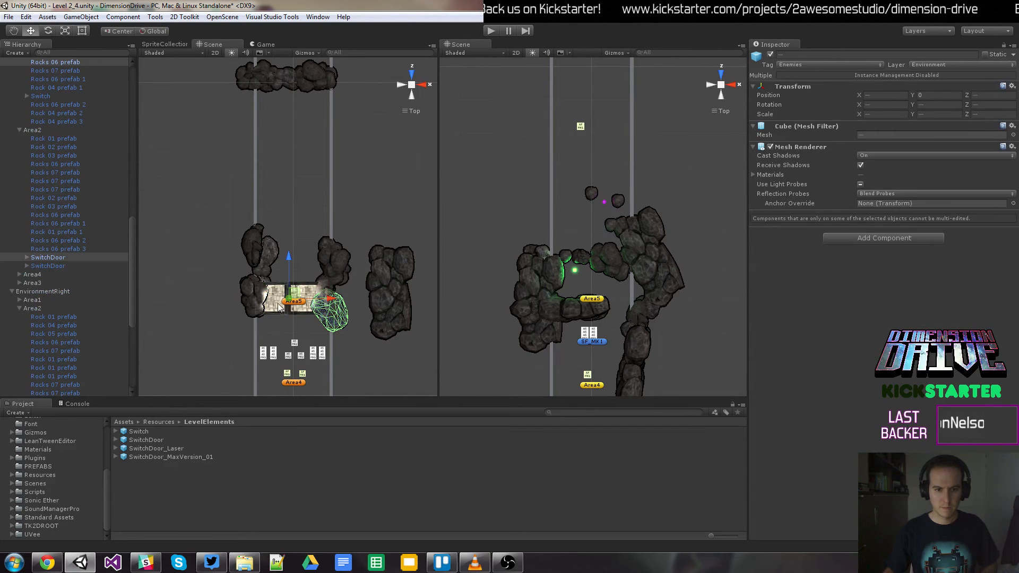
left_click(301, 310, "shift")
left_click(254, 299, "shift")
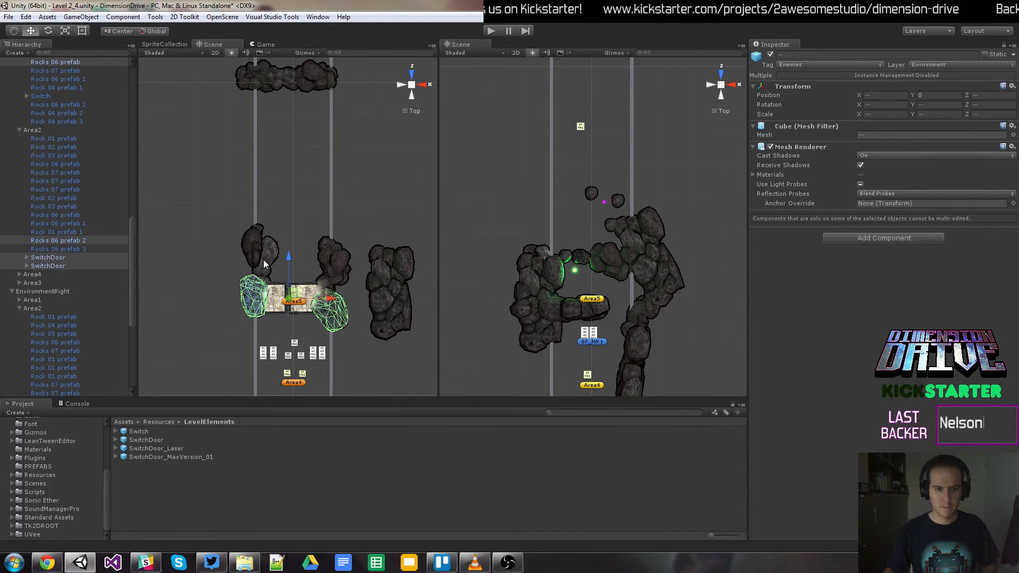
left_click(255, 256, "shift")
left_click(270, 266, "shift")
left_click(269, 277, "shift")
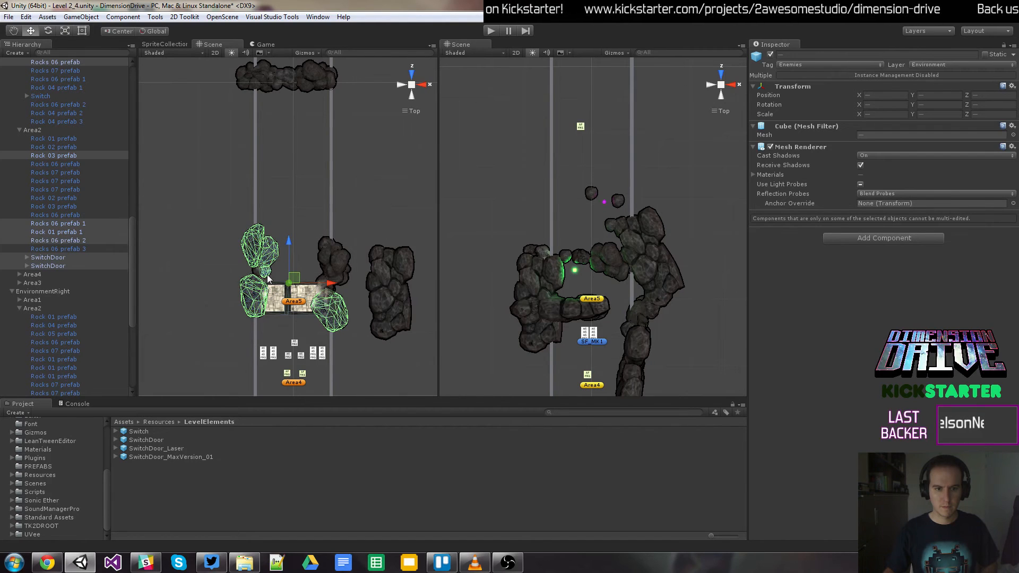
left_click(268, 285, "shift")
left_click(260, 277, "shift")
left_click(342, 279, "shift")
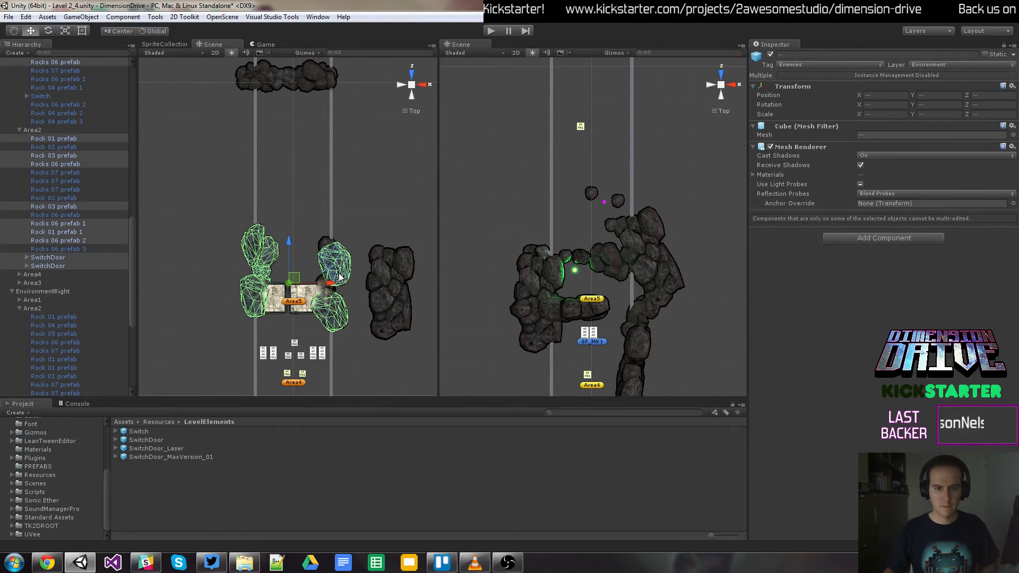
left_click(321, 285, "shift")
left_click(281, 247, "shift")
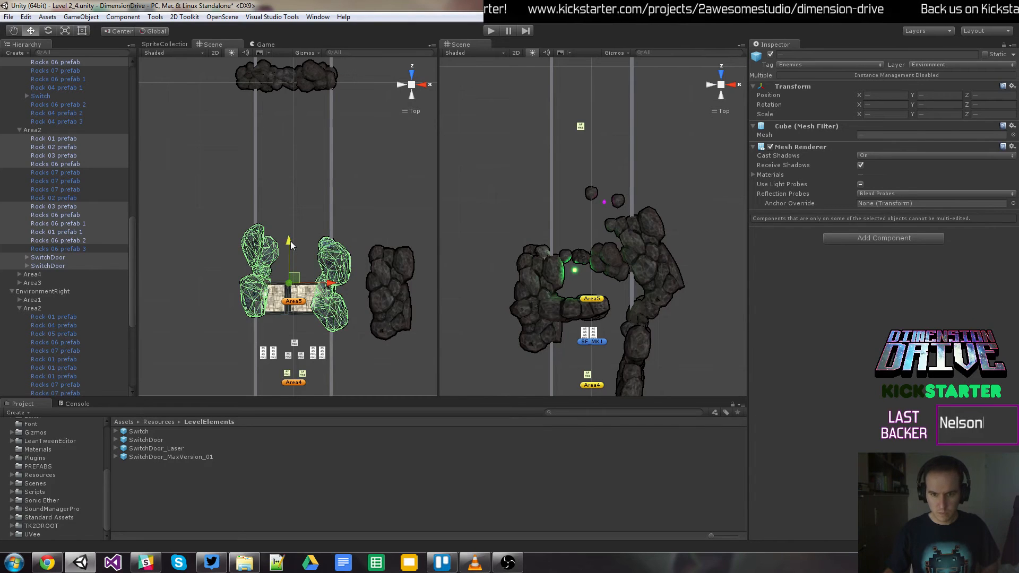
left_click_drag(291, 241, 291, 231)
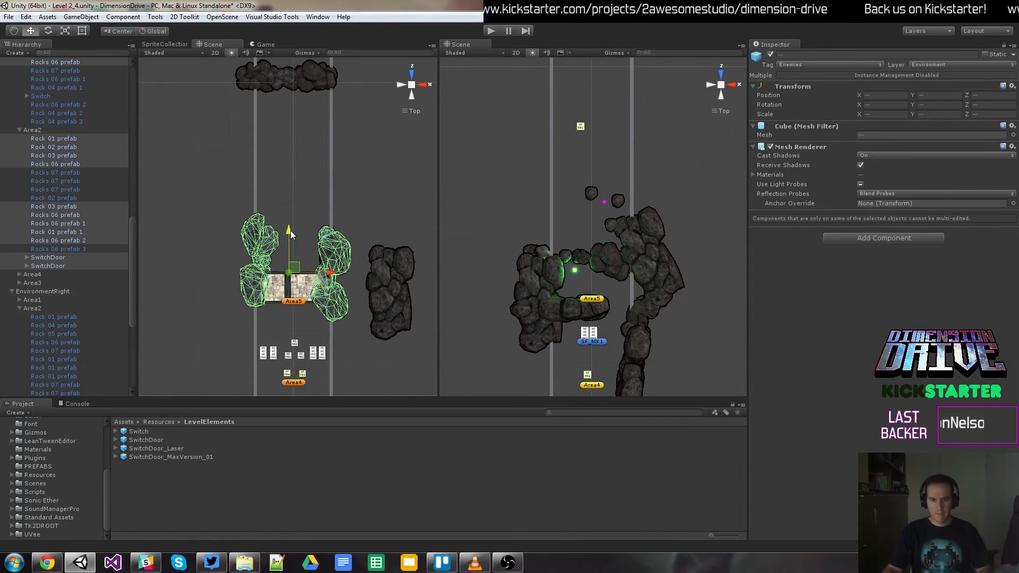
left_click_drag(291, 230, 292, 225)
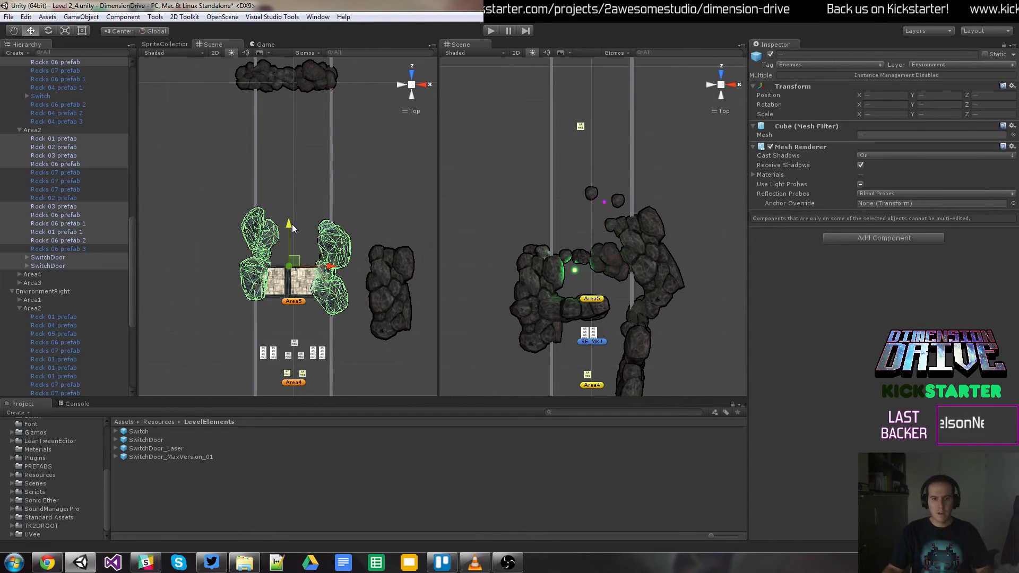
Step: Play-test the level from its current camera start, shooting enemies and switching the ship between lanes, and end the test
left_click(491, 32)
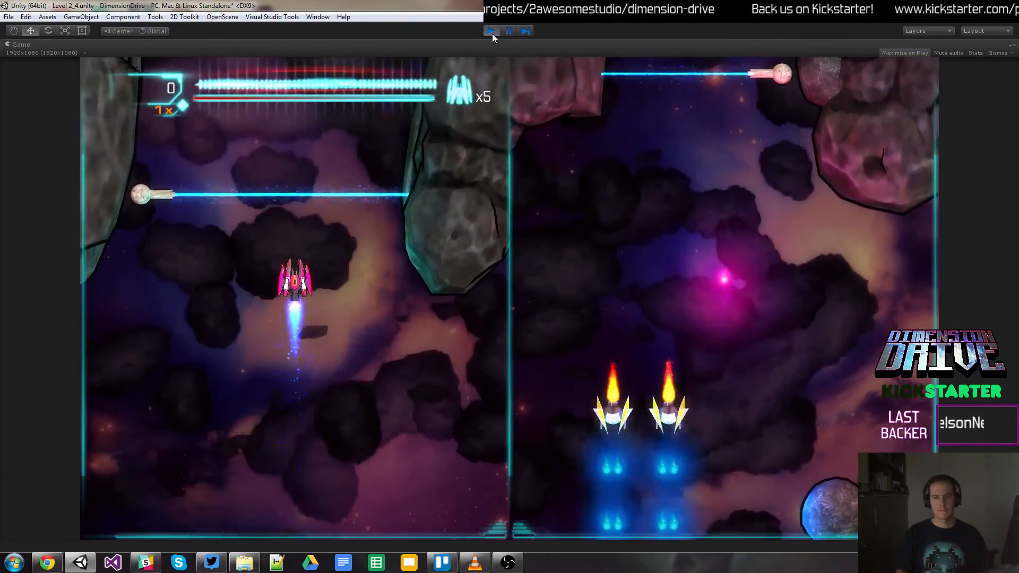
key("space")
key("Up")
key("Left")
key("space")
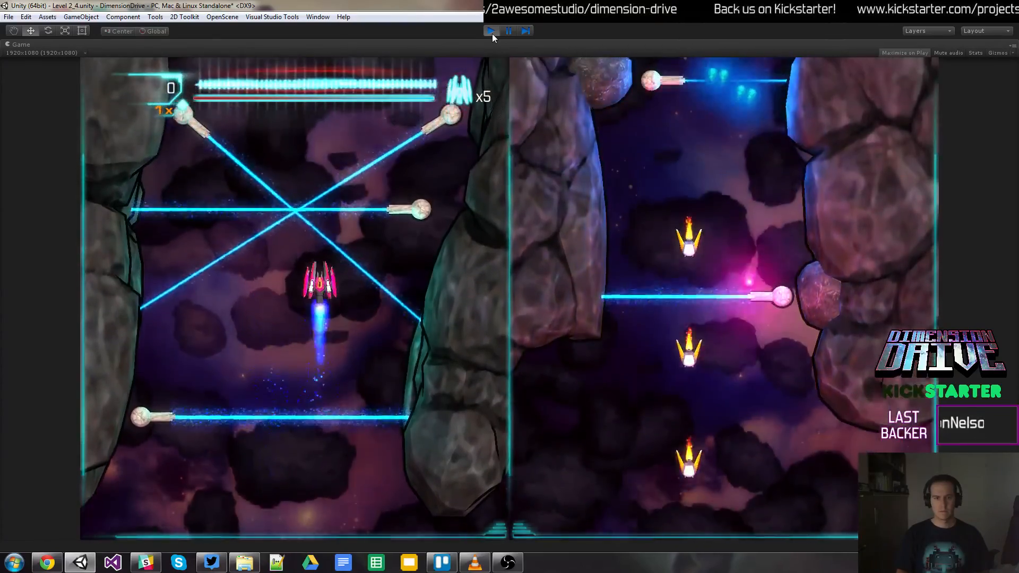
key("space")
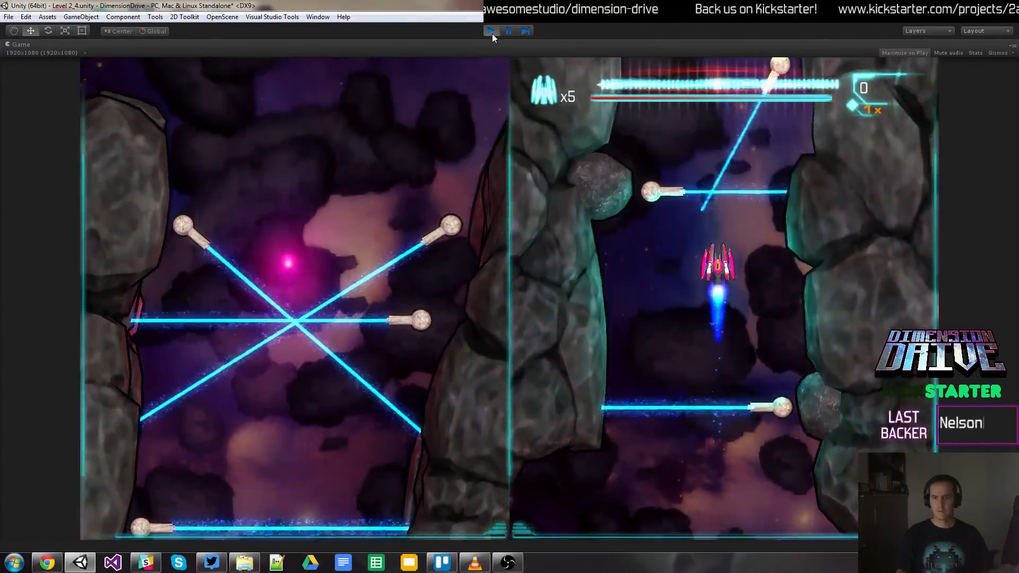
key("space")
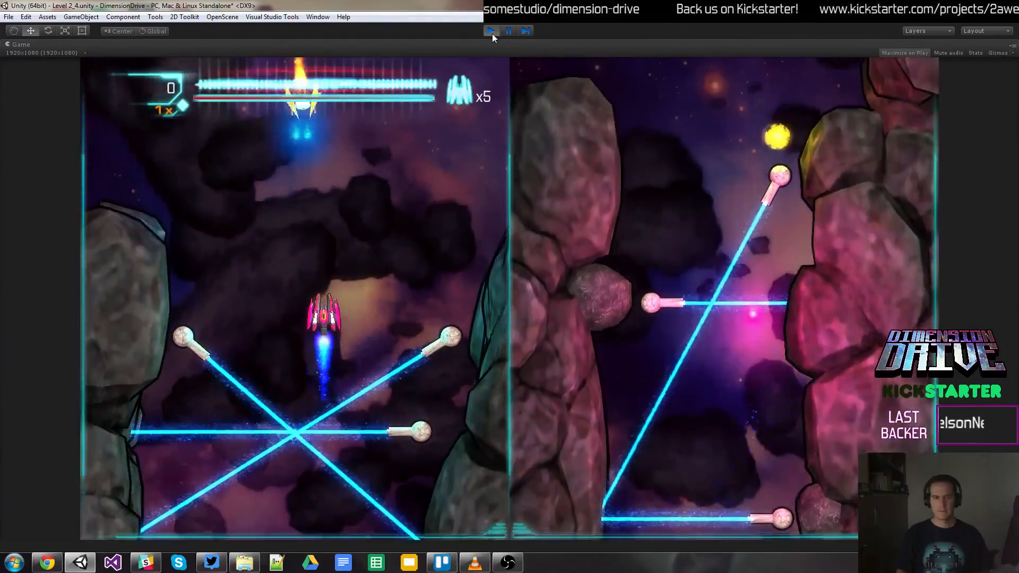
key("space")
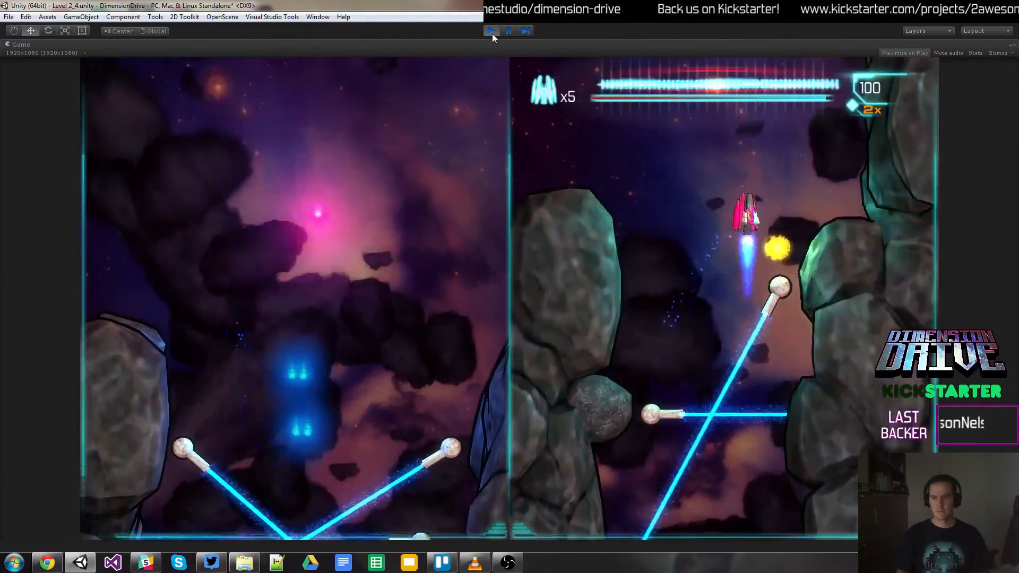
key("space")
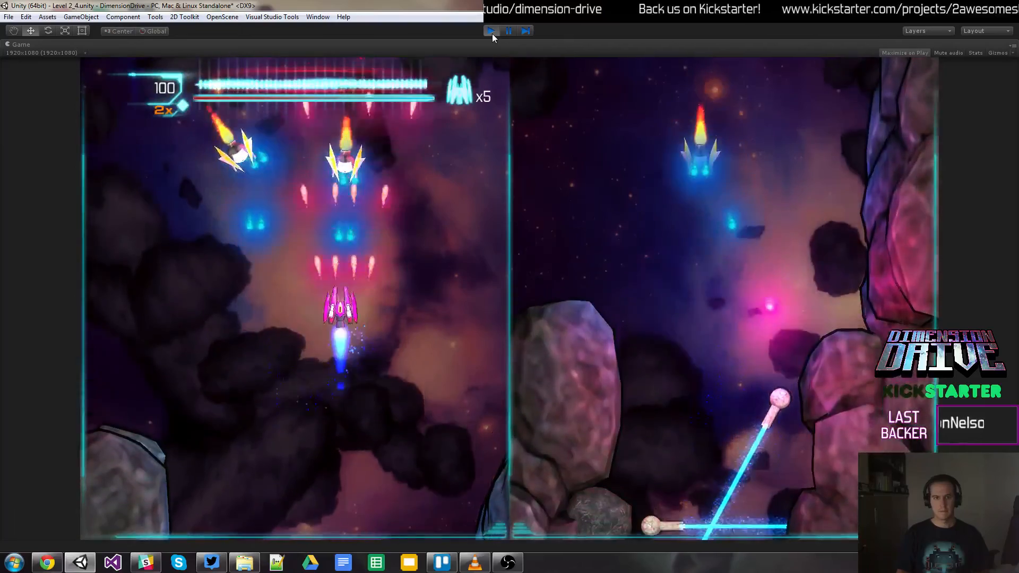
key("space")
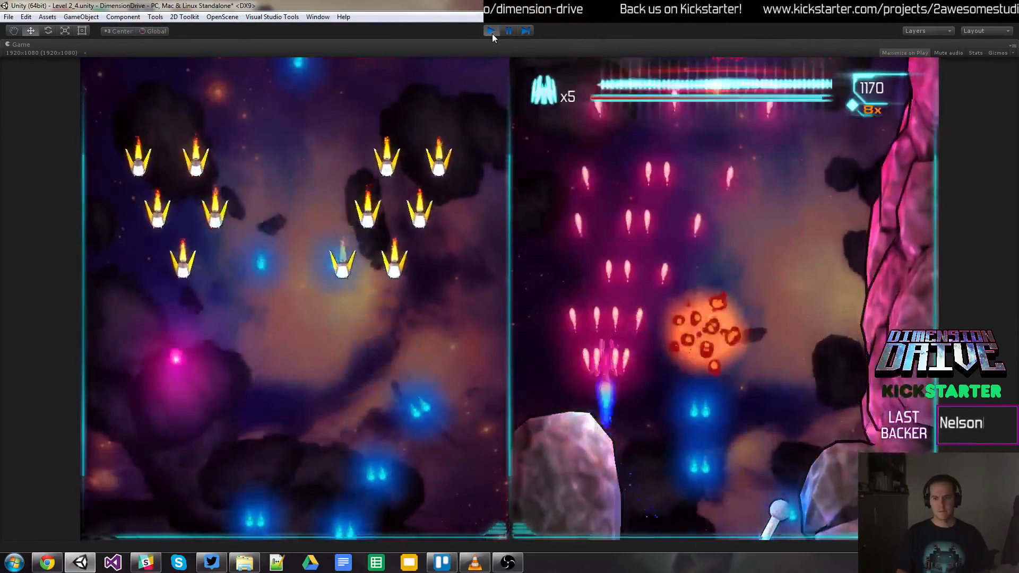
key("space")
key("space")
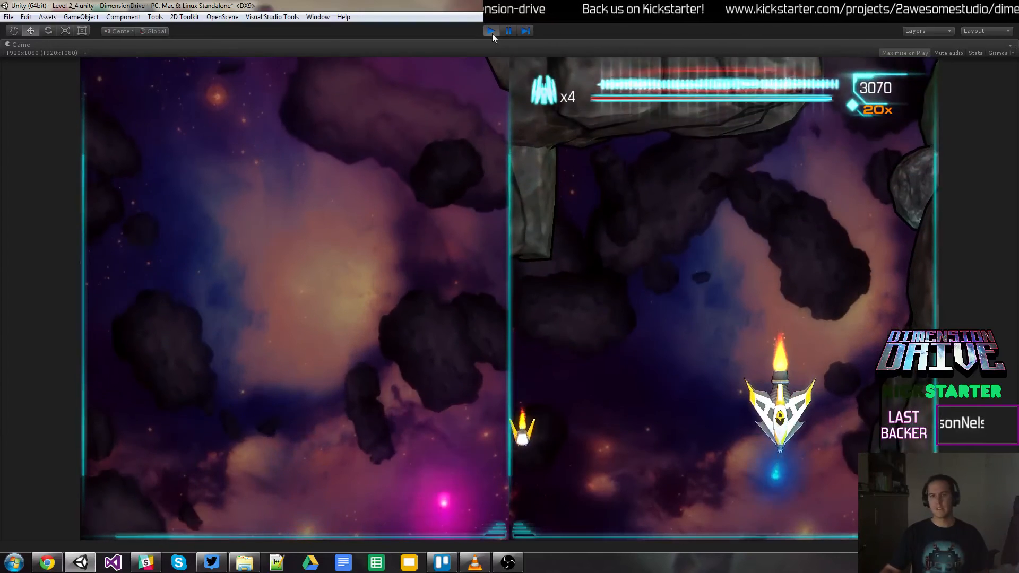
left_click(491, 31)
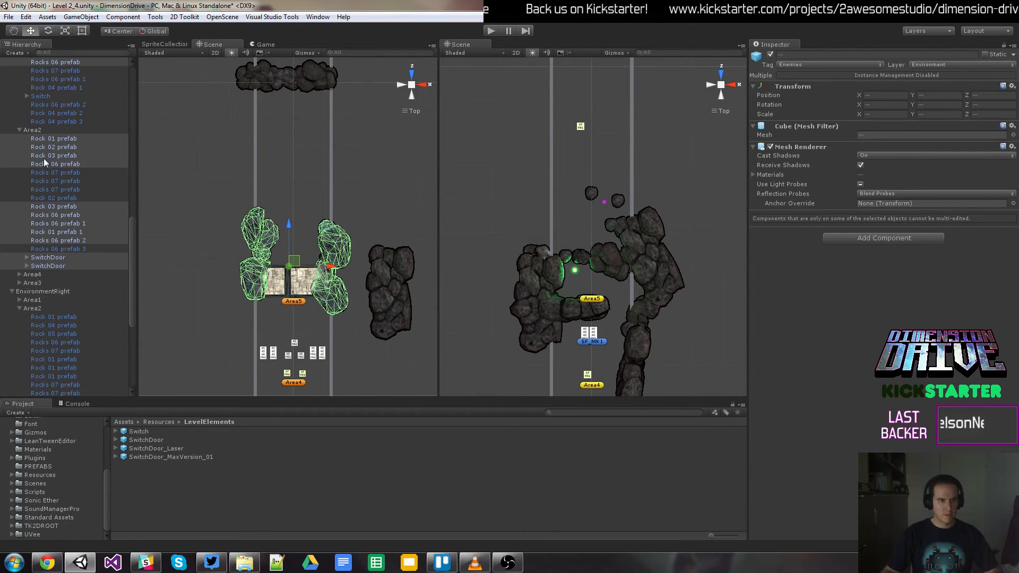
Step: Set the Z position of LeftSideEnemiesCam and RightSideEnemiesCam together to 990.63, near the Area4 markers
left_click(19, 129)
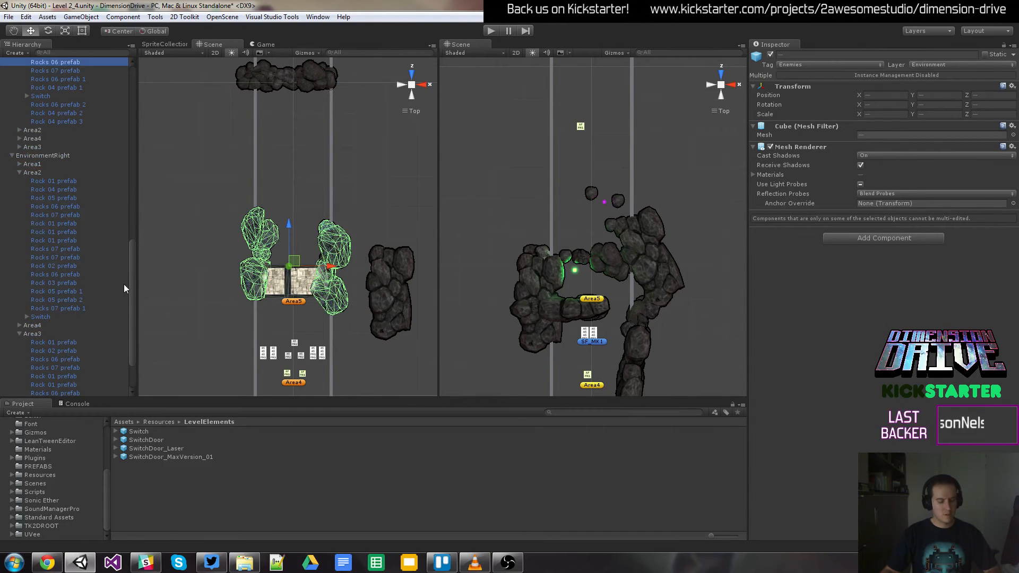
left_click_drag(133, 312, 135, 126)
left_click(32, 89)
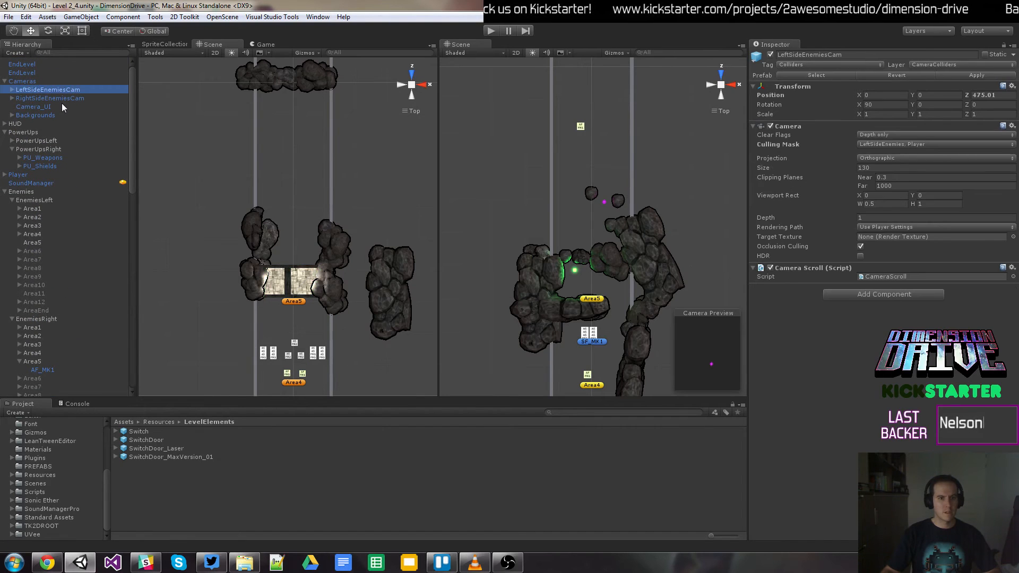
left_click(61, 97, "shift")
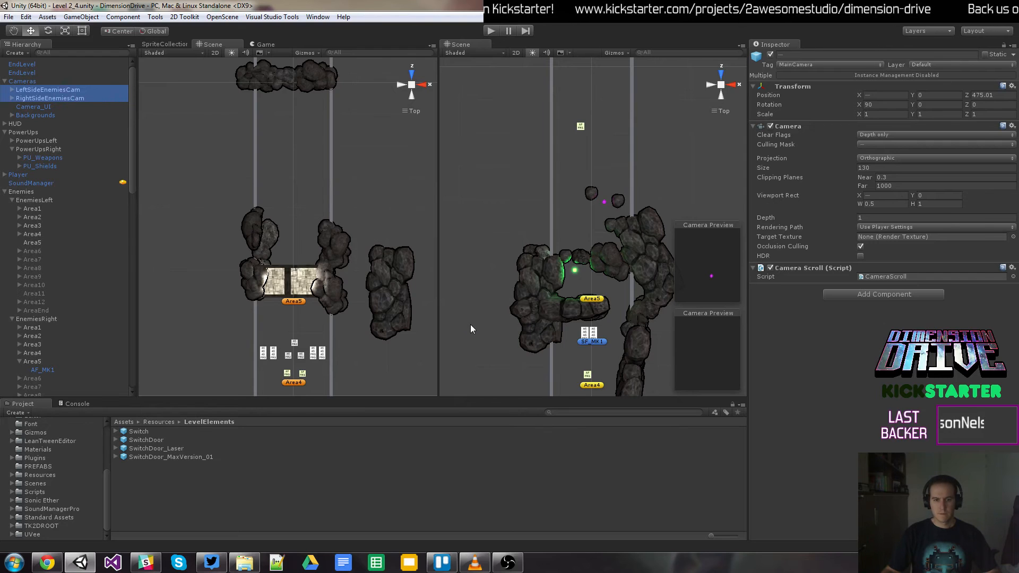
key("q")
left_click_drag(349, 371, 340, 137)
left_click_drag(559, 343, 550, 114)
key("w")
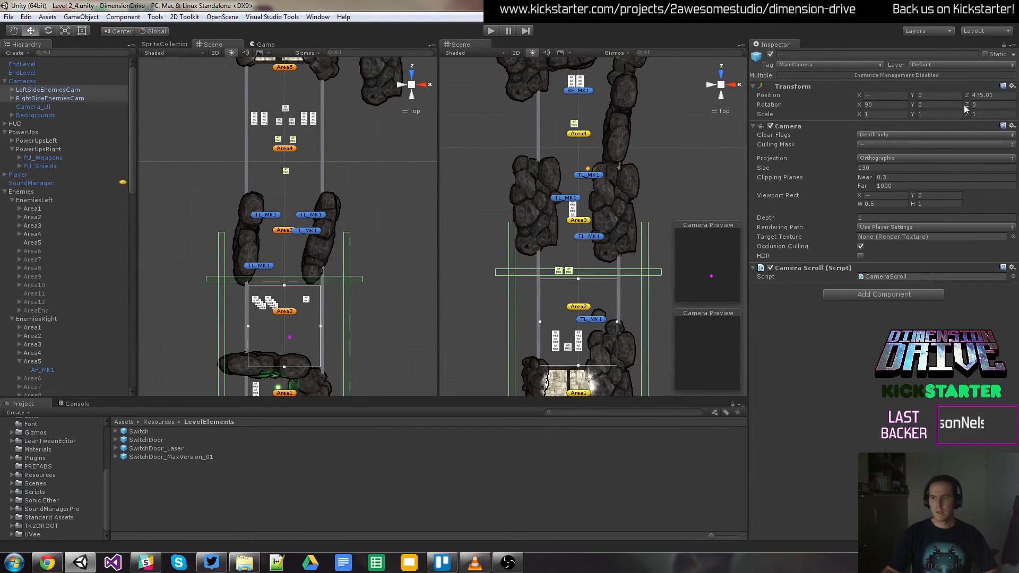
left_click_drag(967, 95, 114, 514)
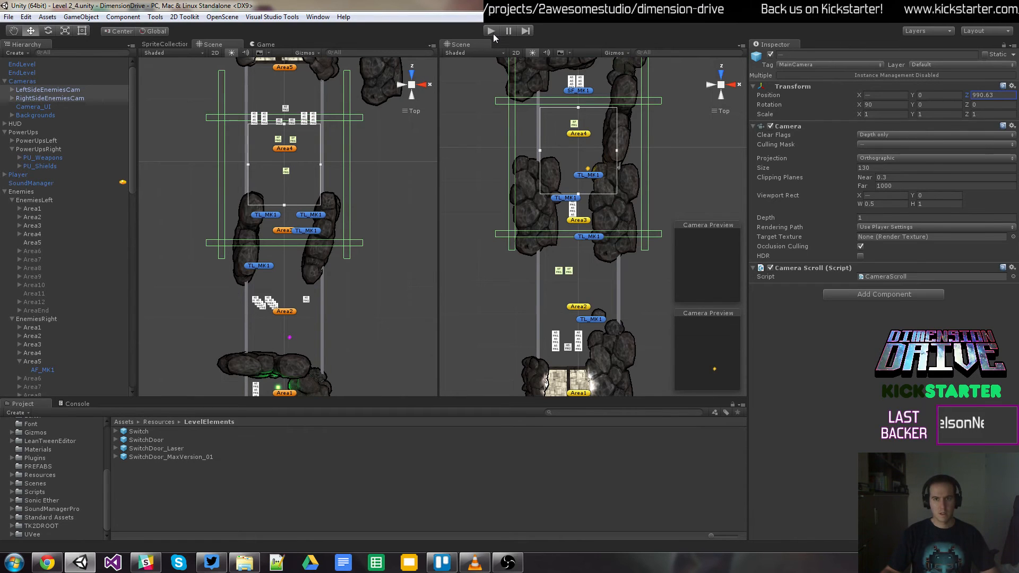
Step: Play-test the level from the advanced camera start past the Area5 rocks, end the test and deselect the cameras
left_click(493, 34)
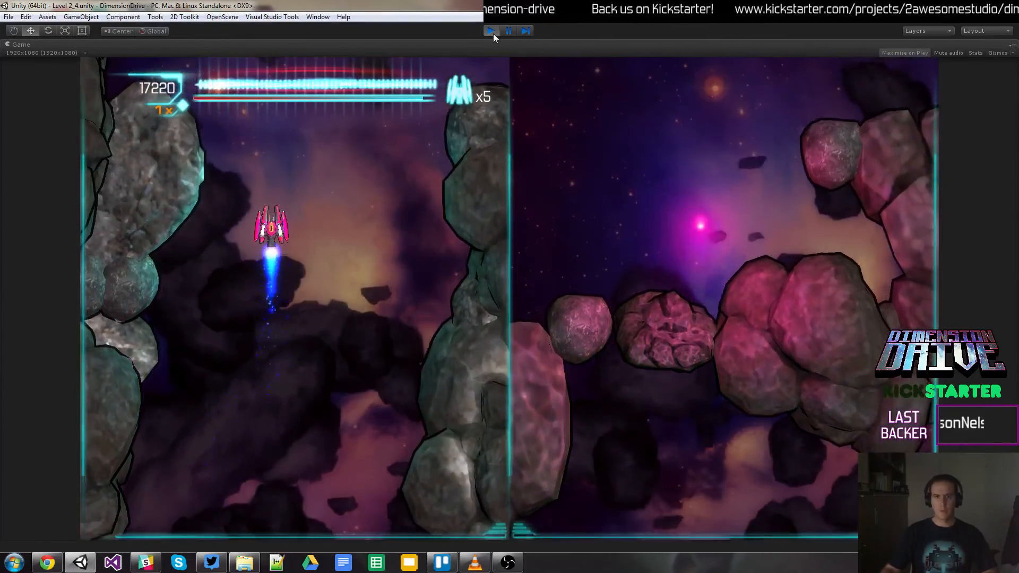
left_click(492, 31)
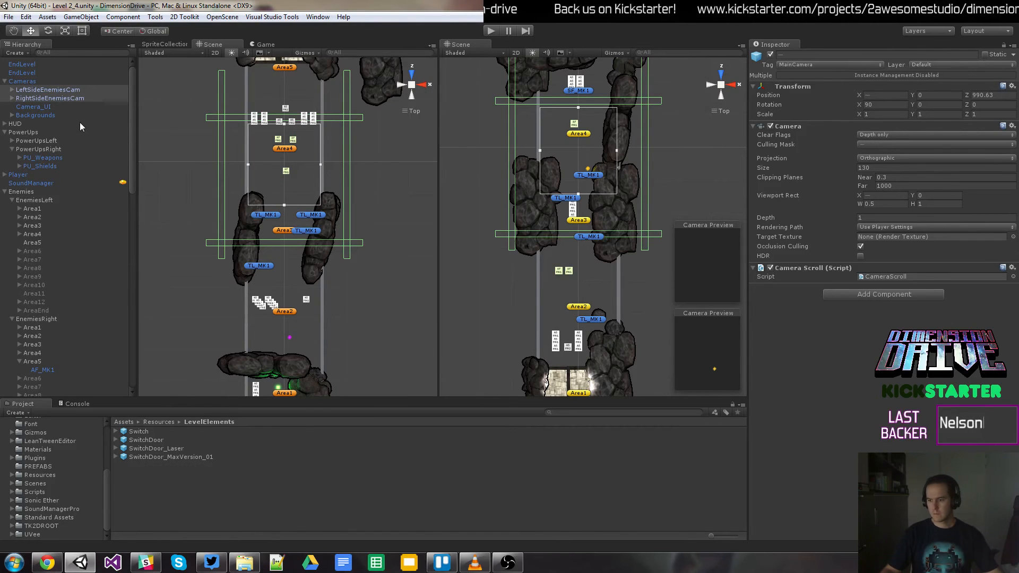
left_click(5, 81)
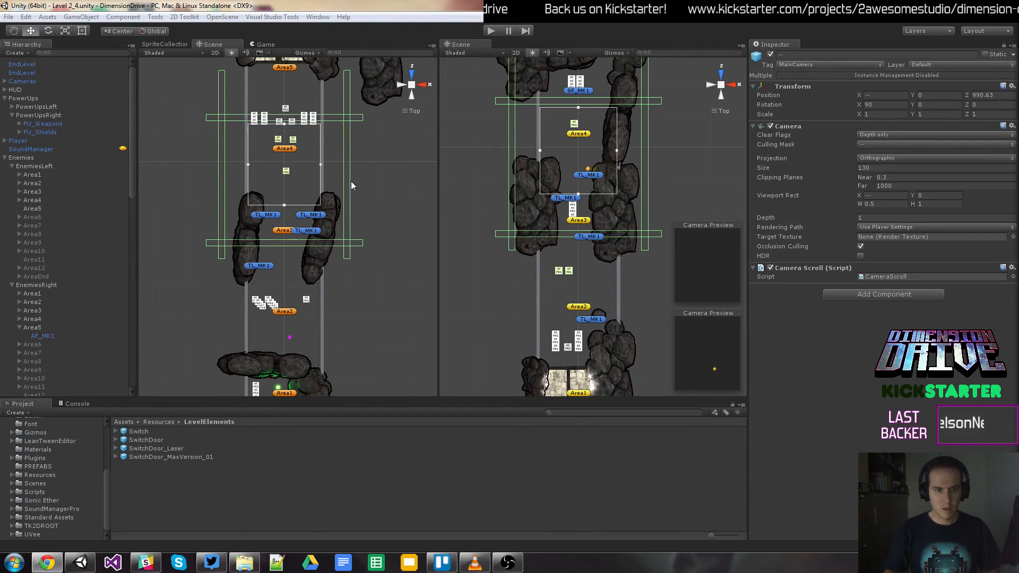
left_click(384, 165)
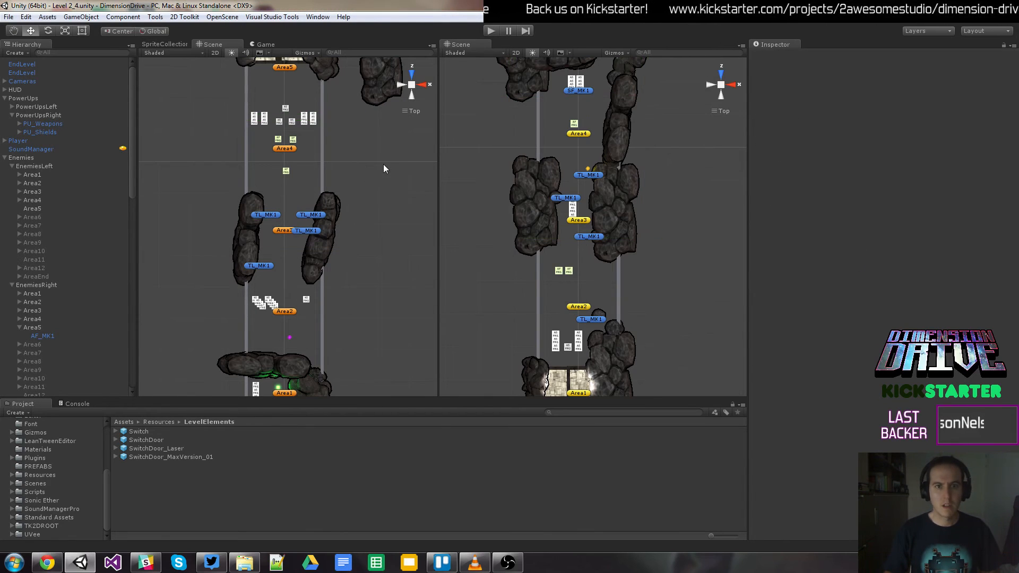
Step: Examine the left-lane doors against the right-lane Switch pocket, including the rocks just above the doors up close
left_click_drag(325, 145, 343, 282)
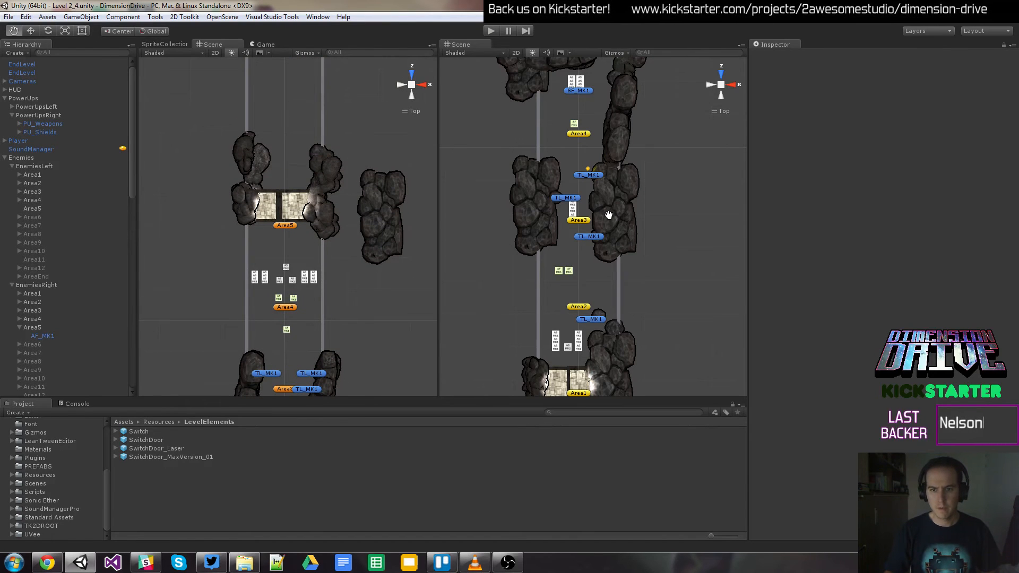
left_click_drag(609, 215, 610, 266)
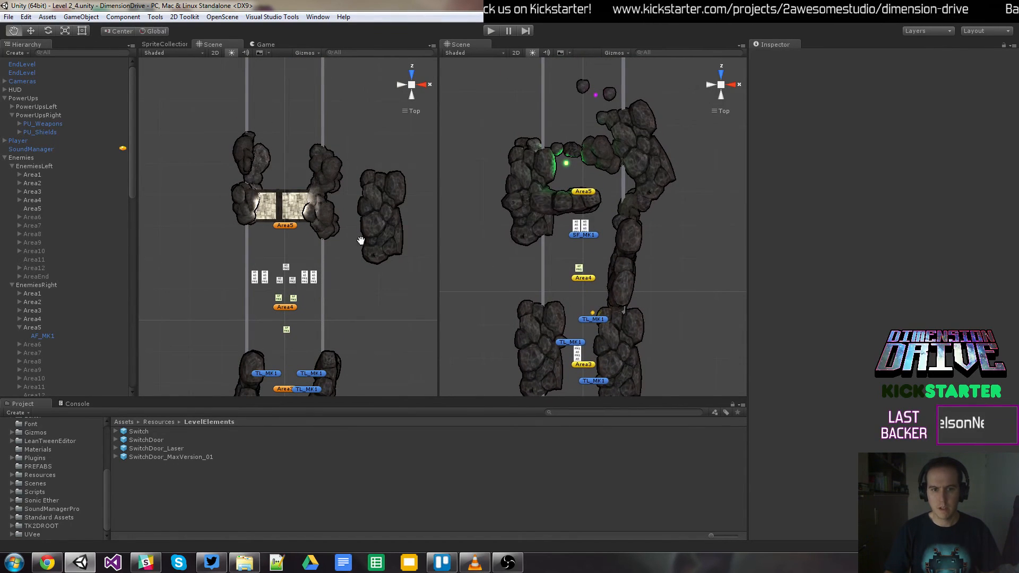
left_click_drag(361, 241, 368, 272)
left_click_drag(614, 219, 616, 249)
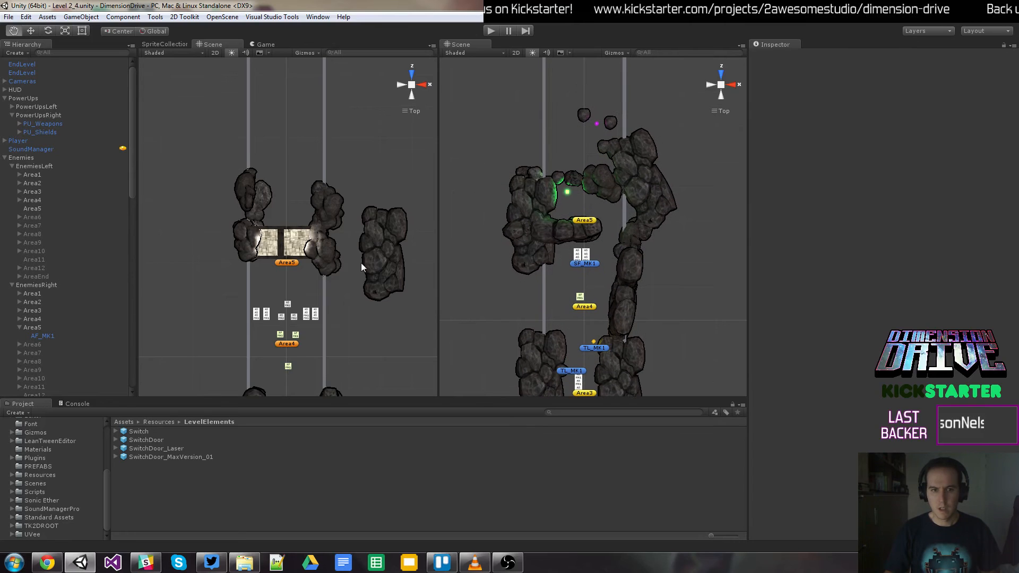
left_click_drag(361, 263, 364, 284)
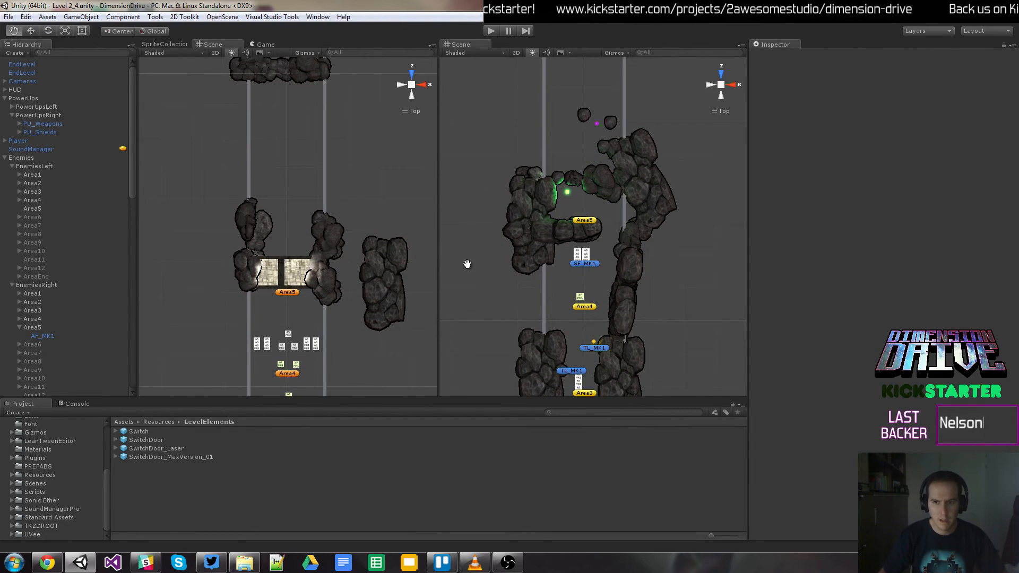
left_click_drag(499, 220, 502, 282)
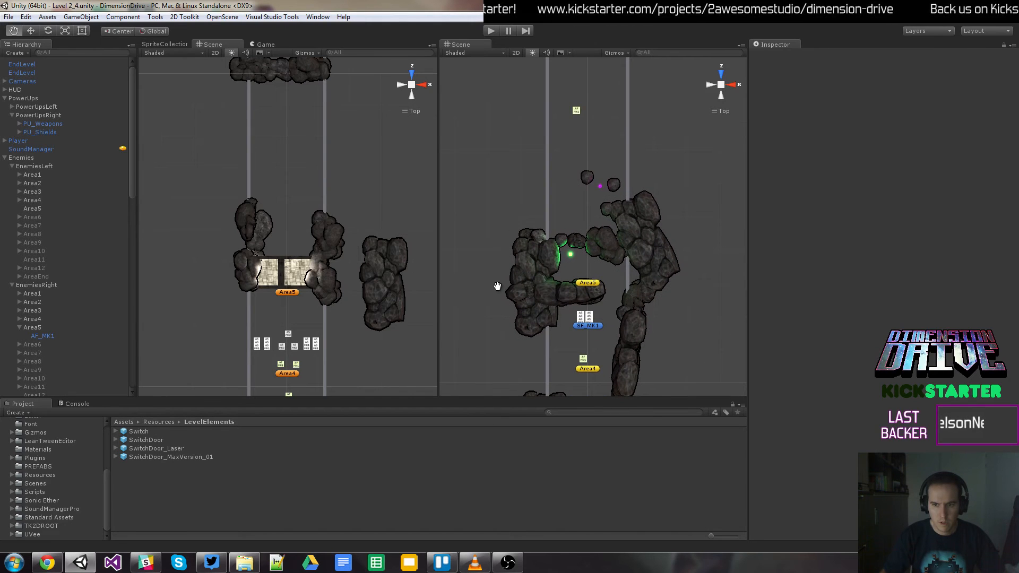
left_click_drag(282, 275, 284, 300)
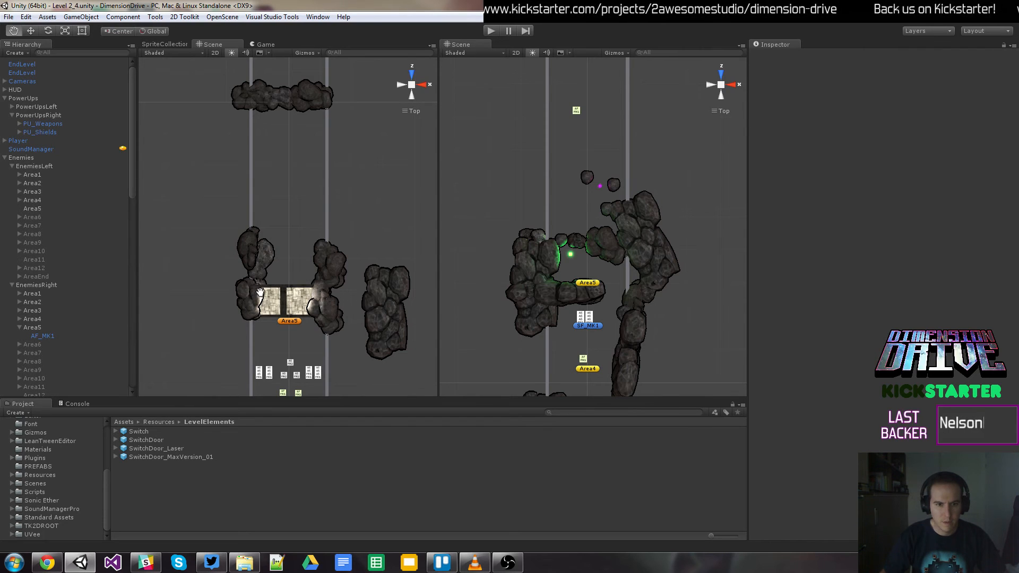
scroll(260, 292, "up", 6)
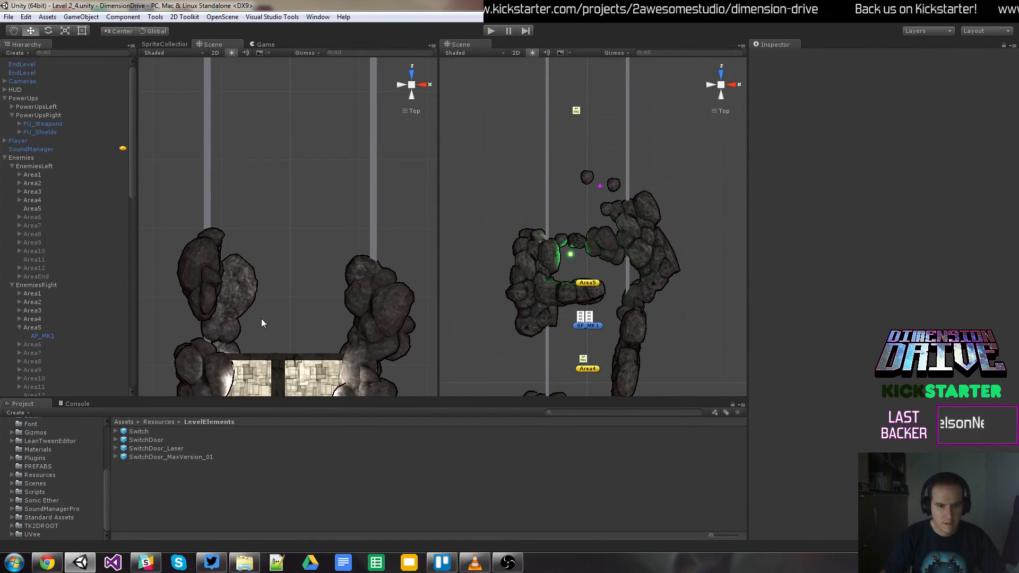
Step: Shift the rock above the left-lane doors, beside the left wall, to X -95 and raise it to Y 25.6
left_click(240, 303)
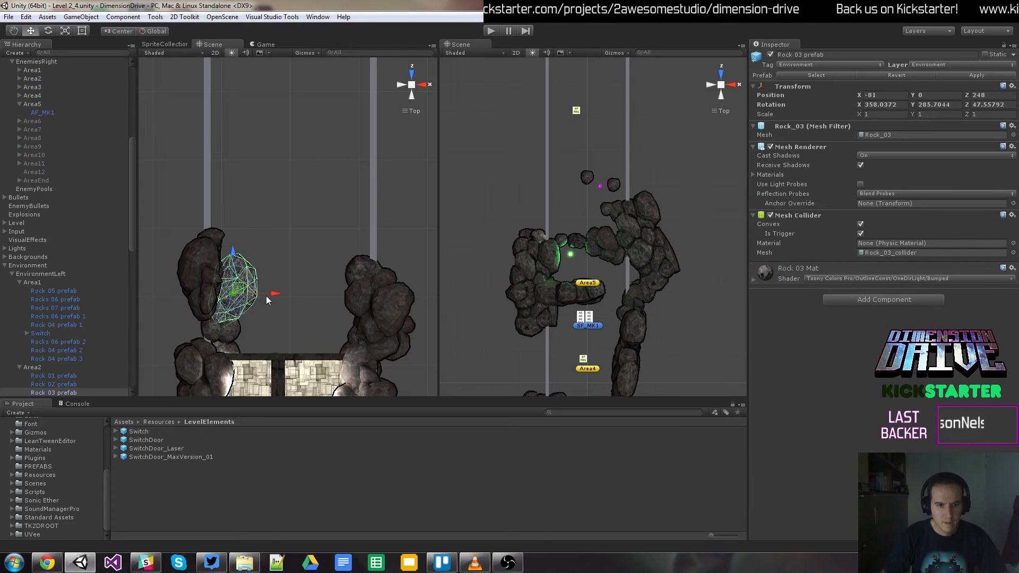
left_click_drag(266, 295, 260, 296)
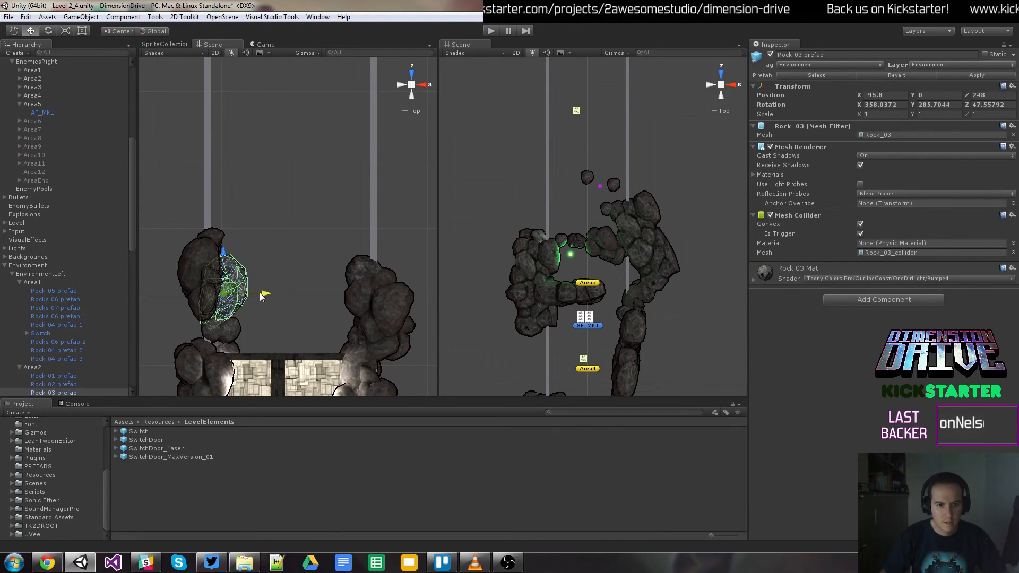
left_click(426, 84)
left_click_drag(225, 142, 224, 124)
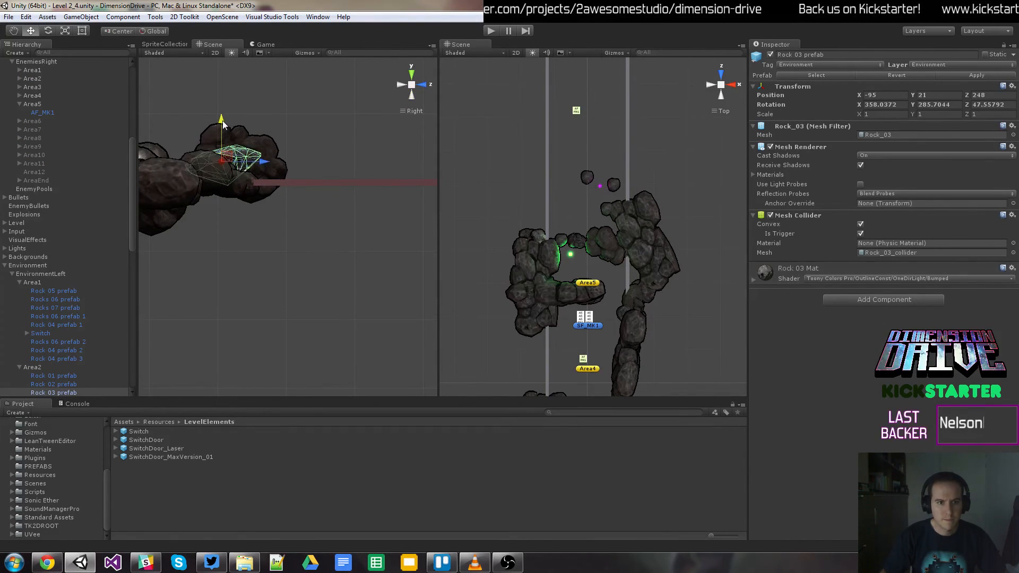
left_click(412, 73)
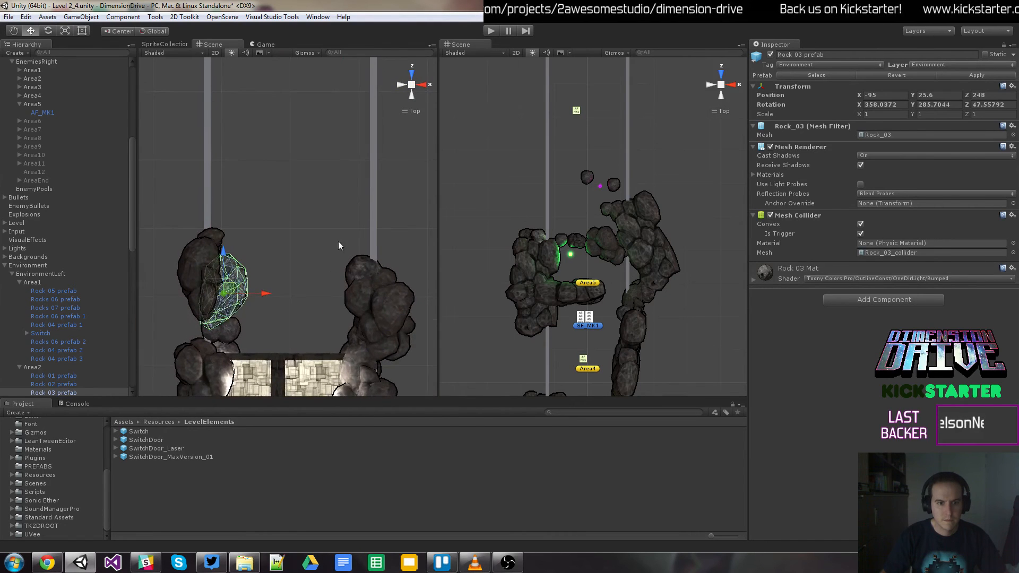
Step: Lower the same Rock 03 prefab to about Y 2.3 in the side view, return to the top view and deselect it
left_click(230, 334)
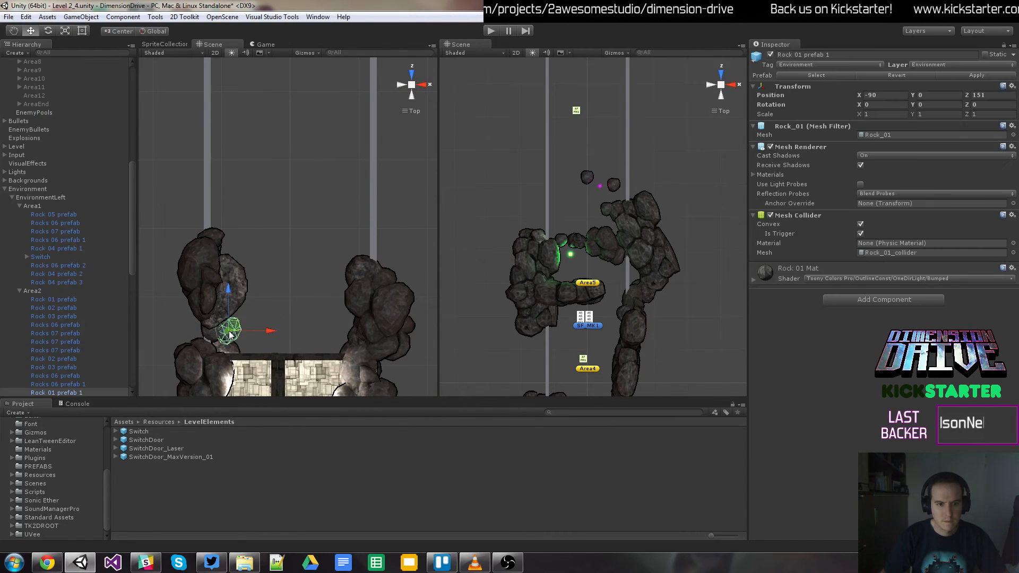
left_click(422, 84)
left_click(237, 166)
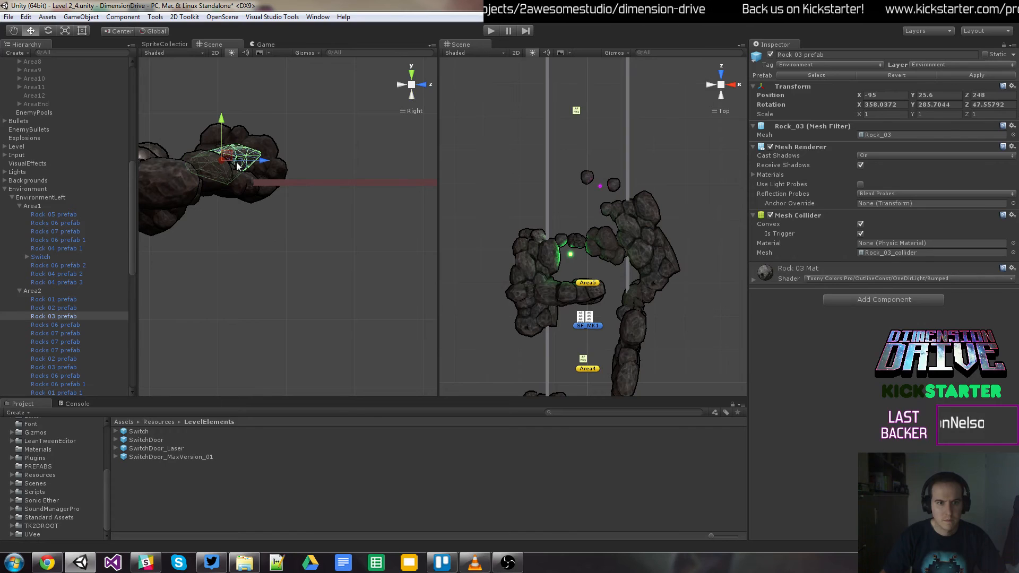
left_click_drag(225, 126, 222, 139)
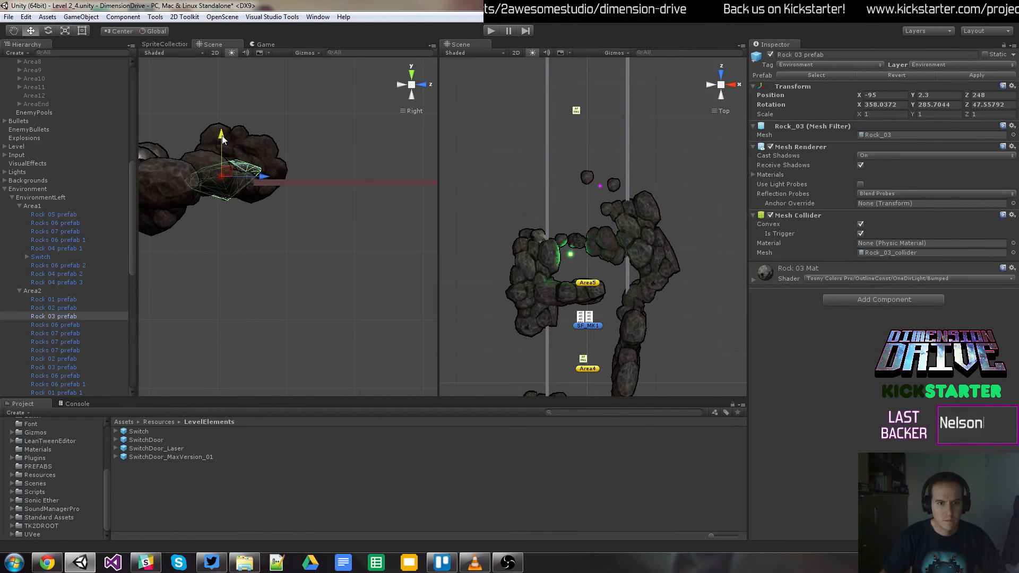
left_click(412, 73)
left_click(296, 300)
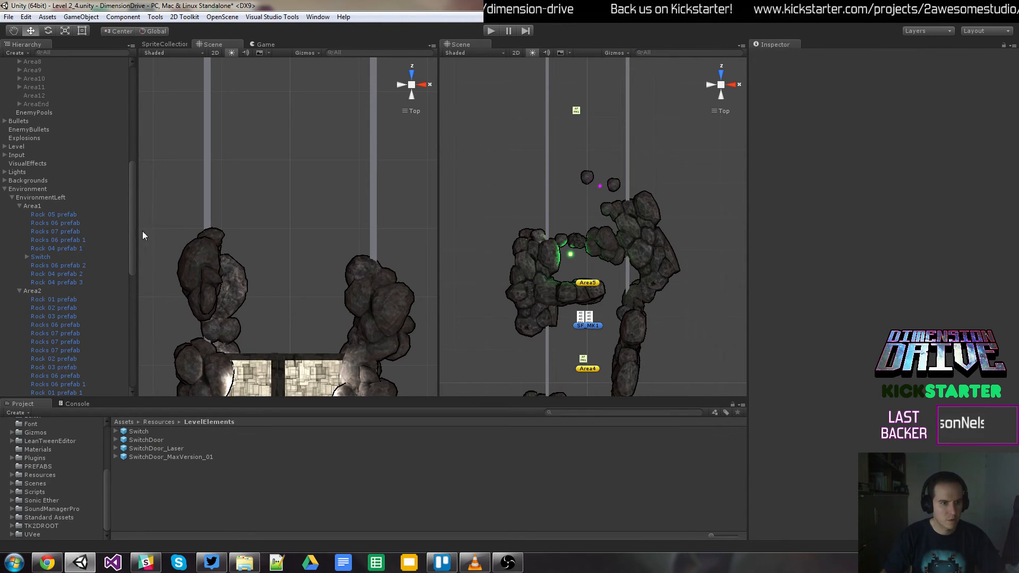
Step: Add another SwitchDoor prefab to Area2 of EnvironmentLeft and name it SwitchDoor
left_click_drag(135, 230, 126, 266)
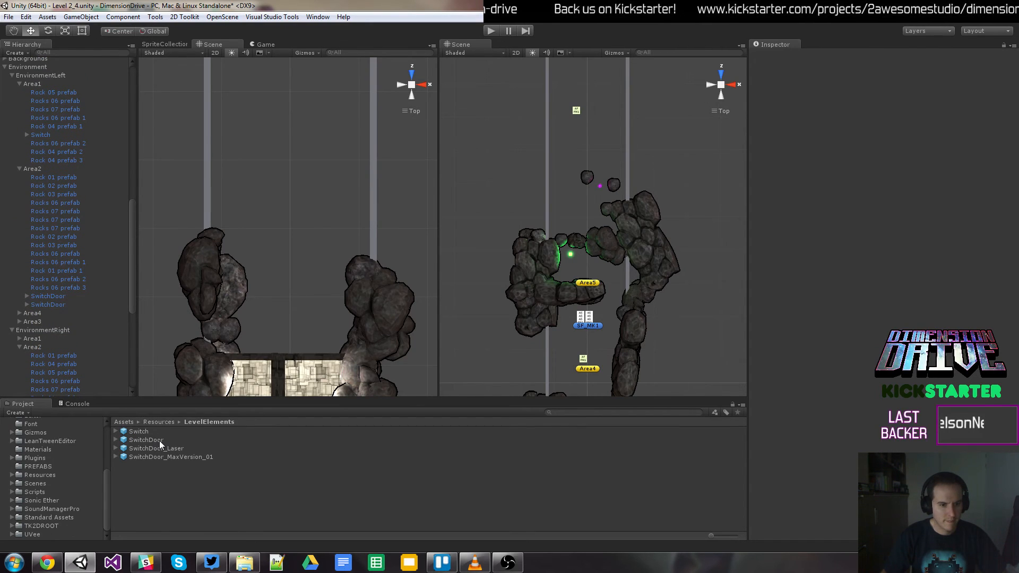
left_click_drag(160, 440, 73, 243)
left_click_drag(53, 169, 52, 167)
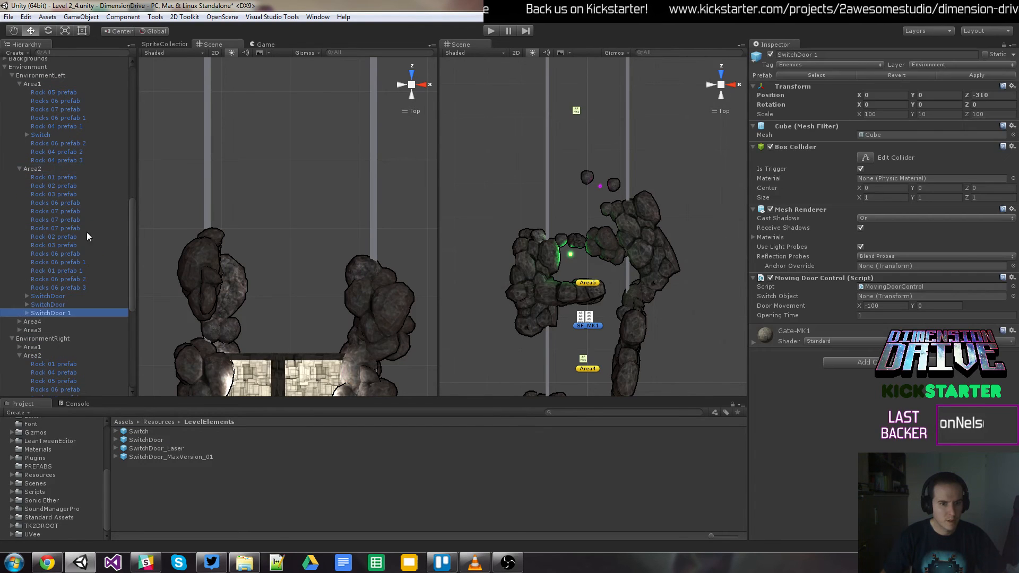
left_click(67, 313)
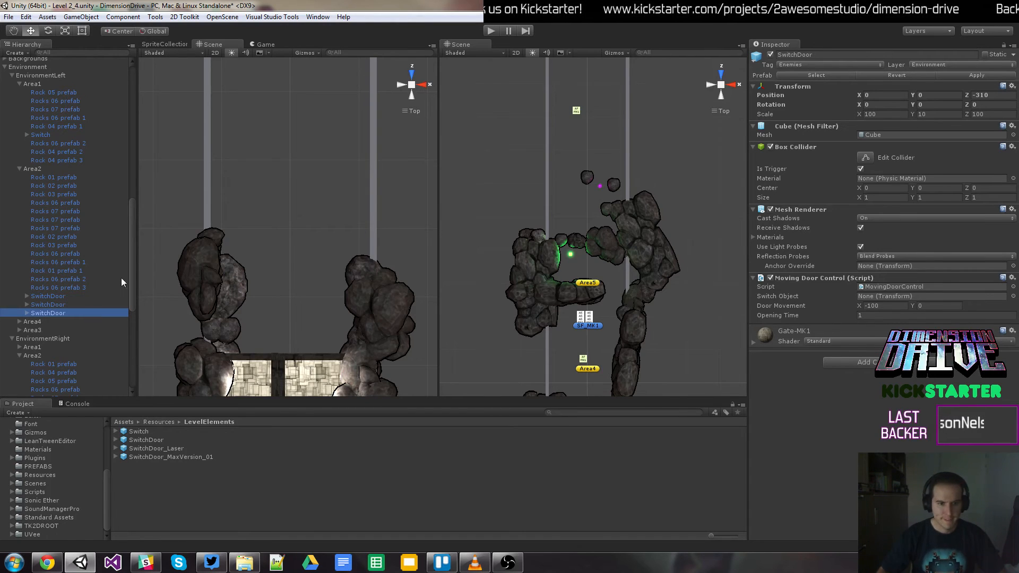
Step: Move the new SwitchDoor up the left lane past the existing door pair, to Z 312
key("f")
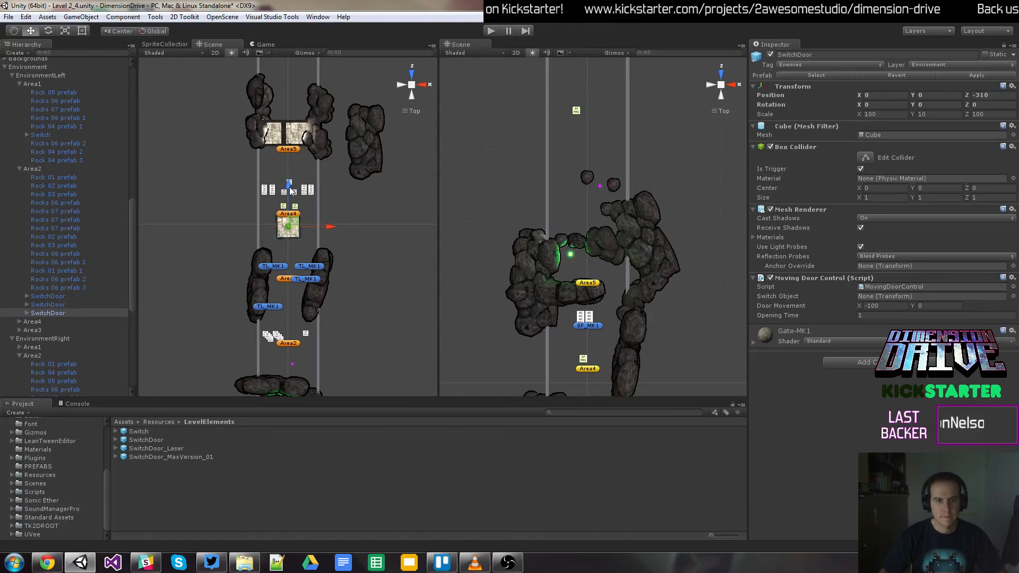
left_click_drag(291, 192, 297, 36)
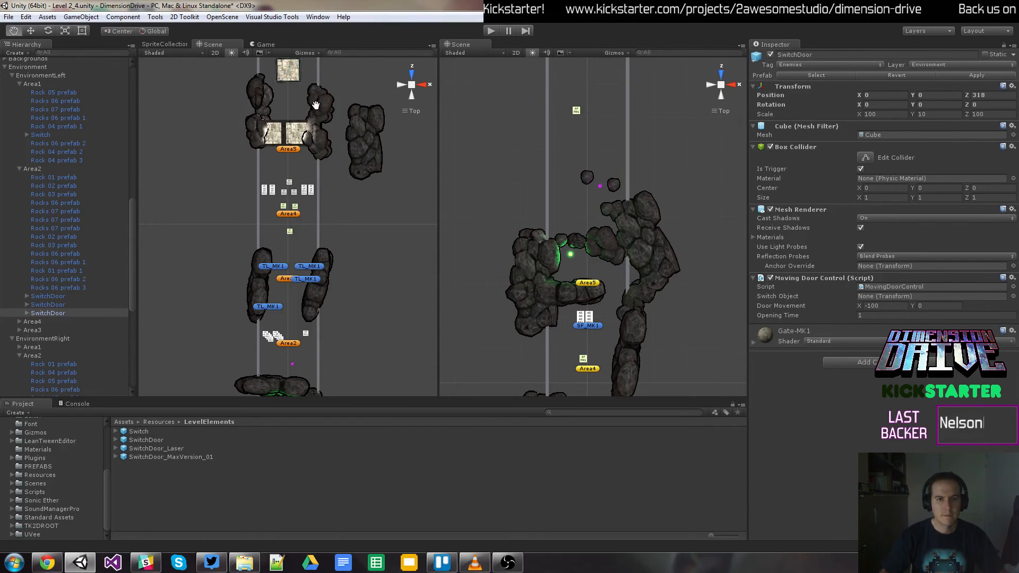
left_click_drag(315, 105, 310, 241)
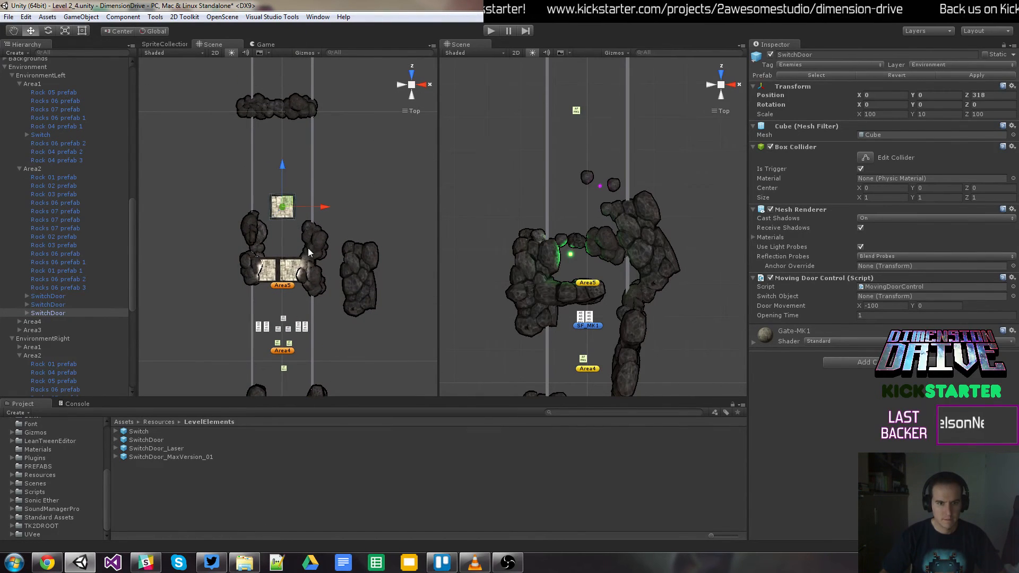
left_click_drag(282, 184, 277, 171)
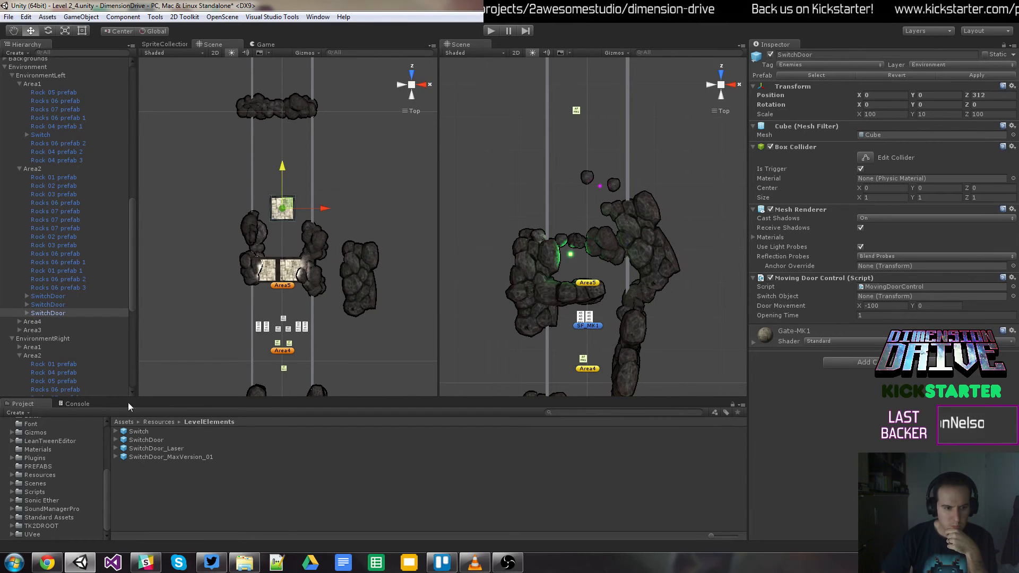
Step: Add a second Switch prefab to Area2 of EnvironmentRight, name it Switch, and place it at X -30, Z 258 above the rock pocket
scroll(110, 340, "down", 6)
scroll(110, 352, "down", 2)
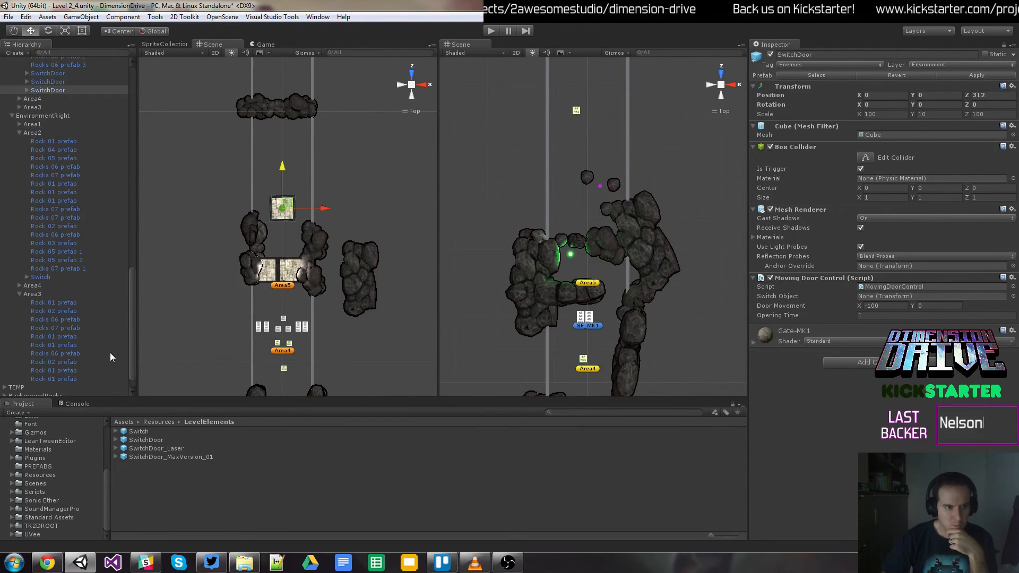
left_click_drag(144, 432, 38, 123)
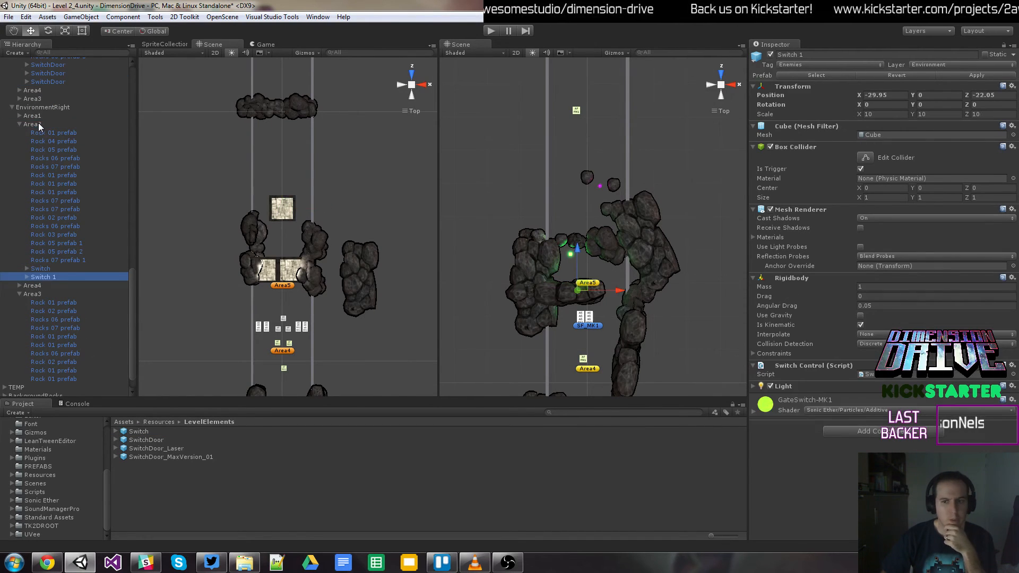
left_click(50, 276)
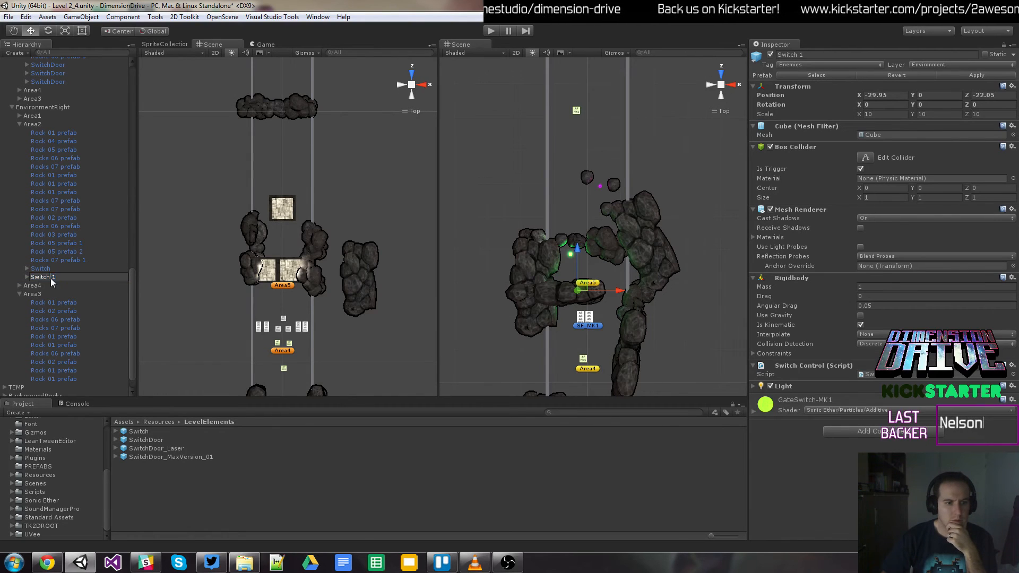
key("End")
key("BackSpace")
key("BackSpace")
key("Return")
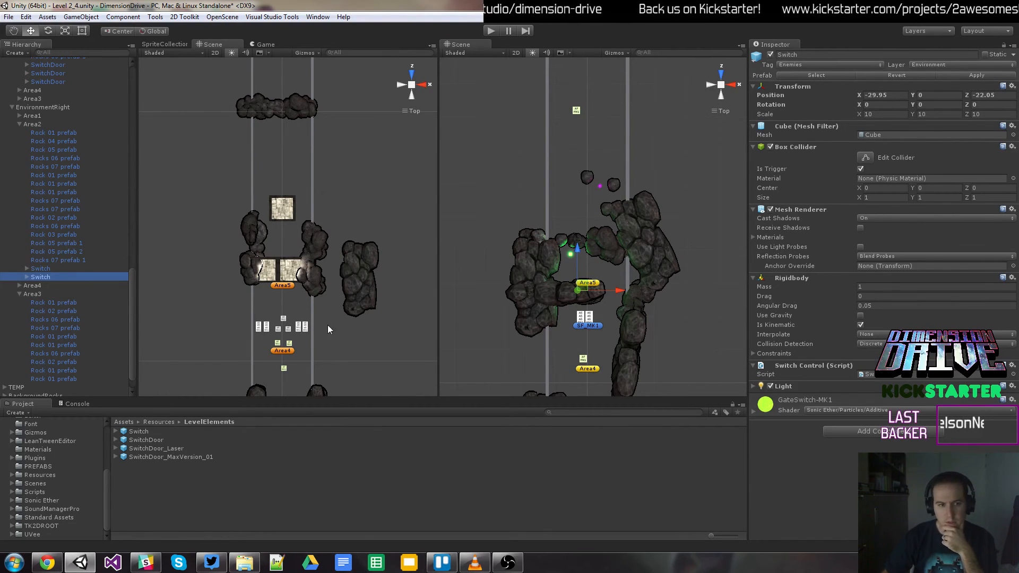
left_click_drag(578, 250, 583, 156)
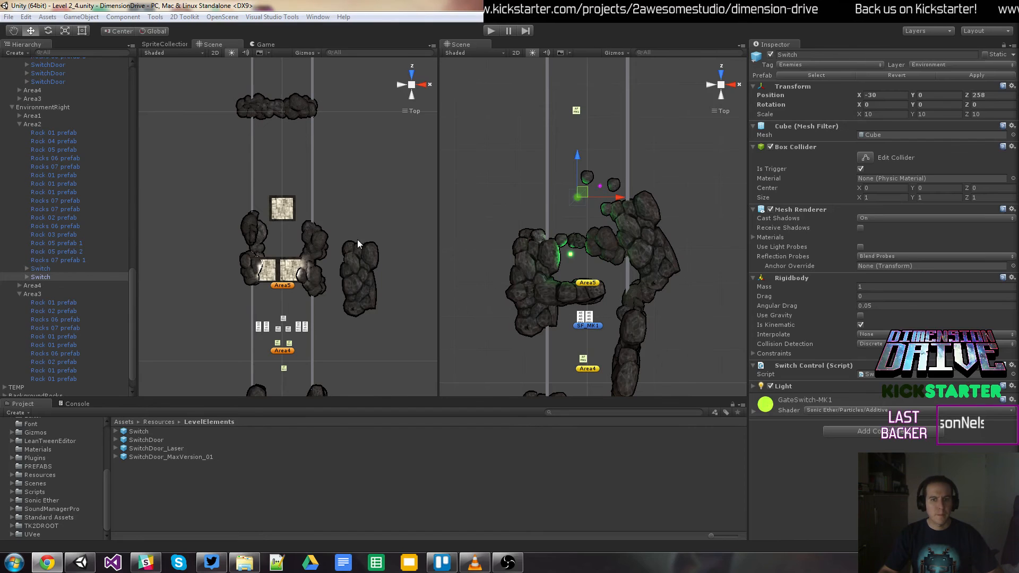
Step: Activate the Area6 enemy groups under both EnemiesRight and EnemiesLeft
left_click(281, 213)
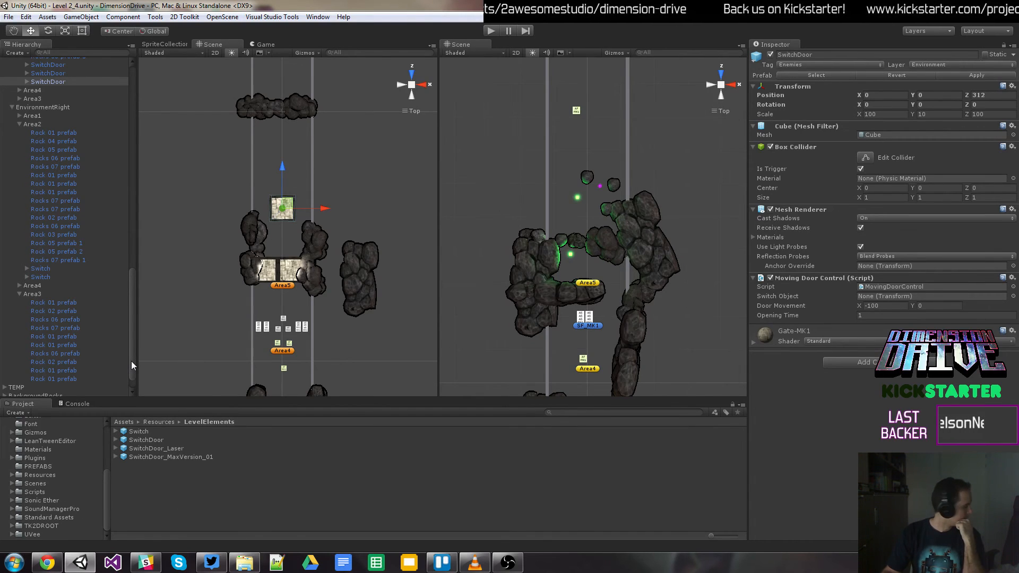
left_click_drag(132, 361, 139, 274)
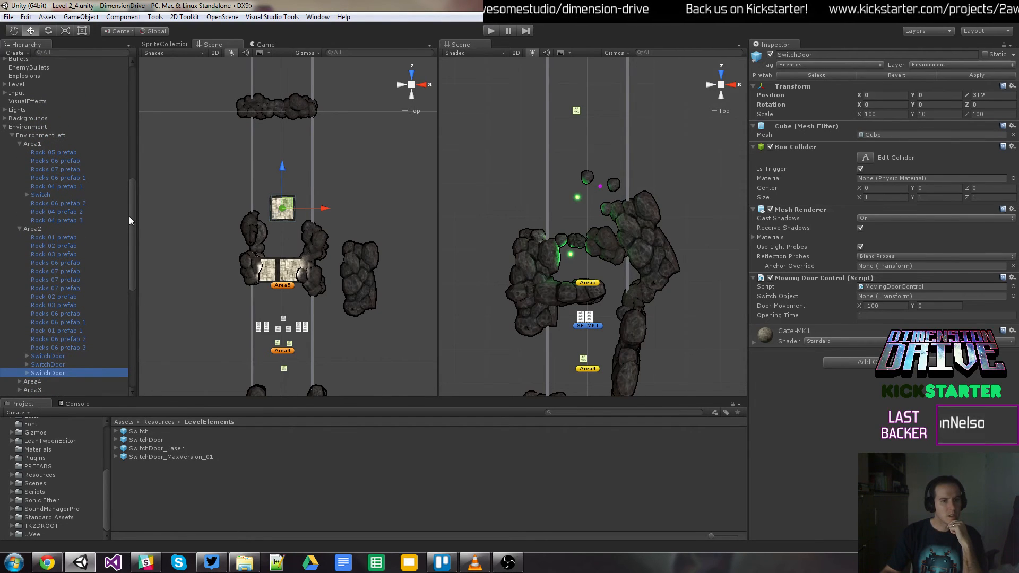
left_click_drag(132, 218, 133, 157)
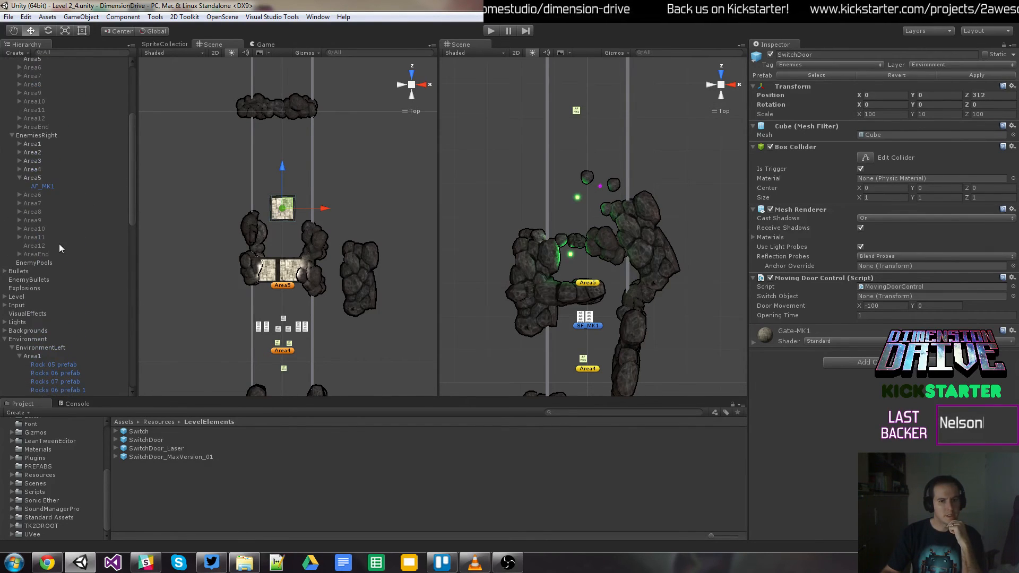
left_click(40, 196)
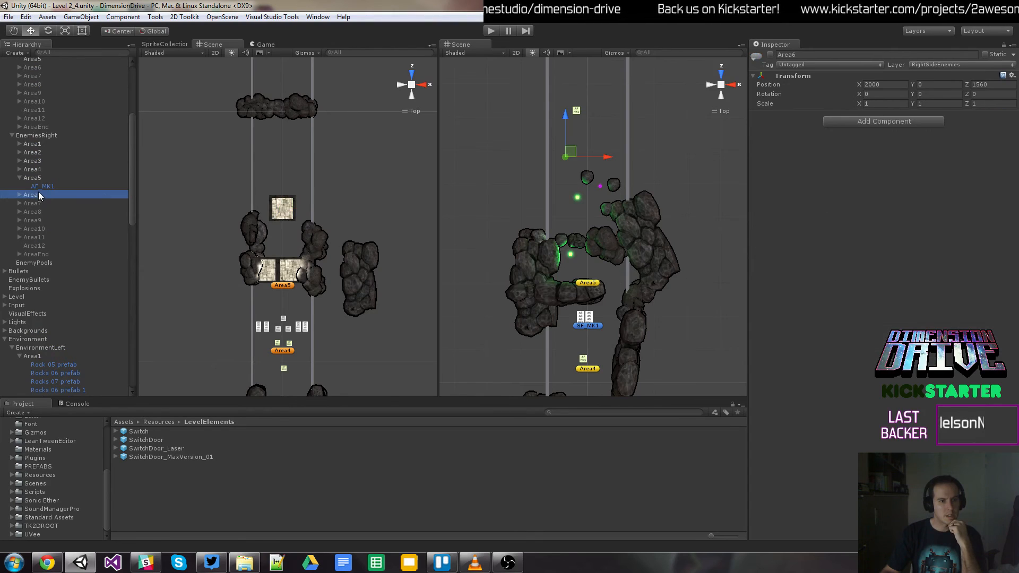
left_click(770, 55)
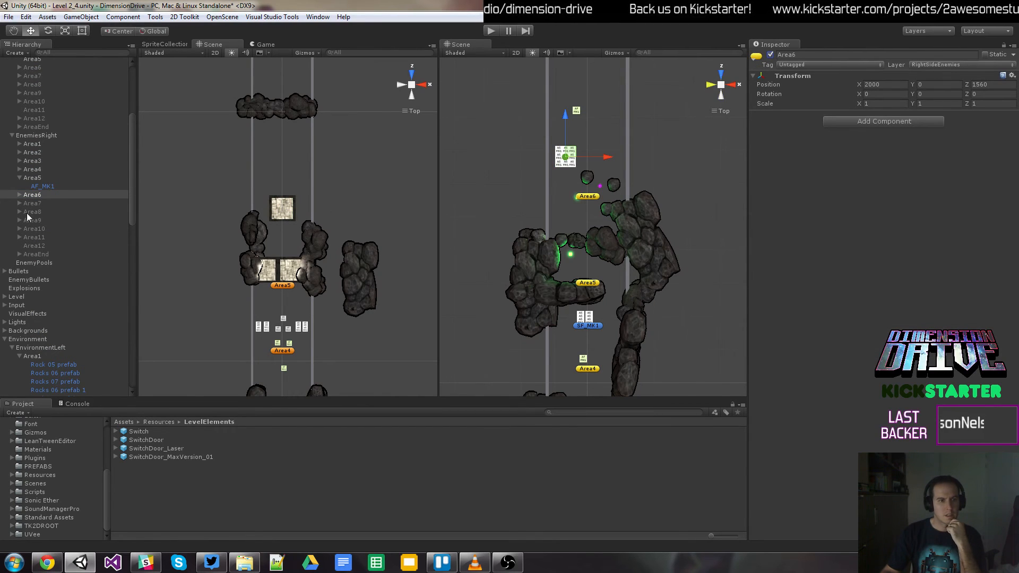
scroll(32, 186, "up", 4)
left_click(40, 163)
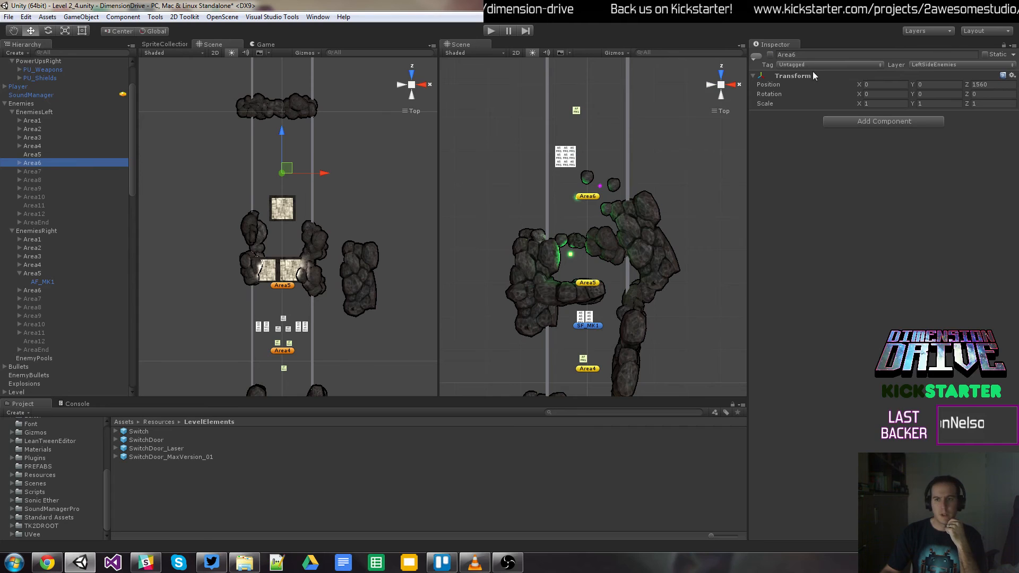
left_click(771, 54)
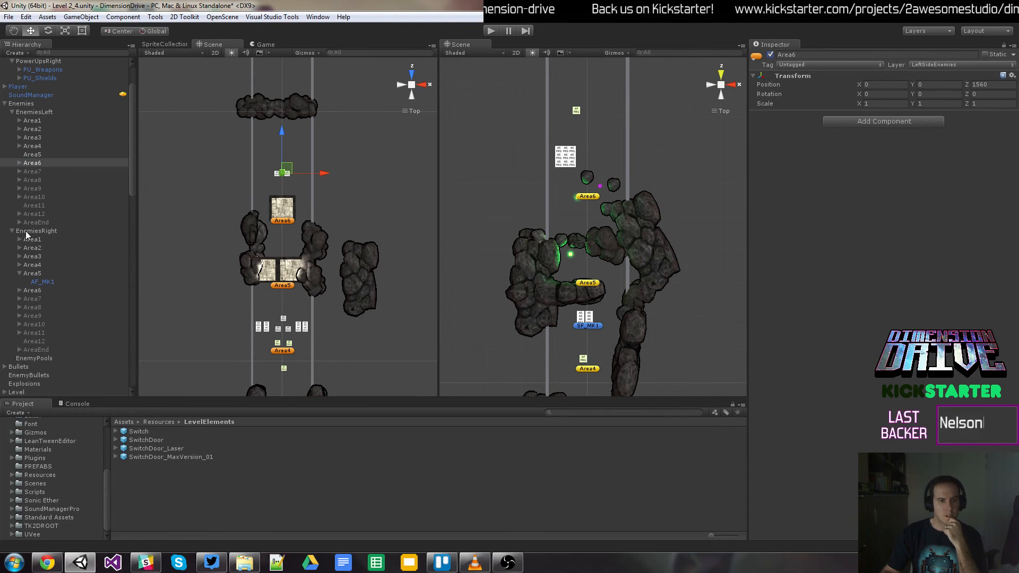
Step: Deactivate the squad and AF_MK2 in the left Area6 and all three Squad_3_AS_MK1_Hor squads in the right Area6
left_click(20, 163)
left_click(53, 172)
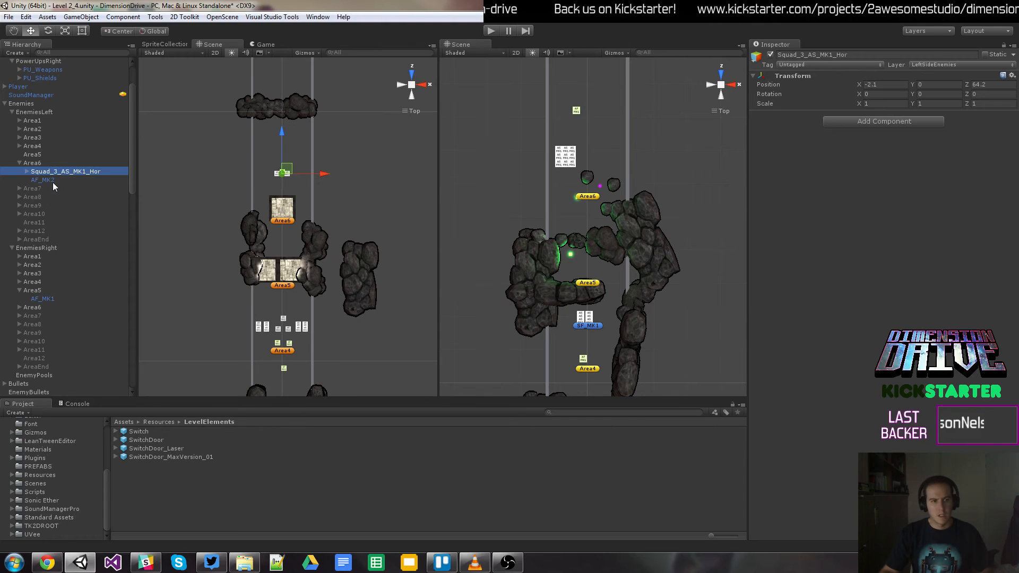
left_click(43, 180, "ctrl")
left_click(772, 55)
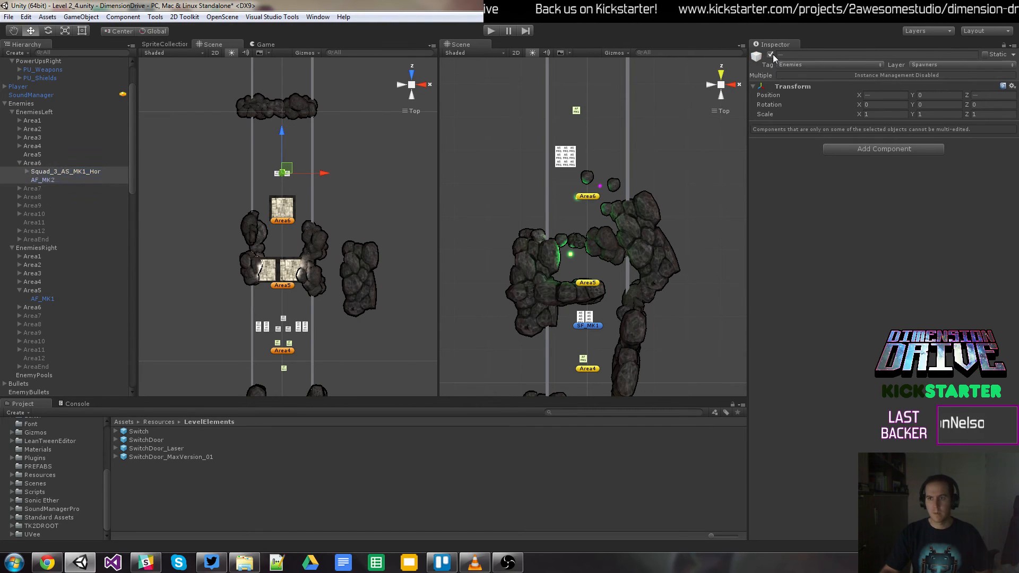
left_click(20, 307)
left_click(56, 315)
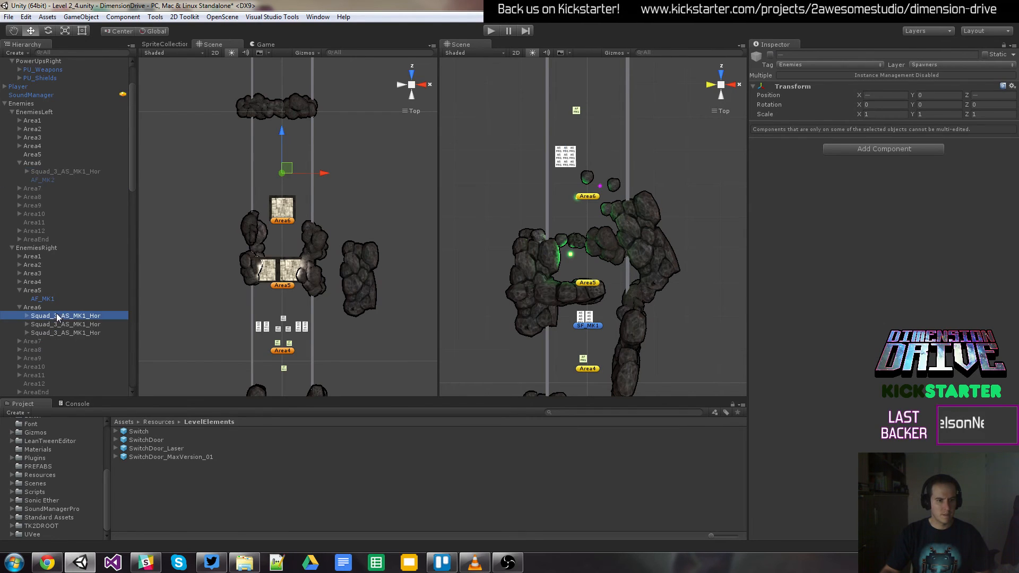
left_click(69, 333, "shift")
left_click(771, 55)
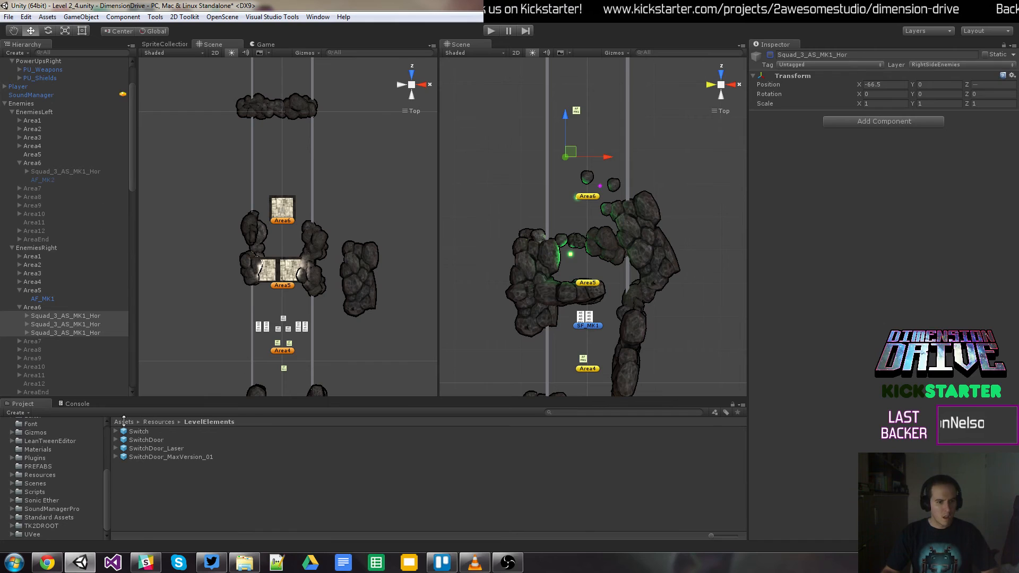
Step: Browse the project's enemy resources to the Spawner folder of the Ashajul Laser Turret
left_click(53, 484)
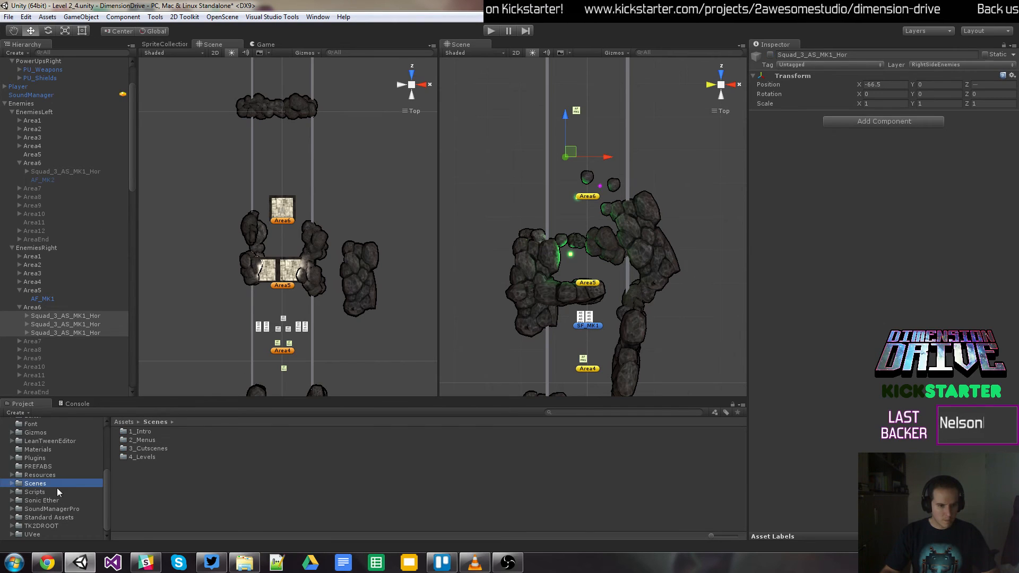
left_click(56, 491)
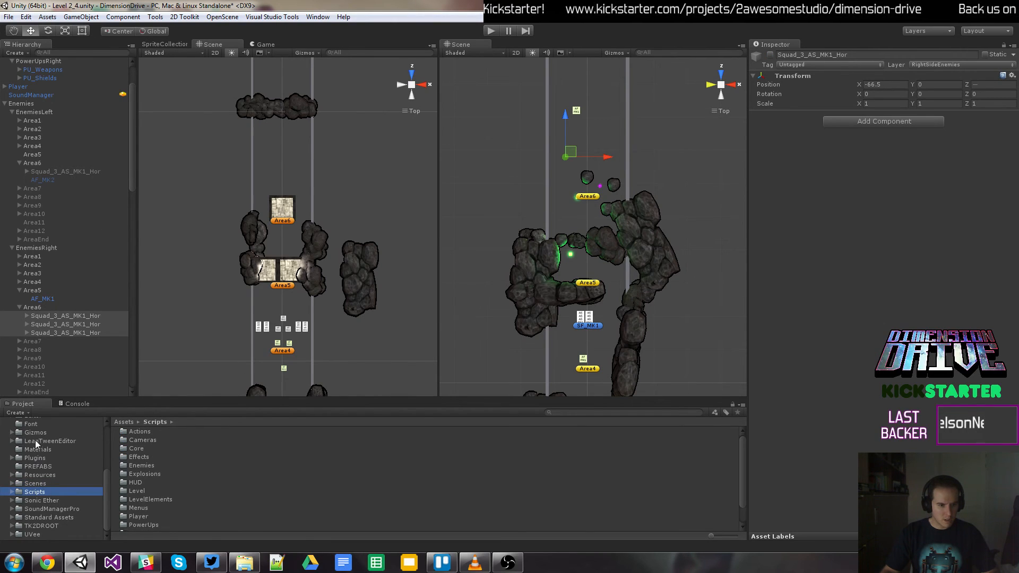
left_click(44, 475)
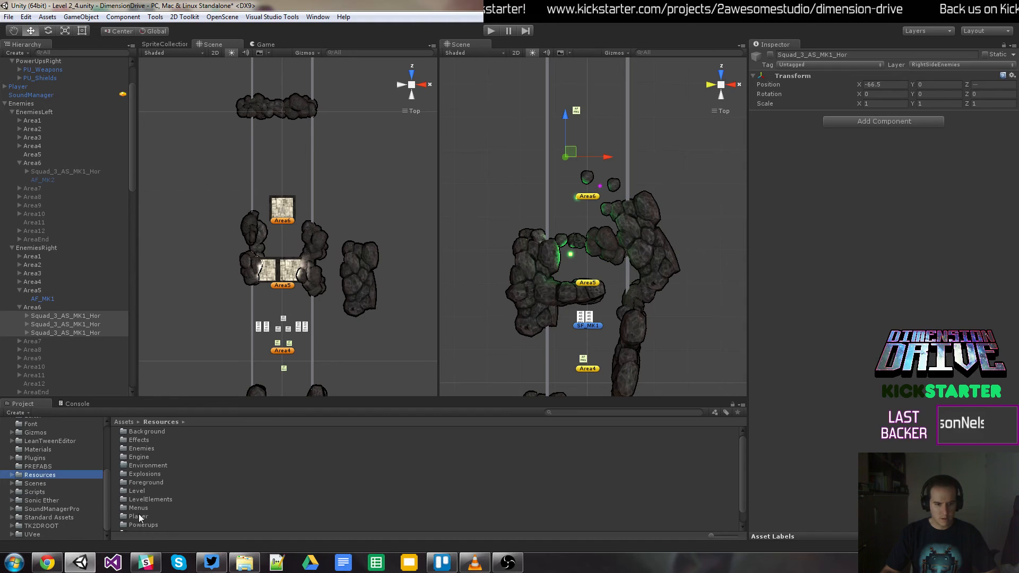
left_click(139, 490)
scroll(155, 472, "down", 1)
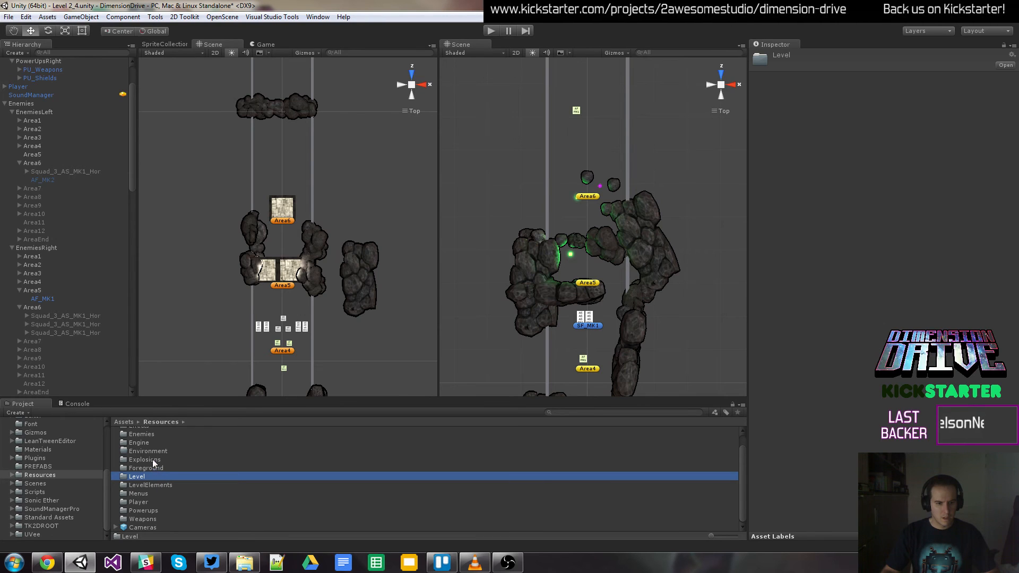
scroll(152, 444, "up", 1)
left_click(154, 436)
double_click(157, 438)
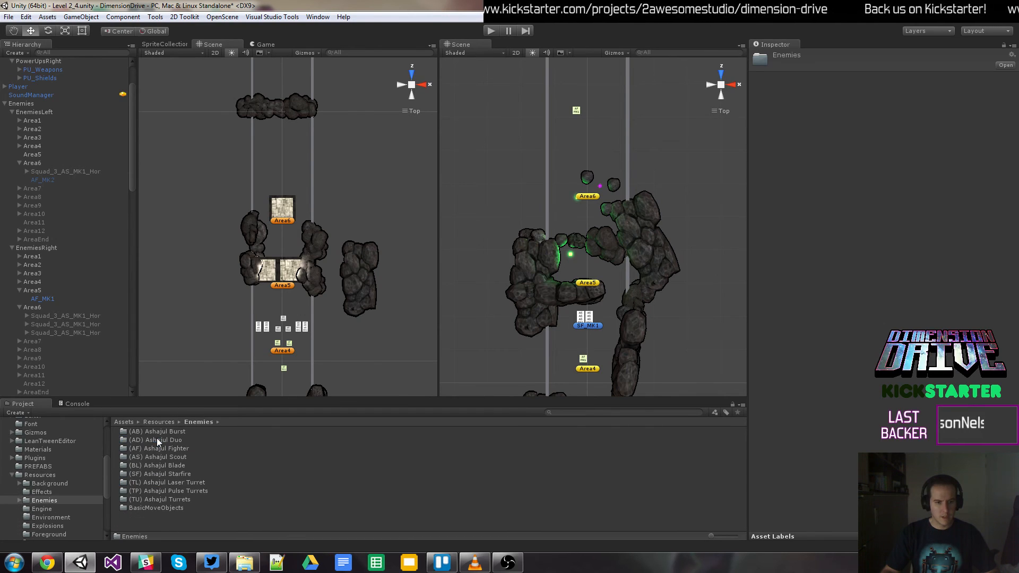
double_click(192, 482)
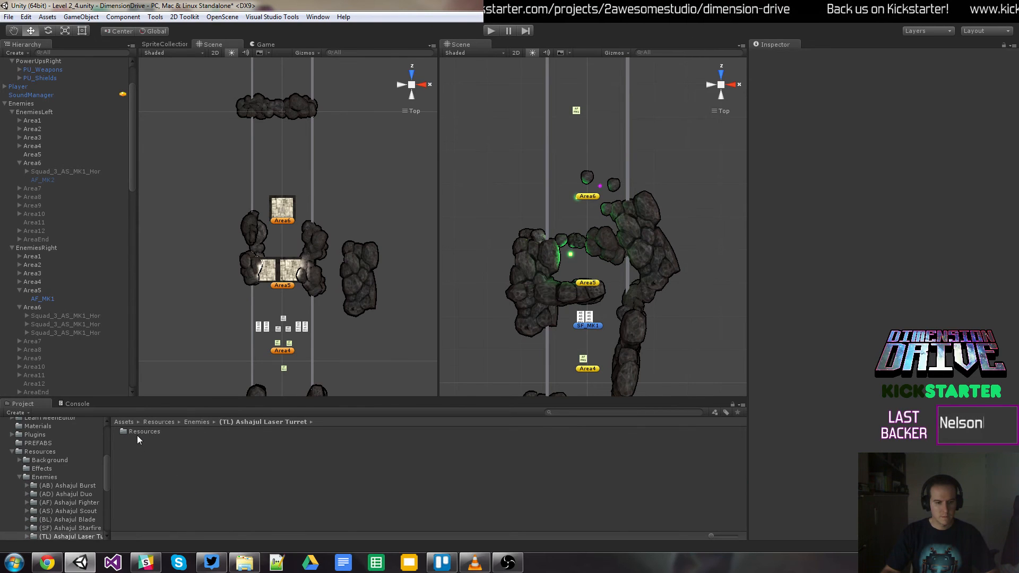
double_click(137, 432)
double_click(140, 448)
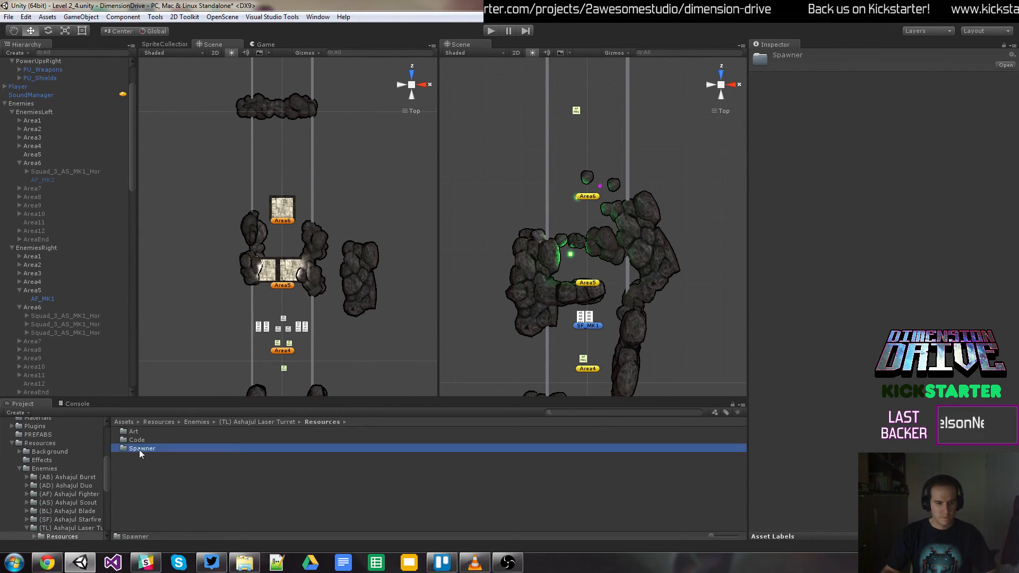
Step: Add a TL_MK1 turret to EnemiesLeft's Area6, placed beside the left rocks at X -56.5, Z -26.6 and rotated about -51° in Y
left_click(148, 435)
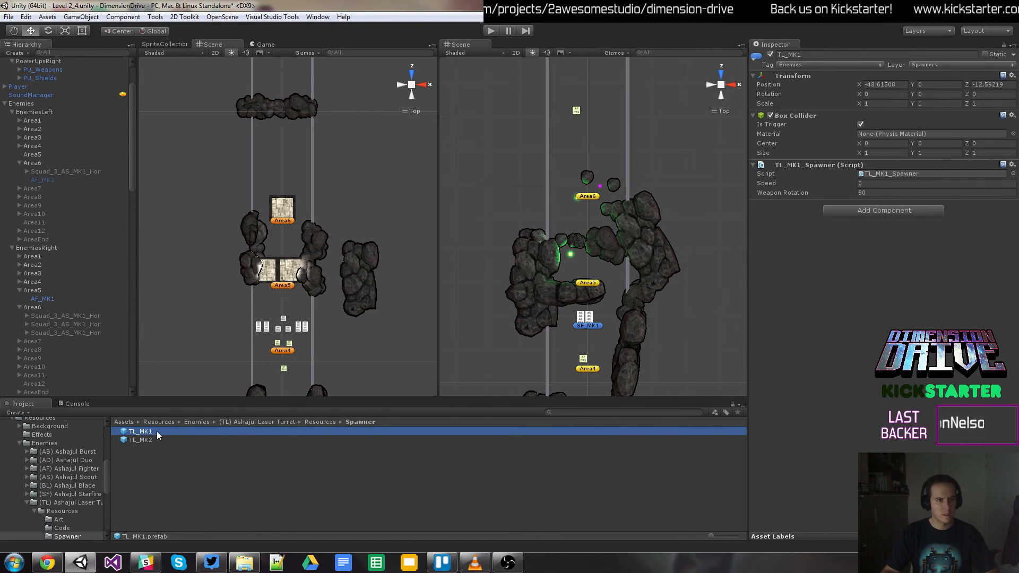
left_click_drag(156, 431, 52, 147)
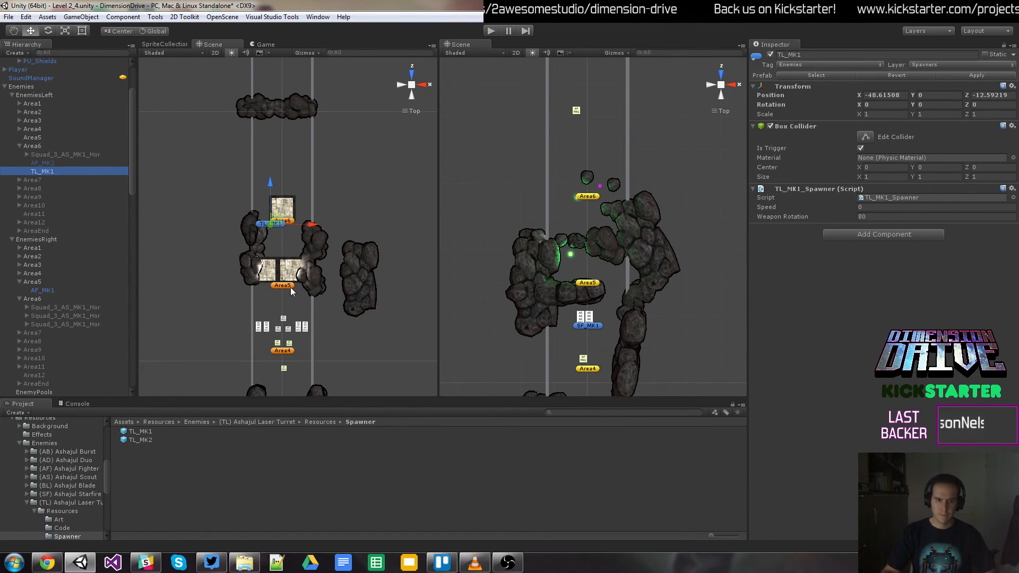
scroll(291, 291, "up", 5)
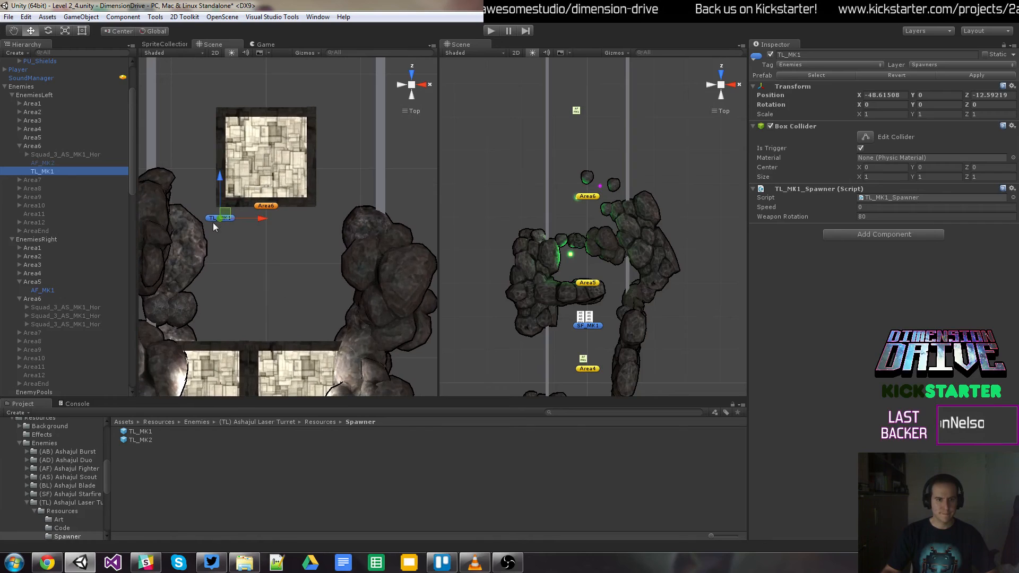
left_click_drag(227, 212, 223, 226)
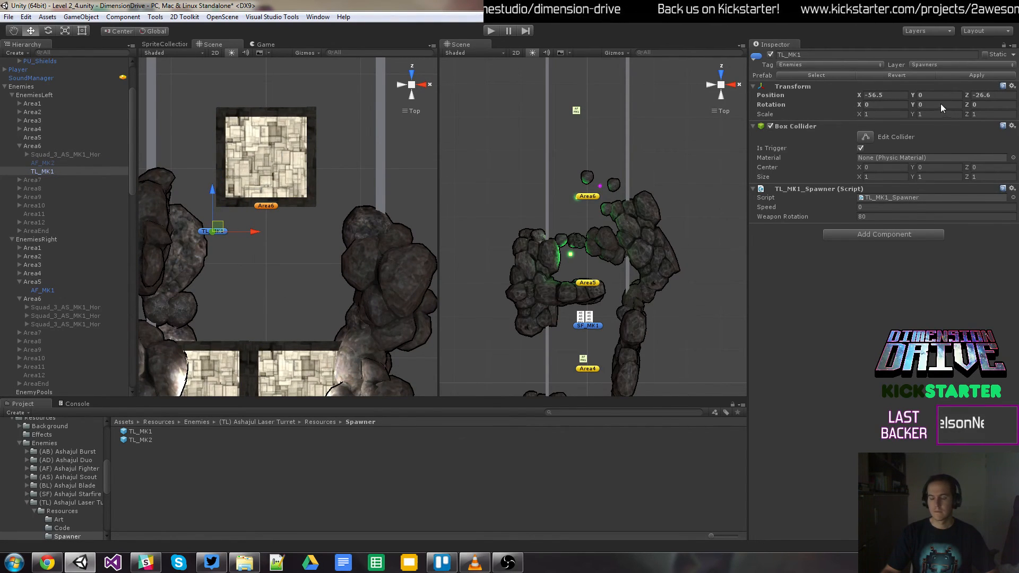
key("e")
left_click_drag(196, 200, 157, 214)
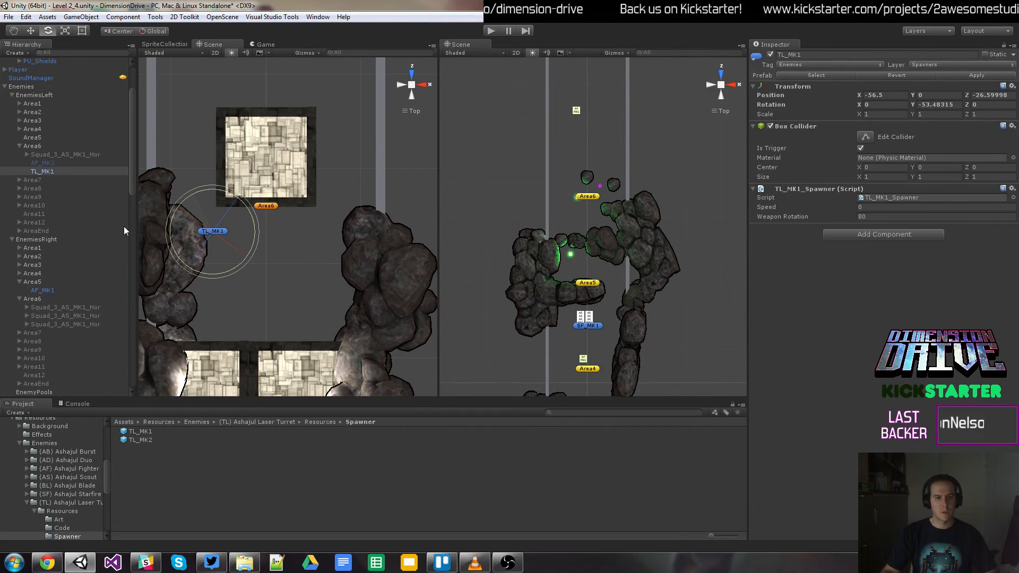
mouse_move(124, 231)
left_mouse_down()
mouse_move(133, 219)
mouse_move(110, 240)
mouse_move(122, 230)
left_mouse_up()
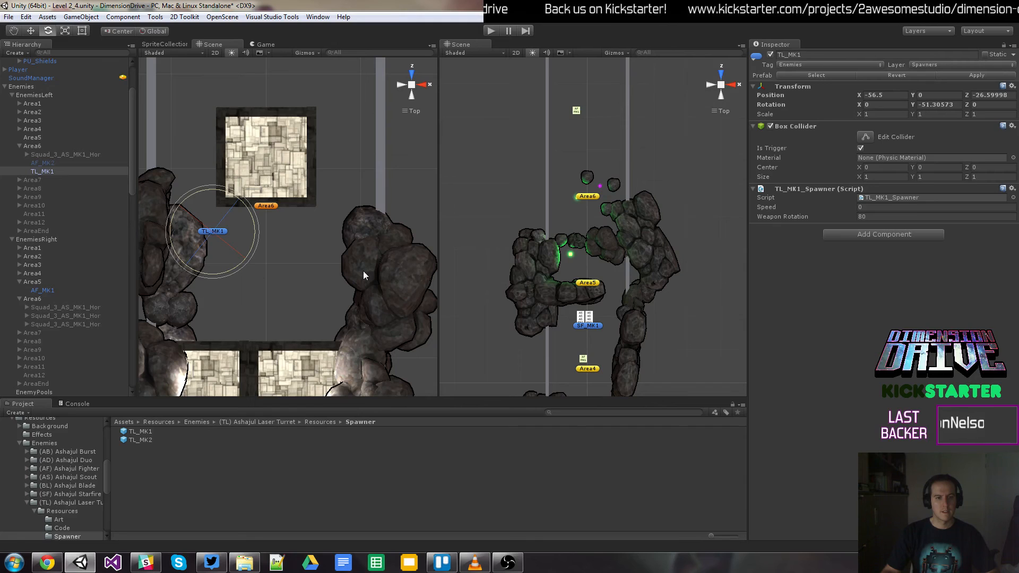
Step: Duplicate the laser turret within Area6 and rename the copy TL_MK1
key("w")
key("ctrl+d")
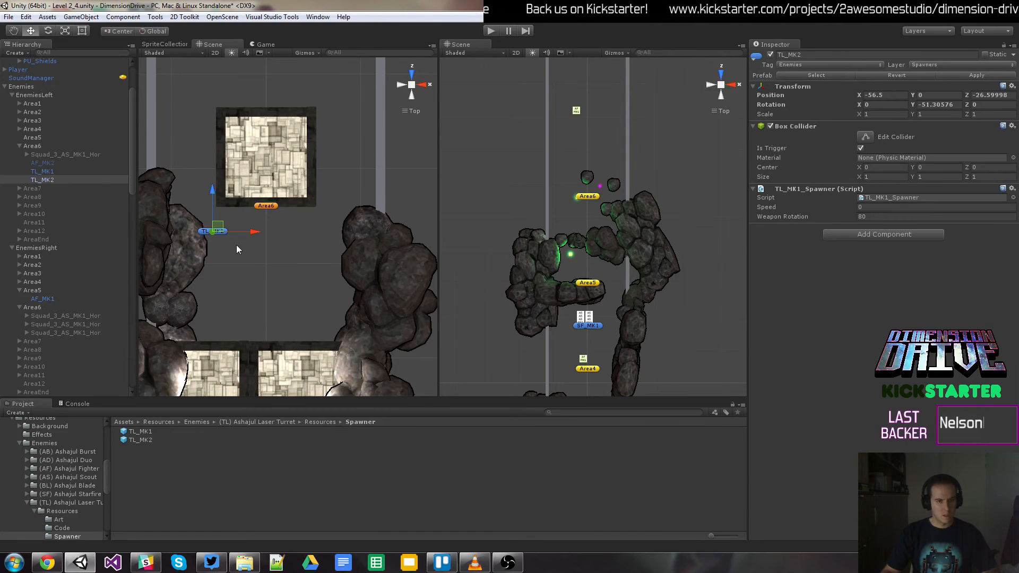
left_click(48, 181)
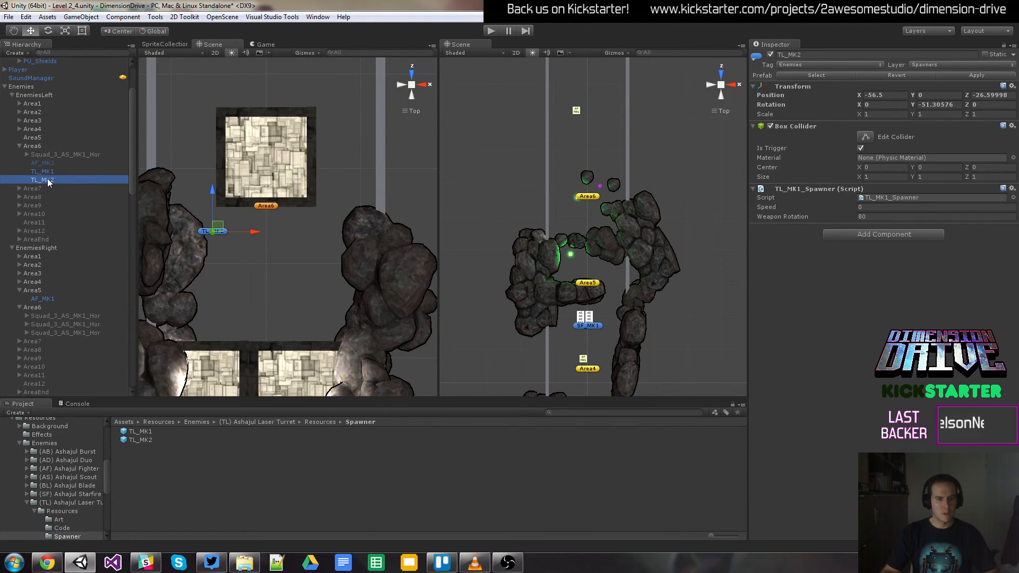
left_click(52, 180)
left_click(87, 182)
key("shift+Left")
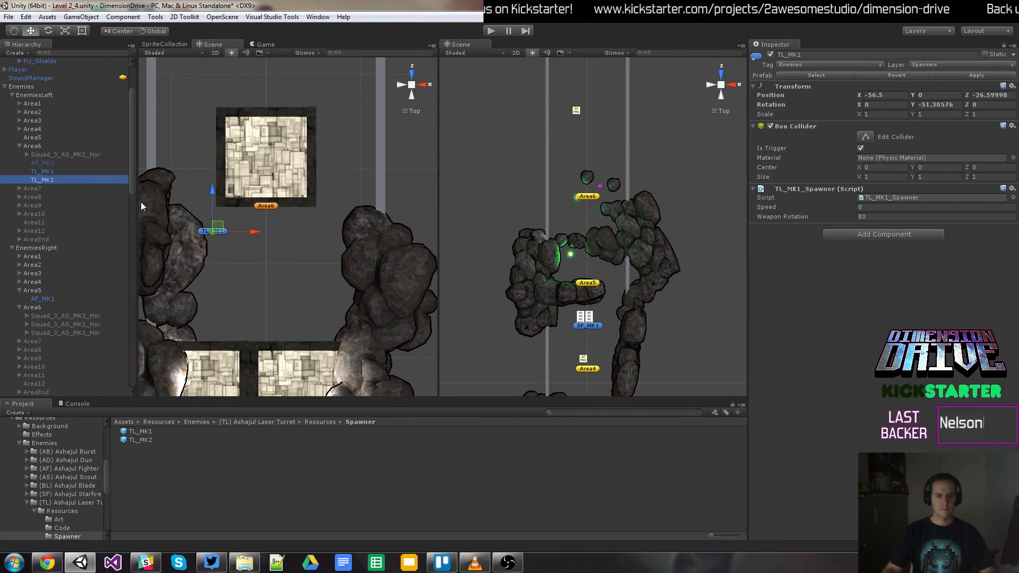
Step: Move the duplicated turret across the lane to the right rocks at X 71.6 and rotate it to about 0.6° in Y
left_click_drag(253, 236, 368, 235)
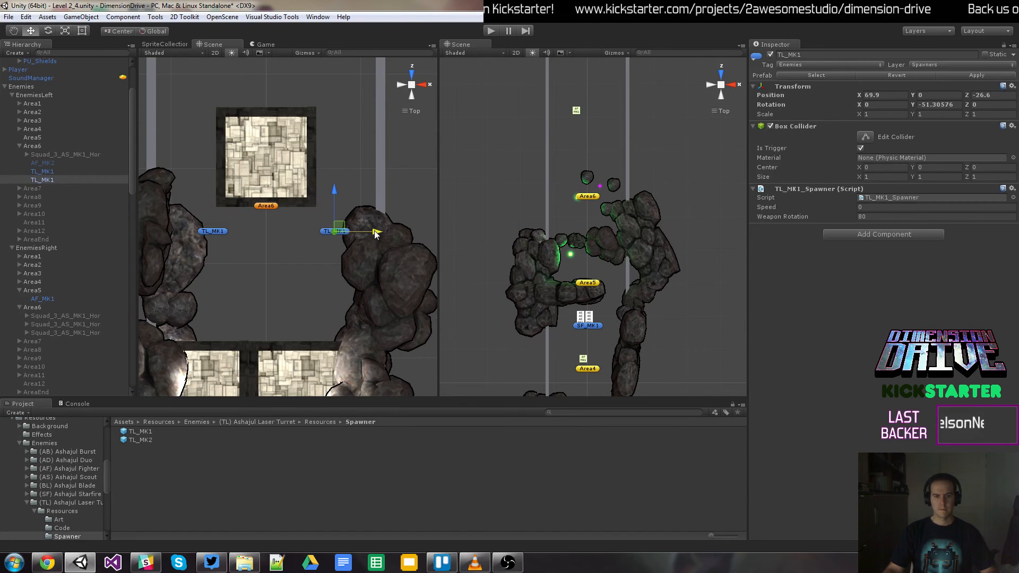
key("e")
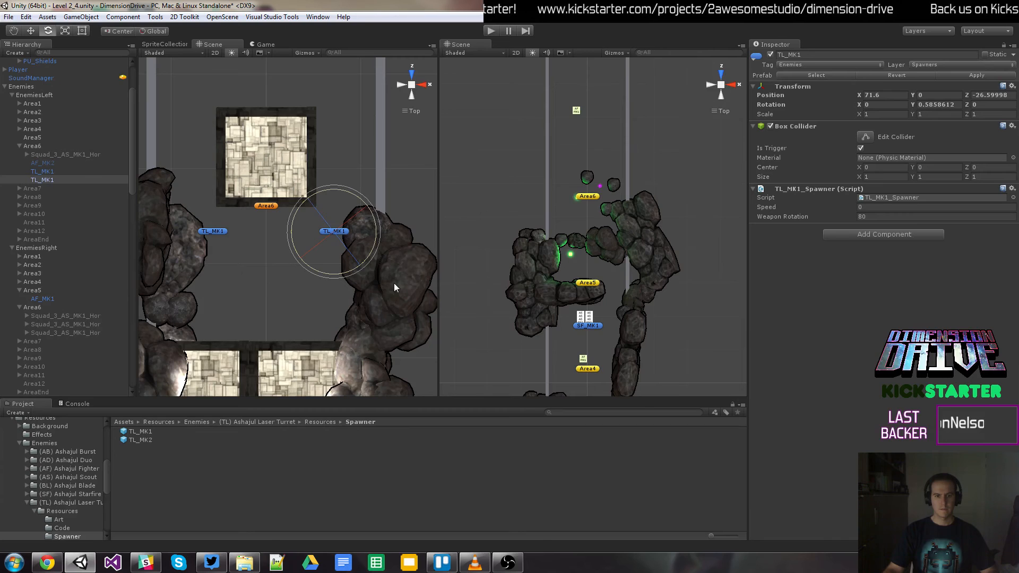
key("w")
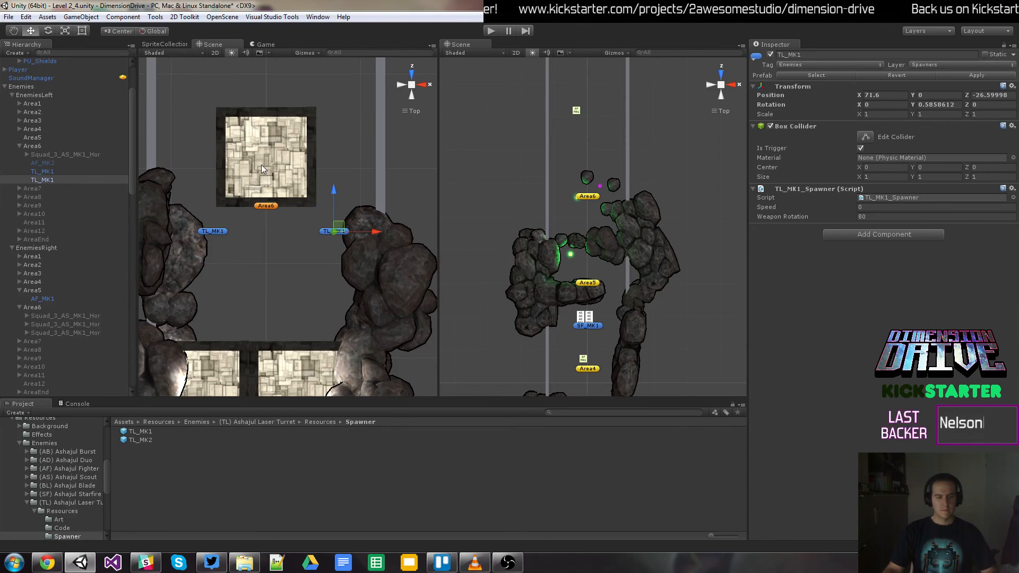
Step: Play-test the level up to the two laser turrets to check their beam directions, and stop the game
left_click(491, 32)
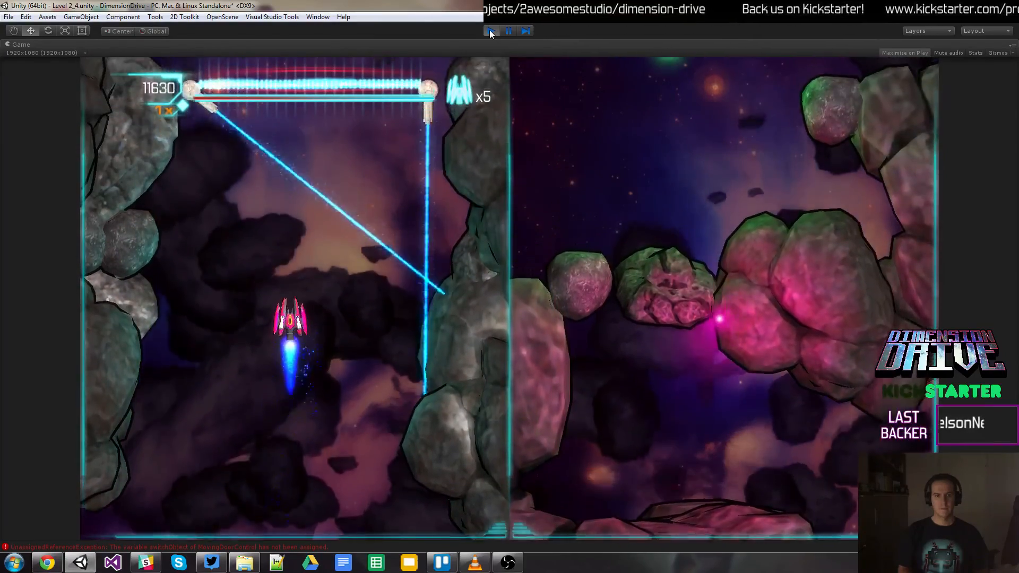
left_click(491, 31)
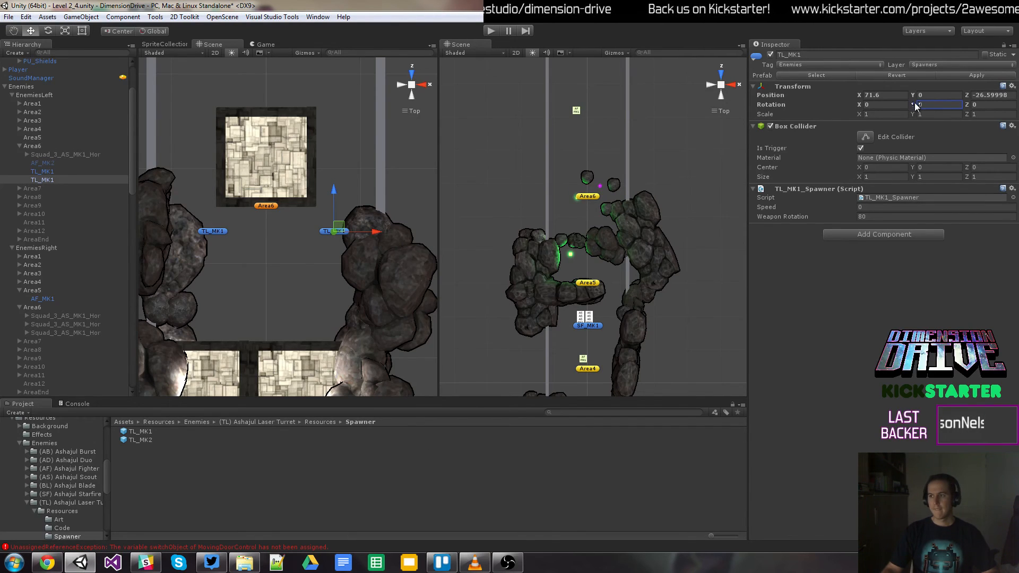
Step: Set the Y rotation of the left-hand laser turret to 310 and of the right-hand one to -50
key("e")
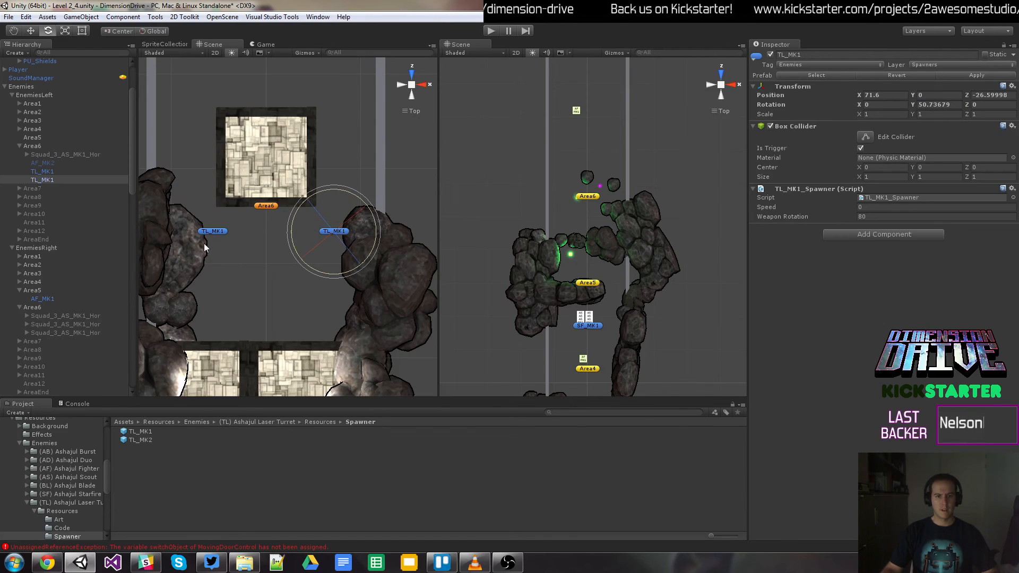
left_click(210, 231)
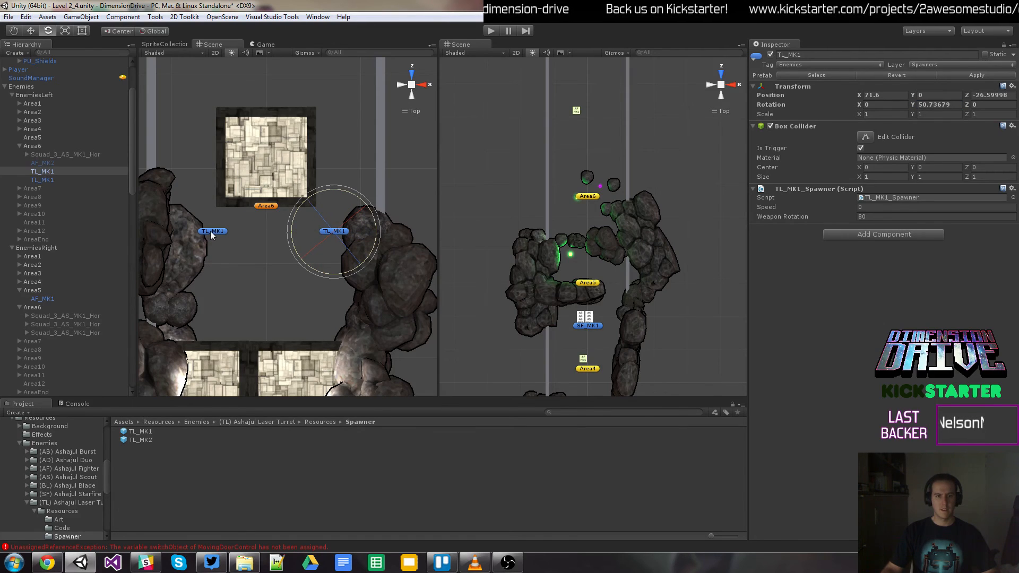
left_click(955, 106)
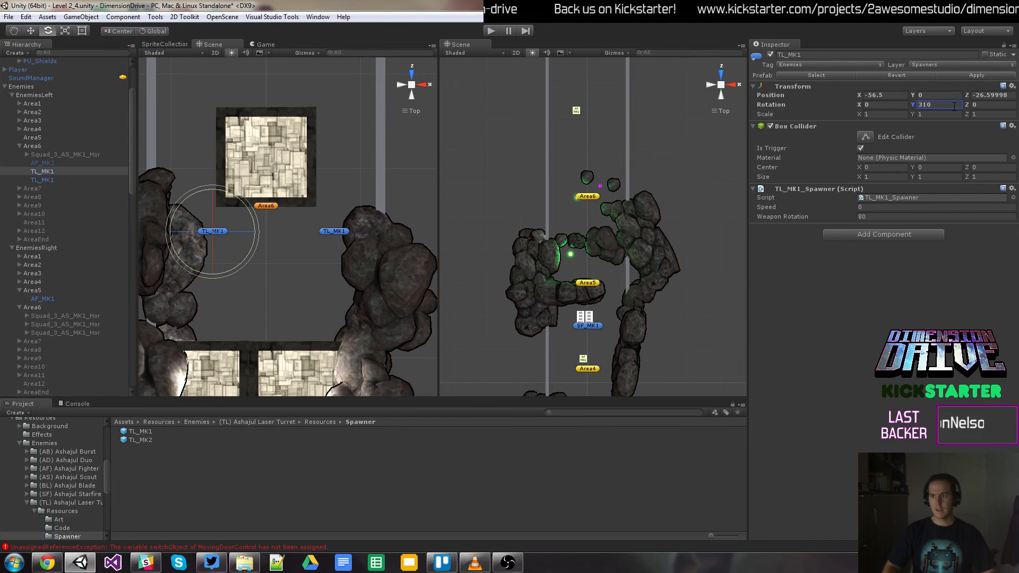
left_click(334, 232)
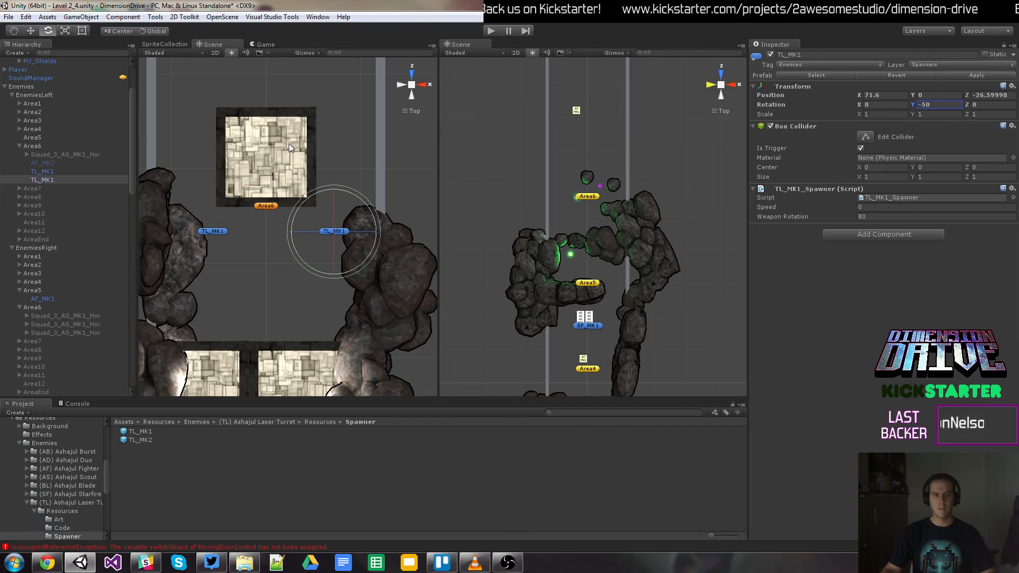
Step: Assign the newest Switch in EnvironmentRight's Area2 as the Switch Object of the left-lane SwitchDoor at Z 312
left_click(278, 153)
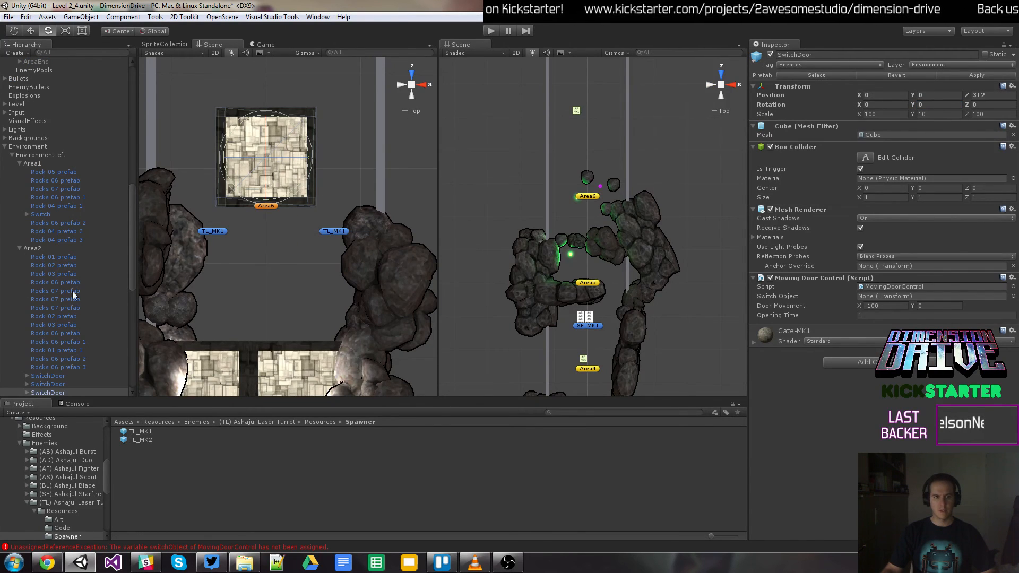
key("w")
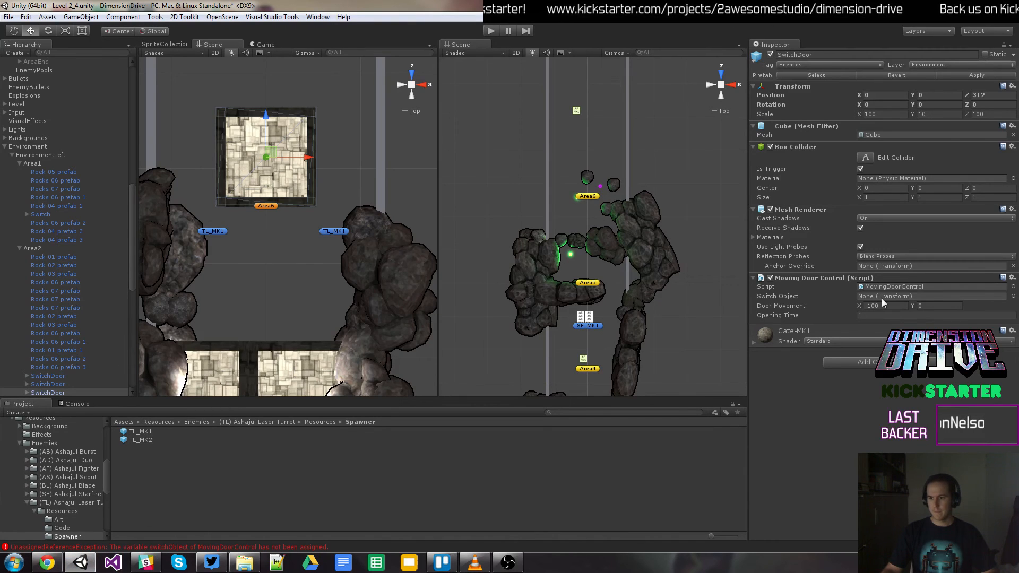
left_click(575, 202)
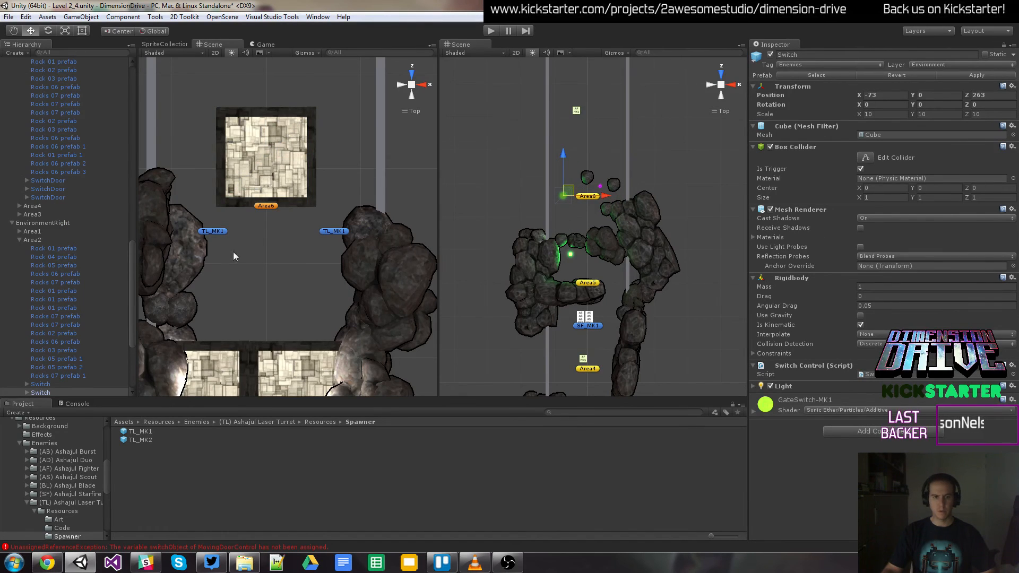
left_click(268, 170)
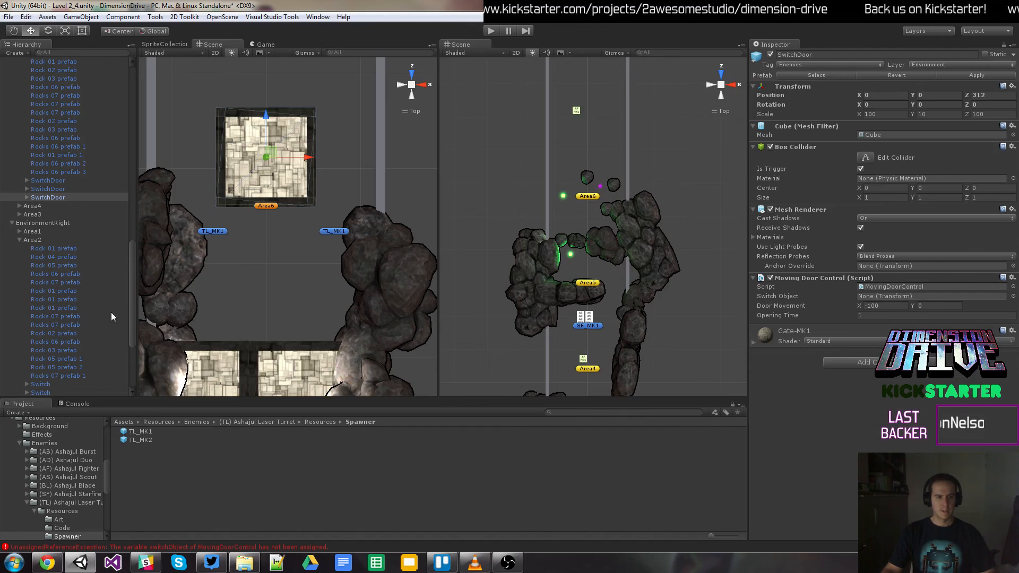
left_click(563, 197)
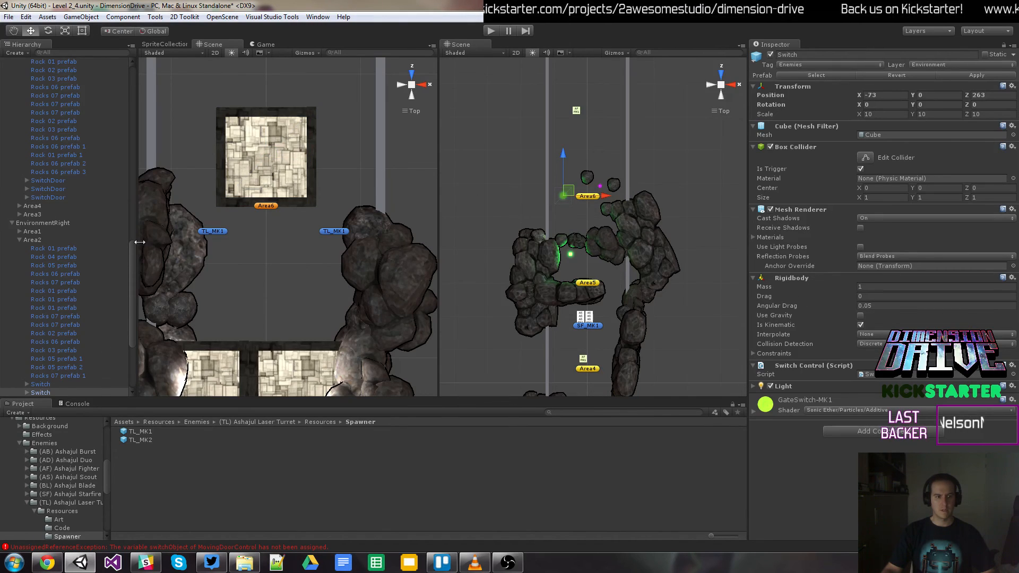
left_click(62, 181)
left_click(254, 164)
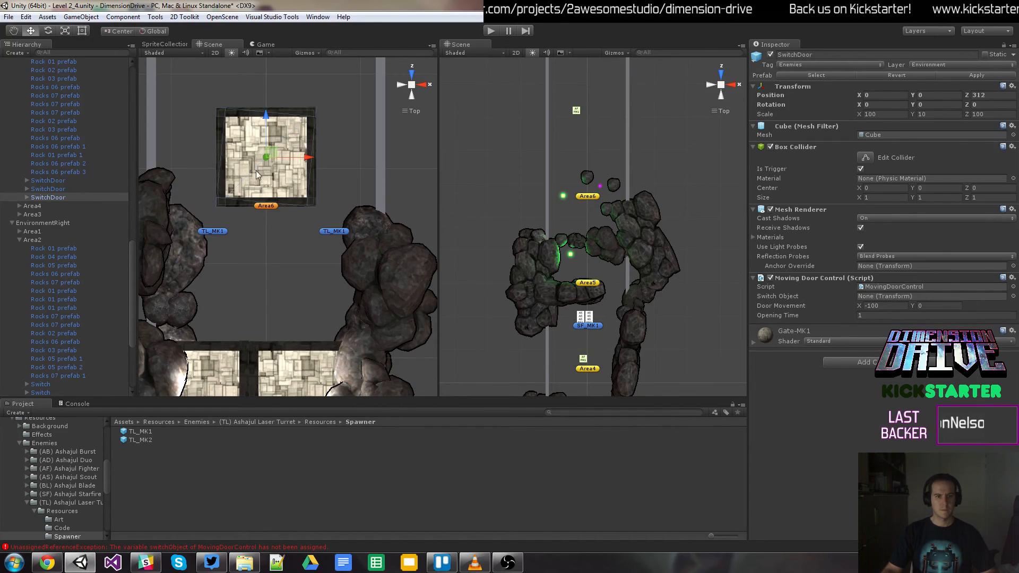
left_click(59, 190)
left_click(62, 196)
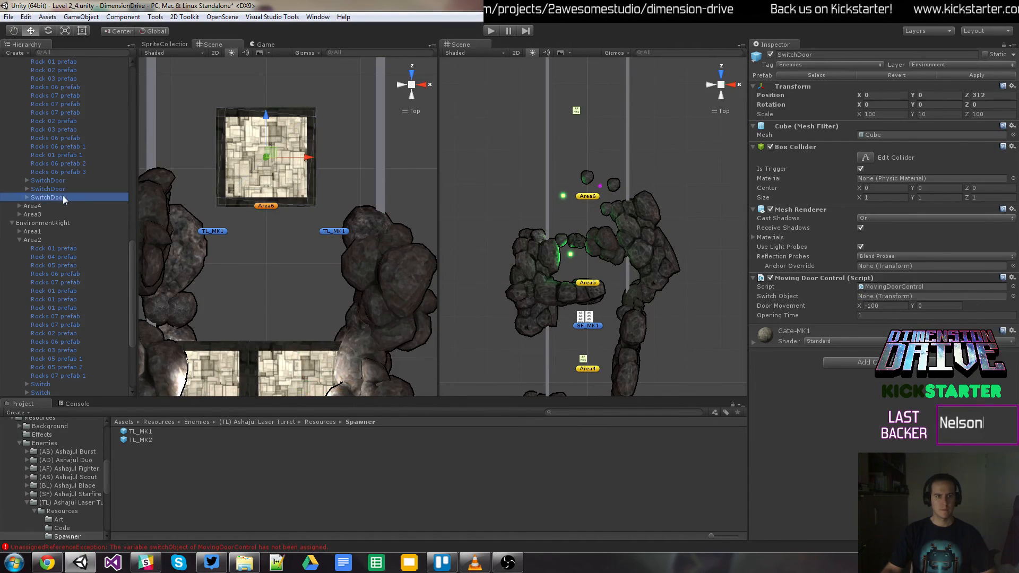
left_click(563, 196)
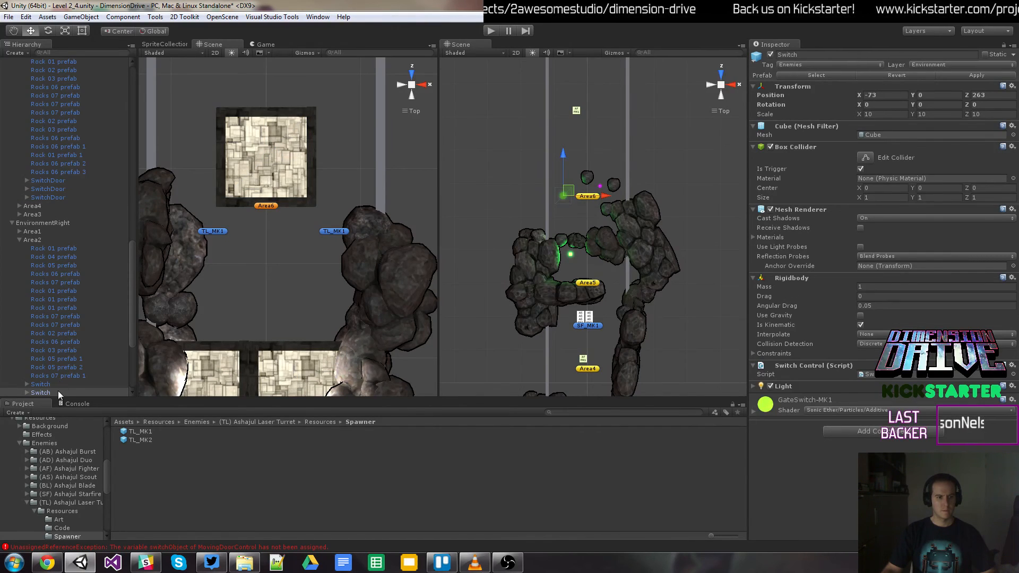
left_click(63, 197)
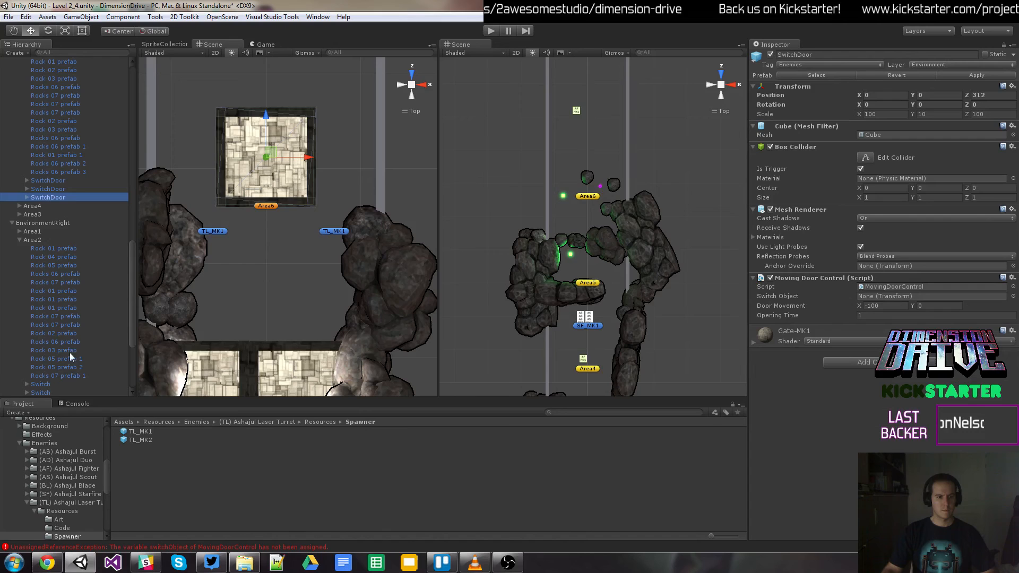
left_click(49, 392)
left_click_drag(58, 392, 858, 304)
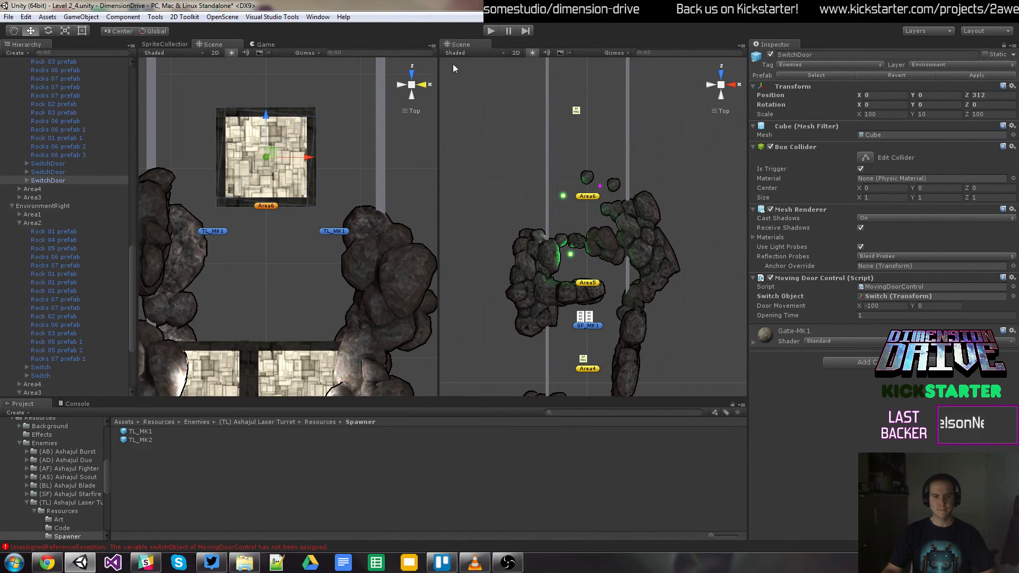
Step: Play-test the level up to the two laser turrets to check the beams guarding the left-lane door, and stop the game
left_click(490, 31)
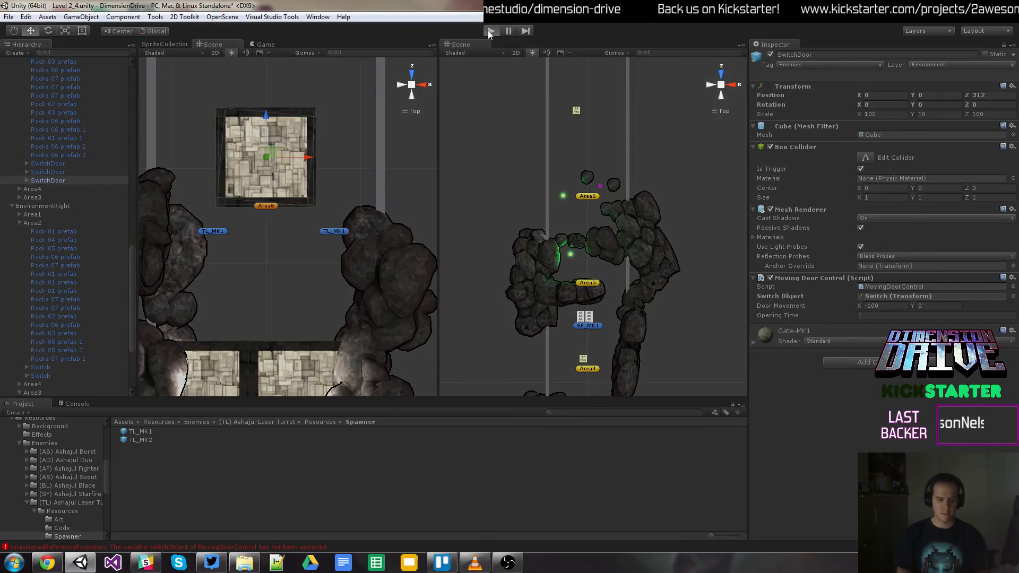
key("space")
key("Up")
key("Right")
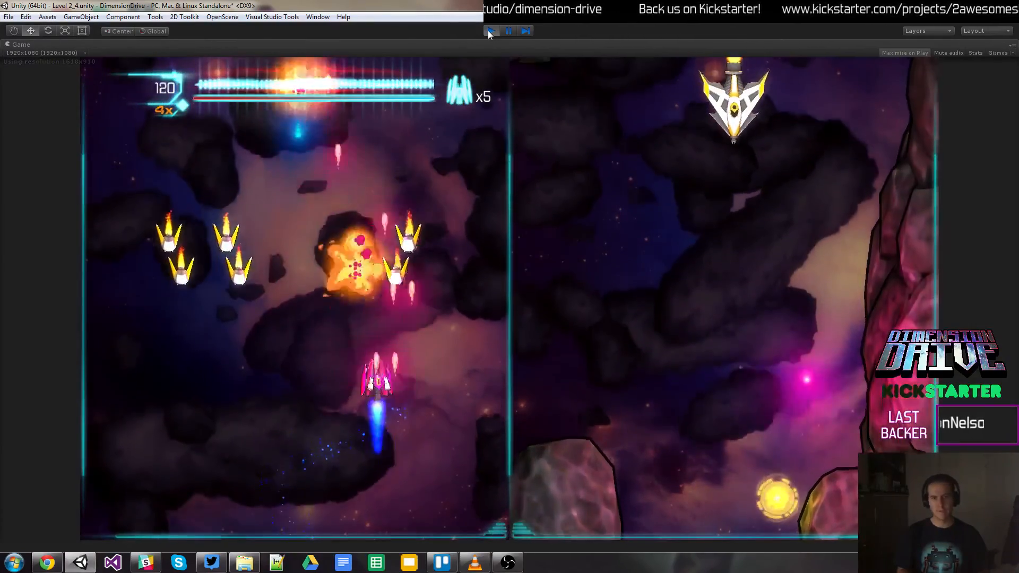
key("Left")
key("Right")
key("Up")
key("space")
key("Left")
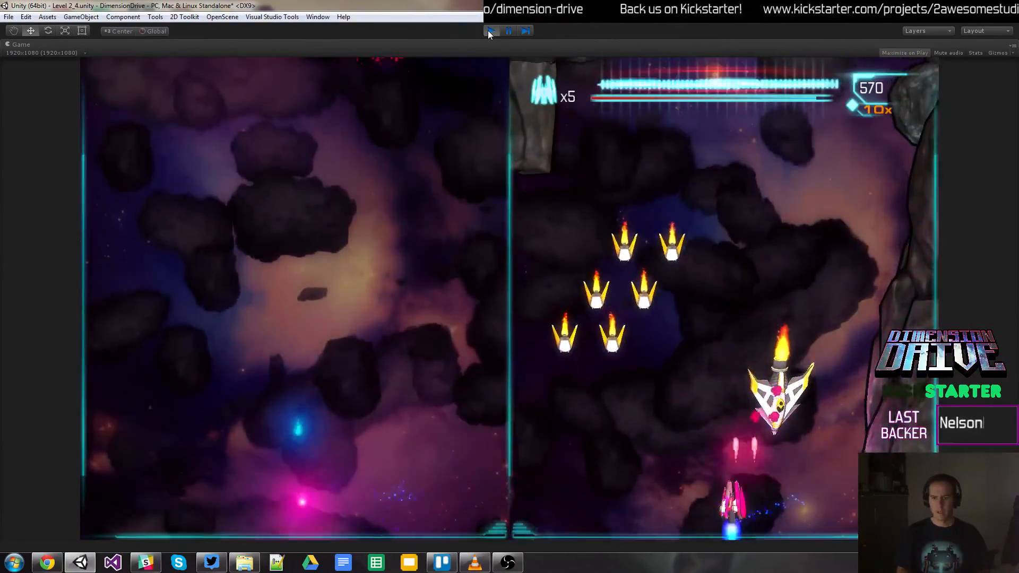
key("Up")
key("Right")
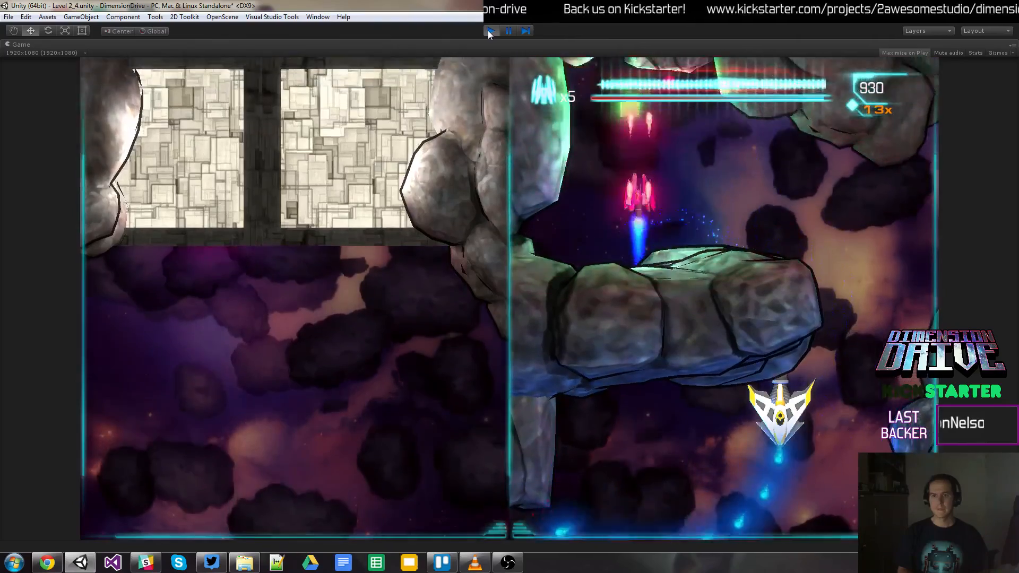
key("space")
key("Right")
key("Down")
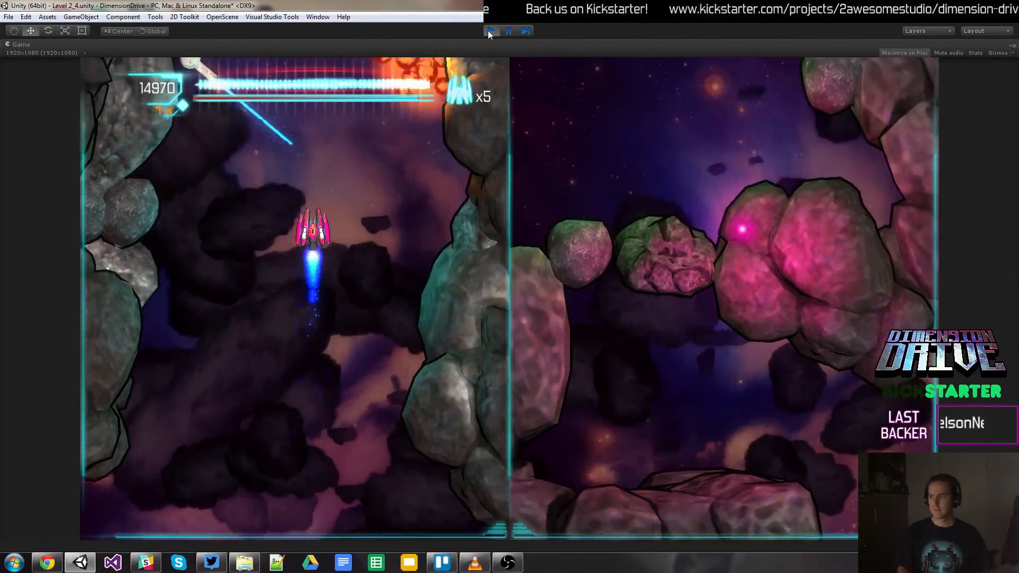
key("Left")
key("Down")
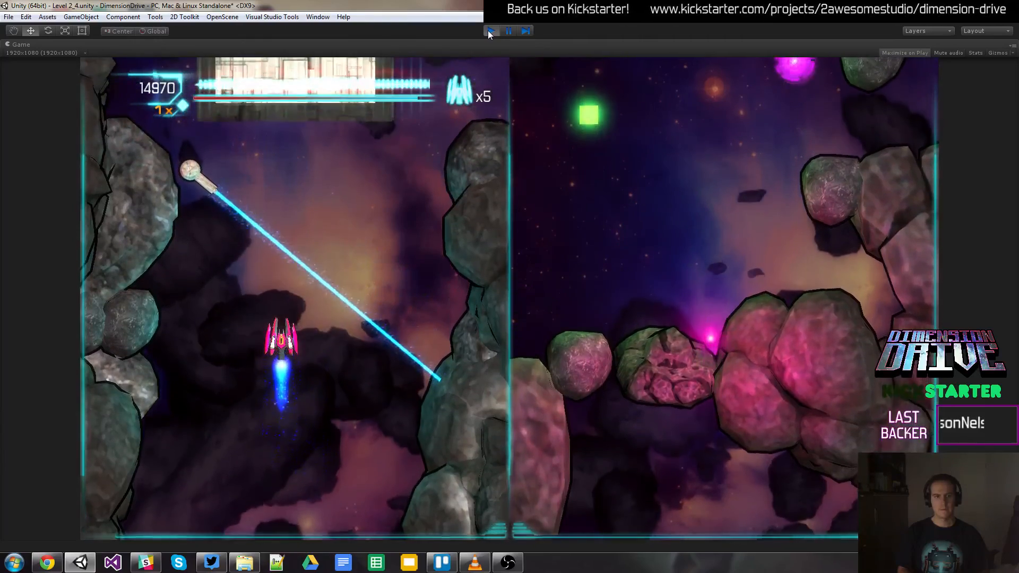
key("Down")
key("Escape")
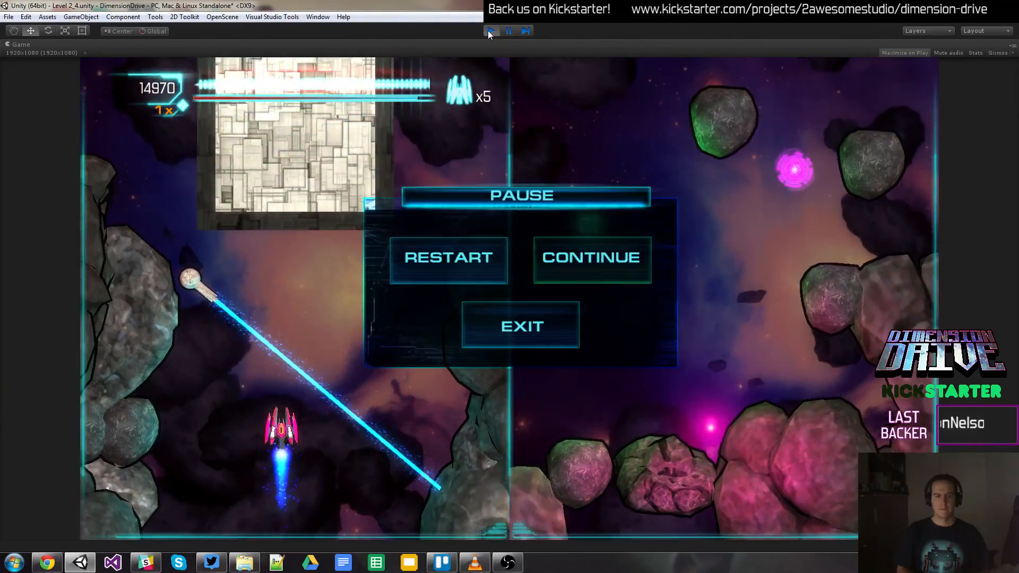
left_click(489, 32)
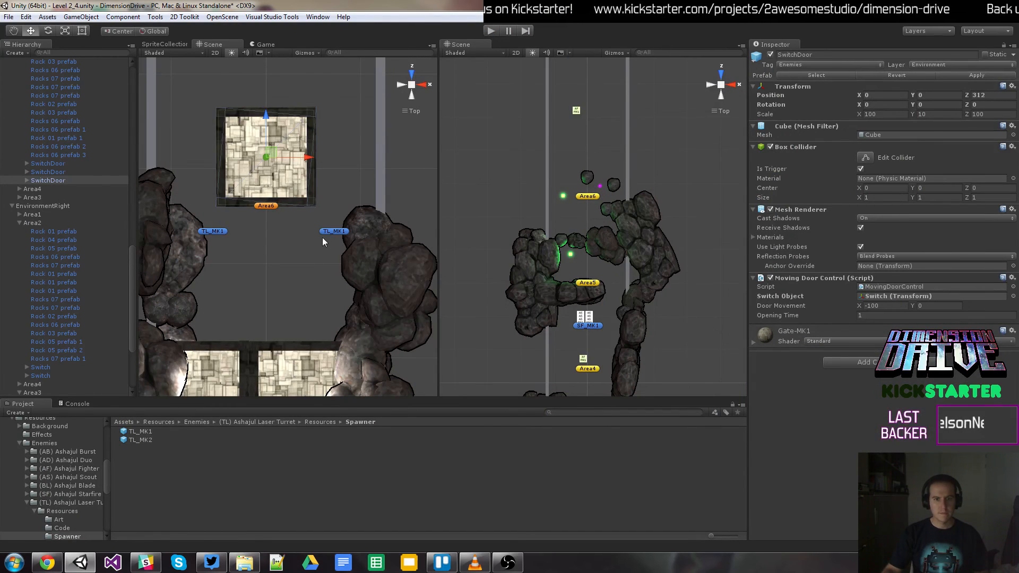
Step: Move the right-hand laser turret away from the rocks to X 66.5 and play-test the level up to it
left_click(333, 232)
left_click_drag(379, 231, 375, 232)
left_click(491, 31)
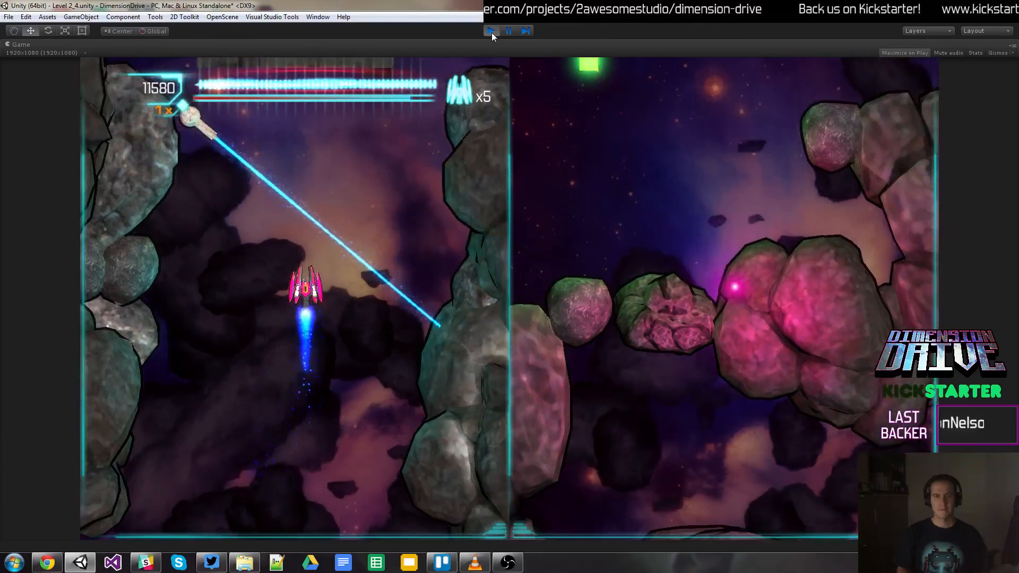
left_click(492, 34)
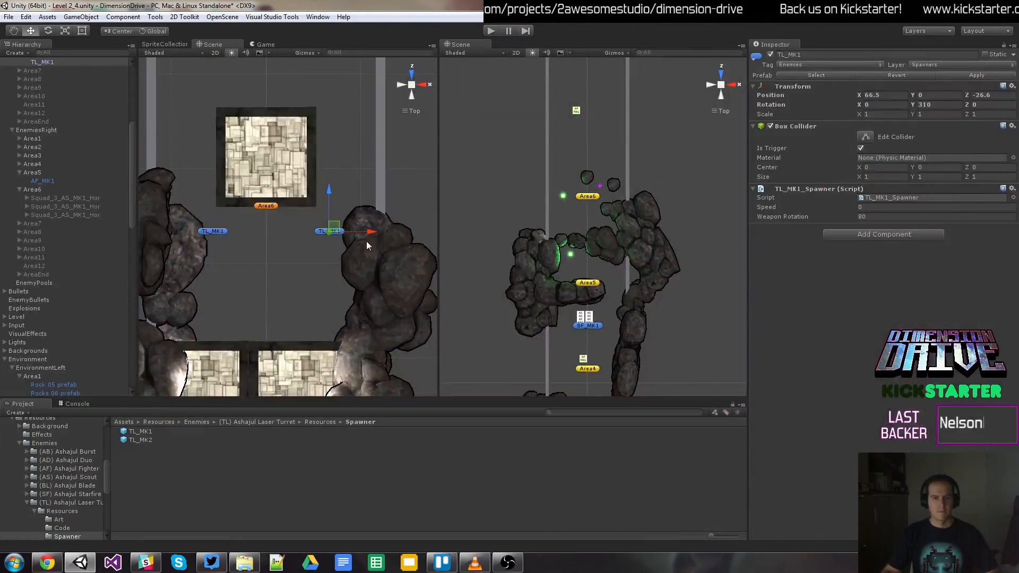
Step: Move the right-hand laser turret further inward to X 61.4 and play-test the level up to it
left_click(372, 238)
left_click(372, 237)
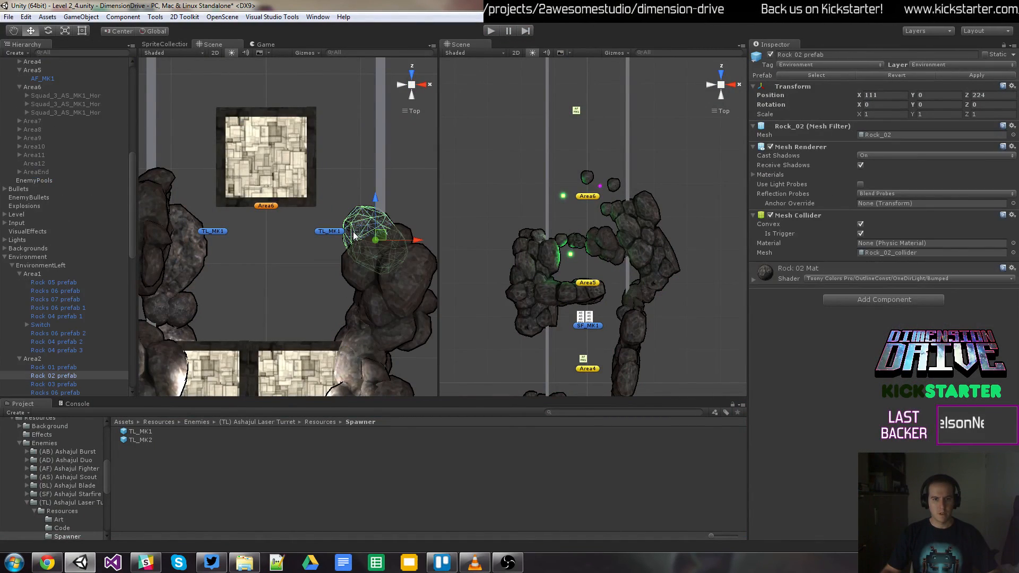
left_click(327, 232)
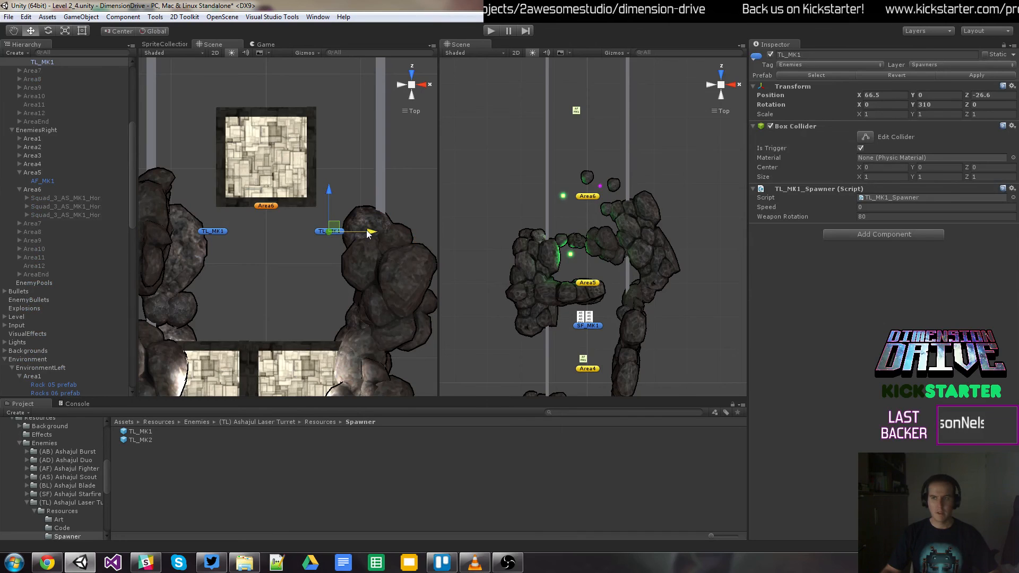
left_click_drag(370, 234, 365, 237)
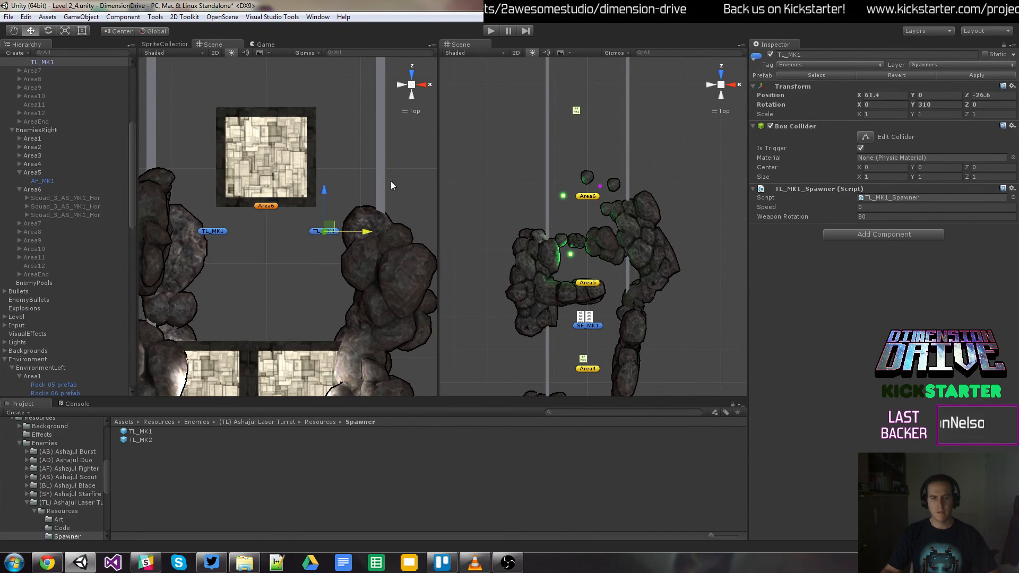
left_click(489, 30)
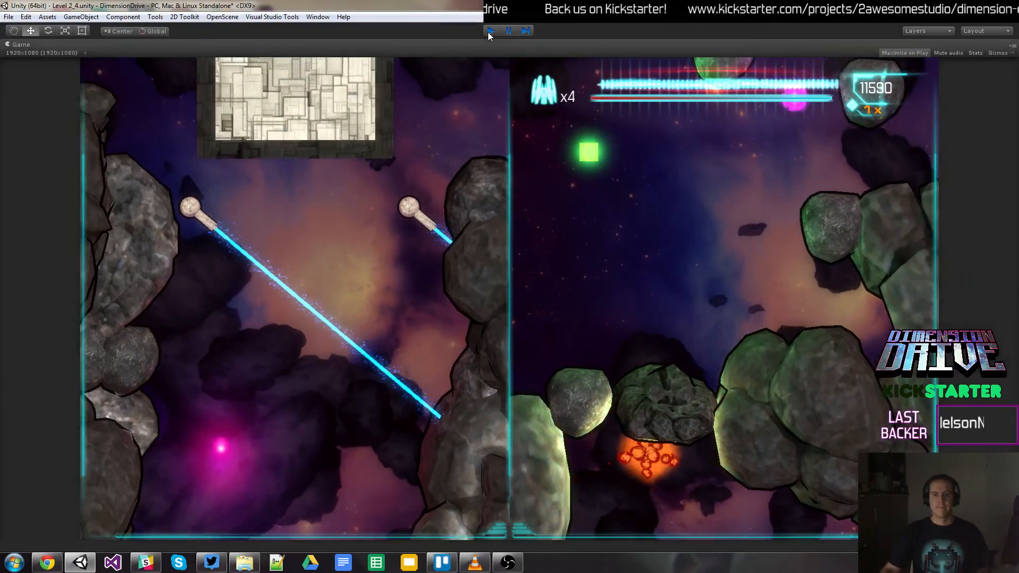
left_click(489, 32)
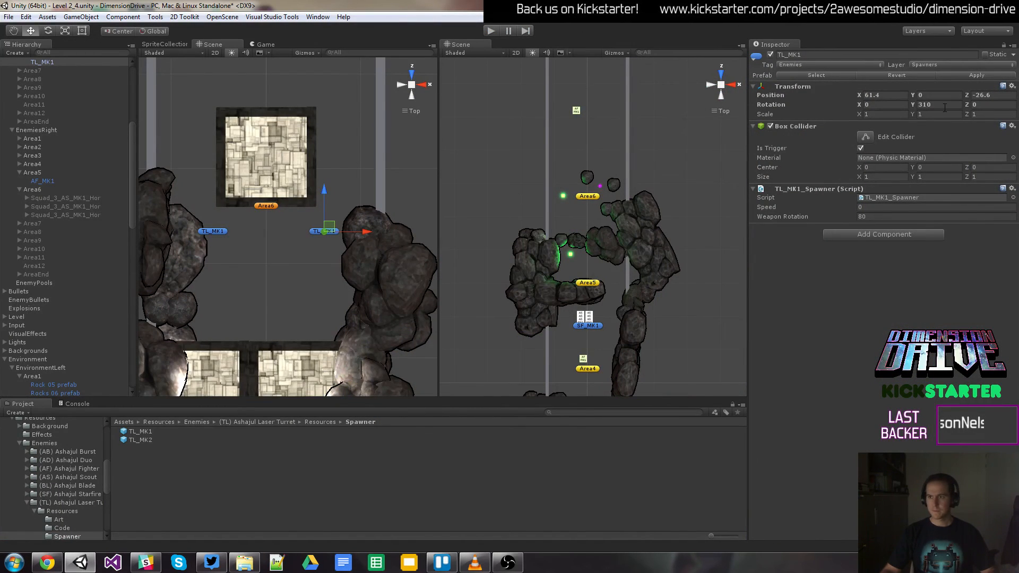
Step: Set the Y rotation of the right-hand laser turret to 50
left_click(225, 233)
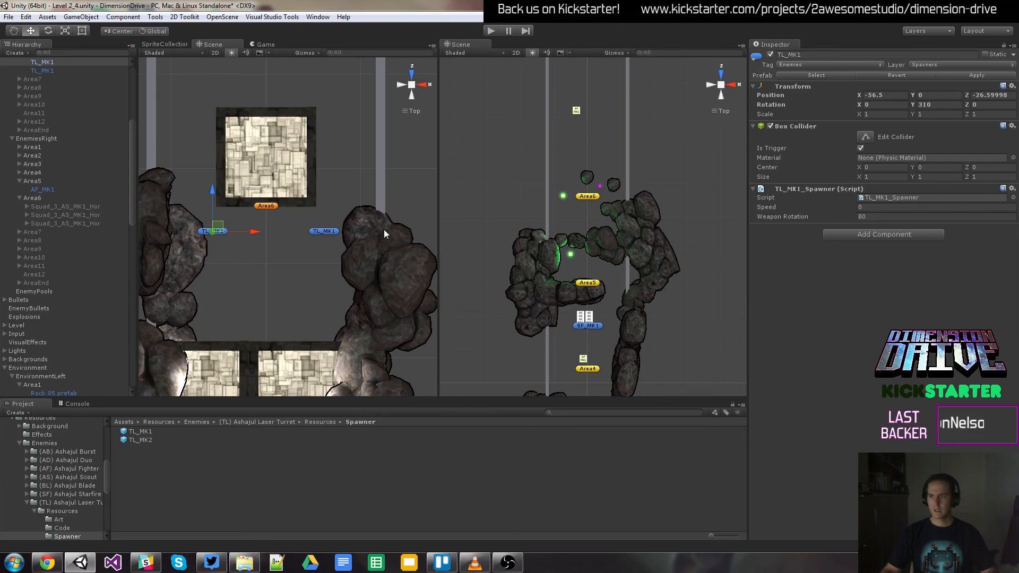
left_click(323, 231)
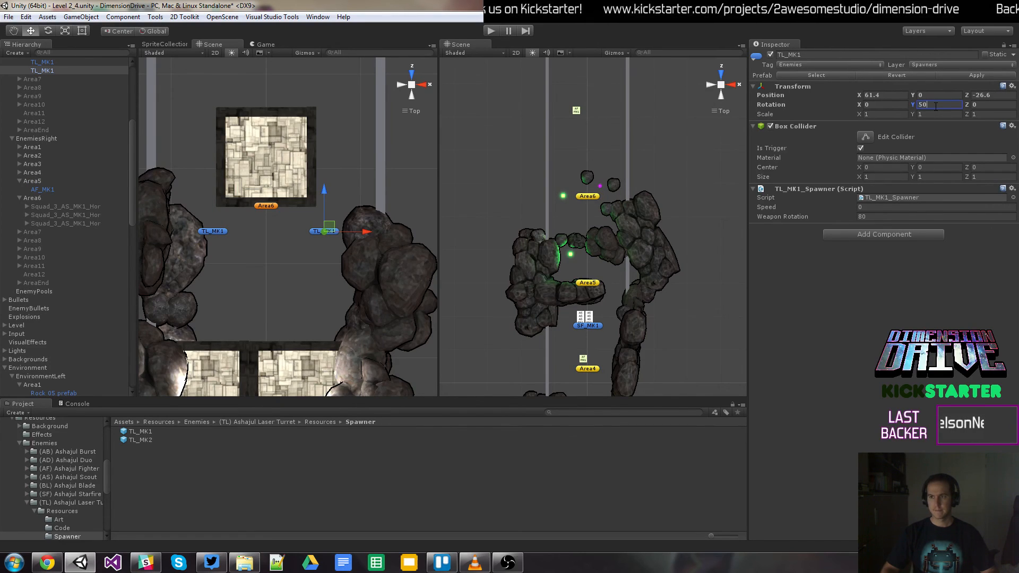
Step: Play-test the level through the first doors up to the laser turrets to check how their beams cross, and stop the game
left_click(493, 33)
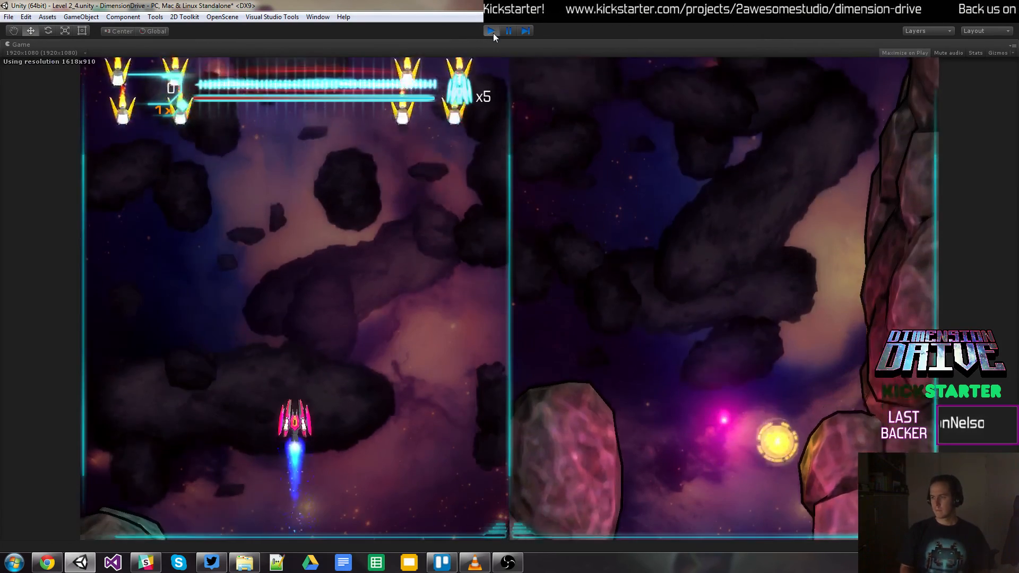
key("Right")
key("space")
key("Left")
key("Down")
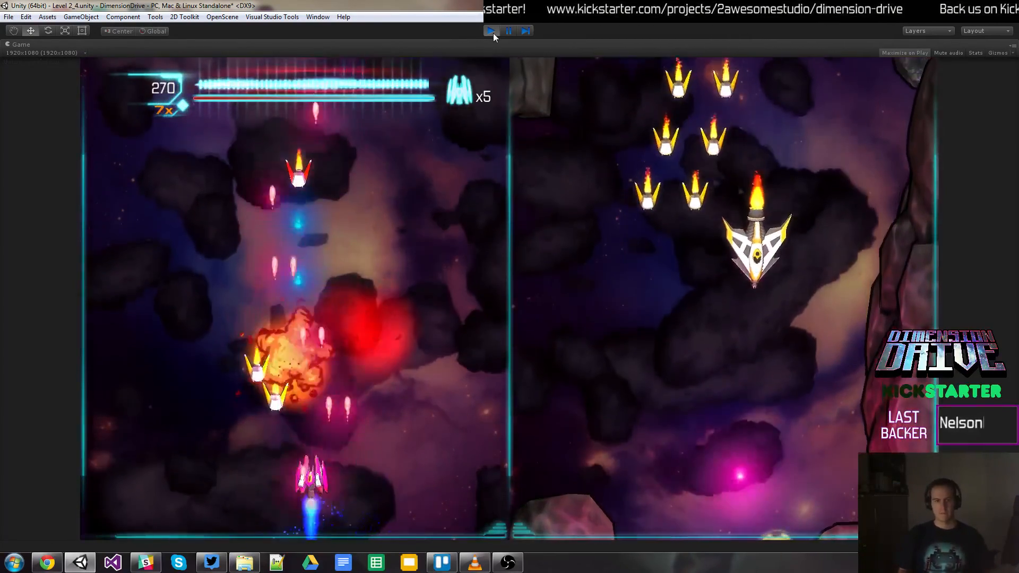
key("Right")
key("shift")
key("Left")
key("Left")
key("space")
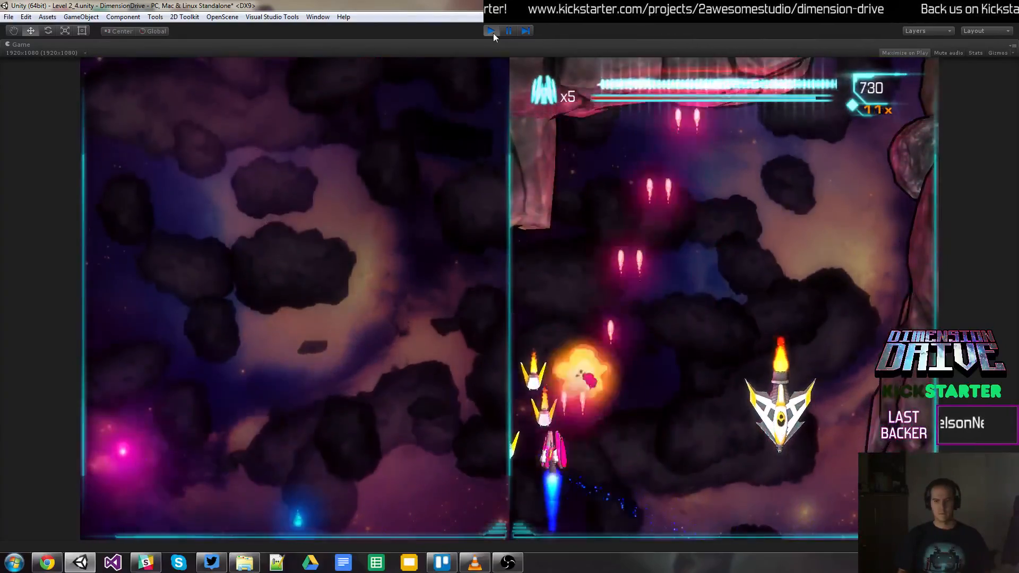
key("Right")
key("Up")
key("Right")
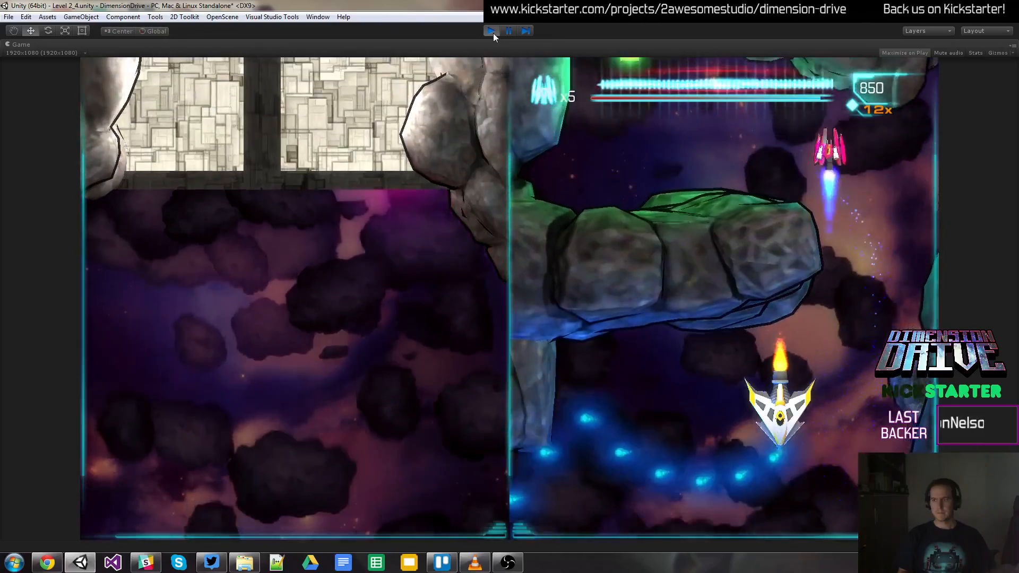
key("Right")
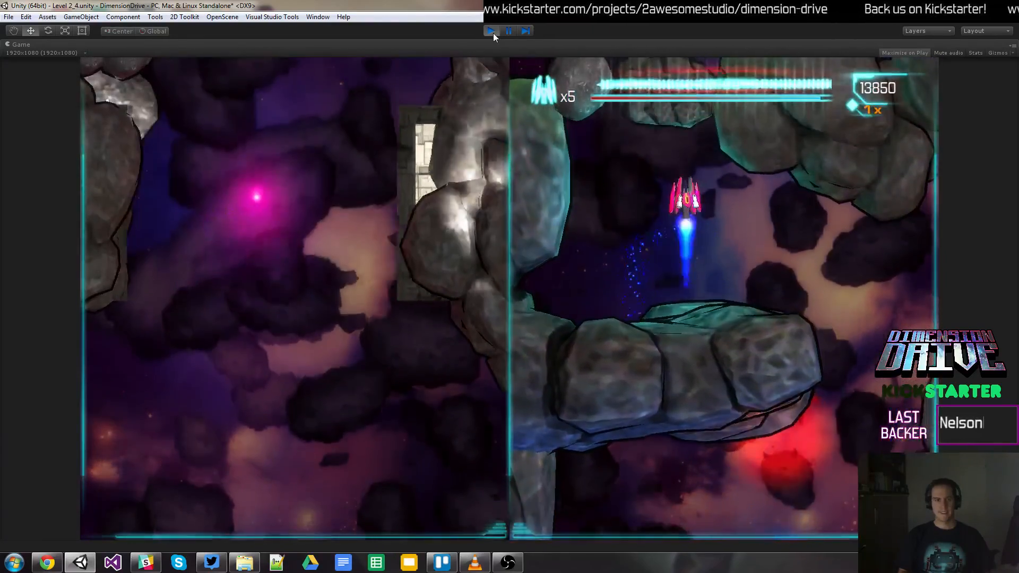
key("Down")
key("space")
key("Right")
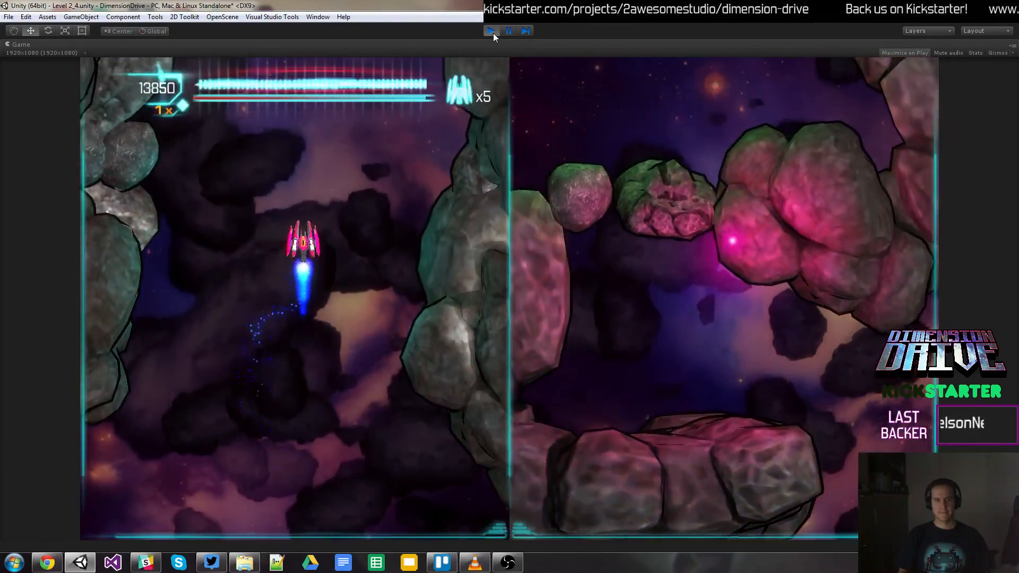
key("Down")
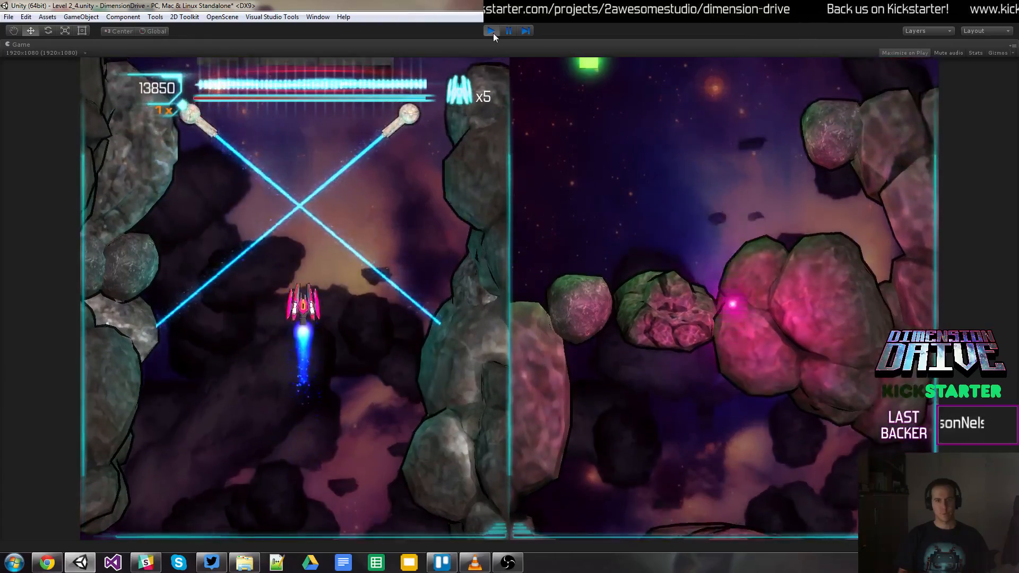
key("Up")
key("Down")
key("Left")
key("Right")
key("Left")
key("Down")
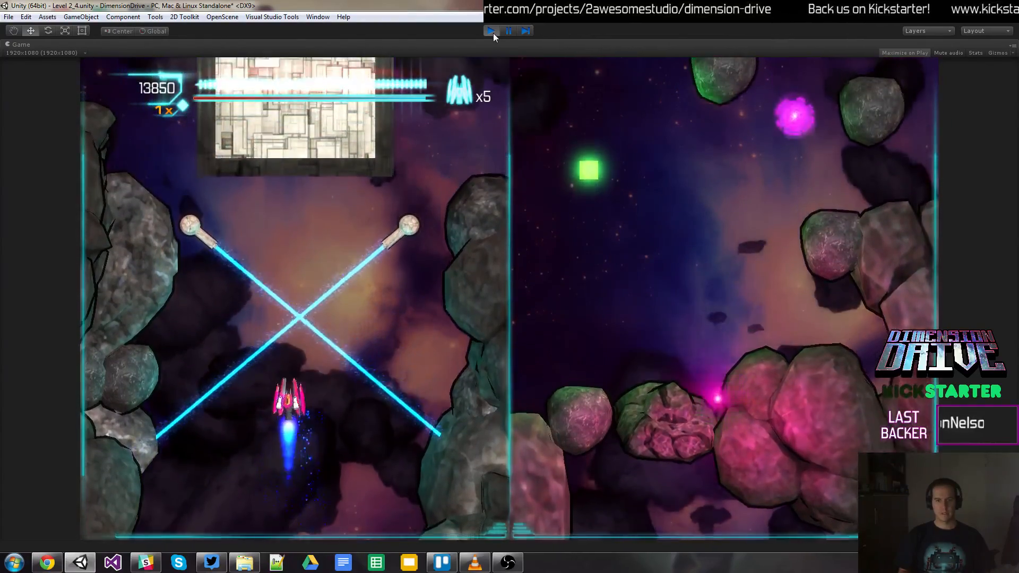
key("Right")
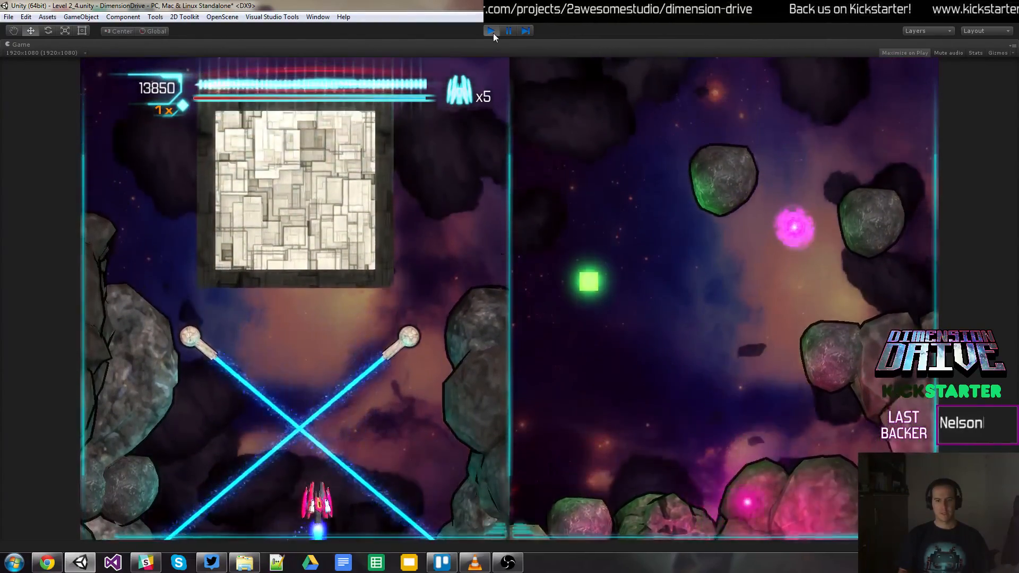
key("Down")
left_click(491, 31)
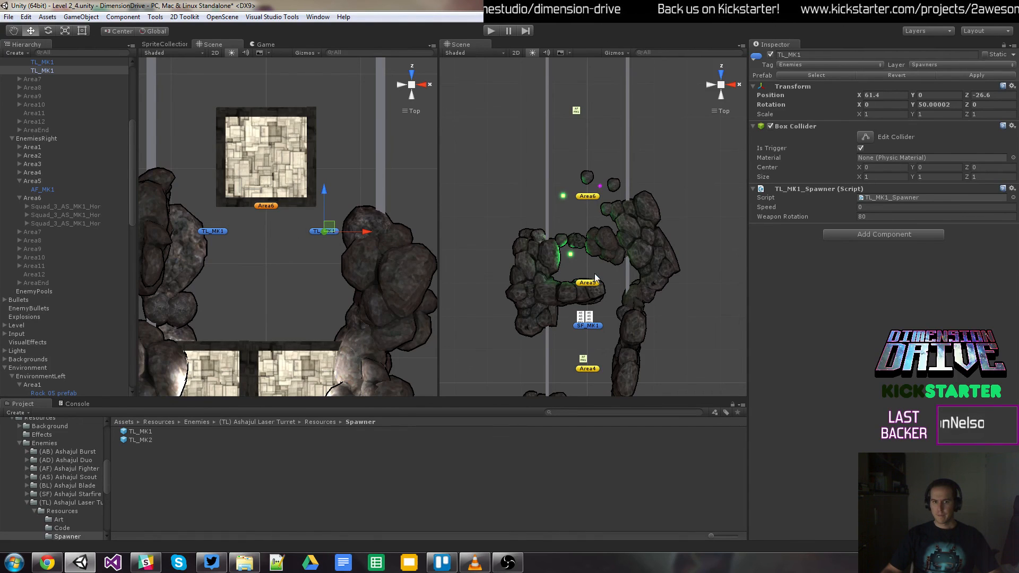
Step: Move the left lane's Rock 02 prefab up to Z 272 and its Rock 03 prefab to X -114.7, Z 374.4
left_click(374, 275)
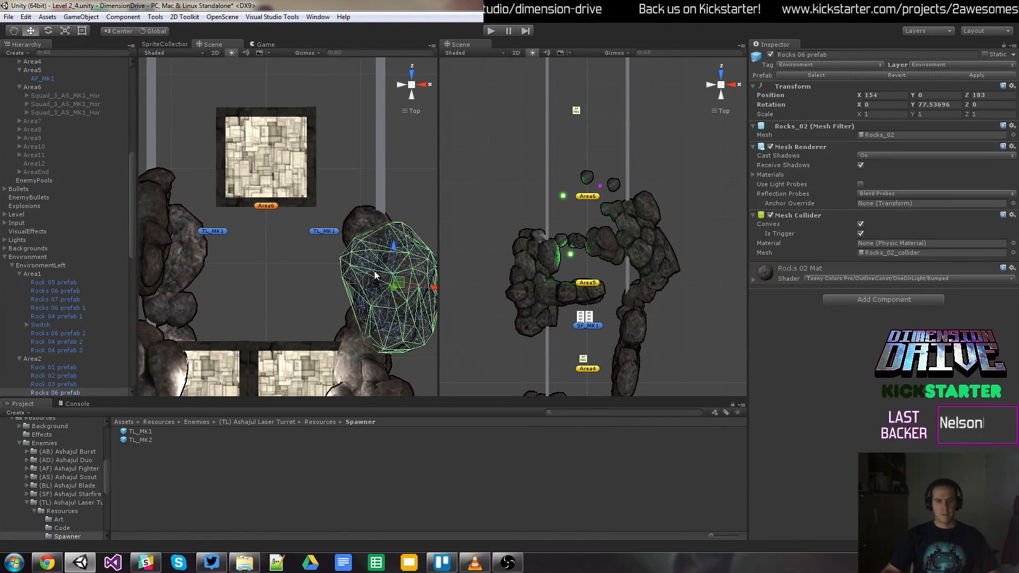
left_click(368, 226)
left_click_drag(374, 198, 375, 151)
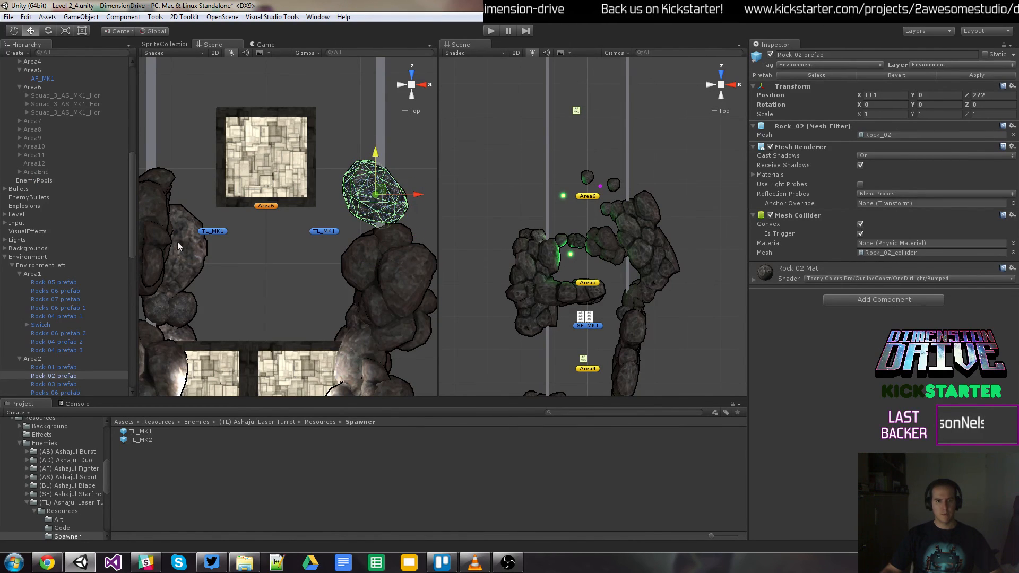
left_click(175, 225)
left_click_drag(175, 220, 172, 98)
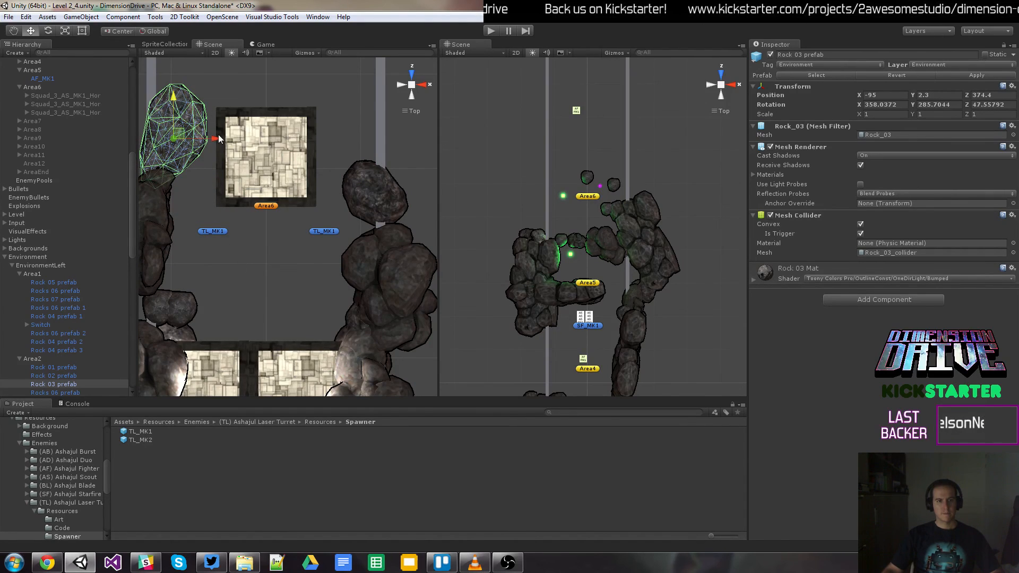
left_click_drag(219, 138, 198, 146)
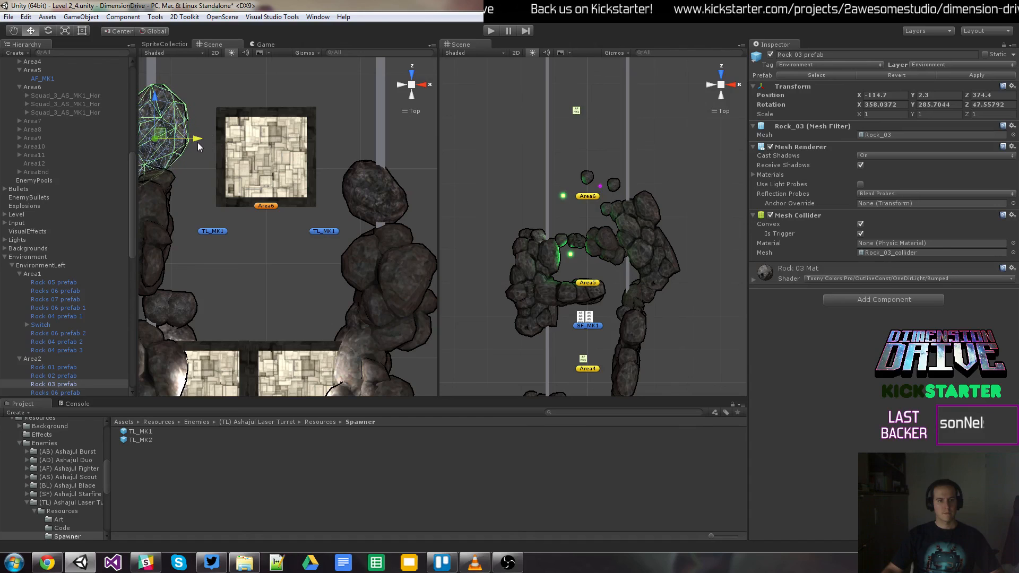
left_click(246, 298)
Step: Move both laser turrets together further up the left lane, and the SwitchDoor behind them to Z 376.6
left_click(212, 232)
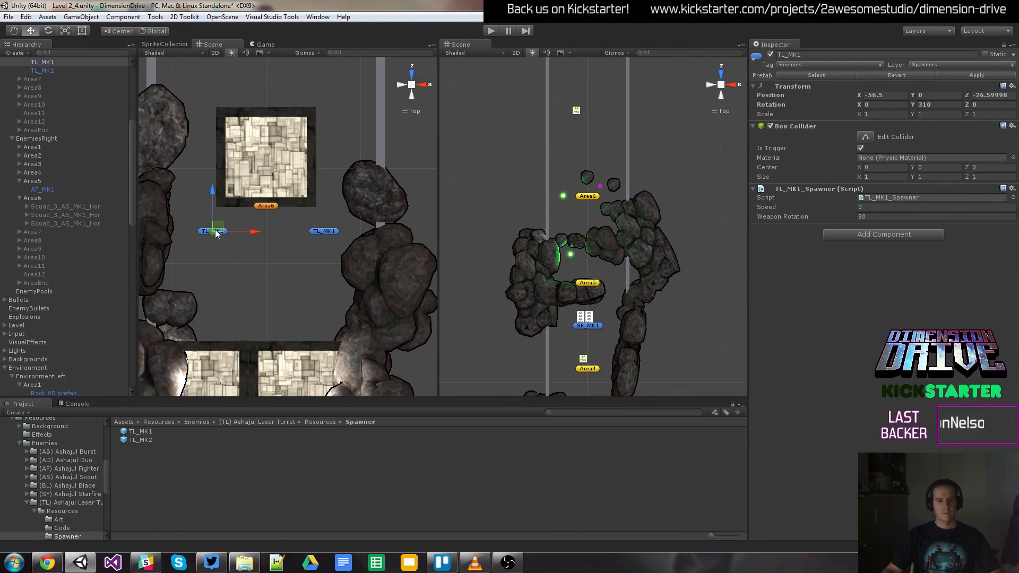
left_click(325, 232, "shift")
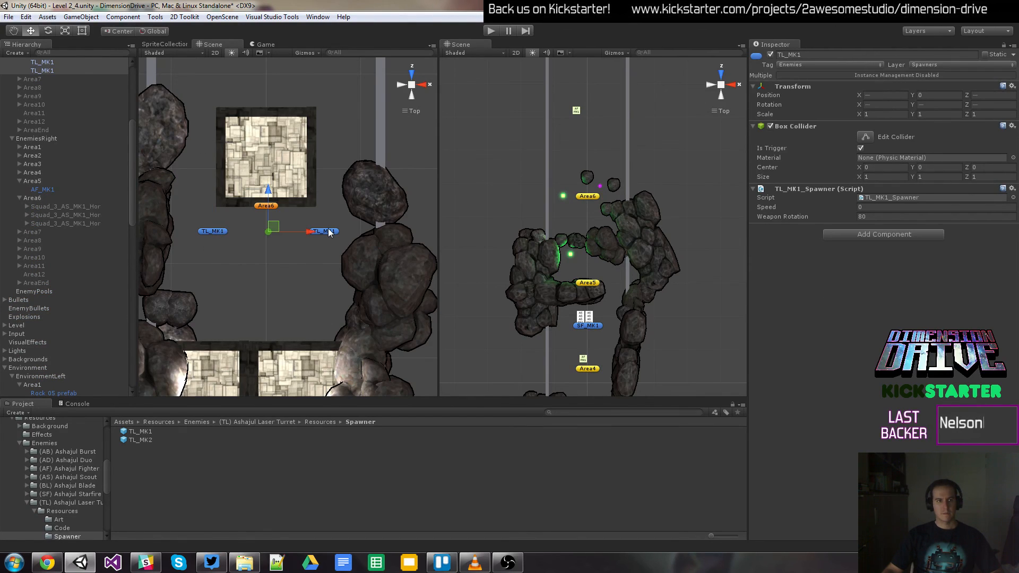
left_click_drag(269, 196, 265, 57)
left_click(282, 144)
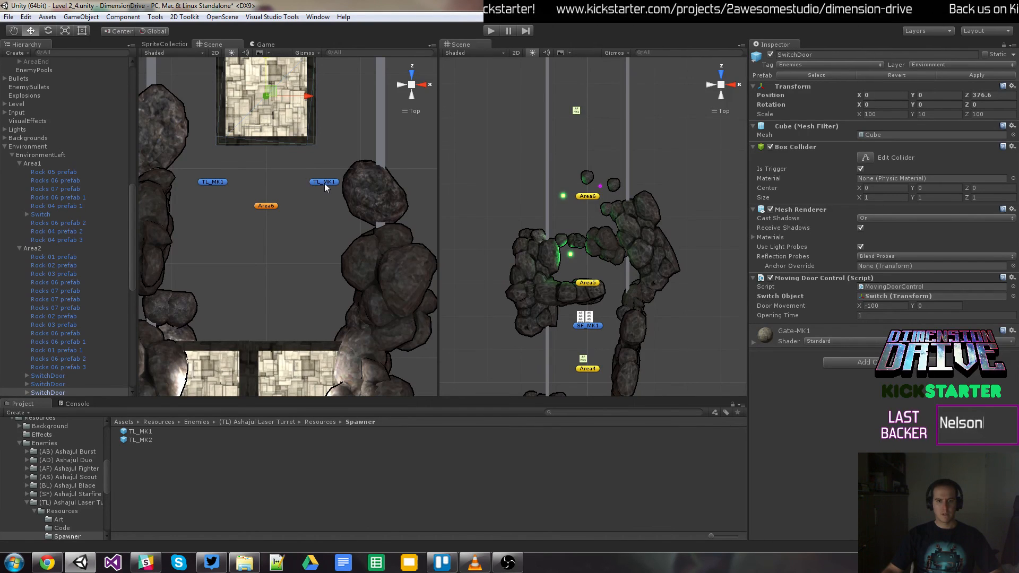
Step: Play-test the level twice to check the moved laser turrets' crossing beams and the lanes' layout, stopping the game after each run
left_click(491, 32)
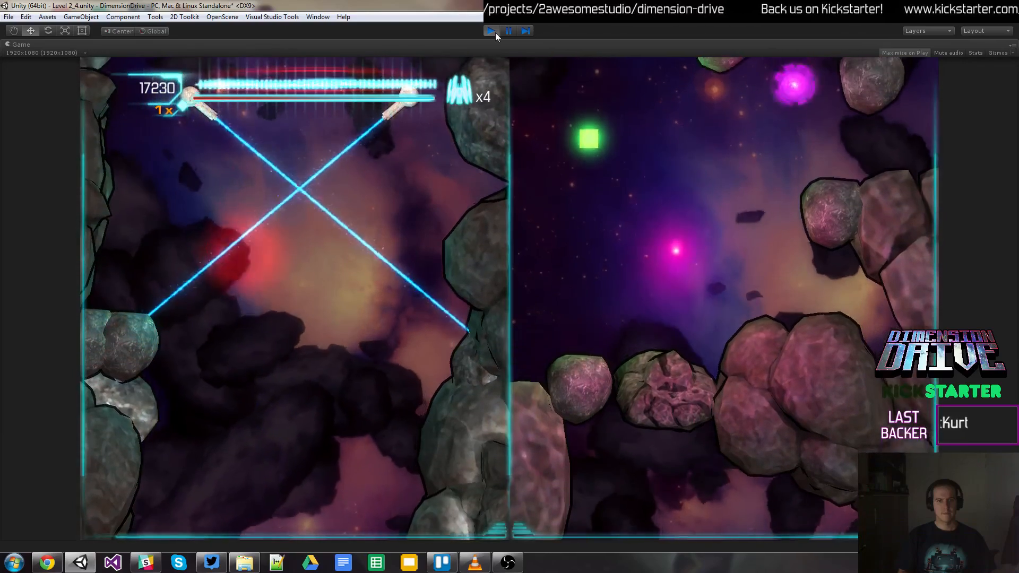
left_click(491, 31)
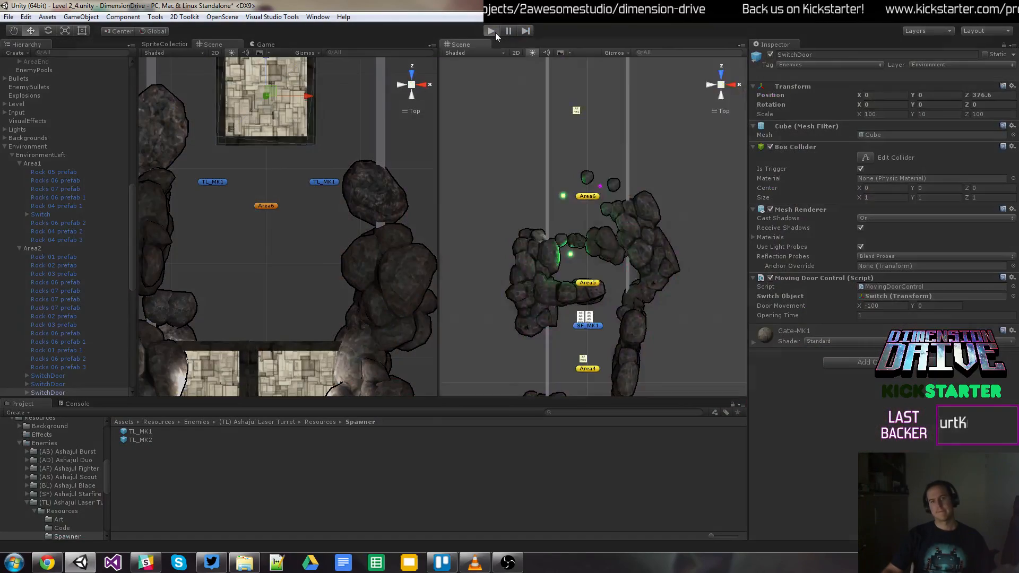
left_click(491, 30)
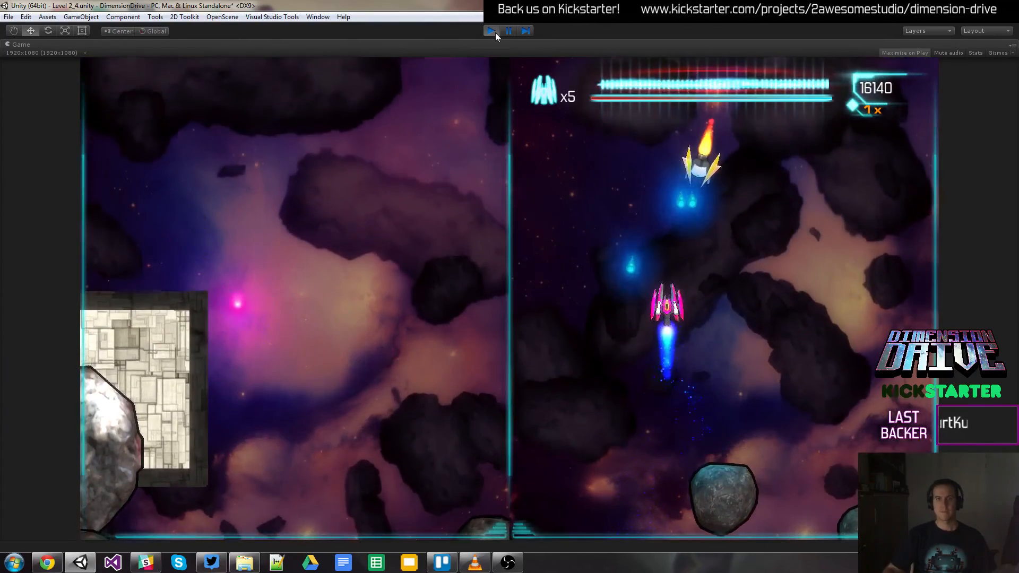
left_click(492, 31)
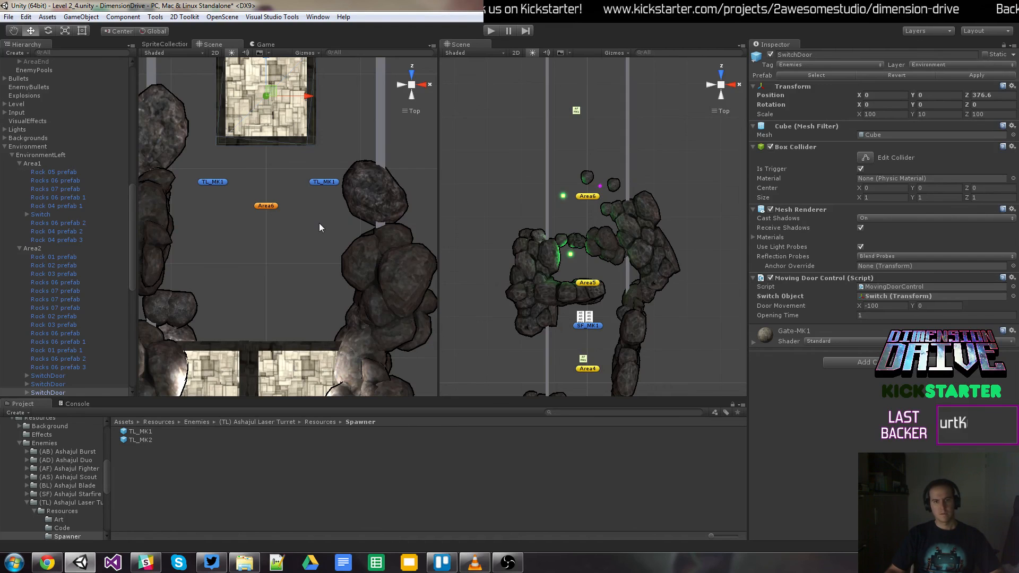
Step: Look over both lanes around Area6 and the relocated SwitchDoor, and save the Level 2_4 scene
key("q")
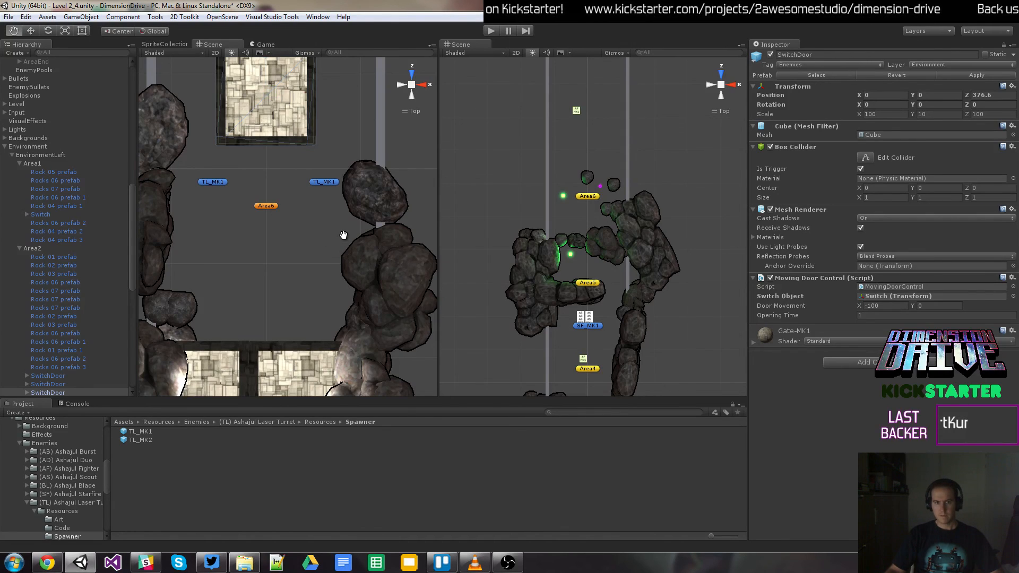
left_click_drag(345, 220, 347, 310)
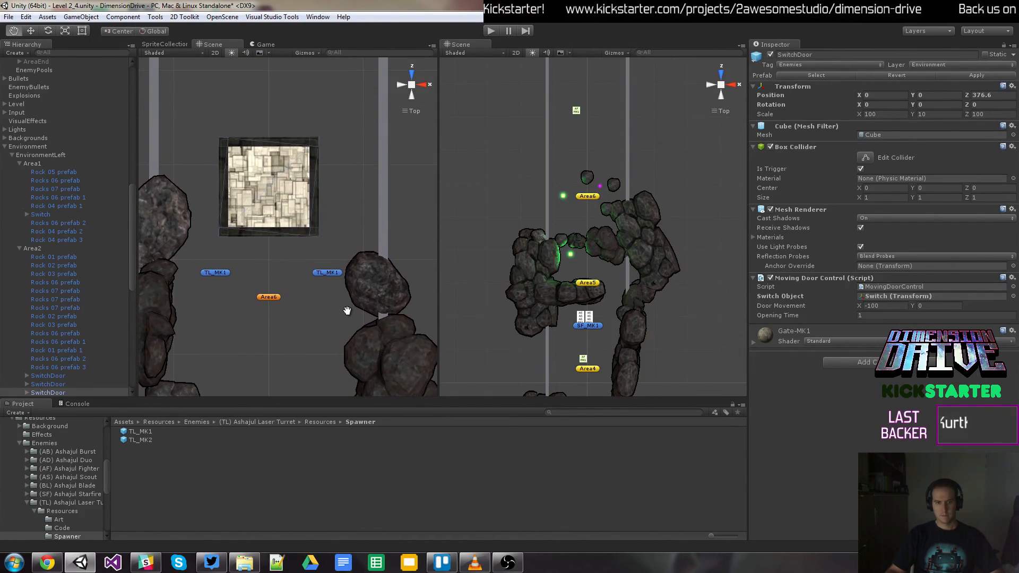
left_click_drag(546, 232, 548, 289)
left_click_drag(486, 255, 487, 269)
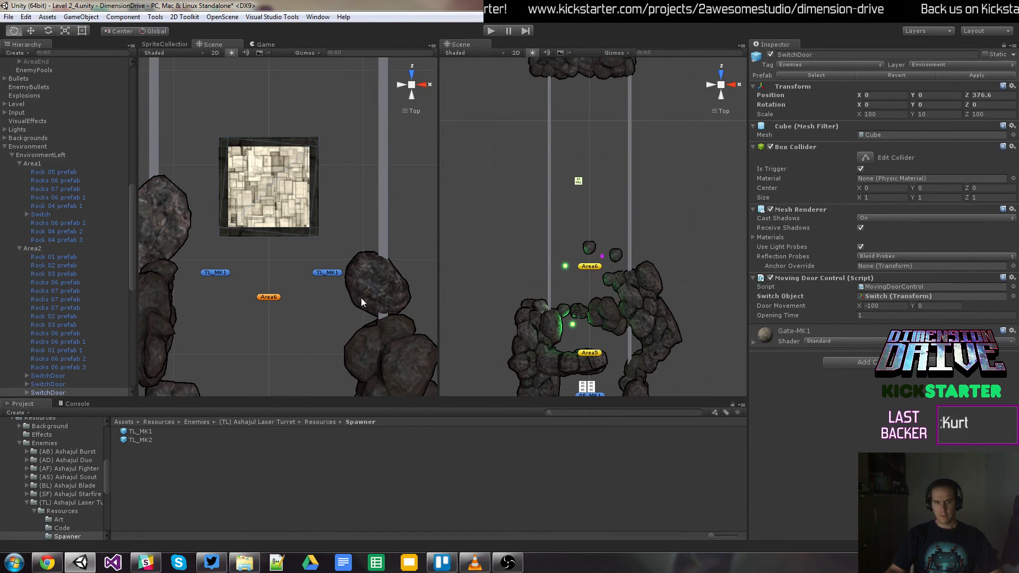
left_click_drag(348, 275, 349, 297)
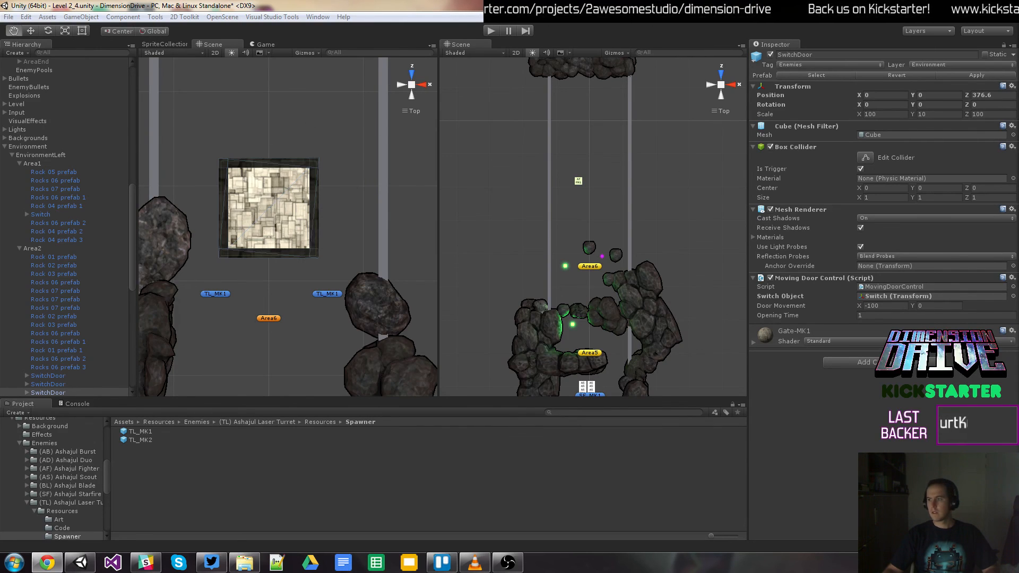
left_click(8, 17)
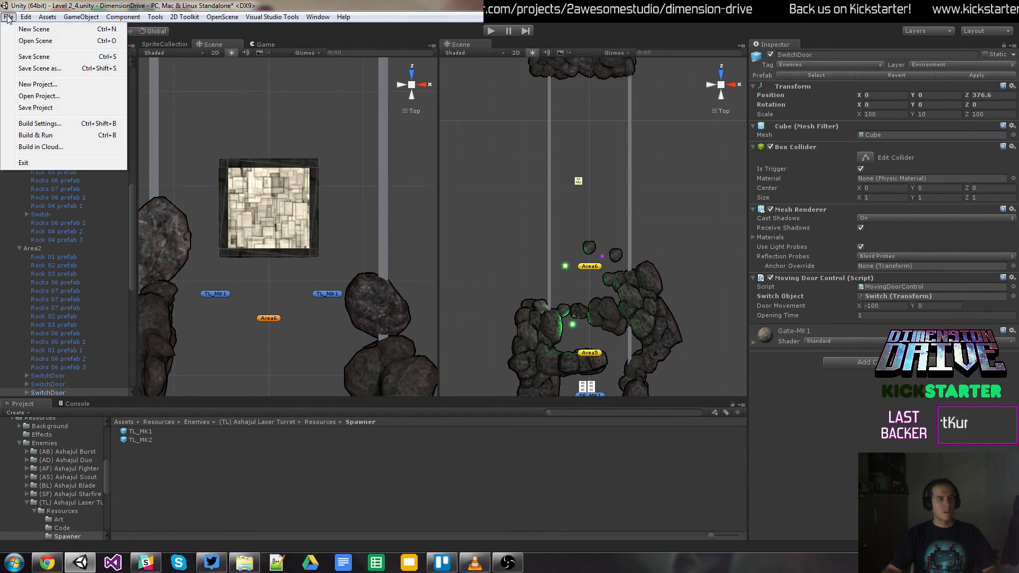
left_click(32, 56)
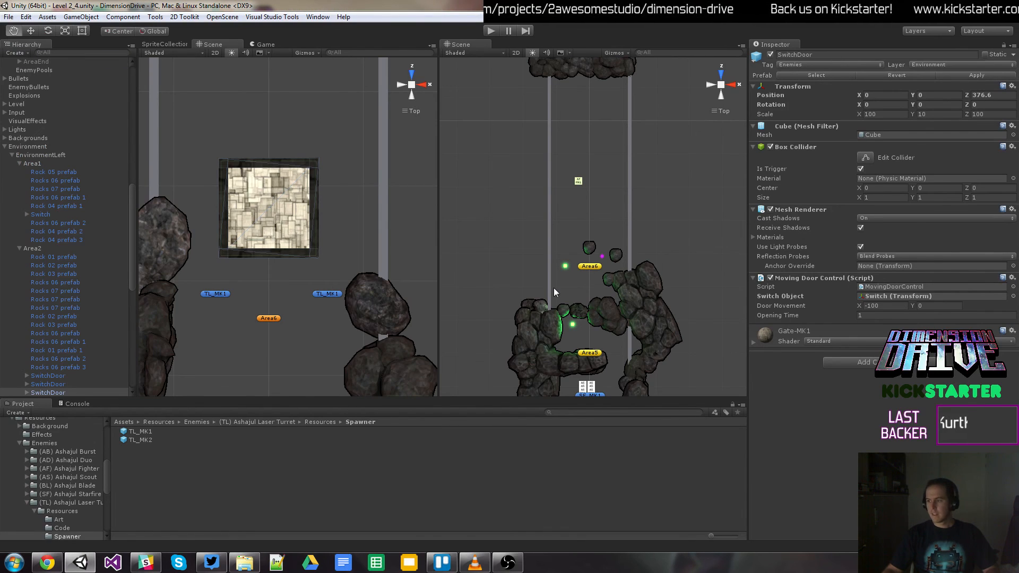